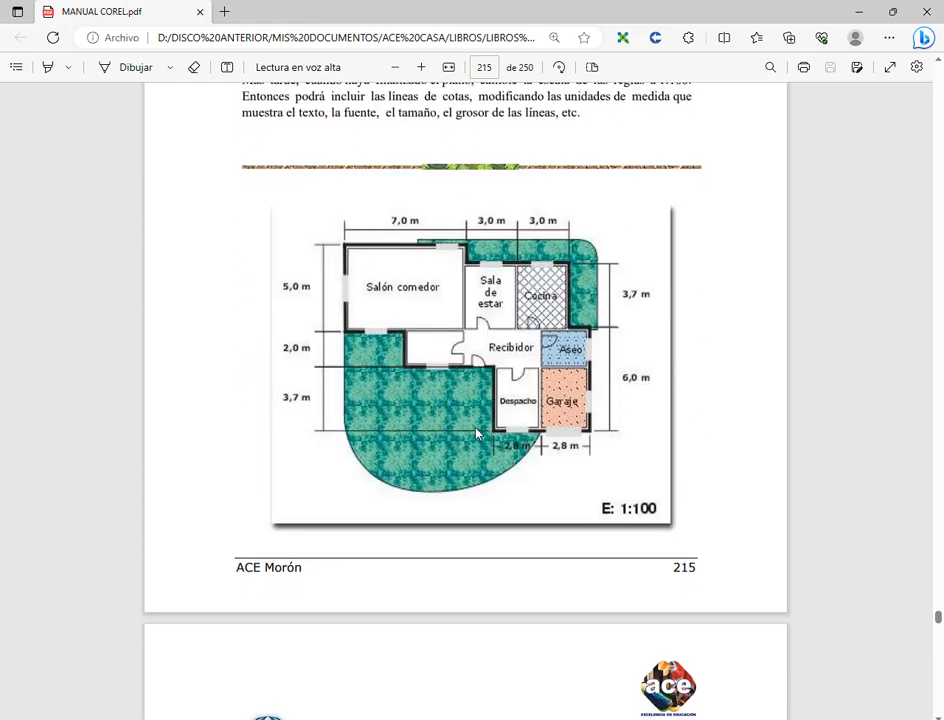
Step: Read the floor plan exercise on page 215 of the manual, checking the 1:100 scale instructions and the plan's upper dimension lines
{"action": "scroll", "coordinate": [499, 295], "scroll_direction": "up", "scroll_amount": 3}
{"action": "scroll", "coordinate": [499, 295], "scroll_direction": "down", "scroll_amount": 3}
{"action": "scroll", "coordinate": [455, 305], "scroll_direction": "up", "scroll_amount": 3}
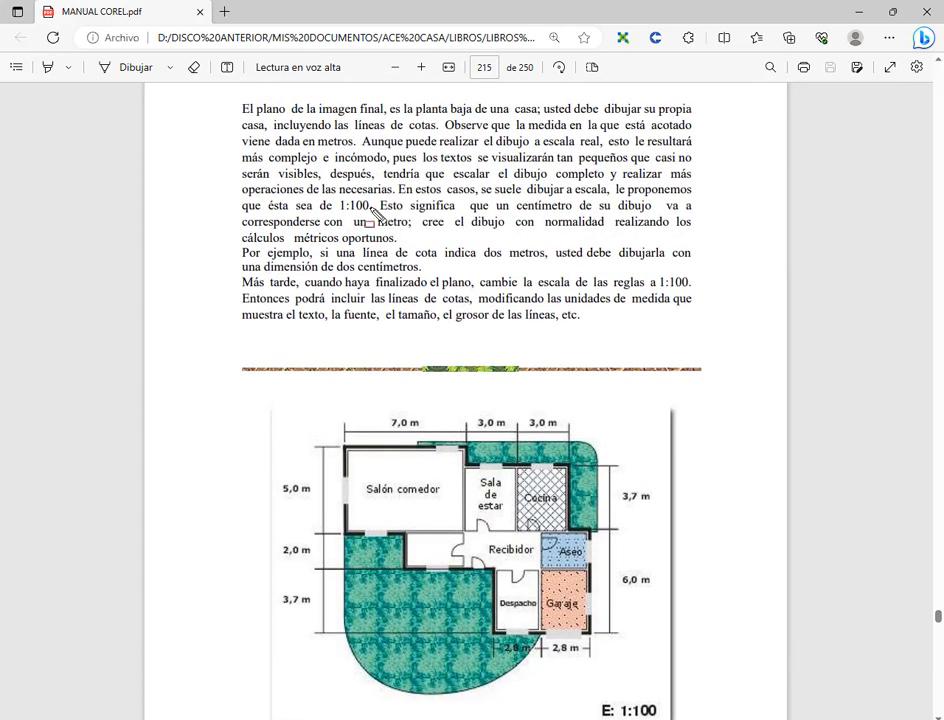
{"action": "left_click_drag", "start_coordinate": [334, 198], "coordinate": [376, 218]}
{"action": "scroll", "coordinate": [533, 383], "scroll_direction": "down", "scroll_amount": 3}
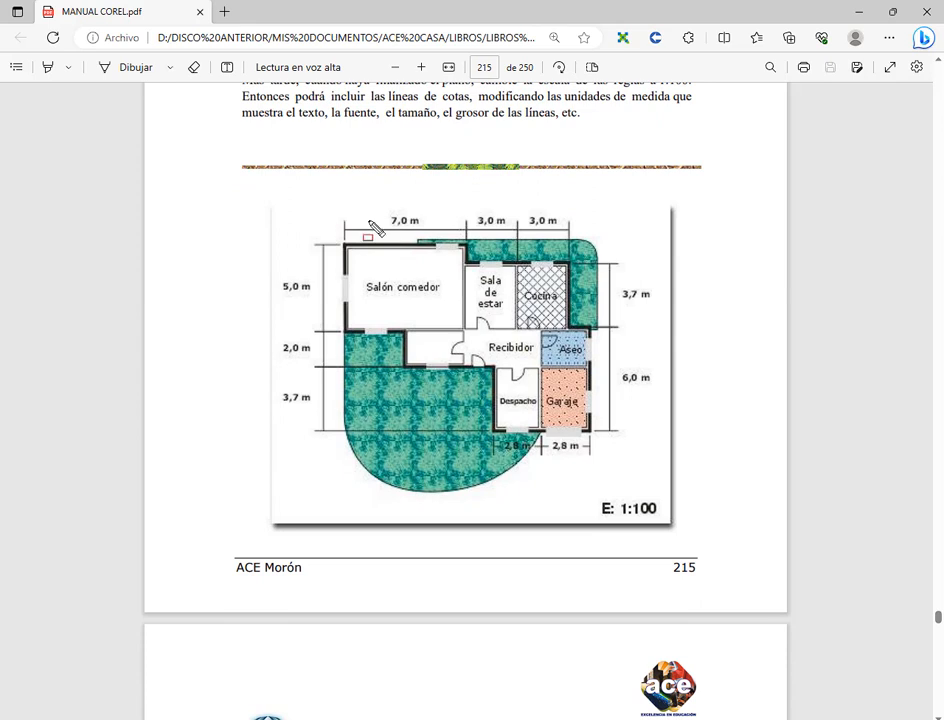
{"action": "left_click_drag", "start_coordinate": [330, 207], "coordinate": [573, 232]}
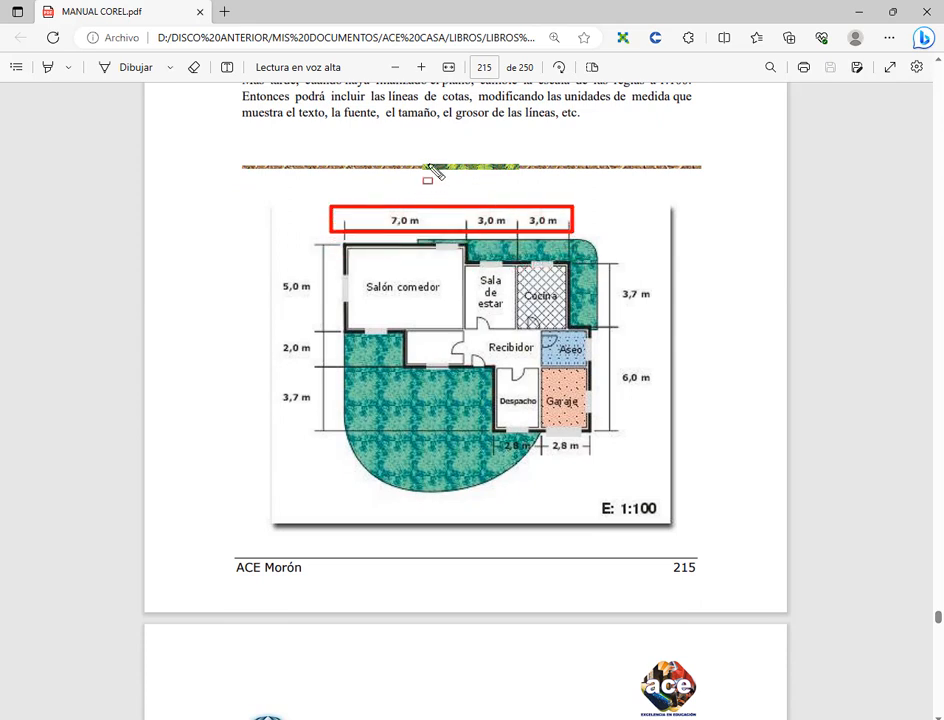
{"action": "left_click_drag", "start_coordinate": [430, 166], "coordinate": [410, 207]}
{"action": "key", "text": "Escape"}
Step: Examine Práctica 22, "Creación de orlas", on page 216 of the manual, including its instructions for the Medios Artísticos tool
{"action": "scroll", "coordinate": [531, 233], "scroll_direction": "down", "scroll_amount": 4}
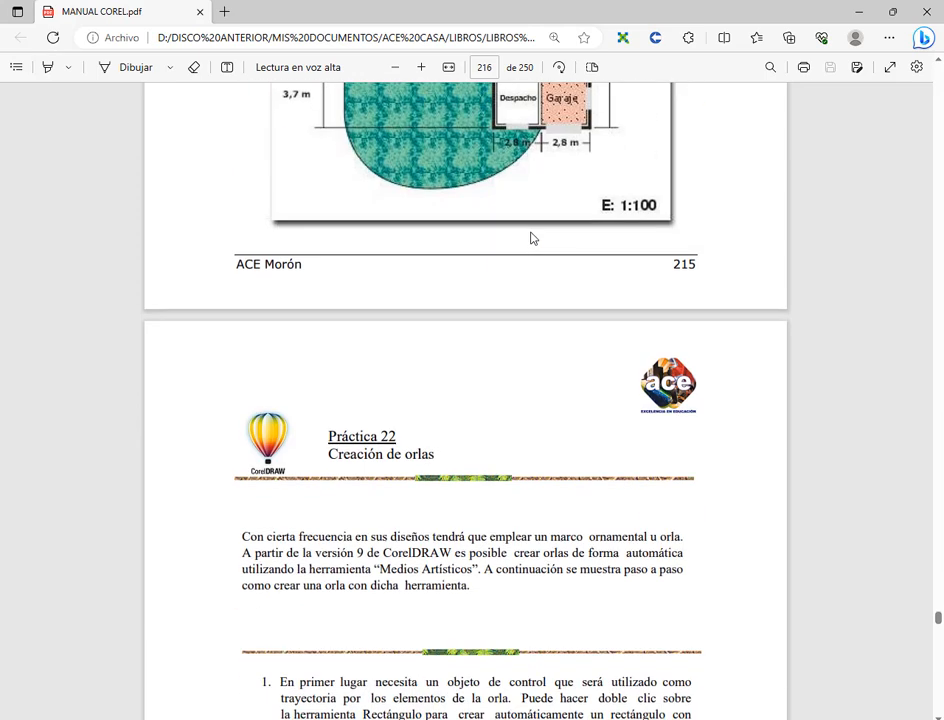
{"action": "scroll", "coordinate": [531, 238], "scroll_direction": "down", "scroll_amount": 3}
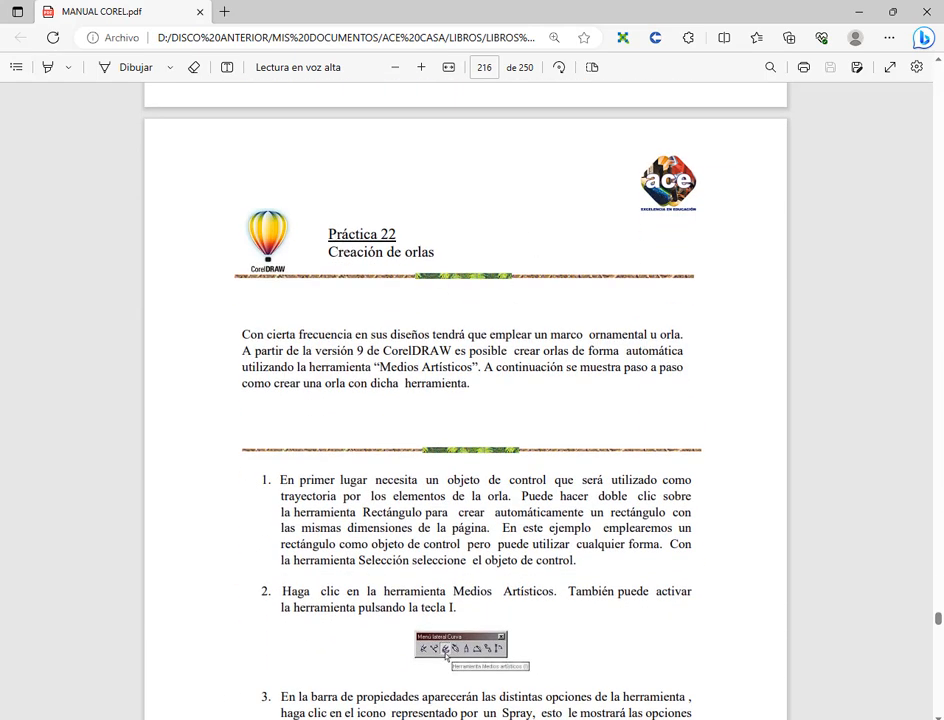
{"action": "key", "text": "alt+Tab"}
{"action": "key", "text": "alt+Tab"}
{"action": "left_click_drag", "start_coordinate": [332, 252], "coordinate": [494, 254]}
{"action": "left_click", "coordinate": [505, 443]}
{"action": "scroll", "coordinate": [502, 443], "scroll_direction": "down", "scroll_amount": 5}
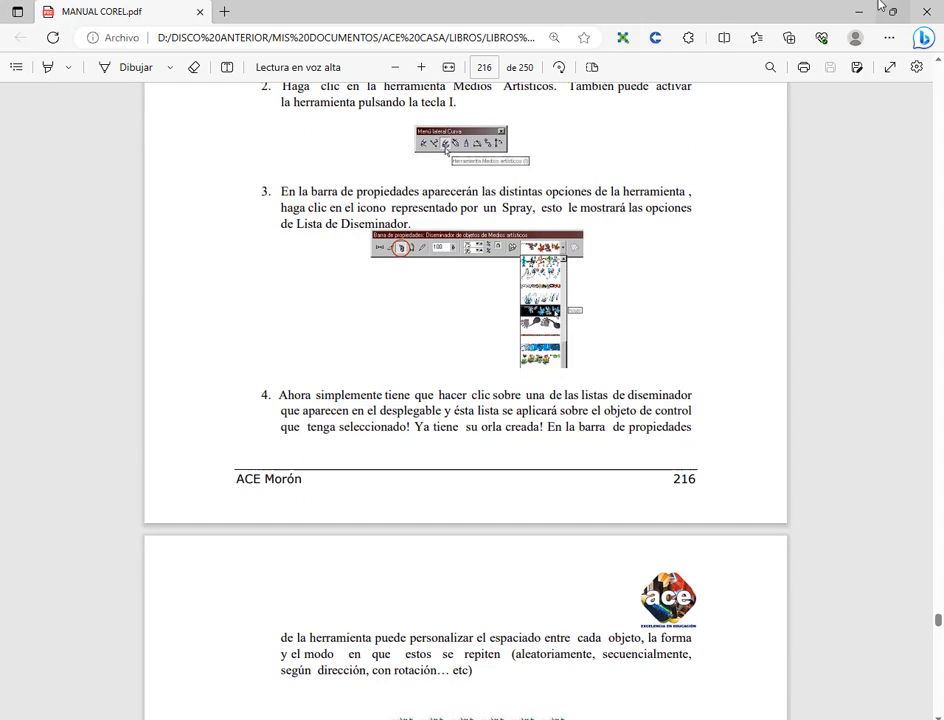
Step: Switch to CorelDRAW and create a new blank A4 landscape document, 297 × 210 mm
{"action": "left_click", "coordinate": [871, 8]}
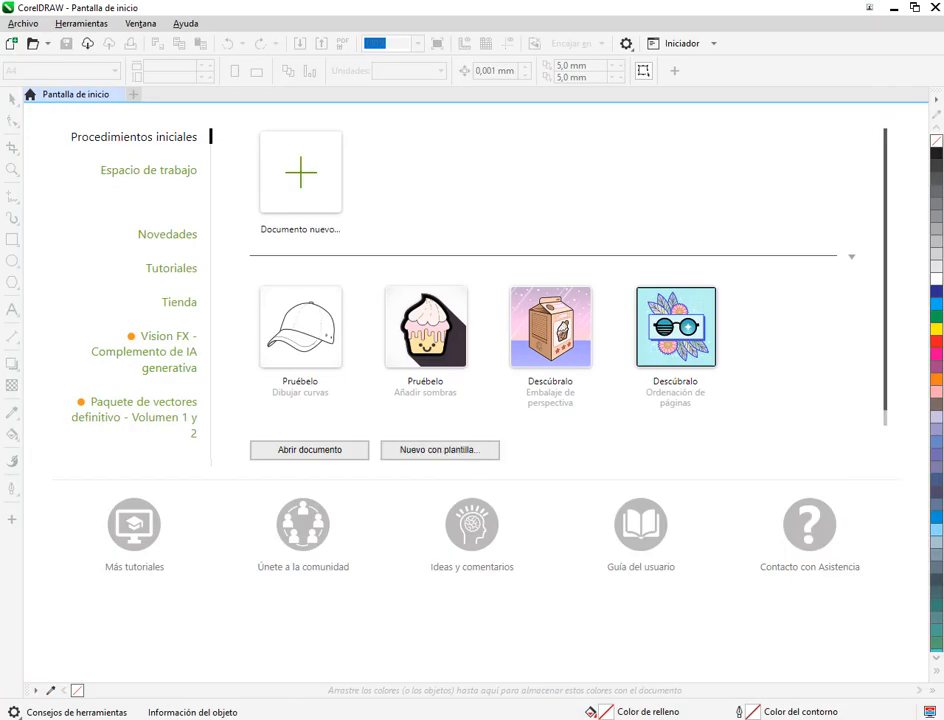
{"action": "mouse_move", "coordinate": [240, 718]}
{"action": "left_click", "coordinate": [131, 662]}
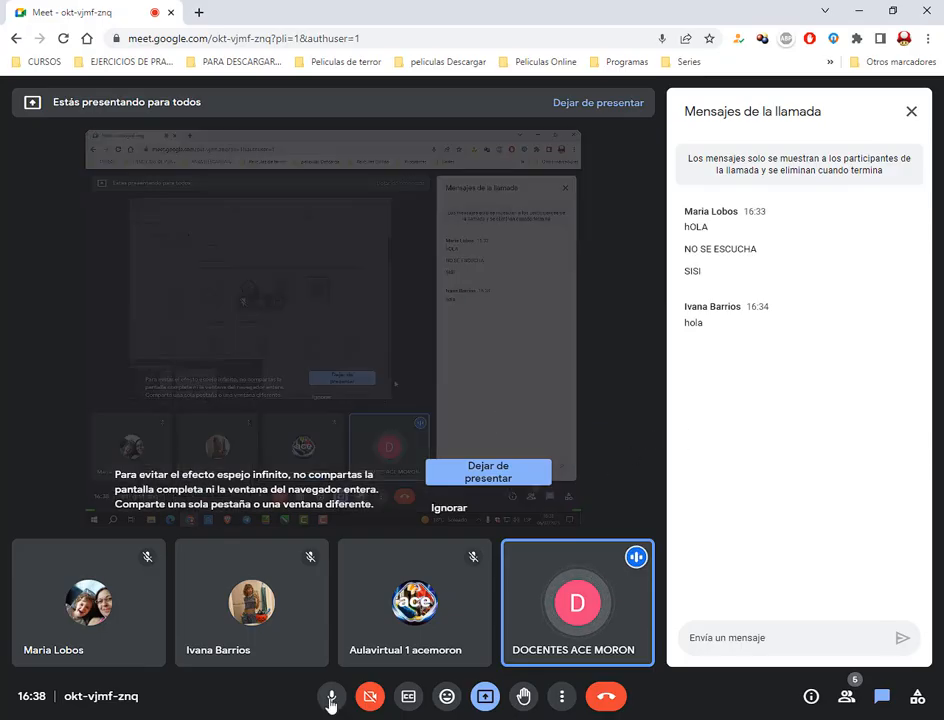
{"action": "key", "text": "alt+Tab"}
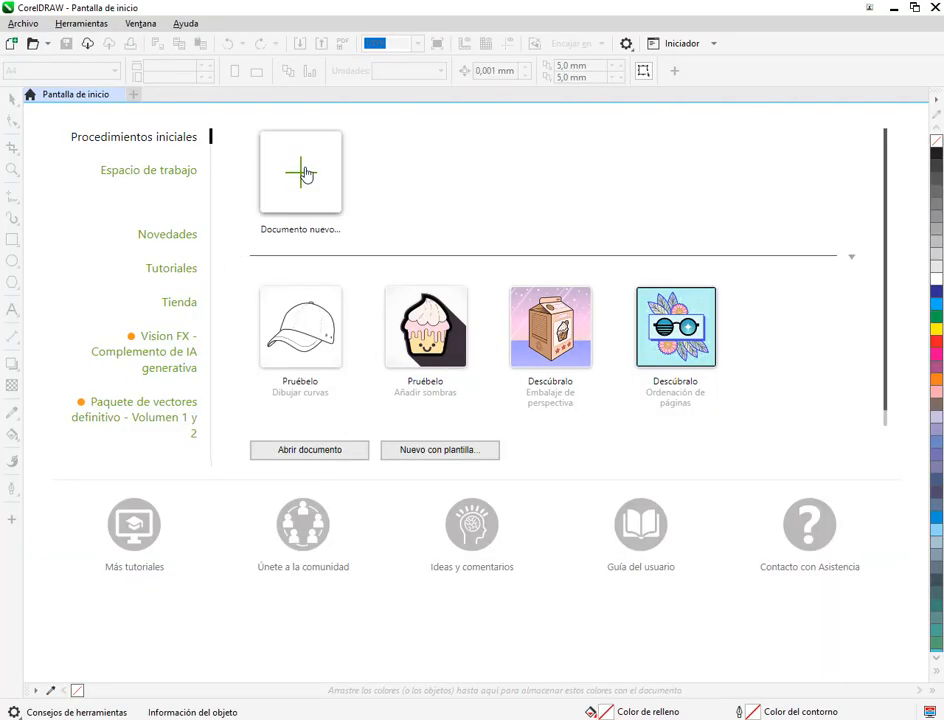
{"action": "left_click", "coordinate": [306, 174]}
{"action": "left_click", "coordinate": [728, 600]}
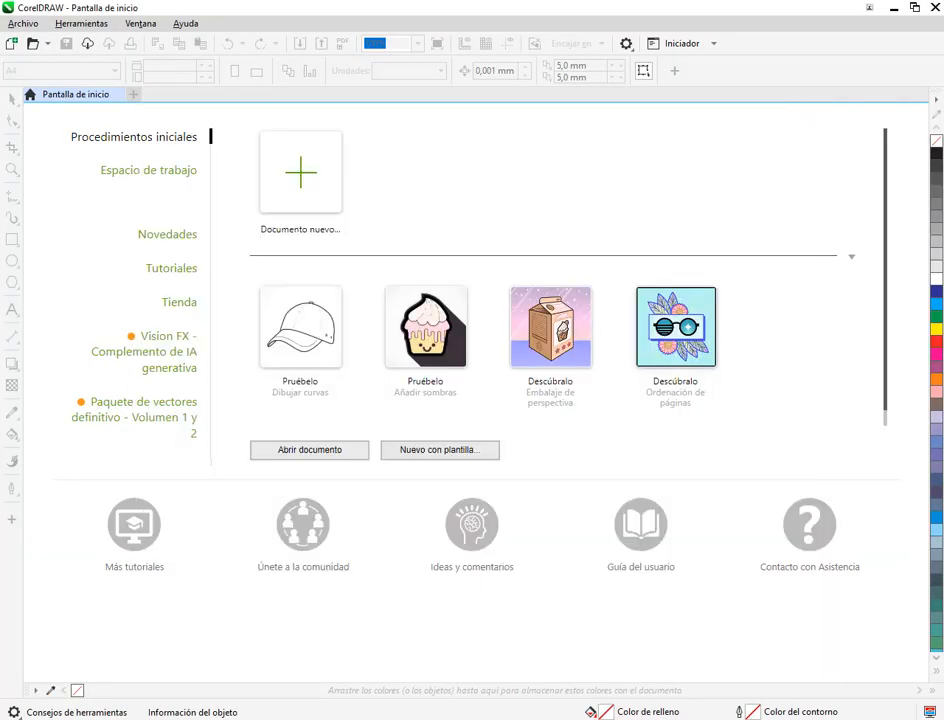
Step: Set the Windows scaling of apps and text on the main display to 125% in the accessibility settings
{"action": "key", "text": "super"}
{"action": "left_click", "coordinate": [18, 668]}
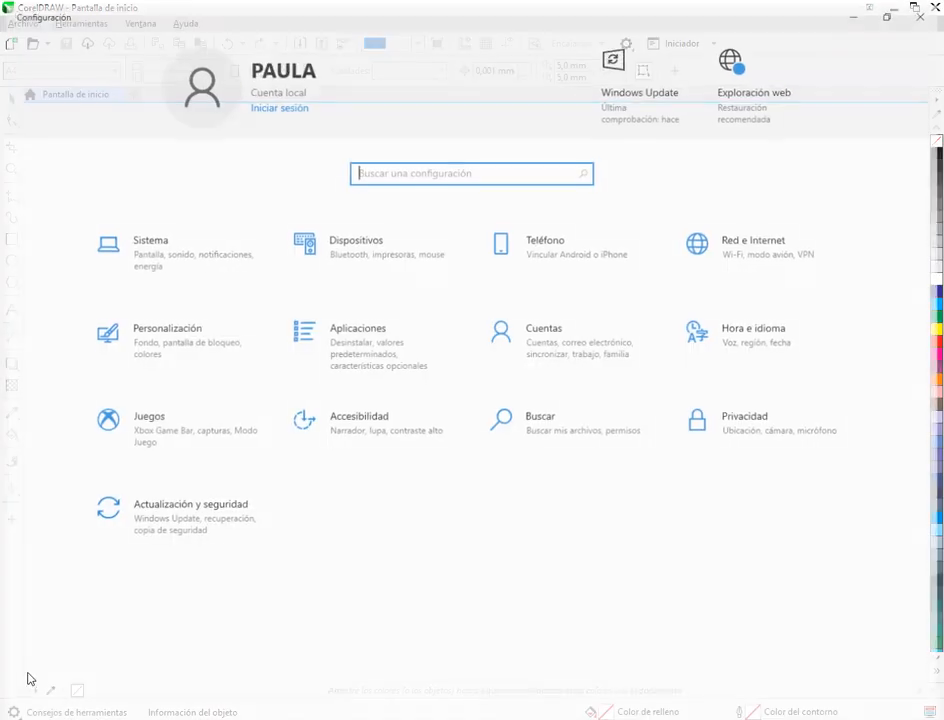
{"action": "left_click", "coordinate": [335, 427]}
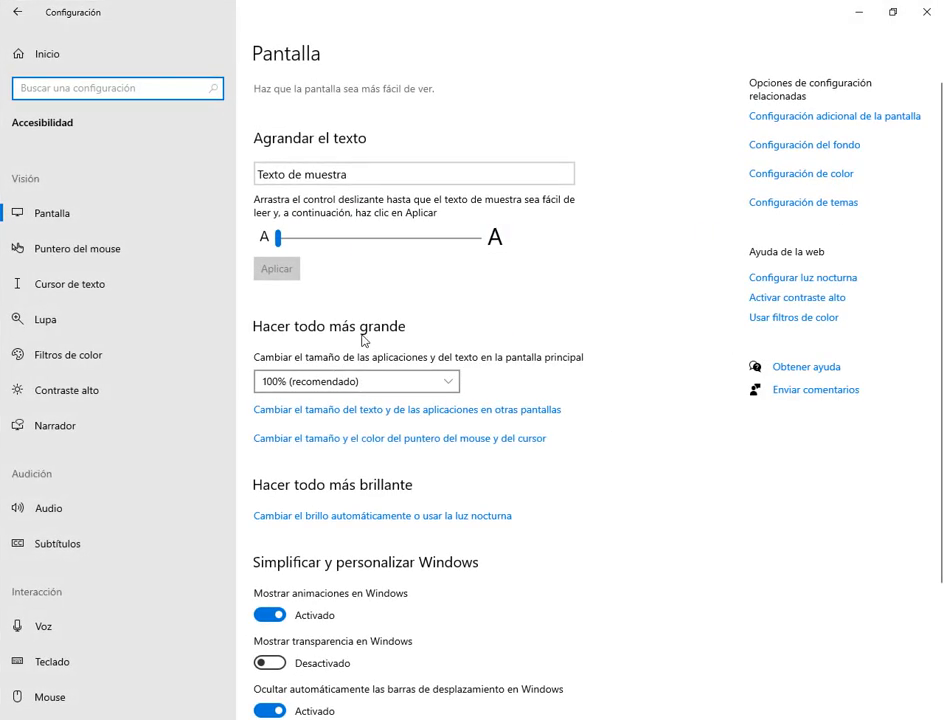
{"action": "left_click", "coordinate": [358, 381]}
{"action": "left_click", "coordinate": [310, 413]}
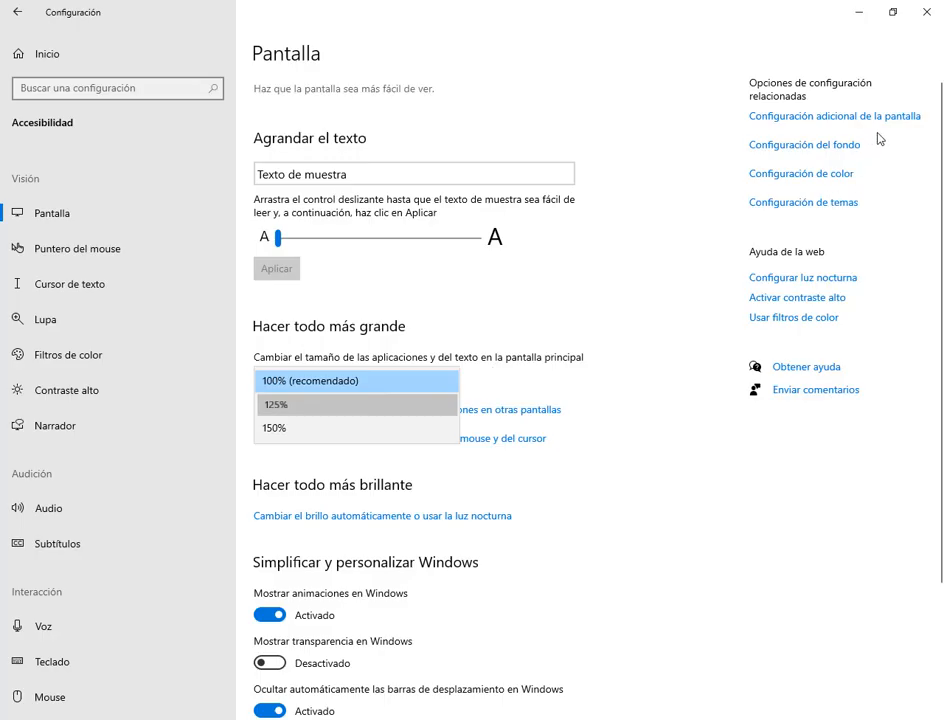
{"action": "left_click", "coordinate": [842, 15]}
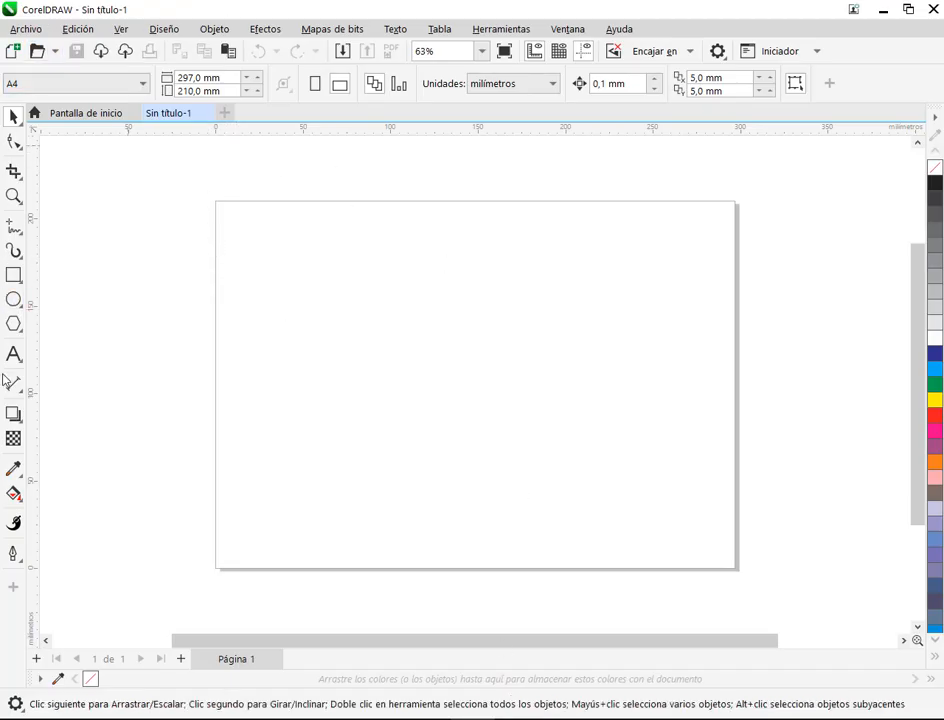
Step: Activate the Medios artísticos tool in the new CorelDRAW document
{"action": "left_click", "coordinate": [11, 252]}
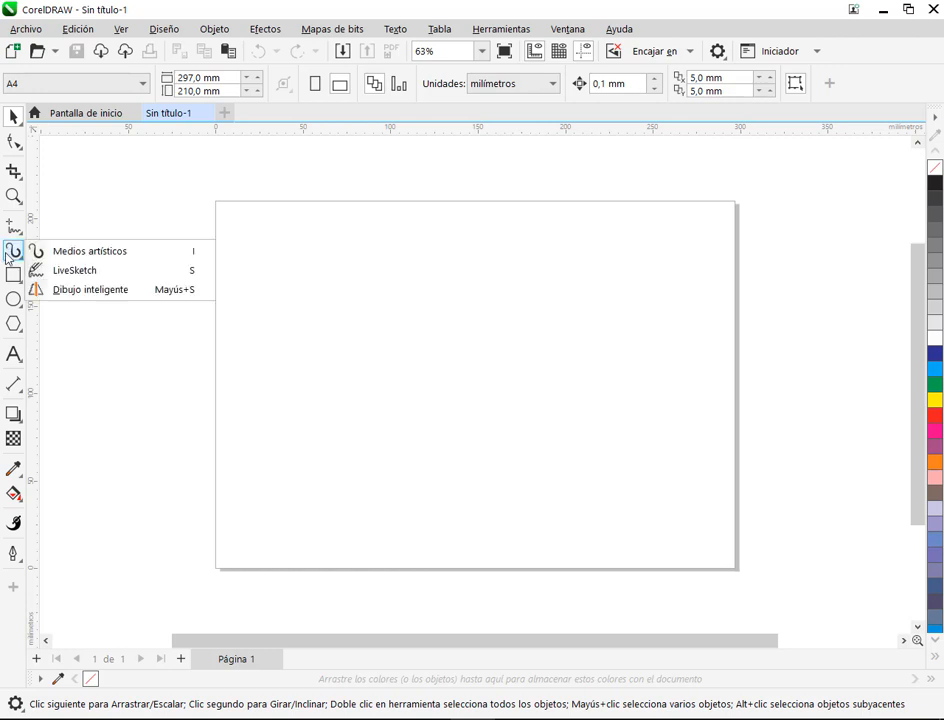
{"action": "left_click", "coordinate": [115, 258]}
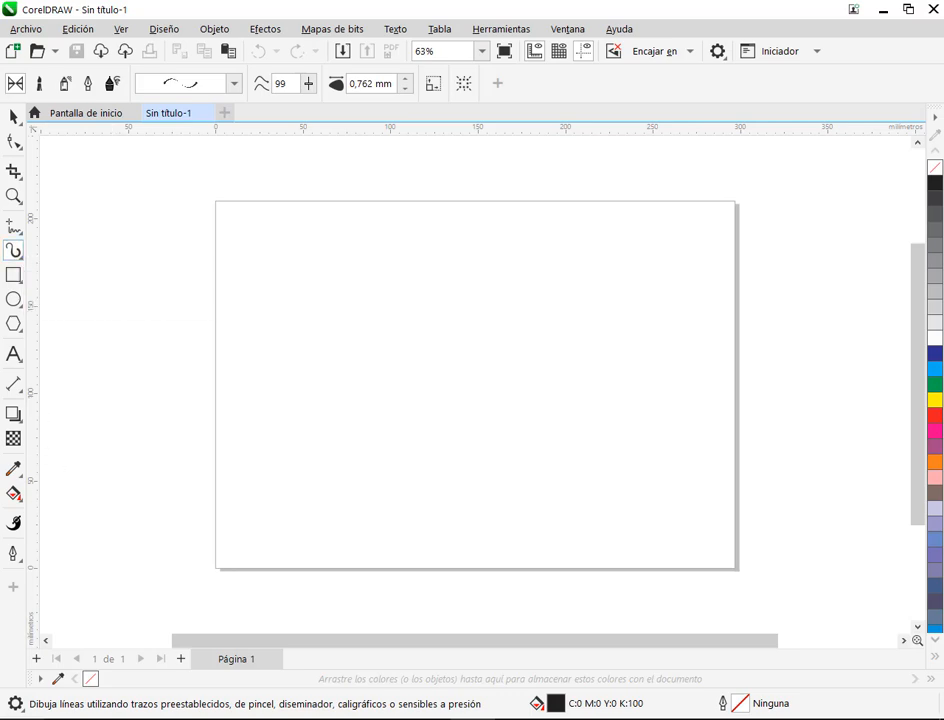
Step: Find CorelDRAW X5 through the Windows search and launch it
{"action": "key", "text": "super+s"}
{"action": "type", "text": "core"}
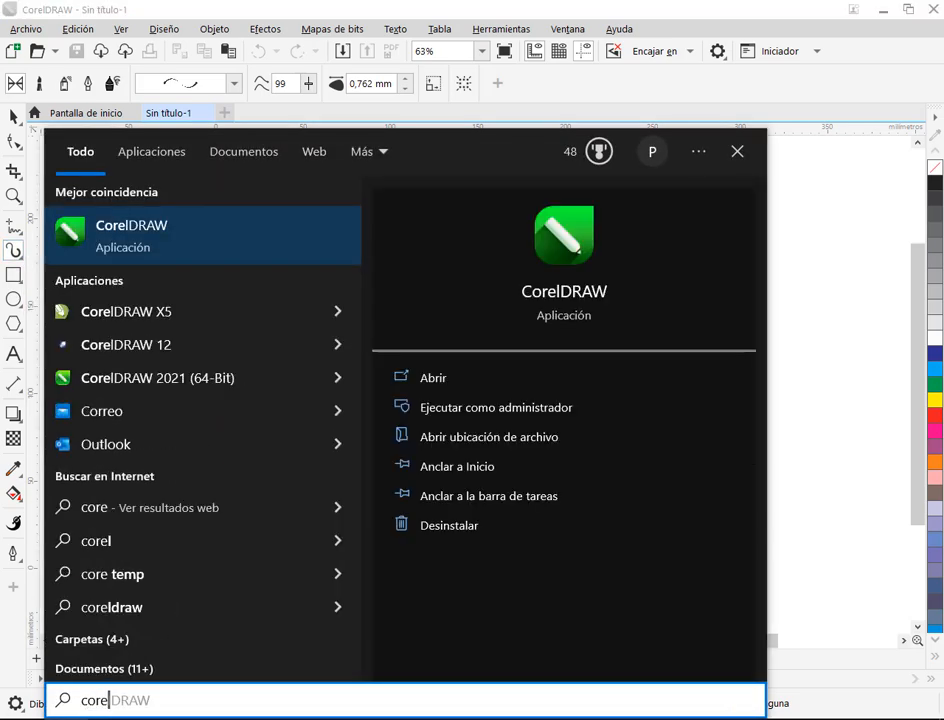
{"action": "key", "text": "Down"}
{"action": "key", "text": "Return"}
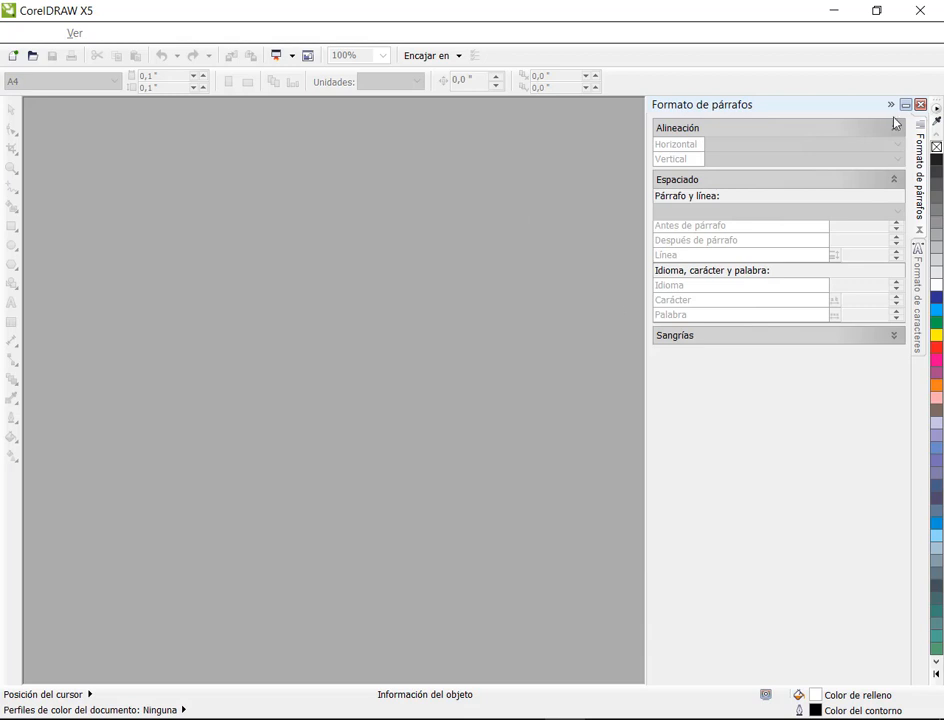
Step: Close the Formato de párrafos docker and create a new A4 portrait document, 210 × 297 mm, in CMYK at 300 ppp
{"action": "left_click", "coordinate": [921, 104]}
{"action": "left_click", "coordinate": [13, 55]}
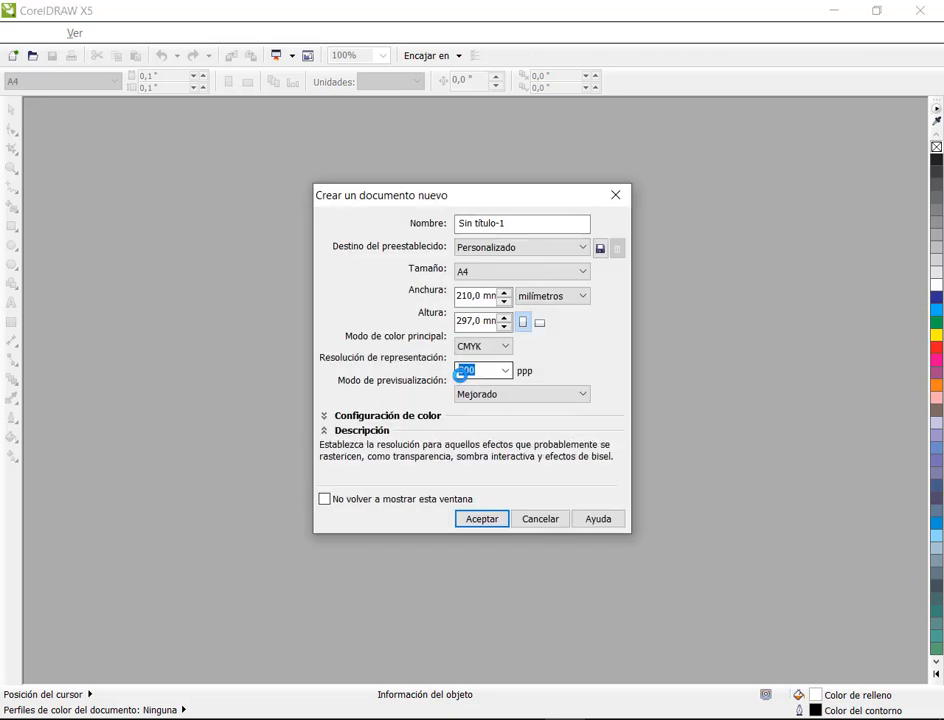
{"action": "left_click", "coordinate": [487, 523]}
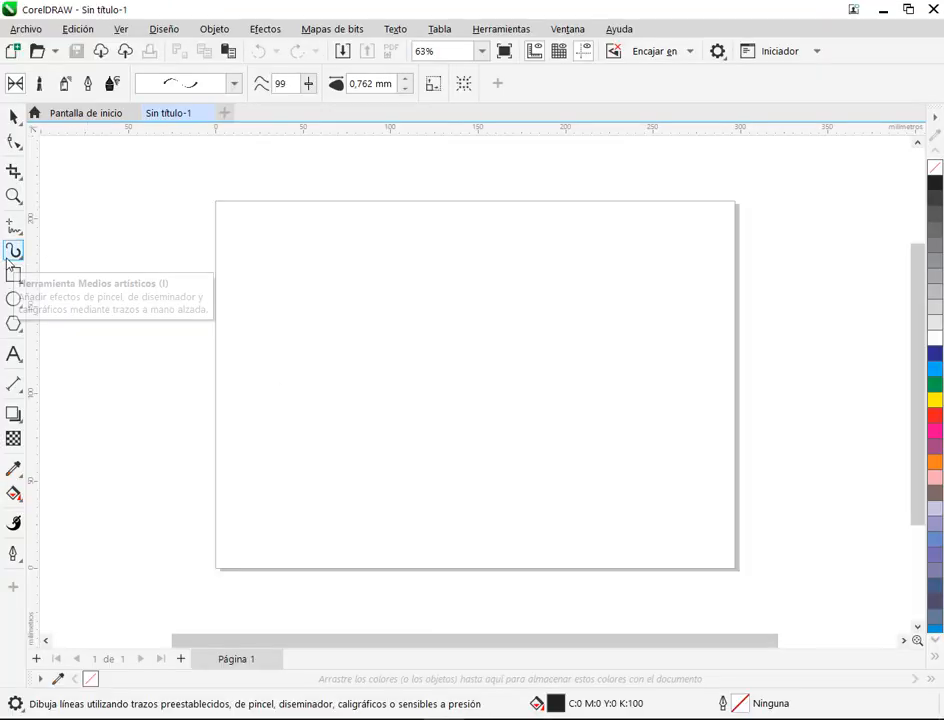
Step: Locate the Medios artísticos tool in the newer CorelDRAW, and activate the same tool in CorelDRAW X5
{"action": "left_click", "coordinate": [16, 254]}
{"action": "left_click", "coordinate": [12, 251]}
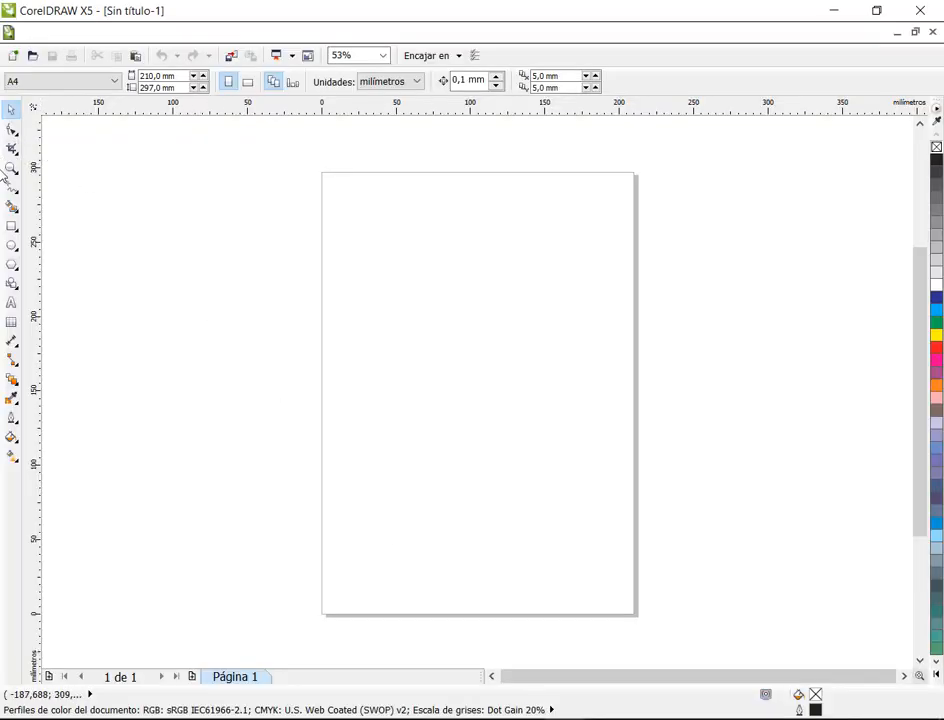
{"action": "left_click", "coordinate": [12, 189]}
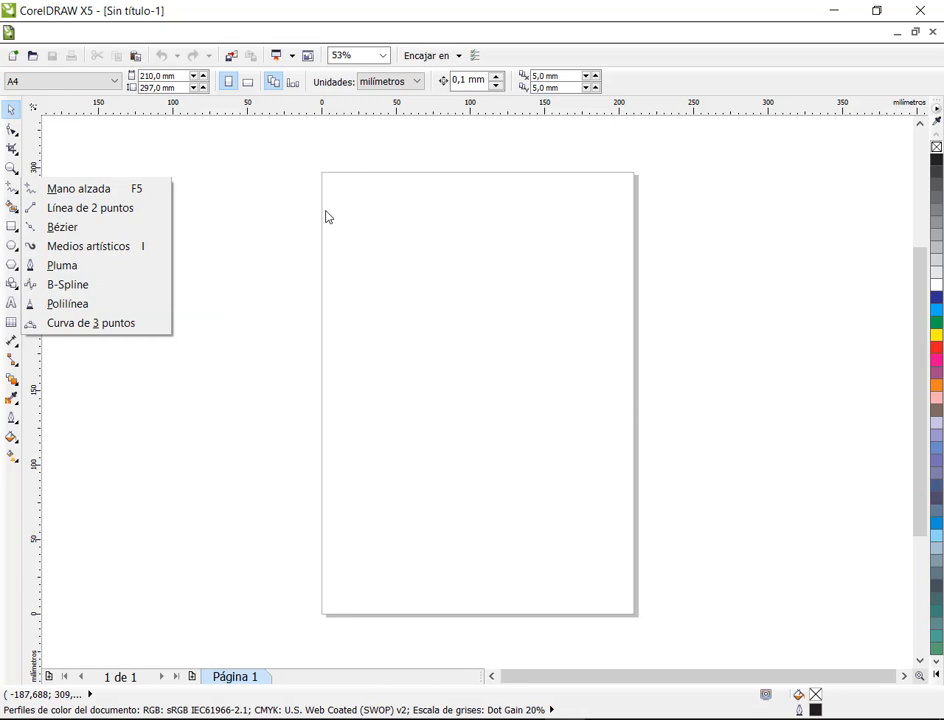
{"action": "left_click", "coordinate": [100, 250]}
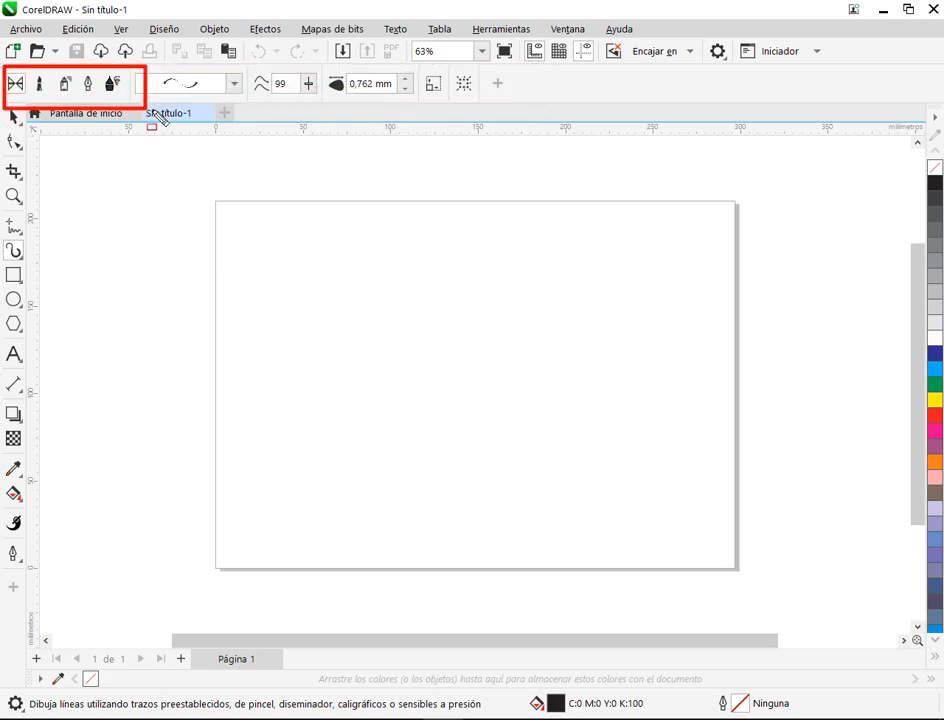
Step: In the newer CorelDRAW, look through the brush, sprayer, calligraphic and expression modes of Medios artísticos, returning to the preset mode
{"action": "left_click", "coordinate": [40, 84]}
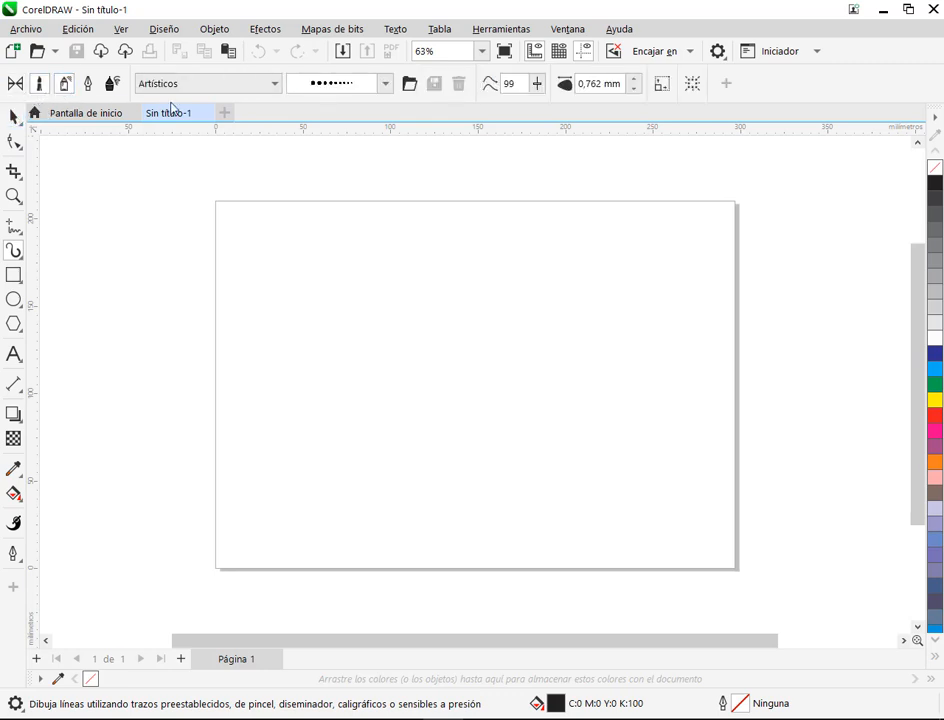
{"action": "left_click", "coordinate": [86, 85]}
{"action": "left_click", "coordinate": [112, 85]}
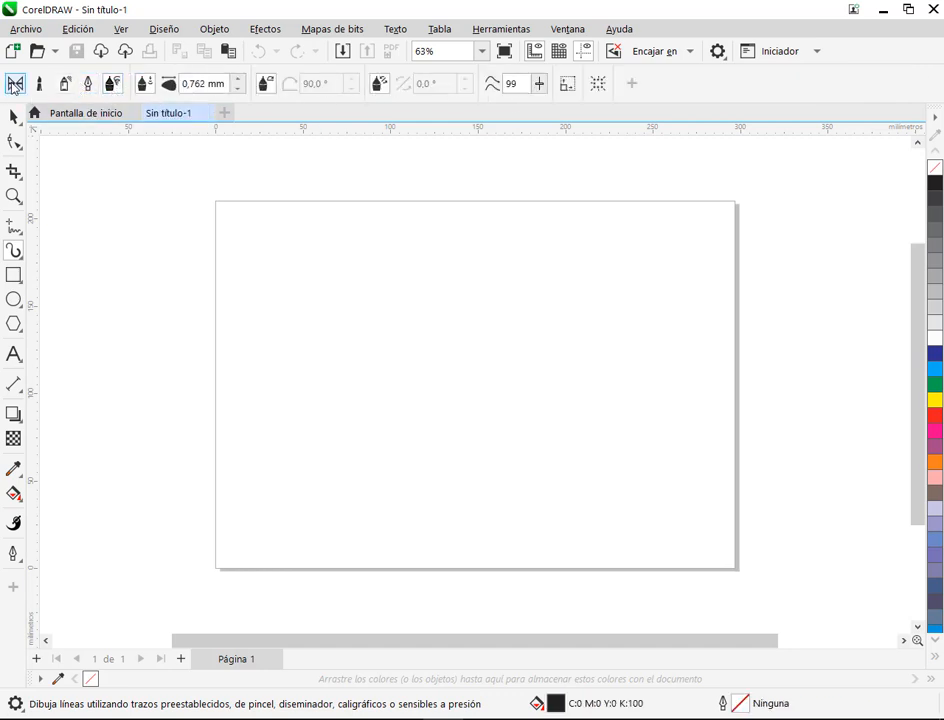
{"action": "left_click", "coordinate": [14, 85]}
Step: Display the Medios artísticos docker in the newer CorelDRAW
{"action": "left_click", "coordinate": [568, 29]}
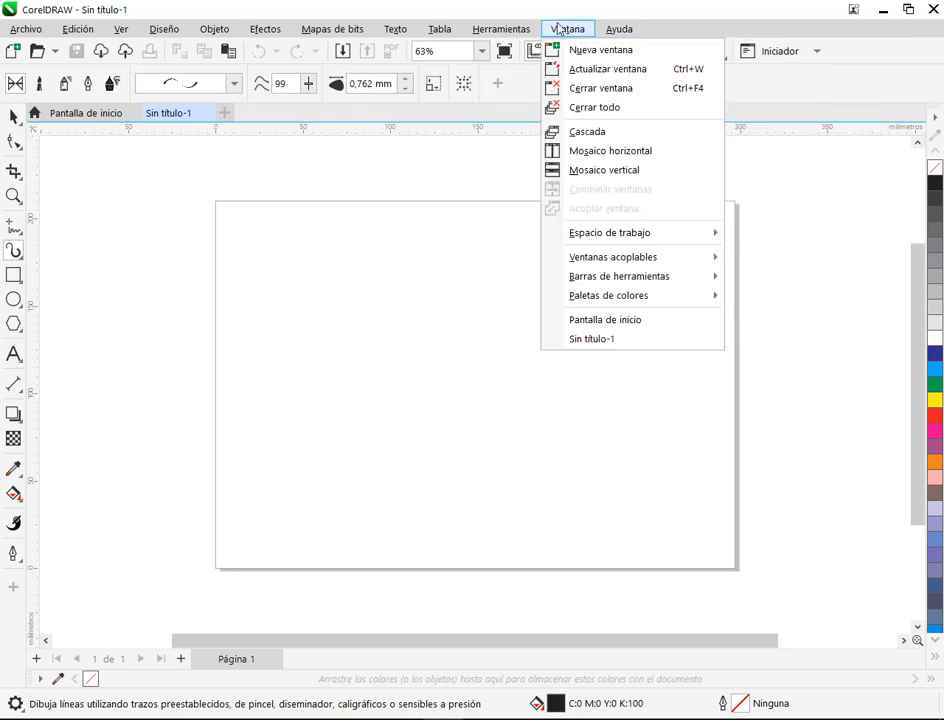
{"action": "mouse_move", "coordinate": [614, 259]}
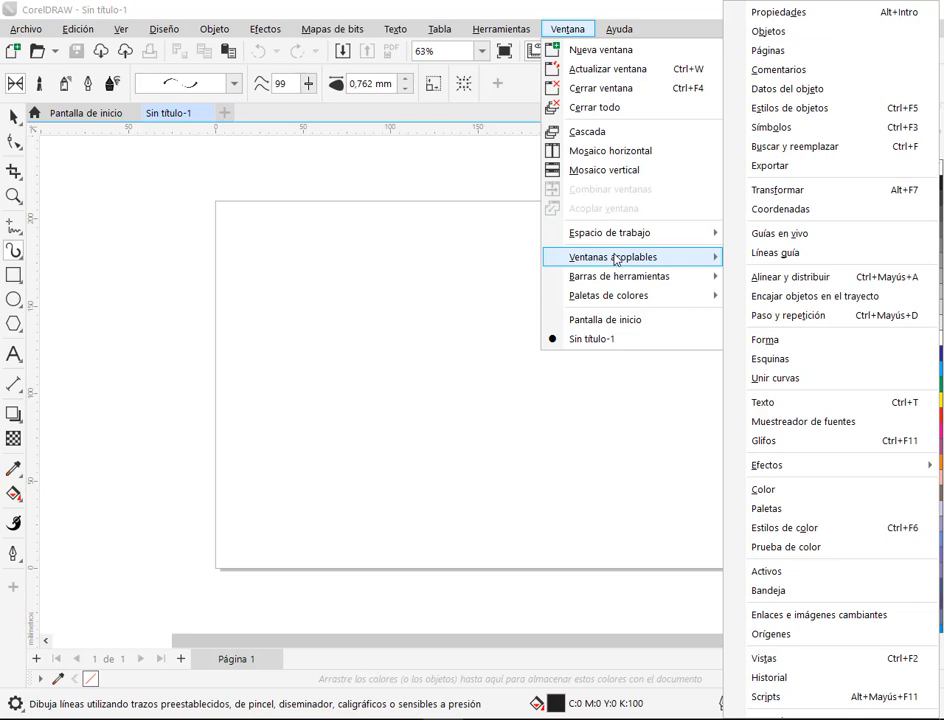
{"action": "mouse_move", "coordinate": [806, 468]}
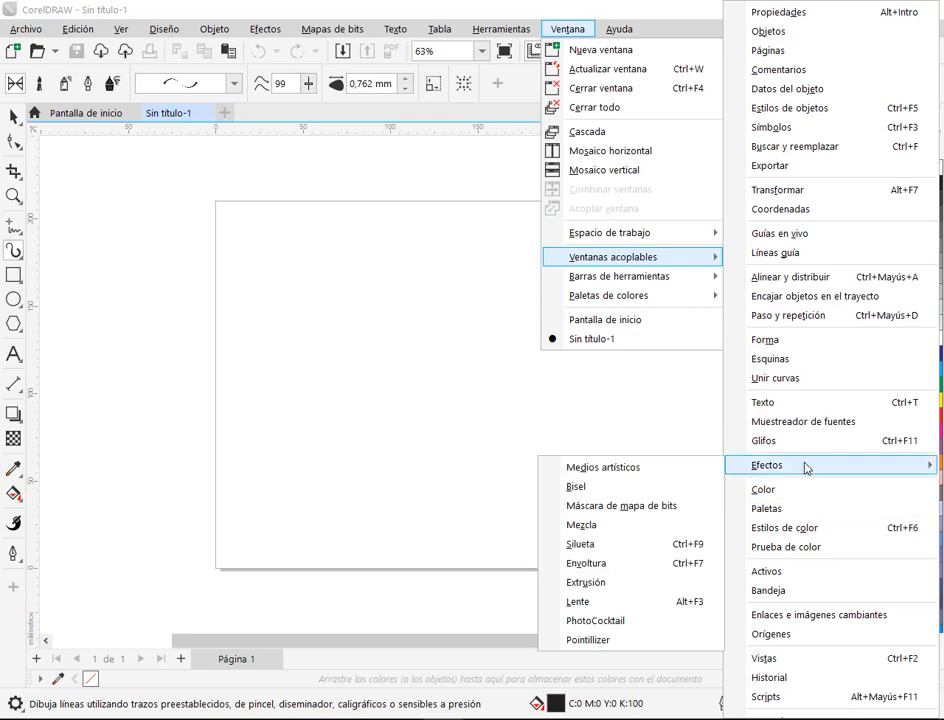
{"action": "left_click", "coordinate": [646, 479]}
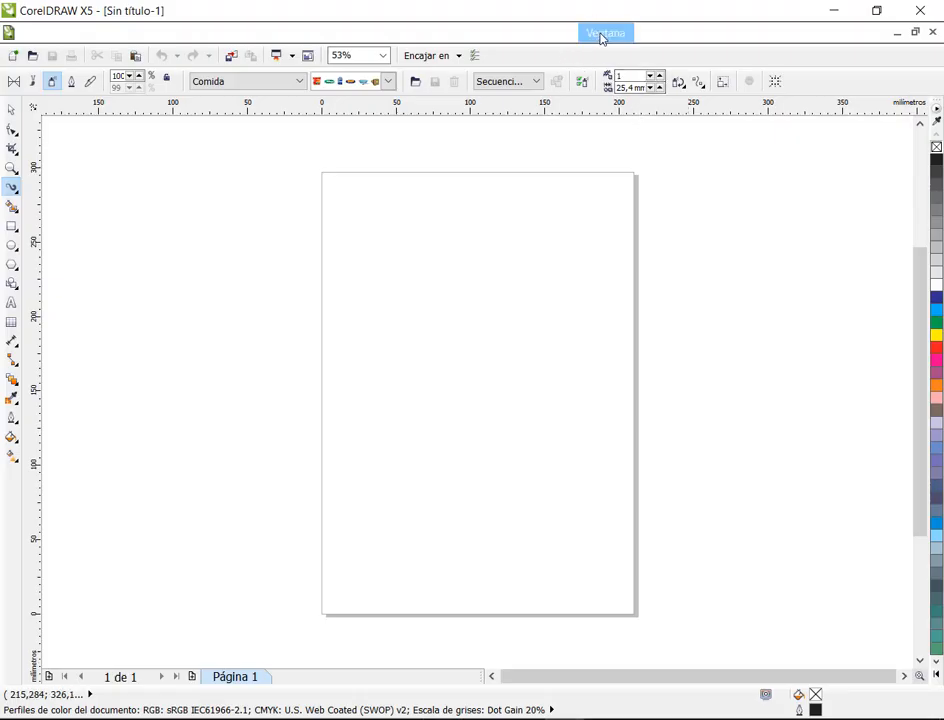
Step: Switch to CorelDRAW X5 and display its Medios artísticos docker
{"action": "left_click", "coordinate": [603, 36]}
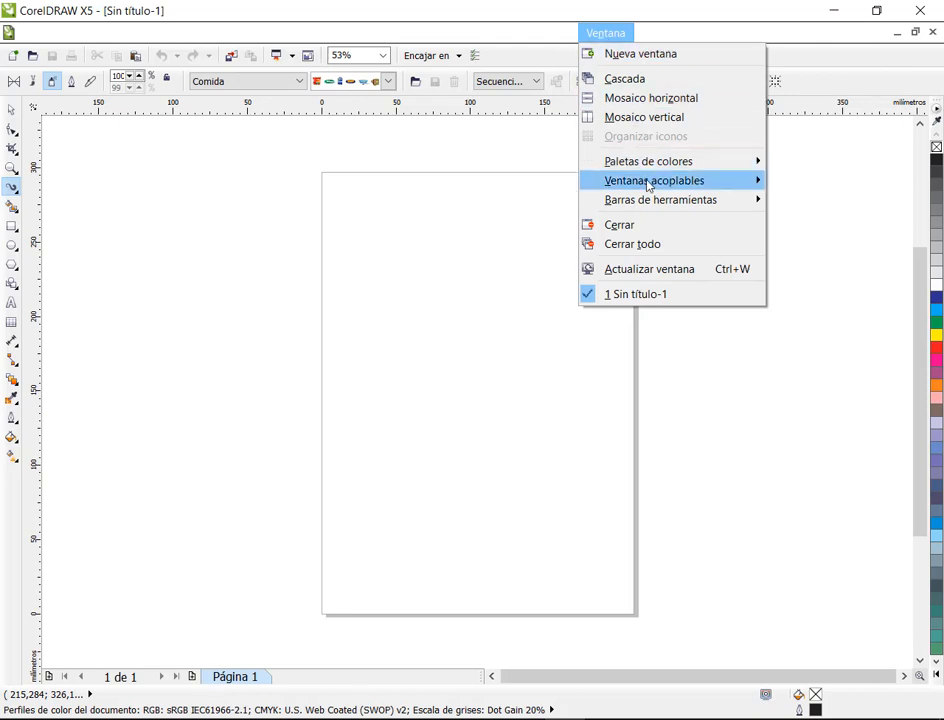
{"action": "mouse_move", "coordinate": [649, 189]}
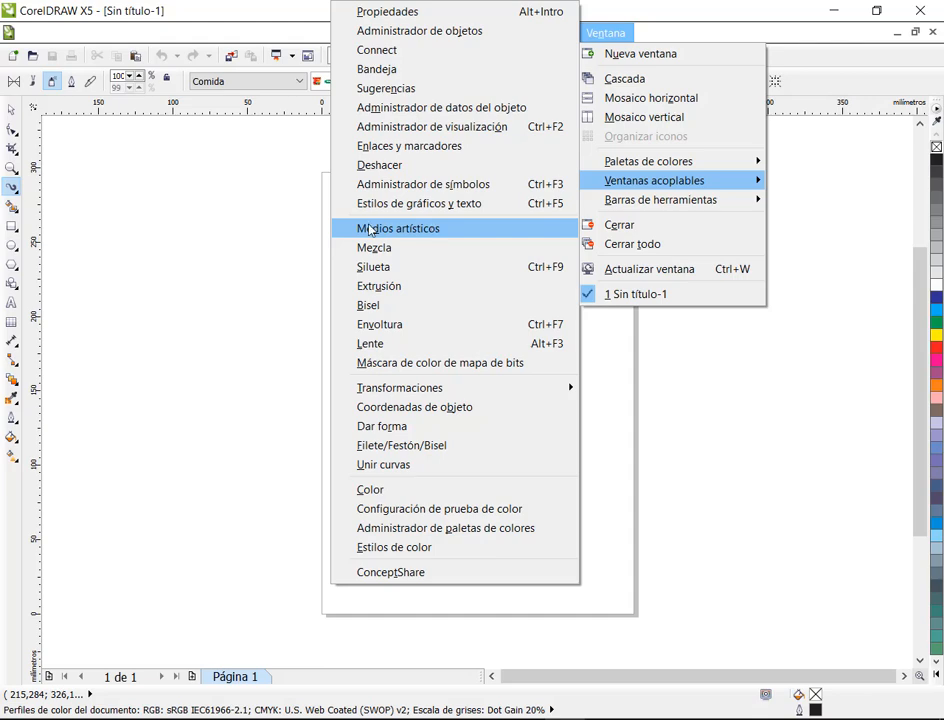
{"action": "left_click", "coordinate": [403, 236]}
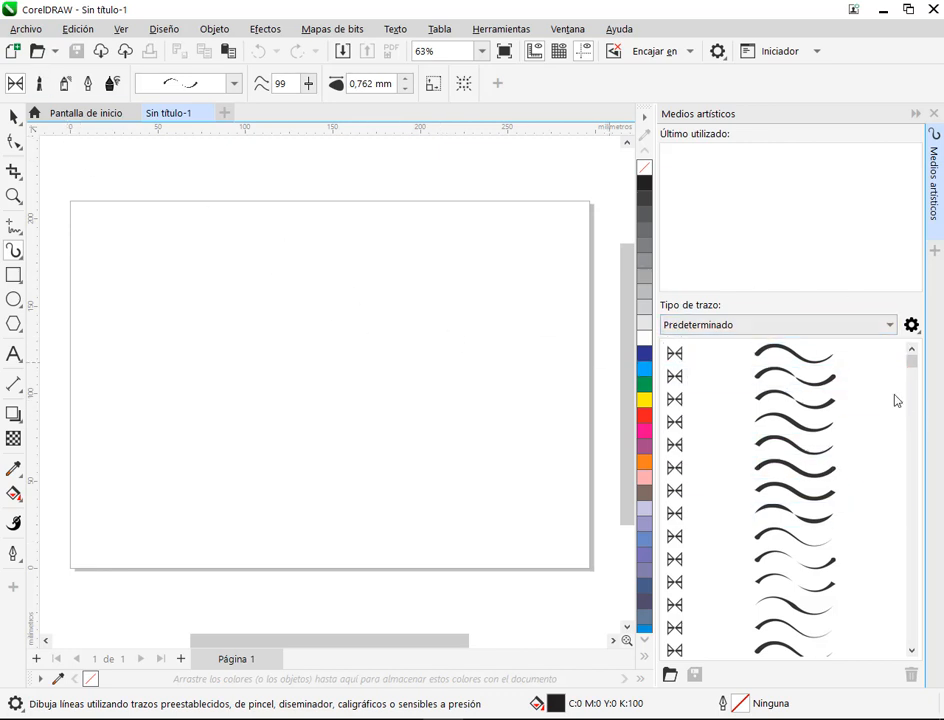
Step: Back in the newer CorelDRAW, browse the docker's Predeterminado stroke list and set the Medios artísticos tool to sprayer mode
{"action": "scroll", "coordinate": [855, 370], "scroll_direction": "down", "scroll_amount": 6}
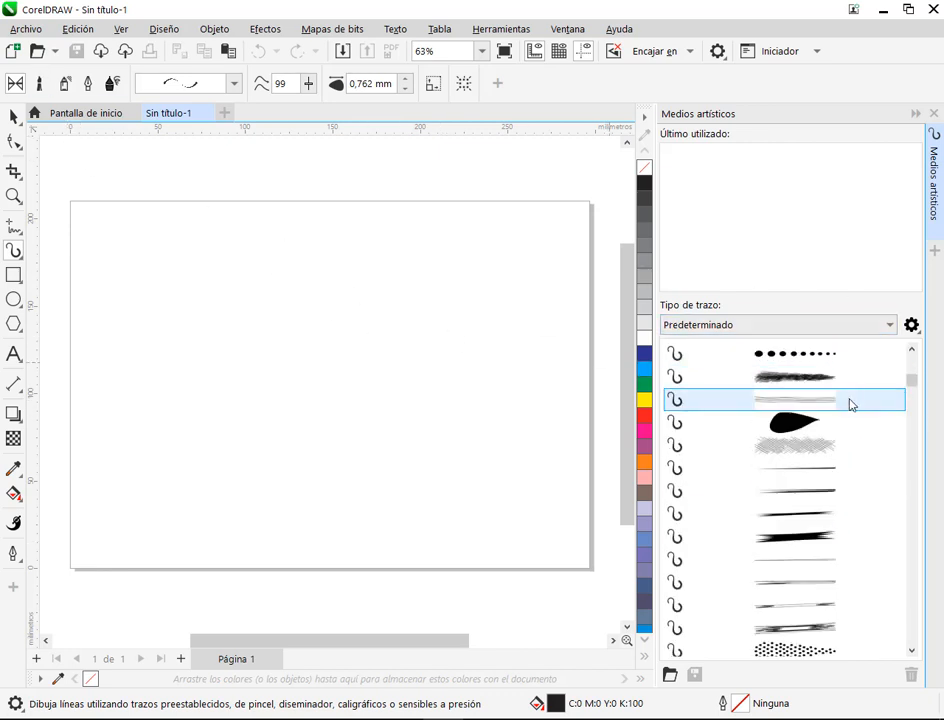
{"action": "scroll", "coordinate": [849, 398], "scroll_direction": "up", "scroll_amount": 6}
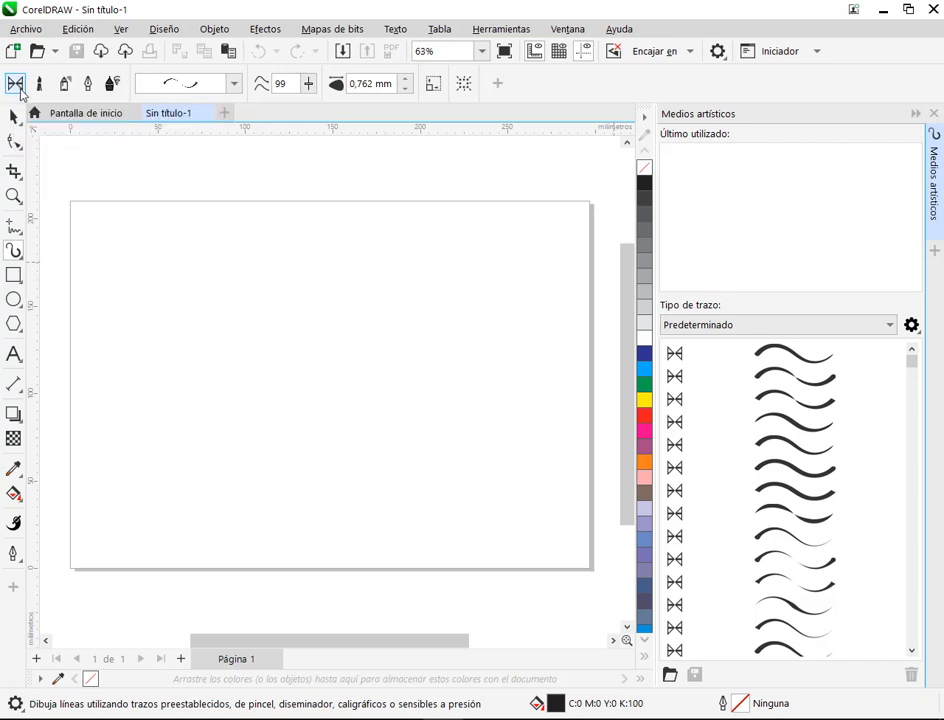
{"action": "left_click", "coordinate": [62, 85]}
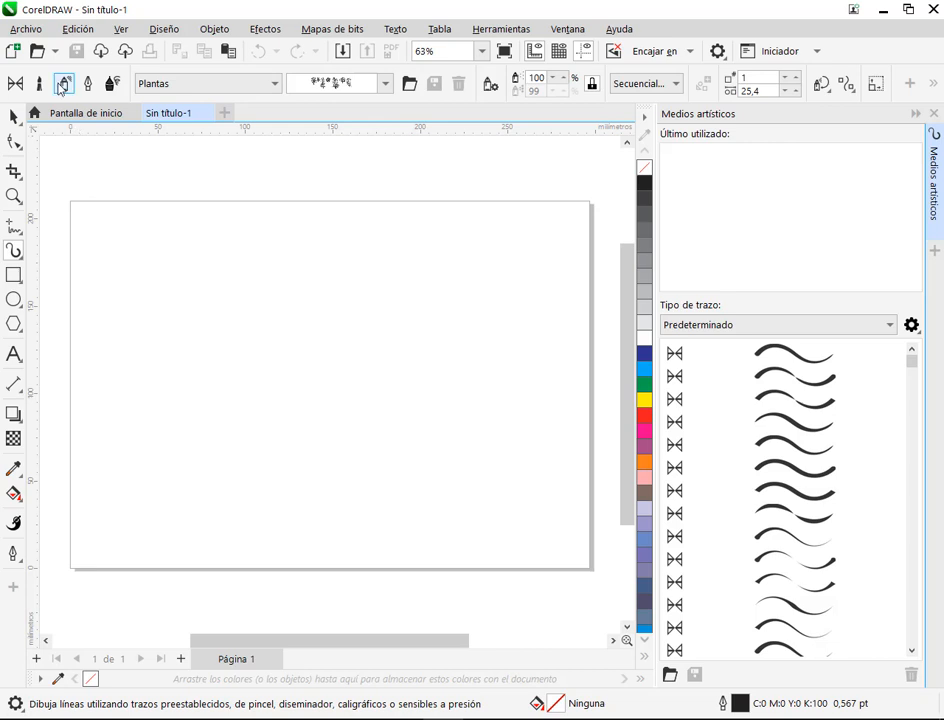
Step: Set the Medios artísticos tool to preset mode and browse the preset strokes in the tool's list and the docker
{"action": "left_click", "coordinate": [40, 87]}
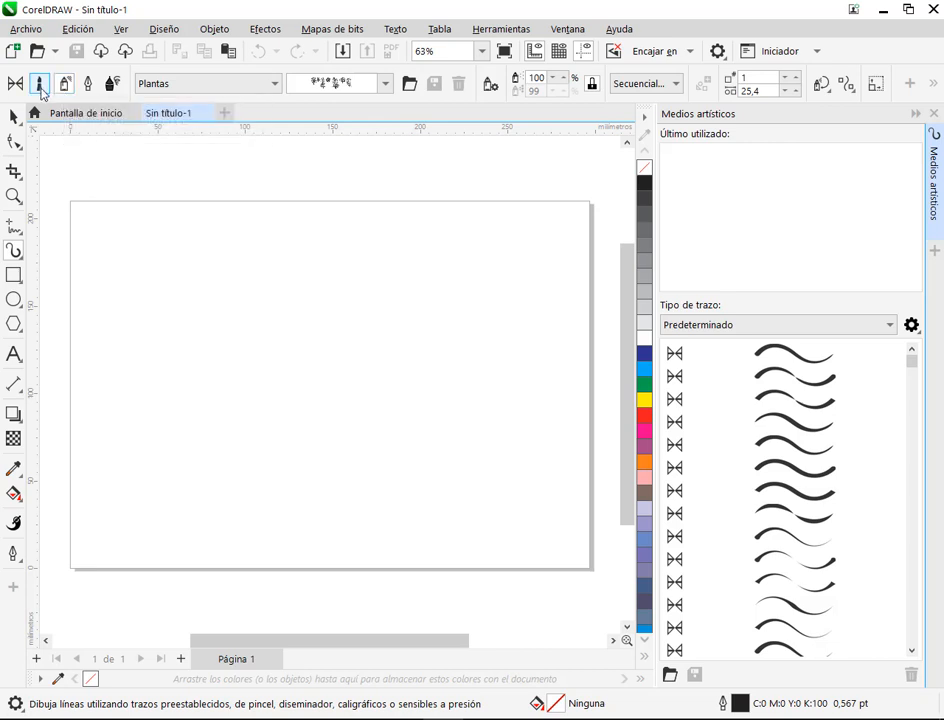
{"action": "left_click", "coordinate": [40, 87]}
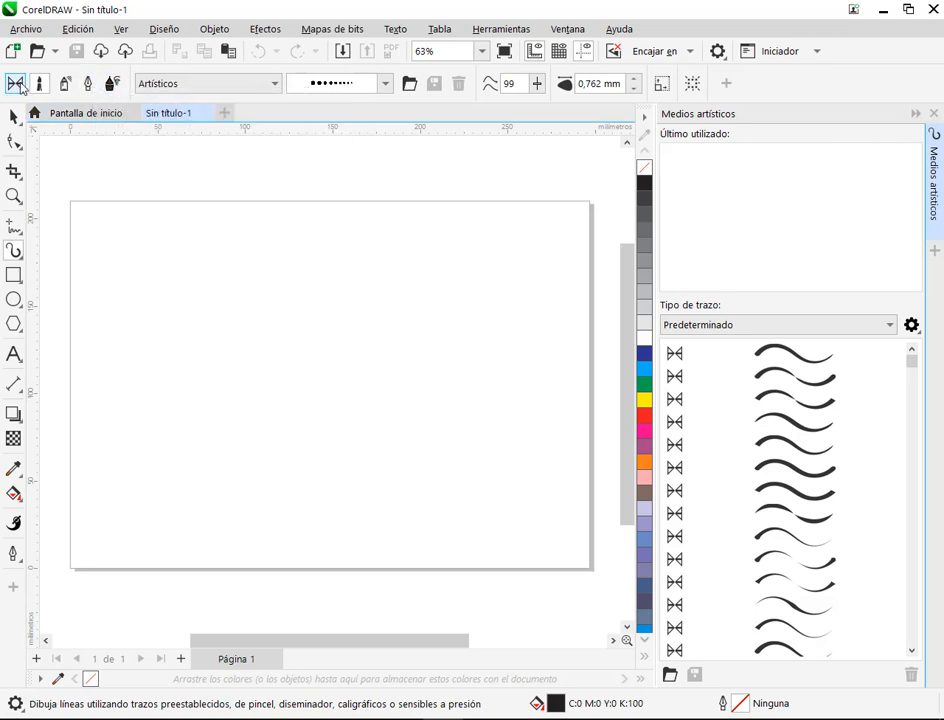
{"action": "left_click", "coordinate": [17, 84]}
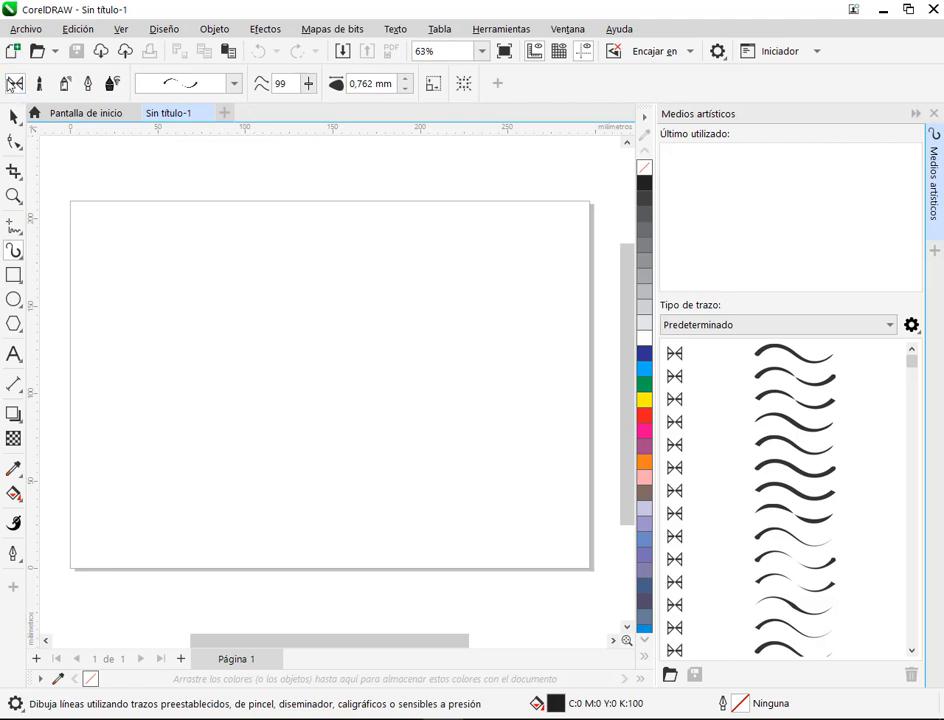
{"action": "left_click", "coordinate": [234, 85]}
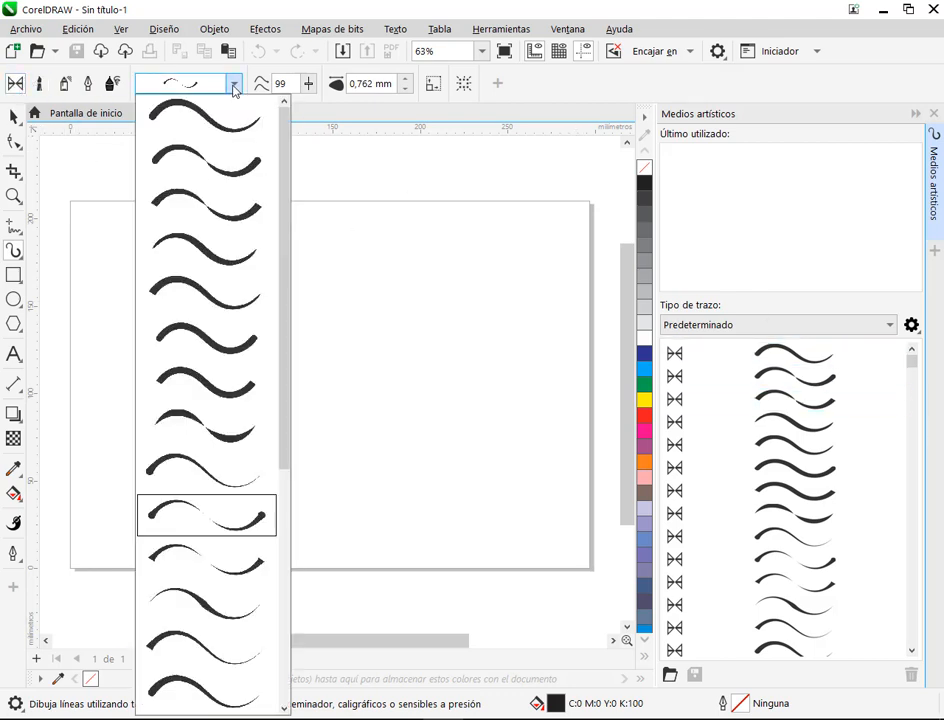
{"action": "mouse_move", "coordinate": [284, 225]}
{"action": "left_mouse_down"}
{"action": "mouse_move", "coordinate": [289, 495]}
{"action": "mouse_move", "coordinate": [300, 185]}
{"action": "left_mouse_up"}
{"action": "left_click", "coordinate": [836, 239]}
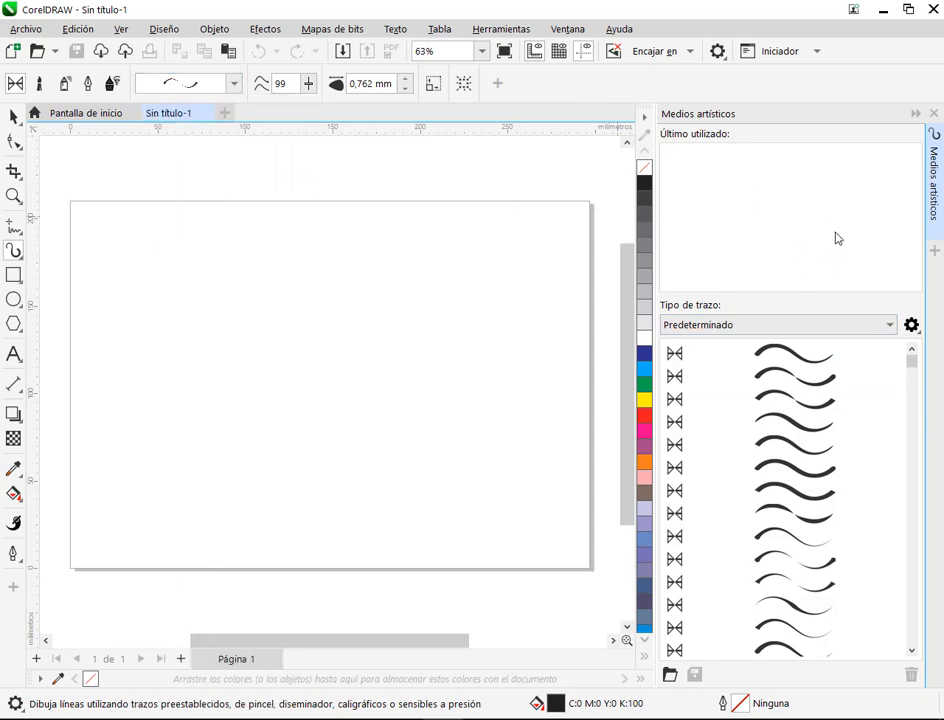
{"action": "left_click", "coordinate": [807, 380]}
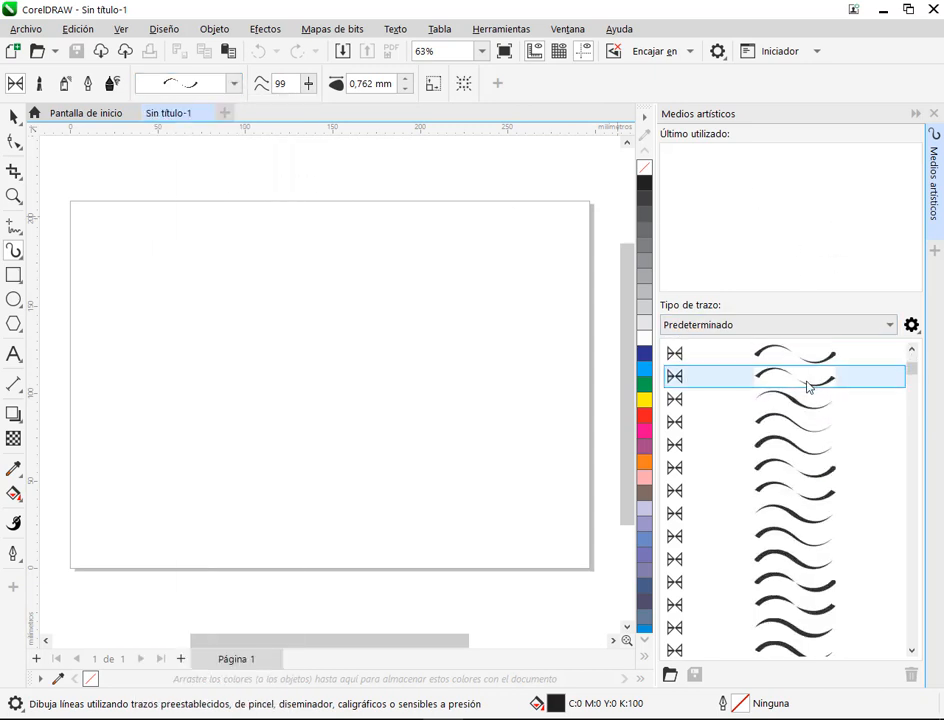
{"action": "scroll", "coordinate": [807, 386], "scroll_direction": "down", "scroll_amount": 2}
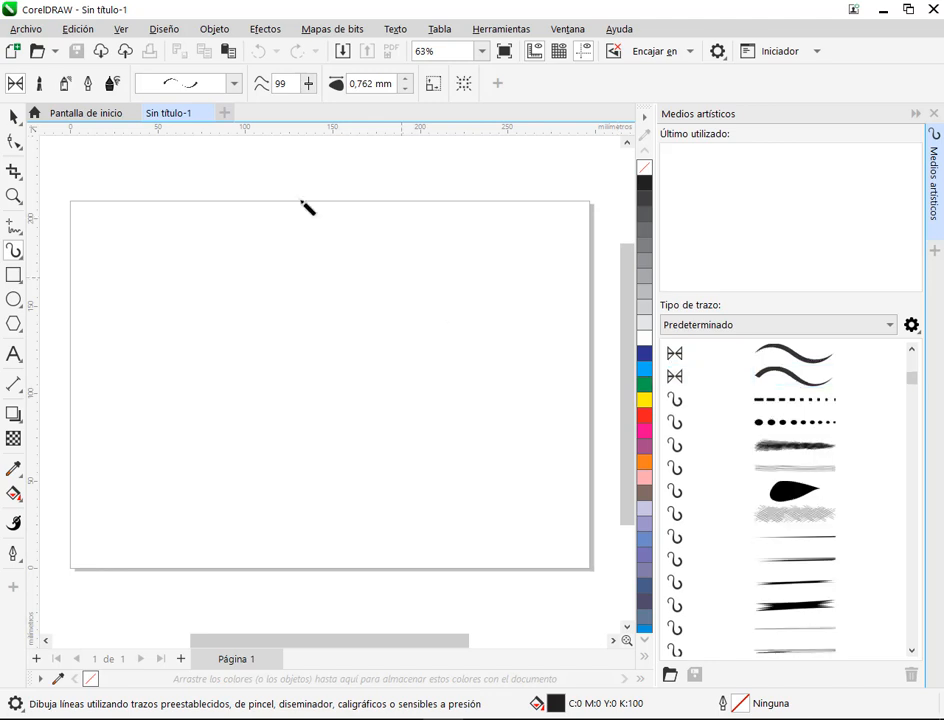
Step: Choose the first preset stroke and draw a wavy line about 182 mm wide and 81 mm tall across the upper page
{"action": "left_click", "coordinate": [236, 85]}
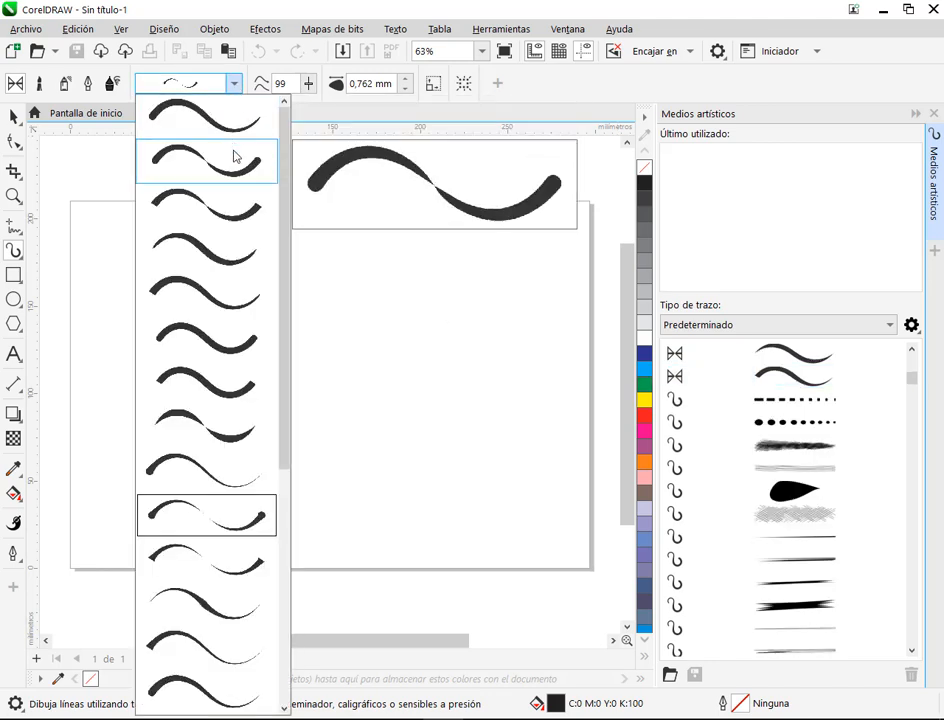
{"action": "left_click", "coordinate": [180, 119]}
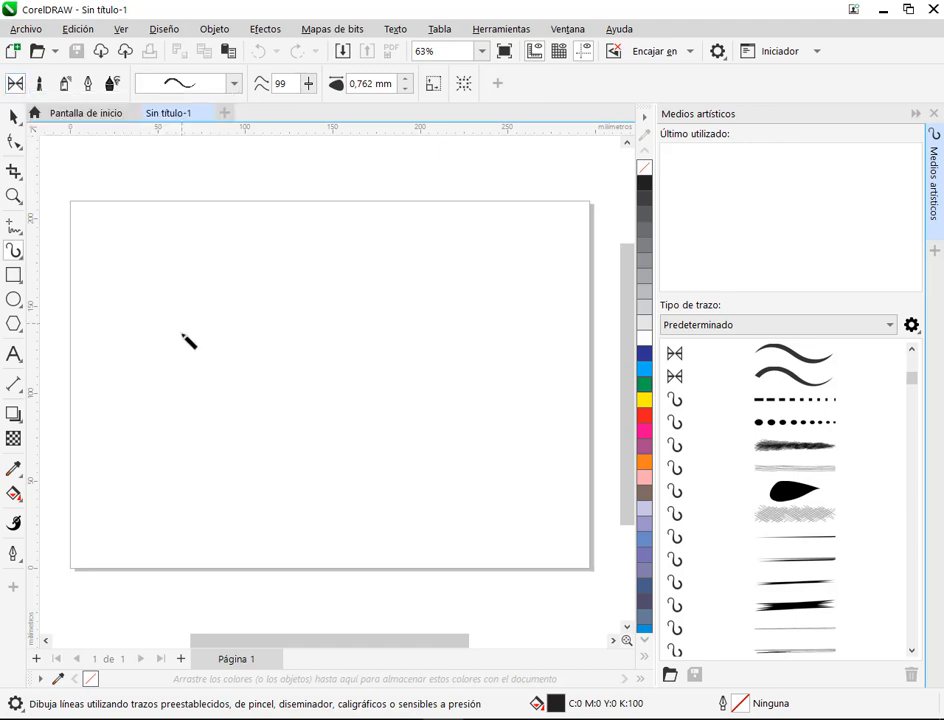
{"action": "mouse_move", "coordinate": [128, 311]}
{"action": "left_mouse_down"}
{"action": "mouse_move", "coordinate": [145, 262]}
{"action": "mouse_move", "coordinate": [175, 273]}
{"action": "mouse_move", "coordinate": [163, 312]}
{"action": "mouse_move", "coordinate": [131, 340]}
{"action": "mouse_move", "coordinate": [143, 396]}
{"action": "mouse_move", "coordinate": [195, 388]}
{"action": "mouse_move", "coordinate": [218, 333]}
{"action": "mouse_move", "coordinate": [255, 331]}
{"action": "mouse_move", "coordinate": [279, 373]}
{"action": "mouse_move", "coordinate": [346, 356]}
{"action": "mouse_move", "coordinate": [397, 287]}
{"action": "mouse_move", "coordinate": [440, 297]}
{"action": "left_mouse_up"}
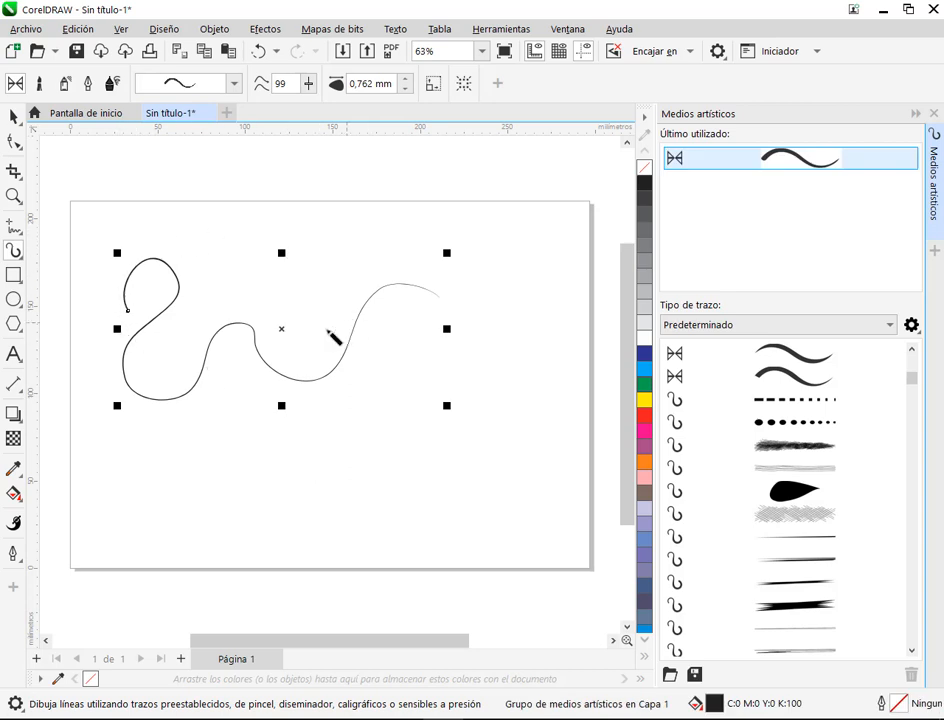
Step: Examine the thickness of the wavy stroke at its starting end, along its path and at its far end
{"action": "left_click", "coordinate": [14, 116]}
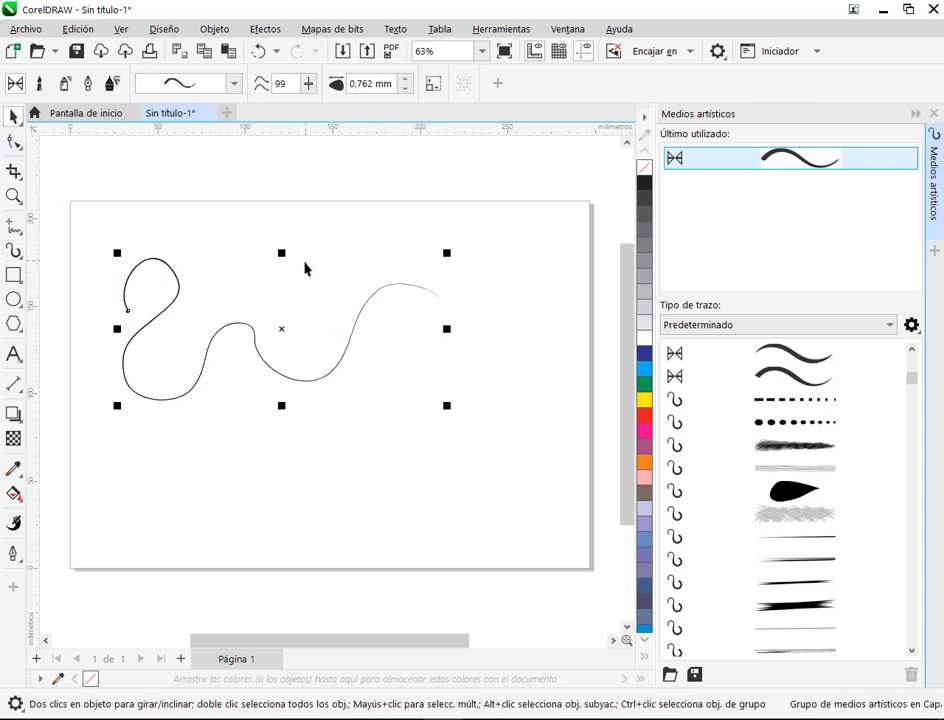
{"action": "scroll", "coordinate": [225, 275], "scroll_direction": "up", "scroll_amount": 5}
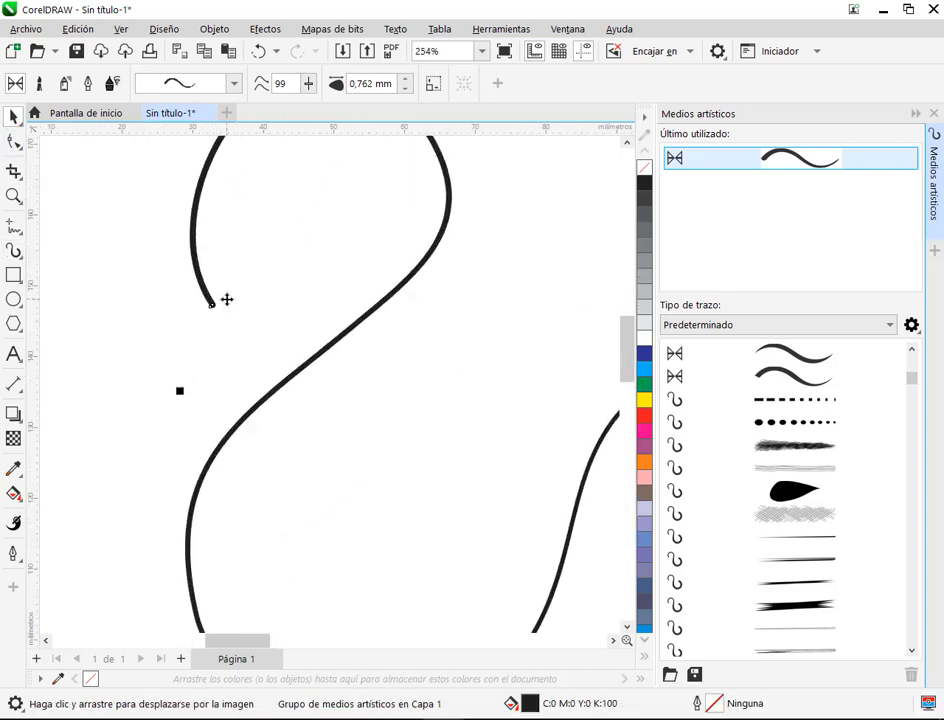
{"action": "scroll", "coordinate": [227, 299], "scroll_direction": "up", "scroll_amount": 2}
{"action": "left_click", "coordinate": [207, 318]}
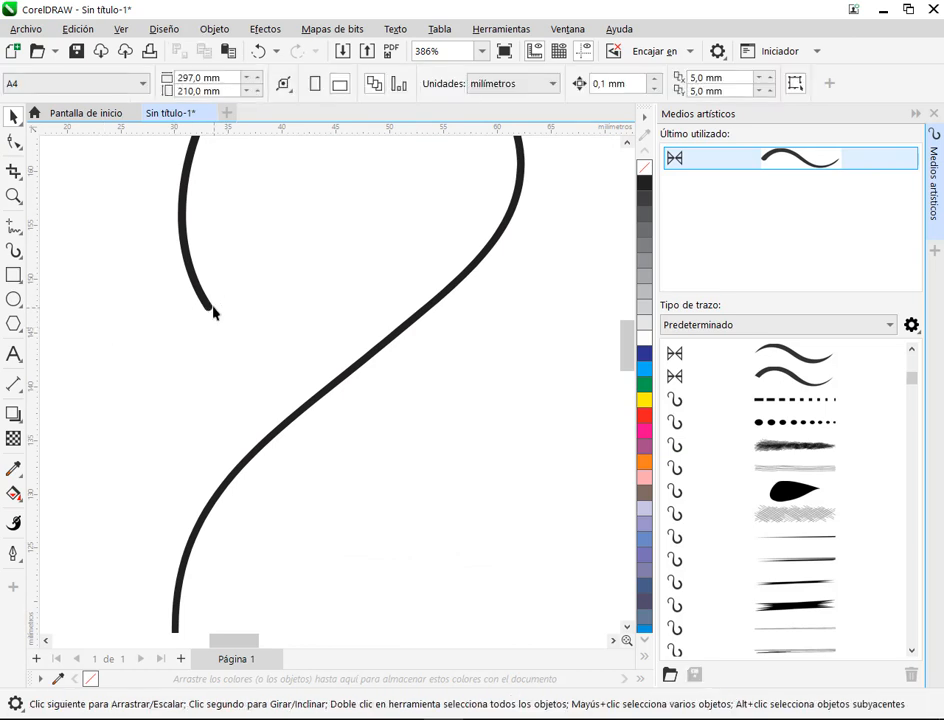
{"action": "left_click", "coordinate": [213, 312]}
{"action": "scroll", "coordinate": [223, 234], "scroll_direction": "down", "scroll_amount": 1}
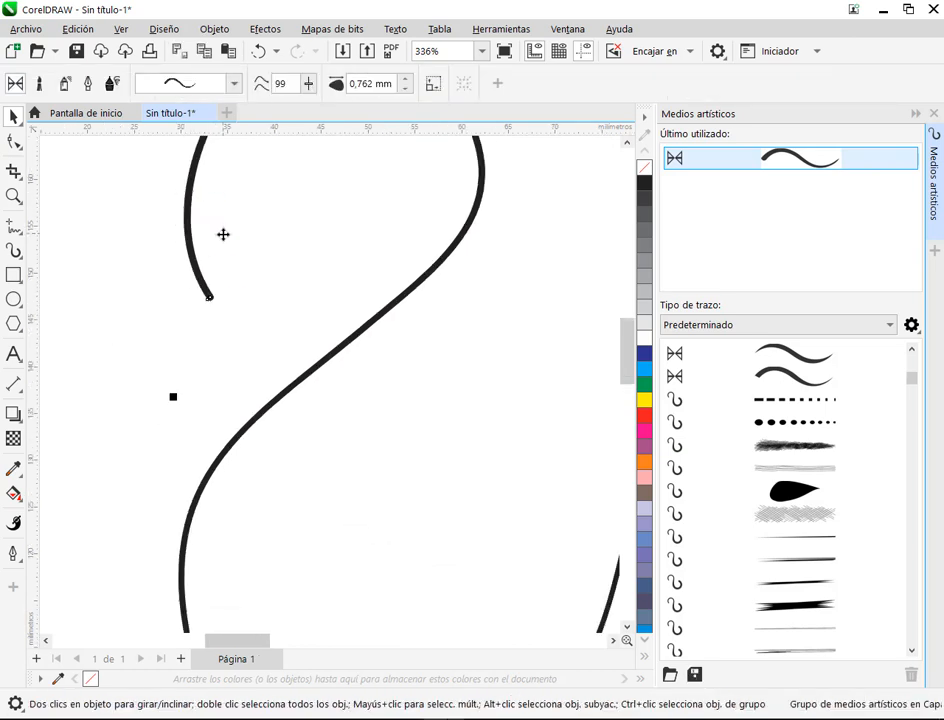
{"action": "scroll", "coordinate": [223, 234], "scroll_direction": "down", "scroll_amount": 4}
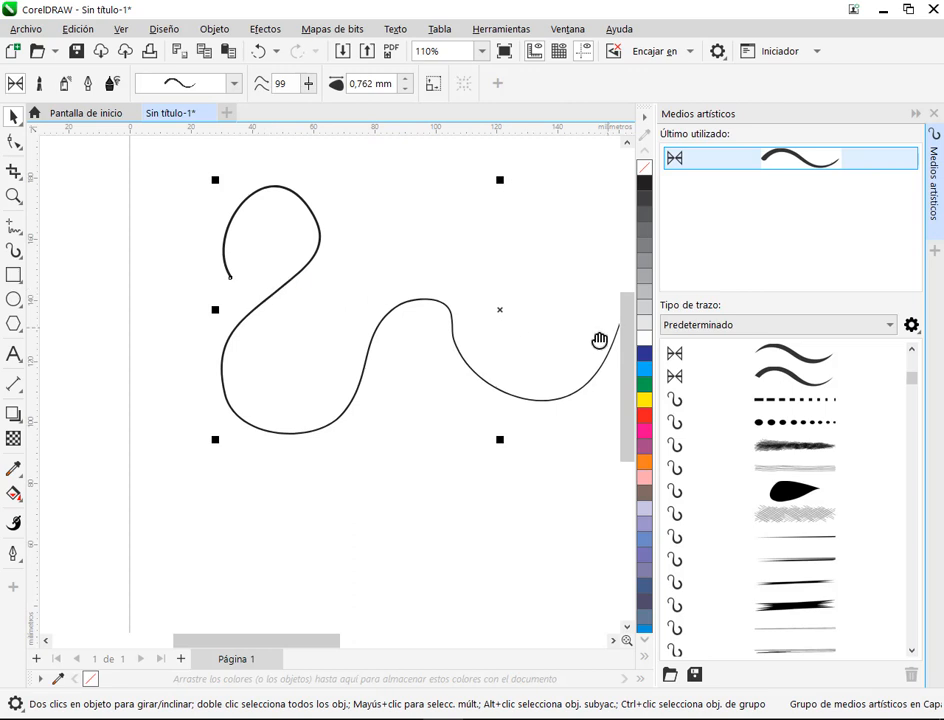
{"action": "left_click_drag", "start_coordinate": [597, 341], "coordinate": [202, 427]}
{"action": "scroll", "coordinate": [438, 318], "scroll_direction": "up", "scroll_amount": 4}
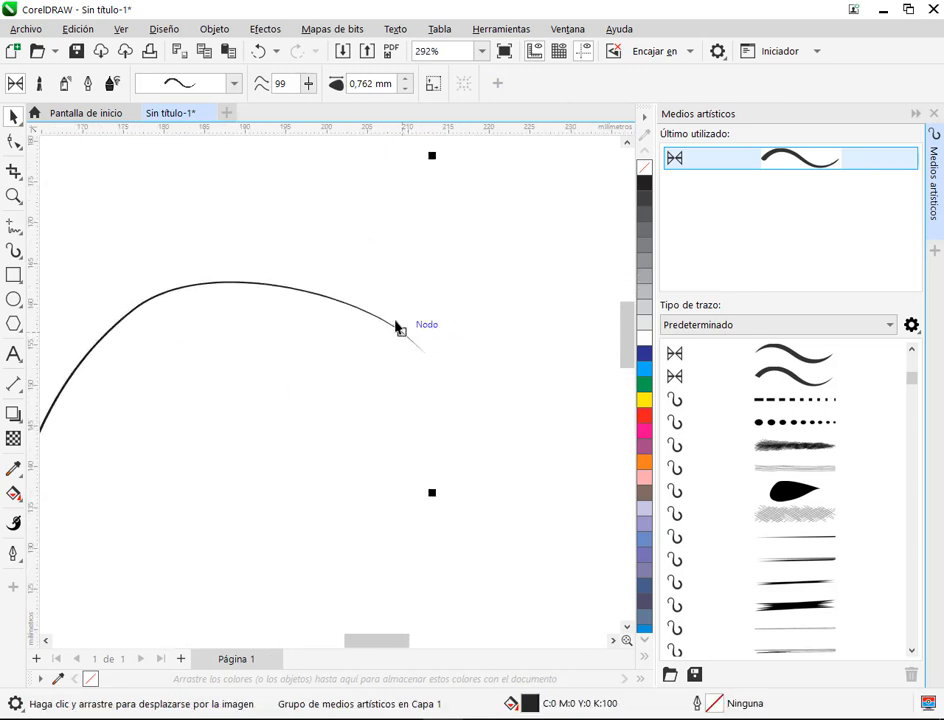
{"action": "scroll", "coordinate": [416, 300], "scroll_direction": "down", "scroll_amount": 6}
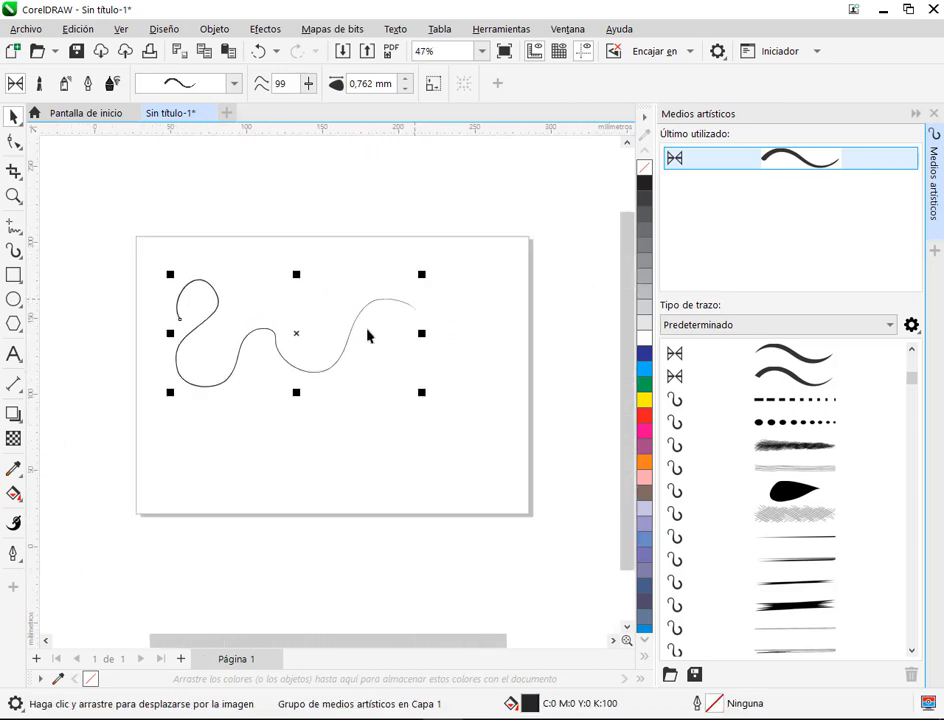
{"action": "left_click_drag", "start_coordinate": [279, 358], "coordinate": [299, 299]}
{"action": "left_click", "coordinate": [263, 395]}
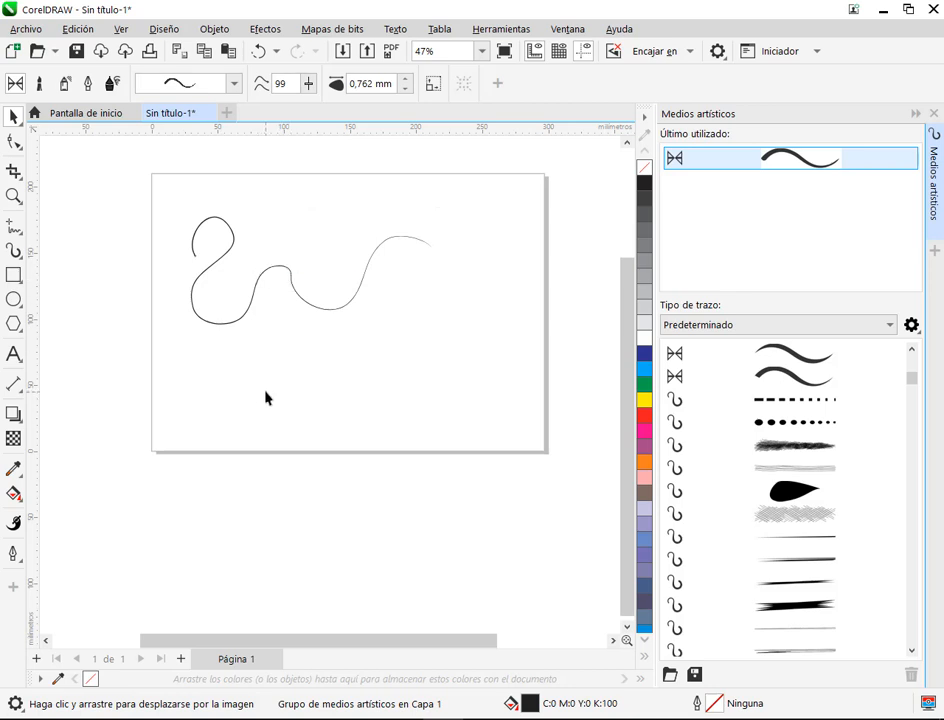
Step: Draw a wavy freehand curve about 192 mm wide and 54 mm tall below the stroke and inspect its thickness along its length
{"action": "left_click", "coordinate": [11, 230]}
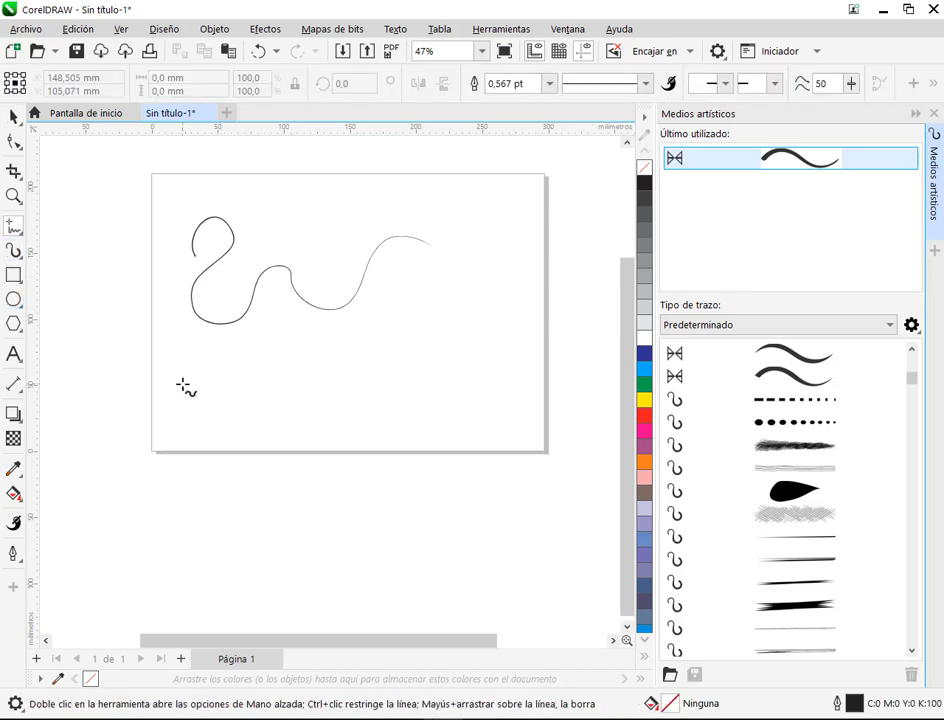
{"action": "mouse_move", "coordinate": [181, 380]}
{"action": "left_mouse_down"}
{"action": "mouse_move", "coordinate": [218, 374]}
{"action": "mouse_move", "coordinate": [215, 428]}
{"action": "mouse_move", "coordinate": [263, 401]}
{"action": "mouse_move", "coordinate": [290, 431]}
{"action": "mouse_move", "coordinate": [341, 436]}
{"action": "mouse_move", "coordinate": [372, 395]}
{"action": "mouse_move", "coordinate": [428, 398]}
{"action": "left_mouse_up"}
{"action": "left_click", "coordinate": [14, 116]}
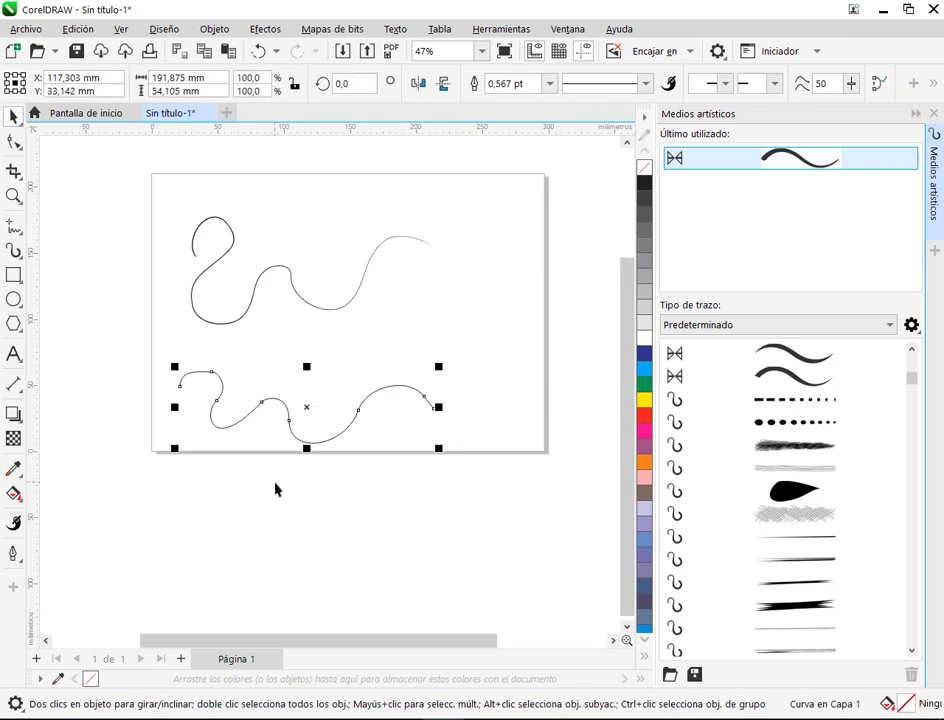
{"action": "scroll", "coordinate": [214, 375], "scroll_direction": "up", "scroll_amount": 4}
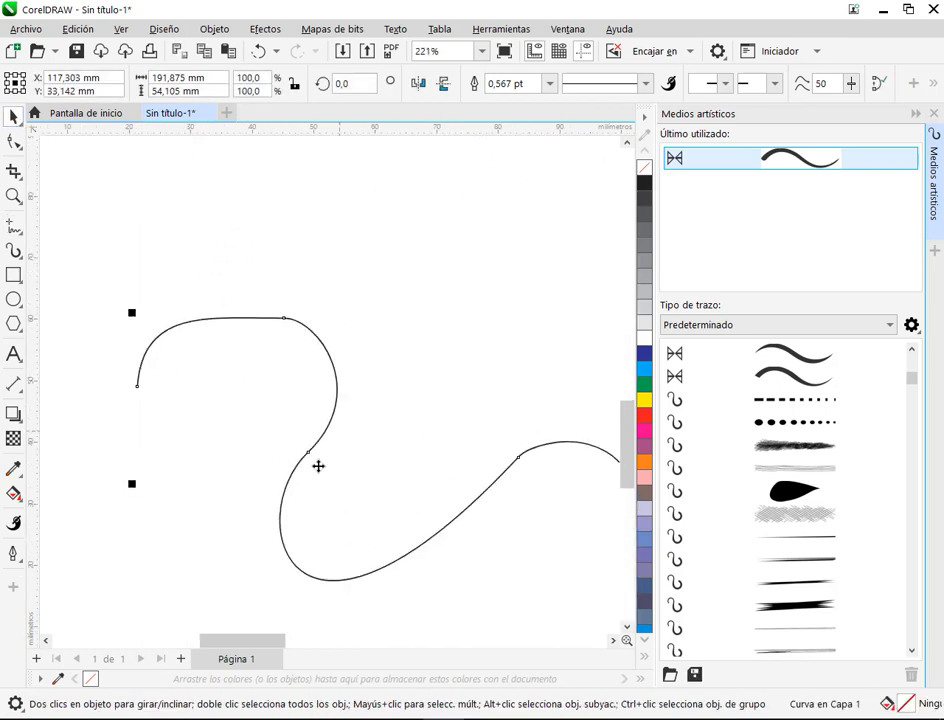
{"action": "left_click_drag", "start_coordinate": [564, 471], "coordinate": [196, 419]}
{"action": "left_click_drag", "start_coordinate": [409, 440], "coordinate": [165, 457]}
{"action": "left_click_drag", "start_coordinate": [521, 407], "coordinate": [194, 407]}
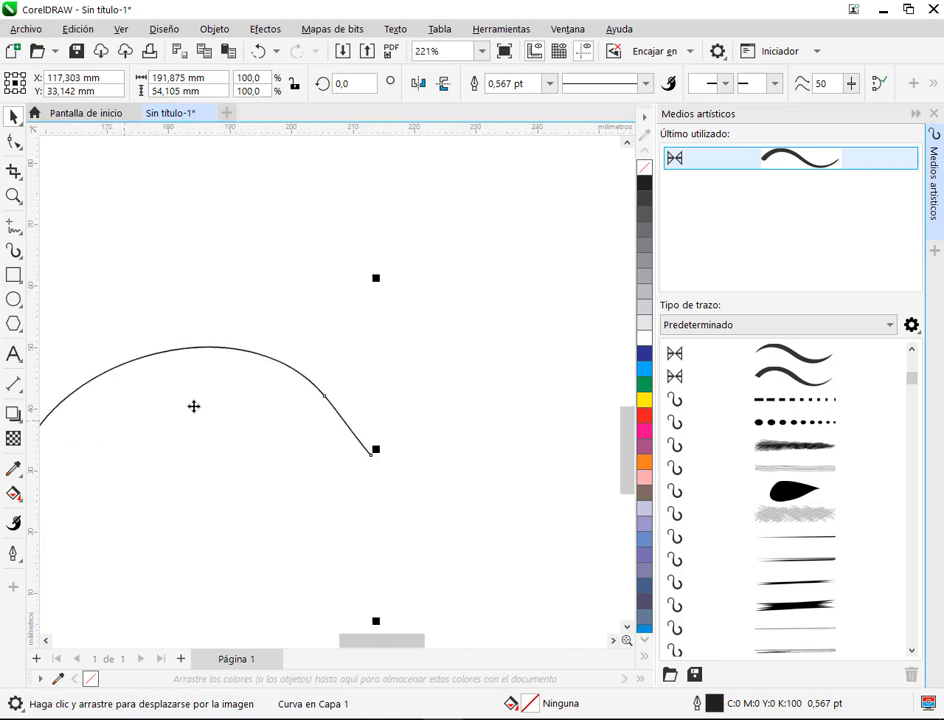
{"action": "scroll", "coordinate": [416, 449], "scroll_direction": "down", "scroll_amount": 4}
{"action": "scroll", "coordinate": [377, 449], "scroll_direction": "left", "scroll_amount": 3}
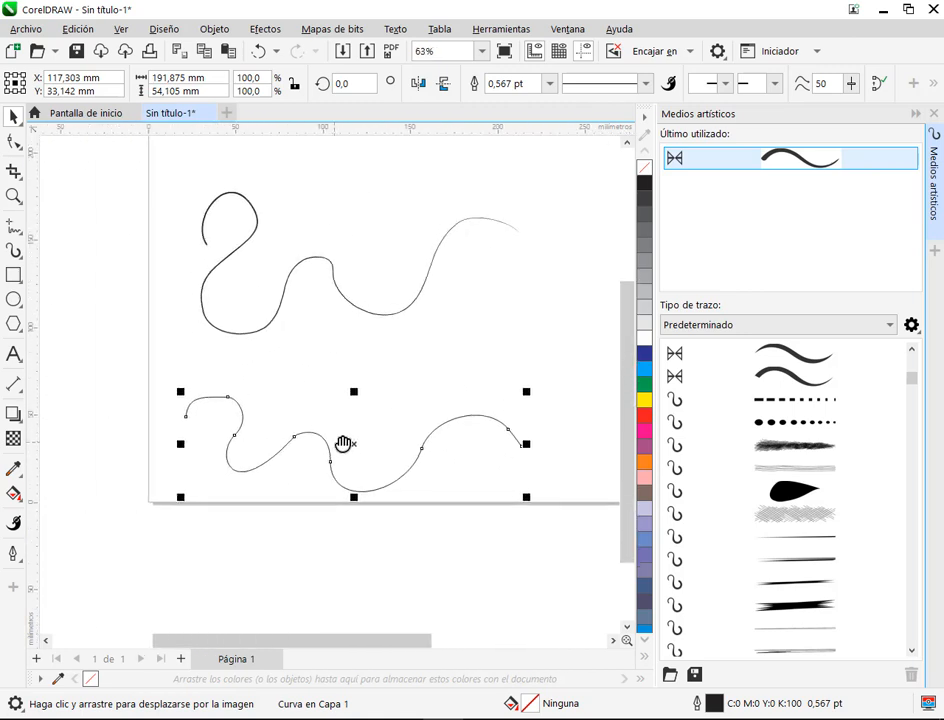
{"action": "key", "text": "Delete"}
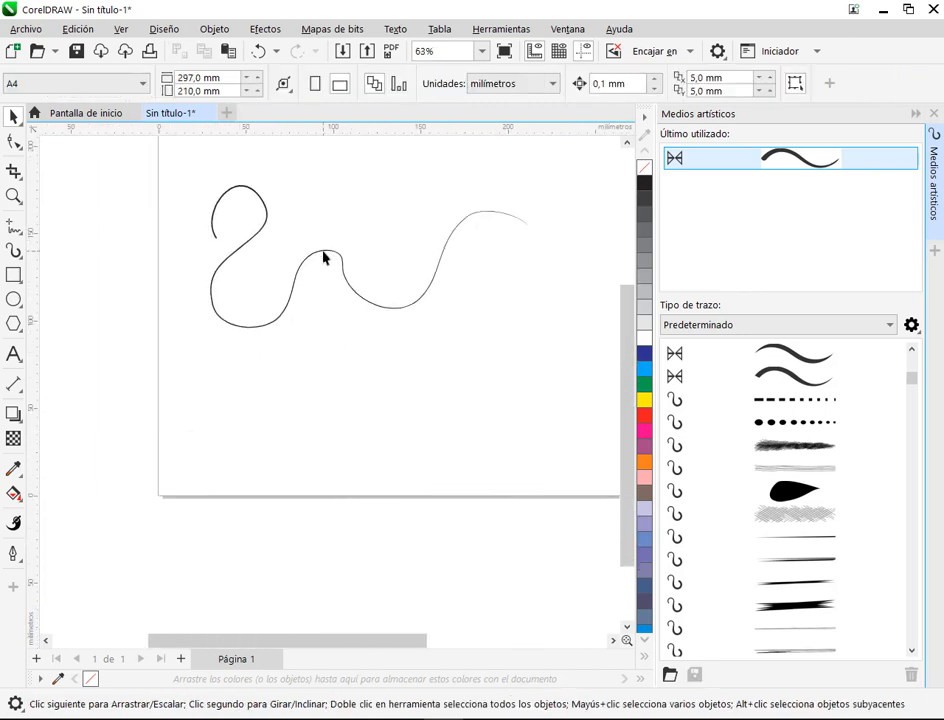
{"action": "left_click", "coordinate": [330, 251]}
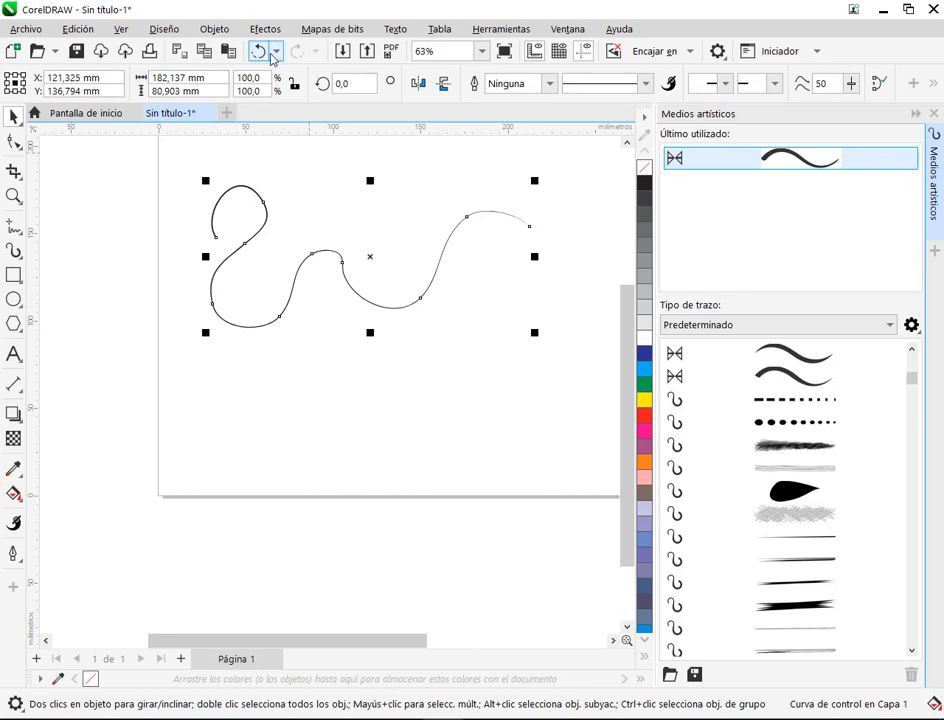
{"action": "left_click", "coordinate": [258, 51]}
Step: Apply the preset stroke with thick ends and a thin middle to the lower freehand curve and inspect it along its length
{"action": "left_click", "coordinate": [451, 430]}
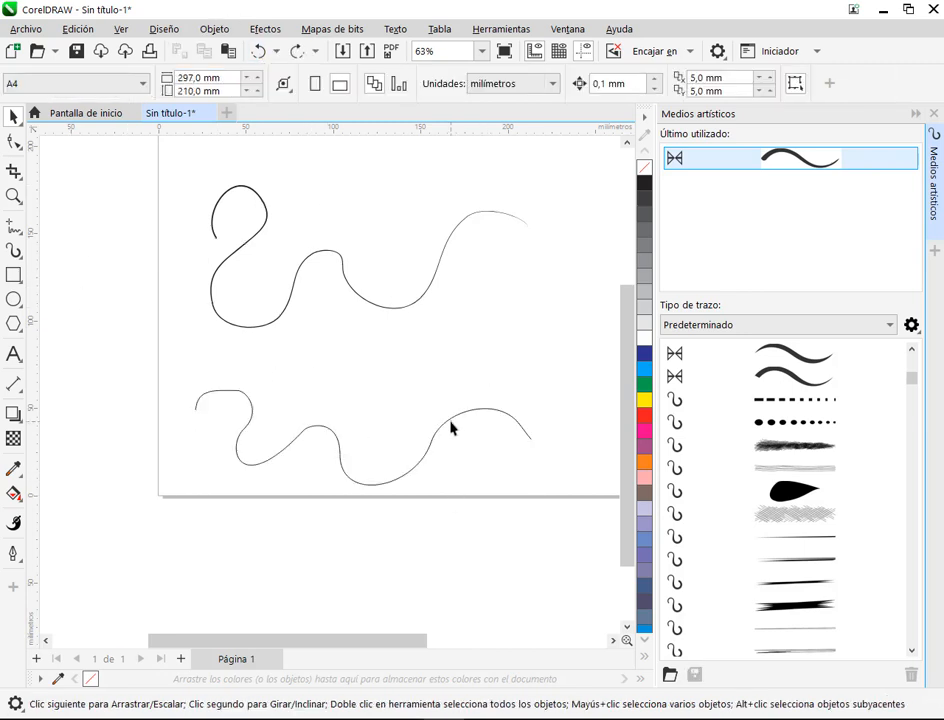
{"action": "left_click", "coordinate": [450, 425]}
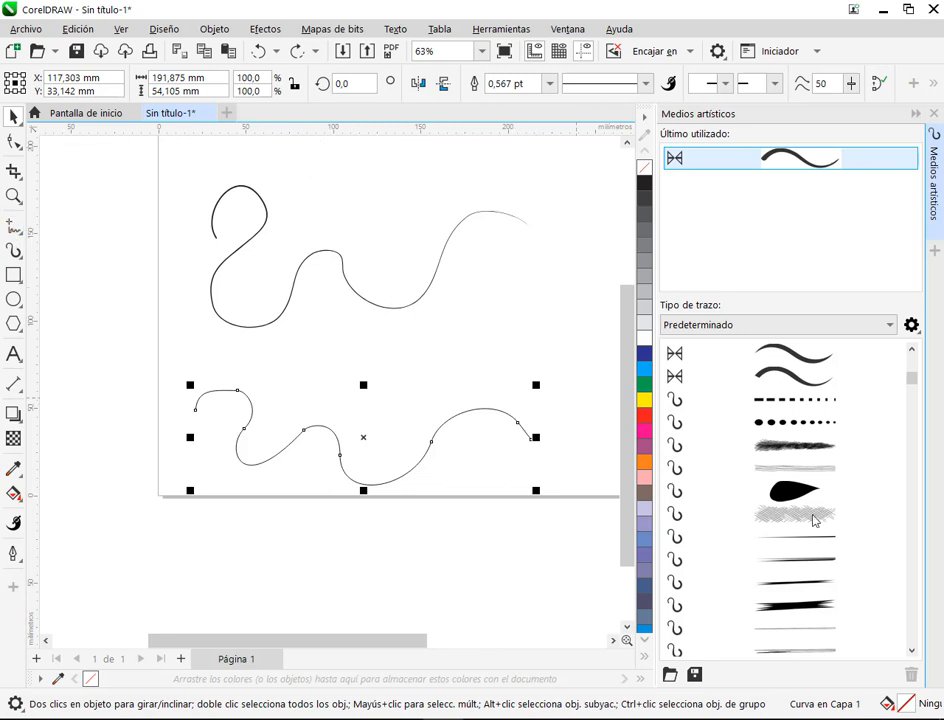
{"action": "scroll", "coordinate": [803, 408], "scroll_direction": "up", "scroll_amount": 5}
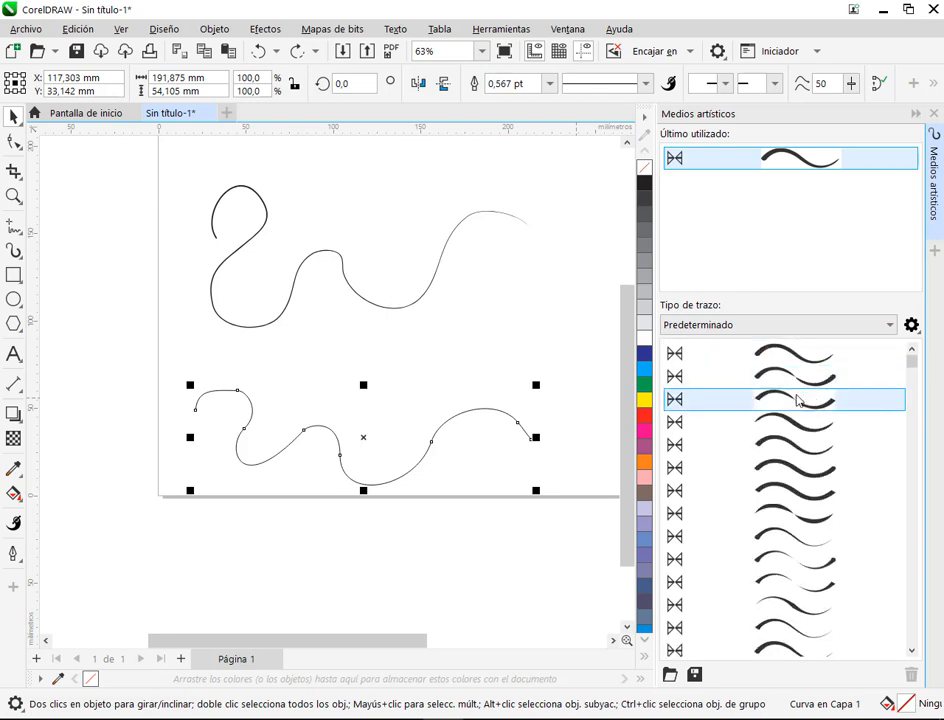
{"action": "left_click", "coordinate": [778, 560]}
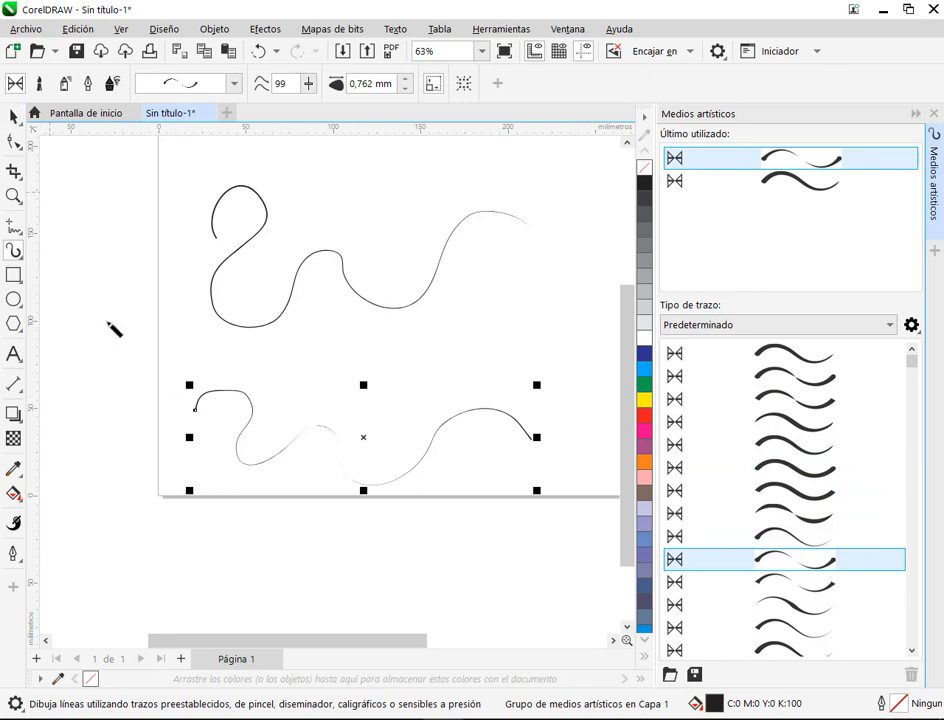
{"action": "scroll", "coordinate": [232, 424], "scroll_direction": "up", "scroll_amount": 3}
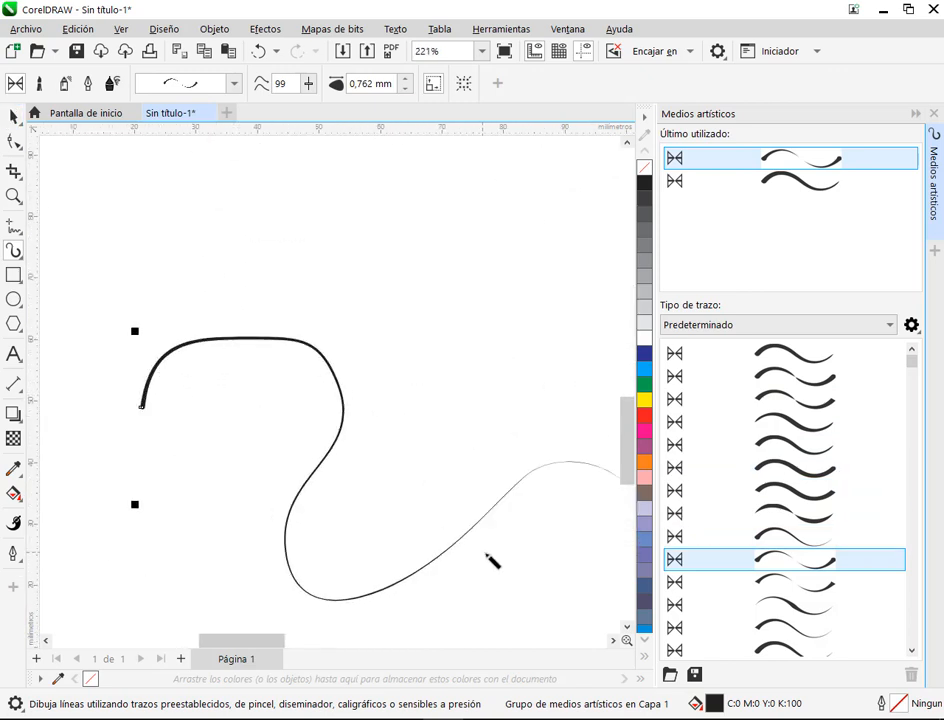
{"action": "left_click_drag", "start_coordinate": [577, 535], "coordinate": [172, 411]}
{"action": "mouse_move", "coordinate": [458, 401]}
{"action": "left_mouse_down"}
{"action": "mouse_move", "coordinate": [415, 434]}
{"action": "mouse_move", "coordinate": [255, 444]}
{"action": "left_mouse_up"}
{"action": "left_click_drag", "start_coordinate": [580, 346], "coordinate": [251, 414]}
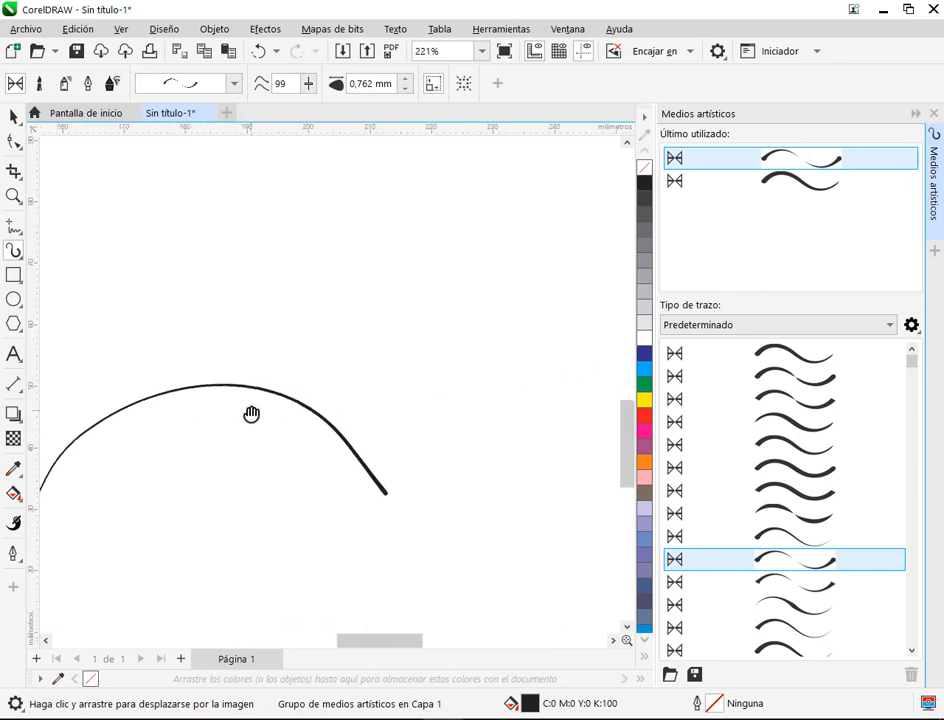
Step: Apply the first preset stroke, with a thick start and tapered end, to the lower curve and check both ends
{"action": "left_click", "coordinate": [856, 353]}
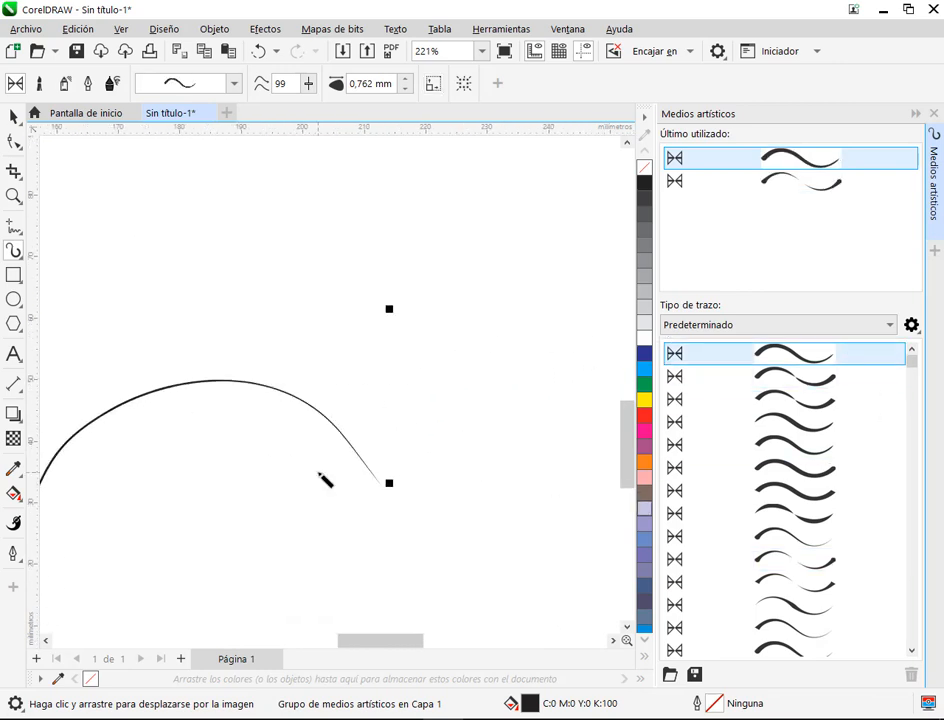
{"action": "scroll", "coordinate": [319, 474], "scroll_direction": "down", "scroll_amount": 2}
{"action": "left_click_drag", "start_coordinate": [116, 522], "coordinate": [349, 432]}
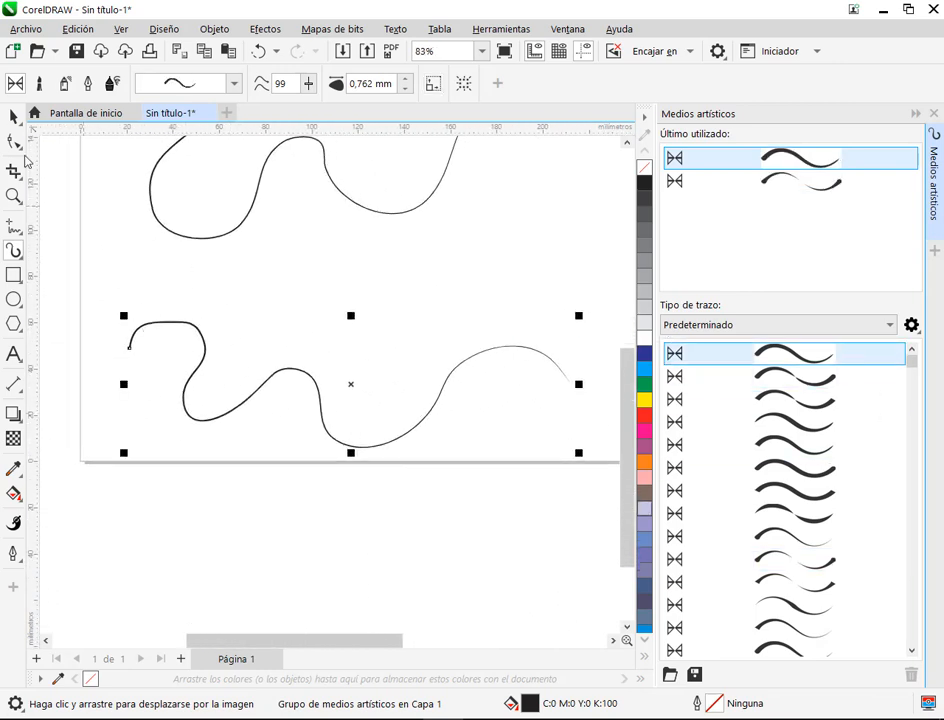
Step: Select both wavy strokes on the page and delete them
{"action": "left_click", "coordinate": [15, 117]}
{"action": "left_click", "coordinate": [417, 322]}
{"action": "scroll", "coordinate": [417, 328], "scroll_direction": "down", "scroll_amount": 1}
{"action": "left_click_drag", "start_coordinate": [399, 341], "coordinate": [342, 416]}
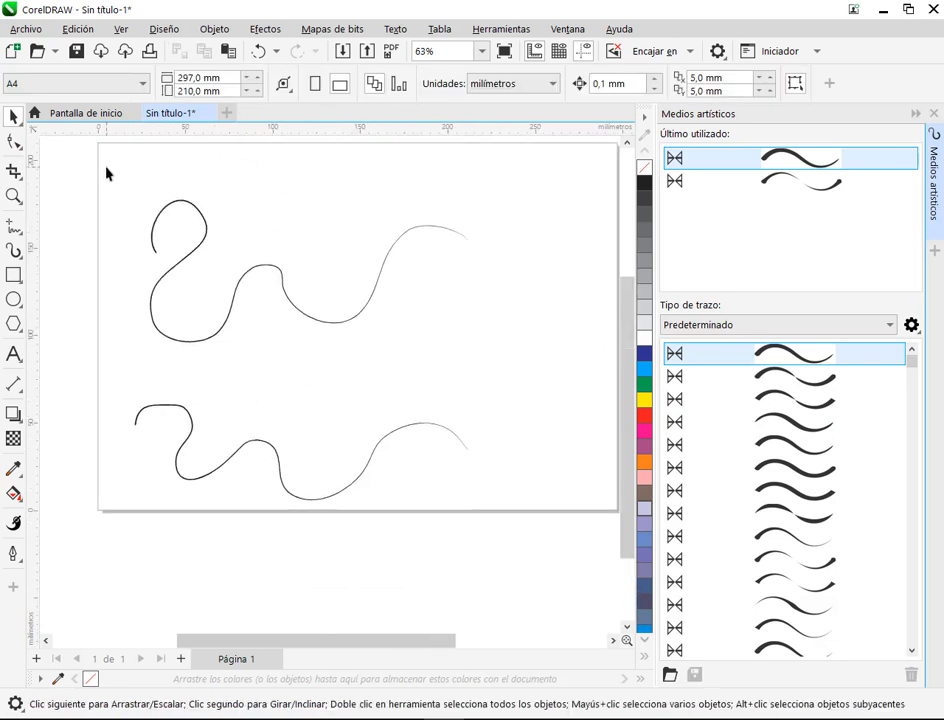
{"action": "left_click_drag", "start_coordinate": [107, 173], "coordinate": [552, 571]}
{"action": "key", "text": "Delete"}
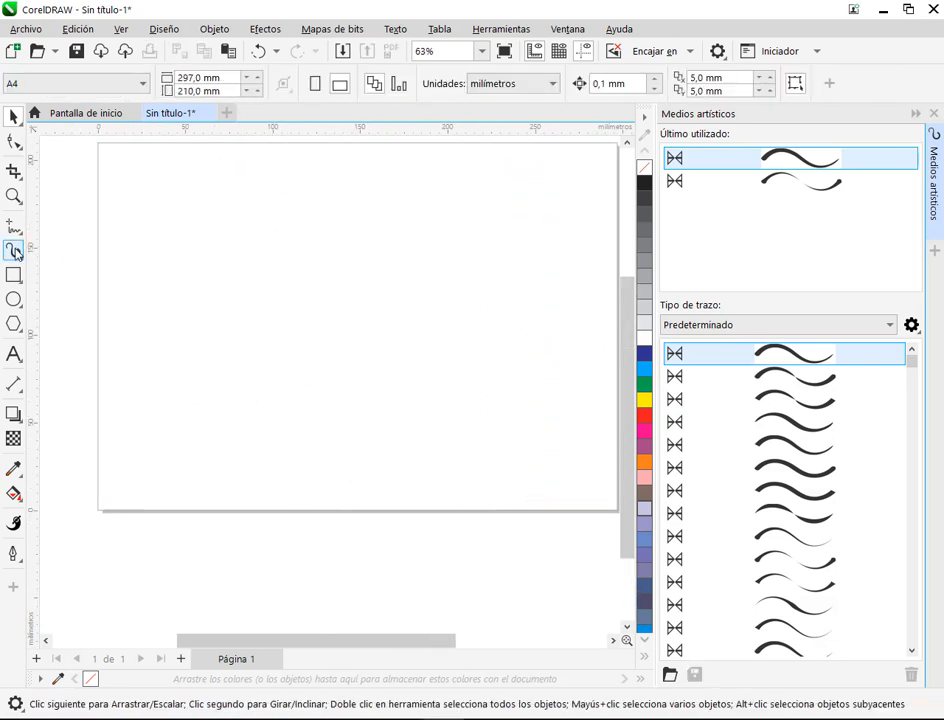
Step: Draw a wavy Artistic Media stroke about 71 mm wide and 80 mm tall, plus a three-segment Bézier line below it
{"action": "left_click", "coordinate": [15, 252]}
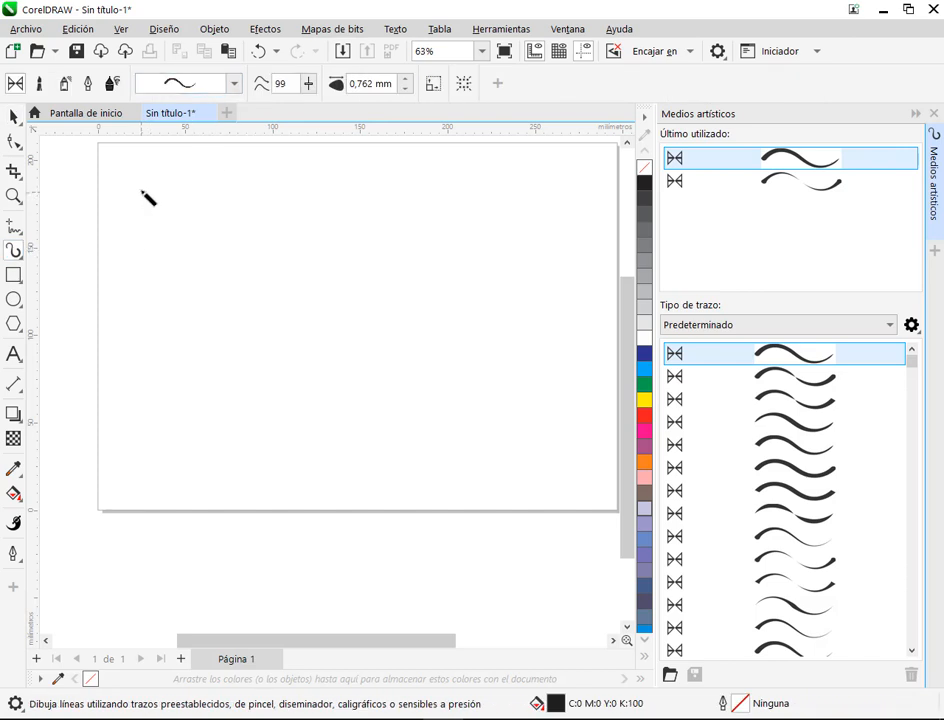
{"action": "mouse_move", "coordinate": [142, 190]}
{"action": "left_mouse_down"}
{"action": "mouse_move", "coordinate": [175, 172]}
{"action": "mouse_move", "coordinate": [189, 190]}
{"action": "mouse_move", "coordinate": [165, 212]}
{"action": "mouse_move", "coordinate": [159, 242]}
{"action": "mouse_move", "coordinate": [200, 236]}
{"action": "mouse_move", "coordinate": [214, 254]}
{"action": "mouse_move", "coordinate": [186, 284]}
{"action": "mouse_move", "coordinate": [206, 309]}
{"action": "mouse_move", "coordinate": [266, 293]}
{"action": "left_mouse_up"}
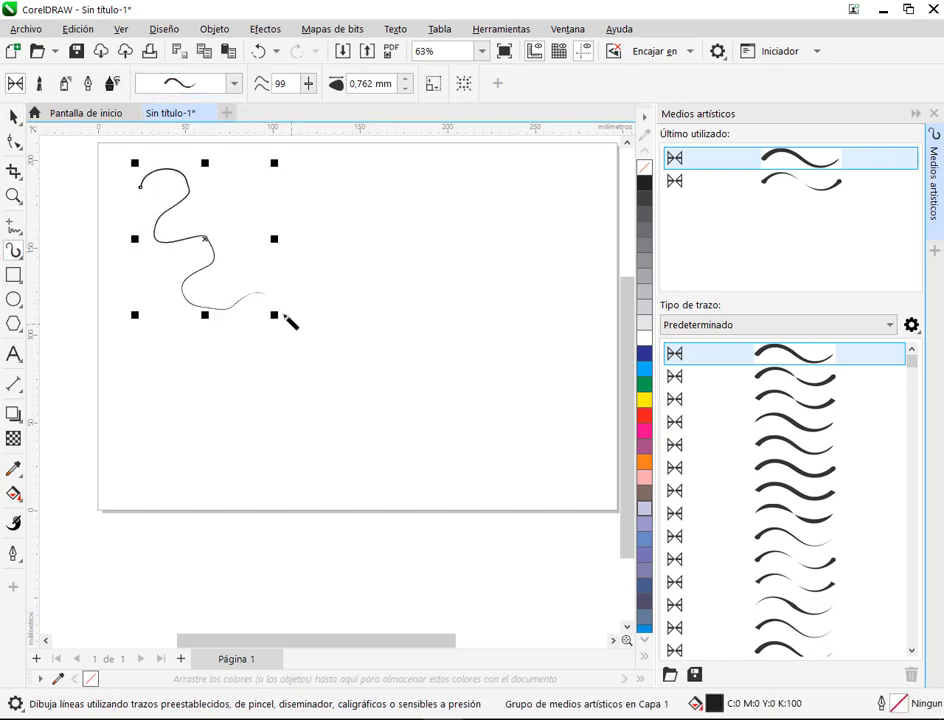
{"action": "left_click", "coordinate": [12, 228]}
{"action": "left_click", "coordinate": [80, 266]}
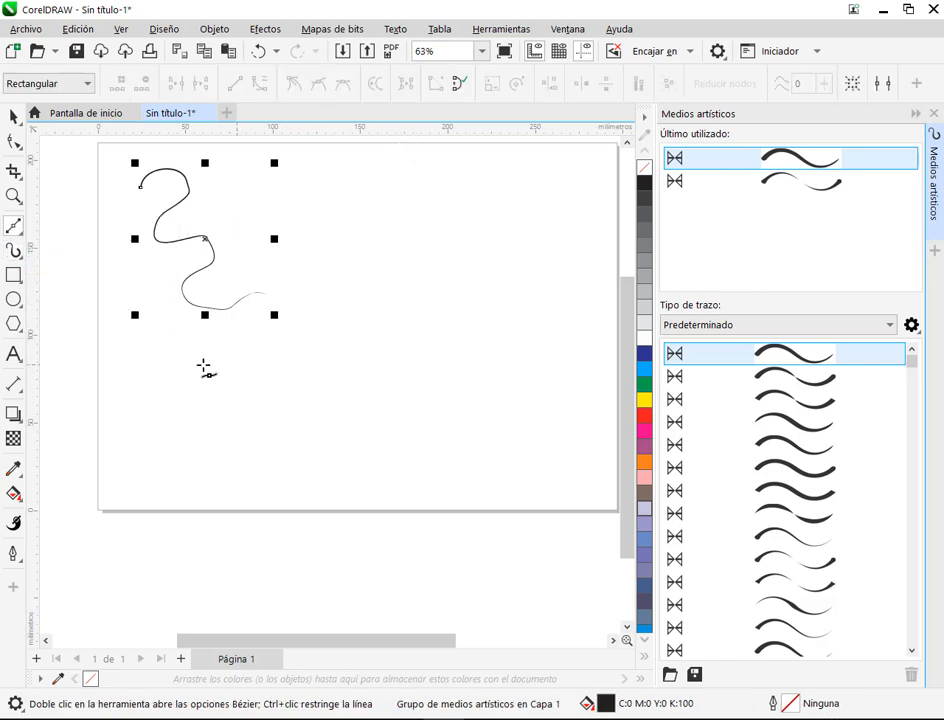
{"action": "left_click", "coordinate": [128, 359]}
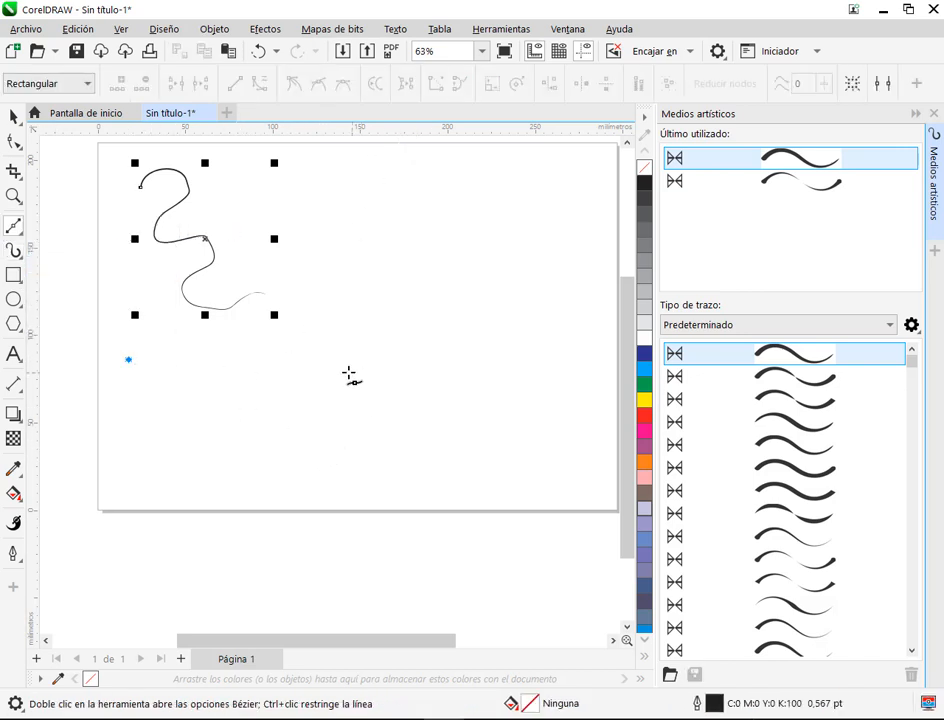
{"action": "left_click", "coordinate": [248, 380]}
{"action": "left_click", "coordinate": [280, 484]}
{"action": "left_click", "coordinate": [508, 394]}
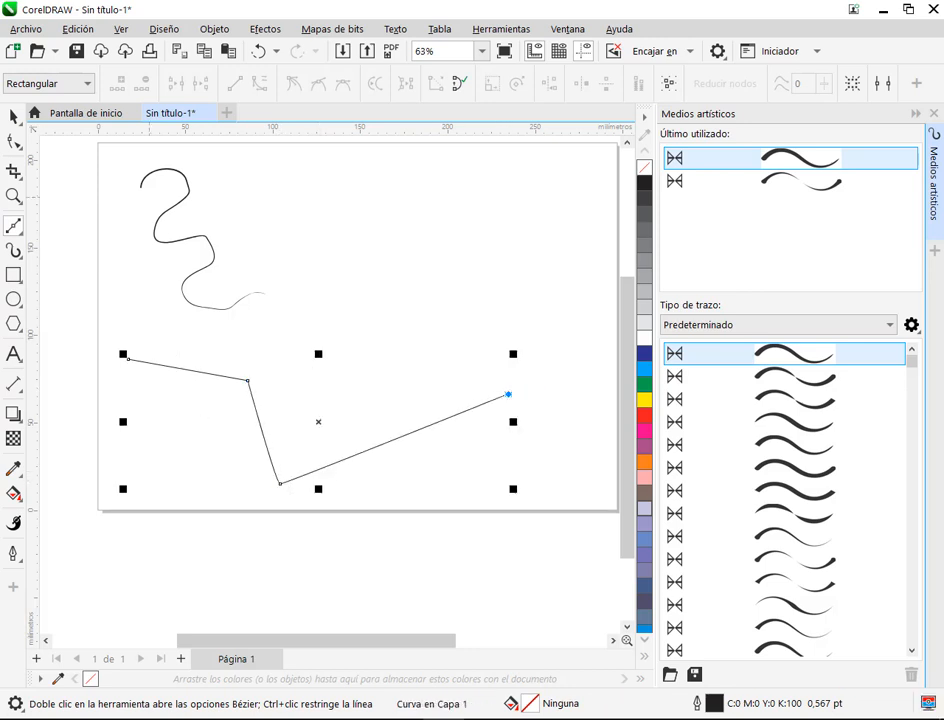
Step: Convert all segments of the lower line to curves and make its second node smooth
{"action": "left_click", "coordinate": [14, 141]}
{"action": "left_click_drag", "start_coordinate": [91, 295], "coordinate": [603, 511]}
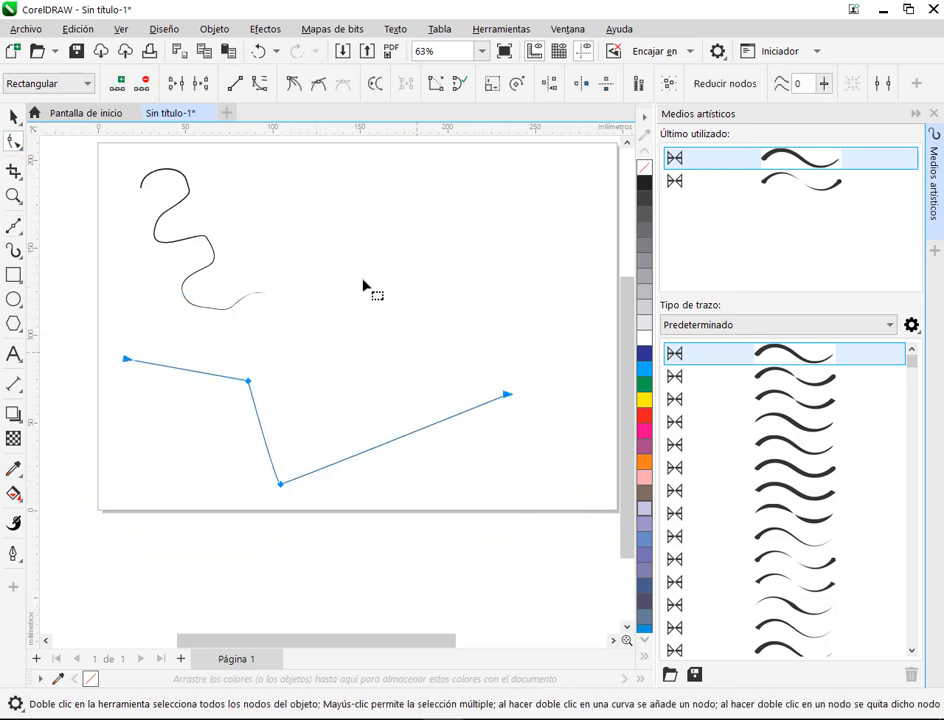
{"action": "left_click", "coordinate": [259, 85]}
{"action": "left_click", "coordinate": [343, 427]}
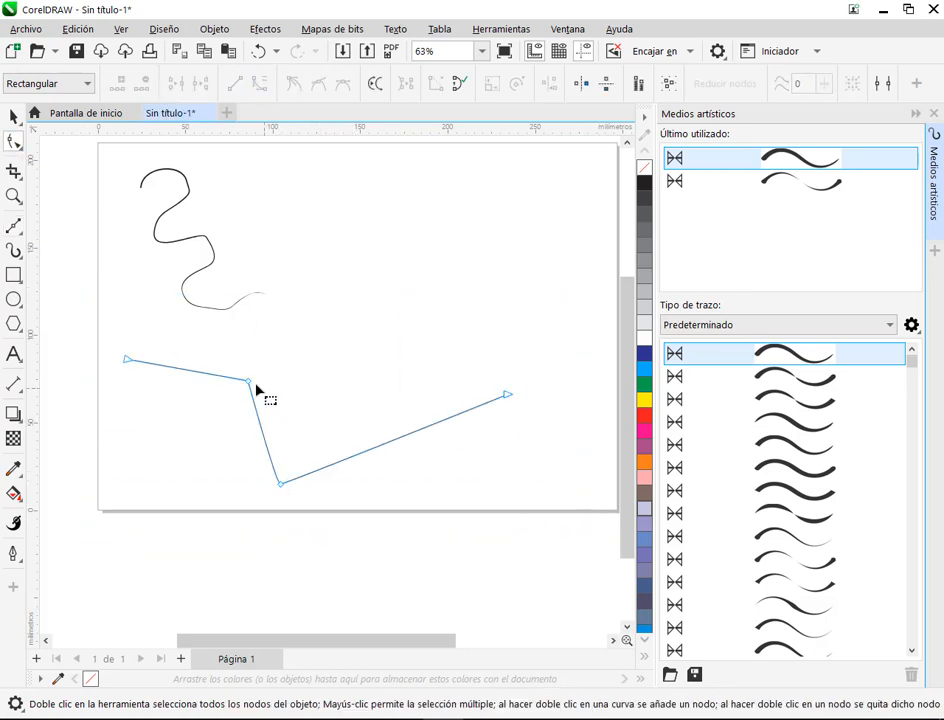
{"action": "left_click", "coordinate": [250, 380]}
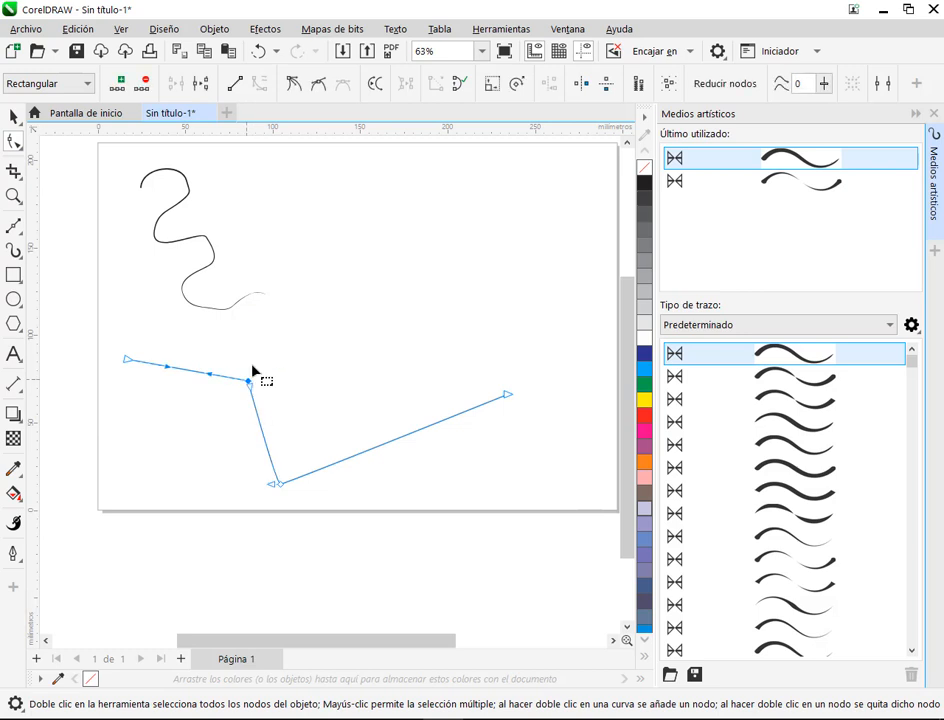
{"action": "left_click", "coordinate": [318, 85]}
Step: Bend the curve's last segment upward near its end node and extend the third node's handle to form a rounded valley
{"action": "left_click", "coordinate": [280, 484]}
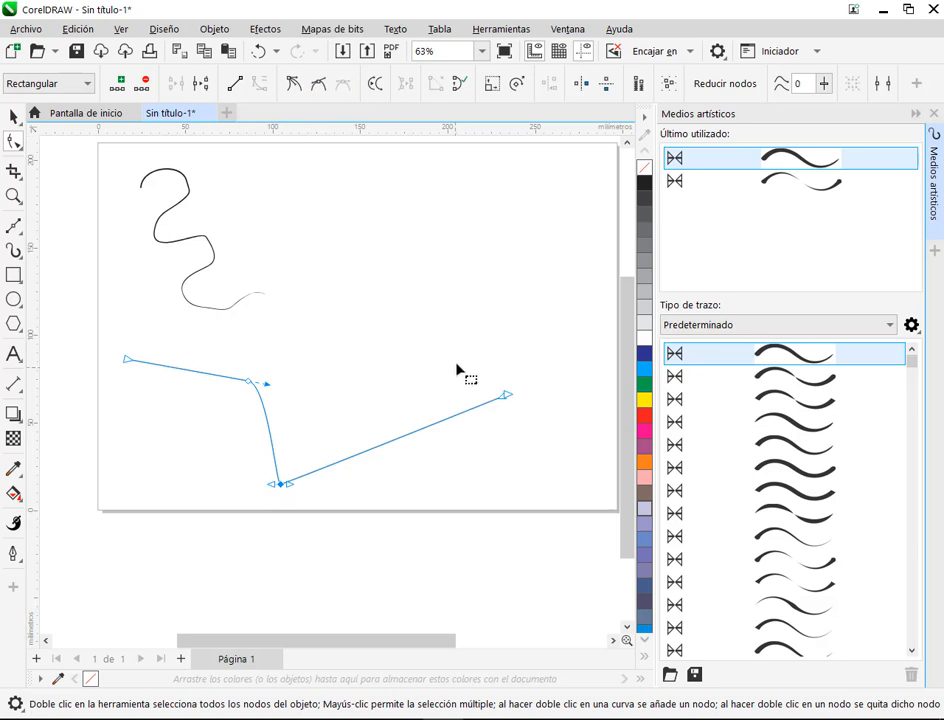
{"action": "left_click", "coordinate": [506, 396]}
{"action": "left_click_drag", "start_coordinate": [503, 397], "coordinate": [443, 334]}
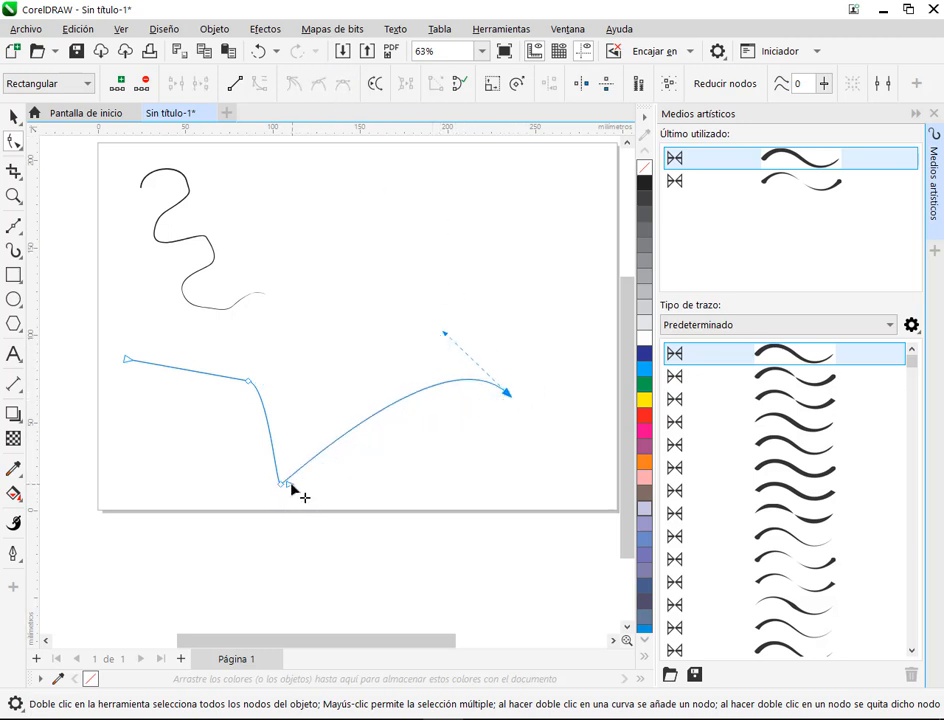
{"action": "left_click_drag", "start_coordinate": [289, 484], "coordinate": [390, 505]}
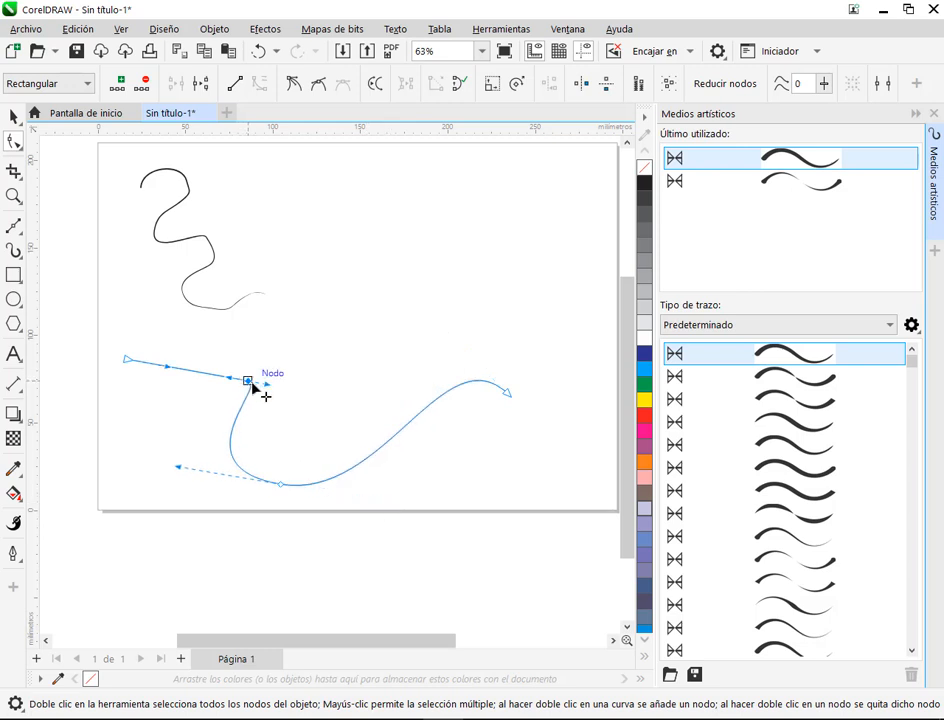
Step: Adjust the curve's nodes and handles to form a flowing wave about 242 mm wide and 83 mm tall
{"action": "left_click_drag", "start_coordinate": [253, 387], "coordinate": [256, 376]}
{"action": "left_click_drag", "start_coordinate": [127, 361], "coordinate": [121, 386]}
{"action": "left_click", "coordinate": [251, 370]}
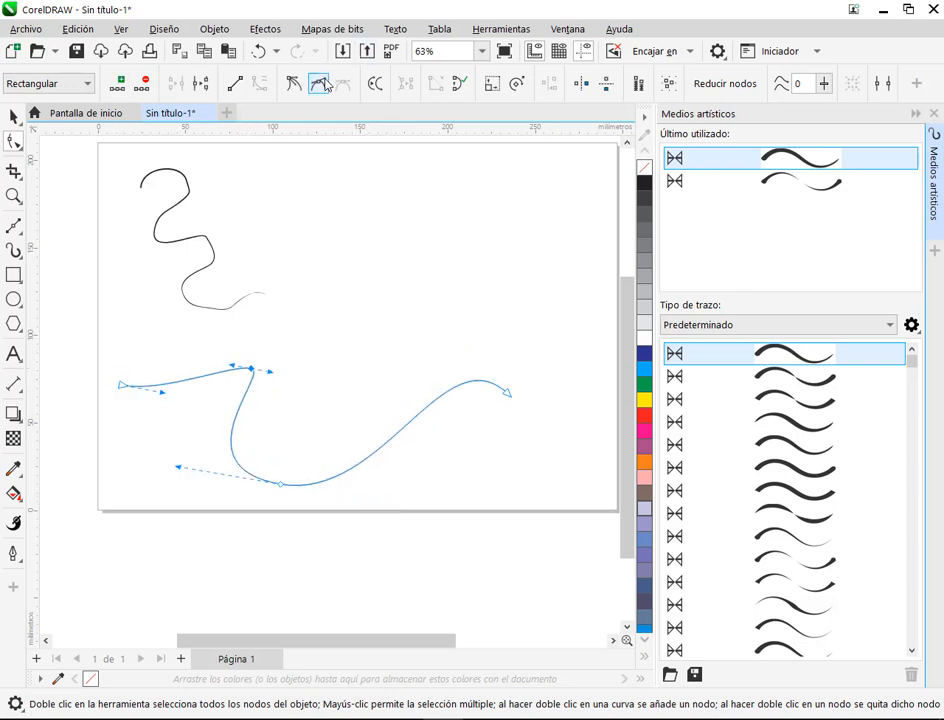
{"action": "left_click_drag", "start_coordinate": [233, 365], "coordinate": [224, 335]}
{"action": "left_click_drag", "start_coordinate": [162, 396], "coordinate": [160, 417]}
{"action": "left_click_drag", "start_coordinate": [280, 486], "coordinate": [301, 506]}
{"action": "left_click_drag", "start_coordinate": [511, 392], "coordinate": [546, 394]}
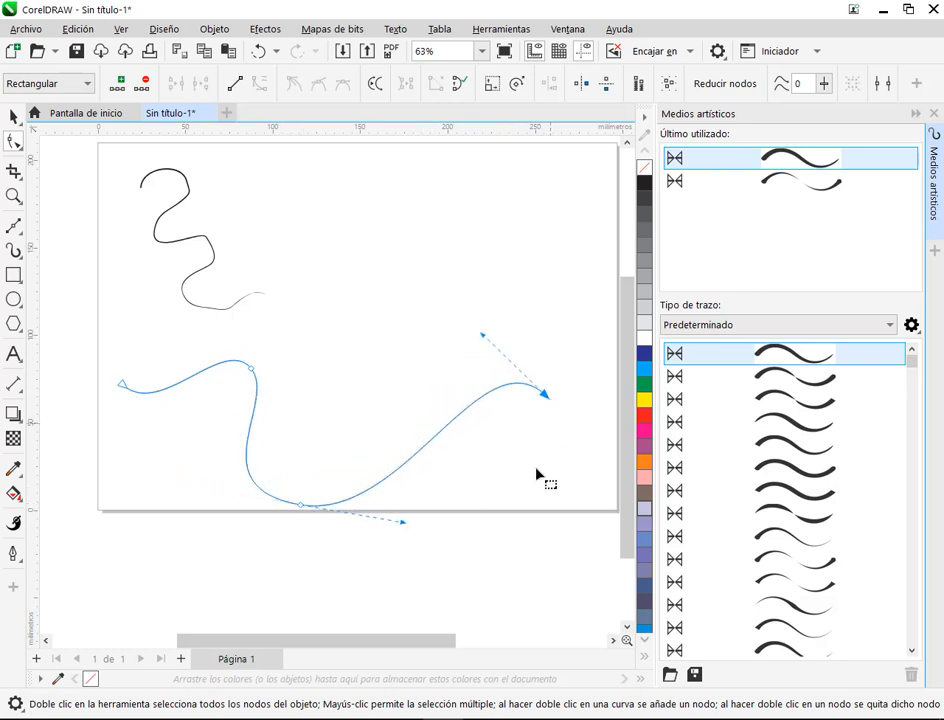
{"action": "left_click_drag", "start_coordinate": [483, 334], "coordinate": [441, 322]}
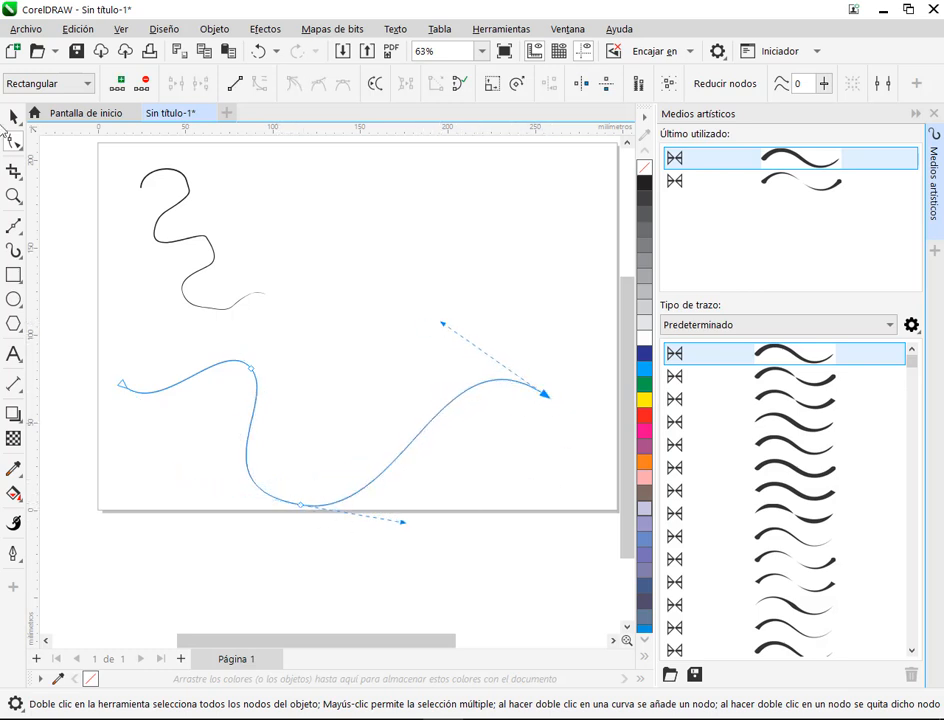
Step: Apply several preset strokes in turn to the lower wave, ending with one that has thick ends and a thin middle
{"action": "left_click", "coordinate": [286, 401]}
{"action": "left_click", "coordinate": [14, 117]}
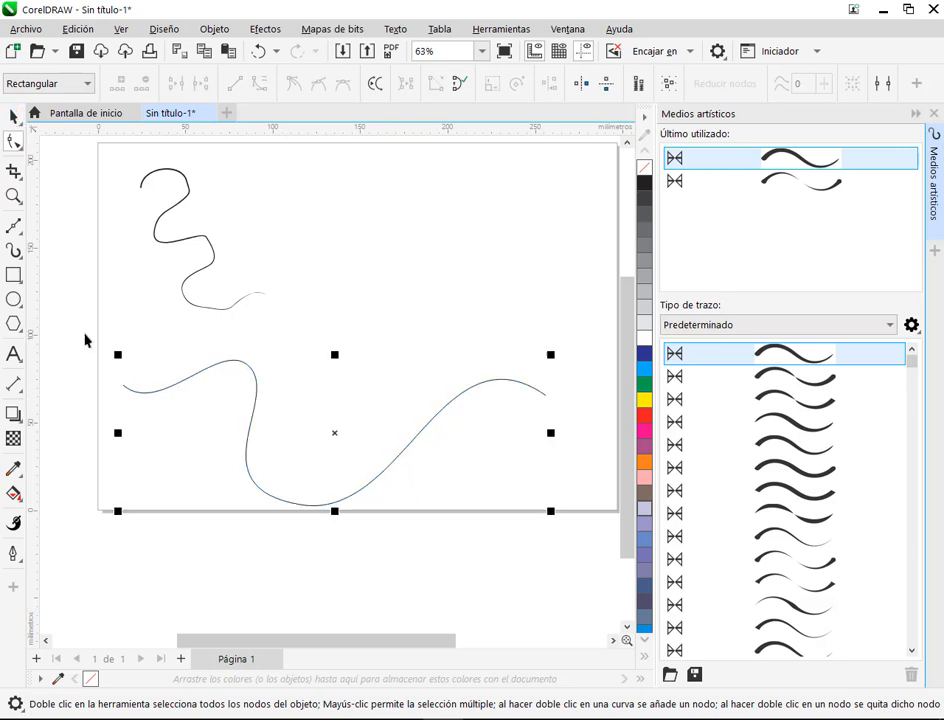
{"action": "left_click", "coordinate": [86, 337]}
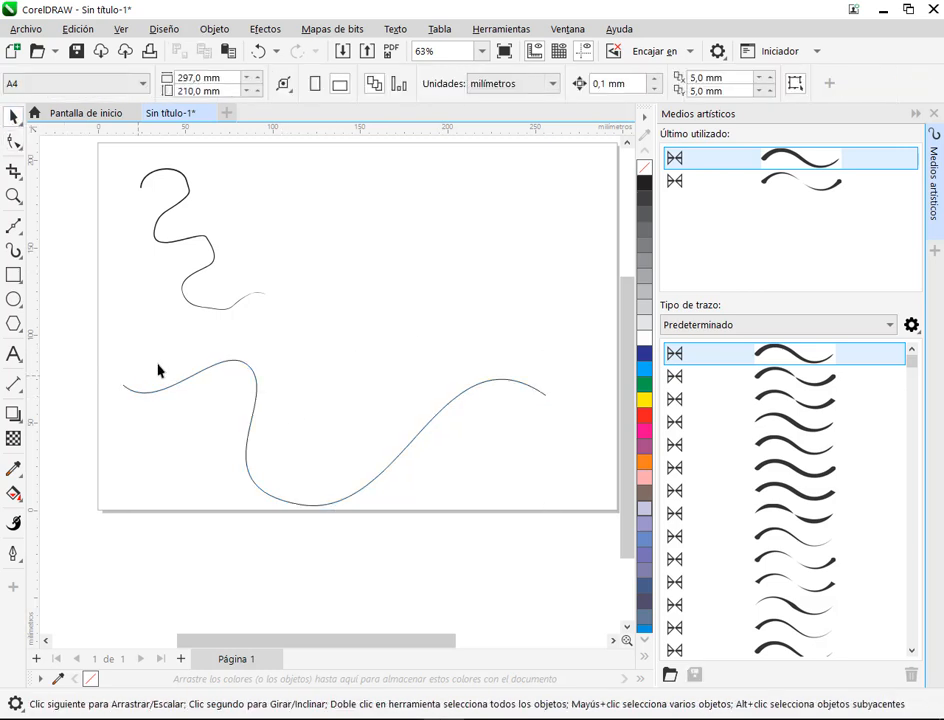
{"action": "left_click", "coordinate": [464, 392]}
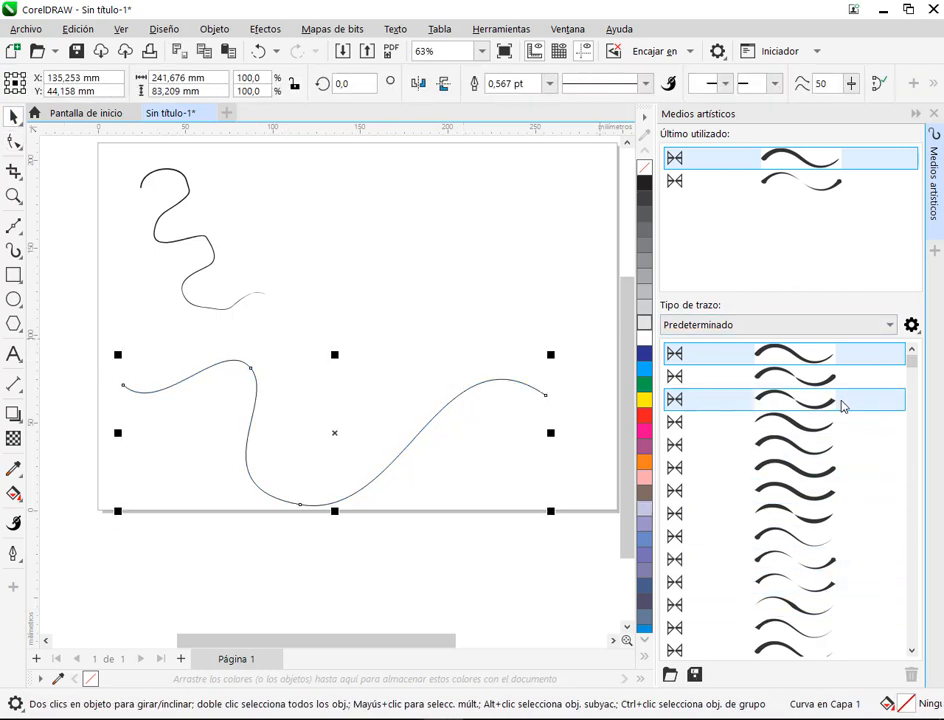
{"action": "left_click", "coordinate": [800, 355]}
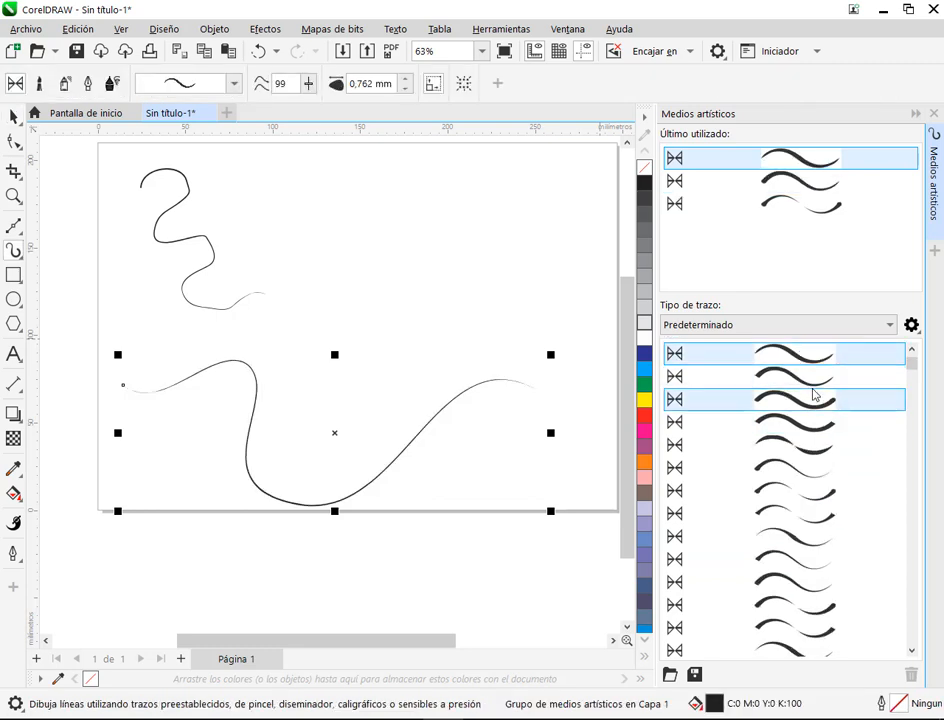
{"action": "left_click", "coordinate": [812, 397]}
{"action": "left_click", "coordinate": [800, 467]}
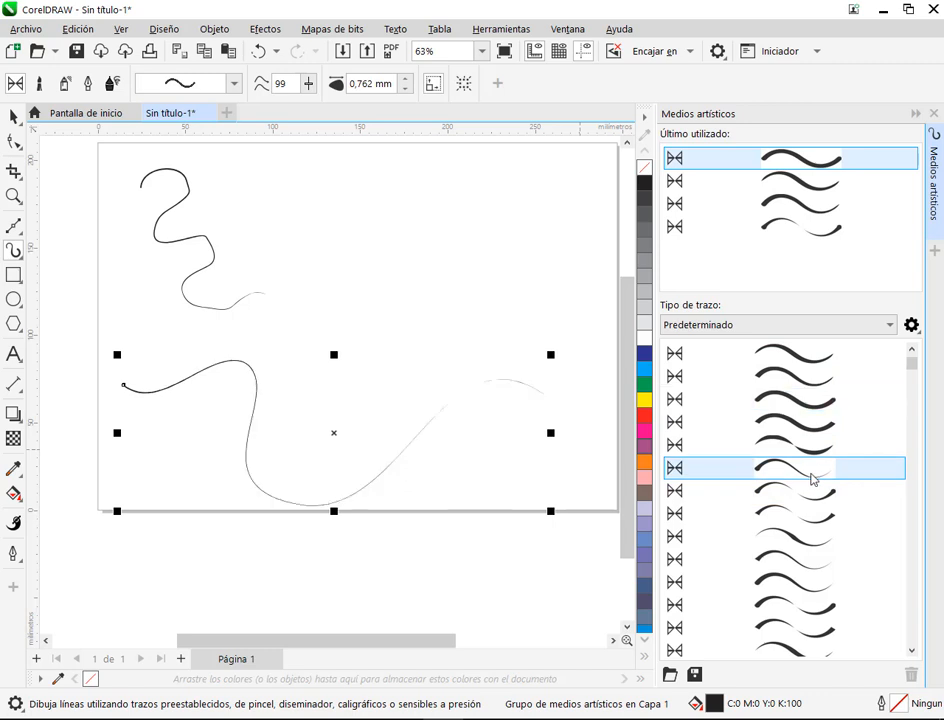
{"action": "left_click", "coordinate": [805, 492]}
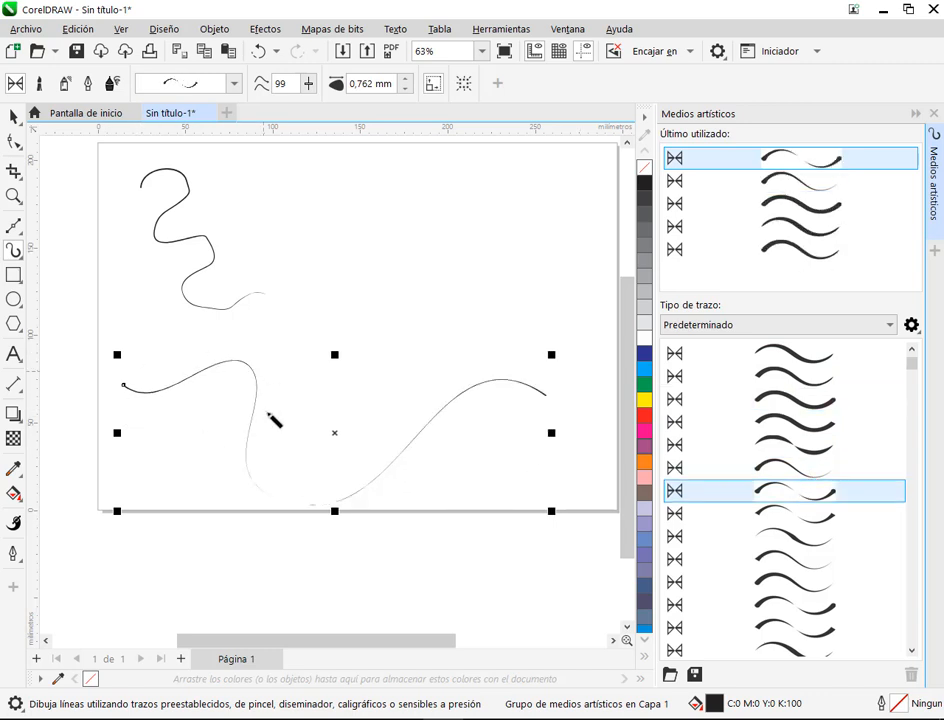
{"action": "left_click", "coordinate": [825, 545]}
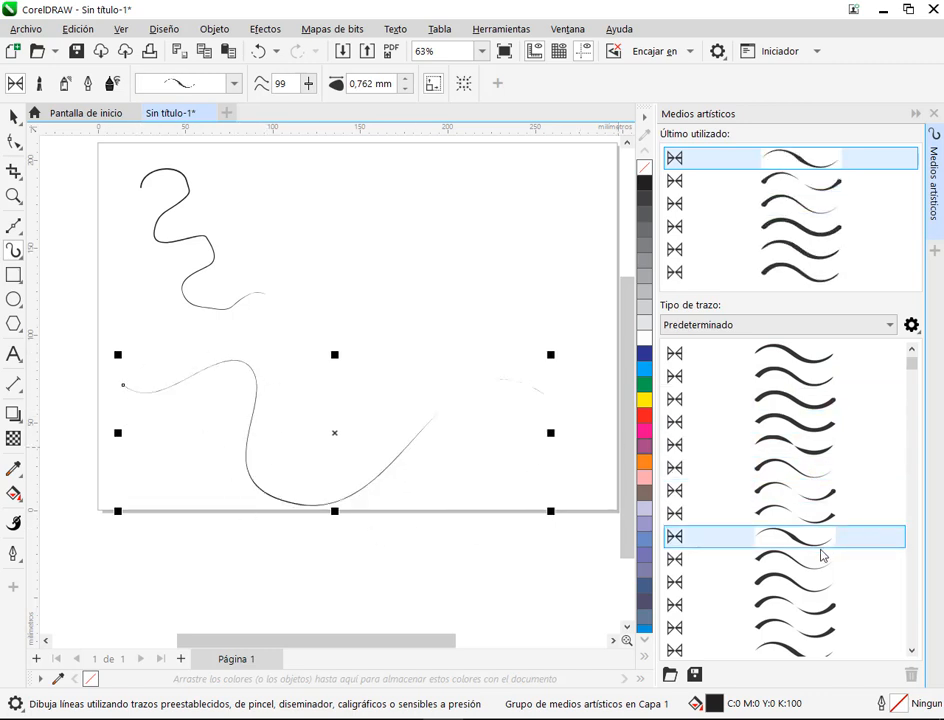
{"action": "left_click", "coordinate": [822, 628]}
{"action": "scroll", "coordinate": [822, 476], "scroll_direction": "down", "scroll_amount": 3}
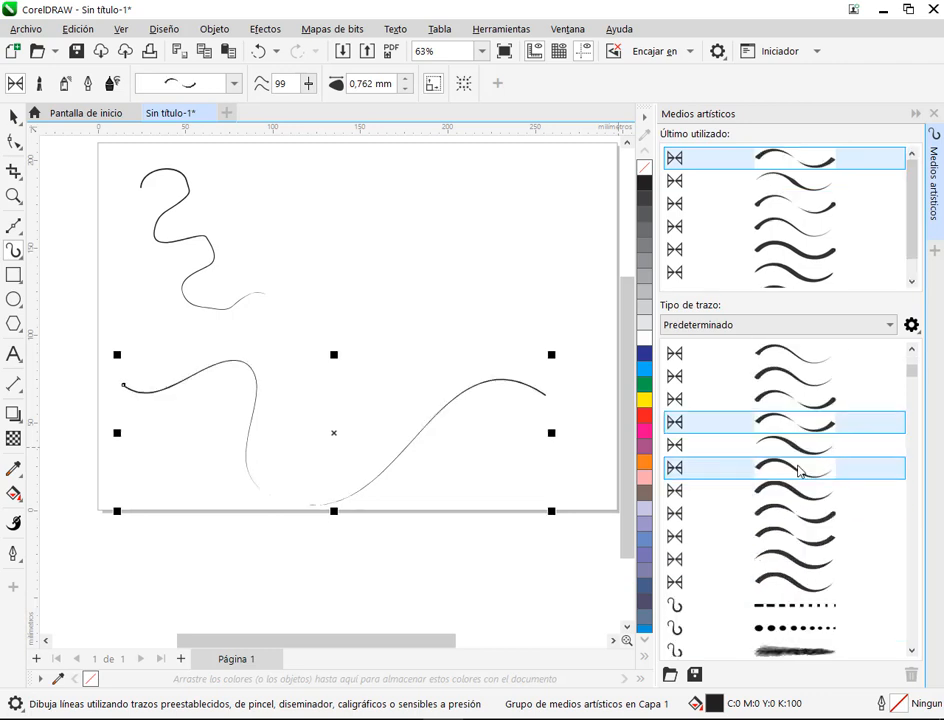
{"action": "scroll", "coordinate": [798, 460], "scroll_direction": "down", "scroll_amount": 1}
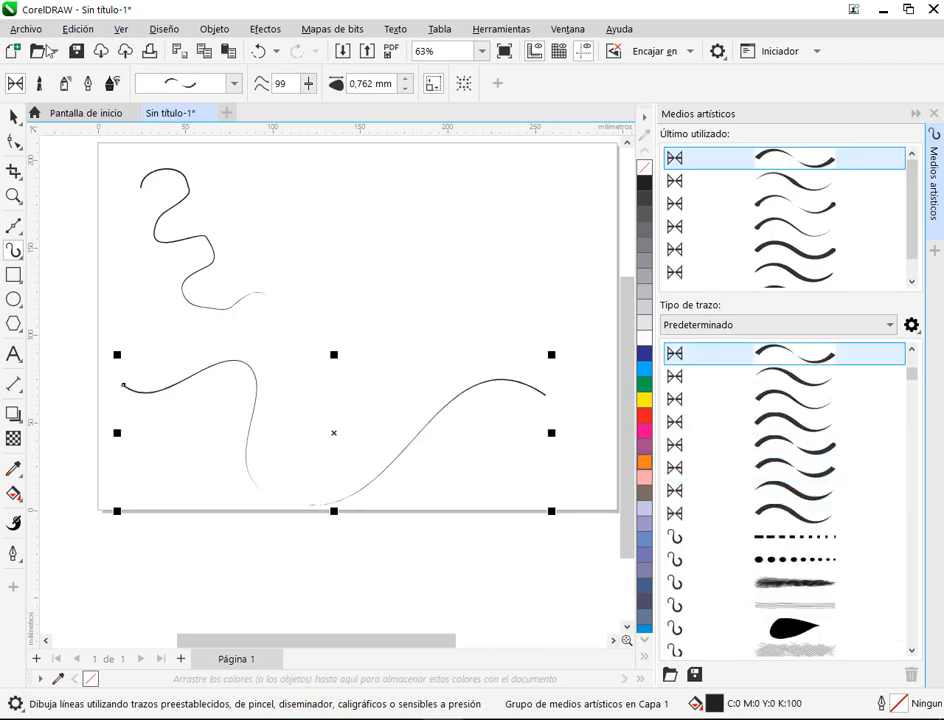
Step: Select both wavy curves on the page and delete them
{"action": "left_click", "coordinate": [14, 118]}
{"action": "left_click", "coordinate": [249, 368]}
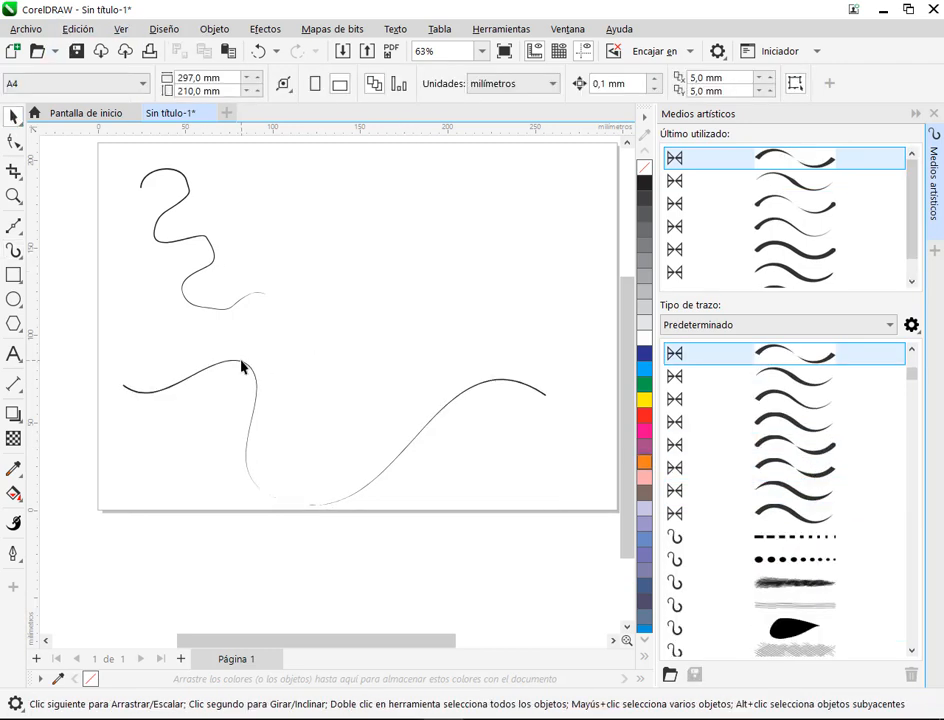
{"action": "left_click", "coordinate": [241, 364]}
{"action": "left_click_drag", "start_coordinate": [100, 147], "coordinate": [624, 590]}
{"action": "key", "text": "Delete"}
Step: Draw a rectangle about 164 mm by 104 mm and a circle about 72 mm in diameter beside it
{"action": "left_click_drag", "start_coordinate": [307, 400], "coordinate": [355, 427]}
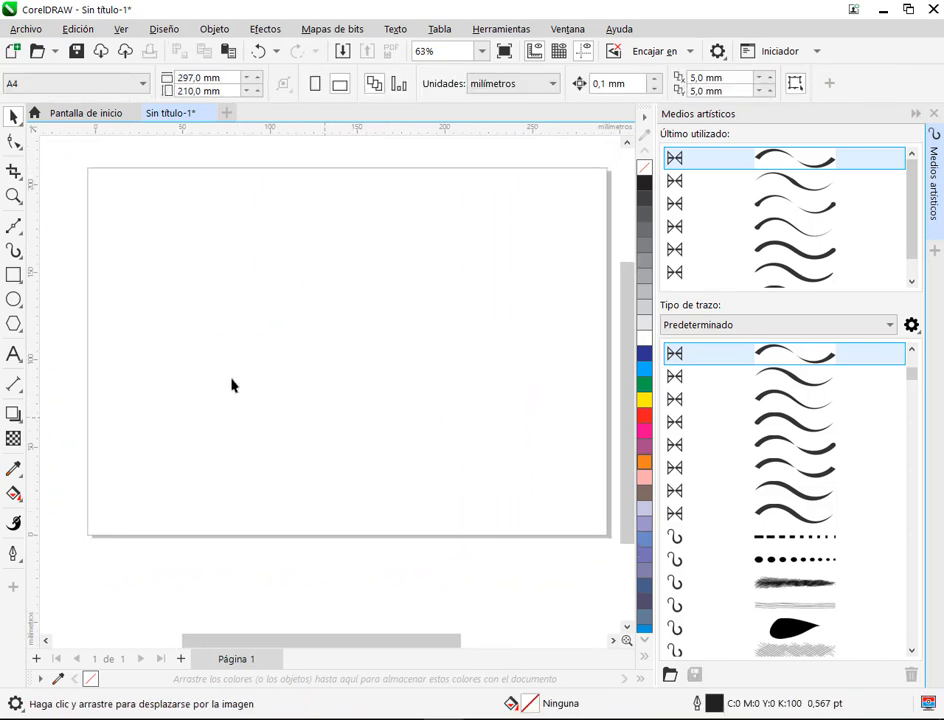
{"action": "left_click", "coordinate": [10, 253]}
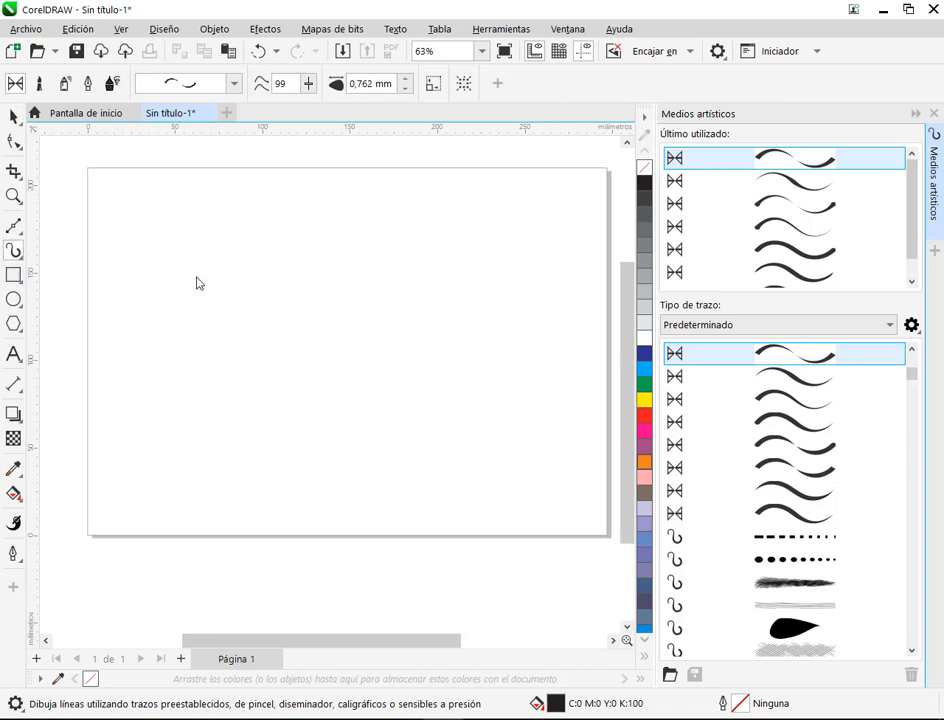
{"action": "key", "text": "F6"}
{"action": "left_click_drag", "start_coordinate": [112, 231], "coordinate": [397, 412]}
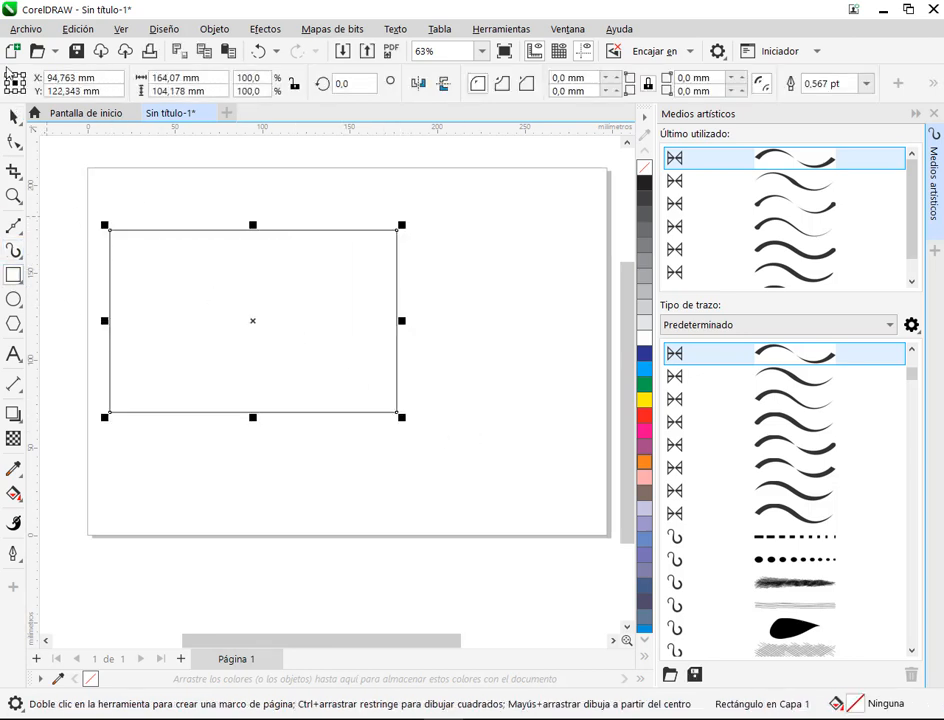
{"action": "key", "text": "space"}
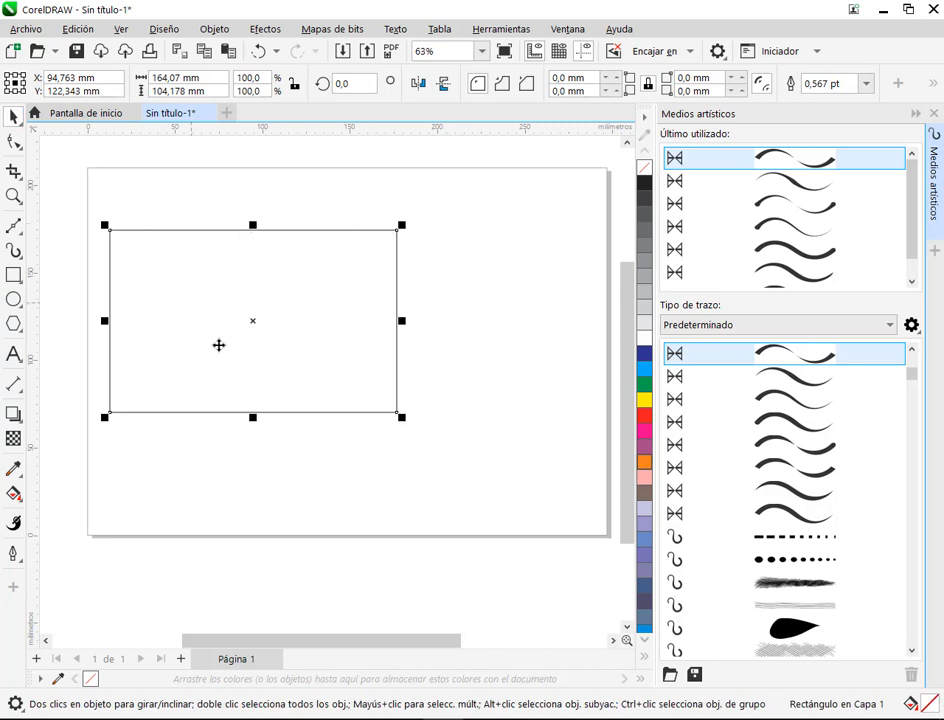
{"action": "key", "text": "F7"}
{"action": "left_click_drag", "start_coordinate": [455, 252], "coordinate": [583, 379]}
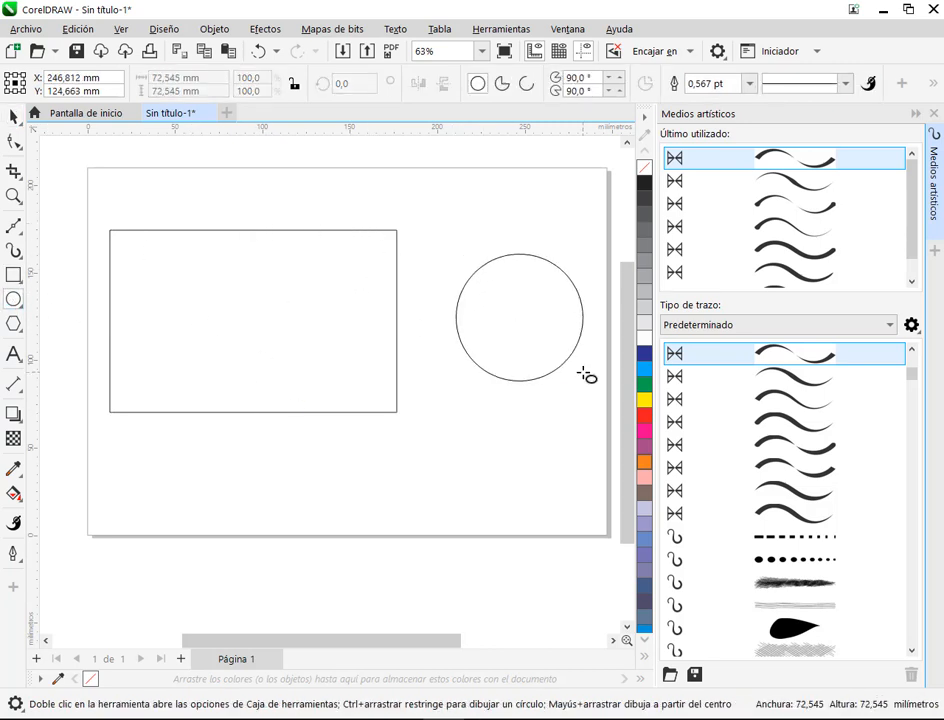
Step: Apply the preset stroke tapered at both ends to the rectangle
{"action": "left_click", "coordinate": [13, 115]}
{"action": "left_click", "coordinate": [267, 369]}
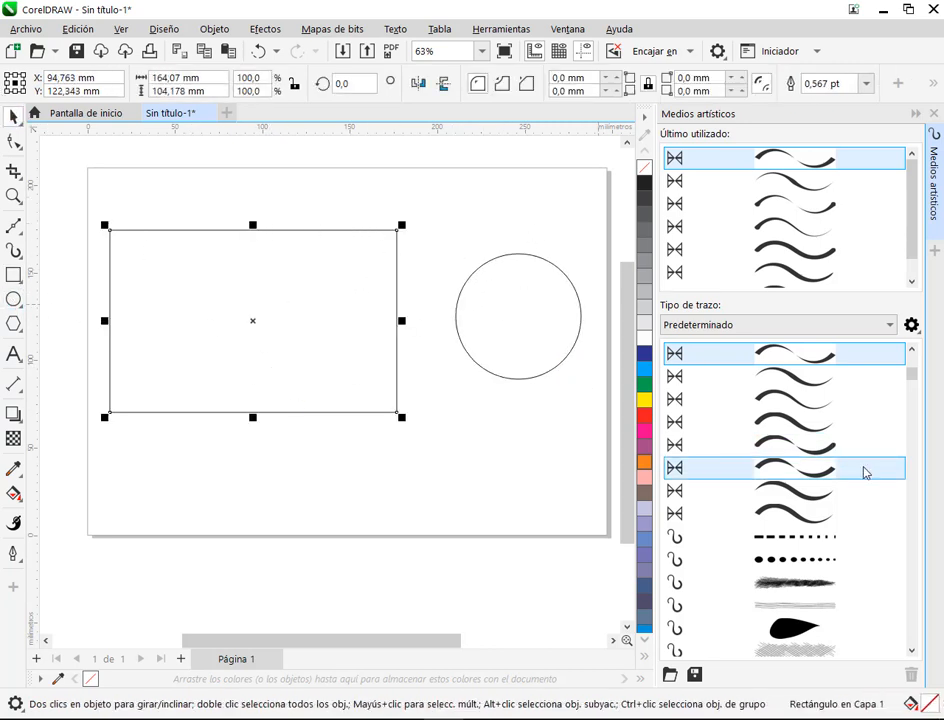
{"action": "left_click", "coordinate": [803, 369]}
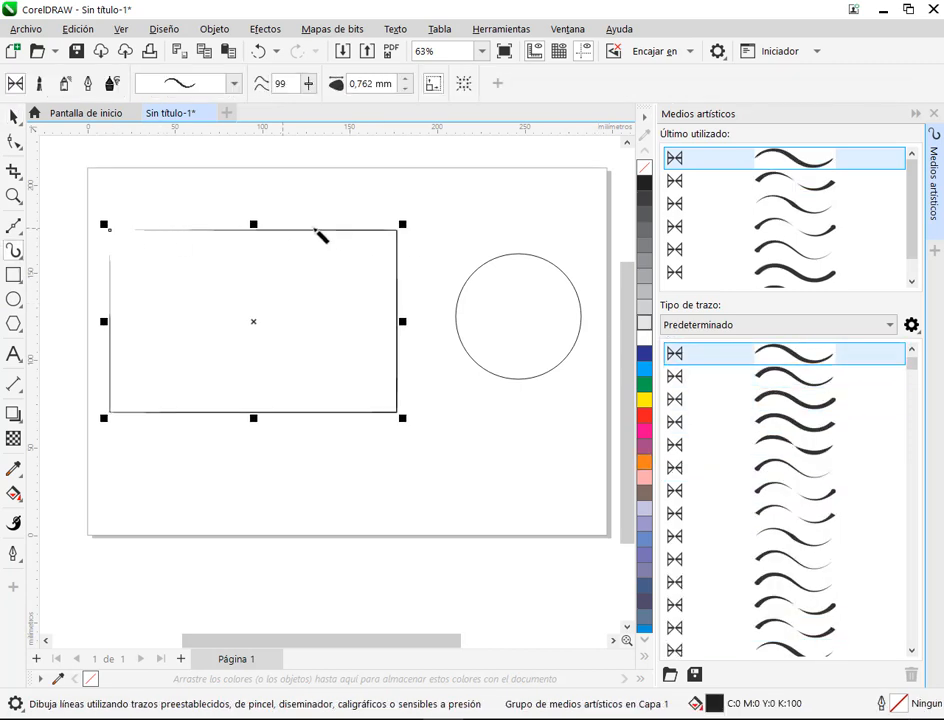
Step: Apply the preset stroke with thick ends and a thin middle to the circle, and replace it with the square-dash brush stroke
{"action": "left_click", "coordinate": [14, 117]}
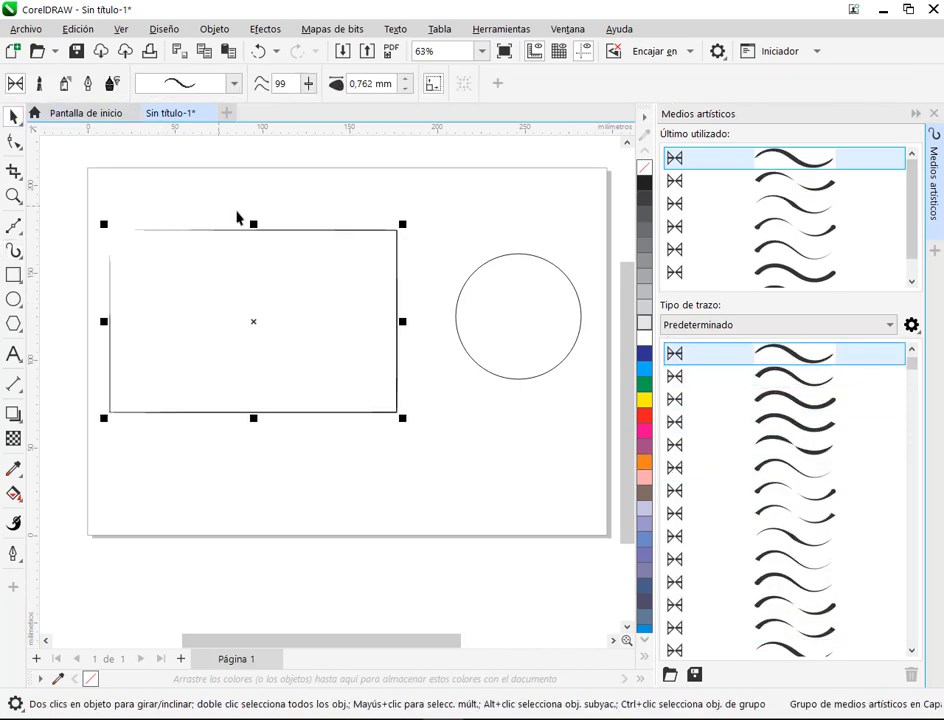
{"action": "left_click", "coordinate": [510, 334]}
{"action": "left_click", "coordinate": [833, 498]}
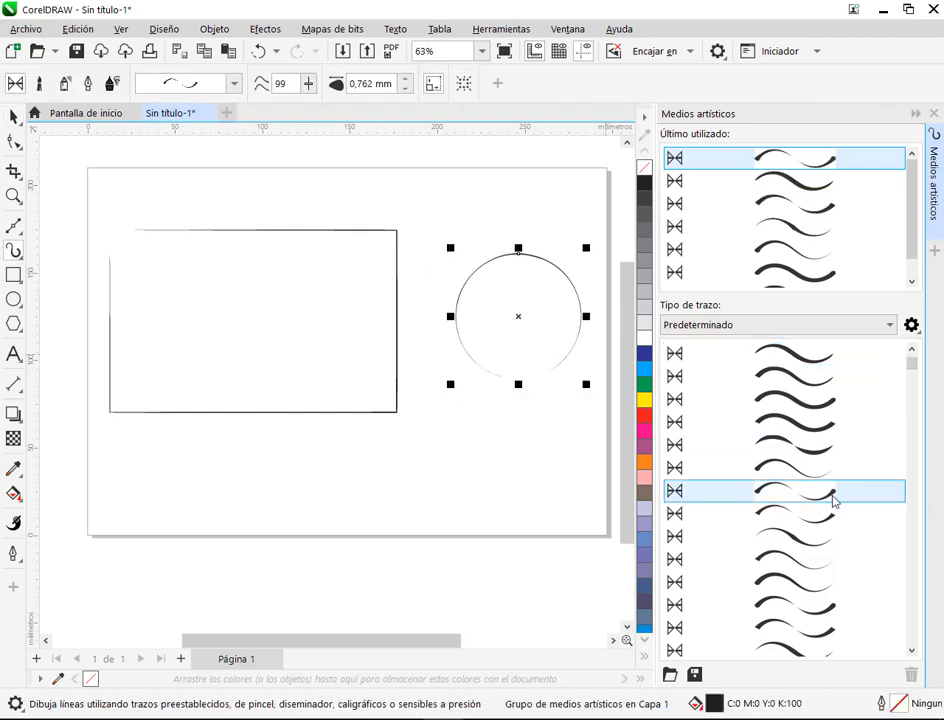
{"action": "scroll", "coordinate": [790, 460], "scroll_direction": "down", "scroll_amount": 3}
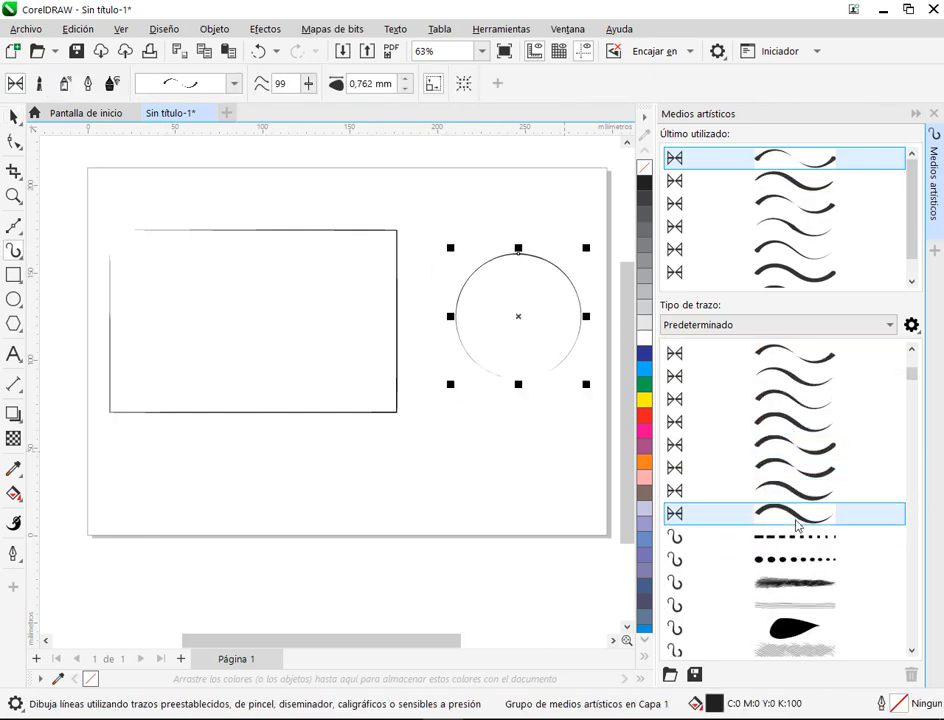
{"action": "left_click", "coordinate": [792, 540]}
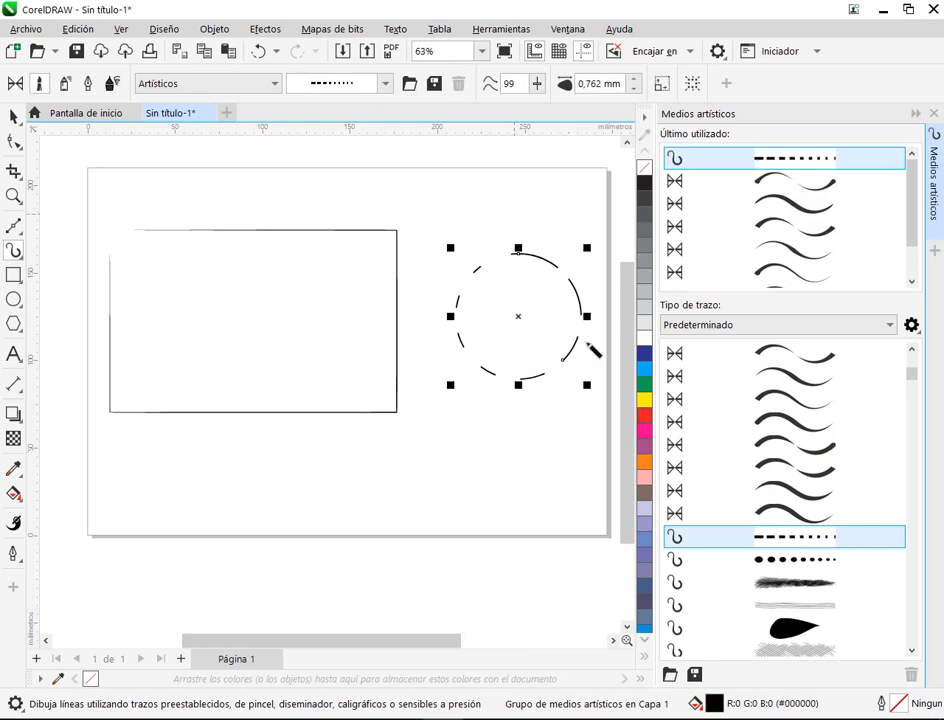
Step: Apply the round-dot, thin-line and solid teardrop brush strokes to the circle, one after another
{"action": "left_click", "coordinate": [816, 560]}
{"action": "scroll", "coordinate": [812, 505], "scroll_direction": "down", "scroll_amount": 2}
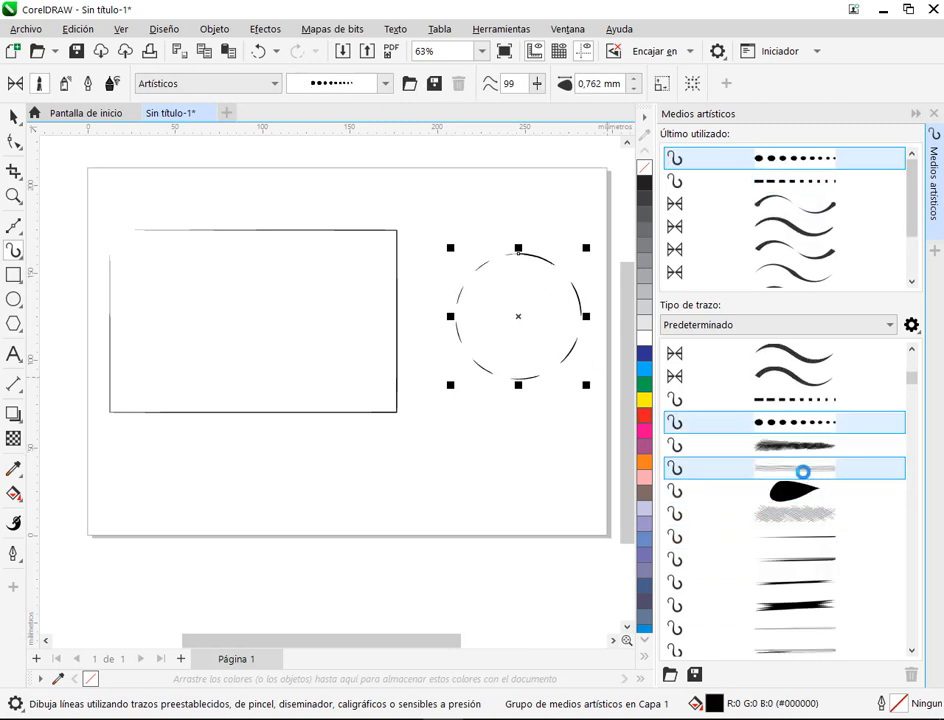
{"action": "left_click", "coordinate": [828, 468]}
{"action": "left_click", "coordinate": [832, 491]}
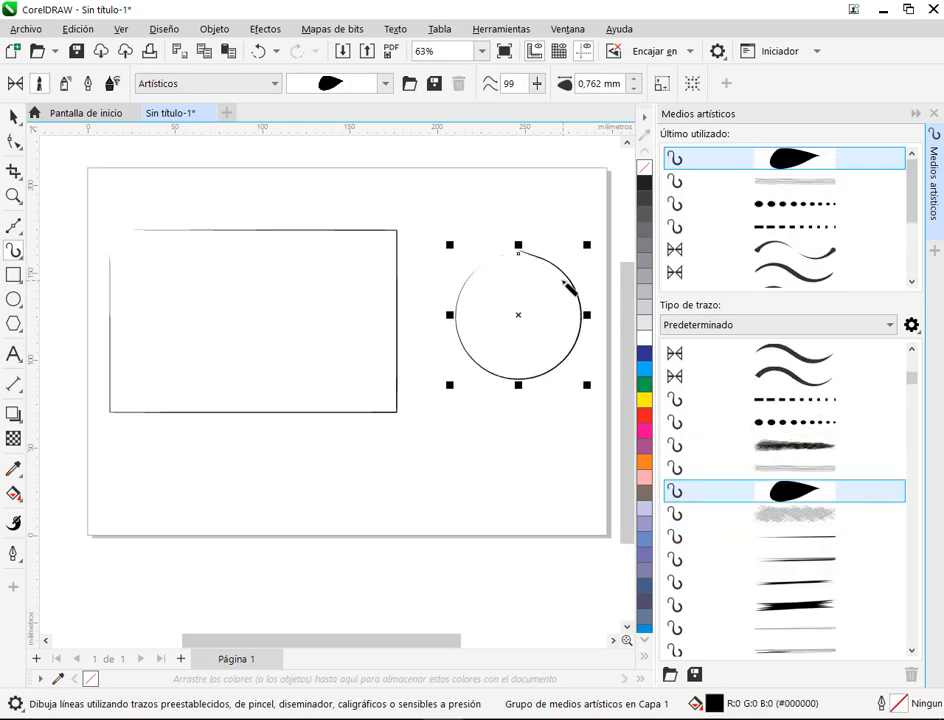
Step: Delete the circle and the rectangle from the page
{"action": "left_click", "coordinate": [11, 118]}
{"action": "left_click", "coordinate": [605, 345]}
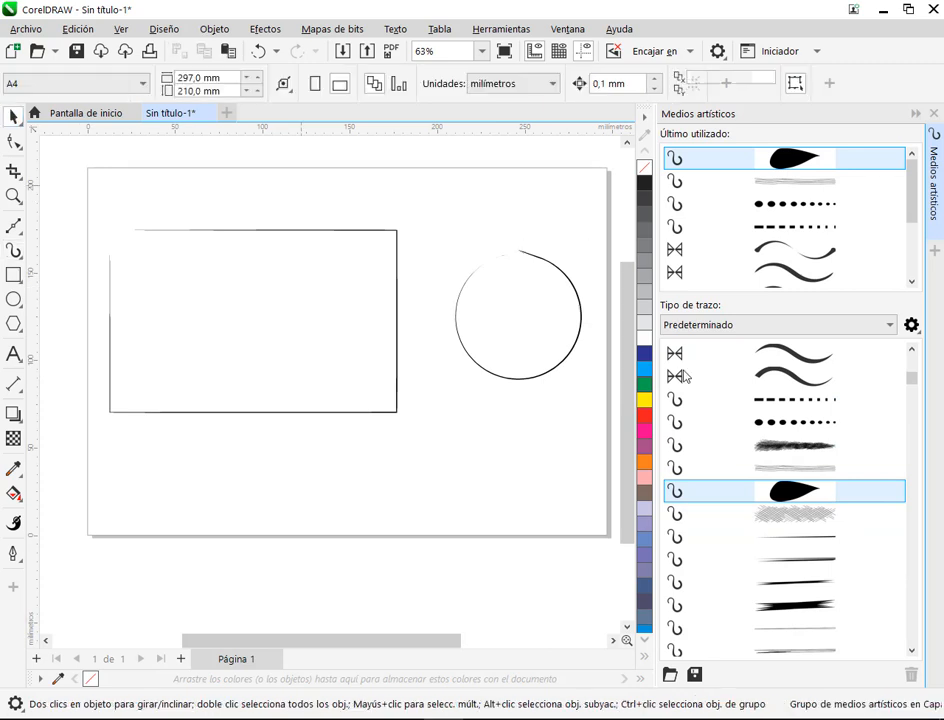
{"action": "left_click", "coordinate": [553, 330]}
{"action": "key", "text": "Delete"}
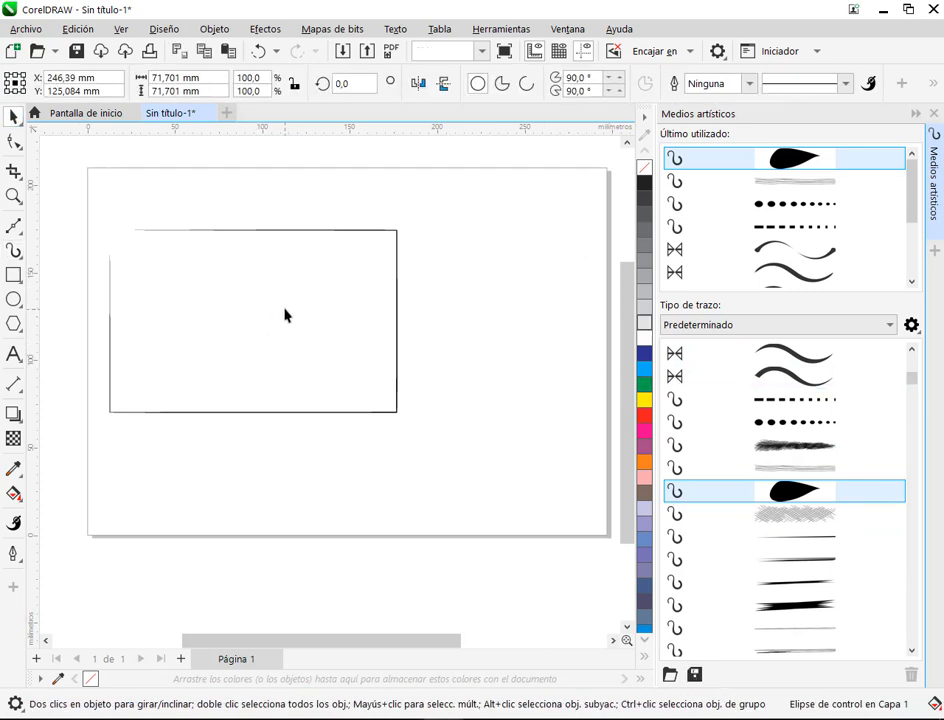
{"action": "left_click", "coordinate": [397, 330]}
{"action": "key", "text": "Delete"}
Step: Choose the dark bristle brush stroke and paint several separate curved lines on the empty page
{"action": "scroll", "coordinate": [815, 420], "scroll_direction": "down", "scroll_amount": 2}
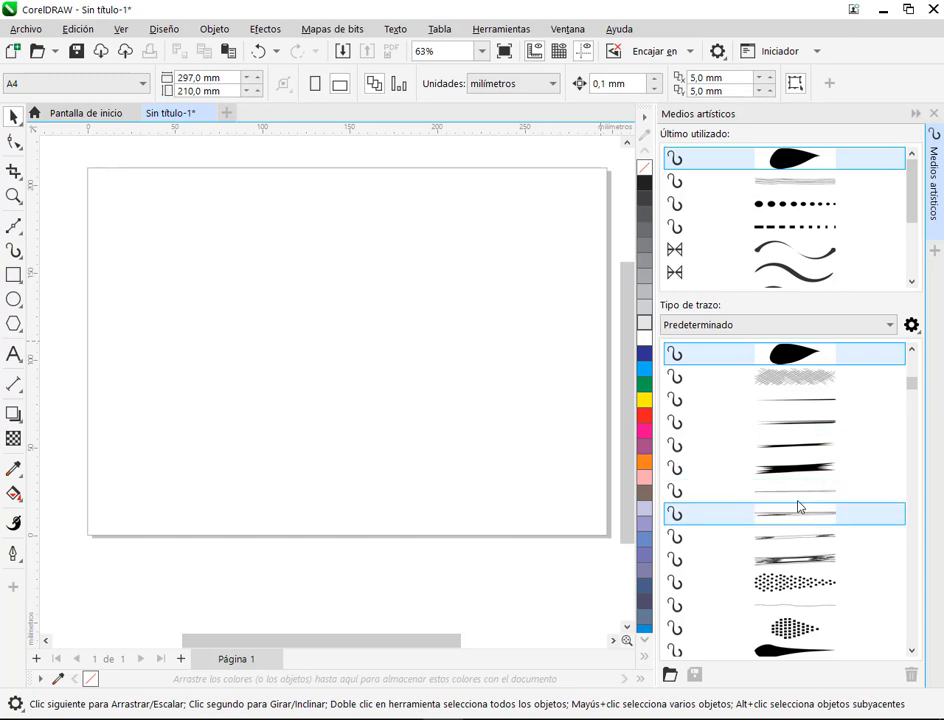
{"action": "scroll", "coordinate": [832, 390], "scroll_direction": "up", "scroll_amount": 1}
{"action": "left_click", "coordinate": [820, 378]}
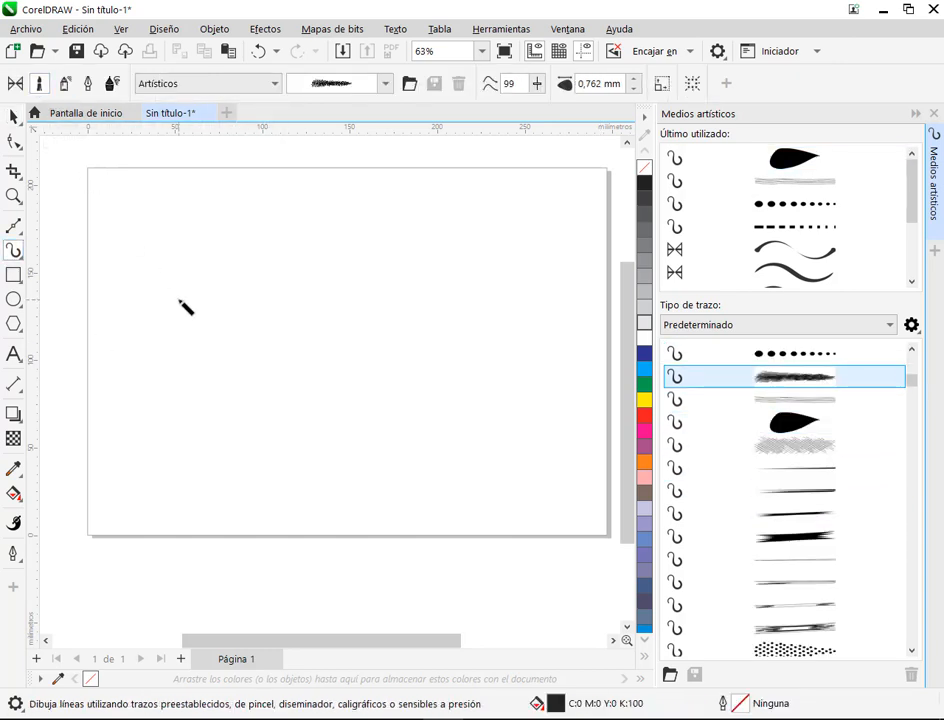
{"action": "mouse_move", "coordinate": [186, 272]}
{"action": "left_mouse_down"}
{"action": "mouse_move", "coordinate": [178, 298]}
{"action": "mouse_move", "coordinate": [222, 283]}
{"action": "left_mouse_up"}
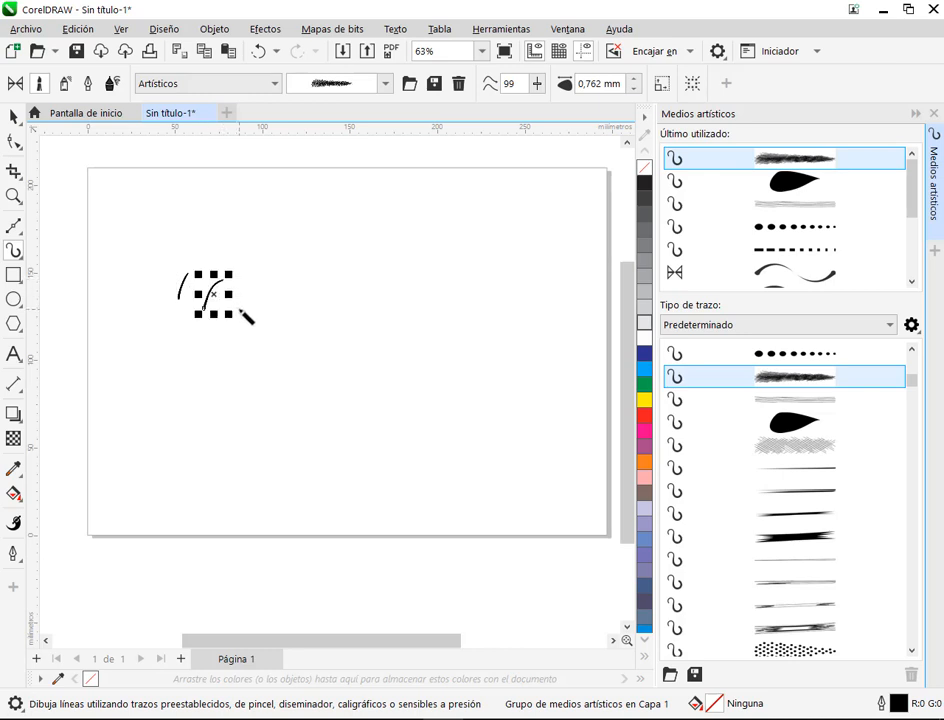
{"action": "scroll", "coordinate": [182, 272], "scroll_direction": "up", "scroll_amount": 5}
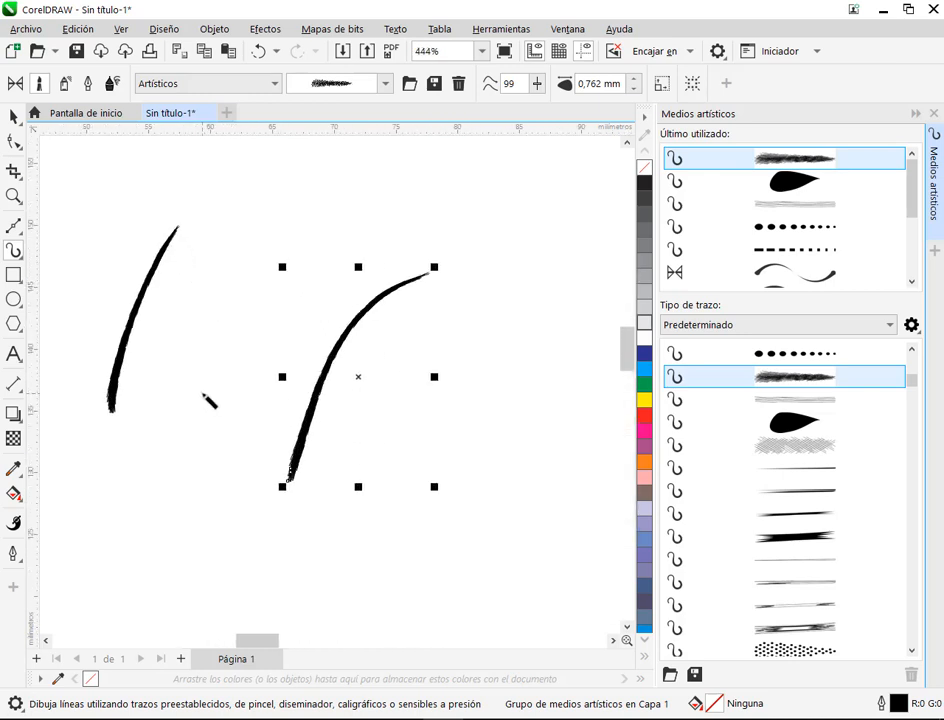
{"action": "mouse_move", "coordinate": [185, 428]}
{"action": "left_mouse_down"}
{"action": "mouse_move", "coordinate": [249, 329]}
{"action": "mouse_move", "coordinate": [243, 322]}
{"action": "left_mouse_up"}
{"action": "mouse_move", "coordinate": [387, 235]}
{"action": "left_mouse_down"}
{"action": "mouse_move", "coordinate": [327, 273]}
{"action": "mouse_move", "coordinate": [308, 323]}
{"action": "left_mouse_up"}
{"action": "left_click_drag", "start_coordinate": [380, 461], "coordinate": [527, 342]}
Step: Paint a dense cluster of short overlapping bristle strokes, upright and horizontal, below the existing curved lines
{"action": "scroll", "coordinate": [370, 460], "scroll_direction": "up", "scroll_amount": 2}
{"action": "scroll", "coordinate": [370, 460], "scroll_direction": "up", "scroll_amount": 2}
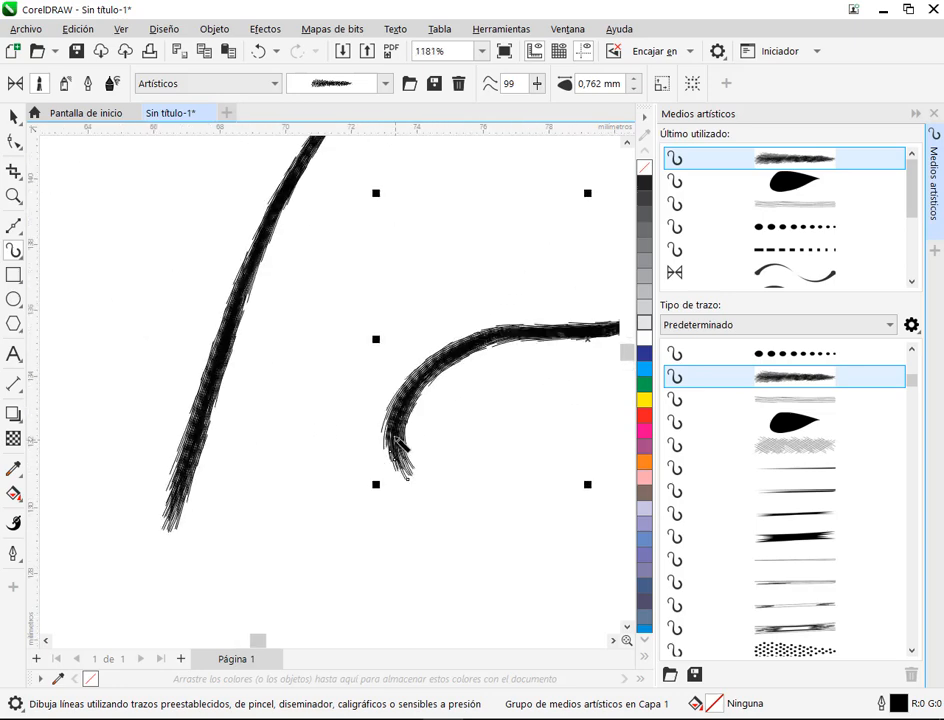
{"action": "scroll", "coordinate": [169, 447], "scroll_direction": "up", "scroll_amount": 3}
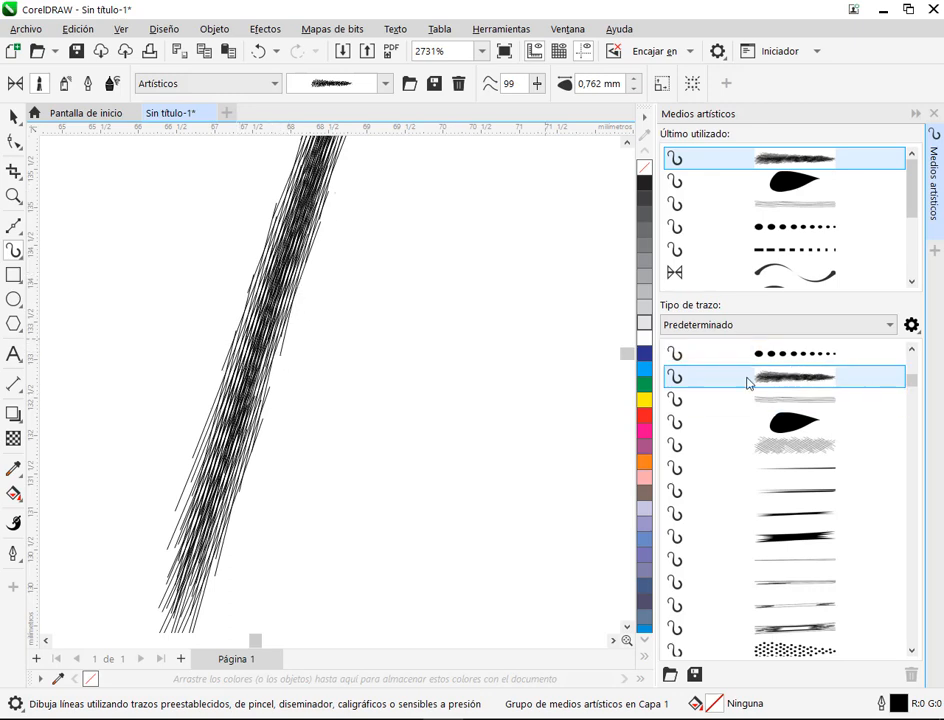
{"action": "scroll", "coordinate": [297, 346], "scroll_direction": "down", "scroll_amount": 2}
{"action": "scroll", "coordinate": [298, 348], "scroll_direction": "down", "scroll_amount": 2}
{"action": "scroll", "coordinate": [442, 372], "scroll_direction": "down", "scroll_amount": 1}
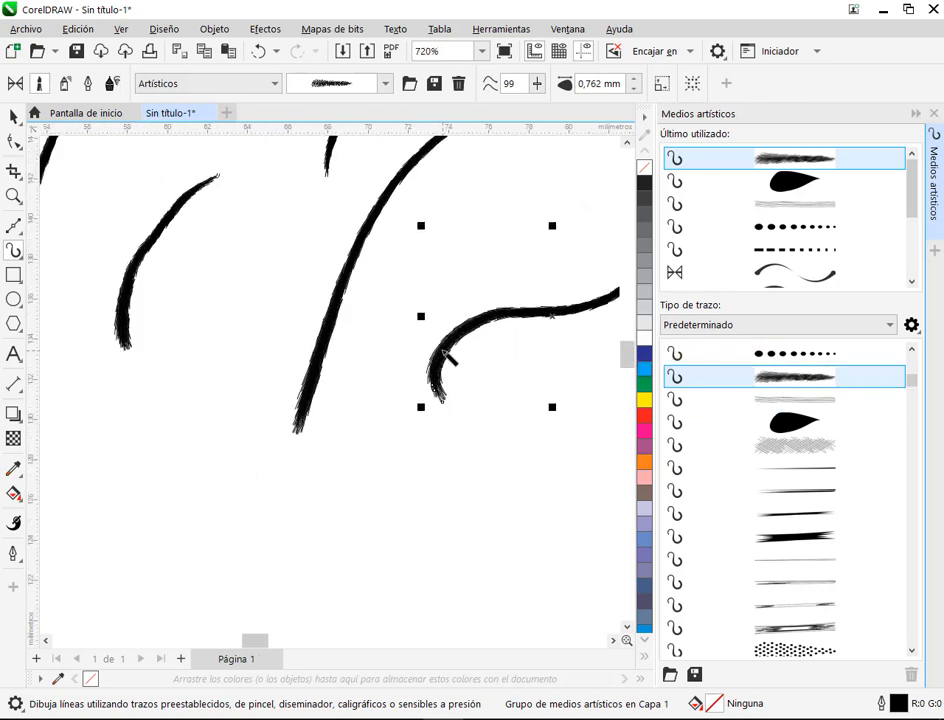
{"action": "left_click_drag", "start_coordinate": [234, 400], "coordinate": [216, 466]}
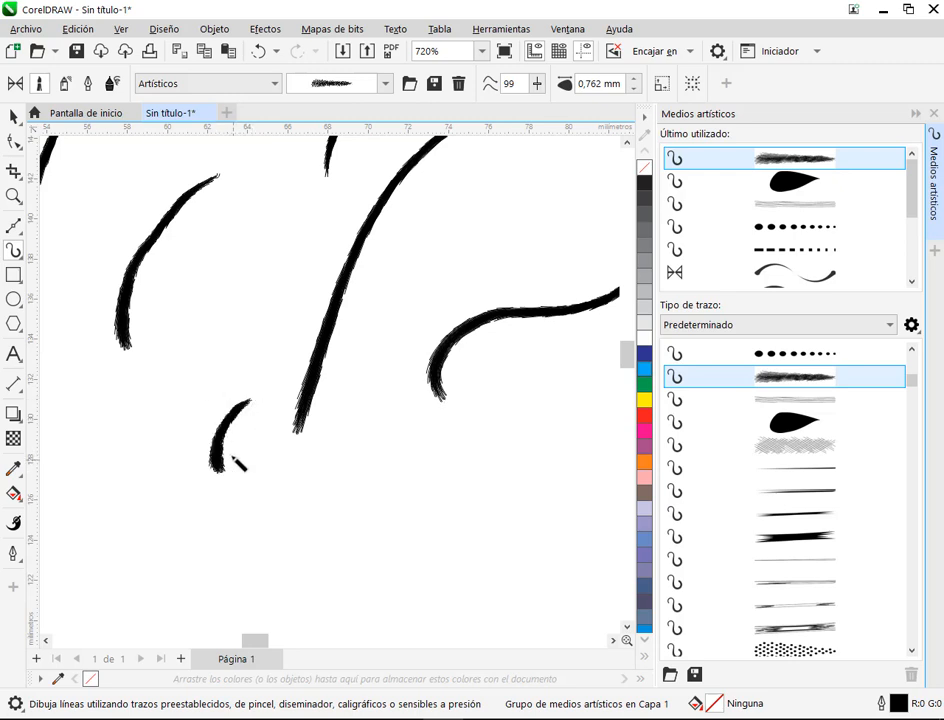
{"action": "left_click_drag", "start_coordinate": [248, 396], "coordinate": [230, 458]}
{"action": "mouse_move", "coordinate": [224, 402]}
{"action": "left_mouse_down"}
{"action": "mouse_move", "coordinate": [205, 468]}
{"action": "mouse_move", "coordinate": [214, 494]}
{"action": "left_mouse_up"}
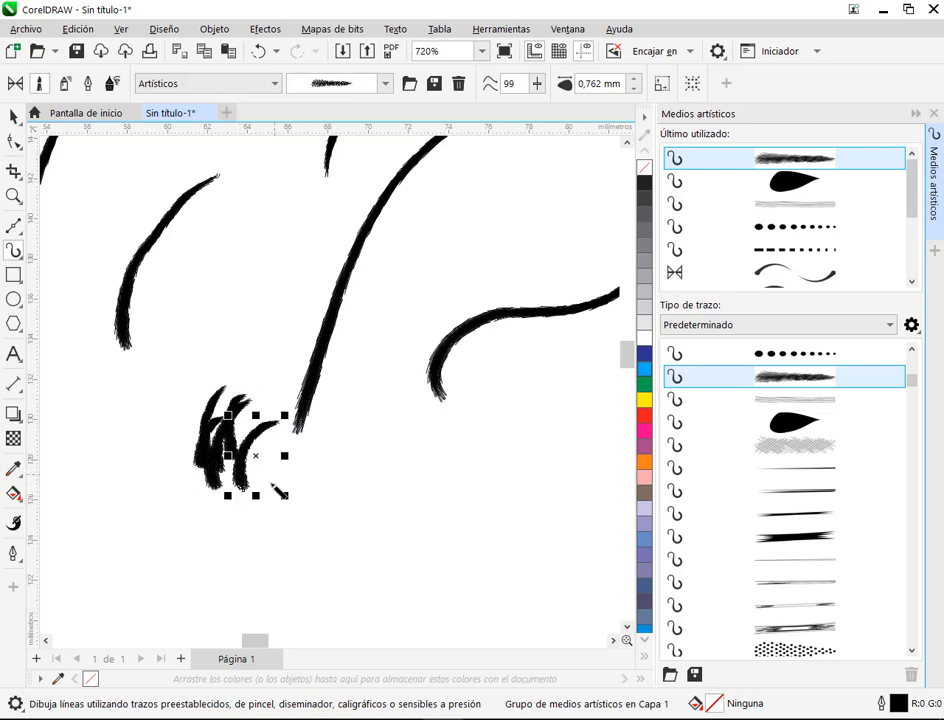
{"action": "left_click_drag", "start_coordinate": [370, 386], "coordinate": [330, 455]}
{"action": "left_click_drag", "start_coordinate": [241, 489], "coordinate": [362, 462]}
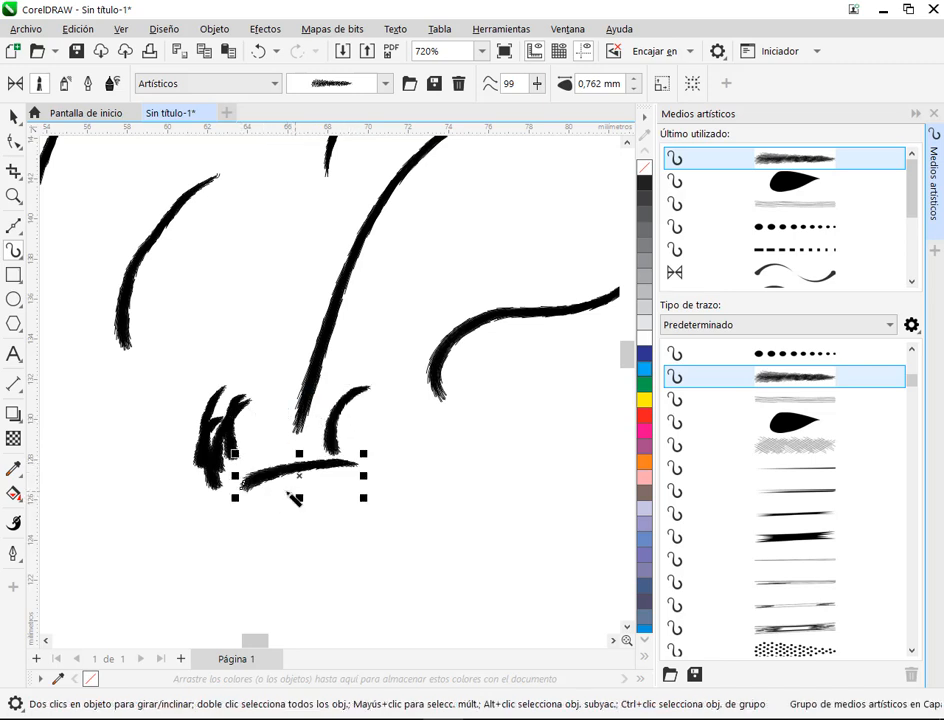
{"action": "mouse_move", "coordinate": [272, 490]}
{"action": "left_mouse_down"}
{"action": "mouse_move", "coordinate": [352, 460]}
{"action": "mouse_move", "coordinate": [386, 464]}
{"action": "left_mouse_up"}
{"action": "left_click_drag", "start_coordinate": [313, 490], "coordinate": [446, 479]}
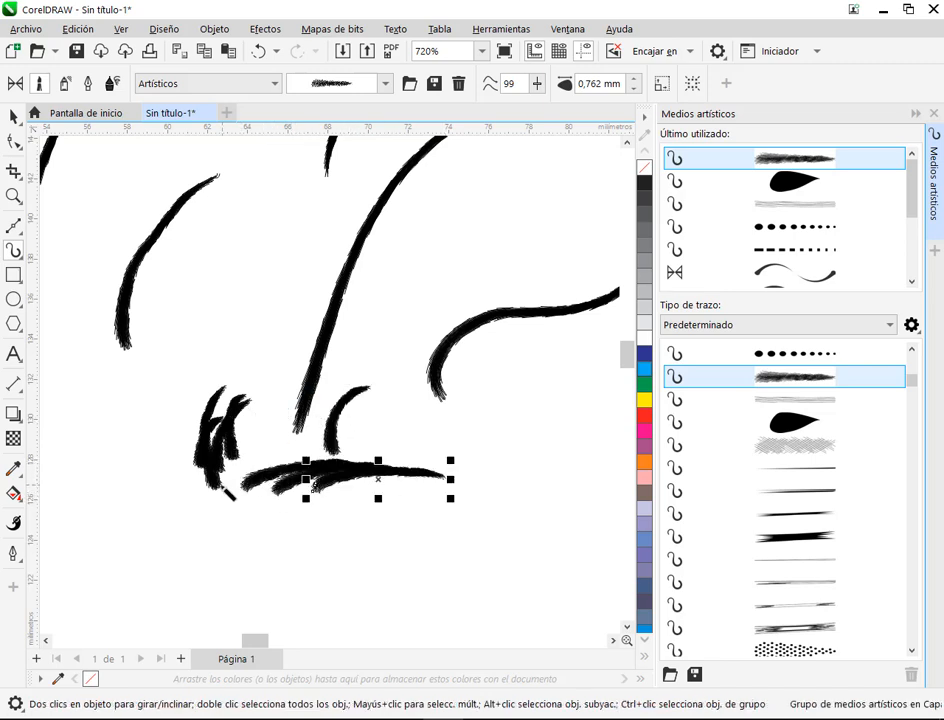
{"action": "left_click_drag", "start_coordinate": [230, 485], "coordinate": [358, 485]}
{"action": "mouse_move", "coordinate": [188, 480]}
{"action": "left_mouse_down"}
{"action": "mouse_move", "coordinate": [233, 472]}
{"action": "mouse_move", "coordinate": [313, 478]}
{"action": "left_mouse_up"}
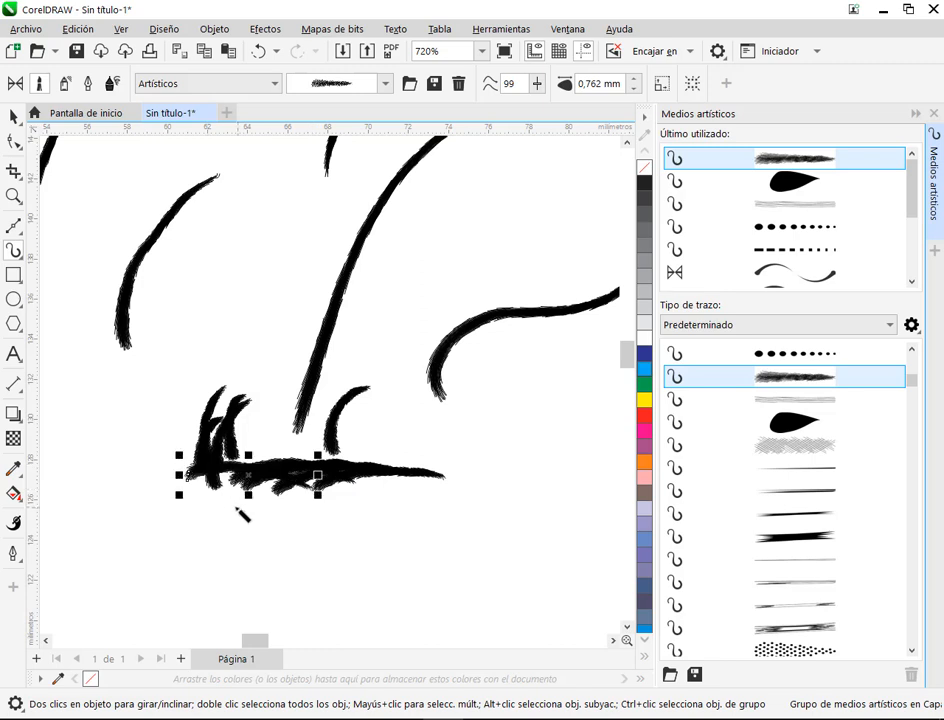
{"action": "left_click_drag", "start_coordinate": [222, 482], "coordinate": [290, 446]}
{"action": "left_click_drag", "start_coordinate": [224, 450], "coordinate": [289, 443]}
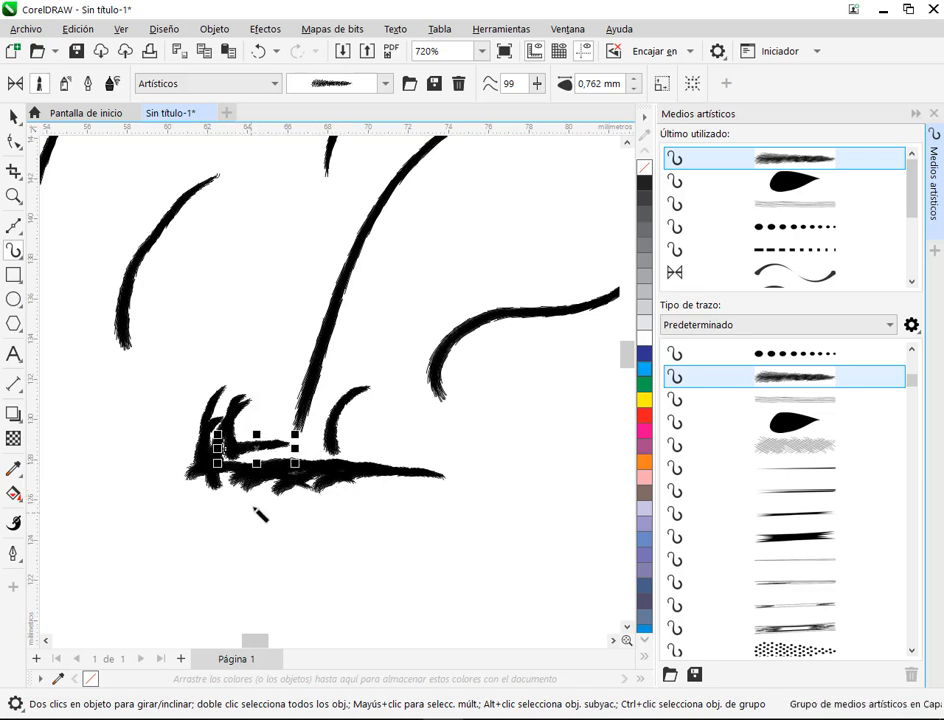
{"action": "left_click_drag", "start_coordinate": [257, 512], "coordinate": [330, 496]}
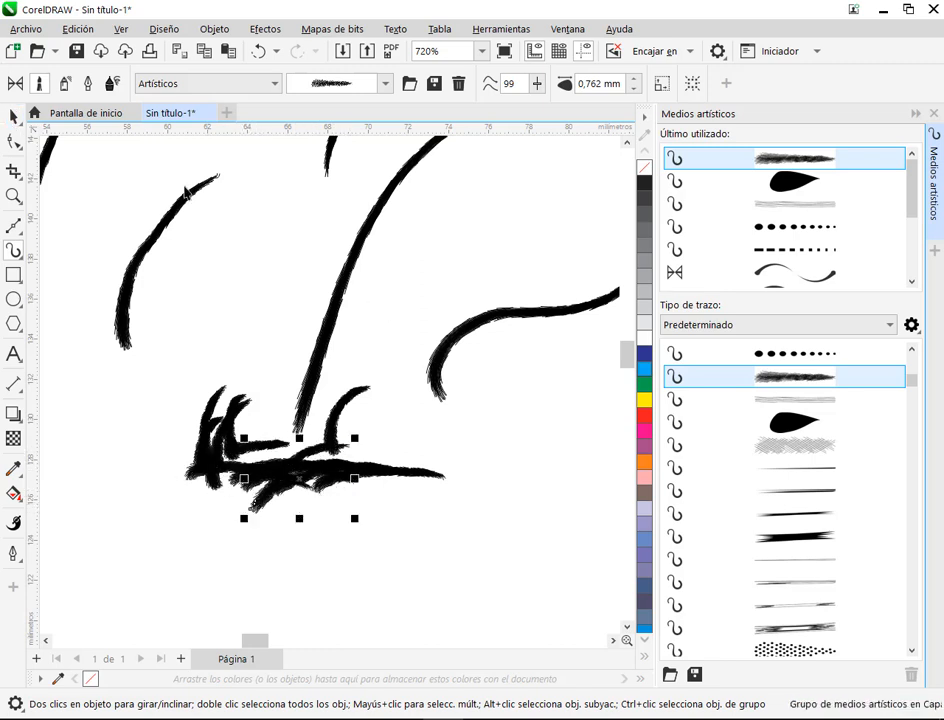
Step: Select all the bristle strokes on the page and delete them
{"action": "left_click", "coordinate": [13, 113]}
{"action": "scroll", "coordinate": [330, 268], "scroll_direction": "down", "scroll_amount": 3}
{"action": "left_click_drag", "start_coordinate": [125, 126], "coordinate": [418, 160]}
{"action": "key", "text": "Delete"}
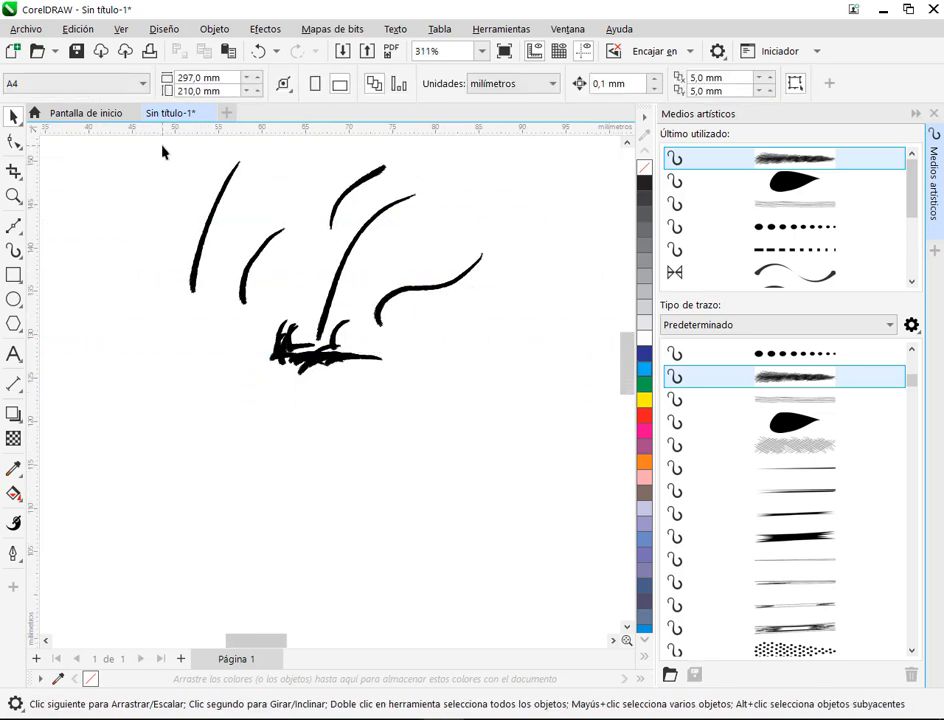
{"action": "left_click_drag", "start_coordinate": [514, 393], "coordinate": [514, 393]}
{"action": "key", "text": "Delete"}
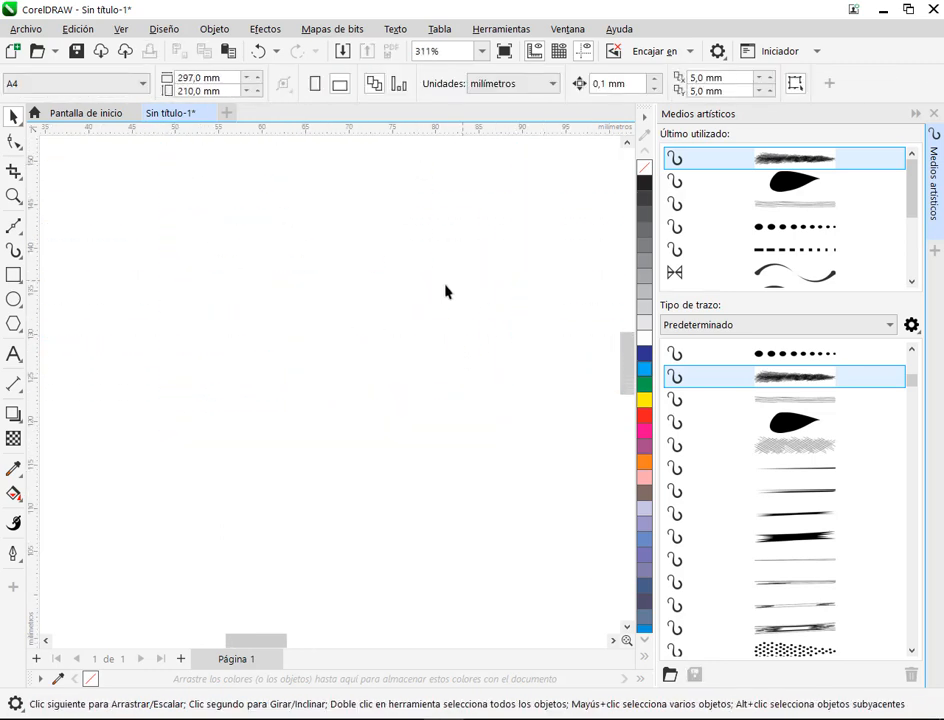
Step: Review the default stroke types of the artistic media tool, from the presets through the brushes to the spray patterns
{"action": "left_click", "coordinate": [13, 250]}
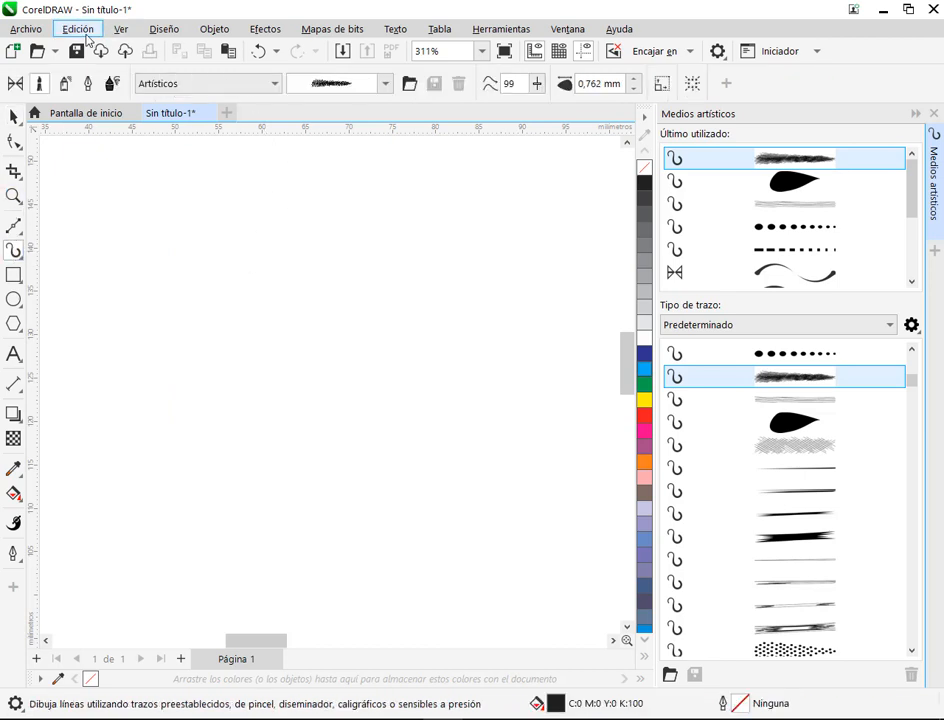
{"action": "left_click", "coordinate": [65, 85]}
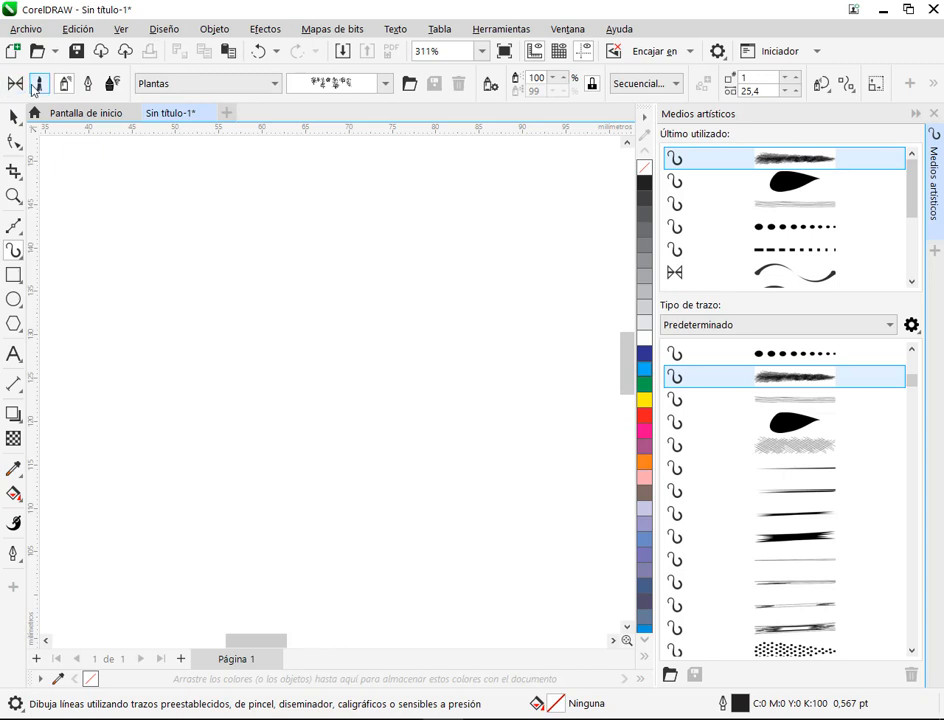
{"action": "left_click", "coordinate": [39, 86]}
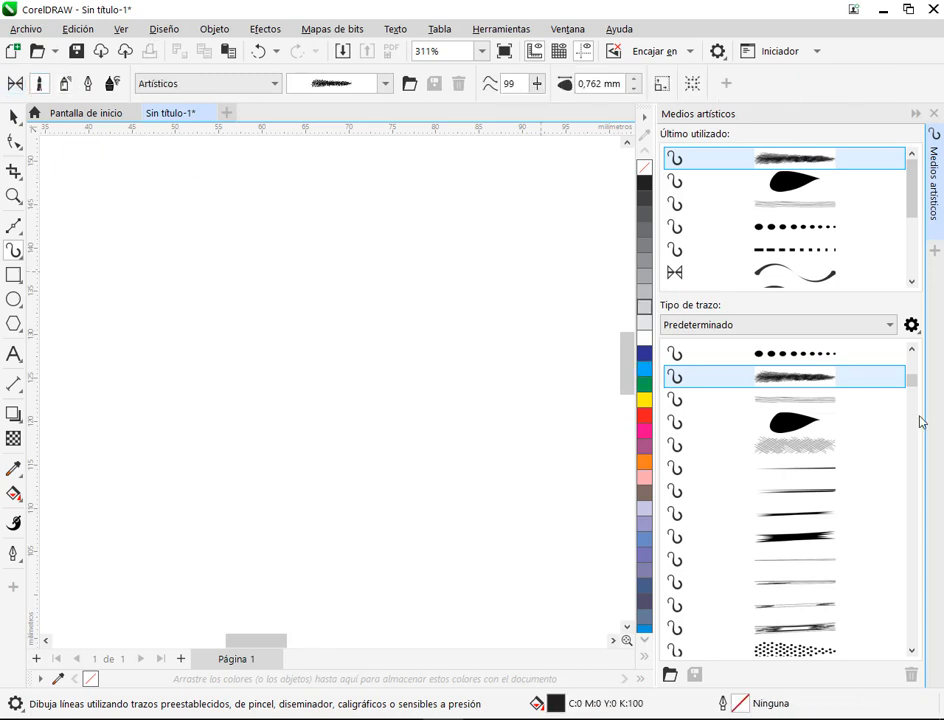
{"action": "scroll", "coordinate": [864, 447], "scroll_direction": "down", "scroll_amount": 5}
{"action": "scroll", "coordinate": [803, 491], "scroll_direction": "up", "scroll_amount": 6}
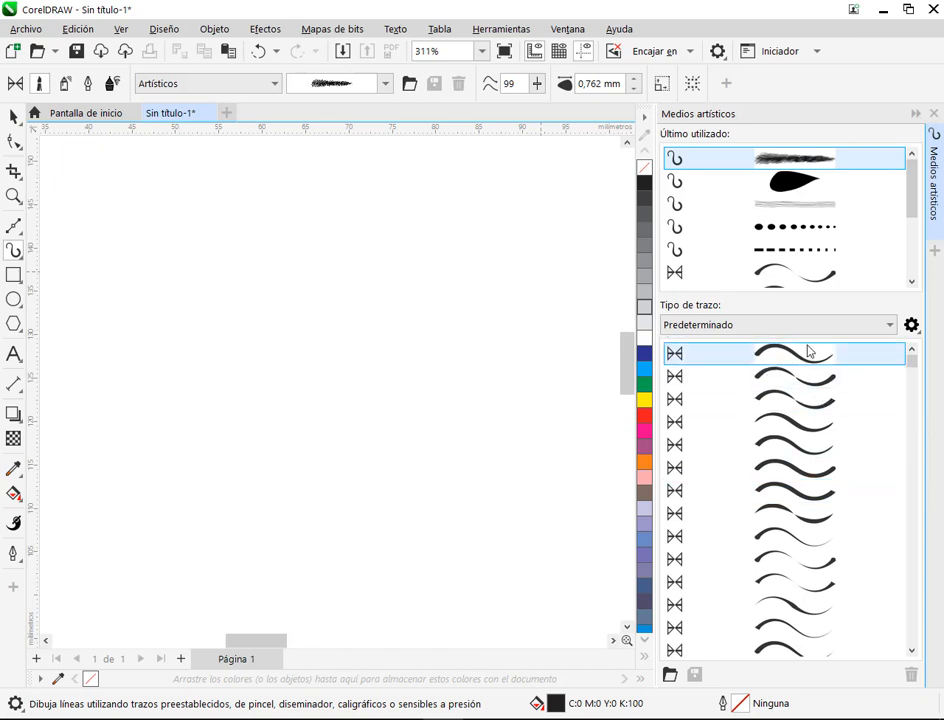
{"action": "scroll", "coordinate": [822, 421], "scroll_direction": "down", "scroll_amount": 6}
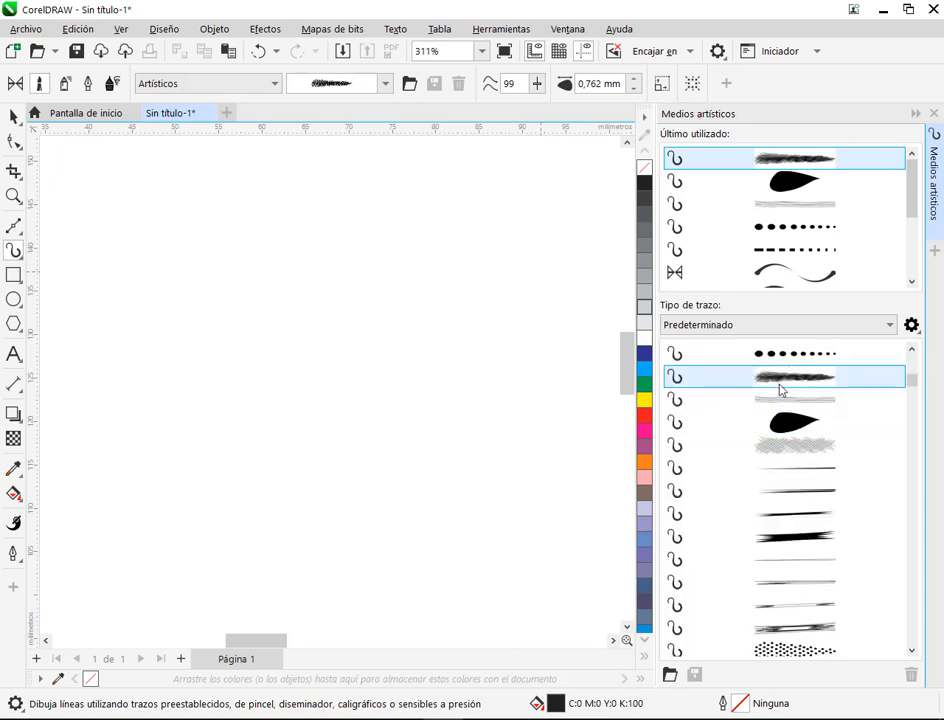
{"action": "scroll", "coordinate": [788, 408], "scroll_direction": "down", "scroll_amount": 1}
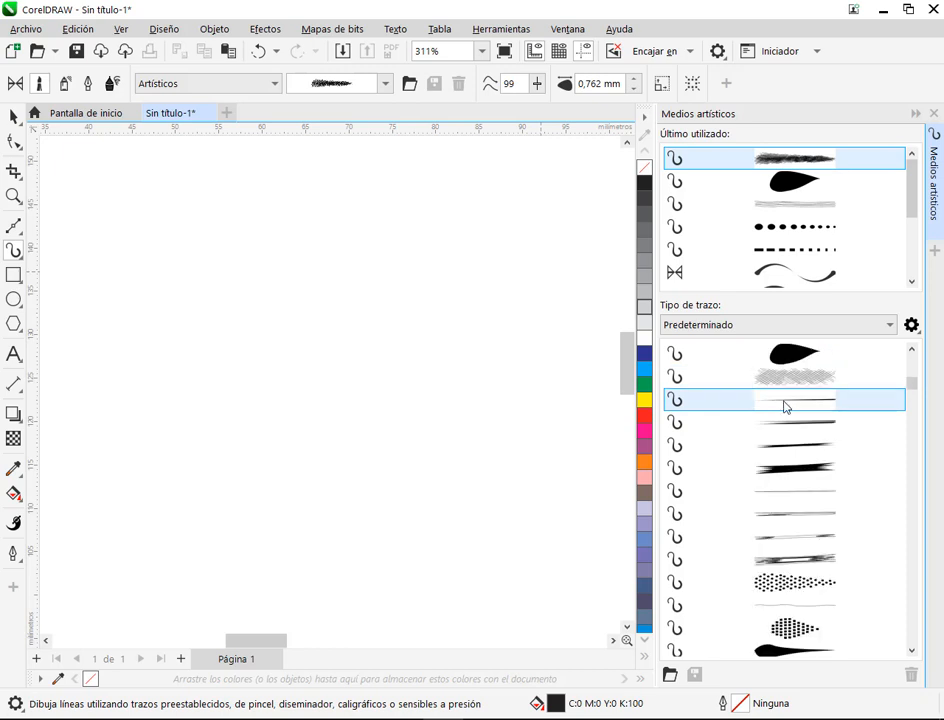
{"action": "scroll", "coordinate": [770, 470], "scroll_direction": "up", "scroll_amount": 4}
{"action": "scroll", "coordinate": [815, 482], "scroll_direction": "down", "scroll_amount": 5}
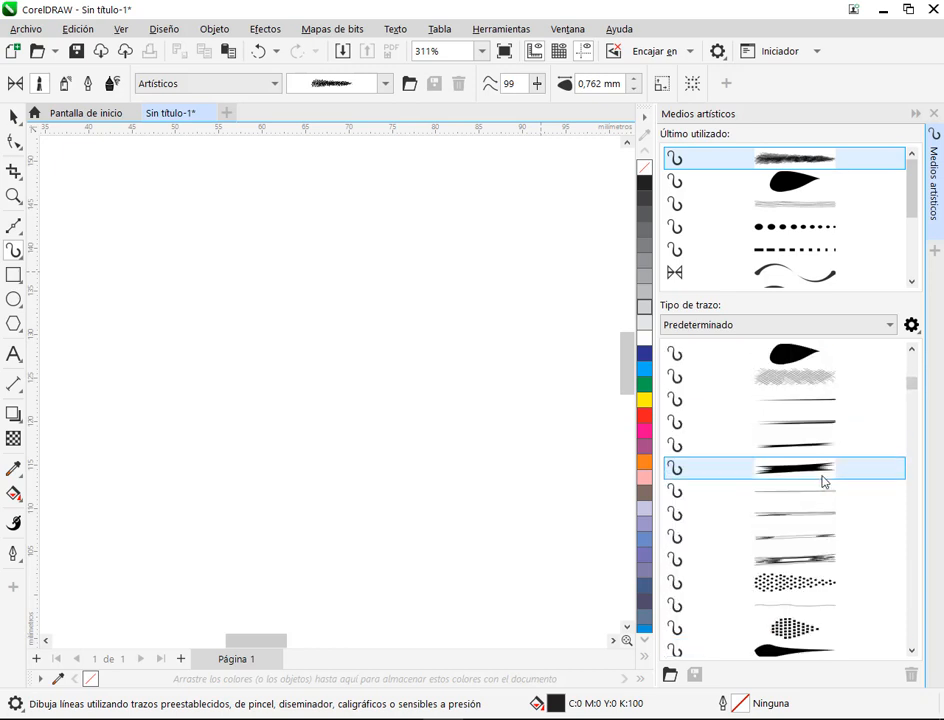
{"action": "scroll", "coordinate": [827, 470], "scroll_direction": "down", "scroll_amount": 8}
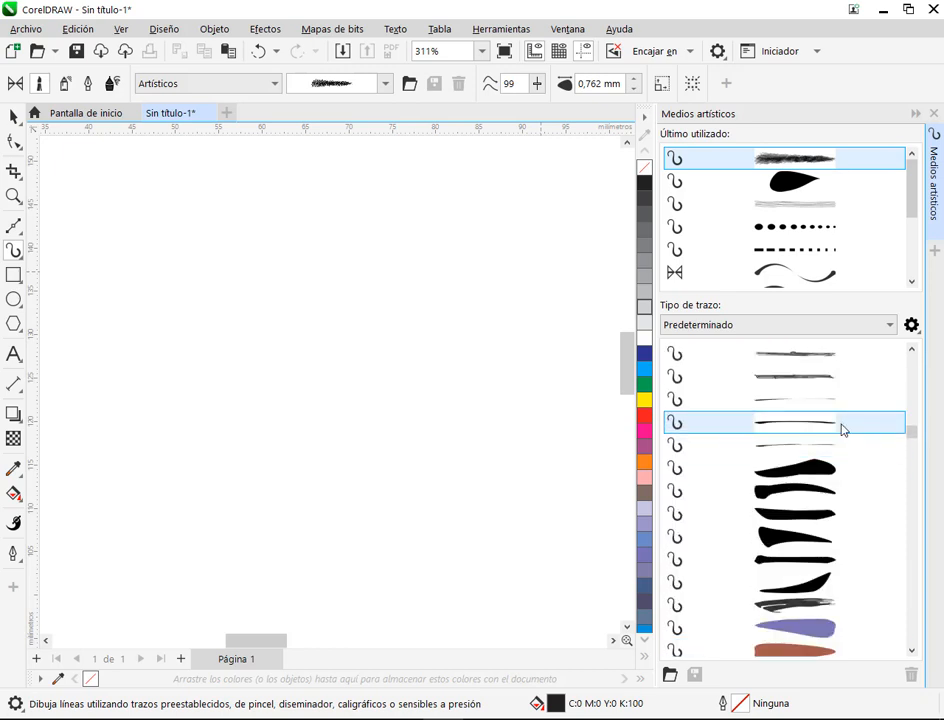
{"action": "scroll", "coordinate": [842, 428], "scroll_direction": "down", "scroll_amount": 10}
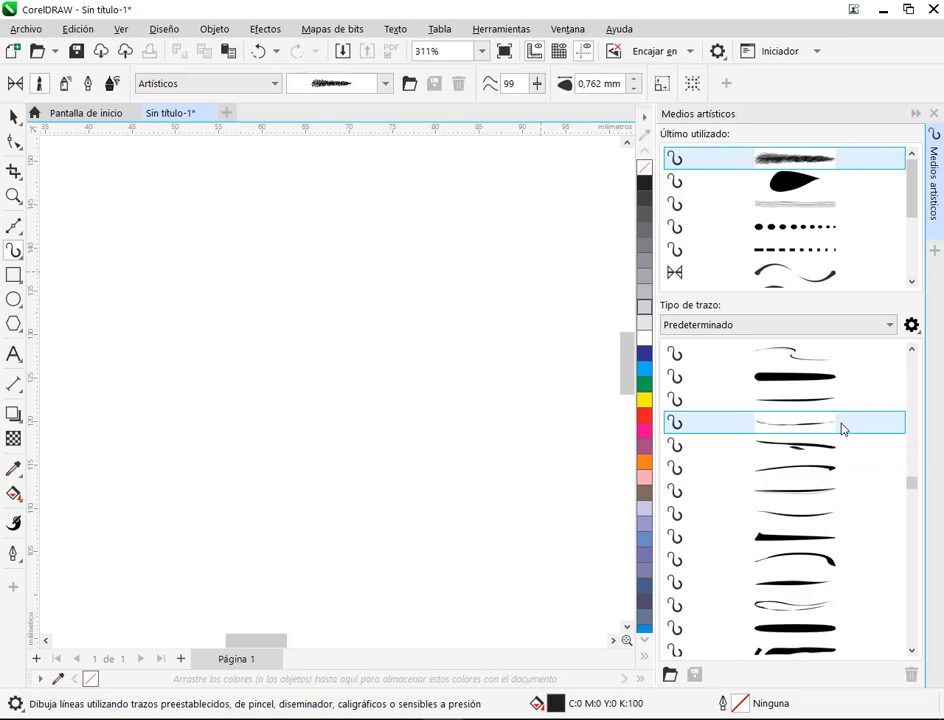
{"action": "scroll", "coordinate": [841, 428], "scroll_direction": "down", "scroll_amount": 8}
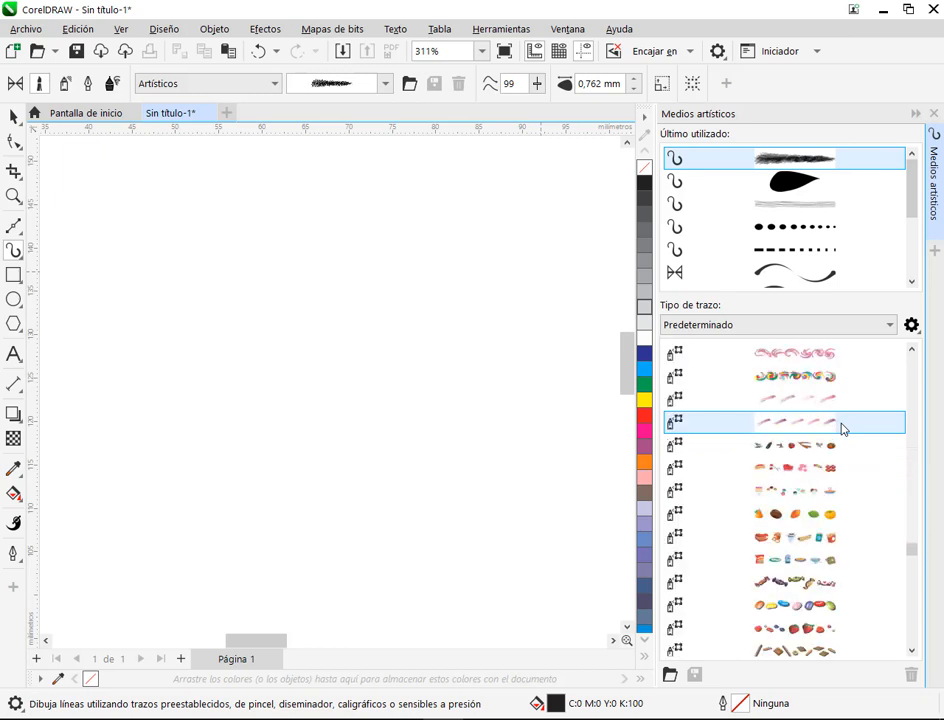
{"action": "scroll", "coordinate": [841, 428], "scroll_direction": "up", "scroll_amount": 3}
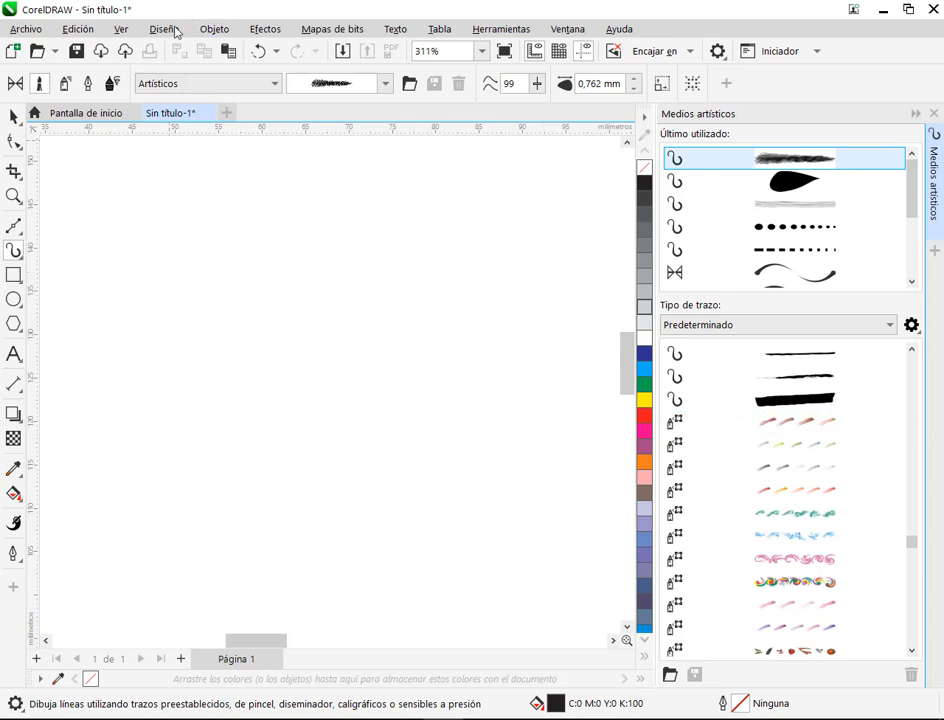
Step: Spray the orange flower pattern from the Plantas category along a short line and a longer wavy line below it
{"action": "left_click", "coordinate": [66, 85]}
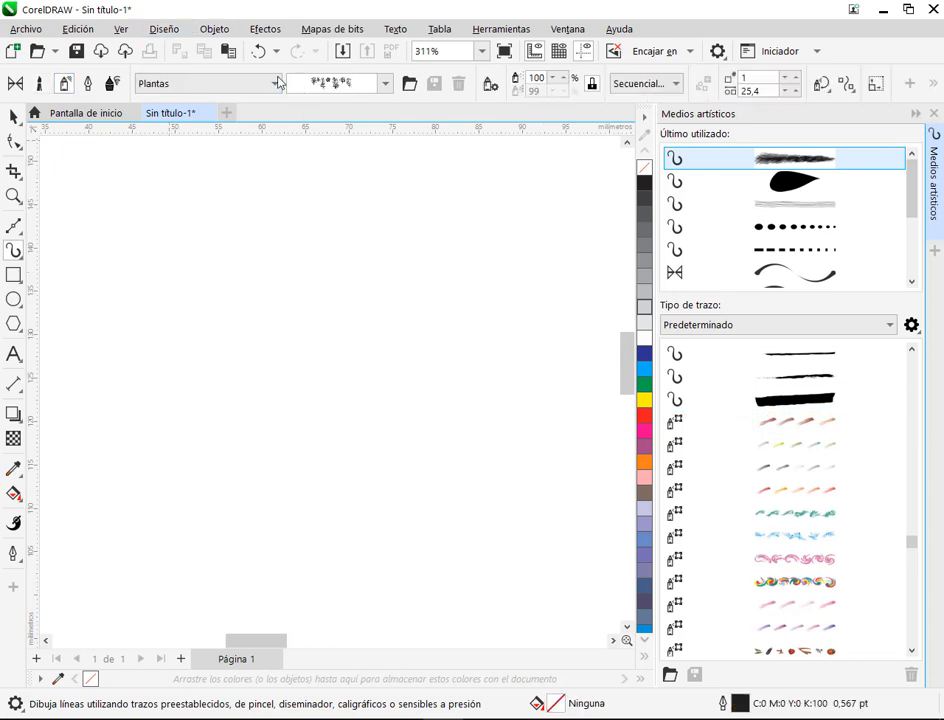
{"action": "left_click", "coordinate": [386, 86]}
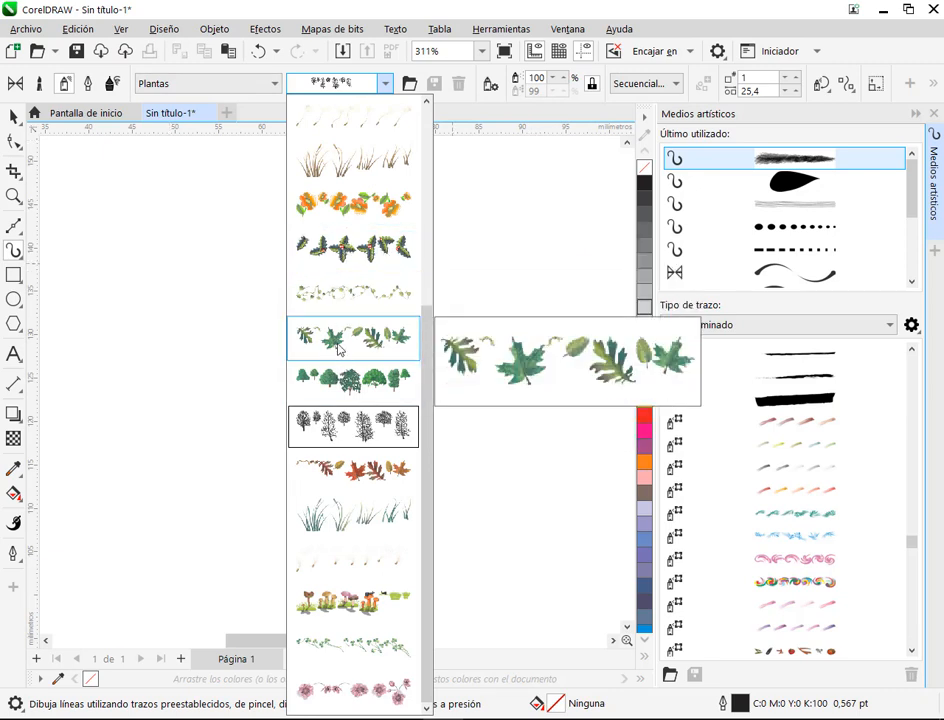
{"action": "left_click", "coordinate": [357, 202]}
{"action": "mouse_move", "coordinate": [116, 277]}
{"action": "left_mouse_down"}
{"action": "mouse_move", "coordinate": [229, 279]}
{"action": "mouse_move", "coordinate": [299, 441]}
{"action": "mouse_move", "coordinate": [429, 355]}
{"action": "mouse_move", "coordinate": [522, 392]}
{"action": "left_mouse_up"}
{"action": "scroll", "coordinate": [441, 296], "scroll_direction": "down", "scroll_amount": 5}
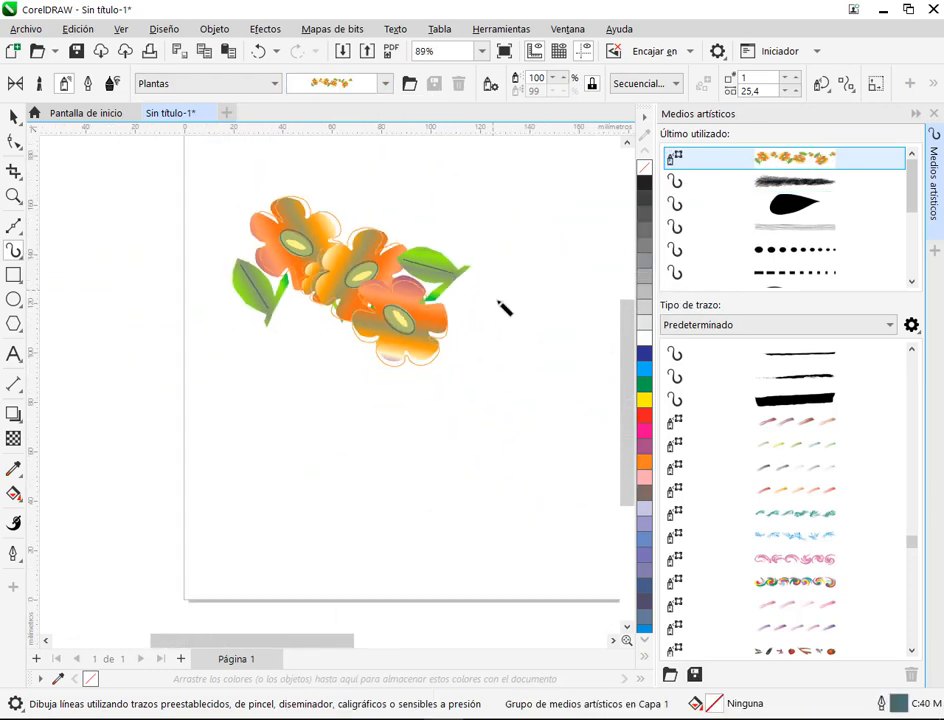
{"action": "mouse_move", "coordinate": [83, 373]}
{"action": "left_mouse_down"}
{"action": "mouse_move", "coordinate": [297, 449]}
{"action": "mouse_move", "coordinate": [505, 427]}
{"action": "mouse_move", "coordinate": [568, 468]}
{"action": "left_mouse_up"}
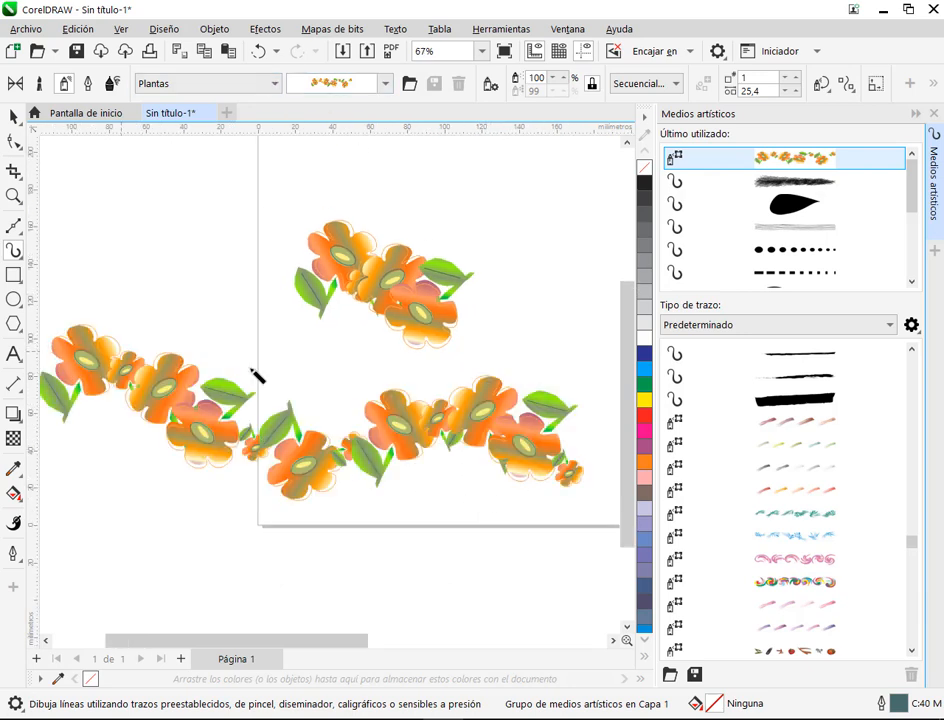
Step: Try the multicoloured swirl spray and the blue brushstroke spray from the Pinceladas category on the long wavy flower line
{"action": "left_click", "coordinate": [16, 117]}
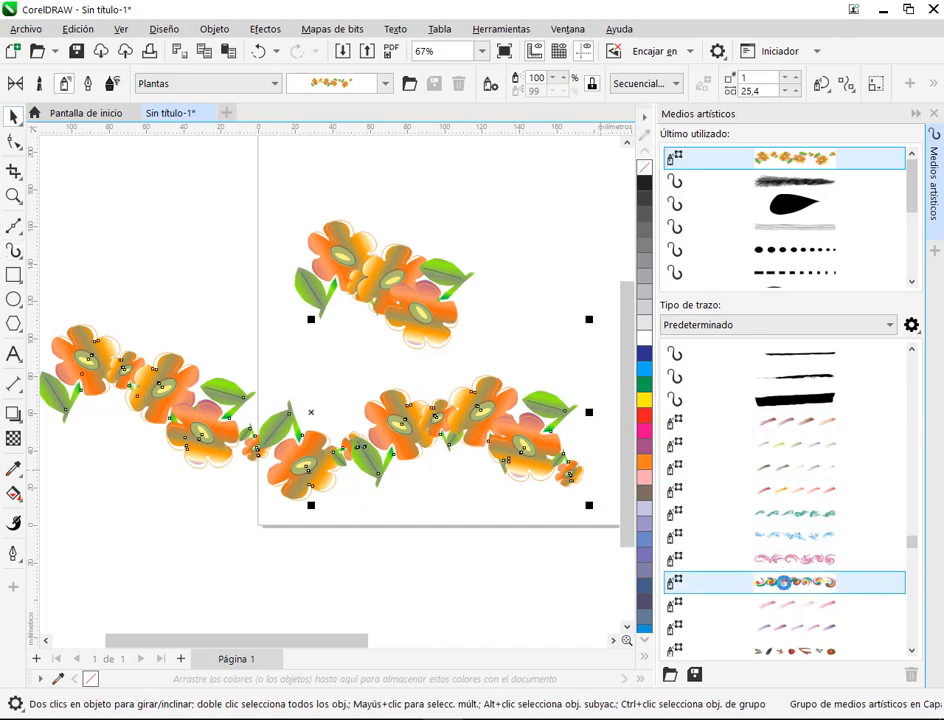
{"action": "left_click", "coordinate": [783, 582]}
{"action": "scroll", "coordinate": [795, 483], "scroll_direction": "down", "scroll_amount": 1}
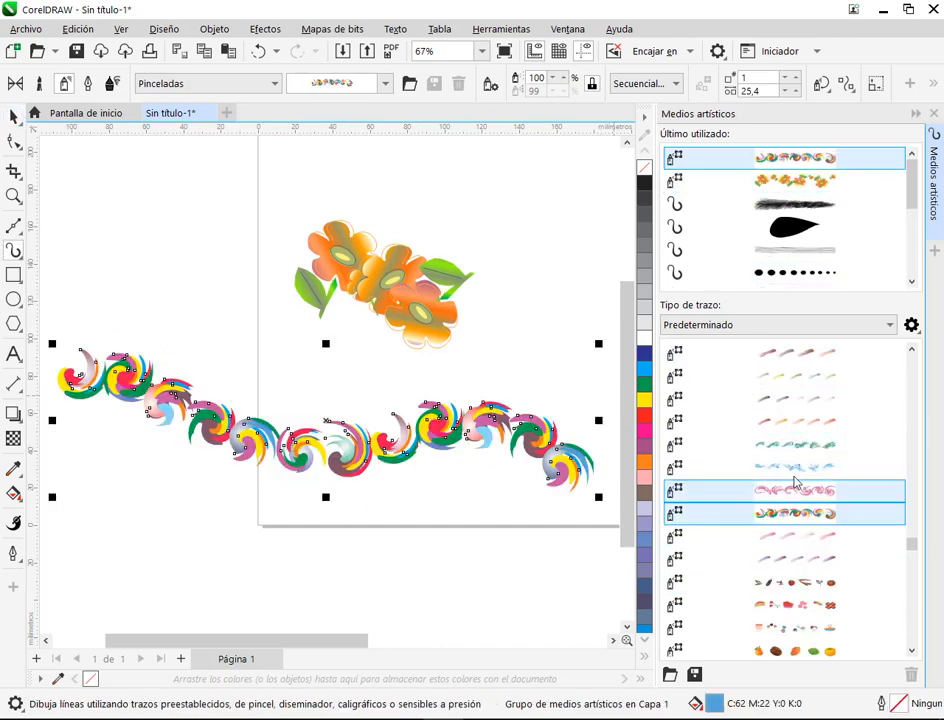
{"action": "left_click", "coordinate": [795, 466]}
{"action": "scroll", "coordinate": [688, 447], "scroll_direction": "down", "scroll_amount": 2}
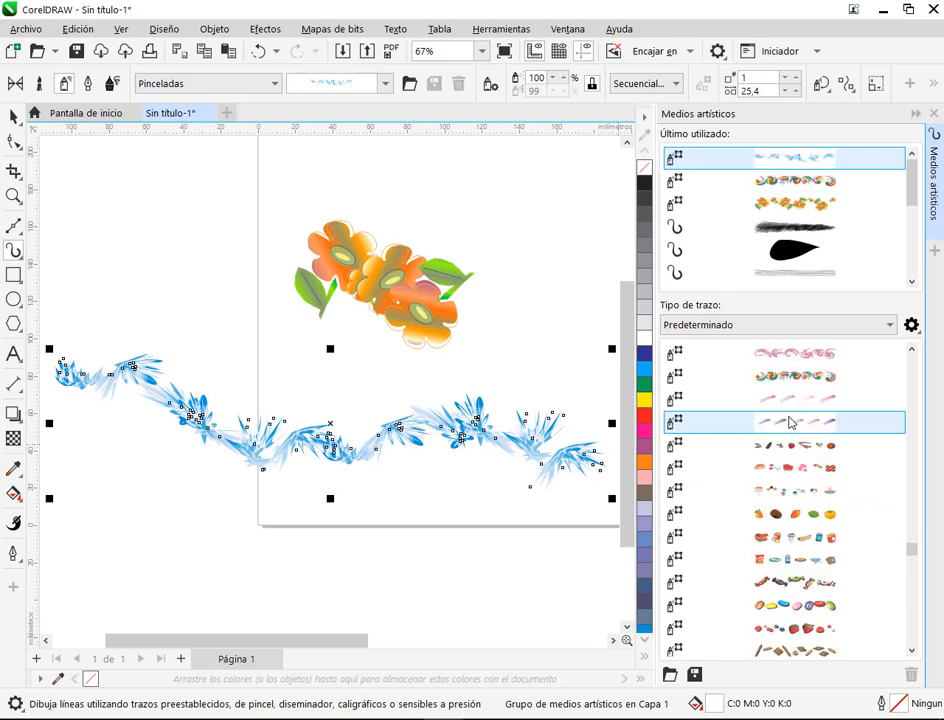
Step: Try the vegetable, cake and fruit sprays from the Comida category on the wavy line
{"action": "left_click", "coordinate": [795, 445]}
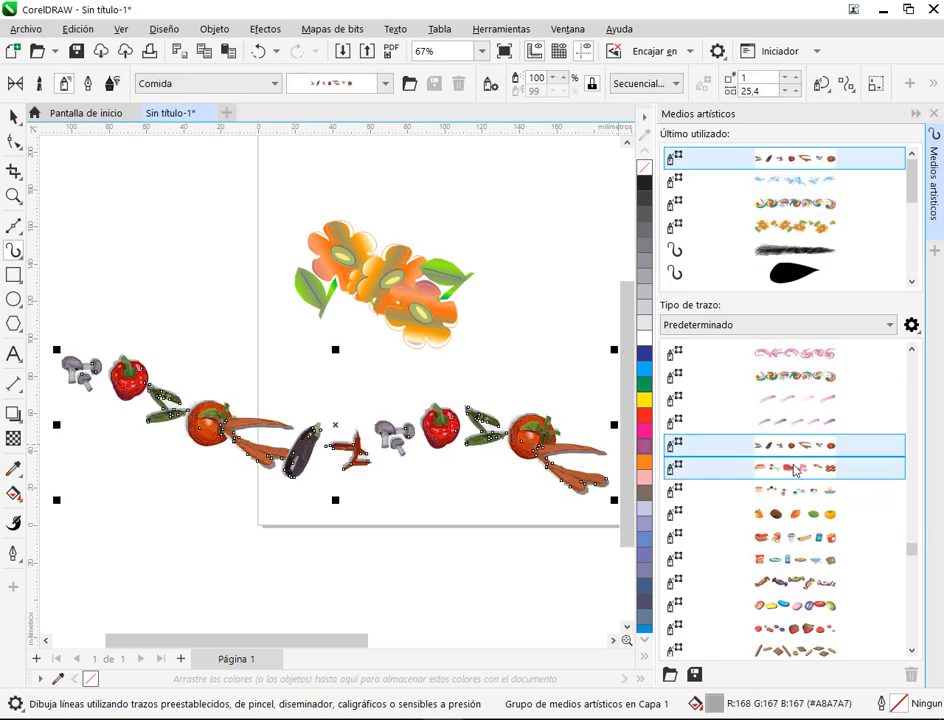
{"action": "left_click", "coordinate": [795, 466]}
{"action": "left_click", "coordinate": [752, 490]}
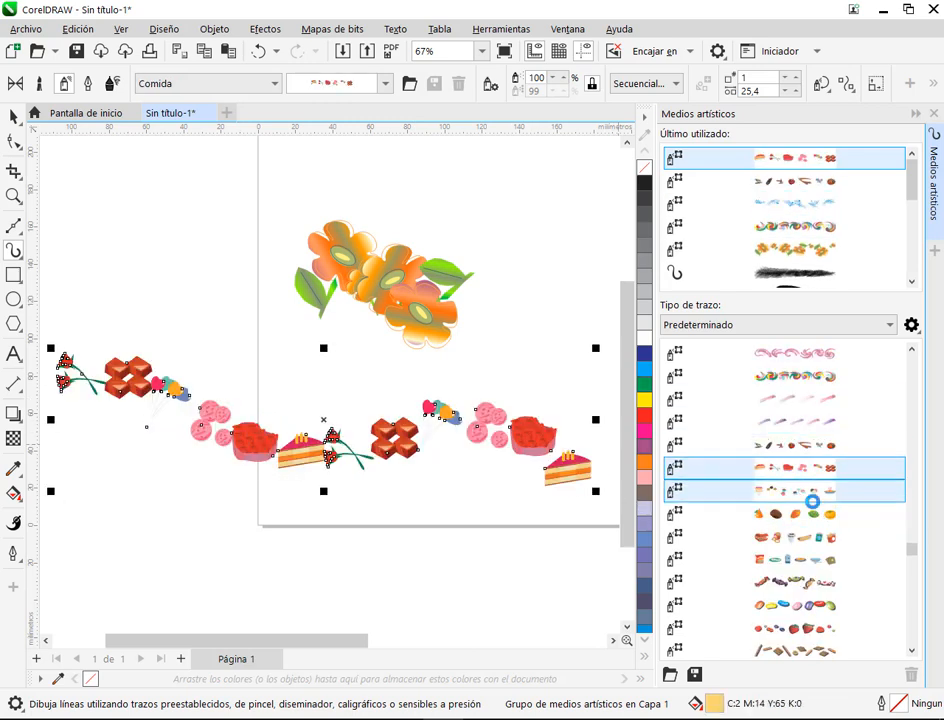
{"action": "left_click", "coordinate": [810, 515]}
Step: Examine the vector detail of the sprayed coconut, persimmon and lime up close, and the whole fruit line on the page
{"action": "scroll", "coordinate": [437, 470], "scroll_direction": "up", "scroll_amount": 5}
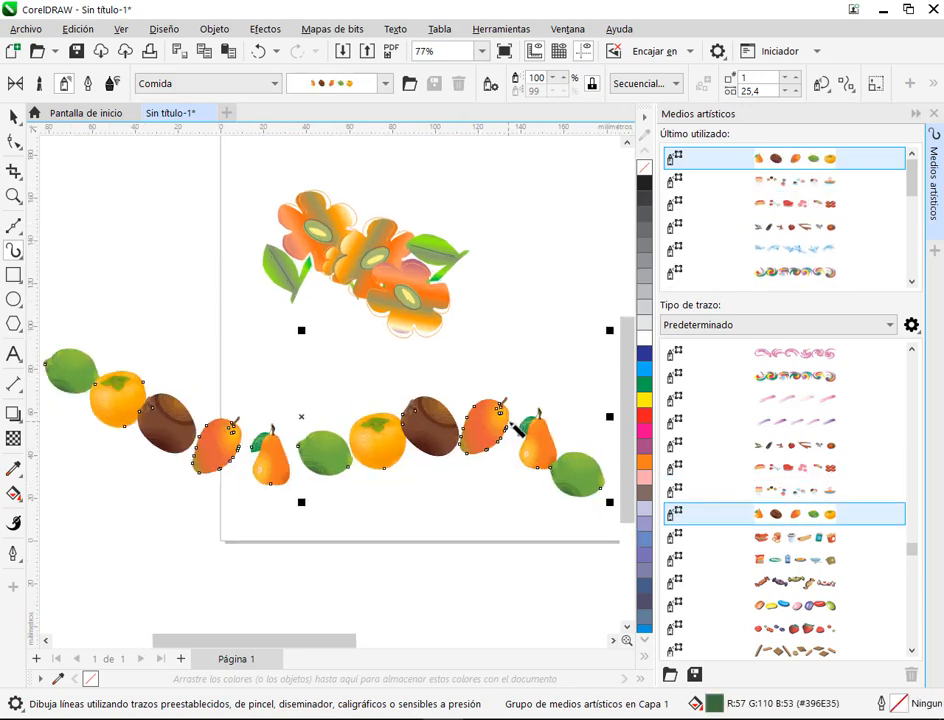
{"action": "scroll", "coordinate": [437, 470], "scroll_direction": "up", "scroll_amount": 13}
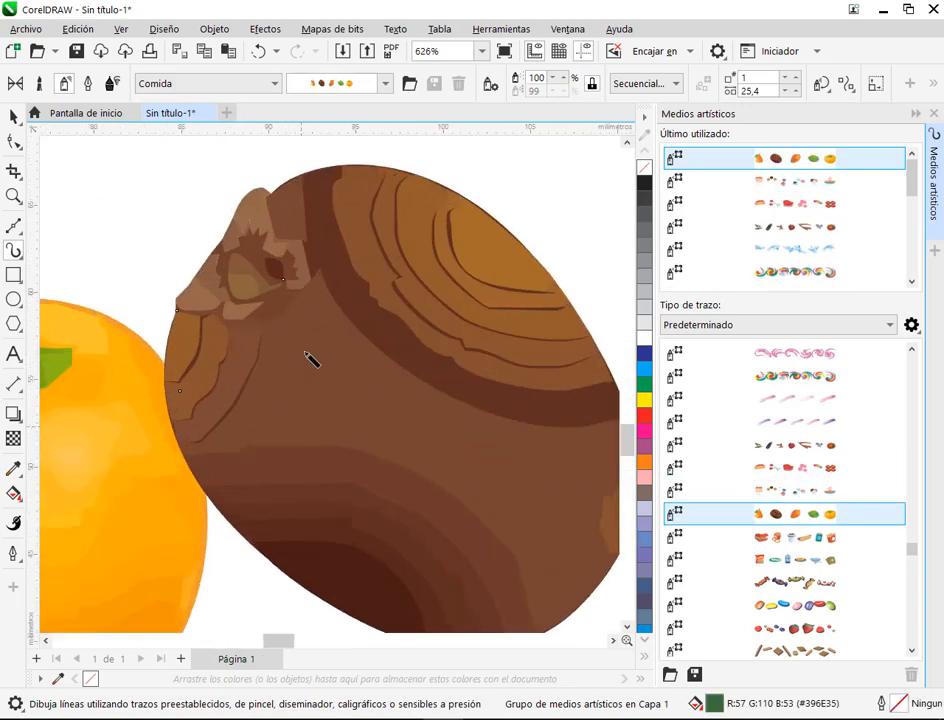
{"action": "scroll", "coordinate": [342, 255], "scroll_direction": "down", "scroll_amount": 10}
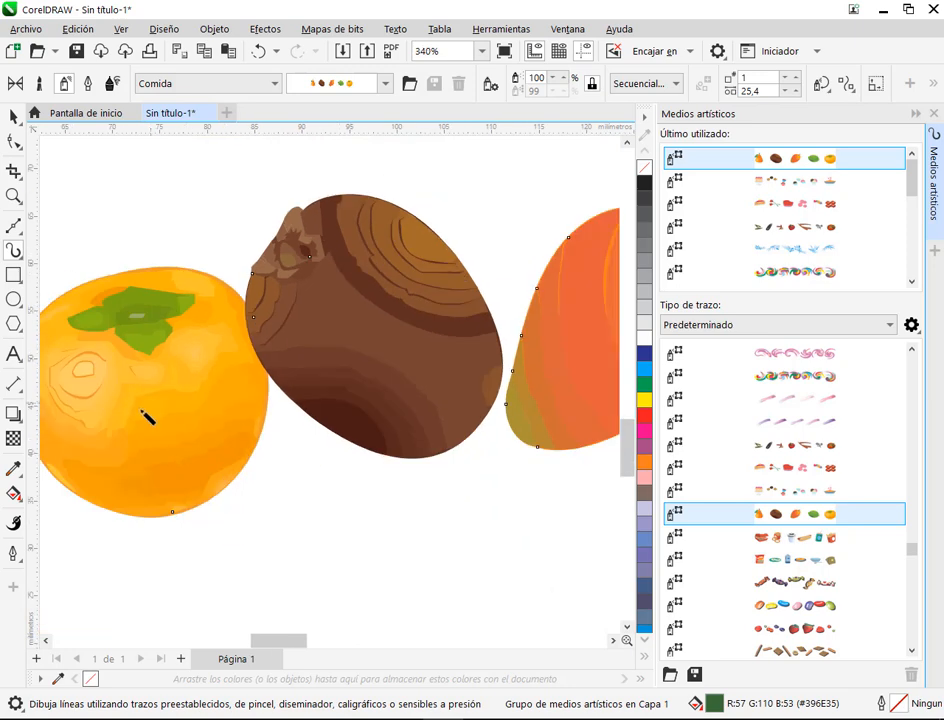
{"action": "left_click_drag", "start_coordinate": [170, 417], "coordinate": [368, 414]}
{"action": "scroll", "coordinate": [352, 382], "scroll_direction": "up", "scroll_amount": 1}
{"action": "scroll", "coordinate": [352, 385], "scroll_direction": "up", "scroll_amount": 4}
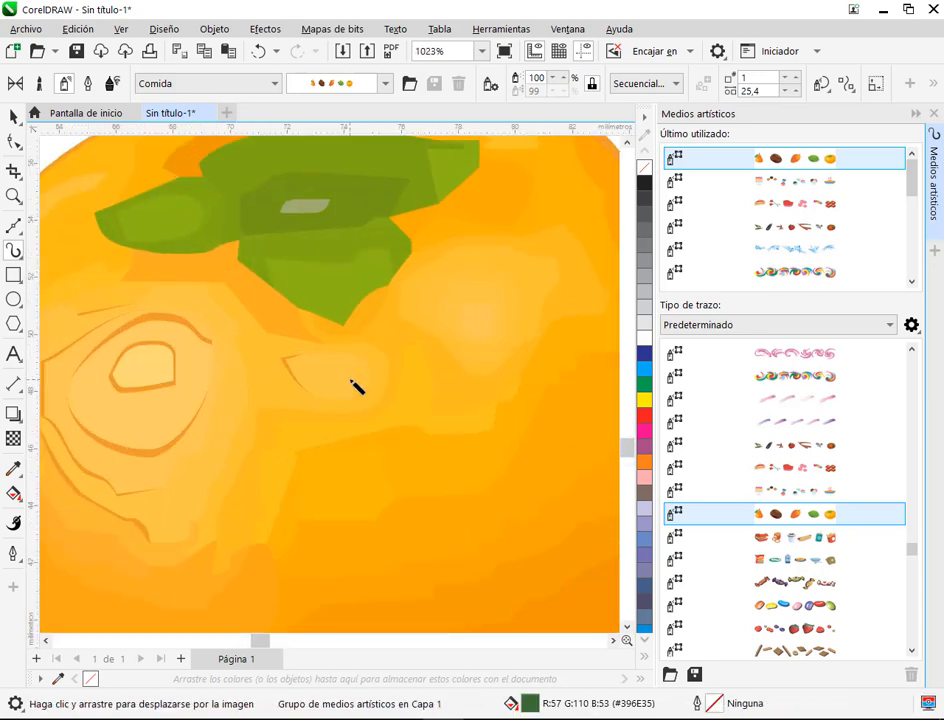
{"action": "scroll", "coordinate": [345, 370], "scroll_direction": "down", "scroll_amount": 8}
{"action": "scroll", "coordinate": [205, 427], "scroll_direction": "up", "scroll_amount": 2}
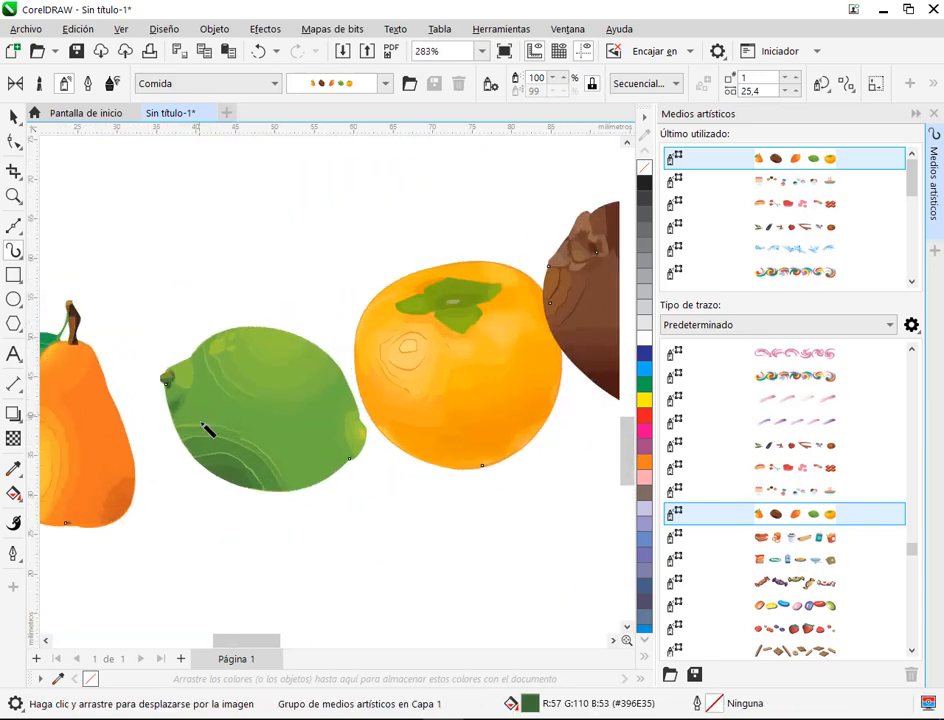
{"action": "scroll", "coordinate": [205, 427], "scroll_direction": "up", "scroll_amount": 5}
{"action": "scroll", "coordinate": [230, 422], "scroll_direction": "down", "scroll_amount": 7}
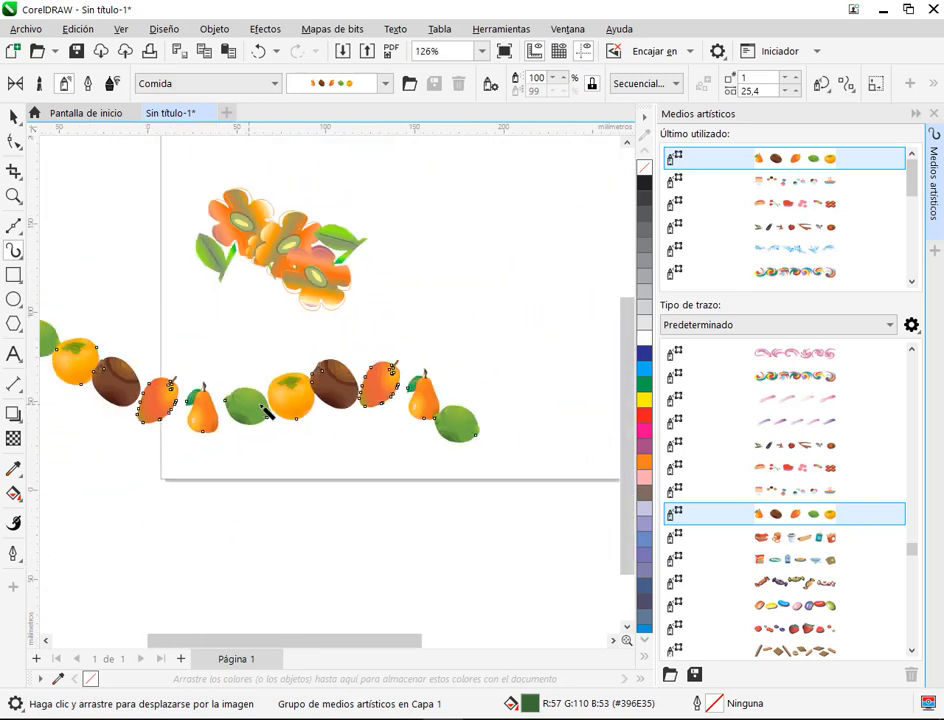
{"action": "scroll", "coordinate": [266, 412], "scroll_direction": "down", "scroll_amount": 3}
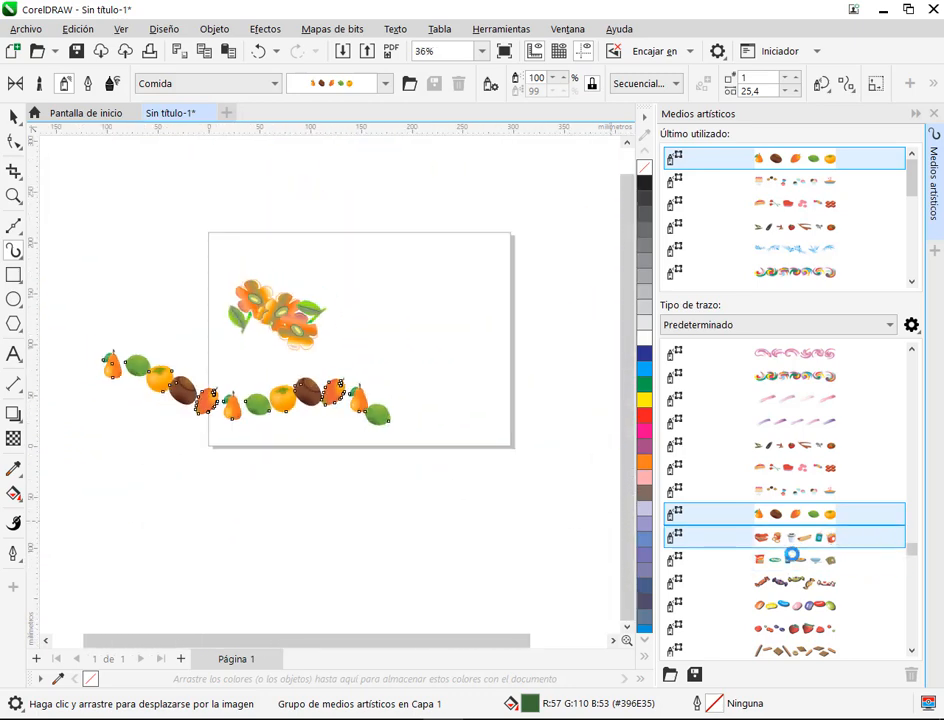
Step: Apply the breakfast spray from Comida, with cereal, eggs, milk and toast, to the wavy line and deselect it
{"action": "left_click", "coordinate": [785, 540]}
{"action": "scroll", "coordinate": [330, 378], "scroll_direction": "up", "scroll_amount": 5}
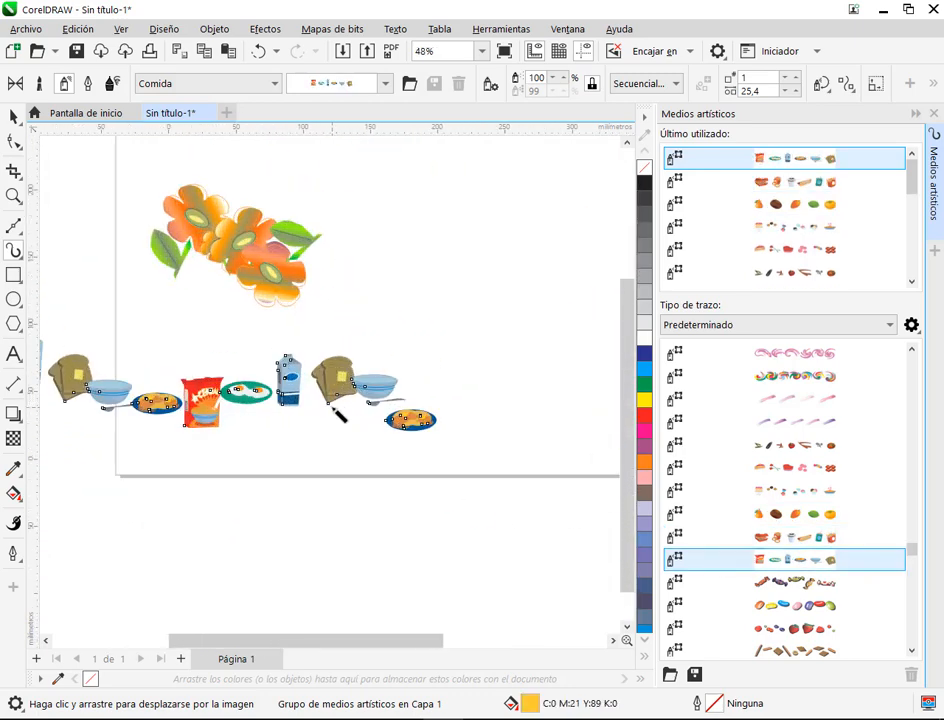
{"action": "scroll", "coordinate": [331, 373], "scroll_direction": "down", "scroll_amount": 2}
{"action": "left_click_drag", "start_coordinate": [298, 398], "coordinate": [376, 386]}
{"action": "key", "text": "Escape"}
{"action": "scroll", "coordinate": [343, 383], "scroll_direction": "down", "scroll_amount": 2}
{"action": "left_click", "coordinate": [15, 118]}
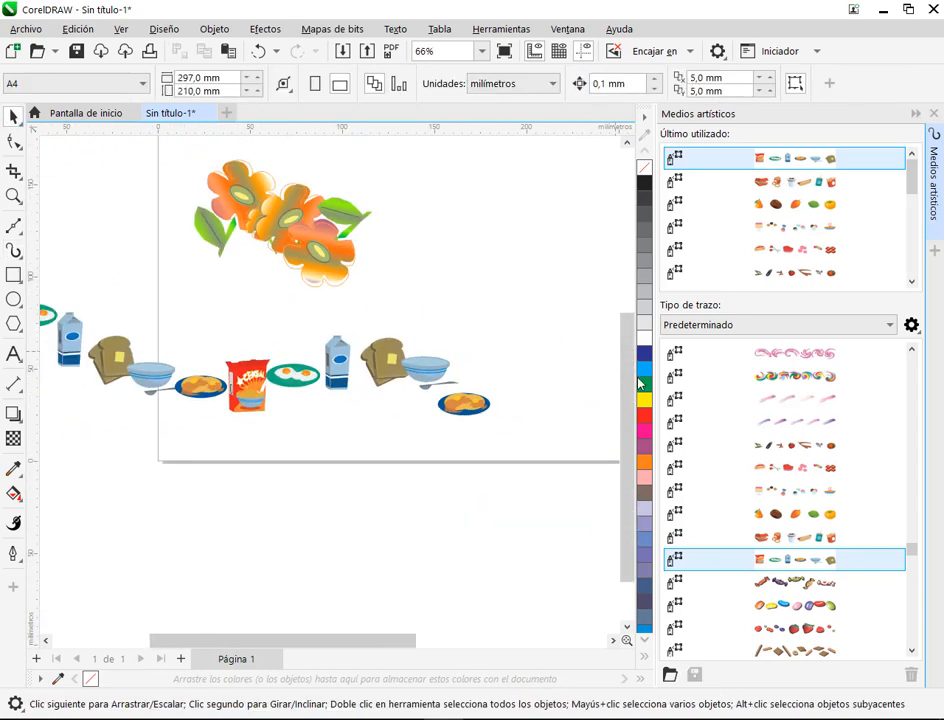
Step: Find the Huellas sprays in the default stroke list and choose the shoe print pattern with nothing selected
{"action": "scroll", "coordinate": [600, 372], "scroll_direction": "down", "scroll_amount": 1}
{"action": "scroll", "coordinate": [893, 491], "scroll_direction": "down", "scroll_amount": 3}
{"action": "scroll", "coordinate": [893, 491], "scroll_direction": "down", "scroll_amount": 3}
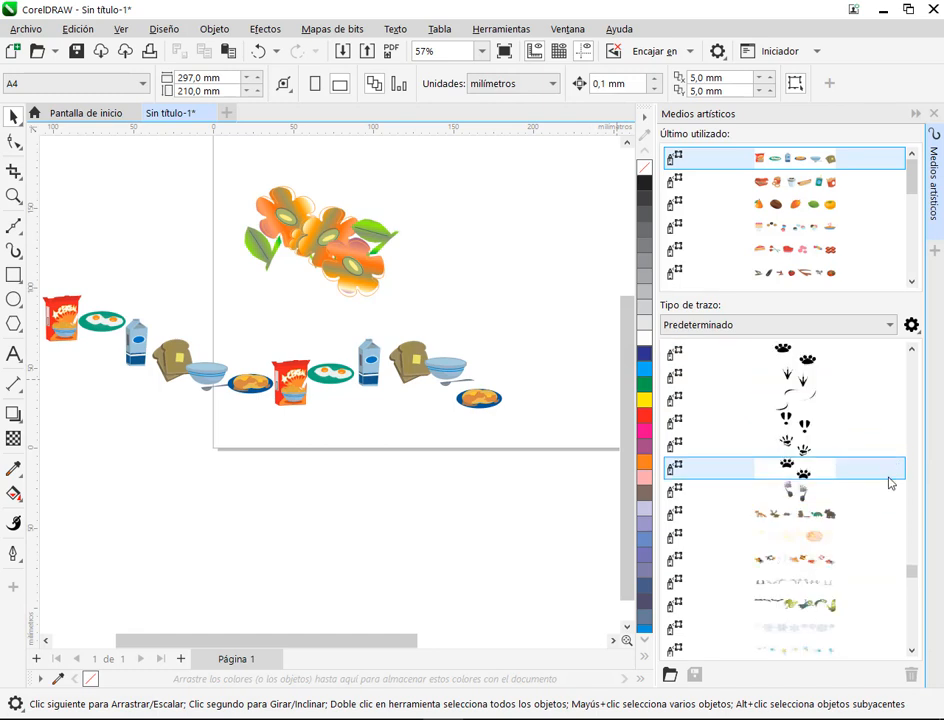
{"action": "left_click", "coordinate": [836, 419]}
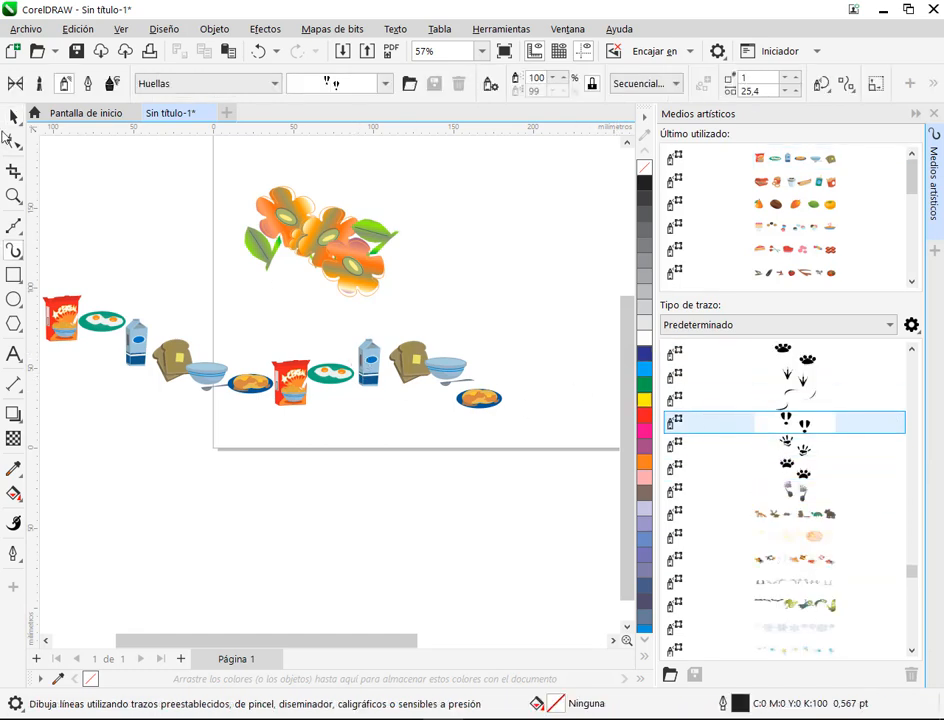
{"action": "key", "text": "space"}
Step: Move the breakfast line up over the orange flowers, and delete both the flower spray and the breakfast line
{"action": "left_click_drag", "start_coordinate": [341, 374], "coordinate": [416, 315]}
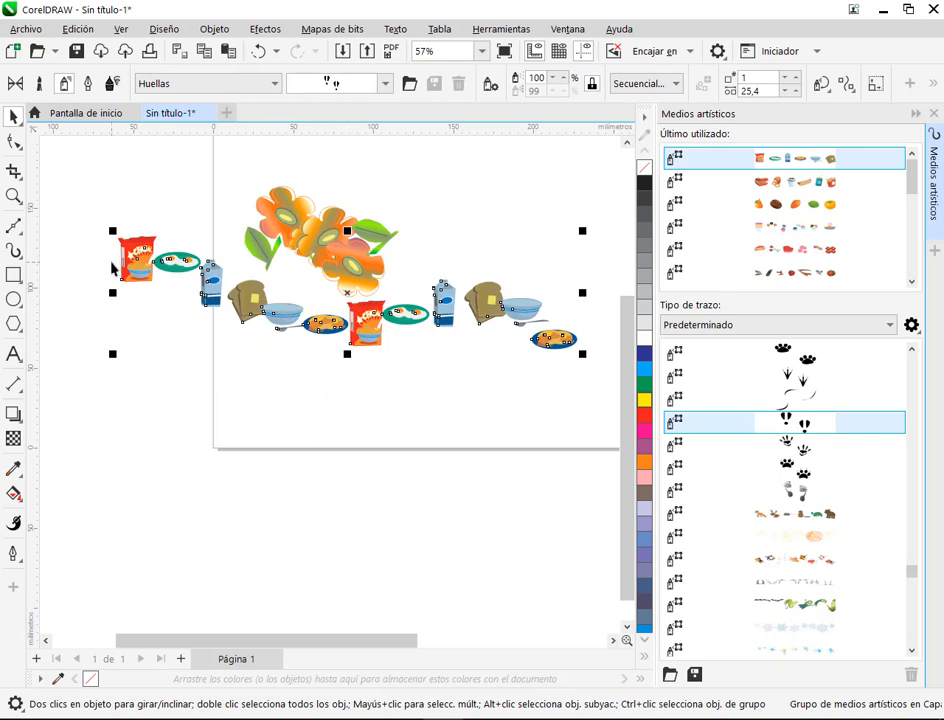
{"action": "left_click_drag", "start_coordinate": [390, 200], "coordinate": [376, 225]}
{"action": "key", "text": "Delete"}
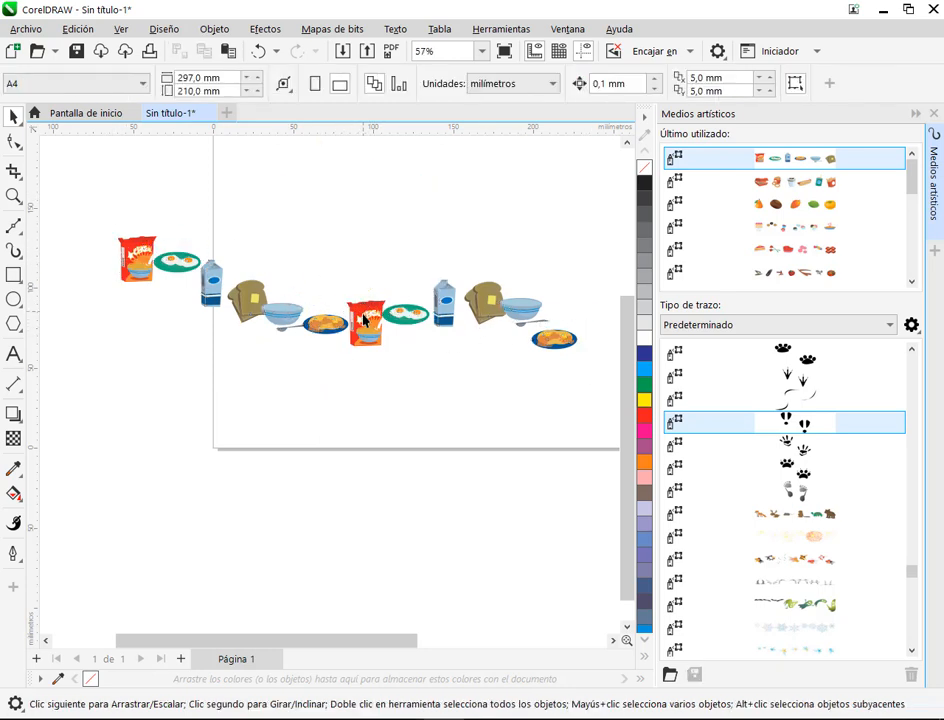
{"action": "left_click", "coordinate": [365, 320]}
{"action": "key", "text": "Delete"}
Step: Draw a rectangle about 175 × 94 mm on the empty page
{"action": "left_click", "coordinate": [13, 275]}
{"action": "left_click_drag", "start_coordinate": [245, 201], "coordinate": [525, 351]}
{"action": "left_click", "coordinate": [13, 117]}
{"action": "left_click_drag", "start_coordinate": [541, 417], "coordinate": [442, 453]}
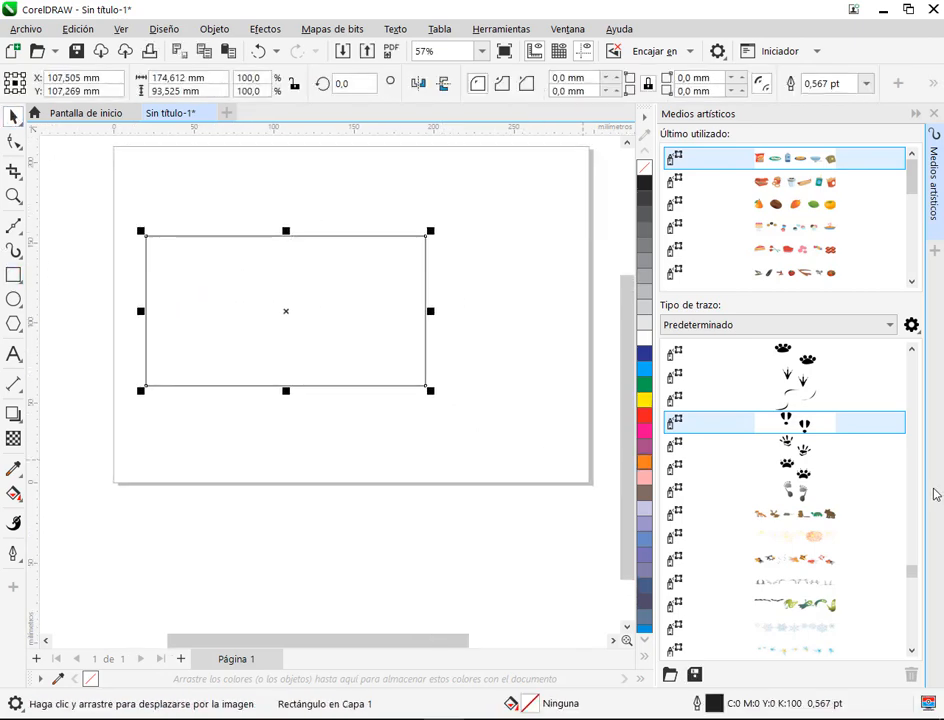
Step: Try the Huellas hand print and paw print sprays as a border around the rectangle
{"action": "left_click", "coordinate": [796, 444]}
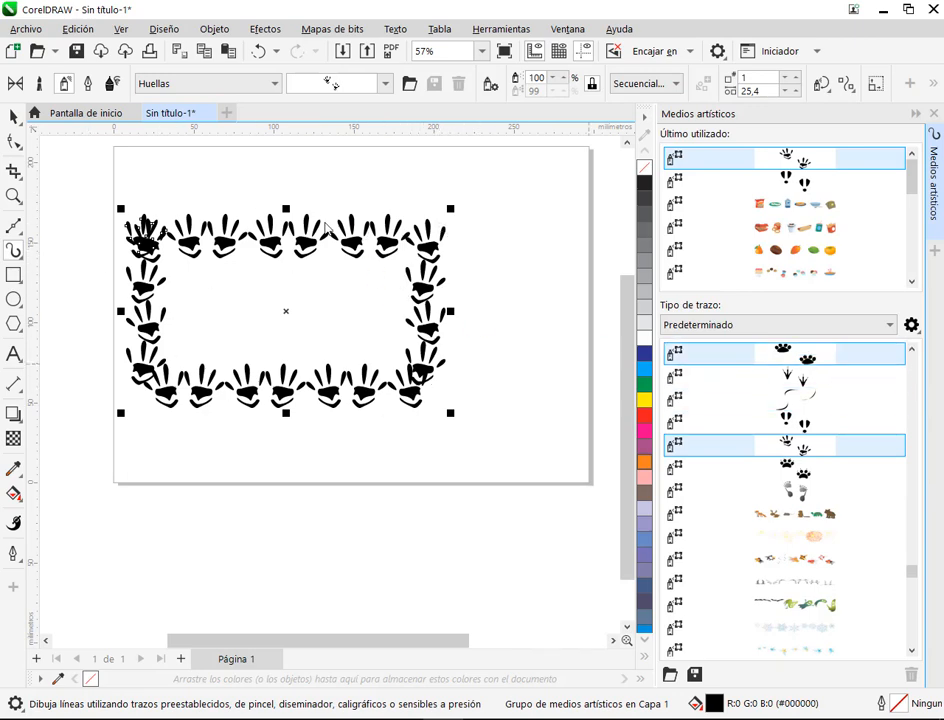
{"action": "left_click", "coordinate": [741, 354]}
{"action": "left_click", "coordinate": [796, 446]}
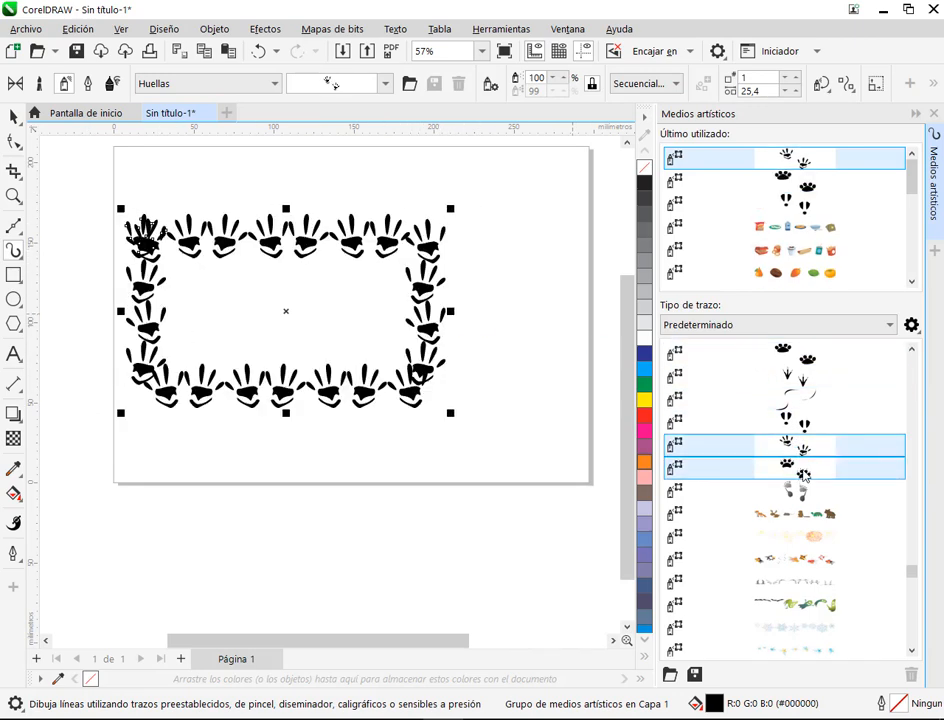
{"action": "left_click", "coordinate": [803, 474]}
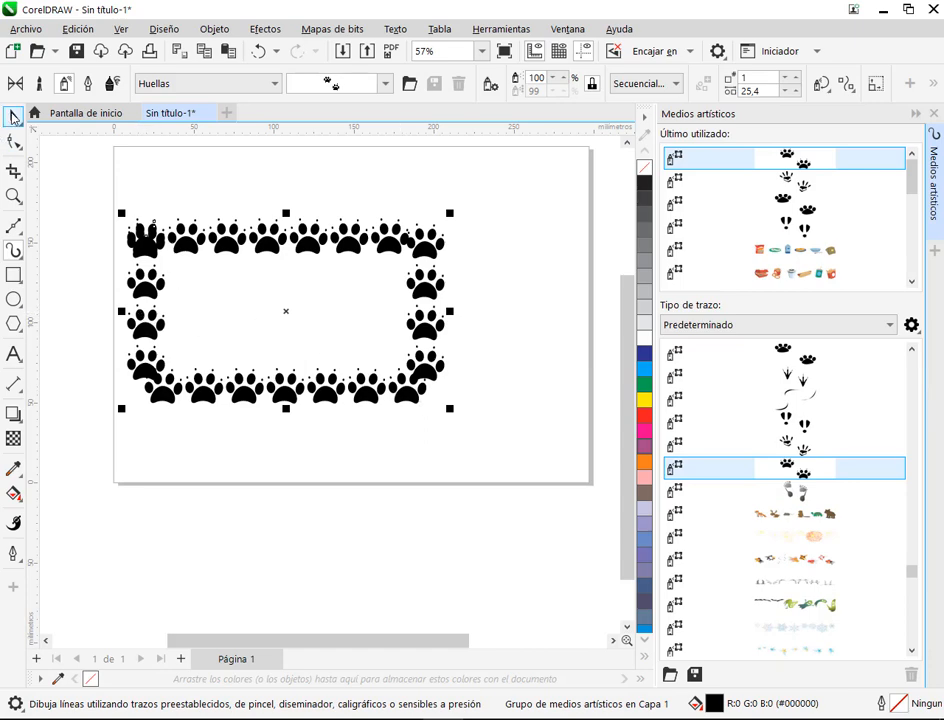
Step: Reselect the paw print border and try the forest animals spray from the Varios category on it
{"action": "left_click", "coordinate": [13, 117]}
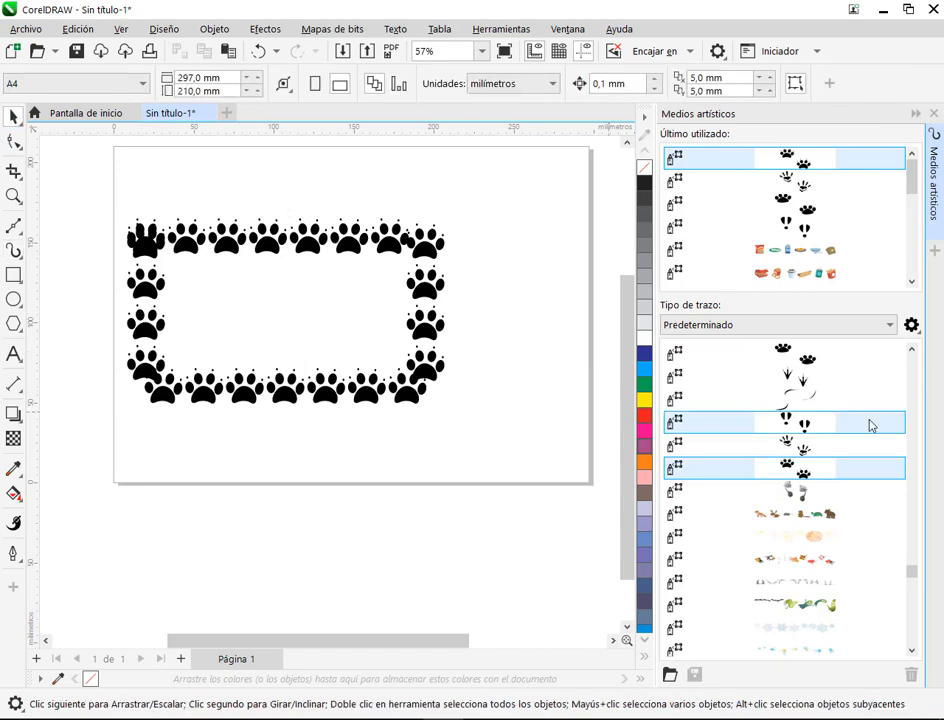
{"action": "left_click", "coordinate": [412, 364]}
{"action": "left_click", "coordinate": [801, 511]}
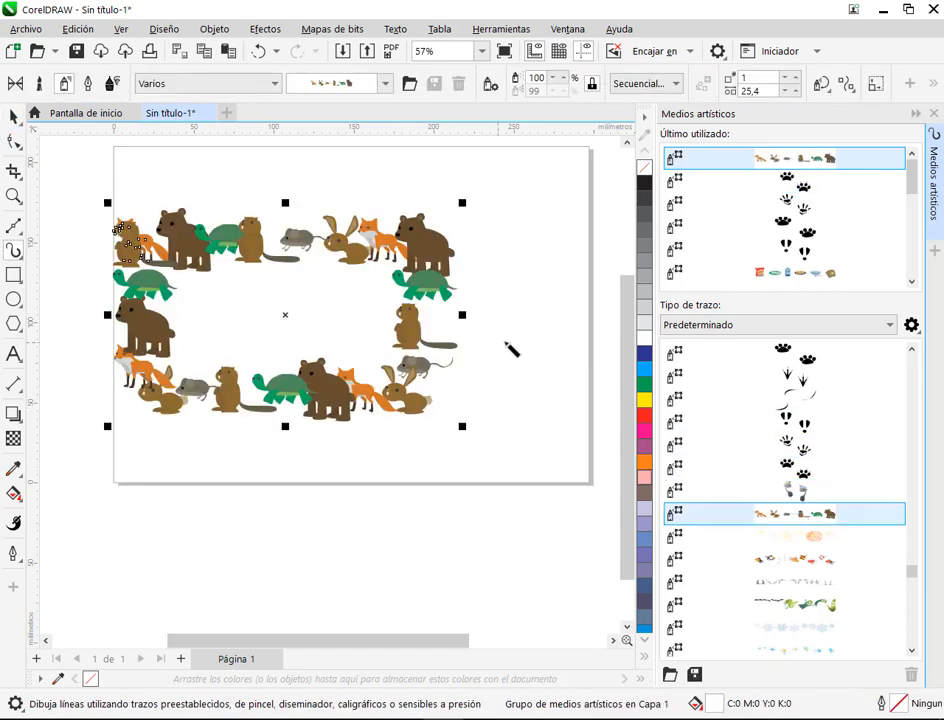
Step: Try the grey stone plank and brown tile patterns from the Azulejo category on the rectangular border
{"action": "scroll", "coordinate": [811, 488], "scroll_direction": "down", "scroll_amount": 5}
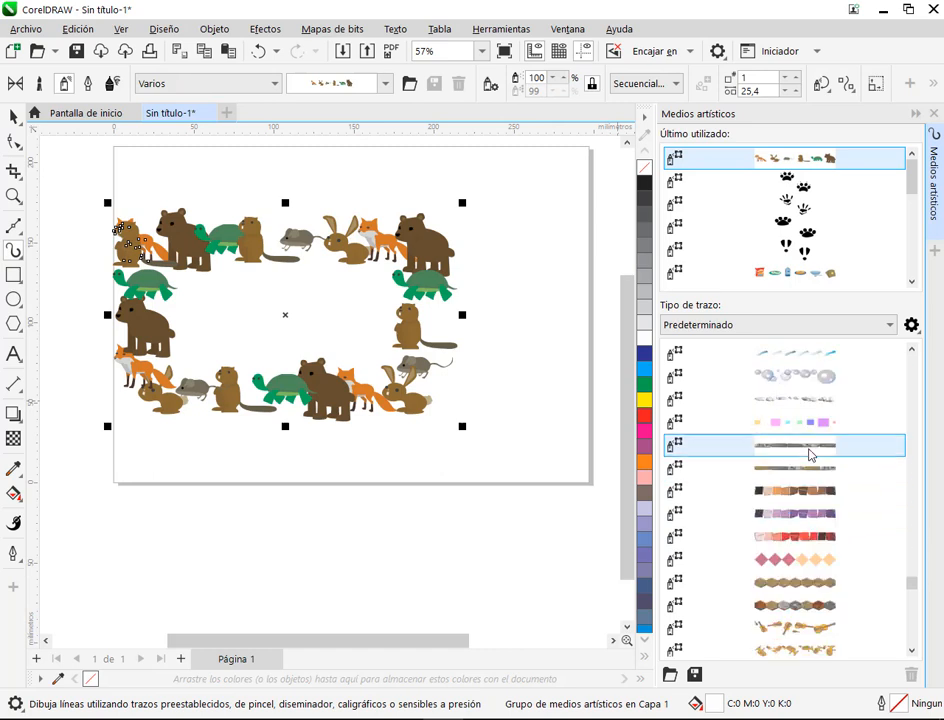
{"action": "left_click", "coordinate": [807, 446]}
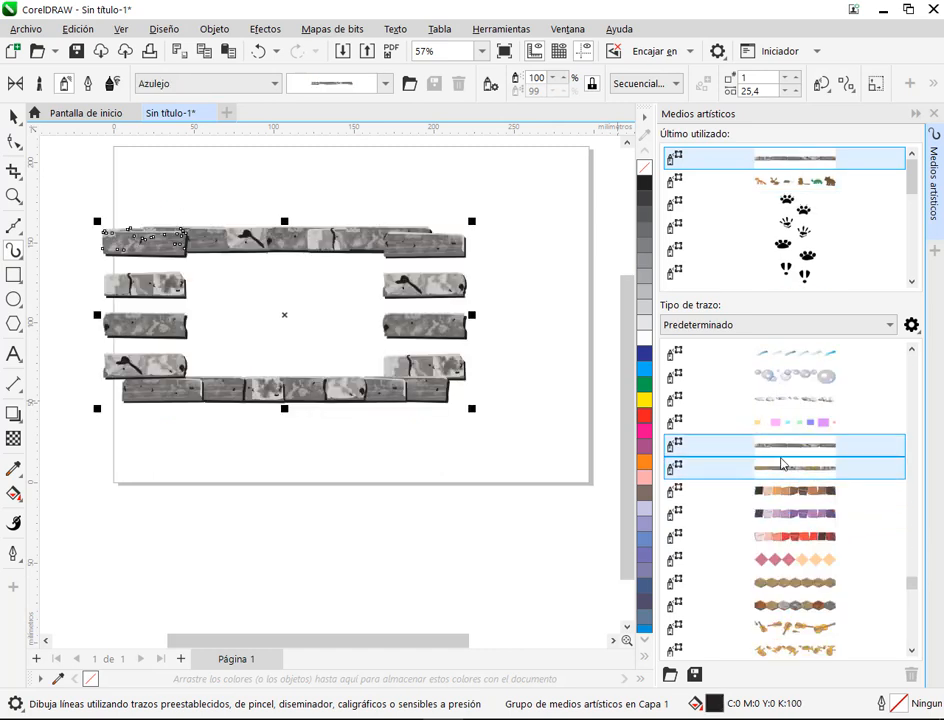
{"action": "left_click", "coordinate": [779, 462]}
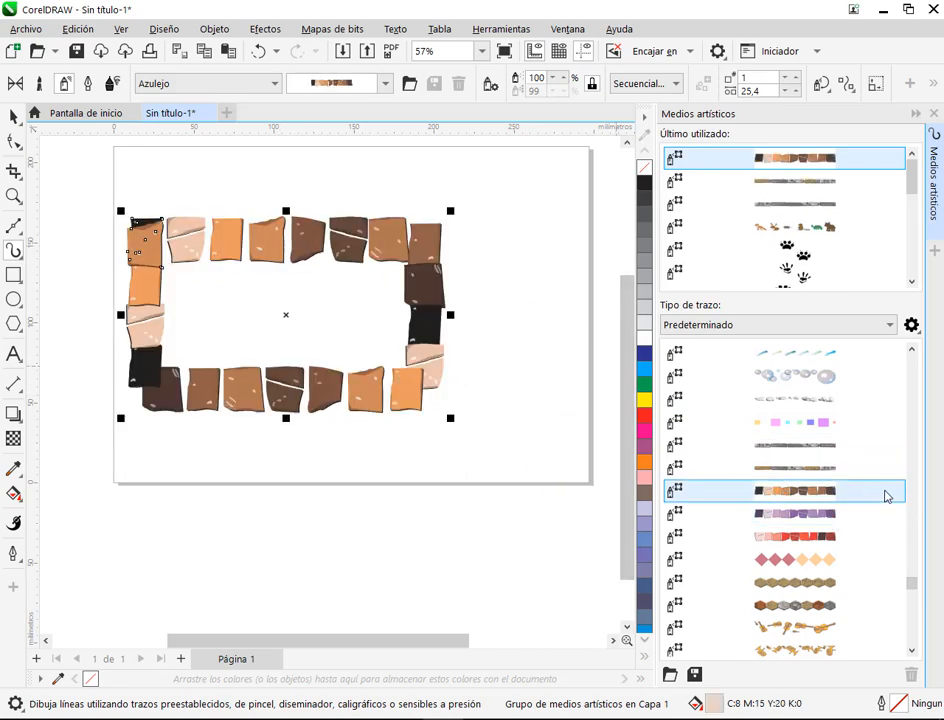
Step: Apply the pink and peach diamond spray and the cinema spray from Objetos to the border, and browse the remaining patterns
{"action": "scroll", "coordinate": [845, 495], "scroll_direction": "down", "scroll_amount": 4}
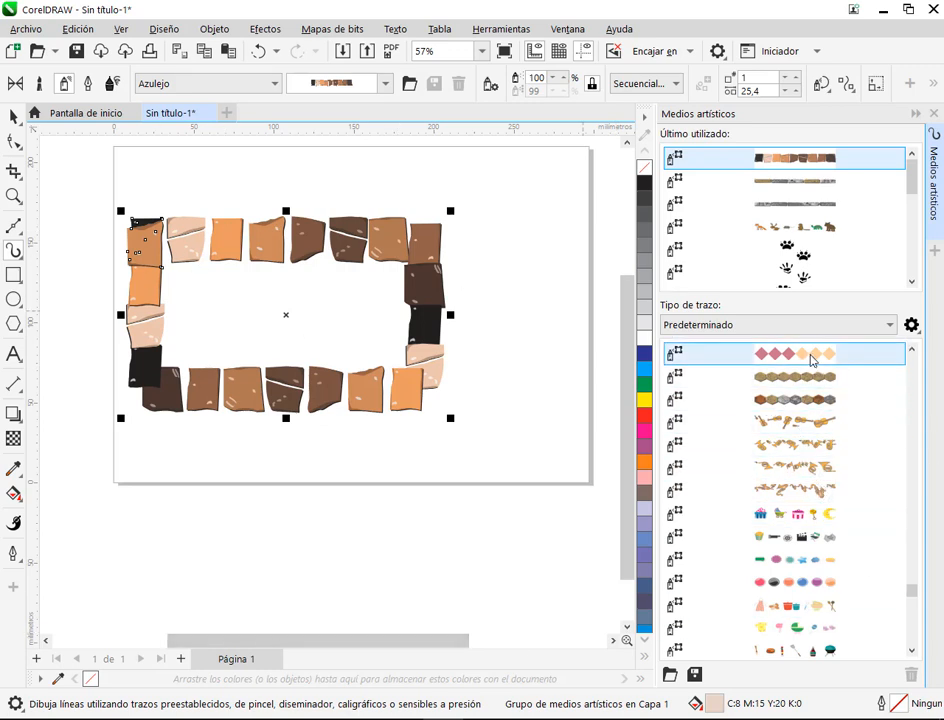
{"action": "left_click", "coordinate": [797, 349]}
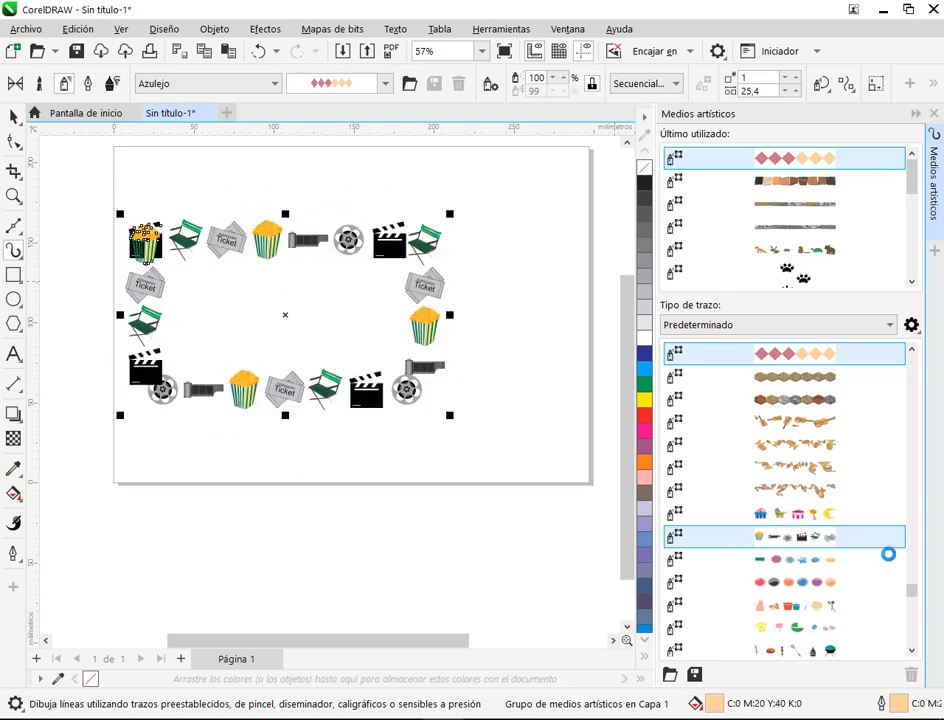
{"action": "scroll", "coordinate": [775, 489], "scroll_direction": "down", "scroll_amount": 3}
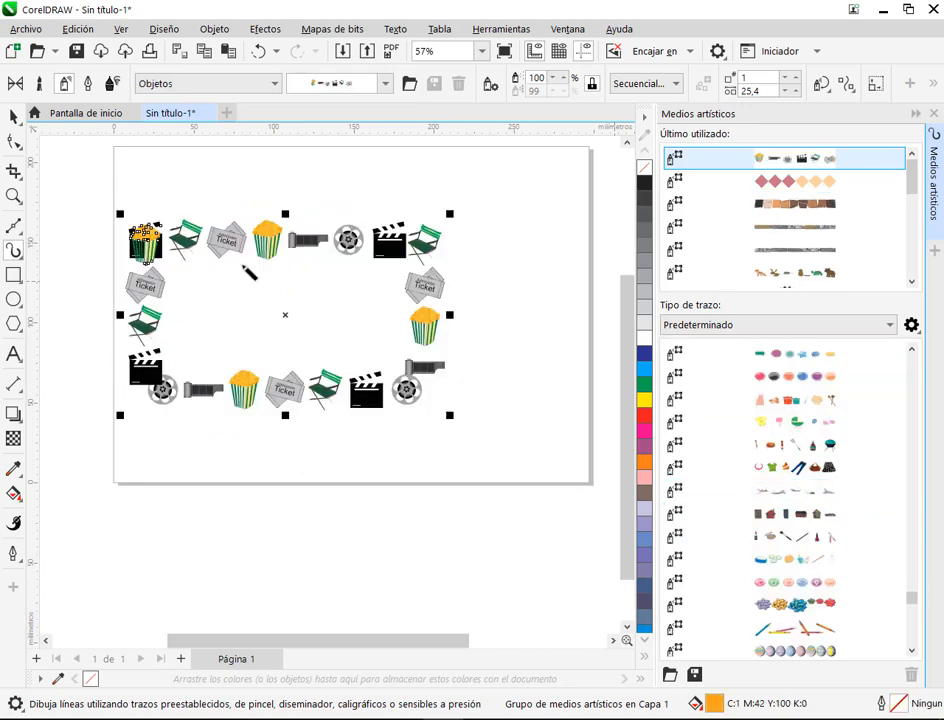
{"action": "scroll", "coordinate": [795, 470], "scroll_direction": "down", "scroll_amount": 5}
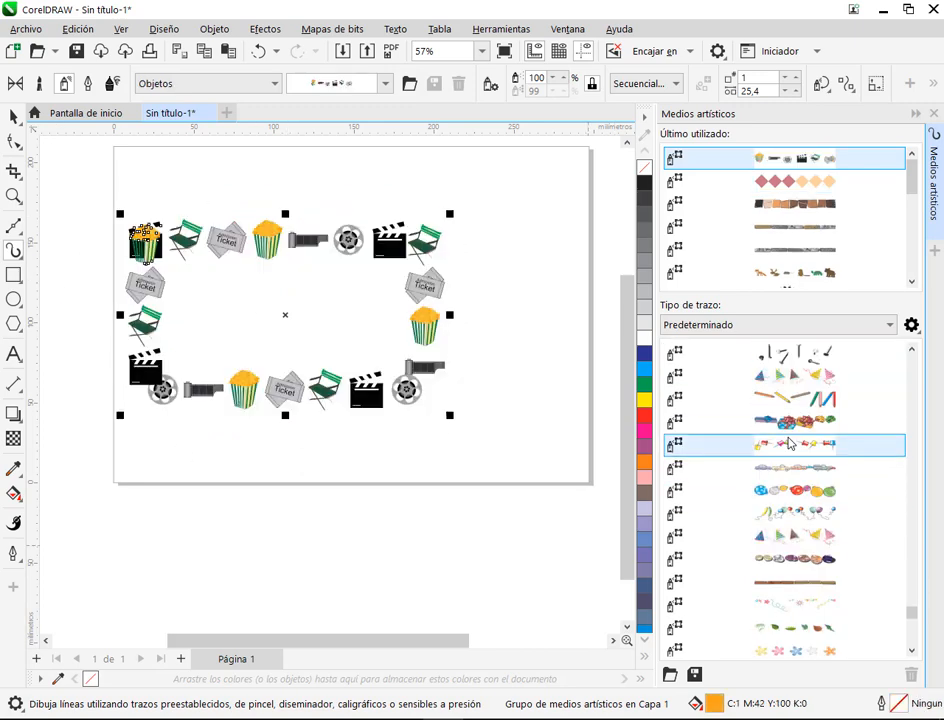
{"action": "scroll", "coordinate": [798, 401], "scroll_direction": "down", "scroll_amount": 6}
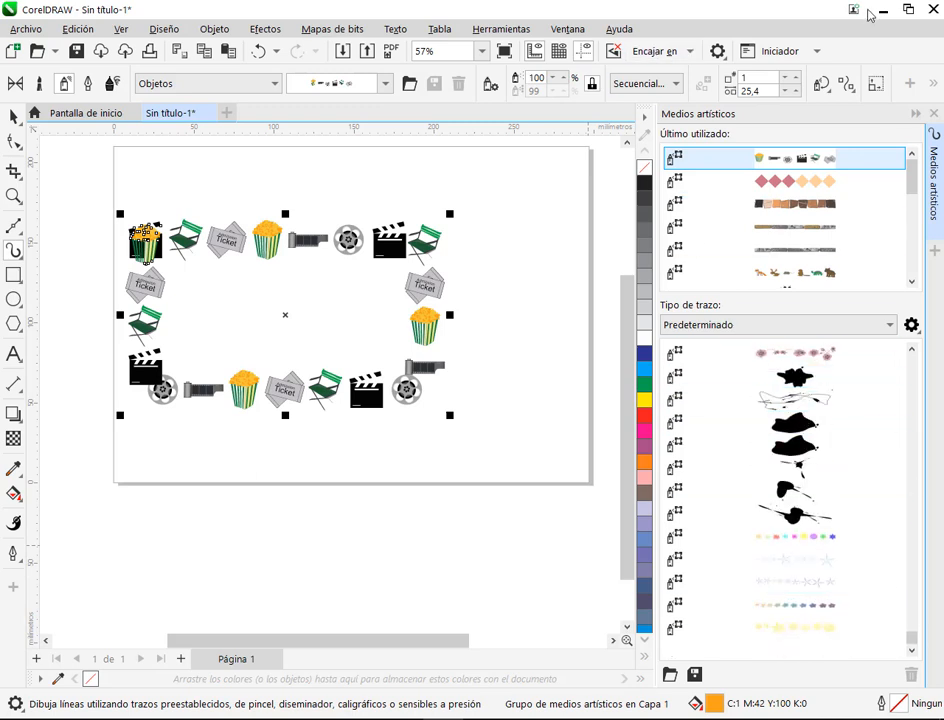
Step: Close the Medios artísticos docker and look up its entry among the effects dockers without reopening it
{"action": "left_click", "coordinate": [933, 114]}
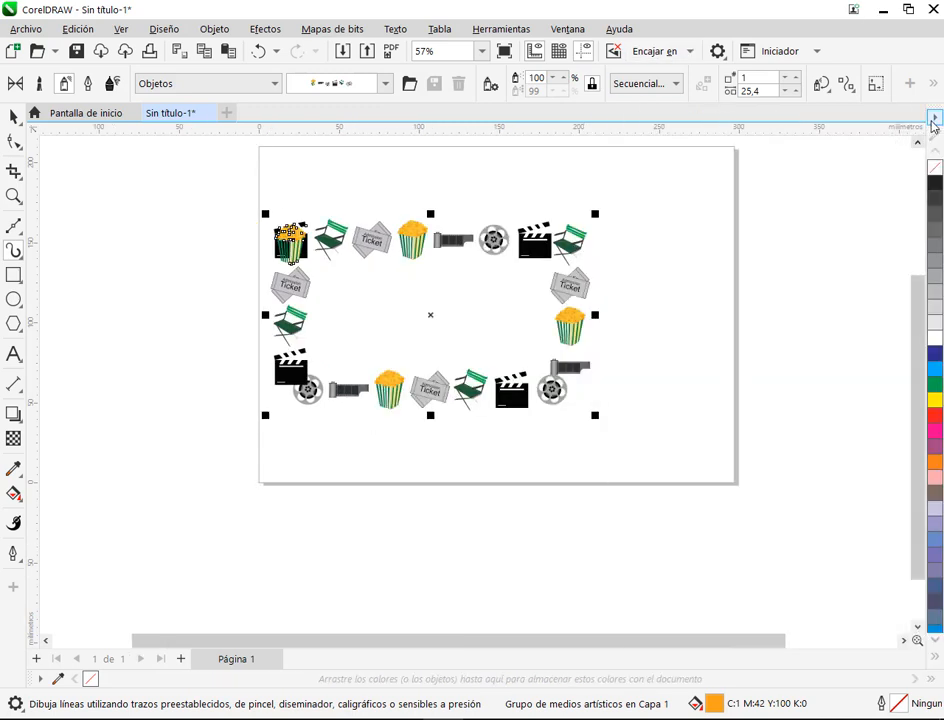
{"action": "left_click", "coordinate": [567, 29]}
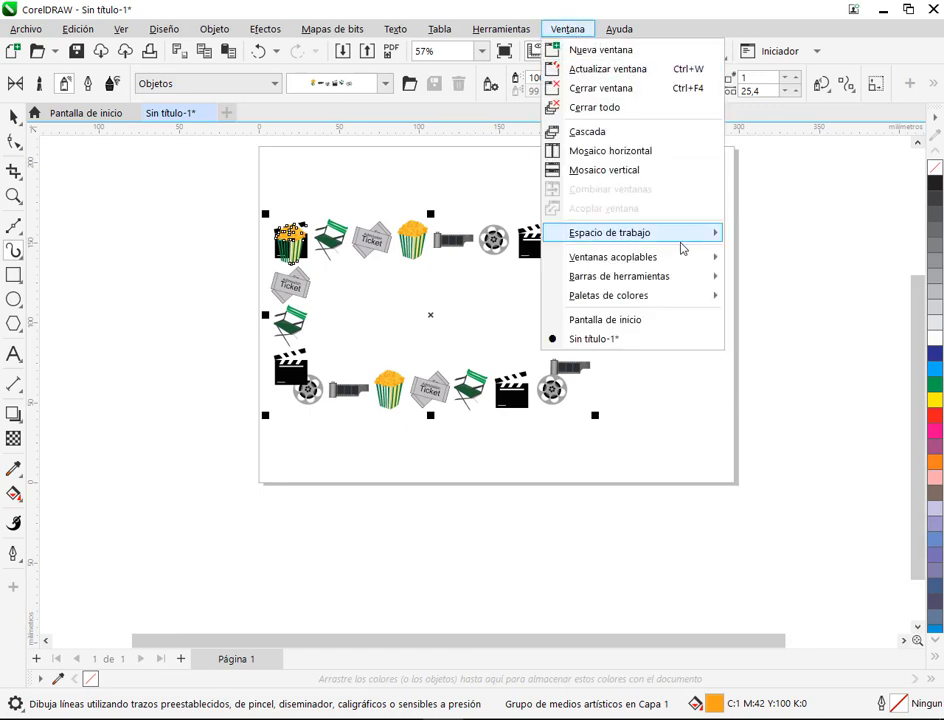
{"action": "mouse_move", "coordinate": [683, 266]}
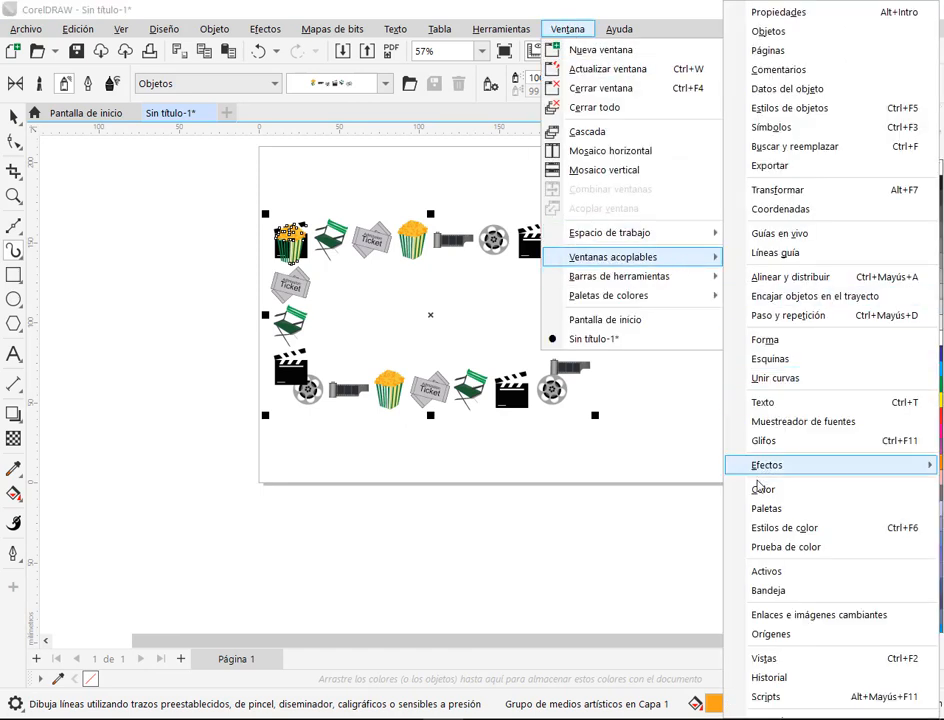
{"action": "mouse_move", "coordinate": [773, 479]}
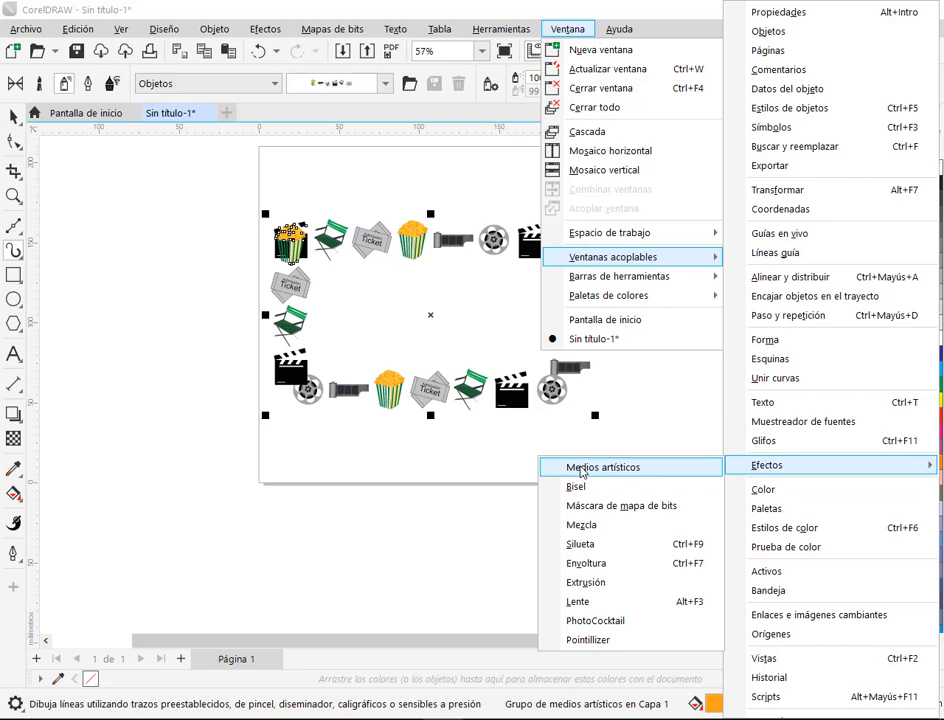
{"action": "left_click", "coordinate": [187, 170]}
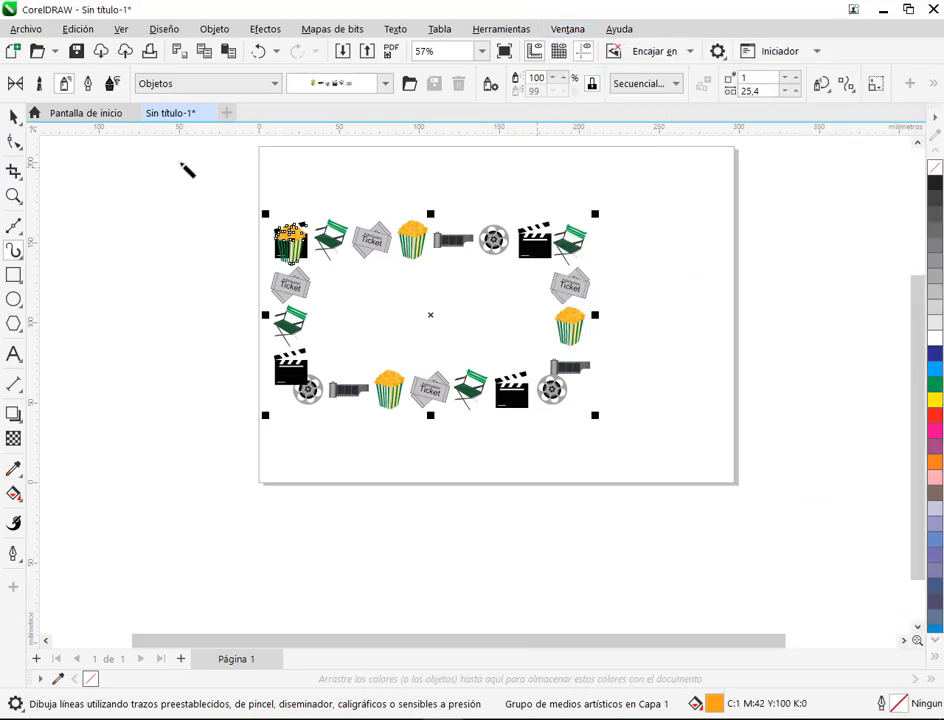
Step: Delete the cinema-themed border from the page
{"action": "left_click", "coordinate": [15, 122]}
{"action": "left_click", "coordinate": [466, 257]}
{"action": "left_click", "coordinate": [460, 246]}
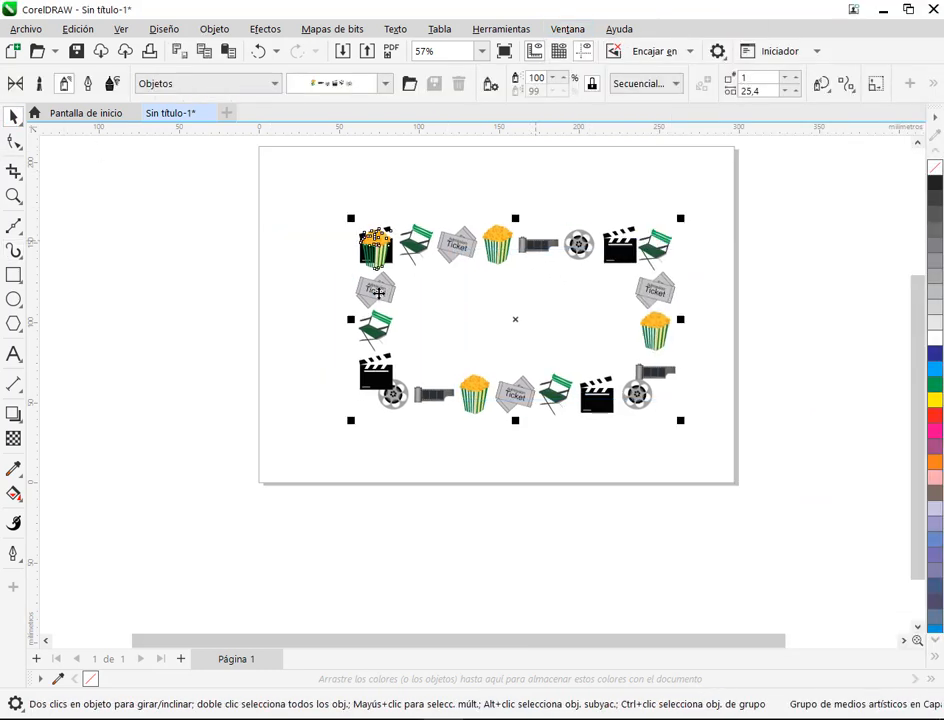
{"action": "key", "text": "Delete"}
Step: Draw a rectangle about 158 mm wide and 90 mm high in the middle of the page
{"action": "left_click", "coordinate": [14, 275]}
{"action": "mouse_move", "coordinate": [358, 242]}
{"action": "left_mouse_down"}
{"action": "mouse_move", "coordinate": [551, 318]}
{"action": "mouse_move", "coordinate": [612, 387]}
{"action": "left_mouse_up"}
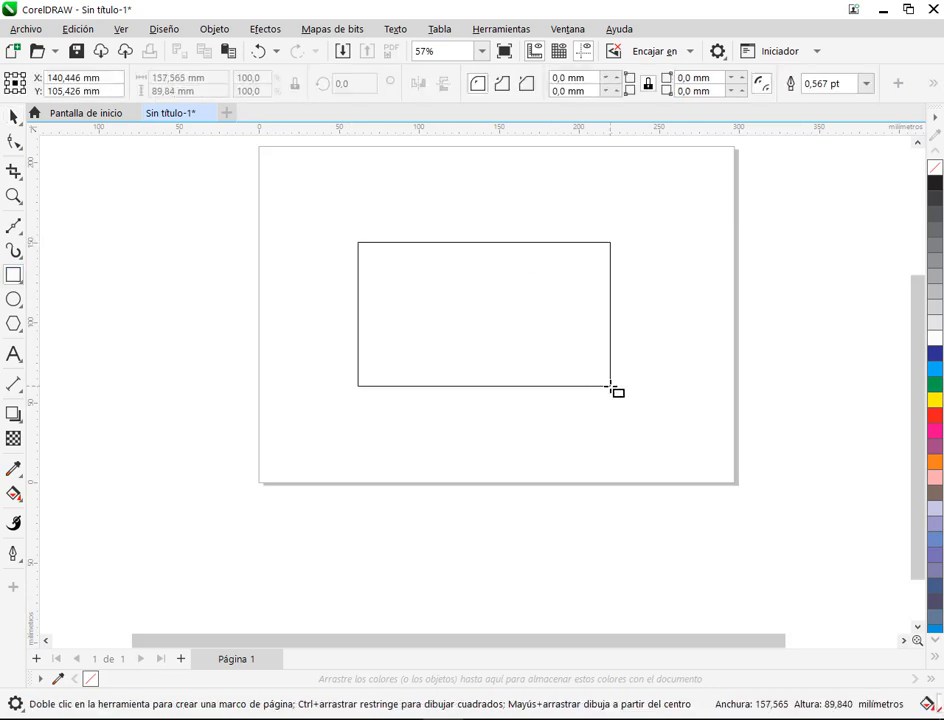
{"action": "left_click_drag", "start_coordinate": [421, 314], "coordinate": [360, 416]}
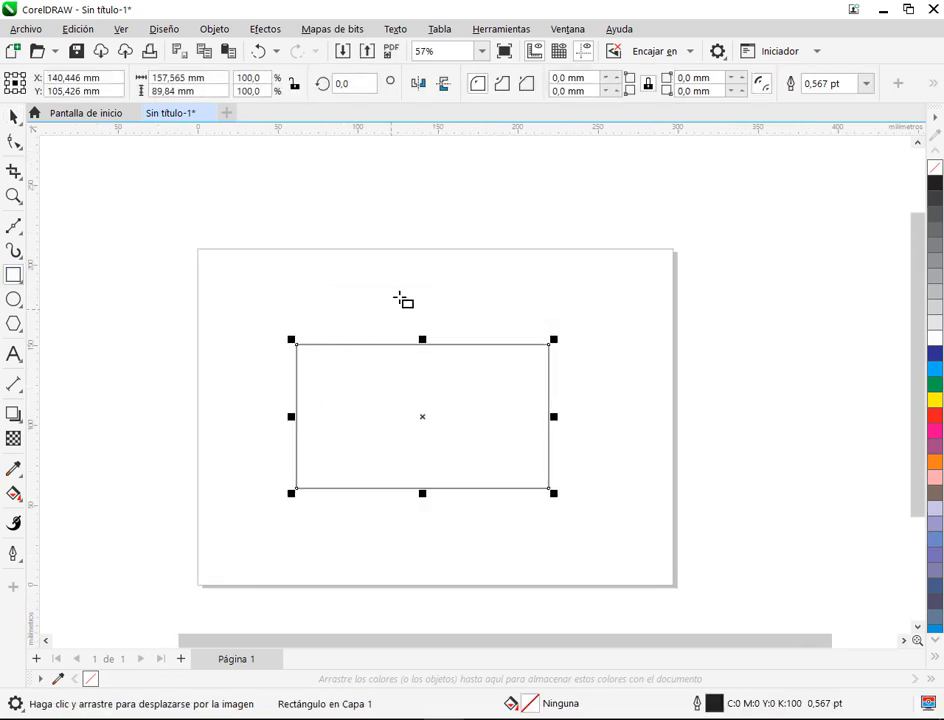
Step: Apply the gift boxes, baby stroller, rattle and moon spray from the Objetos category to the rectangle
{"action": "left_click", "coordinate": [14, 252]}
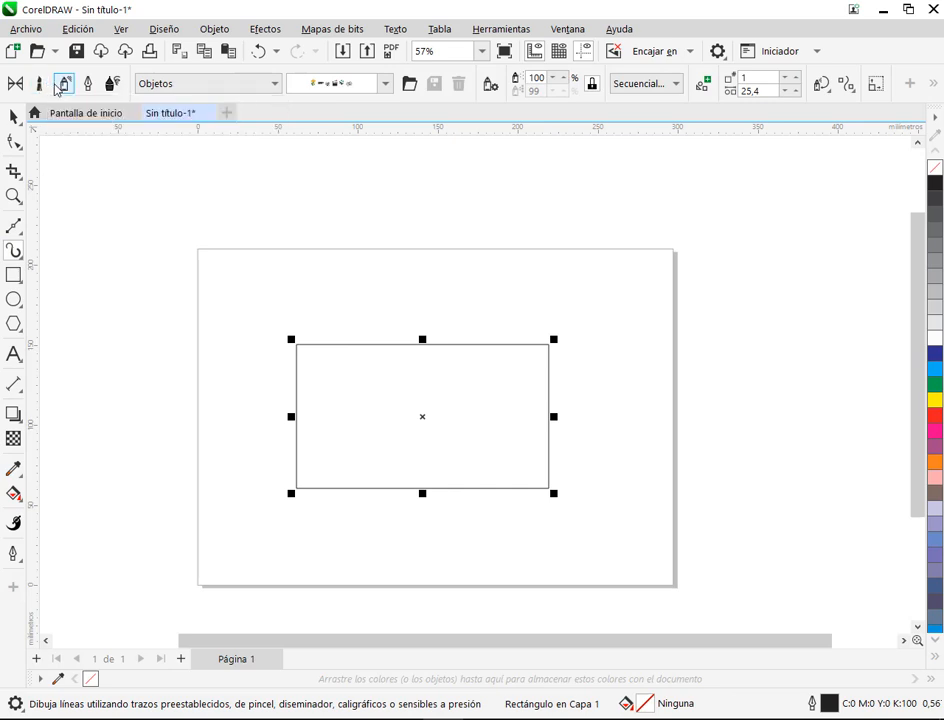
{"action": "left_click", "coordinate": [385, 83]}
{"action": "left_click", "coordinate": [358, 161]}
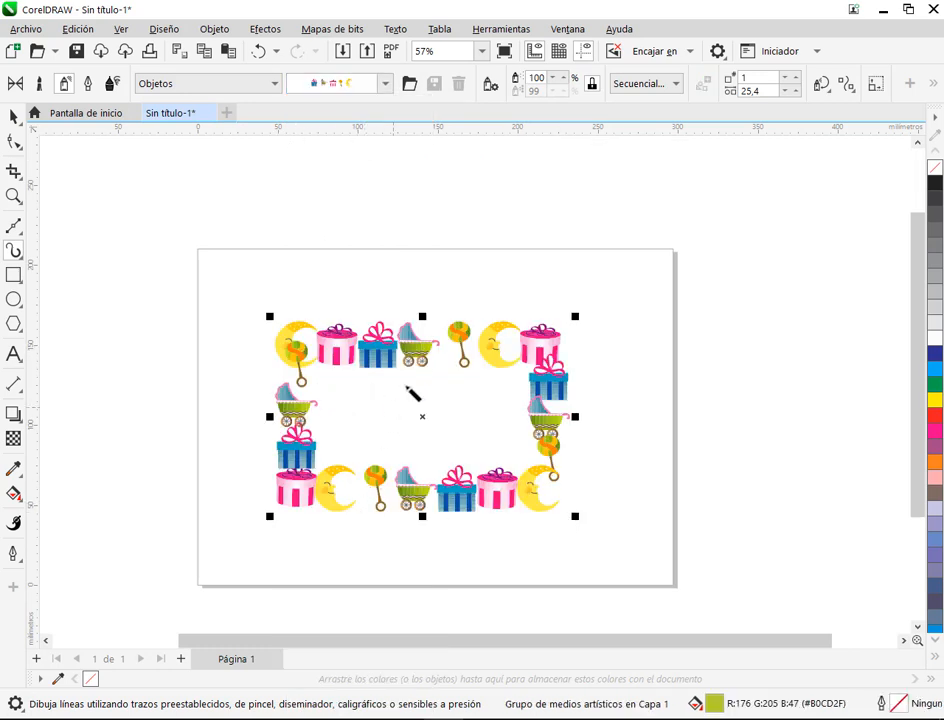
{"action": "left_click_drag", "start_coordinate": [399, 380], "coordinate": [480, 328]}
{"action": "left_click", "coordinate": [496, 211]}
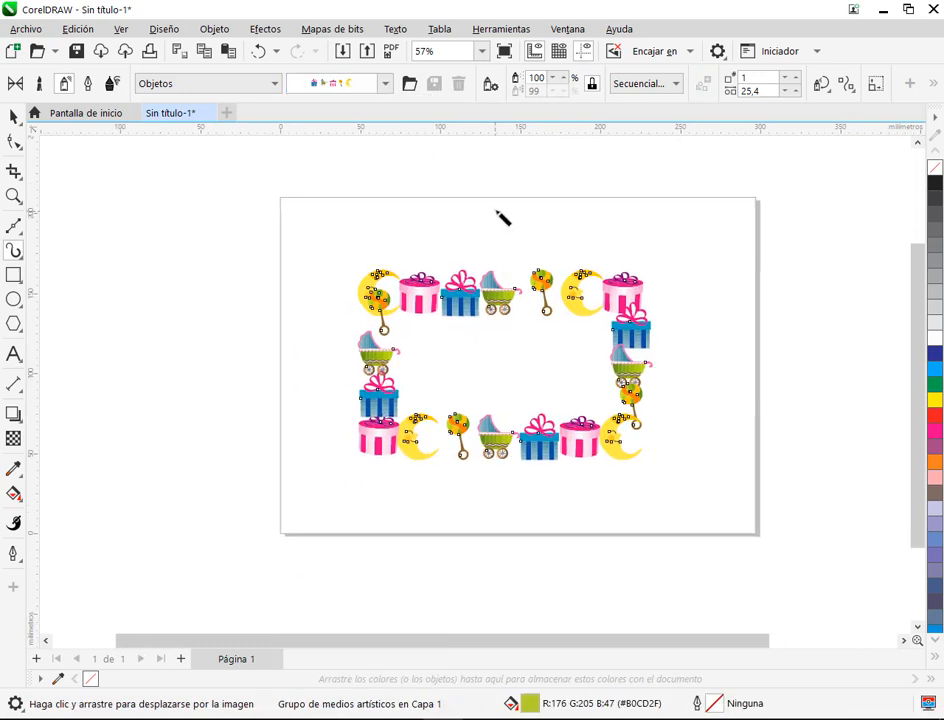
Step: Draw a second rectangle beside the gift border, crossing the left edge of the page
{"action": "left_click", "coordinate": [14, 276]}
{"action": "left_click_drag", "start_coordinate": [58, 258], "coordinate": [296, 429]}
{"action": "key", "text": "Escape"}
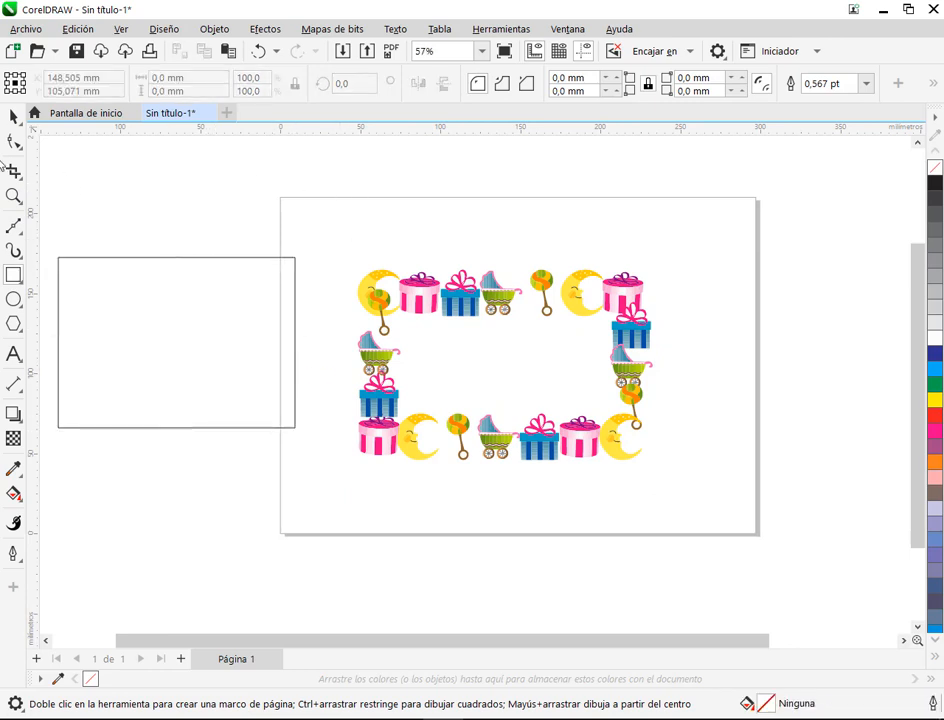
Step: Select the second rectangle and try the gifts, stroller and moon spray from Objetos on it
{"action": "left_click", "coordinate": [14, 250]}
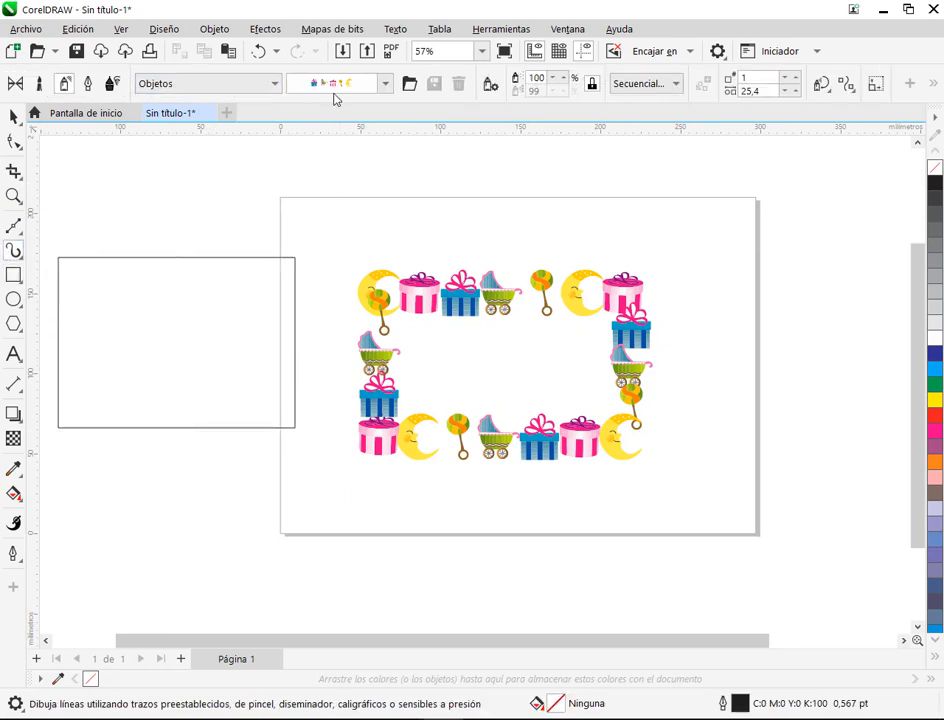
{"action": "left_click", "coordinate": [385, 85]}
{"action": "left_click", "coordinate": [381, 204]}
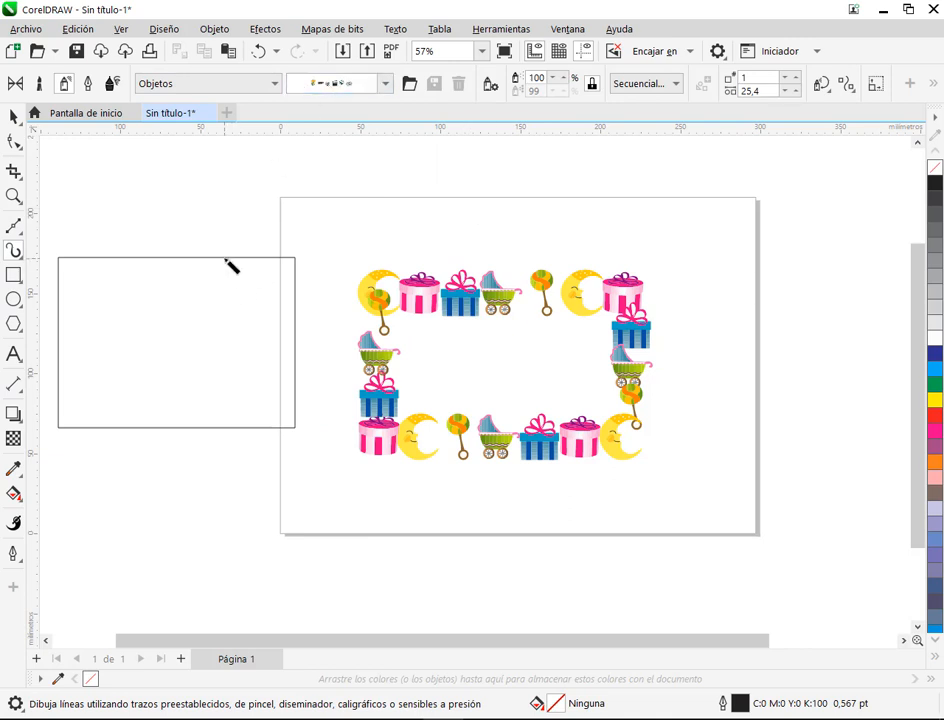
{"action": "left_click_drag", "start_coordinate": [225, 259], "coordinate": [303, 297]}
{"action": "left_click", "coordinate": [282, 296]}
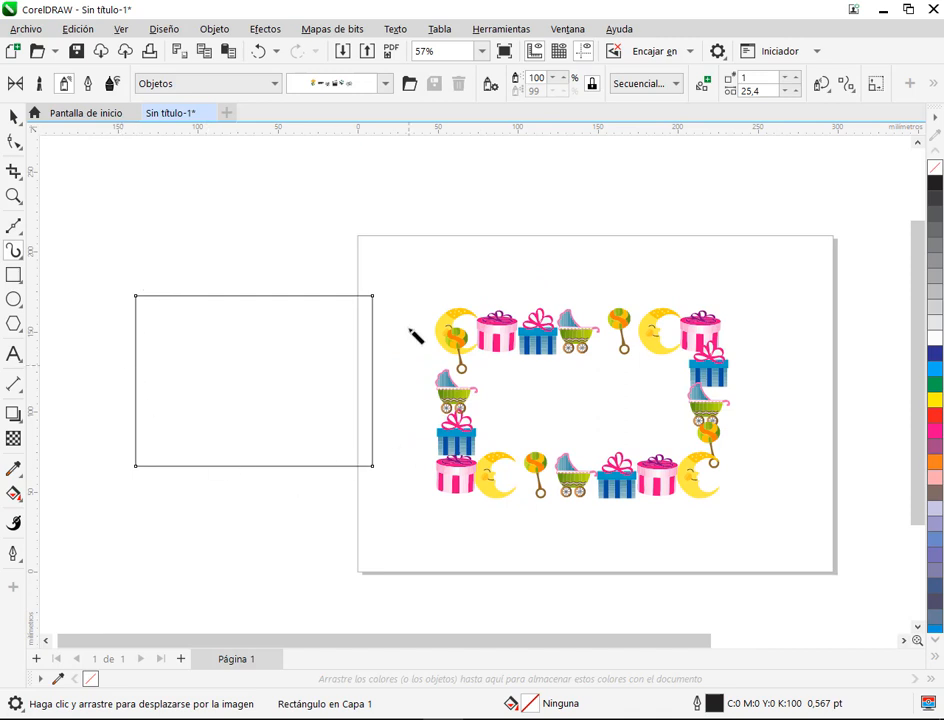
{"action": "left_click", "coordinate": [385, 84]}
{"action": "left_click", "coordinate": [366, 190]}
{"action": "left_click", "coordinate": [385, 84]}
{"action": "left_click", "coordinate": [312, 152]}
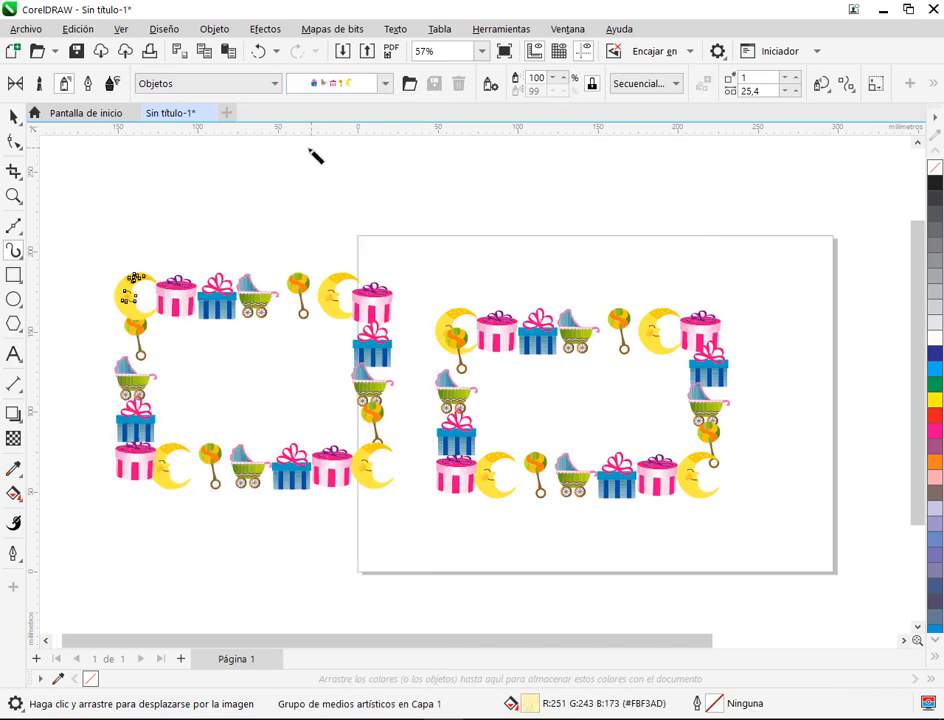
Step: Try the cinema and kitchen utensil sprays on the second border, settle on the cinema spray and deselect it
{"action": "left_click", "coordinate": [385, 84]}
{"action": "left_click", "coordinate": [348, 204]}
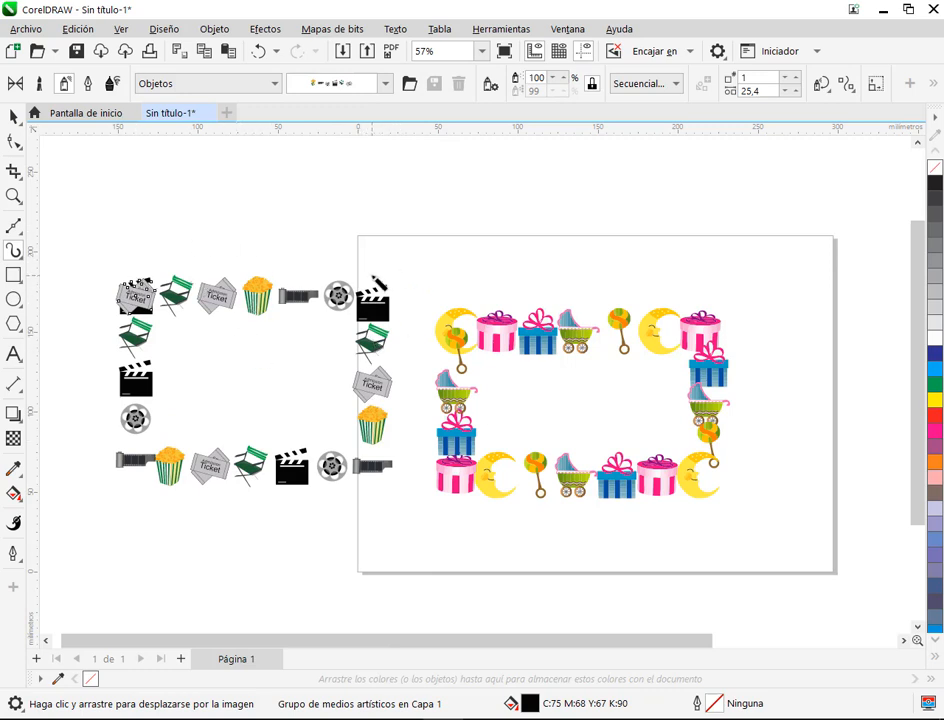
{"action": "left_click", "coordinate": [385, 83]}
{"action": "left_click", "coordinate": [350, 337]}
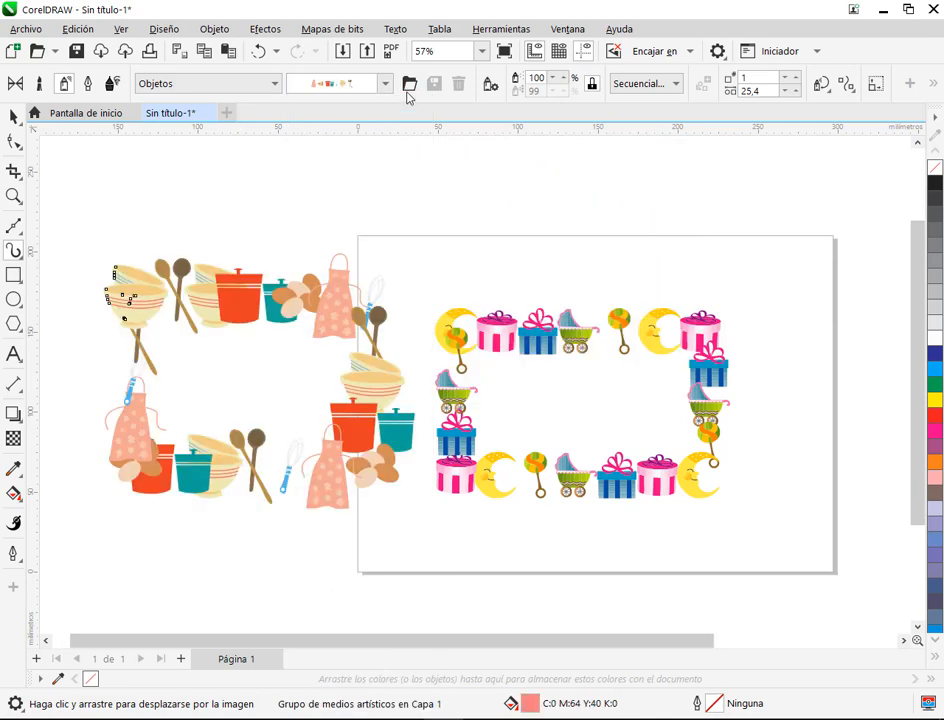
{"action": "left_click", "coordinate": [385, 84]}
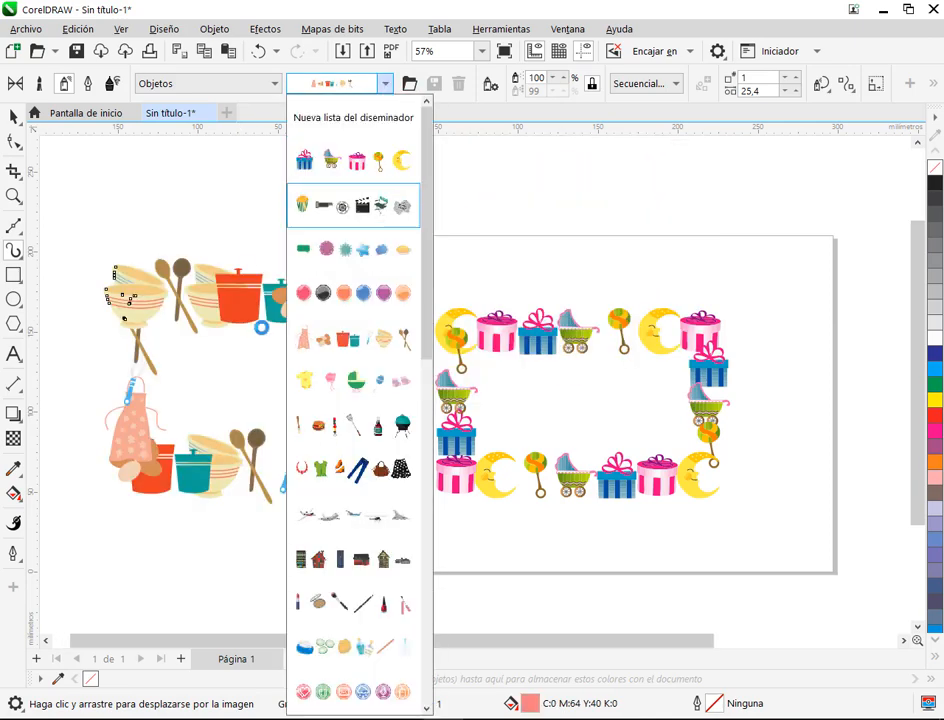
{"action": "left_click", "coordinate": [352, 205]}
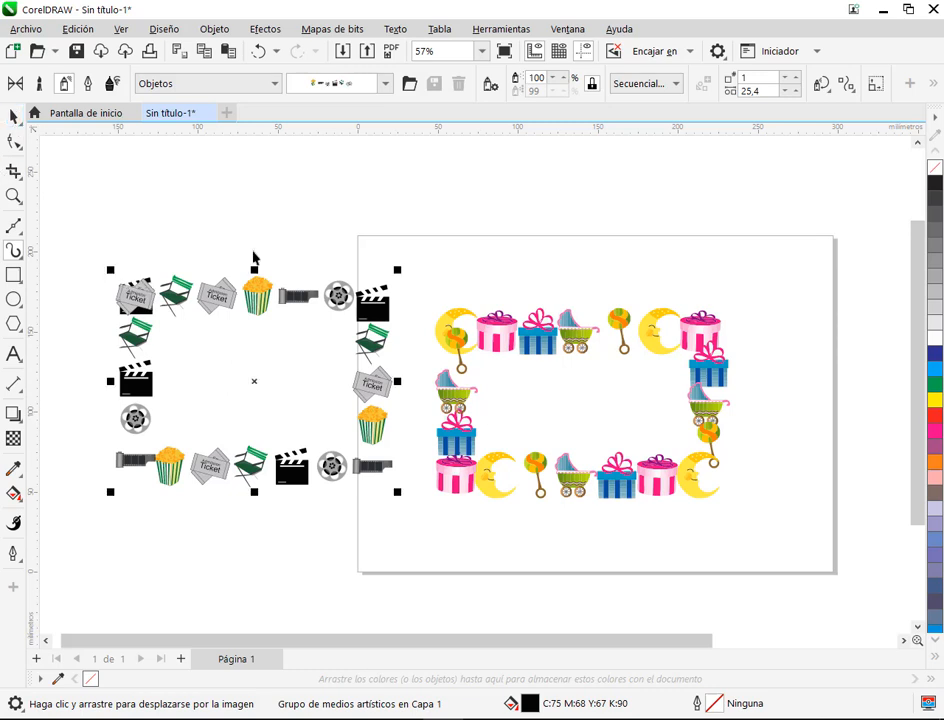
{"action": "key", "text": "space"}
{"action": "left_click", "coordinate": [374, 221]}
Step: Move the cinema border to the right until it meets the gift border
{"action": "scroll", "coordinate": [339, 299], "scroll_direction": "down", "scroll_amount": 1}
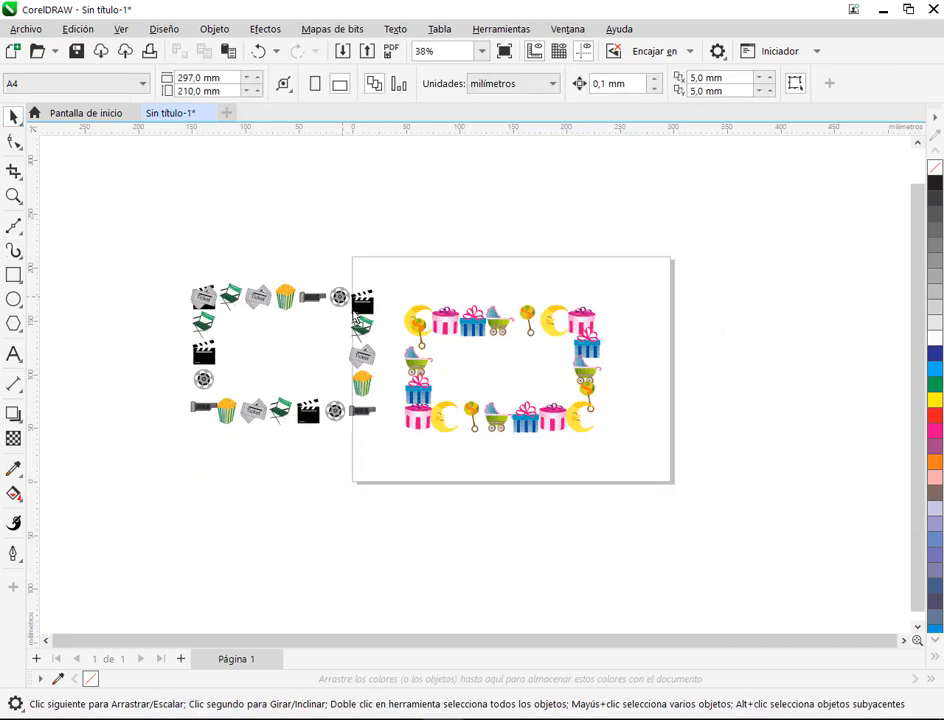
{"action": "left_click_drag", "start_coordinate": [356, 318], "coordinate": [387, 318]}
{"action": "left_click", "coordinate": [660, 192]}
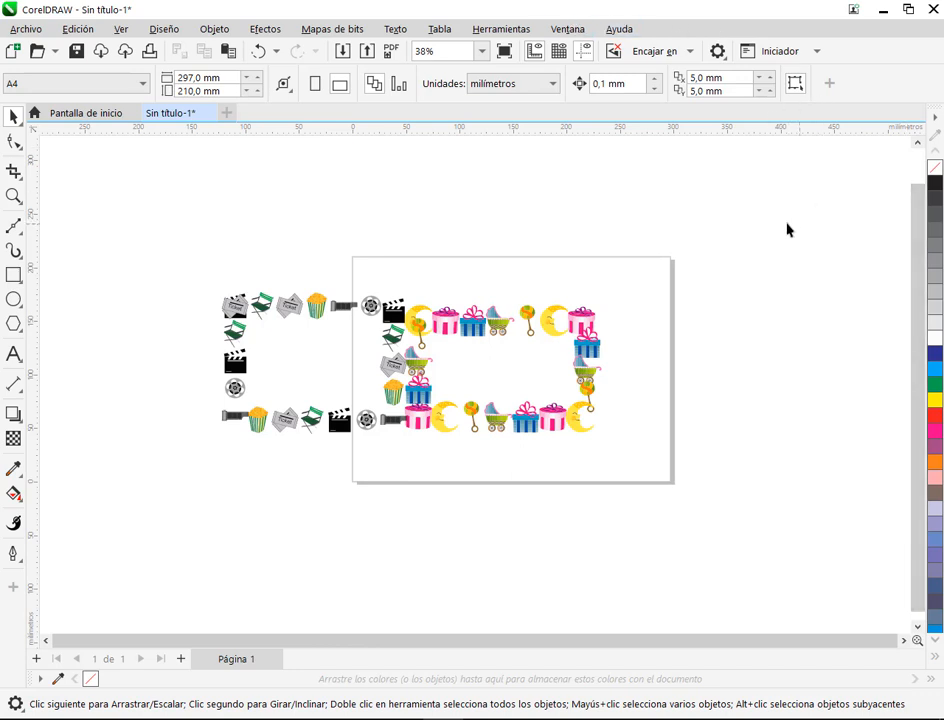
{"action": "mouse_move", "coordinate": [725, 110]}
{"action": "left_mouse_down"}
{"action": "mouse_move", "coordinate": [900, 457]}
{"action": "mouse_move", "coordinate": [942, 594]}
{"action": "left_mouse_up"}
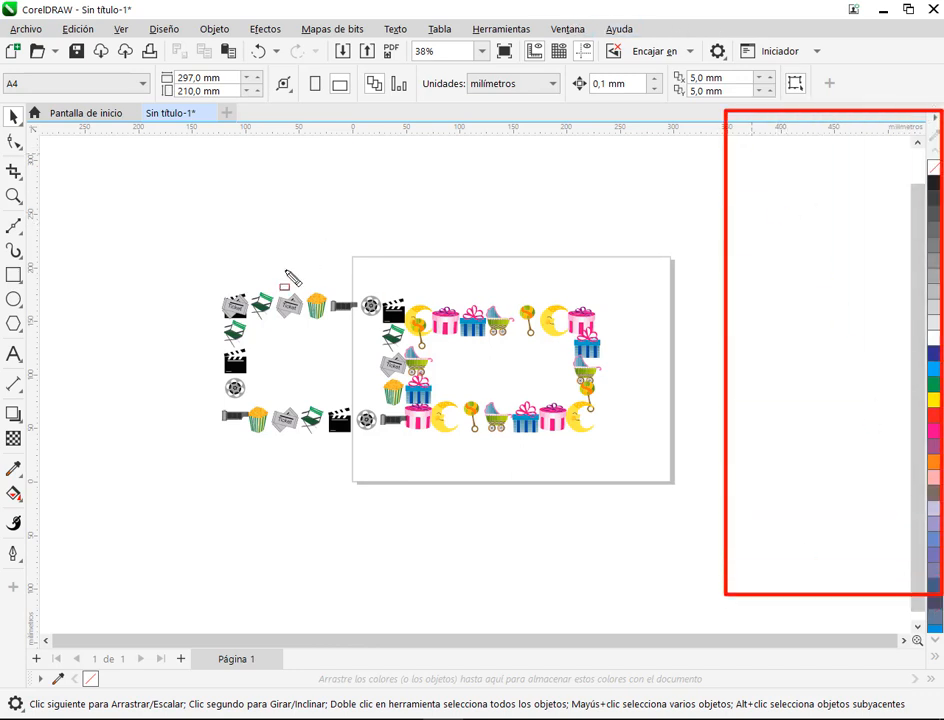
{"action": "key", "text": "Escape"}
Step: Delete both decorated borders together to empty the page
{"action": "left_click_drag", "start_coordinate": [705, 487], "coordinate": [705, 487]}
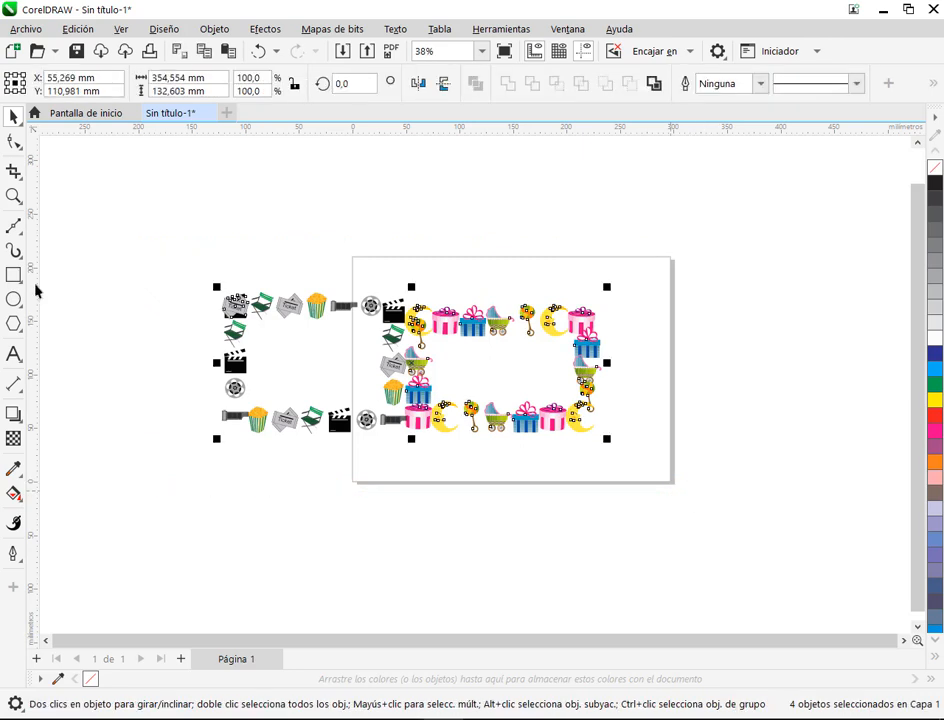
{"action": "key", "text": "Delete"}
Step: Draw three wavy, roughly vertical artistic strokes in calligraphic mode with a 0.762 mm width and 0° angle
{"action": "left_click", "coordinate": [14, 250]}
{"action": "scroll", "coordinate": [679, 287], "scroll_direction": "up", "scroll_amount": 1}
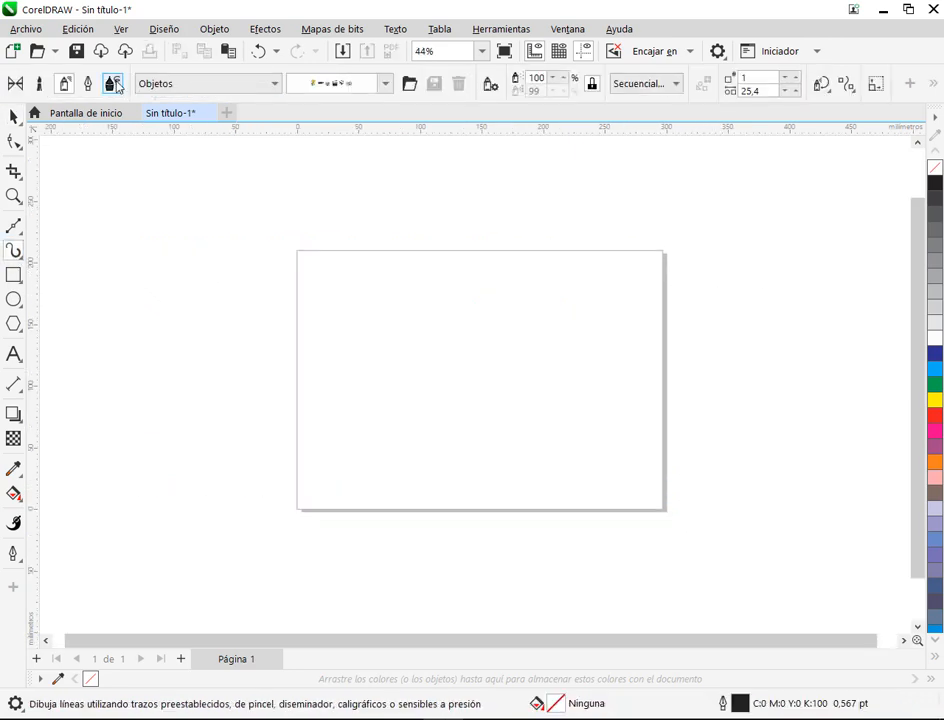
{"action": "left_click", "coordinate": [88, 83]}
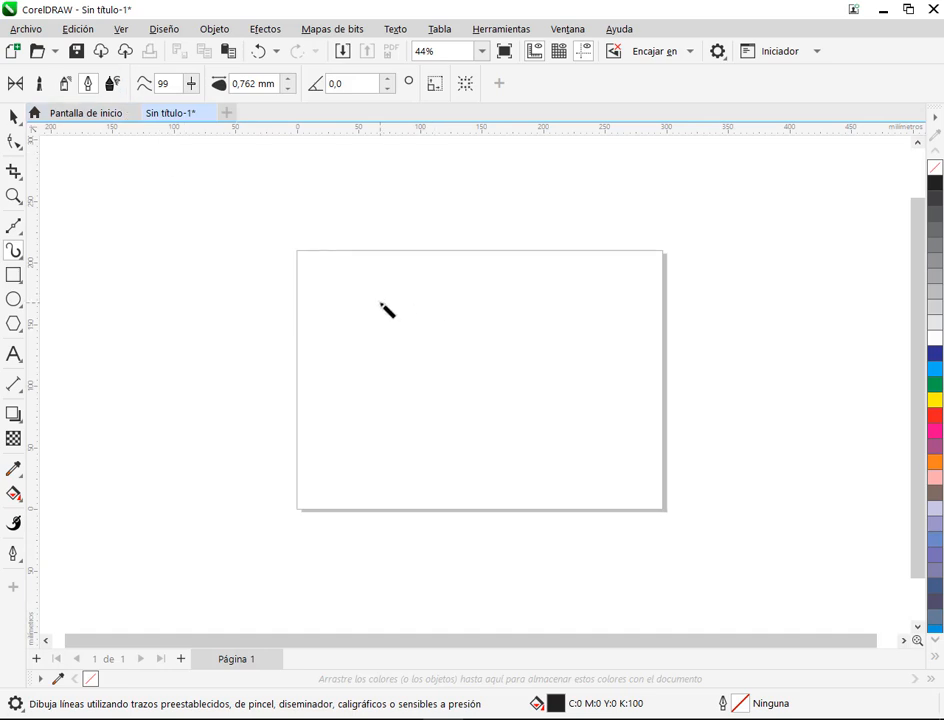
{"action": "mouse_move", "coordinate": [417, 297]}
{"action": "left_mouse_down"}
{"action": "mouse_move", "coordinate": [418, 363]}
{"action": "mouse_move", "coordinate": [394, 401]}
{"action": "left_mouse_up"}
{"action": "scroll", "coordinate": [445, 384], "scroll_direction": "up", "scroll_amount": 4}
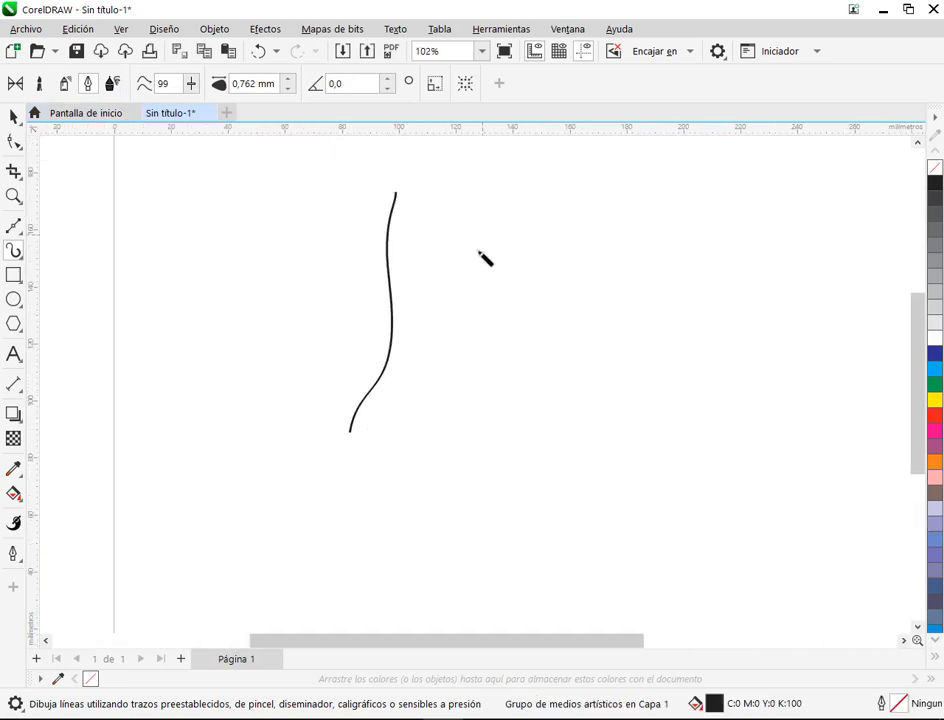
{"action": "left_click_drag", "start_coordinate": [482, 234], "coordinate": [521, 393]}
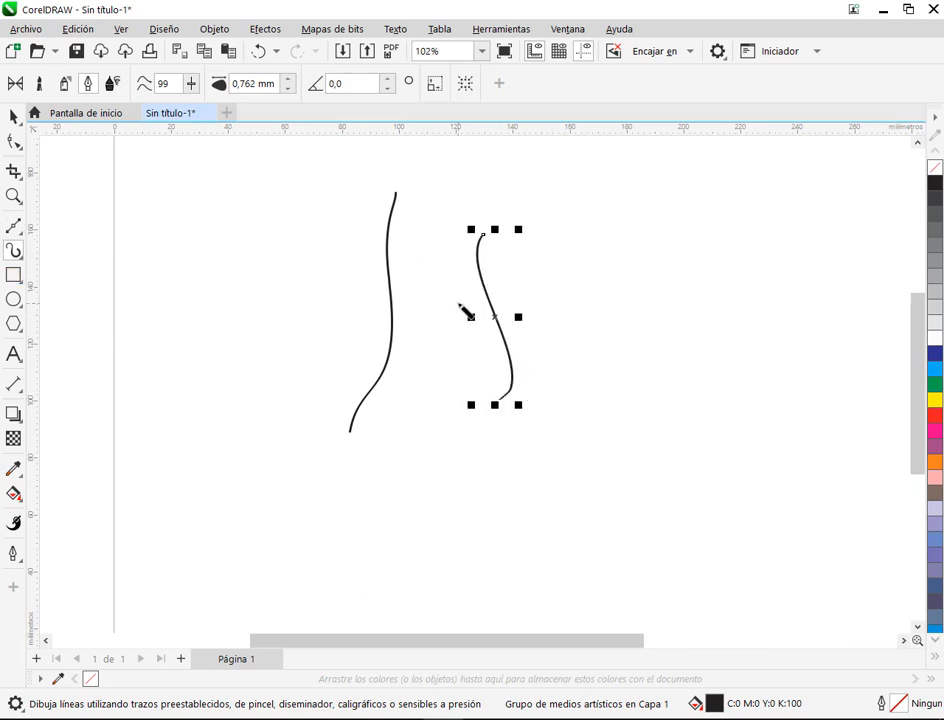
{"action": "left_click_drag", "start_coordinate": [567, 259], "coordinate": [565, 472]}
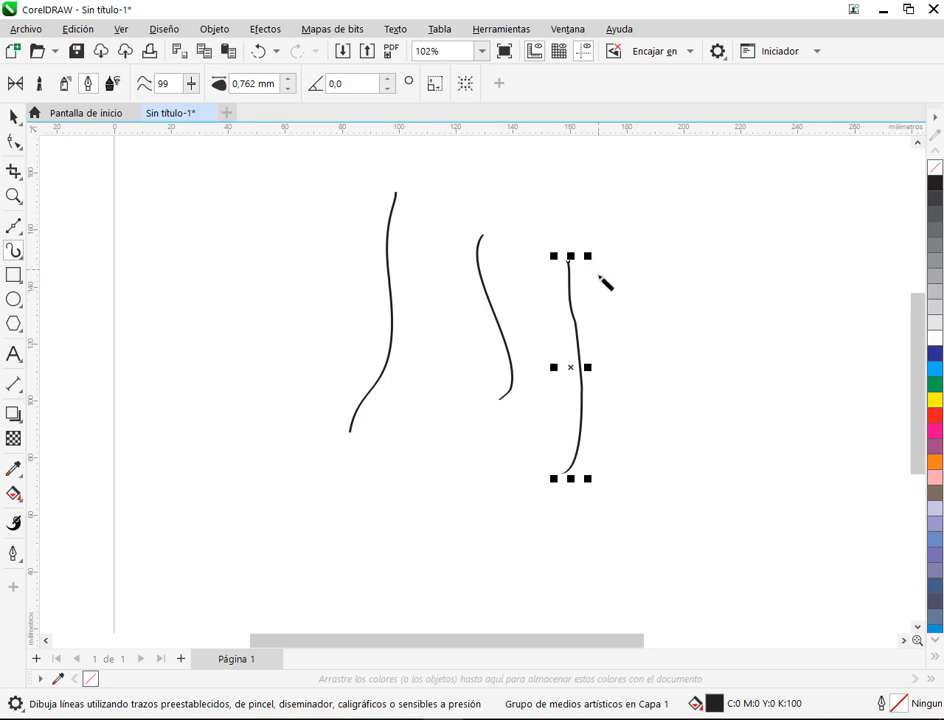
Step: Set the calligraphic angle of the third stroke to 115° after examining its end up close
{"action": "scroll", "coordinate": [600, 278], "scroll_direction": "up", "scroll_amount": 6}
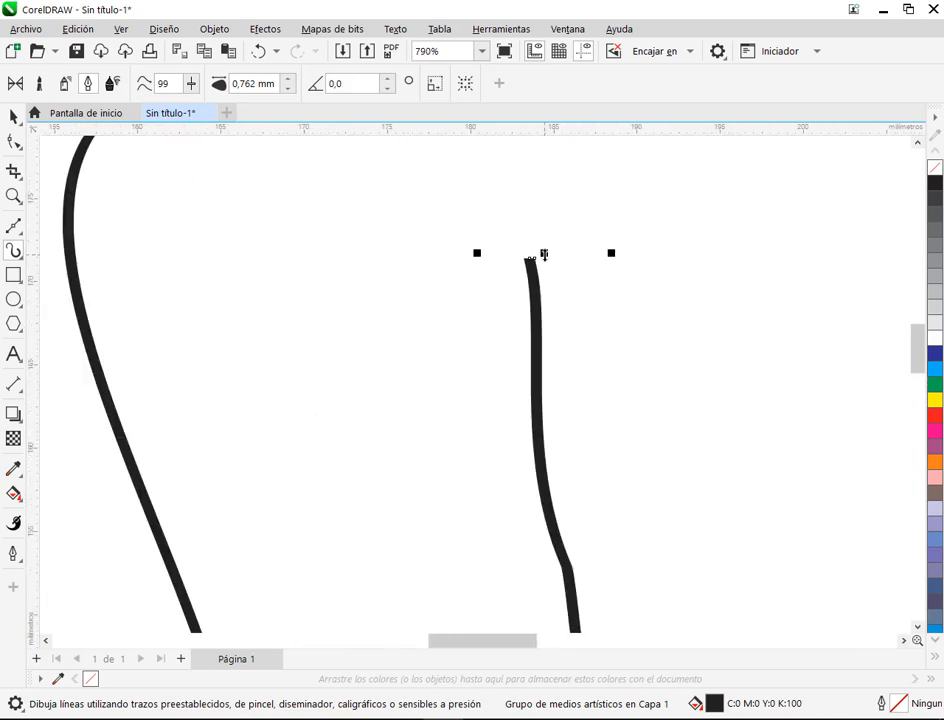
{"action": "scroll", "coordinate": [543, 255], "scroll_direction": "down", "scroll_amount": 4}
{"action": "scroll", "coordinate": [543, 253], "scroll_direction": "down", "scroll_amount": 3}
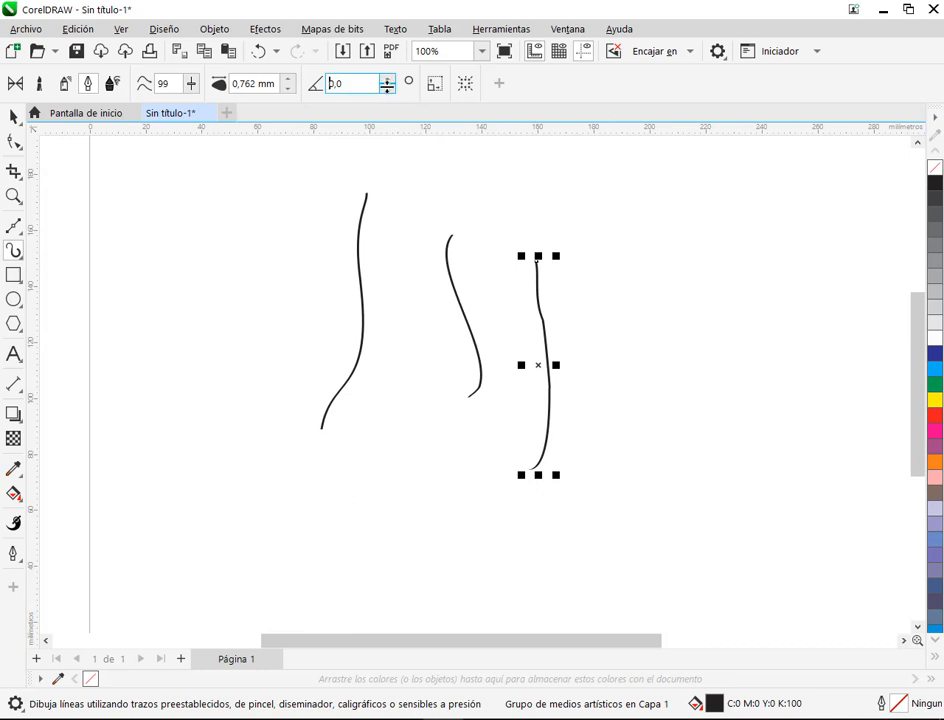
{"action": "left_click_drag", "start_coordinate": [388, 86], "coordinate": [392, 80]}
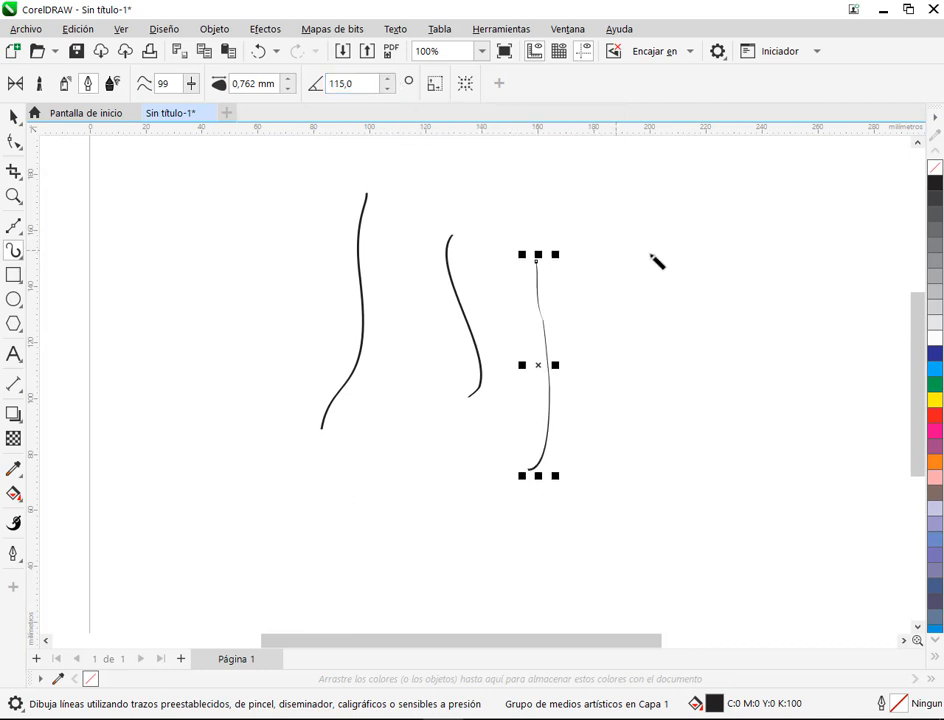
Step: Draw a short slanted stroke and three long vertical ones at the 115° calligraphic angle, and compare their thickness with the first strokes
{"action": "left_click_drag", "start_coordinate": [710, 258], "coordinate": [616, 302]}
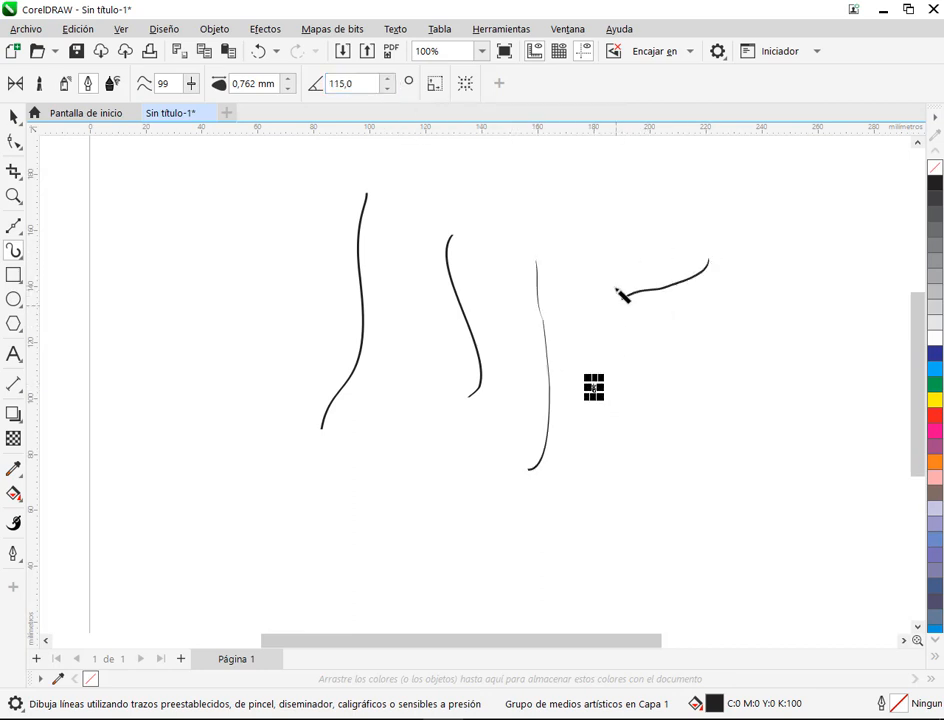
{"action": "mouse_move", "coordinate": [602, 255]}
{"action": "left_mouse_down"}
{"action": "mouse_move", "coordinate": [613, 436]}
{"action": "mouse_move", "coordinate": [597, 512]}
{"action": "left_mouse_up"}
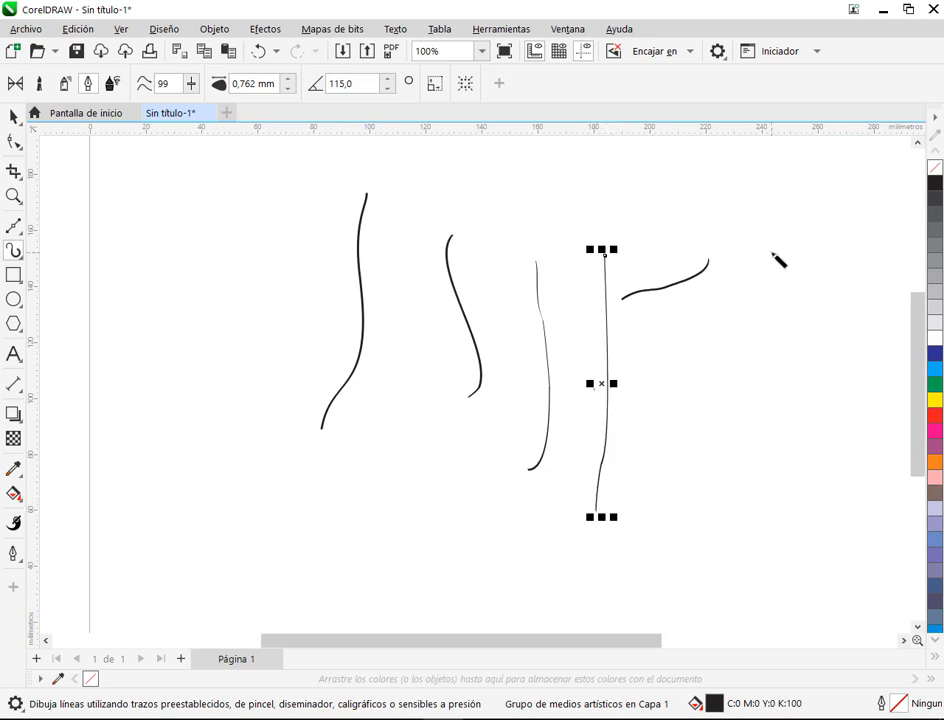
{"action": "left_click_drag", "start_coordinate": [773, 256], "coordinate": [778, 503]}
{"action": "mouse_move", "coordinate": [266, 168]}
{"action": "left_mouse_down"}
{"action": "mouse_move", "coordinate": [233, 345]}
{"action": "mouse_move", "coordinate": [206, 386]}
{"action": "left_mouse_up"}
{"action": "scroll", "coordinate": [262, 180], "scroll_direction": "up", "scroll_amount": 1}
{"action": "scroll", "coordinate": [266, 182], "scroll_direction": "up", "scroll_amount": 3}
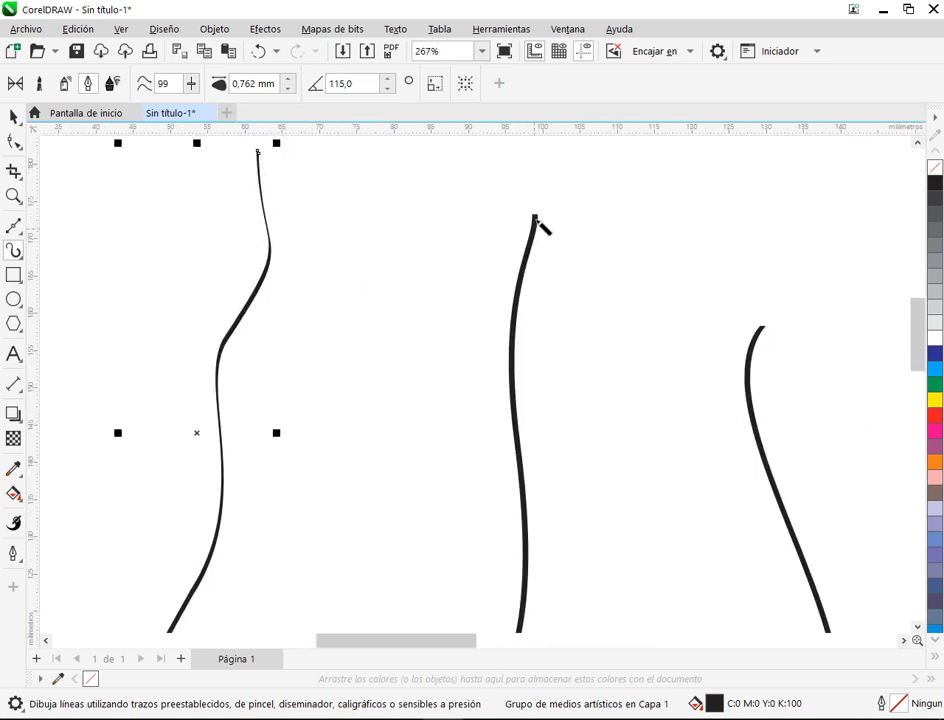
Step: Reset the calligraphic angle of the leftmost wavy stroke to 0° and raise it to 50°
{"action": "double_click", "coordinate": [372, 84]}
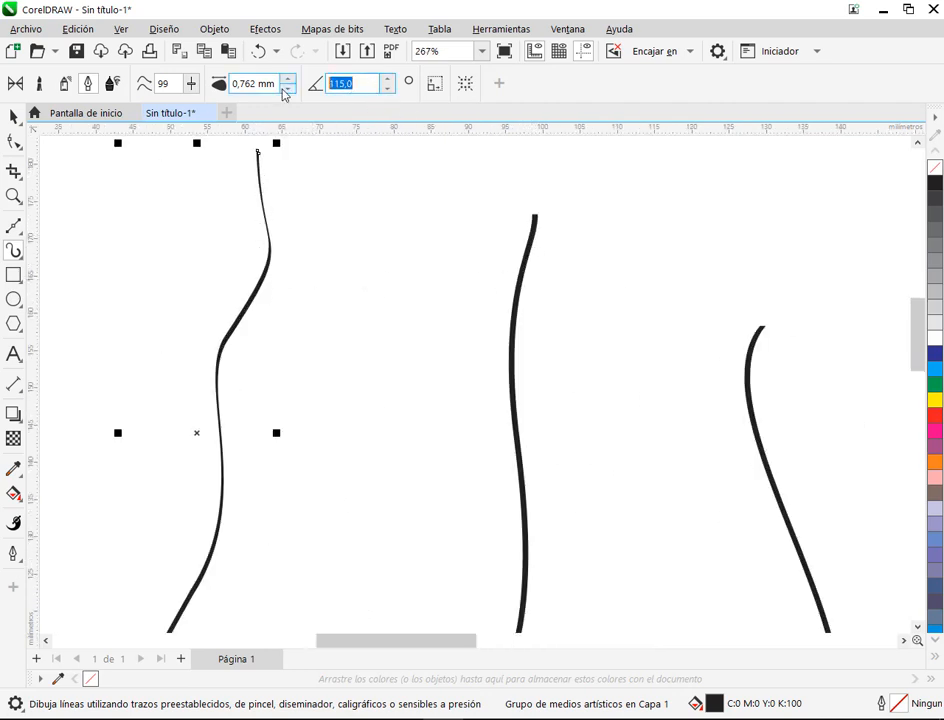
{"action": "type", "text": "0"}
{"action": "key", "text": "Return"}
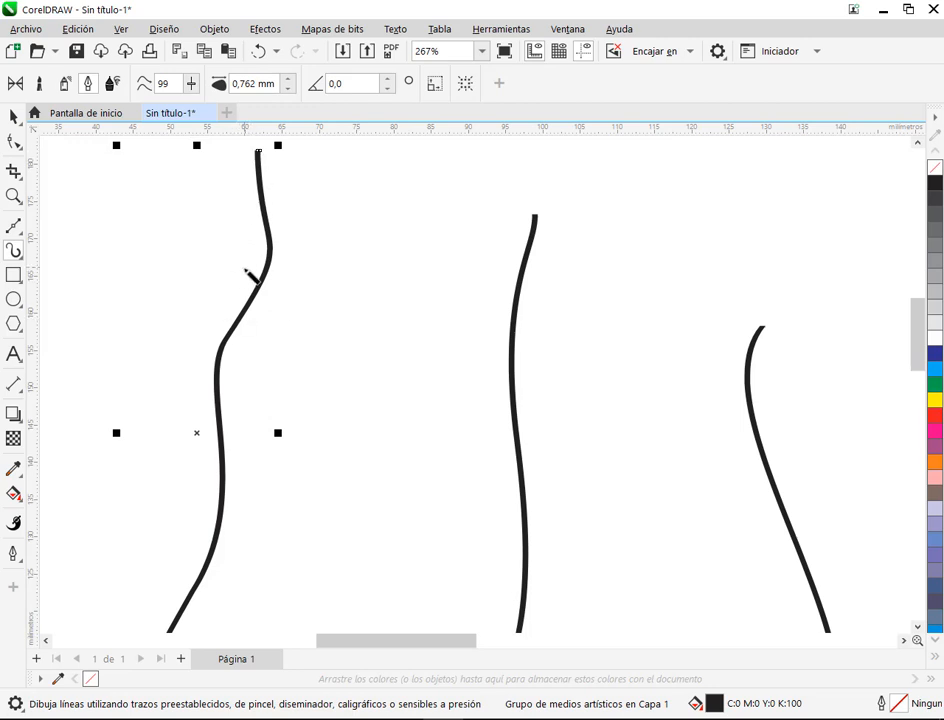
{"action": "left_click", "coordinate": [389, 79]}
{"action": "left_click", "coordinate": [389, 79]}
{"action": "left_click", "coordinate": [389, 79]}
{"action": "left_click", "coordinate": [389, 79]}
{"action": "left_click", "coordinate": [389, 79]}
{"action": "left_click", "coordinate": [389, 79]}
{"action": "left_click", "coordinate": [389, 79]}
{"action": "left_click", "coordinate": [389, 79]}
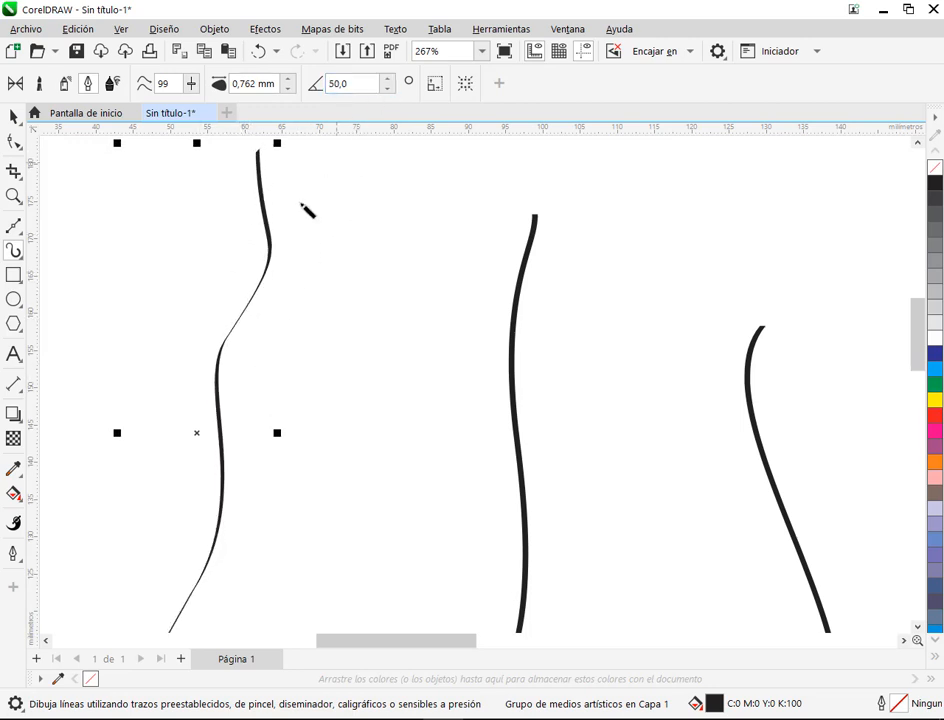
Step: Lower the calligraphic angle of the wavy stroke back to 0° while examining its upper end up close
{"action": "scroll", "coordinate": [278, 186], "scroll_direction": "up", "scroll_amount": 6}
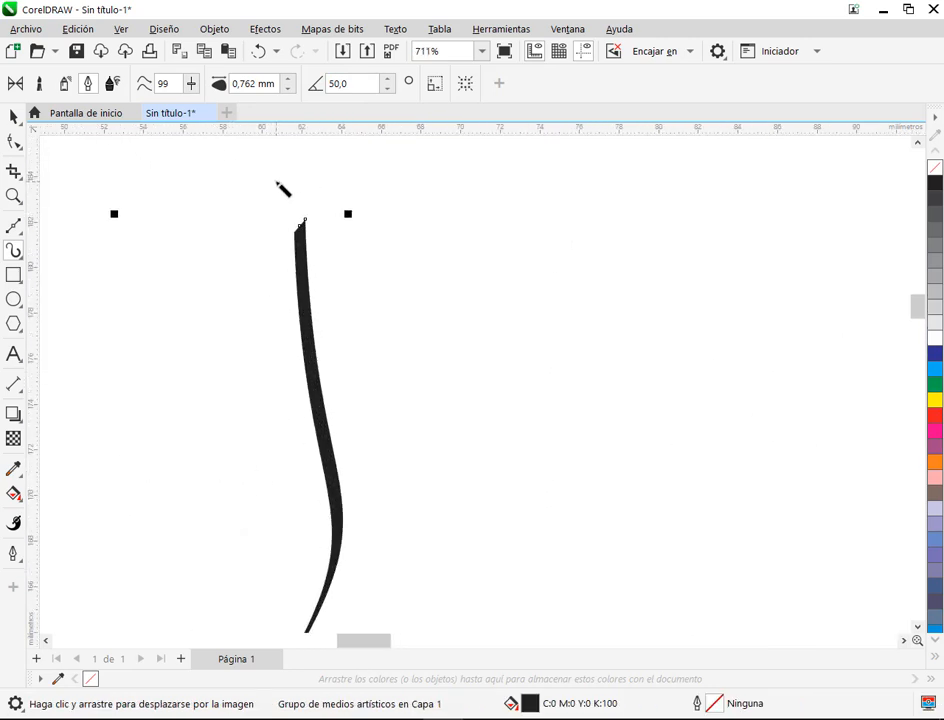
{"action": "scroll", "coordinate": [302, 306], "scroll_direction": "up", "scroll_amount": 1}
{"action": "left_click", "coordinate": [388, 89]}
{"action": "left_click", "coordinate": [388, 89]}
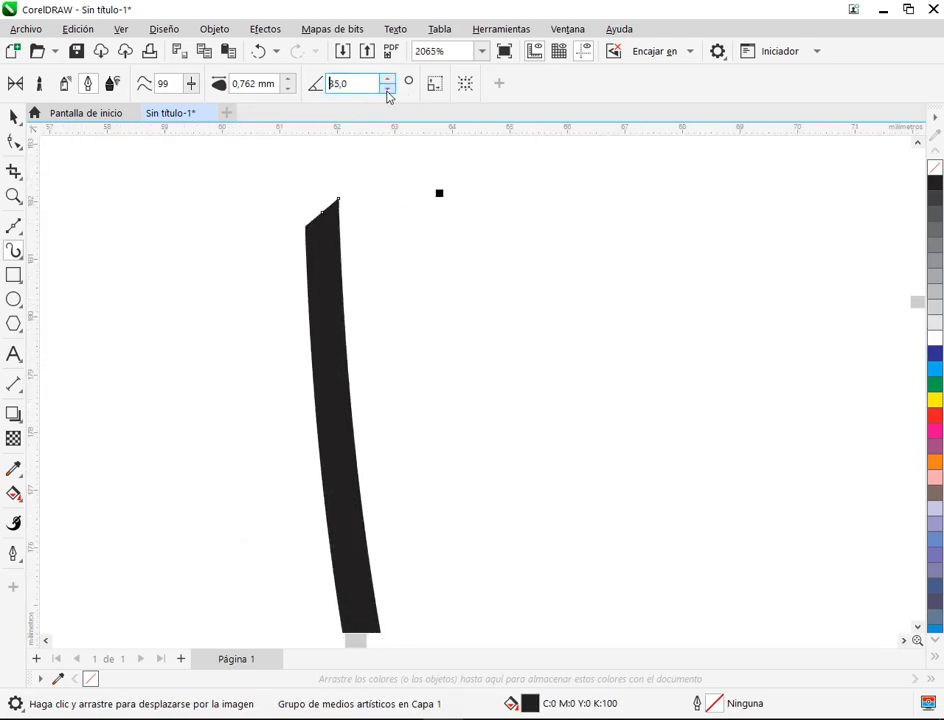
{"action": "left_click", "coordinate": [388, 89]}
{"action": "left_click", "coordinate": [388, 89]}
{"action": "left_click", "coordinate": [388, 90]}
{"action": "left_click", "coordinate": [388, 90]}
{"action": "left_click", "coordinate": [388, 90]}
{"action": "left_click", "coordinate": [388, 90]}
{"action": "left_click", "coordinate": [388, 90]}
{"action": "left_click", "coordinate": [388, 90]}
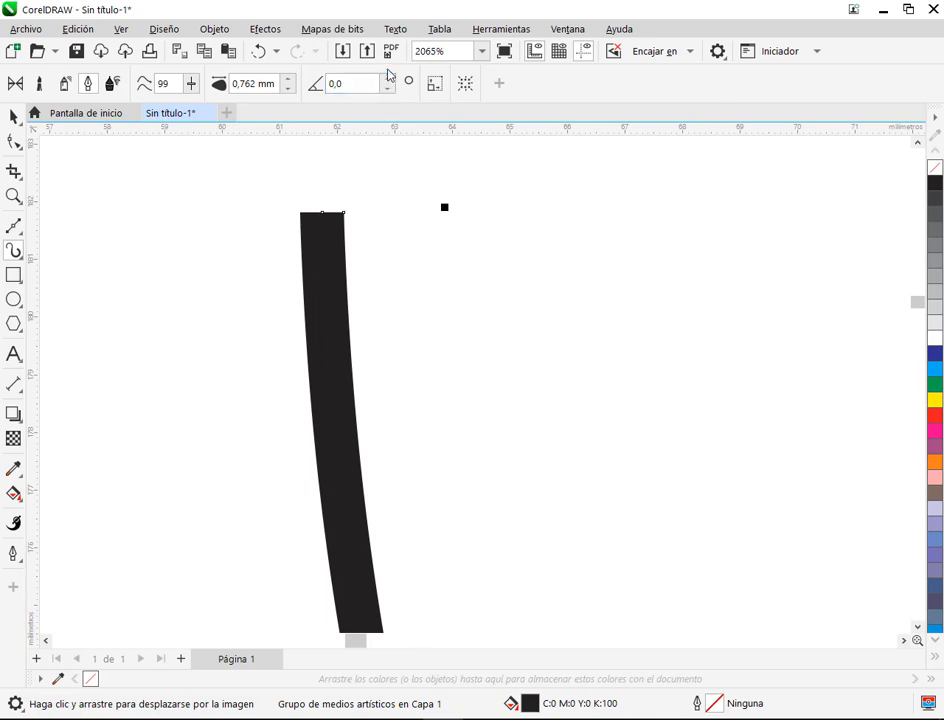
Step: Raise the wavy stroke's calligraphic angle in stages to 135°, comparing the cut of its end, and settle on 125°
{"action": "left_click", "coordinate": [388, 79]}
{"action": "left_click", "coordinate": [388, 79]}
{"action": "left_click", "coordinate": [388, 79]}
{"action": "left_click", "coordinate": [388, 79]}
{"action": "left_click", "coordinate": [388, 79]}
{"action": "left_click", "coordinate": [388, 79]}
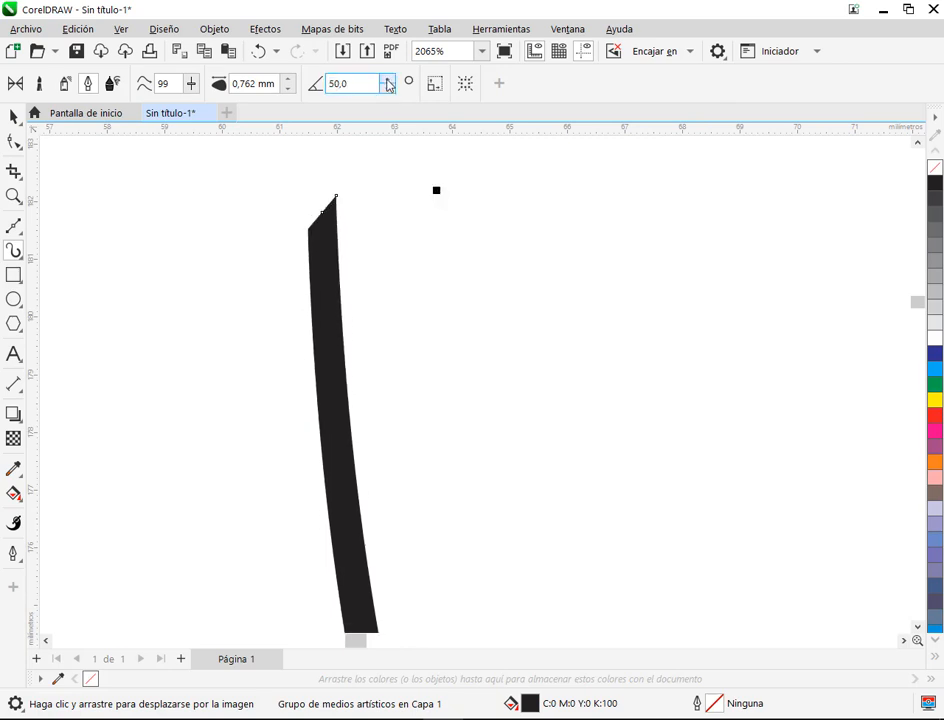
{"action": "left_click", "coordinate": [388, 79]}
{"action": "left_click", "coordinate": [388, 79]}
{"action": "left_click", "coordinate": [388, 80]}
{"action": "left_click", "coordinate": [388, 80]}
{"action": "left_click", "coordinate": [388, 80]}
{"action": "left_click", "coordinate": [388, 80]}
{"action": "left_click", "coordinate": [388, 80]}
{"action": "left_click", "coordinate": [388, 80]}
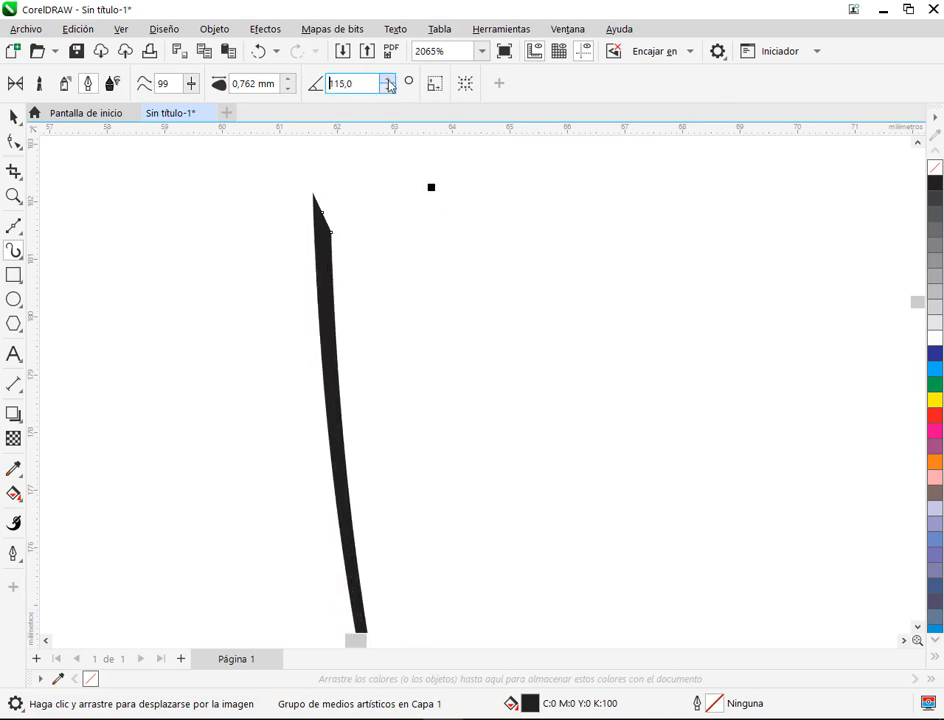
{"action": "left_click", "coordinate": [388, 80]}
{"action": "left_click", "coordinate": [388, 80]}
{"action": "left_click", "coordinate": [389, 80]}
{"action": "left_click", "coordinate": [388, 80]}
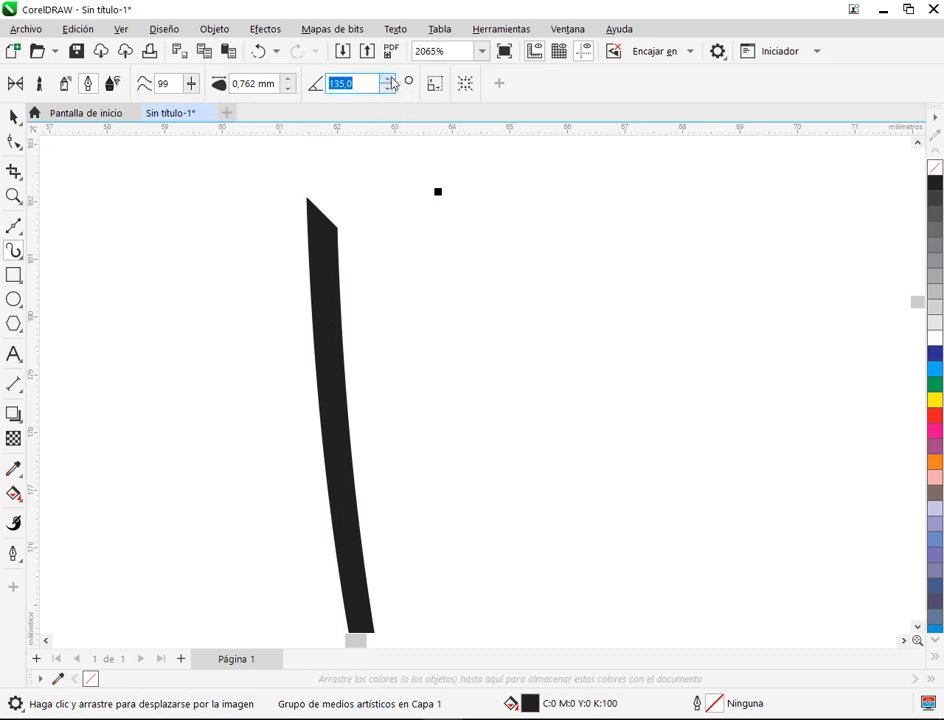
{"action": "left_click", "coordinate": [388, 80]}
{"action": "left_click", "coordinate": [388, 88]}
{"action": "left_click", "coordinate": [388, 88]}
{"action": "left_click", "coordinate": [388, 88]}
{"action": "left_click", "coordinate": [388, 88]}
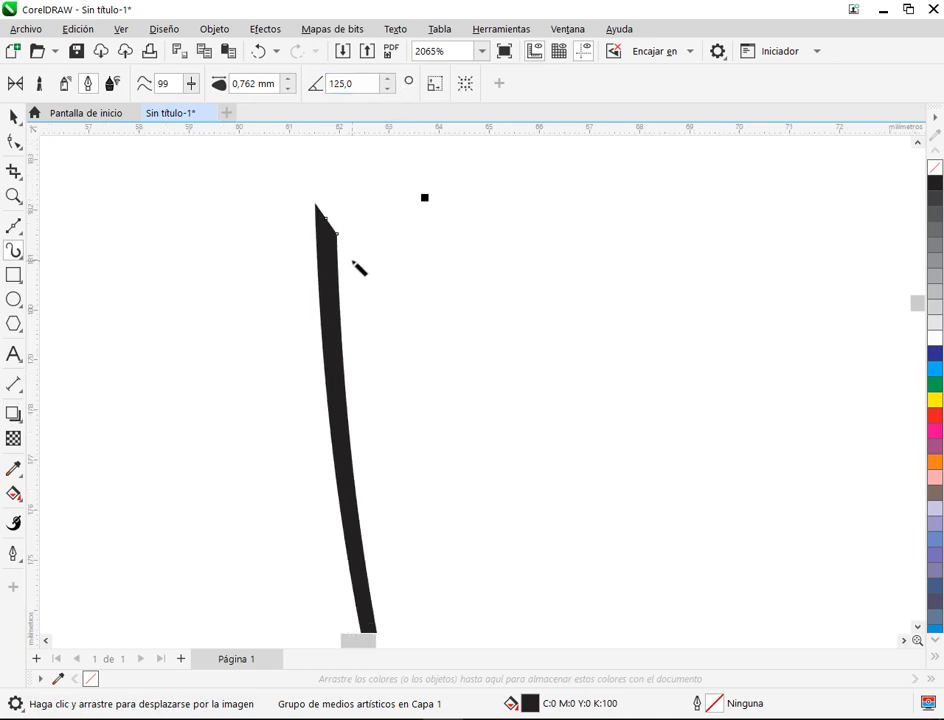
Step: Delete all the calligraphic strokes on the page and reactivate the artistic media tool
{"action": "scroll", "coordinate": [358, 268], "scroll_direction": "down", "scroll_amount": 5}
{"action": "scroll", "coordinate": [548, 343], "scroll_direction": "down", "scroll_amount": 6}
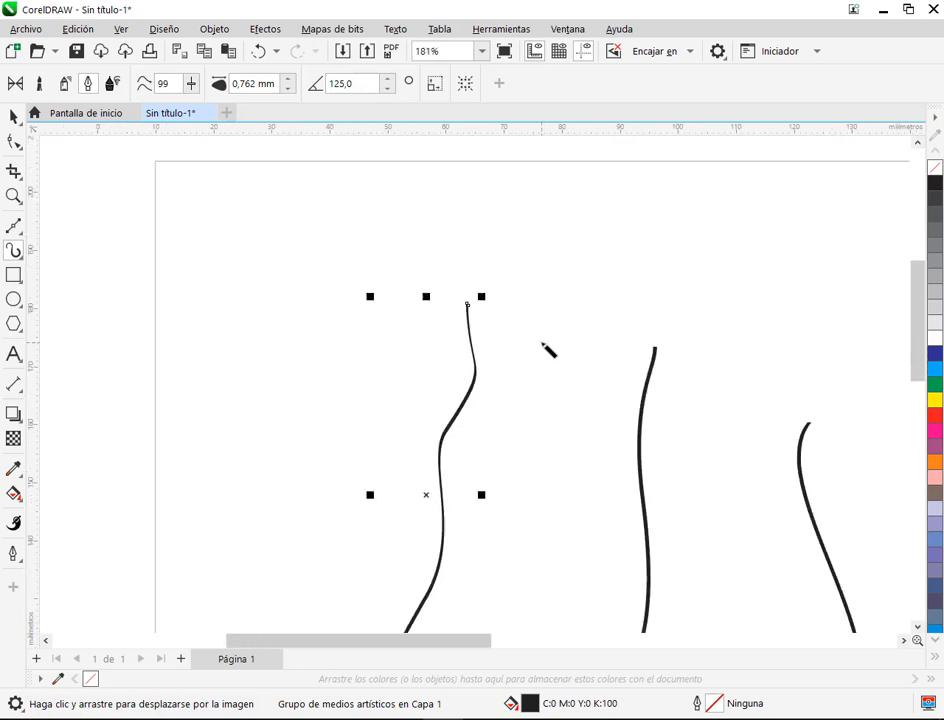
{"action": "left_click_drag", "start_coordinate": [605, 472], "coordinate": [404, 399]}
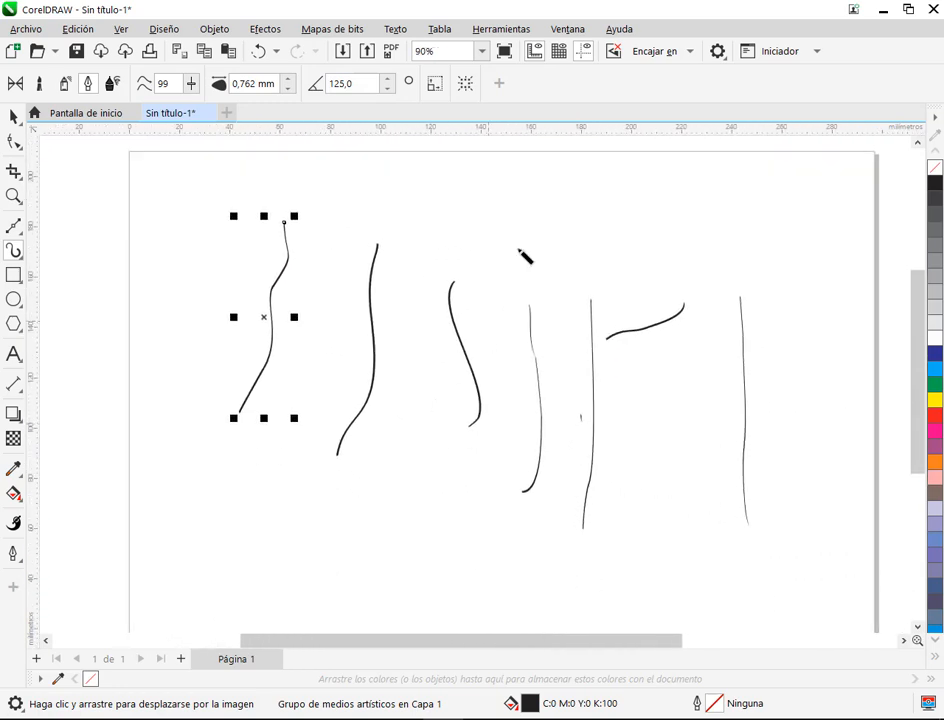
{"action": "left_click", "coordinate": [13, 116]}
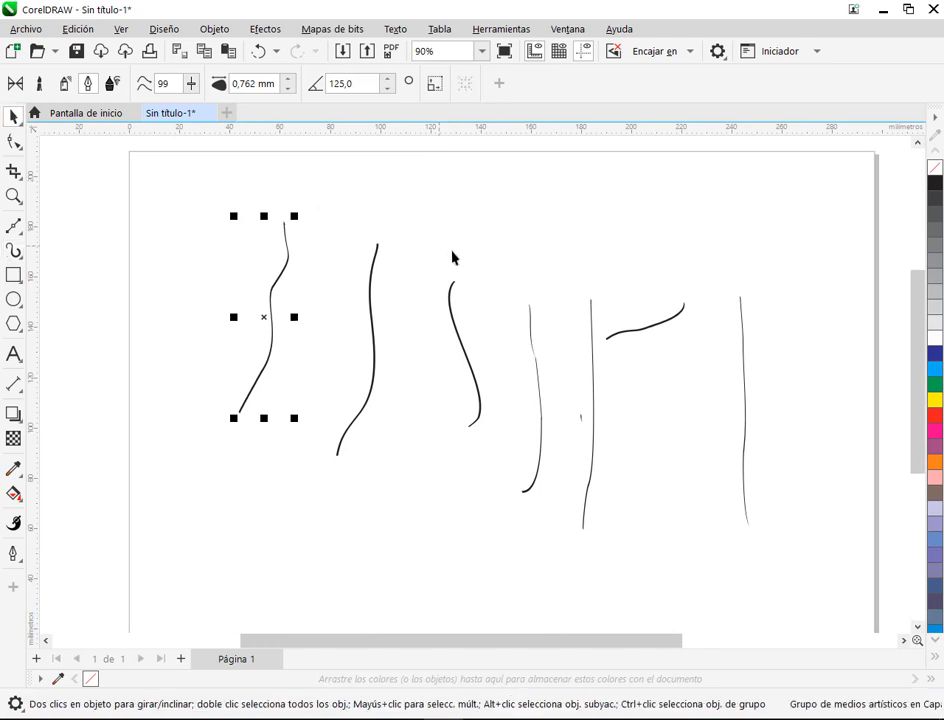
{"action": "left_click_drag", "start_coordinate": [171, 184], "coordinate": [827, 611]}
{"action": "key", "text": "Delete"}
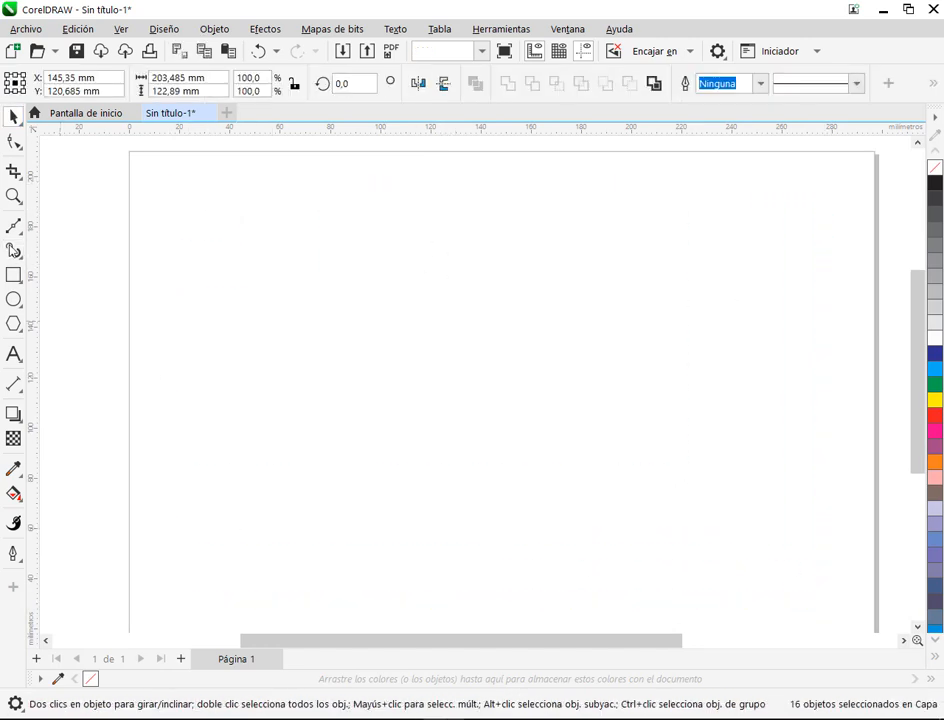
{"action": "left_click", "coordinate": [14, 250]}
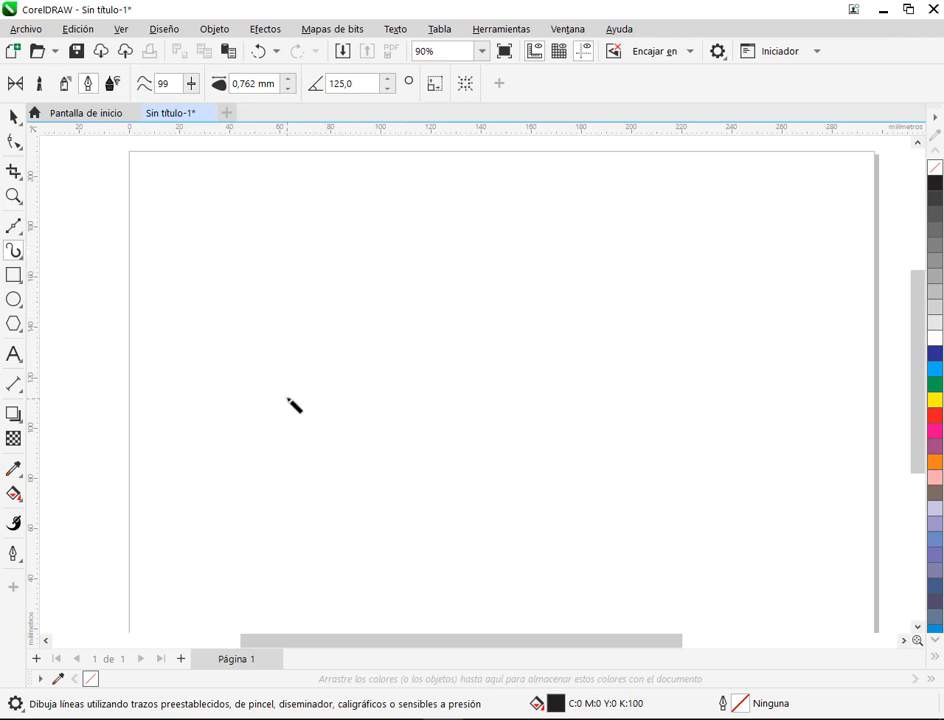
{"action": "mouse_move", "coordinate": [283, 418]}
{"action": "left_mouse_down"}
{"action": "mouse_move", "coordinate": [392, 320]}
{"action": "mouse_move", "coordinate": [368, 382]}
{"action": "mouse_move", "coordinate": [366, 330]}
{"action": "mouse_move", "coordinate": [422, 380]}
{"action": "left_mouse_up"}
{"action": "key", "text": "ctrl+z"}
{"action": "mouse_move", "coordinate": [380, 258]}
{"action": "left_mouse_down"}
{"action": "mouse_move", "coordinate": [409, 291]}
{"action": "mouse_move", "coordinate": [415, 234]}
{"action": "mouse_move", "coordinate": [352, 238]}
{"action": "left_mouse_up"}
{"action": "mouse_move", "coordinate": [318, 365]}
{"action": "left_mouse_down"}
{"action": "mouse_move", "coordinate": [357, 357]}
{"action": "mouse_move", "coordinate": [352, 327]}
{"action": "mouse_move", "coordinate": [307, 344]}
{"action": "mouse_move", "coordinate": [287, 420]}
{"action": "left_mouse_up"}
{"action": "key", "text": "Delete"}
Step: Draw an ornamental letter B from two calligraphic strokes, a stem curled at both ends and a double bowl, at a 125° angle
{"action": "mouse_move", "coordinate": [349, 313]}
{"action": "left_mouse_down"}
{"action": "mouse_move", "coordinate": [360, 307]}
{"action": "mouse_move", "coordinate": [303, 430]}
{"action": "mouse_move", "coordinate": [316, 420]}
{"action": "left_mouse_up"}
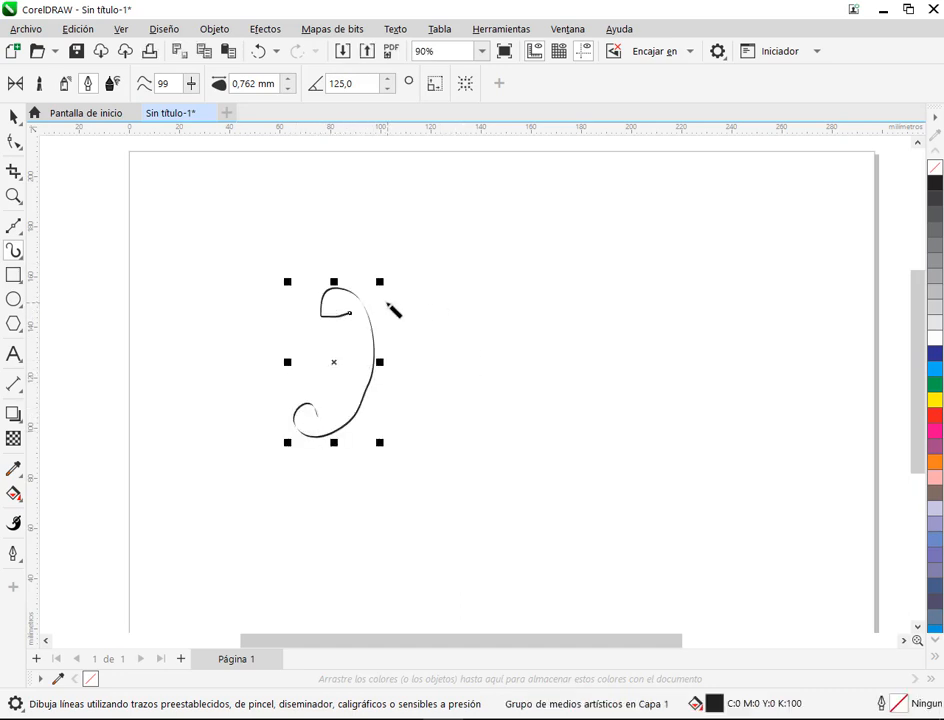
{"action": "mouse_move", "coordinate": [386, 301]}
{"action": "left_mouse_down"}
{"action": "mouse_move", "coordinate": [410, 346]}
{"action": "mouse_move", "coordinate": [423, 342]}
{"action": "mouse_move", "coordinate": [467, 400]}
{"action": "mouse_move", "coordinate": [407, 429]}
{"action": "mouse_move", "coordinate": [385, 393]}
{"action": "left_mouse_up"}
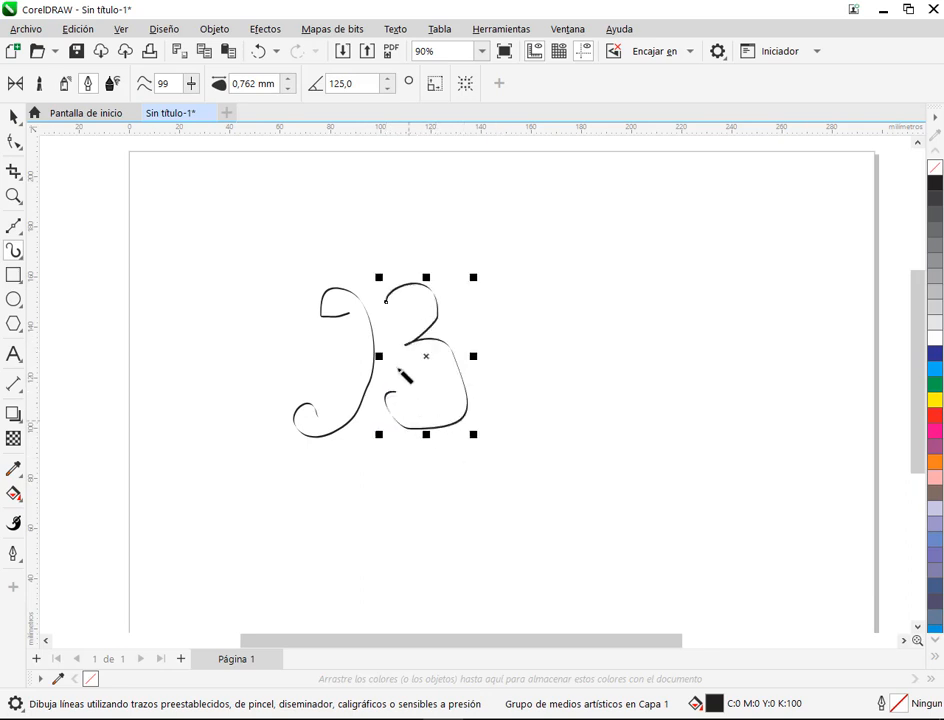
Step: Smooth the B's stem by replacing its lower node with one mid-curve and rounding the upper curl and its end
{"action": "scroll", "coordinate": [500, 390], "scroll_direction": "up", "scroll_amount": 1}
{"action": "key", "text": "F10"}
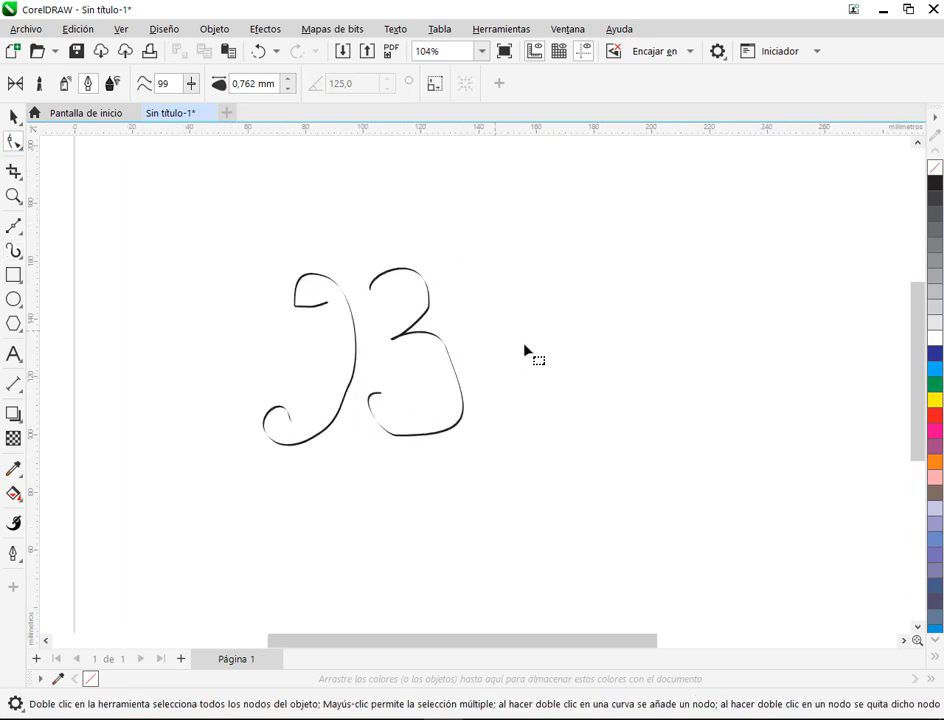
{"action": "left_click", "coordinate": [421, 322]}
{"action": "scroll", "coordinate": [426, 316], "scroll_direction": "up", "scroll_amount": 3}
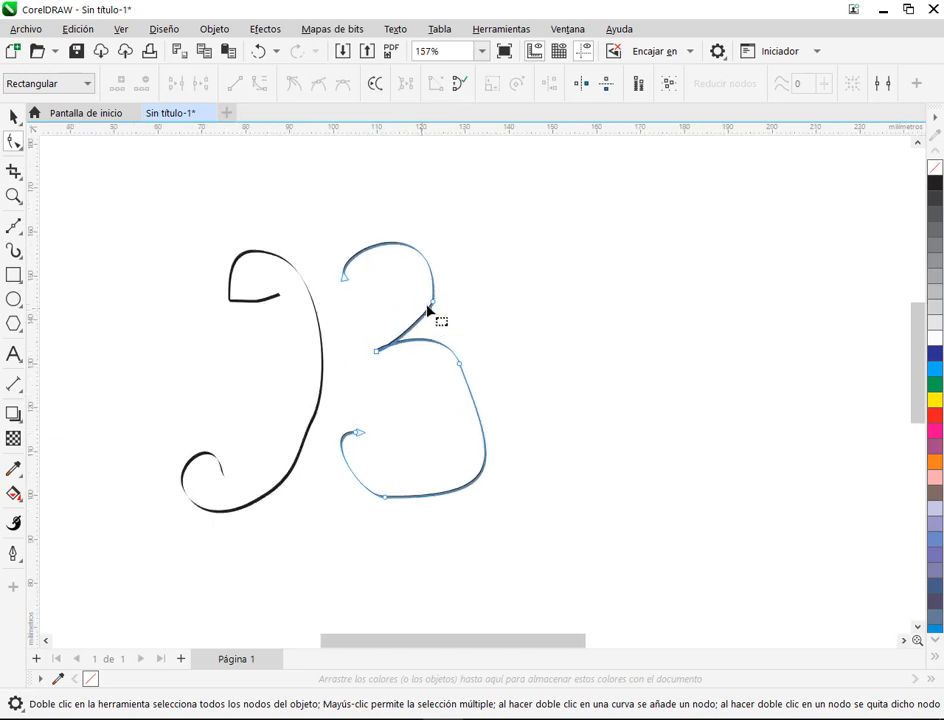
{"action": "left_click", "coordinate": [321, 332]}
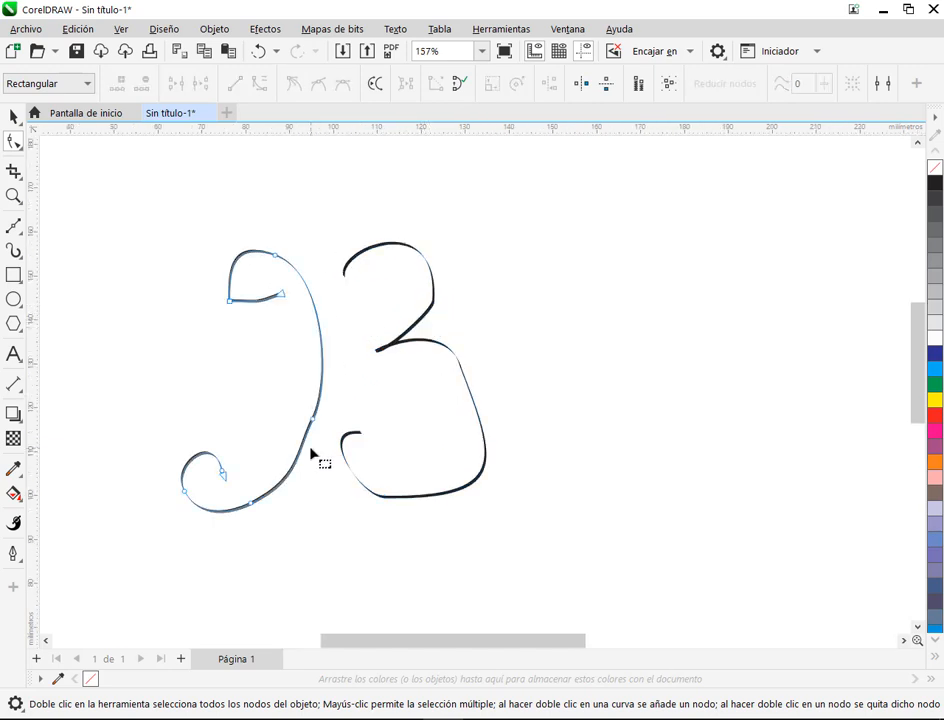
{"action": "double_click", "coordinate": [315, 420]}
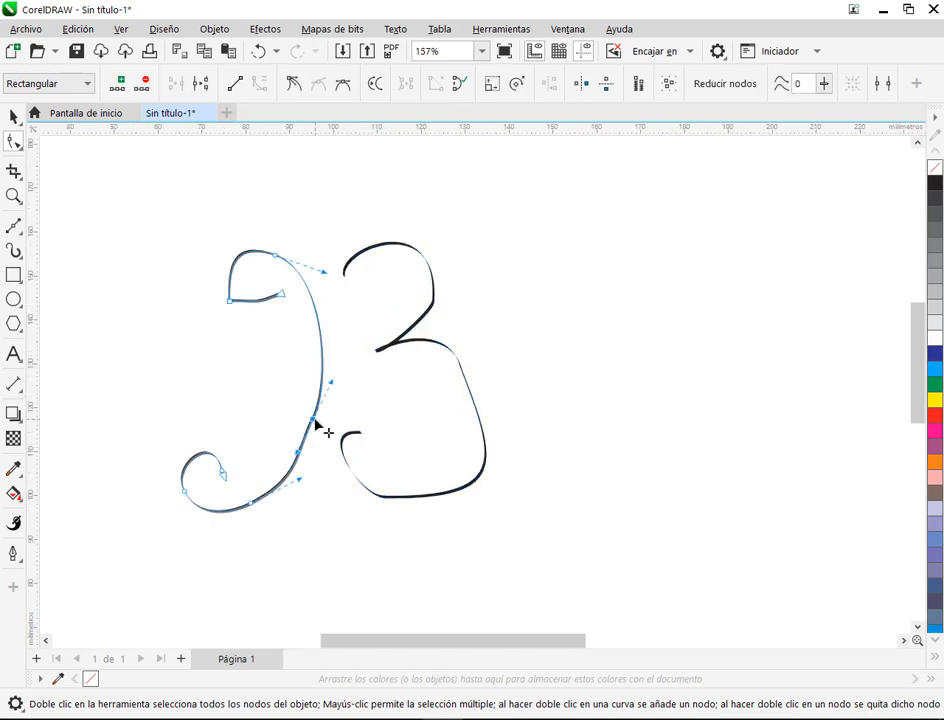
{"action": "double_click", "coordinate": [322, 365]}
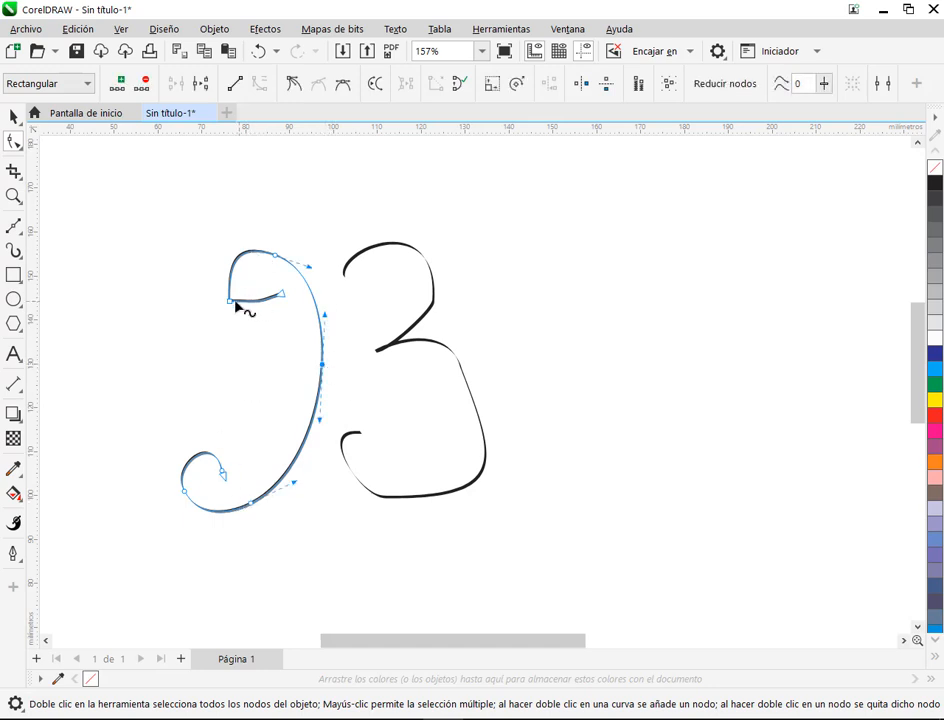
{"action": "scroll", "coordinate": [237, 310], "scroll_direction": "up", "scroll_amount": 2}
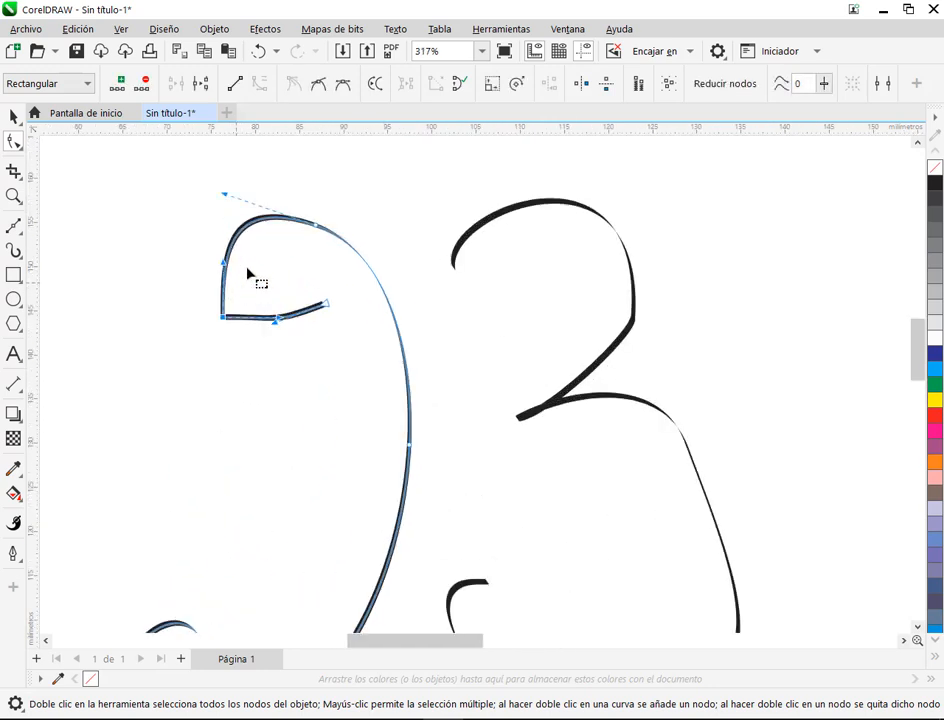
{"action": "left_click", "coordinate": [326, 305]}
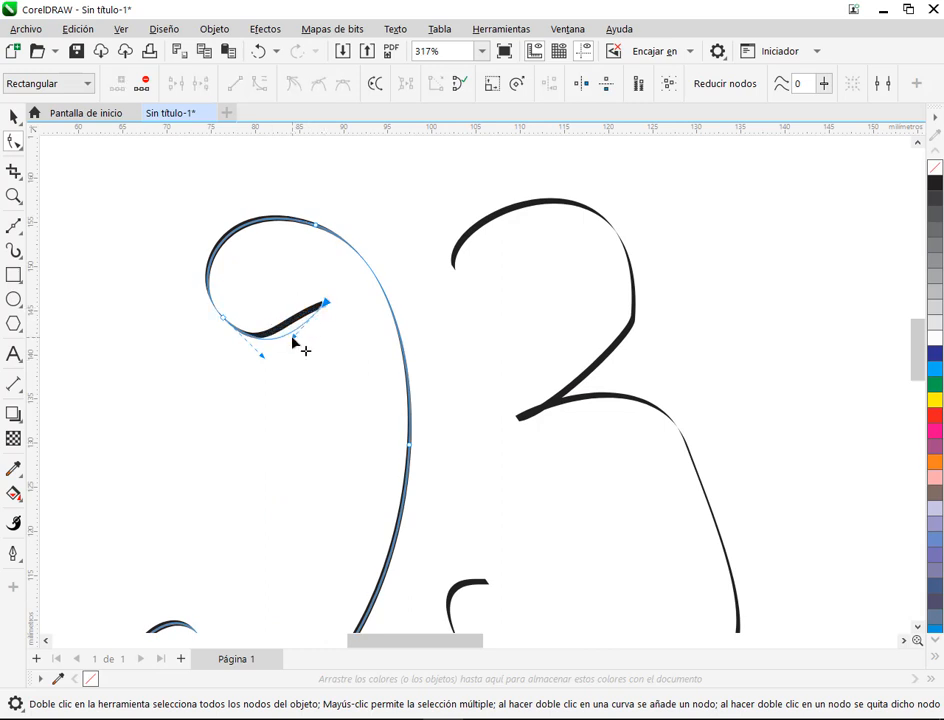
{"action": "scroll", "coordinate": [346, 300], "scroll_direction": "down", "scroll_amount": 3}
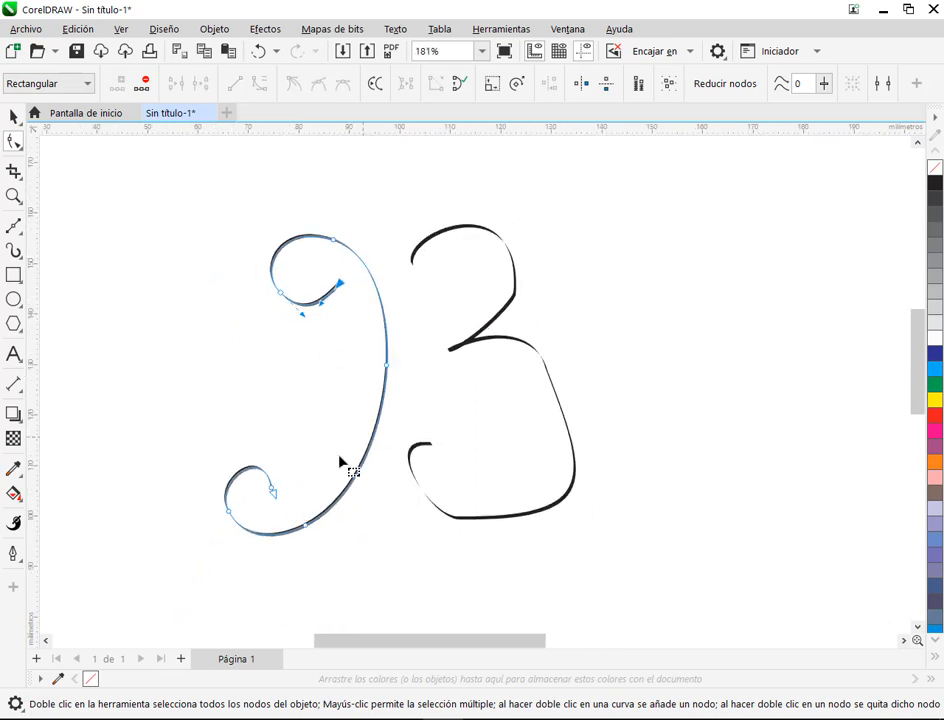
Step: Round both bowls of the B by adding a node on the upper curve, removing corner nodes and reshaping the lower curve
{"action": "left_click", "coordinate": [502, 318]}
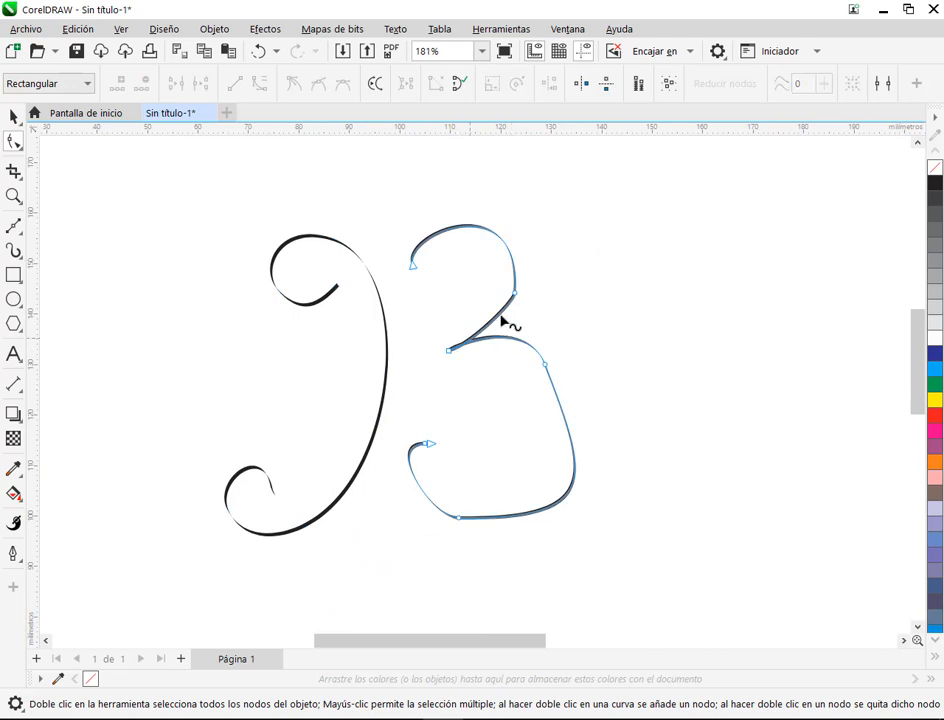
{"action": "left_click", "coordinate": [504, 242]}
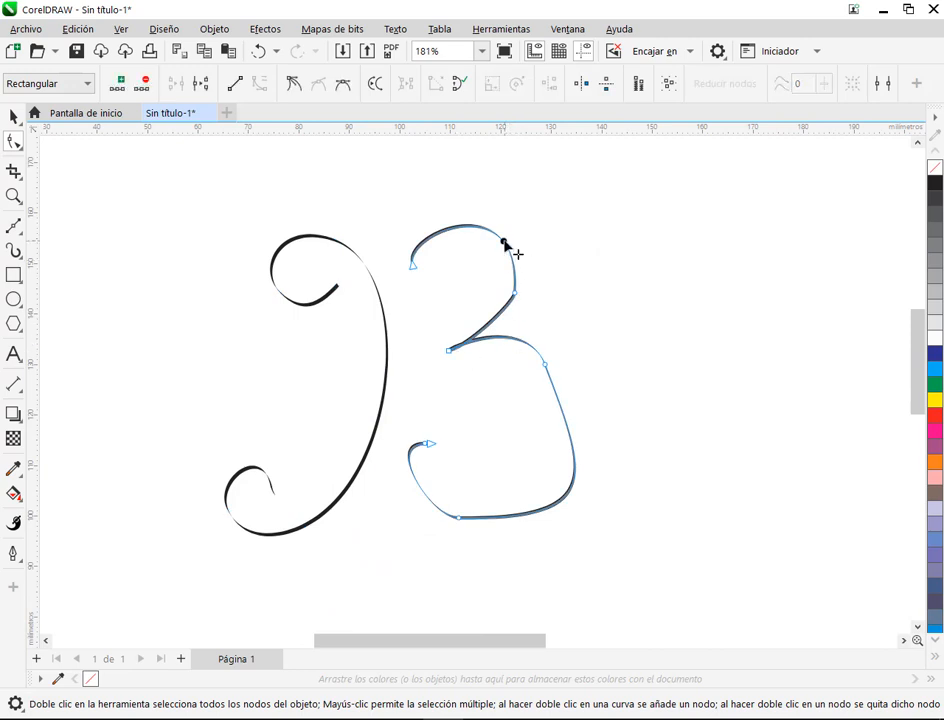
{"action": "double_click", "coordinate": [515, 295]}
{"action": "left_click_drag", "start_coordinate": [544, 365], "coordinate": [557, 365]}
{"action": "left_click_drag", "start_coordinate": [603, 479], "coordinate": [602, 422]}
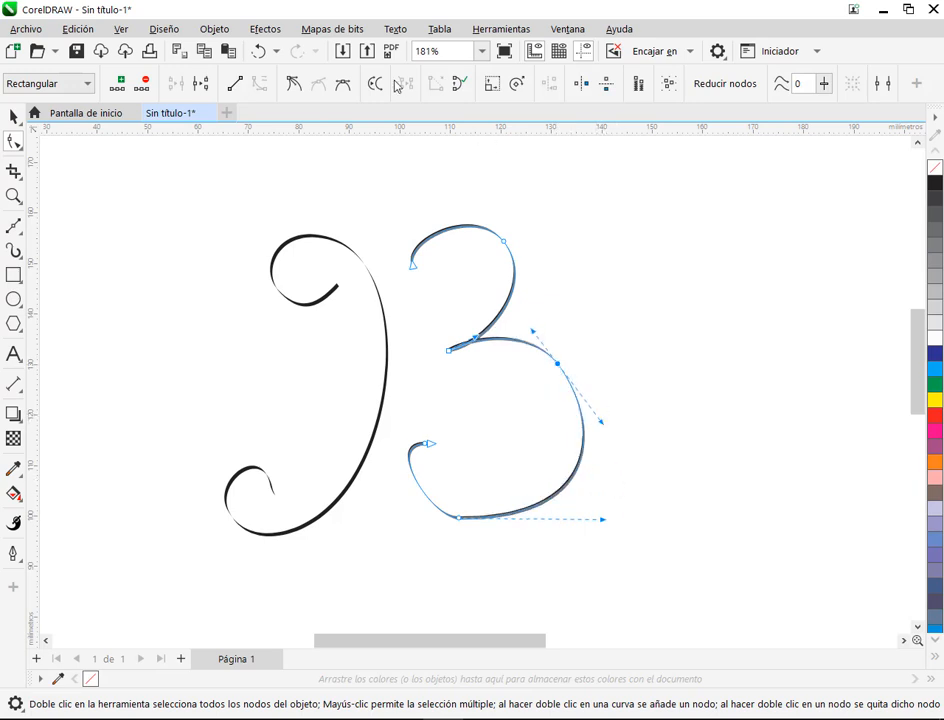
{"action": "left_click", "coordinate": [460, 525]}
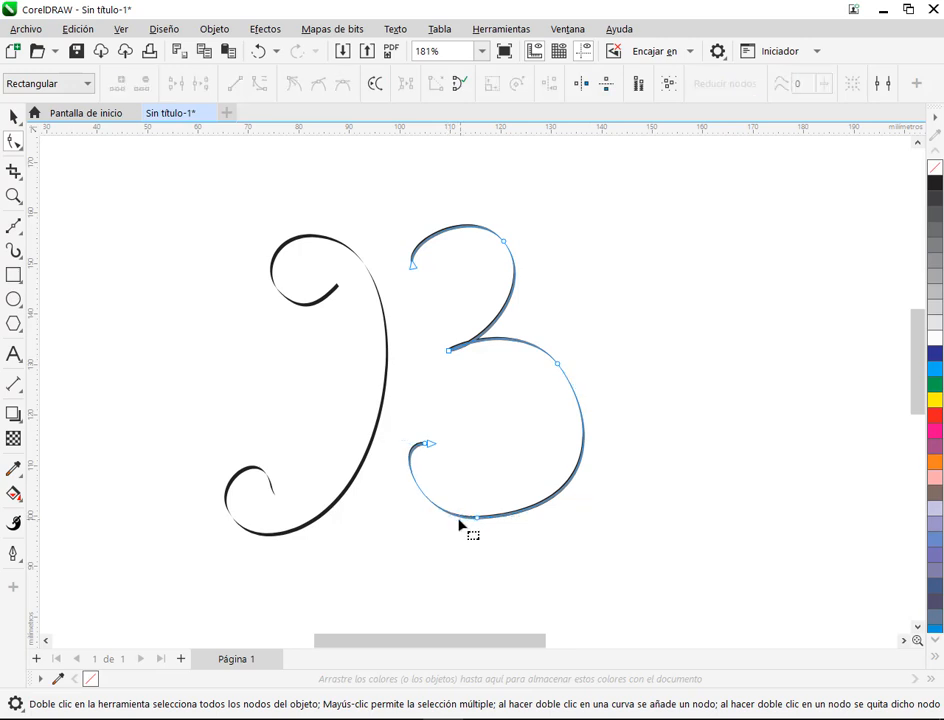
Step: Move the double bowl against the stem so the two strokes join as one letter B
{"action": "left_click", "coordinate": [18, 118]}
{"action": "left_click", "coordinate": [611, 379]}
{"action": "left_click_drag", "start_coordinate": [481, 346], "coordinate": [448, 356]}
{"action": "left_click", "coordinate": [569, 354]}
{"action": "key", "text": "F3"}
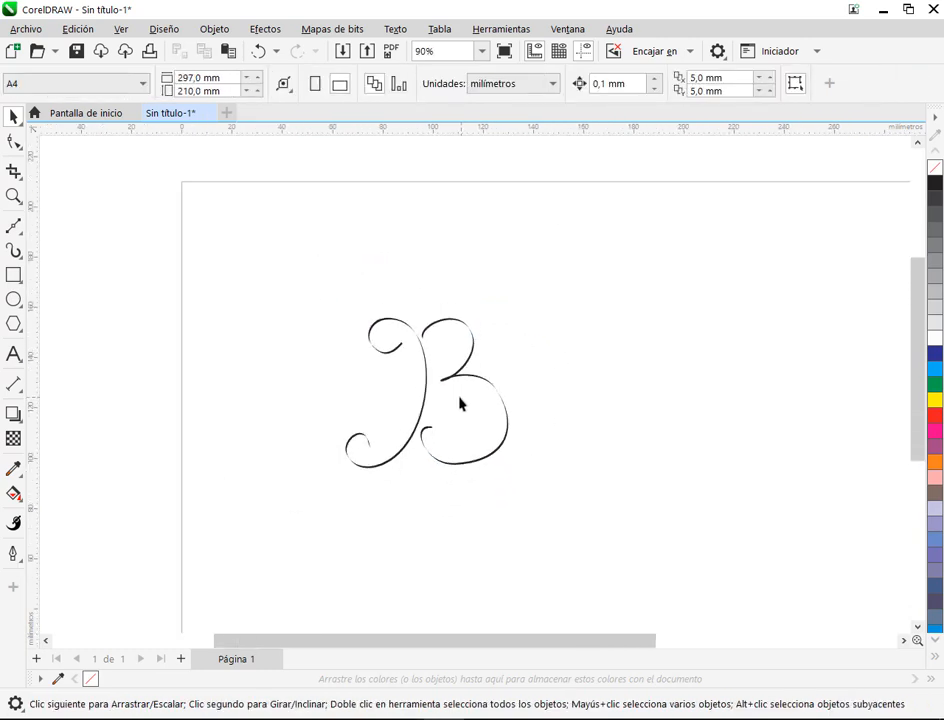
Step: Delete both strokes of the letter B to empty the page
{"action": "left_click", "coordinate": [15, 252]}
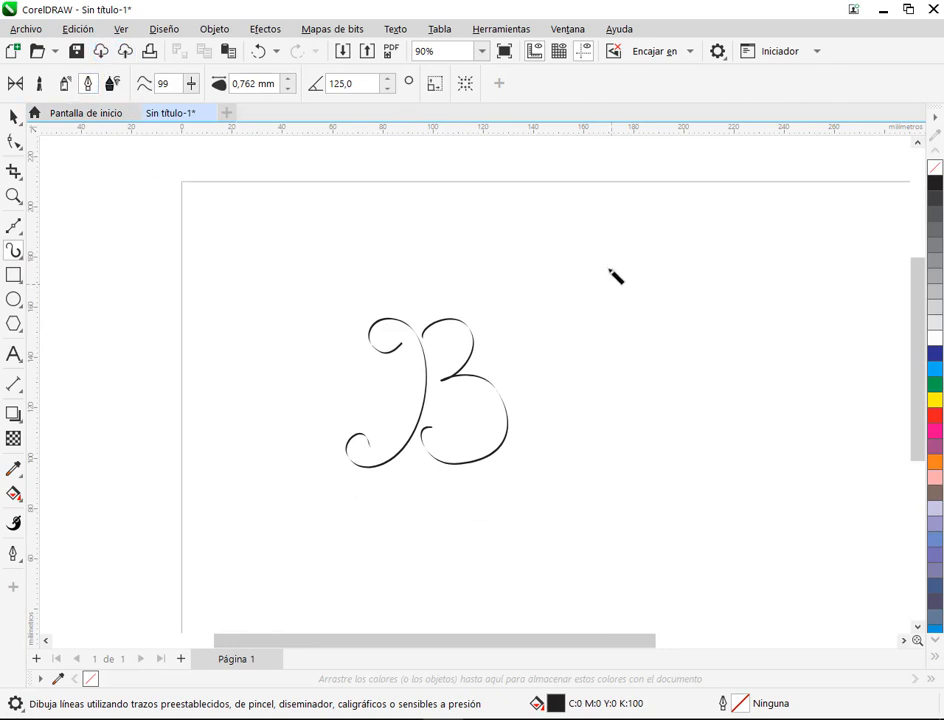
{"action": "left_click", "coordinate": [14, 117]}
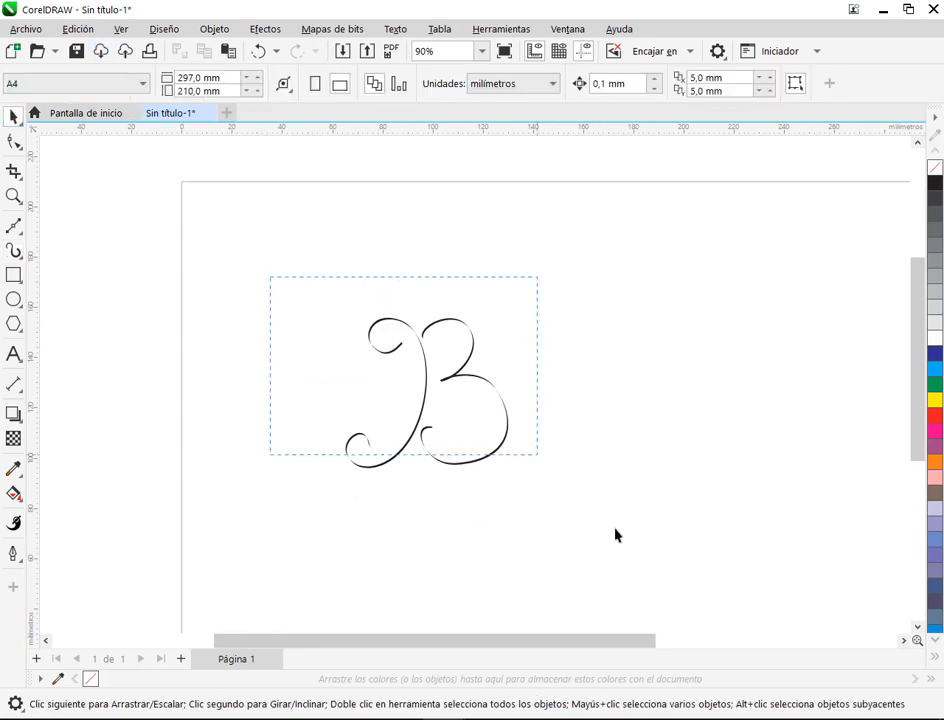
{"action": "key", "text": "ctrl+a"}
{"action": "key", "text": "Delete"}
Step: Switch the artistic media tool to the pressure-sensitive expression mode
{"action": "left_click", "coordinate": [15, 252]}
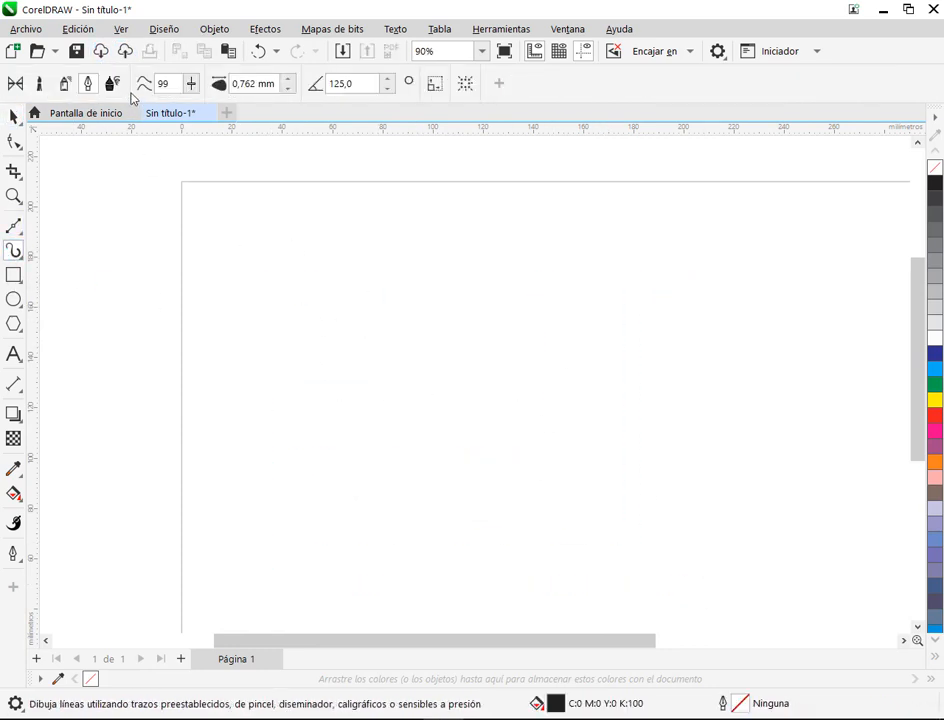
{"action": "left_click", "coordinate": [113, 85]}
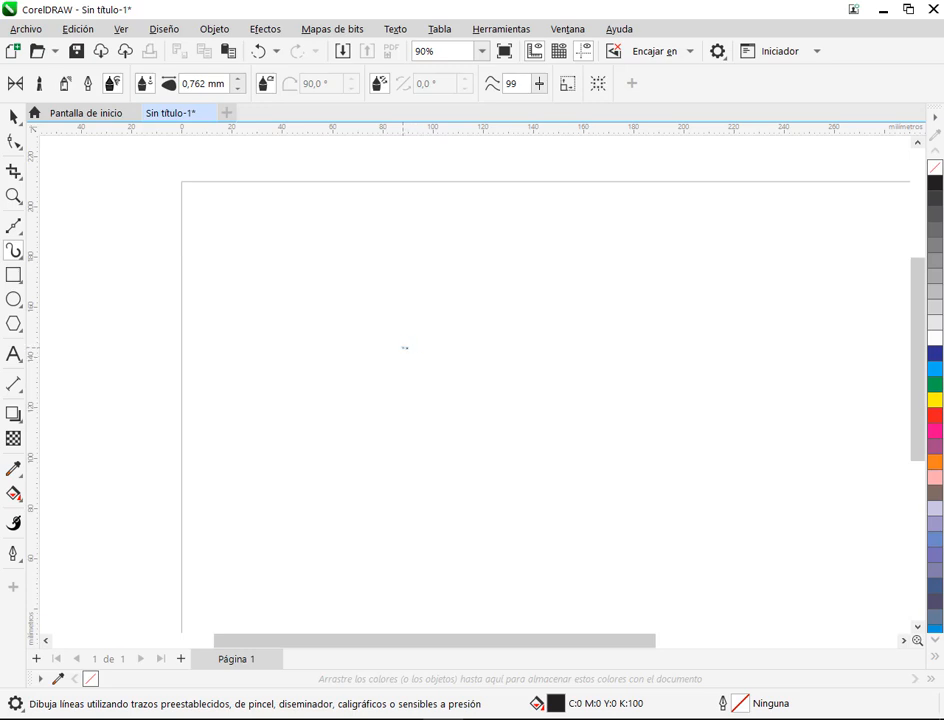
Step: Draw four separate expression-mode strokes 0.762 mm wide: a straight vertical, a small hook, a wavy line and a bowed curve
{"action": "left_click_drag", "start_coordinate": [408, 405], "coordinate": [408, 406]}
{"action": "scroll", "coordinate": [440, 370], "scroll_direction": "up", "scroll_amount": 5}
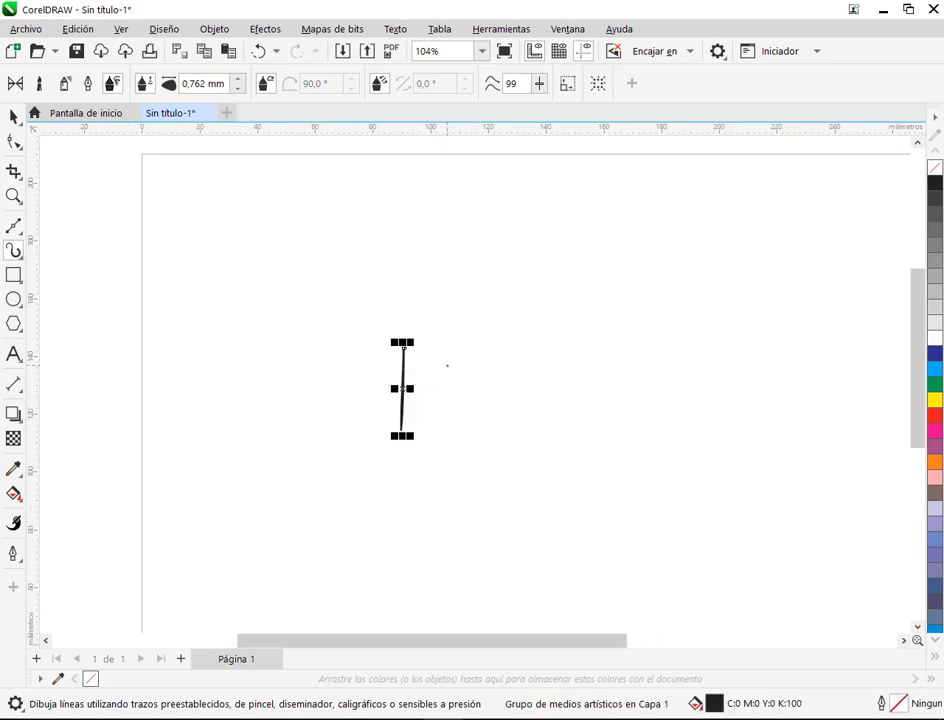
{"action": "scroll", "coordinate": [423, 373], "scroll_direction": "up", "scroll_amount": 1}
{"action": "left_click", "coordinate": [374, 316]}
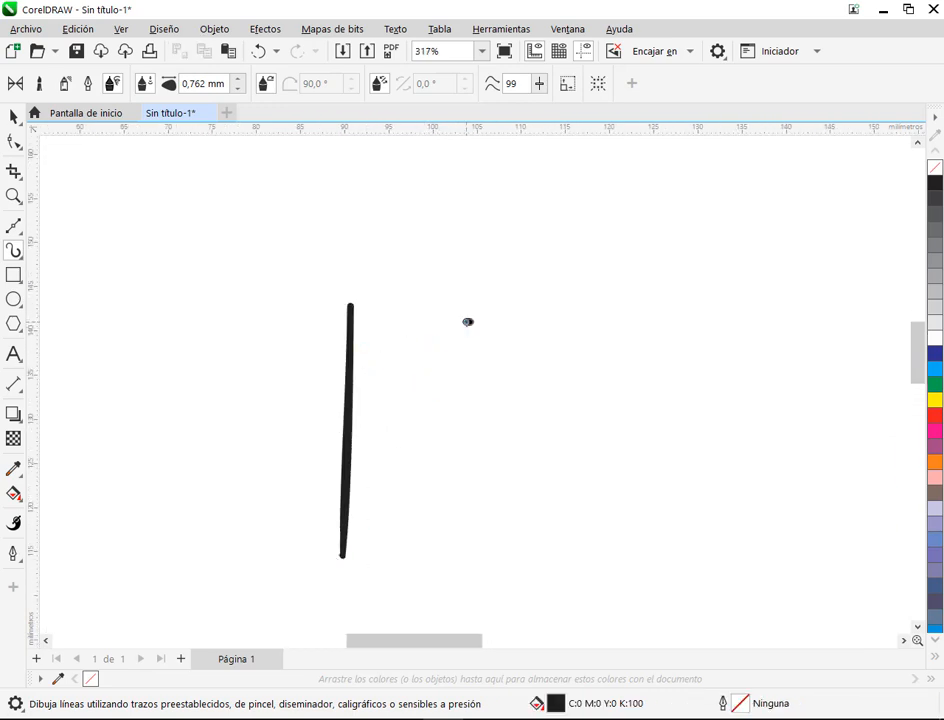
{"action": "mouse_move", "coordinate": [473, 370]}
{"action": "left_mouse_down"}
{"action": "mouse_move", "coordinate": [453, 410]}
{"action": "mouse_move", "coordinate": [416, 388]}
{"action": "left_mouse_up"}
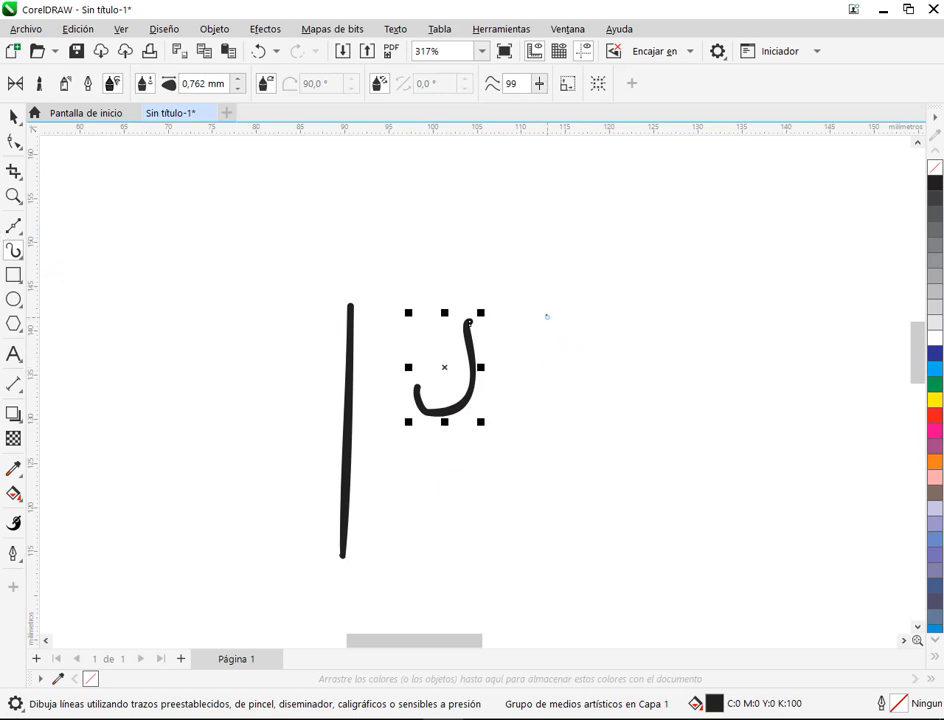
{"action": "mouse_move", "coordinate": [538, 311]}
{"action": "left_mouse_down"}
{"action": "mouse_move", "coordinate": [508, 415]}
{"action": "mouse_move", "coordinate": [515, 490]}
{"action": "mouse_move", "coordinate": [493, 558]}
{"action": "left_mouse_up"}
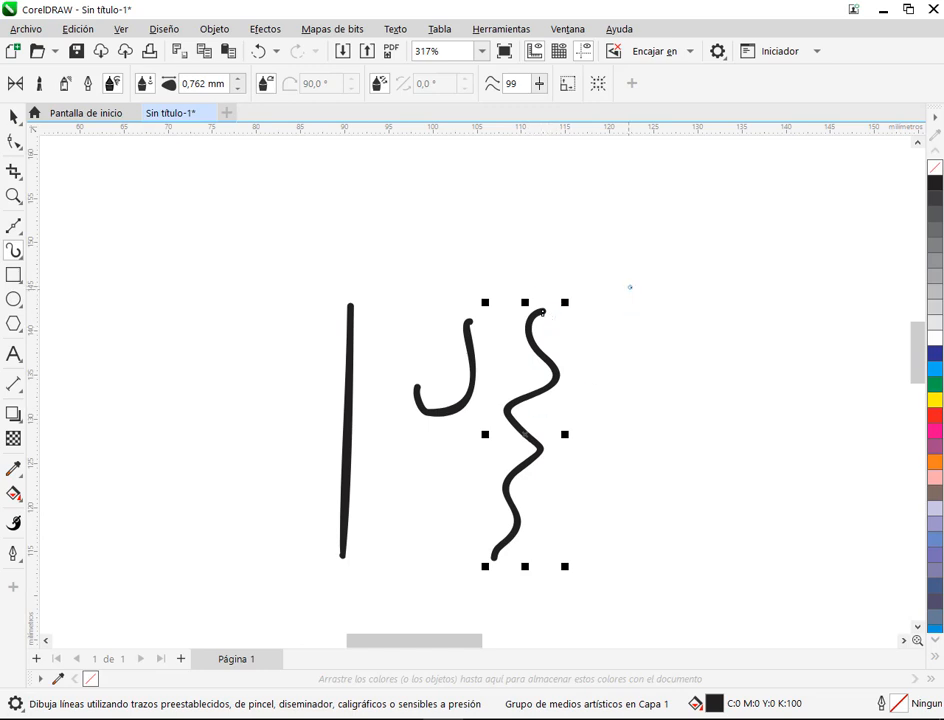
{"action": "mouse_move", "coordinate": [628, 292]}
{"action": "left_mouse_down"}
{"action": "mouse_move", "coordinate": [632, 417]}
{"action": "mouse_move", "coordinate": [590, 505]}
{"action": "left_mouse_up"}
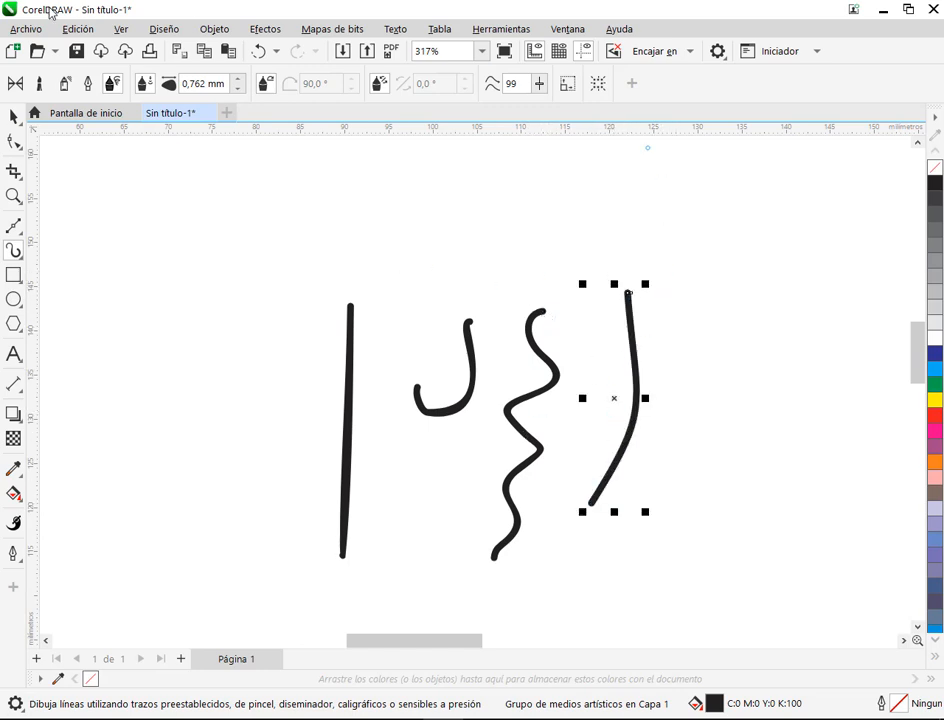
Step: Select all four expression strokes together and delete them
{"action": "left_click", "coordinate": [13, 117]}
{"action": "left_click", "coordinate": [670, 300]}
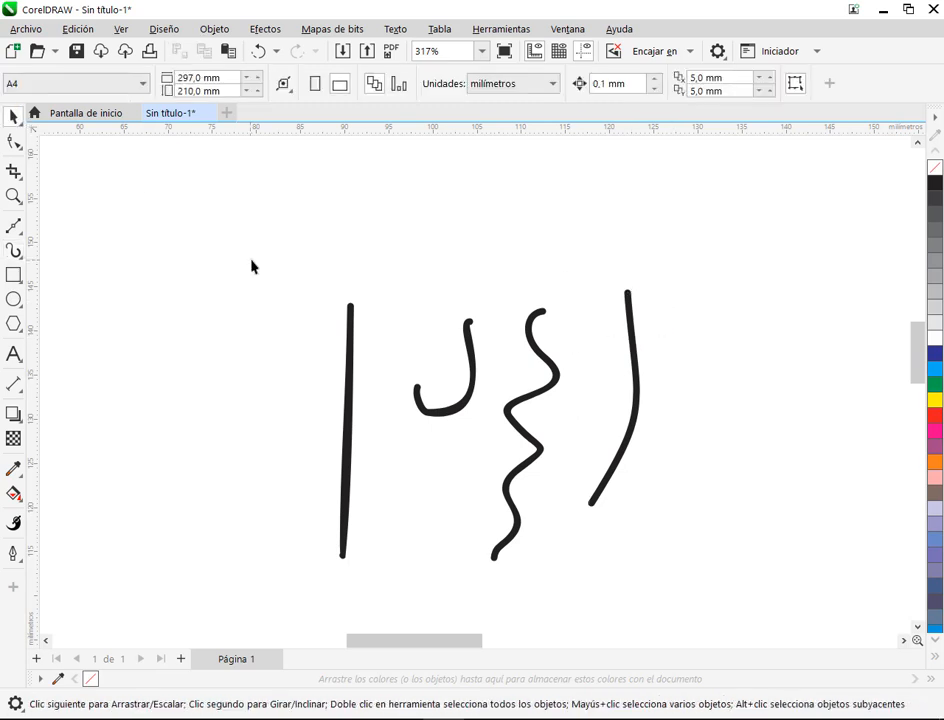
{"action": "left_click_drag", "start_coordinate": [251, 266], "coordinate": [678, 533]}
{"action": "key", "text": "Delete"}
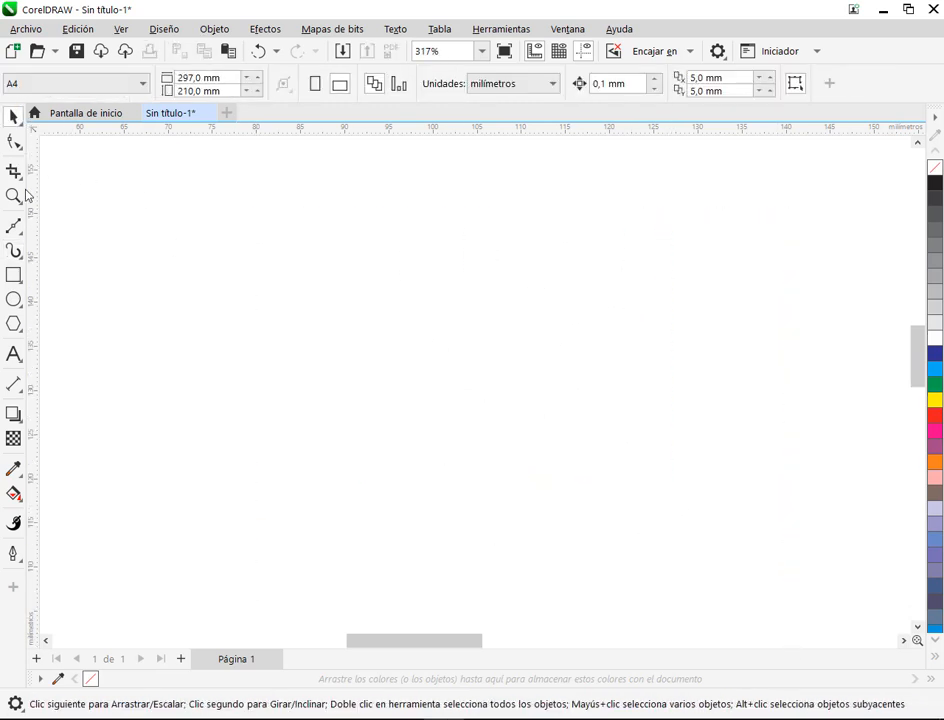
Step: Set the artistic media tool back to preset mode, return to the selection tool and show the whole empty page
{"action": "left_click", "coordinate": [9, 253]}
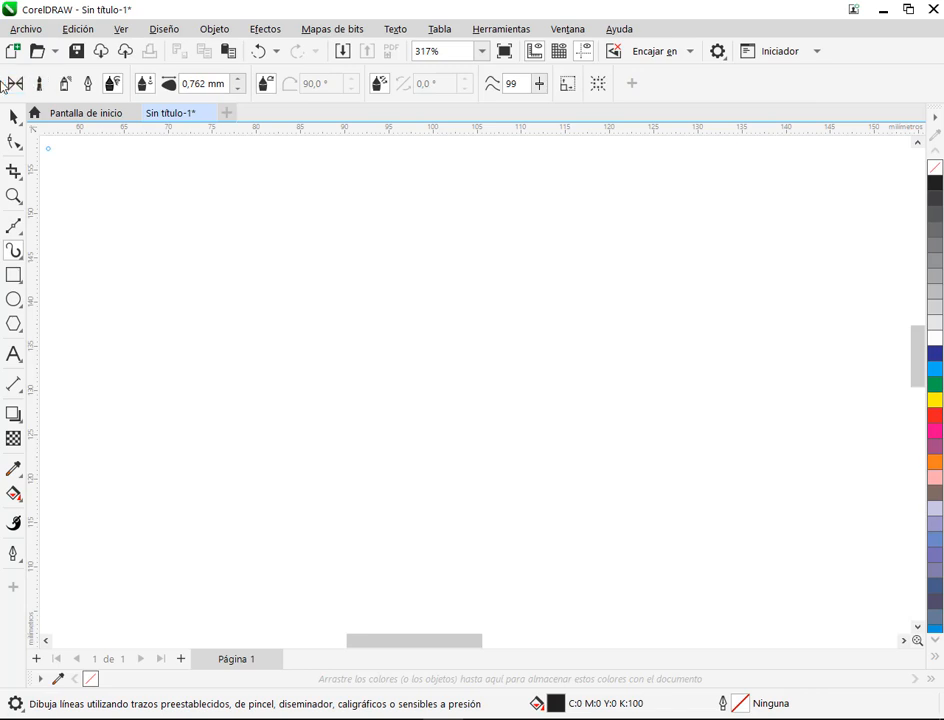
{"action": "left_click", "coordinate": [14, 83]}
{"action": "scroll", "coordinate": [501, 331], "scroll_direction": "down", "scroll_amount": 1}
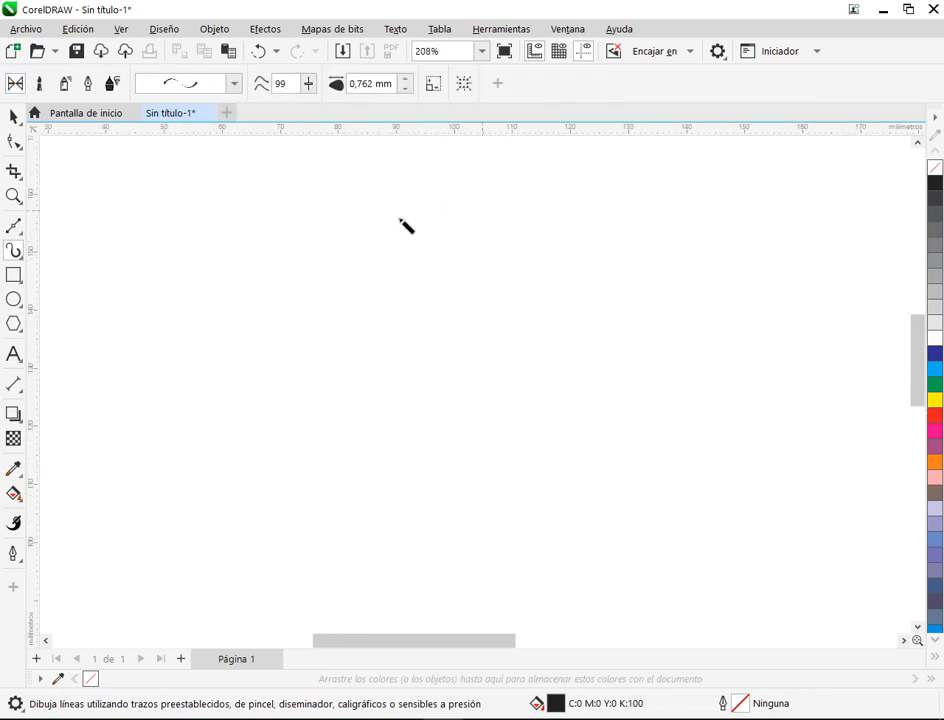
{"action": "key", "text": "space"}
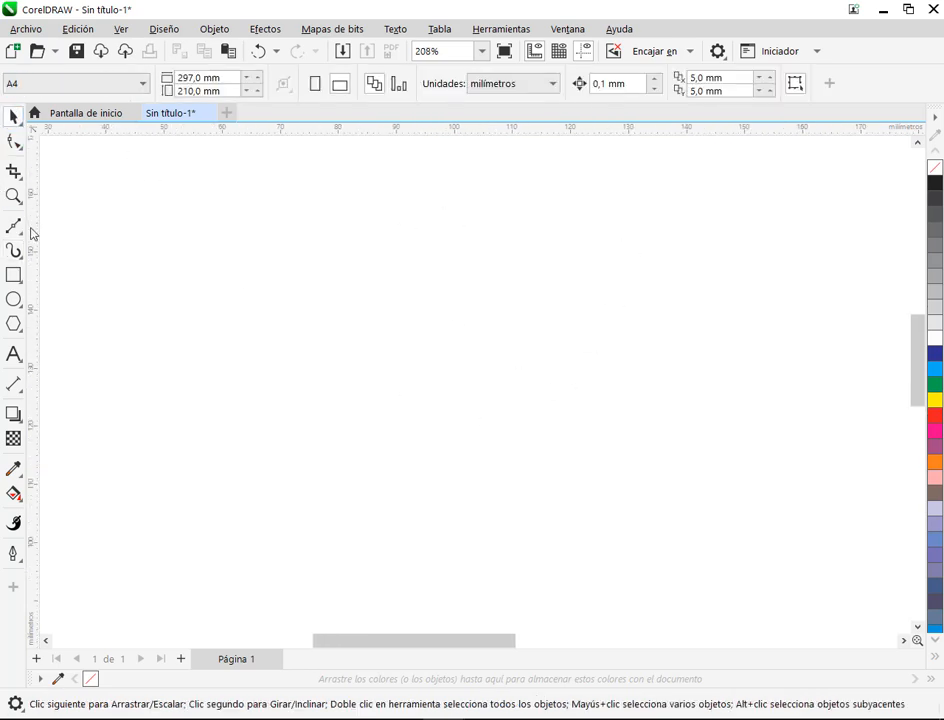
{"action": "scroll", "coordinate": [565, 540], "scroll_direction": "down", "scroll_amount": 8}
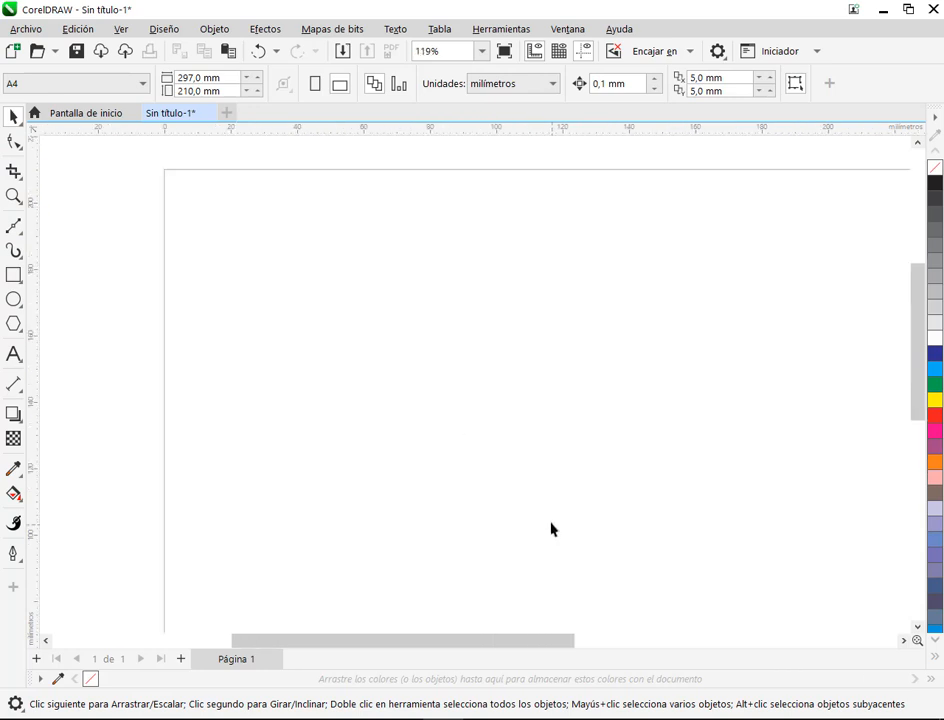
{"action": "left_click_drag", "start_coordinate": [634, 486], "coordinate": [474, 381]}
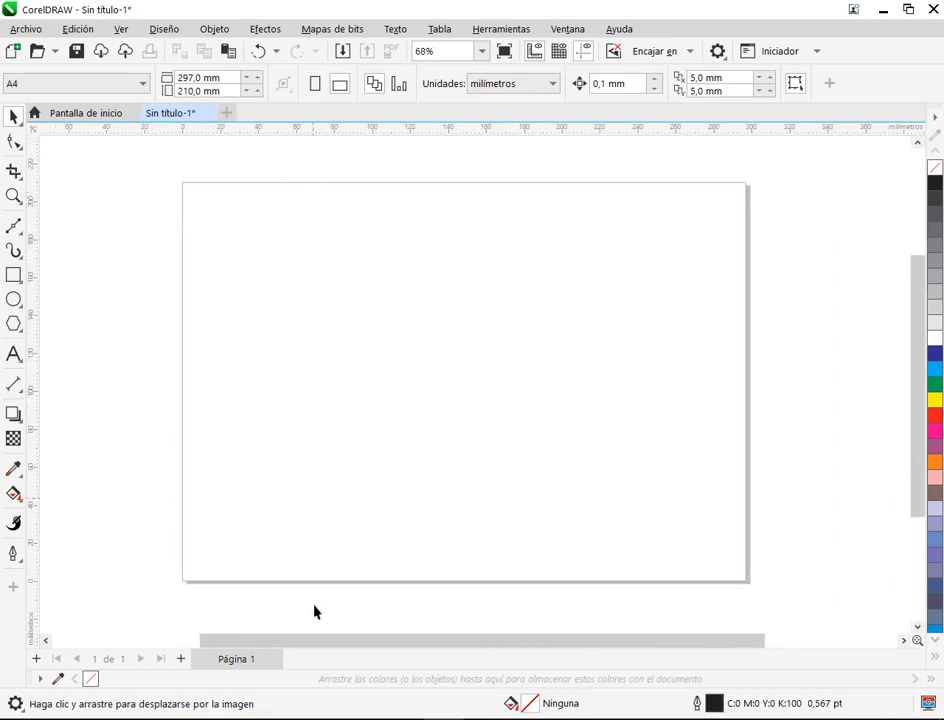
Step: Switch to MANUAL COREL.pdf in the browser and read the Práctica 22 instructions for creating borders with Medios Artísticos and the sprayer list
{"action": "left_click", "coordinate": [197, 719]}
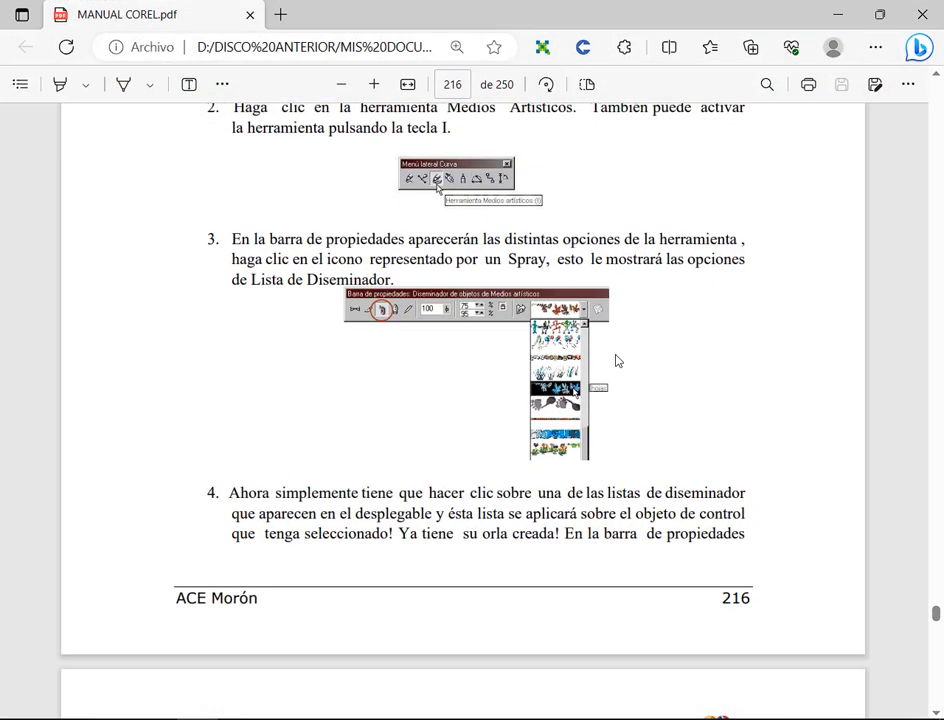
{"action": "scroll", "coordinate": [617, 361], "scroll_direction": "up", "scroll_amount": 5}
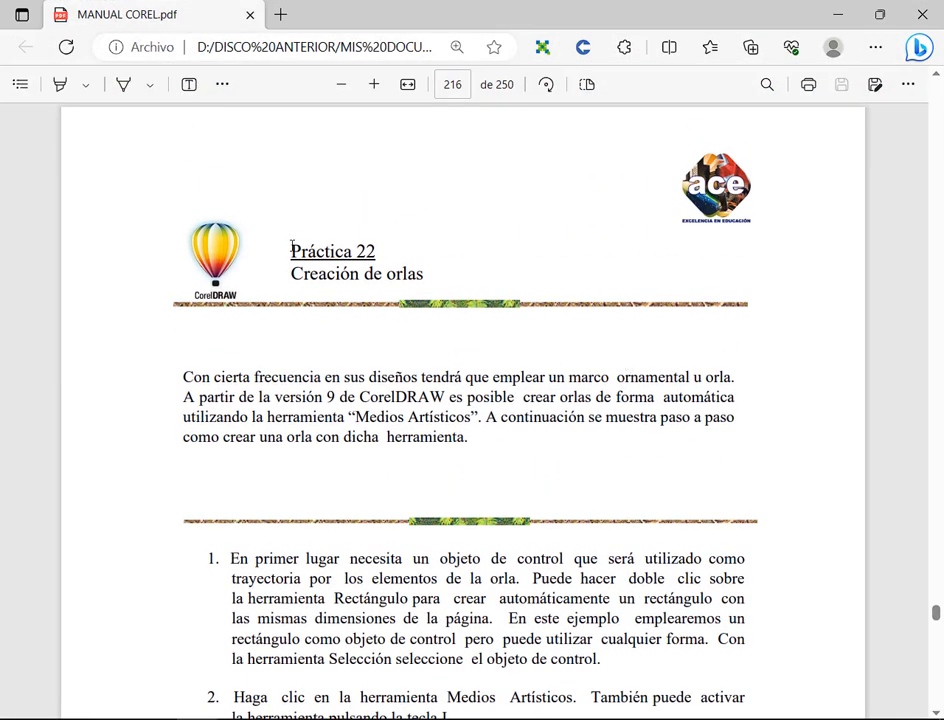
{"action": "left_click_drag", "start_coordinate": [292, 246], "coordinate": [385, 246]}
{"action": "left_click", "coordinate": [359, 250]}
{"action": "scroll", "coordinate": [466, 300], "scroll_direction": "down", "scroll_amount": 7}
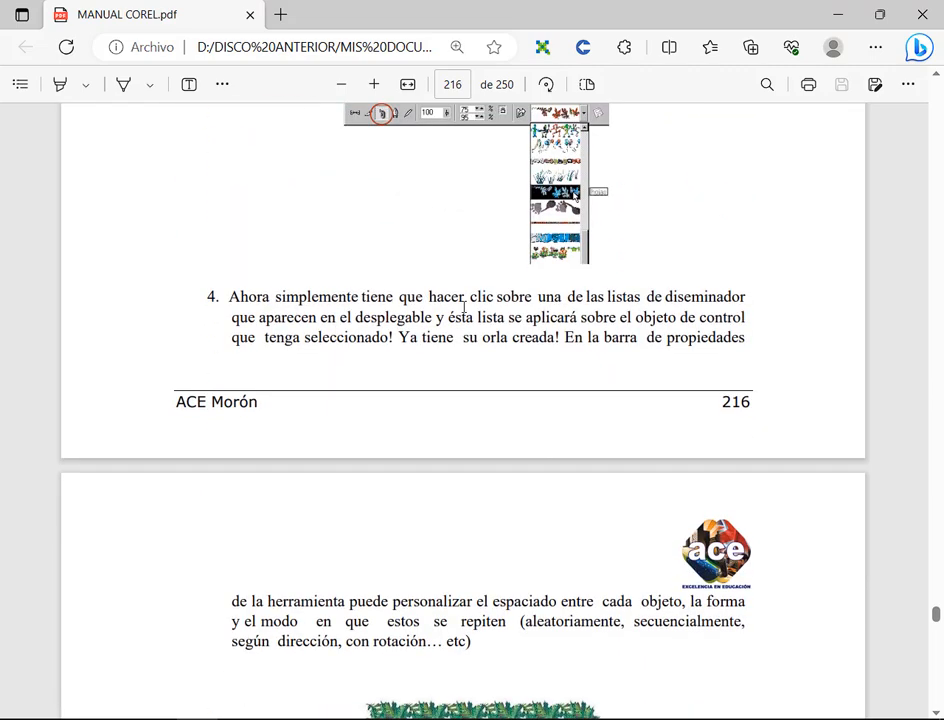
{"action": "scroll", "coordinate": [463, 308], "scroll_direction": "up", "scroll_amount": 3}
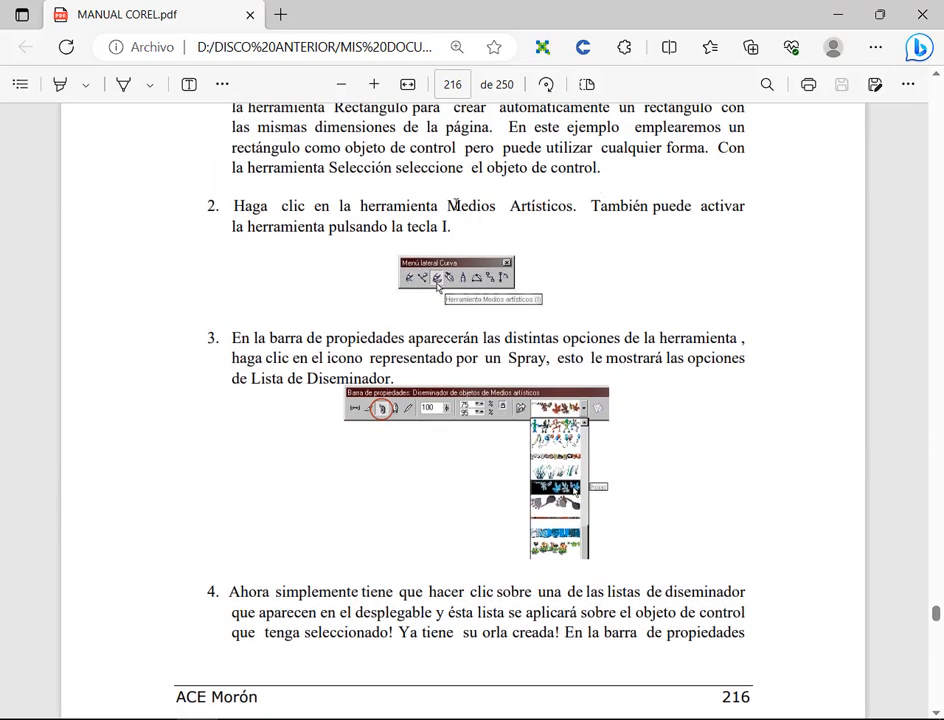
{"action": "left_click_drag", "start_coordinate": [448, 206], "coordinate": [583, 211]}
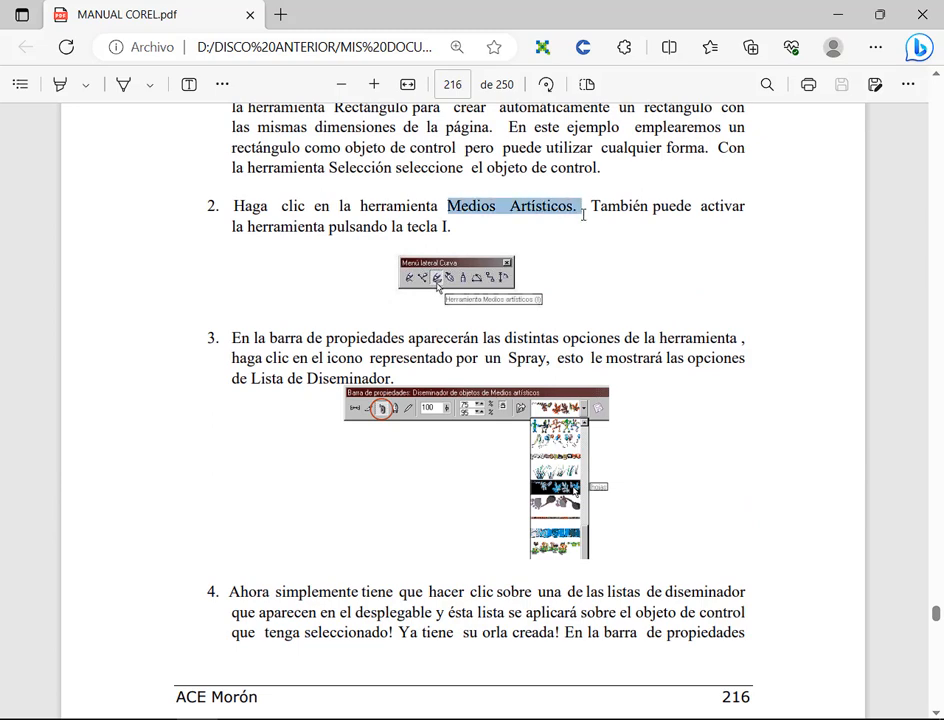
{"action": "left_click", "coordinate": [645, 348]}
{"action": "scroll", "coordinate": [424, 390], "scroll_direction": "down", "scroll_amount": 1}
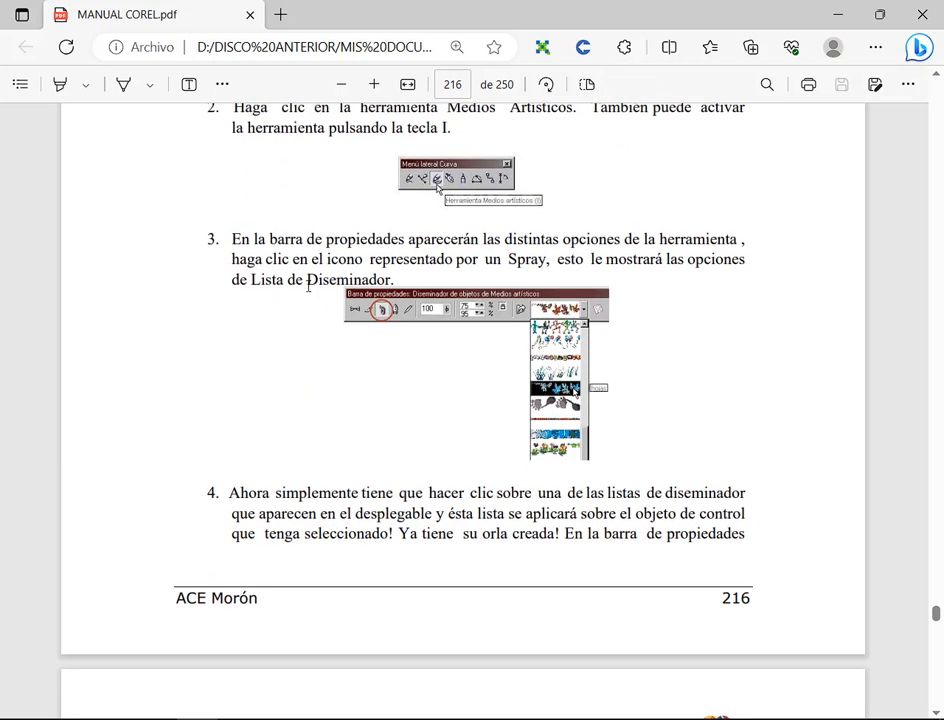
{"action": "left_click_drag", "start_coordinate": [318, 283], "coordinate": [350, 284]}
{"action": "scroll", "coordinate": [853, 352], "scroll_direction": "down", "scroll_amount": 5}
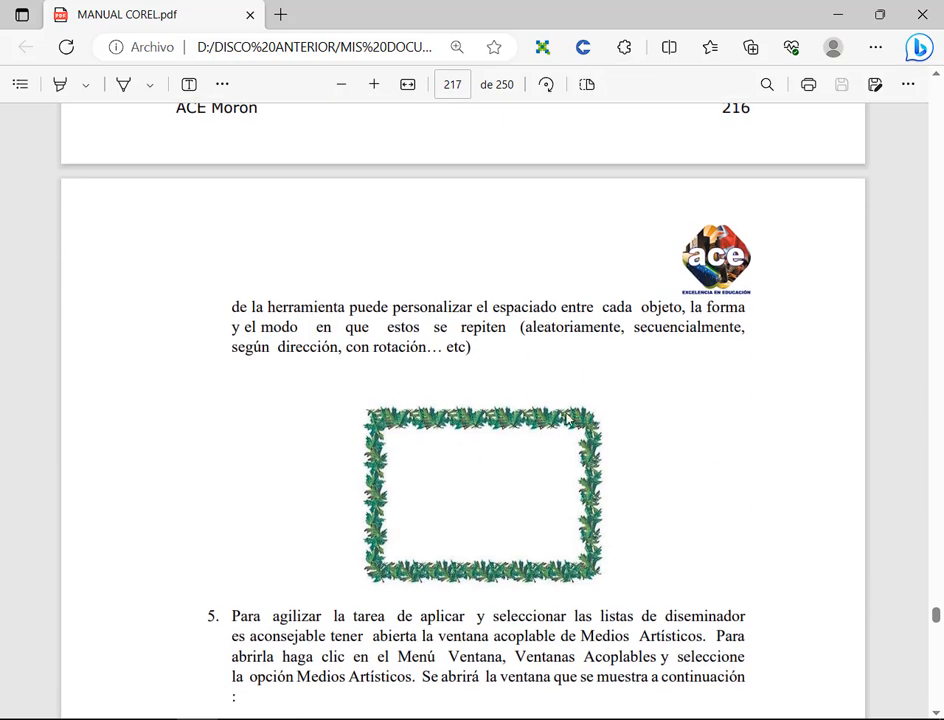
Step: Examine the sample borders on page 218 of the manual, comparing the control shapes used for the rectangular, heart, rounded and circular ones
{"action": "scroll", "coordinate": [657, 491], "scroll_direction": "down", "scroll_amount": 14}
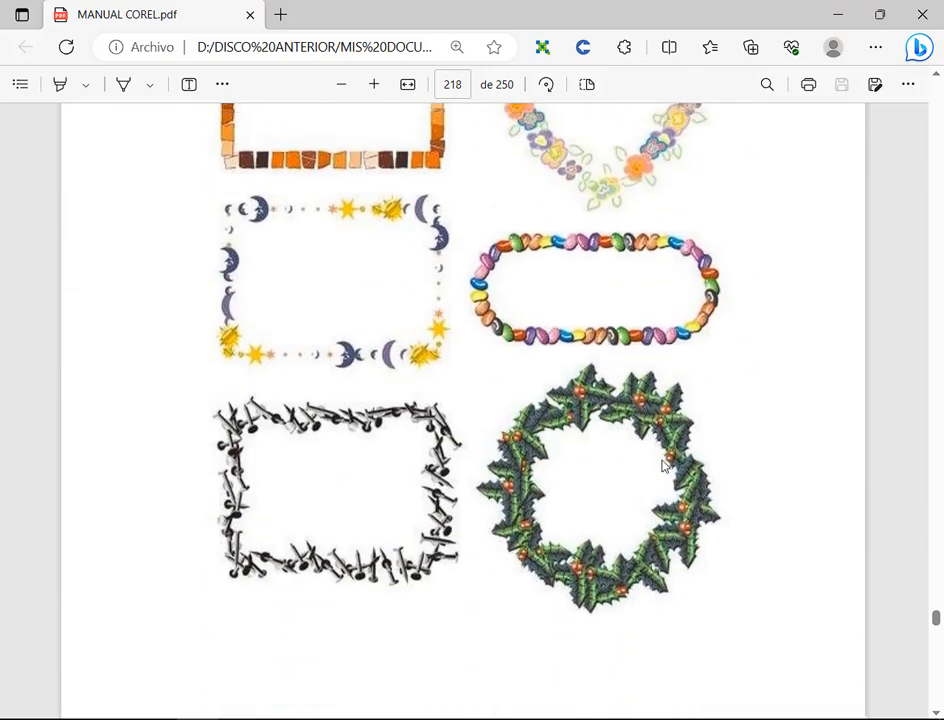
{"action": "scroll", "coordinate": [659, 465], "scroll_direction": "up", "scroll_amount": 2}
{"action": "scroll", "coordinate": [659, 465], "scroll_direction": "up", "scroll_amount": 1}
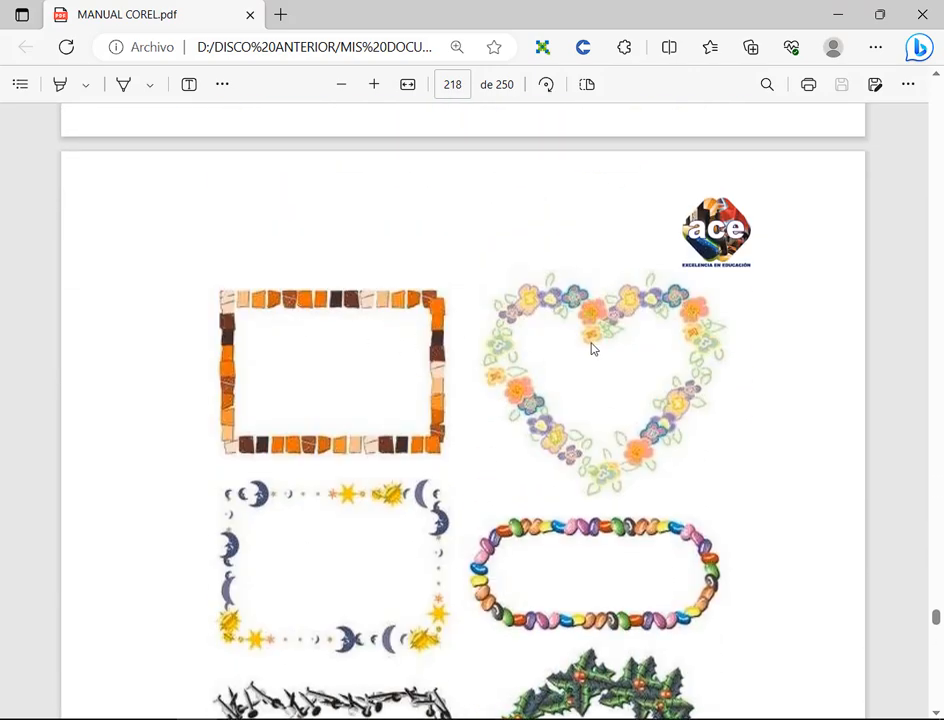
{"action": "scroll", "coordinate": [508, 501], "scroll_direction": "down", "scroll_amount": 4}
{"action": "scroll", "coordinate": [381, 246], "scroll_direction": "up", "scroll_amount": 3}
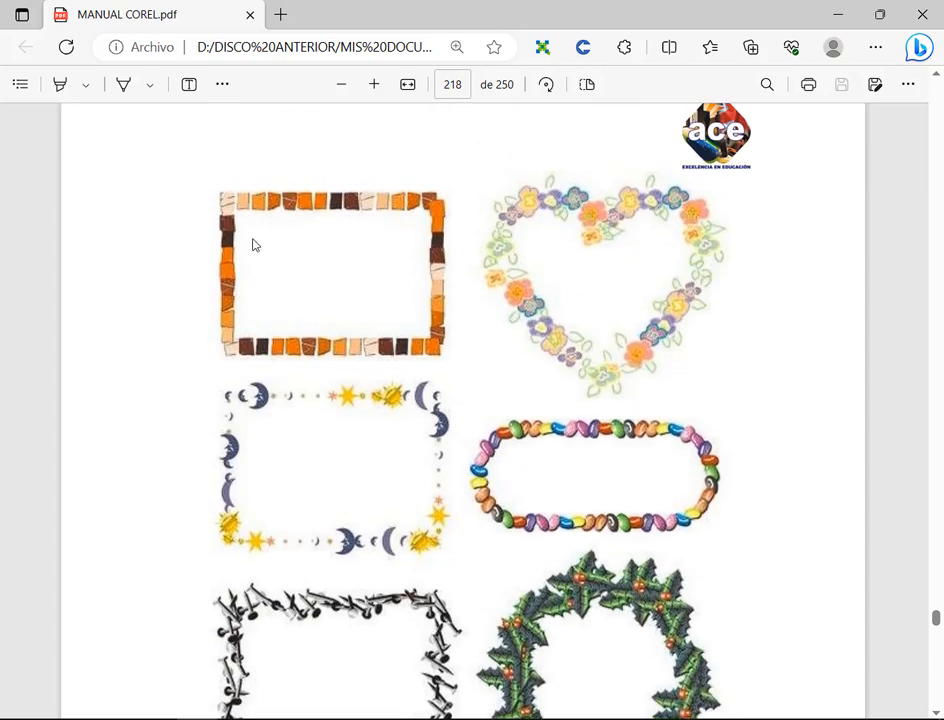
{"action": "left_click_drag", "start_coordinate": [233, 206], "coordinate": [427, 347]}
{"action": "mouse_move", "coordinate": [222, 380]}
{"action": "left_mouse_down"}
{"action": "mouse_move", "coordinate": [330, 484]}
{"action": "mouse_move", "coordinate": [447, 568]}
{"action": "left_mouse_up"}
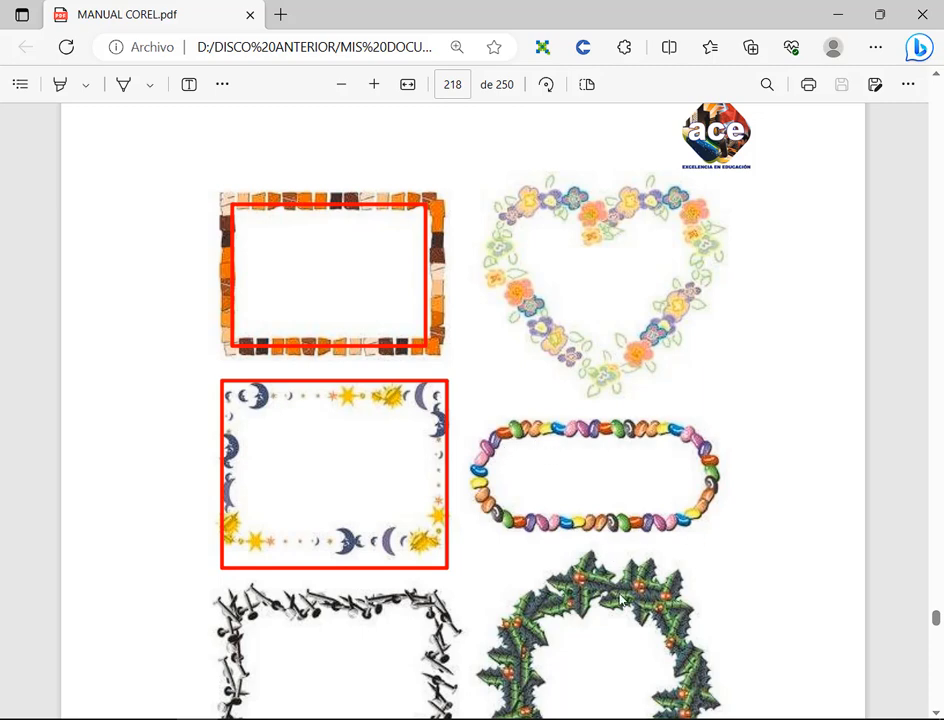
{"action": "scroll", "coordinate": [569, 459], "scroll_direction": "down", "scroll_amount": 2}
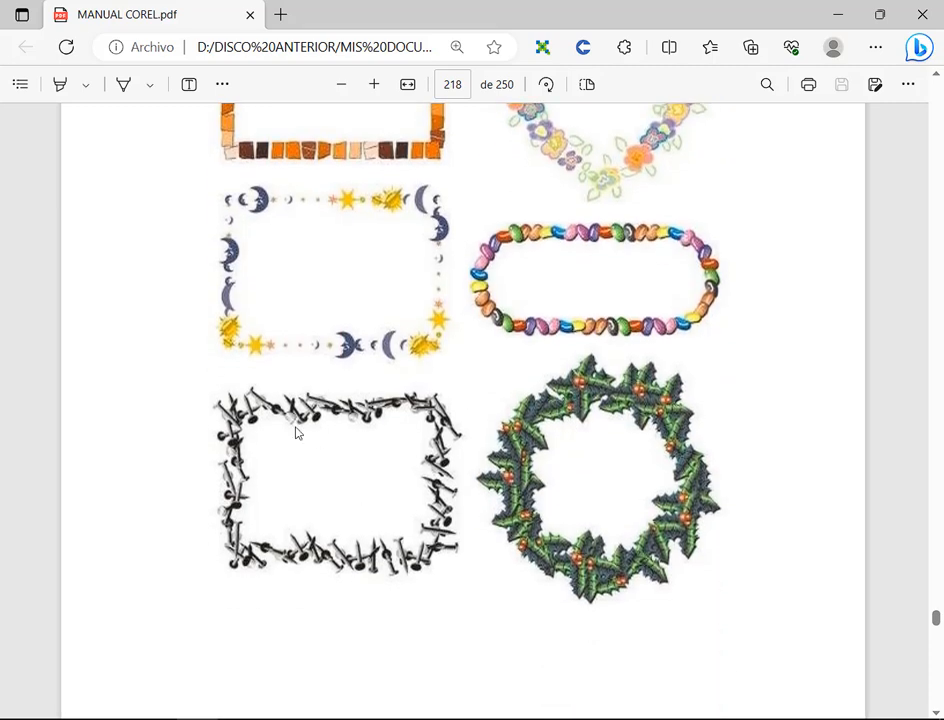
{"action": "mouse_move", "coordinate": [222, 393]}
{"action": "left_mouse_down"}
{"action": "mouse_move", "coordinate": [379, 509]}
{"action": "mouse_move", "coordinate": [430, 570]}
{"action": "left_mouse_up"}
{"action": "scroll", "coordinate": [608, 316], "scroll_direction": "up", "scroll_amount": 3}
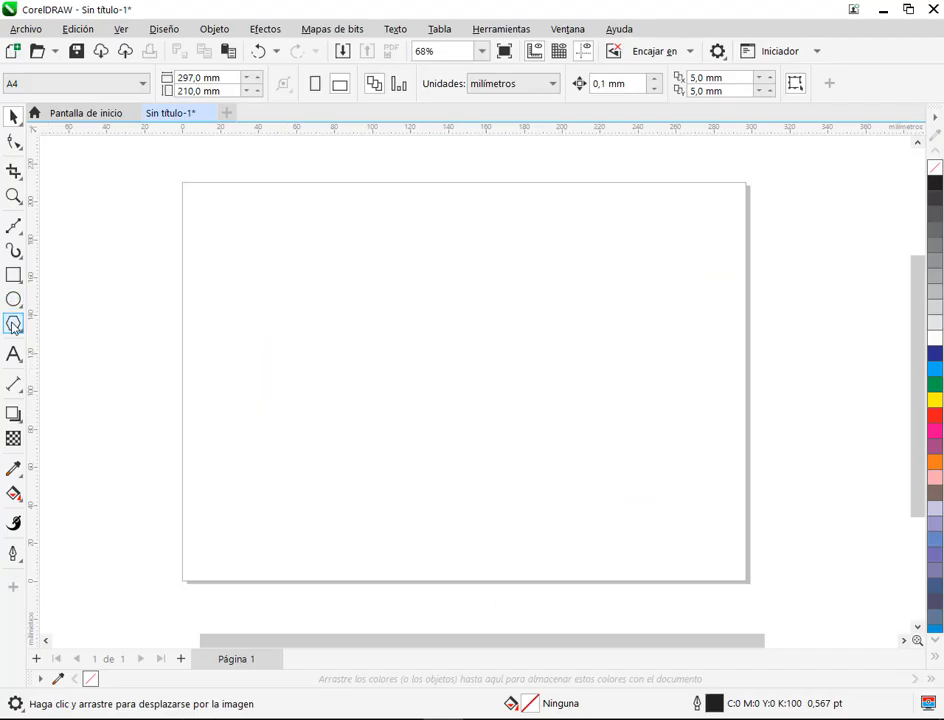
Step: Switch to CorelDRAW and draw a heart from the common shapes, about 114 by 108 mm, near the middle of the page
{"action": "left_click", "coordinate": [14, 325]}
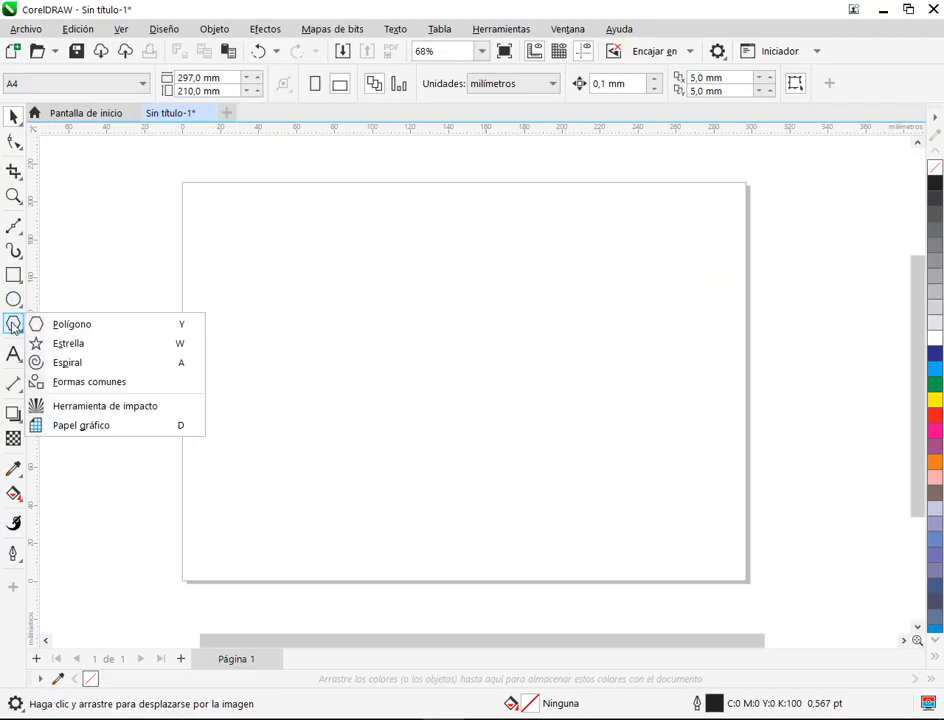
{"action": "left_click", "coordinate": [95, 381]}
{"action": "left_click", "coordinate": [478, 86]}
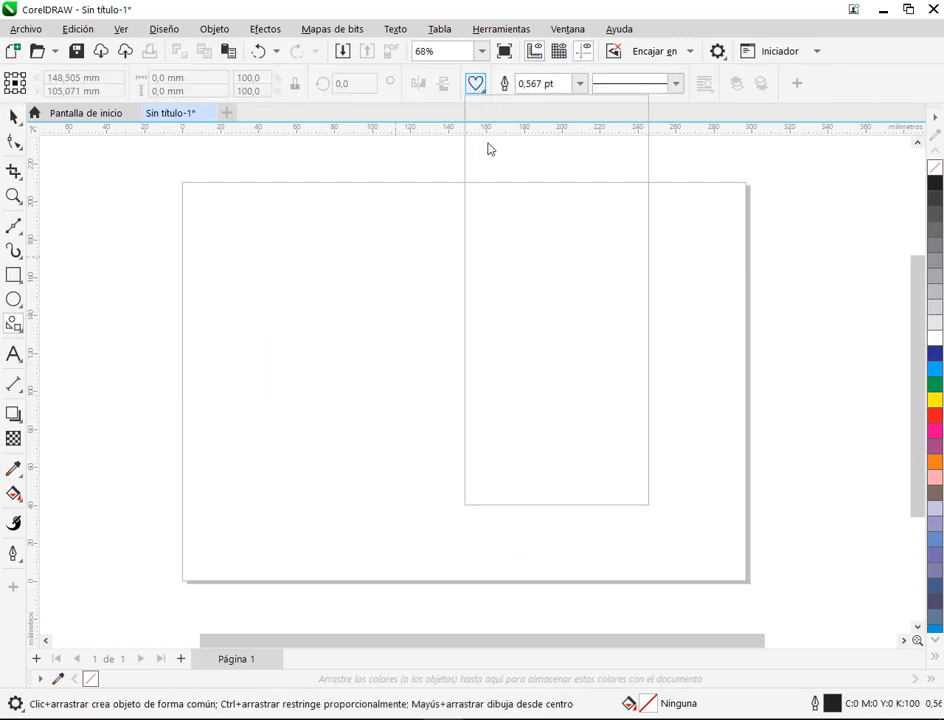
{"action": "left_click", "coordinate": [581, 155]}
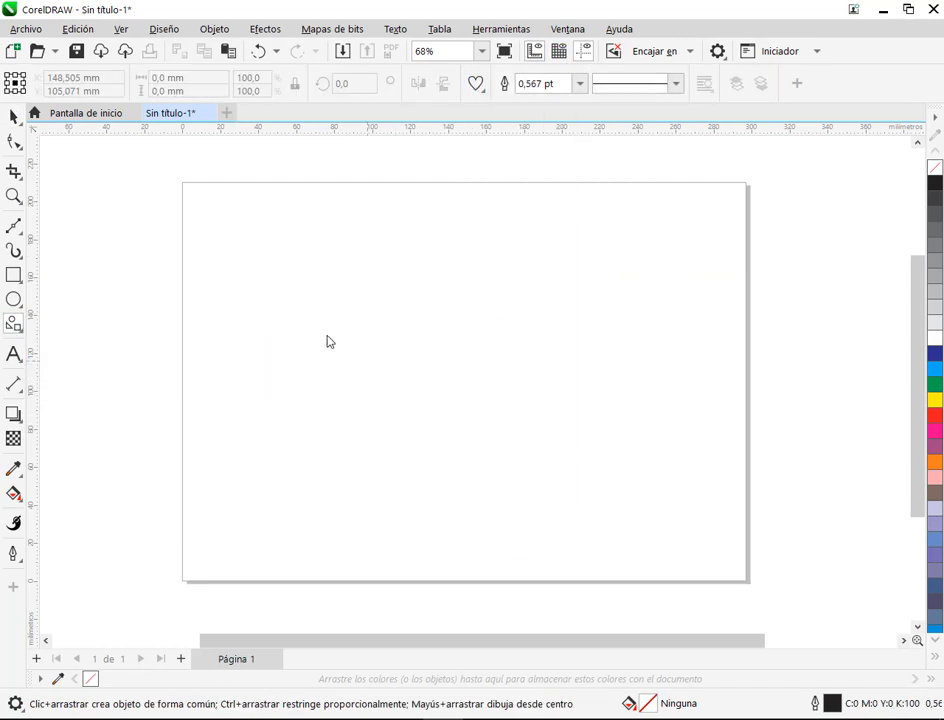
{"action": "left_click_drag", "start_coordinate": [335, 272], "coordinate": [551, 477]}
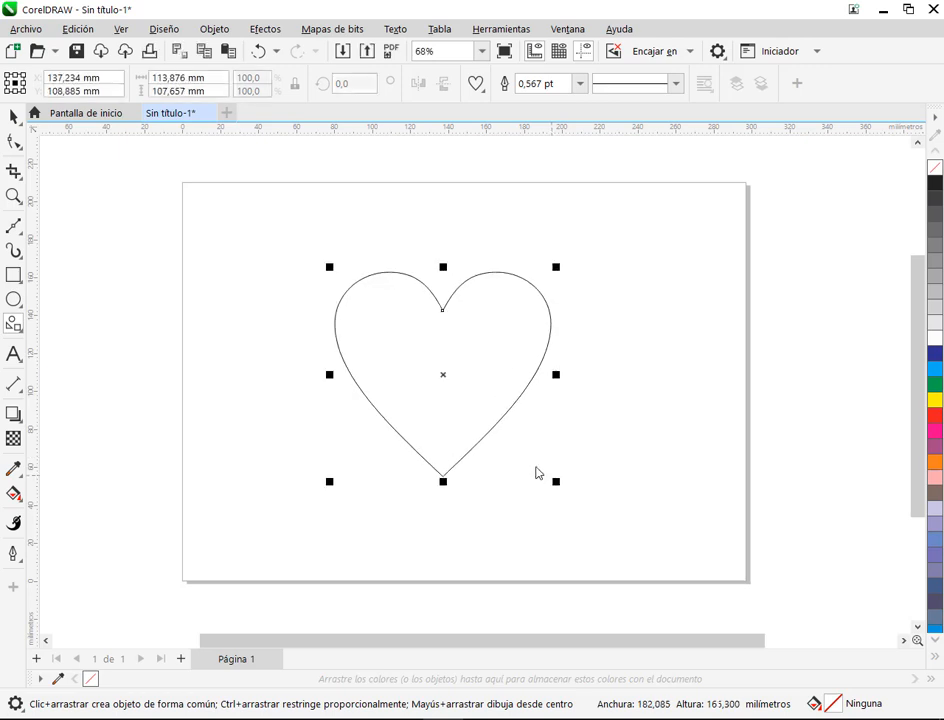
Step: Select the heart outline and delete it from the page
{"action": "left_click", "coordinate": [18, 118]}
{"action": "left_click_drag", "start_coordinate": [471, 324], "coordinate": [460, 286]}
{"action": "key", "text": "Delete"}
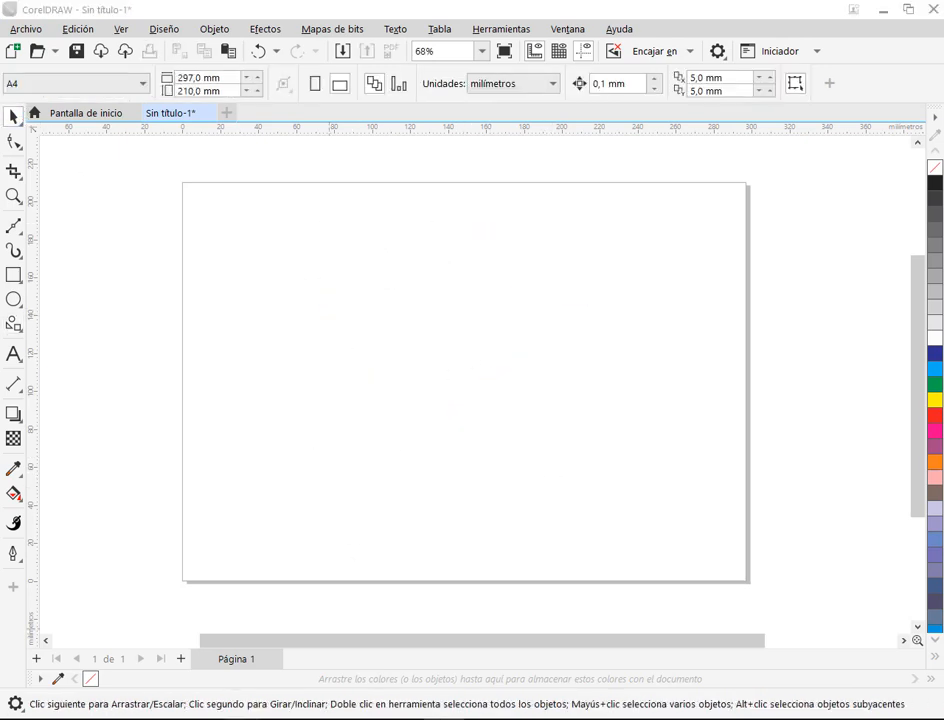
Step: Return to MANUAL COREL.pdf in the browser, look over the start of Práctica 23 and go back to the sample borders on page 218
{"action": "left_click", "coordinate": [152, 685]}
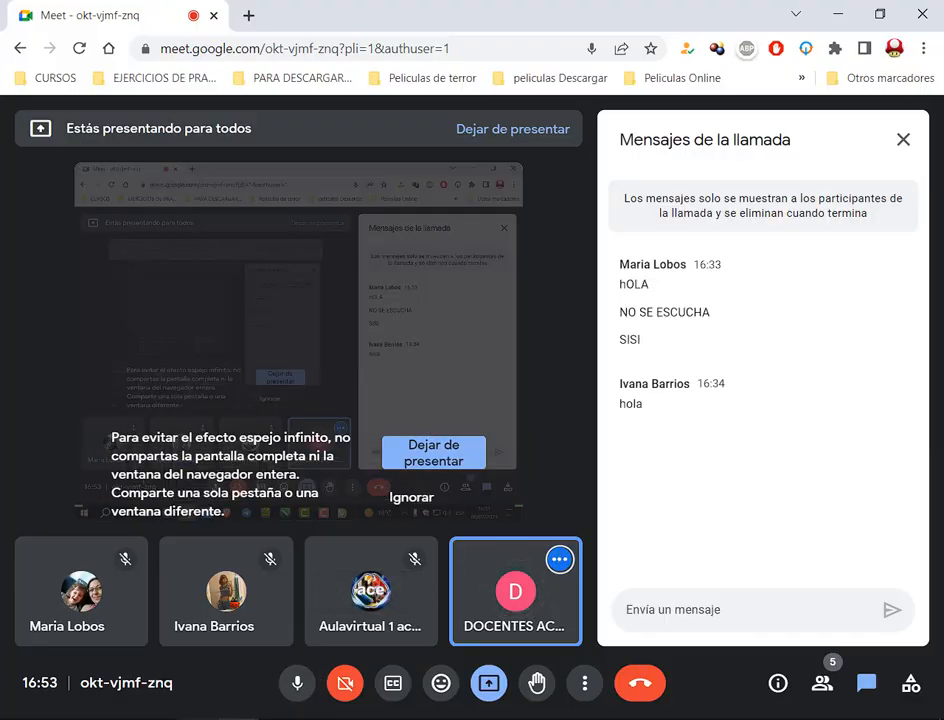
{"action": "left_click", "coordinate": [197, 719]}
{"action": "scroll", "coordinate": [701, 243], "scroll_direction": "down", "scroll_amount": 5}
{"action": "scroll", "coordinate": [703, 243], "scroll_direction": "down", "scroll_amount": 8}
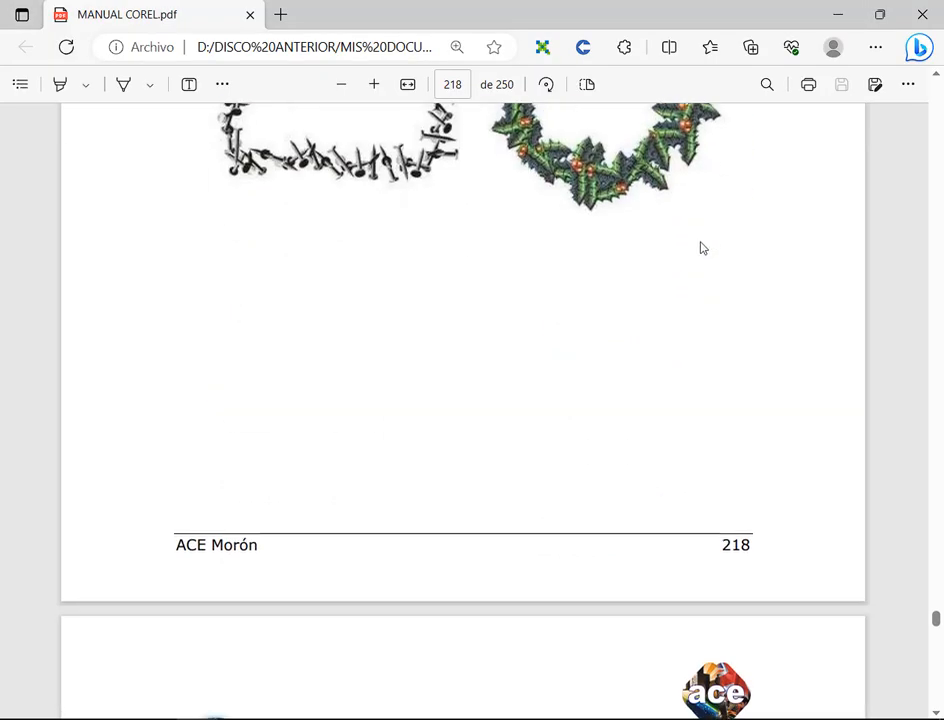
{"action": "scroll", "coordinate": [712, 248], "scroll_direction": "down", "scroll_amount": 2}
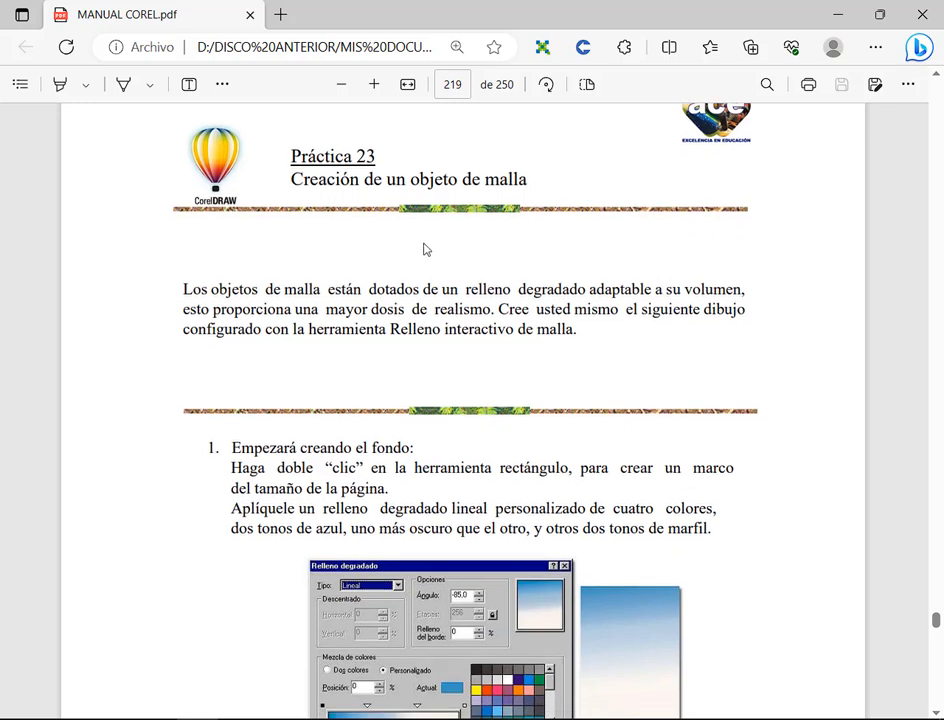
{"action": "scroll", "coordinate": [560, 440], "scroll_direction": "up", "scroll_amount": 10}
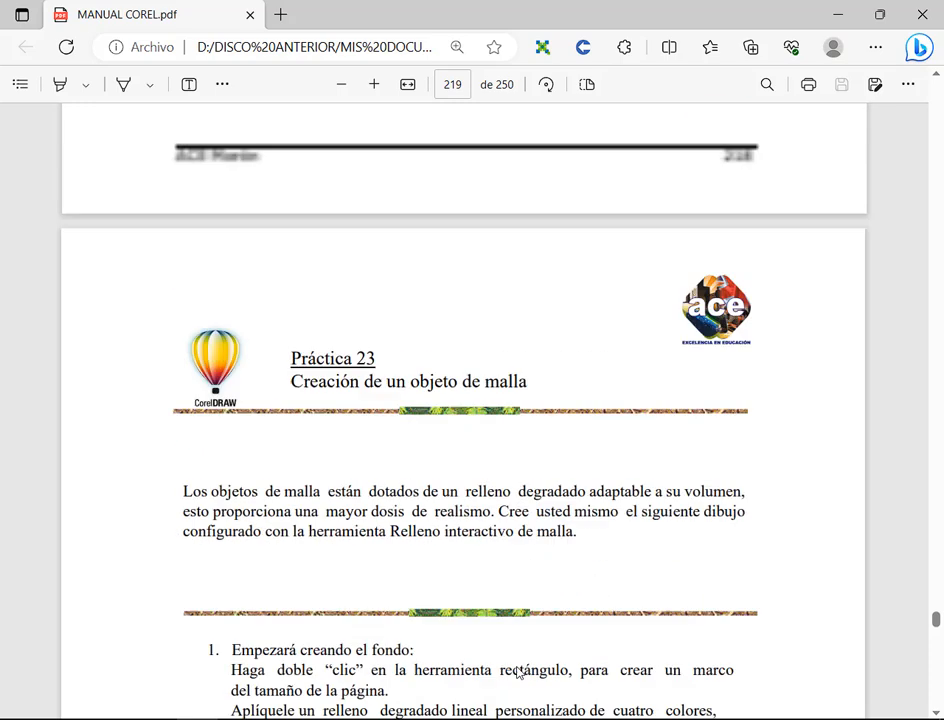
{"action": "scroll", "coordinate": [523, 487], "scroll_direction": "up", "scroll_amount": 3}
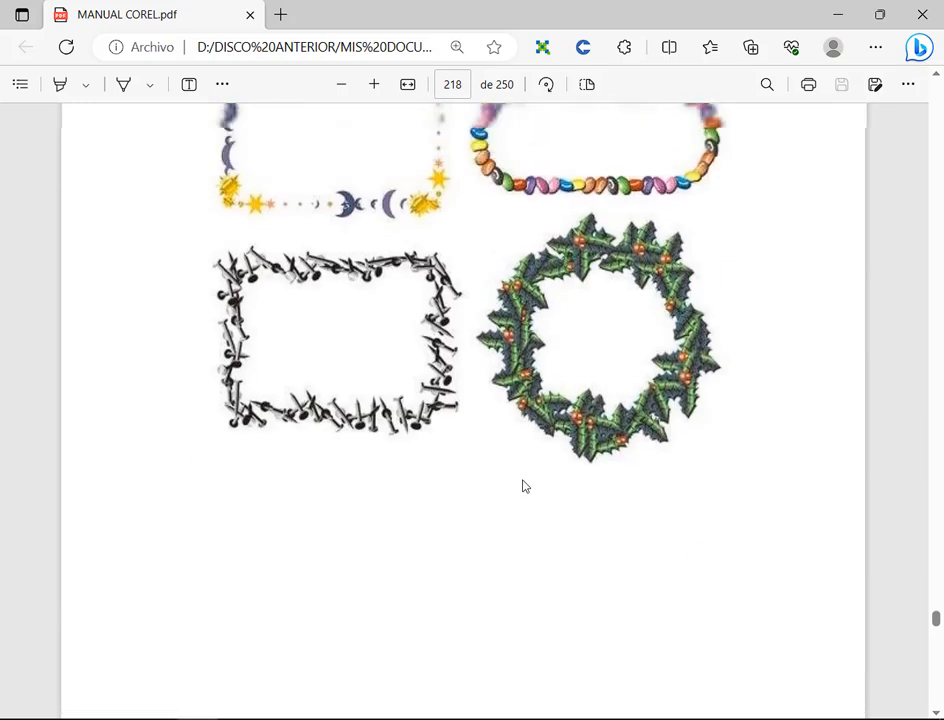
Step: Go to page 219 of the manual and examine the title of Práctica 23, Creación de un objeto de malla
{"action": "scroll", "coordinate": [522, 487], "scroll_direction": "down", "scroll_amount": 10}
{"action": "scroll", "coordinate": [513, 471], "scroll_direction": "down", "scroll_amount": 1}
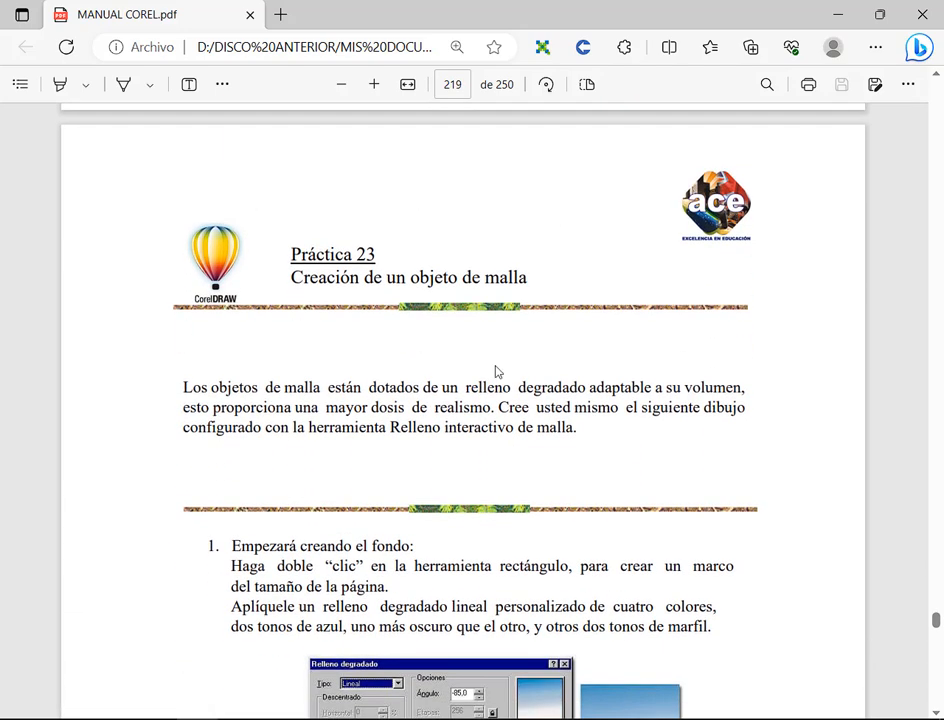
{"action": "left_click_drag", "start_coordinate": [306, 260], "coordinate": [501, 353]}
{"action": "left_click", "coordinate": [520, 288]}
{"action": "left_click_drag", "start_coordinate": [524, 277], "coordinate": [276, 285]}
{"action": "left_click", "coordinate": [607, 316]}
{"action": "scroll", "coordinate": [579, 352], "scroll_direction": "up", "scroll_amount": 8}
{"action": "scroll", "coordinate": [575, 341], "scroll_direction": "down", "scroll_amount": 8}
{"action": "left_click_drag", "start_coordinate": [296, 278], "coordinate": [270, 273]}
{"action": "left_click", "coordinate": [516, 312]}
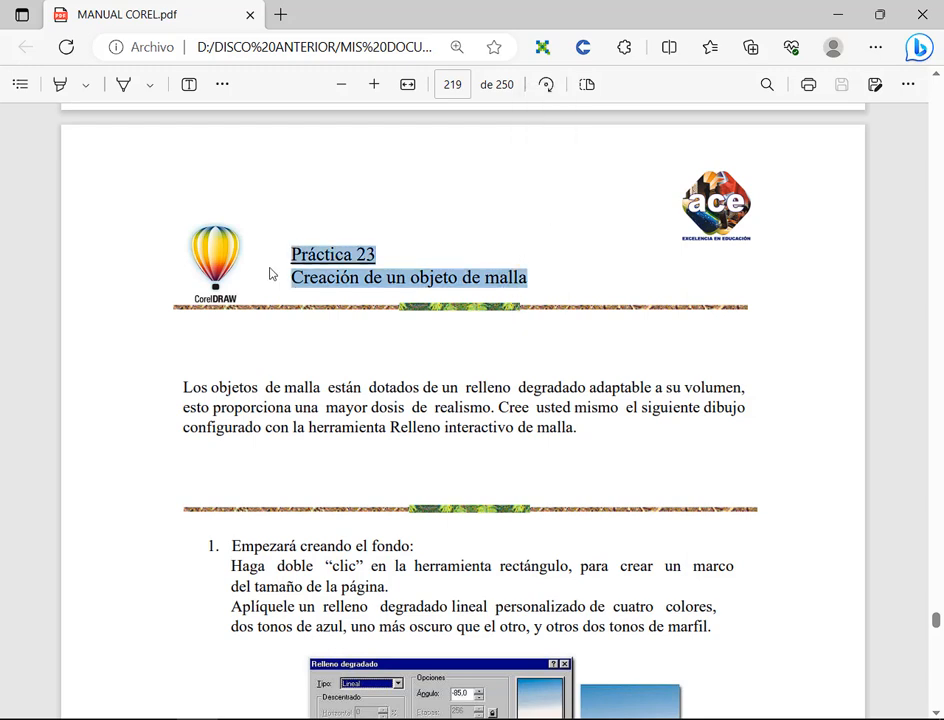
{"action": "left_click", "coordinate": [447, 283]}
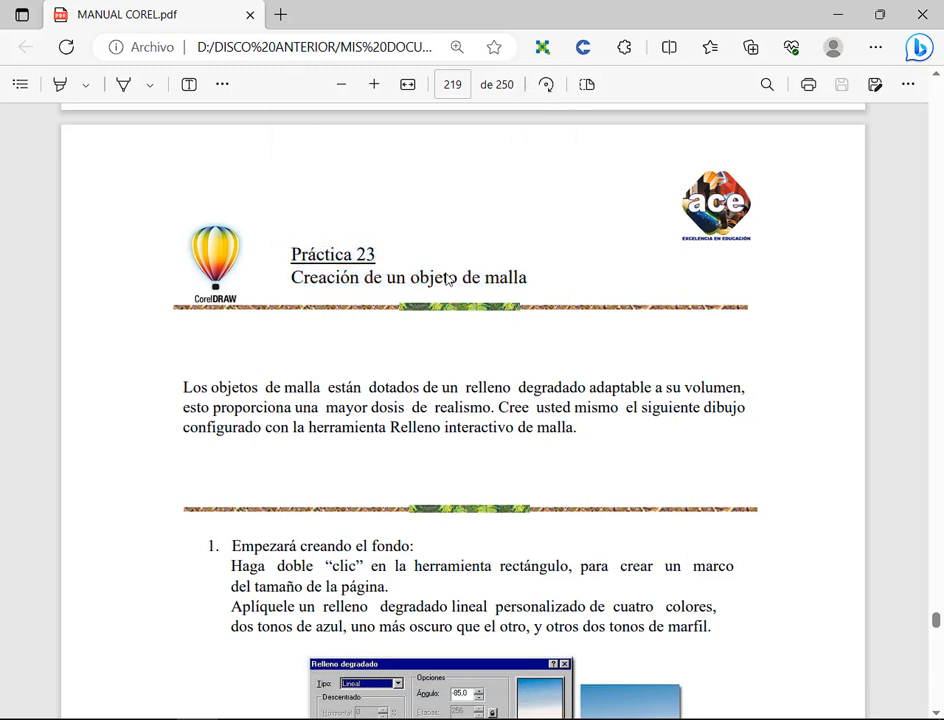
{"action": "left_click_drag", "start_coordinate": [447, 281], "coordinate": [527, 281]}
{"action": "left_click", "coordinate": [429, 233]}
{"action": "scroll", "coordinate": [519, 296], "scroll_direction": "down", "scroll_amount": 5}
{"action": "scroll", "coordinate": [508, 340], "scroll_direction": "up", "scroll_amount": 4}
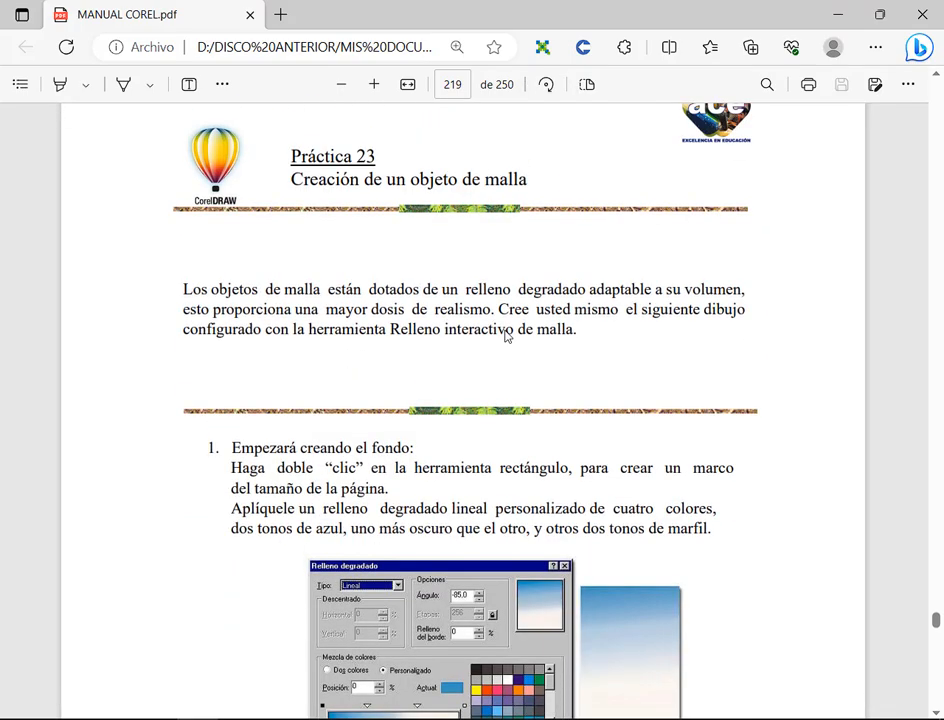
Step: Look ahead past the balloon picture on page 221 to Práctica 26 on page 224, and reduce the page zoom
{"action": "scroll", "coordinate": [506, 337], "scroll_direction": "down", "scroll_amount": 20}
{"action": "scroll", "coordinate": [506, 336], "scroll_direction": "down", "scroll_amount": 12}
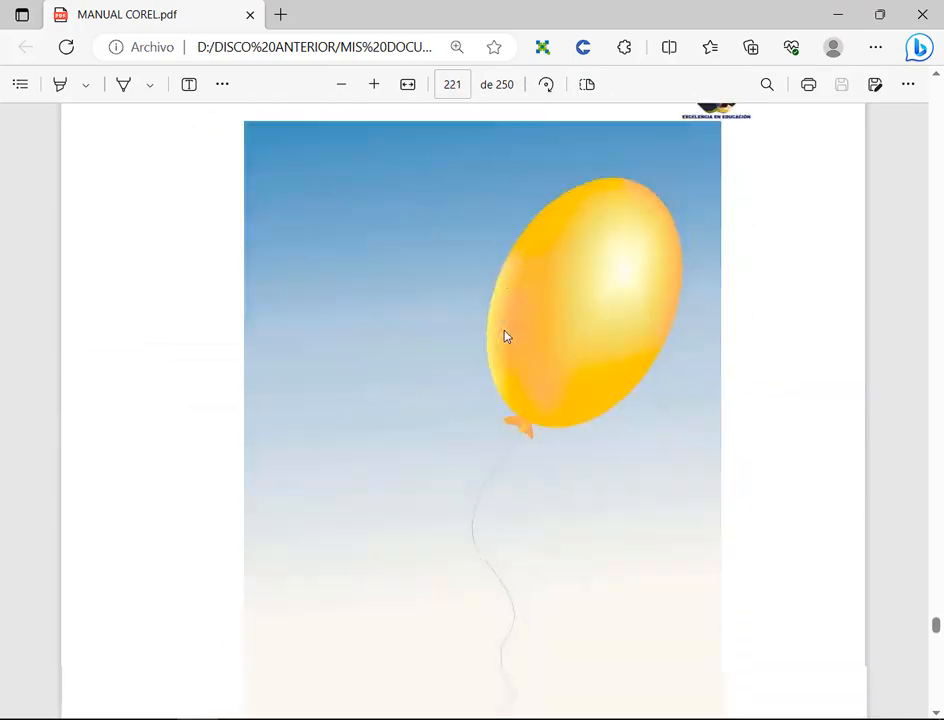
{"action": "scroll", "coordinate": [521, 354], "scroll_direction": "down", "scroll_amount": 15}
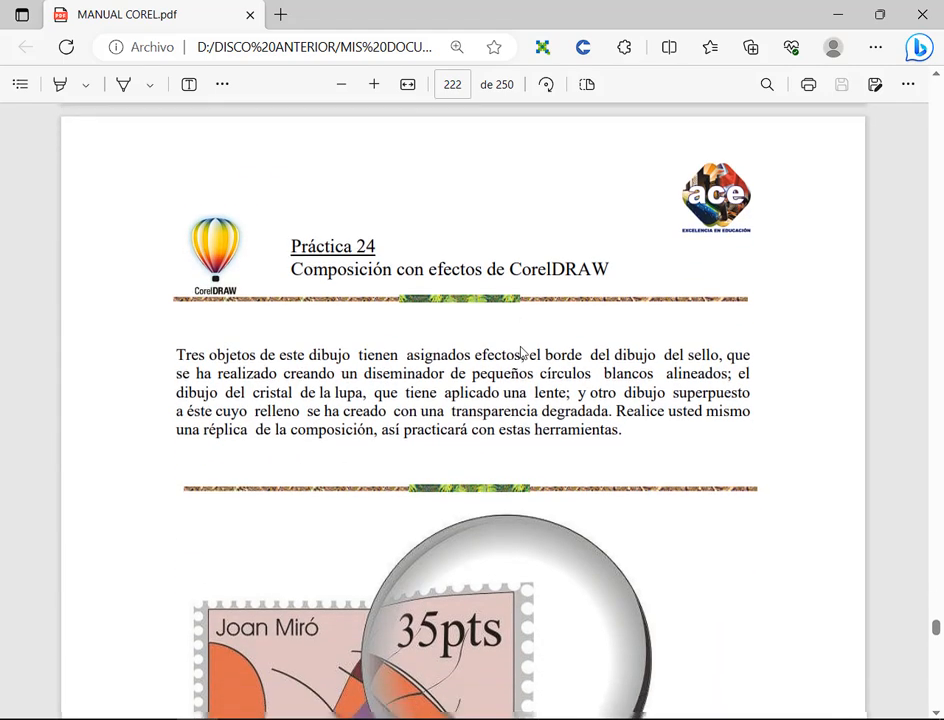
{"action": "left_click", "coordinate": [343, 84]}
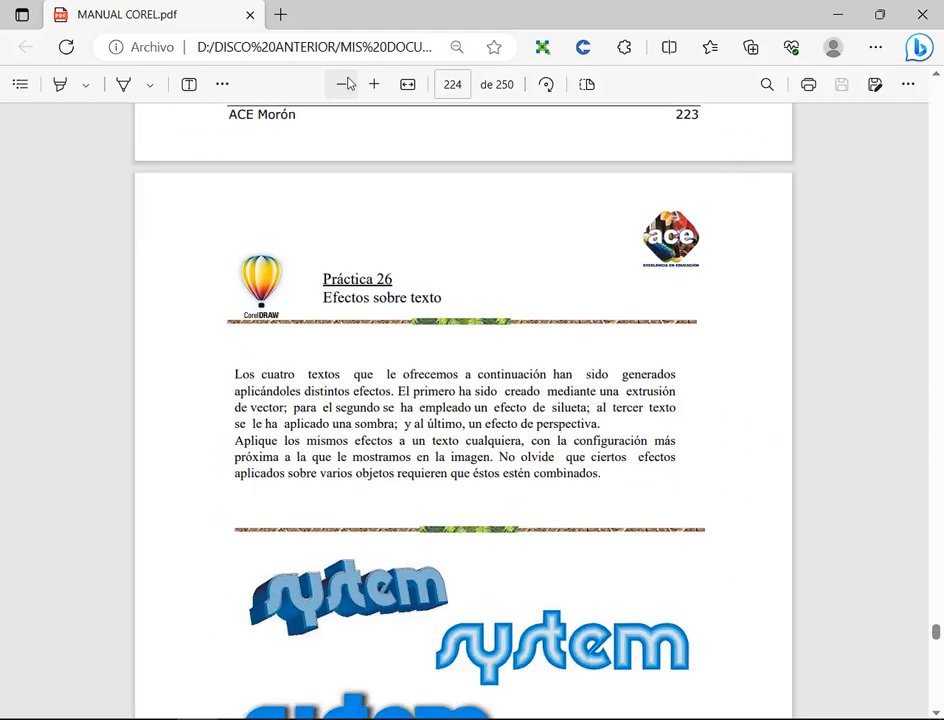
{"action": "left_click", "coordinate": [343, 84]}
Step: Look back through the earlier practices to Práctica 14 on page 199 and examine the words "relleno PowerClip" in its title
{"action": "scroll", "coordinate": [537, 491], "scroll_direction": "up", "scroll_amount": 10}
{"action": "scroll", "coordinate": [537, 491], "scroll_direction": "up", "scroll_amount": 20}
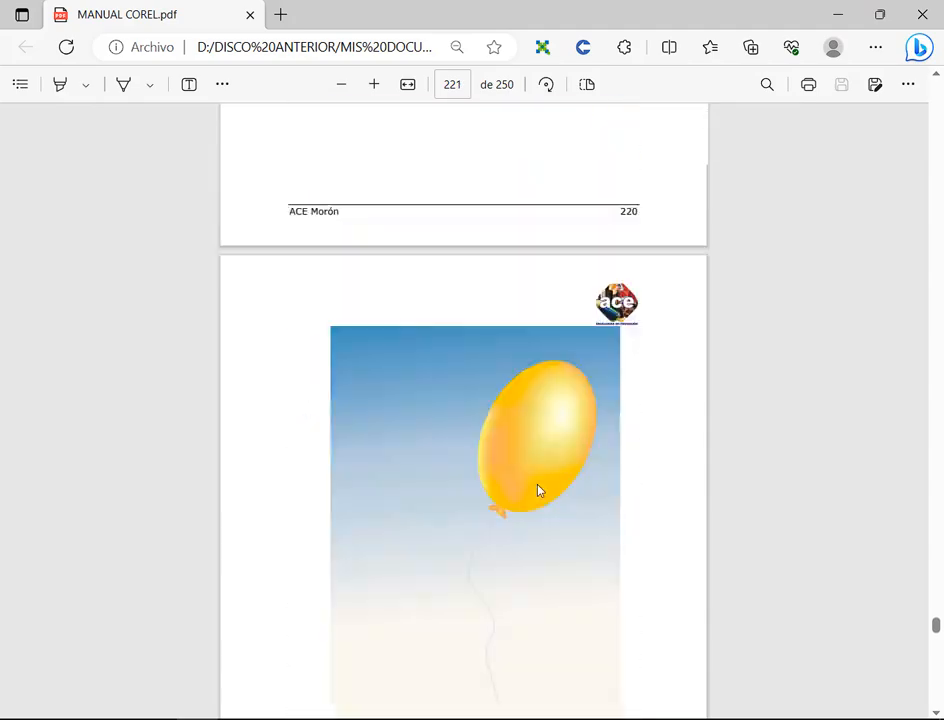
{"action": "scroll", "coordinate": [537, 491], "scroll_direction": "up", "scroll_amount": 20}
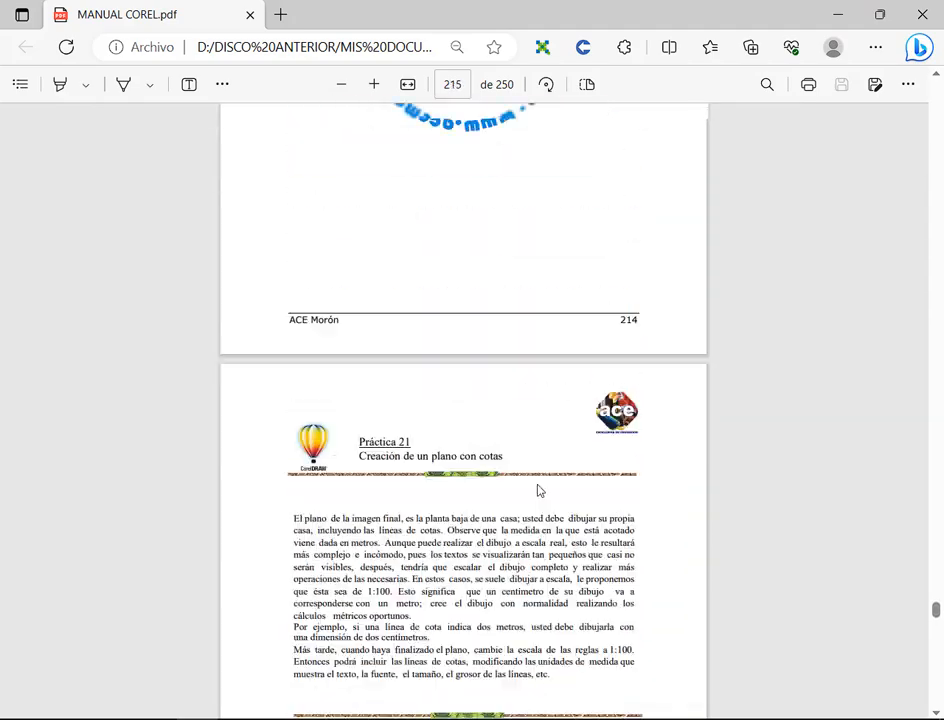
{"action": "scroll", "coordinate": [537, 491], "scroll_direction": "up", "scroll_amount": 12}
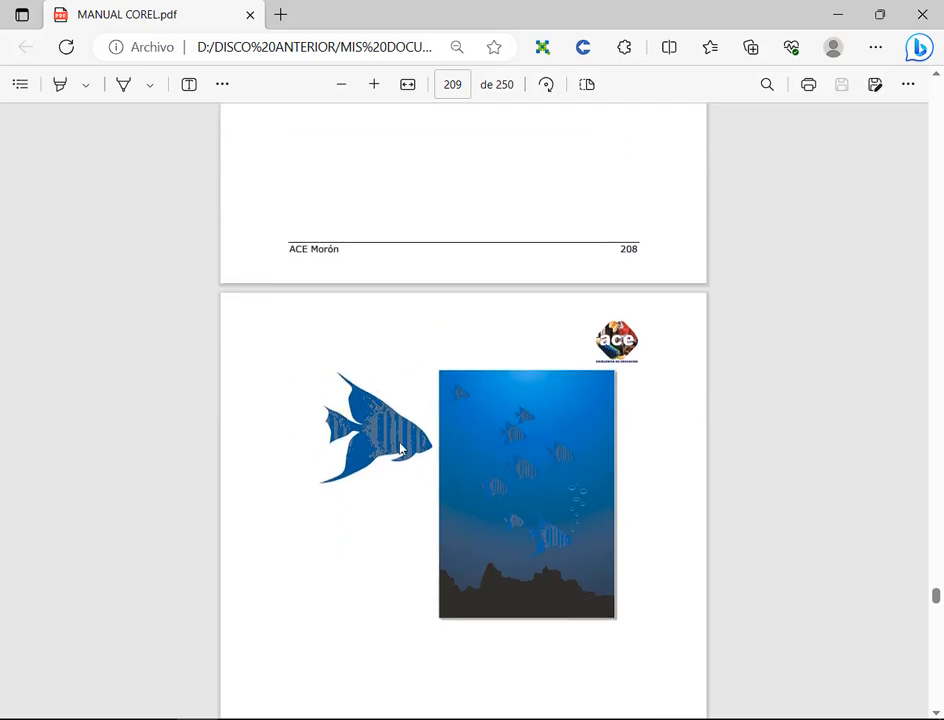
{"action": "scroll", "coordinate": [400, 449], "scroll_direction": "up", "scroll_amount": 5}
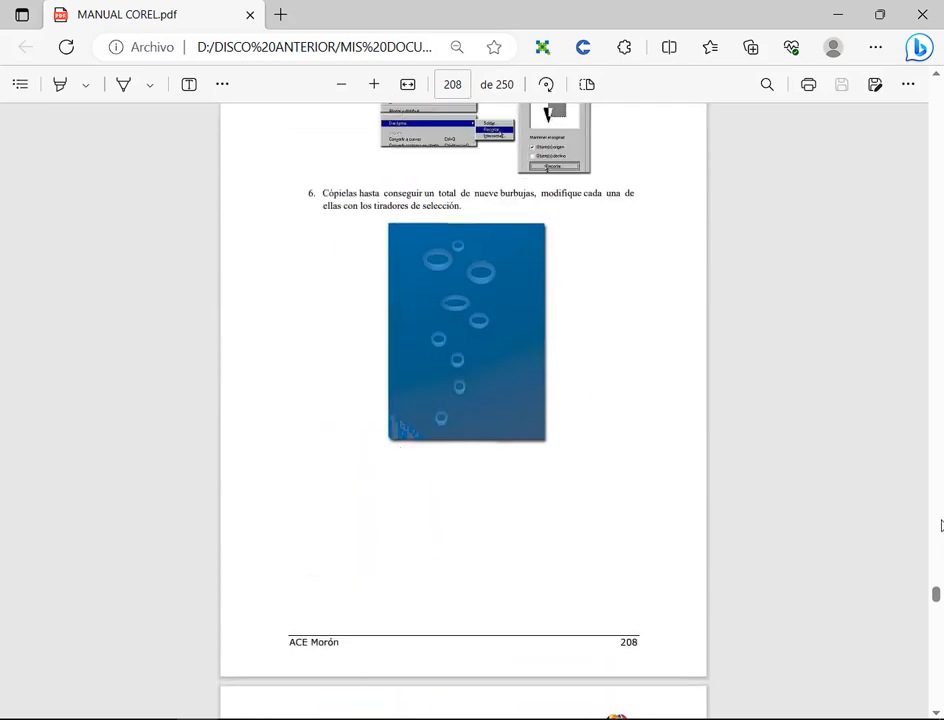
{"action": "scroll", "coordinate": [741, 424], "scroll_direction": "up", "scroll_amount": 20}
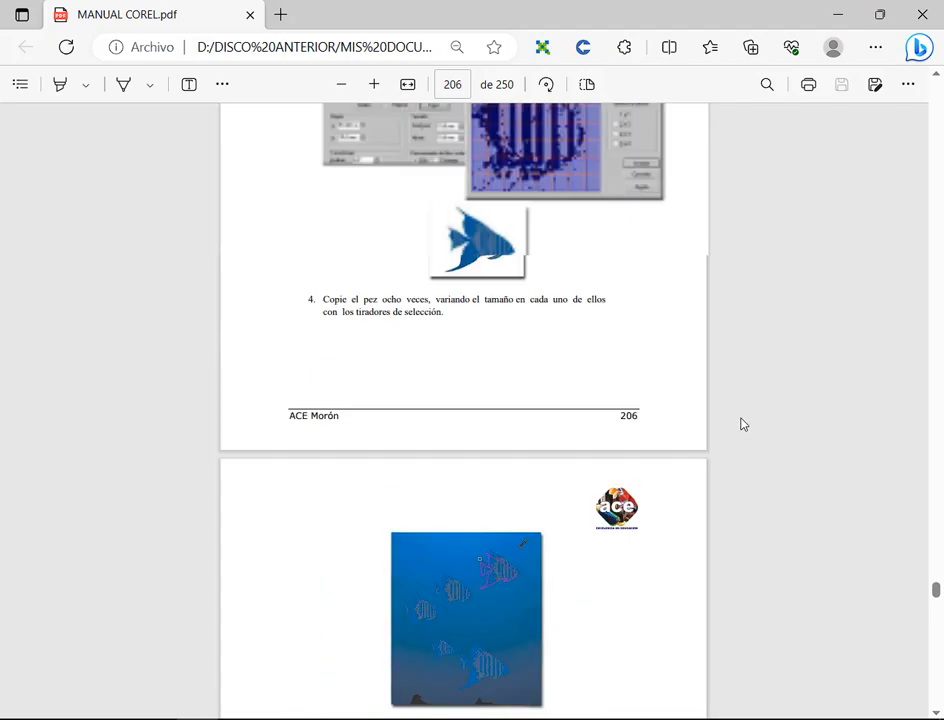
{"action": "scroll", "coordinate": [736, 439], "scroll_direction": "up", "scroll_amount": 20}
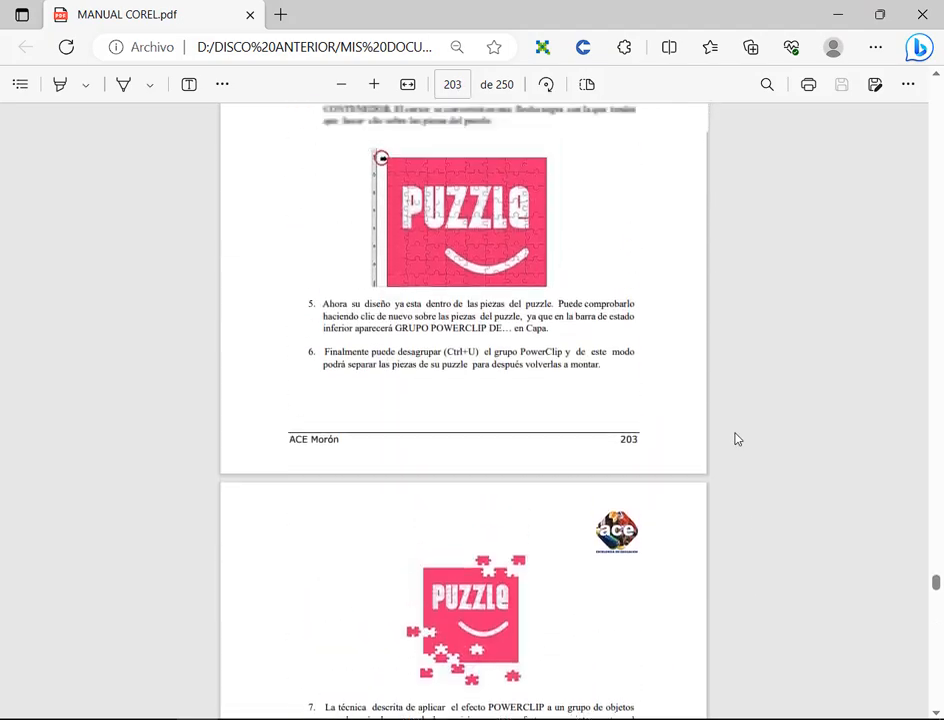
{"action": "scroll", "coordinate": [373, 476], "scroll_direction": "up", "scroll_amount": 10}
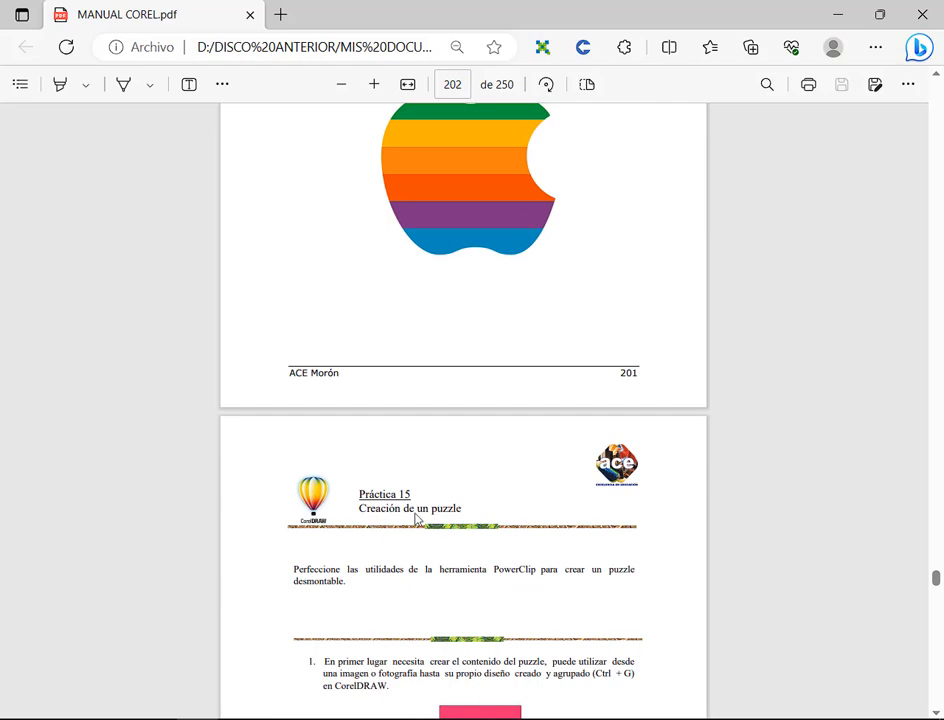
{"action": "scroll", "coordinate": [473, 341], "scroll_direction": "up", "scroll_amount": 10}
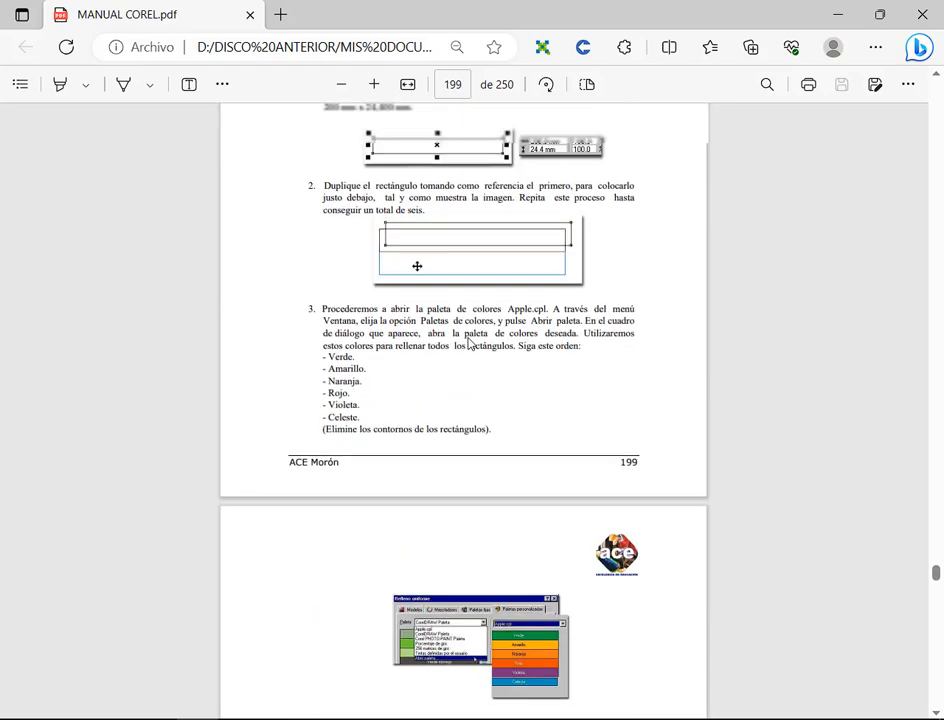
{"action": "left_click_drag", "start_coordinate": [429, 286], "coordinate": [541, 284]}
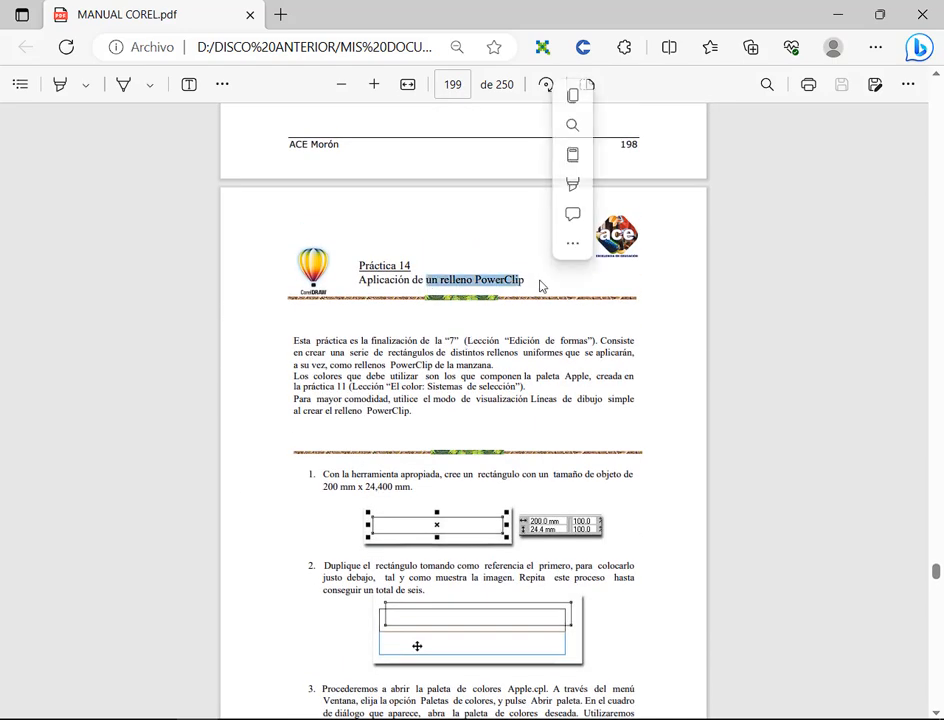
{"action": "left_click_drag", "start_coordinate": [442, 289], "coordinate": [558, 289]}
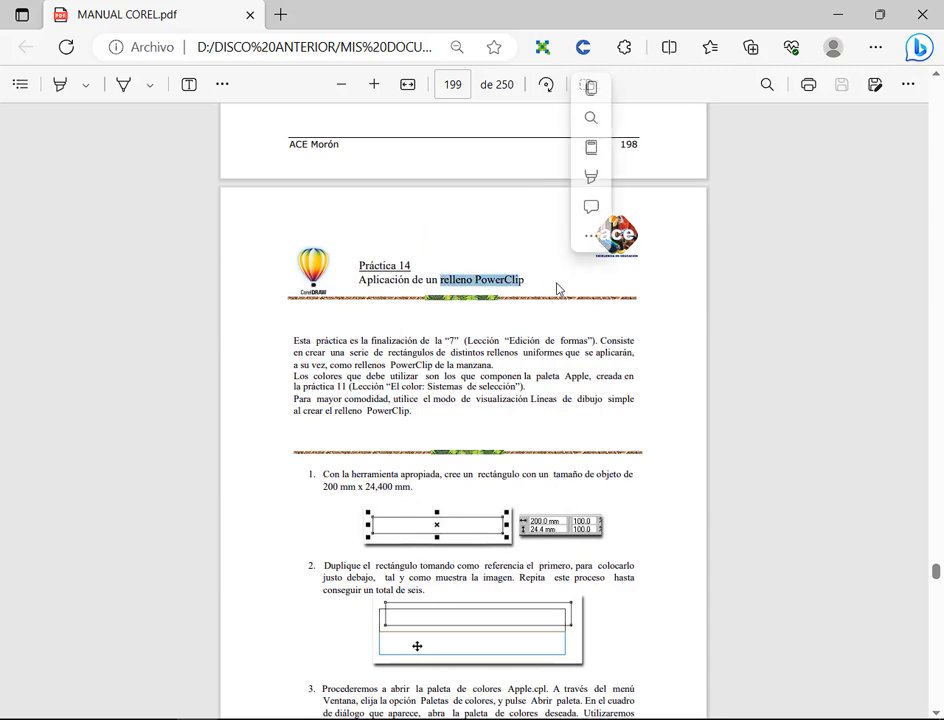
{"action": "left_click", "coordinate": [601, 353]}
Step: Look forward through the puzzle, fish and fruit practices and return to Práctica 23 on page 219
{"action": "scroll", "coordinate": [792, 476], "scroll_direction": "down", "scroll_amount": 20}
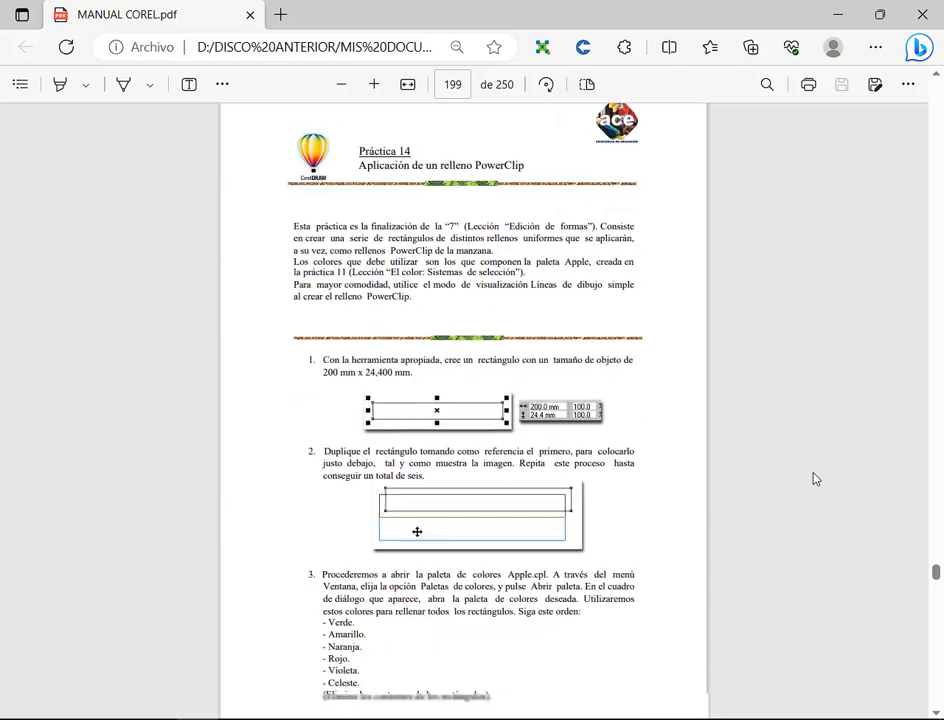
{"action": "scroll", "coordinate": [796, 458], "scroll_direction": "down", "scroll_amount": 20}
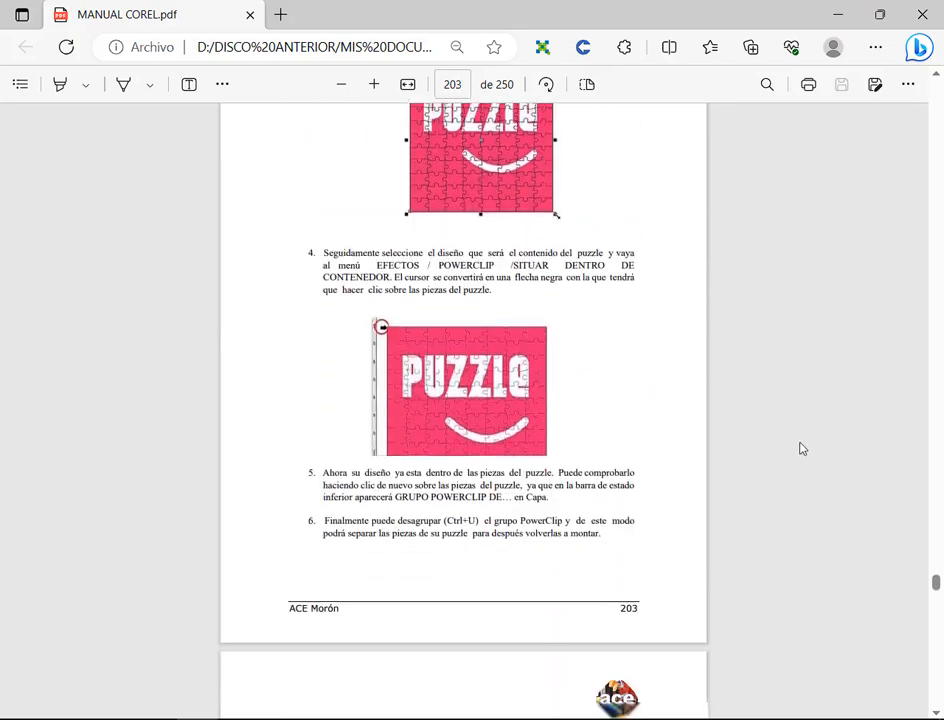
{"action": "scroll", "coordinate": [780, 430], "scroll_direction": "down", "scroll_amount": 20}
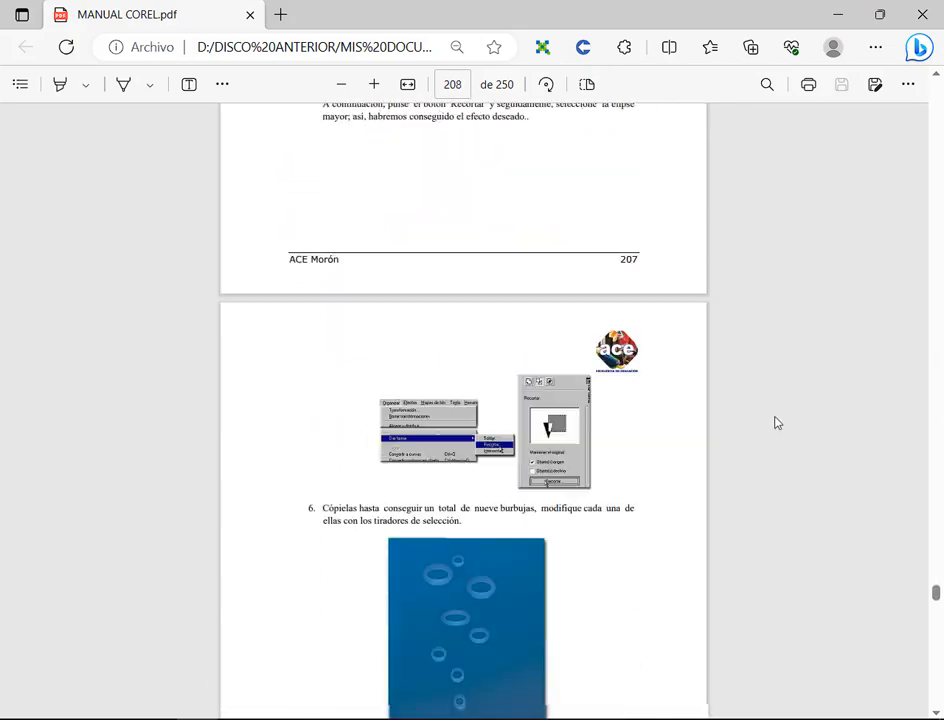
{"action": "scroll", "coordinate": [782, 422], "scroll_direction": "down", "scroll_amount": 20}
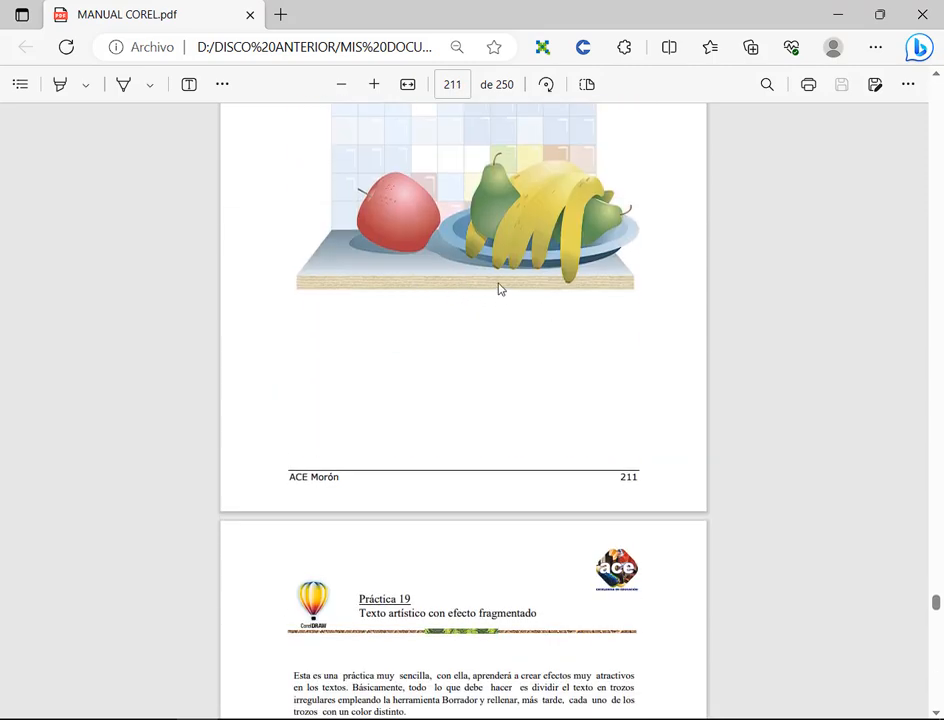
{"action": "scroll", "coordinate": [653, 362], "scroll_direction": "down", "scroll_amount": 20}
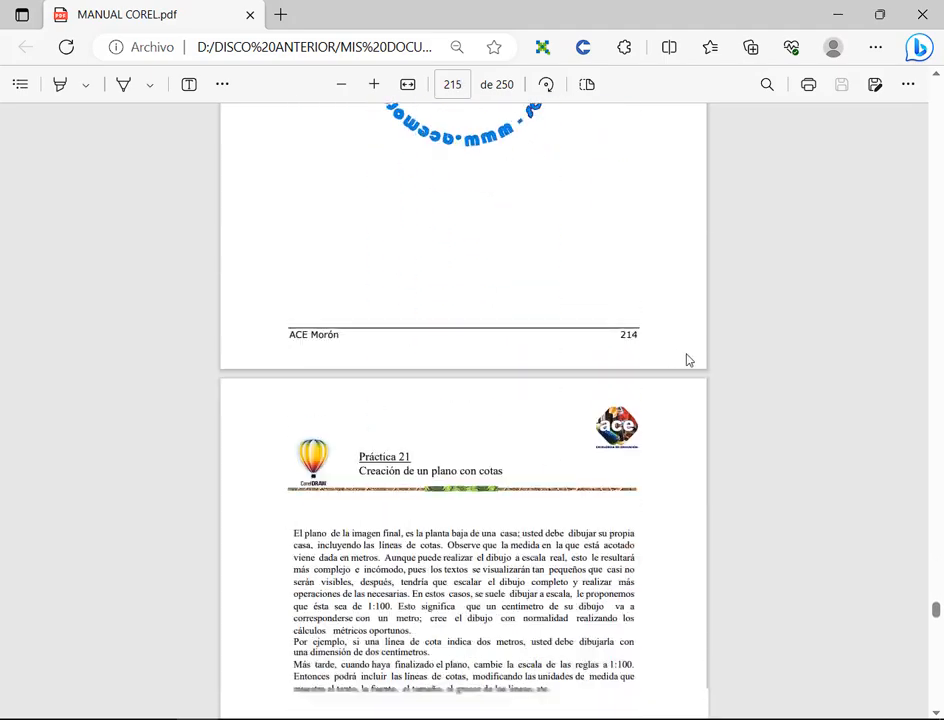
{"action": "scroll", "coordinate": [688, 360], "scroll_direction": "down", "scroll_amount": 20}
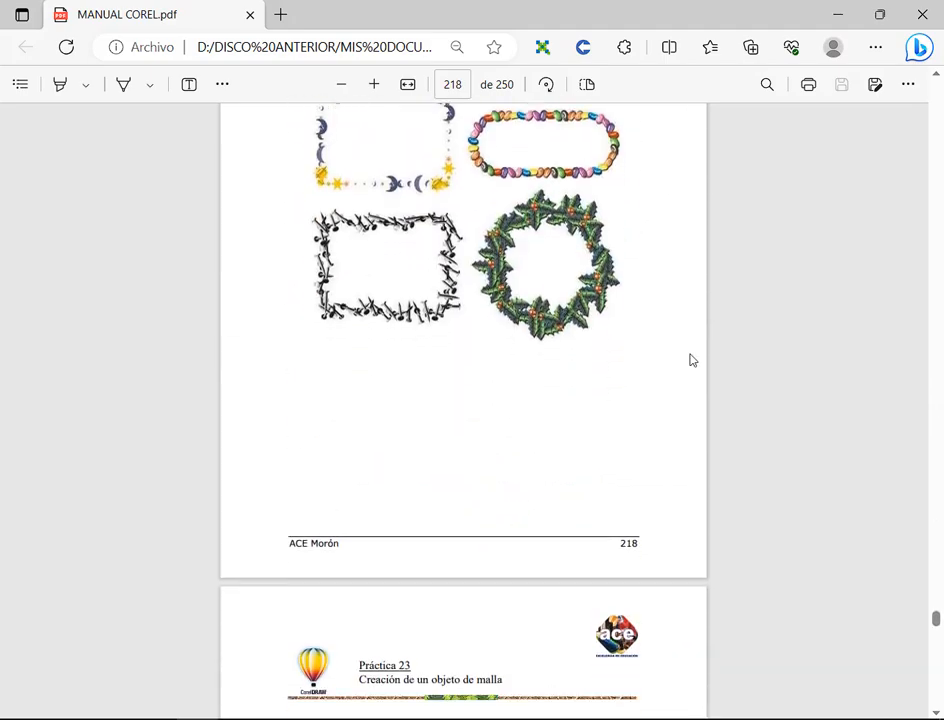
{"action": "scroll", "coordinate": [690, 360], "scroll_direction": "down", "scroll_amount": 5}
Step: Enlarge page 219 to a readable size and examine the words "de malla" in the Práctica 23 title
{"action": "left_click", "coordinate": [373, 86]}
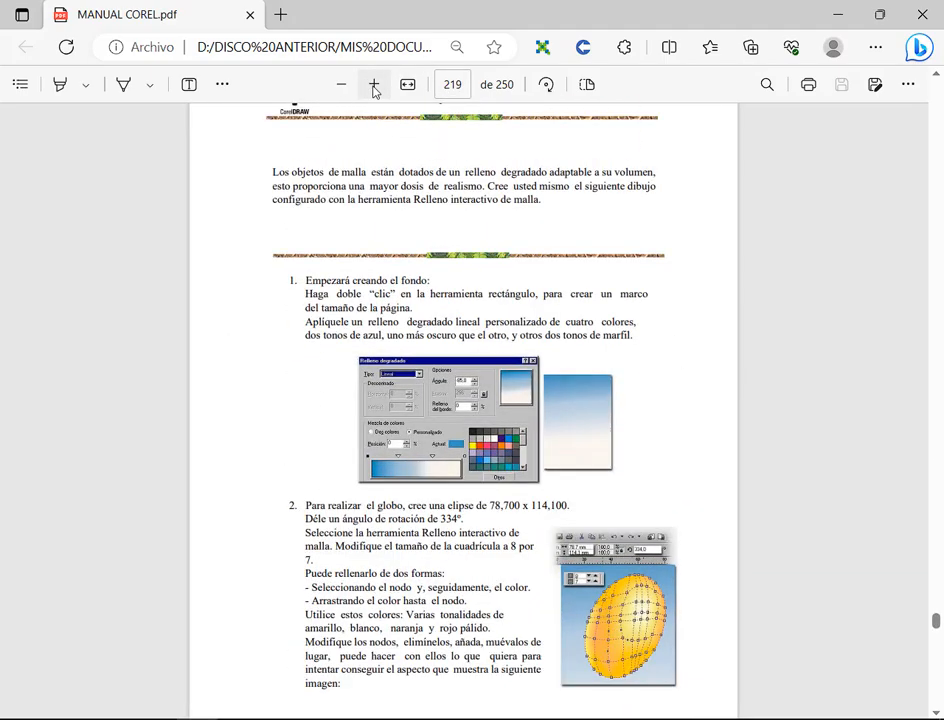
{"action": "left_click", "coordinate": [375, 90]}
{"action": "scroll", "coordinate": [594, 308], "scroll_direction": "up", "scroll_amount": 4}
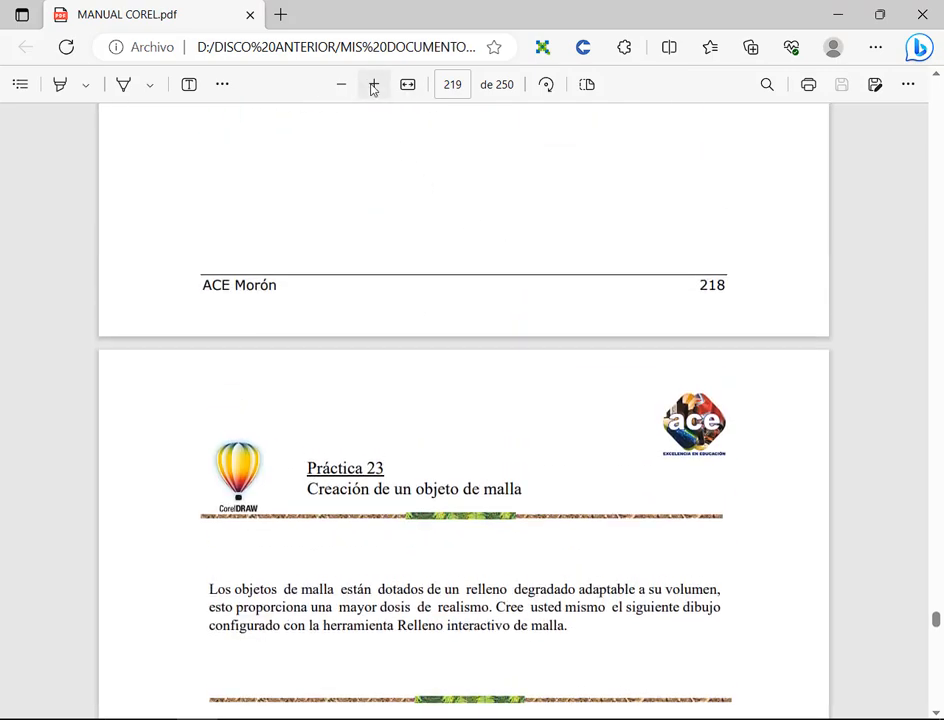
{"action": "left_click", "coordinate": [373, 88]}
{"action": "scroll", "coordinate": [660, 392], "scroll_direction": "down", "scroll_amount": 5}
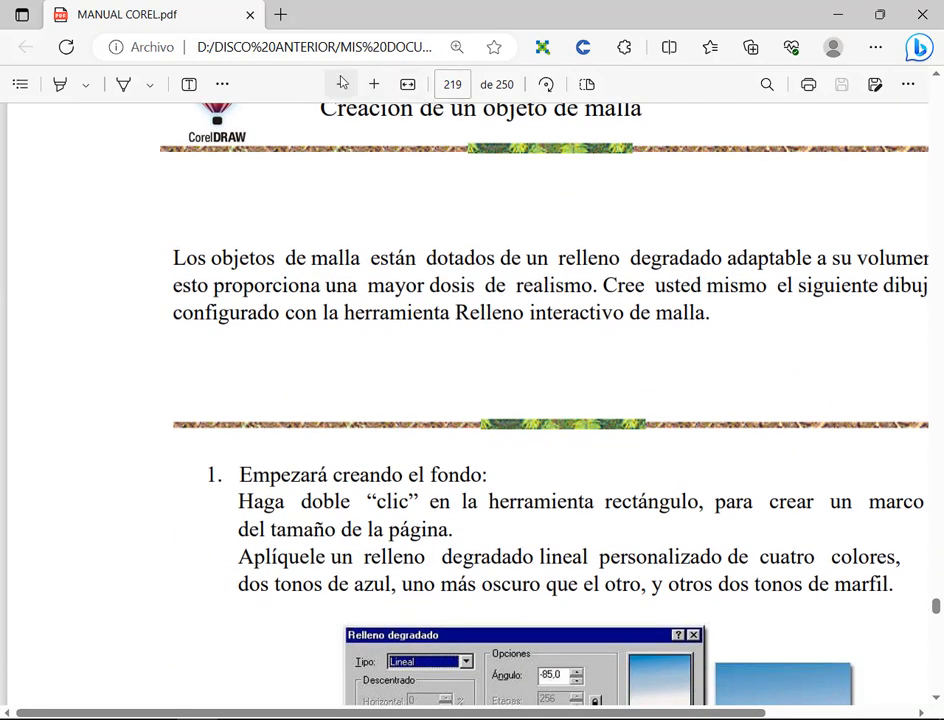
{"action": "left_click", "coordinate": [341, 84]}
{"action": "scroll", "coordinate": [530, 222], "scroll_direction": "up", "scroll_amount": 1}
{"action": "left_click_drag", "start_coordinate": [543, 208], "coordinate": [489, 205]}
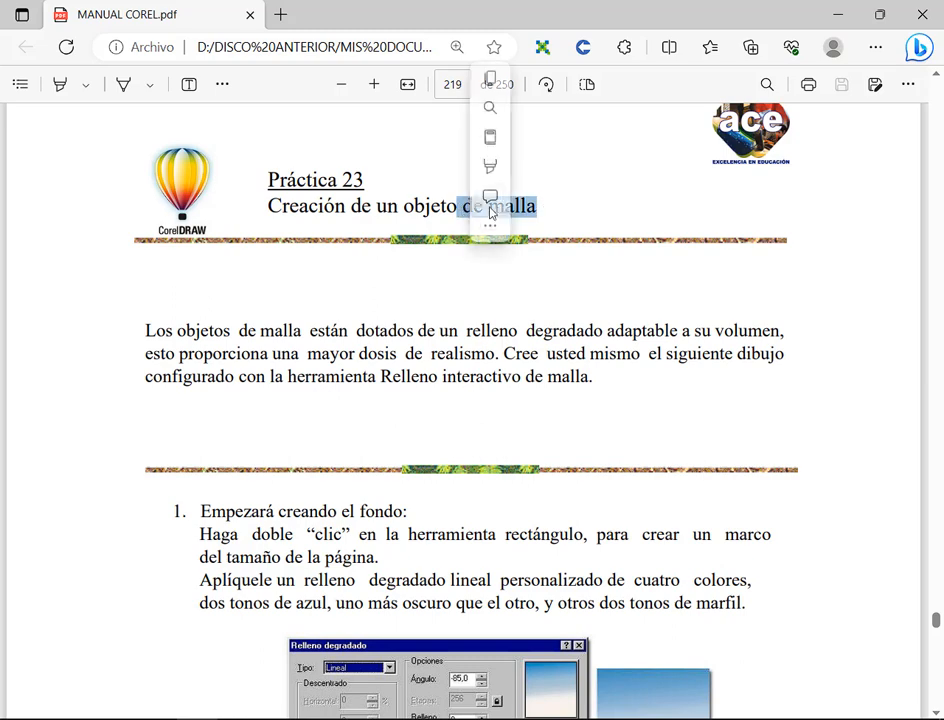
{"action": "left_click", "coordinate": [572, 218]}
{"action": "left_click", "coordinate": [335, 374]}
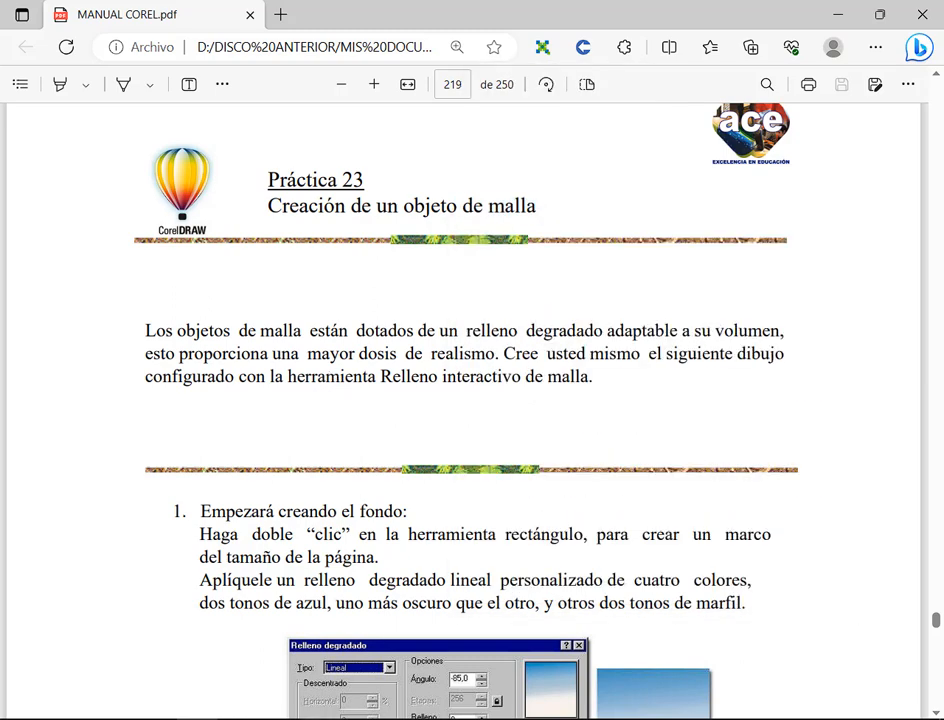
Step: Check the Google Meet call and the blank CorelDRAW page, revisit the Práctica 23 title in the manual, and return to CorelDRAW
{"action": "left_click", "coordinate": [138, 666]}
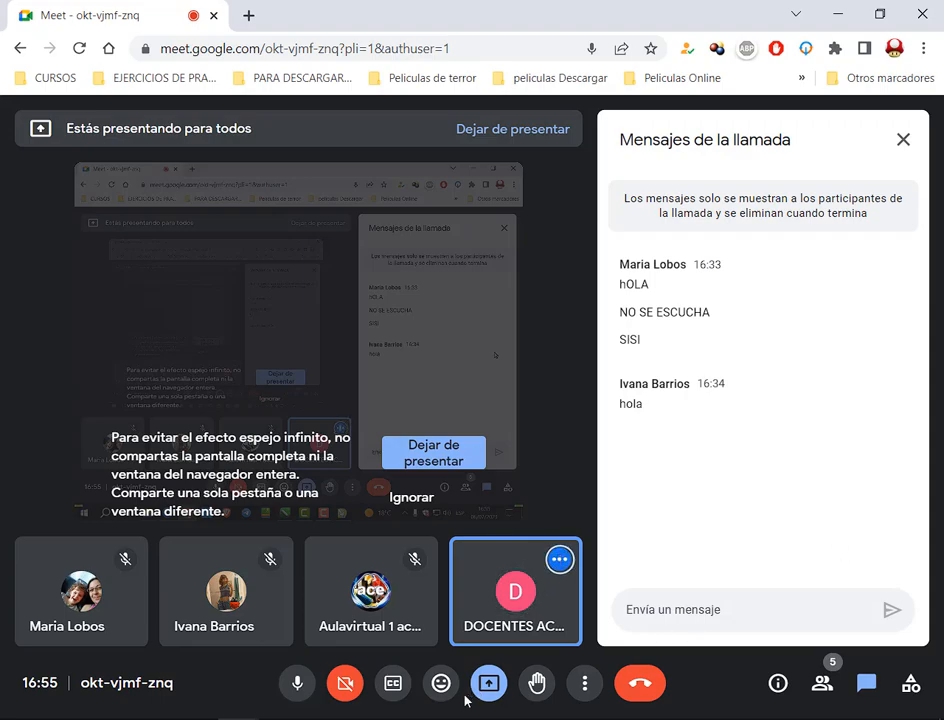
{"action": "left_click", "coordinate": [444, 719]}
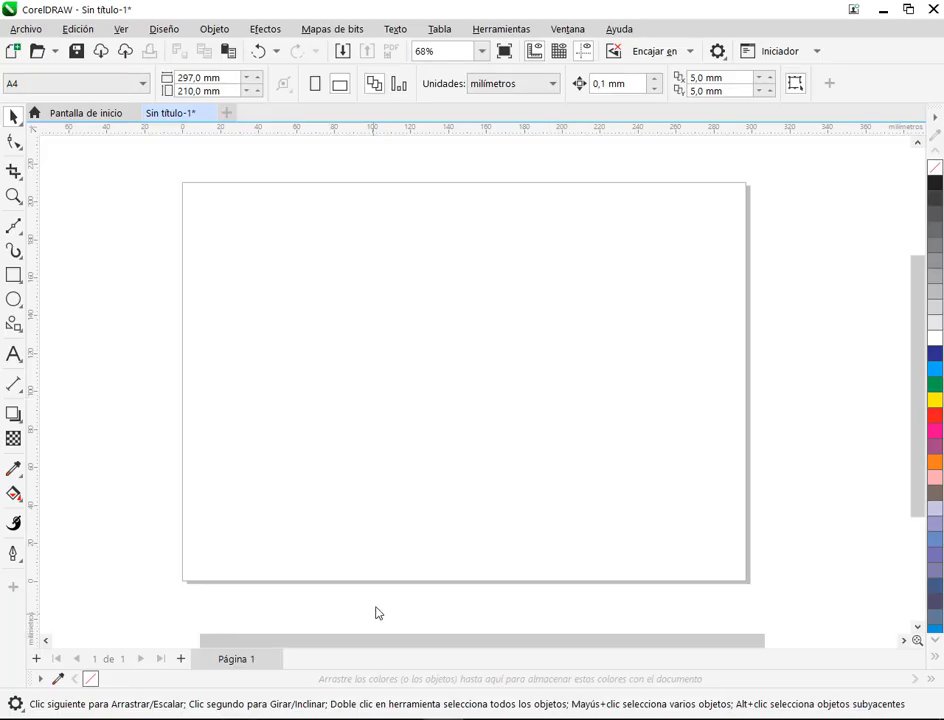
{"action": "left_click", "coordinate": [200, 719]}
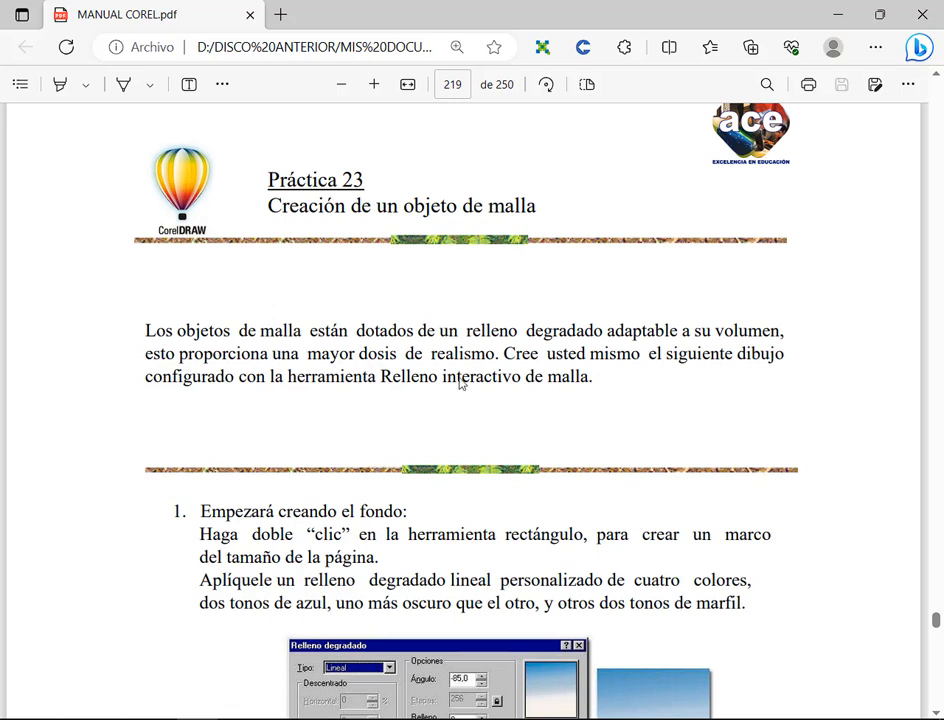
{"action": "left_click_drag", "start_coordinate": [482, 188], "coordinate": [547, 222]}
{"action": "left_click", "coordinate": [446, 719]}
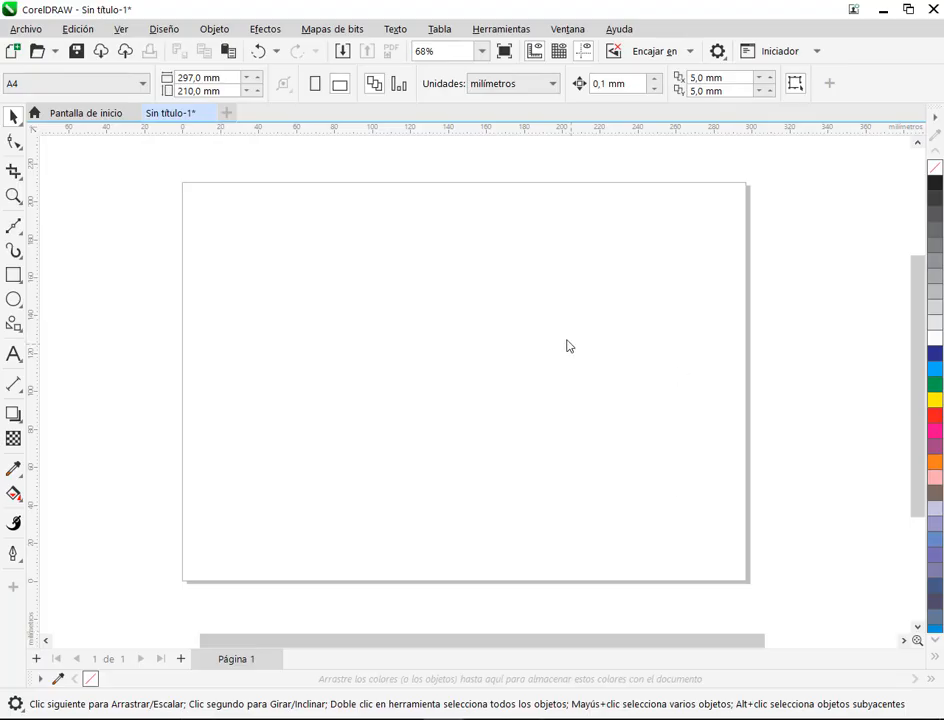
Step: Switch to MANUAL COREL.pdf, review the gradient background instructions of Práctica 23, and minimize the browser to return to CorelDRAW
{"action": "left_click", "coordinate": [198, 719]}
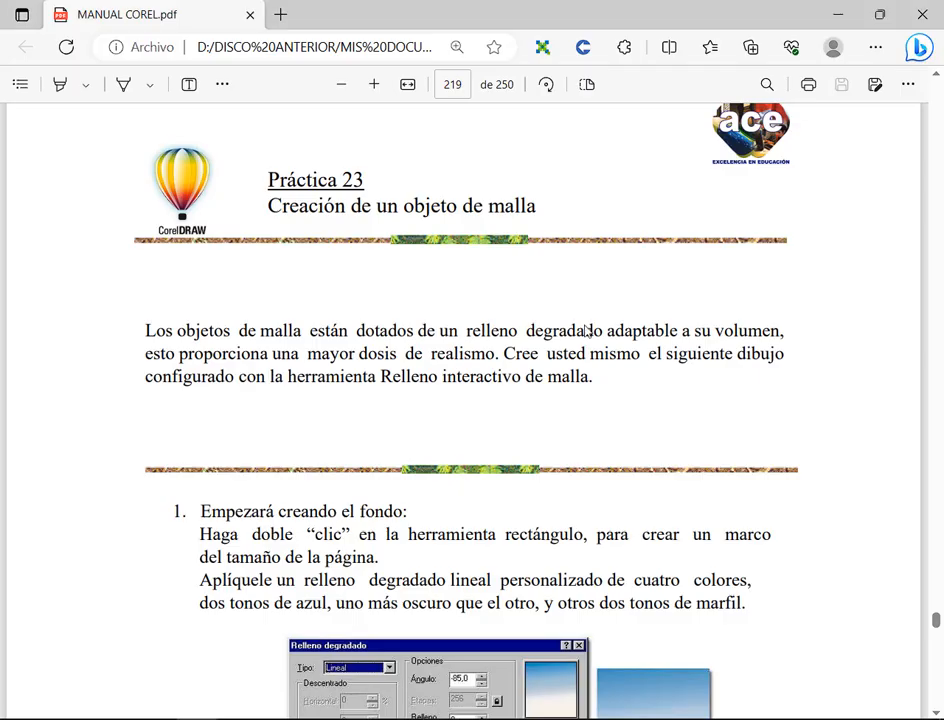
{"action": "scroll", "coordinate": [640, 331], "scroll_direction": "down", "scroll_amount": 5}
{"action": "scroll", "coordinate": [746, 423], "scroll_direction": "down", "scroll_amount": 1}
{"action": "scroll", "coordinate": [742, 405], "scroll_direction": "up", "scroll_amount": 5}
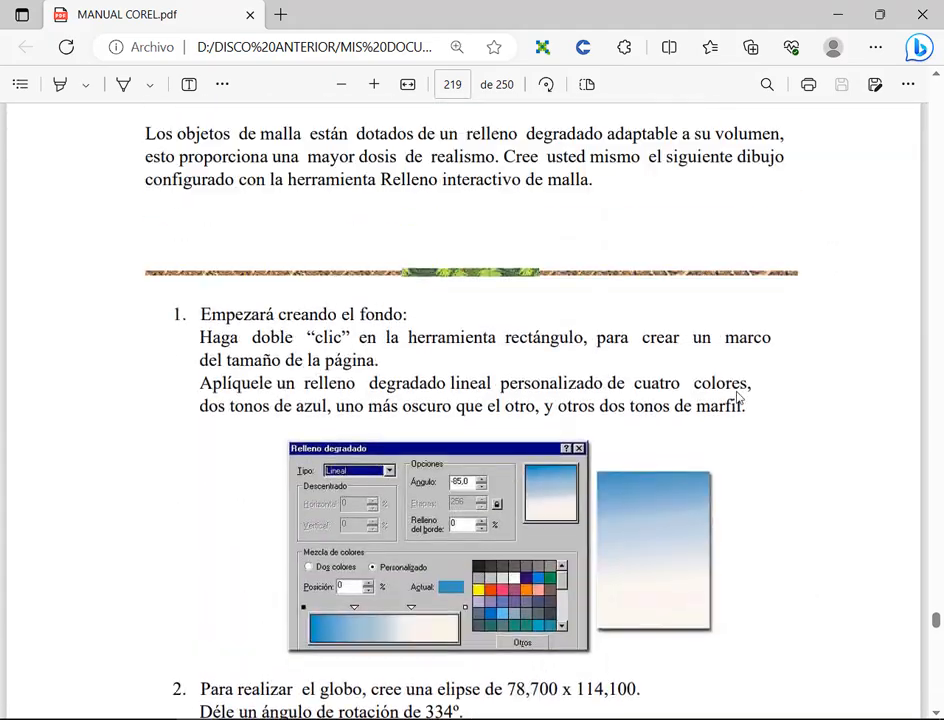
{"action": "left_click", "coordinate": [840, 16]}
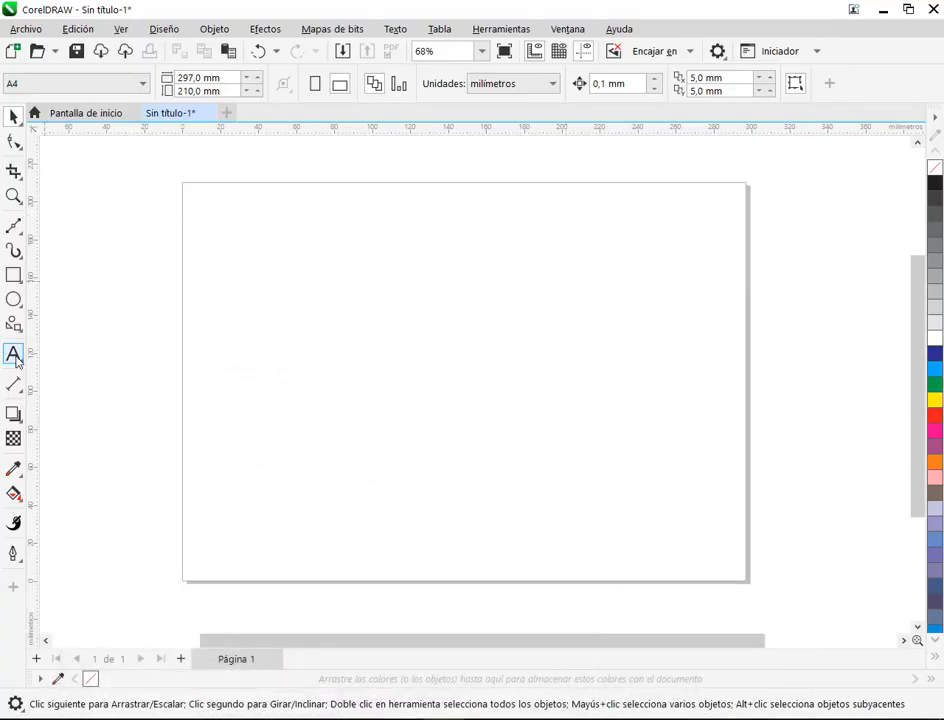
Step: Draw a rectangle about 109 × 46 mm in the page's upper left area and start the Relleno de malla tool on it
{"action": "left_click", "coordinate": [14, 275]}
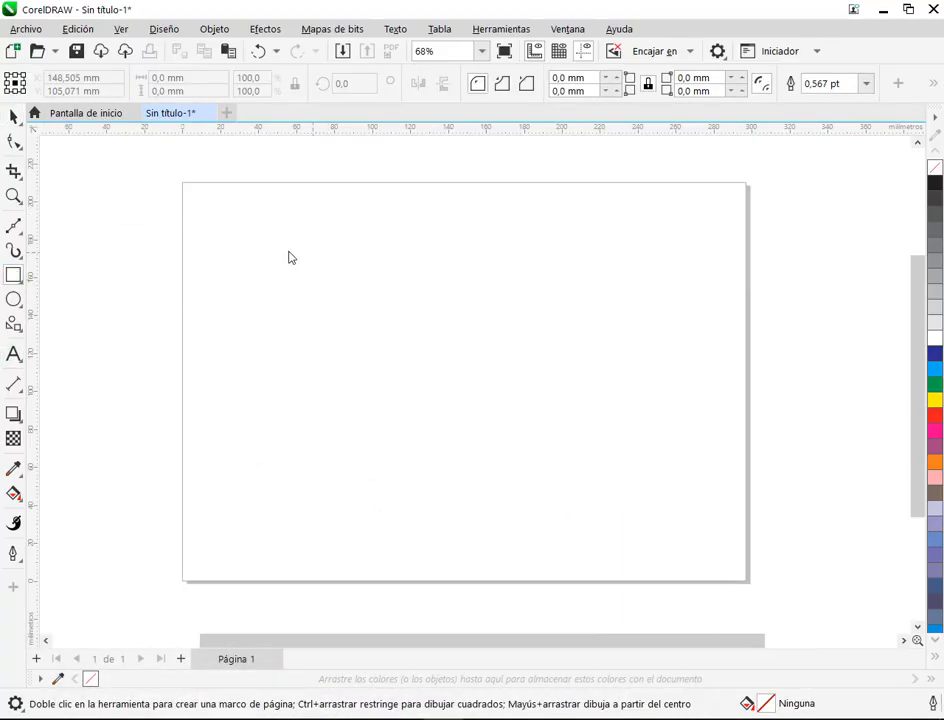
{"action": "left_click_drag", "start_coordinate": [257, 242], "coordinate": [466, 332]}
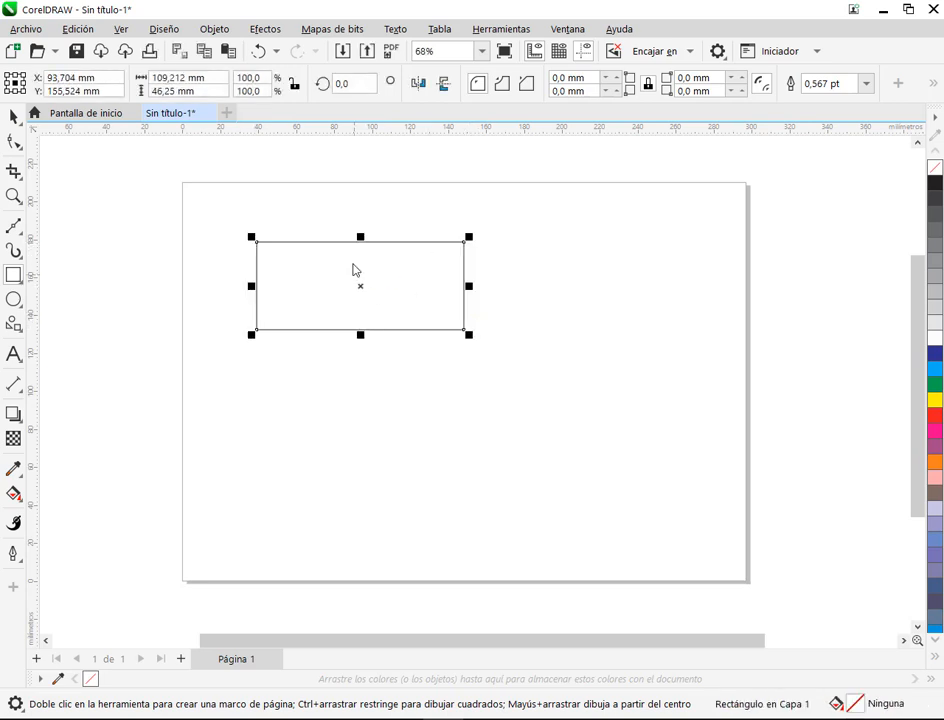
{"action": "scroll", "coordinate": [363, 271], "scroll_direction": "up", "scroll_amount": 1}
{"action": "scroll", "coordinate": [363, 271], "scroll_direction": "up", "scroll_amount": 3}
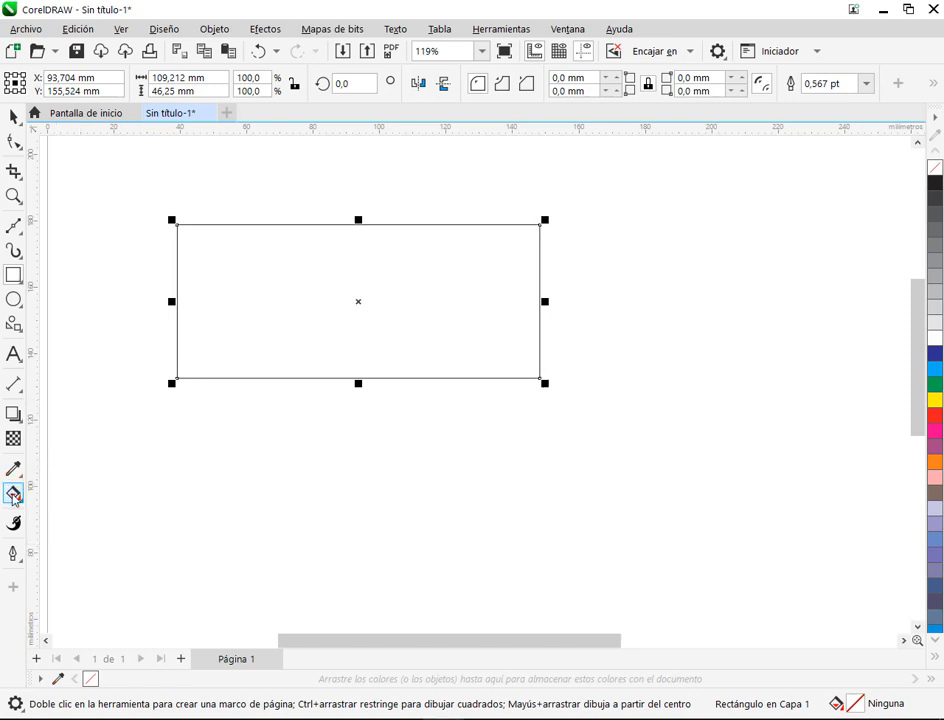
{"action": "left_click", "coordinate": [13, 497]}
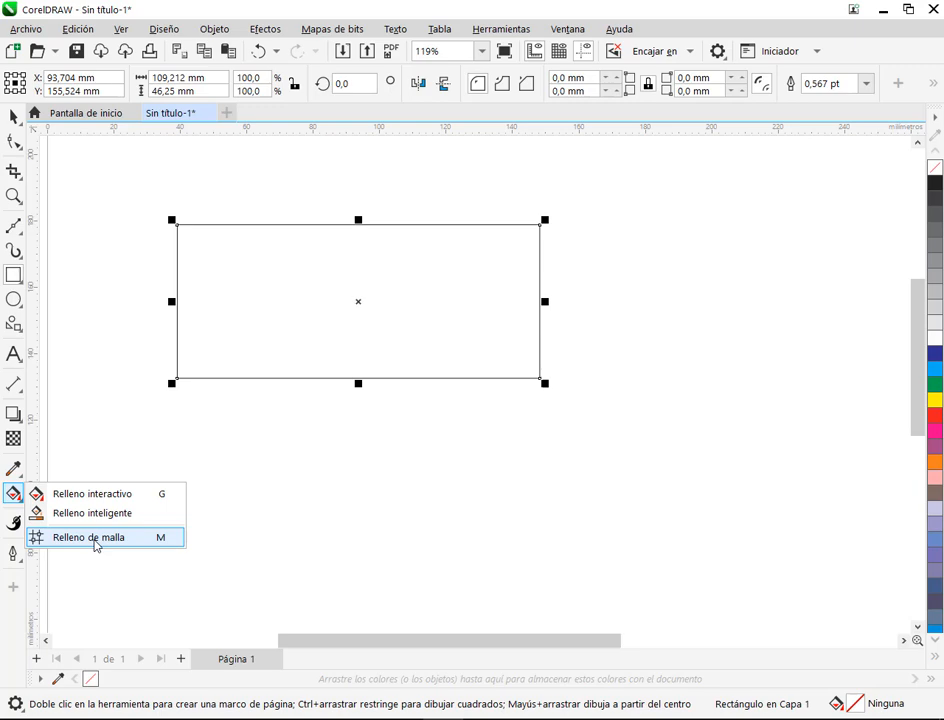
{"action": "left_click", "coordinate": [90, 537]}
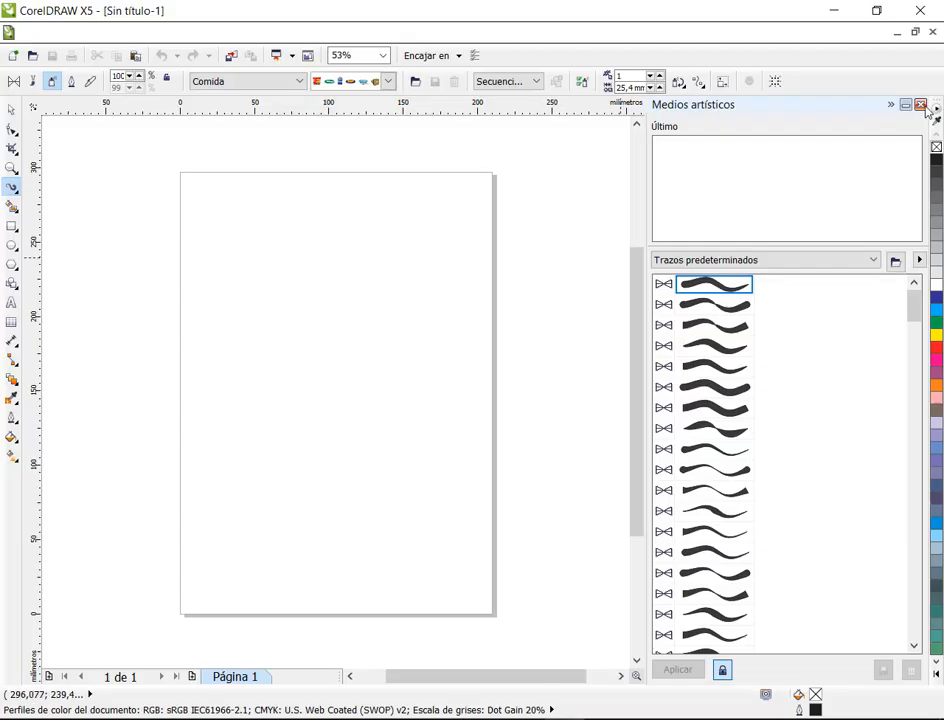
Step: Switch to CorelDRAW X5, close Medios artísticos, and draw a rectangle about 71 × 60 mm in the page's upper half
{"action": "left_click", "coordinate": [920, 100]}
{"action": "key", "text": "F6"}
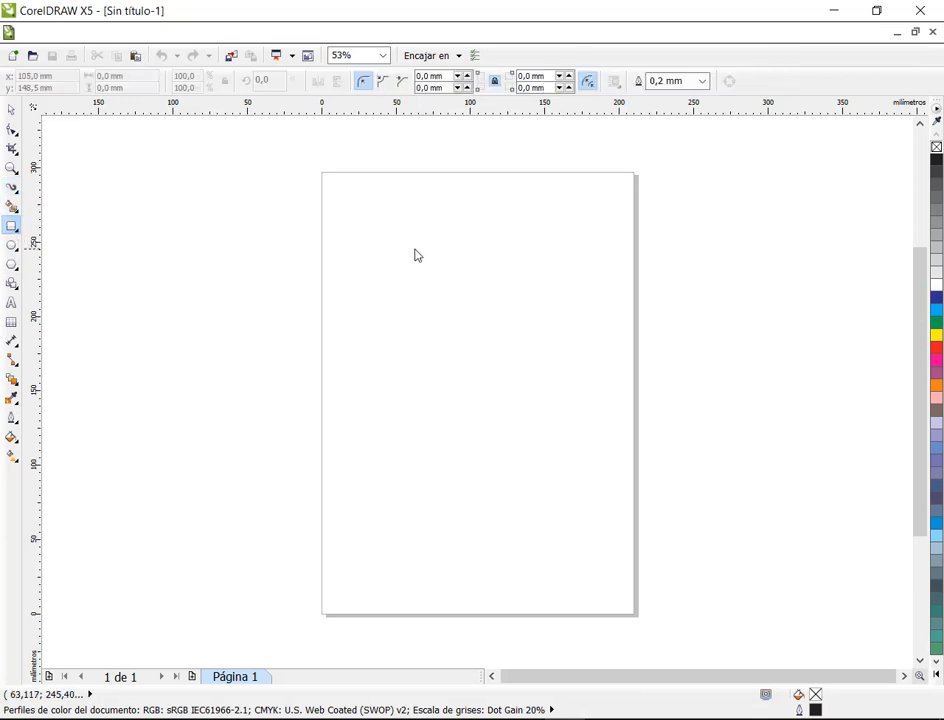
{"action": "left_click_drag", "start_coordinate": [415, 249], "coordinate": [521, 338]}
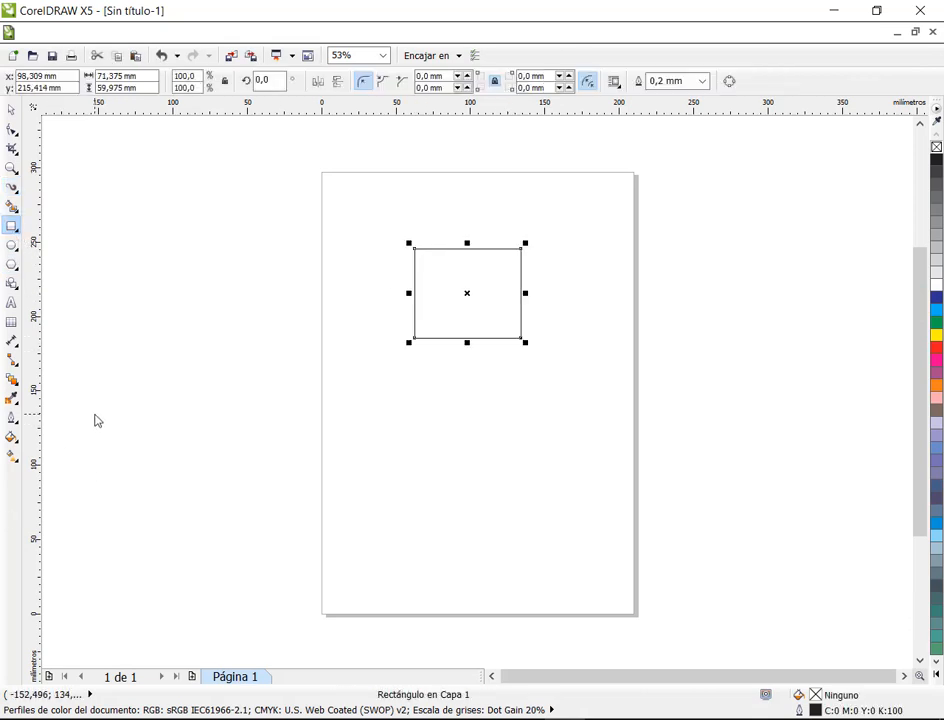
{"action": "left_click", "coordinate": [10, 457]}
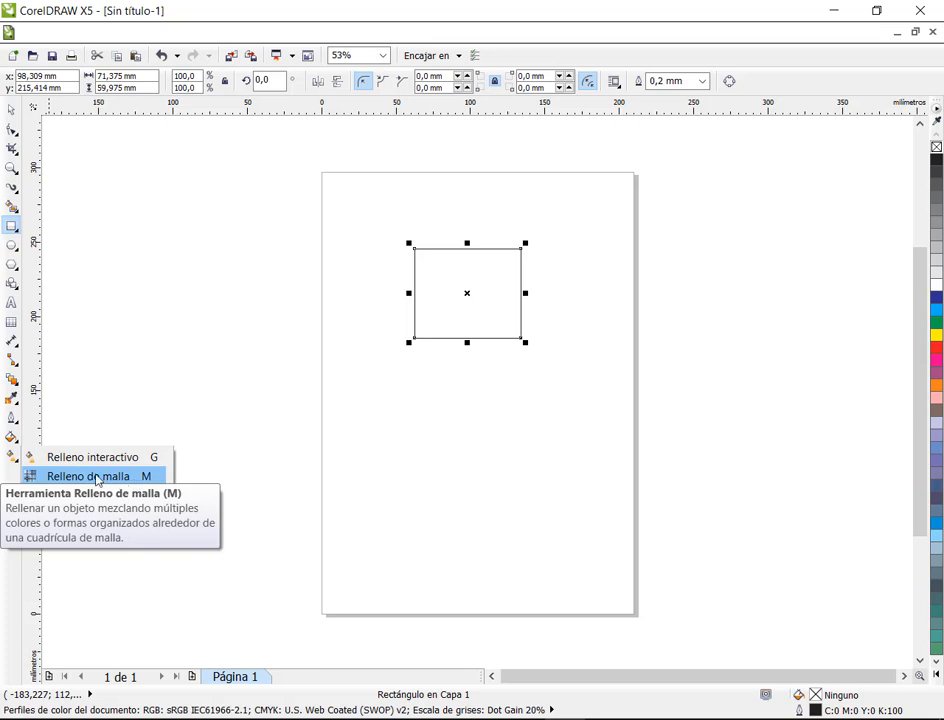
{"action": "left_click", "coordinate": [13, 439]}
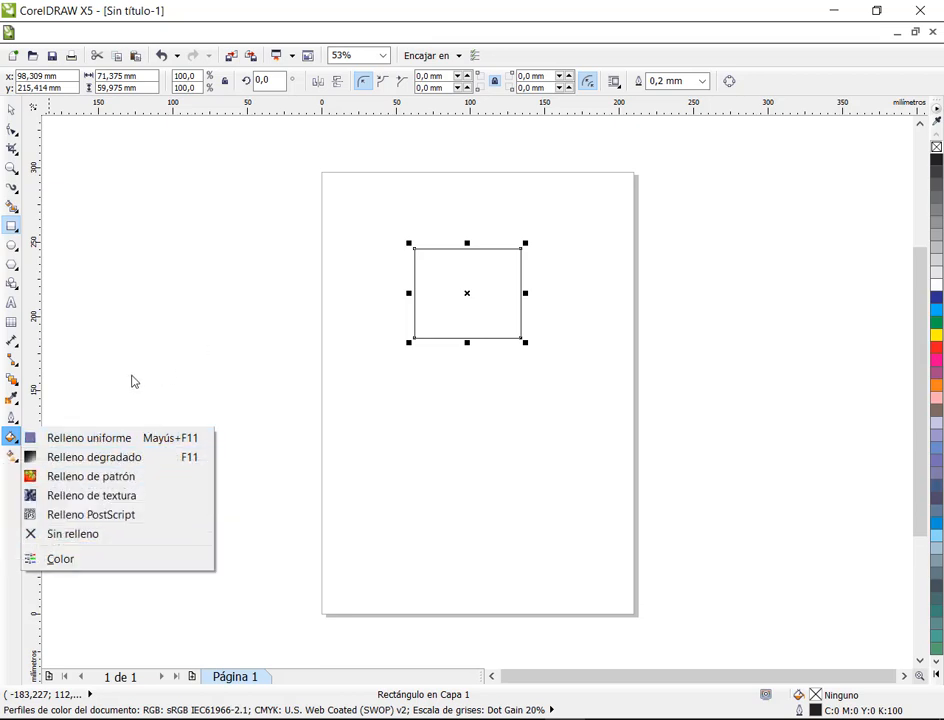
{"action": "left_click", "coordinate": [116, 304]}
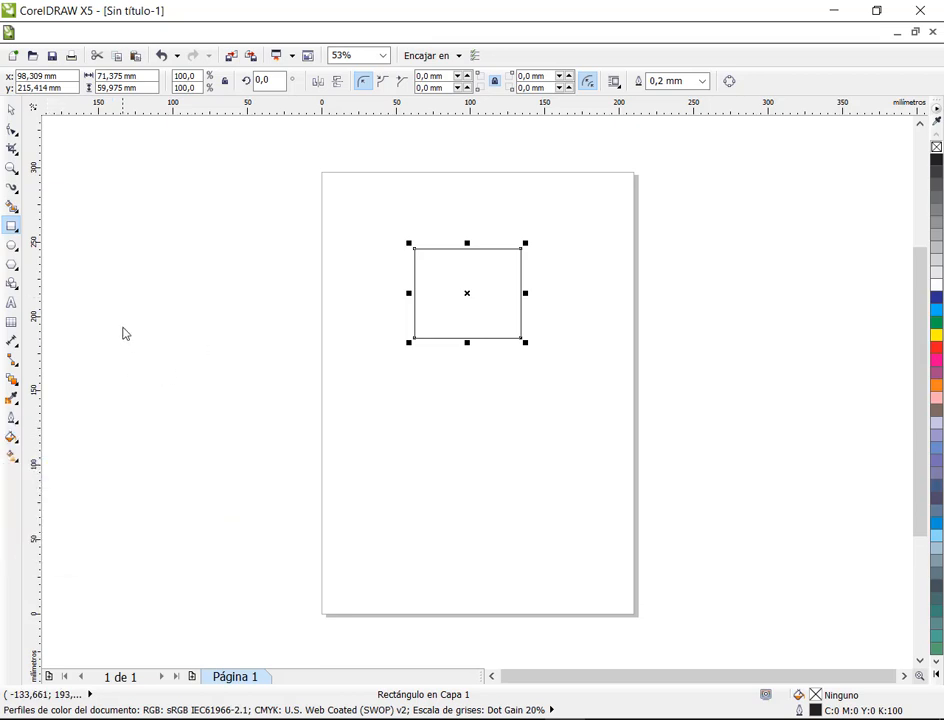
{"action": "left_click", "coordinate": [12, 455]}
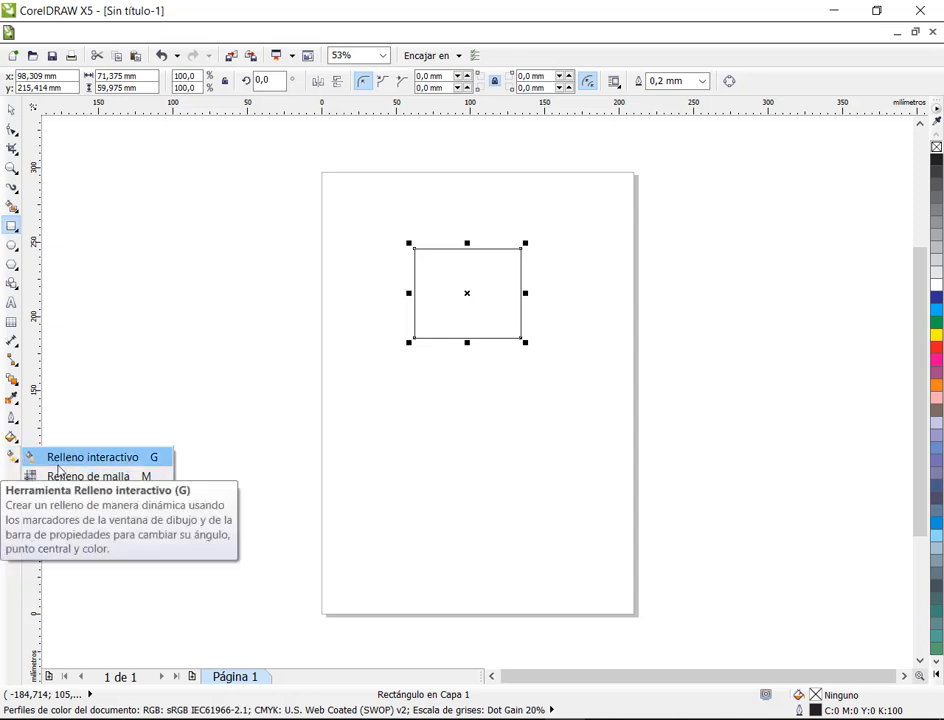
{"action": "left_click", "coordinate": [277, 425]}
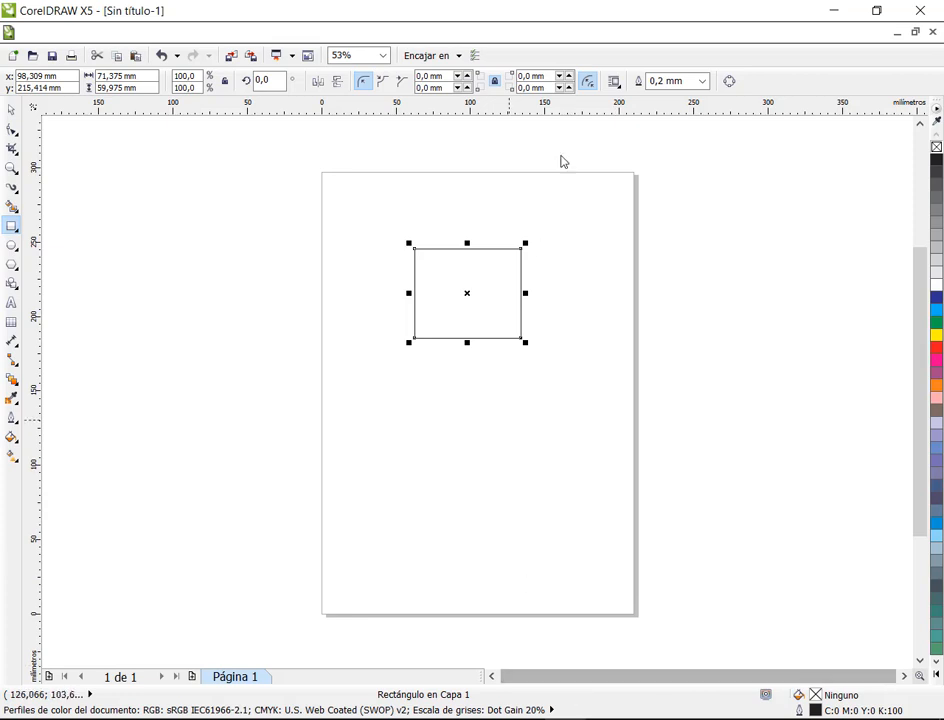
Step: Start Relleno de malla on the rectangle and inspect its 2 by 2 rectangular mesh grid up close
{"action": "left_click", "coordinate": [12, 455]}
{"action": "left_click", "coordinate": [87, 476]}
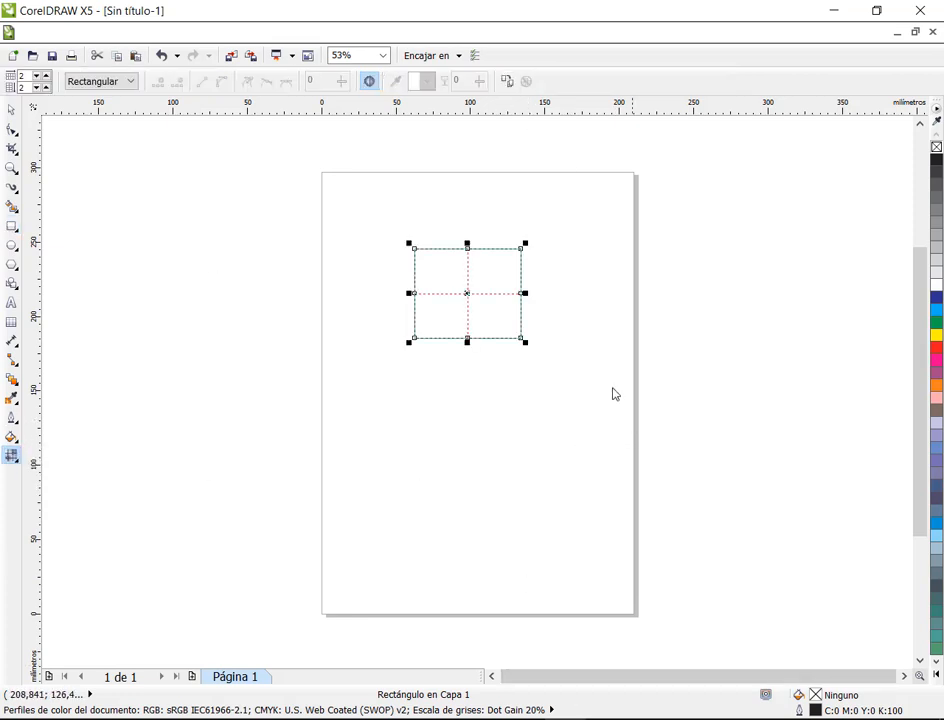
{"action": "scroll", "coordinate": [523, 288], "scroll_direction": "up", "scroll_amount": 3}
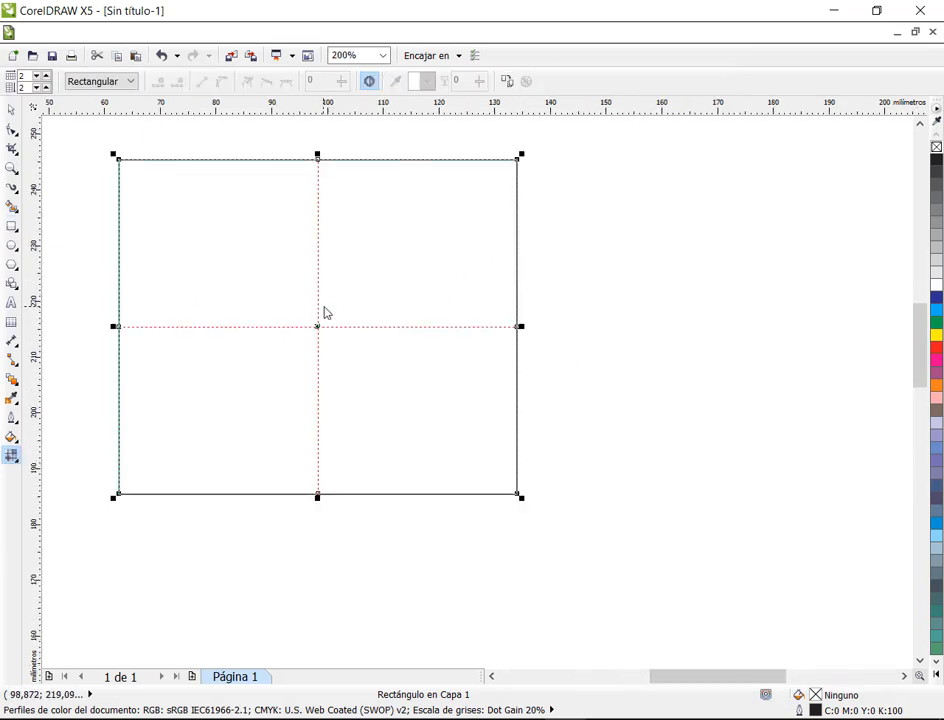
{"action": "scroll", "coordinate": [322, 312], "scroll_direction": "down", "scroll_amount": 2}
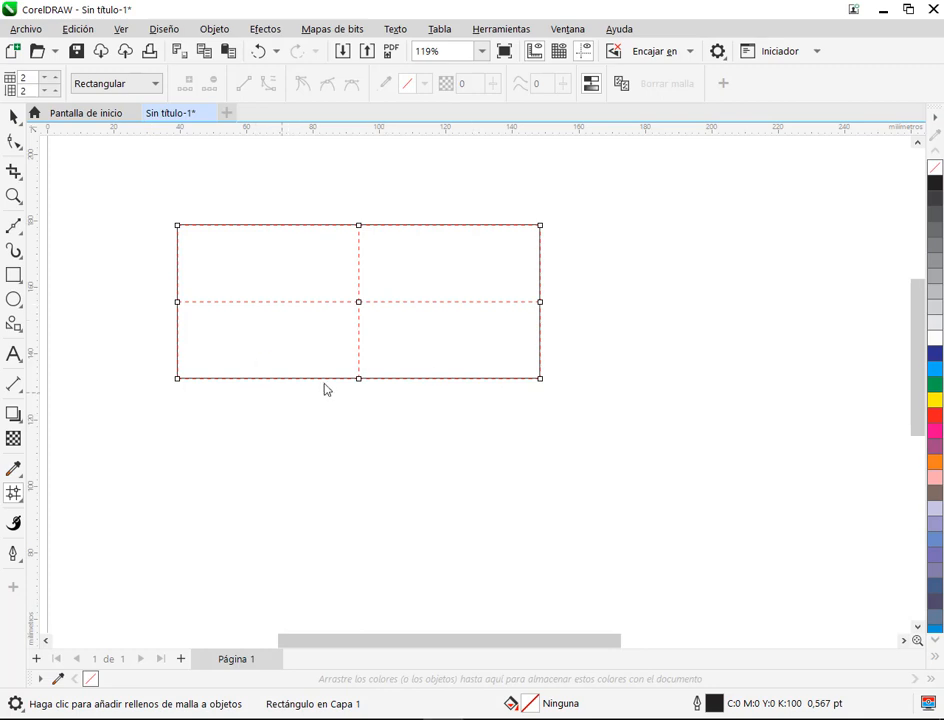
Step: Return to the newer CorelDRAW window and set the rectangle's mesh grid to 5 columns and 3 rows
{"action": "left_click_drag", "start_coordinate": [324, 389], "coordinate": [348, 408]}
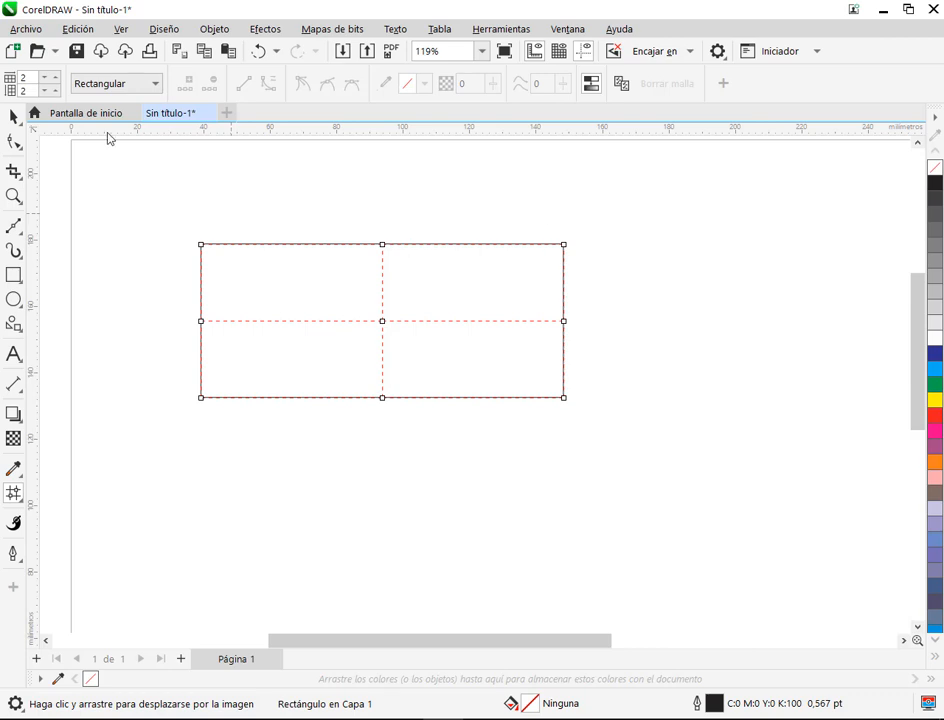
{"action": "left_click", "coordinate": [55, 79]}
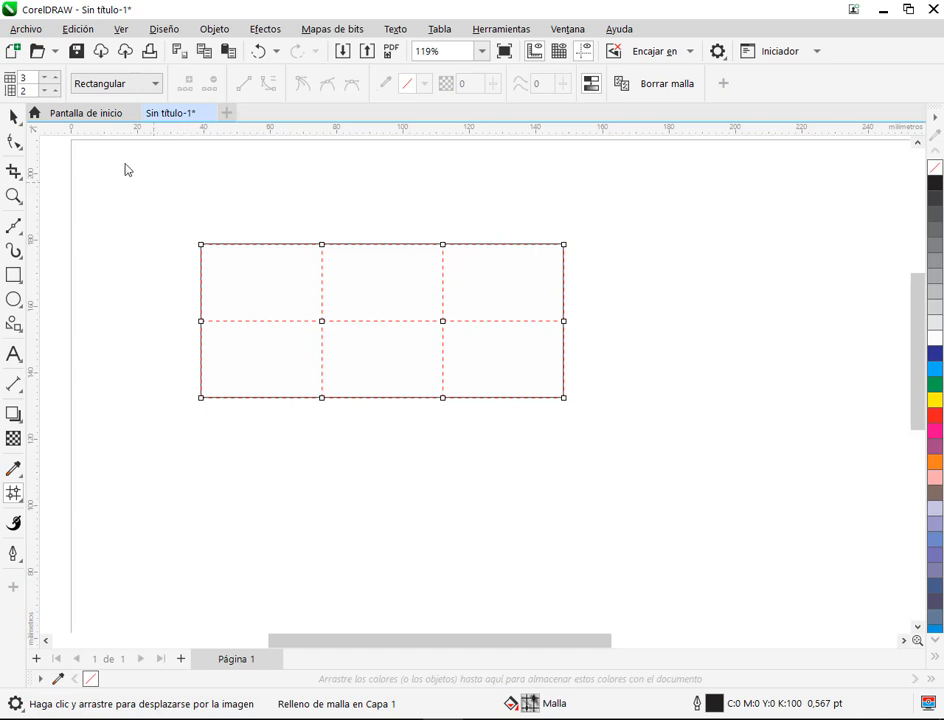
{"action": "left_click", "coordinate": [55, 77]}
{"action": "left_click", "coordinate": [55, 77]}
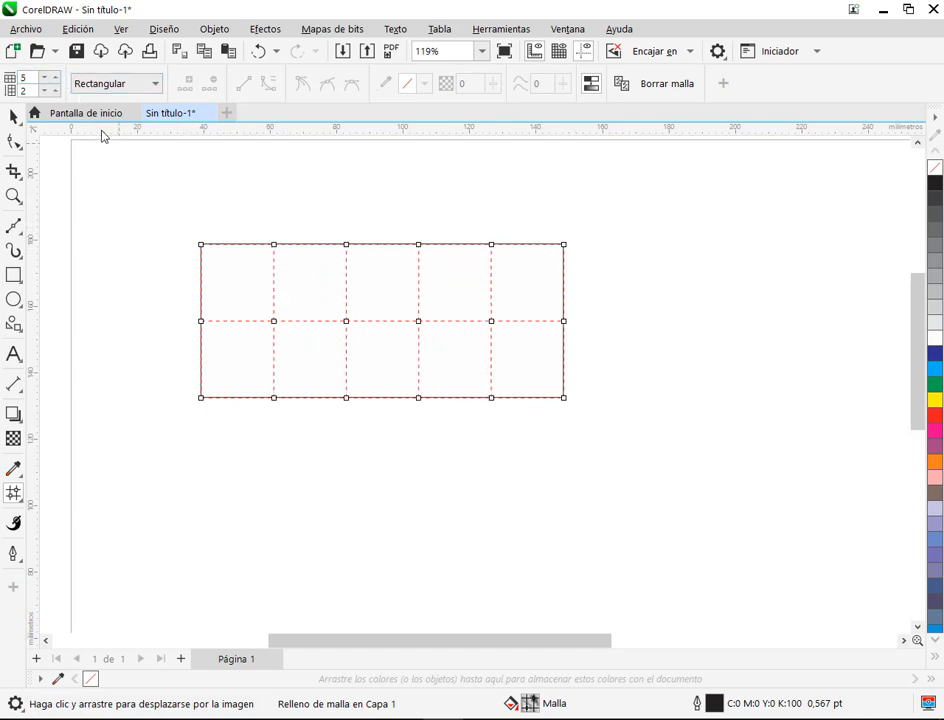
{"action": "left_click", "coordinate": [56, 89]}
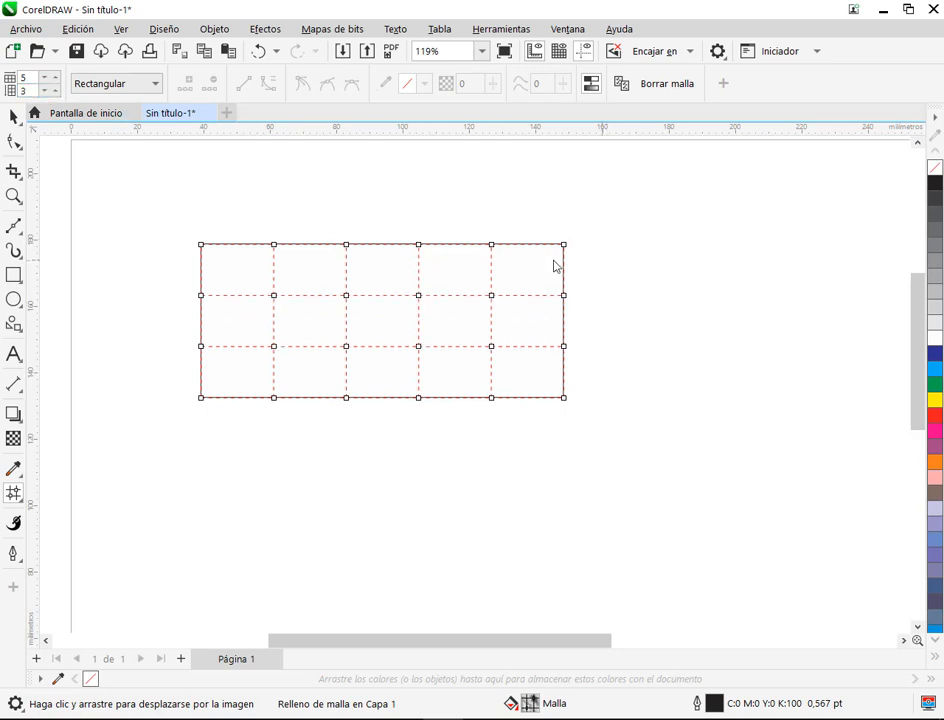
Step: Set the rectangle's mesh grid to 2 columns and 2 rows
{"action": "left_click", "coordinate": [52, 79]}
{"action": "left_click", "coordinate": [52, 79]}
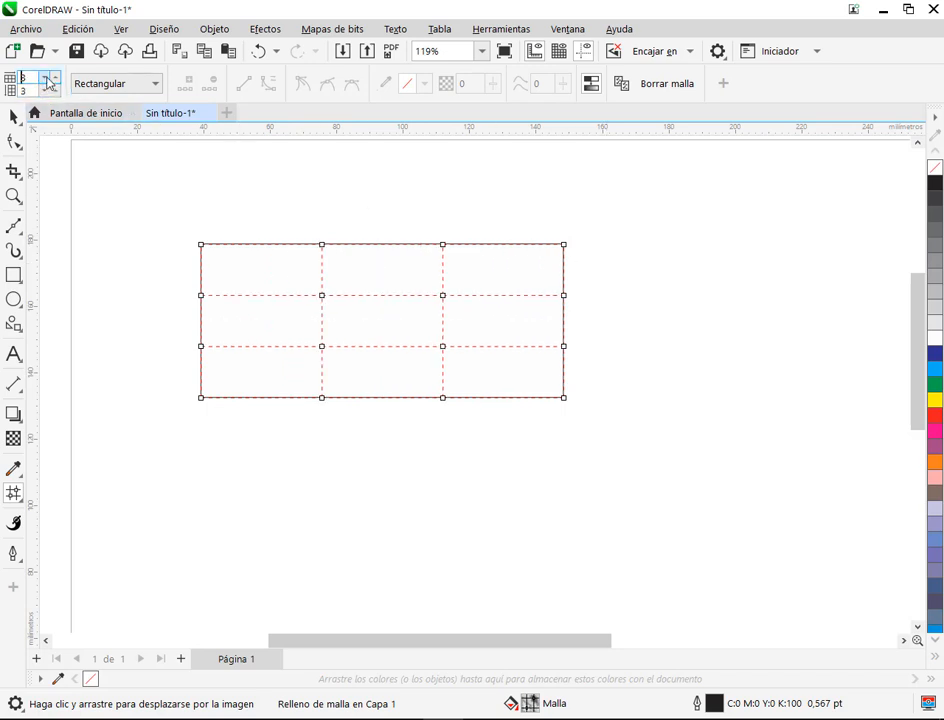
{"action": "left_click", "coordinate": [53, 80]}
{"action": "left_click", "coordinate": [45, 91]}
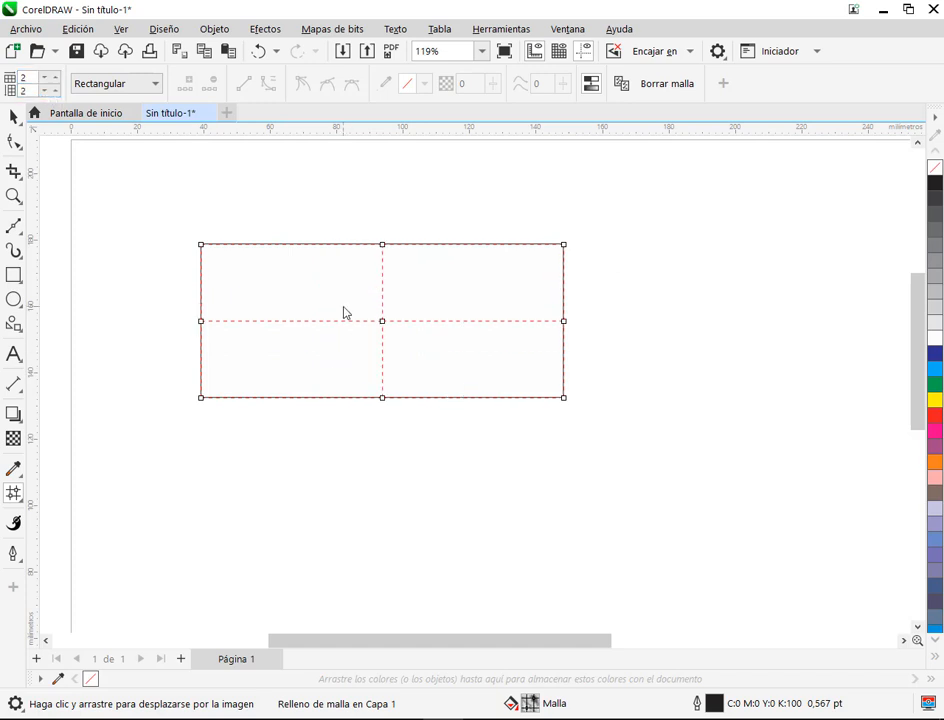
Step: Select the mesh's central node and curve the horizontal and vertical centre lines with its direction handles
{"action": "scroll", "coordinate": [225, 272], "scroll_direction": "up", "scroll_amount": 1}
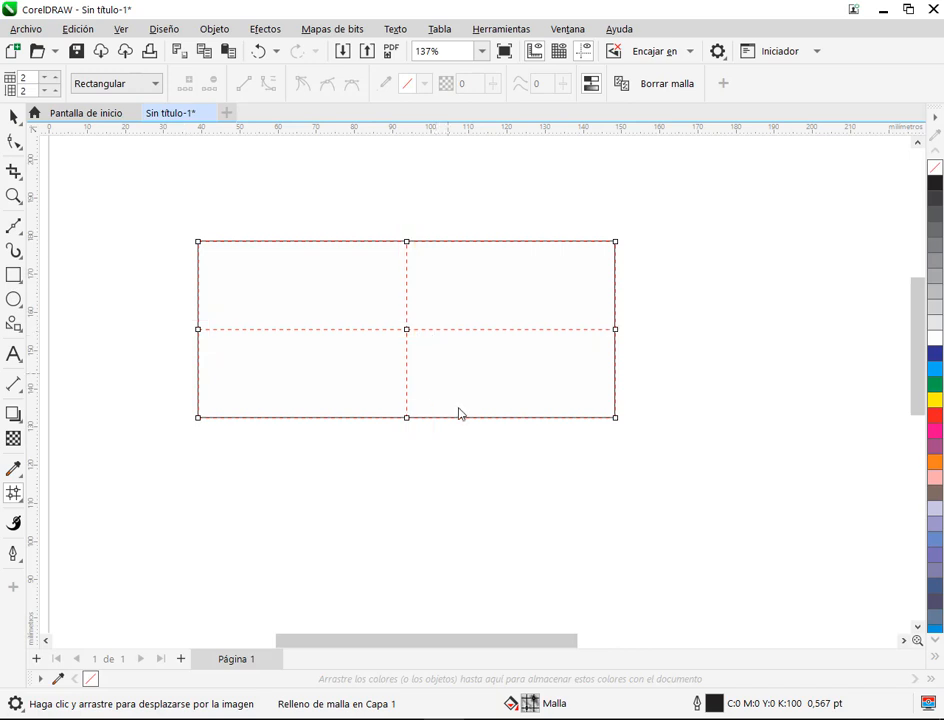
{"action": "left_click", "coordinate": [407, 332]}
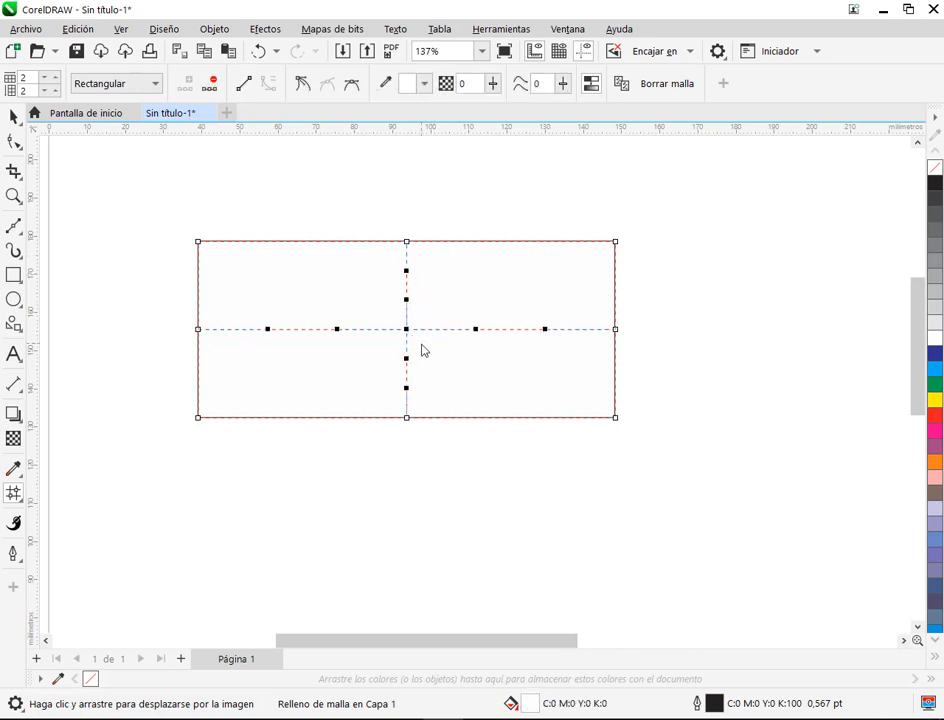
{"action": "scroll", "coordinate": [423, 349], "scroll_direction": "up", "scroll_amount": 1}
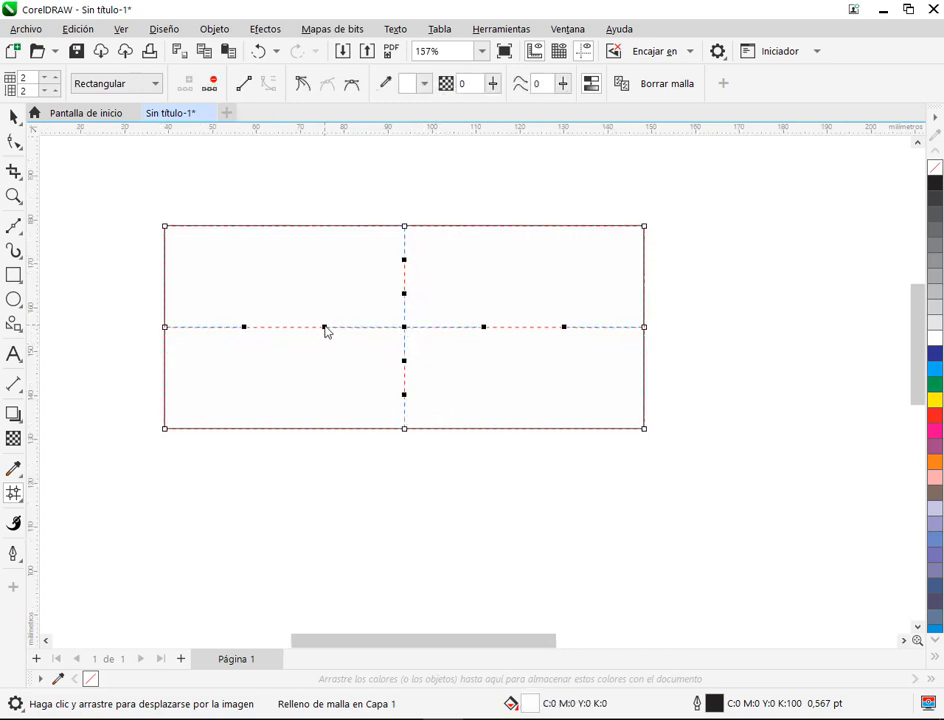
{"action": "mouse_move", "coordinate": [325, 329]}
{"action": "left_mouse_down"}
{"action": "mouse_move", "coordinate": [333, 385]}
{"action": "mouse_move", "coordinate": [324, 293]}
{"action": "mouse_move", "coordinate": [324, 346]}
{"action": "left_mouse_up"}
{"action": "left_click_drag", "start_coordinate": [406, 300], "coordinate": [441, 292]}
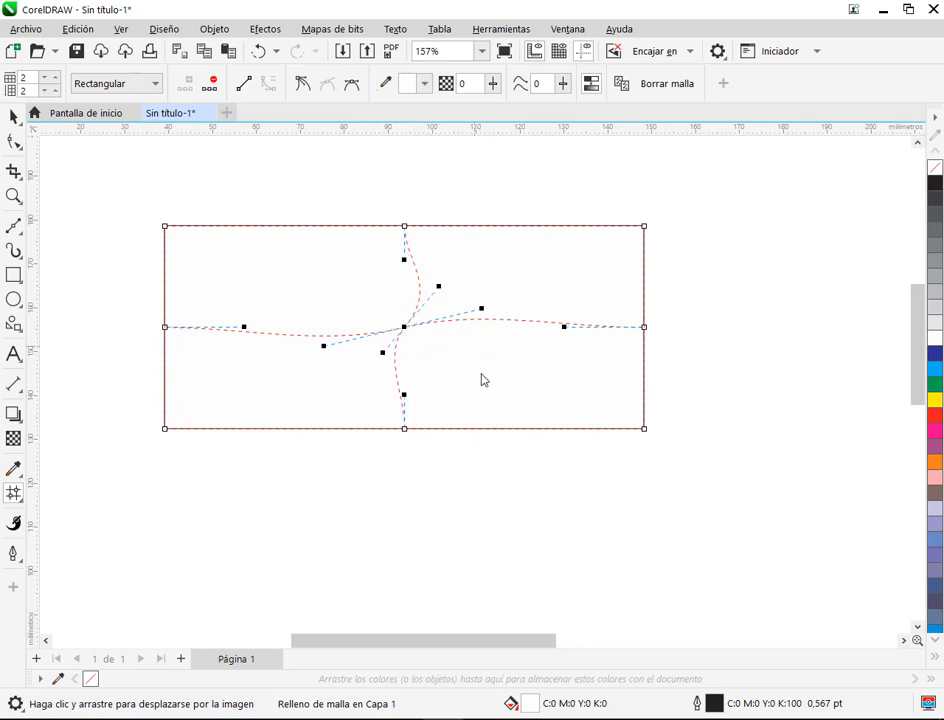
Step: Select the lower-right mesh cell, and undo both curve changes to the centre lines
{"action": "left_click", "coordinate": [597, 349]}
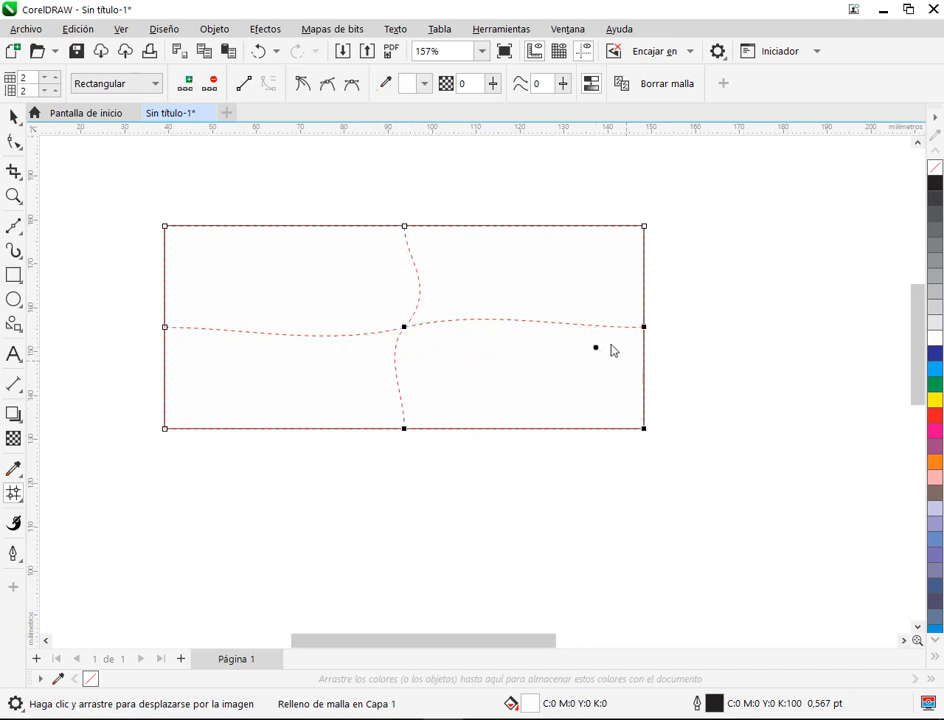
{"action": "key", "text": "ctrl+z"}
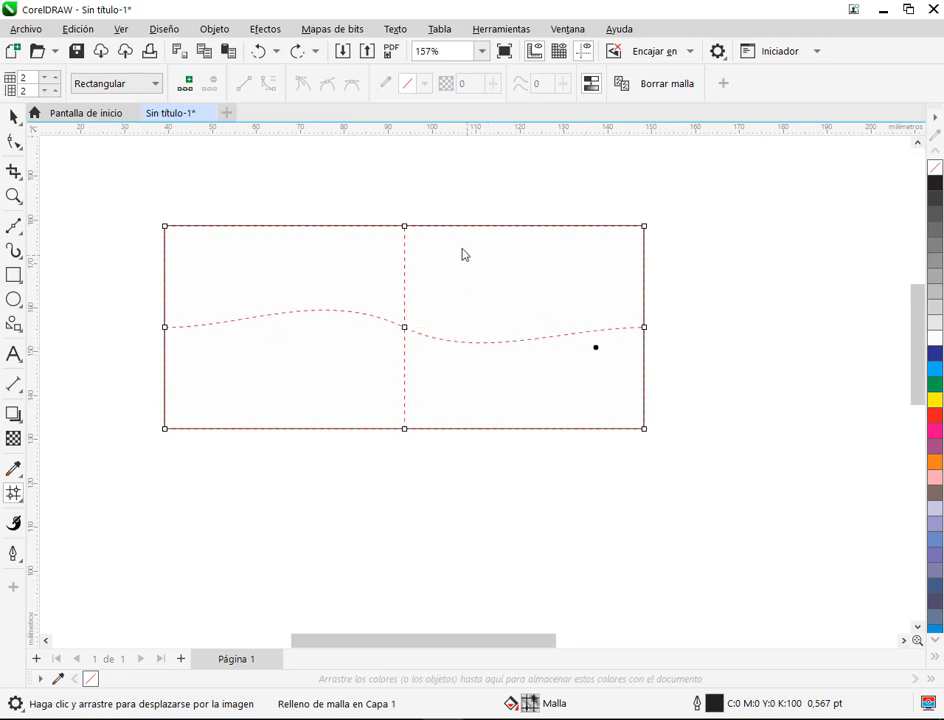
{"action": "key", "text": "ctrl+z"}
Step: Try moving the middle node of the mesh's upper edge inward and to the left, and undo the move
{"action": "left_click", "coordinate": [405, 228]}
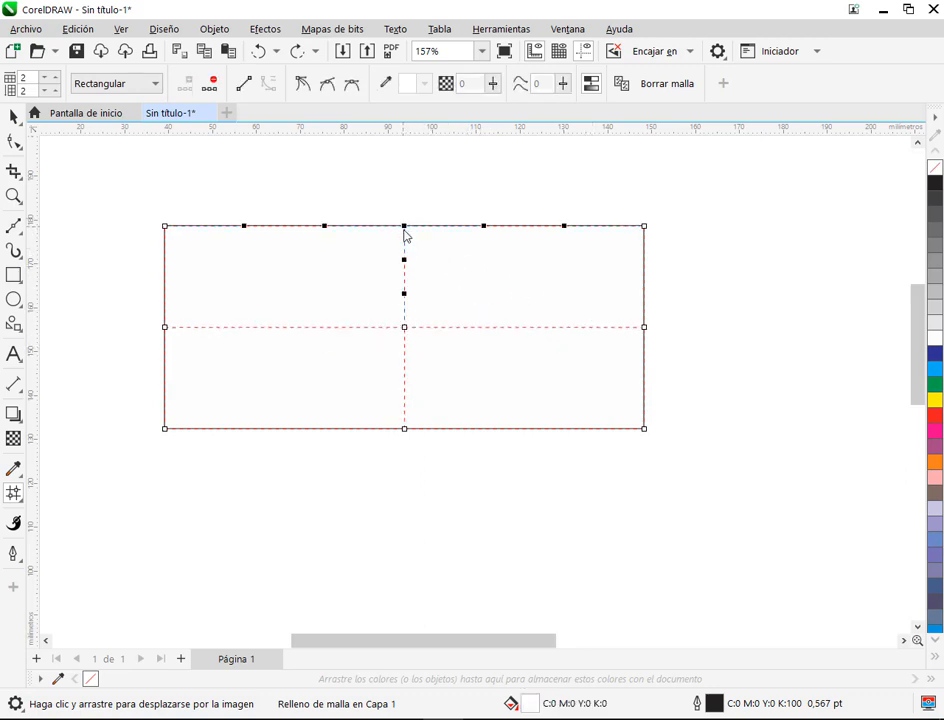
{"action": "left_click_drag", "start_coordinate": [405, 228], "coordinate": [359, 264]}
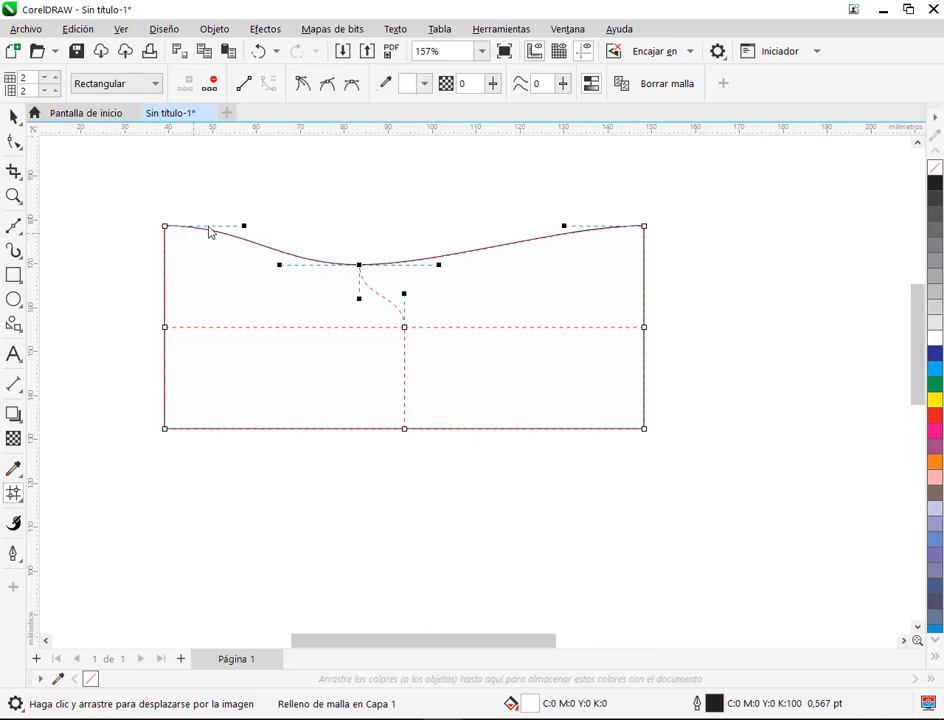
{"action": "key", "text": "ctrl+z"}
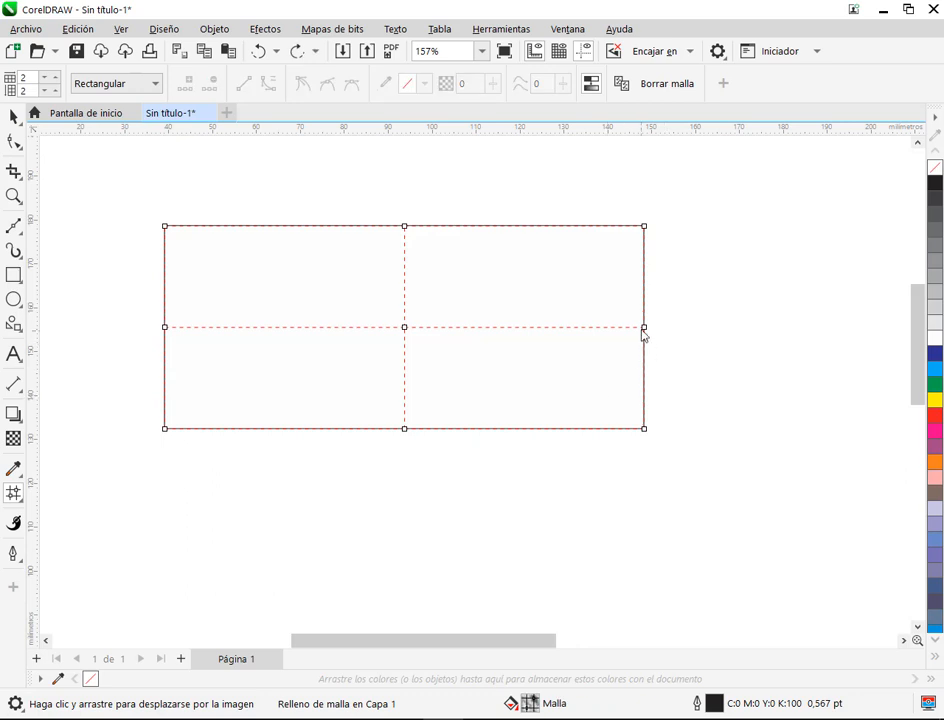
Step: Try pulling the middle nodes of the mesh's right and left edges inward, undoing each move
{"action": "left_click_drag", "start_coordinate": [645, 334], "coordinate": [549, 330]}
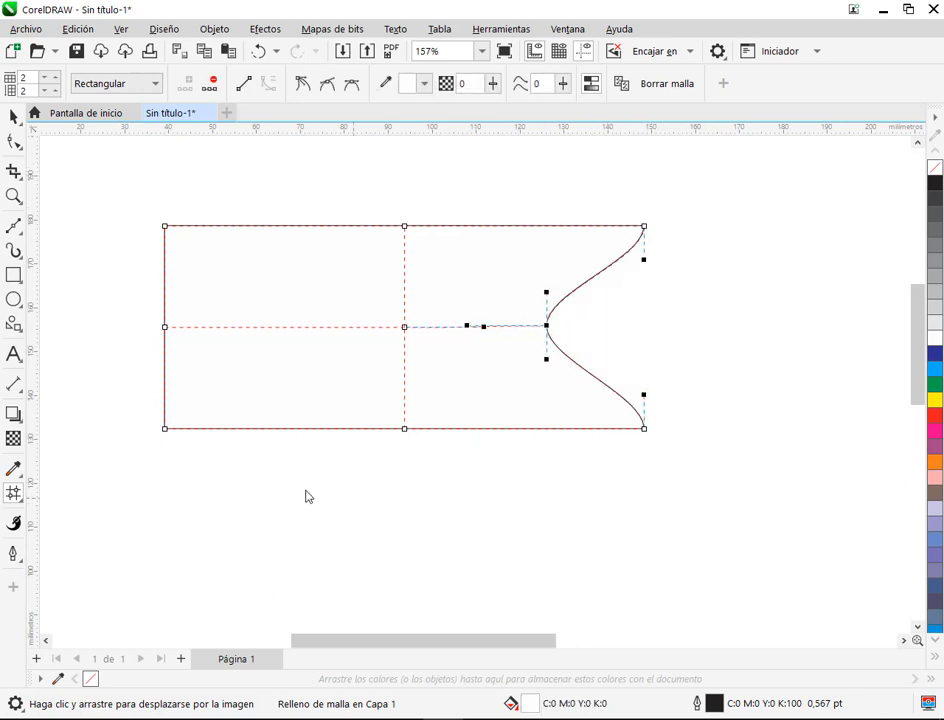
{"action": "key", "text": "ctrl+z"}
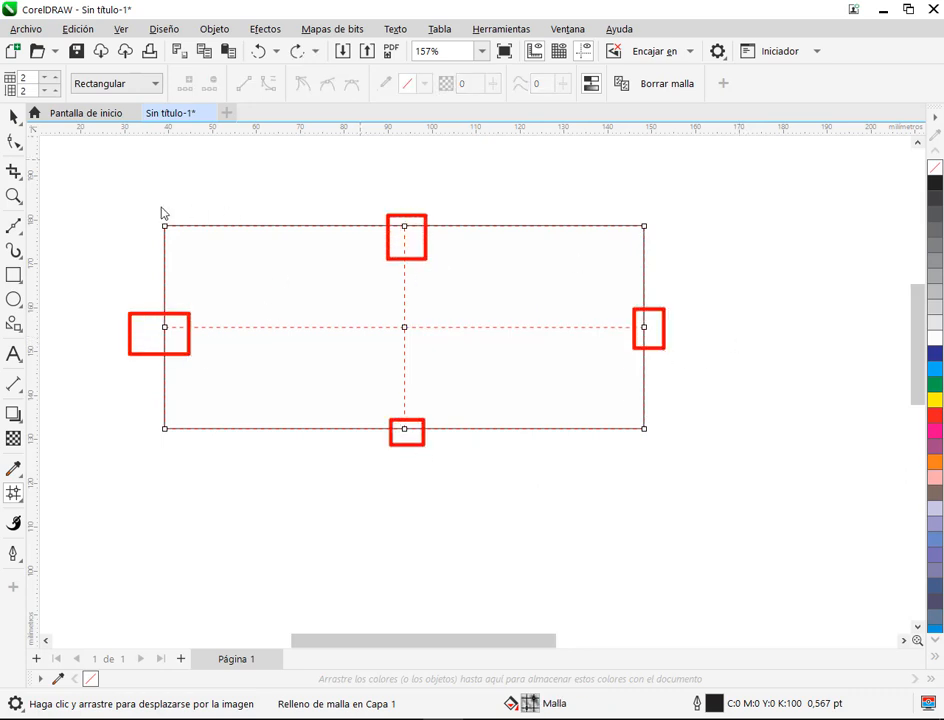
{"action": "left_click_drag", "start_coordinate": [165, 328], "coordinate": [238, 320]}
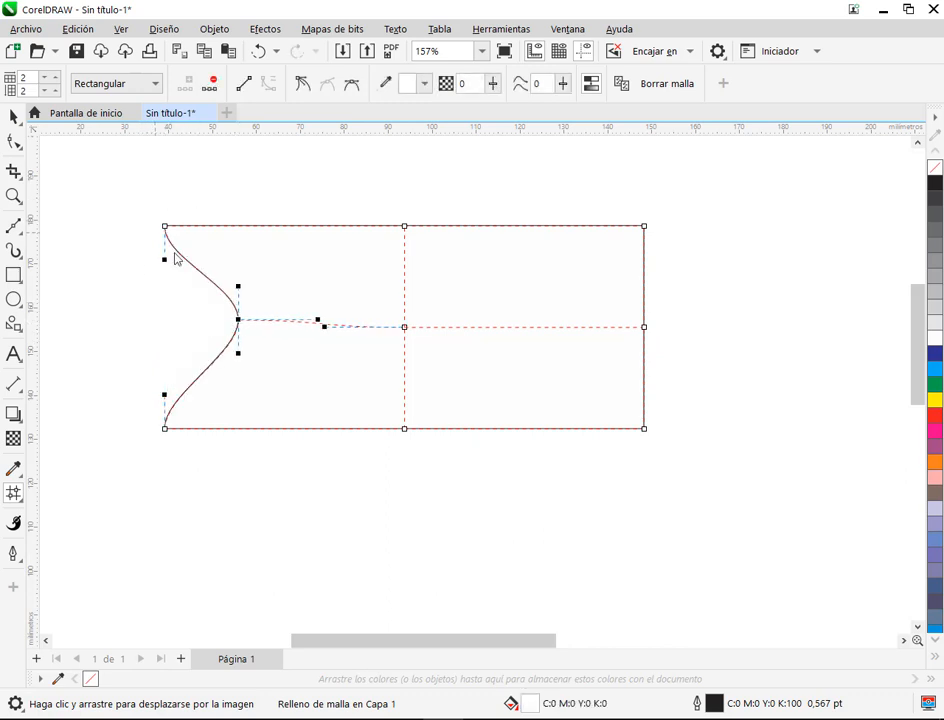
{"action": "key", "text": "ctrl+z"}
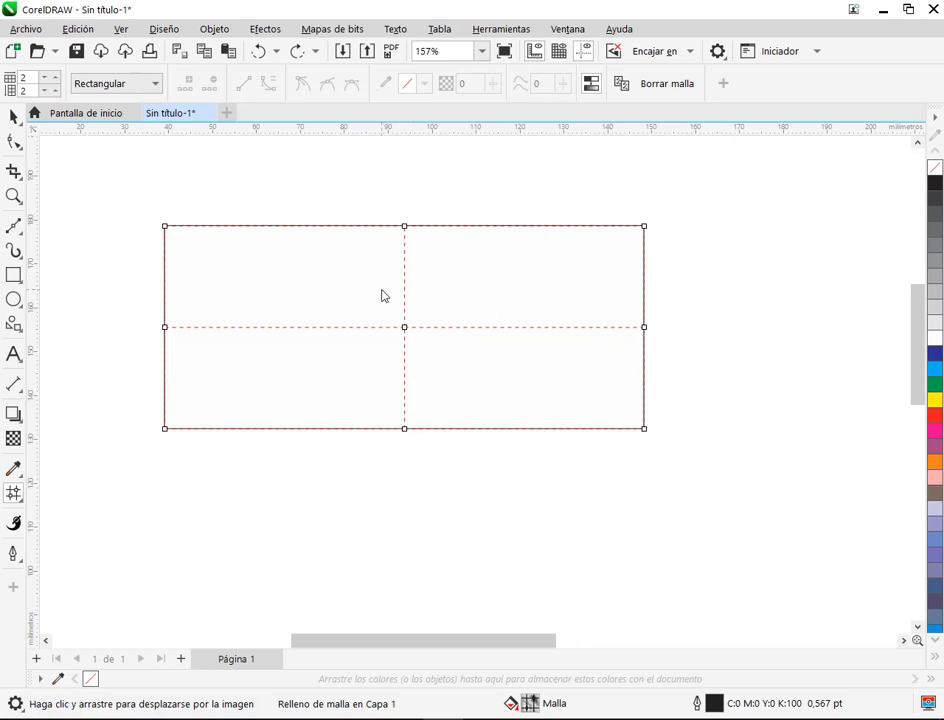
Step: Select the upper-left mesh cell, the mesh's upper-right corner node, and the upper-left cell again
{"action": "left_click", "coordinate": [271, 268]}
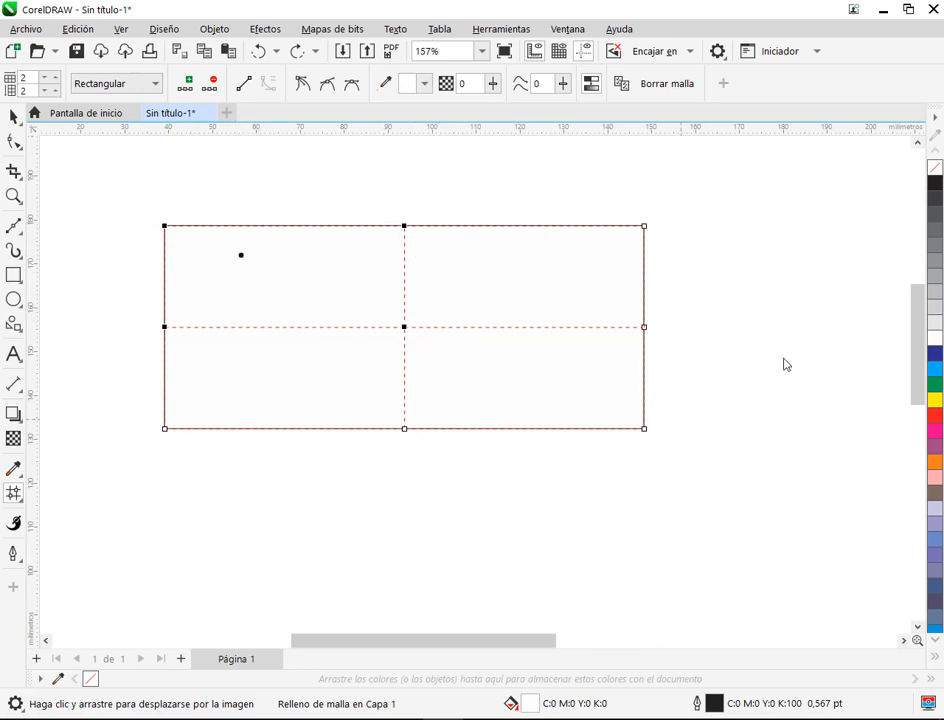
{"action": "left_click", "coordinate": [644, 227]}
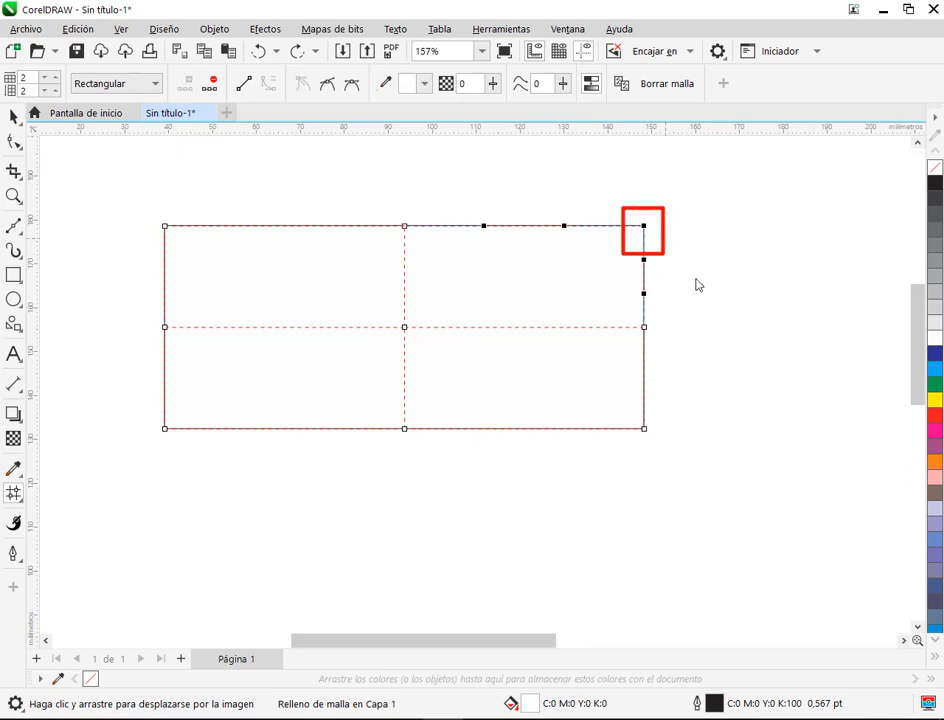
{"action": "left_click", "coordinate": [260, 271]}
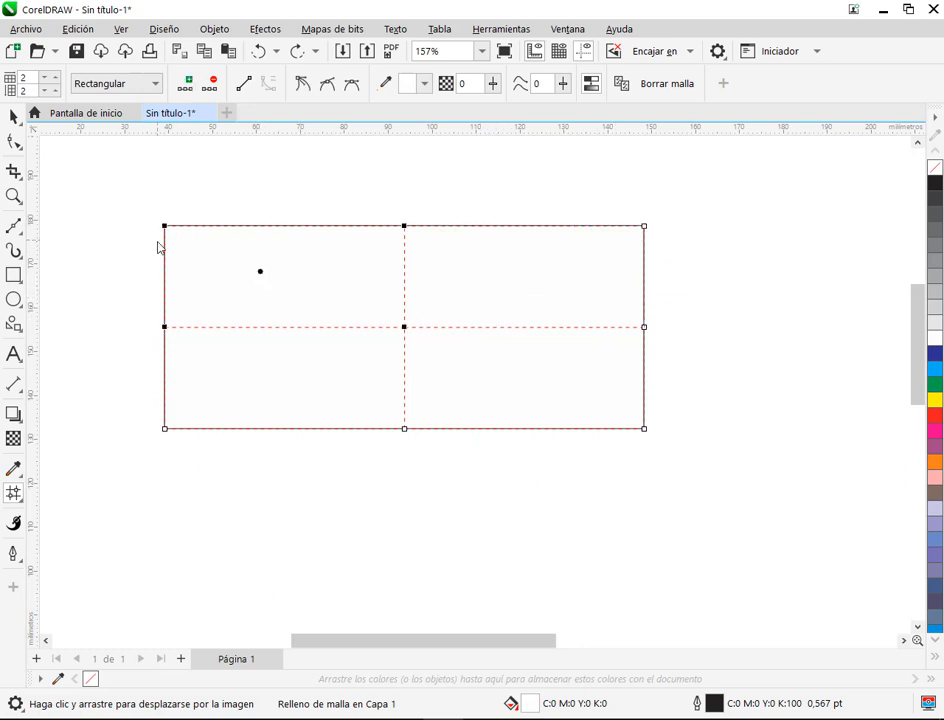
Step: Undo the last mesh grid change and redo it to return to the 2 × 2 grid
{"action": "left_click_drag", "start_coordinate": [142, 205], "coordinate": [428, 349]}
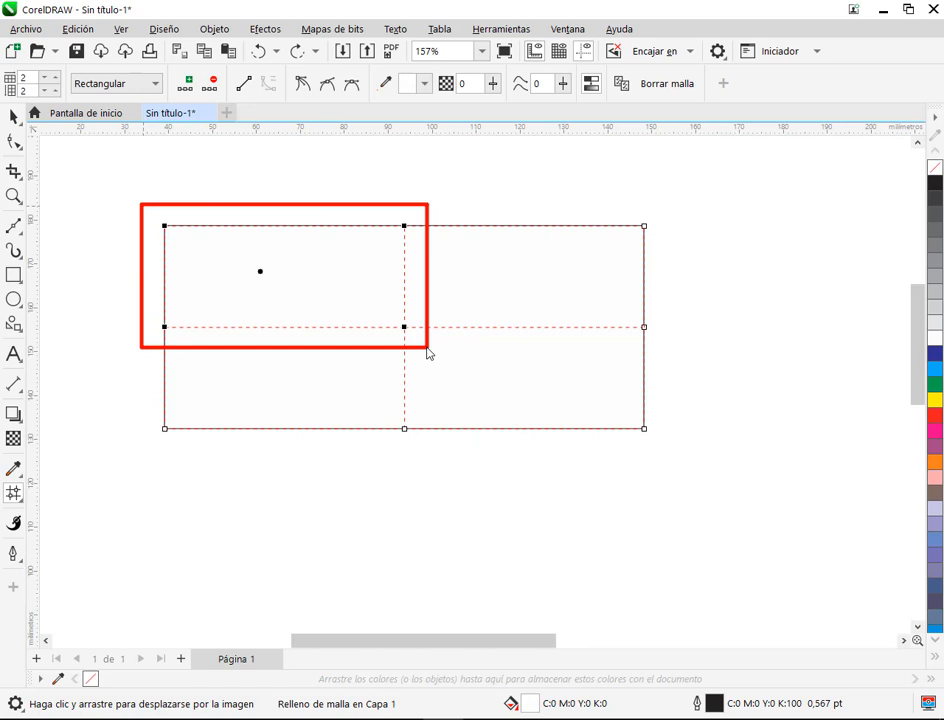
{"action": "left_click", "coordinate": [645, 329]}
{"action": "key", "text": "ctrl+z"}
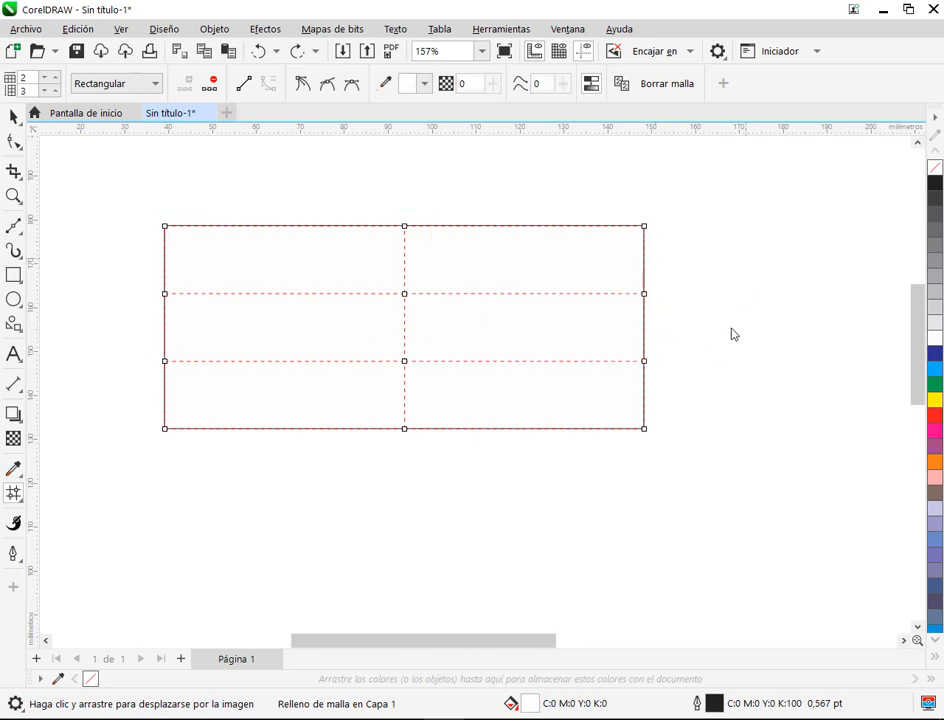
{"action": "left_click", "coordinate": [297, 57]}
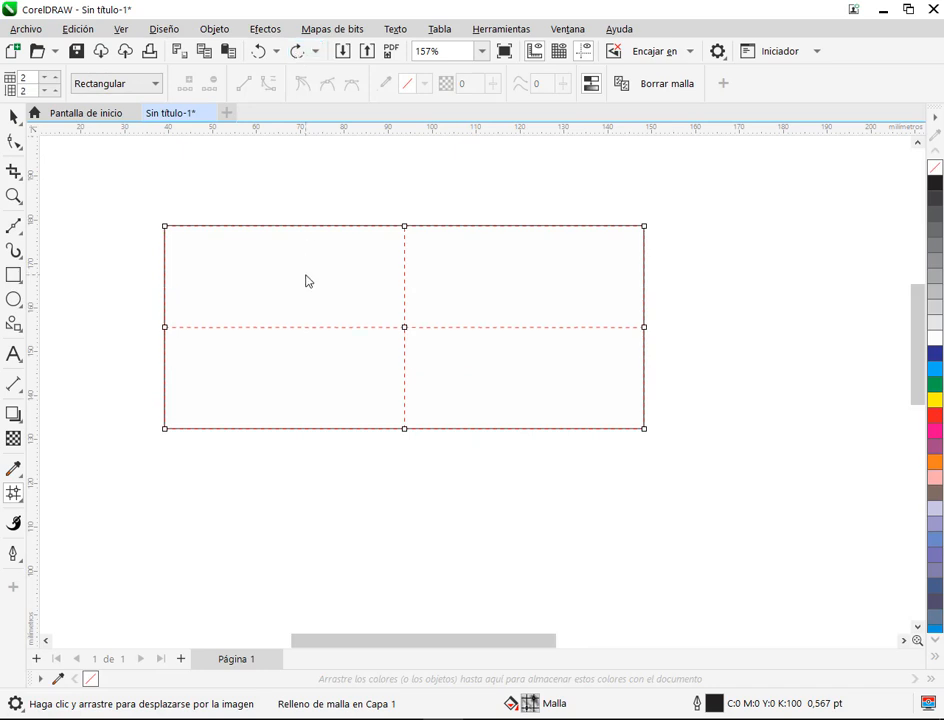
Step: Fill the rectangle's upper-left mesh cell with green (C:100 M:0 Y:100 K:0)
{"action": "left_click", "coordinate": [305, 274]}
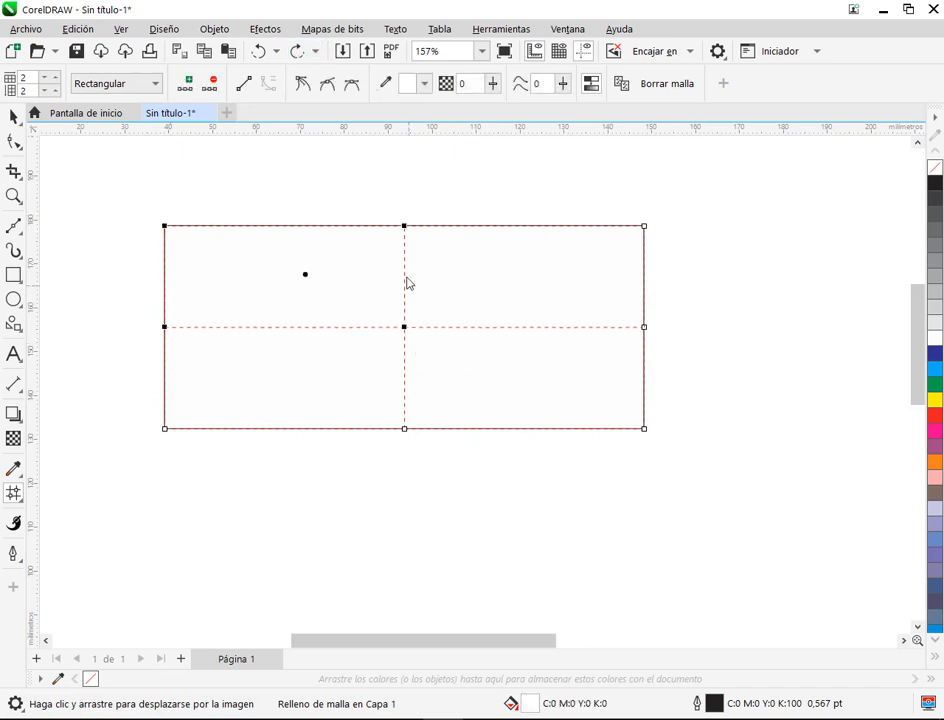
{"action": "left_click", "coordinate": [934, 388]}
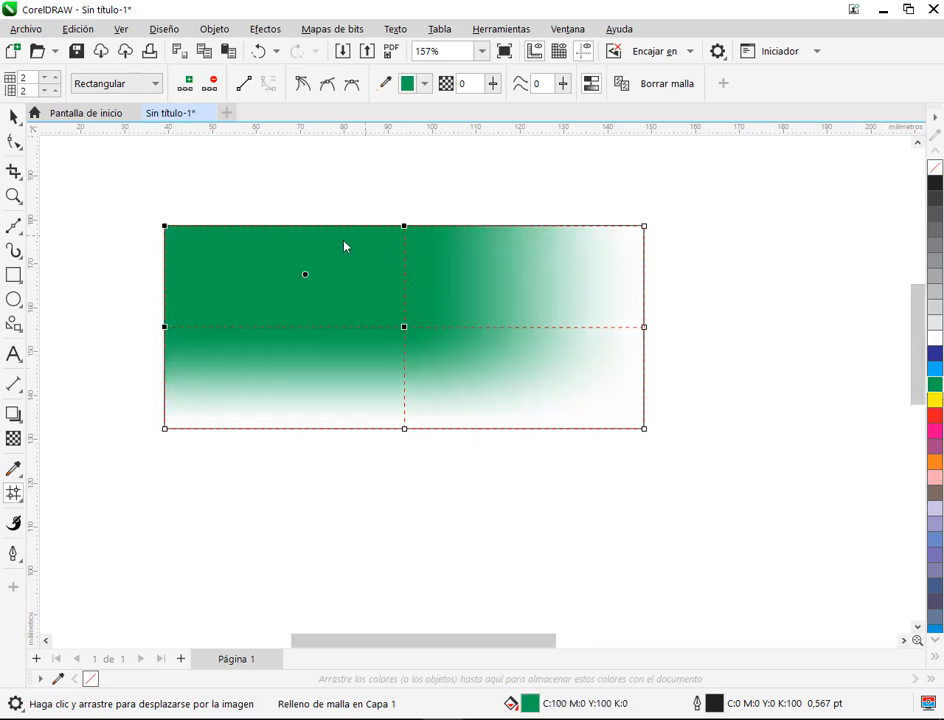
{"action": "left_click_drag", "start_coordinate": [157, 217], "coordinate": [412, 345]}
{"action": "left_click_drag", "start_coordinate": [418, 180], "coordinate": [407, 220]}
{"action": "left_click_drag", "start_coordinate": [130, 364], "coordinate": [157, 337]}
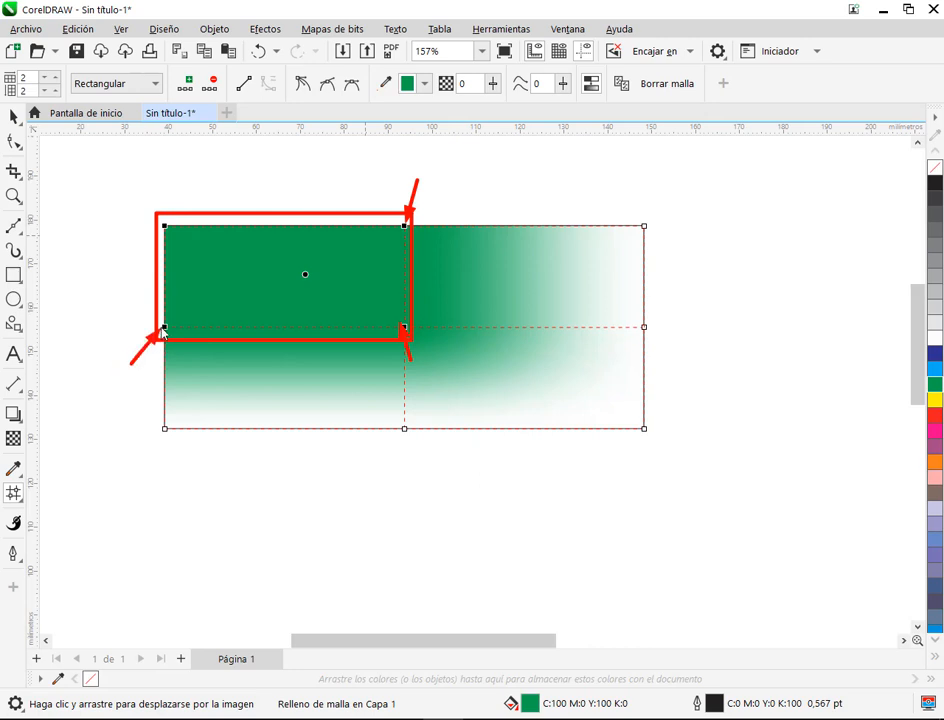
{"action": "left_click_drag", "start_coordinate": [123, 198], "coordinate": [156, 226]}
{"action": "left_click_drag", "start_coordinate": [301, 182], "coordinate": [296, 255]}
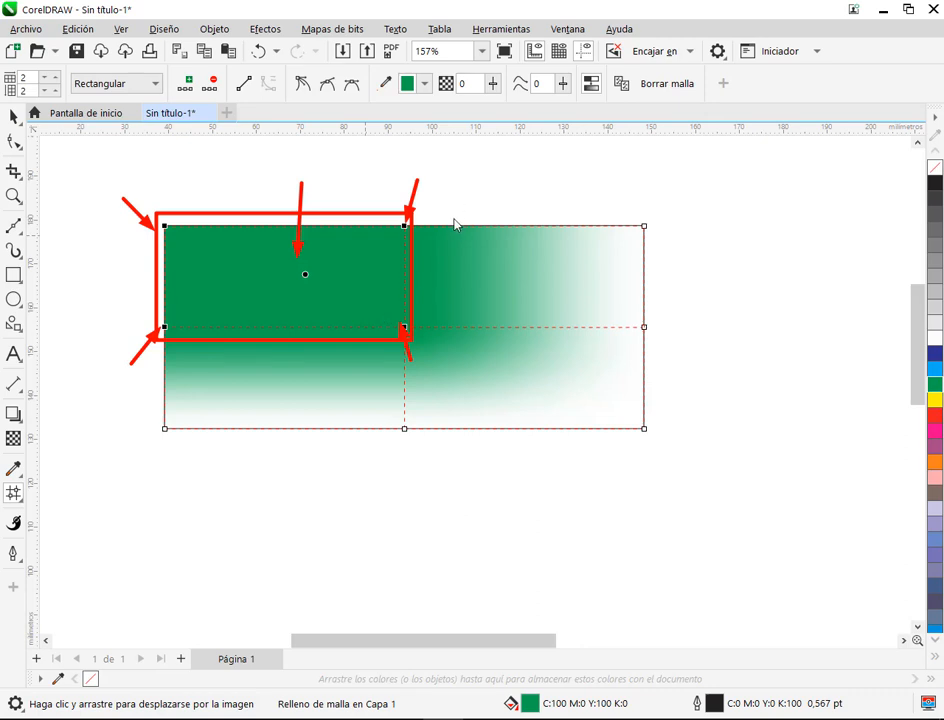
{"action": "left_click_drag", "start_coordinate": [449, 197], "coordinate": [455, 232]}
{"action": "left_click_drag", "start_coordinate": [496, 192], "coordinate": [511, 246]}
{"action": "left_click_drag", "start_coordinate": [575, 190], "coordinate": [590, 234]}
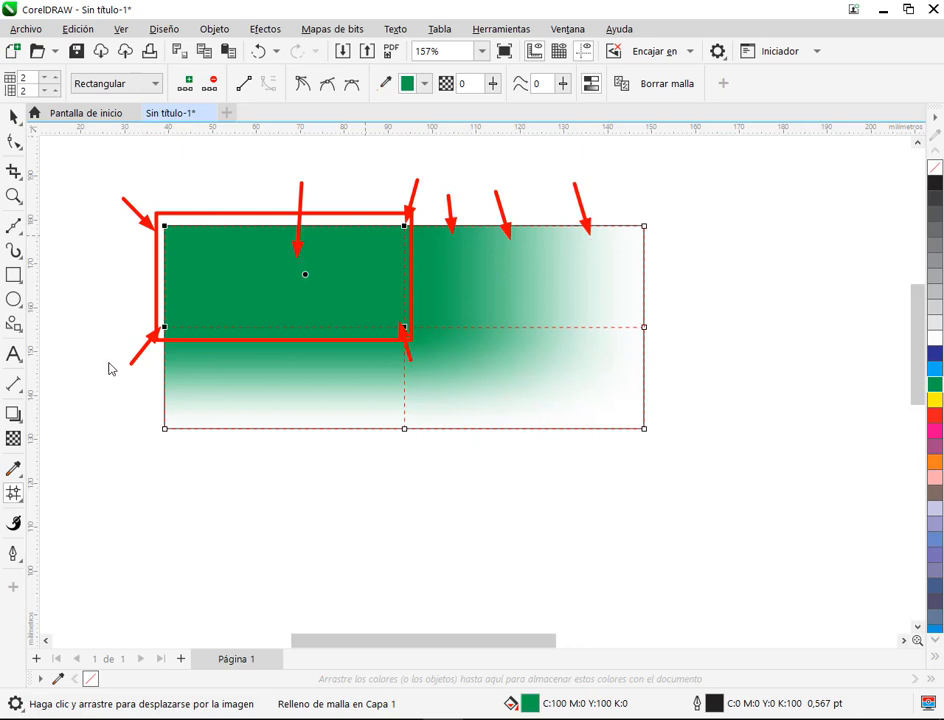
{"action": "mouse_move", "coordinate": [106, 364]}
{"action": "left_mouse_down"}
{"action": "mouse_move", "coordinate": [155, 367]}
{"action": "mouse_move", "coordinate": [160, 393]}
{"action": "mouse_move", "coordinate": [140, 418]}
{"action": "mouse_move", "coordinate": [150, 419]}
{"action": "left_mouse_up"}
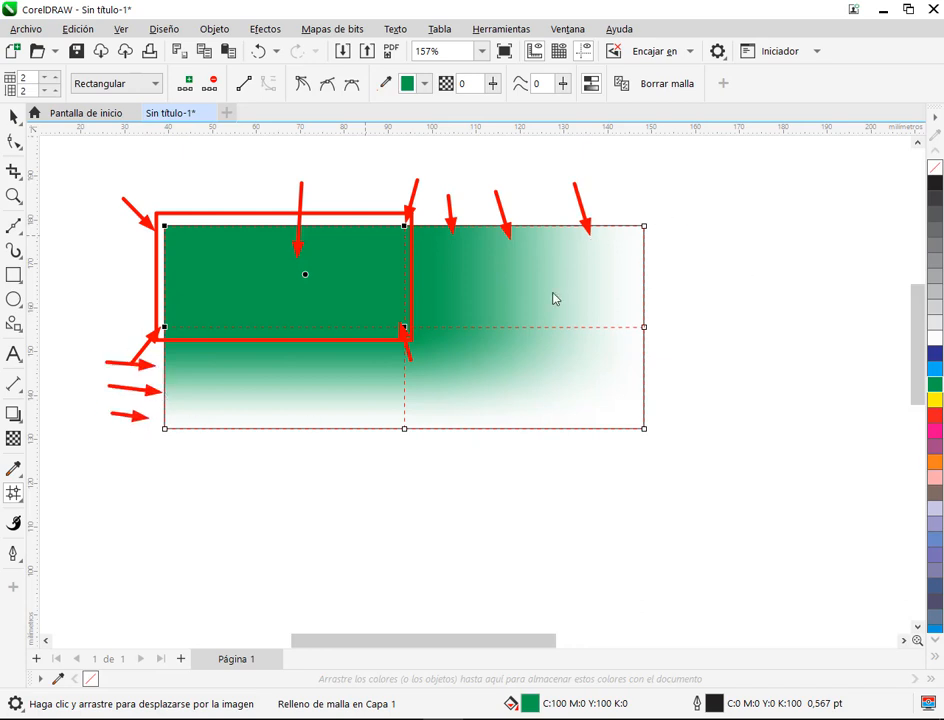
{"action": "key", "text": "Escape"}
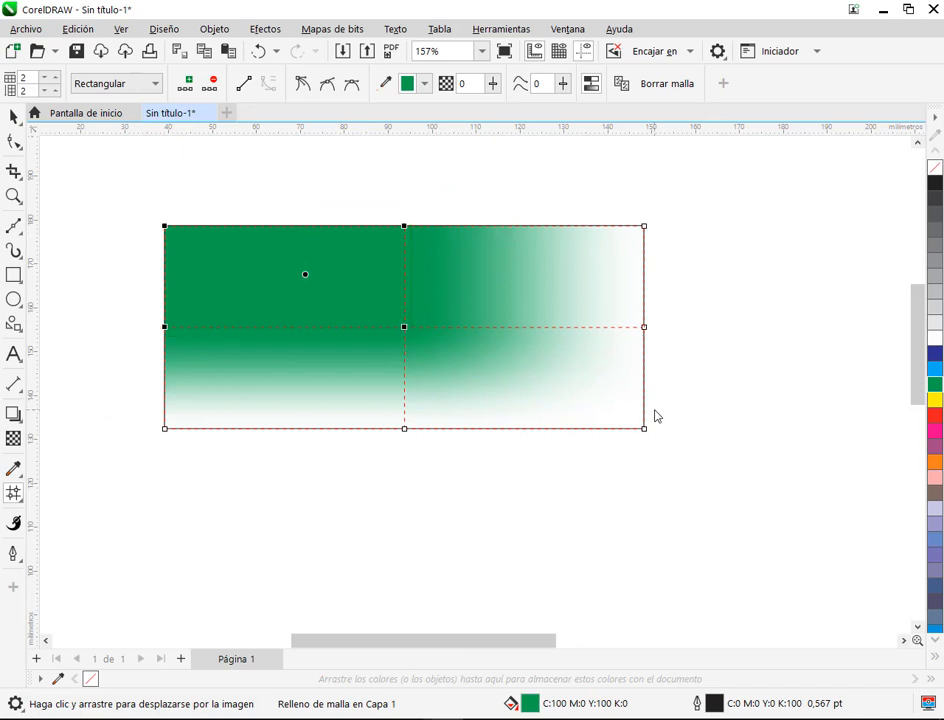
Step: Deselect the mesh nodes and draw a second rectangle of about 107 × 44 mm below the green one
{"action": "left_click", "coordinate": [256, 195]}
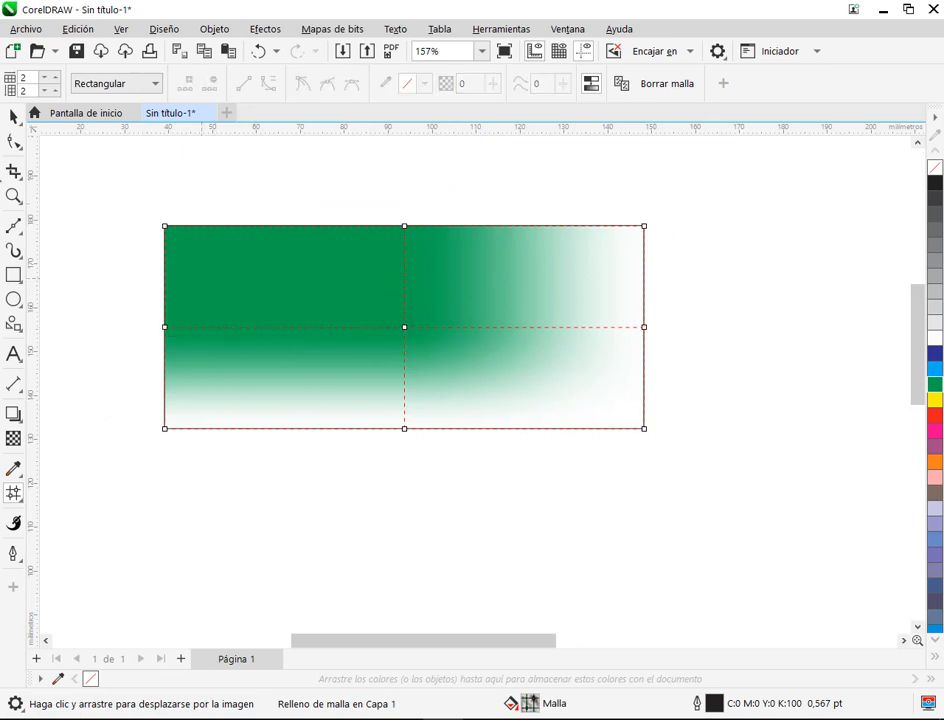
{"action": "left_click", "coordinate": [13, 117]}
{"action": "scroll", "coordinate": [505, 362], "scroll_direction": "down", "scroll_amount": 1}
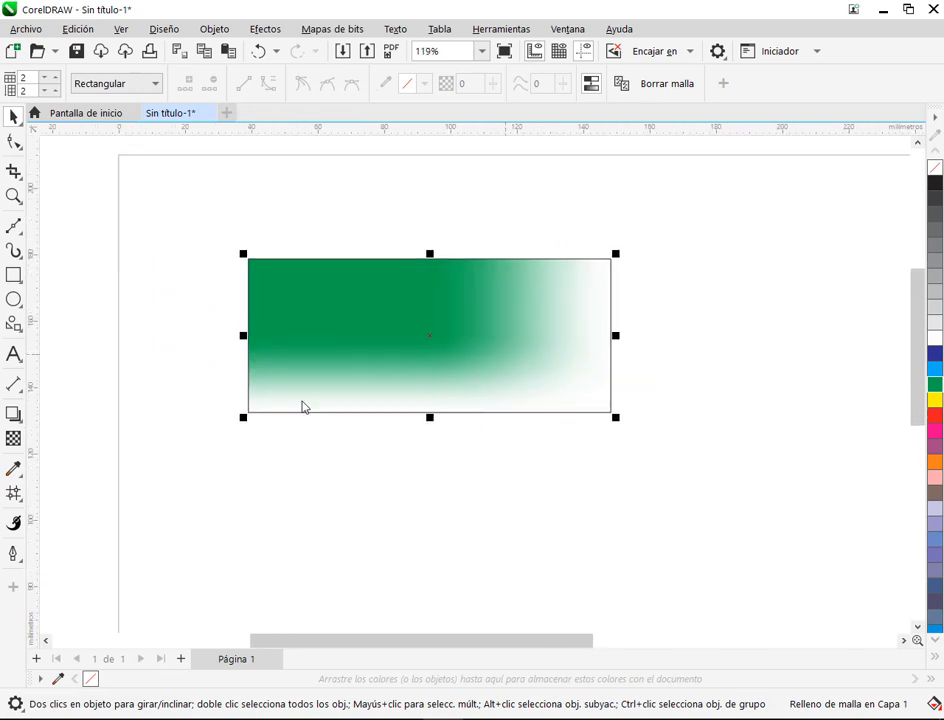
{"action": "left_click_drag", "start_coordinate": [537, 511], "coordinate": [528, 434]}
{"action": "left_click", "coordinate": [13, 275]}
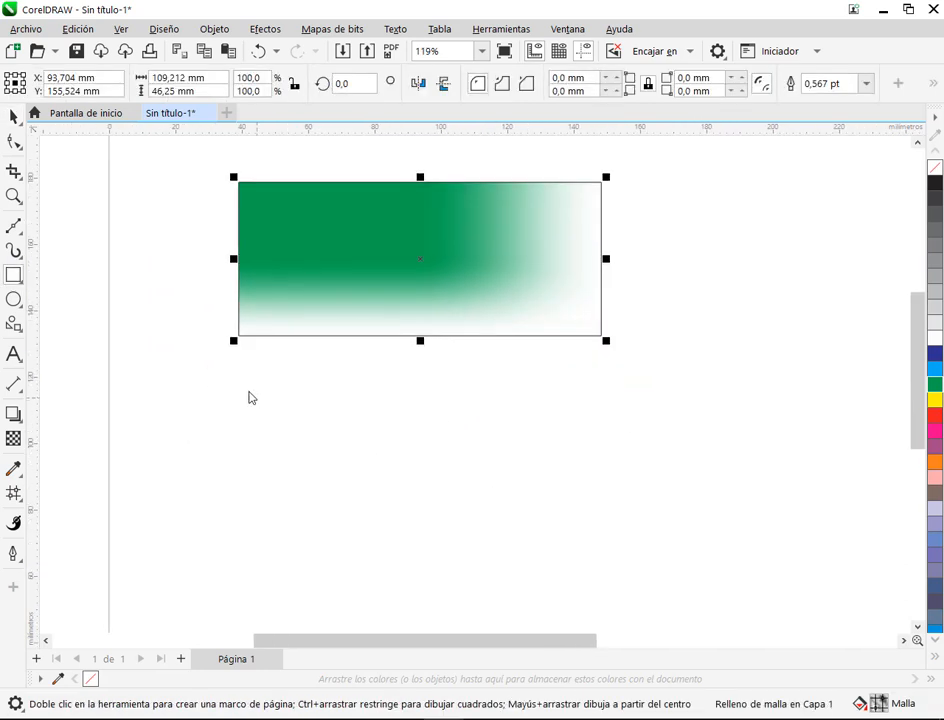
{"action": "mouse_move", "coordinate": [249, 386]}
{"action": "left_mouse_down"}
{"action": "mouse_move", "coordinate": [672, 530]}
{"action": "mouse_move", "coordinate": [603, 541]}
{"action": "mouse_move", "coordinate": [605, 532]}
{"action": "left_mouse_up"}
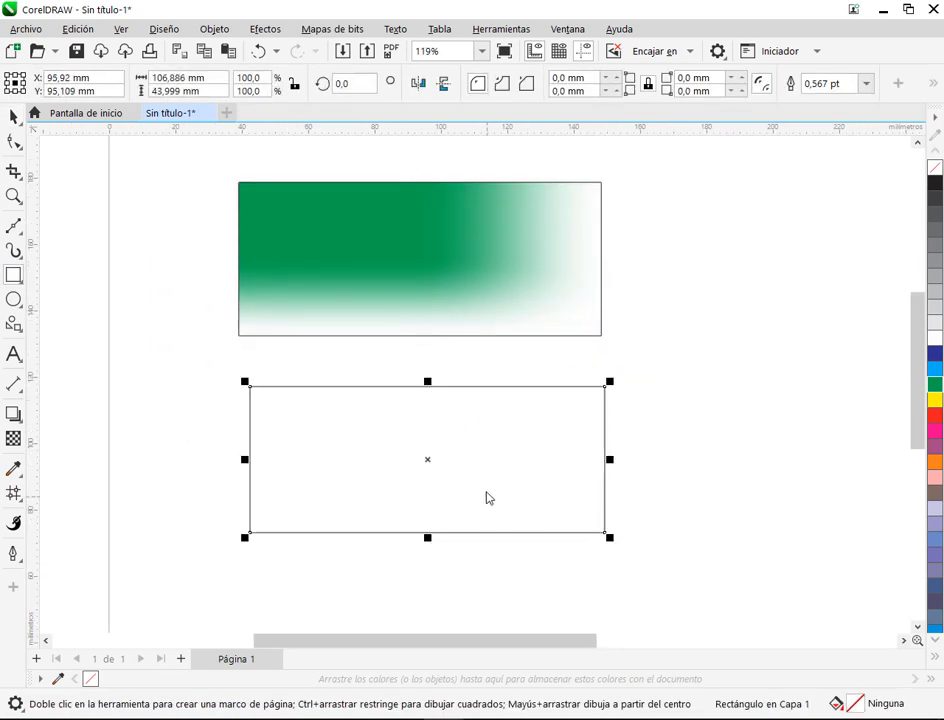
Step: Move the new rectangle slightly up and to the left, closer to the green one
{"action": "left_click", "coordinate": [13, 493]}
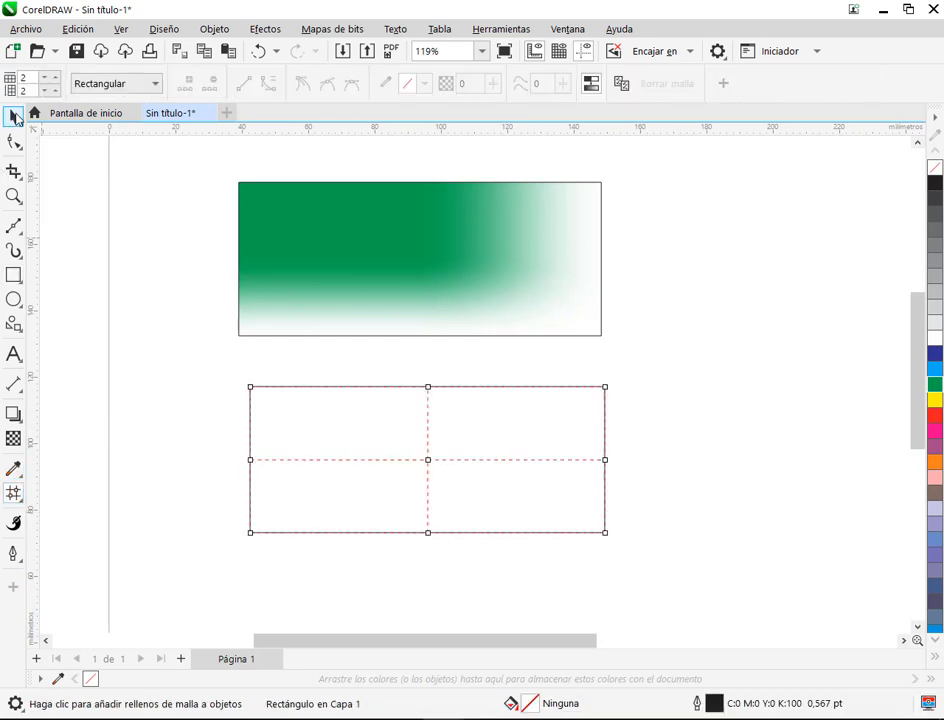
{"action": "left_click", "coordinate": [13, 116]}
{"action": "left_click_drag", "start_coordinate": [516, 441], "coordinate": [506, 428]}
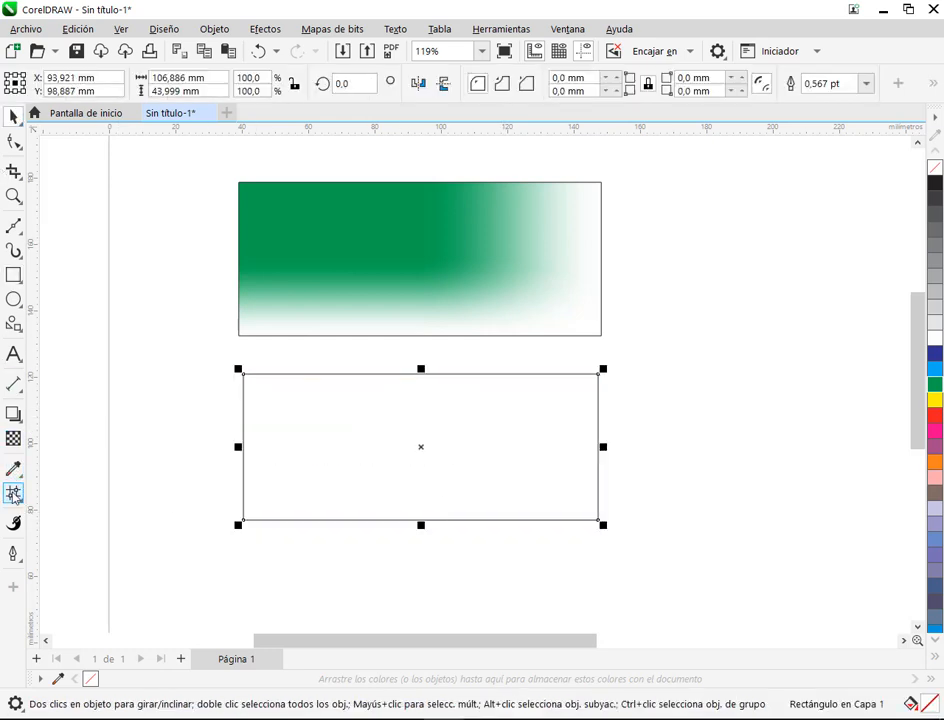
Step: Start a 2 × 2 mesh fill on the lower rectangle and select its upper-left cell
{"action": "left_click", "coordinate": [13, 493]}
{"action": "left_click", "coordinate": [9, 142]}
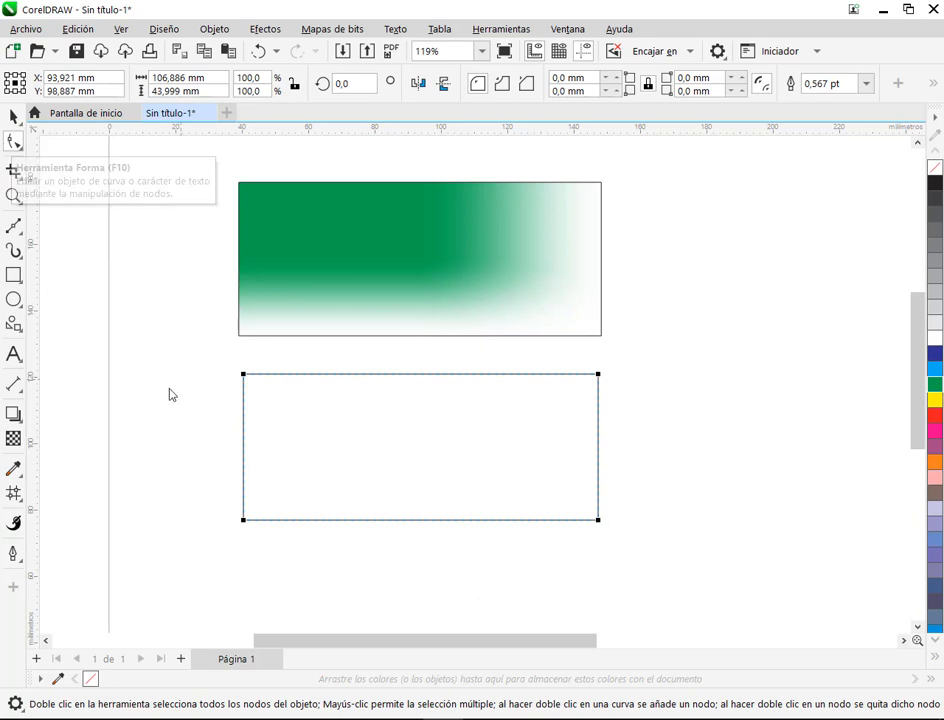
{"action": "left_click", "coordinate": [13, 493]}
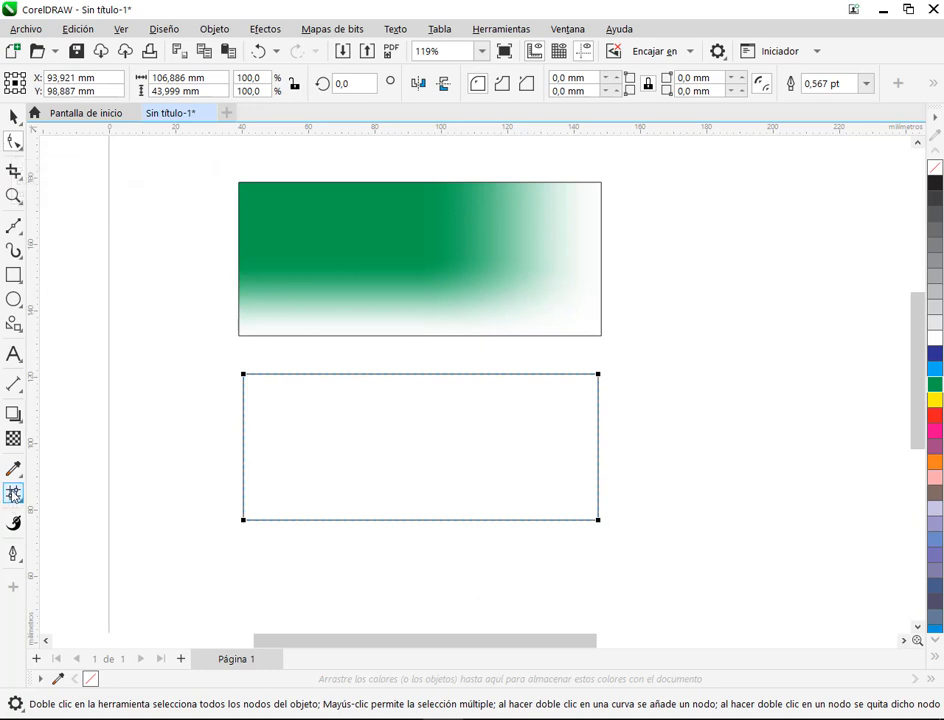
{"action": "left_click", "coordinate": [402, 399]}
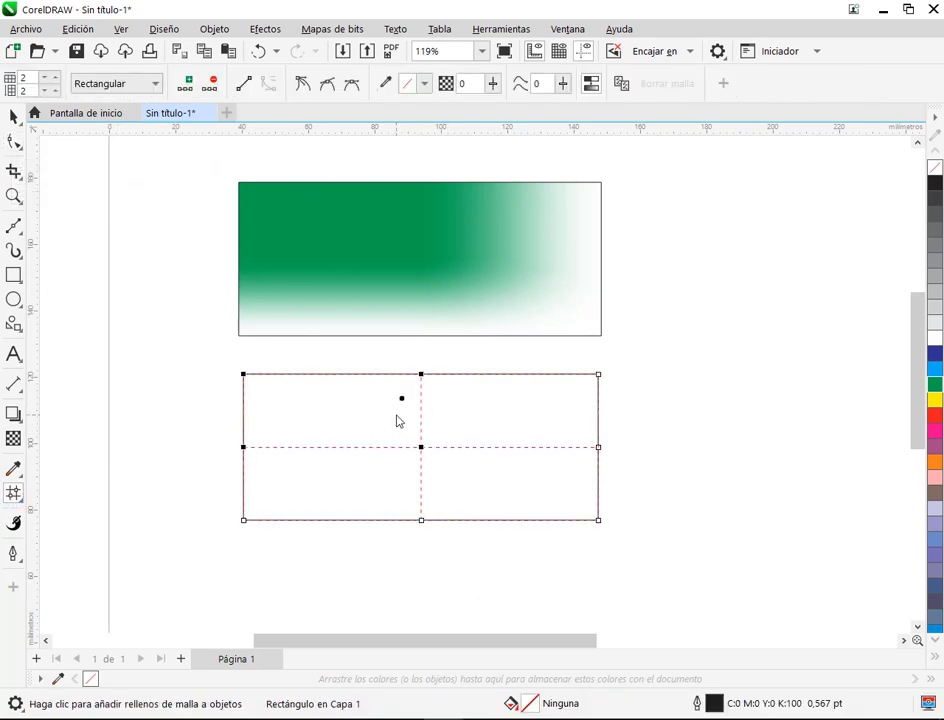
{"action": "left_click", "coordinate": [309, 411]}
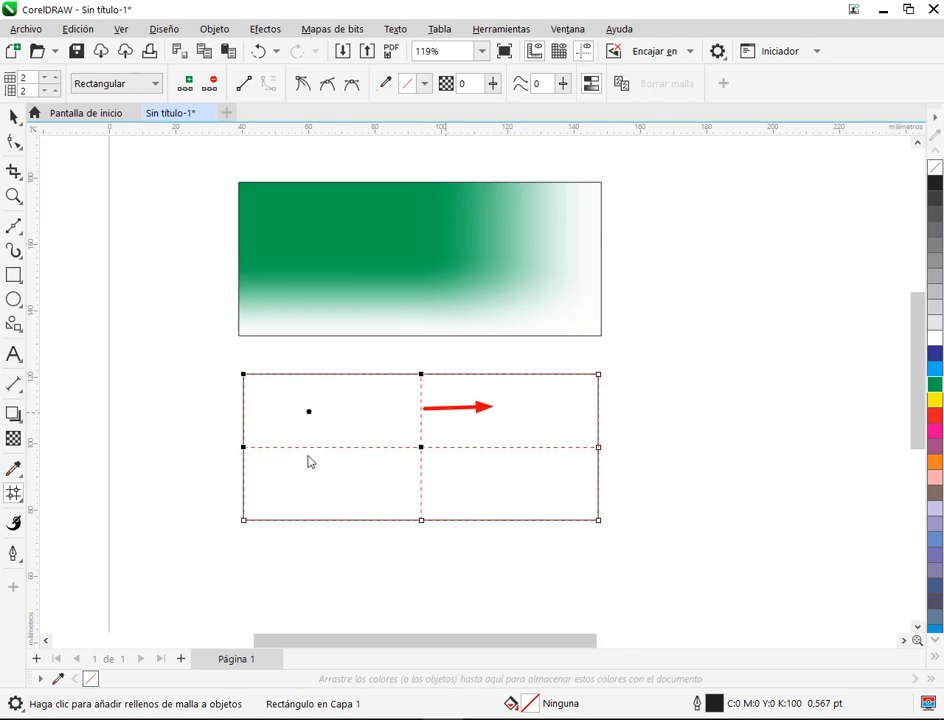
Step: Undo the lower rectangle's recent shifts and clear its mesh selection
{"action": "left_click", "coordinate": [245, 377]}
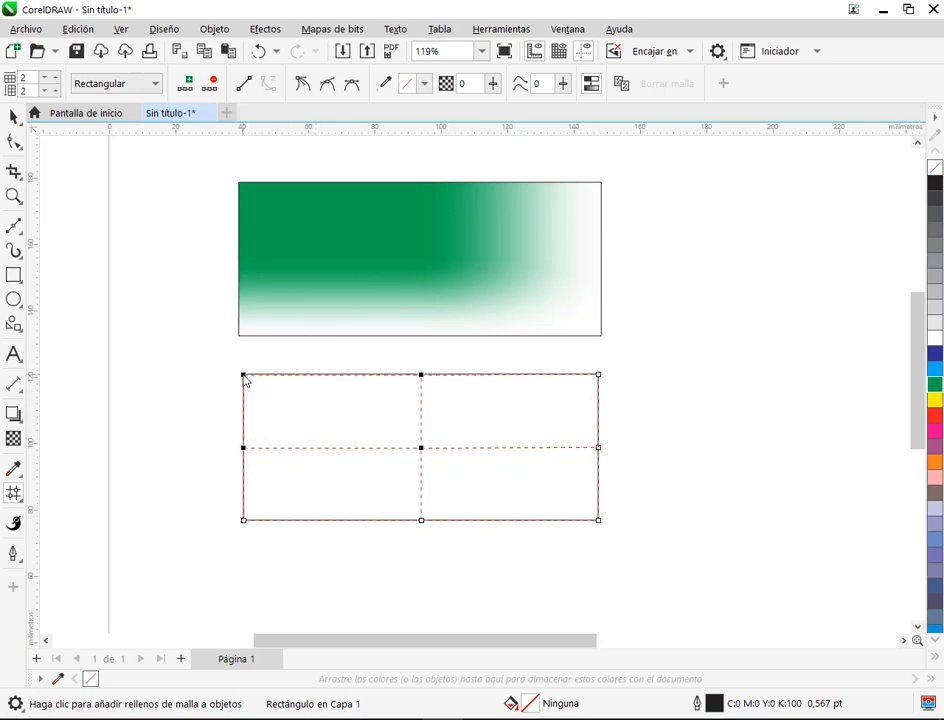
{"action": "key", "text": "ctrl+z"}
{"action": "left_click", "coordinate": [338, 422]}
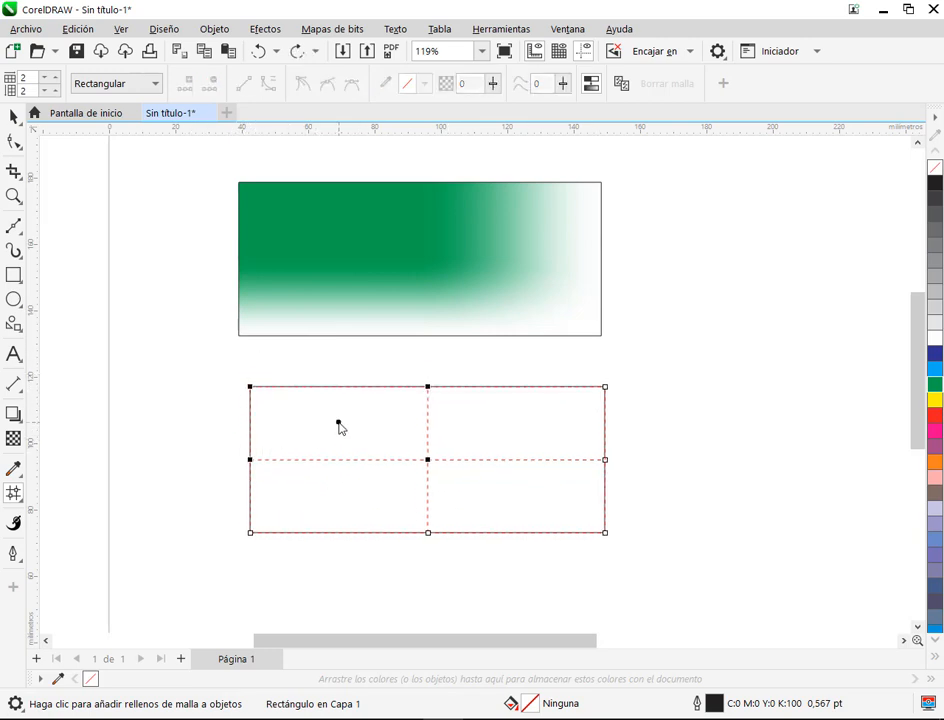
{"action": "left_click", "coordinate": [631, 443]}
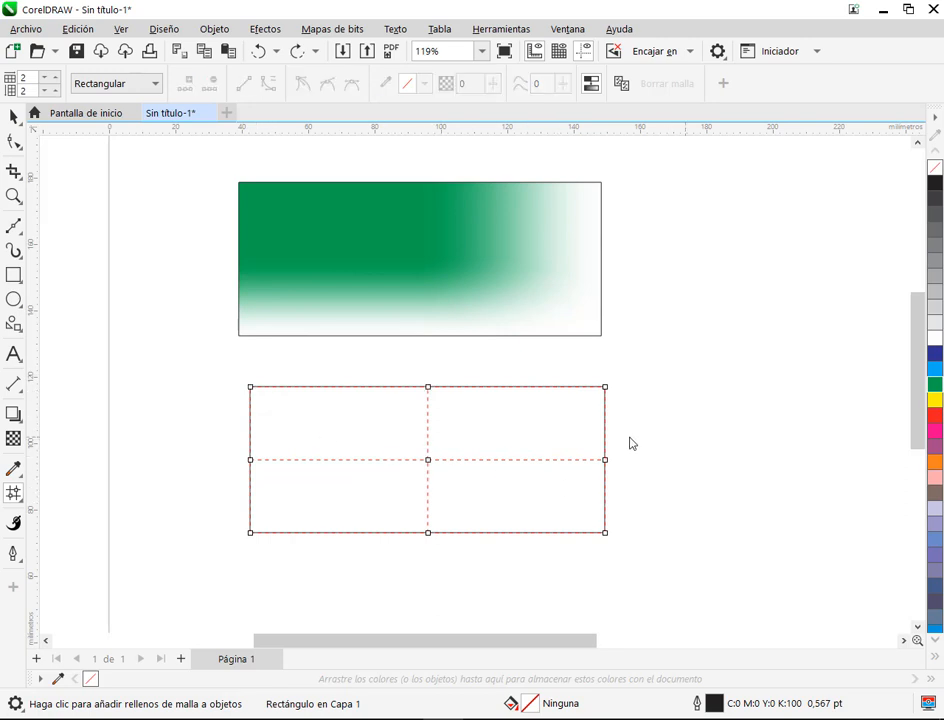
Step: Colour only the upper-left corner node of the lower rectangle's mesh green (C:100 M:0 Y:100 K:0)
{"action": "left_click", "coordinate": [250, 388]}
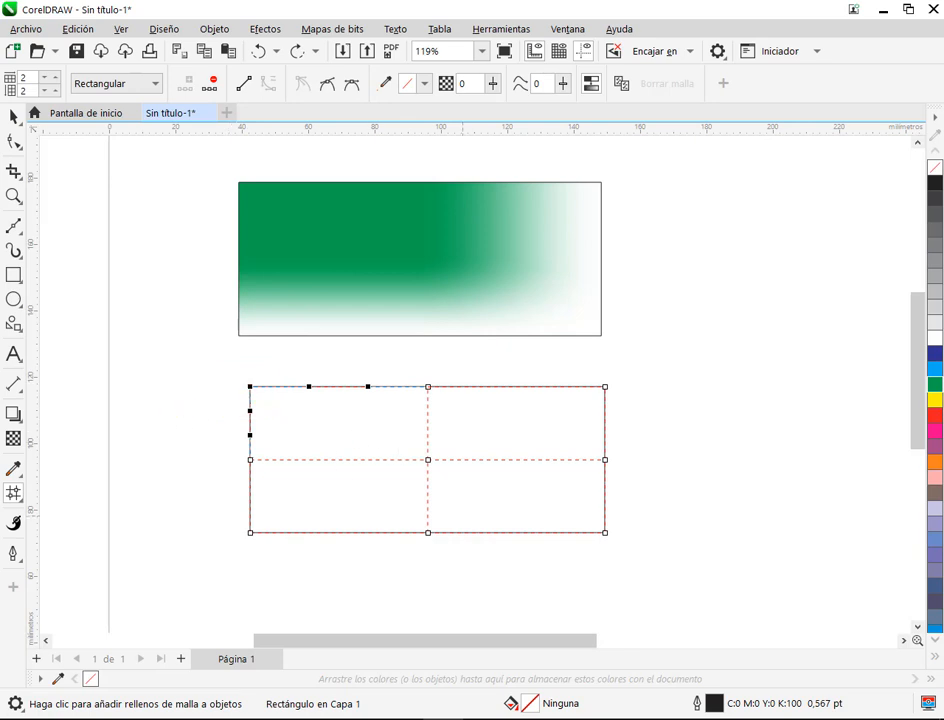
{"action": "left_click", "coordinate": [934, 389]}
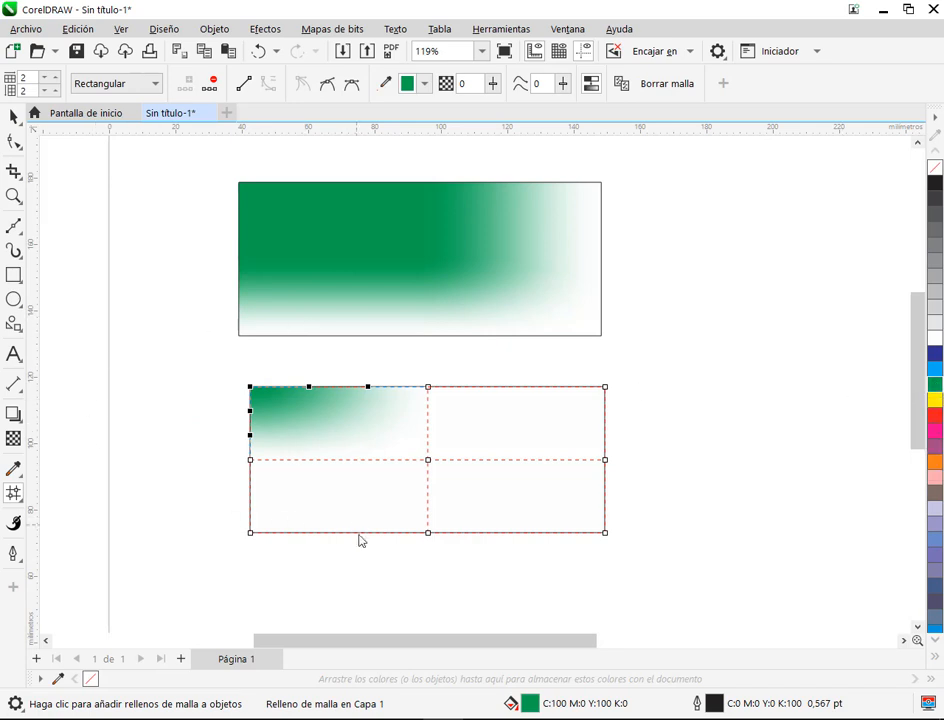
{"action": "scroll", "coordinate": [362, 550], "scroll_direction": "up", "scroll_amount": 1}
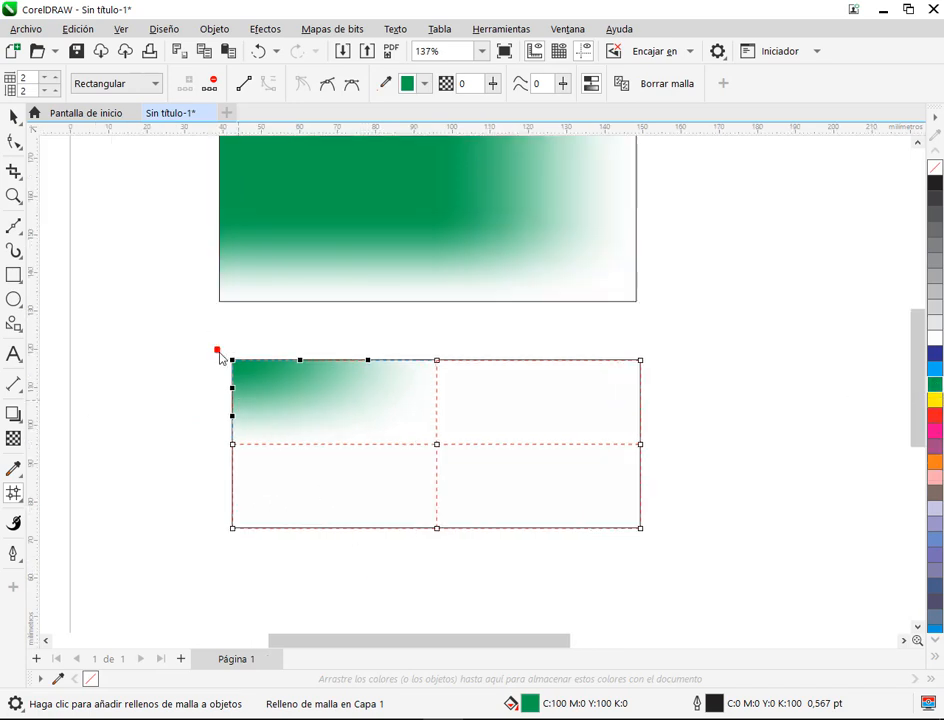
{"action": "mouse_move", "coordinate": [262, 382]}
{"action": "left_mouse_down"}
{"action": "mouse_move", "coordinate": [274, 395]}
{"action": "mouse_move", "coordinate": [259, 394]}
{"action": "mouse_move", "coordinate": [304, 400]}
{"action": "mouse_move", "coordinate": [301, 391]}
{"action": "left_mouse_up"}
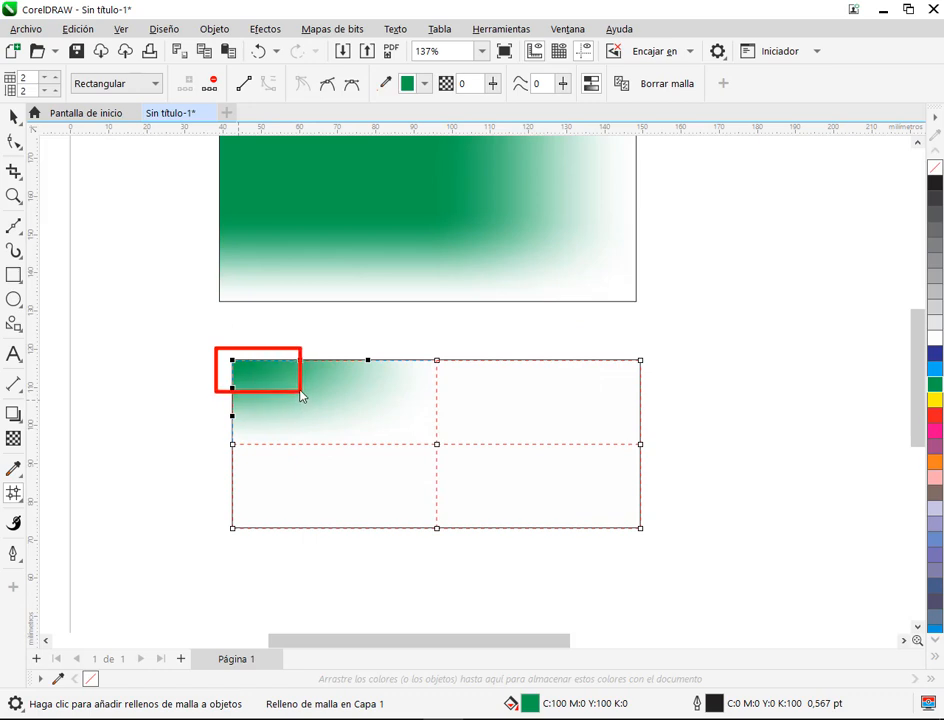
{"action": "key", "text": "Escape"}
{"action": "left_click_drag", "start_coordinate": [227, 348], "coordinate": [232, 353]}
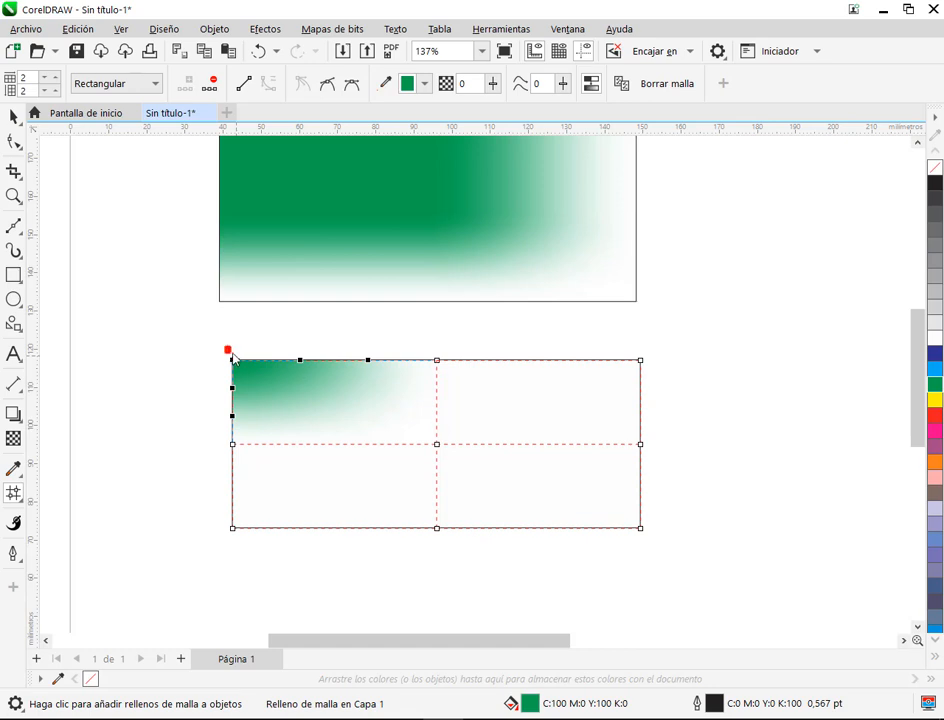
{"action": "left_click_drag", "start_coordinate": [300, 396], "coordinate": [305, 392]}
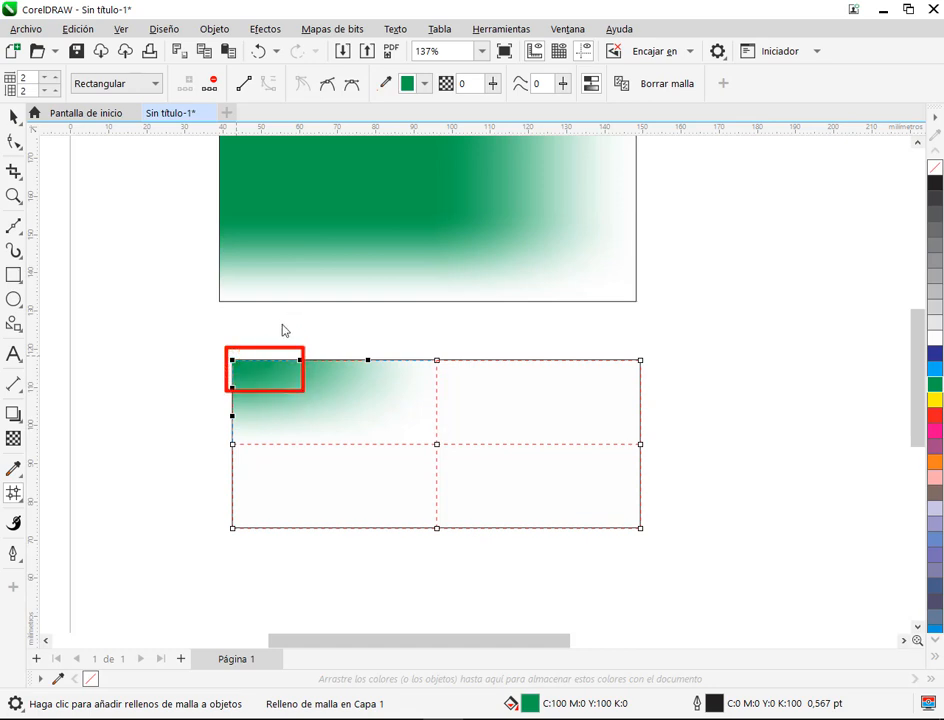
{"action": "left_click_drag", "start_coordinate": [845, 367], "coordinate": [918, 386]}
{"action": "left_click_drag", "start_coordinate": [358, 381], "coordinate": [388, 372]}
{"action": "left_click_drag", "start_coordinate": [263, 392], "coordinate": [264, 461]}
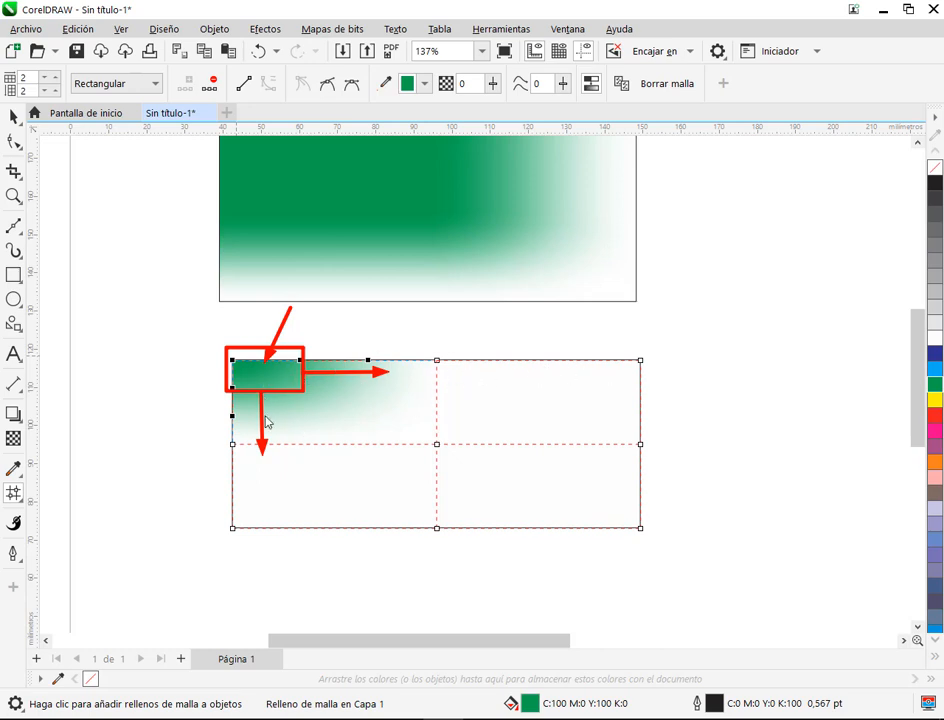
{"action": "key", "text": "Escape"}
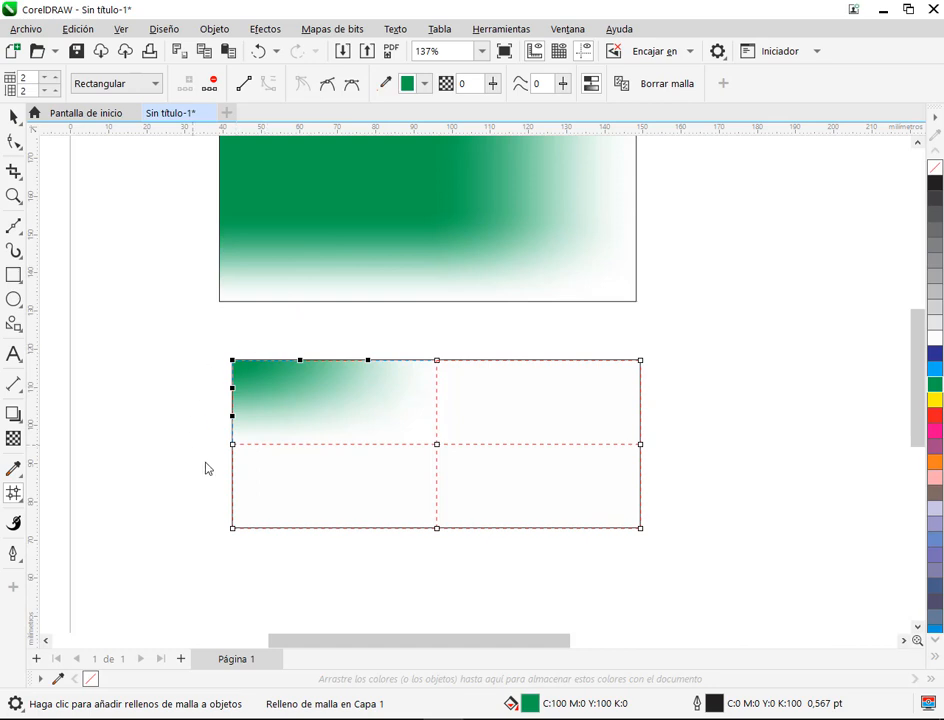
Step: Deselect the lower rectangle and bring both rectangles and the empty page area beside them into view
{"action": "left_click", "coordinate": [14, 116]}
{"action": "left_click", "coordinate": [200, 312]}
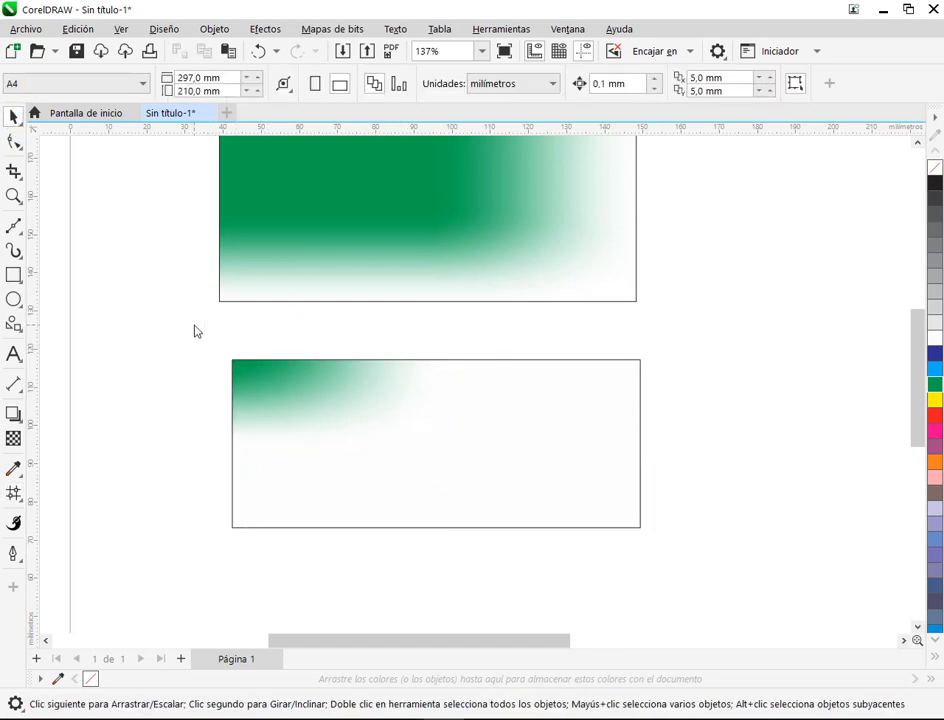
{"action": "scroll", "coordinate": [195, 329], "scroll_direction": "down", "scroll_amount": 1}
{"action": "left_click_drag", "start_coordinate": [544, 331], "coordinate": [396, 394]}
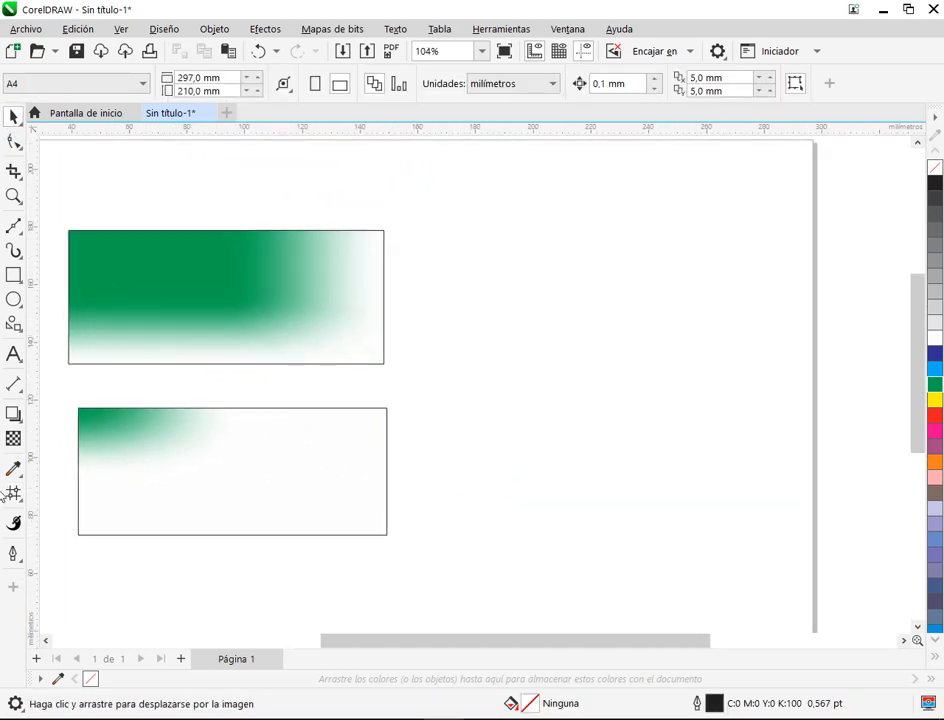
Step: Draw a rectangle in the empty page area, give it a 2 × 2 mesh fill and colour its upper-left corner node red (C:0 M:100 Y:100 K:0)
{"action": "left_click", "coordinate": [14, 275]}
{"action": "left_click_drag", "start_coordinate": [464, 283], "coordinate": [728, 409]}
{"action": "key", "text": "m"}
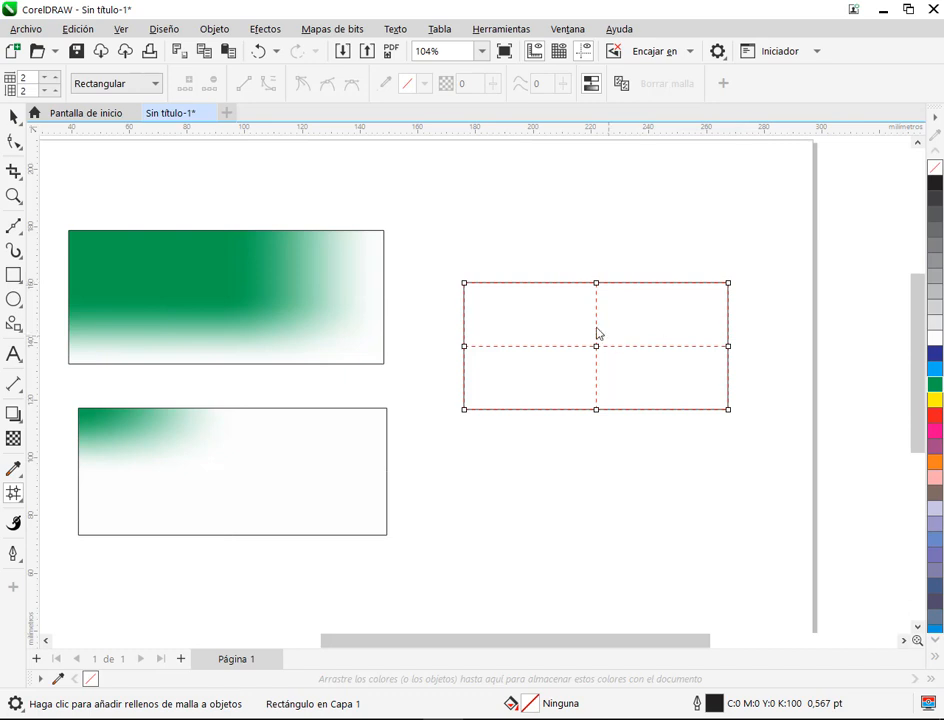
{"action": "left_click", "coordinate": [465, 284]}
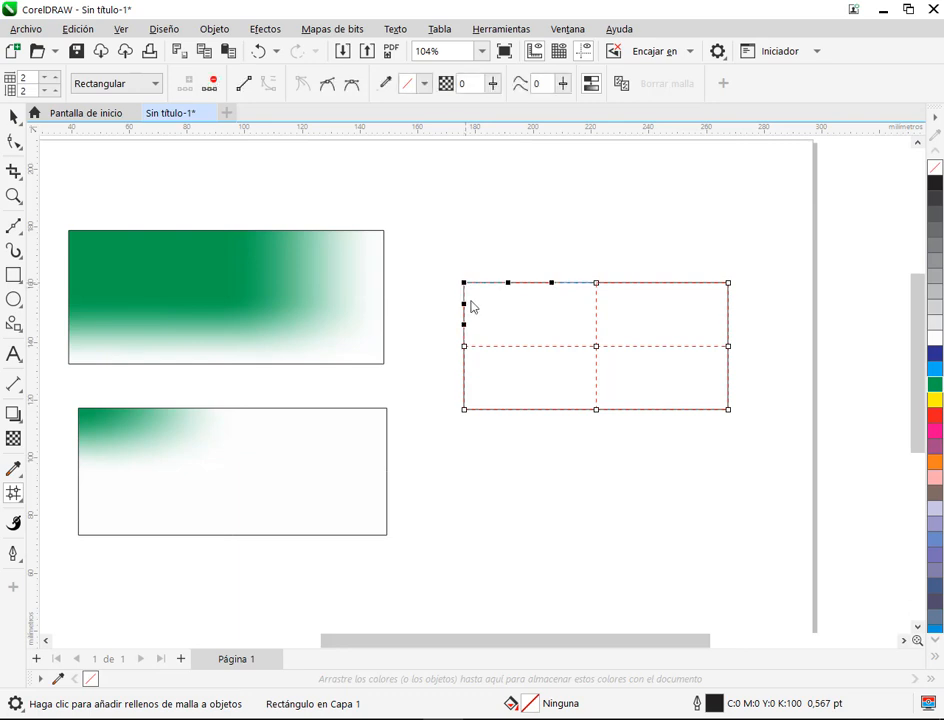
{"action": "left_click", "coordinate": [935, 414]}
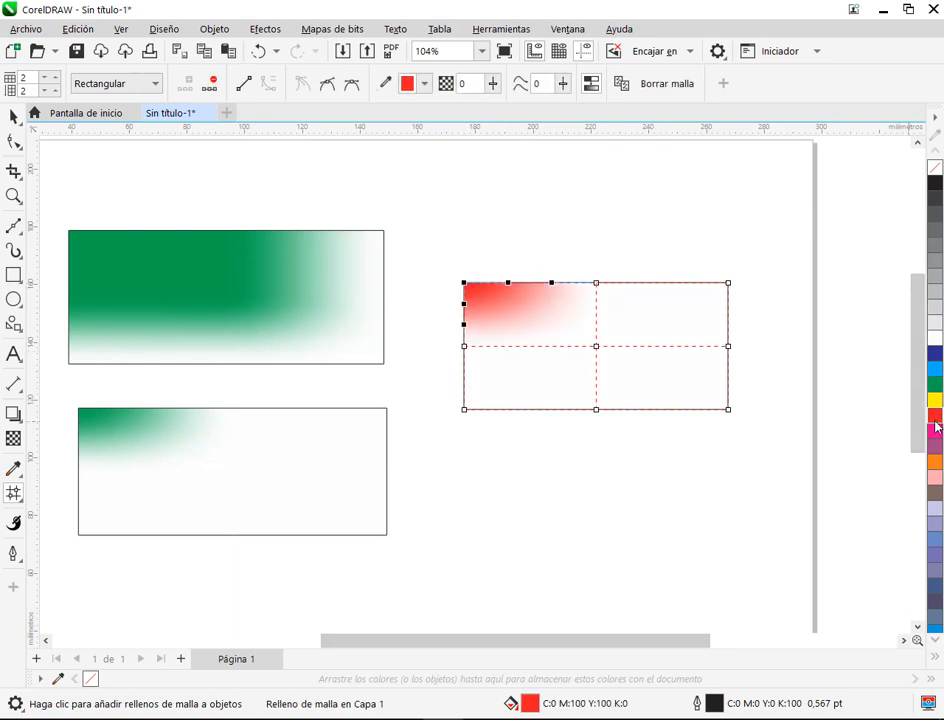
Step: Colour the new mesh's lower-left corner node cyan, the lower-right orange (C:0 M:60 Y:100 K:0) and the upper-right green, and deselect the mesh
{"action": "left_click", "coordinate": [465, 410]}
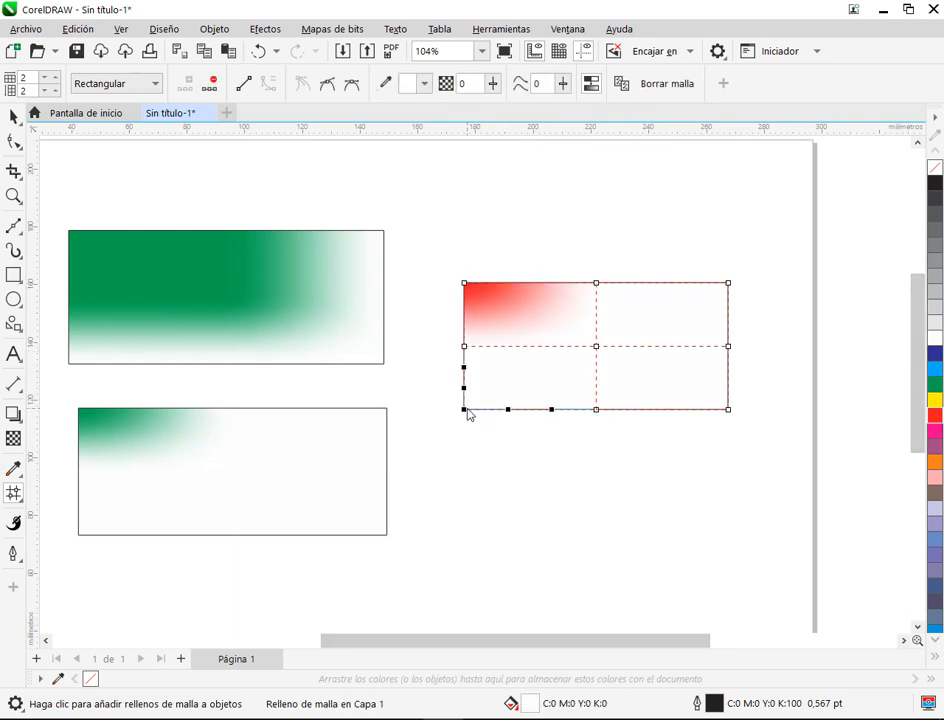
{"action": "left_click", "coordinate": [936, 376]}
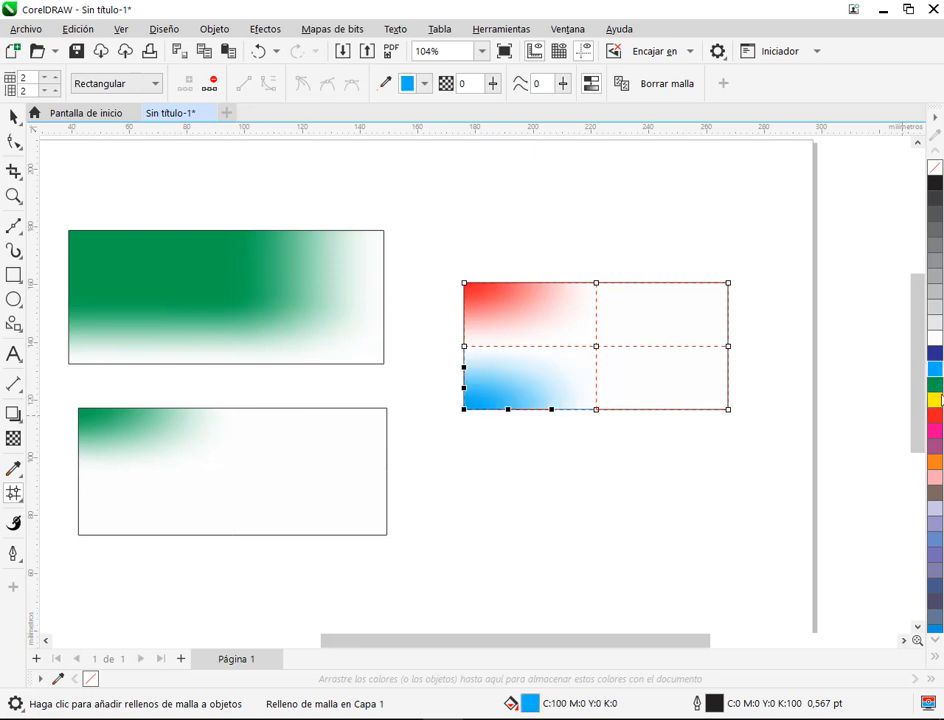
{"action": "left_click", "coordinate": [728, 409]}
{"action": "left_click", "coordinate": [935, 462]}
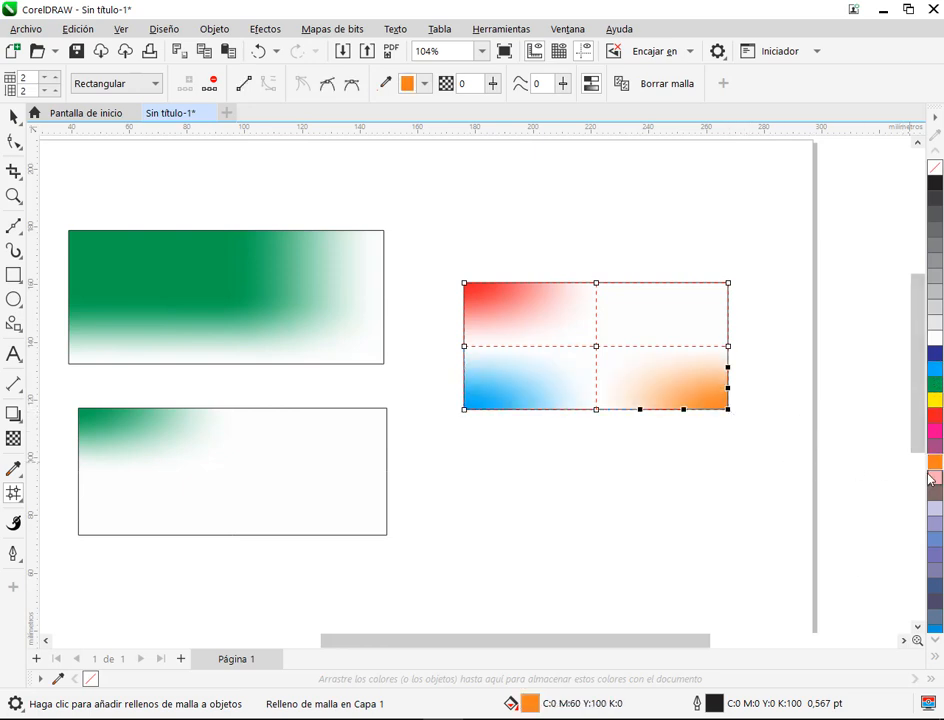
{"action": "left_click", "coordinate": [729, 285]}
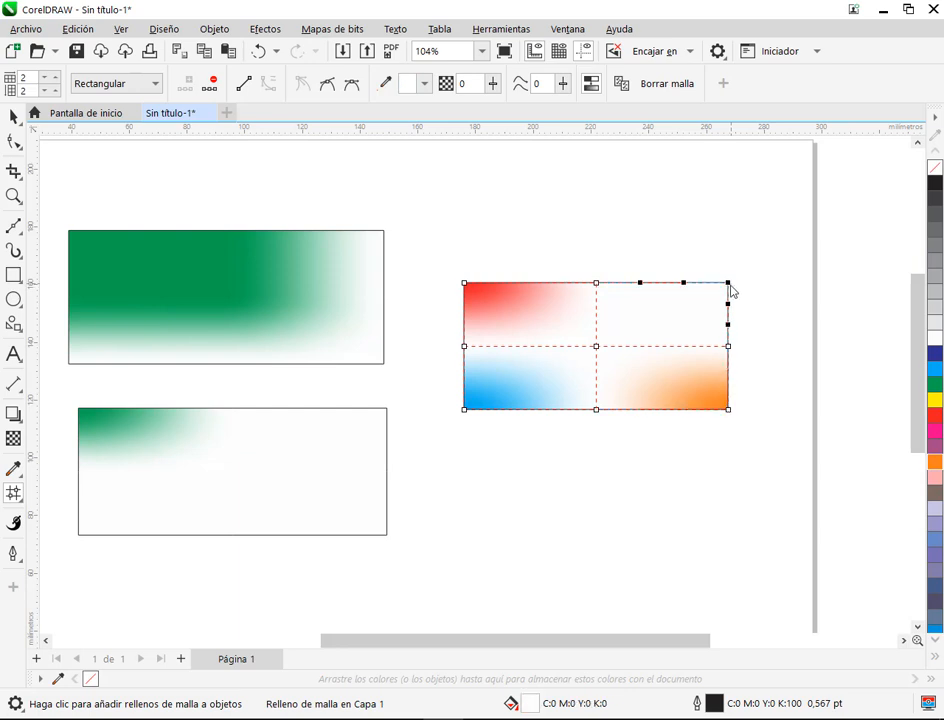
{"action": "left_click", "coordinate": [935, 386]}
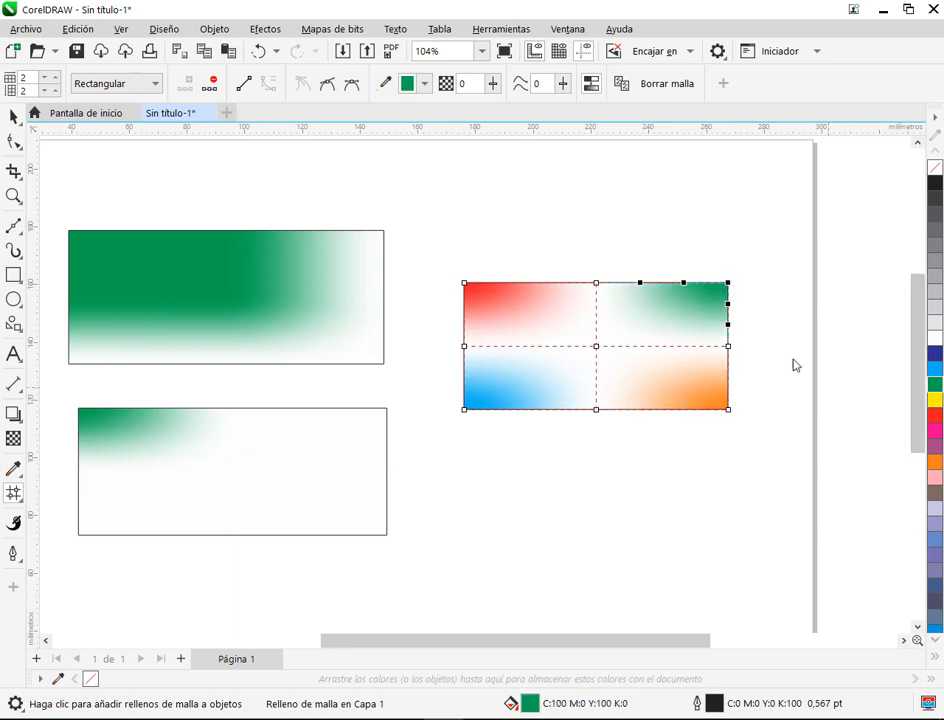
{"action": "left_click", "coordinate": [14, 117]}
{"action": "left_click", "coordinate": [603, 212]}
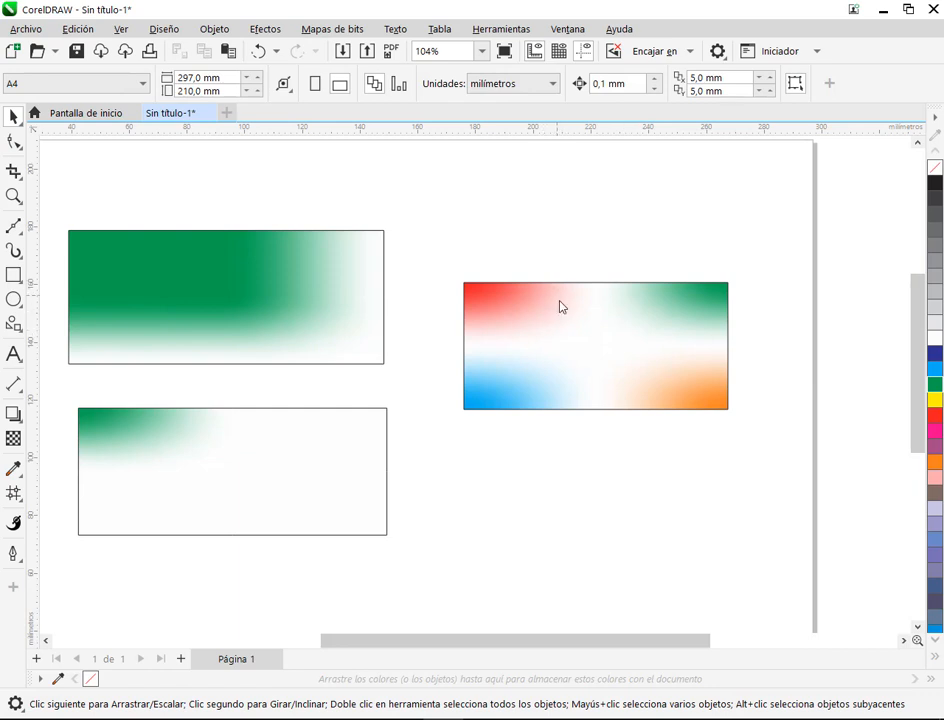
Step: Draw a rectangle about 101 × 45 mm below the four-colour mesh and apply a fountain fill to it with Relleno interactivo
{"action": "left_click", "coordinate": [691, 383]}
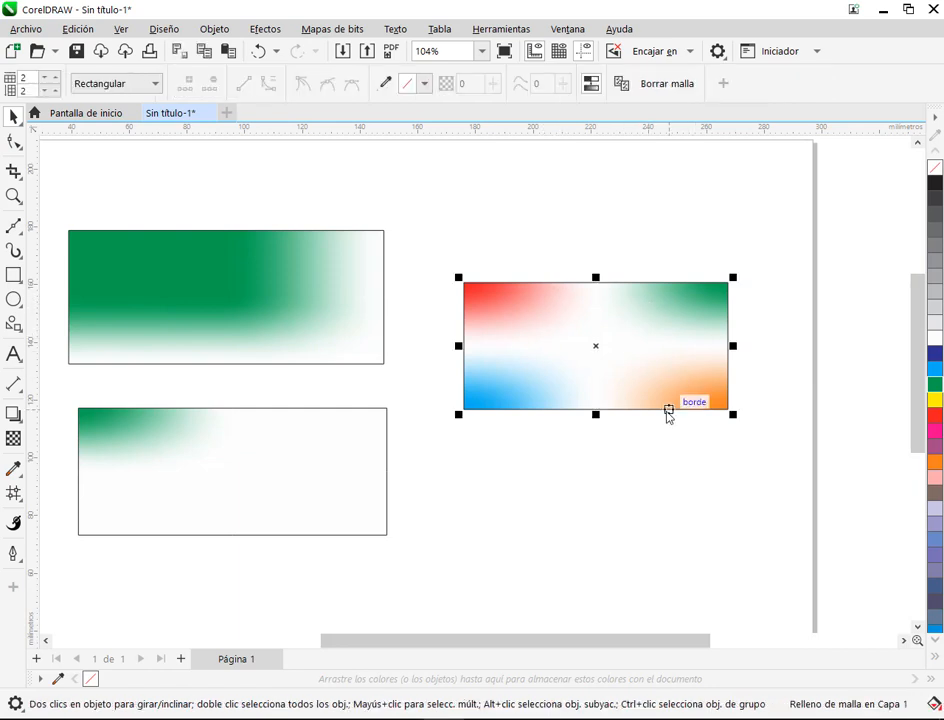
{"action": "scroll", "coordinate": [537, 396], "scroll_direction": "down", "scroll_amount": 1}
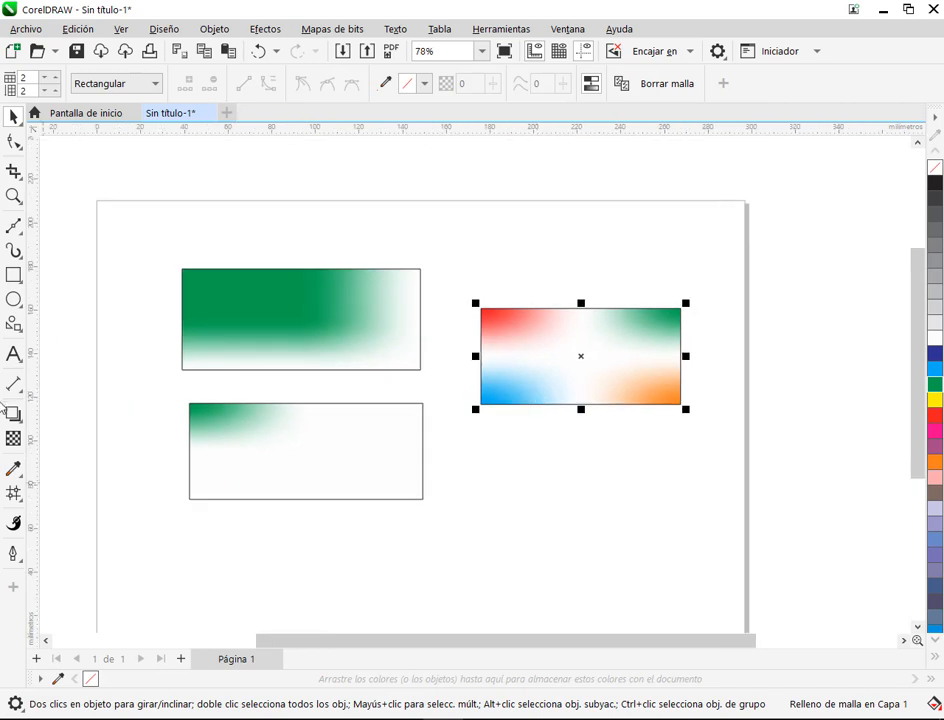
{"action": "key", "text": "F6"}
{"action": "left_click_drag", "start_coordinate": [468, 448], "coordinate": [587, 483]}
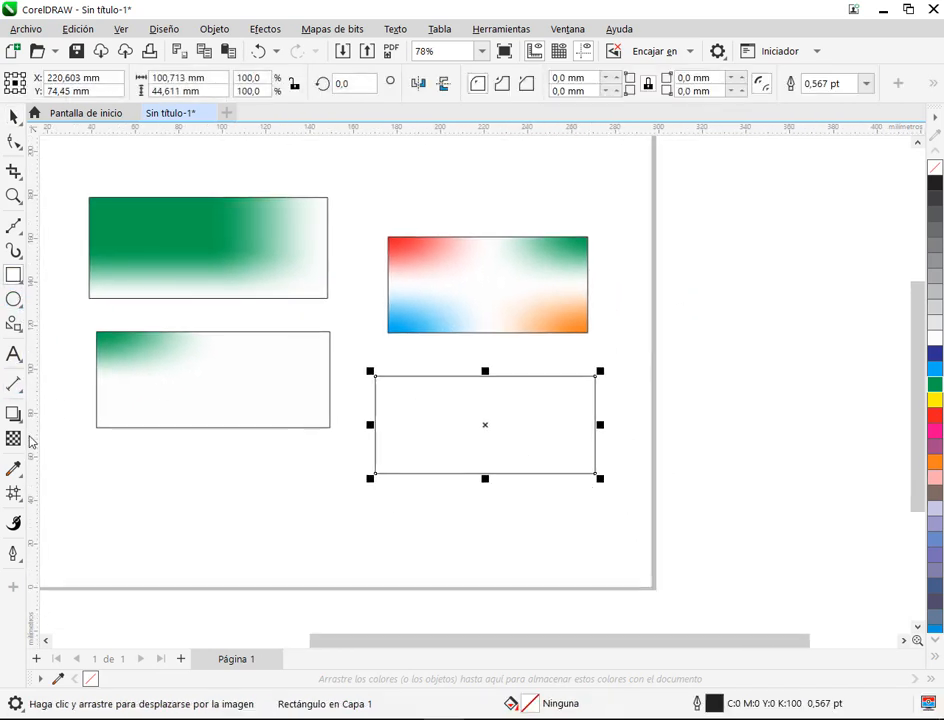
{"action": "left_click", "coordinate": [14, 494]}
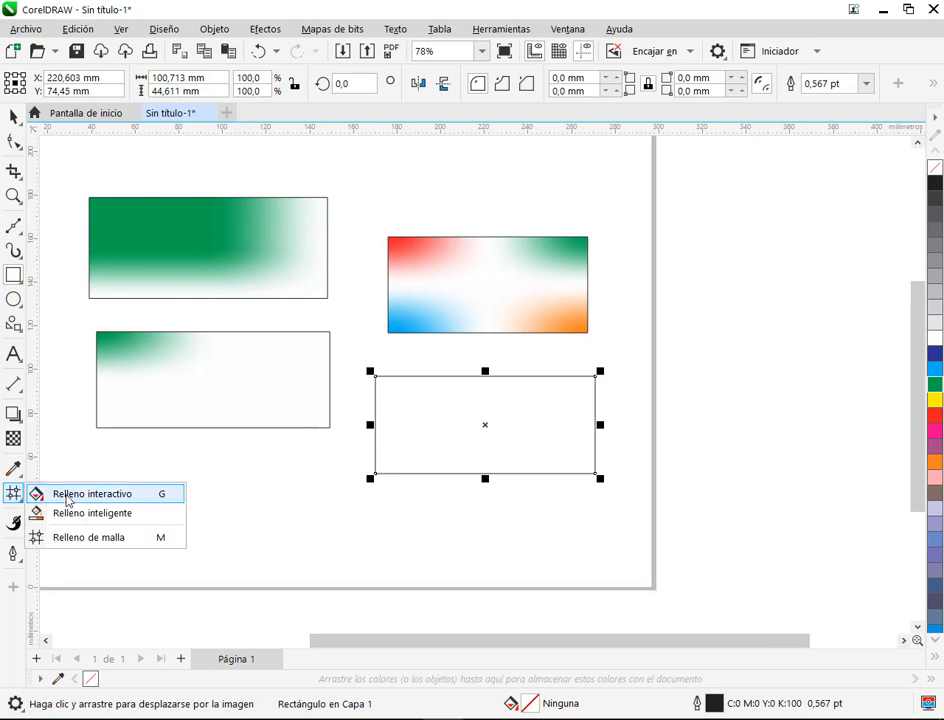
{"action": "left_click", "coordinate": [68, 495]}
{"action": "left_click", "coordinate": [64, 83]}
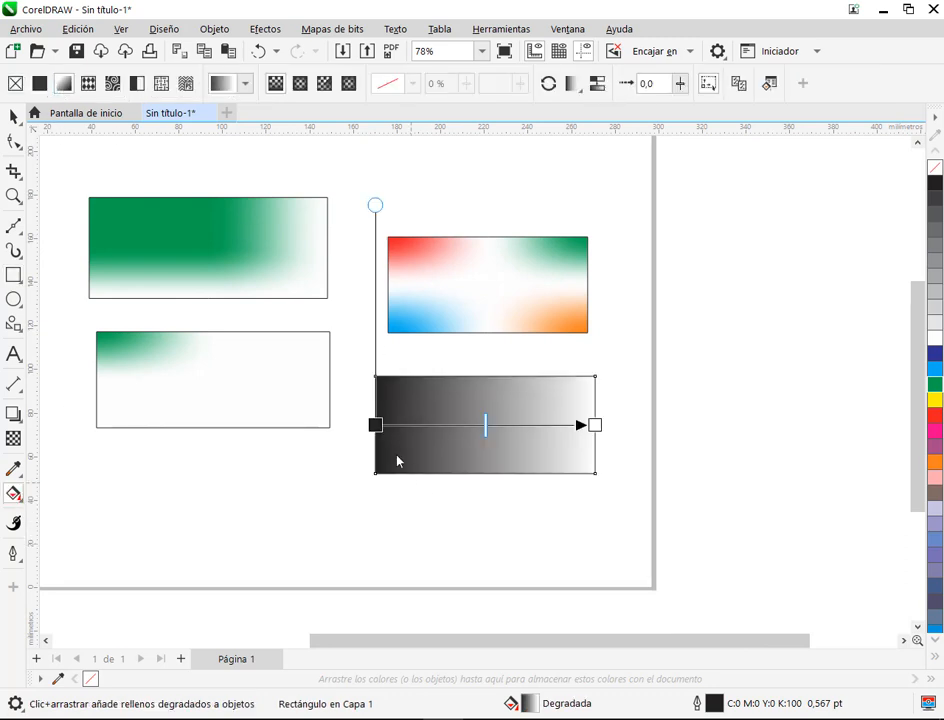
Step: Move the gradient's start inward and colour it green, then add a yellow stop at 36% and a red stop at 69%
{"action": "left_click_drag", "start_coordinate": [378, 426], "coordinate": [409, 401]}
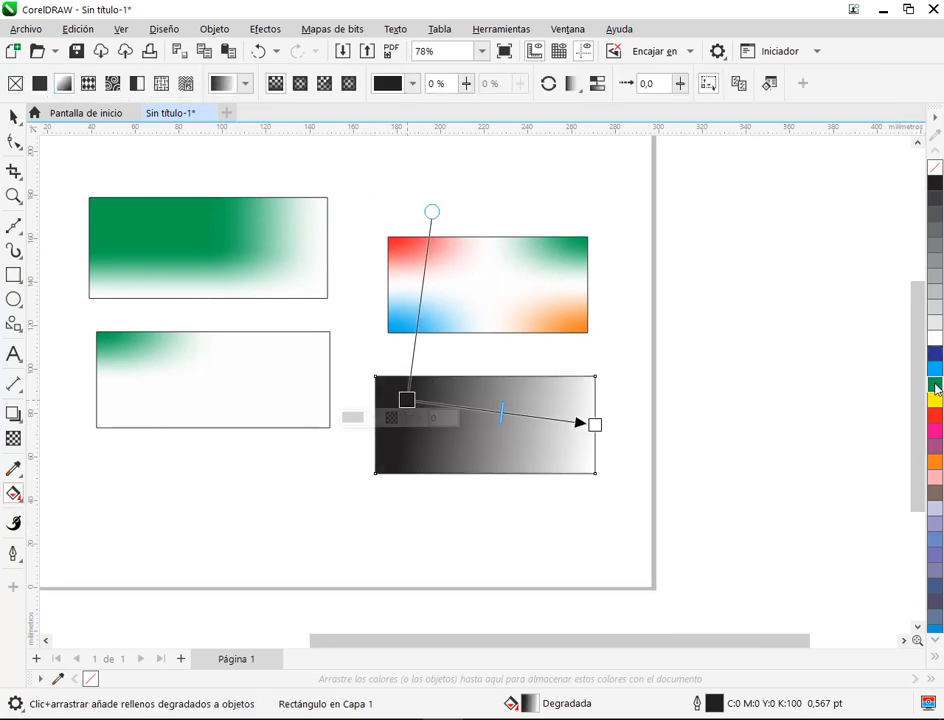
{"action": "left_click", "coordinate": [935, 386]}
{"action": "double_click", "coordinate": [477, 412]}
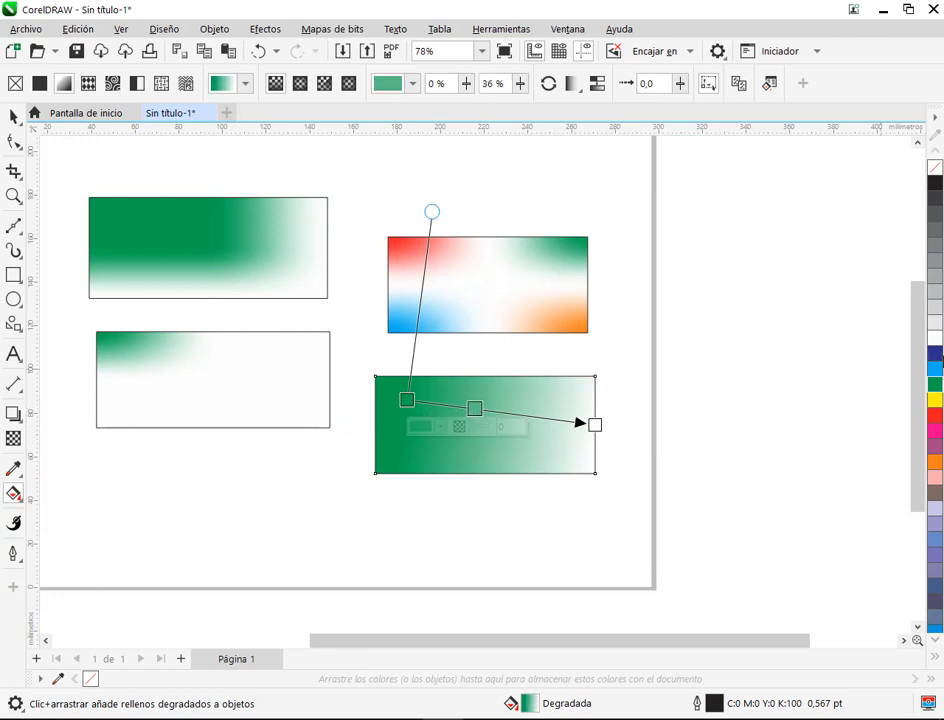
{"action": "left_click", "coordinate": [935, 400]}
{"action": "double_click", "coordinate": [537, 416]}
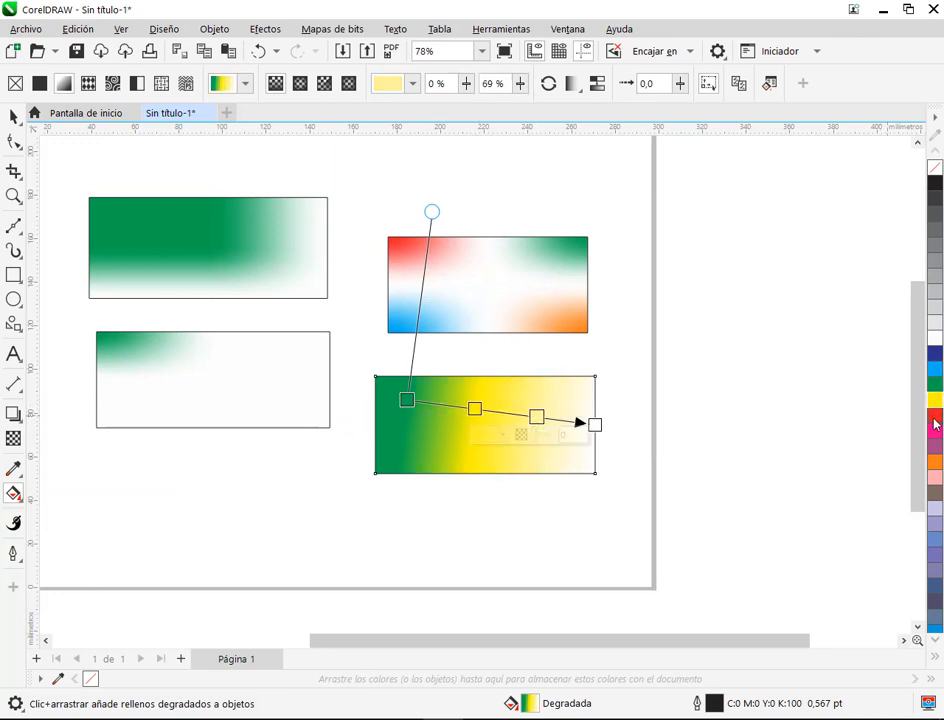
{"action": "left_click", "coordinate": [935, 426]}
Step: Reposition the gradient's start and end handles so it runs nearly horizontally between the rectangle's side edges
{"action": "left_click_drag", "start_coordinate": [595, 424], "coordinate": [615, 423]}
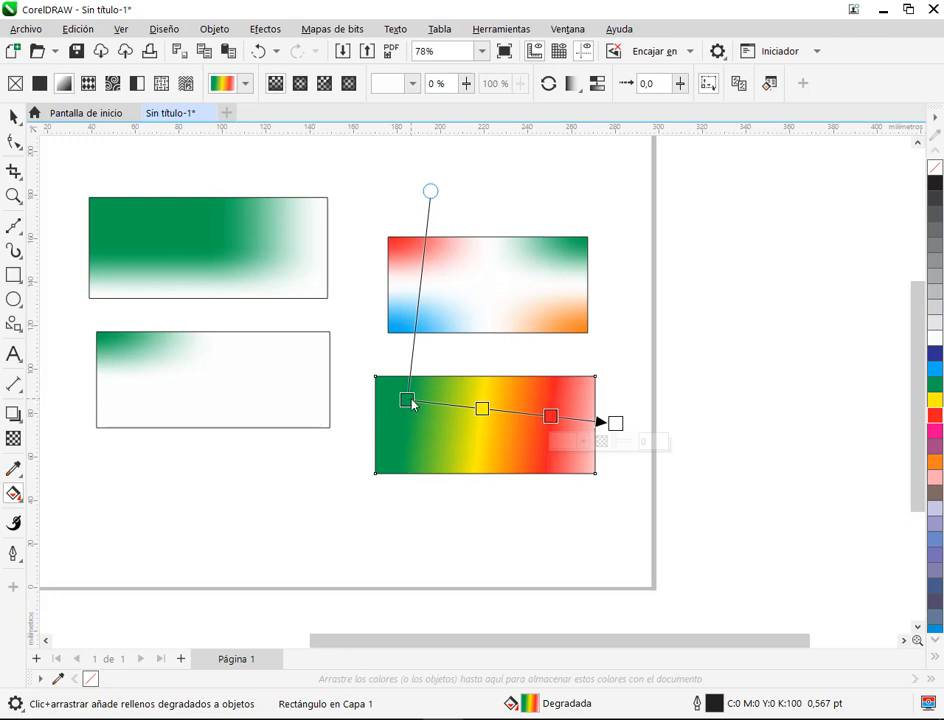
{"action": "left_click_drag", "start_coordinate": [412, 403], "coordinate": [386, 420]}
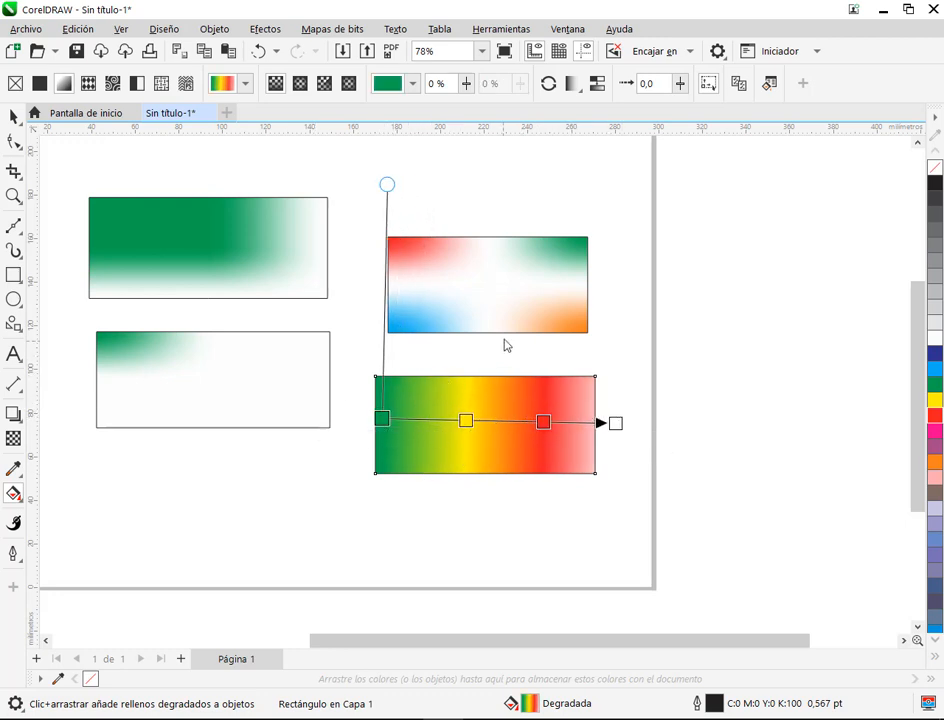
{"action": "left_click_drag", "start_coordinate": [615, 425], "coordinate": [595, 427]}
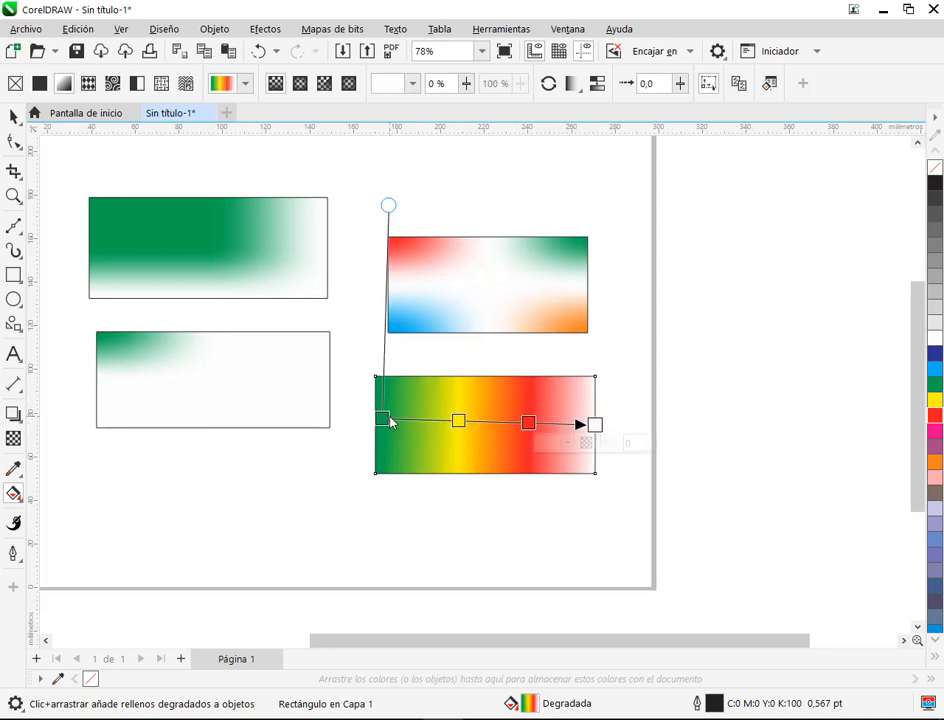
Step: Switch the gradient to elliptical and adjust its height and width handles into a roughly circular shape
{"action": "left_click", "coordinate": [300, 86]}
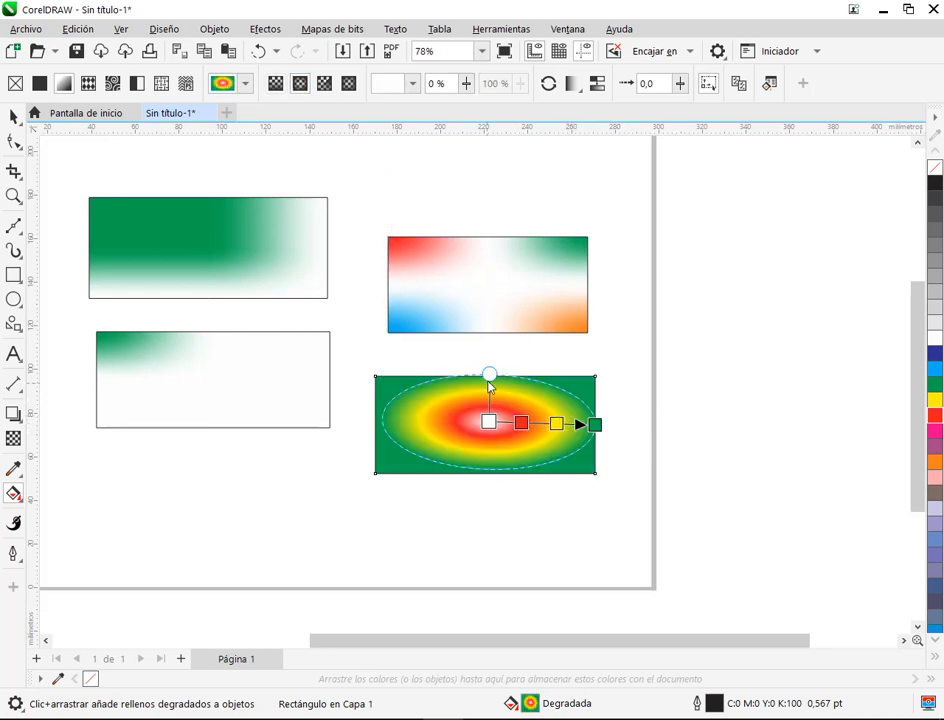
{"action": "left_click_drag", "start_coordinate": [489, 376], "coordinate": [487, 351]}
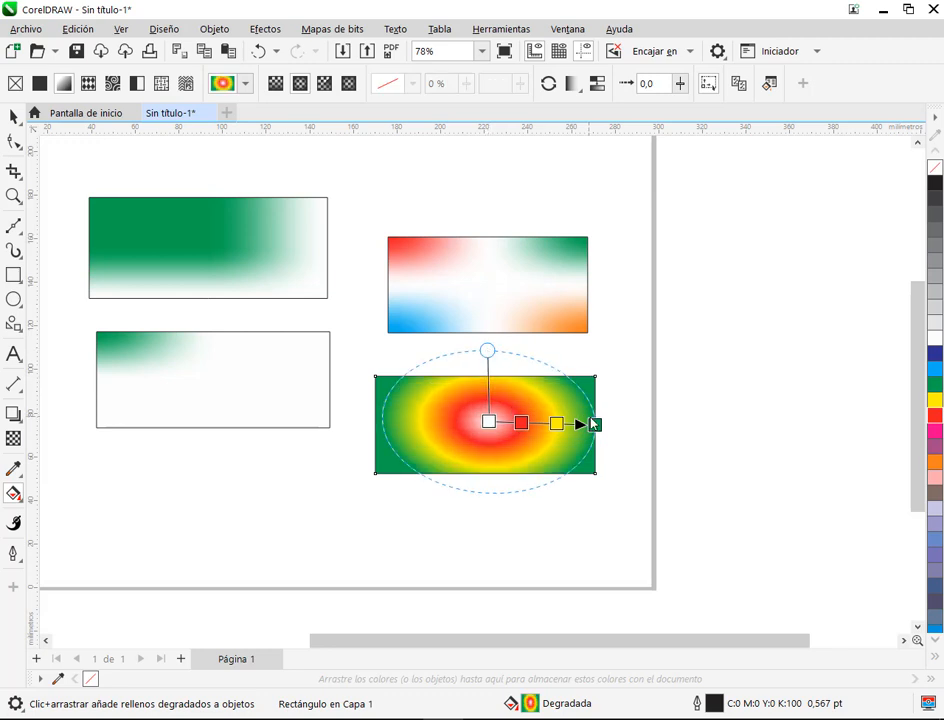
{"action": "left_click_drag", "start_coordinate": [596, 428], "coordinate": [564, 428]}
{"action": "left_click_drag", "start_coordinate": [490, 374], "coordinate": [493, 351]}
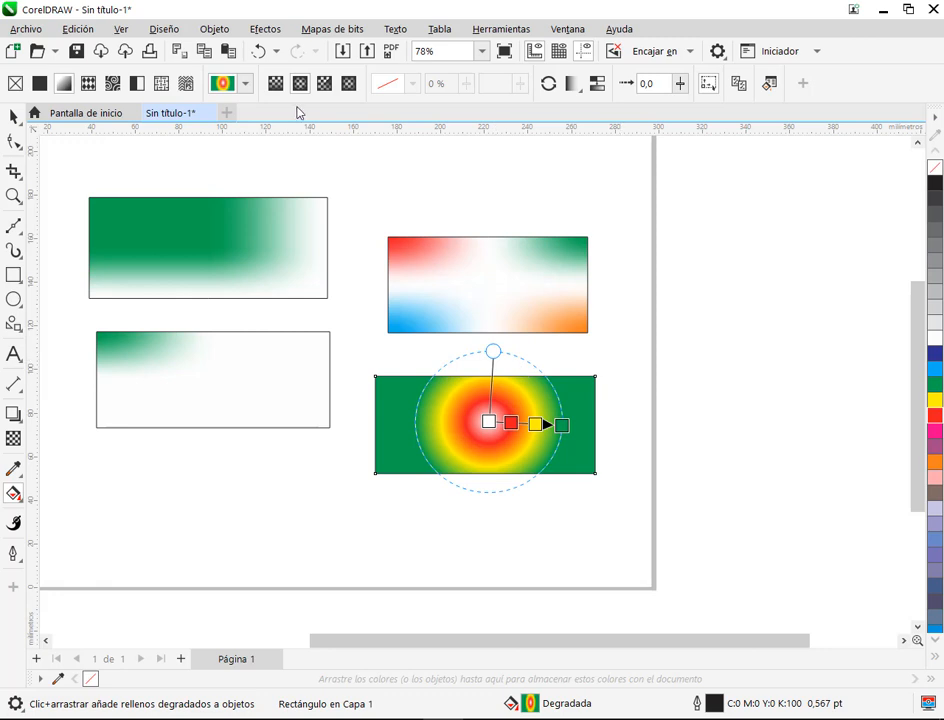
Step: Try the conical and rectangular gradient types, straightening the rectangular one and shifting it toward the rectangle's left side
{"action": "left_click", "coordinate": [324, 83]}
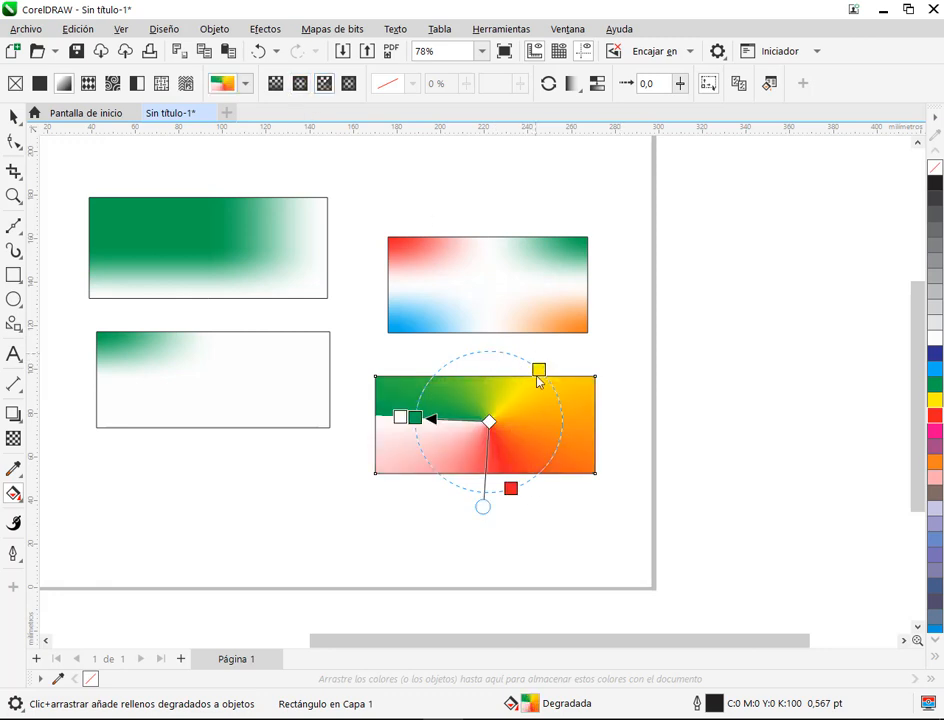
{"action": "left_click", "coordinate": [350, 85]}
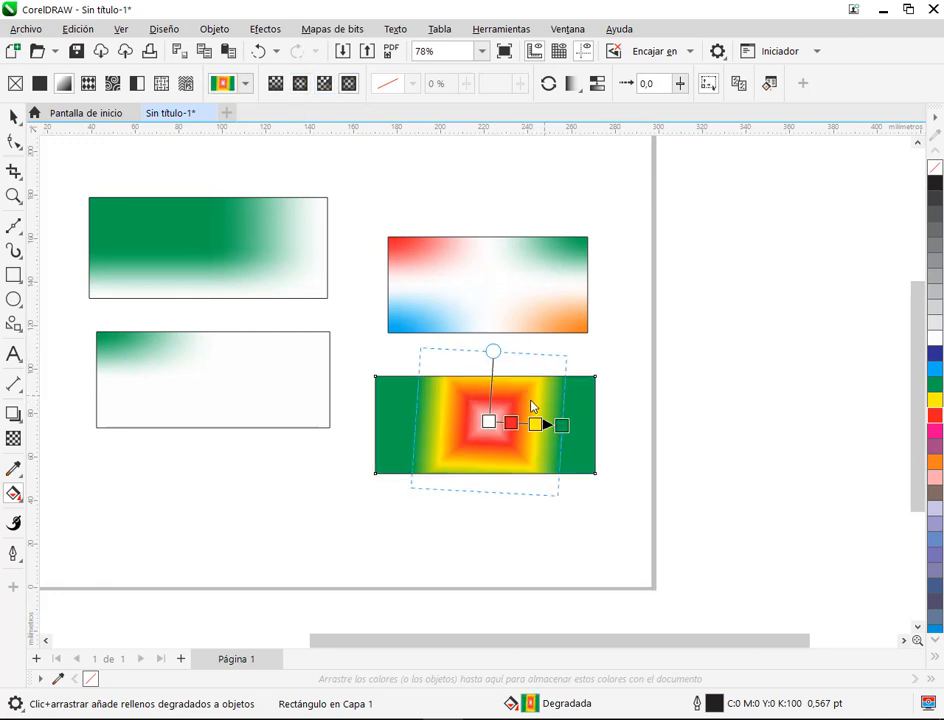
{"action": "left_click_drag", "start_coordinate": [489, 421], "coordinate": [485, 425]}
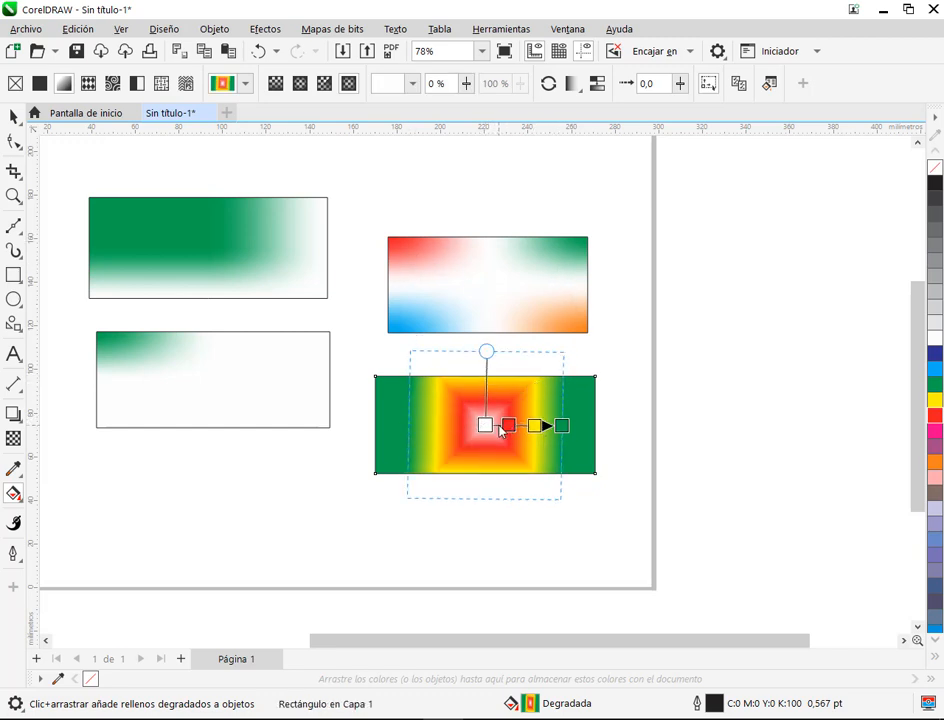
{"action": "left_click_drag", "start_coordinate": [485, 425], "coordinate": [433, 421]}
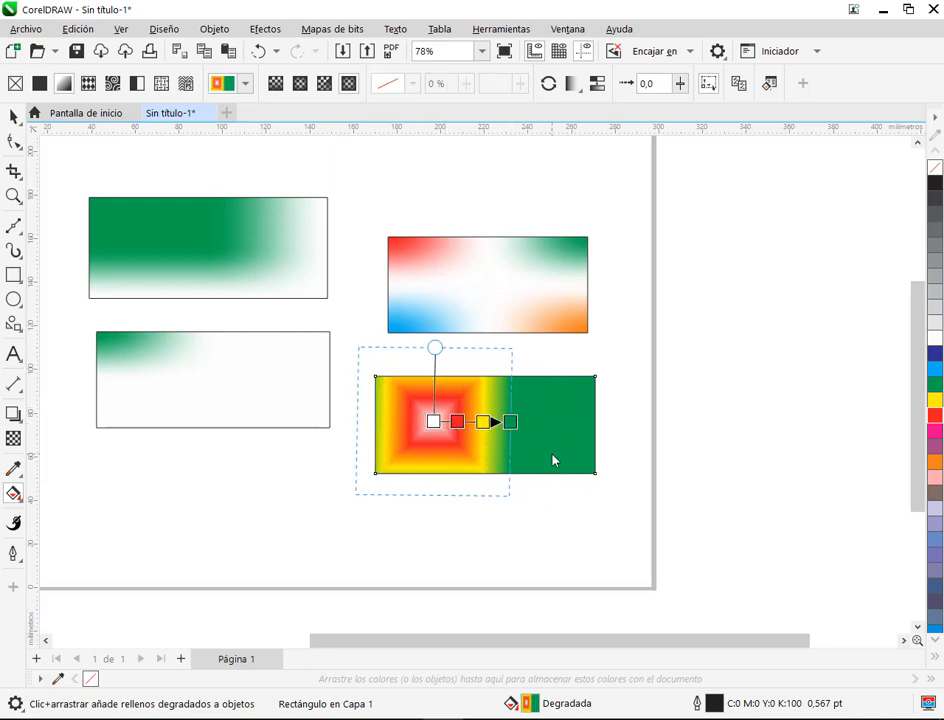
Step: Switch the gradient back to linear and shift it so that all four colour stops lie inside the rectangle
{"action": "left_click", "coordinate": [275, 84]}
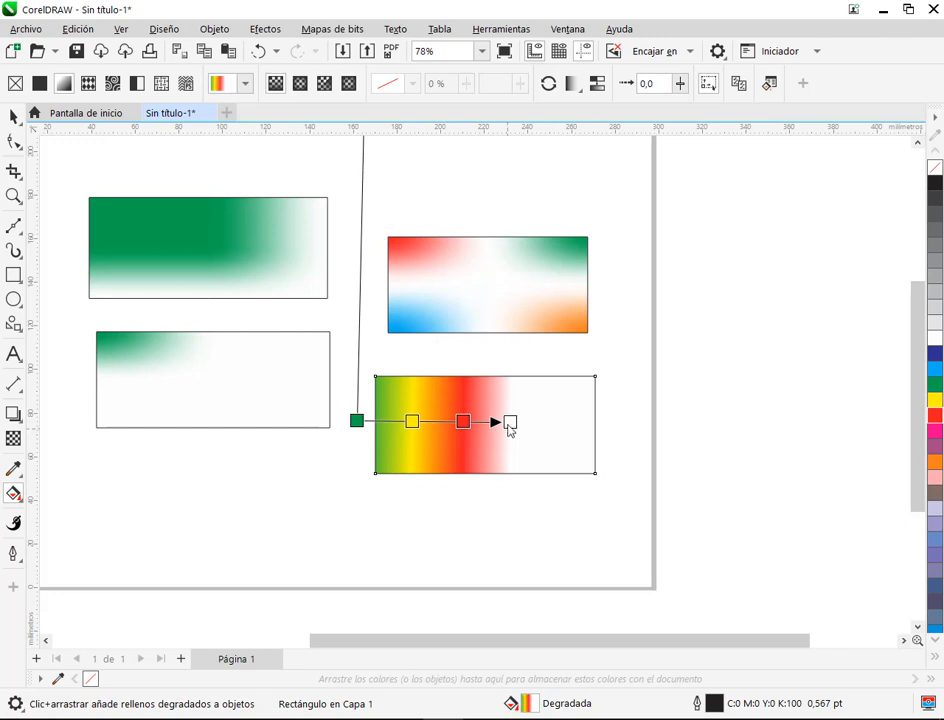
{"action": "left_click_drag", "start_coordinate": [396, 428], "coordinate": [449, 441]}
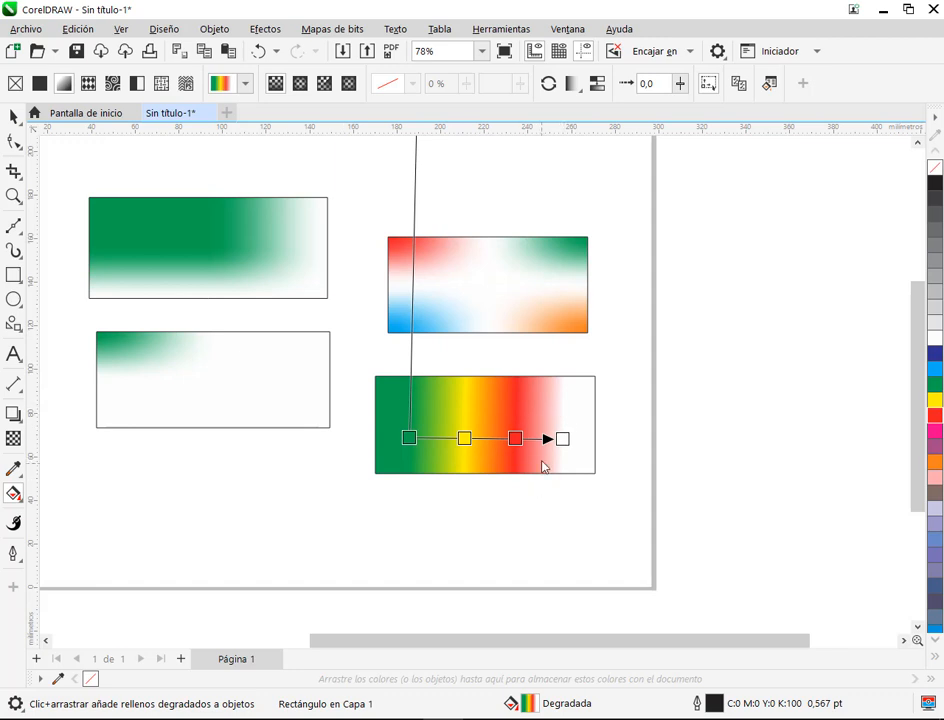
{"action": "left_click", "coordinate": [12, 117]}
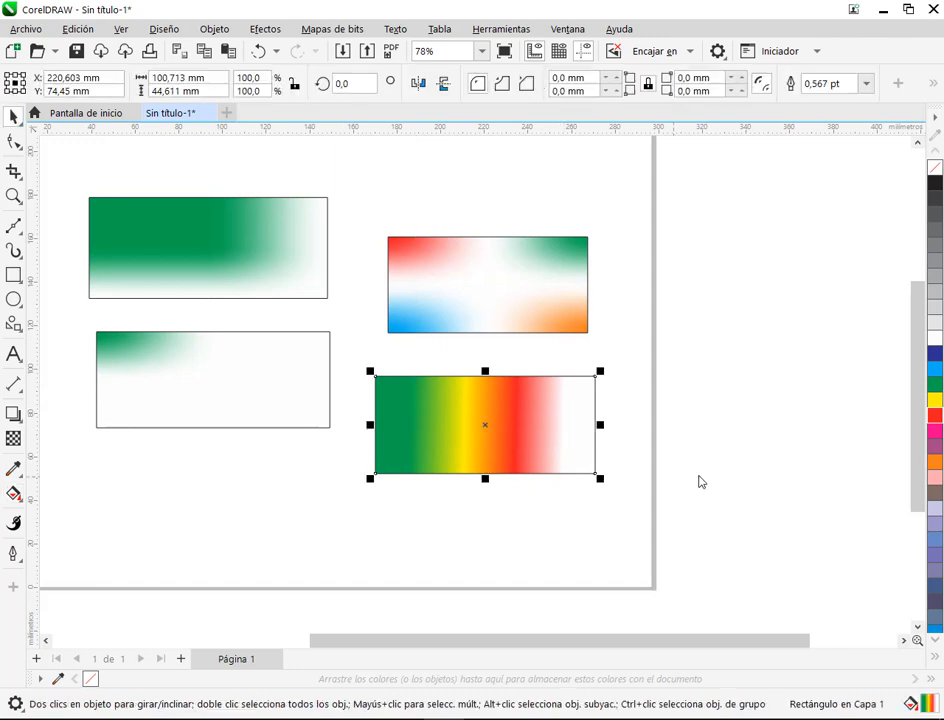
Step: Replace the rectangle's gradient with solid green and delete the rectangle
{"action": "left_click", "coordinate": [934, 386]}
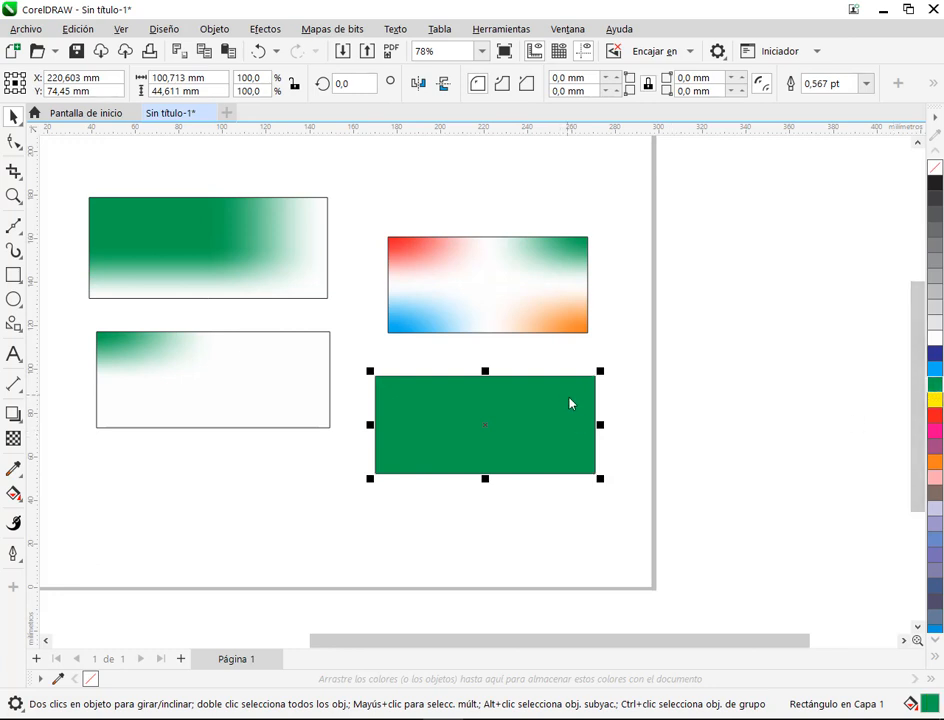
{"action": "key", "text": "Delete"}
Step: Select the four-colour rectangle with Relleno de malla and colour its mesh's centre node magenta (C:0 M:100 Y:0 K:0)
{"action": "left_click", "coordinate": [531, 257]}
{"action": "scroll", "coordinate": [548, 270], "scroll_direction": "up", "scroll_amount": 3}
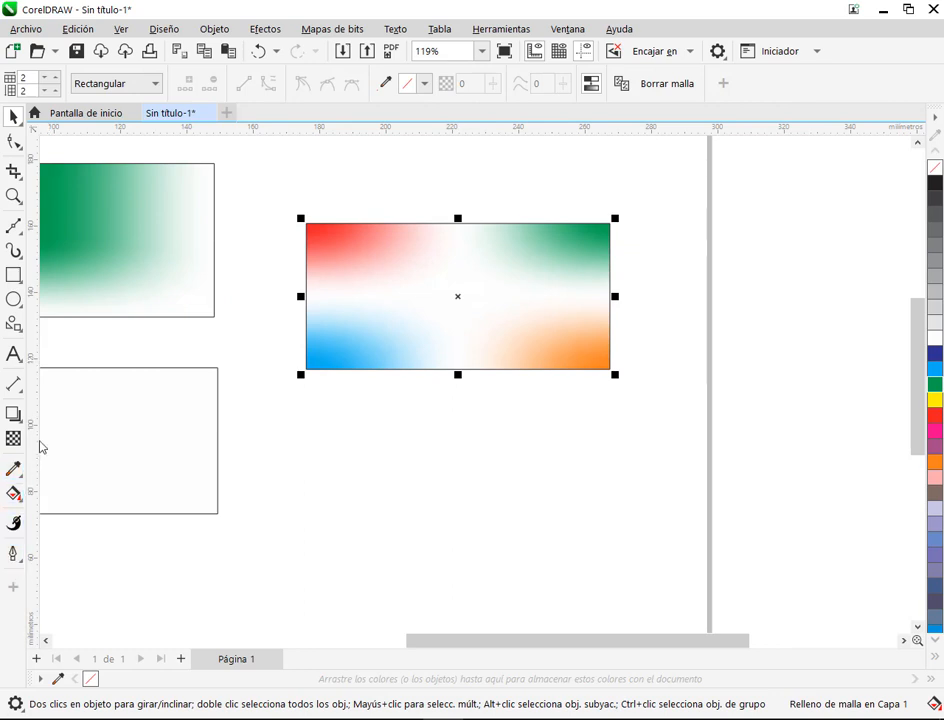
{"action": "left_click", "coordinate": [14, 493]}
{"action": "left_click", "coordinate": [88, 537]}
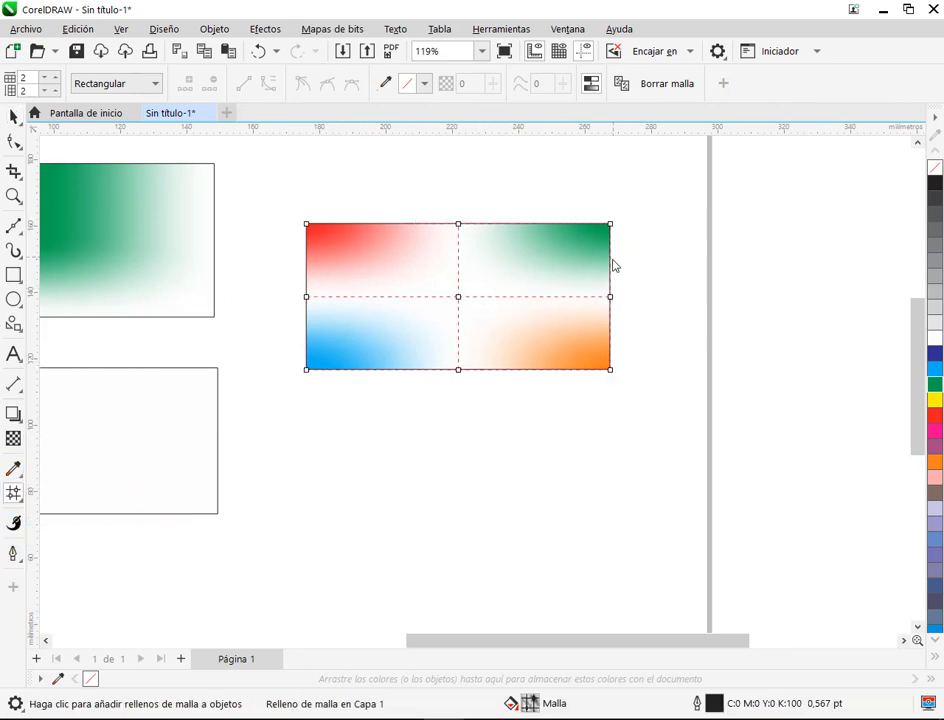
{"action": "left_click", "coordinate": [459, 298]}
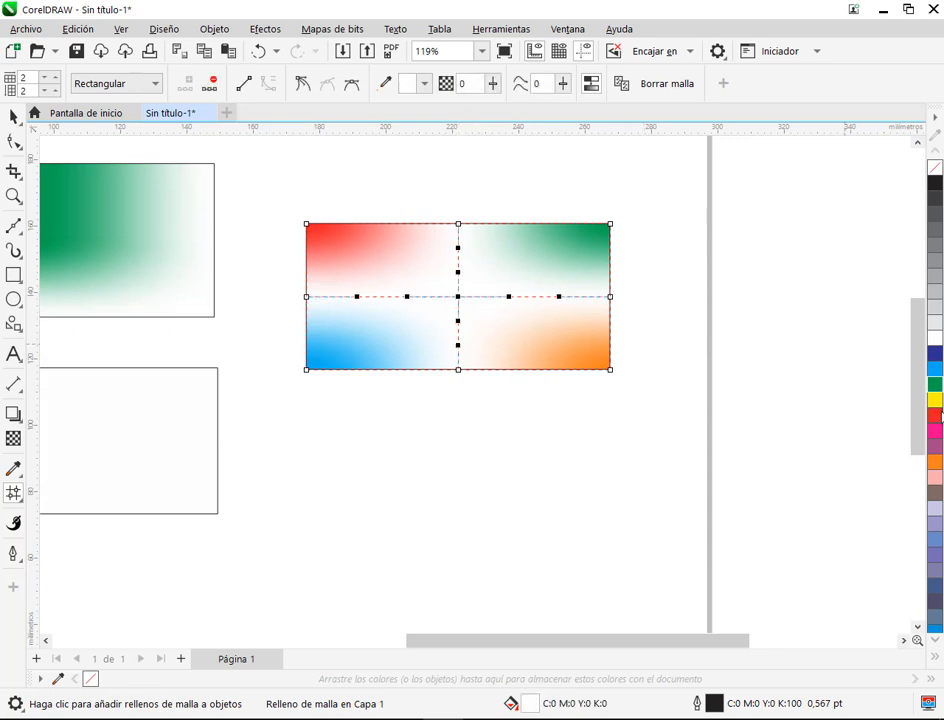
{"action": "left_click", "coordinate": [937, 433]}
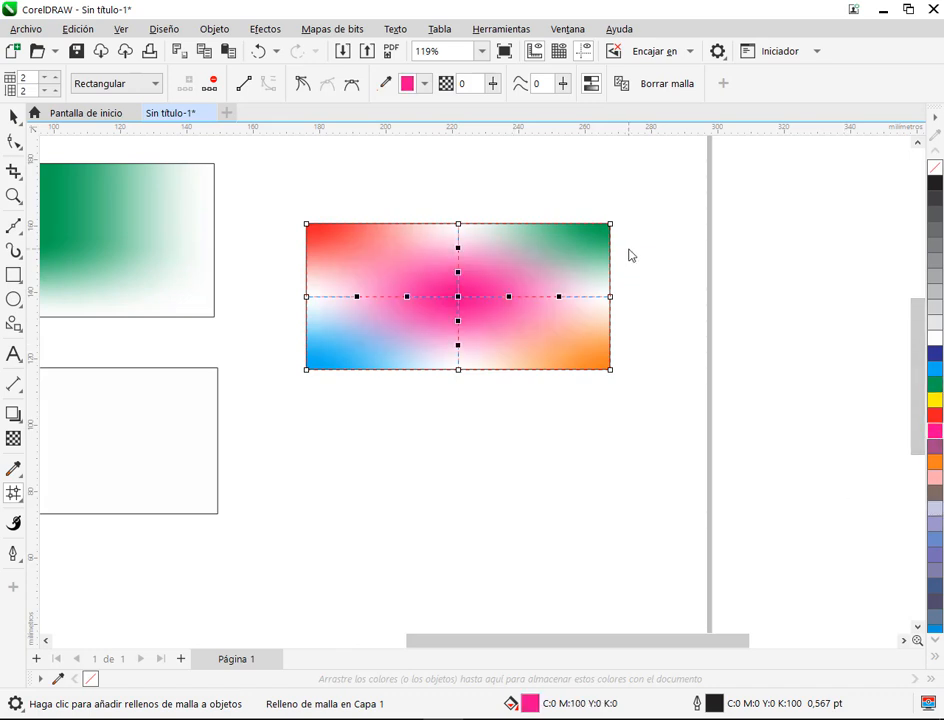
Step: Colour the mesh's right-edge middle node blue (C:100 M:100 Y:0 K:0) and its left-edge middle node yellow (C:0 M:0 Y:100 K:0)
{"action": "scroll", "coordinate": [613, 251], "scroll_direction": "up", "scroll_amount": 1}
{"action": "scroll", "coordinate": [471, 295], "scroll_direction": "up", "scroll_amount": 1}
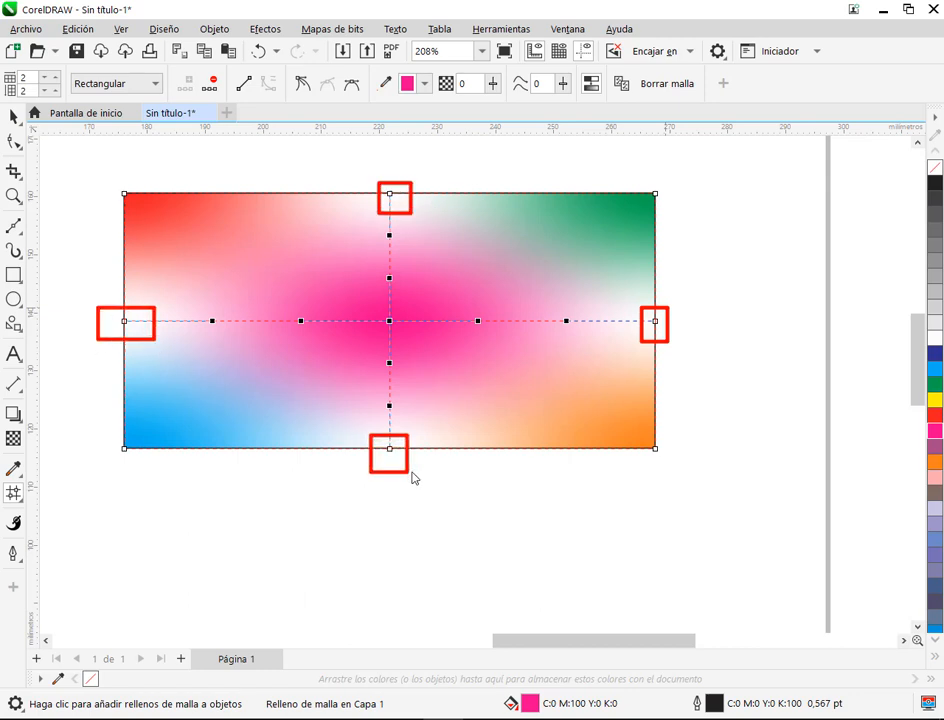
{"action": "left_click", "coordinate": [656, 322]}
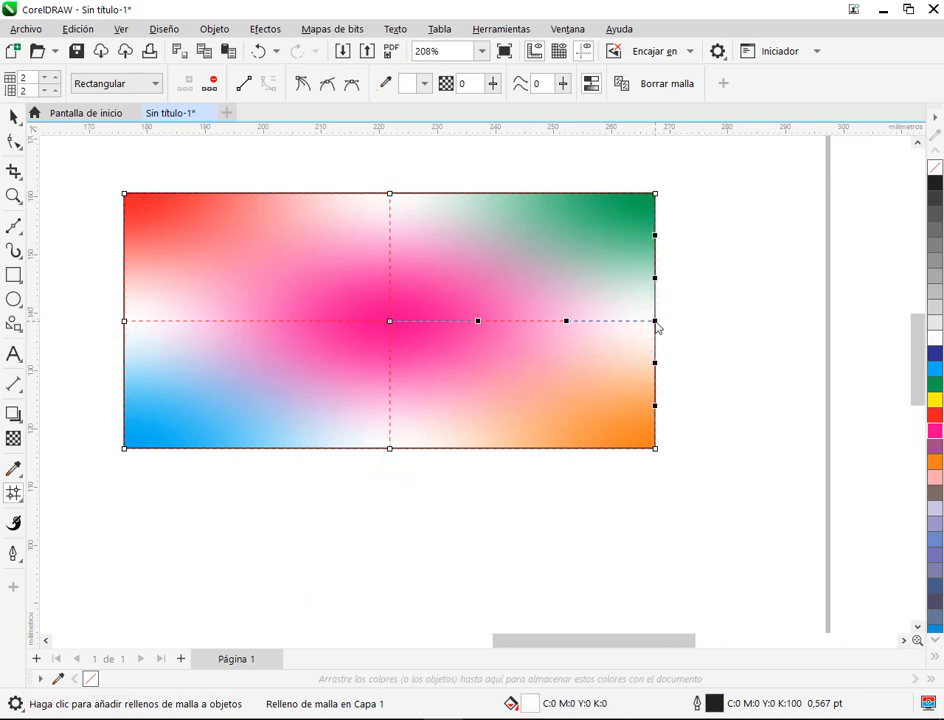
{"action": "left_click", "coordinate": [934, 353]}
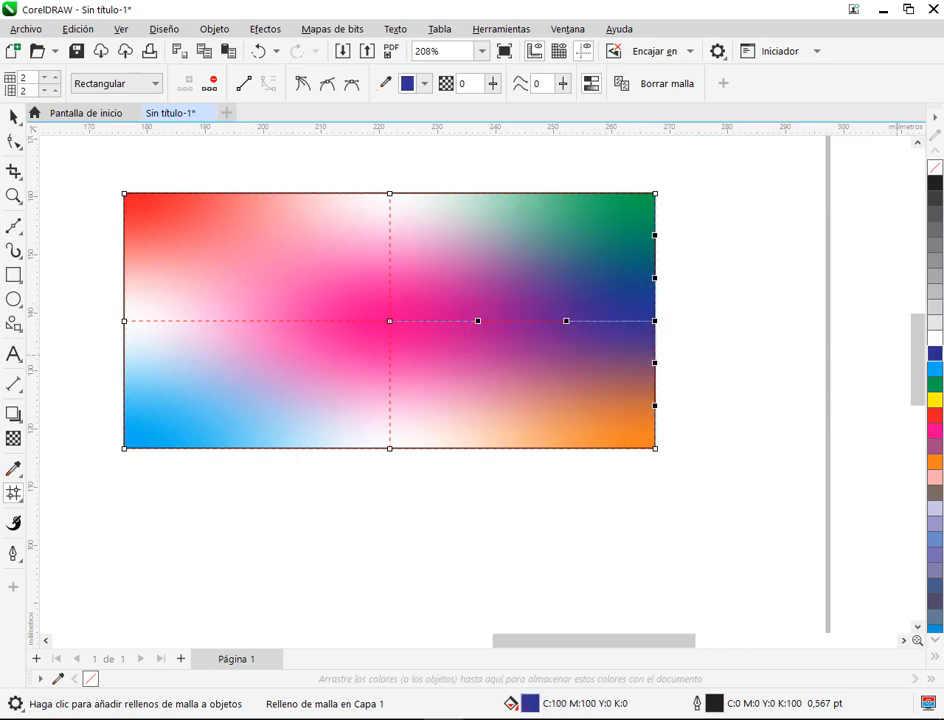
{"action": "left_click", "coordinate": [124, 321]}
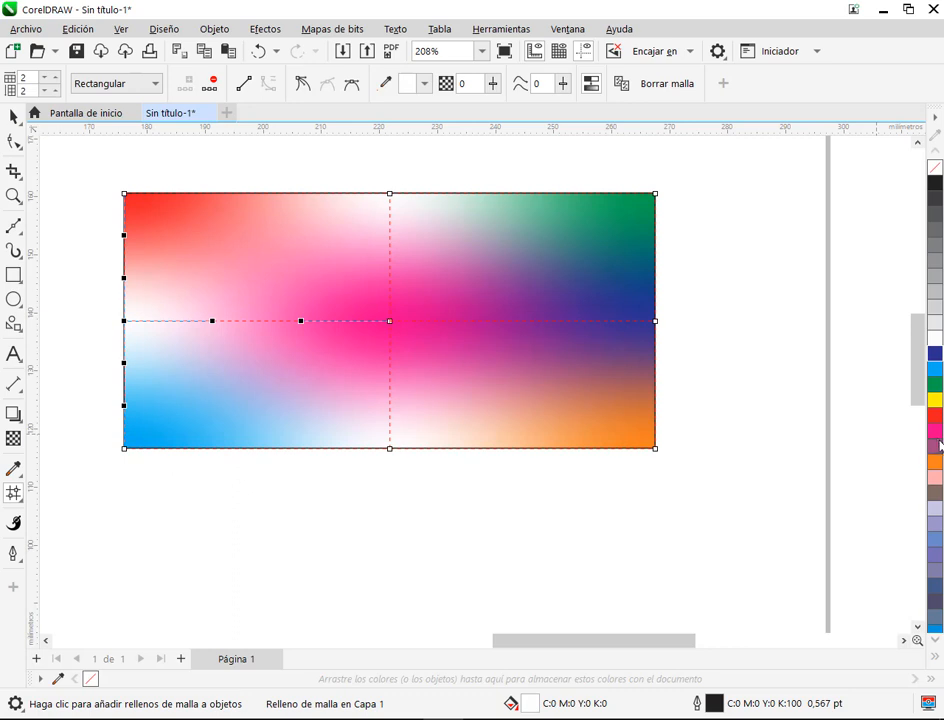
{"action": "left_click", "coordinate": [934, 399]}
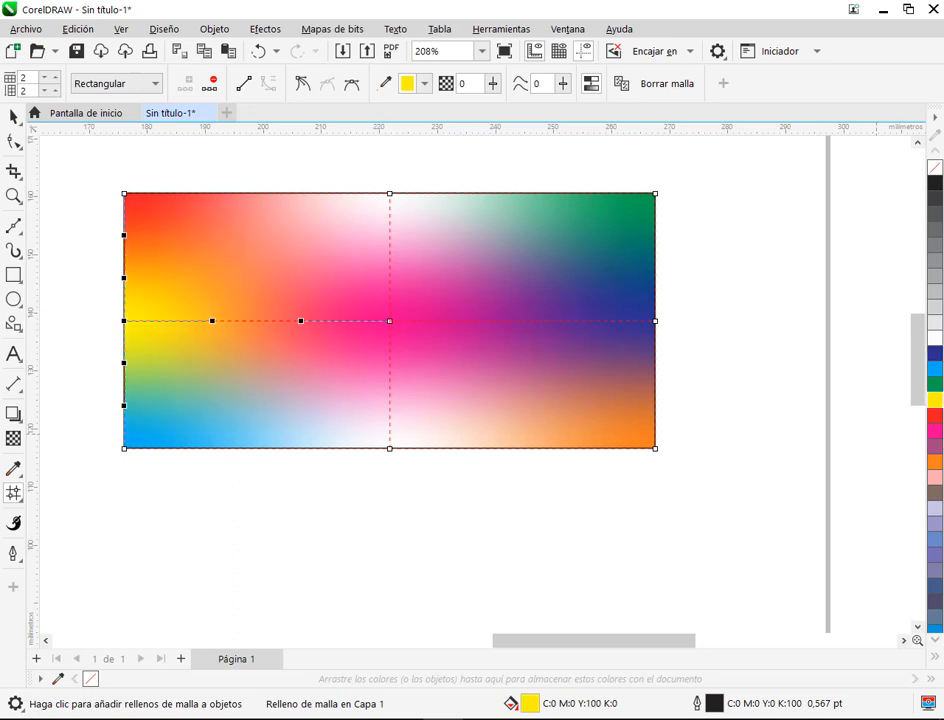
Step: Colour the mesh's upper-edge middle node C:0 M:20 Y:100 K:0 and its lower-edge middle node C:40 M:0 Y:100 K:0, and deselect the rectangle
{"action": "left_click", "coordinate": [389, 193]}
{"action": "left_click", "coordinate": [935, 340]}
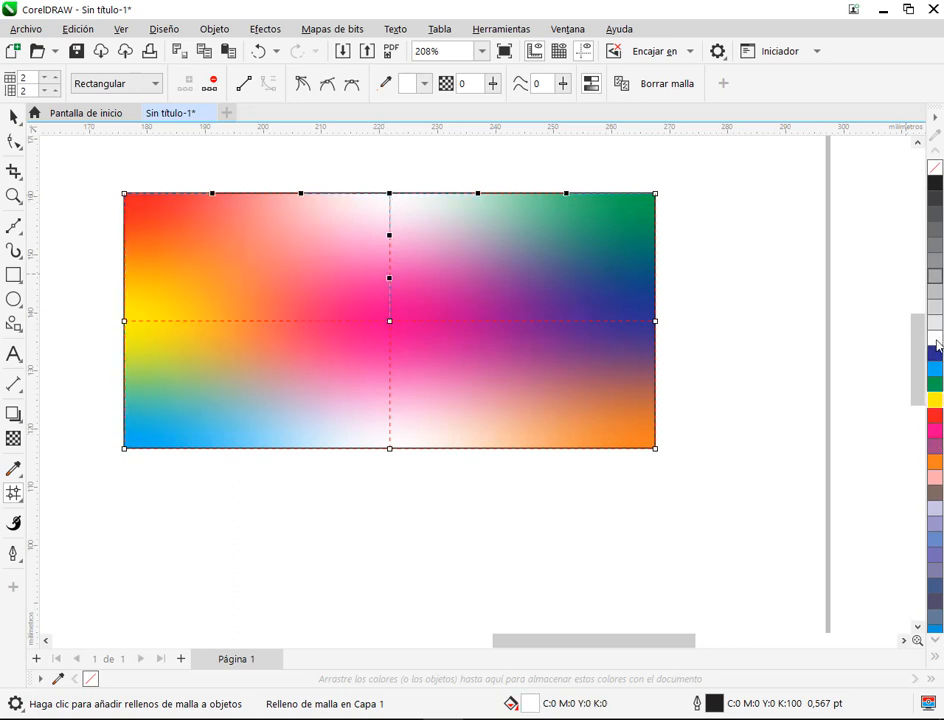
{"action": "left_click", "coordinate": [935, 656]}
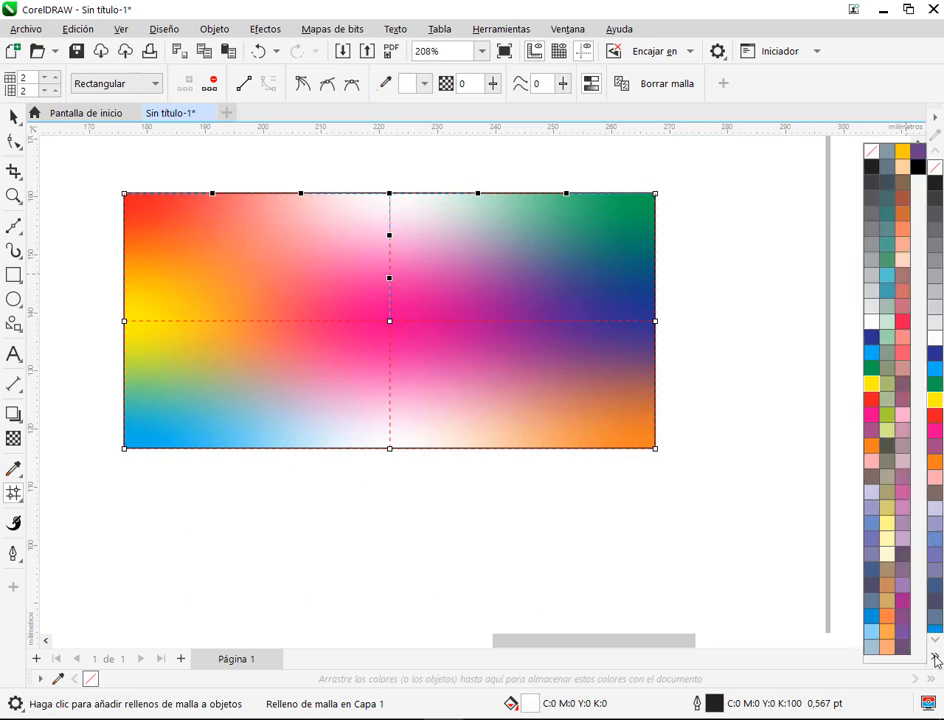
{"action": "left_click", "coordinate": [902, 152]}
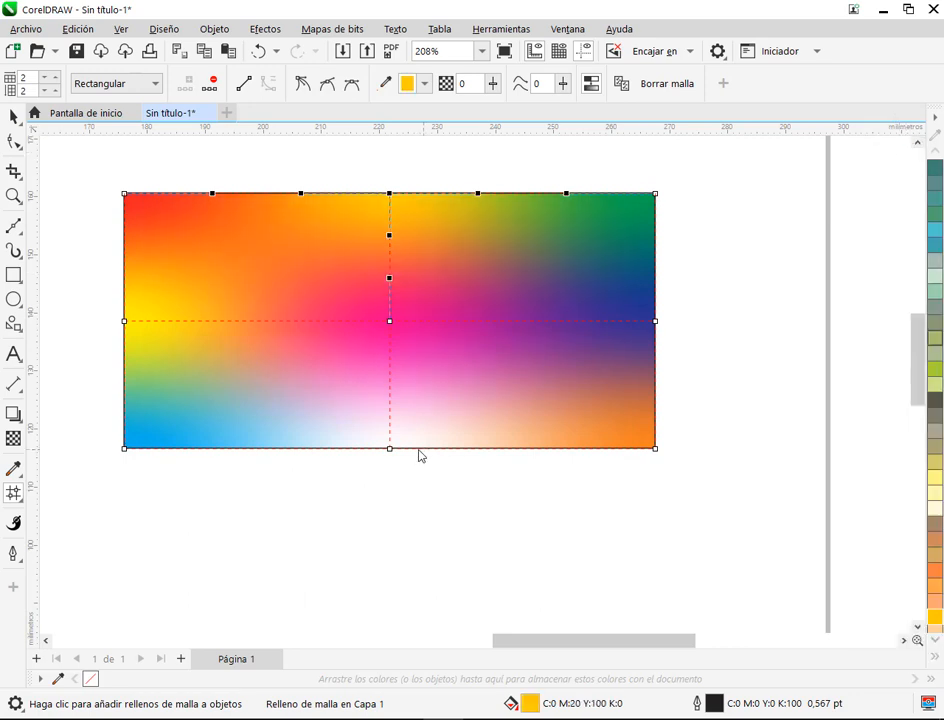
{"action": "left_click", "coordinate": [389, 448]}
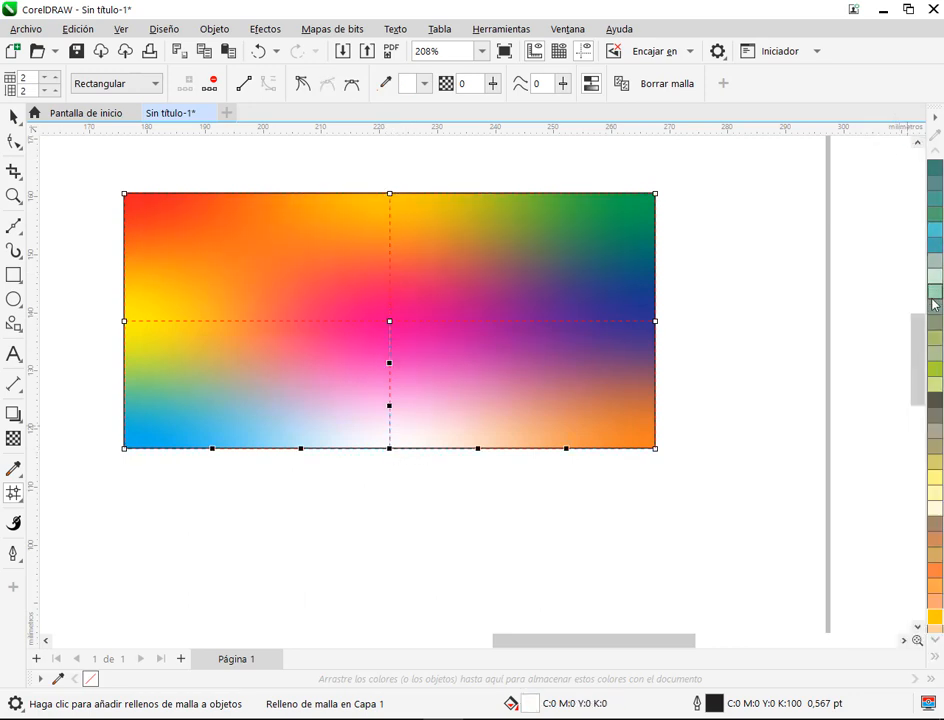
{"action": "left_click", "coordinate": [934, 373]}
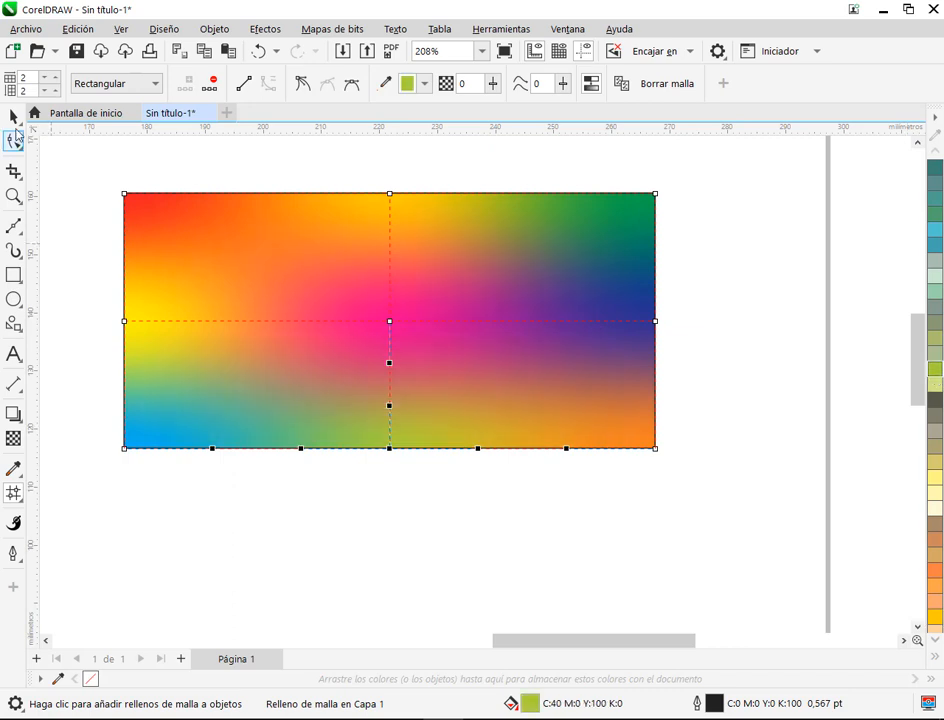
{"action": "left_click", "coordinate": [14, 118]}
{"action": "left_click", "coordinate": [767, 301]}
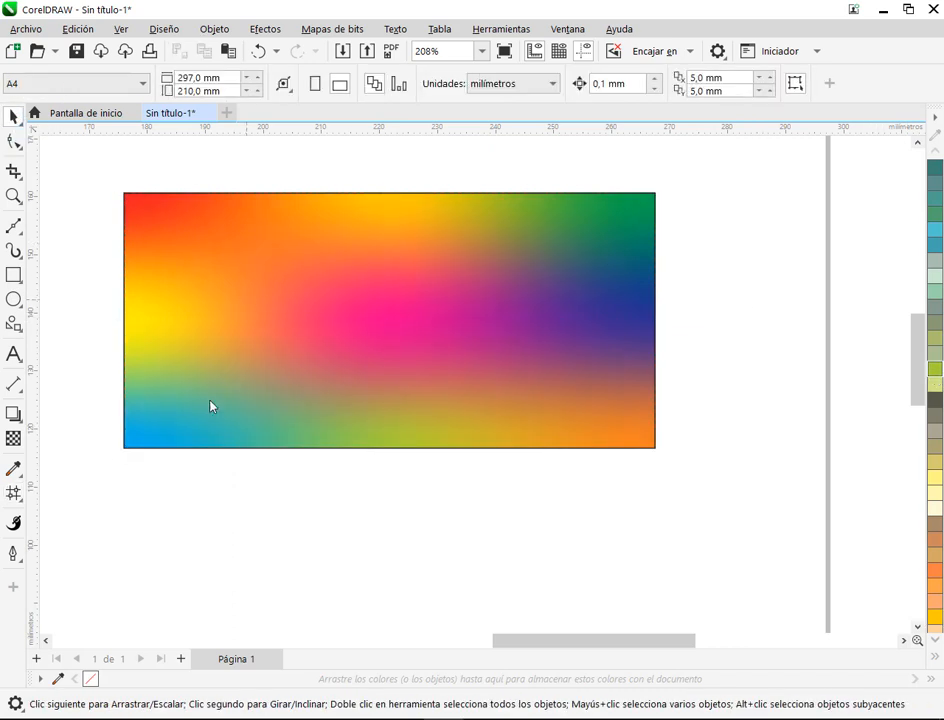
{"action": "left_click_drag", "start_coordinate": [105, 276], "coordinate": [201, 338]}
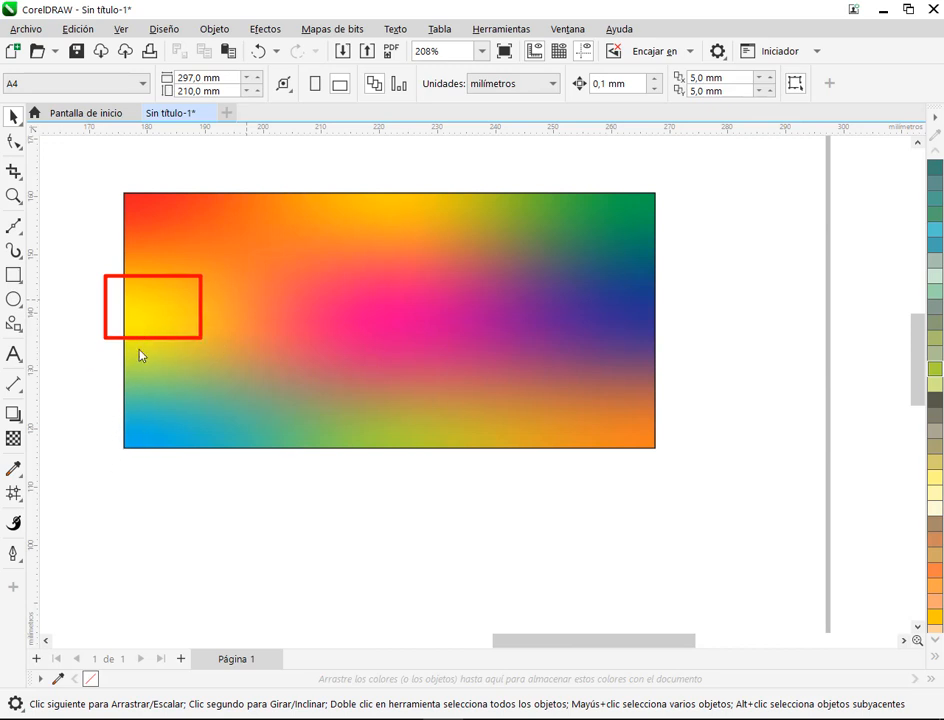
{"action": "left_click_drag", "start_coordinate": [96, 269], "coordinate": [221, 461]}
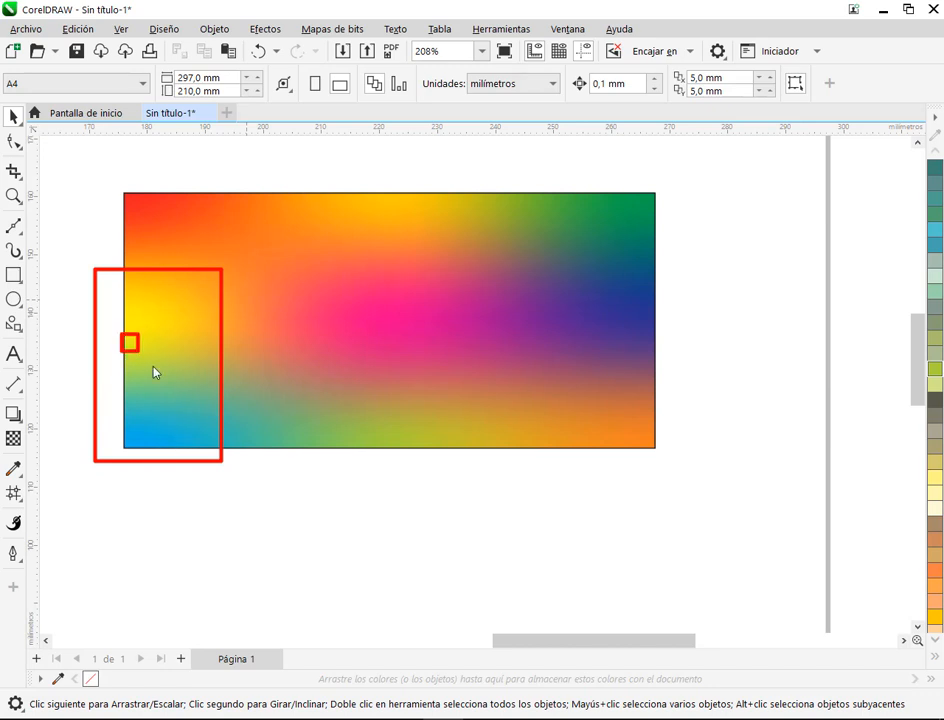
{"action": "left_click_drag", "start_coordinate": [154, 372], "coordinate": [184, 408]}
{"action": "key", "text": "Escape"}
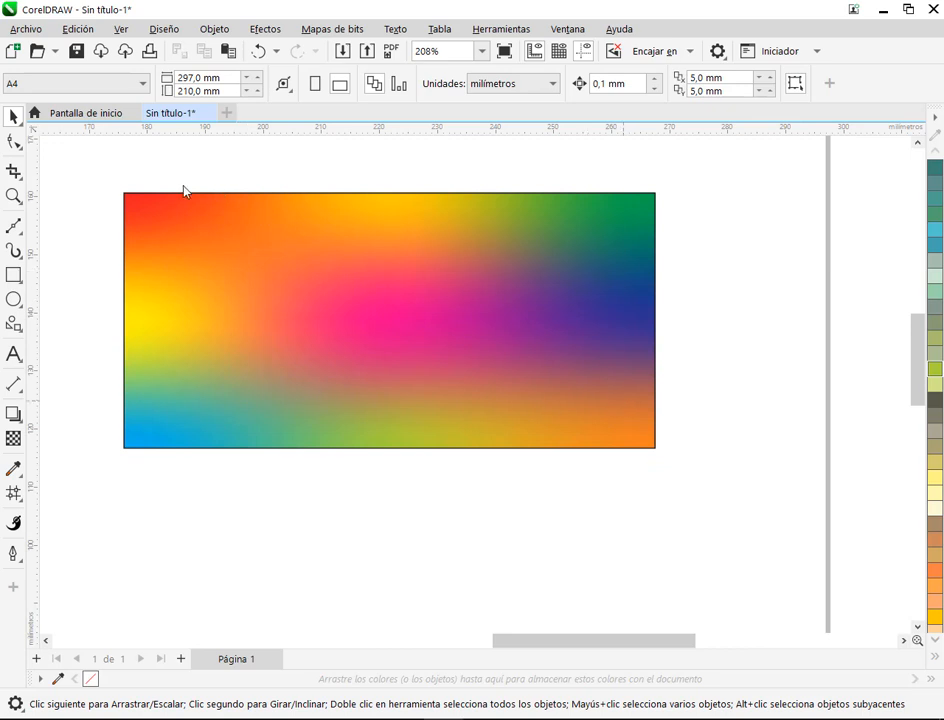
{"action": "left_click_drag", "start_coordinate": [126, 195], "coordinate": [459, 250]}
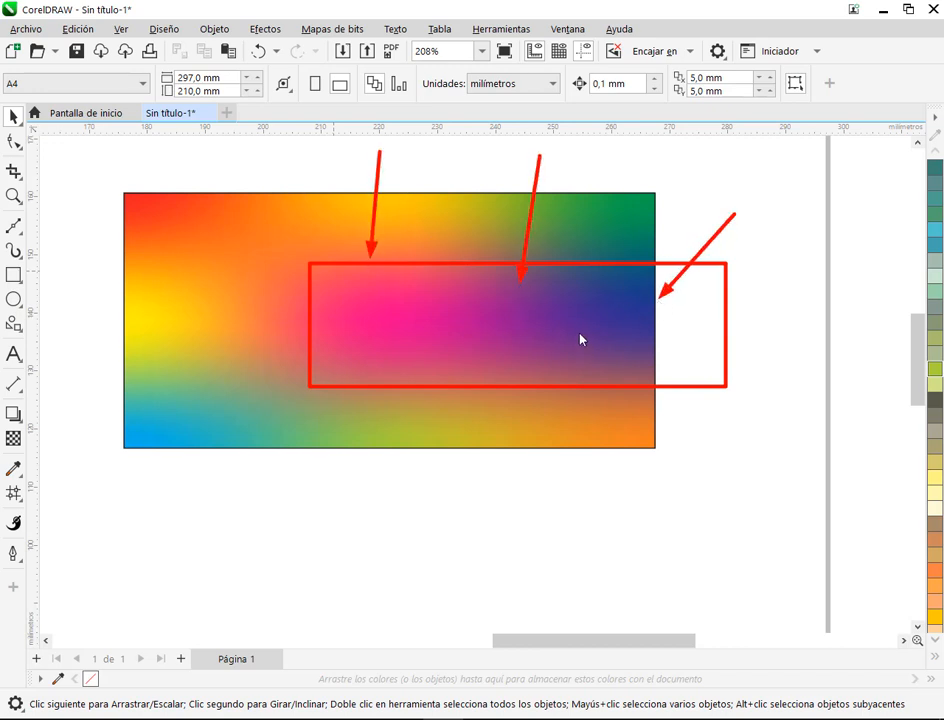
Step: Move the multicoloured mesh rectangle up near the page's upper edge and switch to the Google Meet window
{"action": "scroll", "coordinate": [506, 388], "scroll_direction": "down", "scroll_amount": 3}
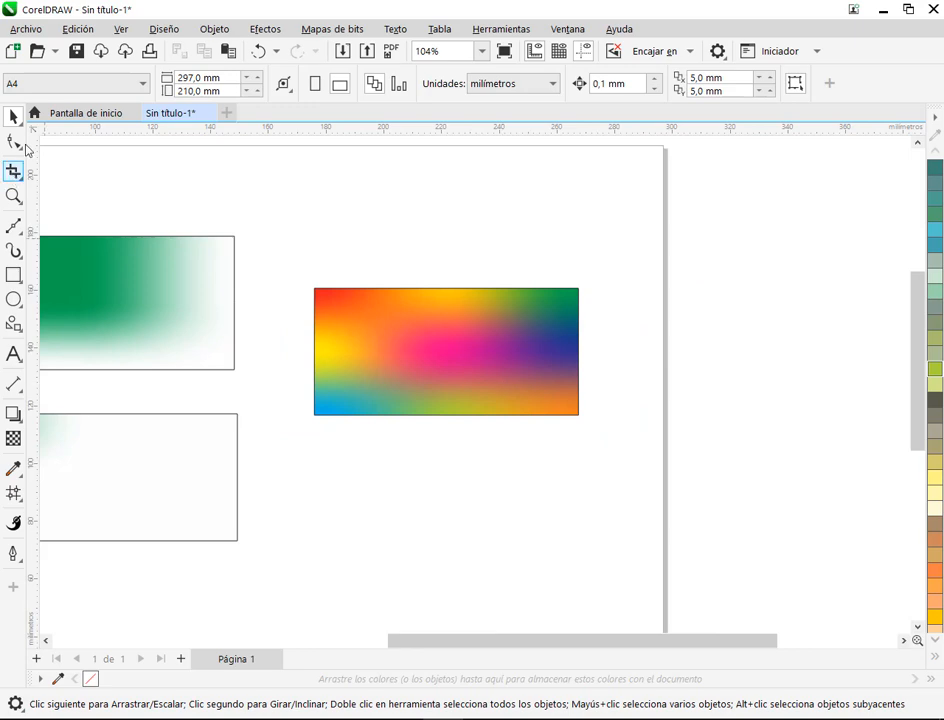
{"action": "left_click_drag", "start_coordinate": [452, 380], "coordinate": [442, 278]}
{"action": "left_click", "coordinate": [531, 406]}
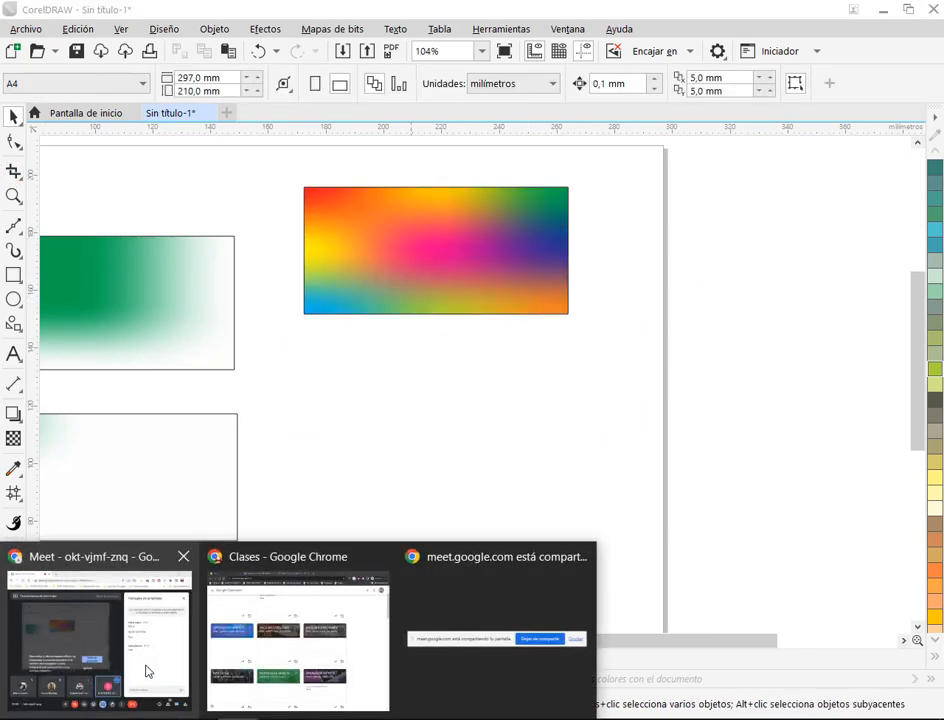
{"action": "left_click", "coordinate": [140, 636]}
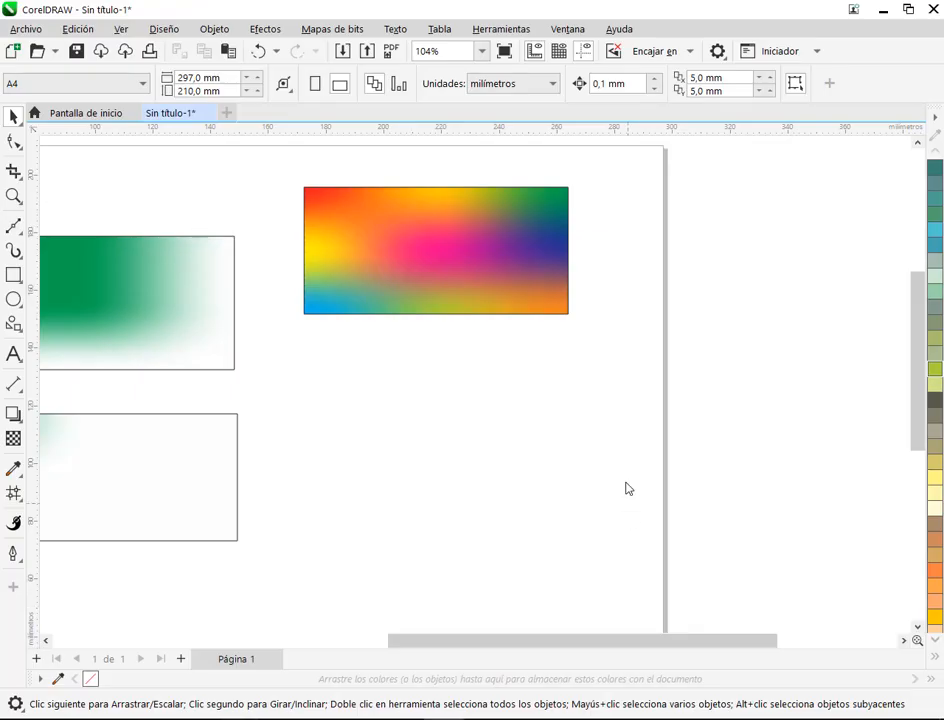
Step: Draw a rectangle about 92 × 42 mm below the multicoloured one and start a Relleno de malla grid on it
{"action": "left_click", "coordinate": [14, 275]}
{"action": "left_click_drag", "start_coordinate": [295, 396], "coordinate": [562, 518]}
{"action": "scroll", "coordinate": [535, 554], "scroll_direction": "up", "scroll_amount": 1}
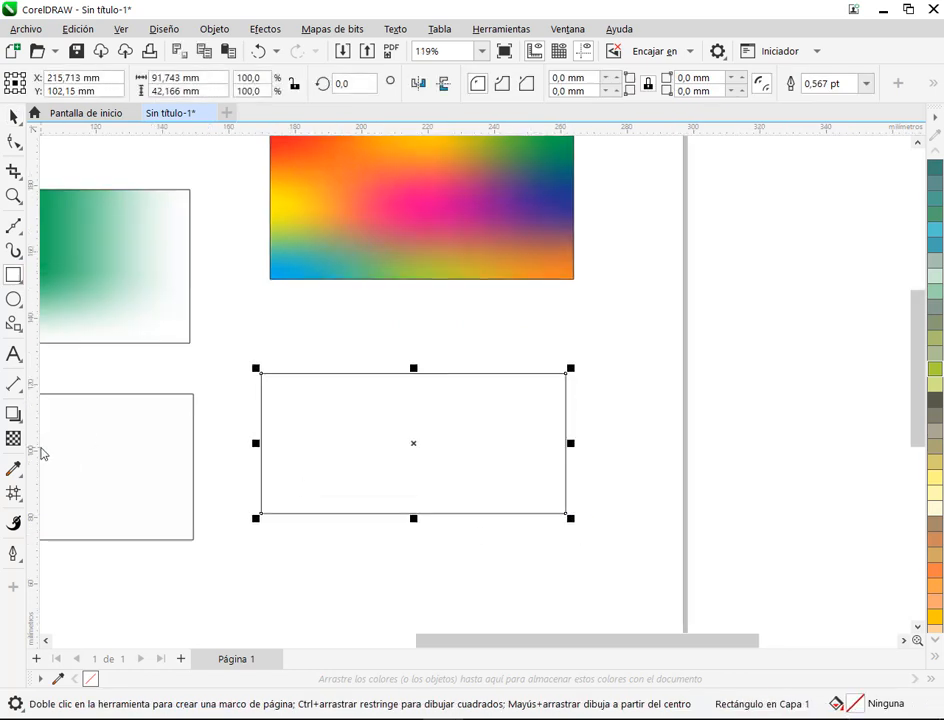
{"action": "left_click", "coordinate": [14, 493]}
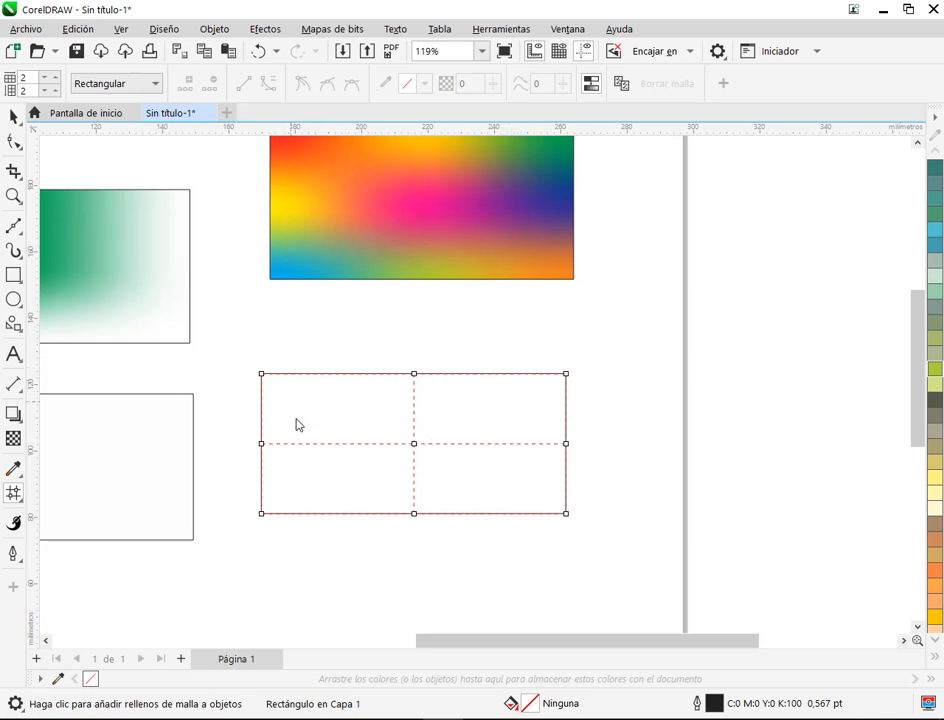
Step: Select the three nodes on the new mesh's left edge with a rectangular marquee, switch the selection mode to Mano alzada and deselect the nodes
{"action": "left_click_drag", "start_coordinate": [250, 342], "coordinate": [277, 540]}
{"action": "left_click", "coordinate": [246, 372]}
{"action": "left_click_drag", "start_coordinate": [238, 346], "coordinate": [280, 530]}
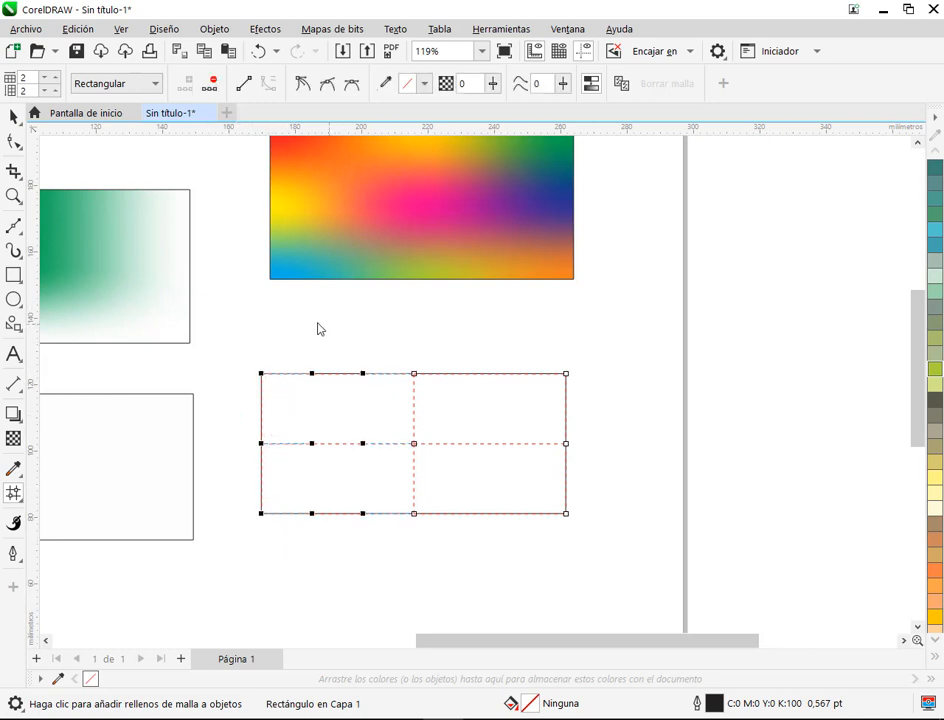
{"action": "left_click_drag", "start_coordinate": [244, 358], "coordinate": [280, 543]}
{"action": "left_click", "coordinate": [155, 85]}
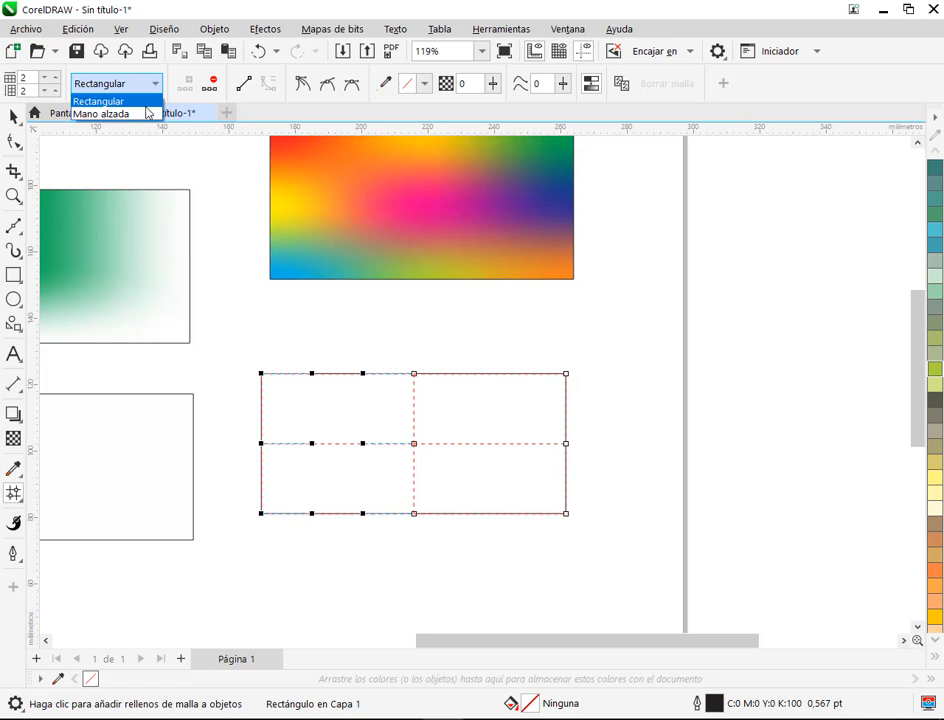
{"action": "left_click", "coordinate": [110, 114]}
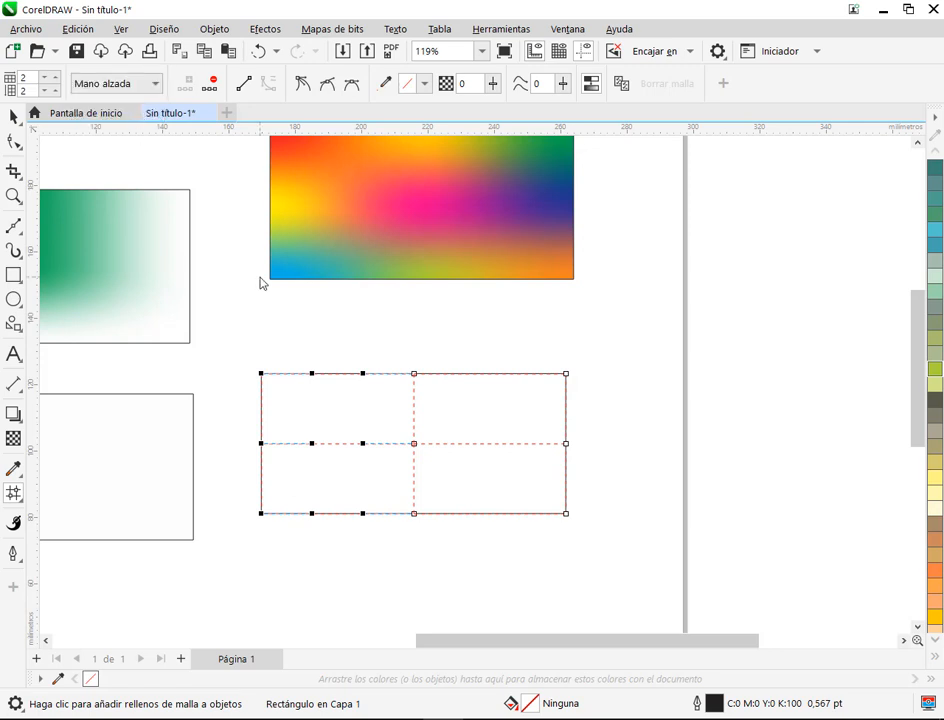
{"action": "left_click", "coordinate": [280, 355]}
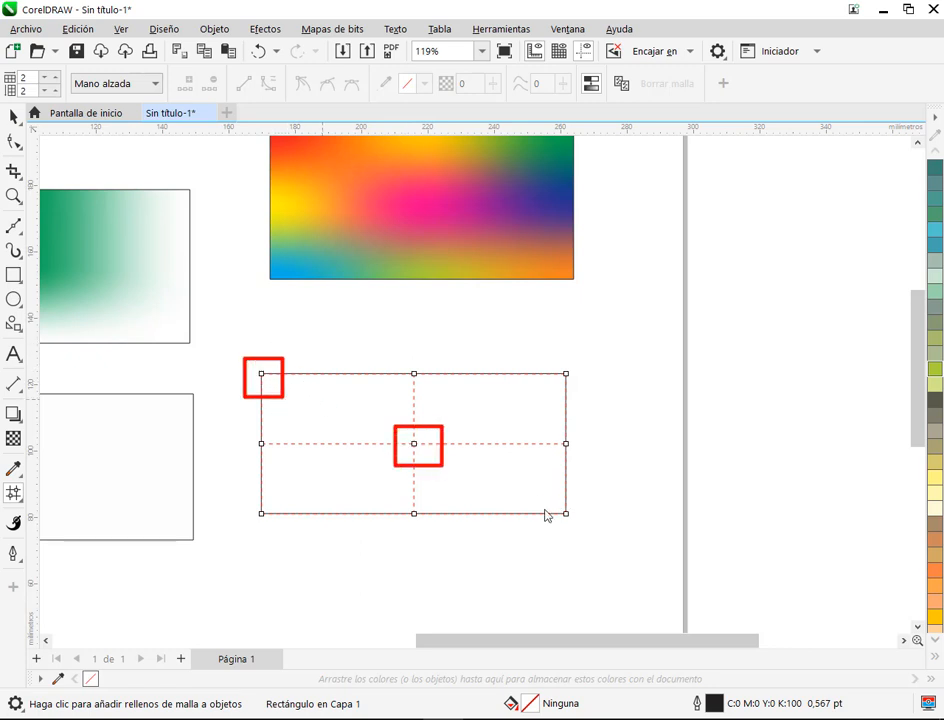
Step: Return to Rectangular selection mode and individually select the mesh's upper-left, centre and lower-right nodes
{"action": "left_click", "coordinate": [112, 84]}
{"action": "left_click", "coordinate": [98, 101]}
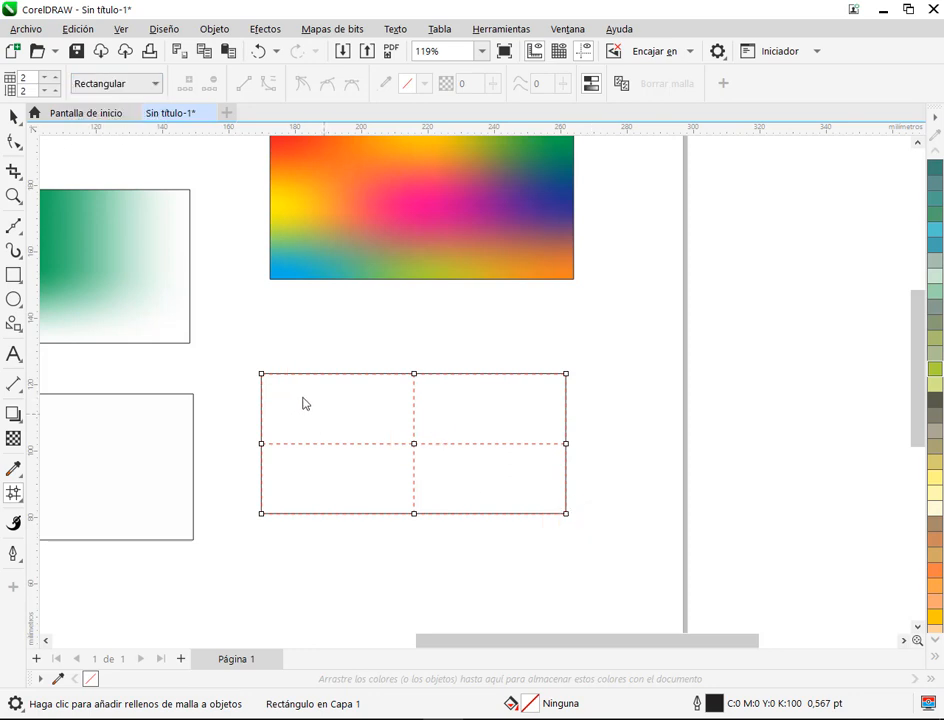
{"action": "left_click", "coordinate": [262, 375]}
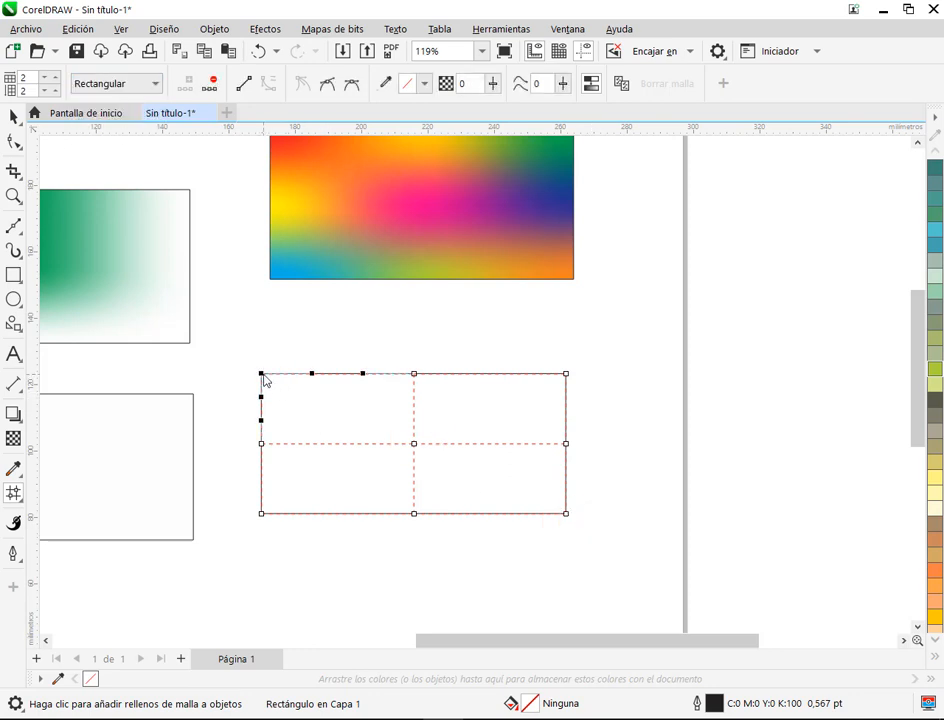
{"action": "left_click", "coordinate": [415, 445]}
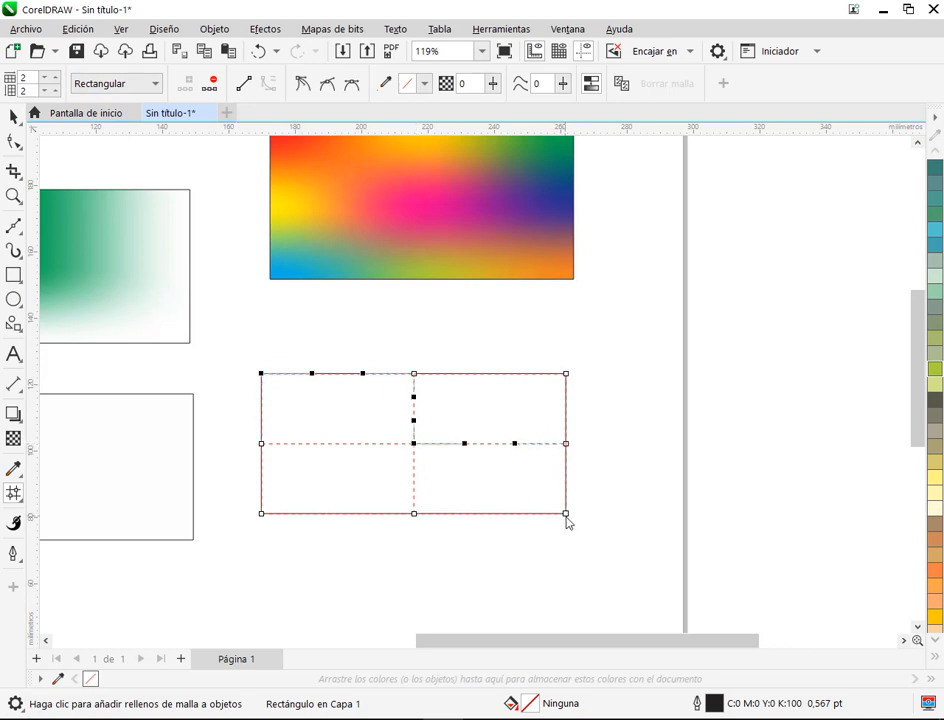
Step: Switch to Mano alzada selection mode, lasso the mesh's three diagonal nodes with a freehand outline and deselect them
{"action": "left_click", "coordinate": [118, 86]}
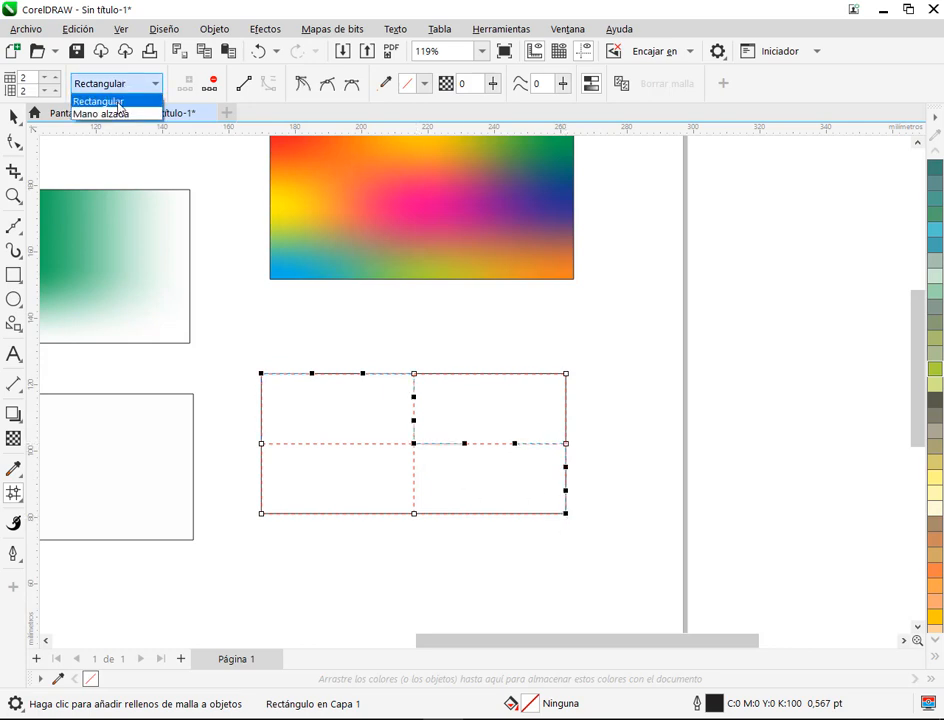
{"action": "left_click", "coordinate": [118, 114]}
{"action": "left_click", "coordinate": [301, 351]}
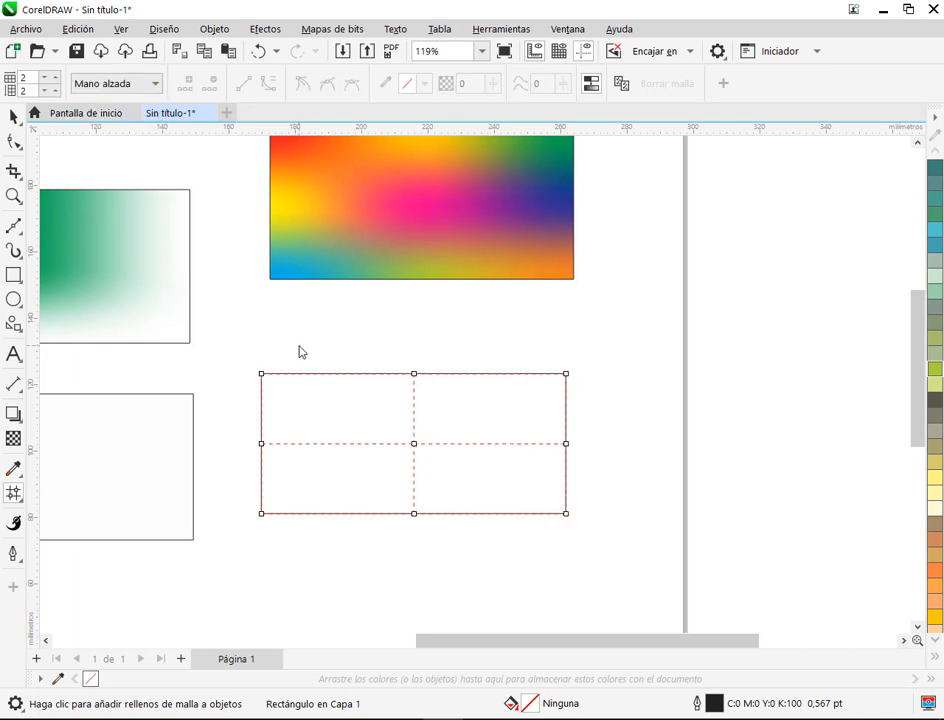
{"action": "mouse_move", "coordinate": [267, 358]}
{"action": "left_mouse_down"}
{"action": "mouse_move", "coordinate": [240, 391]}
{"action": "mouse_move", "coordinate": [250, 402]}
{"action": "mouse_move", "coordinate": [578, 543]}
{"action": "mouse_move", "coordinate": [592, 515]}
{"action": "mouse_move", "coordinate": [530, 483]}
{"action": "mouse_move", "coordinate": [475, 437]}
{"action": "mouse_move", "coordinate": [390, 417]}
{"action": "mouse_move", "coordinate": [268, 362]}
{"action": "left_mouse_up"}
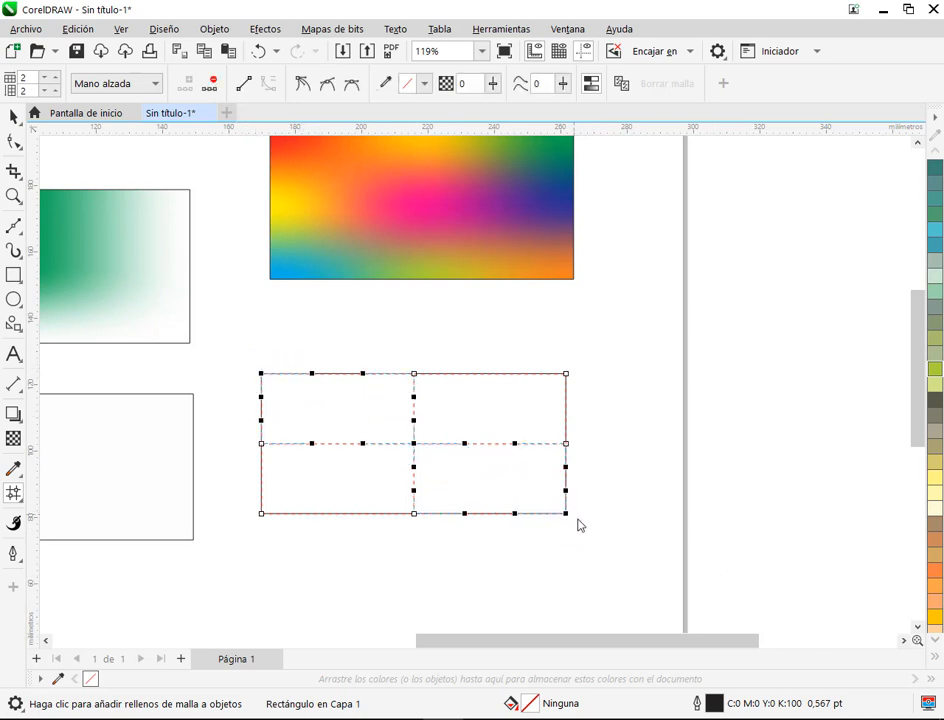
{"action": "left_click", "coordinate": [670, 480]}
Step: Set the selection mode back to Rectangular and marquee-select all the nodes of the new mesh
{"action": "left_click", "coordinate": [124, 87]}
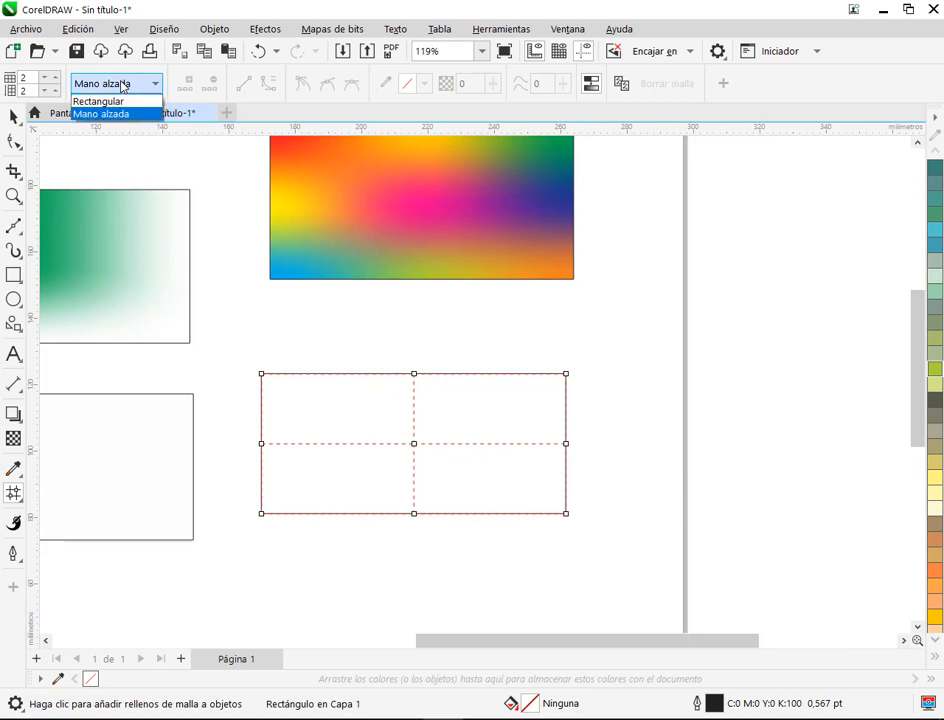
{"action": "left_click", "coordinate": [124, 103]}
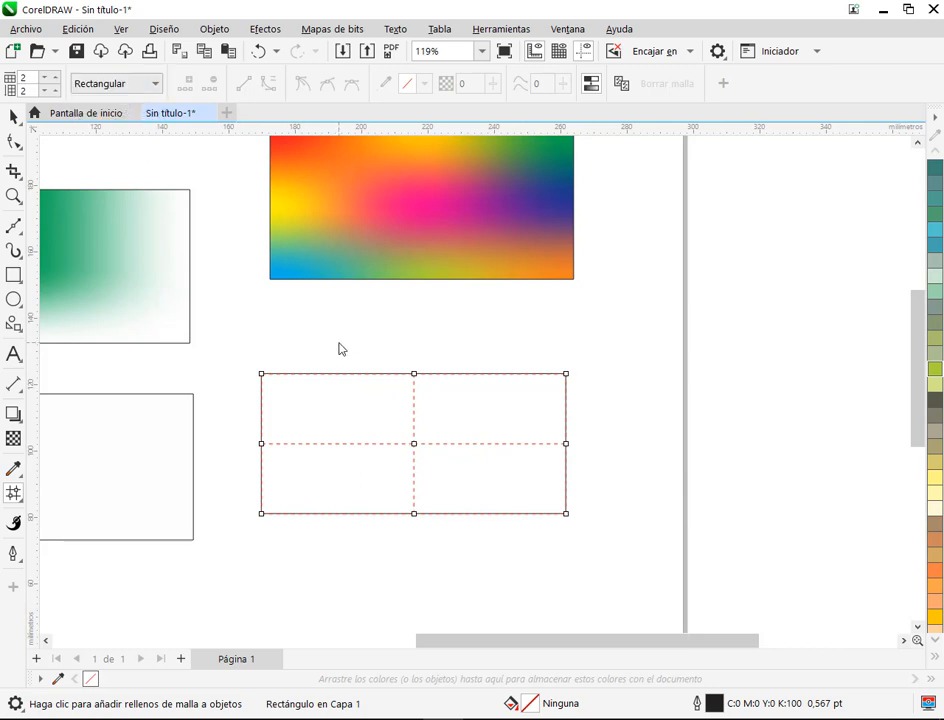
{"action": "mouse_move", "coordinate": [252, 356]}
{"action": "left_mouse_down"}
{"action": "mouse_move", "coordinate": [457, 444]}
{"action": "mouse_move", "coordinate": [612, 541]}
{"action": "mouse_move", "coordinate": [578, 530]}
{"action": "left_mouse_up"}
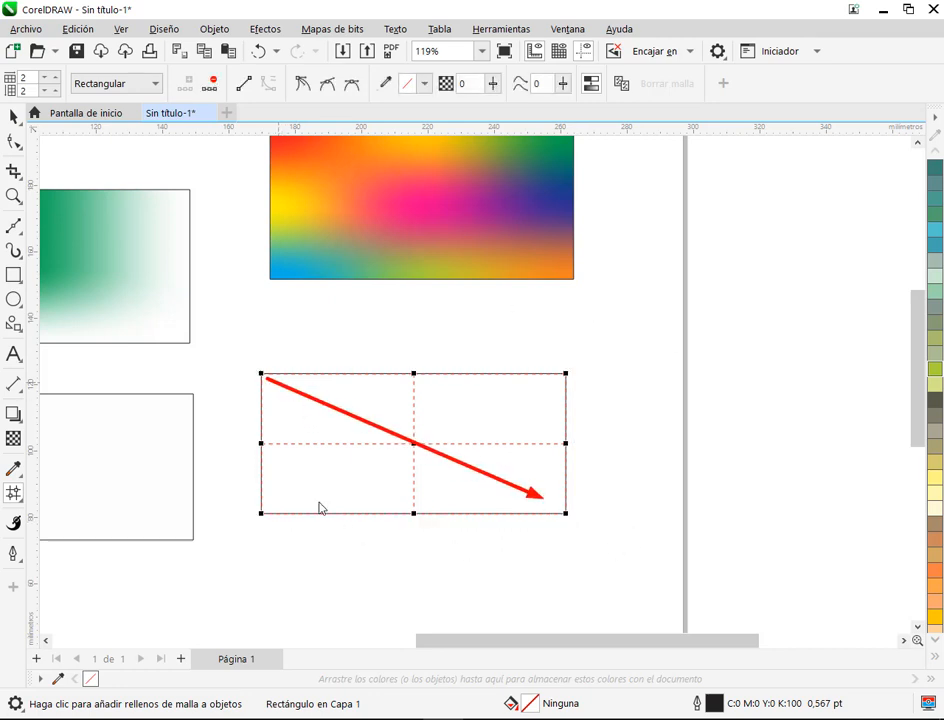
Step: Set the mesh selection mode to Mano alzada again and clear the selection of all nodes
{"action": "left_click", "coordinate": [94, 88]}
{"action": "left_click", "coordinate": [106, 114]}
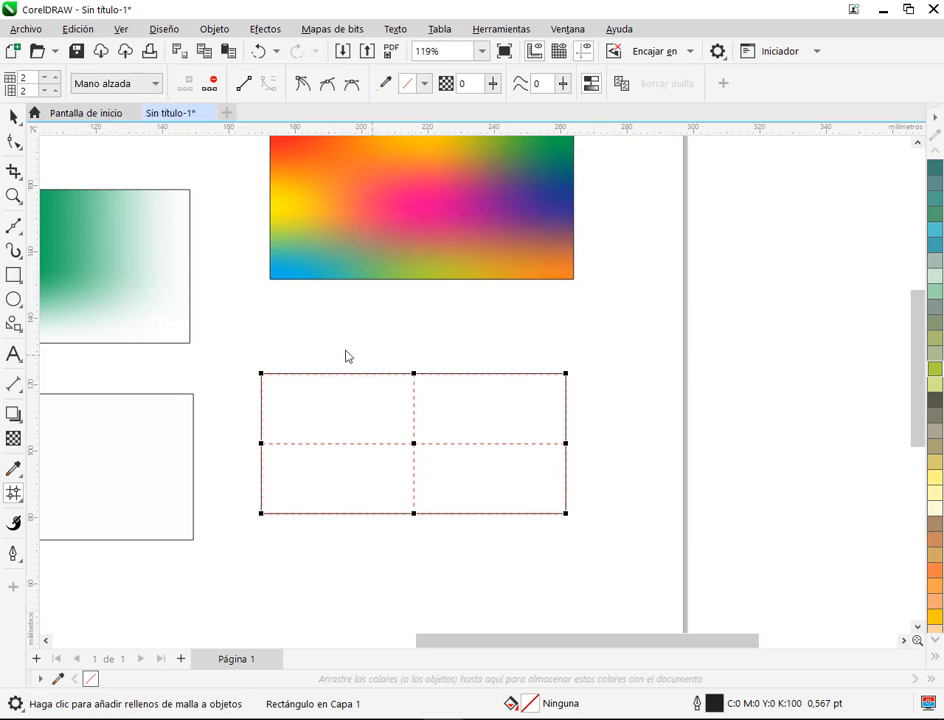
{"action": "left_click", "coordinate": [270, 353]}
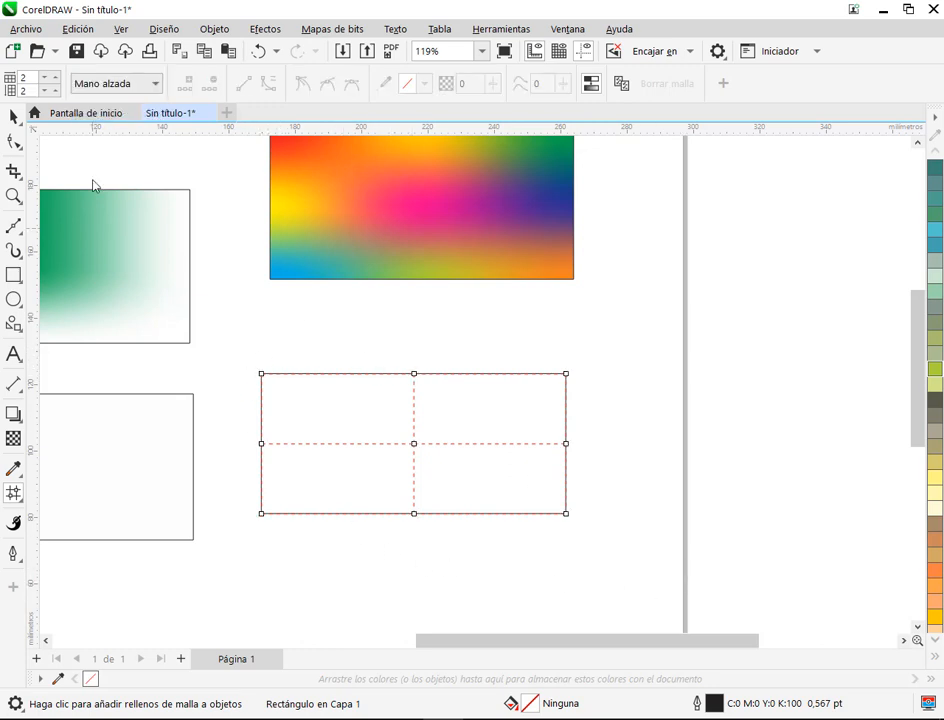
Step: Switch to Rectangular selection mode, marquee-select the mesh's three left-edge nodes, colour them light blue and deselect them
{"action": "left_click", "coordinate": [97, 87]}
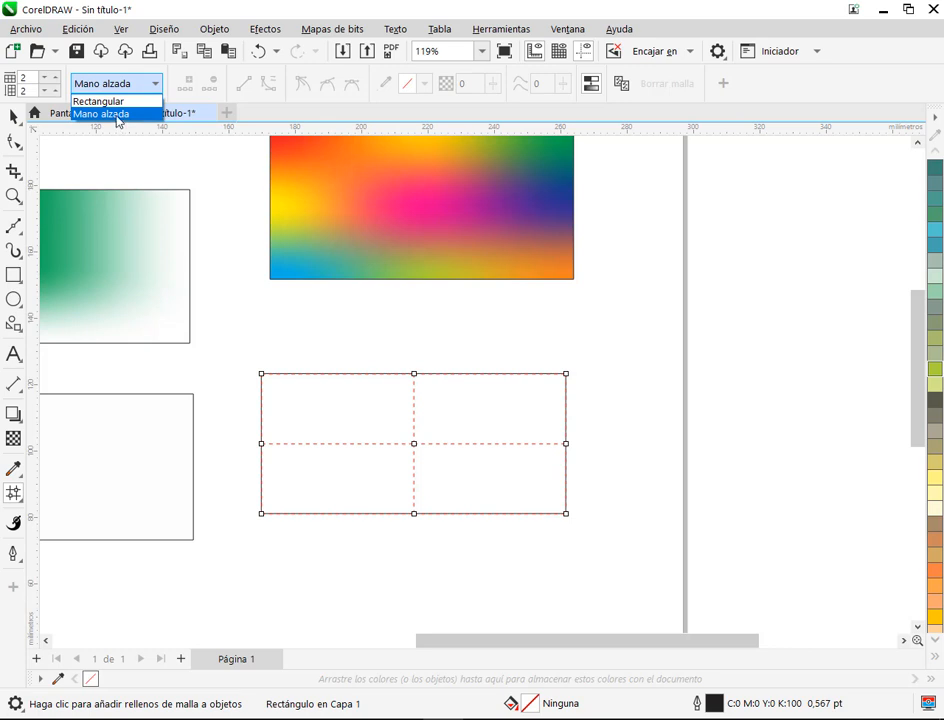
{"action": "left_click", "coordinate": [117, 104]}
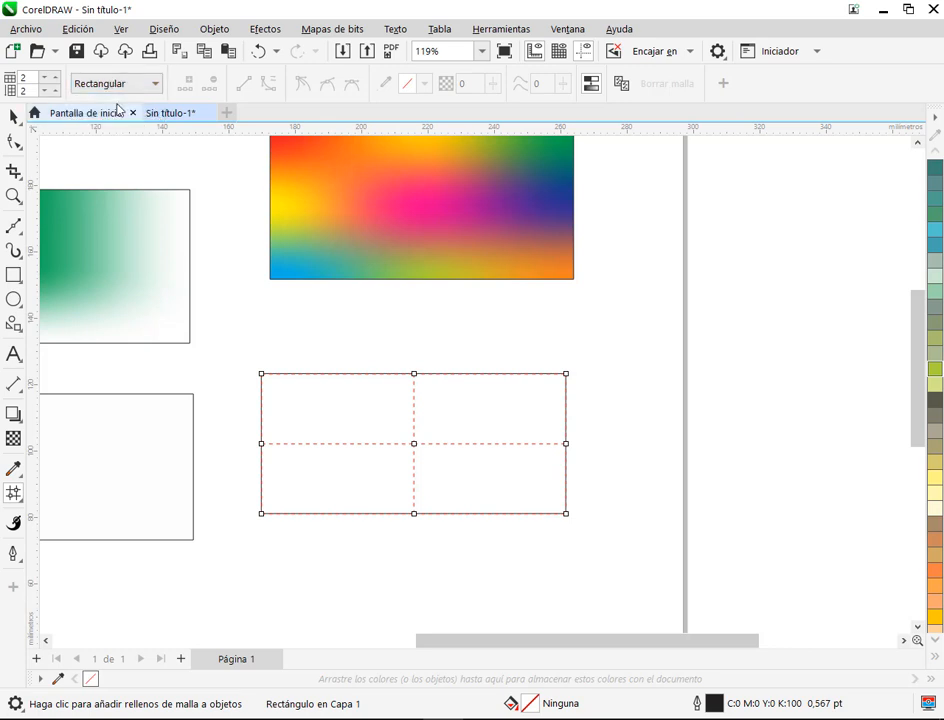
{"action": "left_click_drag", "start_coordinate": [224, 342], "coordinate": [266, 514]}
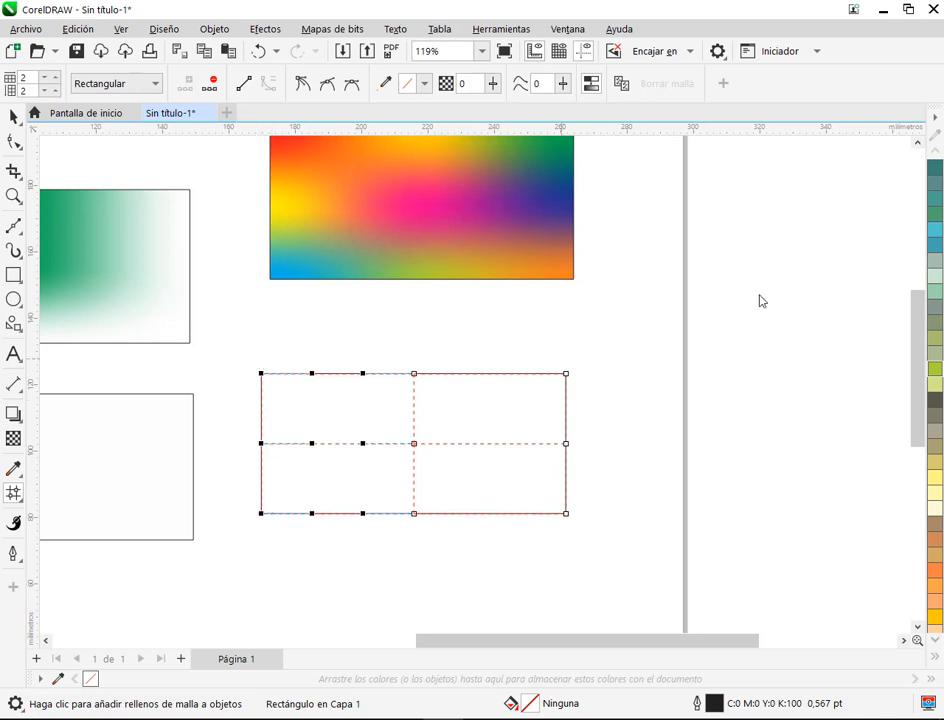
{"action": "left_click", "coordinate": [937, 656]}
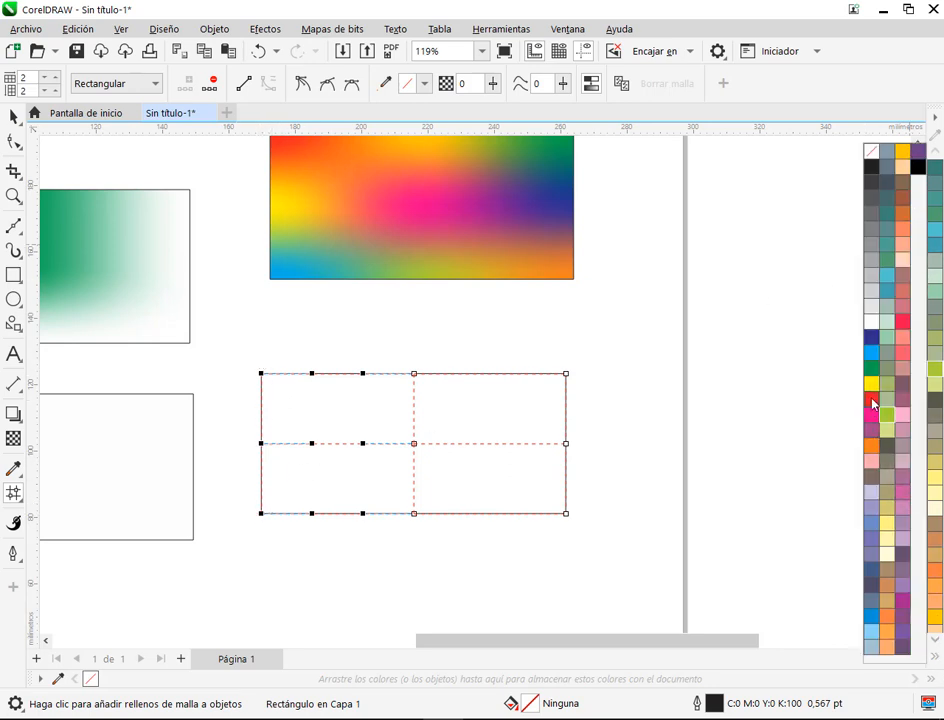
{"action": "left_click", "coordinate": [872, 354]}
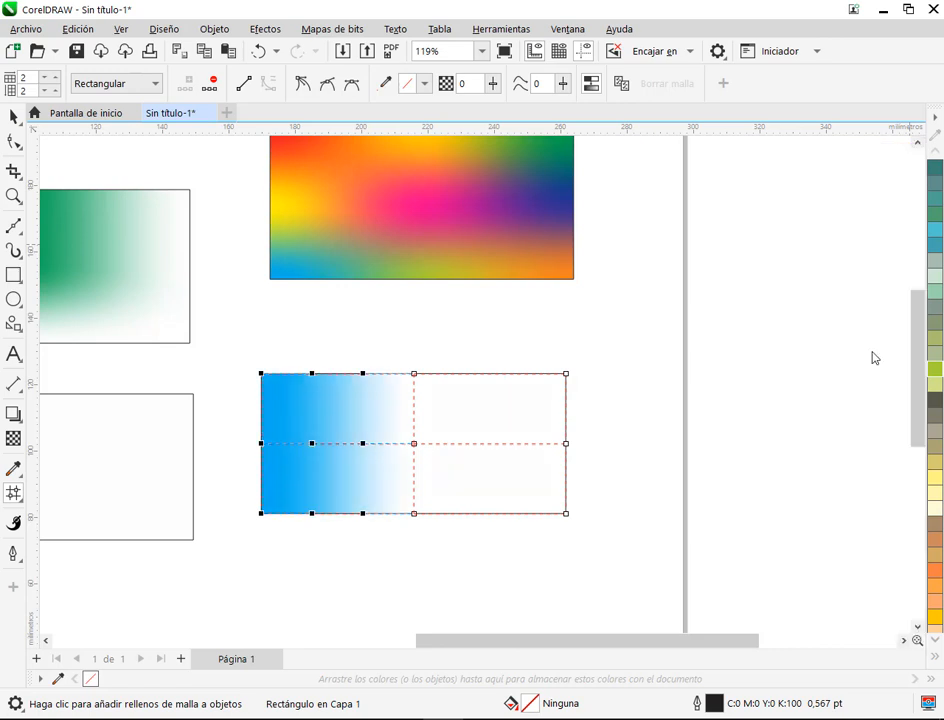
{"action": "left_click", "coordinate": [417, 575]}
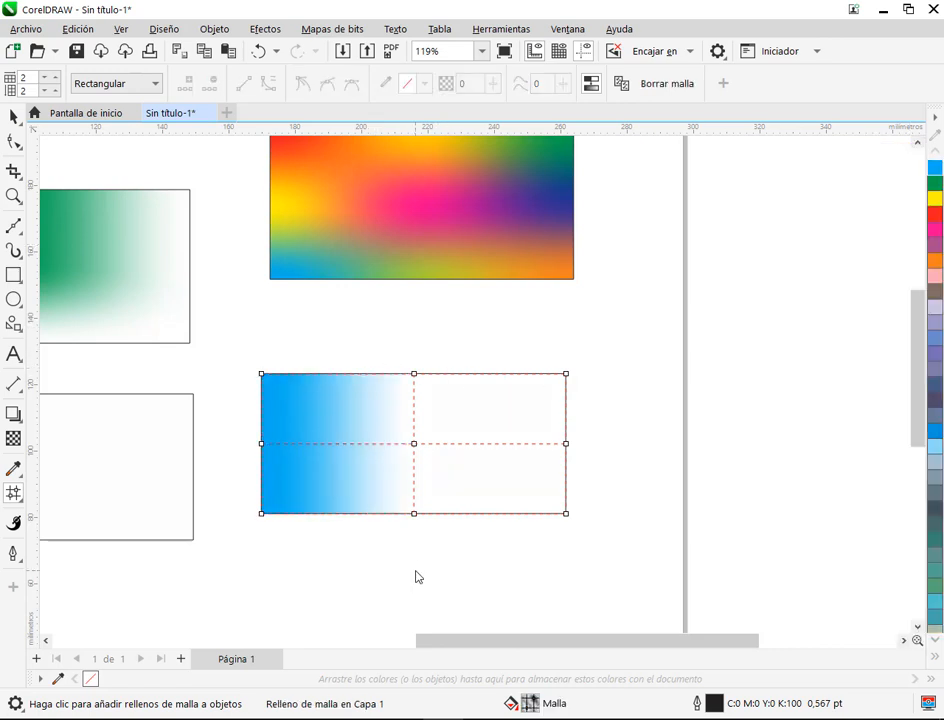
{"action": "scroll", "coordinate": [392, 511], "scroll_direction": "up", "scroll_amount": 2}
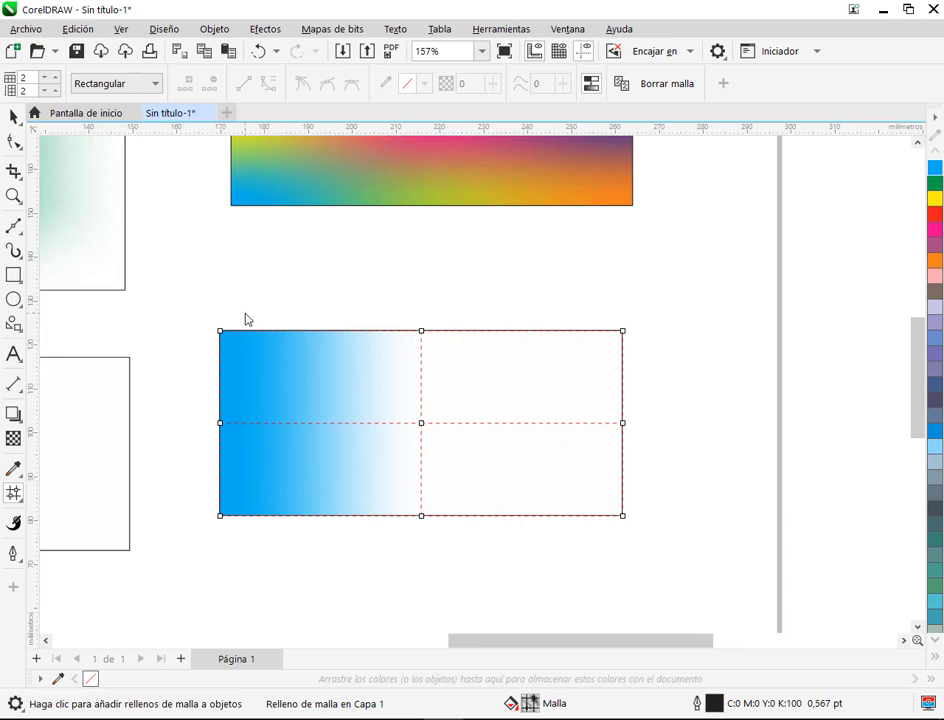
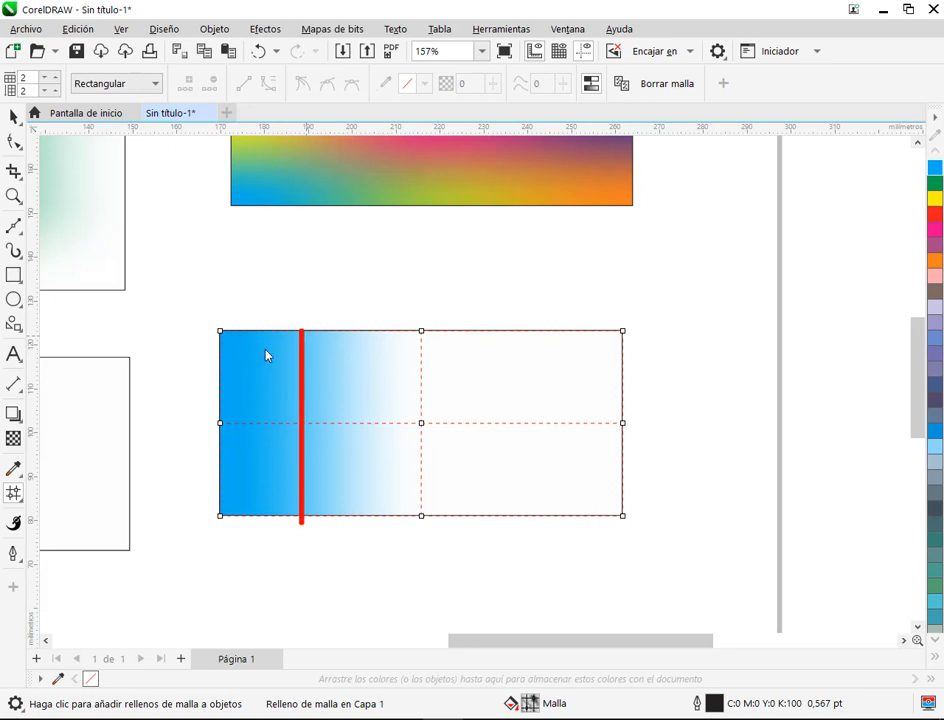
Step: Undo the light-blue colouring of the mesh's three left-edge nodes
{"action": "left_click", "coordinate": [258, 52]}
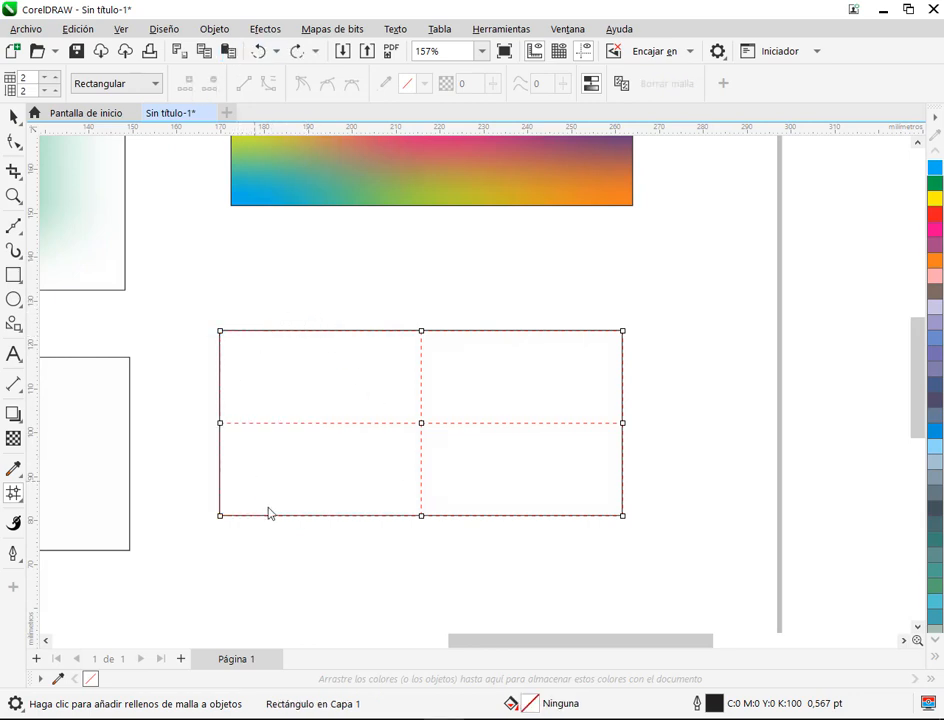
Step: Try dividing the rectangle's mesh into 3 equal columns, and undo the change
{"action": "left_click", "coordinate": [57, 77]}
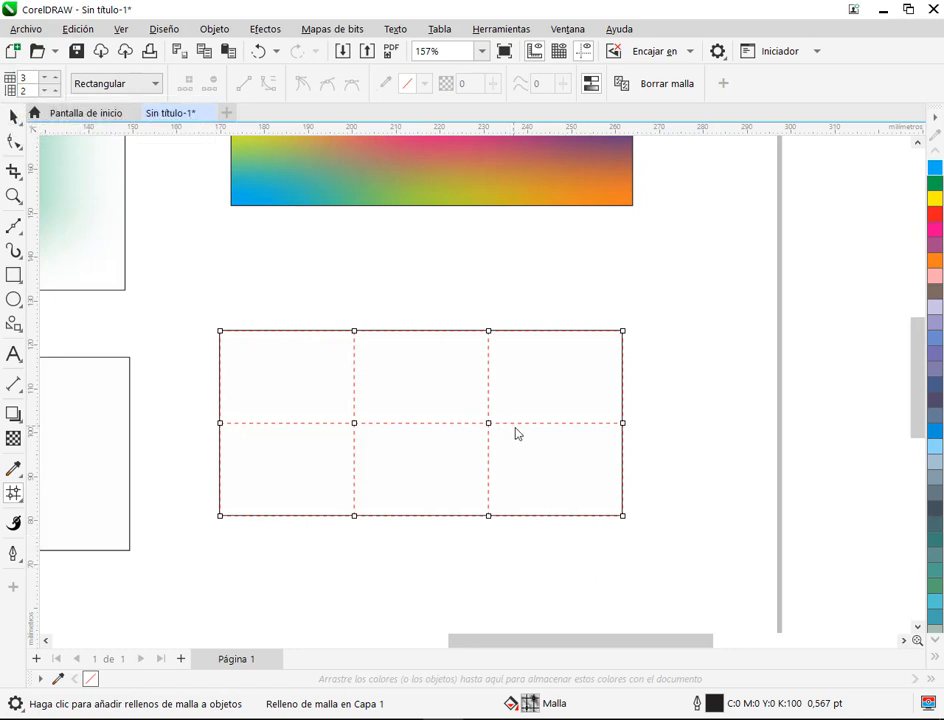
{"action": "left_click_drag", "start_coordinate": [421, 342], "coordinate": [425, 515]}
{"action": "left_click", "coordinate": [257, 62]}
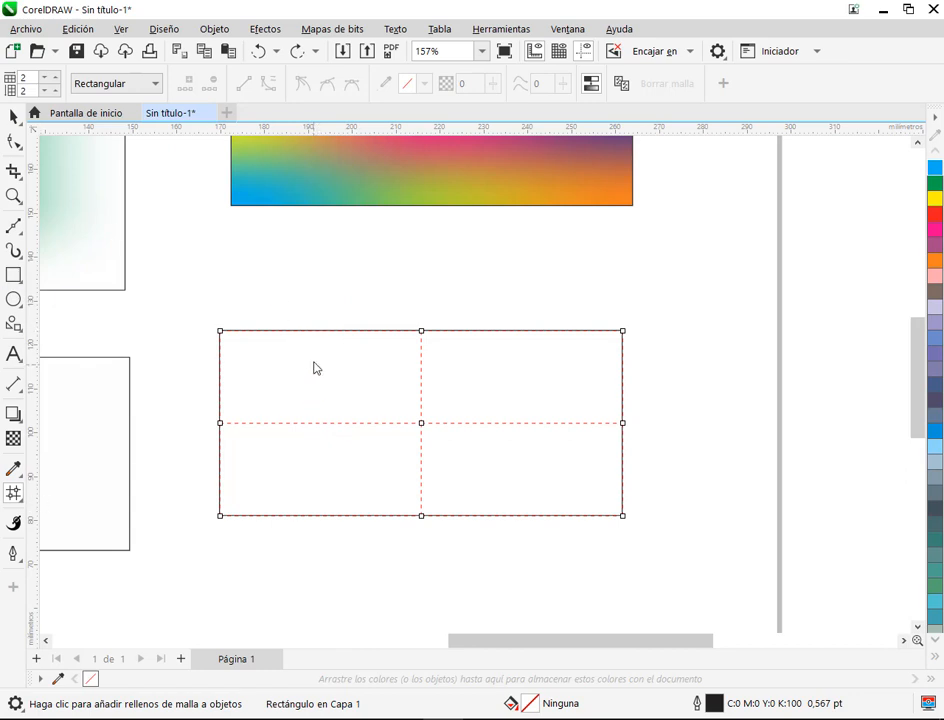
Step: Add a vertical mesh line midway between the left edge and the centre line, and colour the left-edge nodes light blue
{"action": "double_click", "coordinate": [316, 331]}
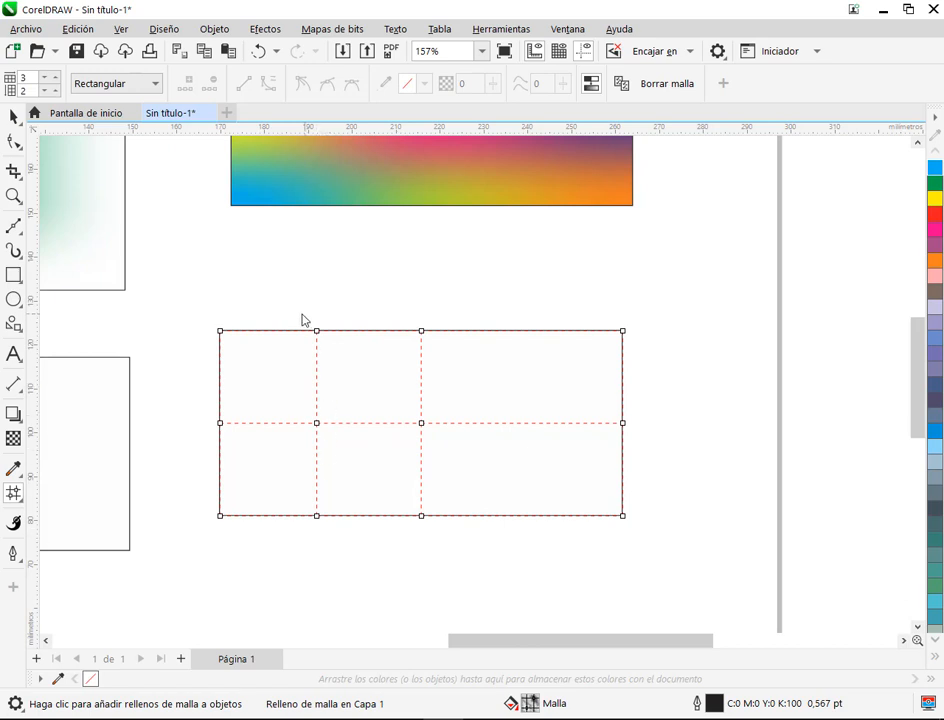
{"action": "left_click_drag", "start_coordinate": [185, 308], "coordinate": [237, 562]}
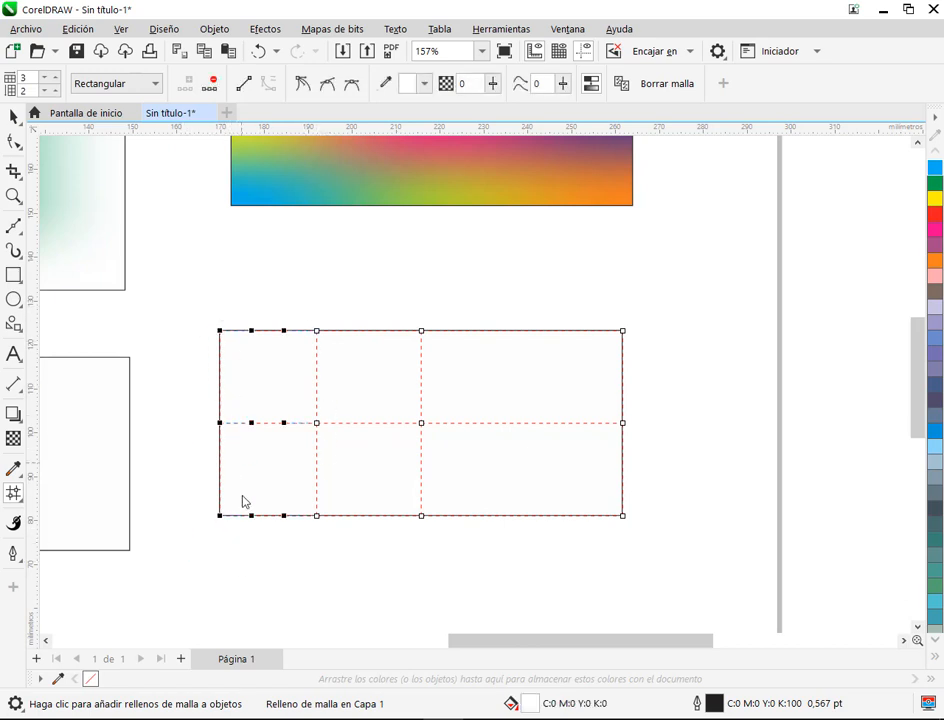
{"action": "left_click", "coordinate": [936, 168]}
{"action": "left_click", "coordinate": [340, 290]}
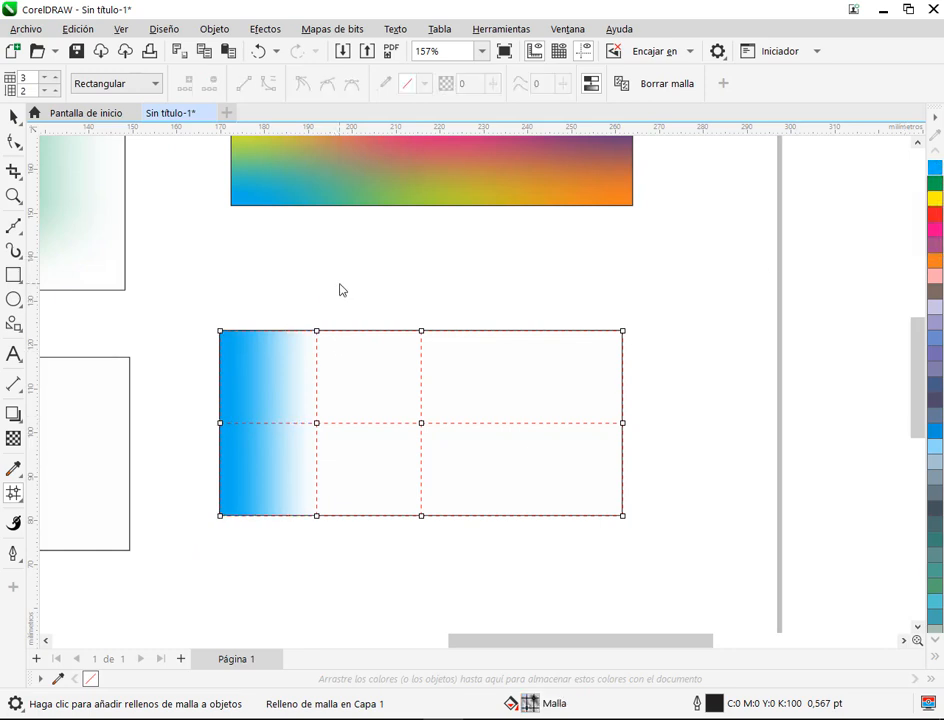
{"action": "left_click_drag", "start_coordinate": [220, 332], "coordinate": [259, 522]}
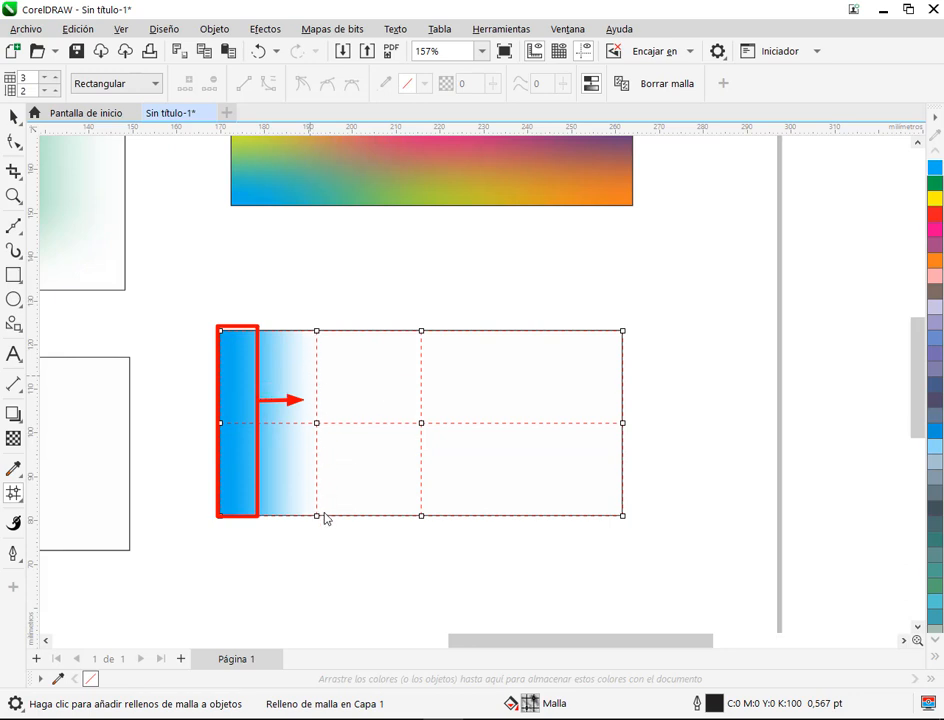
{"action": "mouse_move", "coordinate": [307, 317]}
{"action": "left_mouse_down"}
{"action": "mouse_move", "coordinate": [341, 494]}
{"action": "mouse_move", "coordinate": [341, 561]}
{"action": "left_mouse_up"}
{"action": "left_click", "coordinate": [342, 555]}
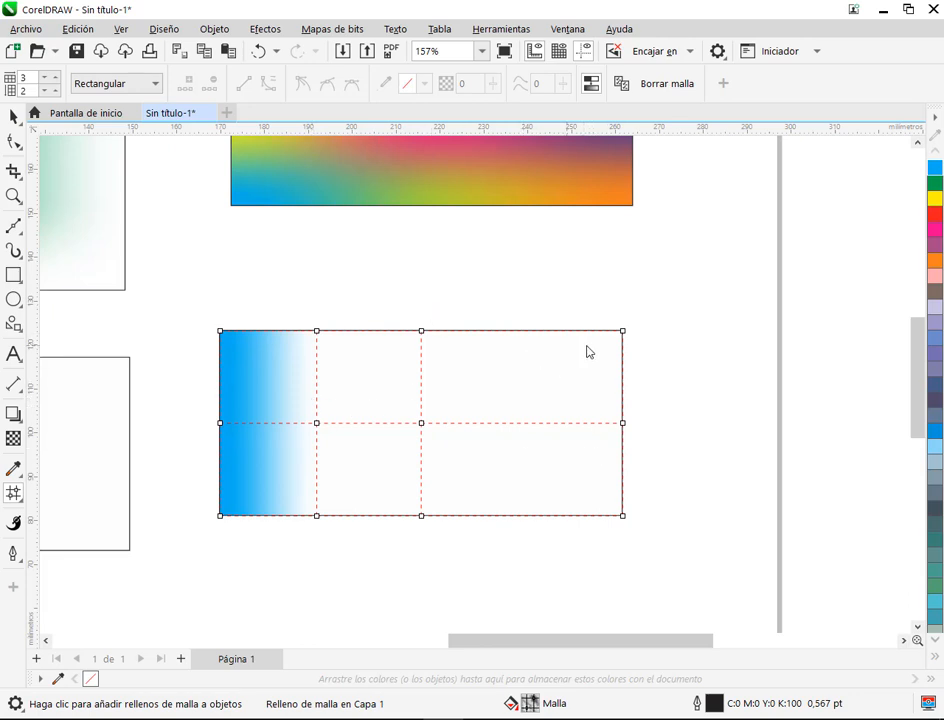
Step: Try colouring the mesh's central column of nodes green, and undo the fill
{"action": "scroll", "coordinate": [450, 396], "scroll_direction": "up", "scroll_amount": 1}
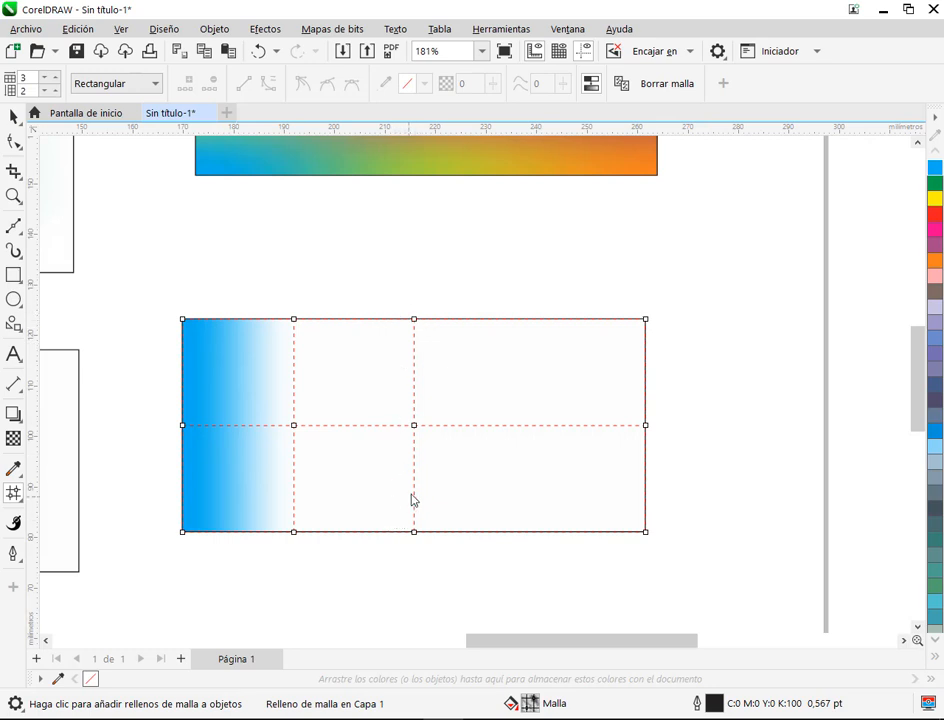
{"action": "left_click_drag", "start_coordinate": [408, 303], "coordinate": [428, 550]}
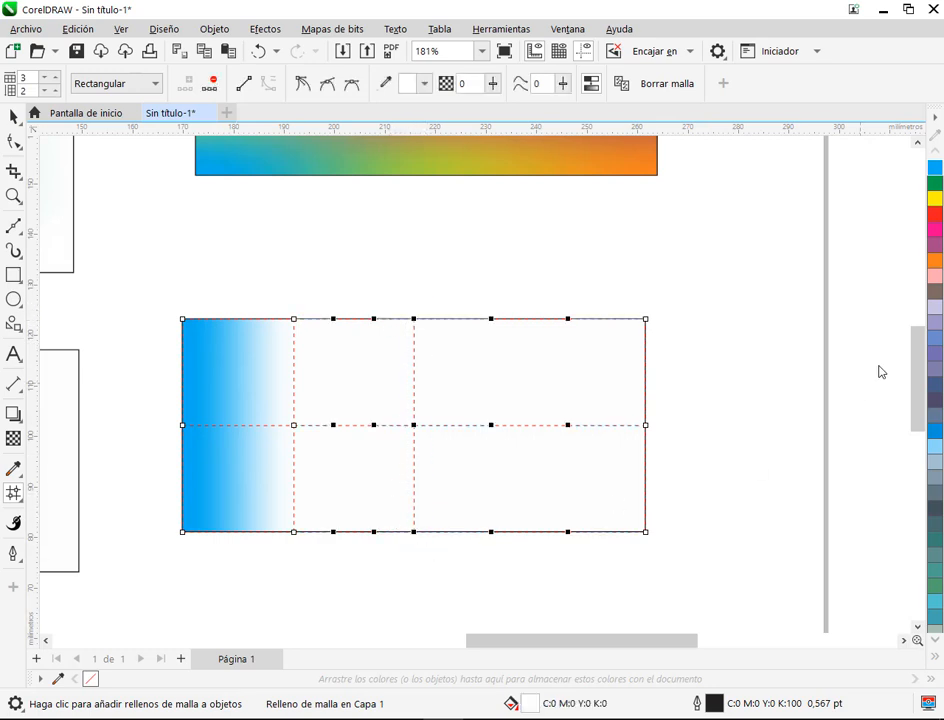
{"action": "left_click", "coordinate": [936, 184]}
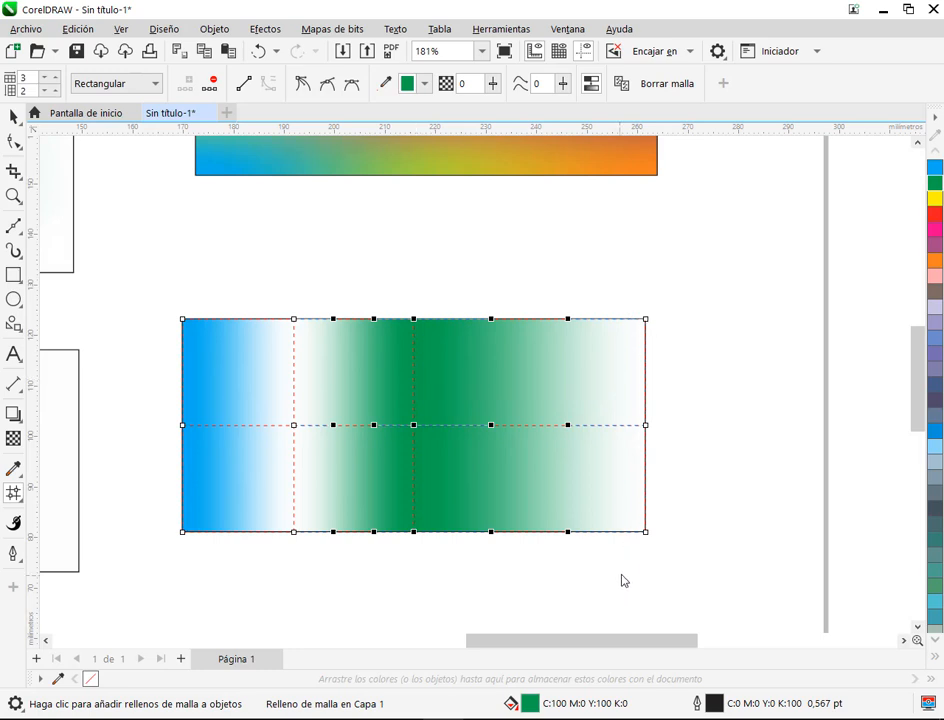
{"action": "key", "text": "ctrl+z"}
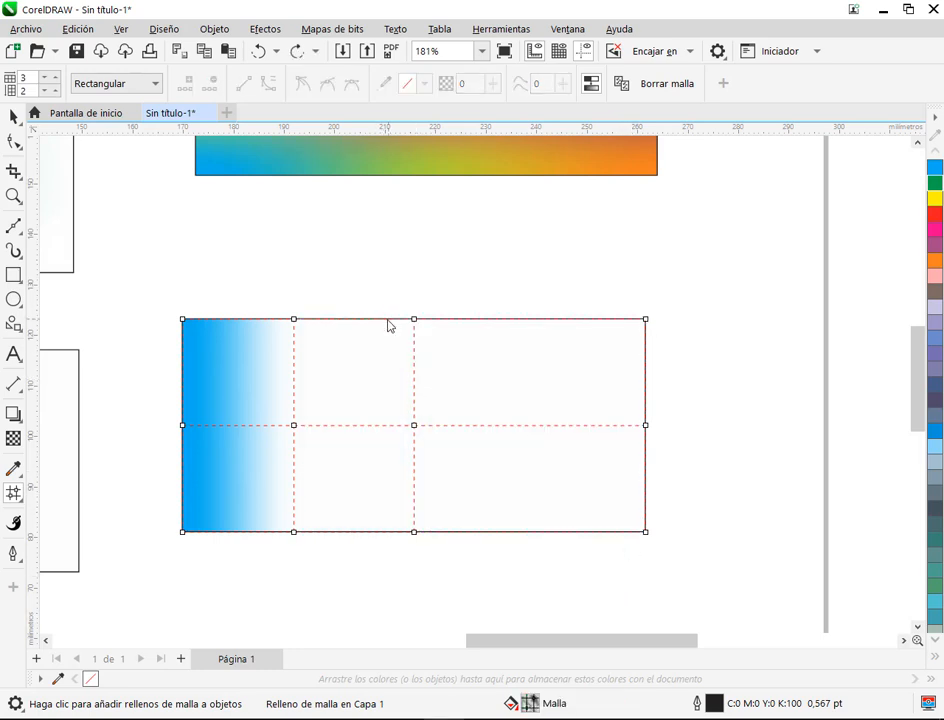
Step: Add a vertical mesh line close to each side of the centre line, colour the central nodes green and preview the object without its mesh
{"action": "double_click", "coordinate": [400, 320]}
{"action": "double_click", "coordinate": [434, 320]}
{"action": "left_click_drag", "start_coordinate": [409, 303], "coordinate": [422, 545]}
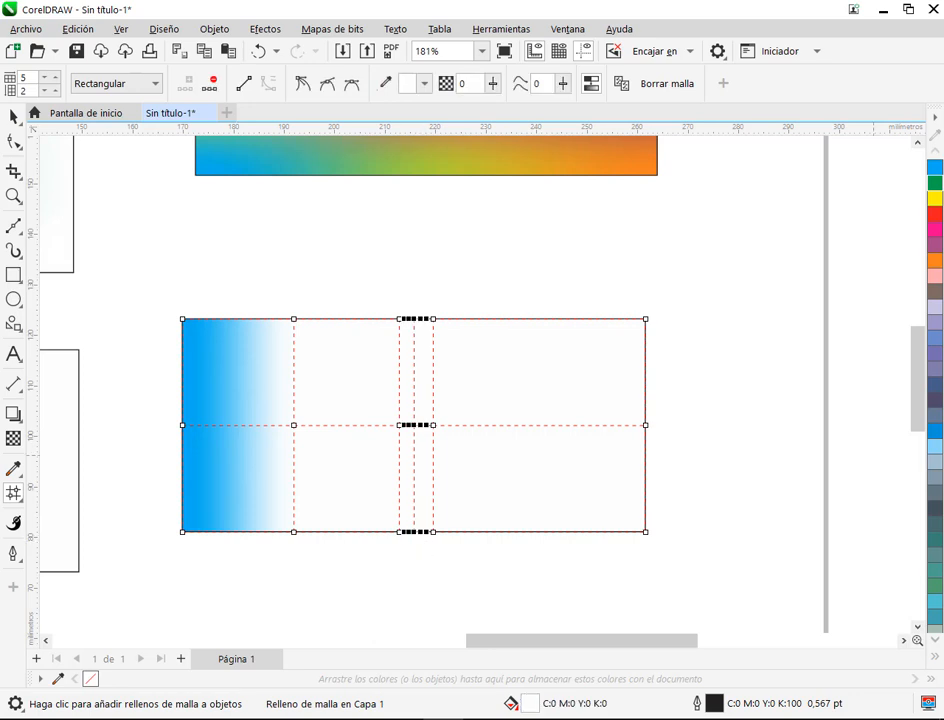
{"action": "left_click", "coordinate": [935, 182]}
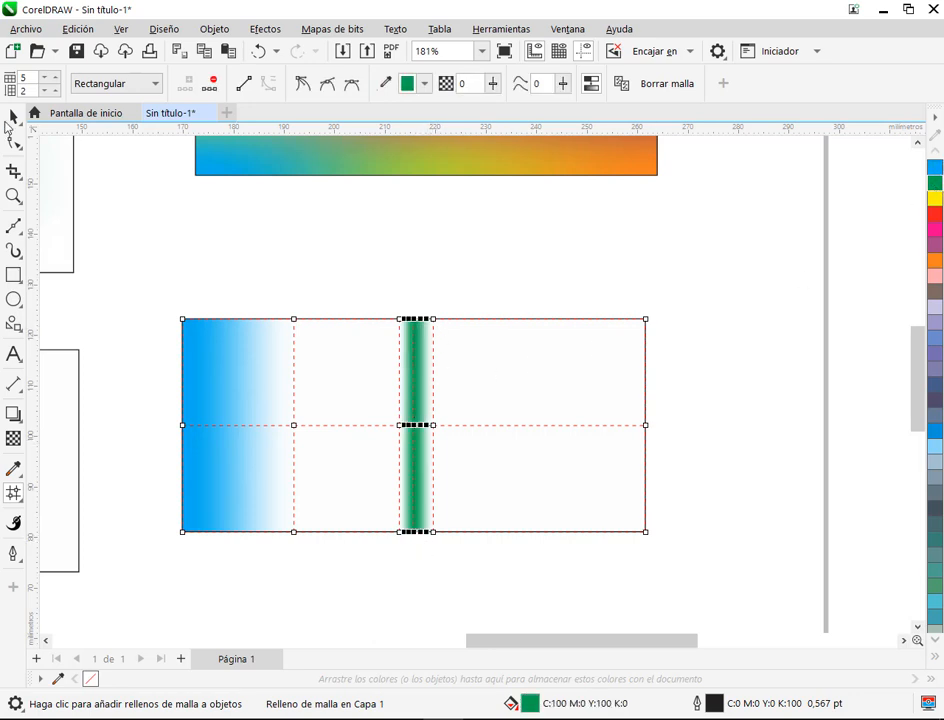
{"action": "left_click", "coordinate": [11, 118]}
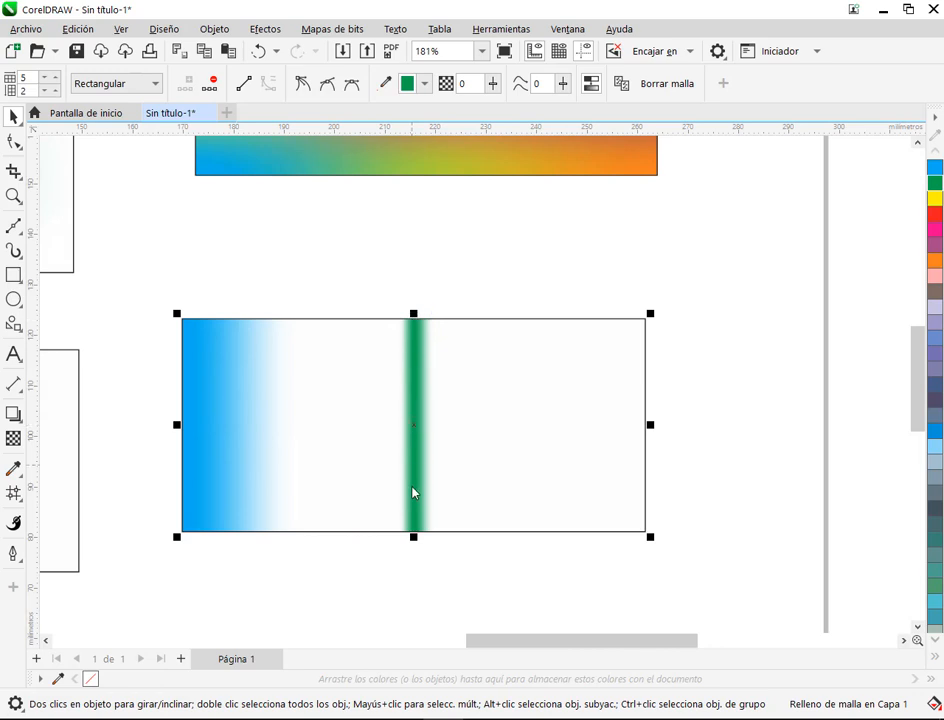
{"action": "left_click", "coordinate": [13, 493]}
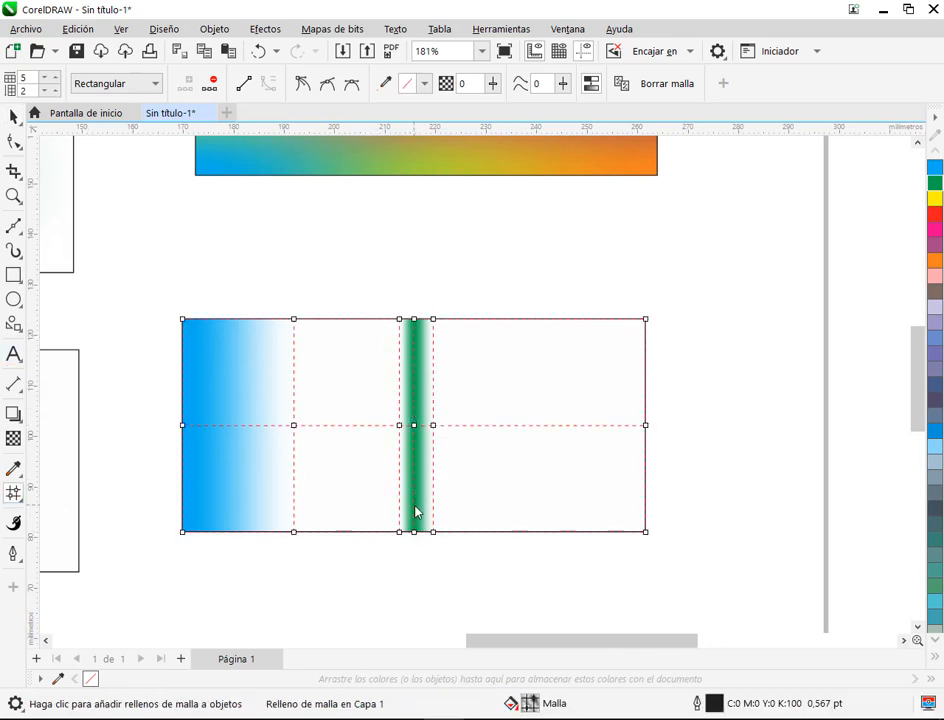
Step: Try shifting the column of nodes just left of the green band further left, undoing each attempt
{"action": "scroll", "coordinate": [415, 505], "scroll_direction": "up", "scroll_amount": 2}
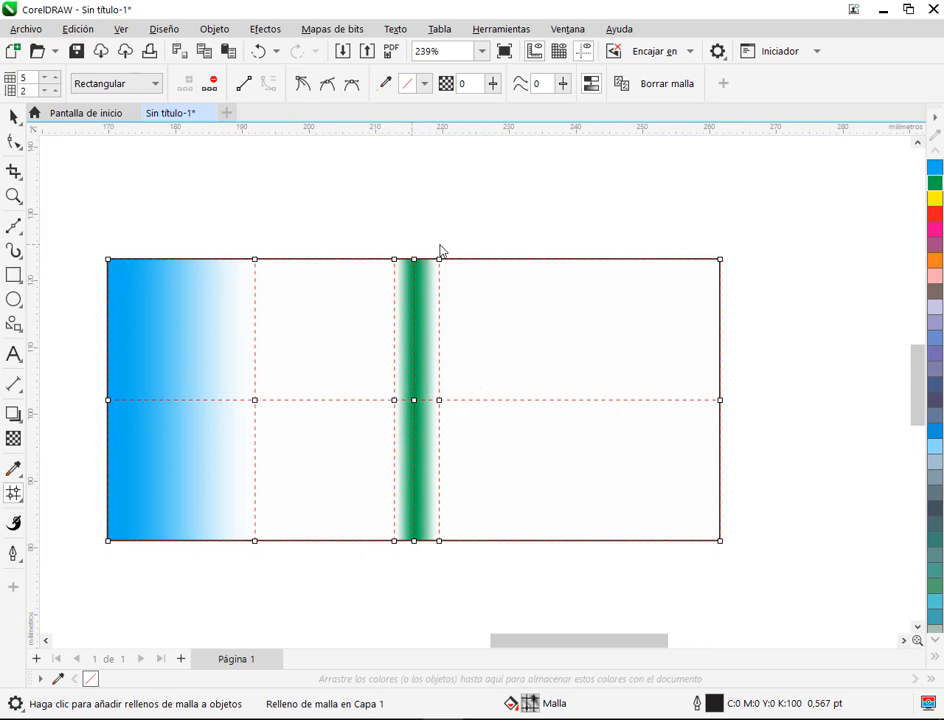
{"action": "left_click_drag", "start_coordinate": [380, 242], "coordinate": [404, 575]}
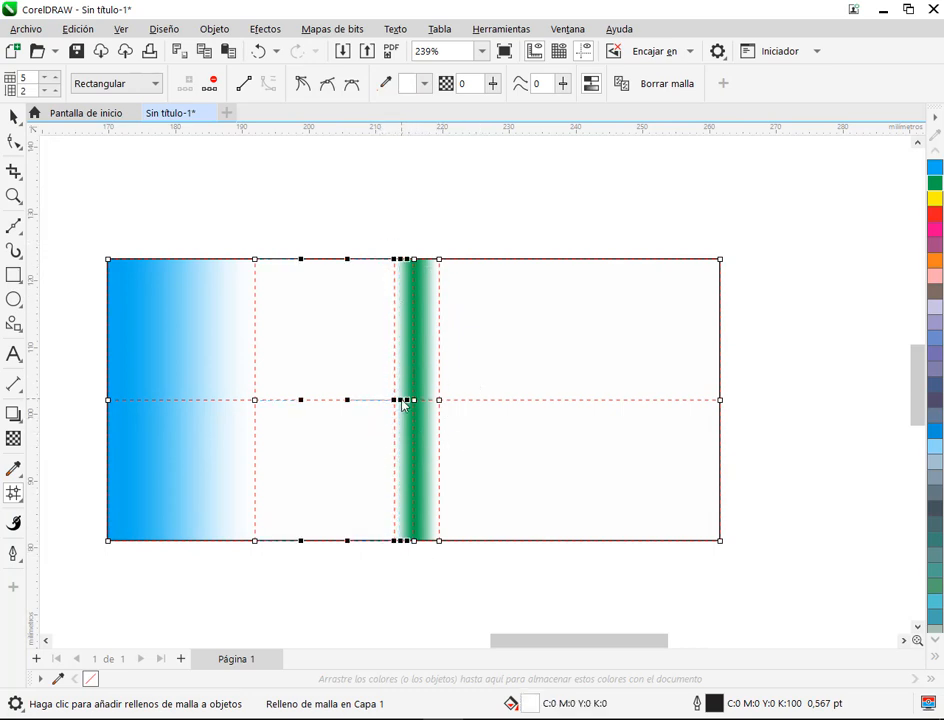
{"action": "left_click_drag", "start_coordinate": [396, 404], "coordinate": [372, 408]}
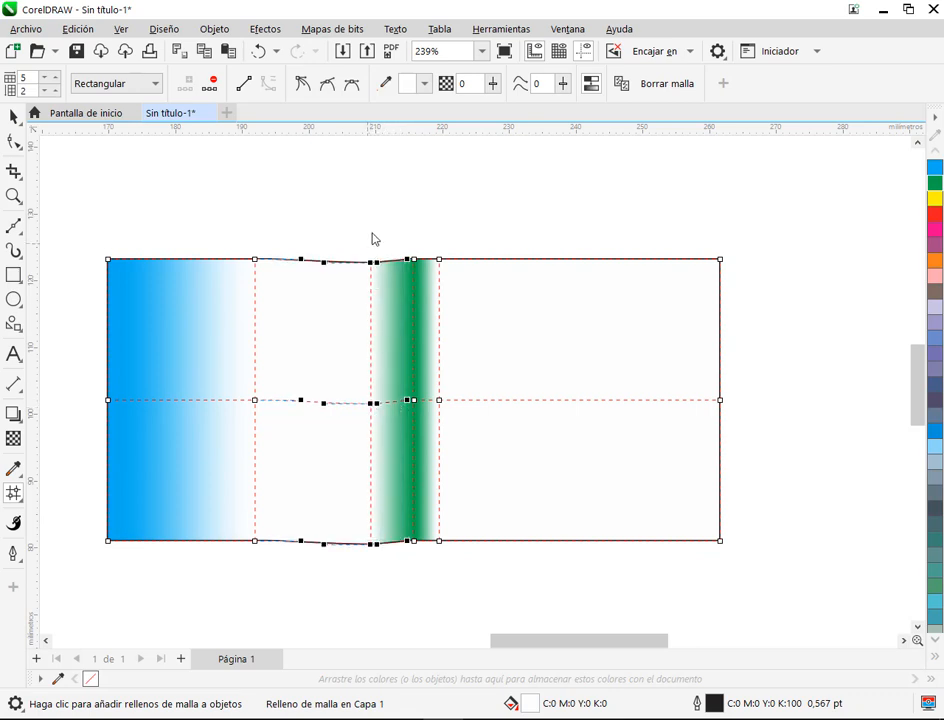
{"action": "key", "text": "ctrl+z"}
{"action": "left_click_drag", "start_coordinate": [399, 267], "coordinate": [412, 590]}
{"action": "left_click", "coordinate": [368, 297]}
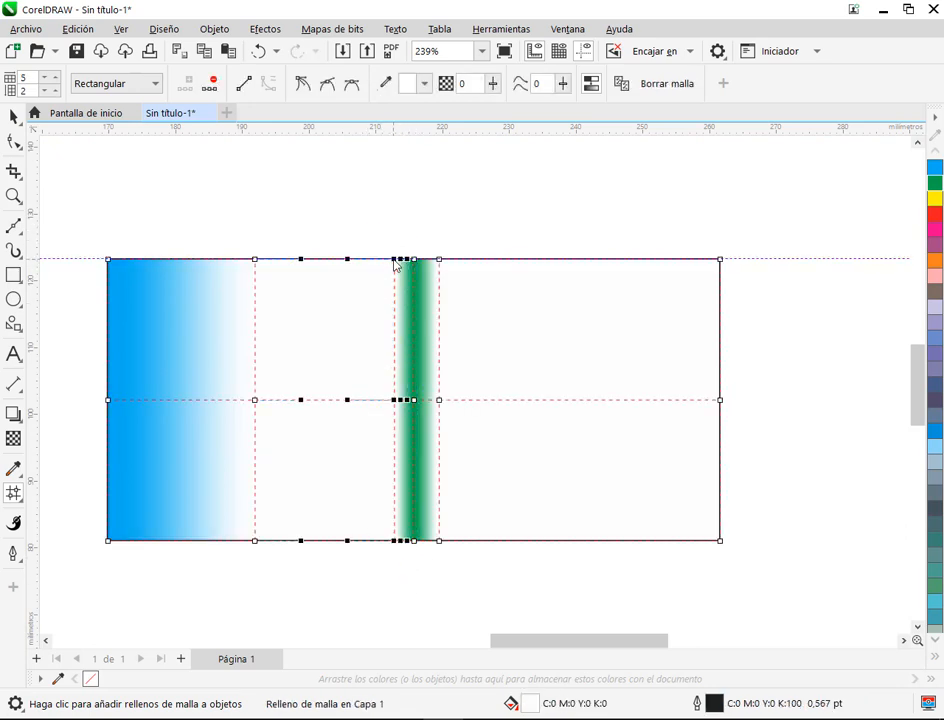
{"action": "left_click_drag", "start_coordinate": [397, 261], "coordinate": [344, 262]}
{"action": "key", "text": "ctrl+z"}
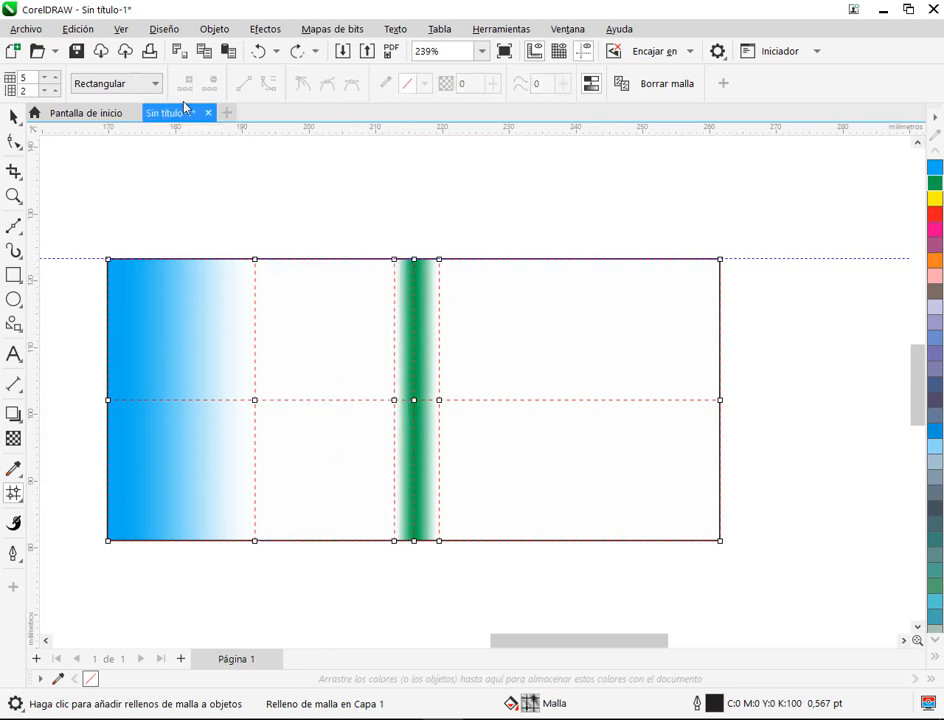
{"action": "left_click", "coordinate": [121, 30]}
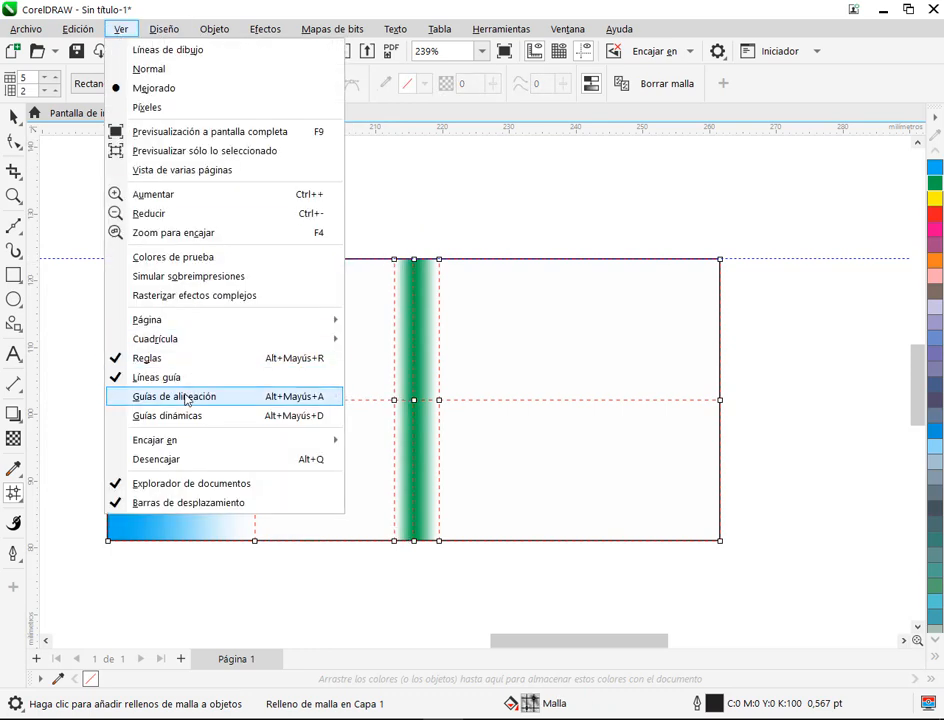
{"action": "mouse_move", "coordinate": [181, 443]}
{"action": "left_click", "coordinate": [388, 500]}
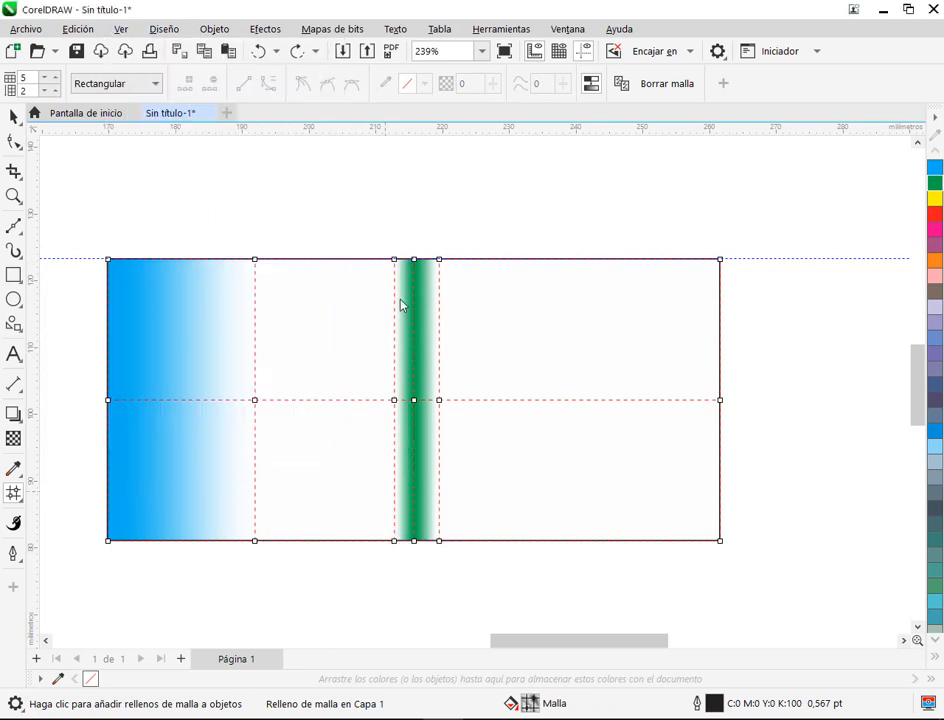
Step: Widen the green gradient by moving its left node column to about 206 mm and its right one to about 238 mm on the ruler
{"action": "left_click_drag", "start_coordinate": [377, 241], "coordinate": [402, 594]}
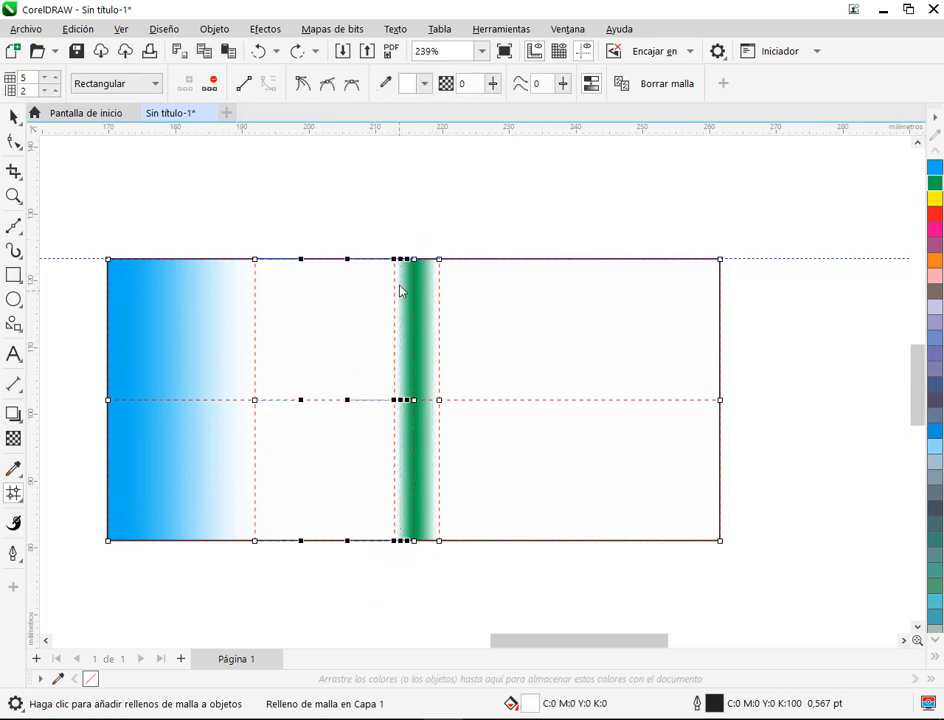
{"action": "left_click_drag", "start_coordinate": [396, 263], "coordinate": [352, 268]}
{"action": "left_click", "coordinate": [405, 344]}
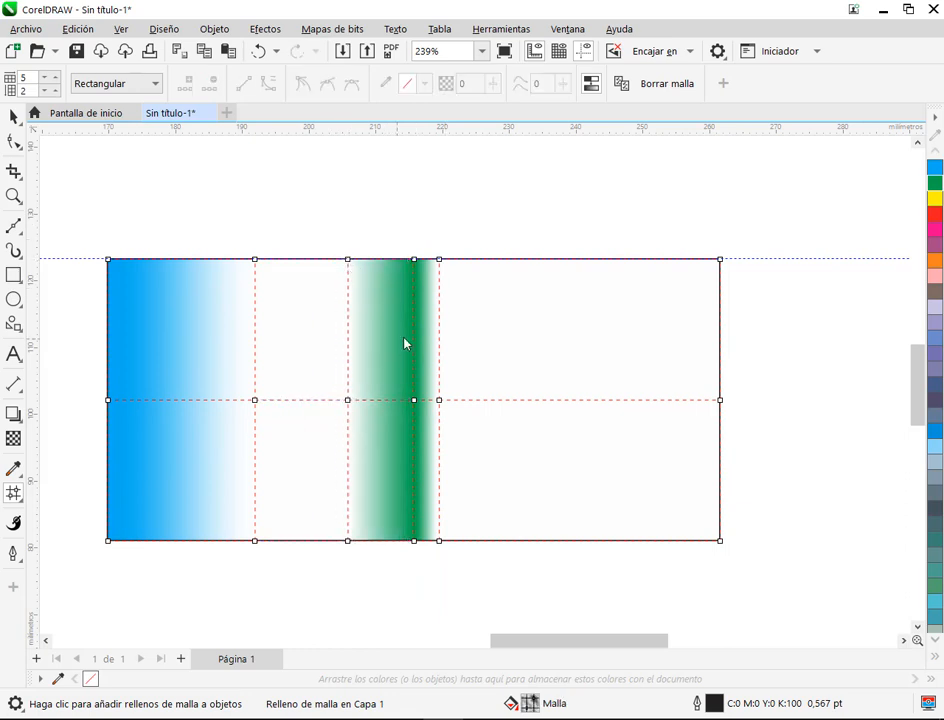
{"action": "left_click_drag", "start_coordinate": [430, 243], "coordinate": [470, 538]}
{"action": "left_click_drag", "start_coordinate": [443, 263], "coordinate": [564, 264]}
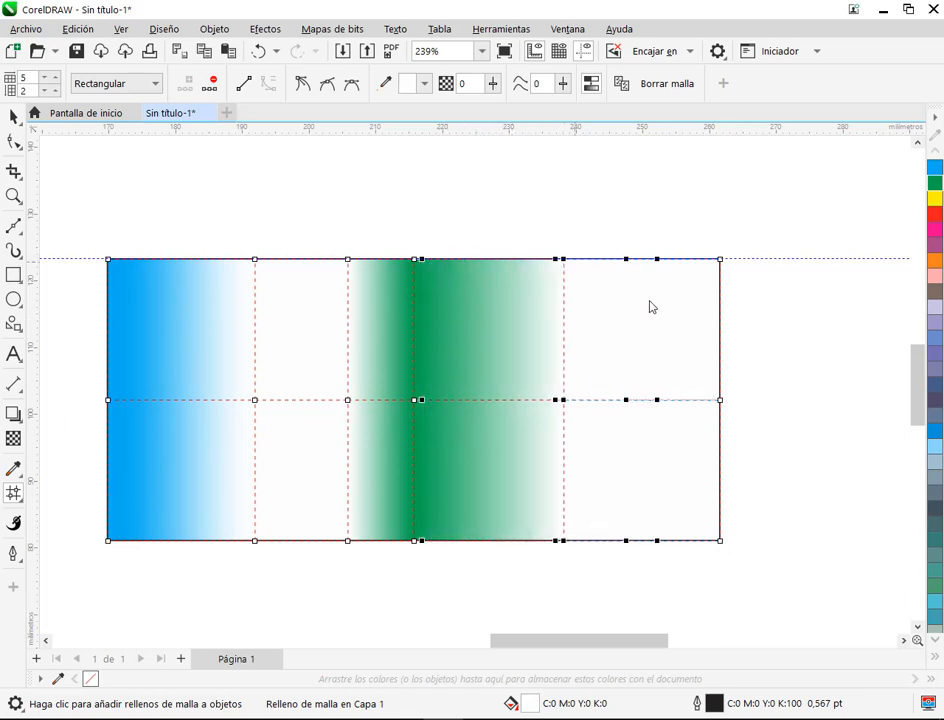
{"action": "left_click", "coordinate": [834, 329]}
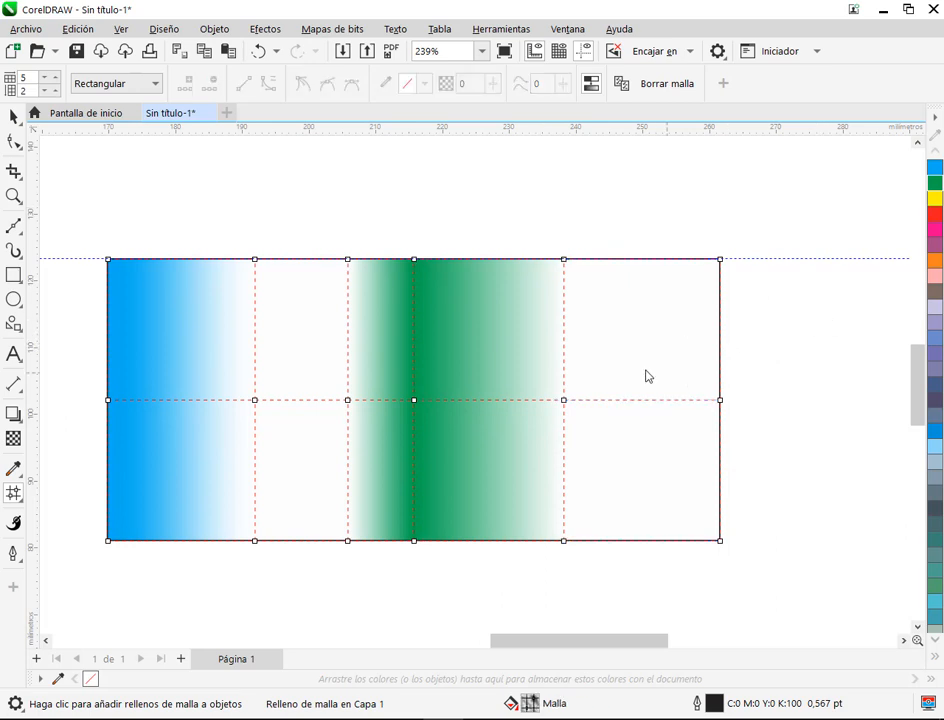
Step: Undo both moves of the node columns flanking the green band
{"action": "scroll", "coordinate": [545, 458], "scroll_direction": "down", "scroll_amount": 2}
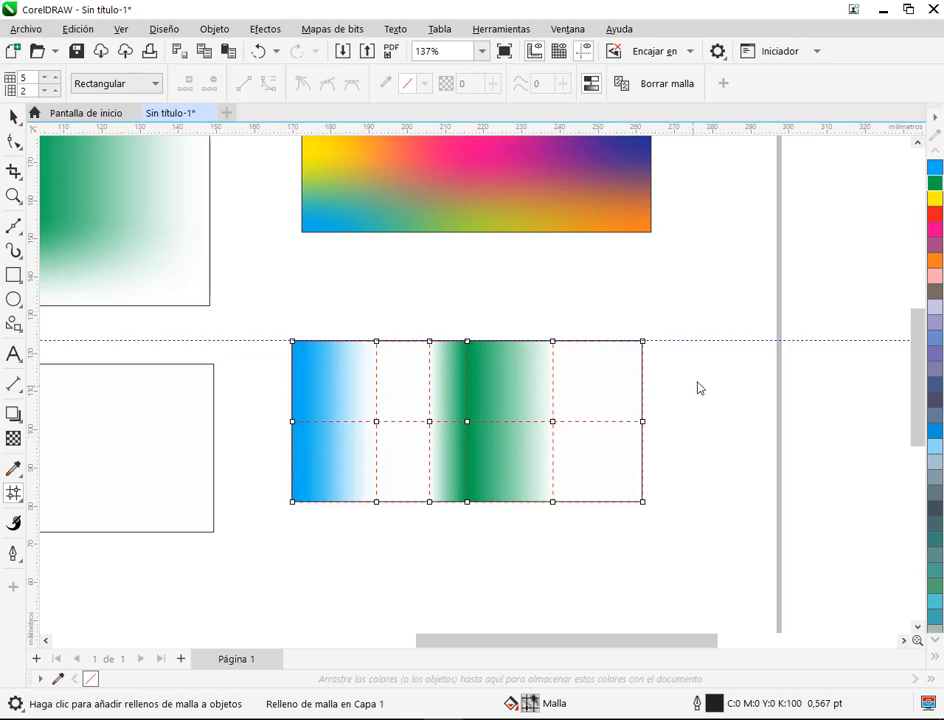
{"action": "key", "text": "ctrl+z"}
{"action": "key", "text": "ctrl+z"}
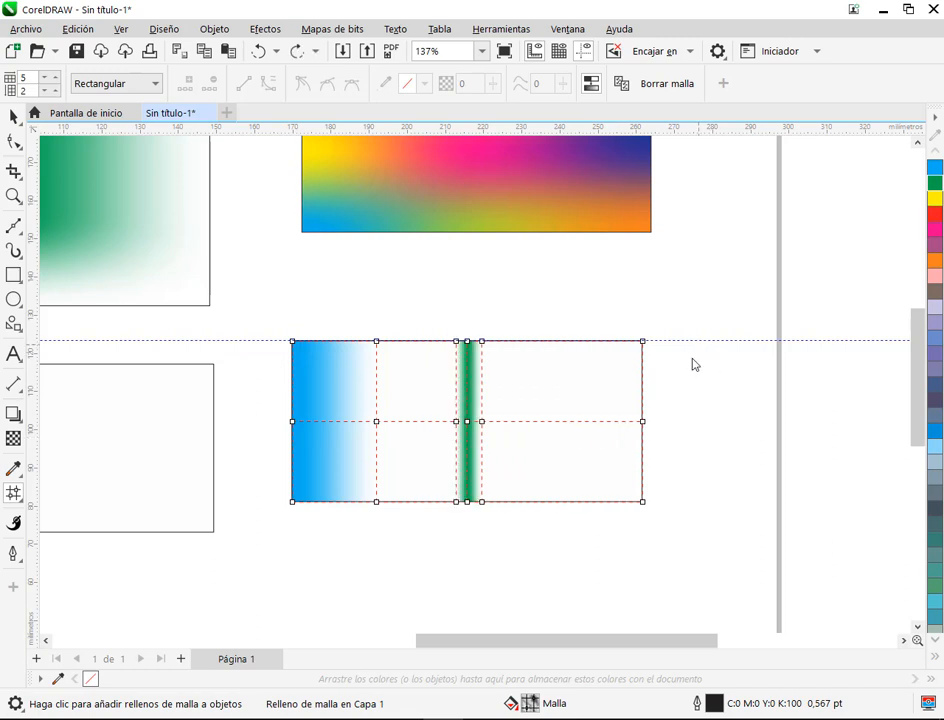
Step: Delete the horizontal guideline along the rectangle's top edge and reselect the mesh-filled rectangle
{"action": "left_click", "coordinate": [219, 341]}
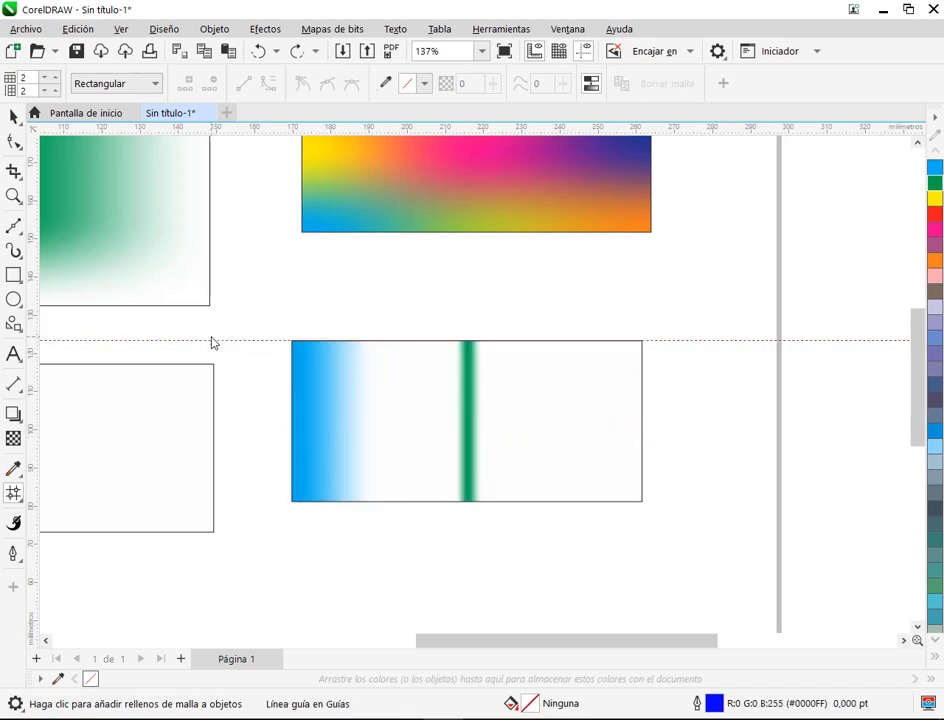
{"action": "key", "text": "Delete"}
{"action": "left_click", "coordinate": [605, 420]}
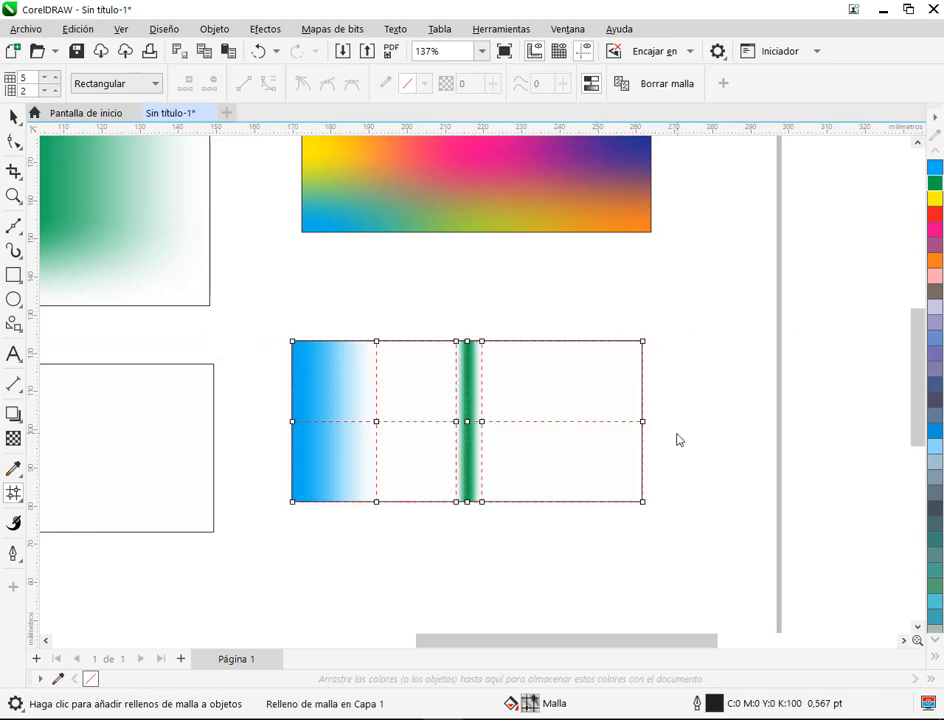
Step: Move the middle node on the mesh line just right of the green band to about 239 mm on the ruler
{"action": "scroll", "coordinate": [677, 440], "scroll_direction": "up", "scroll_amount": 1}
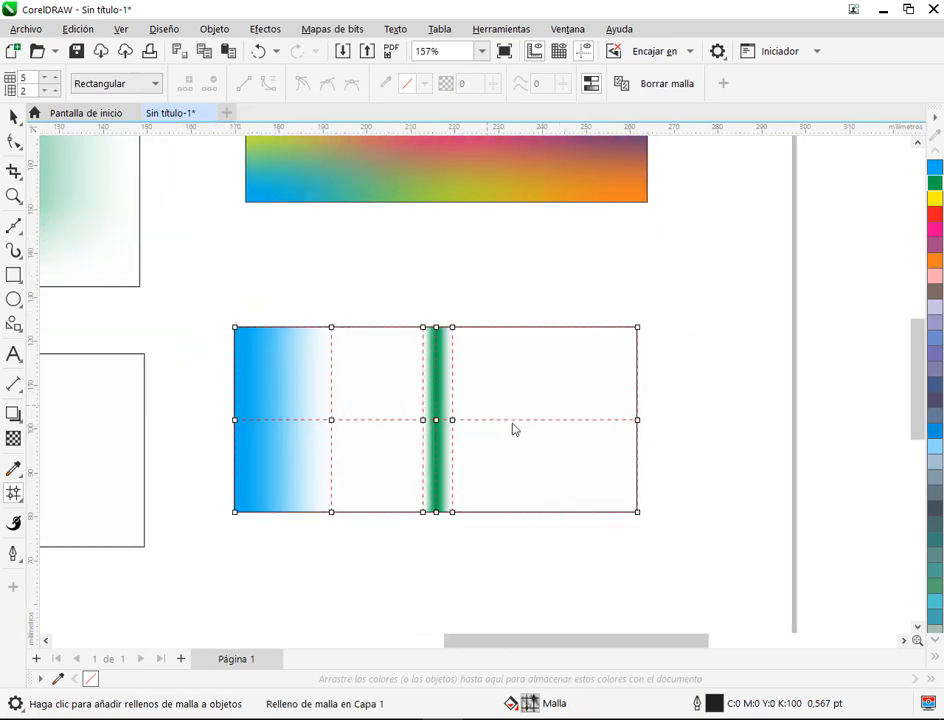
{"action": "left_click", "coordinate": [332, 421]}
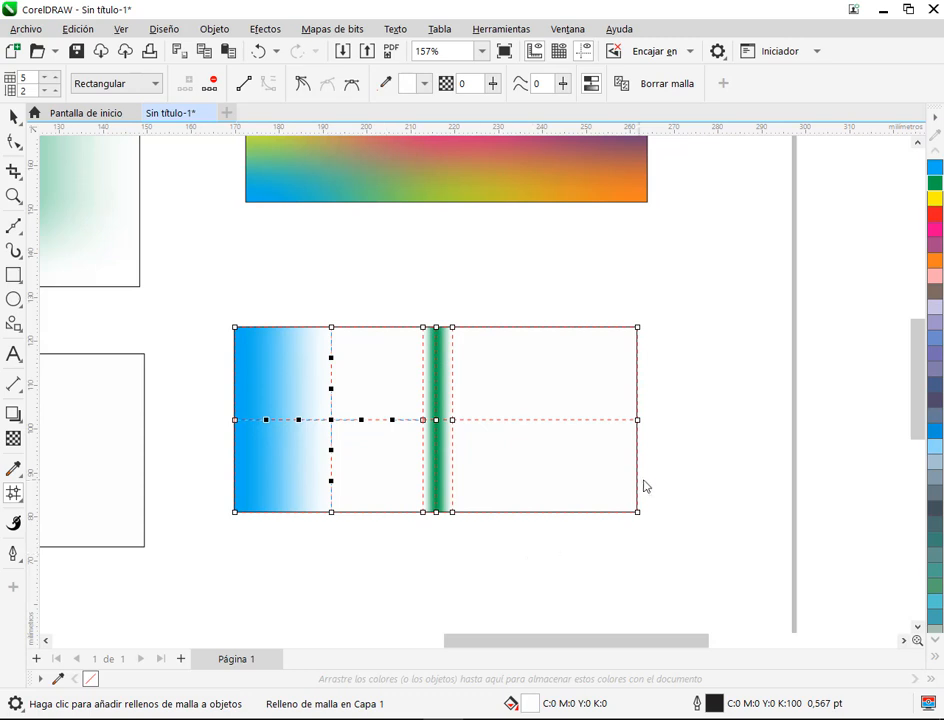
{"action": "scroll", "coordinate": [672, 457], "scroll_direction": "up", "scroll_amount": 2}
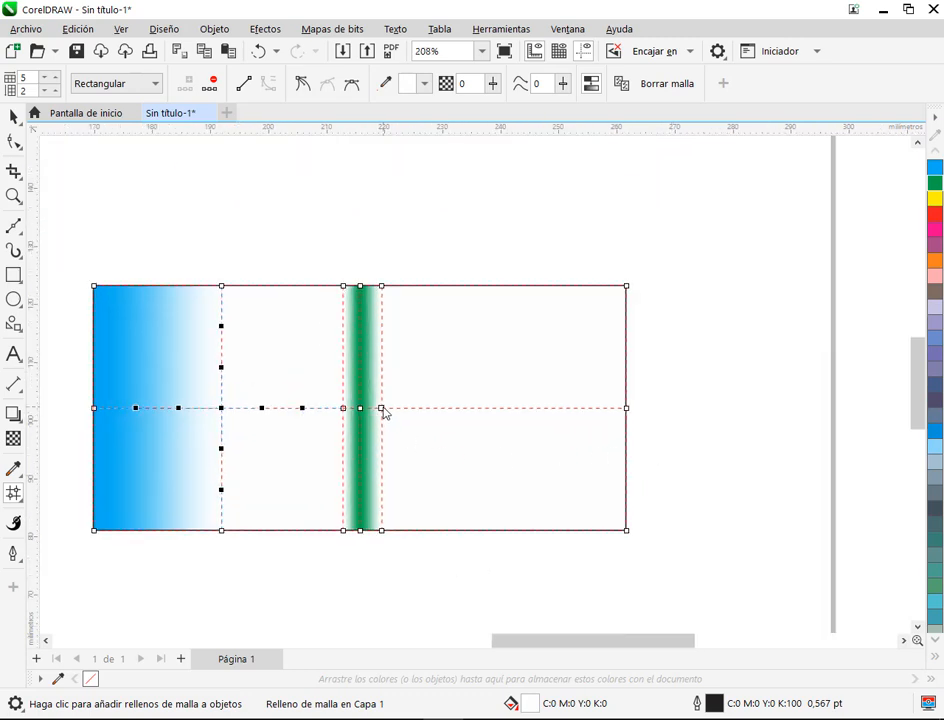
{"action": "left_click", "coordinate": [382, 409]}
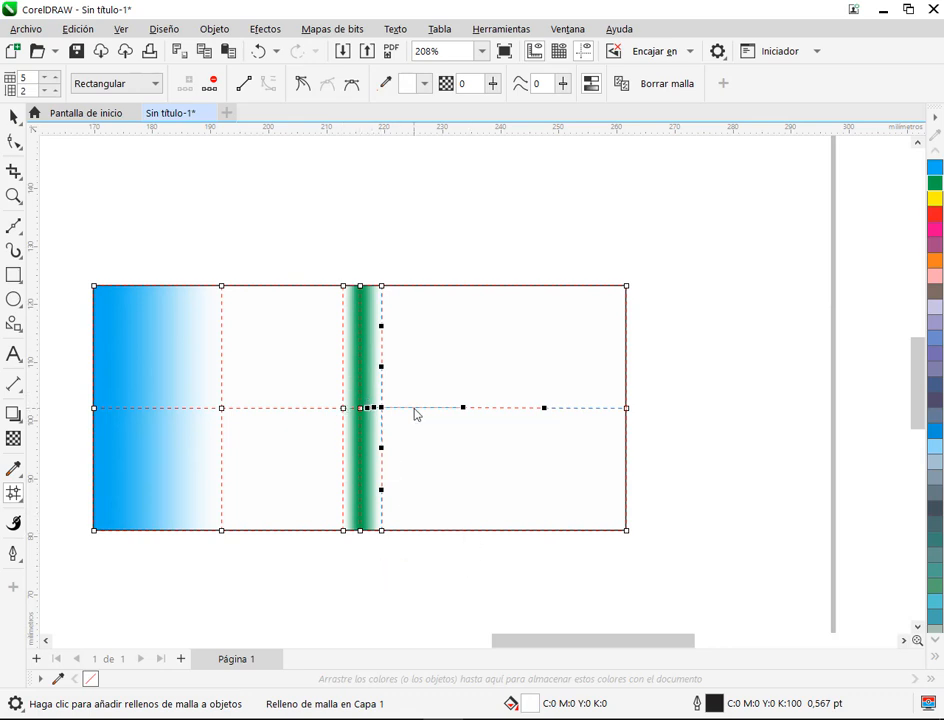
{"action": "left_click_drag", "start_coordinate": [382, 409], "coordinate": [496, 409]}
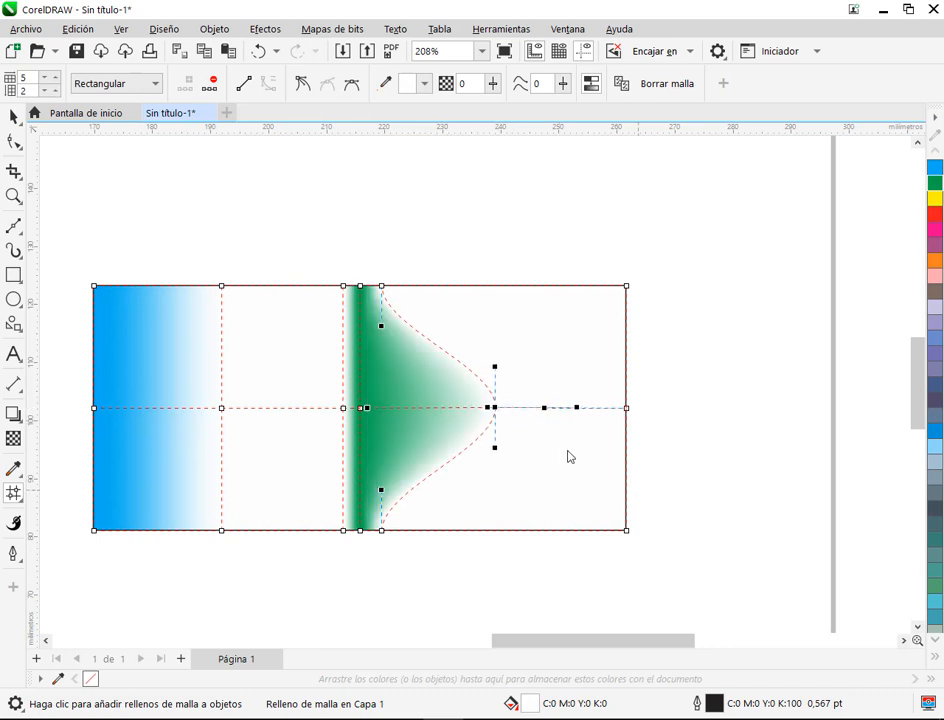
{"action": "left_click", "coordinate": [463, 245]}
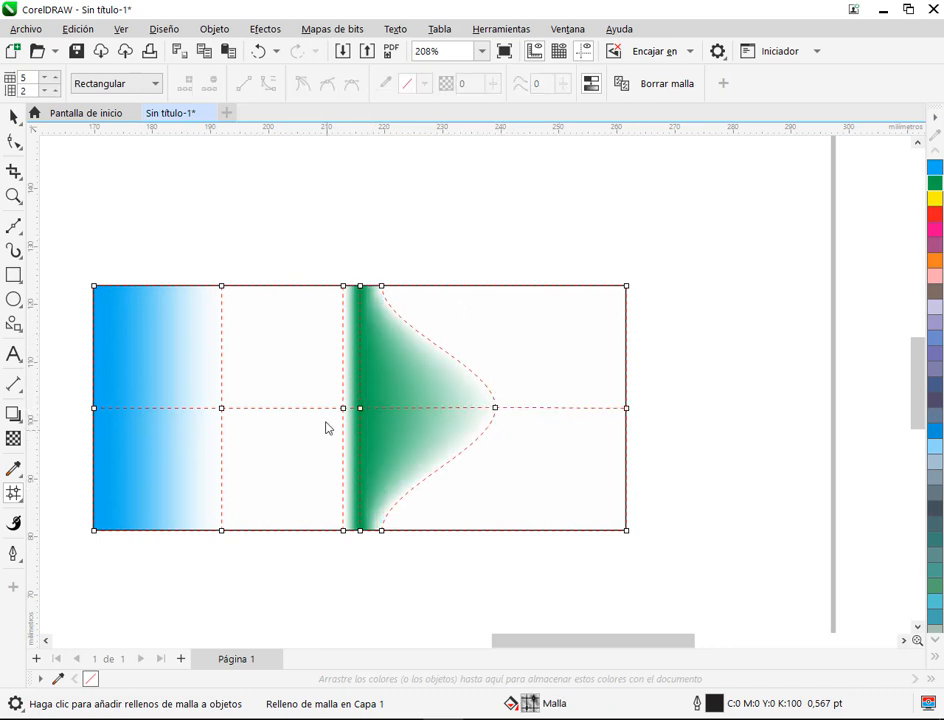
Step: Move the middle node just left of the green band to about 195 mm and view the fill without its mesh
{"action": "left_click_drag", "start_coordinate": [345, 412], "coordinate": [245, 413]}
{"action": "left_click", "coordinate": [14, 117]}
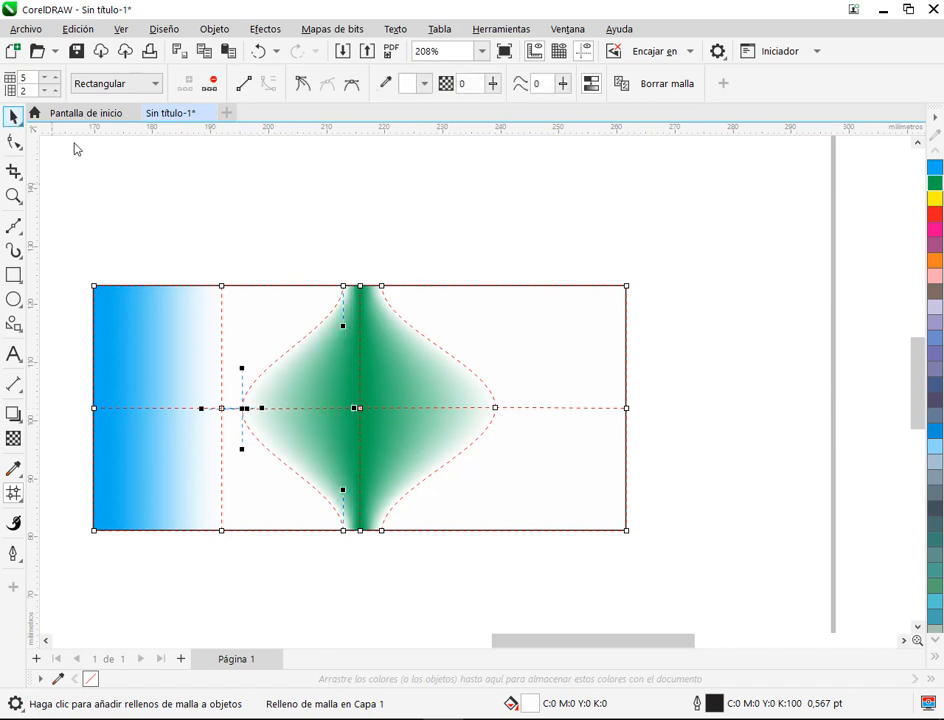
{"action": "left_click", "coordinate": [443, 439]}
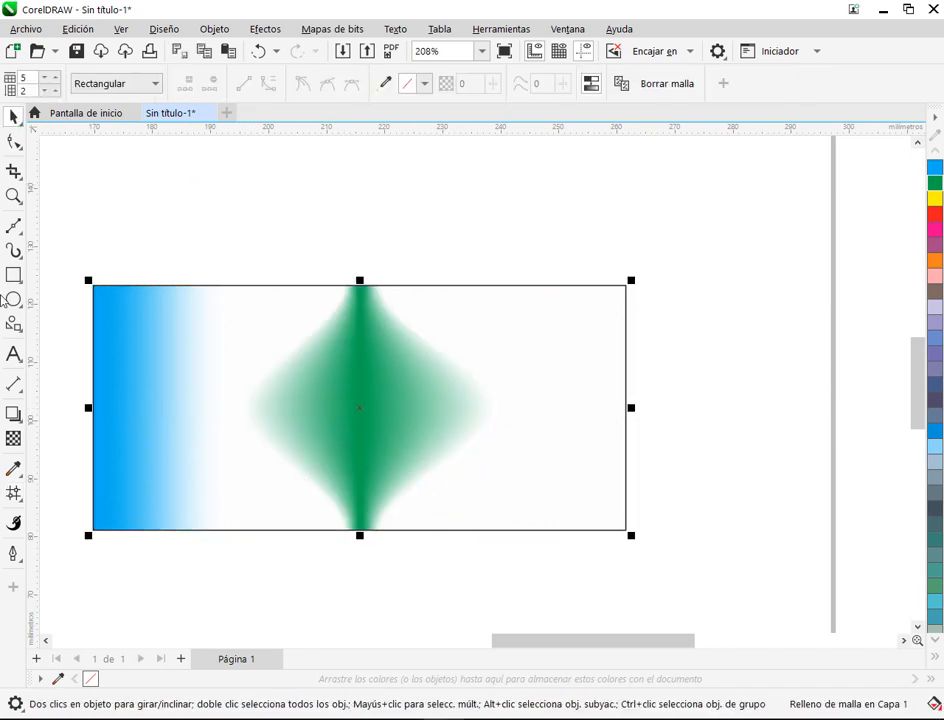
Step: Move the middle node right of the green band to about 248 mm and lengthen both its vertical handles
{"action": "left_click", "coordinate": [14, 493]}
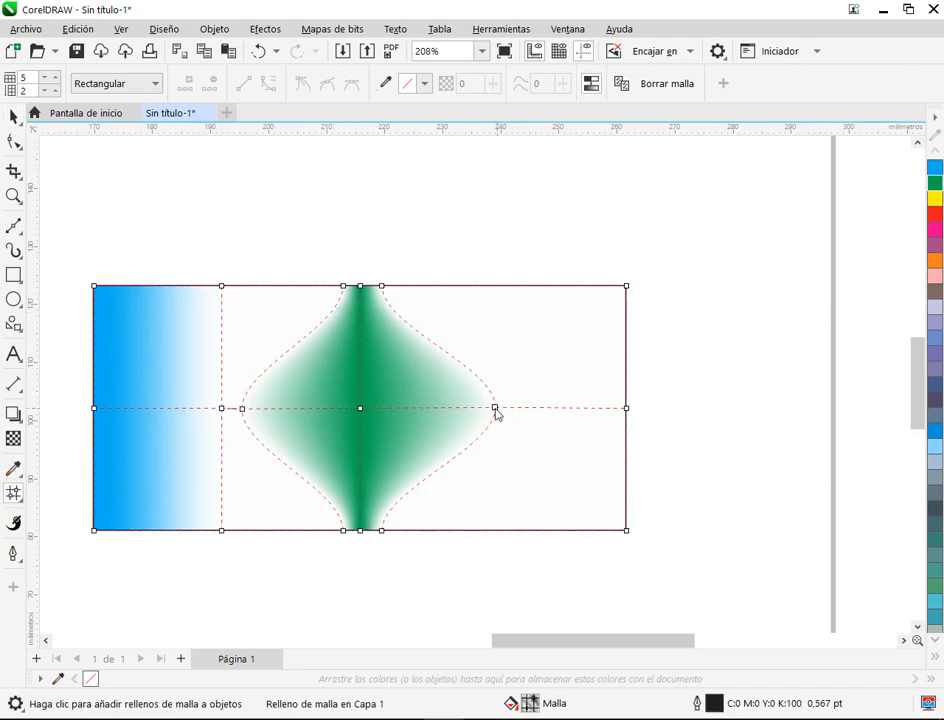
{"action": "left_click_drag", "start_coordinate": [497, 414], "coordinate": [525, 416]}
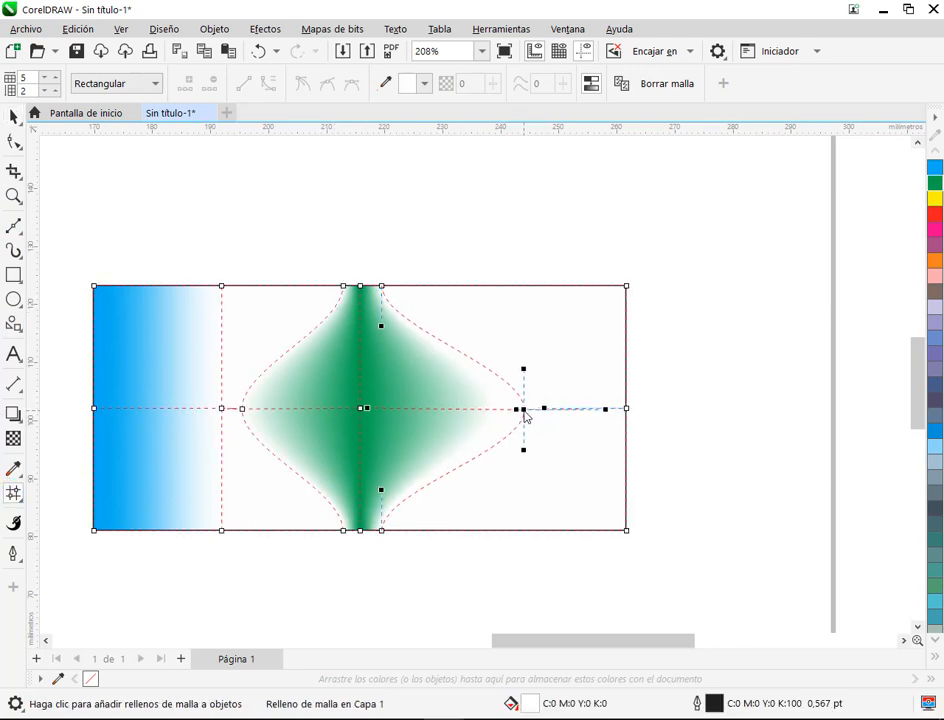
{"action": "left_click_drag", "start_coordinate": [606, 411], "coordinate": [550, 411]}
{"action": "left_click_drag", "start_coordinate": [548, 366], "coordinate": [540, 326]}
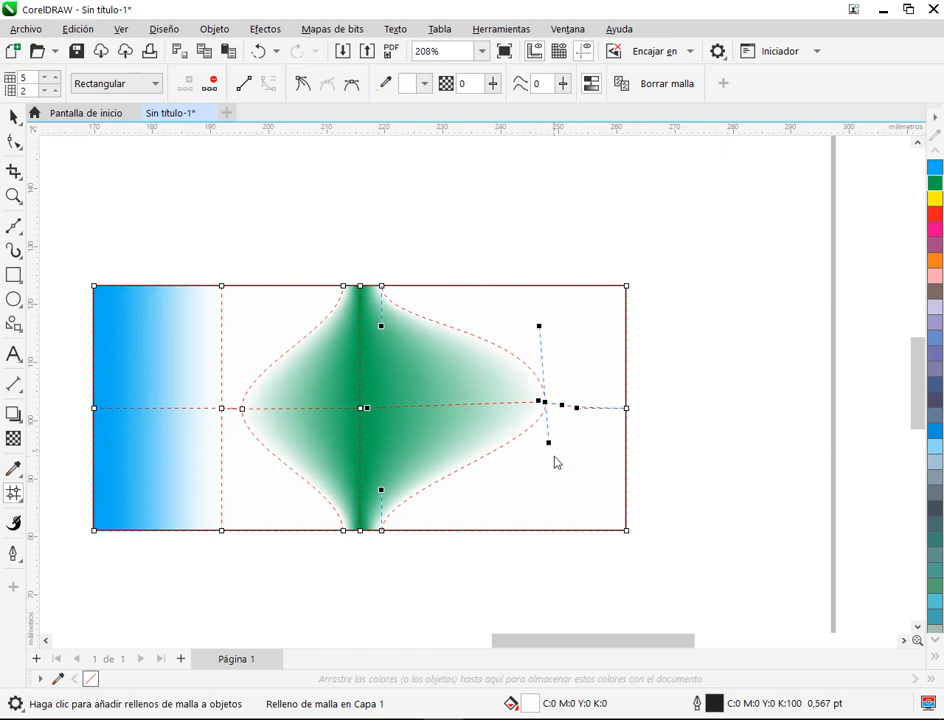
{"action": "left_click_drag", "start_coordinate": [549, 449], "coordinate": [552, 492]}
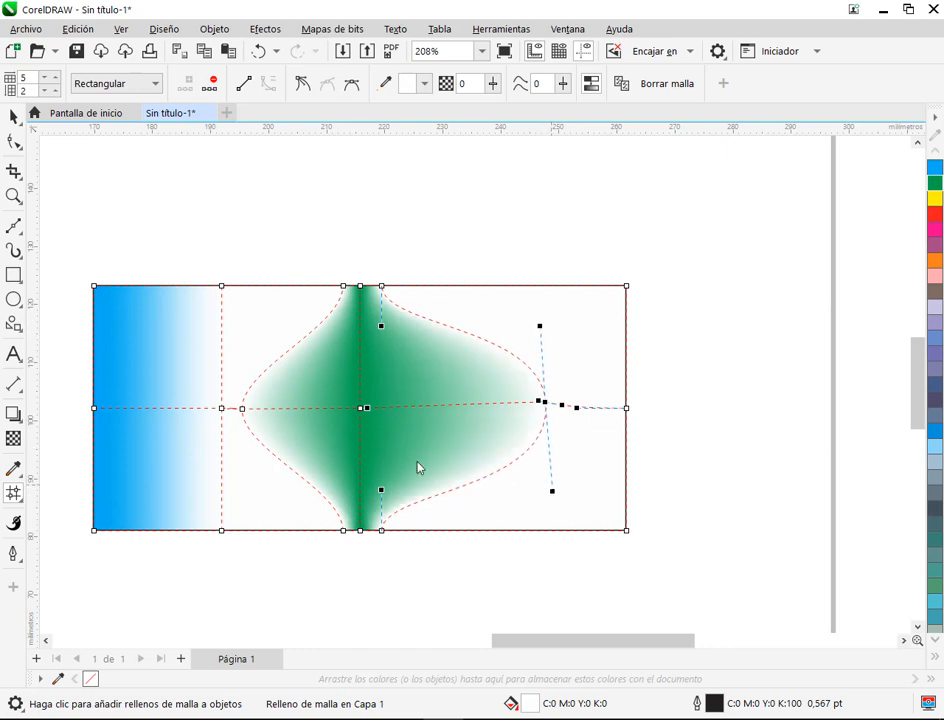
Step: Move the green line's middle node to about 227 mm and adjust its handles to bend the band into an S curve
{"action": "left_click", "coordinate": [359, 415]}
{"action": "left_click_drag", "start_coordinate": [360, 415], "coordinate": [426, 417]}
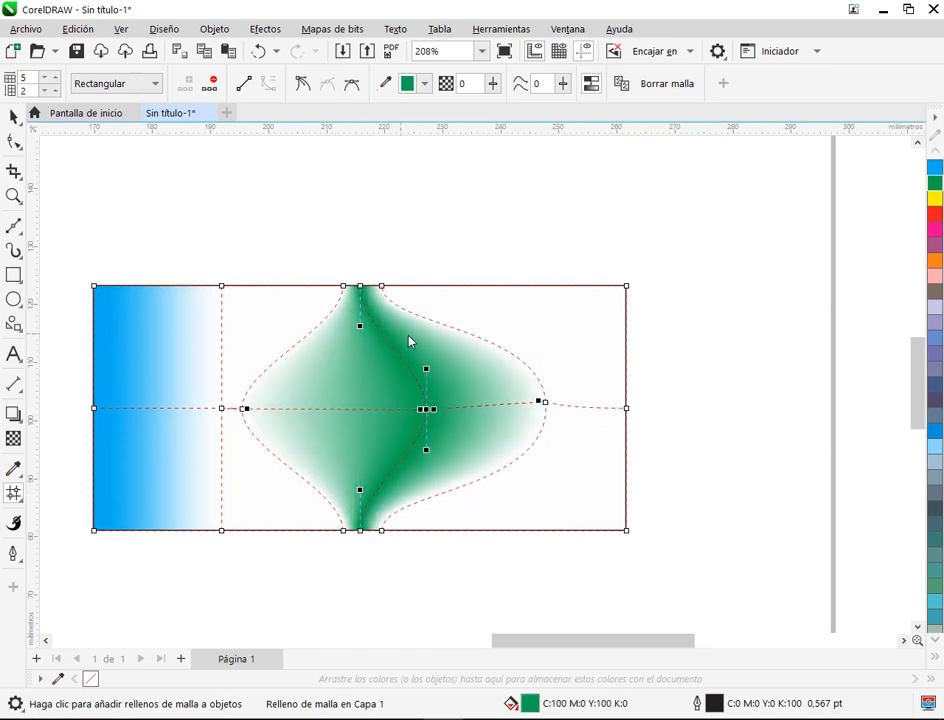
{"action": "left_click", "coordinate": [482, 294]}
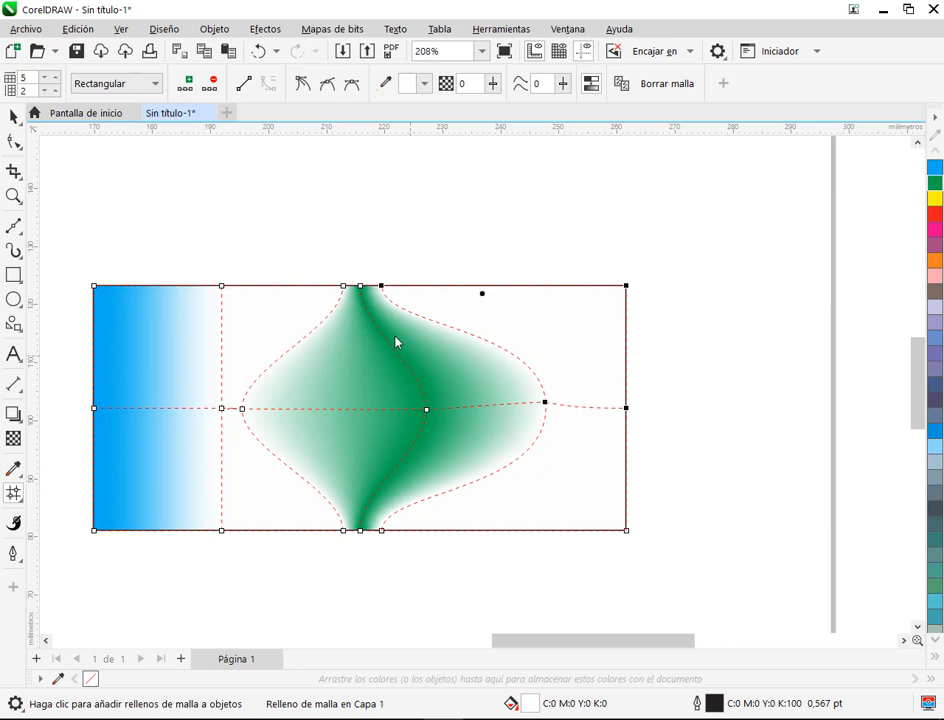
{"action": "left_click", "coordinate": [428, 411]}
{"action": "left_click_drag", "start_coordinate": [429, 412], "coordinate": [500, 375]}
{"action": "left_click_drag", "start_coordinate": [391, 432], "coordinate": [328, 459]}
{"action": "left_click", "coordinate": [500, 270]}
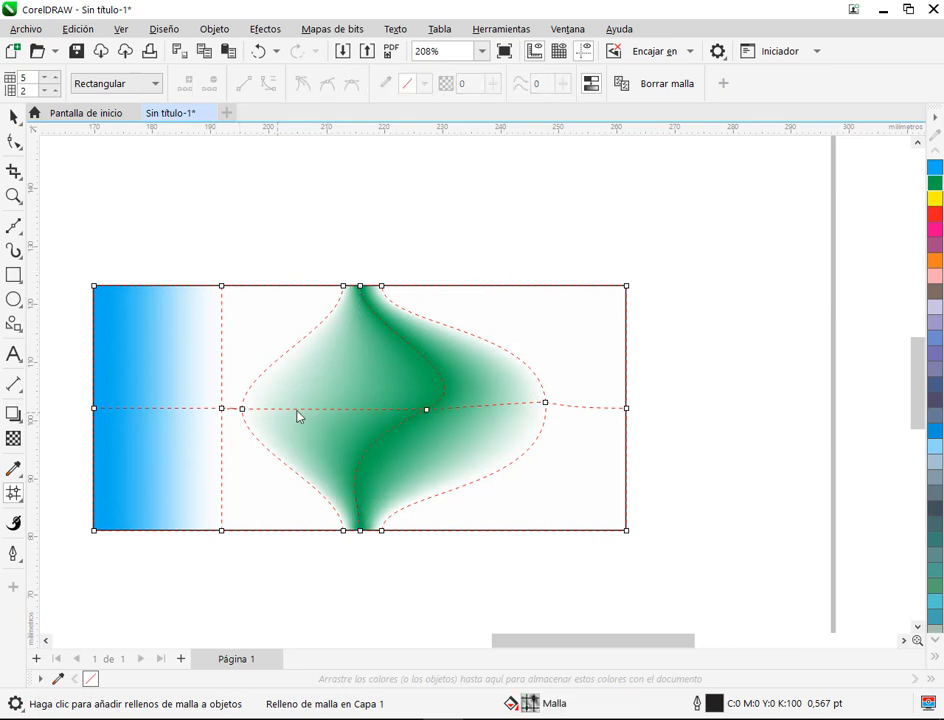
{"action": "left_click", "coordinate": [241, 410]}
{"action": "mouse_move", "coordinate": [243, 414]}
{"action": "left_mouse_down"}
{"action": "mouse_move", "coordinate": [314, 415]}
{"action": "mouse_move", "coordinate": [258, 414]}
{"action": "left_mouse_up"}
{"action": "left_click", "coordinate": [260, 50]}
Step: Move the middle node left of the green band to about 214 mm and shape that line's handles to follow the S curve
{"action": "left_click", "coordinate": [242, 410]}
{"action": "left_click_drag", "start_coordinate": [245, 414], "coordinate": [320, 411]}
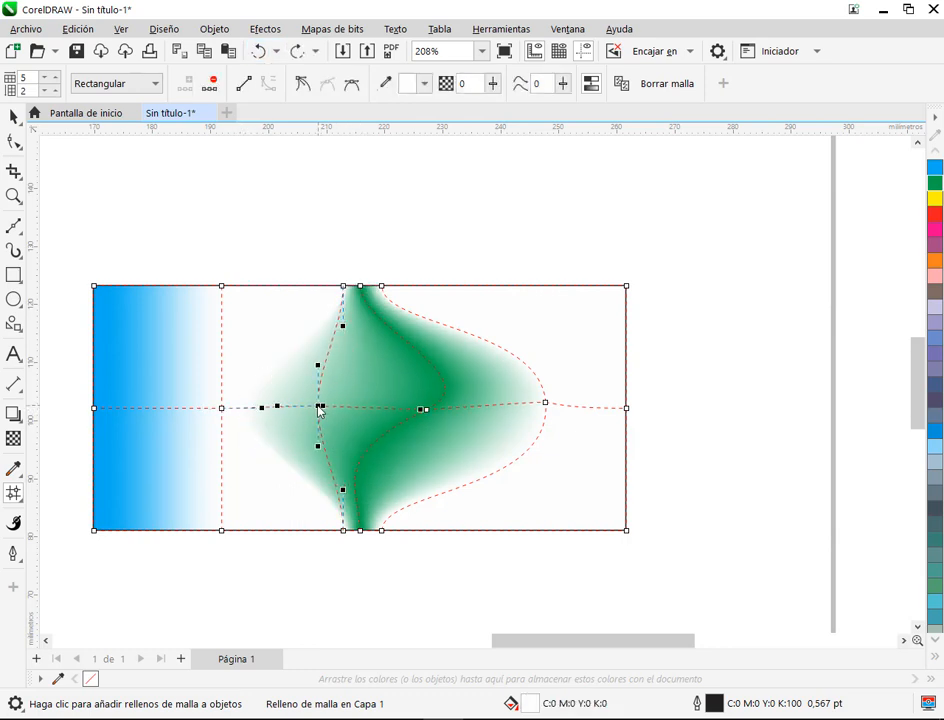
{"action": "left_click_drag", "start_coordinate": [344, 327], "coordinate": [391, 368]}
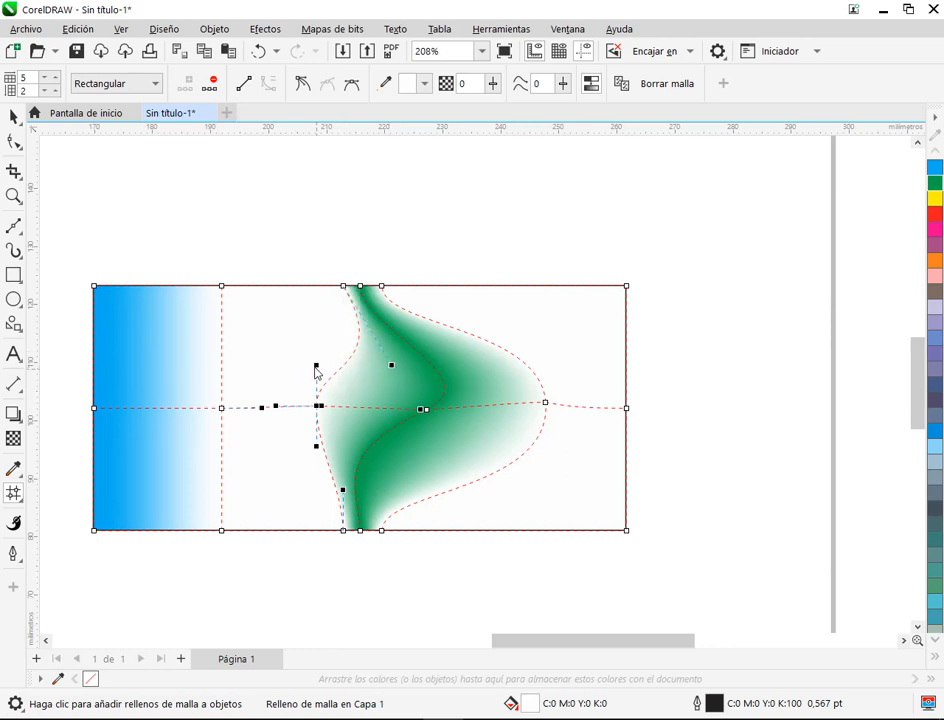
{"action": "left_click_drag", "start_coordinate": [316, 366], "coordinate": [387, 380]}
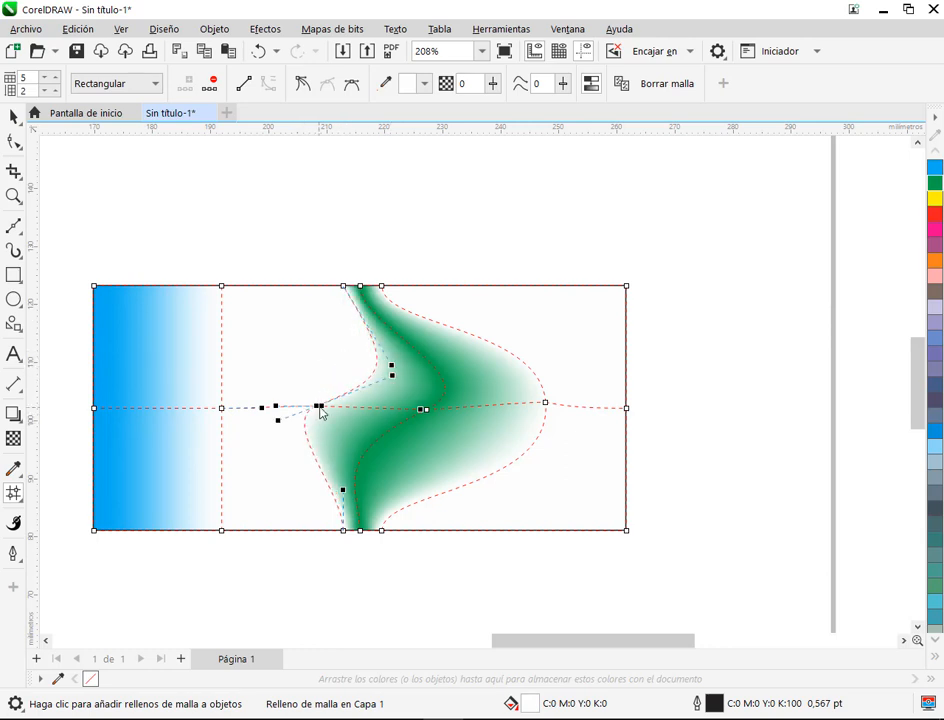
{"action": "left_click_drag", "start_coordinate": [321, 406], "coordinate": [334, 410]}
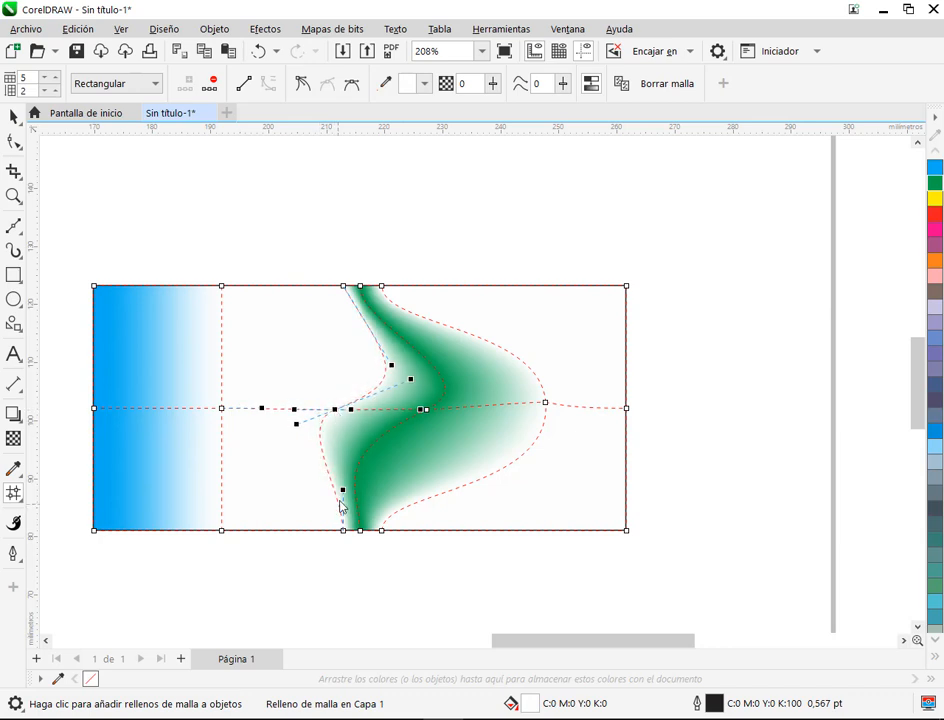
{"action": "left_click_drag", "start_coordinate": [343, 491], "coordinate": [306, 500]}
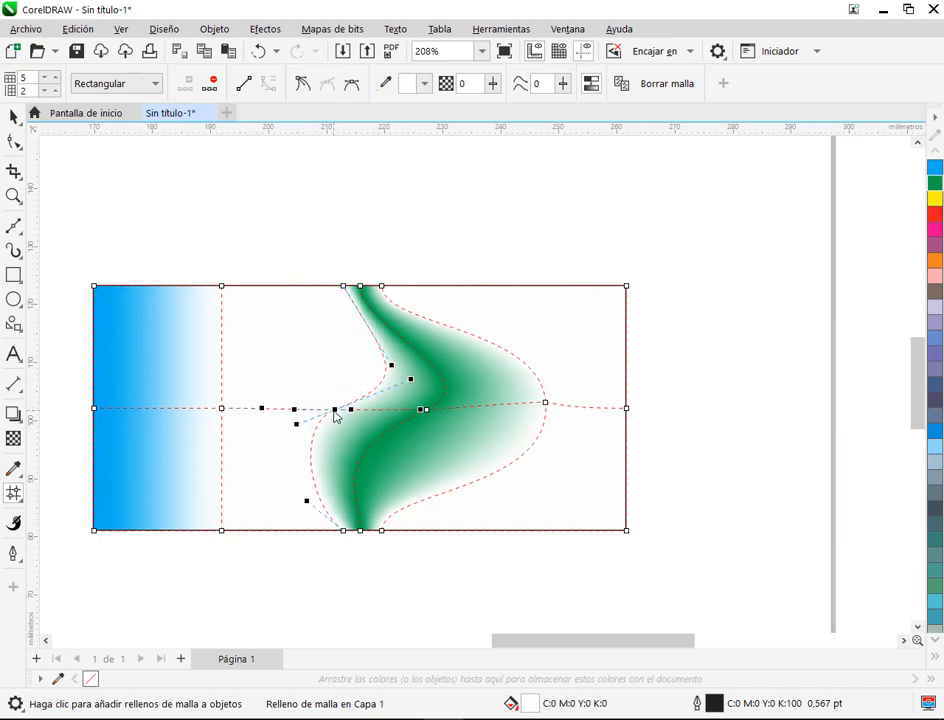
{"action": "left_click_drag", "start_coordinate": [336, 416], "coordinate": [351, 415]}
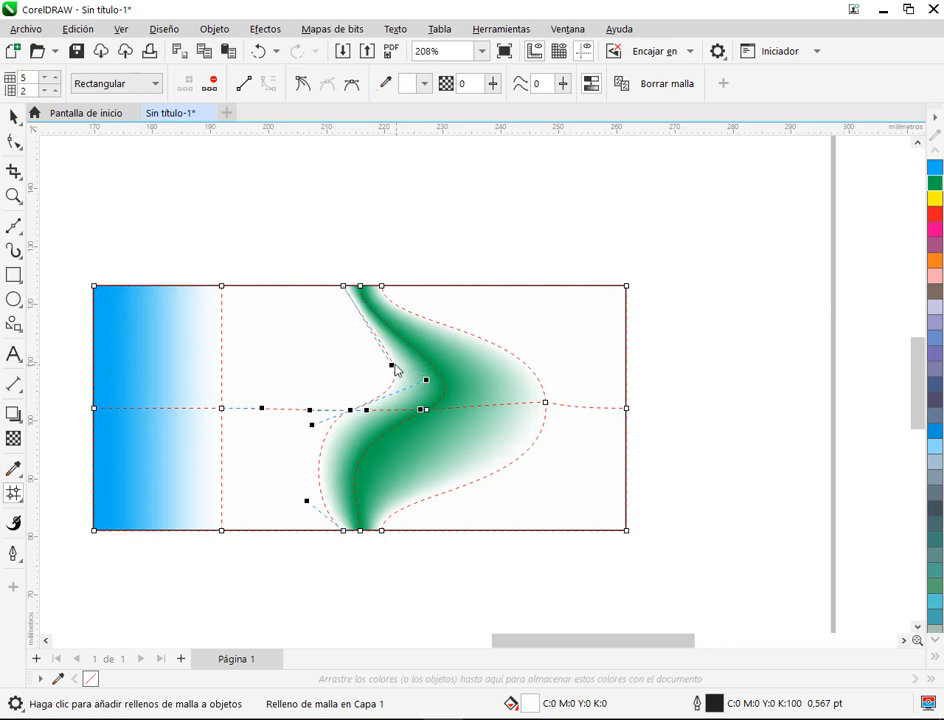
{"action": "left_click_drag", "start_coordinate": [393, 367], "coordinate": [337, 336]}
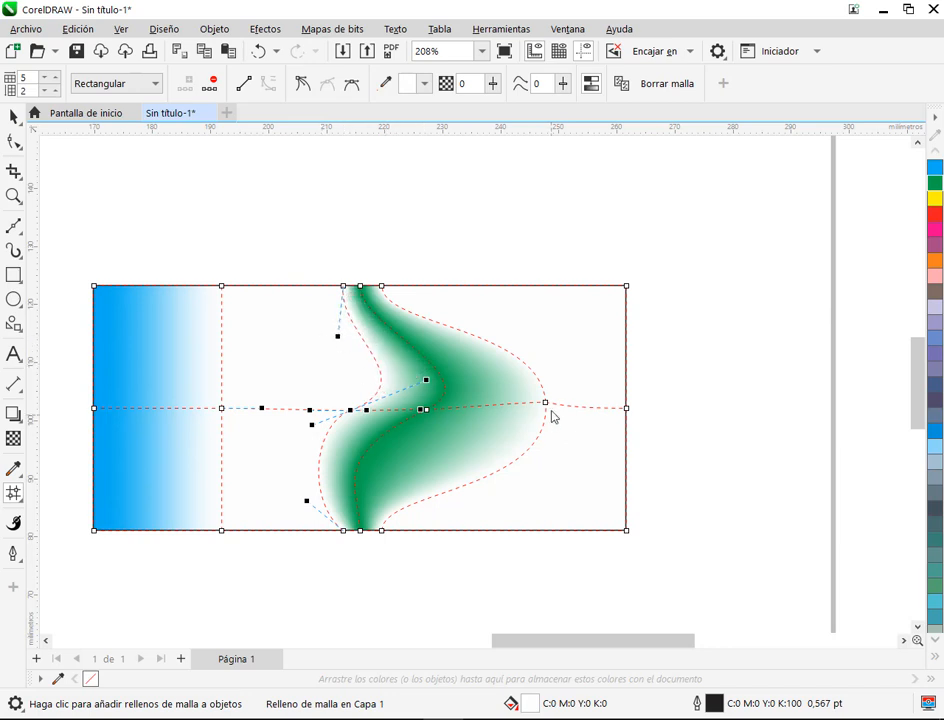
Step: Move the middle node right of the green band to about 238 mm and shorten its lower handle, then check the fill without its mesh
{"action": "left_click_drag", "start_coordinate": [548, 408], "coordinate": [491, 414]}
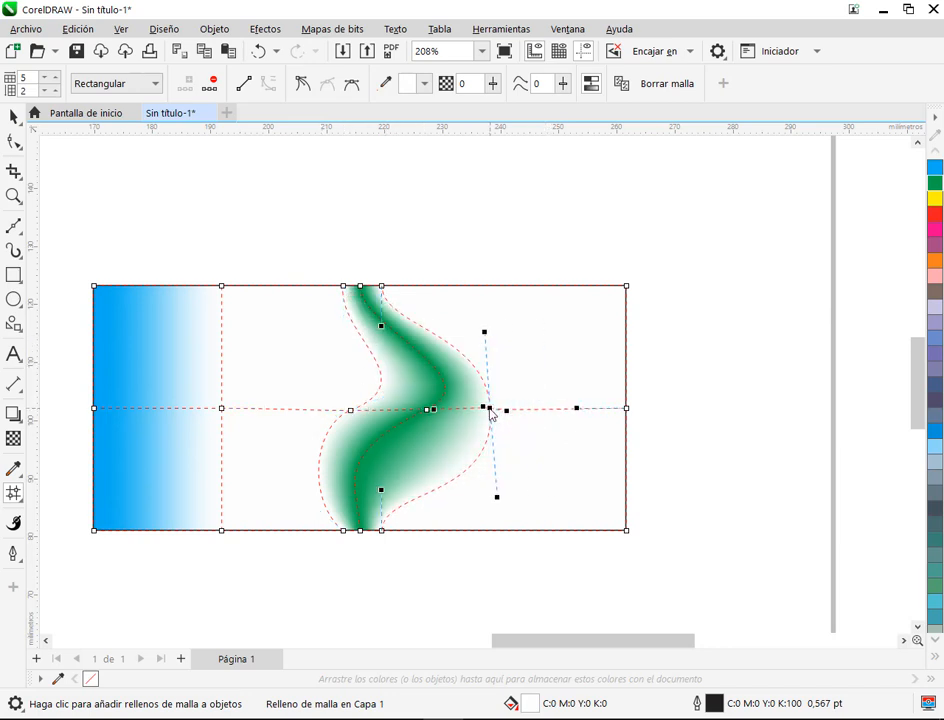
{"action": "left_click", "coordinate": [392, 462]}
{"action": "left_click", "coordinate": [490, 410]}
{"action": "left_click_drag", "start_coordinate": [498, 498], "coordinate": [492, 470]}
{"action": "left_click", "coordinate": [14, 118]}
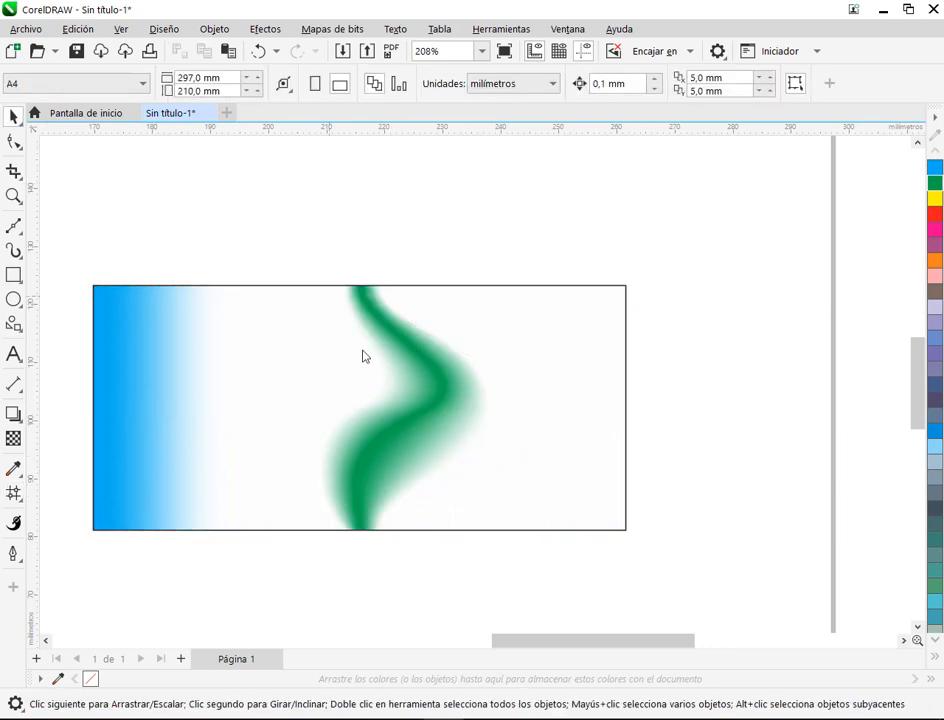
{"action": "scroll", "coordinate": [475, 277], "scroll_direction": "down", "scroll_amount": 2}
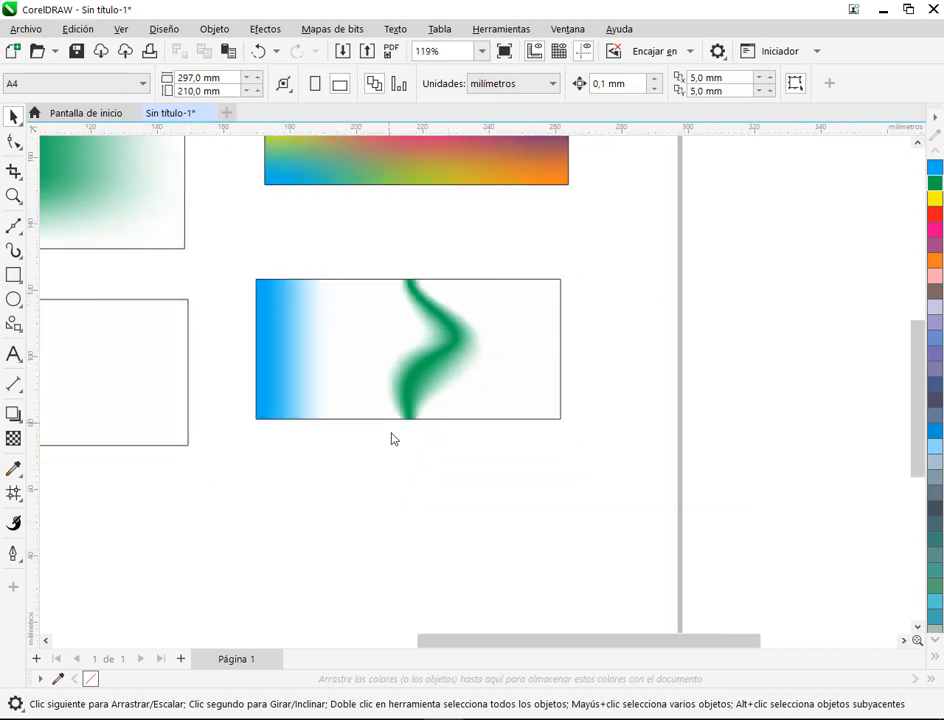
Step: Select all the mesh nodes on the rectangle's right edge and colour them red (C:0 M:100 Y:100 K:0)
{"action": "scroll", "coordinate": [516, 358], "scroll_direction": "up", "scroll_amount": 2}
{"action": "left_click", "coordinate": [516, 358]}
{"action": "left_click", "coordinate": [14, 226]}
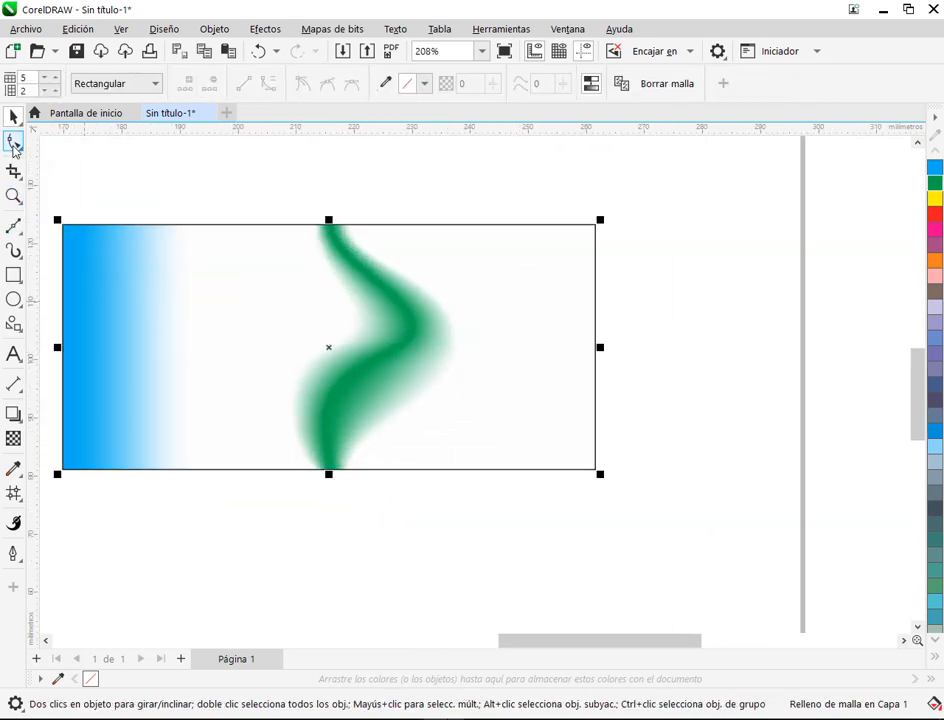
{"action": "left_click_drag", "start_coordinate": [605, 416], "coordinate": [572, 508]}
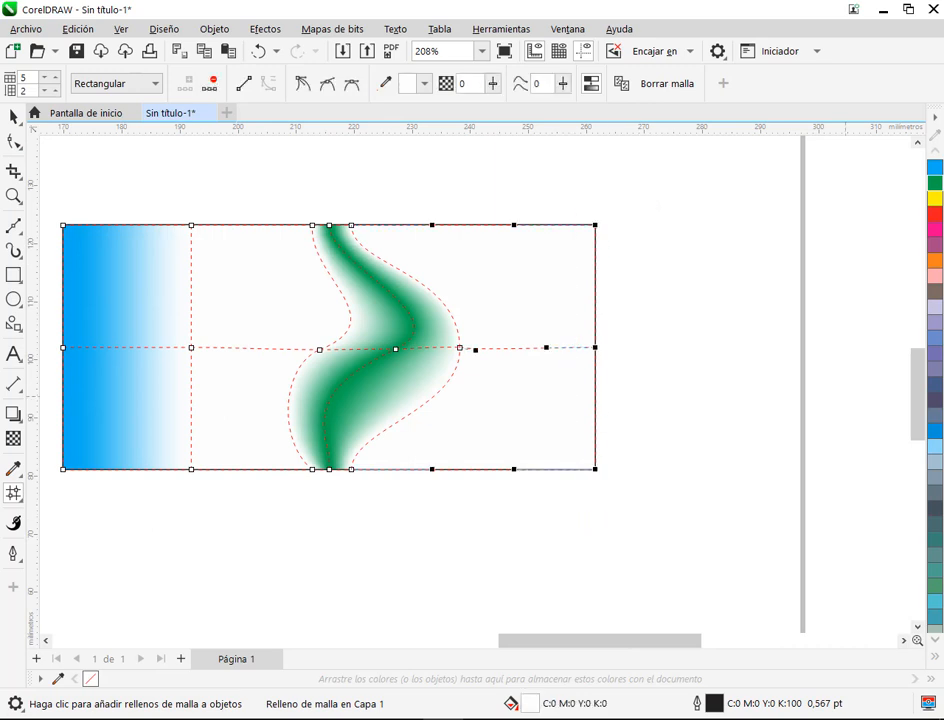
{"action": "left_click", "coordinate": [937, 214]}
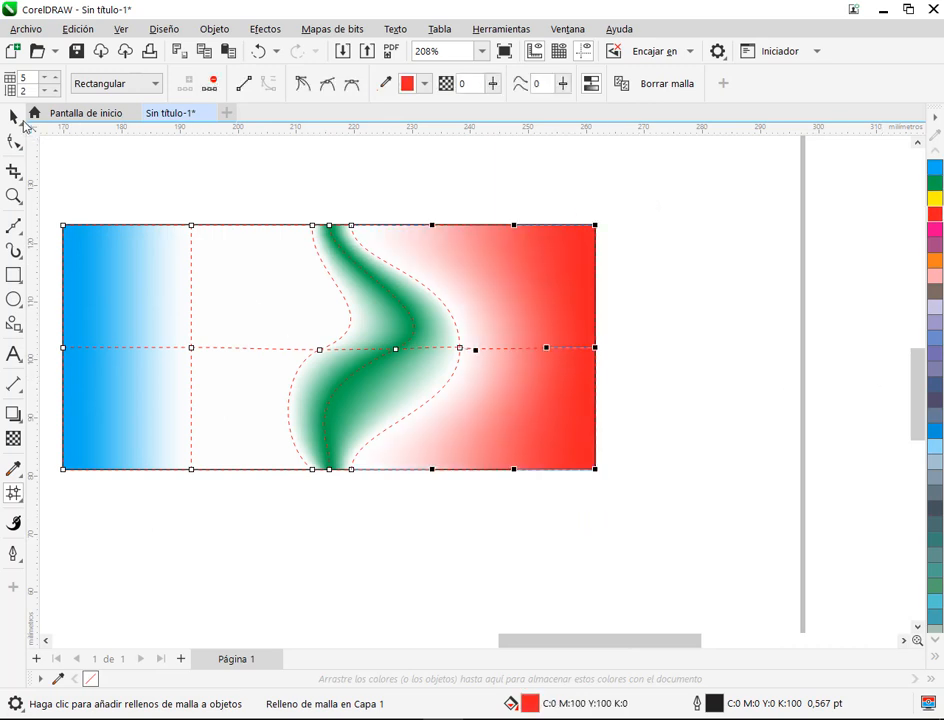
{"action": "left_click", "coordinate": [13, 117]}
{"action": "left_click", "coordinate": [691, 300]}
{"action": "scroll", "coordinate": [402, 330], "scroll_direction": "down", "scroll_amount": 1}
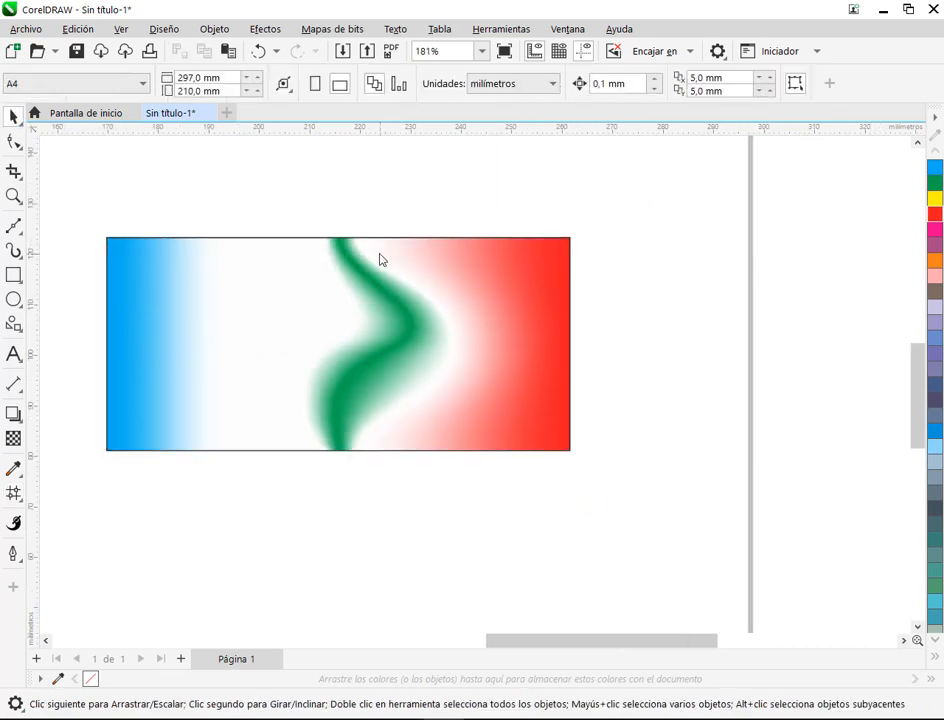
Step: Delete the column of mesh nodes between the blue edge and the green band, at about 192 mm
{"action": "left_click", "coordinate": [182, 313]}
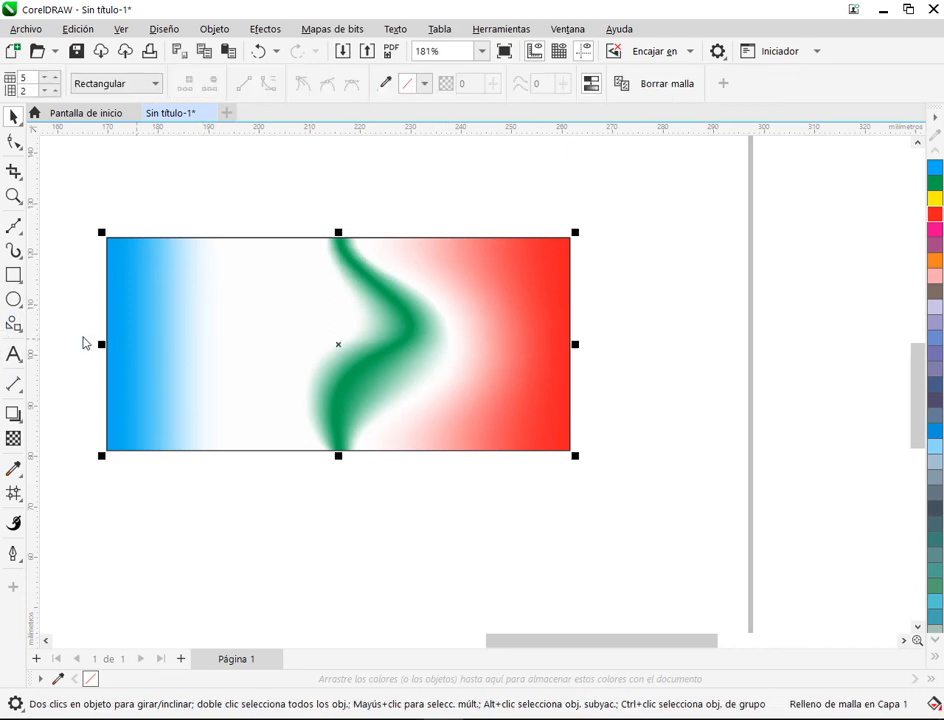
{"action": "key", "text": "m"}
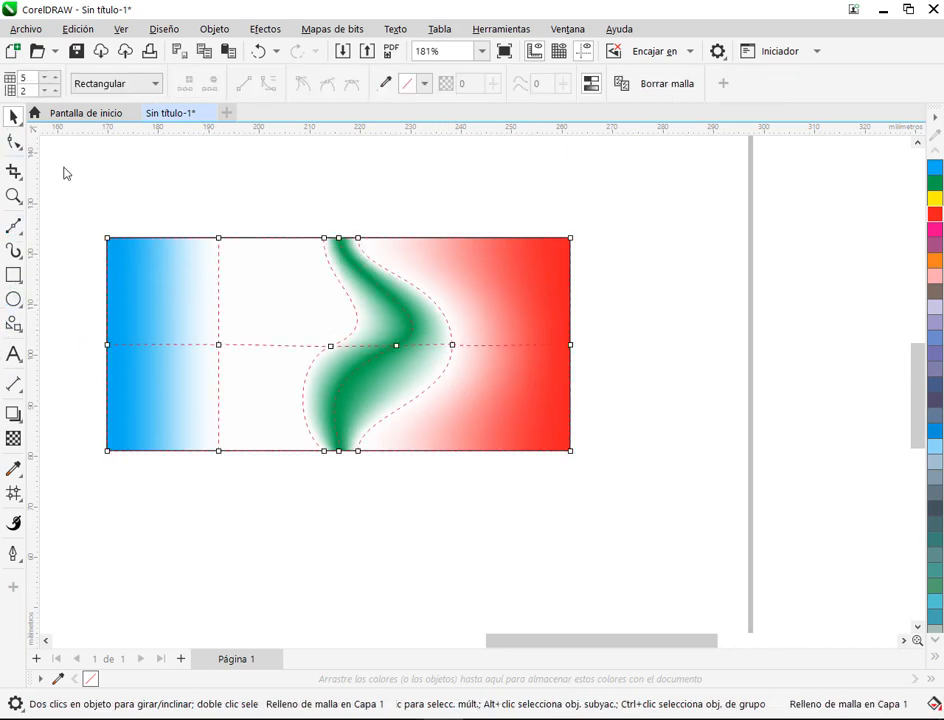
{"action": "left_click_drag", "start_coordinate": [197, 222], "coordinate": [238, 520]}
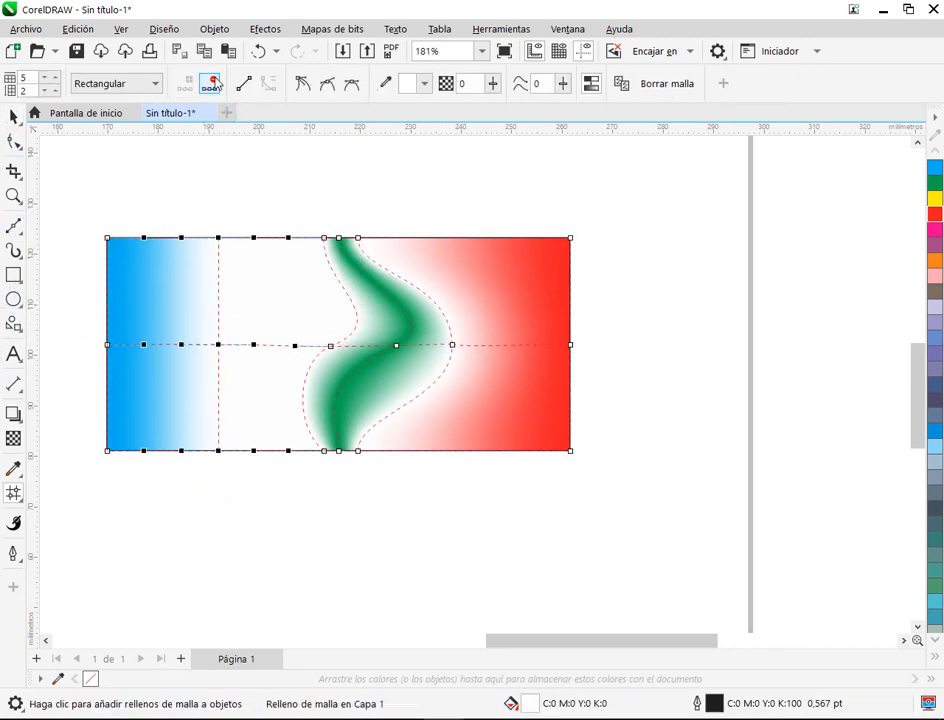
{"action": "left_click", "coordinate": [214, 84]}
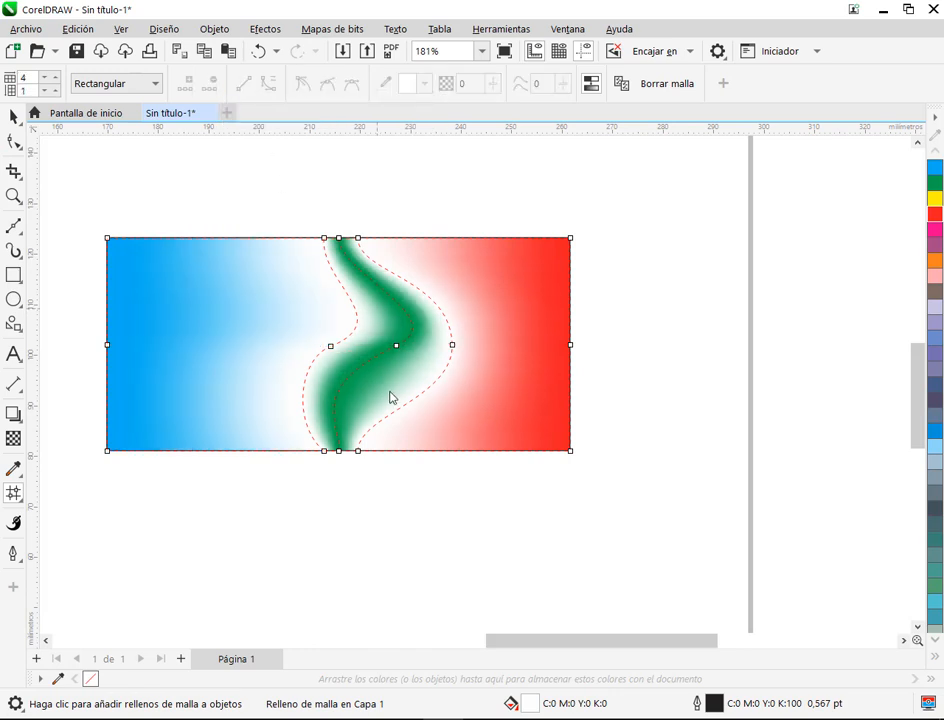
{"action": "left_click", "coordinate": [13, 117]}
Step: Move the blue, green and red mesh-filled rectangle up about 20 mm, just below the multicoloured rectangle
{"action": "scroll", "coordinate": [410, 268], "scroll_direction": "down", "scroll_amount": 1}
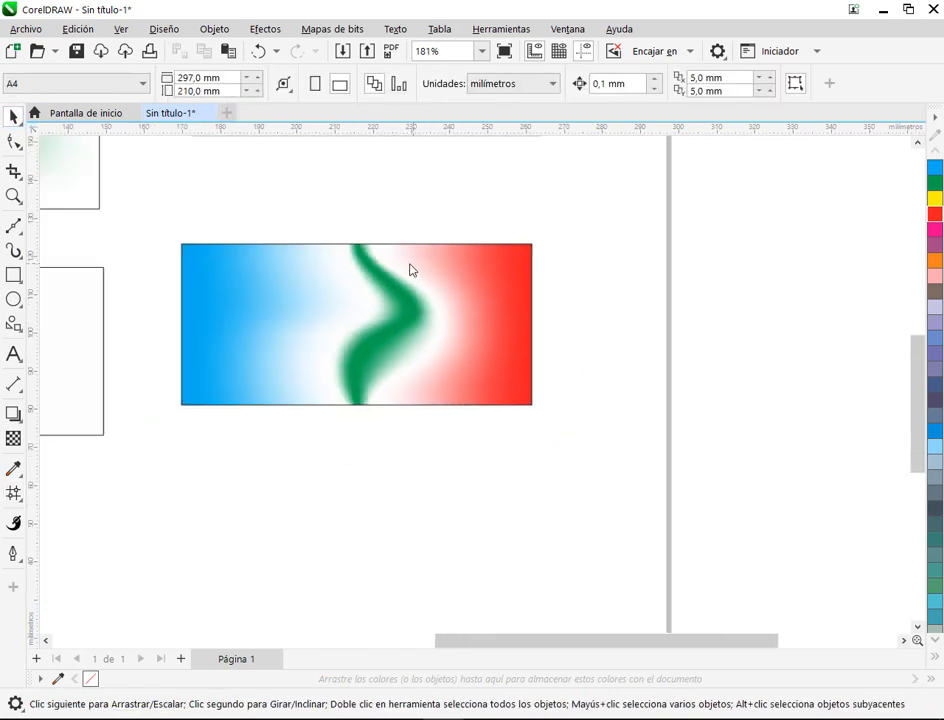
{"action": "scroll", "coordinate": [410, 270], "scroll_direction": "down", "scroll_amount": 2}
{"action": "left_click_drag", "start_coordinate": [436, 345], "coordinate": [445, 276]}
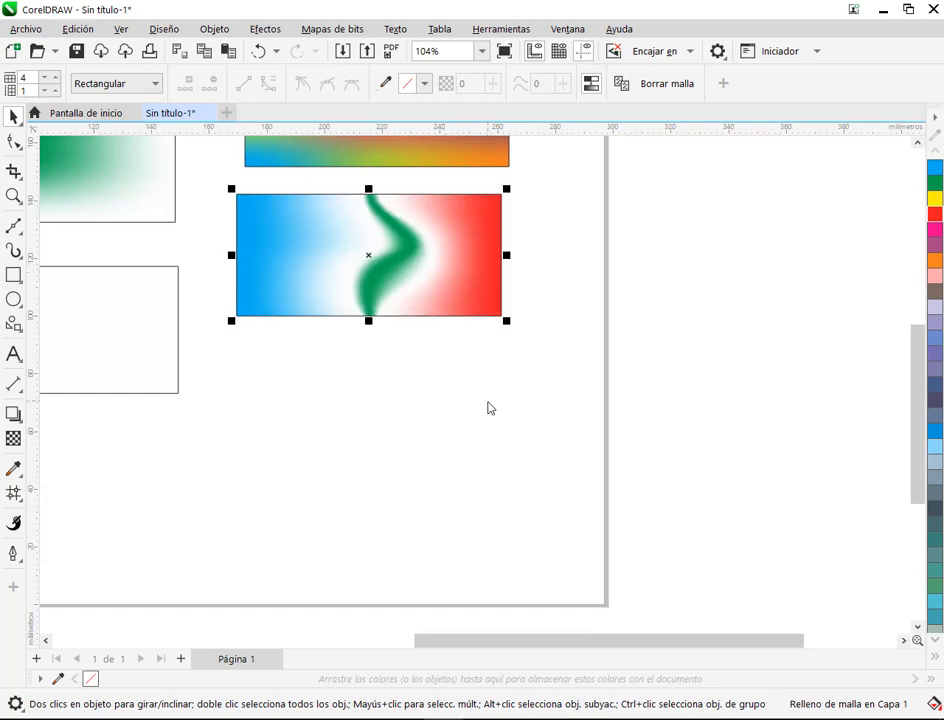
Step: Select all four mesh-filled rectangles on the page and delete them
{"action": "left_click", "coordinate": [489, 408]}
{"action": "scroll", "coordinate": [396, 222], "scroll_direction": "up", "scroll_amount": 1}
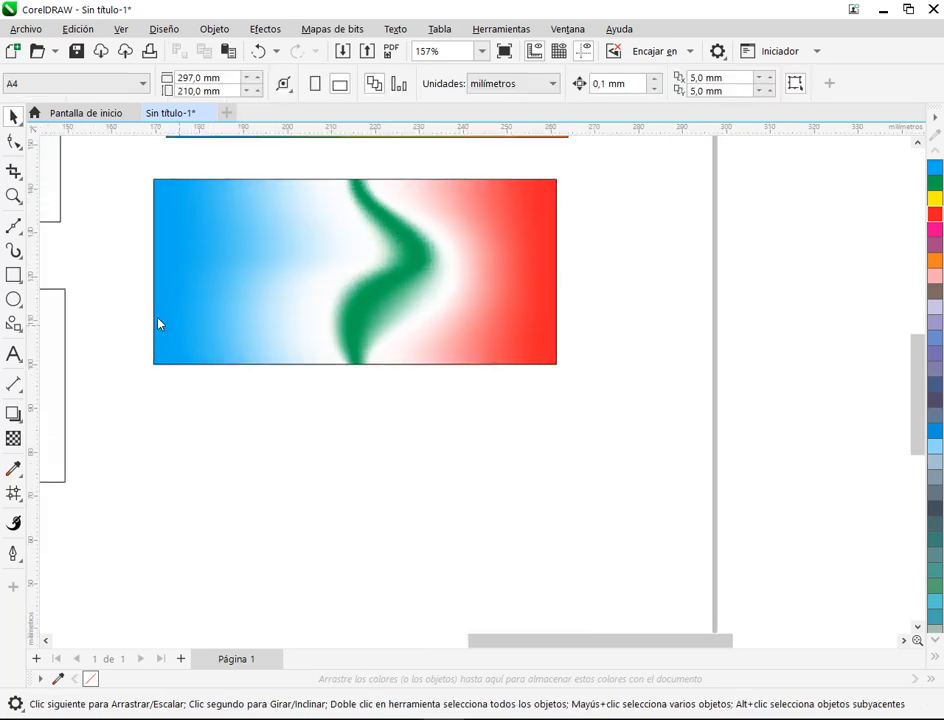
{"action": "left_click", "coordinate": [14, 277]}
{"action": "scroll", "coordinate": [480, 375], "scroll_direction": "down", "scroll_amount": 2}
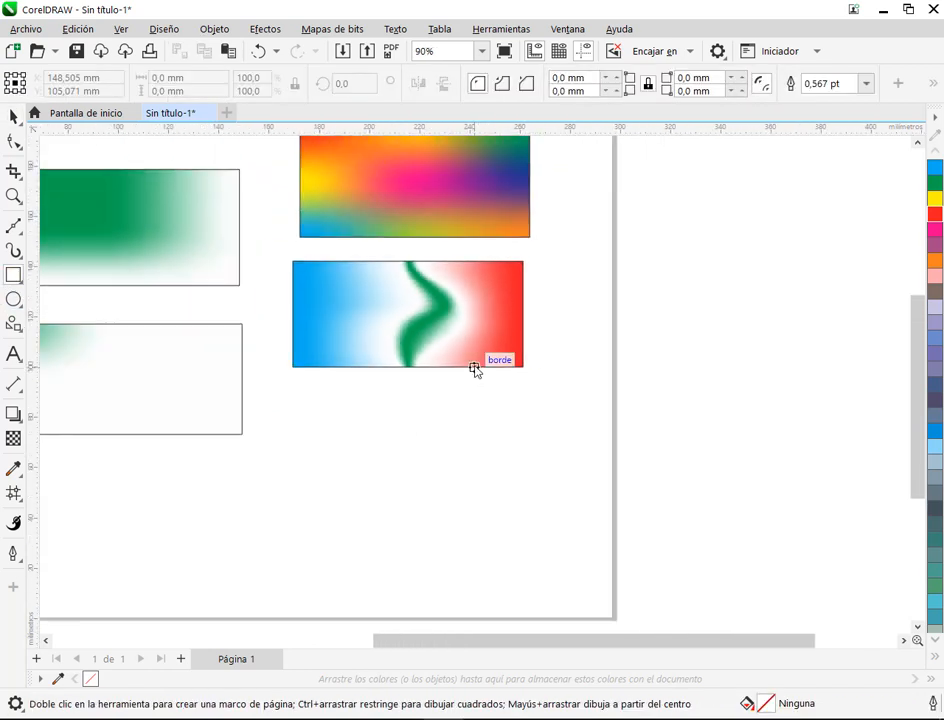
{"action": "left_click", "coordinate": [14, 116]}
{"action": "scroll", "coordinate": [352, 475], "scroll_direction": "down", "scroll_amount": 1}
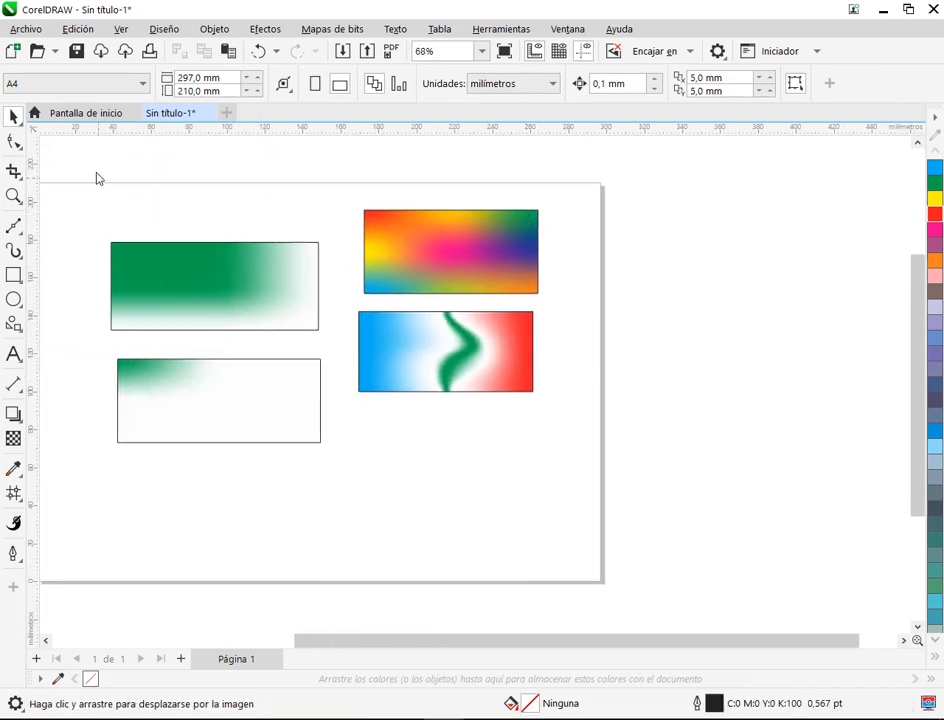
{"action": "left_click_drag", "start_coordinate": [89, 169], "coordinate": [556, 526]}
{"action": "key", "text": "Delete"}
Step: Draw a circle about 80 mm in diameter near the middle of the page and start a mesh fill on it
{"action": "left_click", "coordinate": [14, 299]}
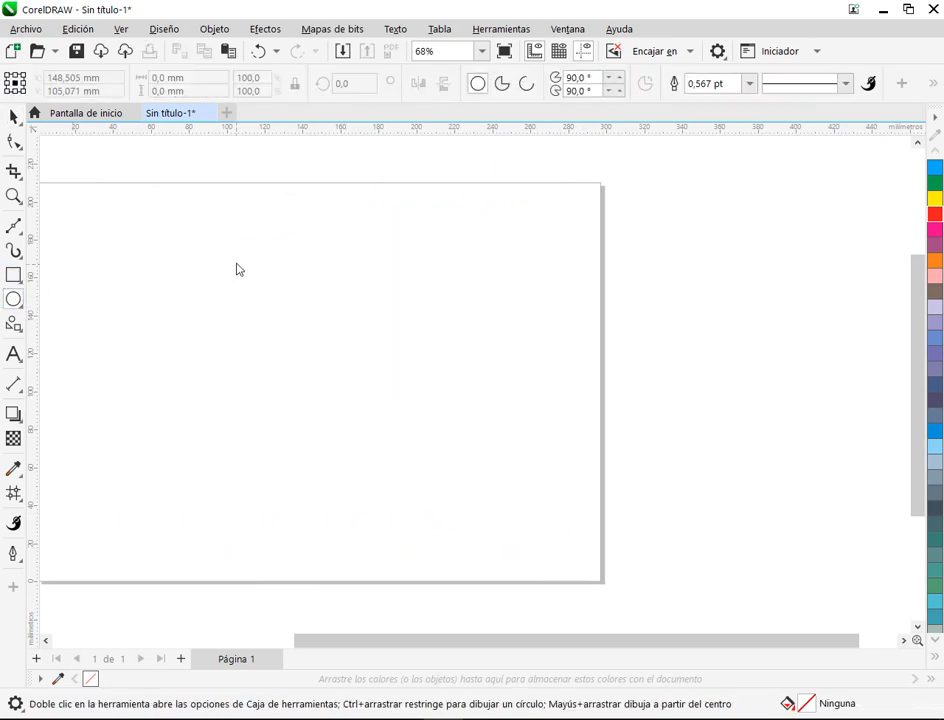
{"action": "left_click_drag", "start_coordinate": [234, 256], "coordinate": [390, 408]}
{"action": "scroll", "coordinate": [303, 336], "scroll_direction": "up", "scroll_amount": 1}
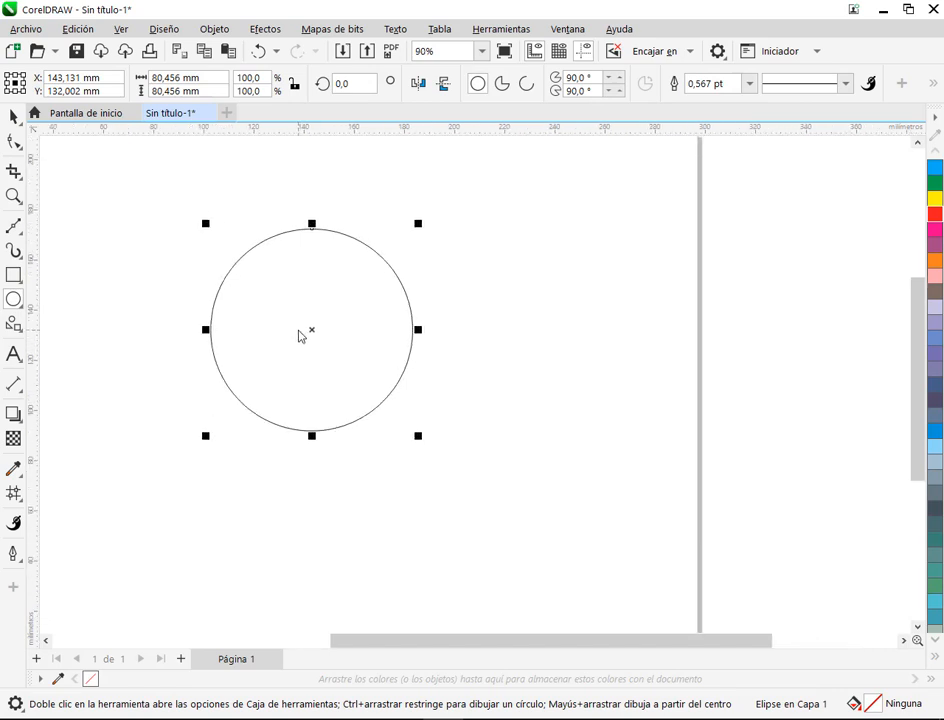
{"action": "scroll", "coordinate": [298, 335], "scroll_direction": "up", "scroll_amount": 1}
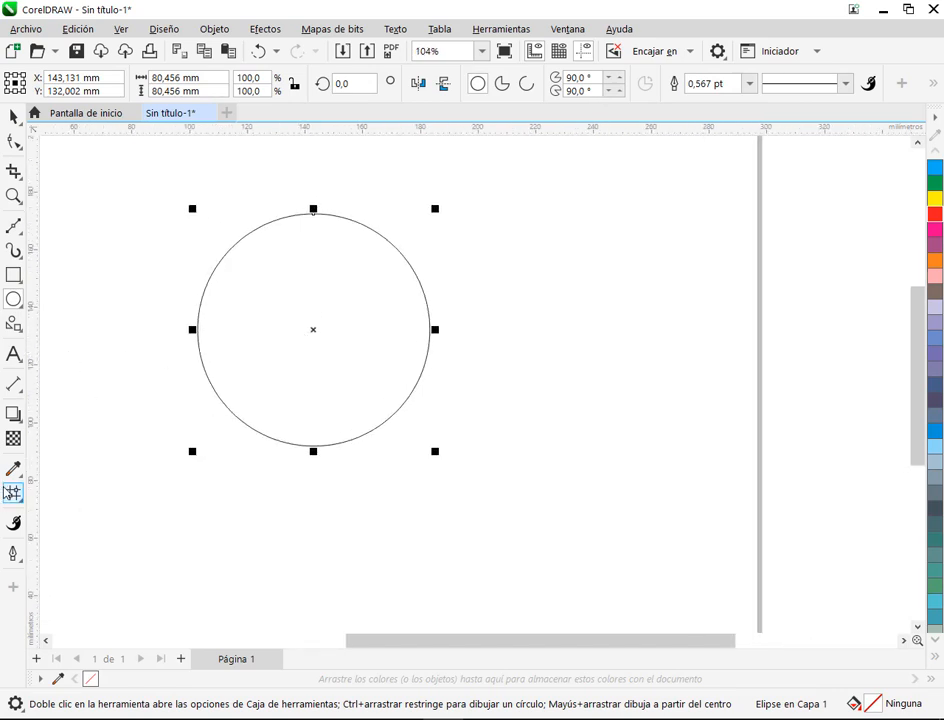
{"action": "left_click", "coordinate": [13, 492]}
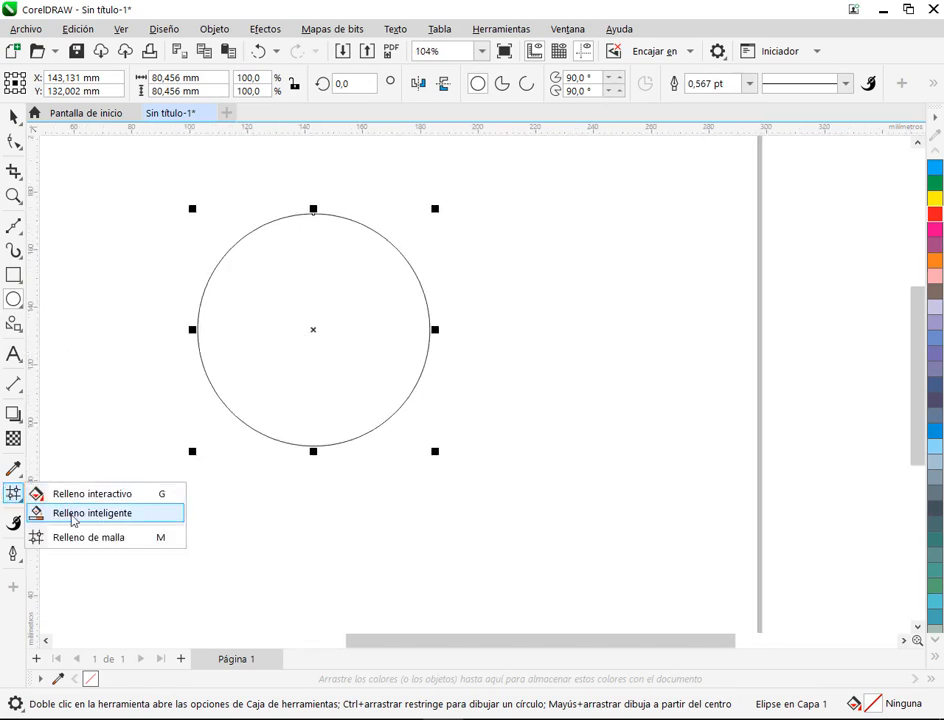
{"action": "left_click", "coordinate": [88, 537]}
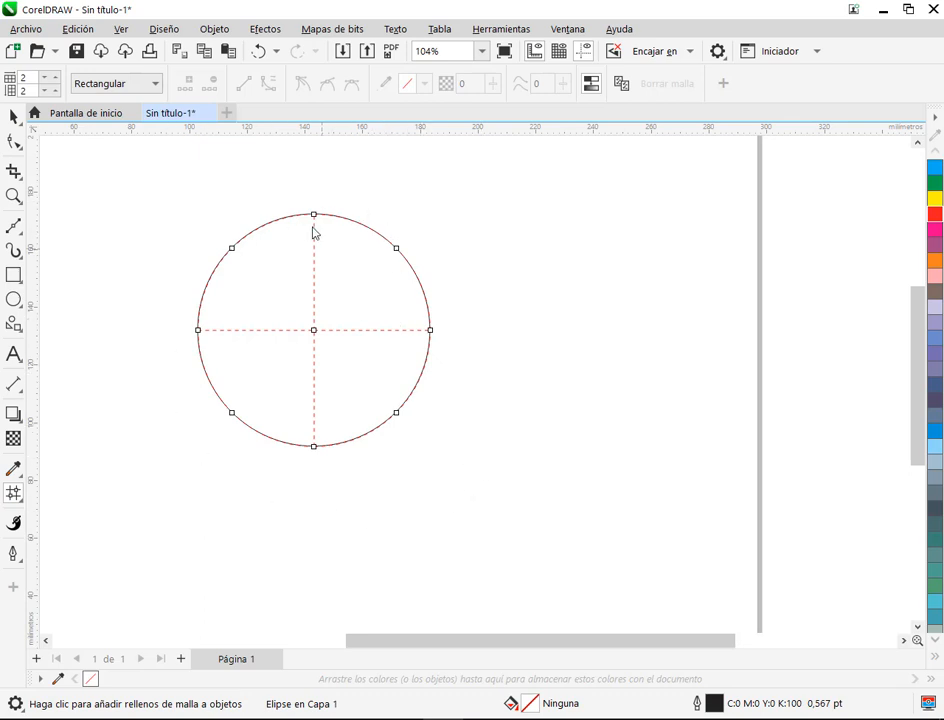
{"action": "scroll", "coordinate": [310, 297], "scroll_direction": "up", "scroll_amount": 2}
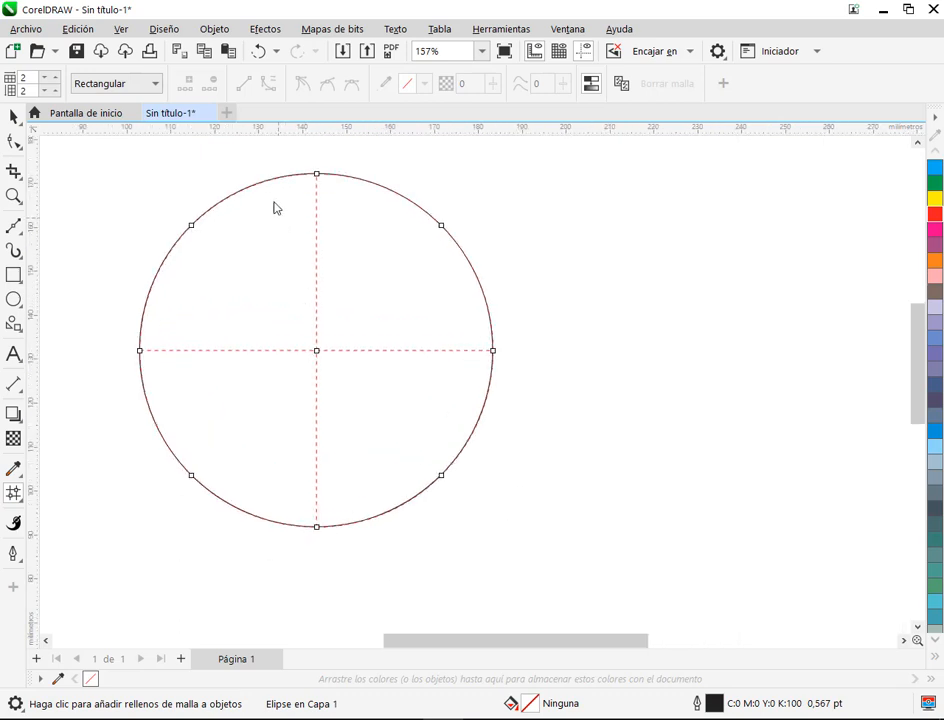
Step: Set the circle's mesh grid to 5 columns and 4 rows
{"action": "left_click", "coordinate": [56, 75]}
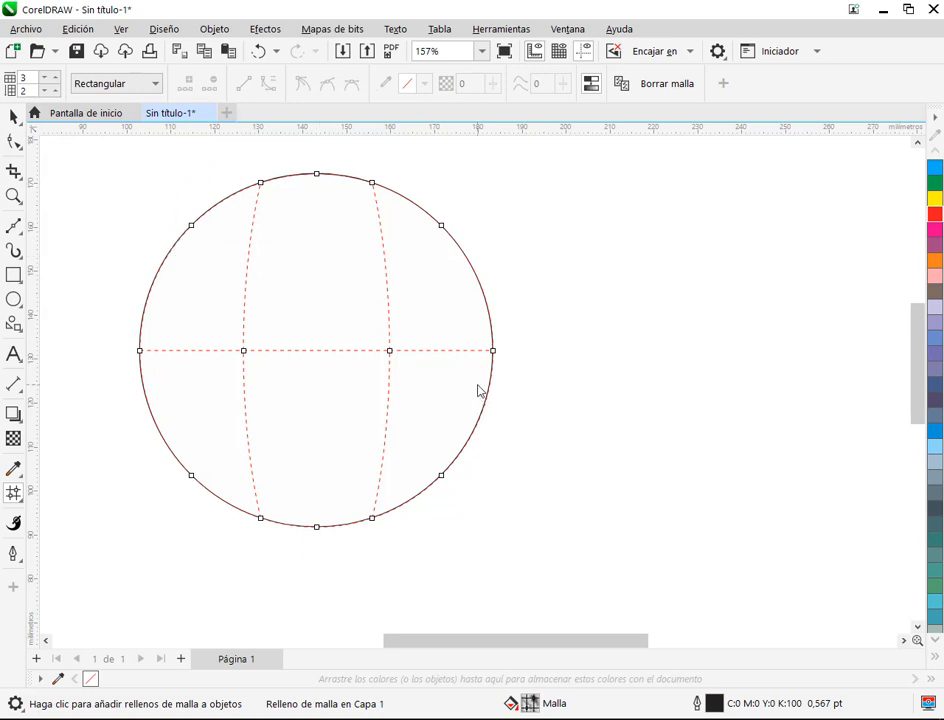
{"action": "left_click", "coordinate": [55, 78]}
{"action": "left_click", "coordinate": [55, 78]}
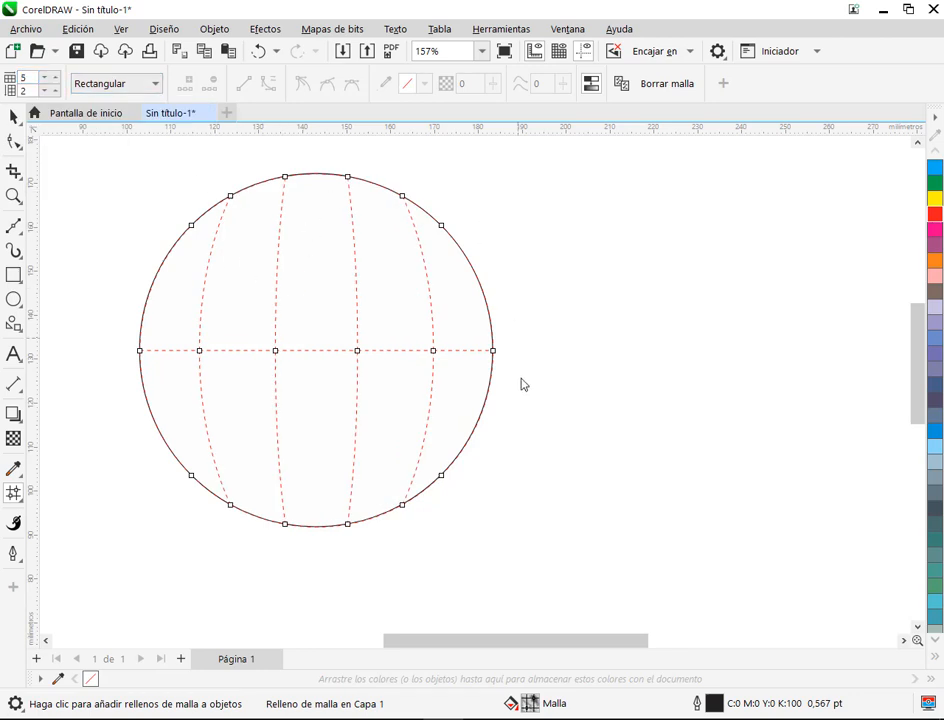
{"action": "left_click", "coordinate": [55, 86]}
{"action": "left_click", "coordinate": [55, 86]}
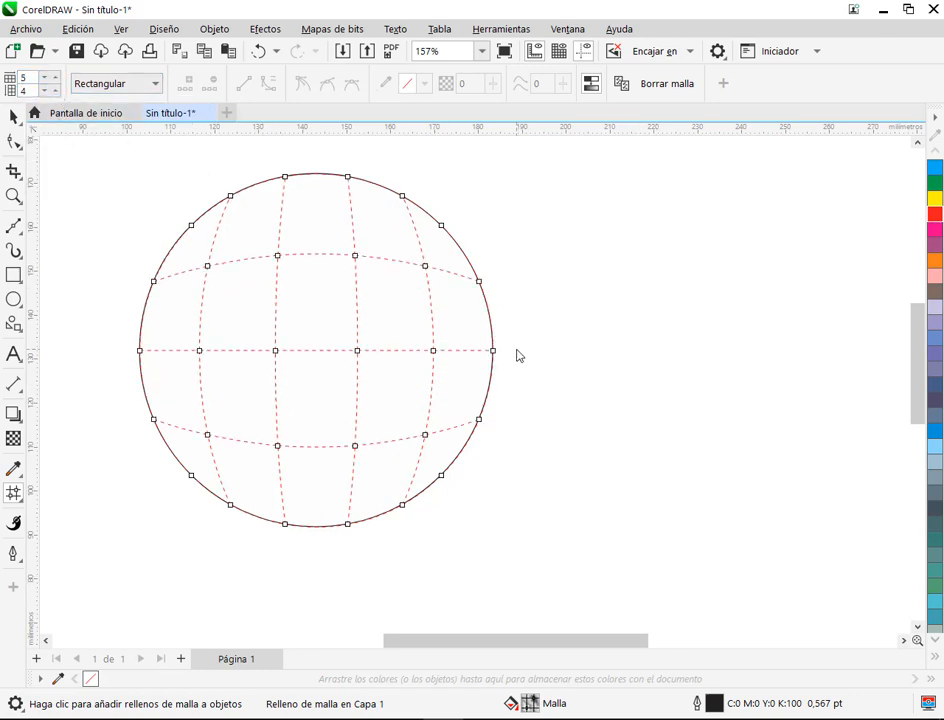
Step: Undo all the grid size changes made to the circle's mesh
{"action": "key", "text": "ctrl+z"}
{"action": "key", "text": "ctrl+z"}
{"action": "key", "text": "ctrl+z"}
{"action": "key", "text": "ctrl+z"}
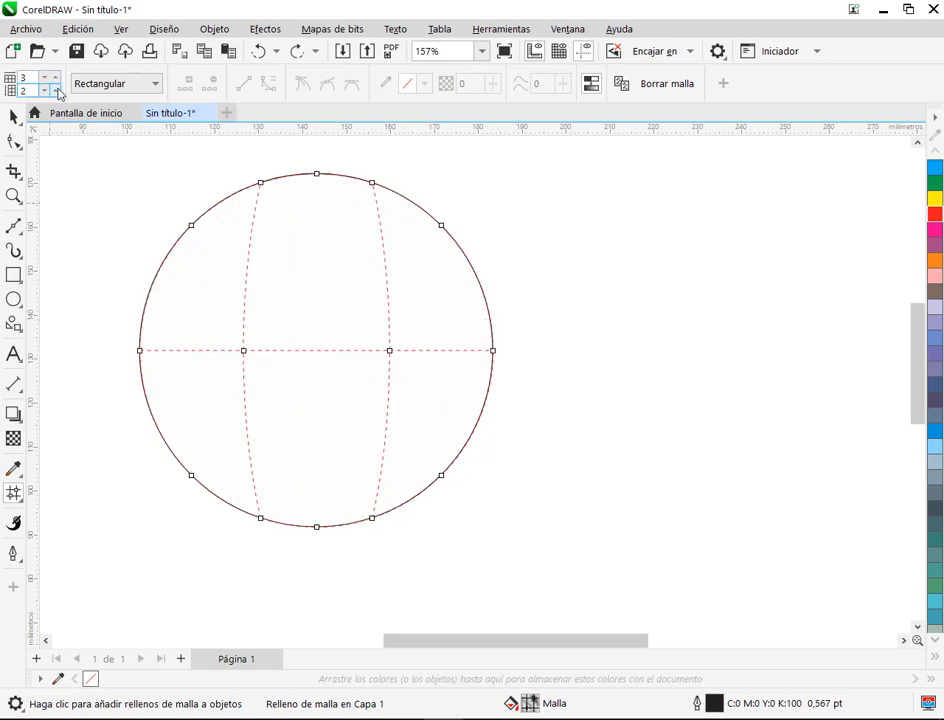
{"action": "key", "text": "ctrl+z"}
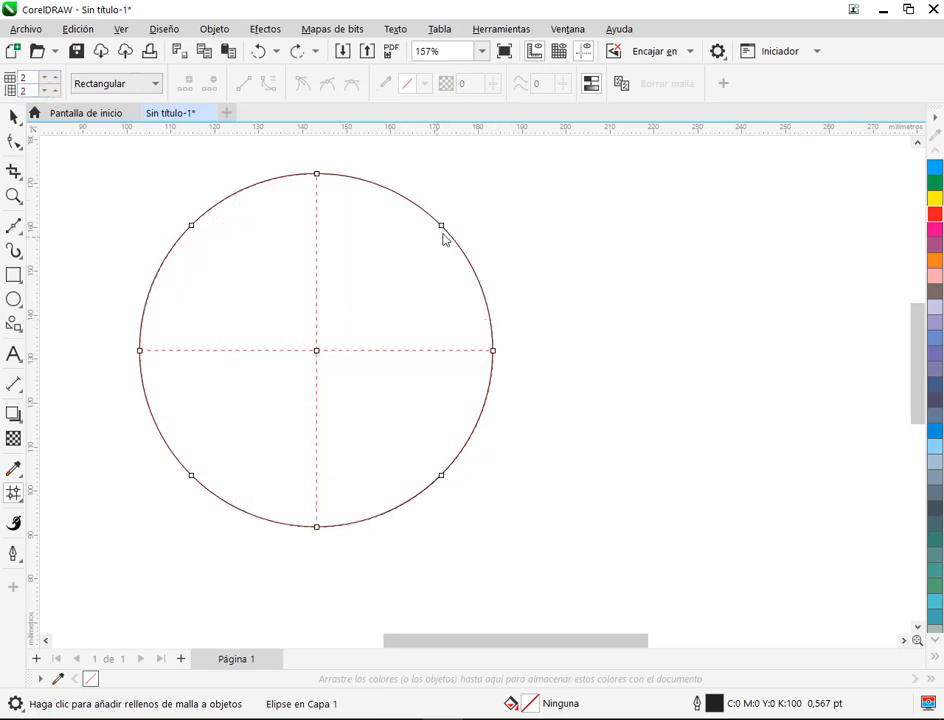
Step: Add four curved vertical mesh lines to the circle from its outline, at about 162, 170, 117 and 129 mm
{"action": "double_click", "coordinate": [400, 196]}
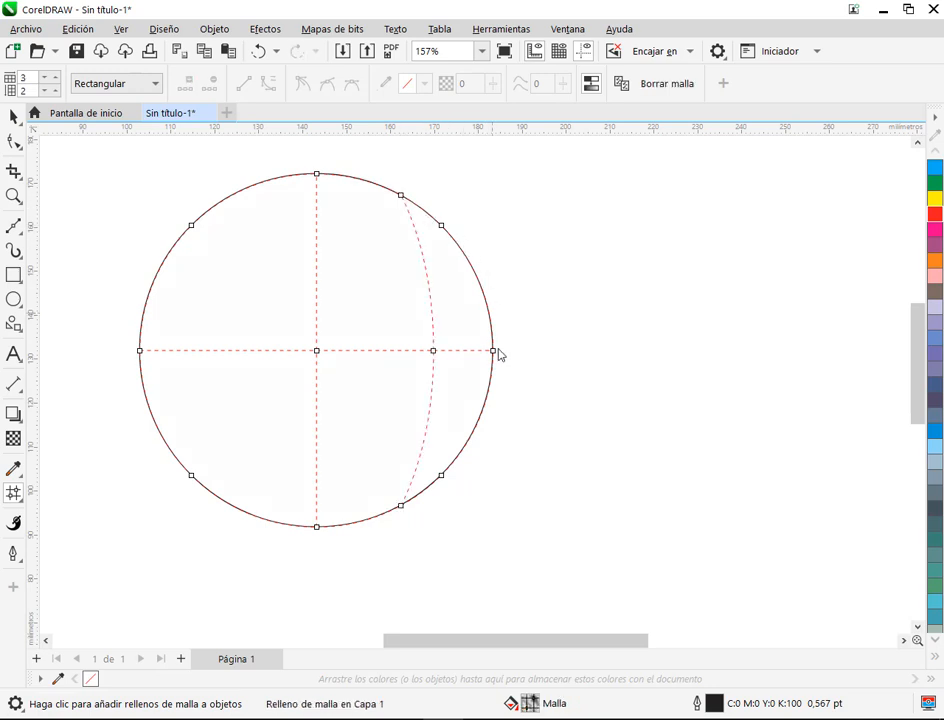
{"action": "double_click", "coordinate": [436, 481]}
{"action": "double_click", "coordinate": [202, 216]}
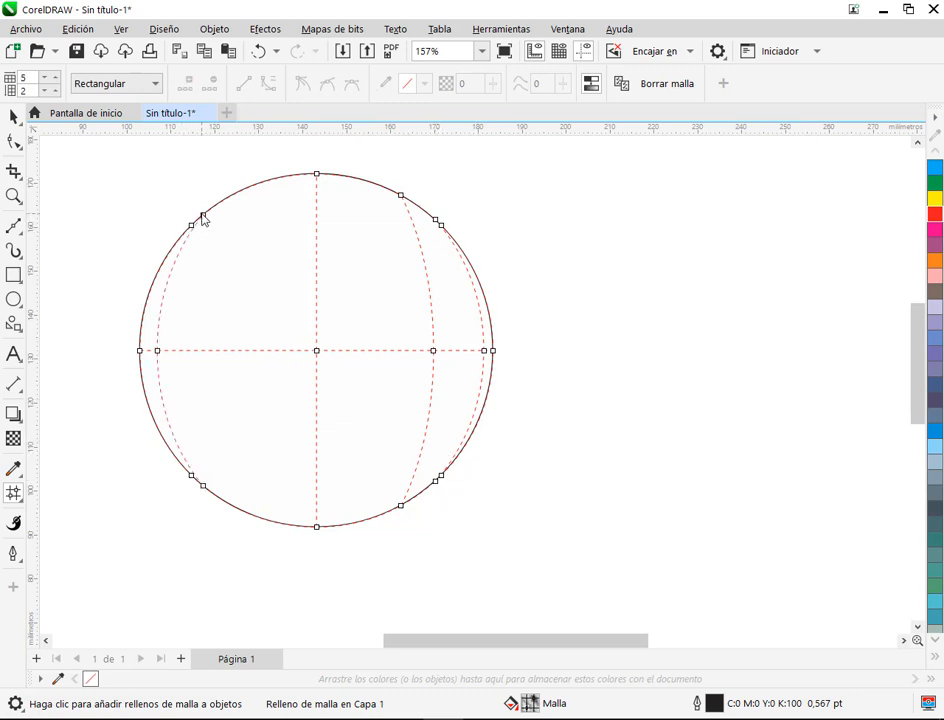
{"action": "double_click", "coordinate": [254, 188]}
Step: Colour the three mesh nodes on the circle's right edge orange, then check the fill without its mesh
{"action": "scroll", "coordinate": [535, 340], "scroll_direction": "up", "scroll_amount": 2}
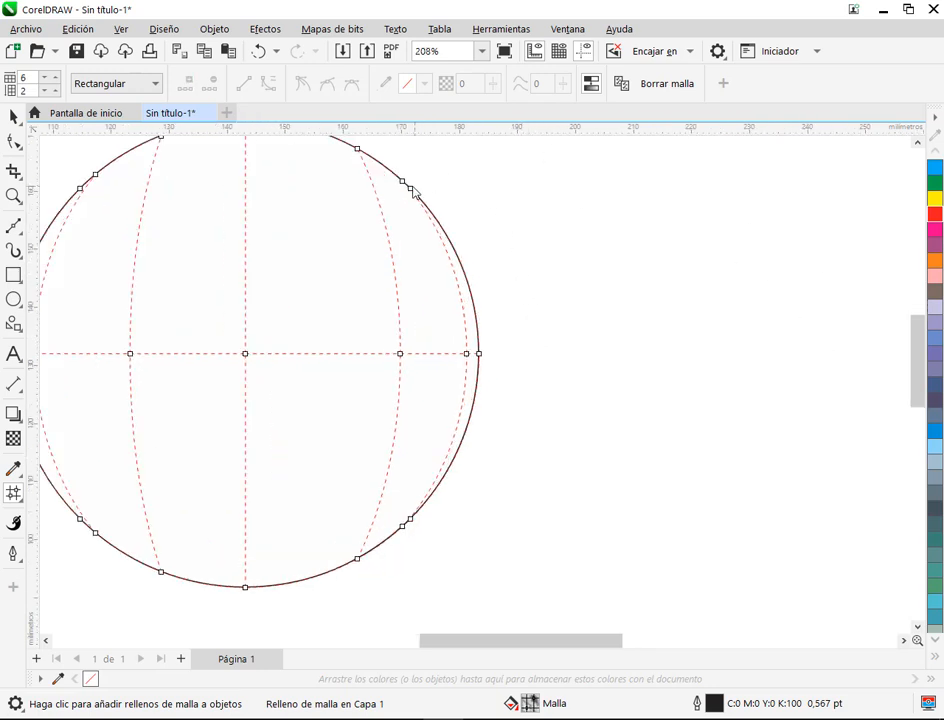
{"action": "left_click", "coordinate": [409, 187]}
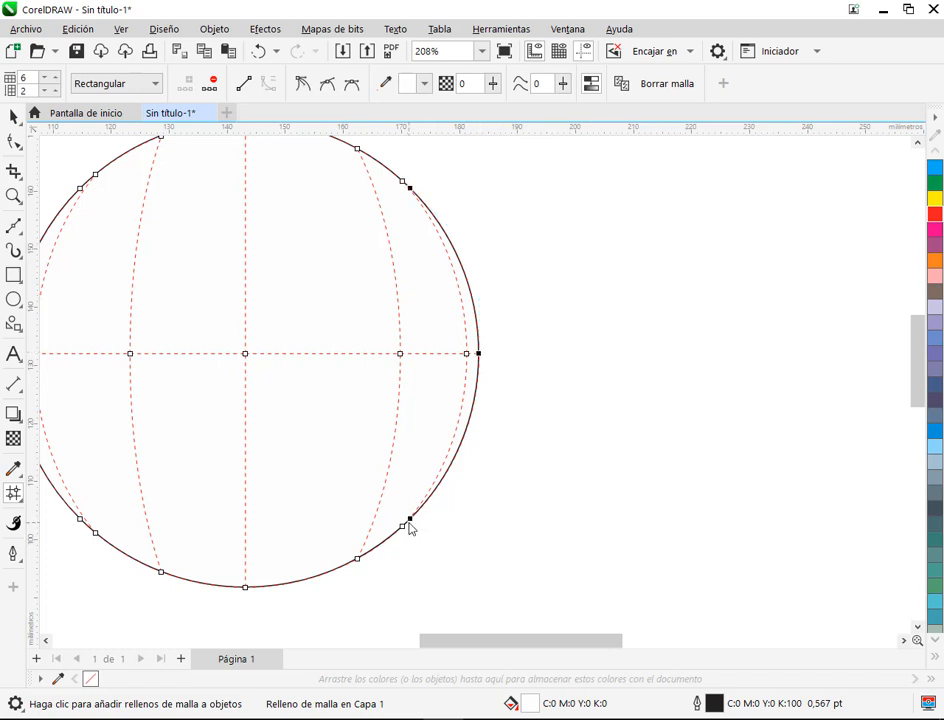
{"action": "left_click", "coordinate": [935, 263]}
{"action": "left_click", "coordinate": [579, 376]}
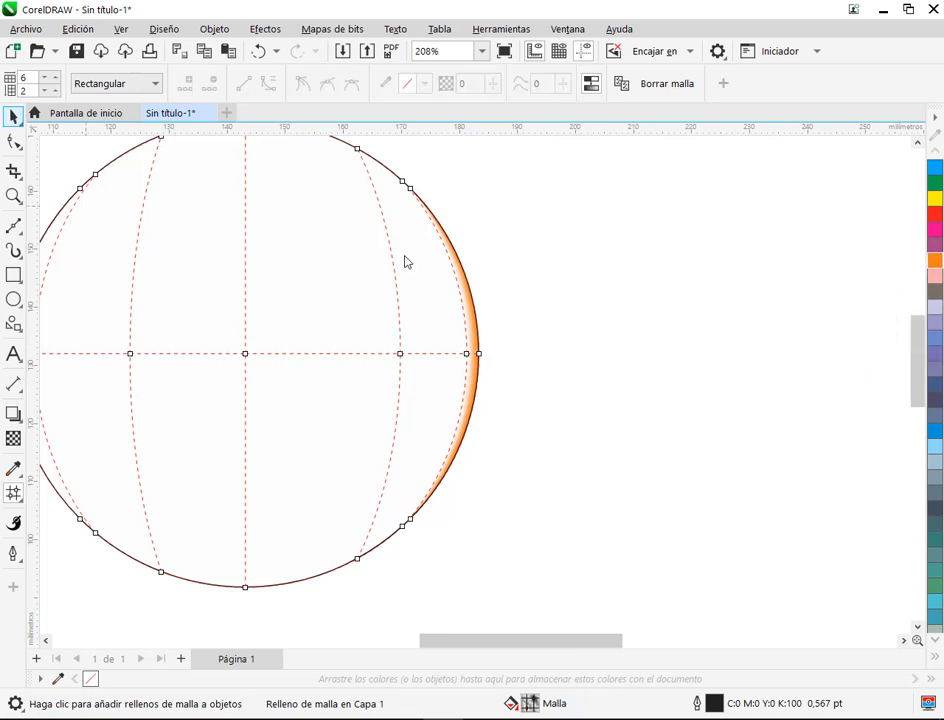
{"action": "key", "text": "space"}
{"action": "scroll", "coordinate": [548, 278], "scroll_direction": "down", "scroll_amount": 2}
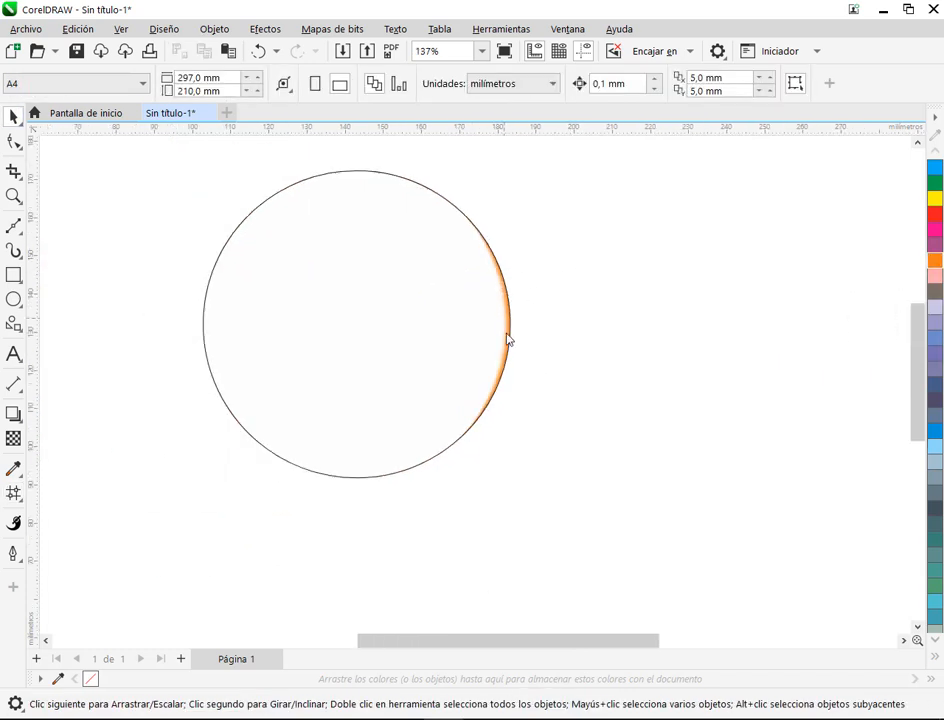
Step: Reopen the circle's mesh and colour the three nodes on its left edge blue (C:100 M:0 Y:0 K:0)
{"action": "left_click", "coordinate": [356, 289]}
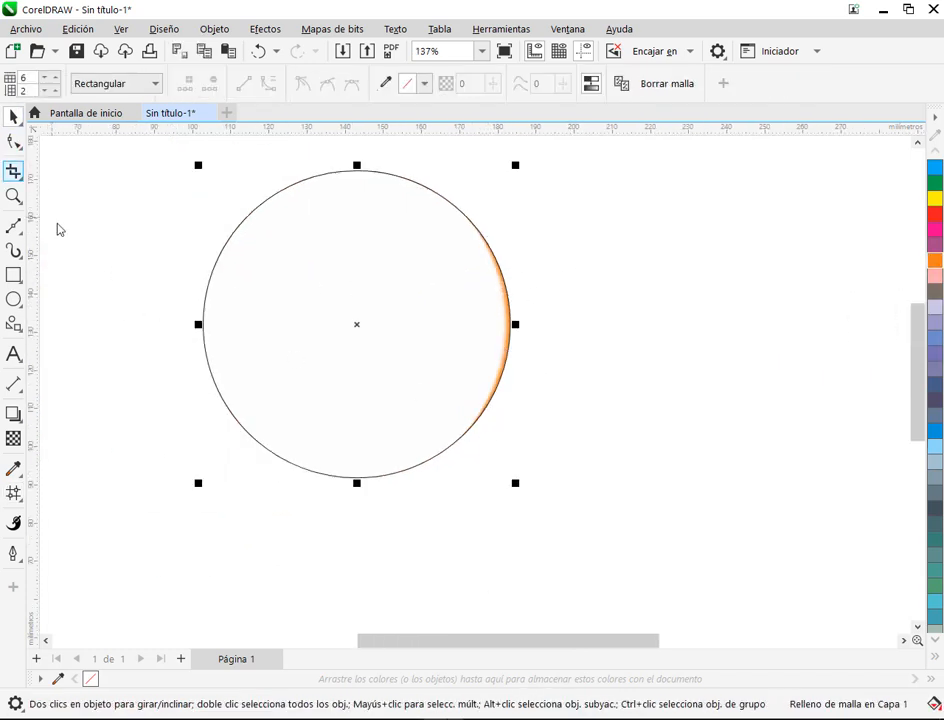
{"action": "left_click", "coordinate": [13, 493]}
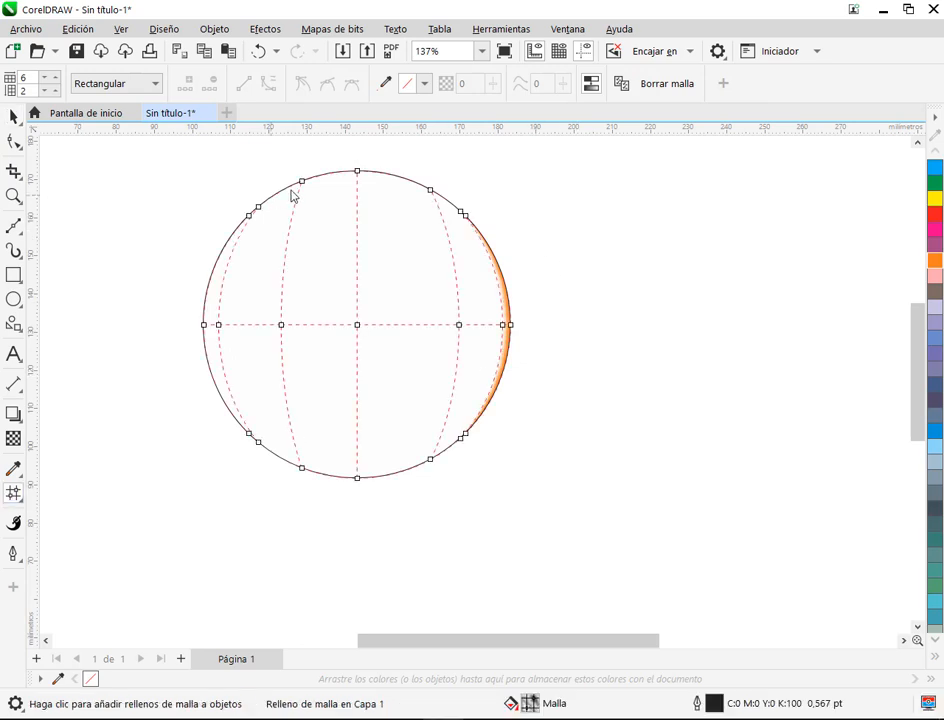
{"action": "scroll", "coordinate": [95, 233], "scroll_direction": "up", "scroll_amount": 2}
{"action": "left_click", "coordinate": [328, 211]}
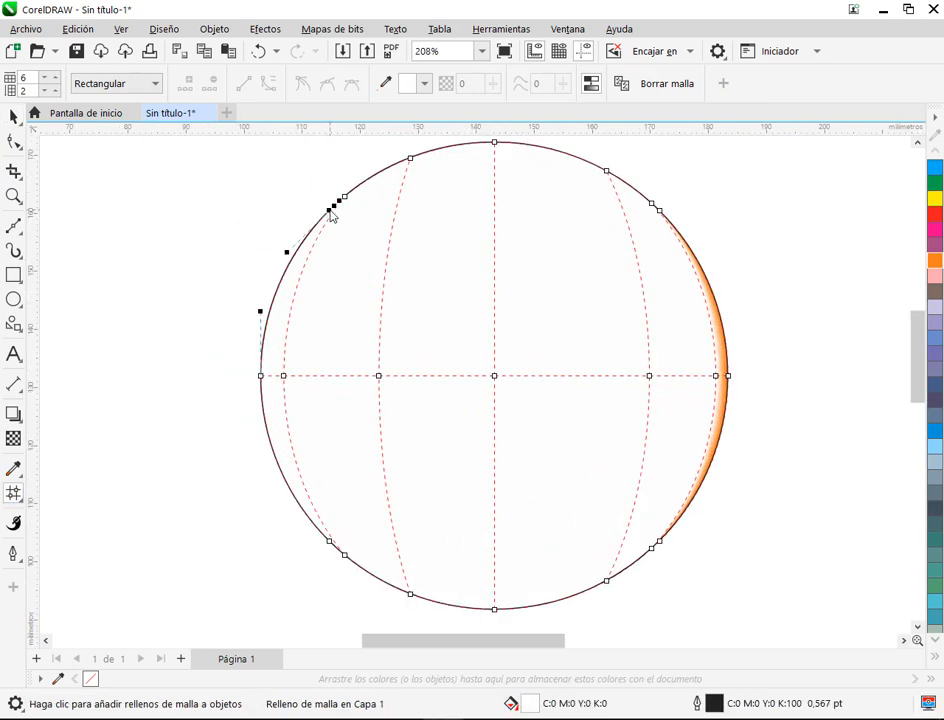
{"action": "left_click", "coordinate": [261, 378]}
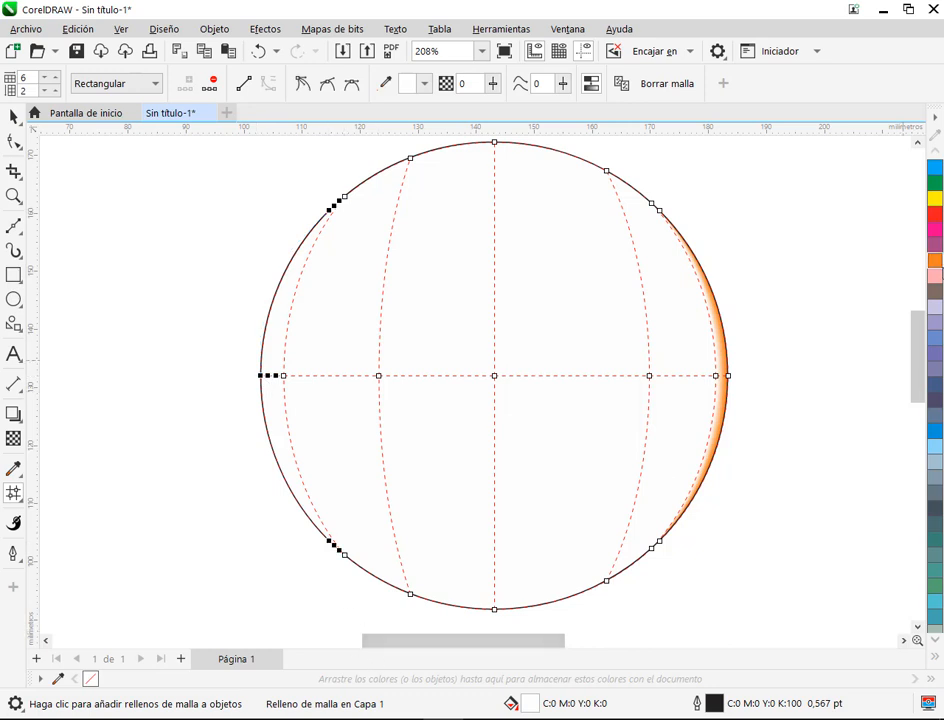
{"action": "left_click", "coordinate": [935, 168]}
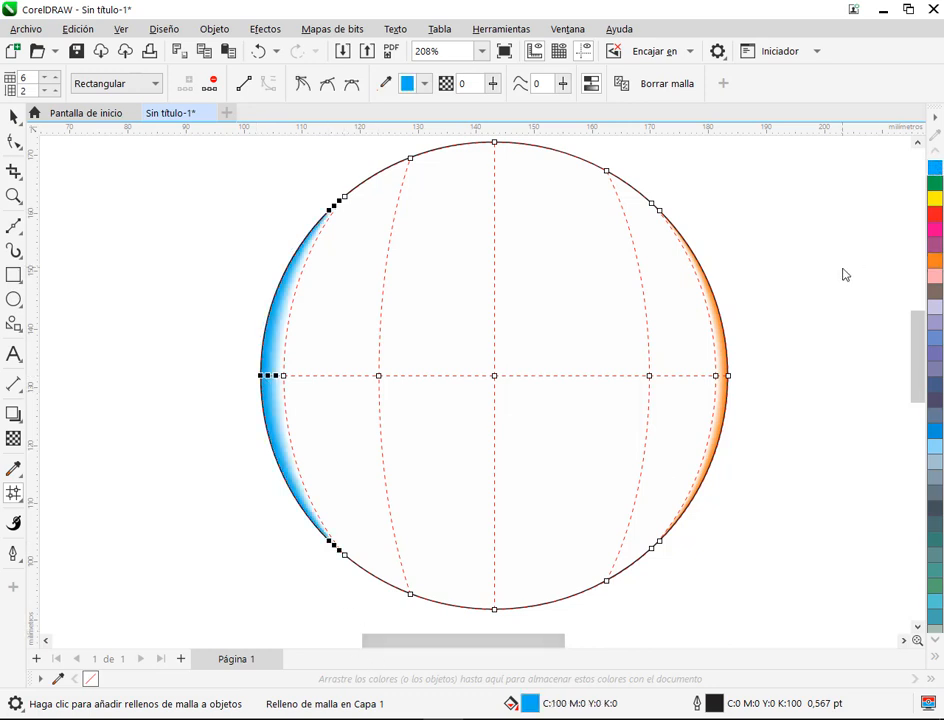
{"action": "key", "text": "Escape"}
Step: Try colouring the column of mesh nodes just inside the blue edge red (C:0 M:100 Y:100 K:0), then undo it
{"action": "scroll", "coordinate": [656, 390], "scroll_direction": "down", "scroll_amount": 1}
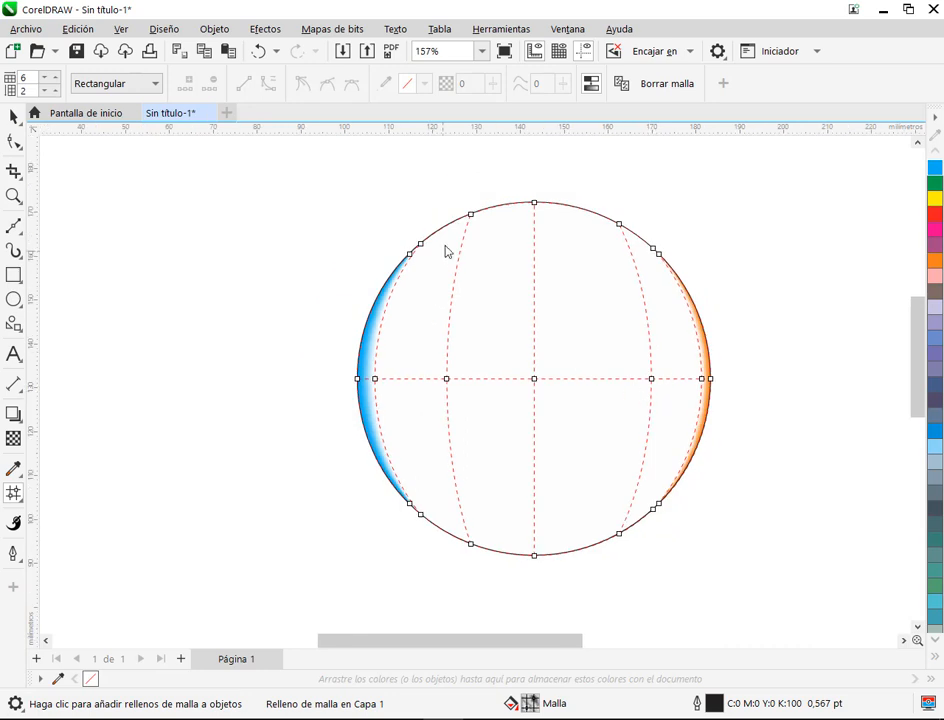
{"action": "left_click", "coordinate": [420, 245]}
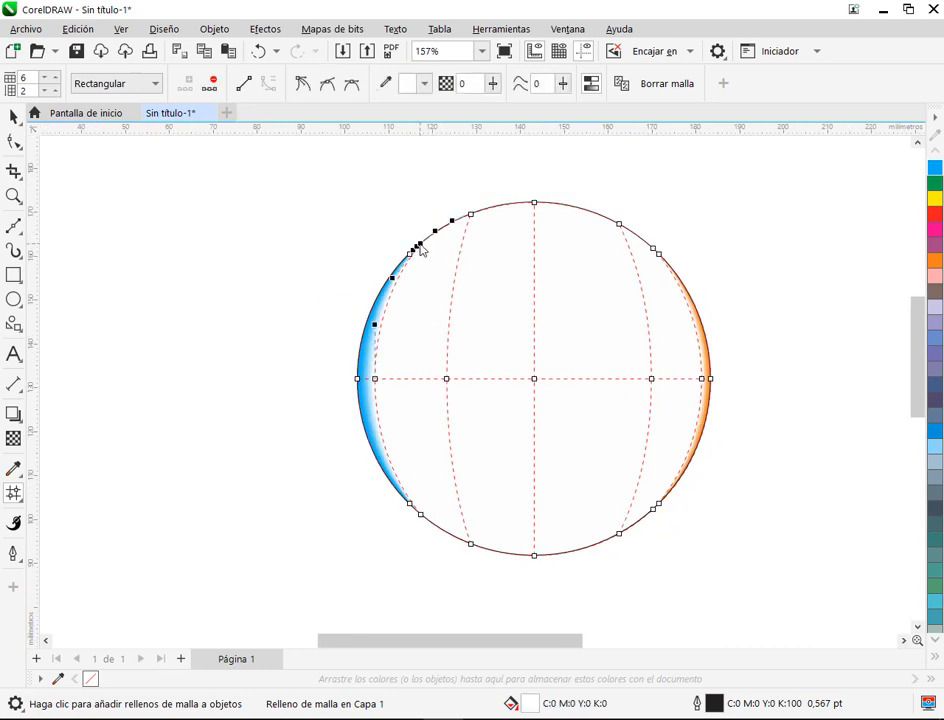
{"action": "left_click", "coordinate": [374, 379]}
{"action": "left_click", "coordinate": [936, 214]}
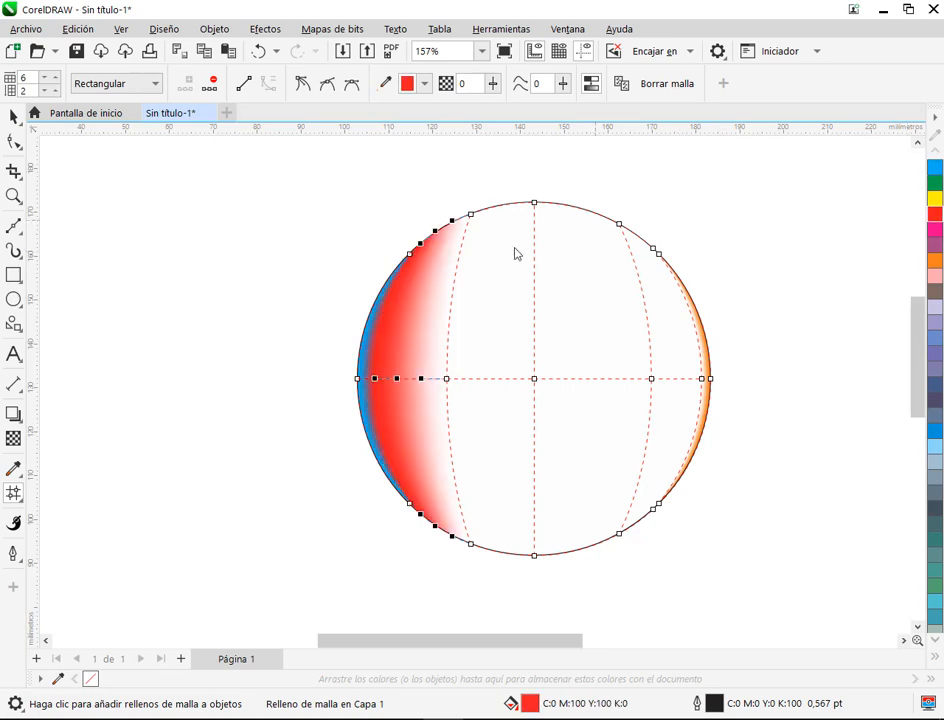
{"action": "scroll", "coordinate": [516, 253], "scroll_direction": "up", "scroll_amount": 3}
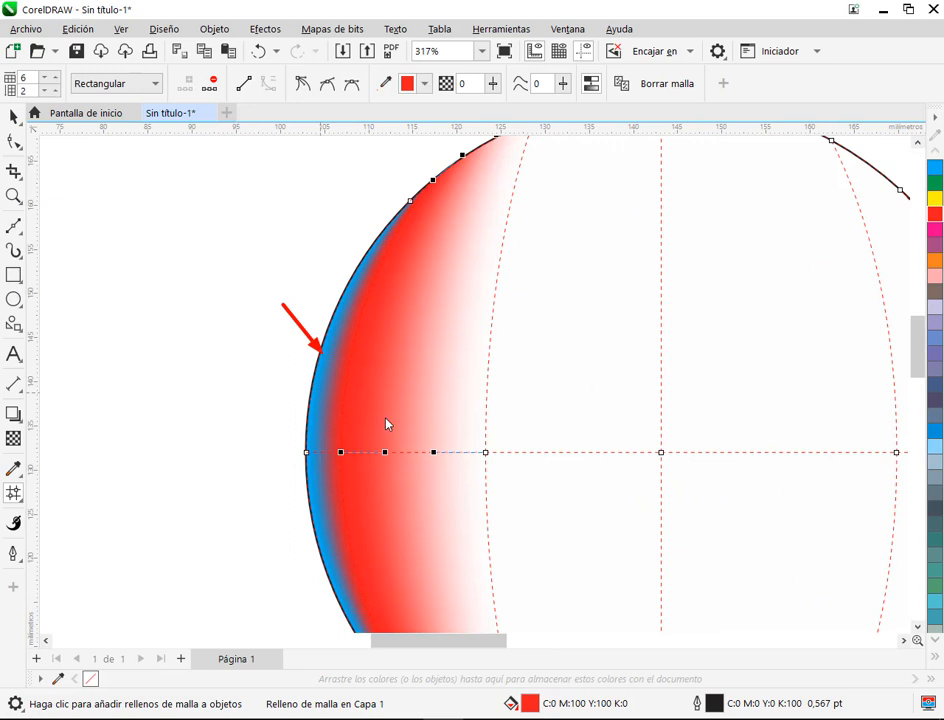
{"action": "key", "text": "ctrl+z"}
{"action": "scroll", "coordinate": [391, 415], "scroll_direction": "down", "scroll_amount": 2}
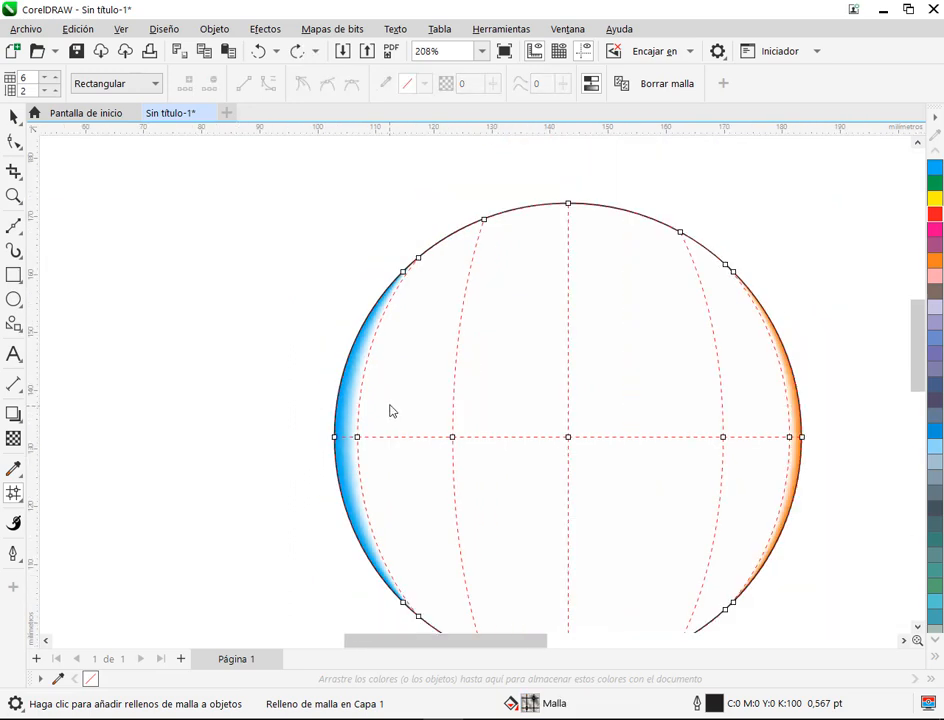
Step: Try colouring the three central columns of the circle's mesh nodes purple (C:60 M:60 Y:0 K:0), then undo it
{"action": "scroll", "coordinate": [391, 411], "scroll_direction": "down", "scroll_amount": 1}
{"action": "left_click", "coordinate": [609, 369]}
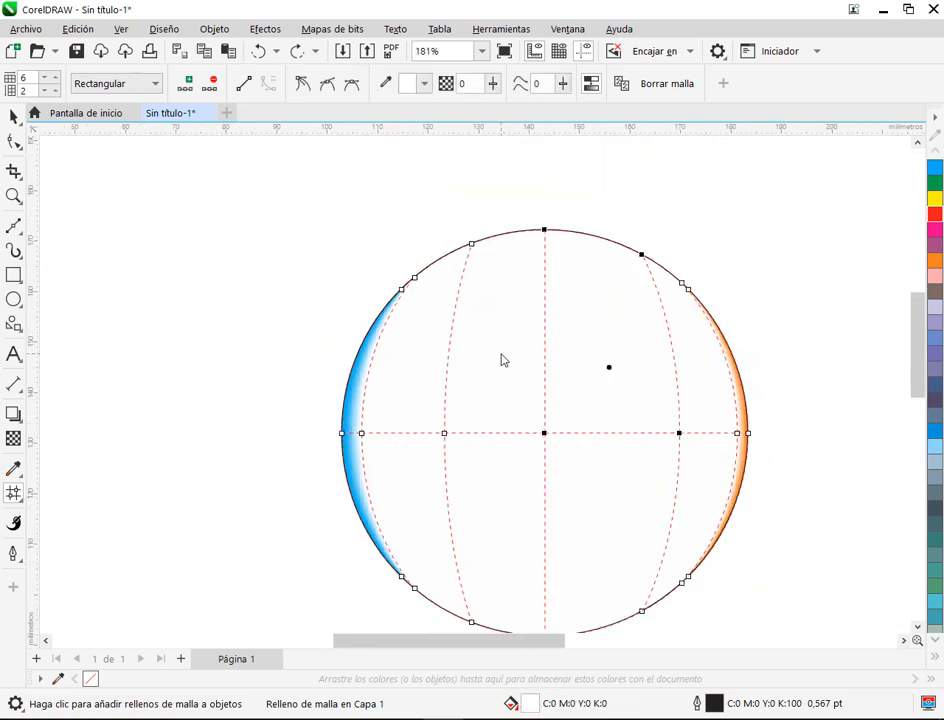
{"action": "left_click_drag", "start_coordinate": [628, 504], "coordinate": [471, 466]}
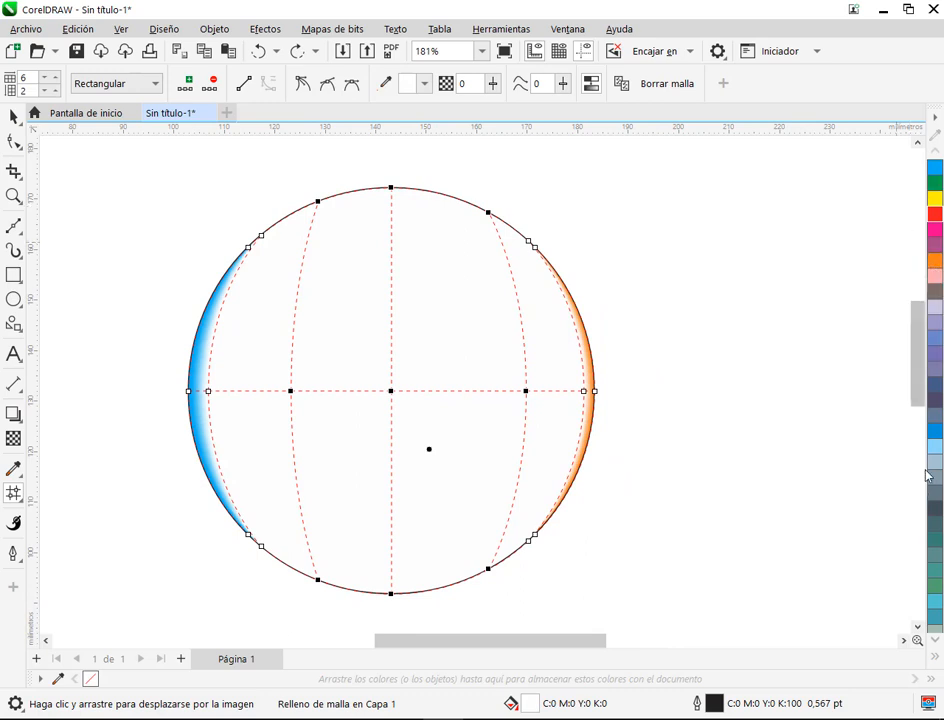
{"action": "left_click", "coordinate": [933, 367]}
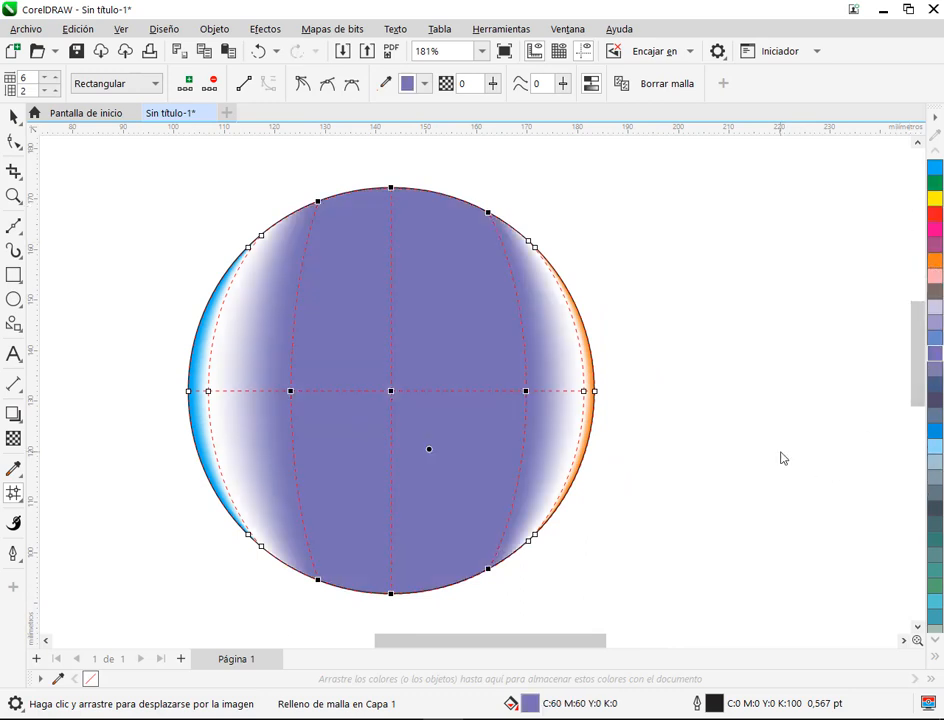
{"action": "key", "text": "ctrl+z"}
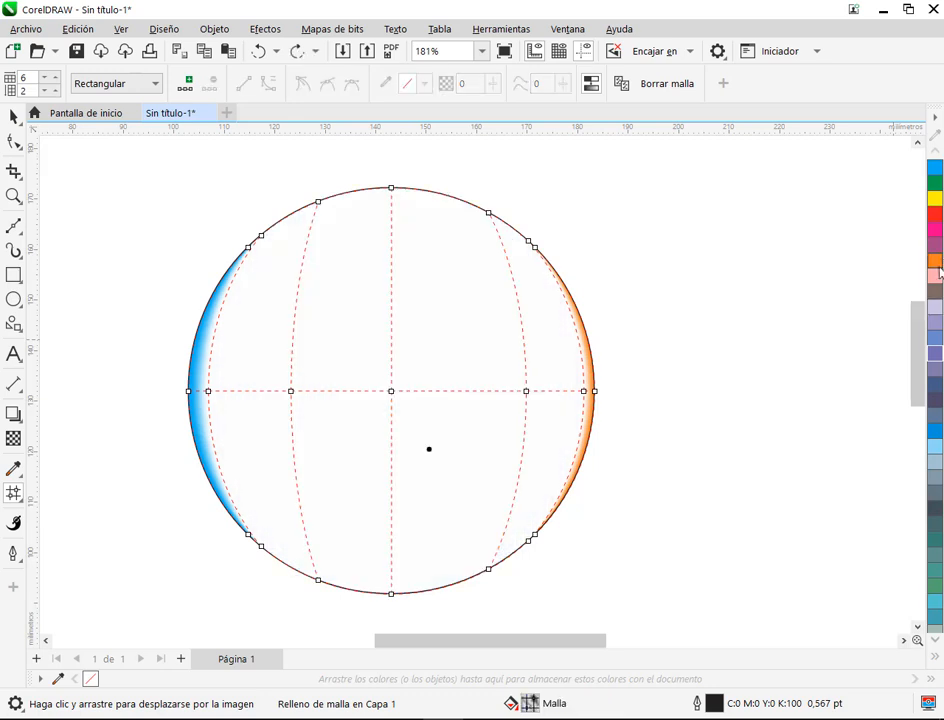
Step: Try colouring the upper mesh cell just right of the circle's centre light pink, then undo it
{"action": "left_click", "coordinate": [438, 339]}
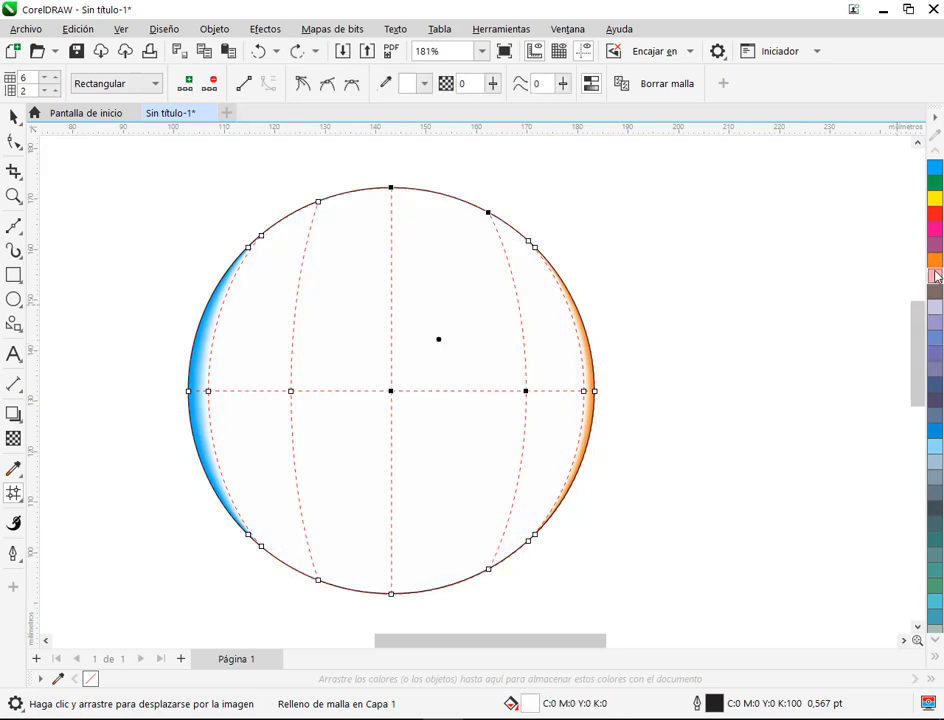
{"action": "left_click", "coordinate": [935, 276]}
{"action": "left_click", "coordinate": [701, 328]}
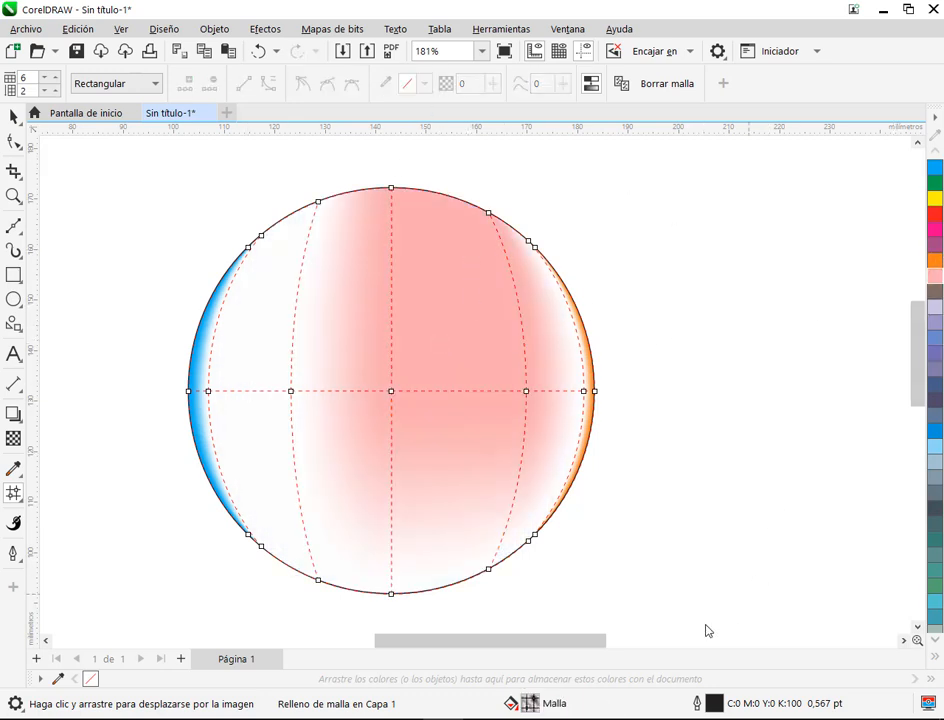
{"action": "key", "text": "ctrl+z"}
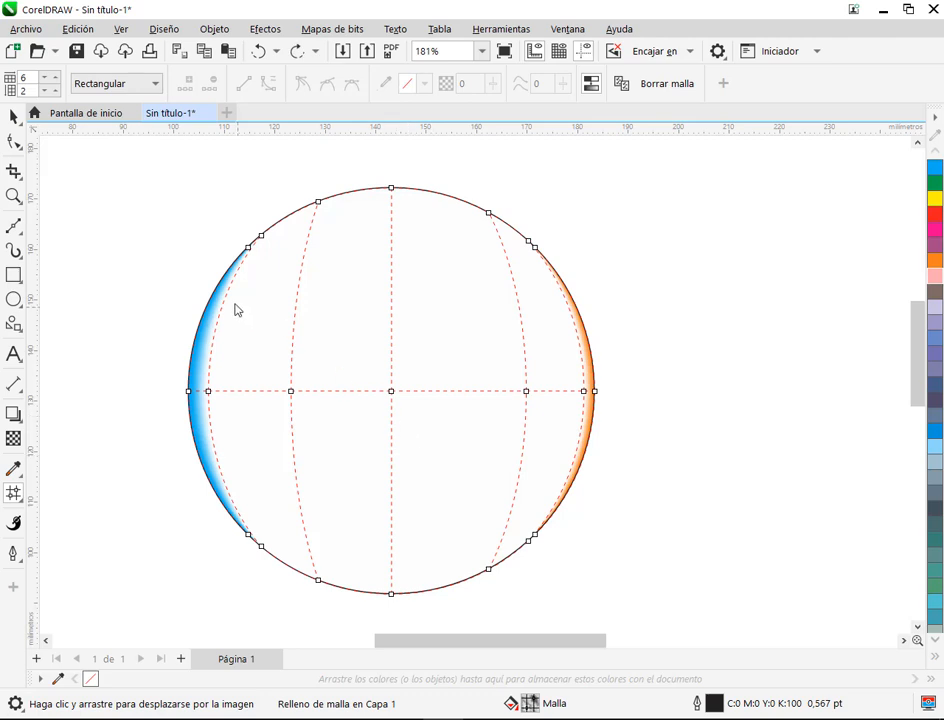
Step: Try colouring the column of mesh nodes just inside the blue edge solid green (C:100 M:0 Y:100 K:0), then undo it
{"action": "left_click", "coordinate": [259, 239]}
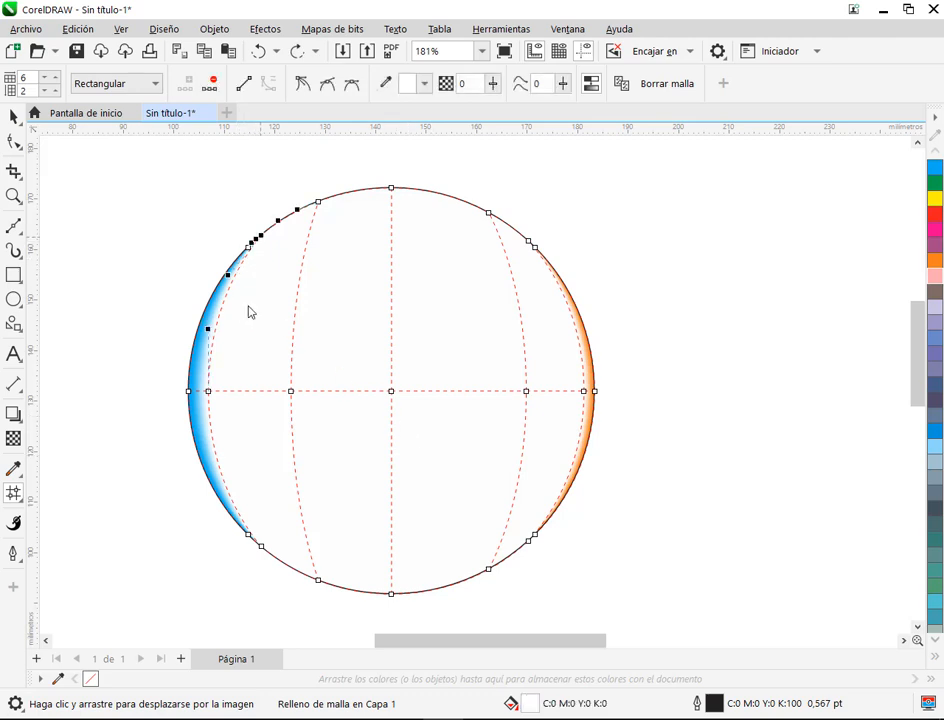
{"action": "left_click", "coordinate": [209, 392]}
{"action": "left_click", "coordinate": [259, 548], "text": "shift"}
{"action": "left_click", "coordinate": [936, 183]}
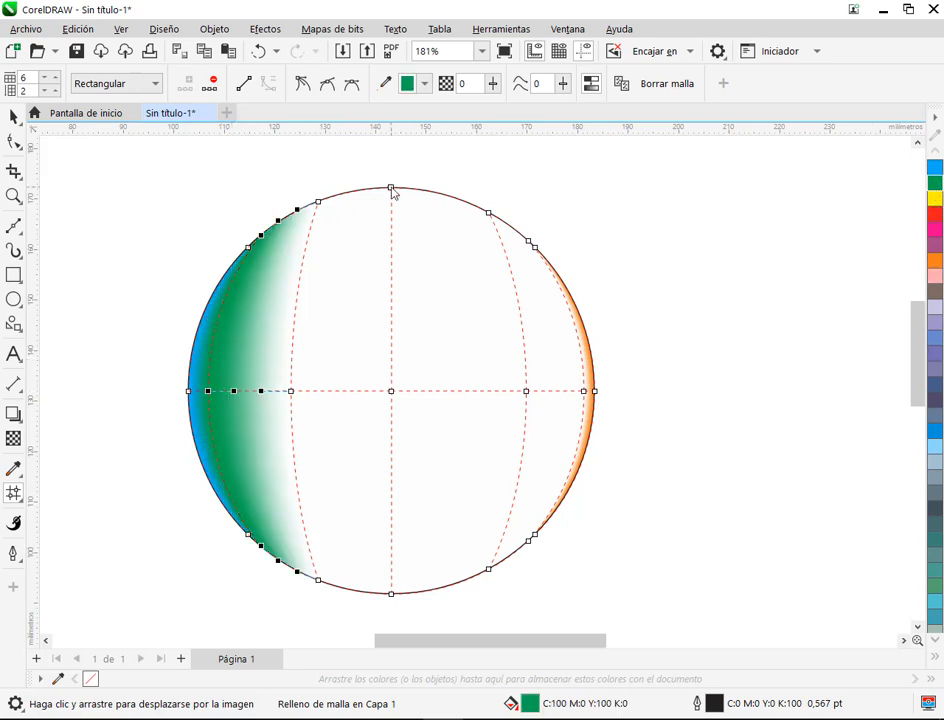
{"action": "key", "text": "ctrl+z"}
Step: Tint the mesh node column just inside the blue edge gradually with green to C:42 M:0 Y:42 K:0, undoing a trial of solid green
{"action": "left_click", "coordinate": [261, 238]}
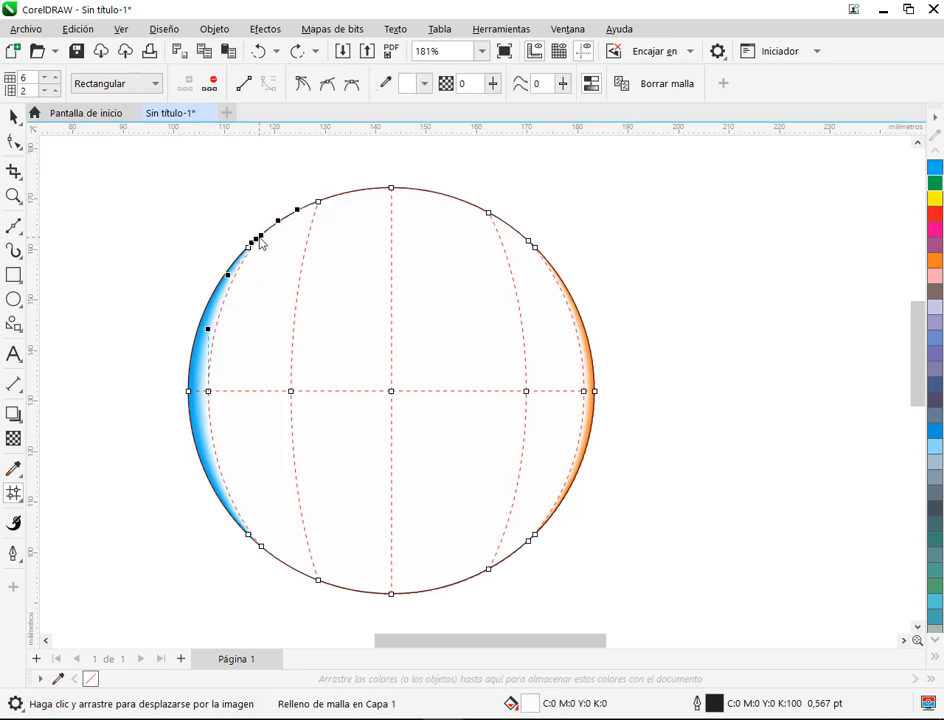
{"action": "left_click", "coordinate": [208, 391]}
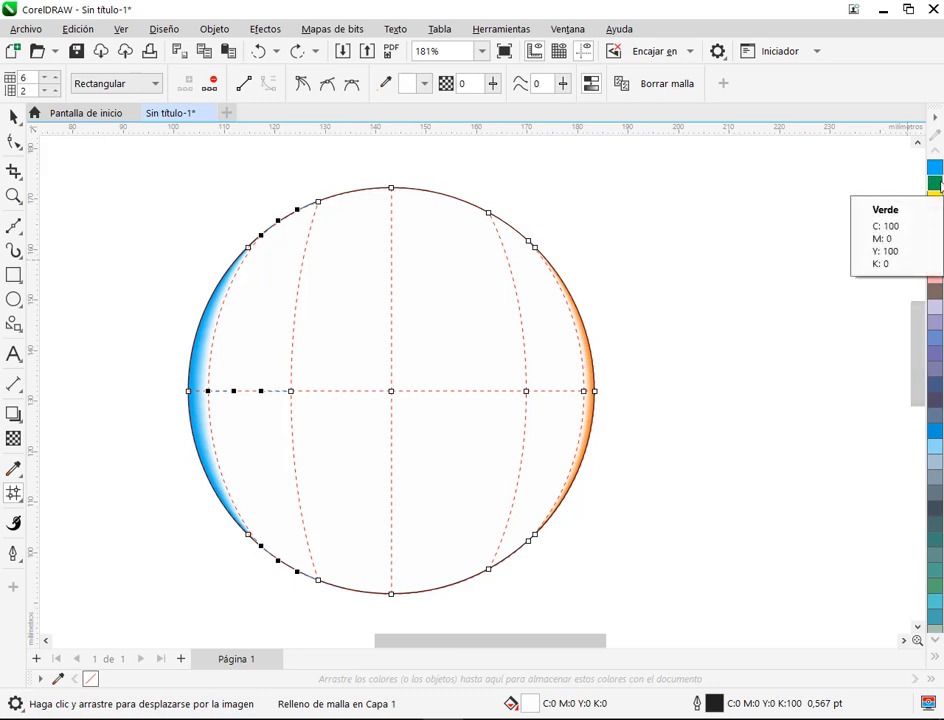
{"action": "left_click", "coordinate": [939, 183], "text": "ctrl"}
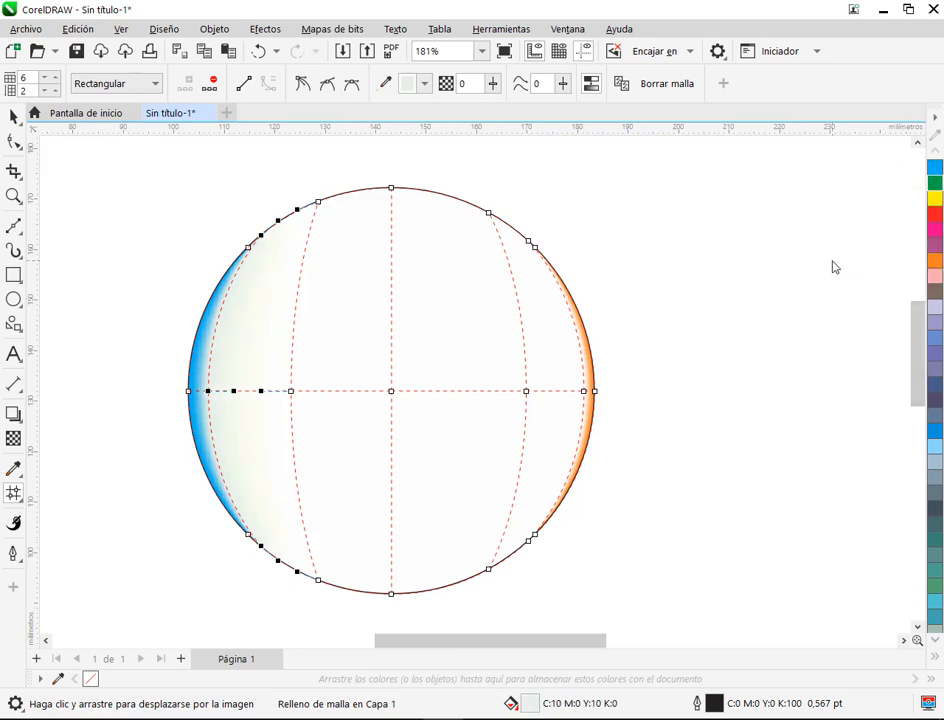
{"action": "left_click", "coordinate": [937, 185], "text": "ctrl"}
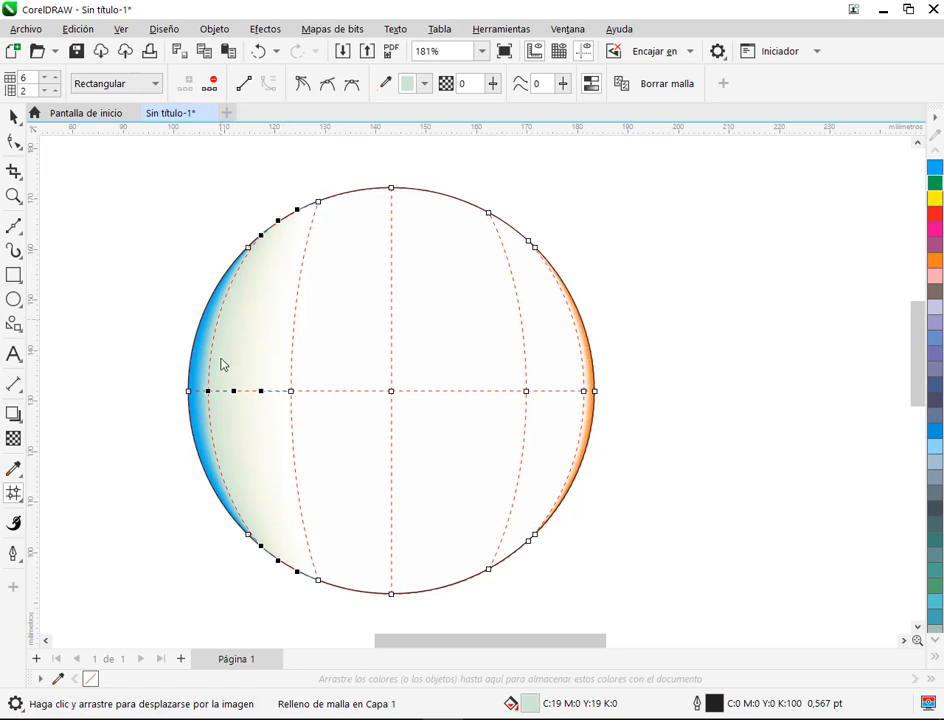
{"action": "left_click", "coordinate": [937, 187], "text": "ctrl"}
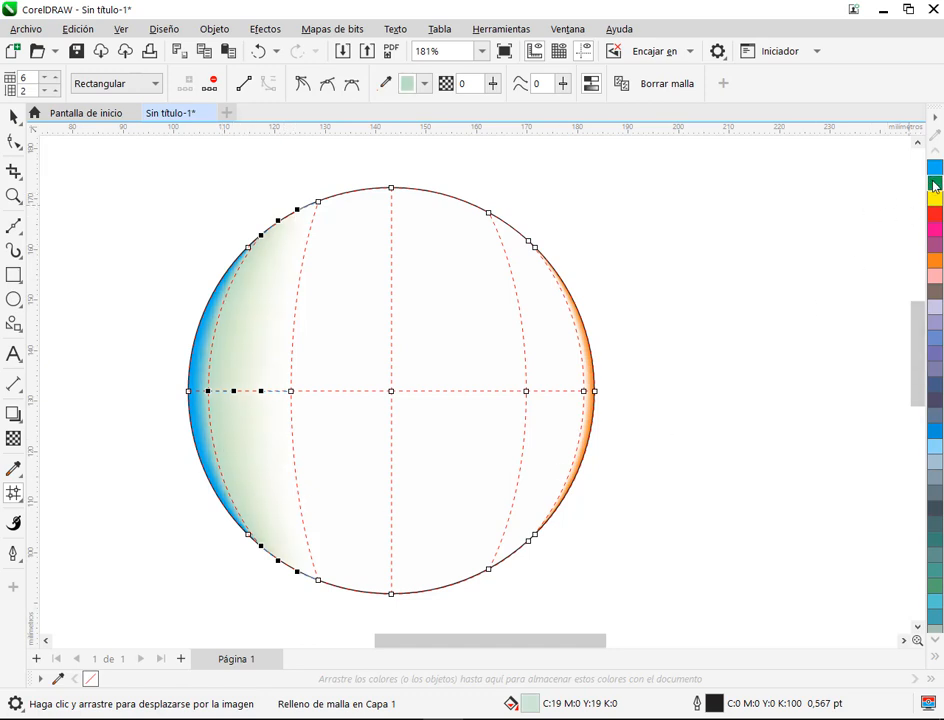
{"action": "left_click", "coordinate": [937, 185], "text": "ctrl"}
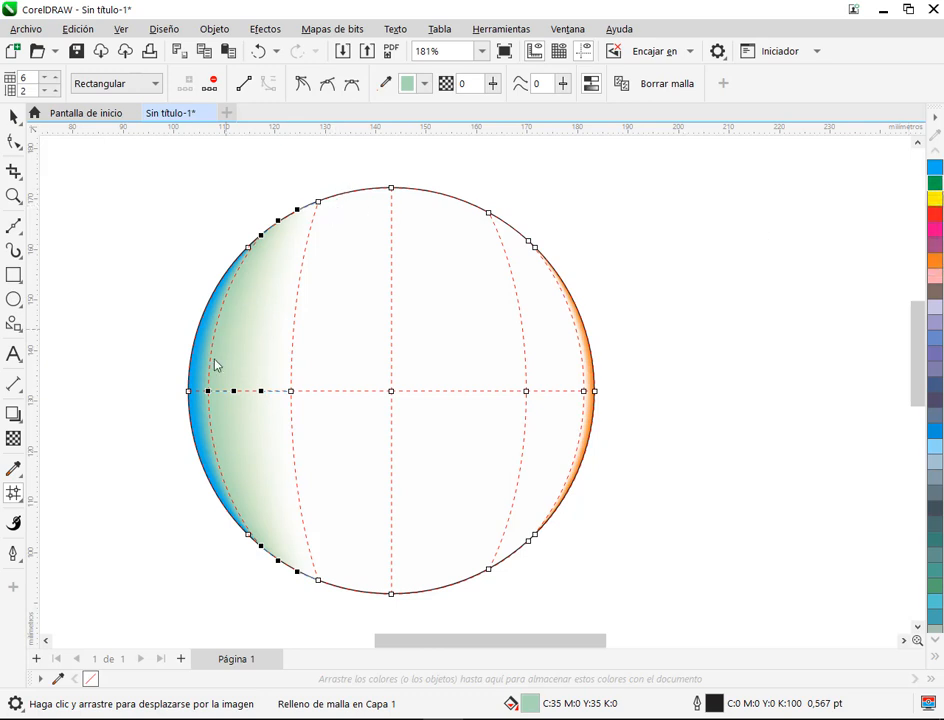
{"action": "left_click", "coordinate": [937, 188], "text": "ctrl"}
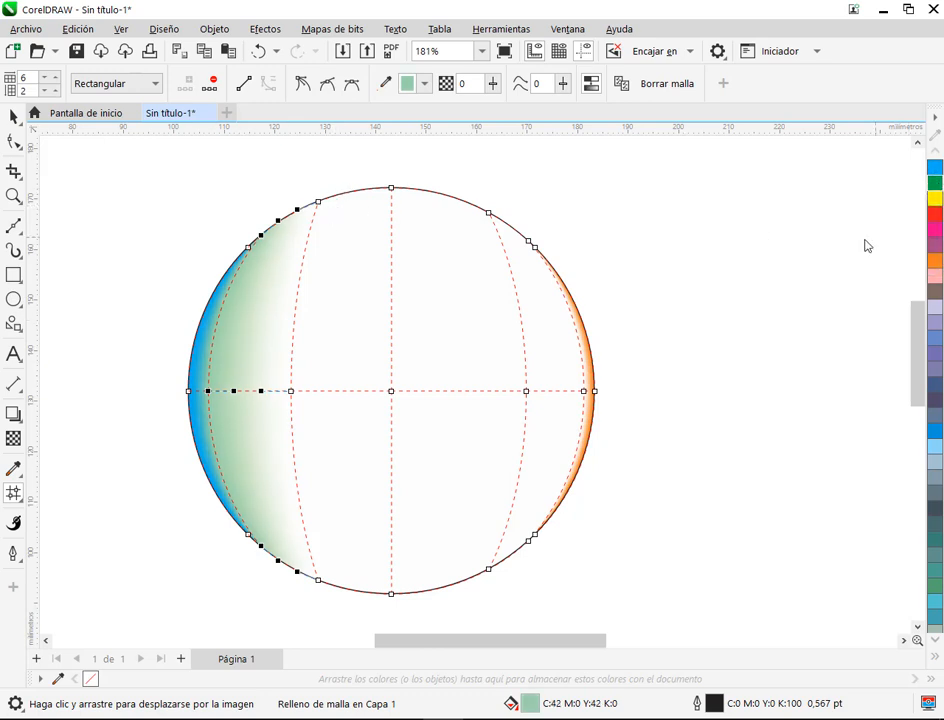
{"action": "left_click", "coordinate": [937, 183]}
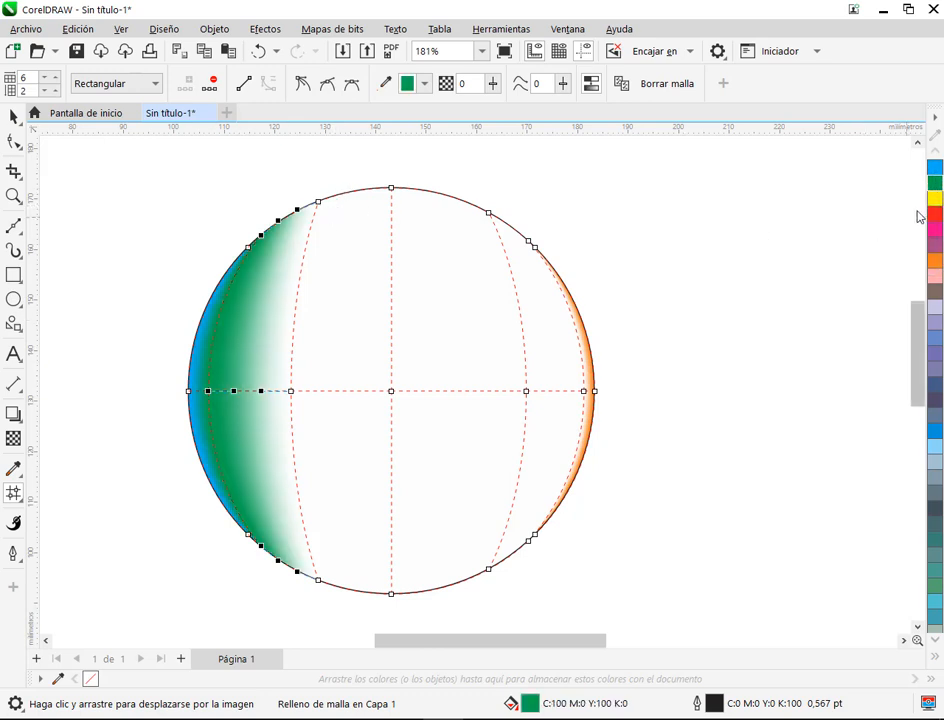
{"action": "key", "text": "ctrl+z"}
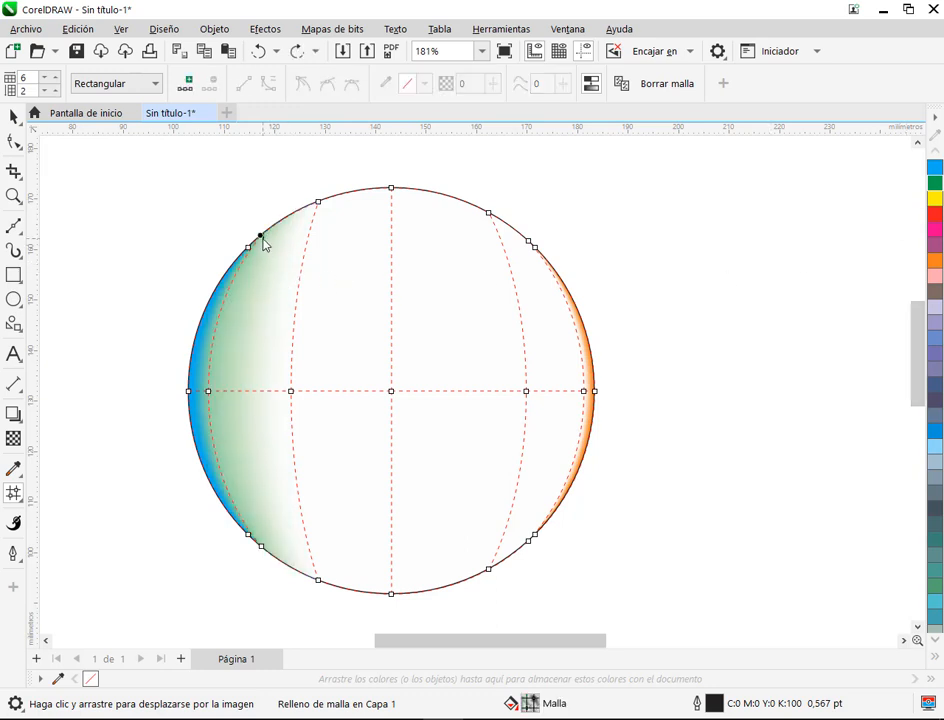
Step: Strengthen the green tint of the middle and bottom nodes in the column inside the blue edge to C:57 M:0 Y:57 K:0
{"action": "left_click_drag", "start_coordinate": [264, 252], "coordinate": [203, 400]}
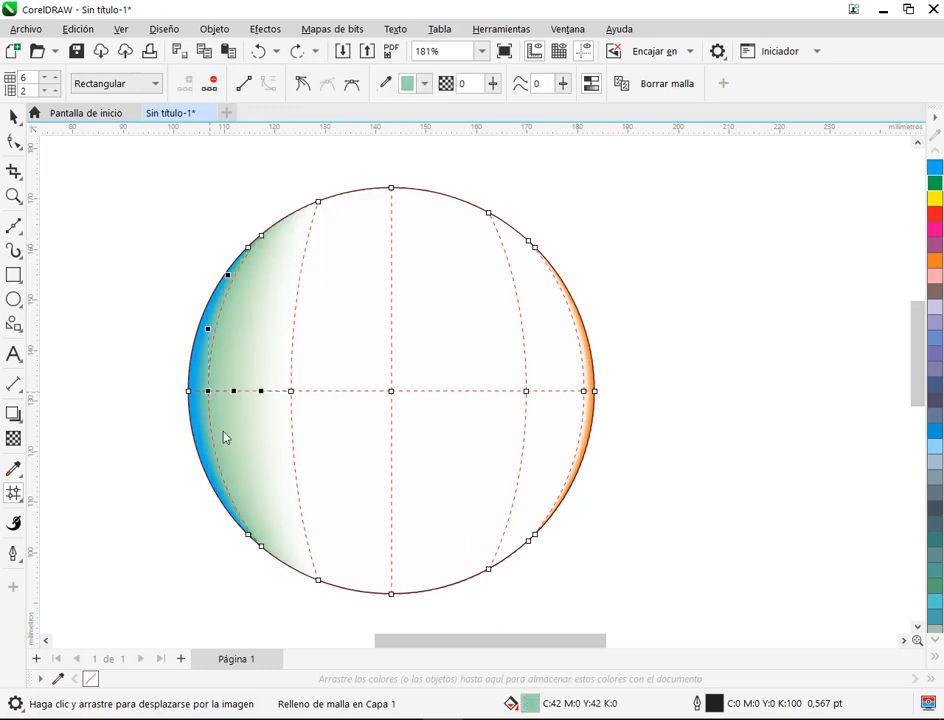
{"action": "left_click", "coordinate": [262, 548]}
{"action": "left_click", "coordinate": [934, 187], "text": "ctrl"}
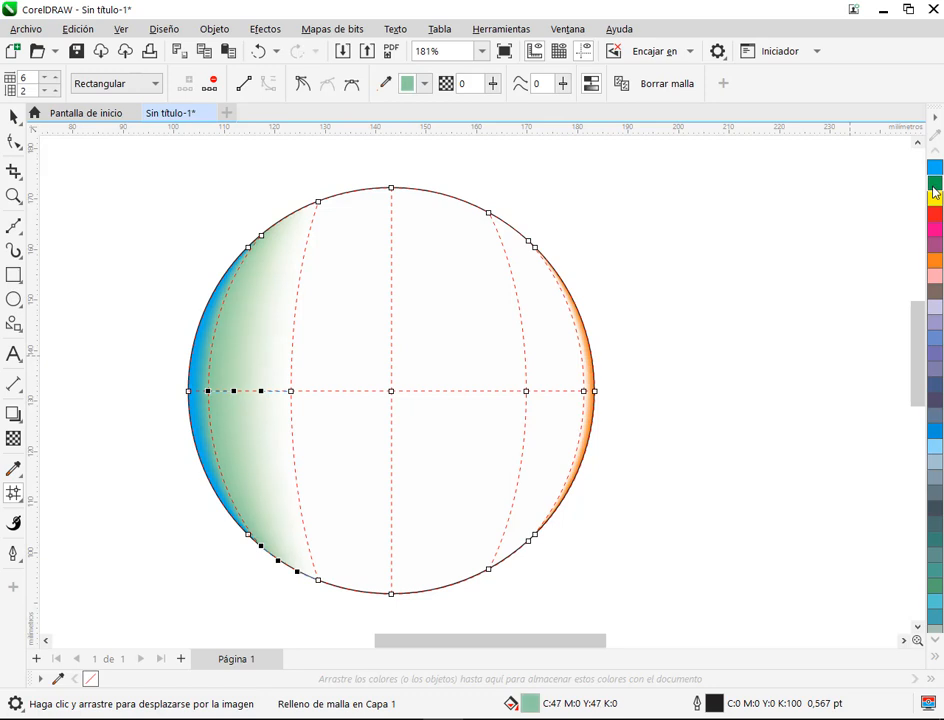
{"action": "left_click", "coordinate": [934, 187], "text": "ctrl"}
{"action": "left_click", "coordinate": [935, 188], "text": "ctrl"}
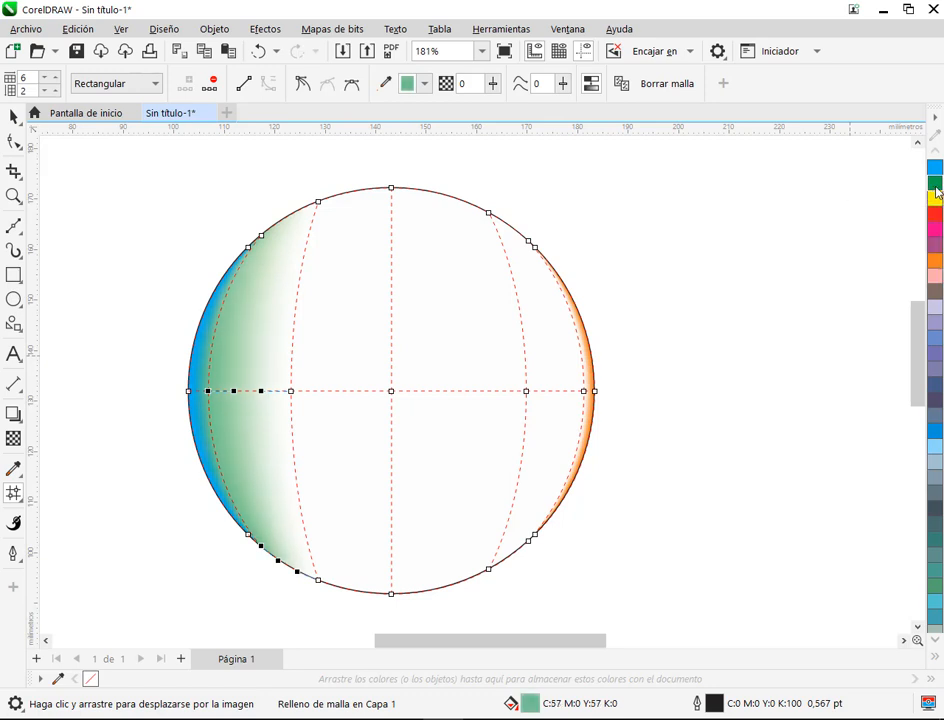
Step: Tint the column of mesh nodes immediately left of the circle's centre light green (C:19 M:0 Y:19 K:0)
{"action": "left_click", "coordinate": [317, 201]}
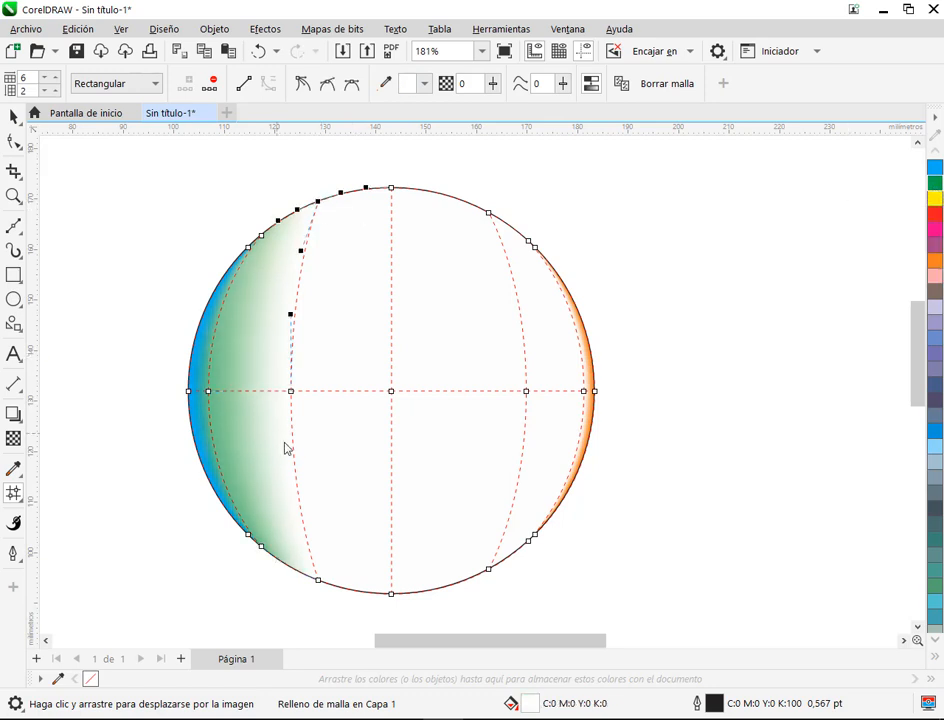
{"action": "left_click", "coordinate": [291, 392]}
{"action": "left_click", "coordinate": [934, 187], "text": "ctrl"}
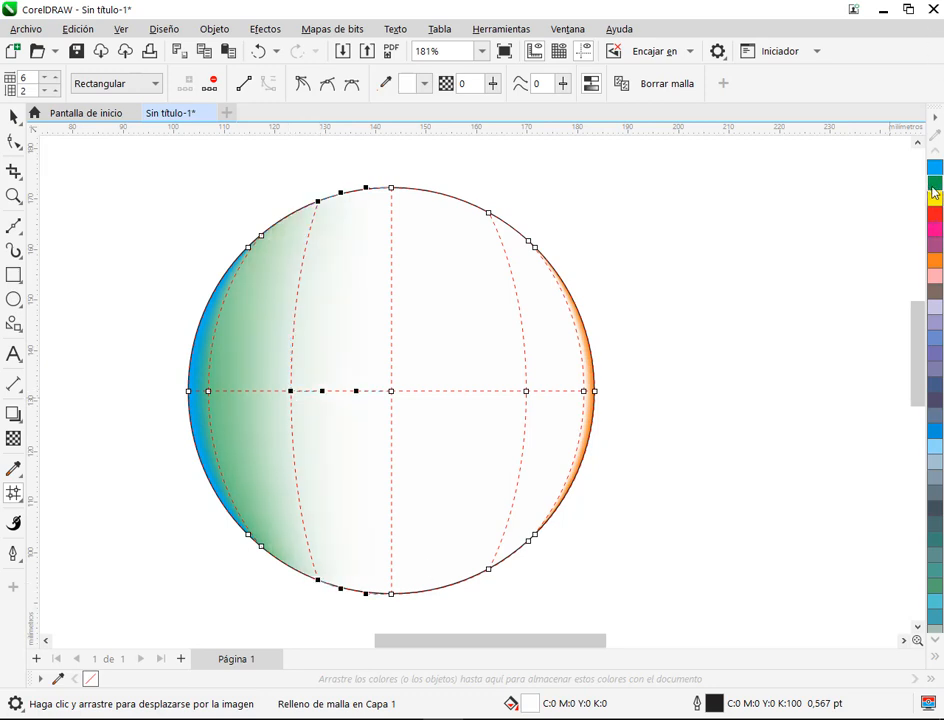
{"action": "left_click", "coordinate": [934, 187], "text": "ctrl"}
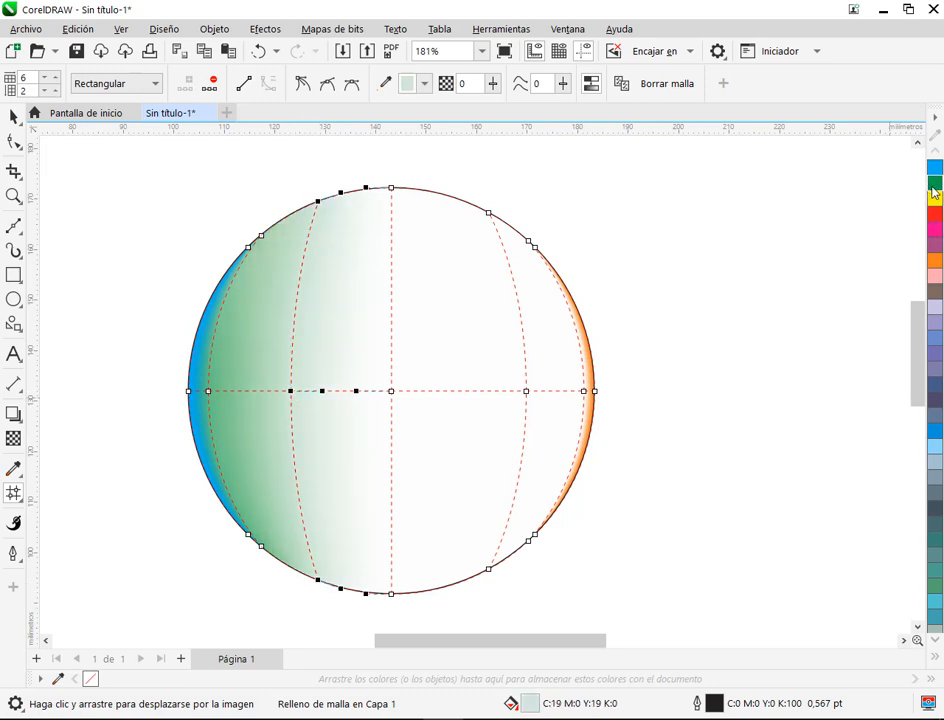
Step: Tint the three mesh nodes of the circle's central column with red to C:0 M:27 Y:27 K:0, then deselect them
{"action": "left_click", "coordinate": [391, 188]}
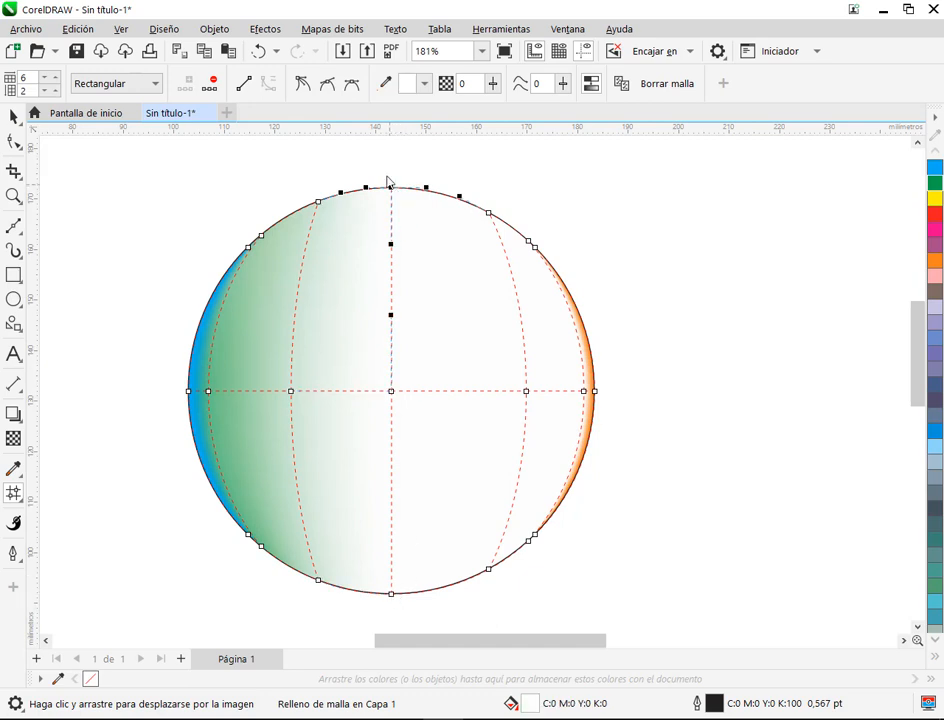
{"action": "left_click_drag", "start_coordinate": [369, 179], "coordinate": [417, 630]}
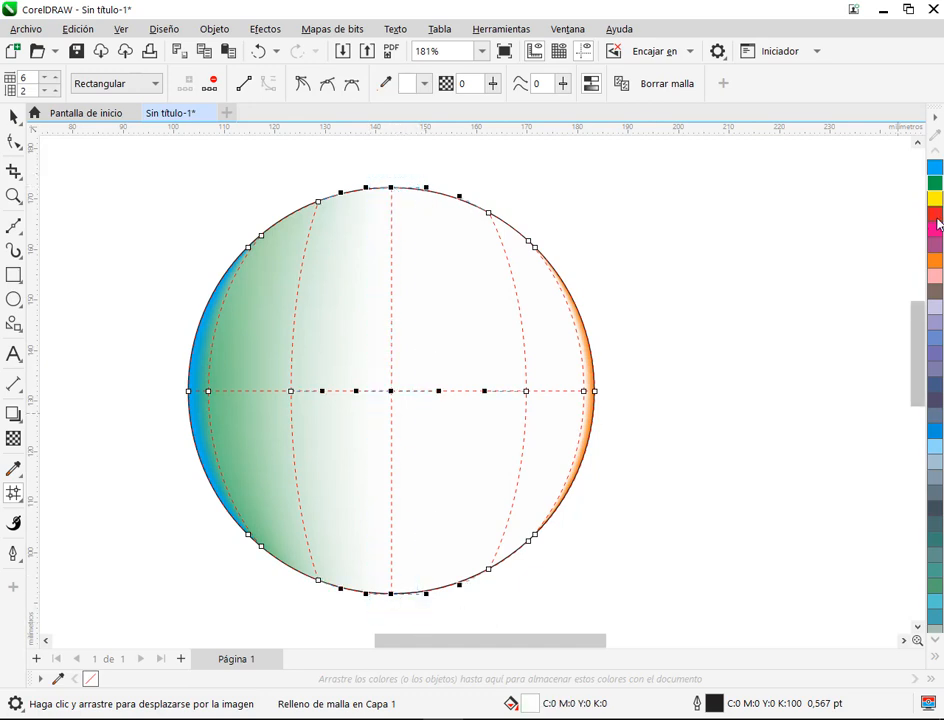
{"action": "left_click", "coordinate": [936, 214], "text": "ctrl"}
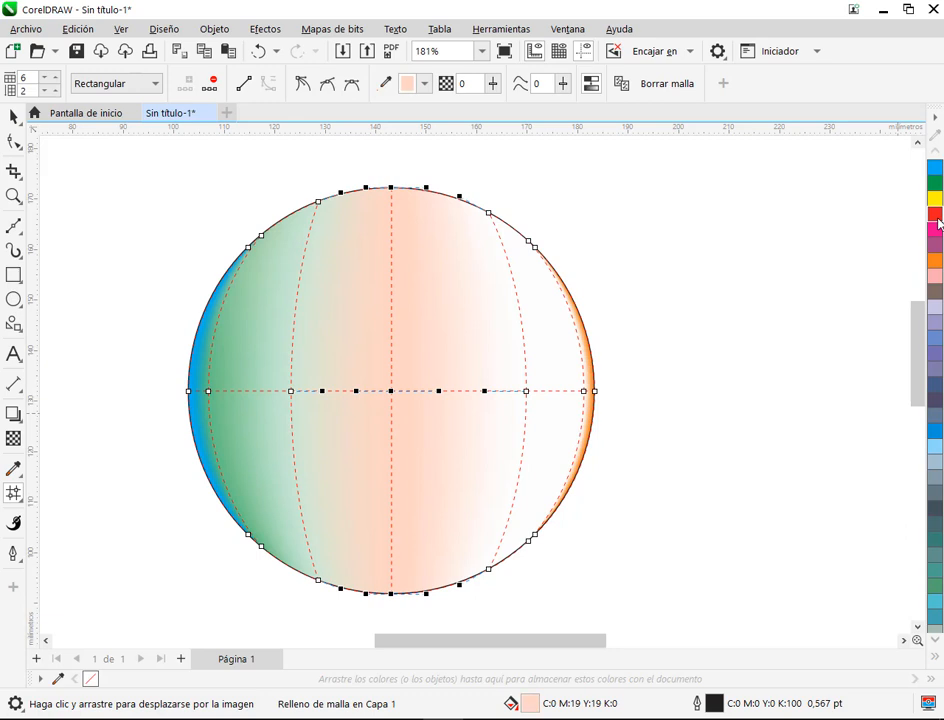
{"action": "left_click", "coordinate": [937, 214], "text": "ctrl"}
{"action": "left_click", "coordinate": [742, 267]}
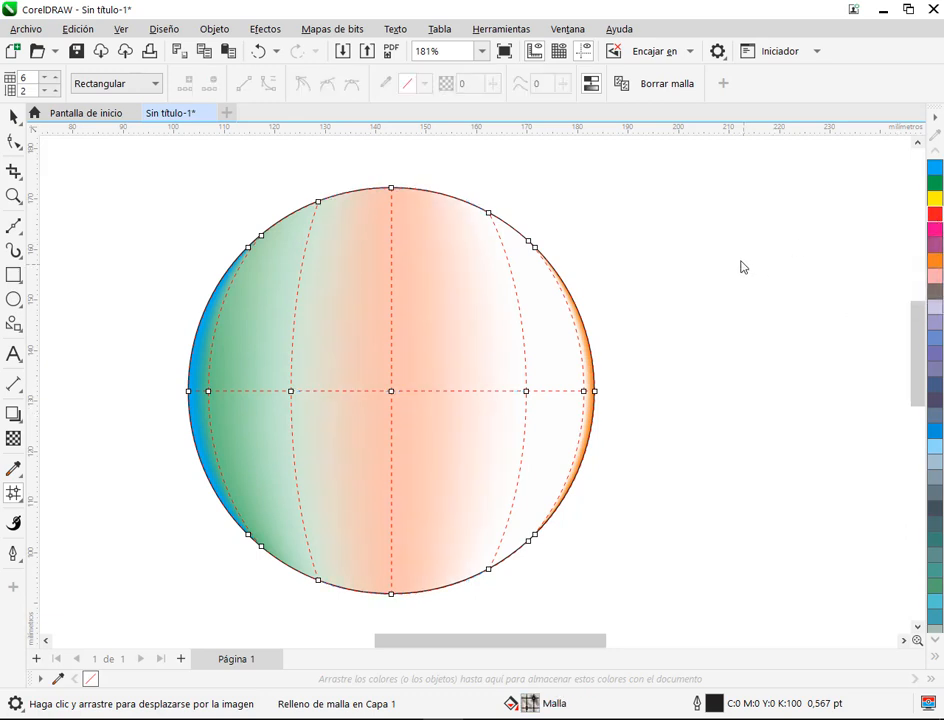
Step: Try colouring the mesh node column immediately left of centre solid yellow (C:0 M:0 Y:100 K:0), then undo it
{"action": "left_click", "coordinate": [319, 202]}
{"action": "left_click", "coordinate": [291, 391], "text": "shift"}
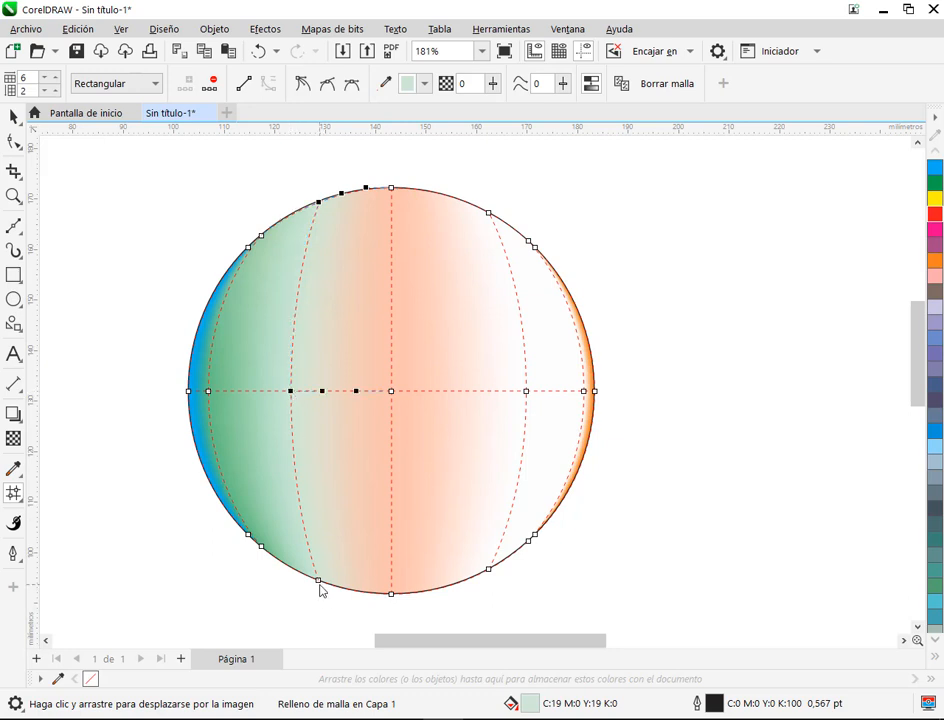
{"action": "left_click", "coordinate": [935, 198]}
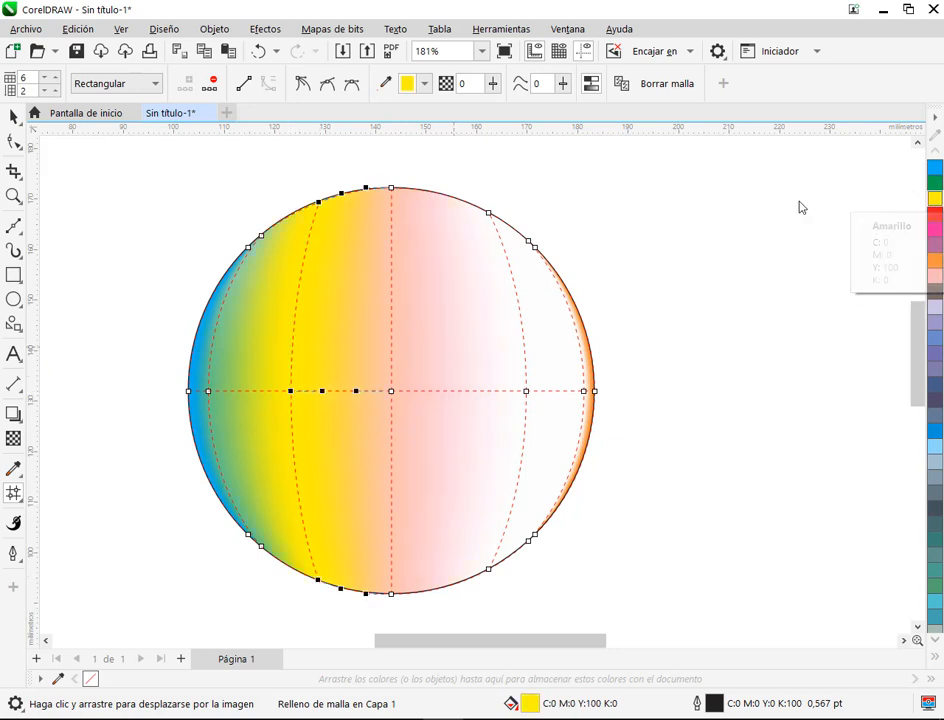
{"action": "key", "text": "ctrl+z"}
Step: Tint the mesh node column immediately left of centre gradually with yellow to C:10 M:0 Y:57 K:0
{"action": "left_click_drag", "start_coordinate": [278, 188], "coordinate": [345, 590]}
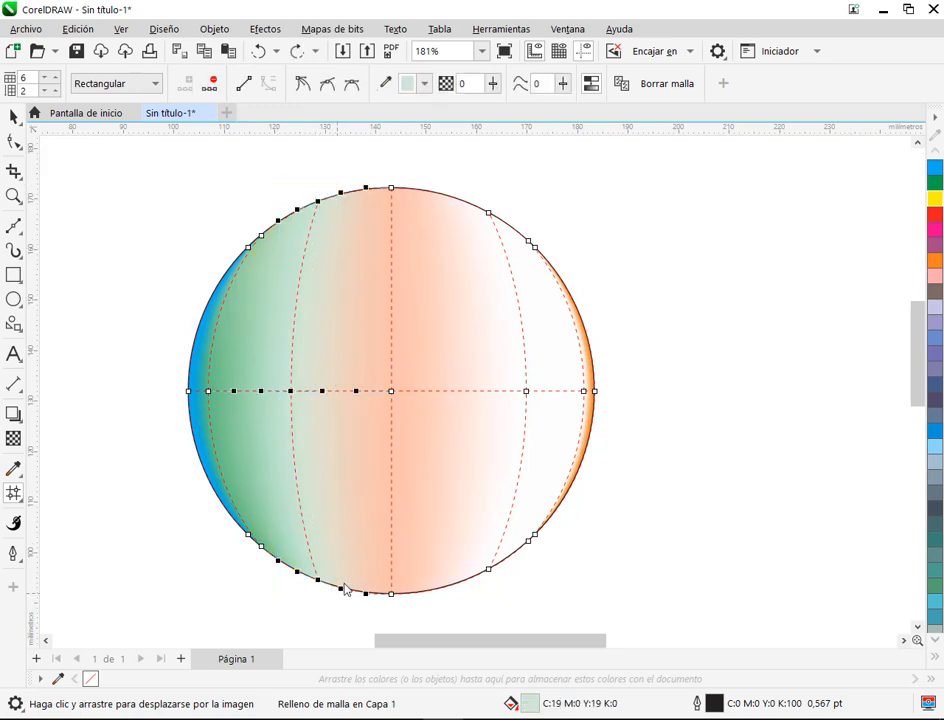
{"action": "left_click", "coordinate": [936, 200], "text": "ctrl"}
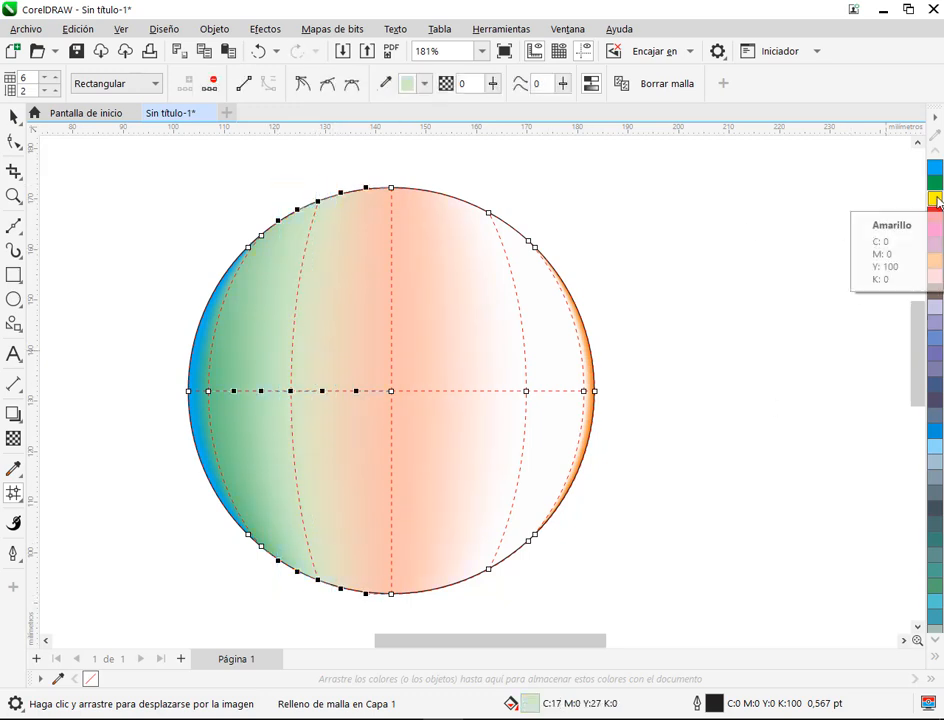
{"action": "left_click", "coordinate": [936, 200], "text": "ctrl"}
{"action": "left_click", "coordinate": [936, 200], "text": "ctrl"}
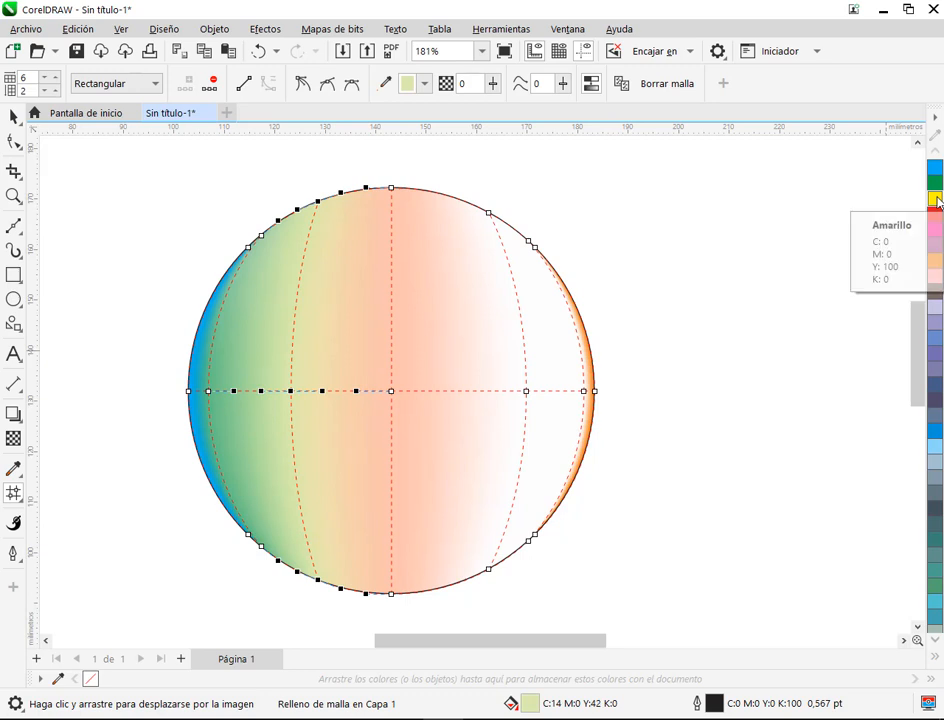
{"action": "left_click", "coordinate": [936, 200], "text": "ctrl"}
{"action": "left_click", "coordinate": [936, 200], "text": "ctrl"}
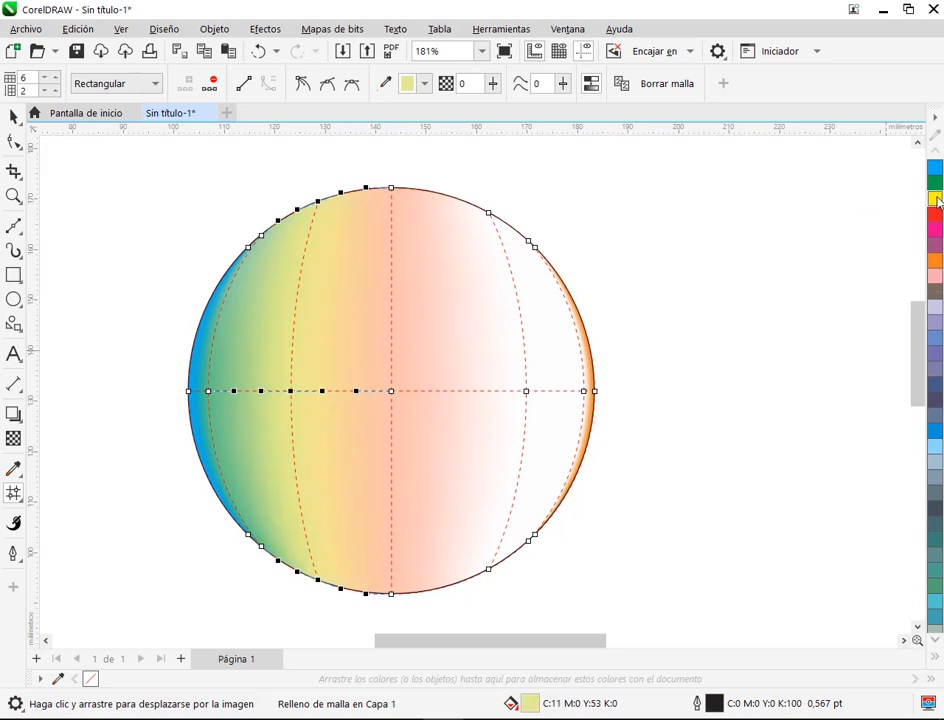
{"action": "left_click", "coordinate": [936, 200], "text": "ctrl"}
Step: Deselect the circle and examine its blended colours without the mesh
{"action": "left_click", "coordinate": [14, 117]}
{"action": "left_click", "coordinate": [164, 261]}
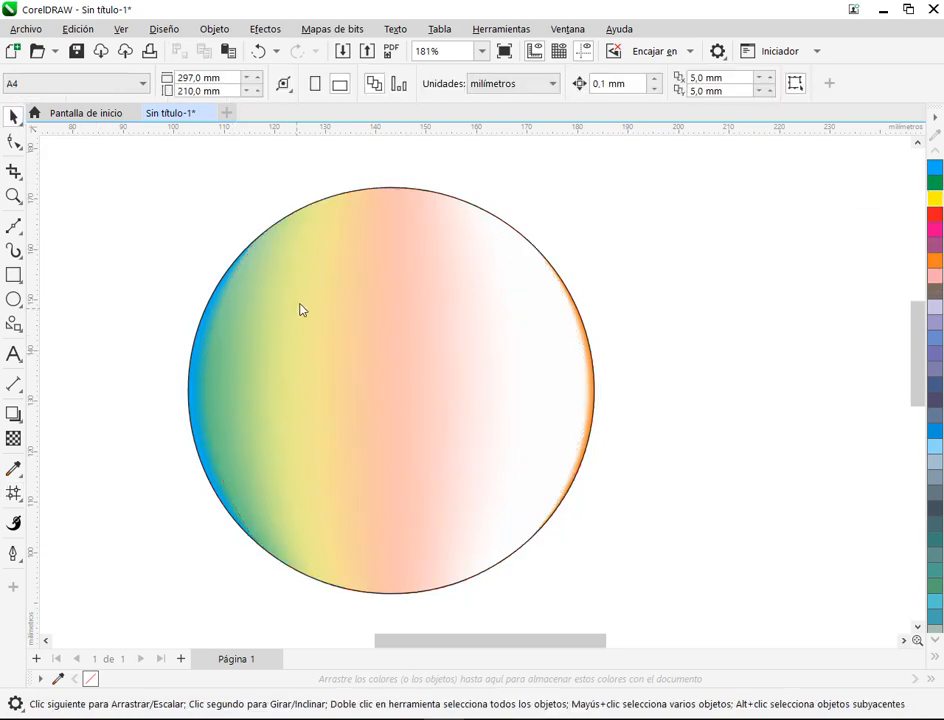
{"action": "scroll", "coordinate": [303, 312], "scroll_direction": "down", "scroll_amount": 2}
{"action": "scroll", "coordinate": [351, 342], "scroll_direction": "up", "scroll_amount": 1}
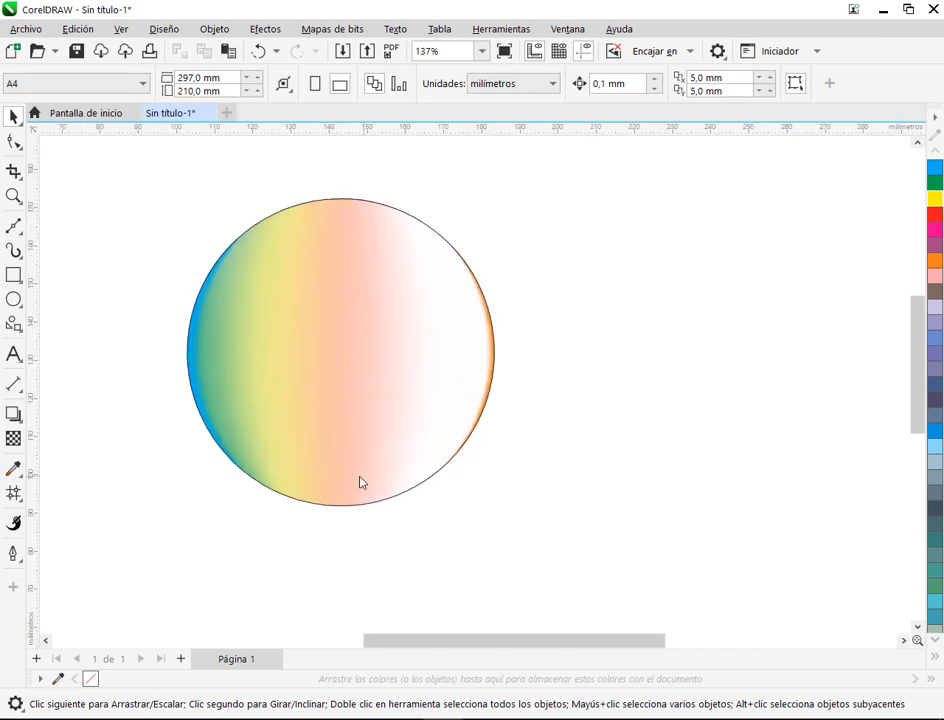
Step: Reopen the circle's mesh and move the middle nodes of the central column and its left neighbour to the right, bending the colour bands
{"action": "left_click", "coordinate": [360, 386]}
{"action": "left_click", "coordinate": [14, 493]}
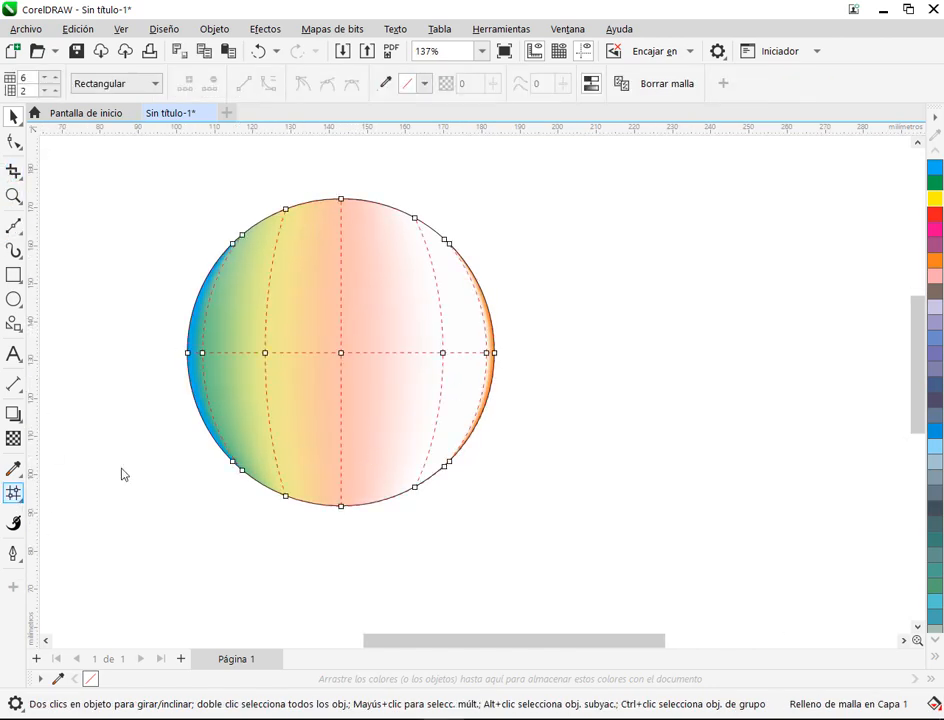
{"action": "left_click", "coordinate": [341, 354]}
{"action": "left_click_drag", "start_coordinate": [341, 354], "coordinate": [378, 341]}
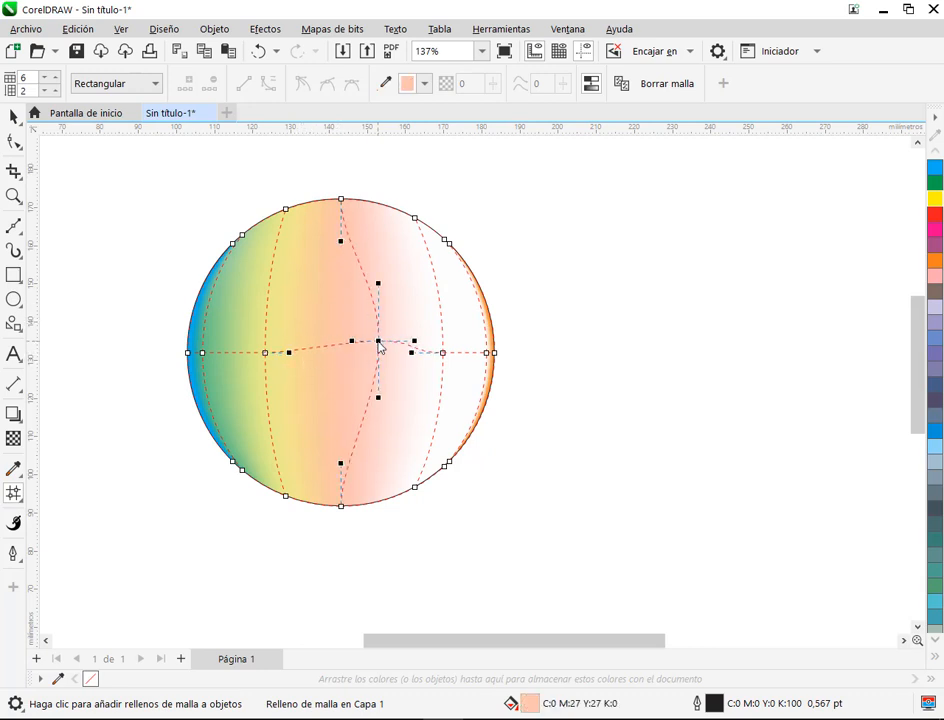
{"action": "left_click", "coordinate": [266, 353]}
{"action": "left_click_drag", "start_coordinate": [266, 353], "coordinate": [339, 347]}
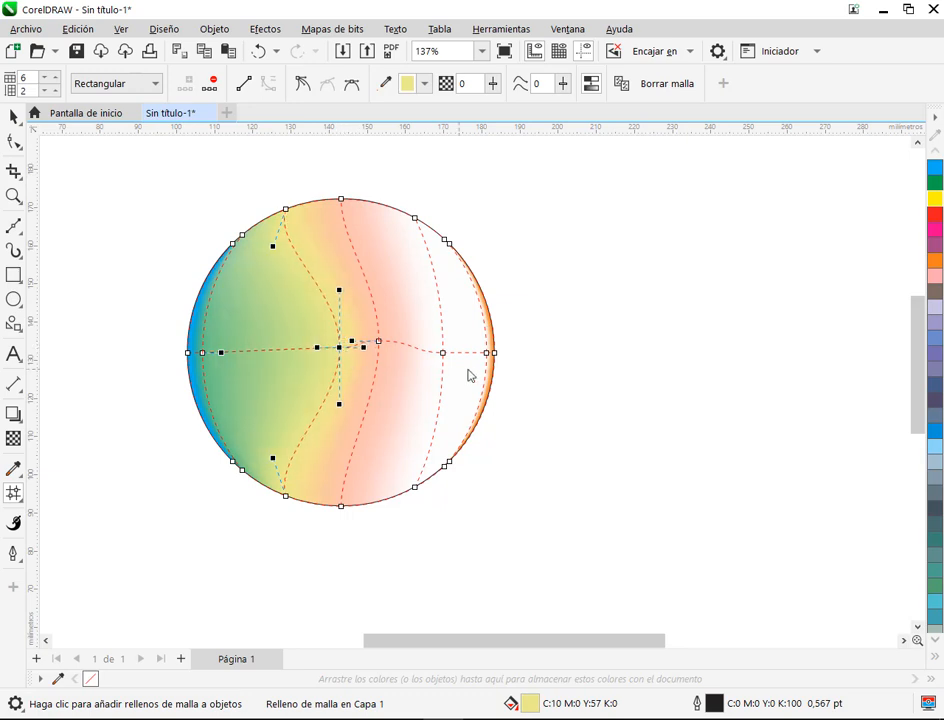
Step: Move the middle node of the column right of centre leftwards and the central column's middle node rightwards past it, folding the mesh
{"action": "left_click_drag", "start_coordinate": [445, 354], "coordinate": [391, 346]}
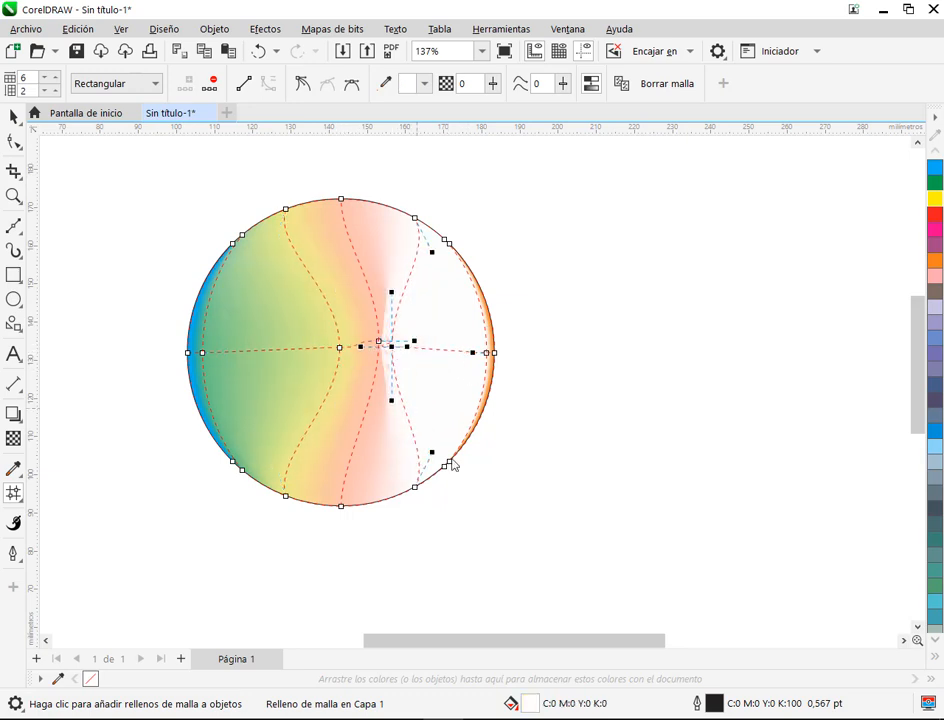
{"action": "scroll", "coordinate": [402, 358], "scroll_direction": "up", "scroll_amount": 3}
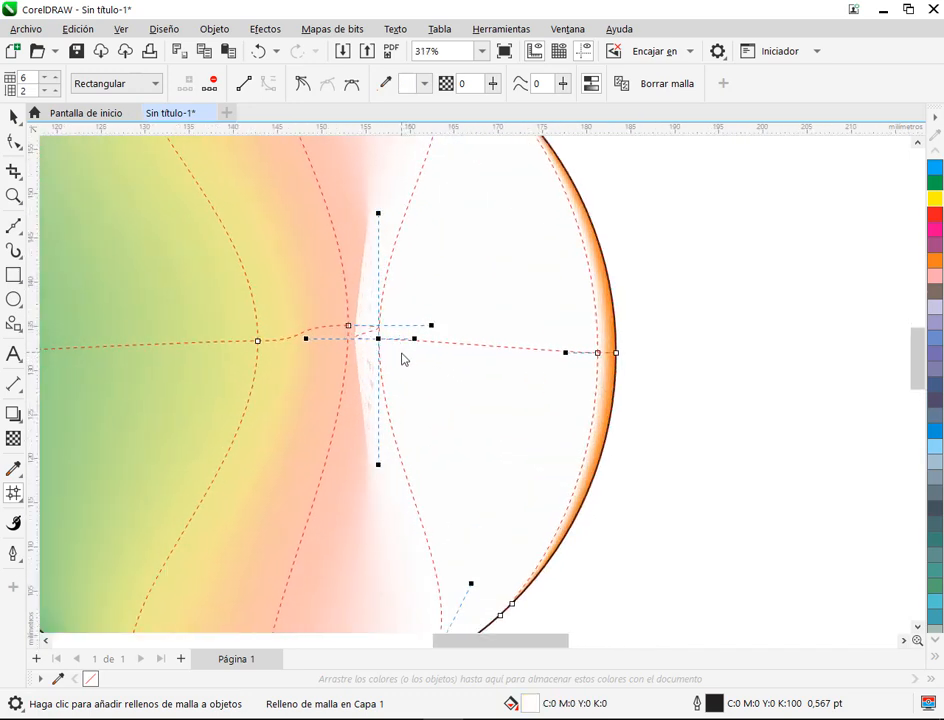
{"action": "left_click", "coordinate": [717, 257]}
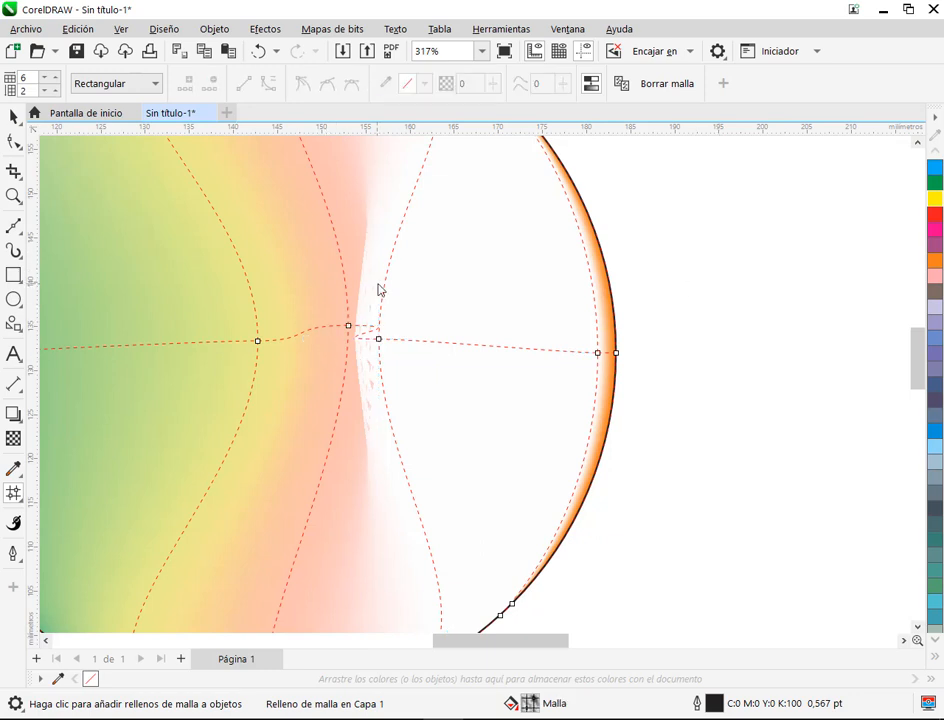
{"action": "scroll", "coordinate": [362, 337], "scroll_direction": "up", "scroll_amount": 2}
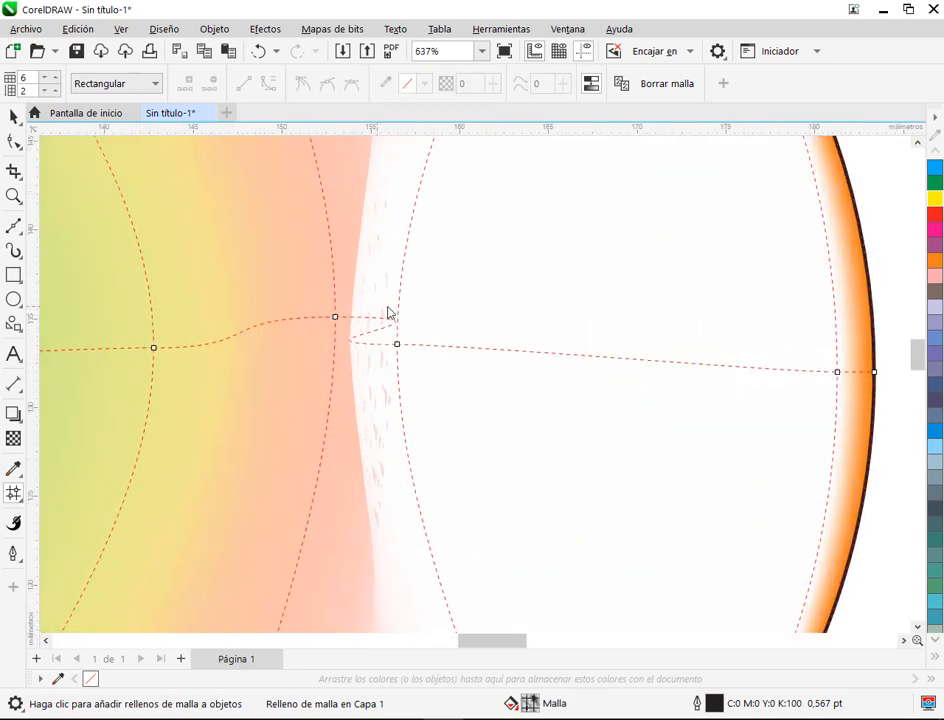
{"action": "scroll", "coordinate": [335, 274], "scroll_direction": "down", "scroll_amount": 4}
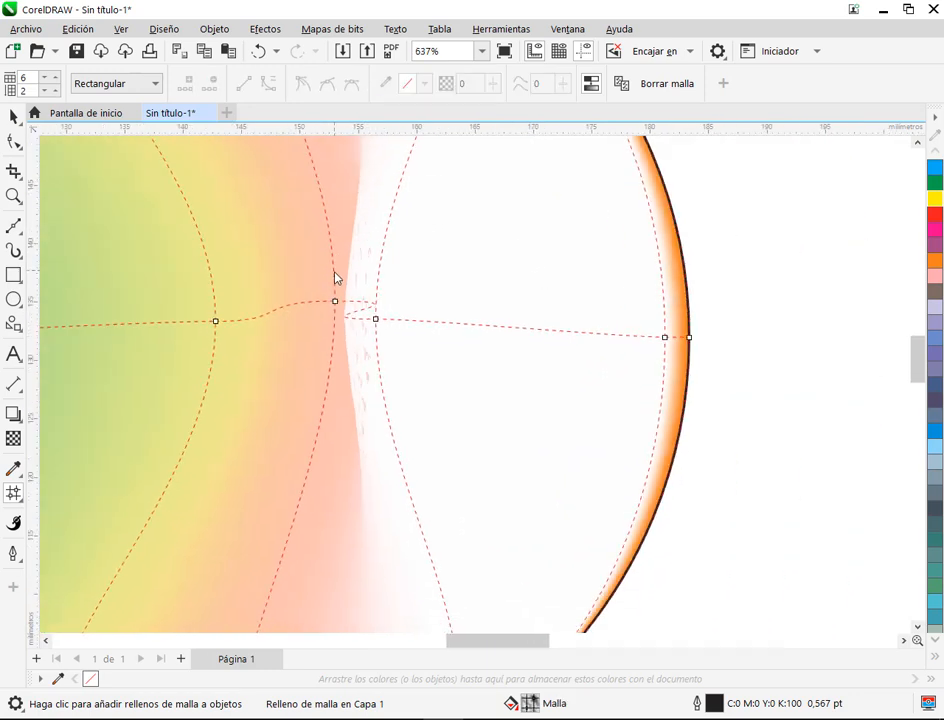
{"action": "left_click", "coordinate": [342, 288]}
{"action": "left_click_drag", "start_coordinate": [344, 290], "coordinate": [396, 291]}
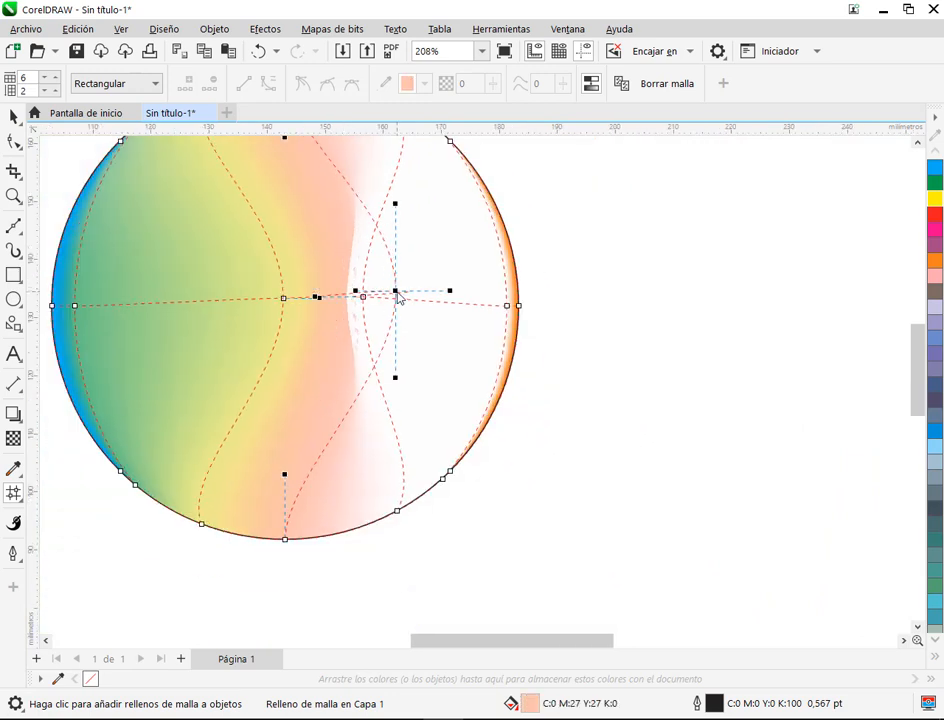
Step: Deselect the circle and examine how its colours look where the mesh columns overlap
{"action": "left_click", "coordinate": [640, 225]}
{"action": "left_click", "coordinate": [13, 117]}
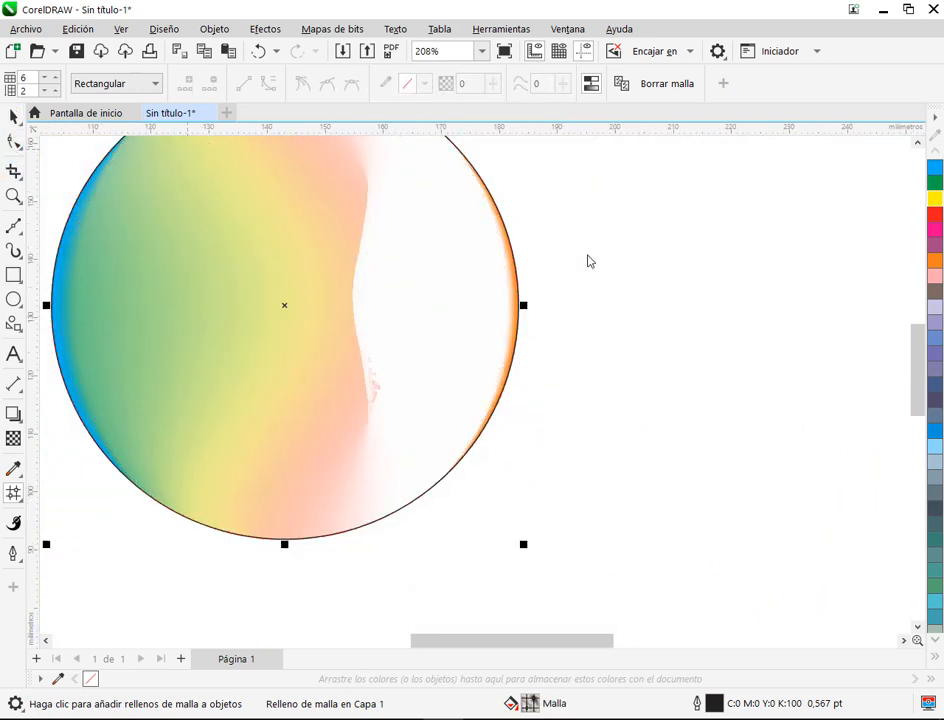
{"action": "left_click", "coordinate": [590, 261]}
{"action": "scroll", "coordinate": [486, 288], "scroll_direction": "down", "scroll_amount": 1}
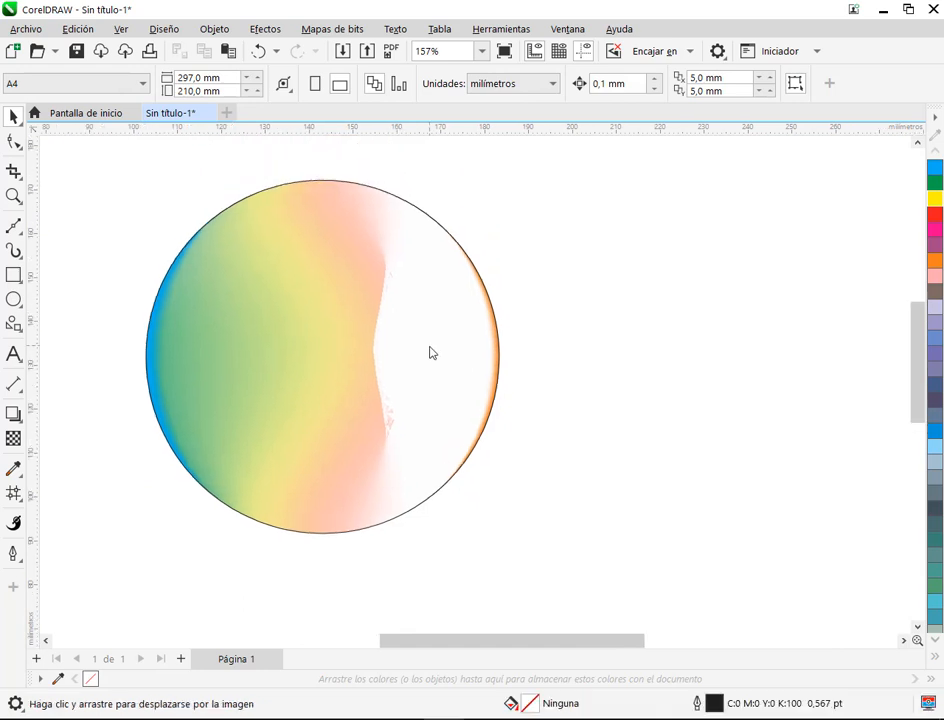
{"action": "scroll", "coordinate": [392, 413], "scroll_direction": "up", "scroll_amount": 2}
Step: Reopen the circle's mesh and move the central column's middle node back to the left of the neighbouring white node
{"action": "left_click", "coordinate": [393, 412]}
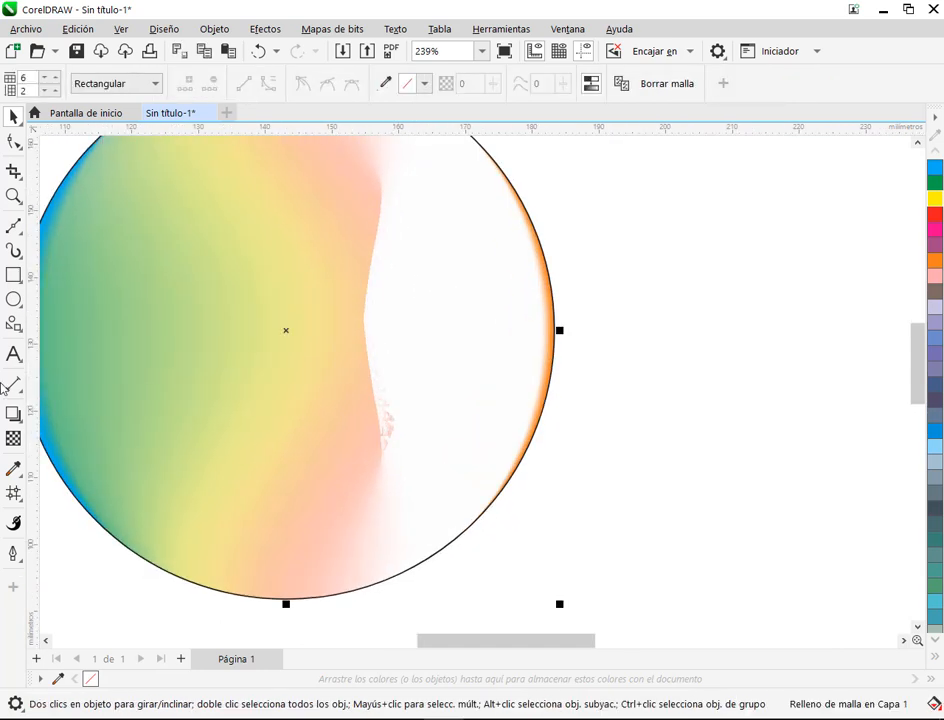
{"action": "left_click", "coordinate": [14, 493]}
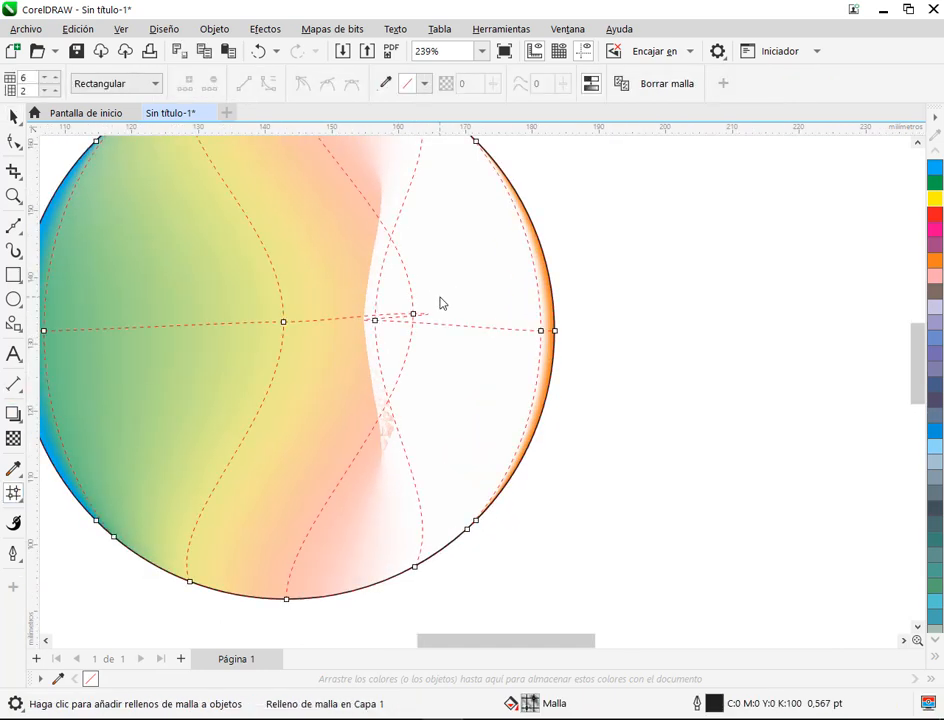
{"action": "left_click_drag", "start_coordinate": [413, 314], "coordinate": [347, 323]}
{"action": "left_click_drag", "start_coordinate": [409, 325], "coordinate": [365, 328]}
Step: Shorten the white node's left handle and adjust the central column's middle node to smooth the fold between them
{"action": "left_click", "coordinate": [375, 321]}
{"action": "scroll", "coordinate": [400, 316], "scroll_direction": "up", "scroll_amount": 3}
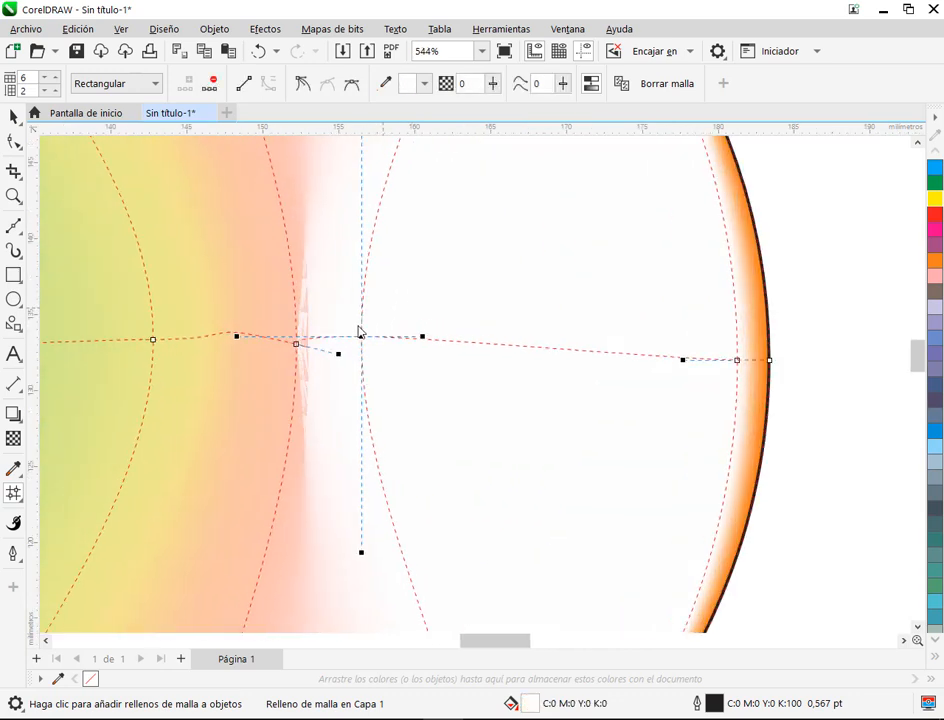
{"action": "mouse_move", "coordinate": [260, 358]}
{"action": "left_mouse_down"}
{"action": "mouse_move", "coordinate": [247, 373]}
{"action": "mouse_move", "coordinate": [243, 366]}
{"action": "left_mouse_up"}
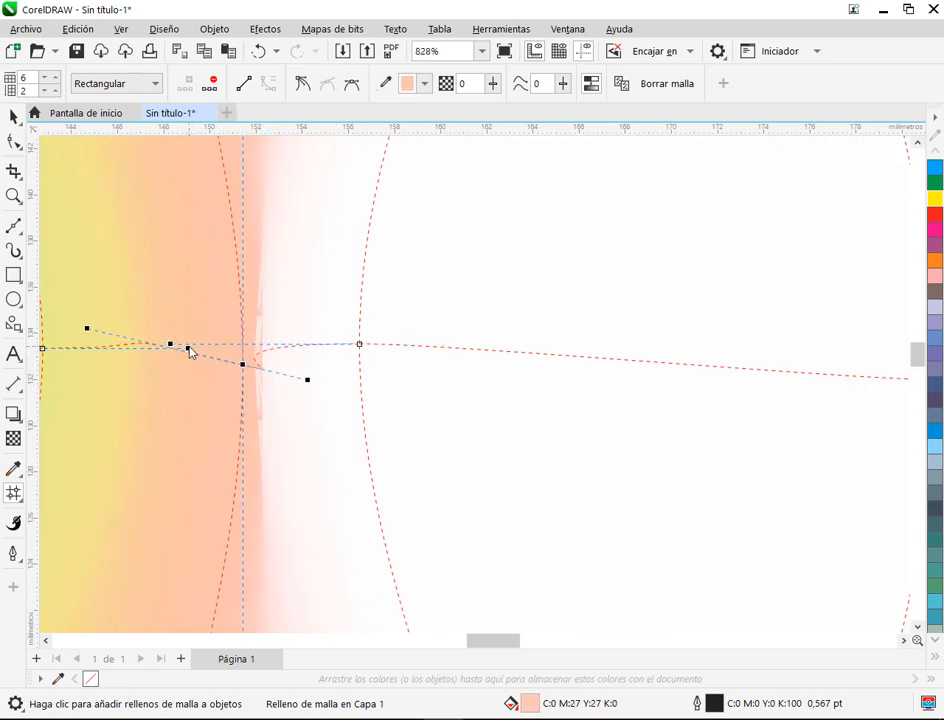
{"action": "left_click_drag", "start_coordinate": [172, 346], "coordinate": [331, 346]}
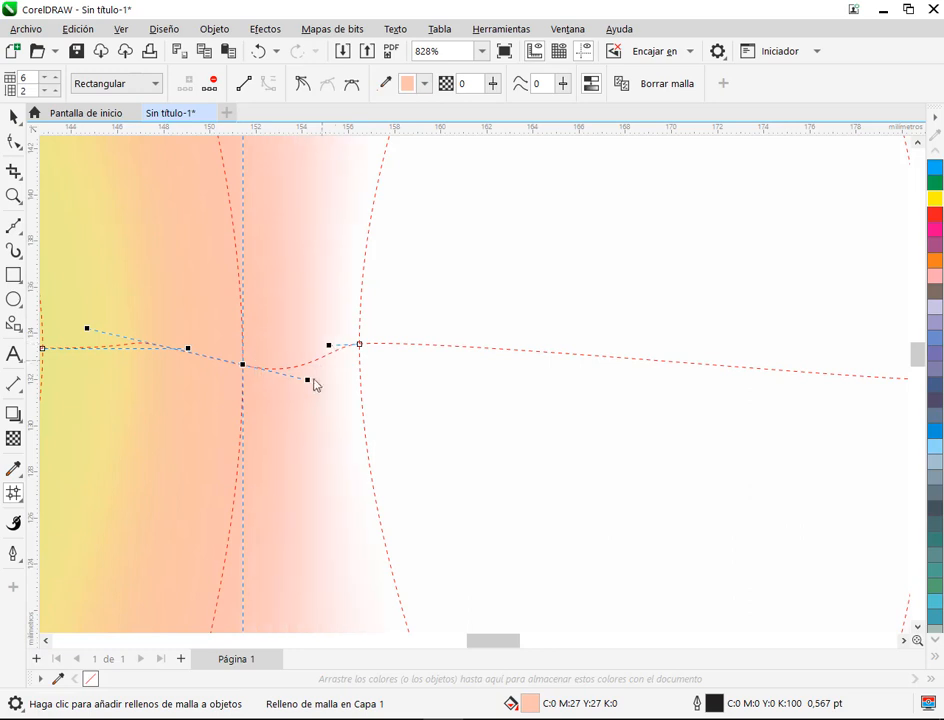
{"action": "left_click_drag", "start_coordinate": [244, 366], "coordinate": [246, 354]}
{"action": "left_click", "coordinate": [196, 356]}
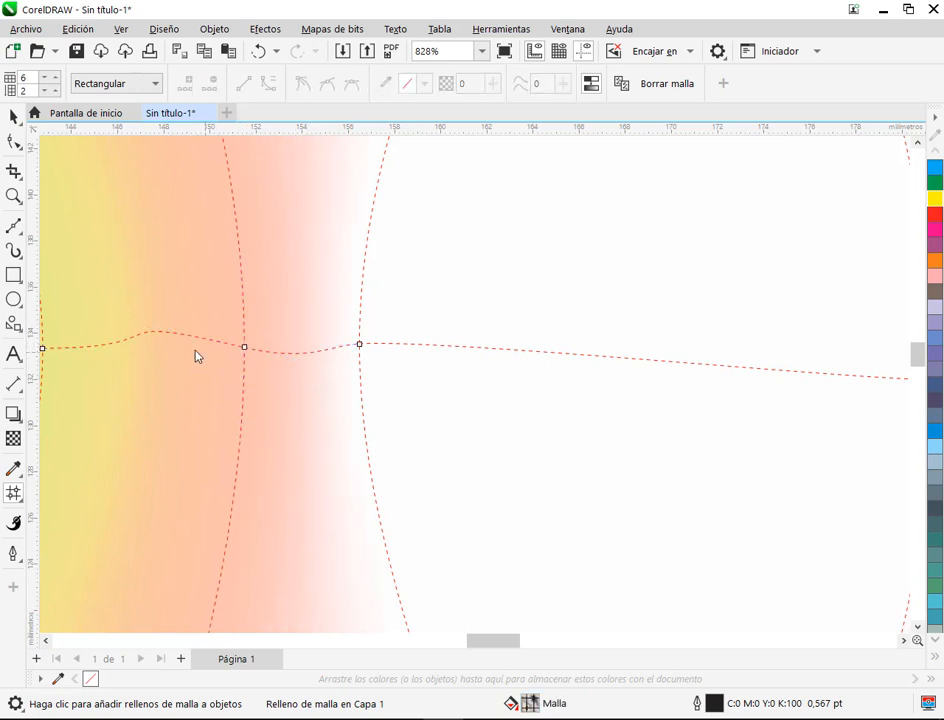
Step: Adjust the middle nodes and horizontal handles of the yellow and pink columns to level the mesh row between them
{"action": "left_click_drag", "start_coordinate": [86, 355], "coordinate": [179, 352]}
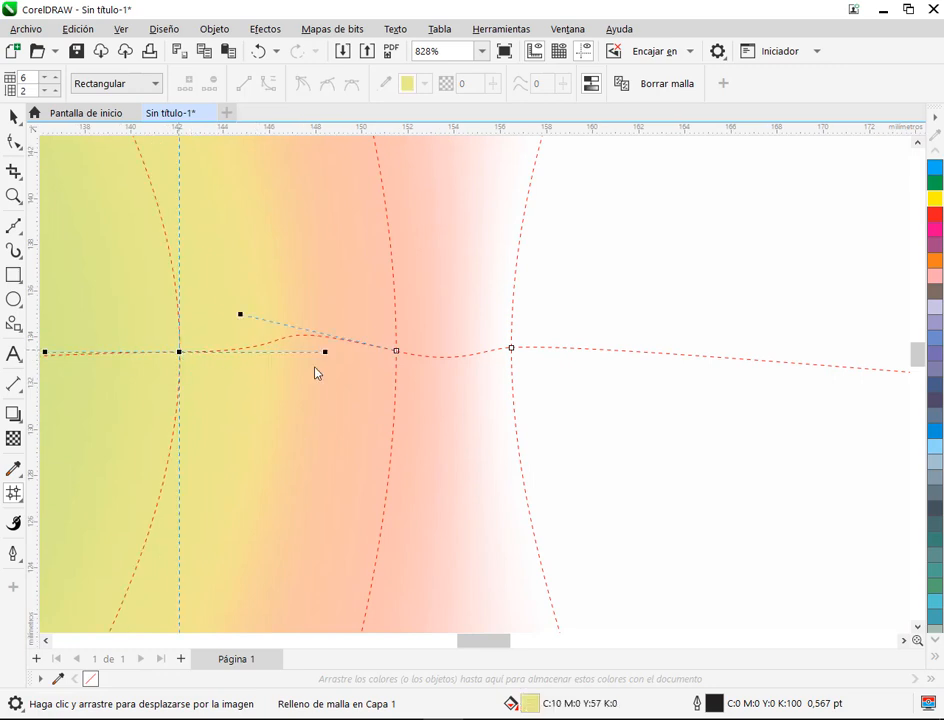
{"action": "left_click_drag", "start_coordinate": [325, 358], "coordinate": [240, 347]}
{"action": "left_click_drag", "start_coordinate": [397, 355], "coordinate": [392, 354]}
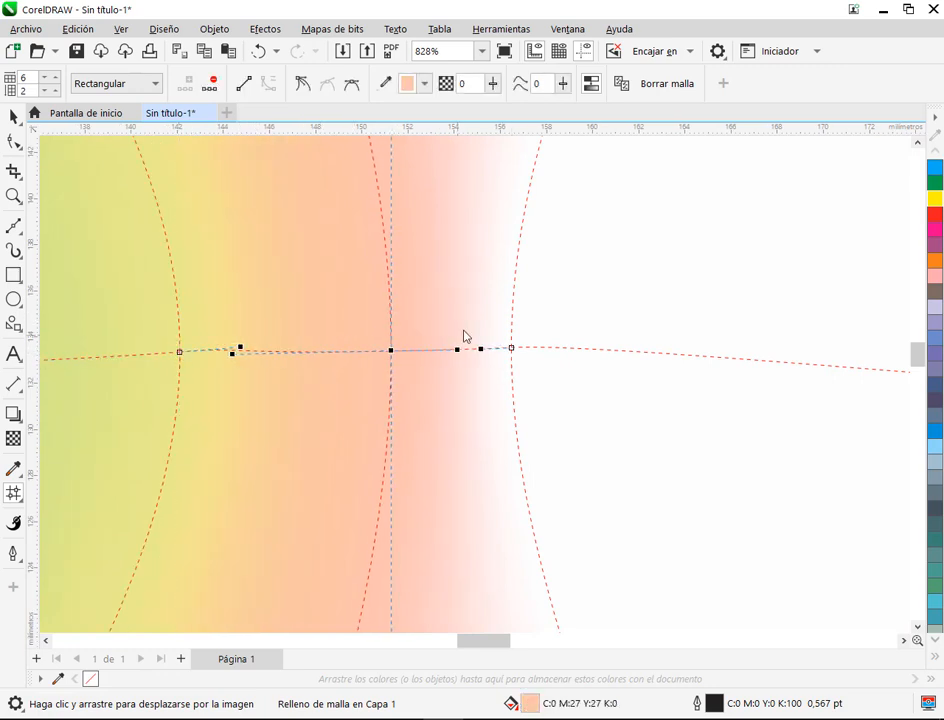
{"action": "left_click_drag", "start_coordinate": [461, 354], "coordinate": [427, 354]}
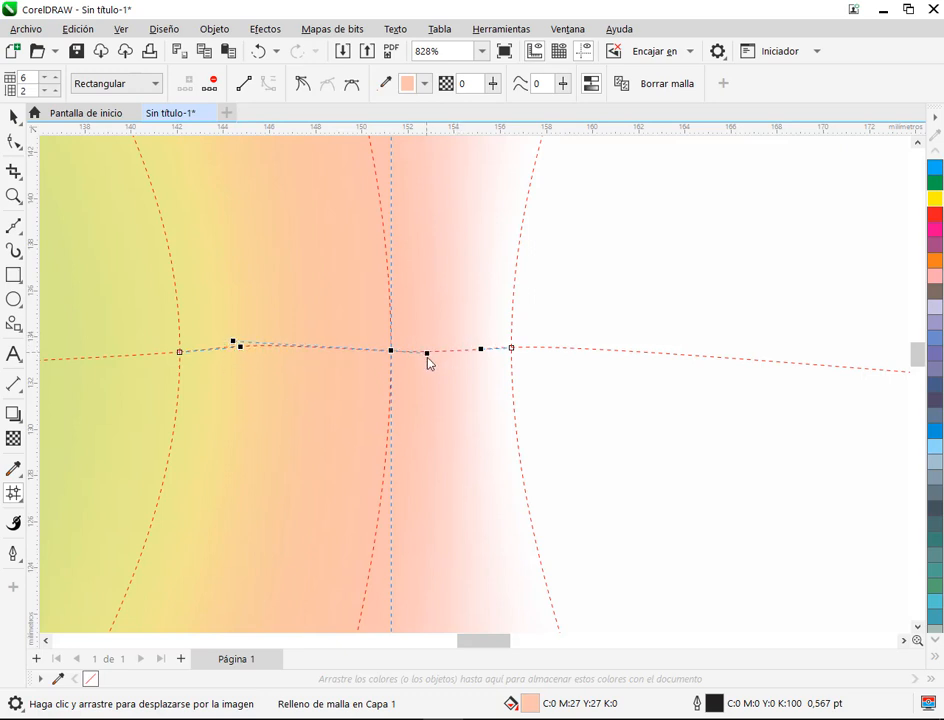
Step: Move the middle node of the white column right of centre slightly rightwards, with its right handle extended beyond the circle
{"action": "left_click_drag", "start_coordinate": [516, 348], "coordinate": [580, 346]}
{"action": "left_click_drag", "start_coordinate": [512, 349], "coordinate": [561, 344]}
{"action": "scroll", "coordinate": [590, 308], "scroll_direction": "down", "scroll_amount": 4}
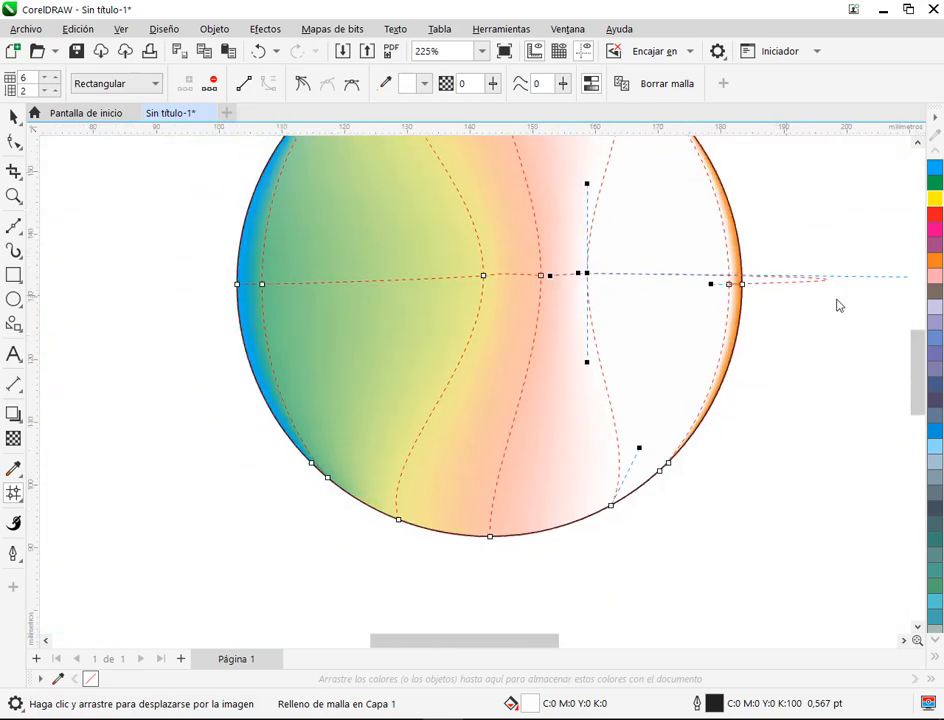
Step: Move the middle node of the column beside the orange edge leftwards and tilt its horizontal handle diagonally, widening the orange band
{"action": "scroll", "coordinate": [567, 360], "scroll_direction": "up", "scroll_amount": 1}
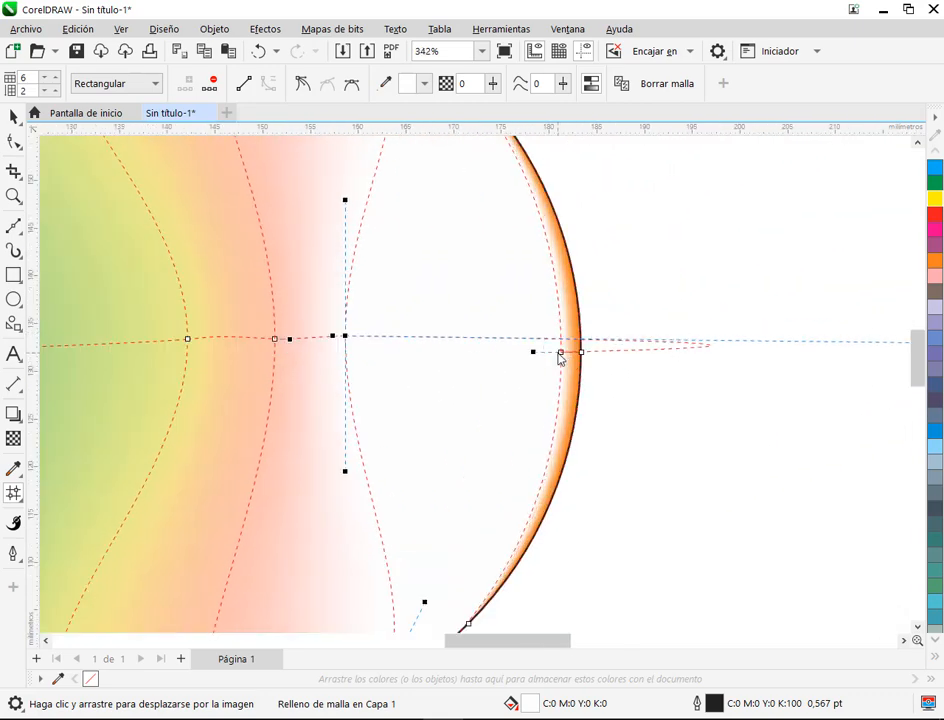
{"action": "left_click_drag", "start_coordinate": [562, 357], "coordinate": [555, 360]}
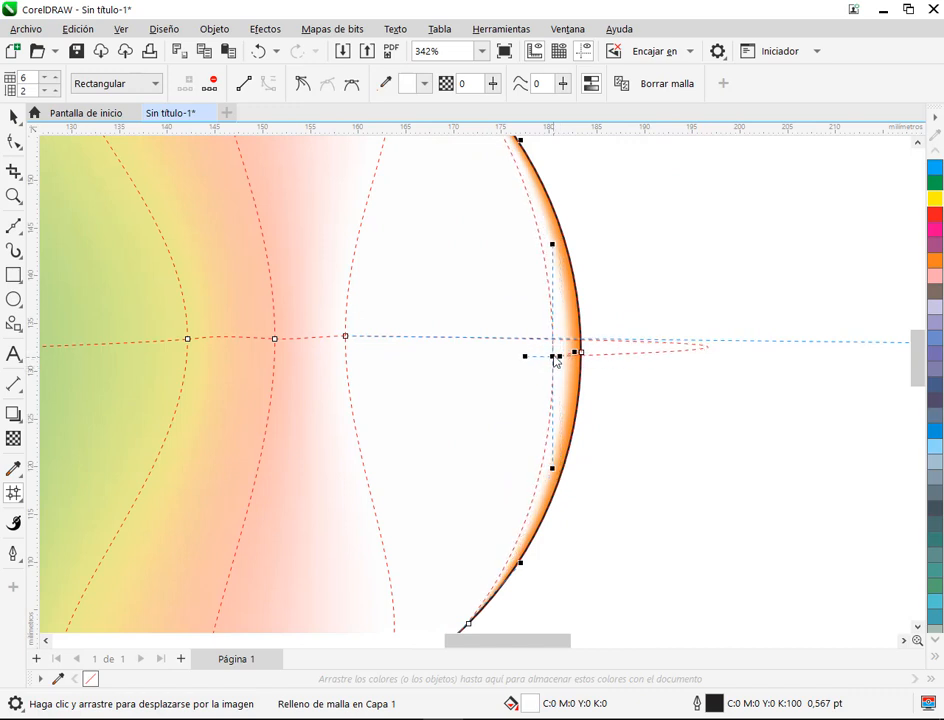
{"action": "scroll", "coordinate": [640, 354], "scroll_direction": "up", "scroll_amount": 1}
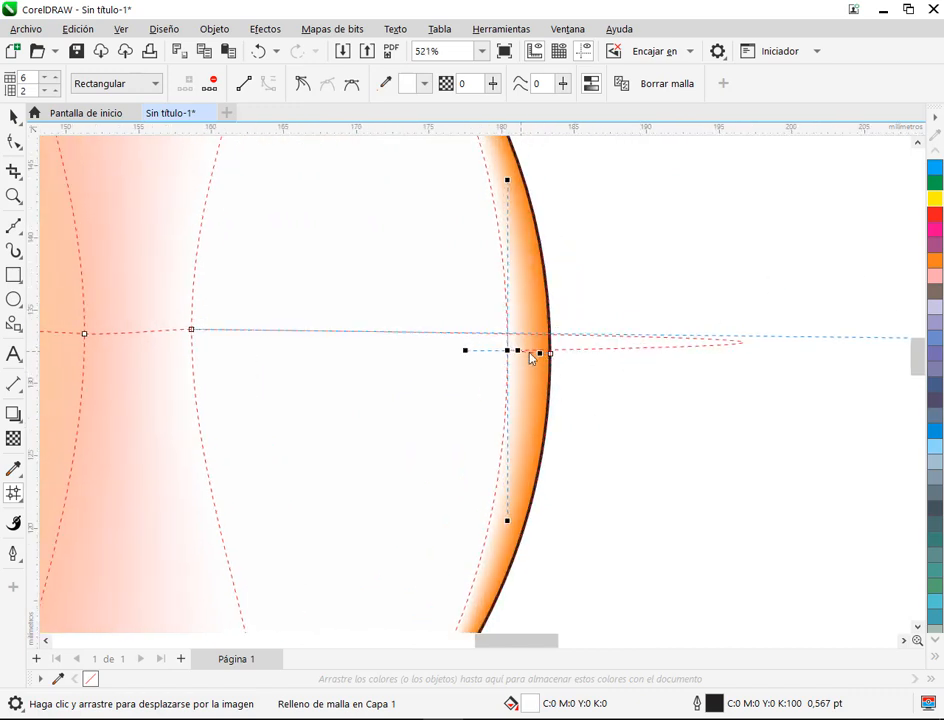
{"action": "left_click_drag", "start_coordinate": [542, 353], "coordinate": [452, 415]}
{"action": "left_click_drag", "start_coordinate": [508, 351], "coordinate": [488, 365]}
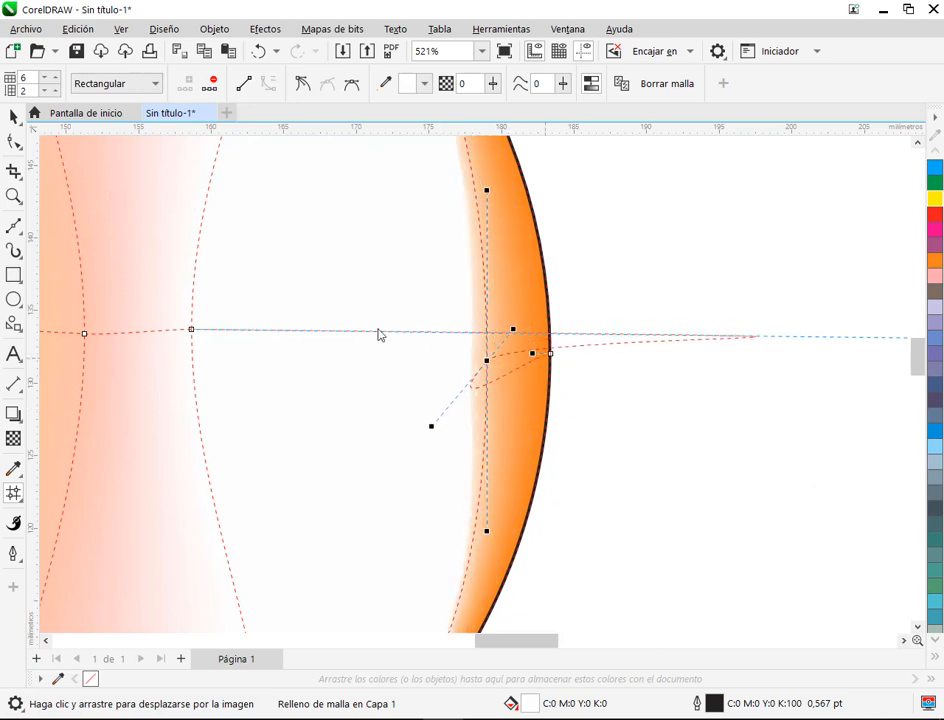
Step: Nudge the middle node of the white column right of centre a little further to the right
{"action": "left_click", "coordinate": [191, 329]}
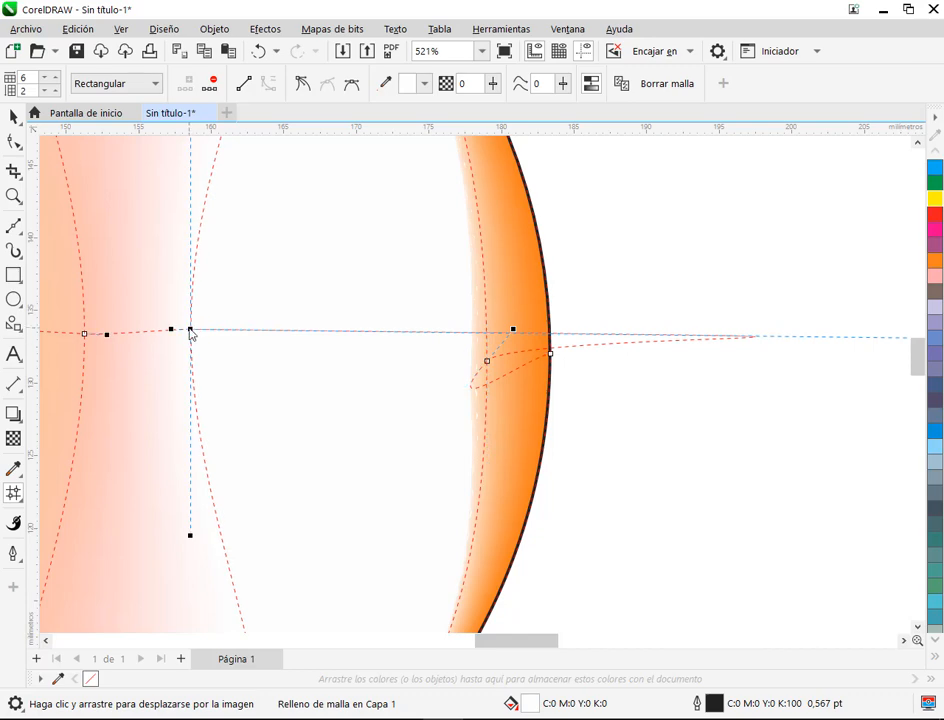
{"action": "left_click_drag", "start_coordinate": [190, 330], "coordinate": [201, 332]}
{"action": "scroll", "coordinate": [805, 373], "scroll_direction": "down", "scroll_amount": 2}
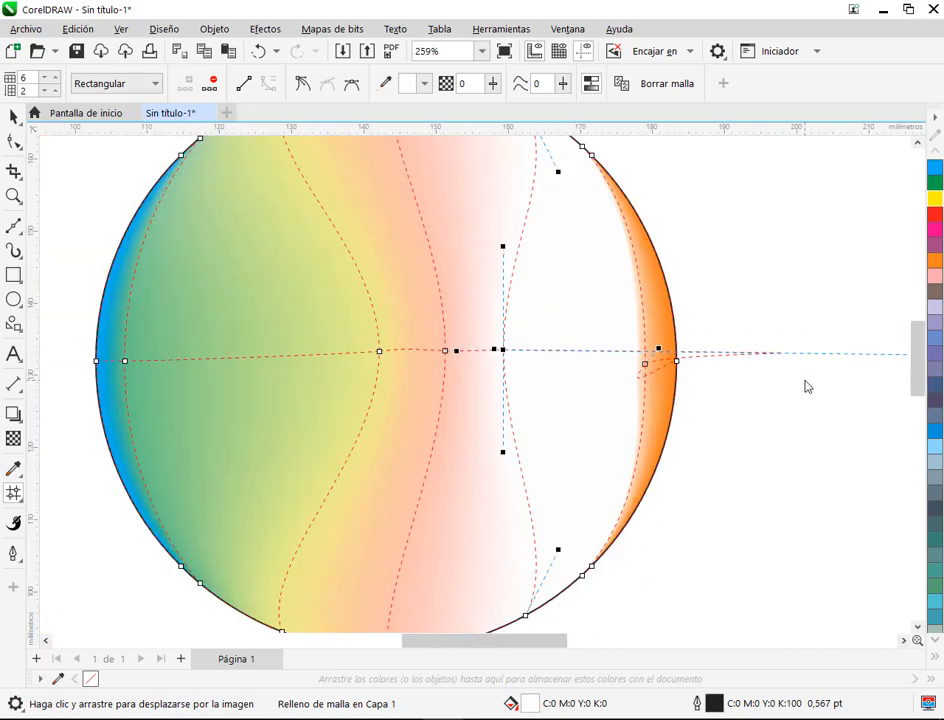
Step: Move the middle node of the column beside the orange edge downwards to distort the orange blend
{"action": "left_click_drag", "start_coordinate": [804, 386], "coordinate": [565, 407]}
{"action": "left_click", "coordinate": [435, 386]}
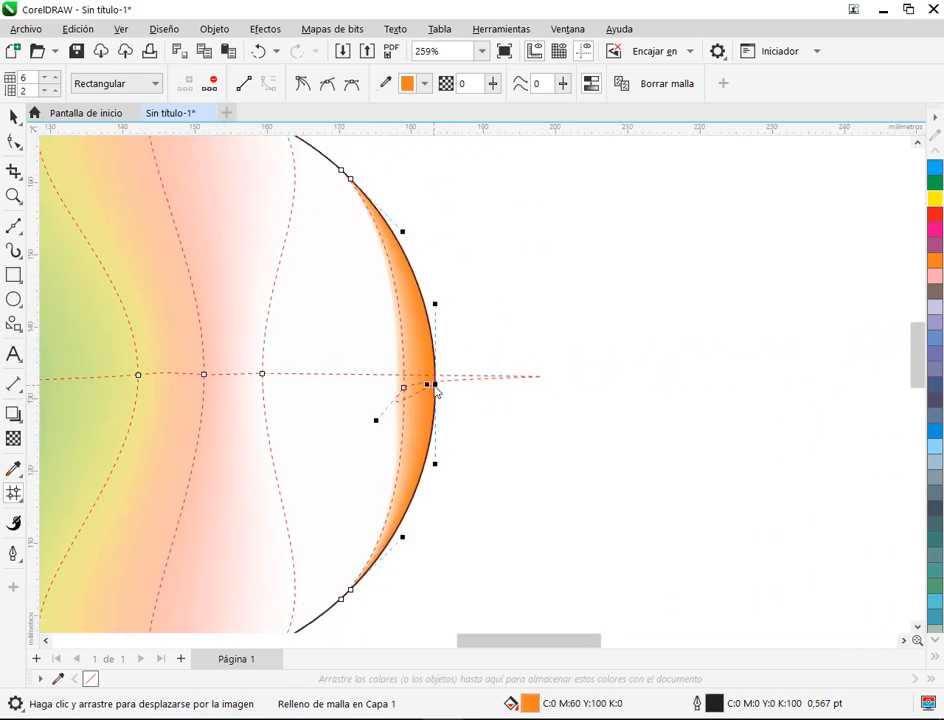
{"action": "scroll", "coordinate": [436, 390], "scroll_direction": "up", "scroll_amount": 3}
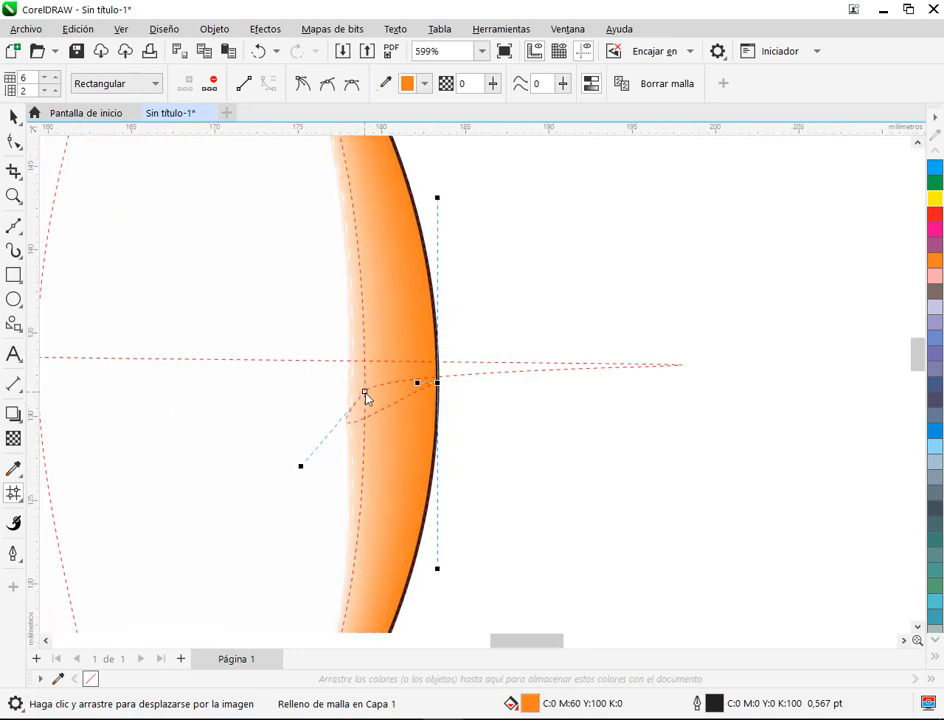
{"action": "left_click_drag", "start_coordinate": [365, 394], "coordinate": [363, 484]}
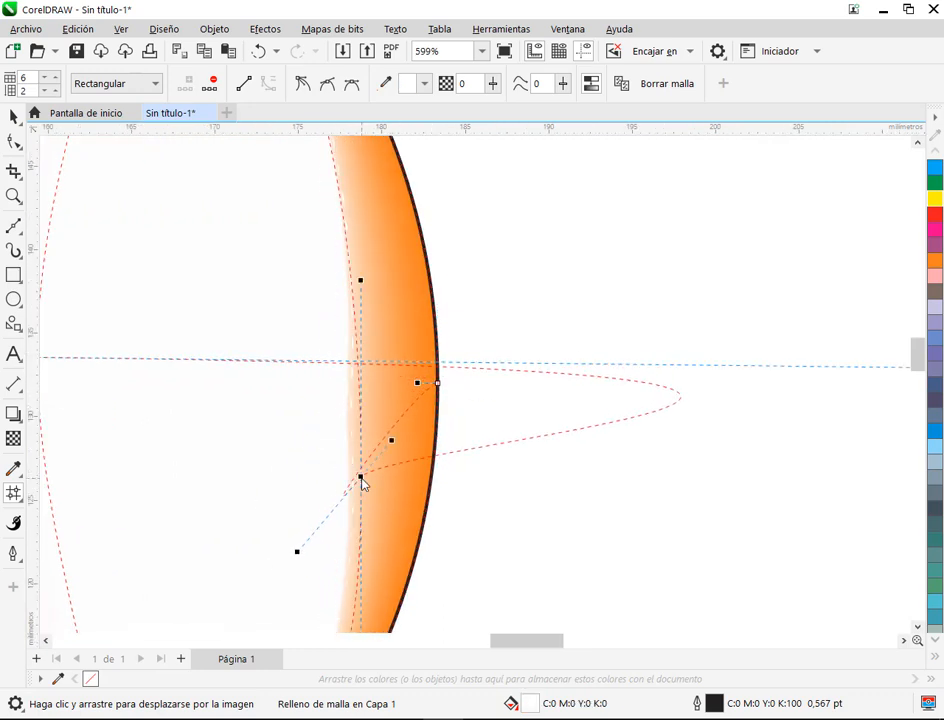
{"action": "scroll", "coordinate": [406, 458], "scroll_direction": "down", "scroll_amount": 1}
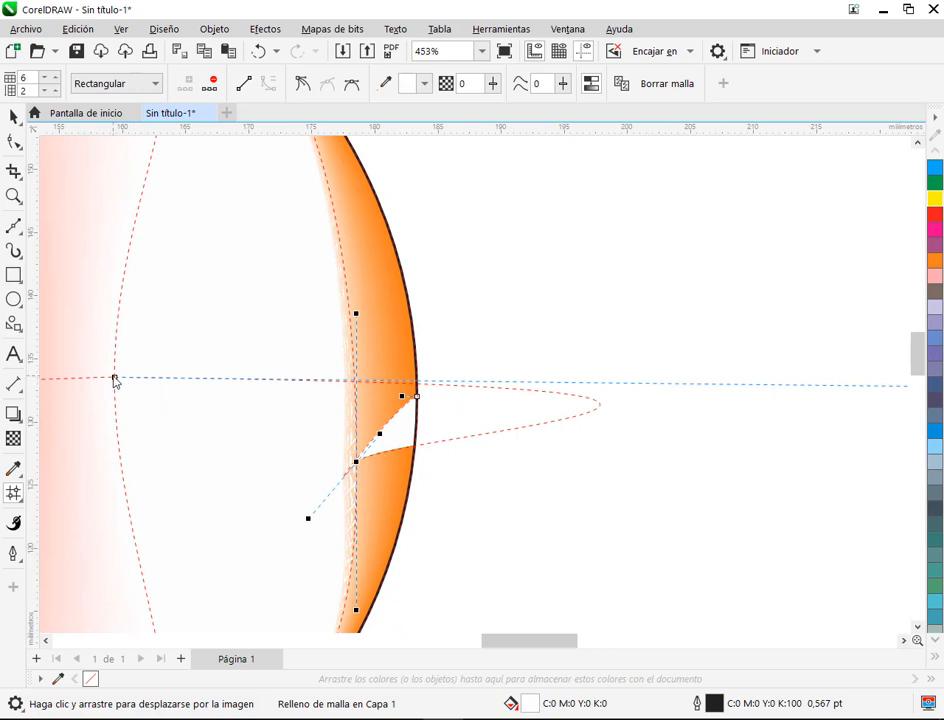
Step: Shorten the white column's middle node's right handle so that it ends inside the circle
{"action": "left_click", "coordinate": [115, 379]}
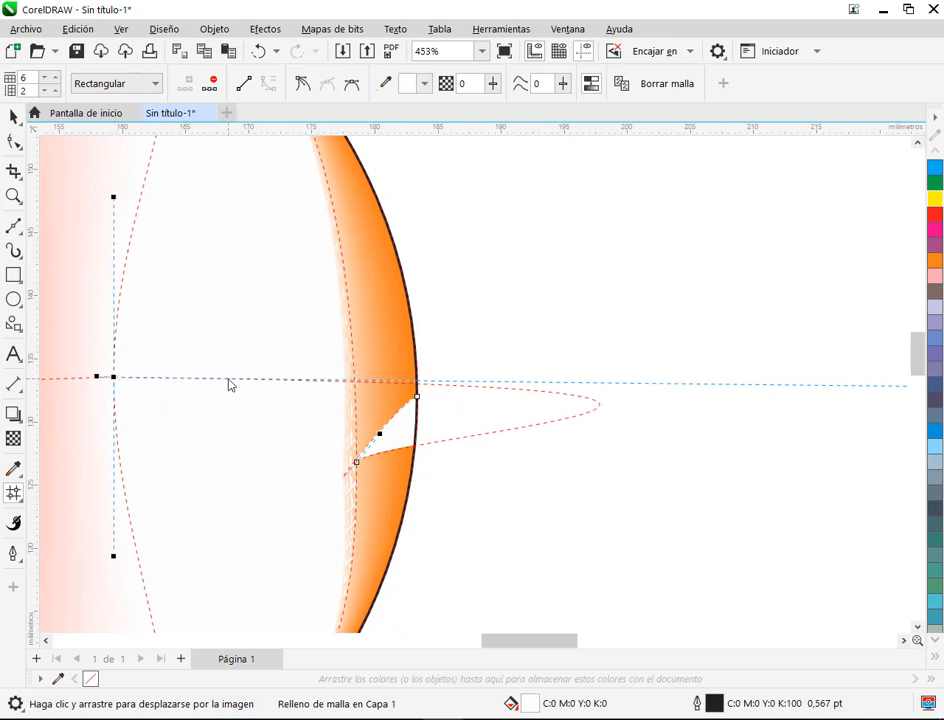
{"action": "mouse_move", "coordinate": [232, 385]}
{"action": "left_mouse_down"}
{"action": "mouse_move", "coordinate": [228, 406]}
{"action": "mouse_move", "coordinate": [223, 383]}
{"action": "left_mouse_up"}
{"action": "scroll", "coordinate": [547, 334], "scroll_direction": "down", "scroll_amount": 3}
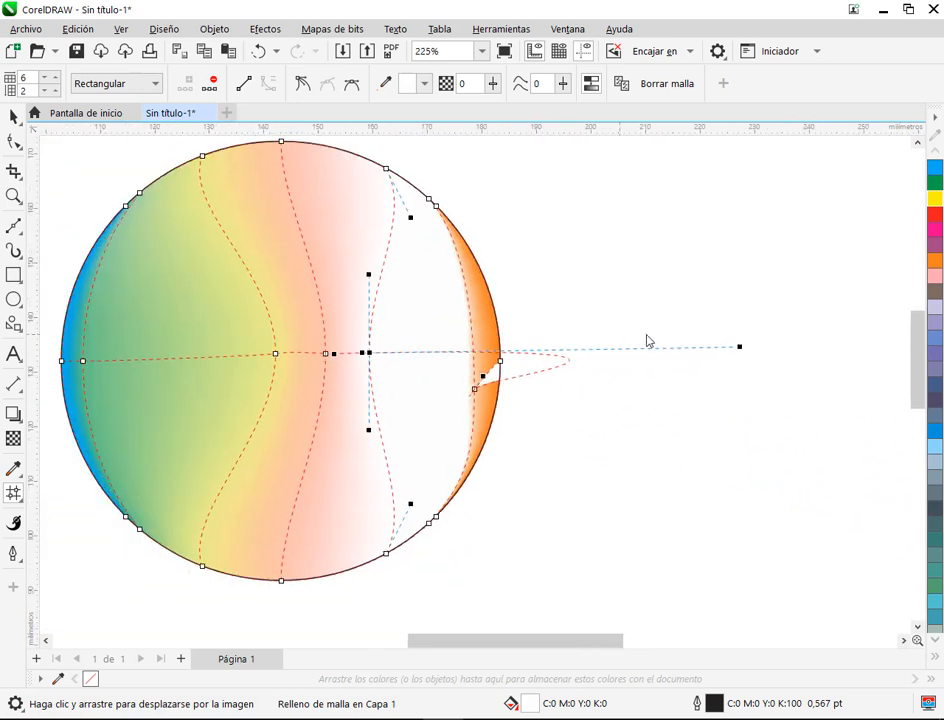
{"action": "left_click_drag", "start_coordinate": [740, 354], "coordinate": [428, 354]}
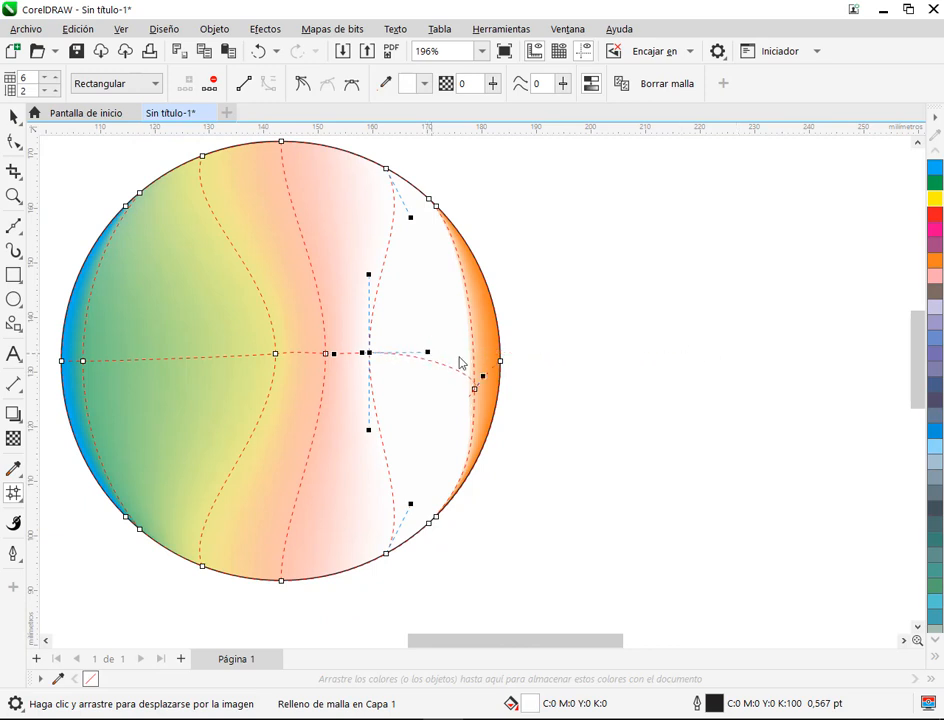
Step: Raise the middle node beside the orange edge back to the row's level, straighten its handle and undo the last handle distortion
{"action": "scroll", "coordinate": [466, 371], "scroll_direction": "up", "scroll_amount": 2}
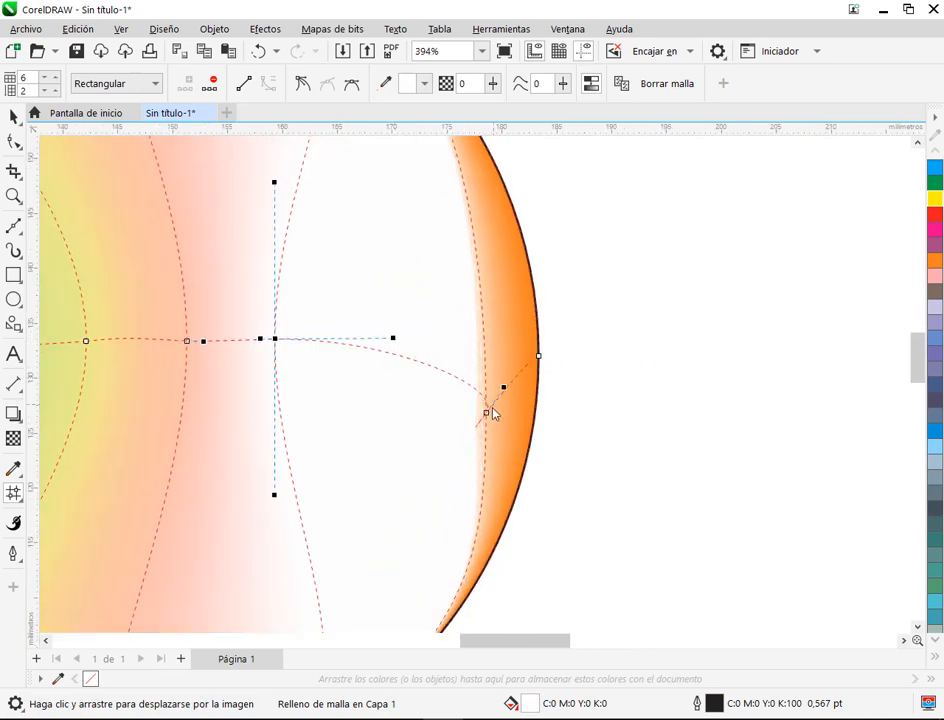
{"action": "left_click_drag", "start_coordinate": [486, 414], "coordinate": [481, 357]}
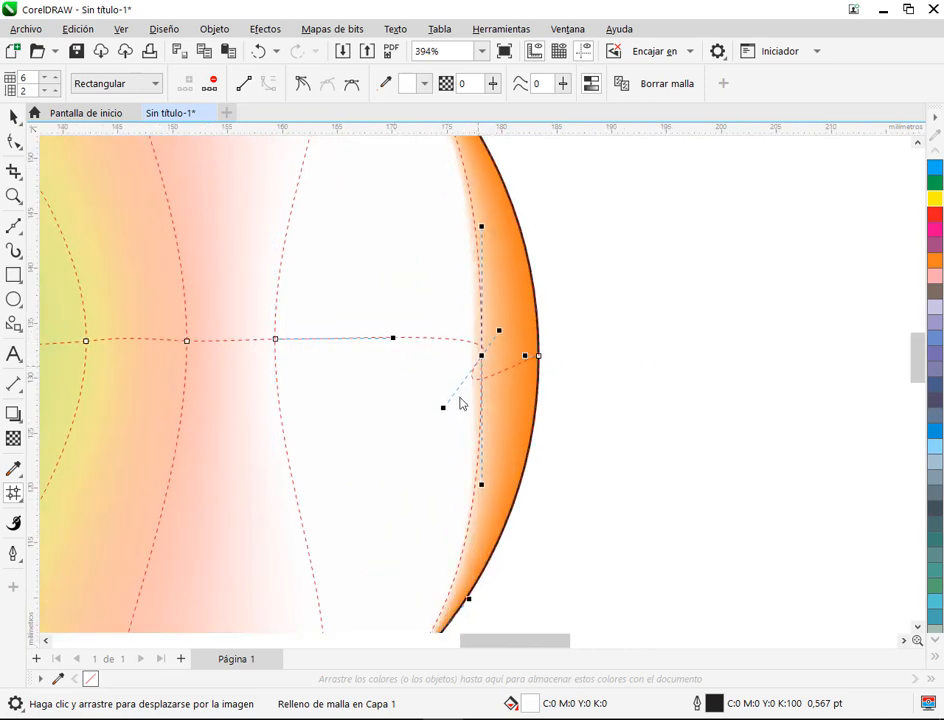
{"action": "left_click_drag", "start_coordinate": [445, 410], "coordinate": [472, 354]}
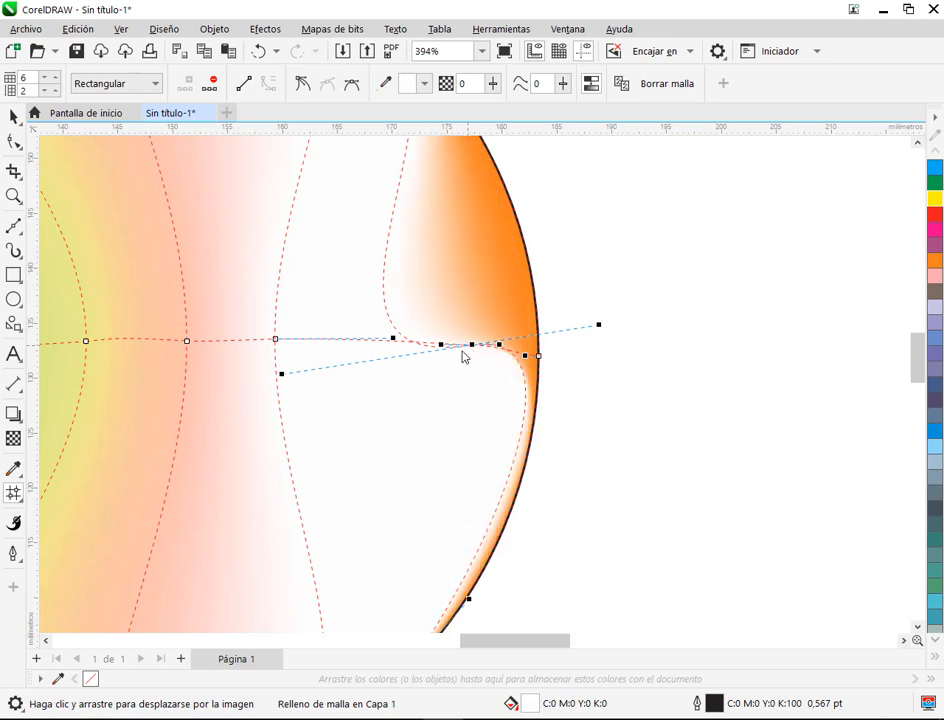
{"action": "left_click", "coordinate": [258, 52]}
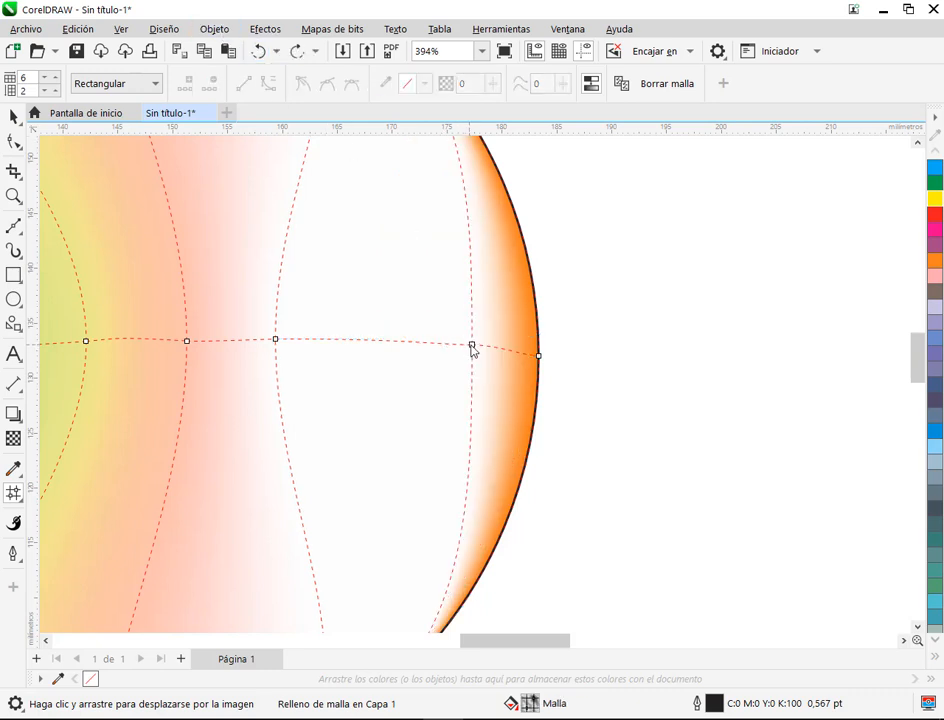
Step: Leave mesh editing and move the multicoloured circle to the upper-left area of the page
{"action": "left_click", "coordinate": [457, 346]}
{"action": "left_click", "coordinate": [655, 344]}
{"action": "scroll", "coordinate": [418, 352], "scroll_direction": "down", "scroll_amount": 6}
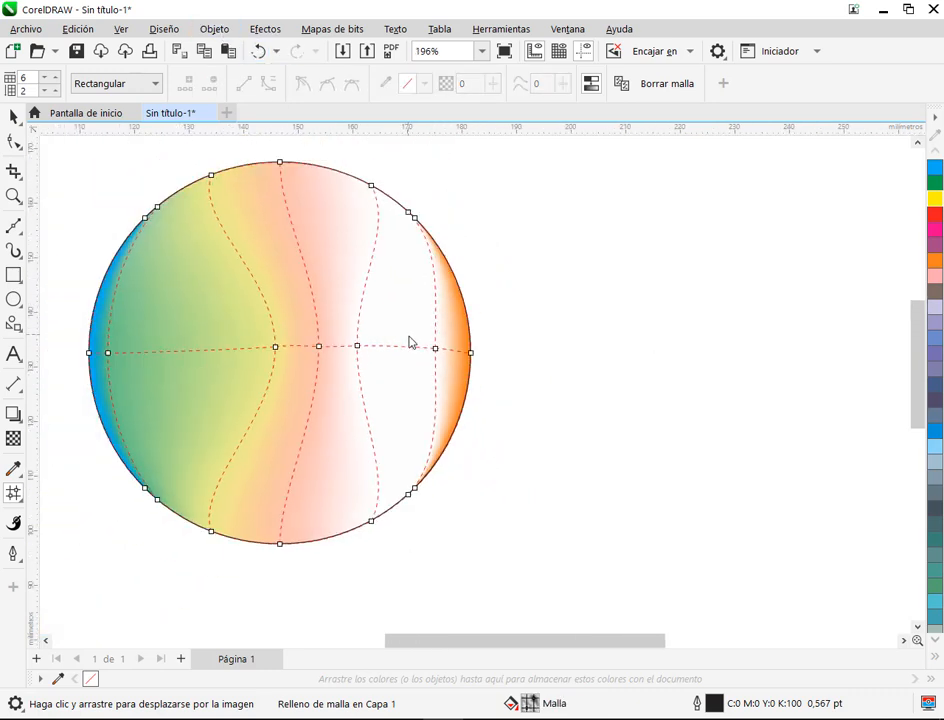
{"action": "left_click", "coordinate": [14, 118]}
{"action": "left_click", "coordinate": [615, 577]}
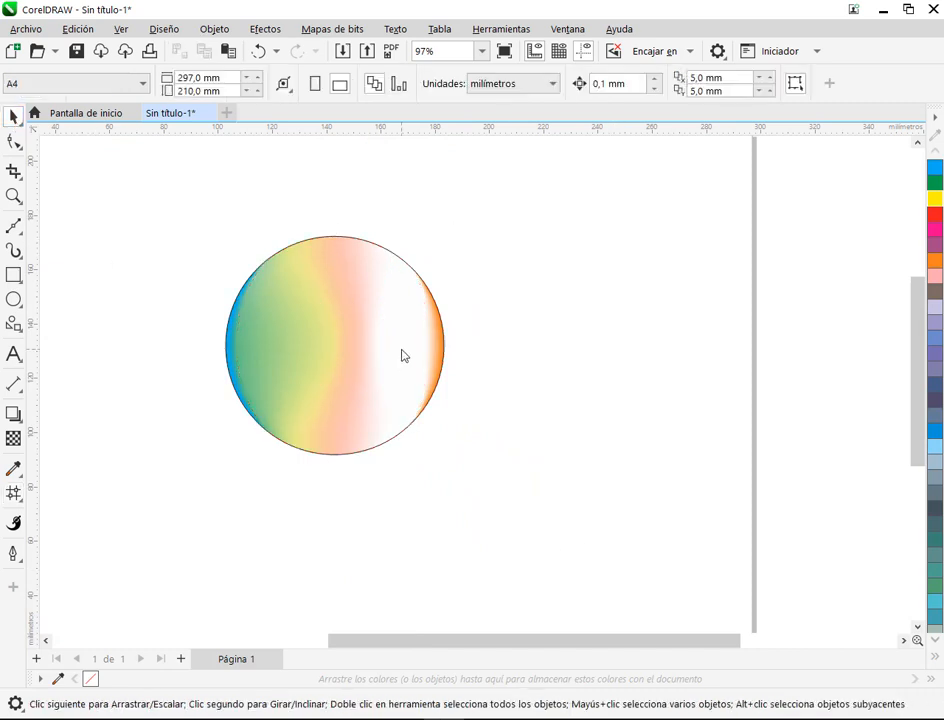
{"action": "left_click_drag", "start_coordinate": [397, 355], "coordinate": [255, 305]}
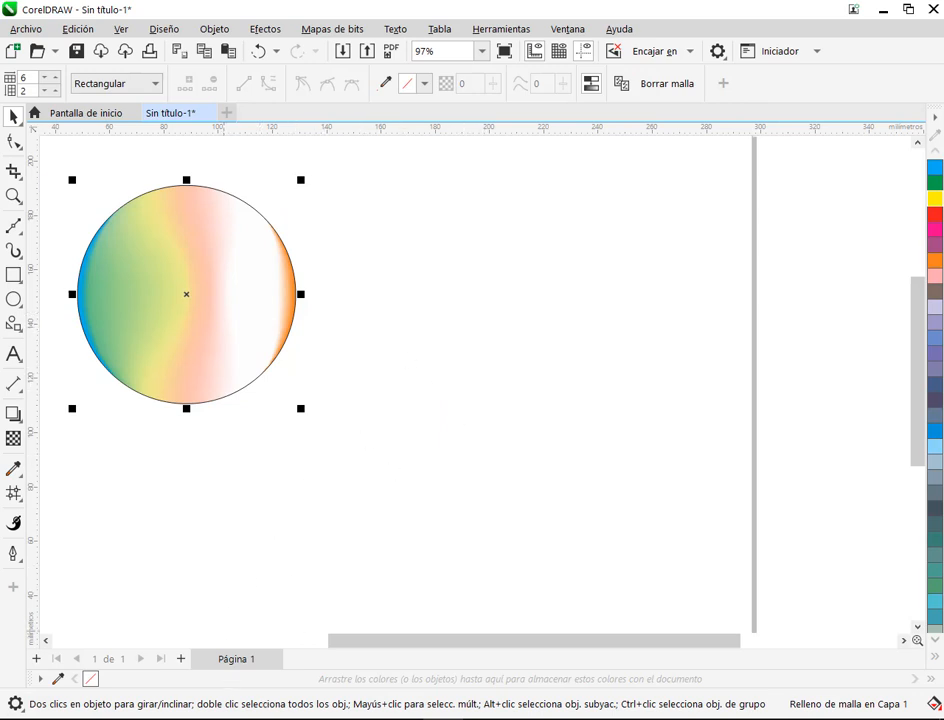
Step: Switch to the Google Meet call, check its chat messages and return to CorelDRAW
{"action": "left_click", "coordinate": [240, 719]}
{"action": "left_click", "coordinate": [128, 648]}
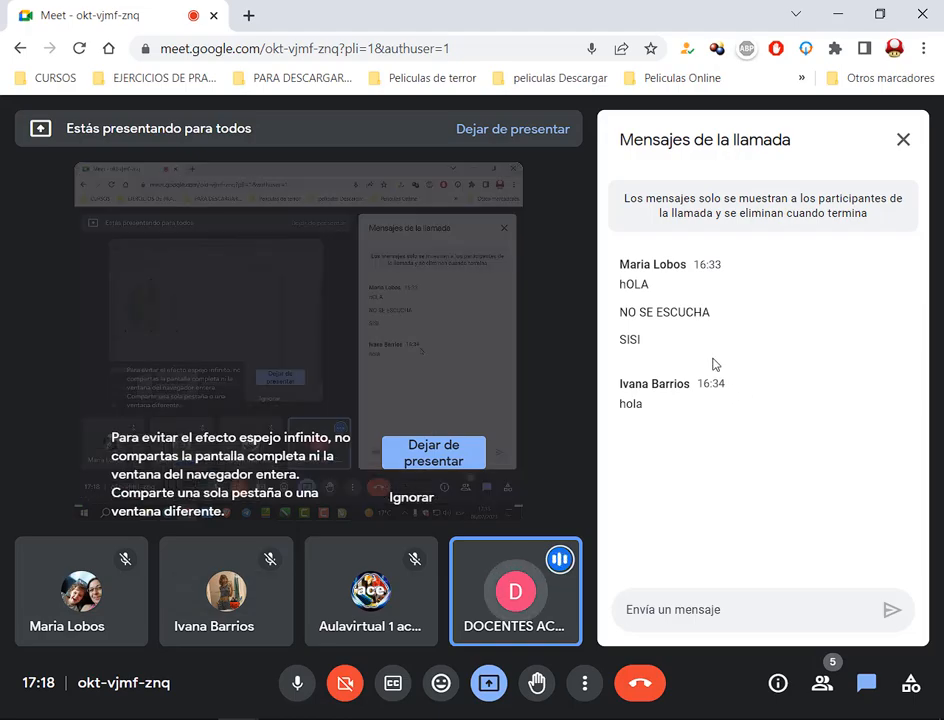
{"action": "key", "text": "alt+Tab"}
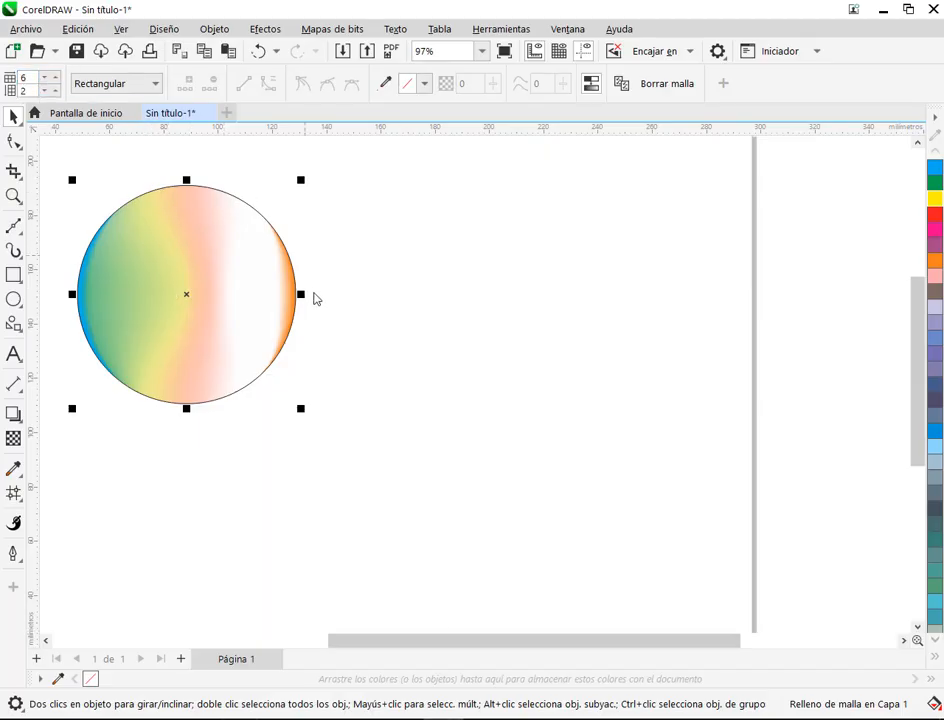
Step: Draw a circle about 85 mm in diameter beside the multicoloured one and give it a 3-by-3 mesh grid
{"action": "left_click", "coordinate": [14, 298]}
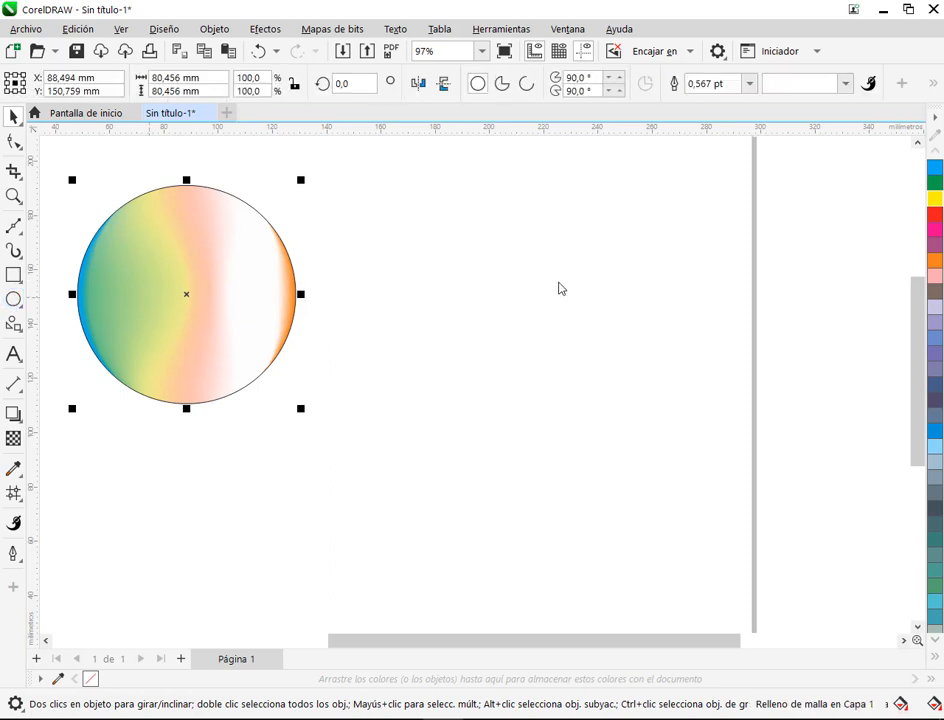
{"action": "left_click_drag", "start_coordinate": [452, 214], "coordinate": [686, 447]}
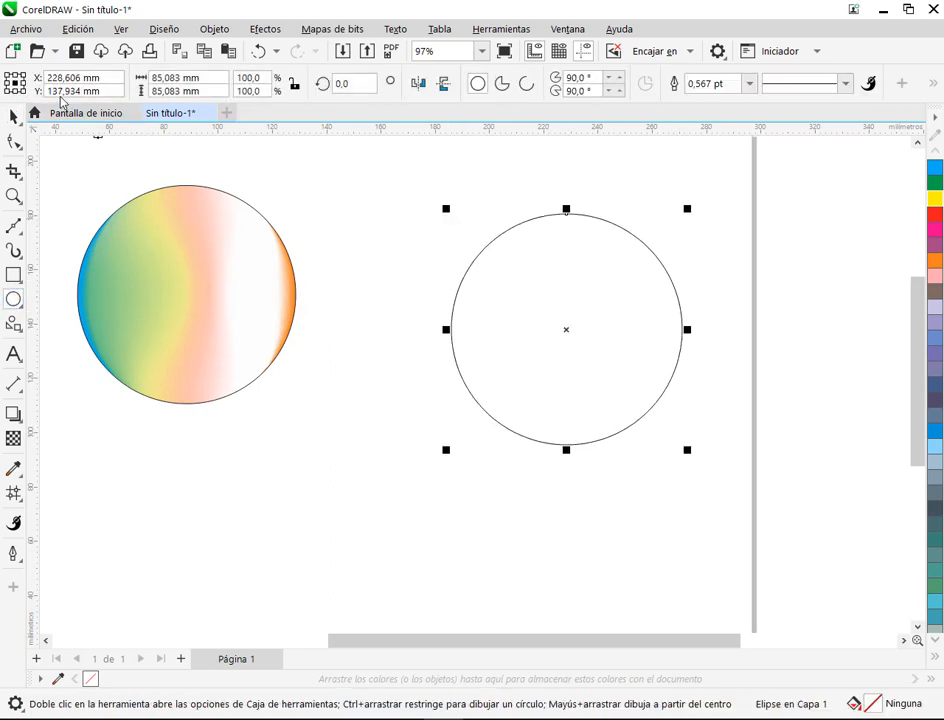
{"action": "left_click", "coordinate": [13, 494]}
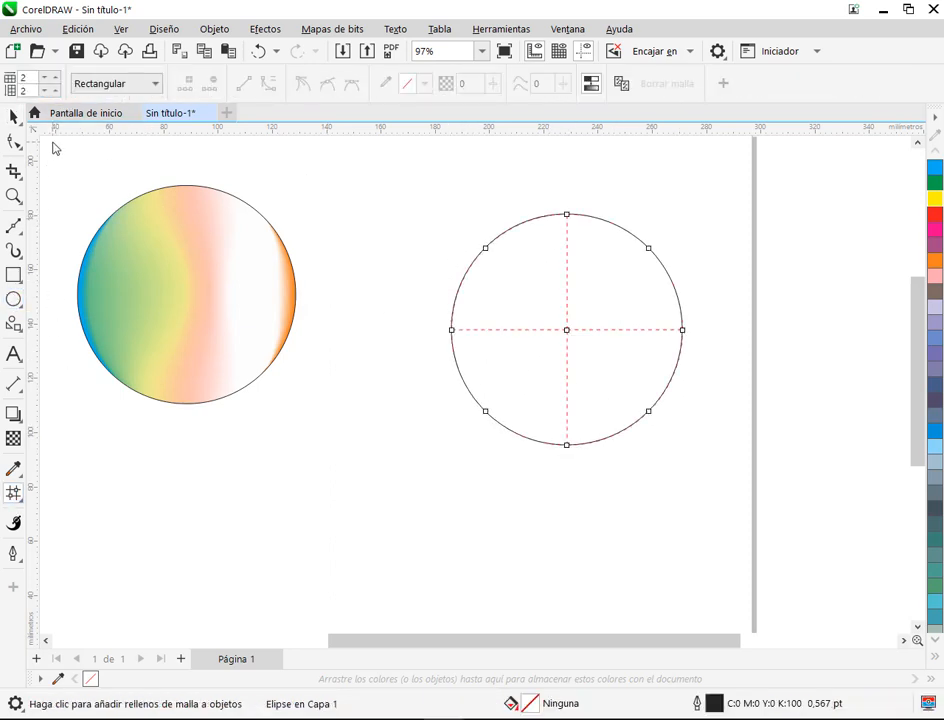
{"action": "left_click", "coordinate": [56, 74]}
{"action": "left_click", "coordinate": [56, 90]}
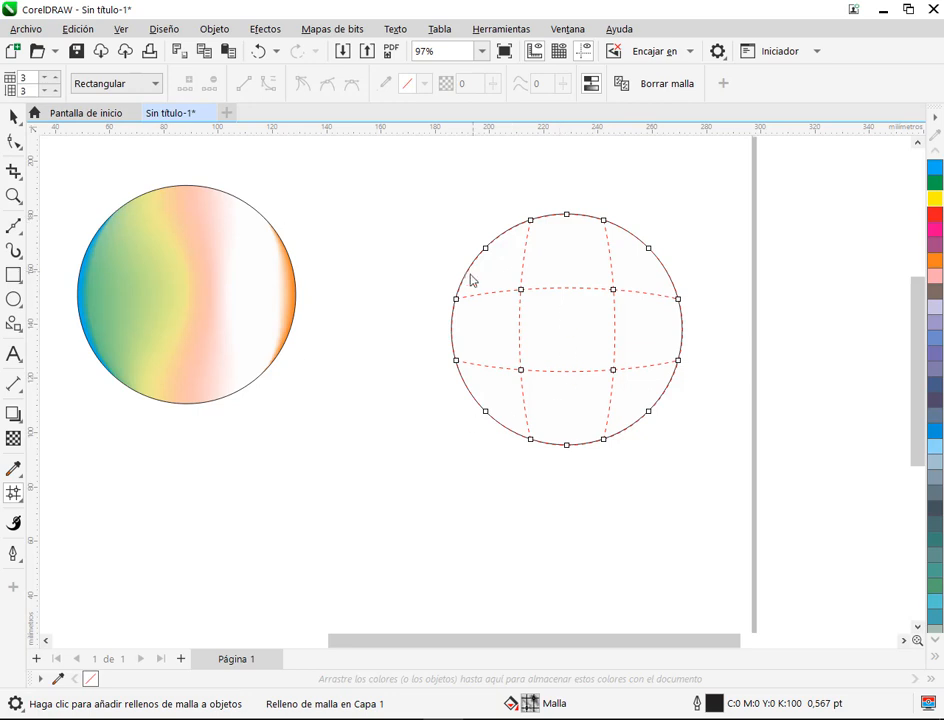
Step: Add mesh lines directly on the blank circle until its grid has seven columns and four rows
{"action": "double_click", "coordinate": [508, 230]}
{"action": "double_click", "coordinate": [545, 215]}
{"action": "double_click", "coordinate": [564, 295]}
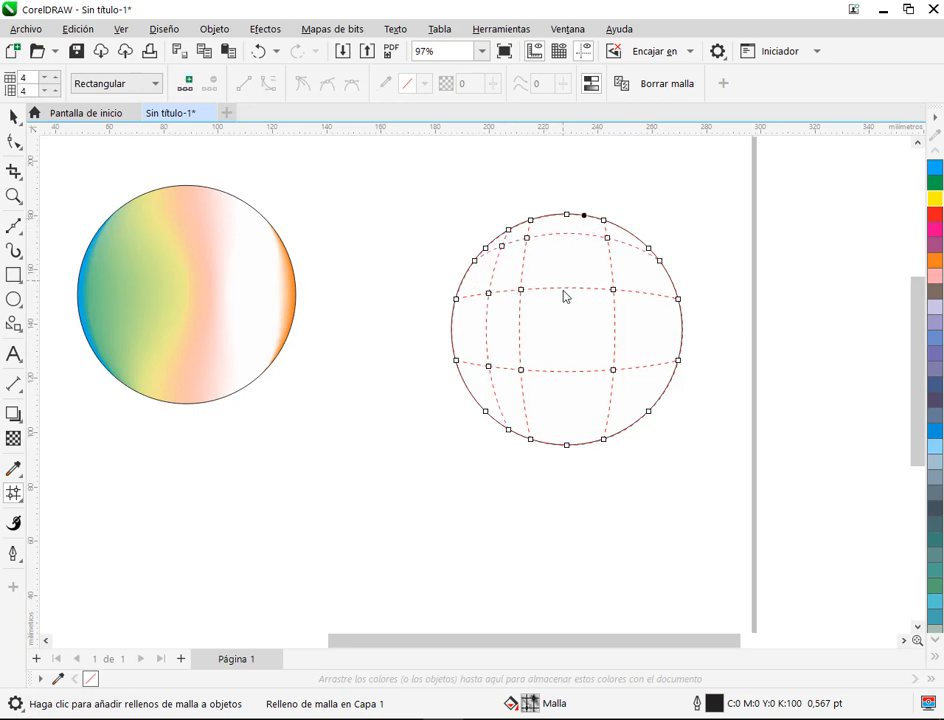
{"action": "double_click", "coordinate": [657, 300]}
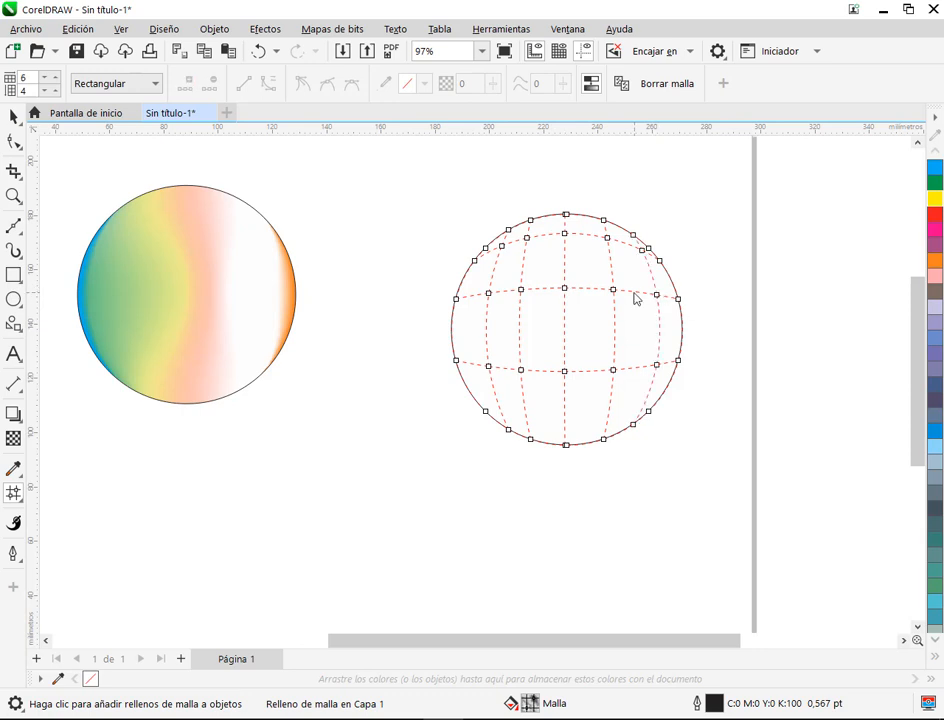
{"action": "double_click", "coordinate": [632, 295]}
Step: Add more horizontal mesh lines along the blank circle's centre column until the grid has nine rows
{"action": "double_click", "coordinate": [566, 318]}
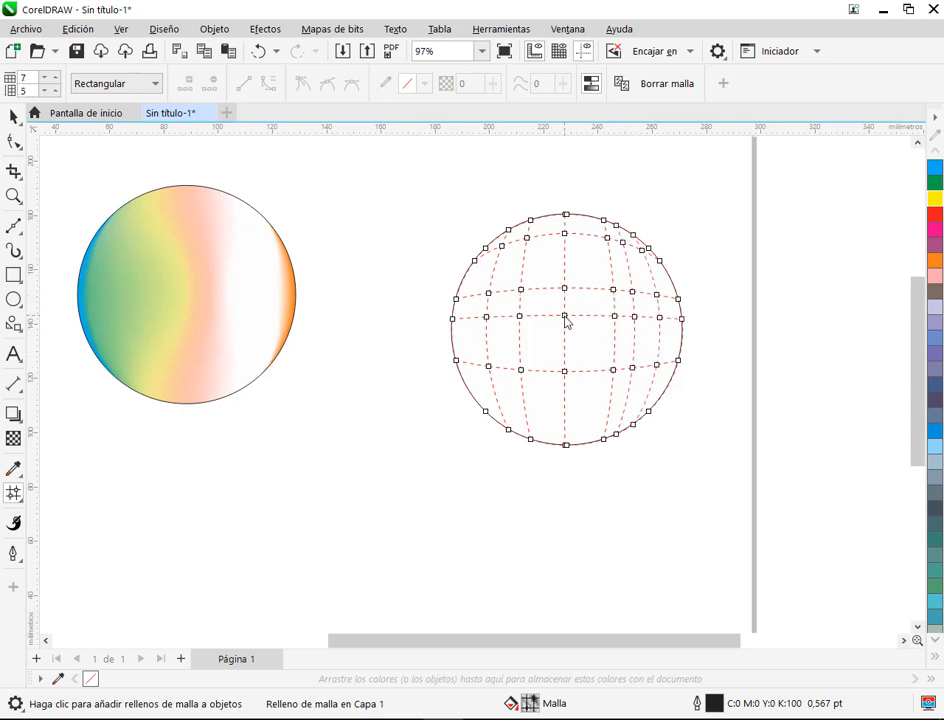
{"action": "double_click", "coordinate": [565, 345]}
{"action": "double_click", "coordinate": [565, 405]}
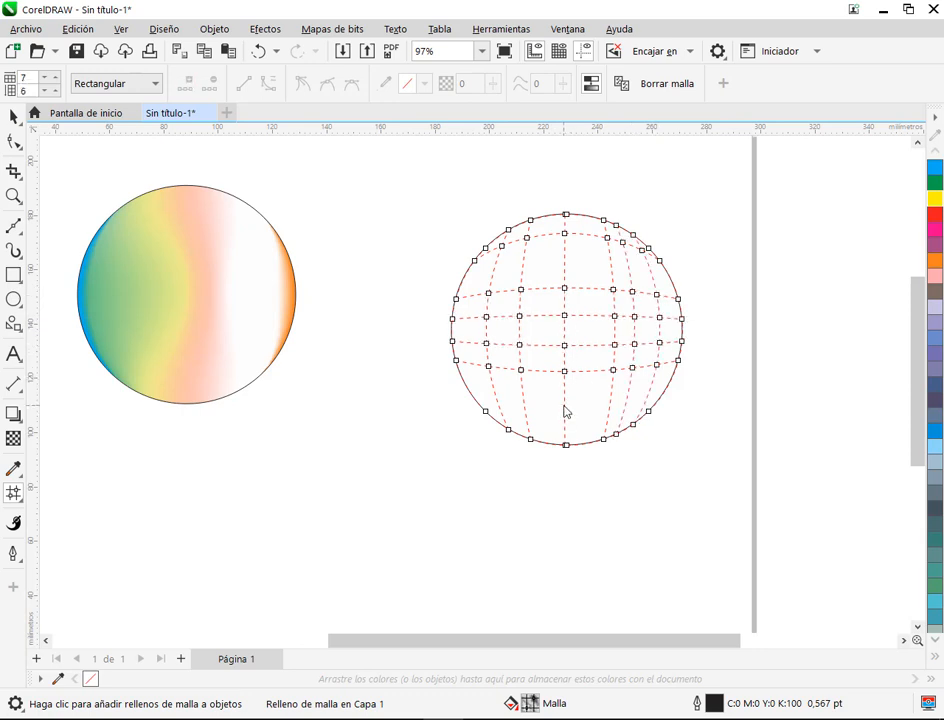
{"action": "double_click", "coordinate": [565, 425]}
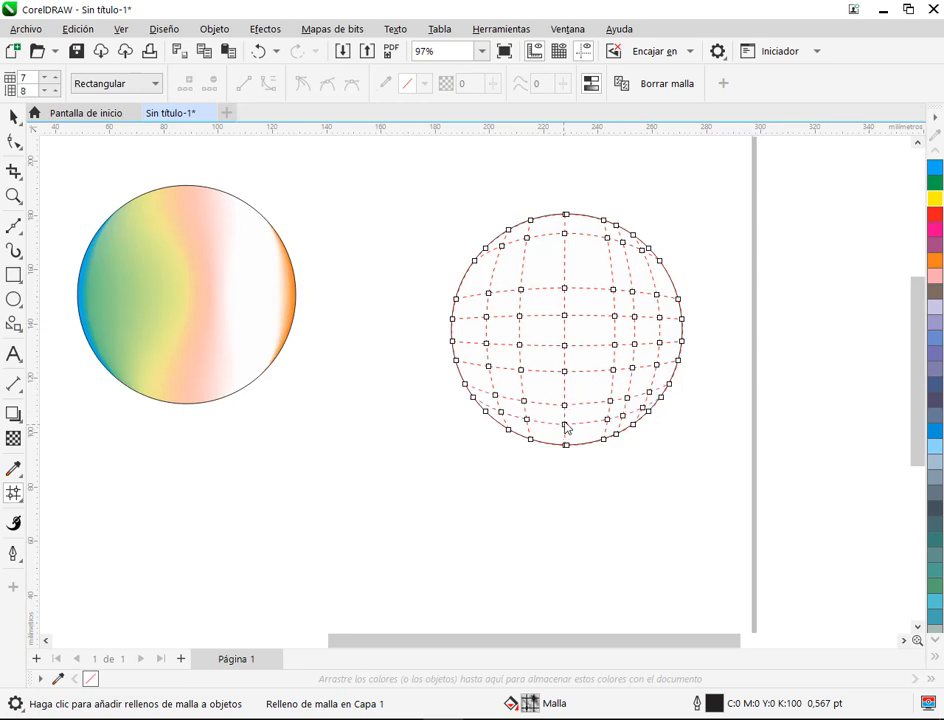
{"action": "double_click", "coordinate": [566, 264]}
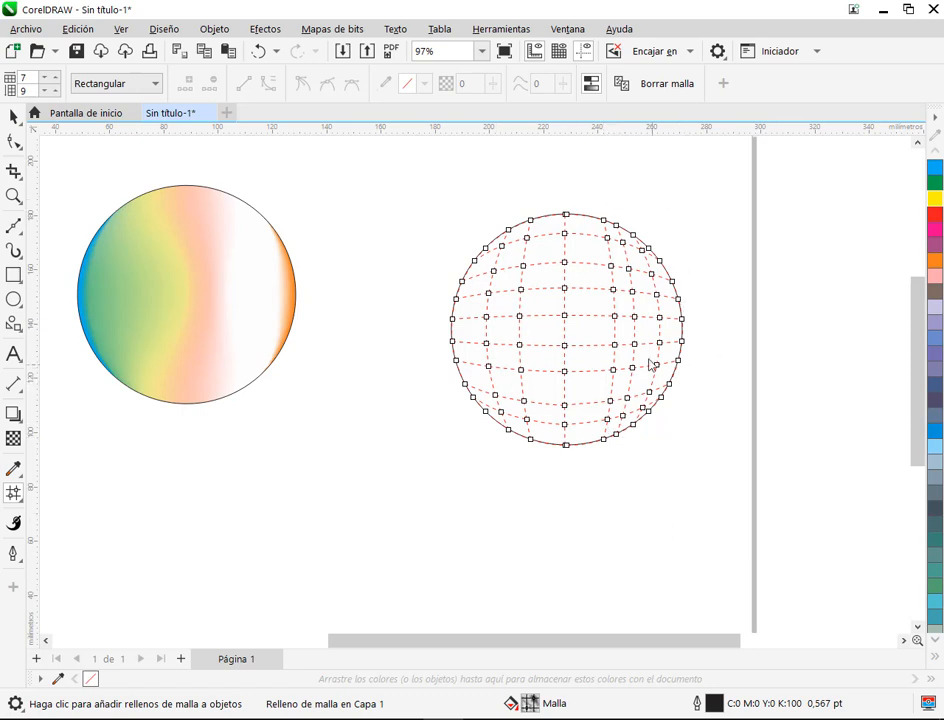
Step: Delete both the blank meshed circle and the multicoloured circle from the page
{"action": "key", "text": "space"}
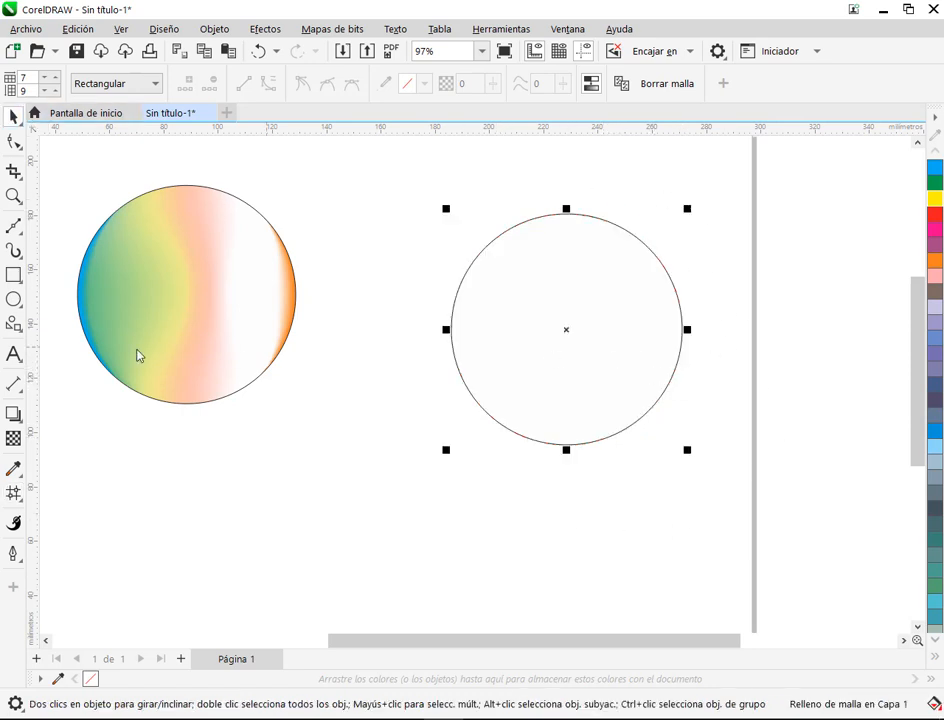
{"action": "key", "text": "Delete"}
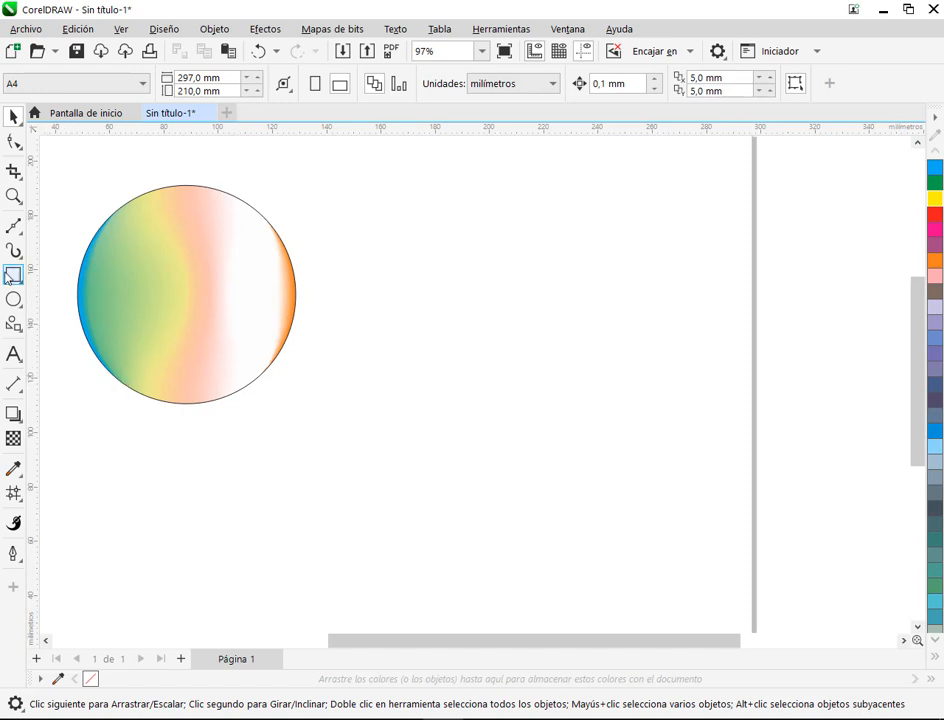
{"action": "left_click_drag", "start_coordinate": [231, 314], "coordinate": [255, 330]}
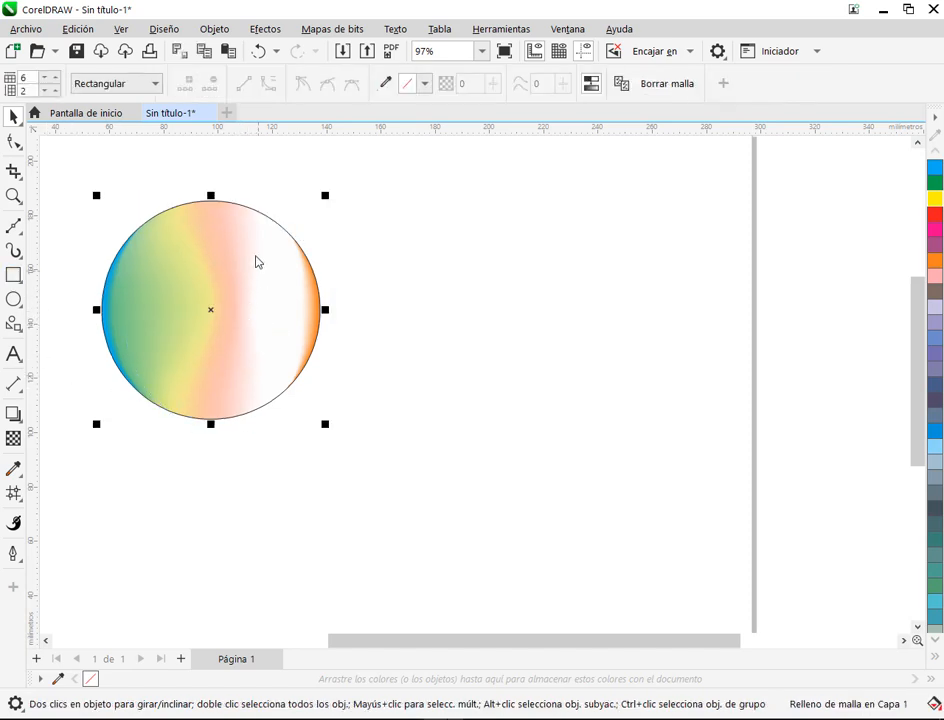
{"action": "left_click", "coordinate": [15, 492]}
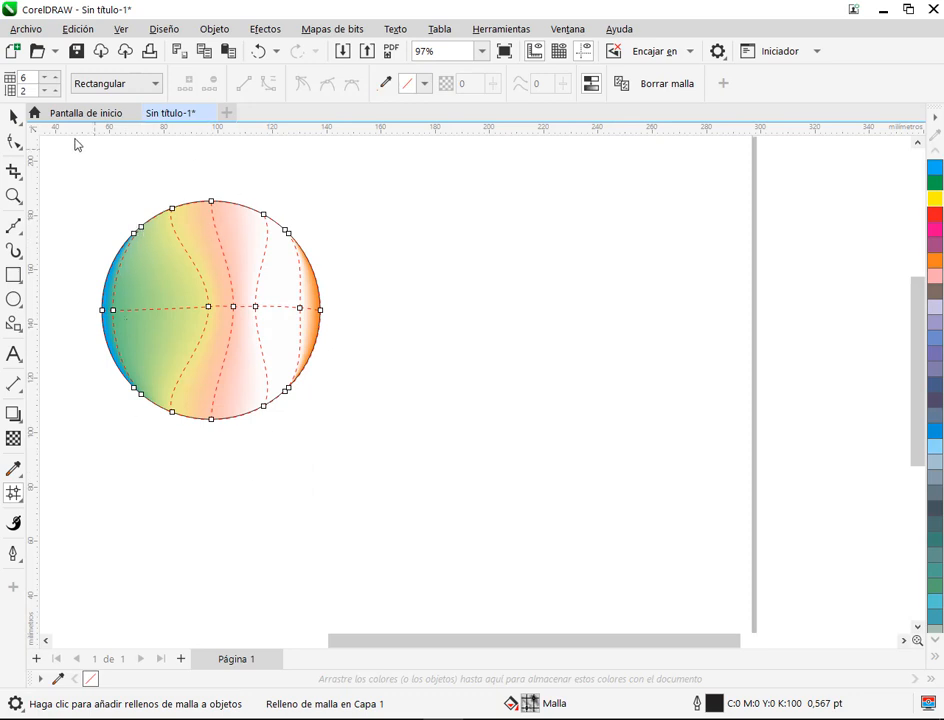
{"action": "left_click", "coordinate": [14, 117]}
{"action": "key", "text": "Delete"}
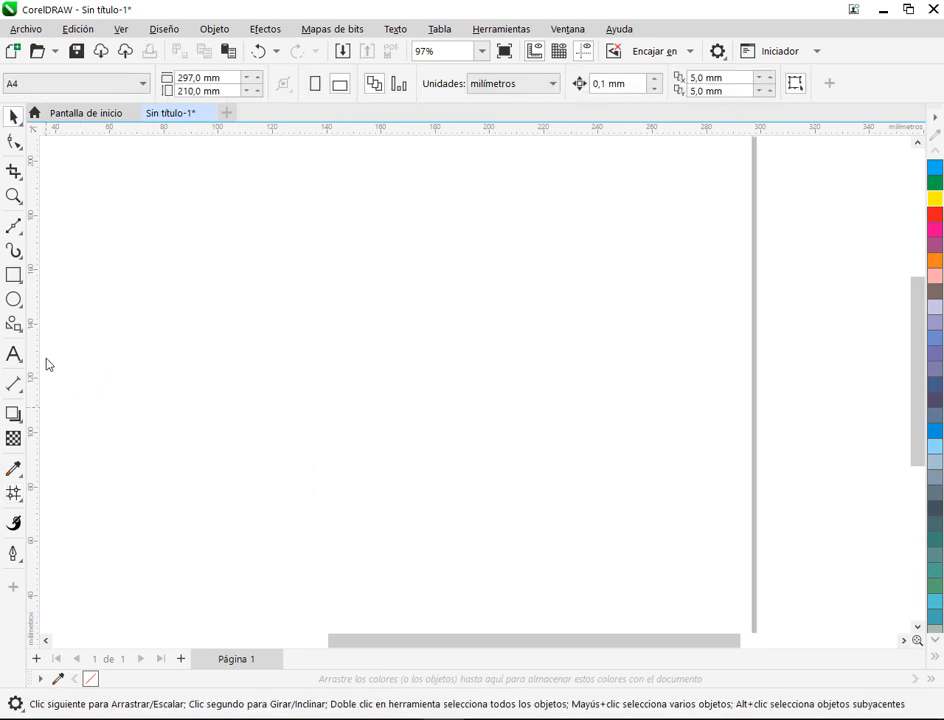
Step: Draw an upright ellipse about 80 by 124 mm and start a 2-by-2 mesh fill on it
{"action": "left_click", "coordinate": [13, 298]}
{"action": "left_click_drag", "start_coordinate": [380, 198], "coordinate": [606, 546]}
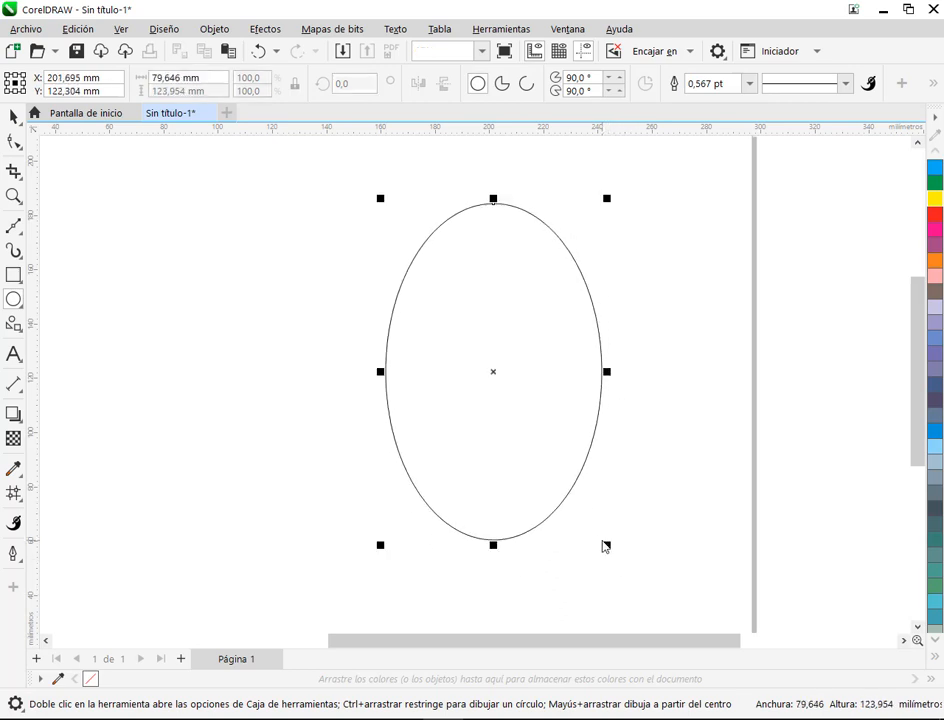
{"action": "left_click", "coordinate": [14, 492]}
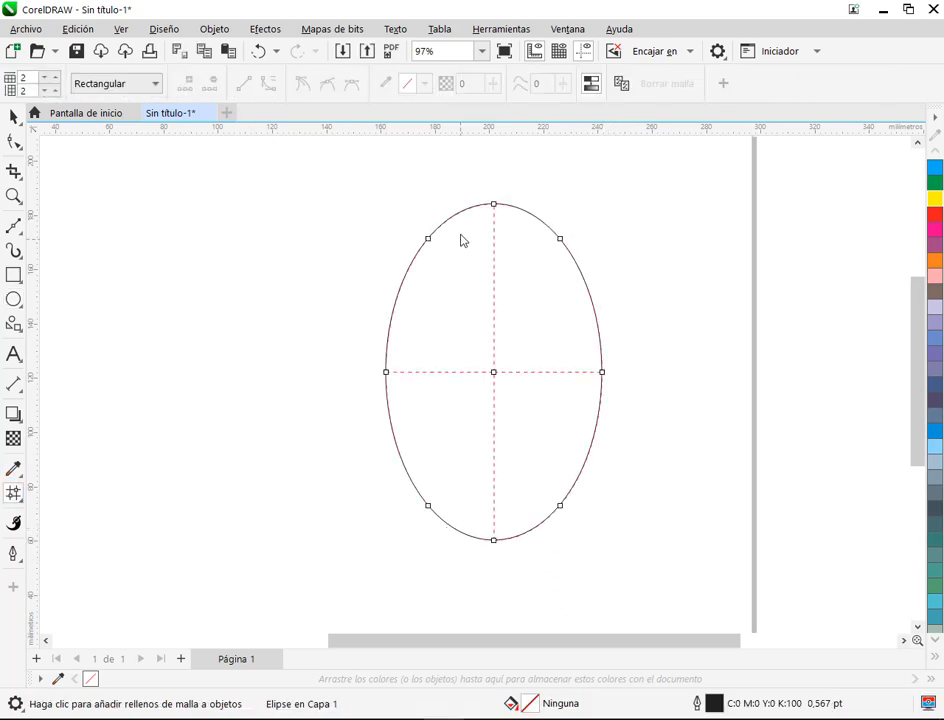
Step: Add a mesh column on each side of the ellipse's centre line, then delete the ellipse
{"action": "double_click", "coordinate": [442, 226]}
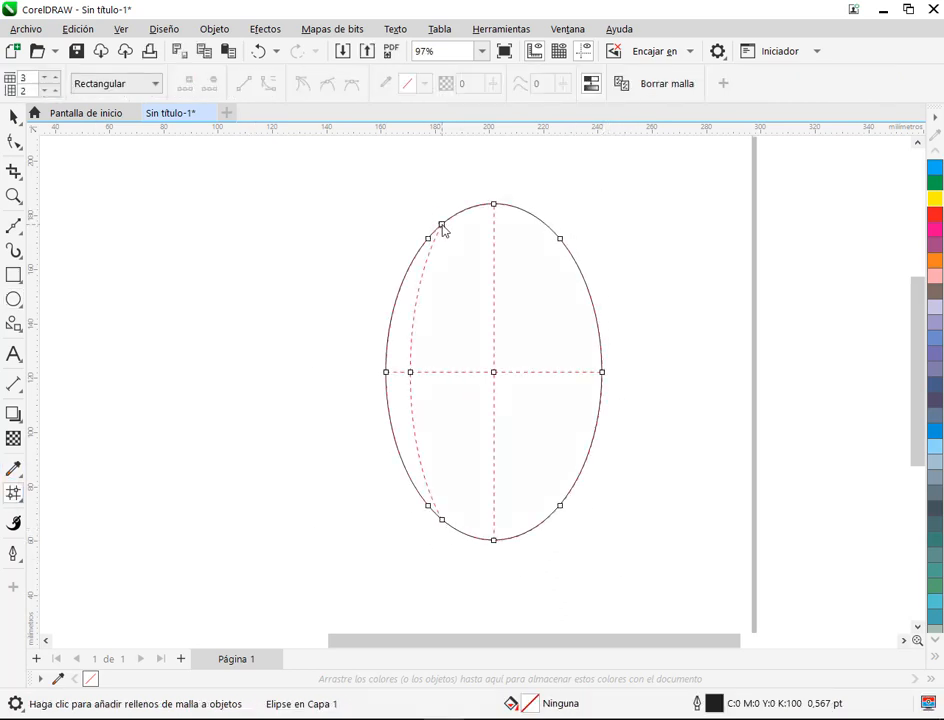
{"action": "double_click", "coordinate": [531, 217]}
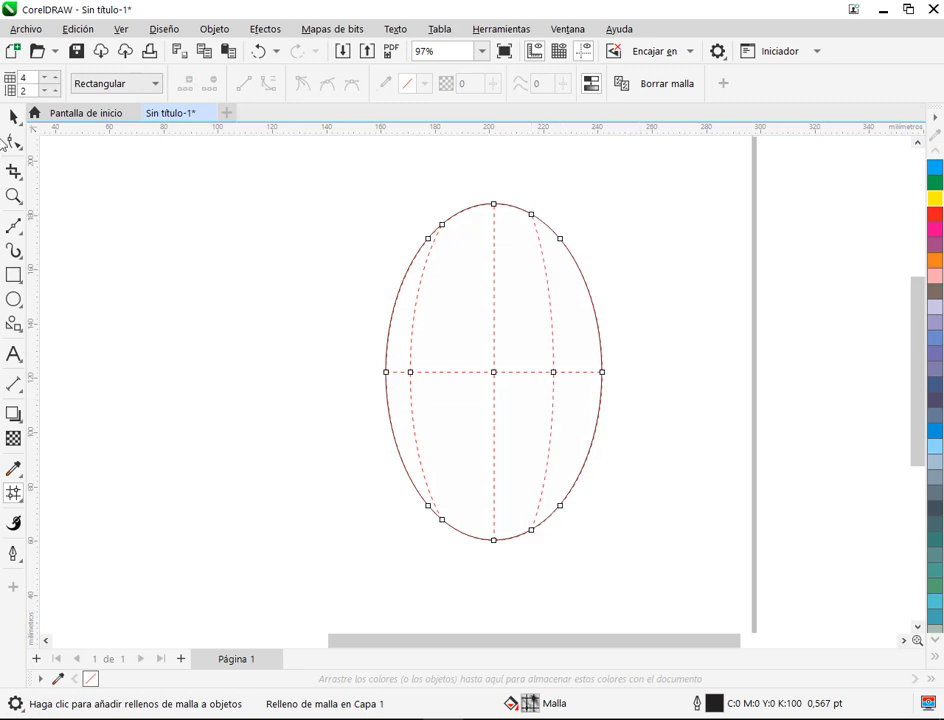
{"action": "left_click", "coordinate": [14, 116]}
{"action": "key", "text": "Delete"}
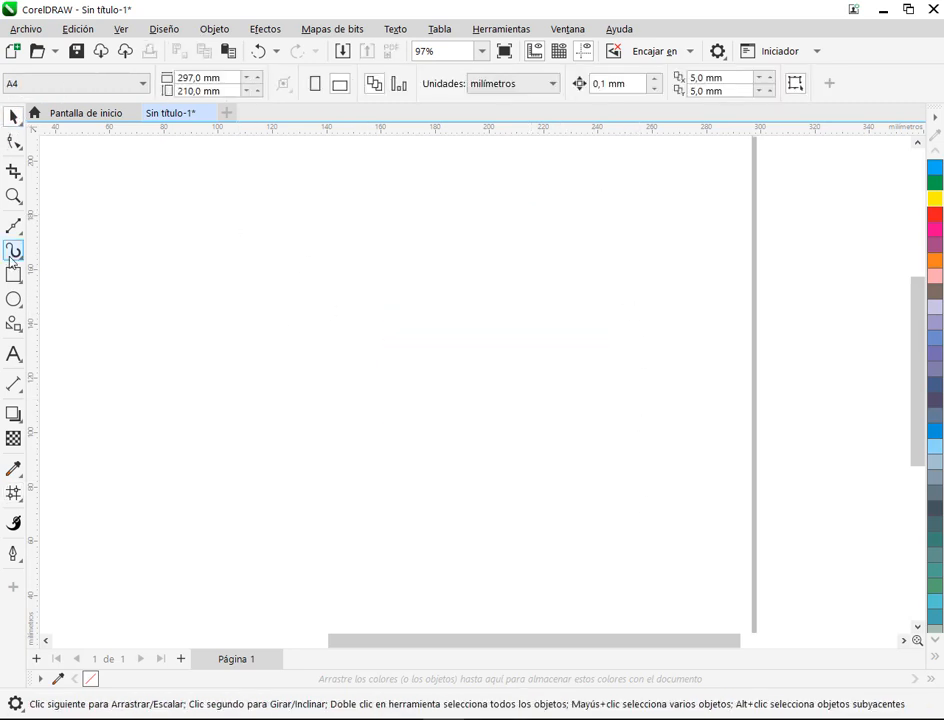
Step: Draw a closed, irregular zigzag outline with ten nodes and straight segments across the page using the Bézier tool
{"action": "left_click", "coordinate": [14, 225]}
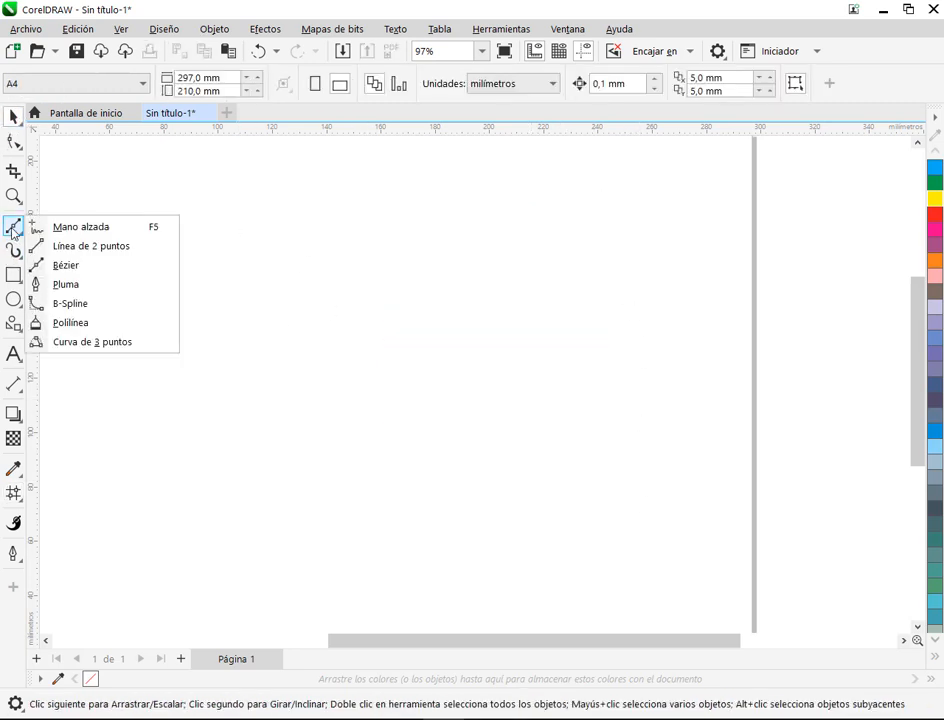
{"action": "left_click", "coordinate": [60, 265]}
{"action": "left_click", "coordinate": [262, 311]}
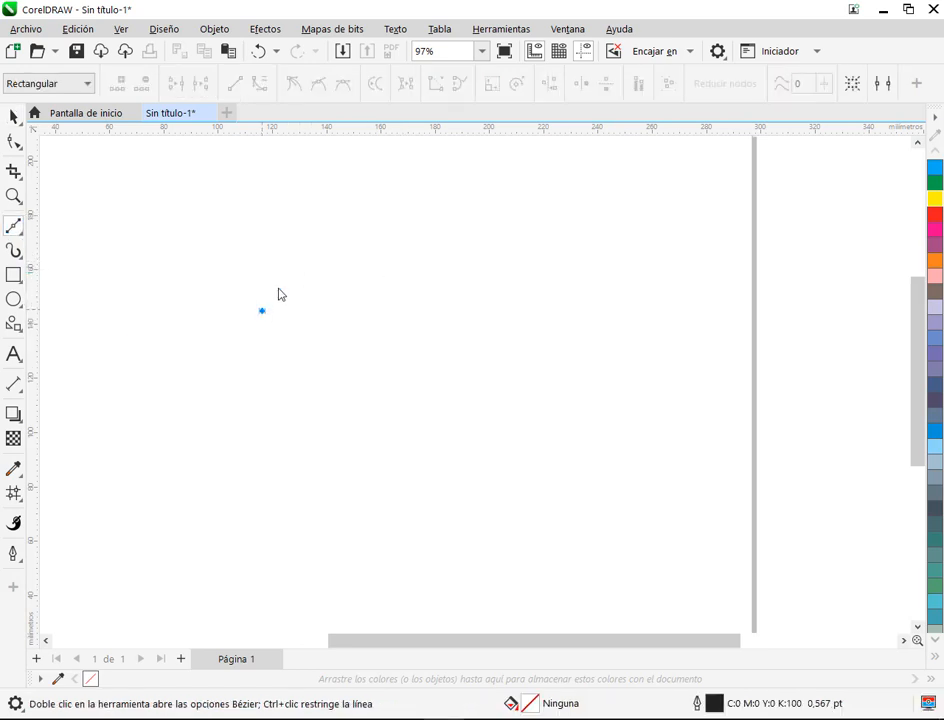
{"action": "left_click", "coordinate": [347, 180]}
{"action": "left_click", "coordinate": [467, 291]}
{"action": "left_click", "coordinate": [600, 202]}
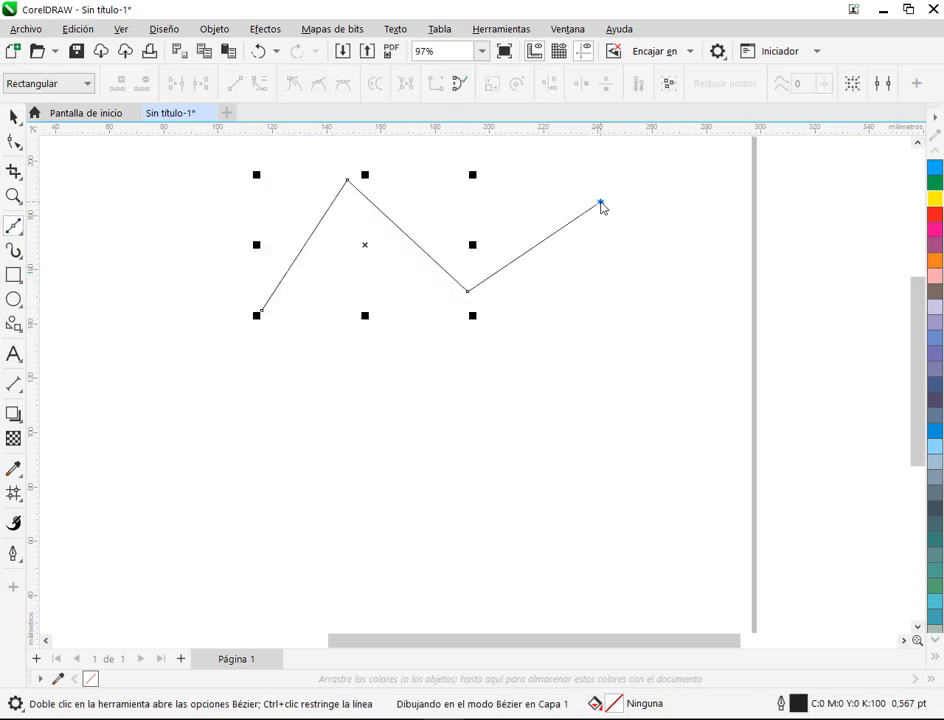
{"action": "left_click", "coordinate": [624, 433]}
{"action": "left_click", "coordinate": [560, 311]}
{"action": "left_click", "coordinate": [481, 406]}
{"action": "left_click", "coordinate": [377, 296]}
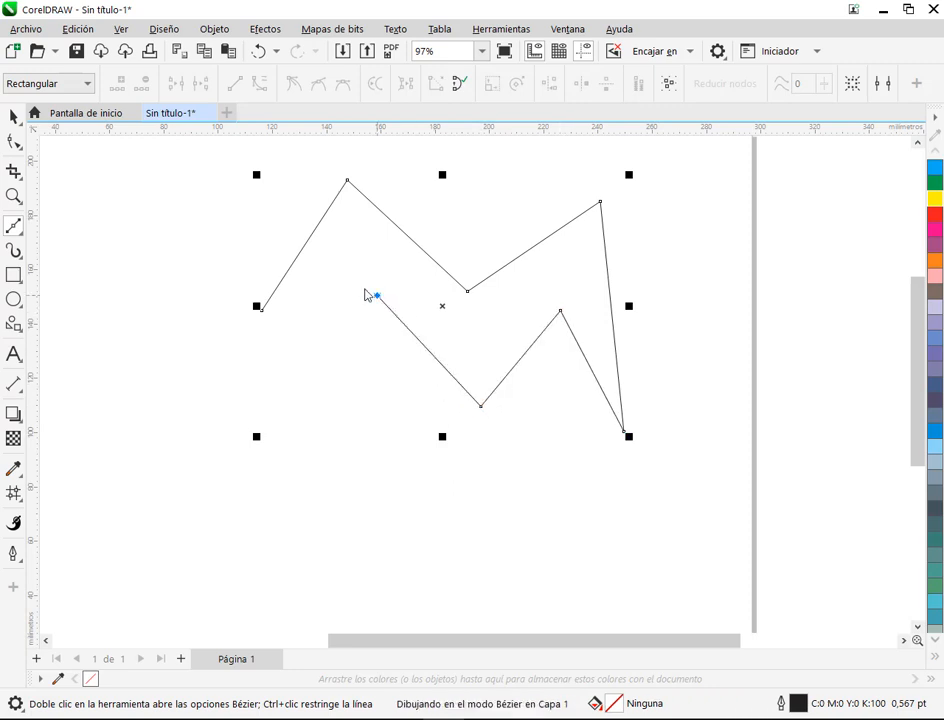
{"action": "left_click", "coordinate": [239, 478]}
{"action": "left_click", "coordinate": [102, 390]}
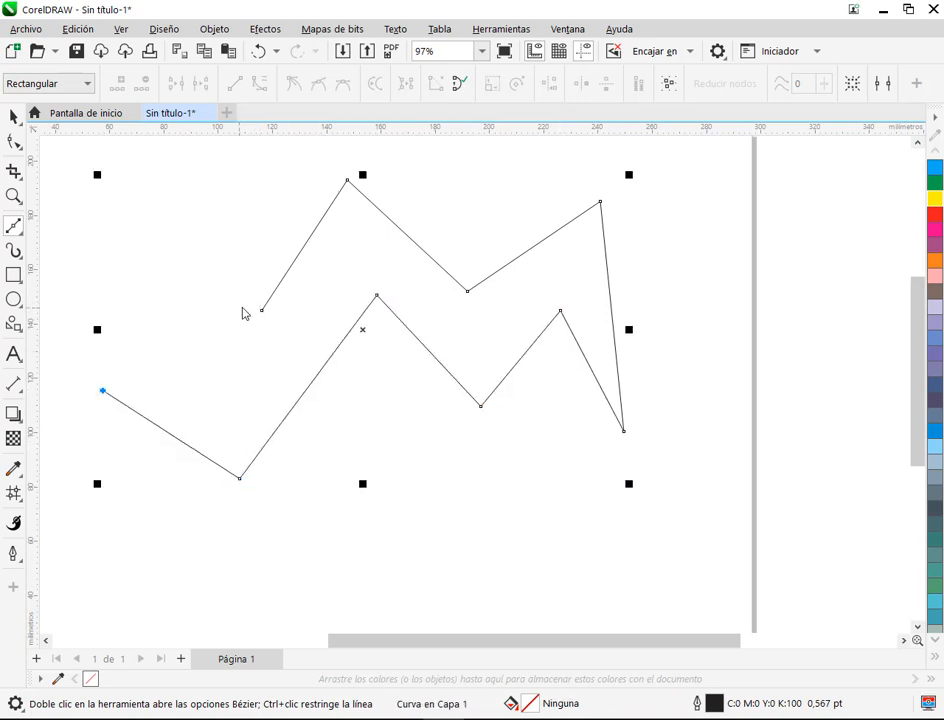
{"action": "left_click", "coordinate": [261, 310]}
{"action": "scroll", "coordinate": [466, 300], "scroll_direction": "down", "scroll_amount": 1}
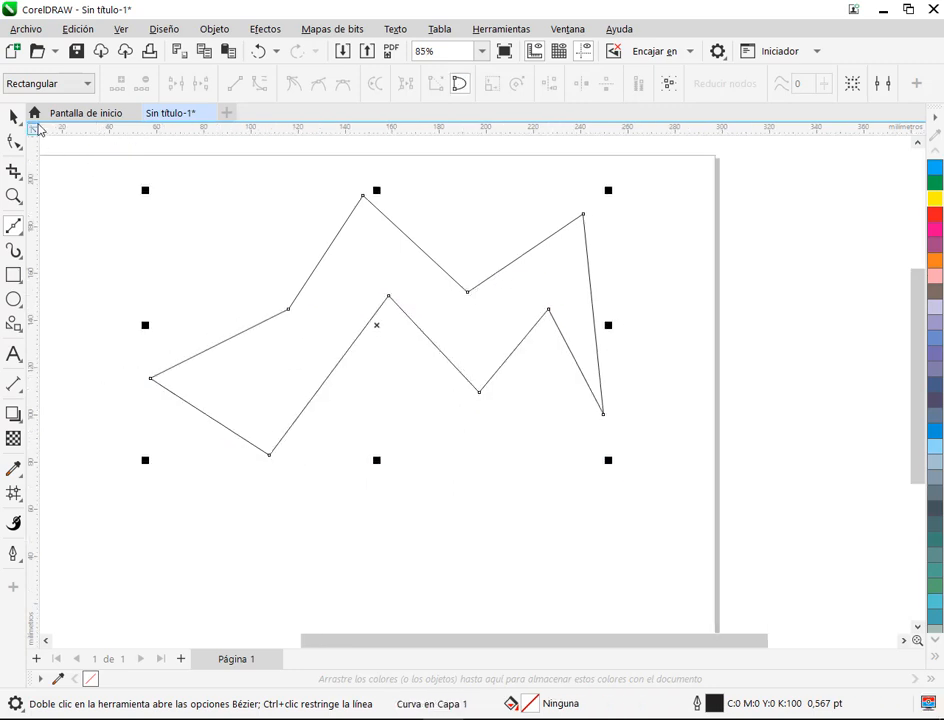
Step: Convert all segments of the zigzag outline to curves and make every node symmetrical
{"action": "left_click", "coordinate": [13, 141]}
{"action": "left_click_drag", "start_coordinate": [95, 157], "coordinate": [231, 230]}
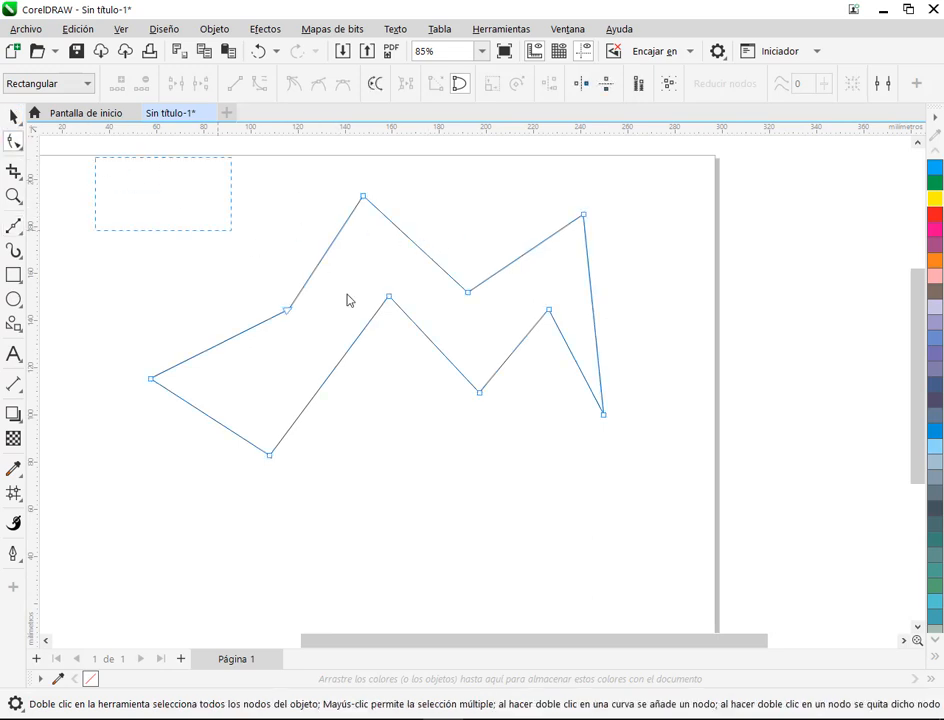
{"action": "left_click_drag", "start_coordinate": [348, 300], "coordinate": [640, 513]}
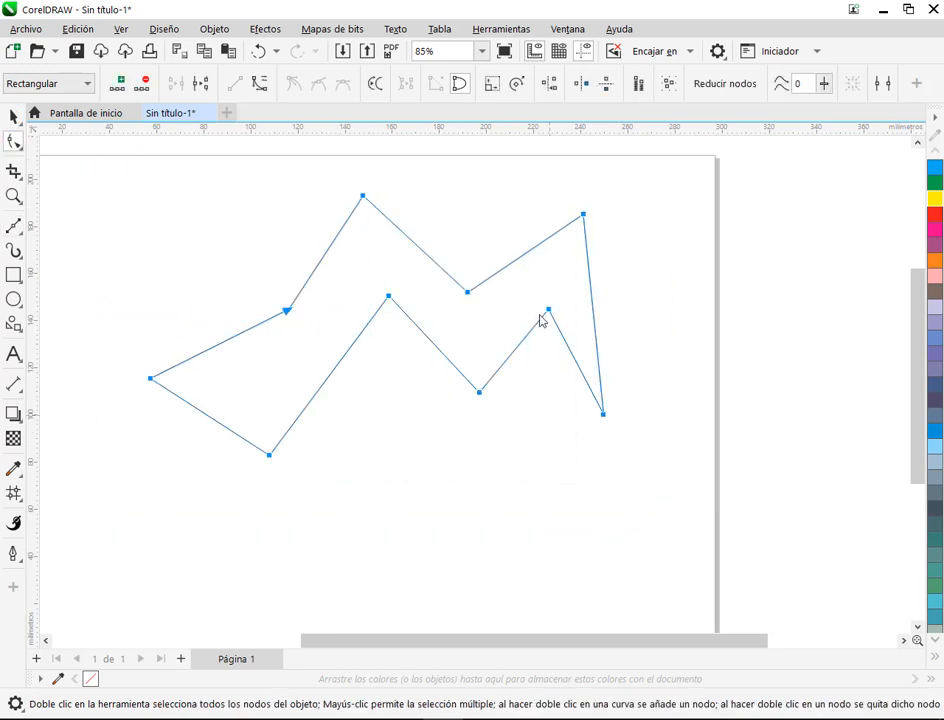
{"action": "left_click", "coordinate": [258, 88]}
{"action": "left_click", "coordinate": [344, 86]}
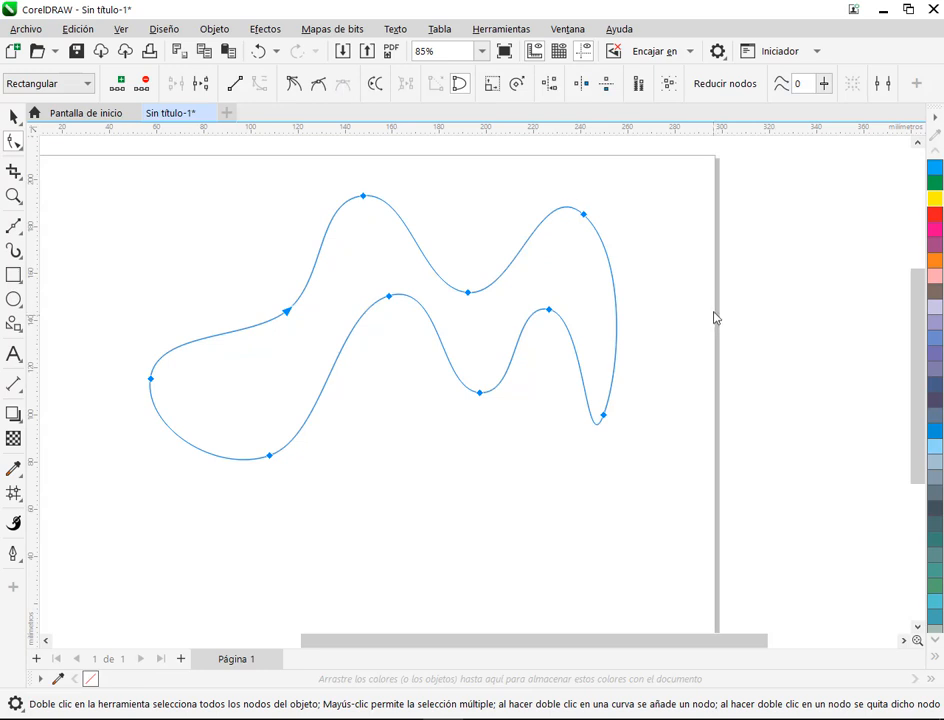
Step: Start a 2-by-2 mesh fill on the wavy shape and shift its central intersection and the inner node beside it downward
{"action": "left_click", "coordinate": [13, 116]}
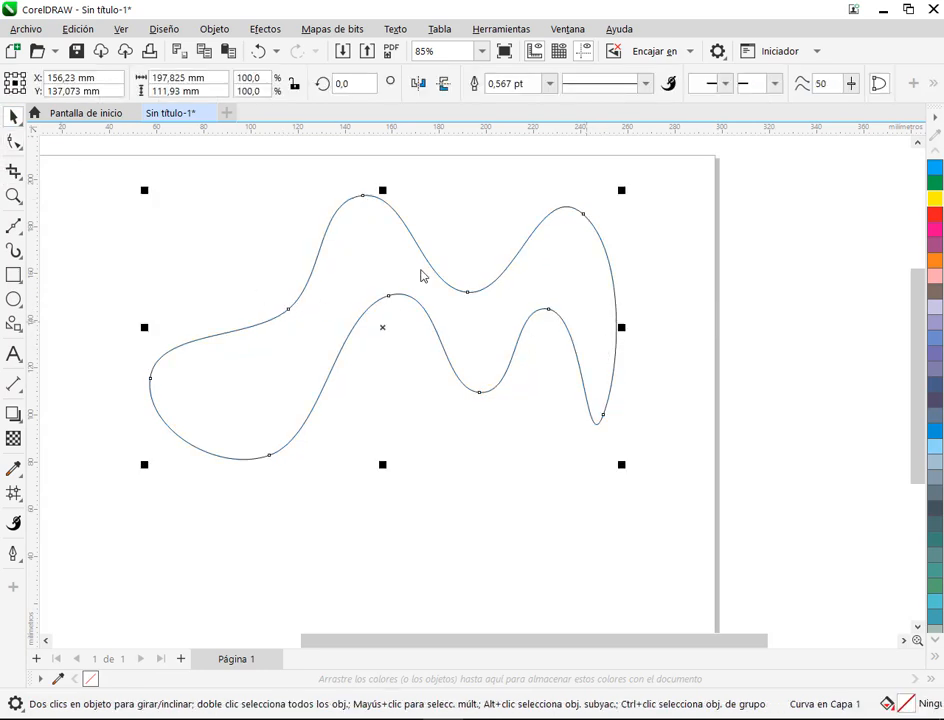
{"action": "key", "text": "m"}
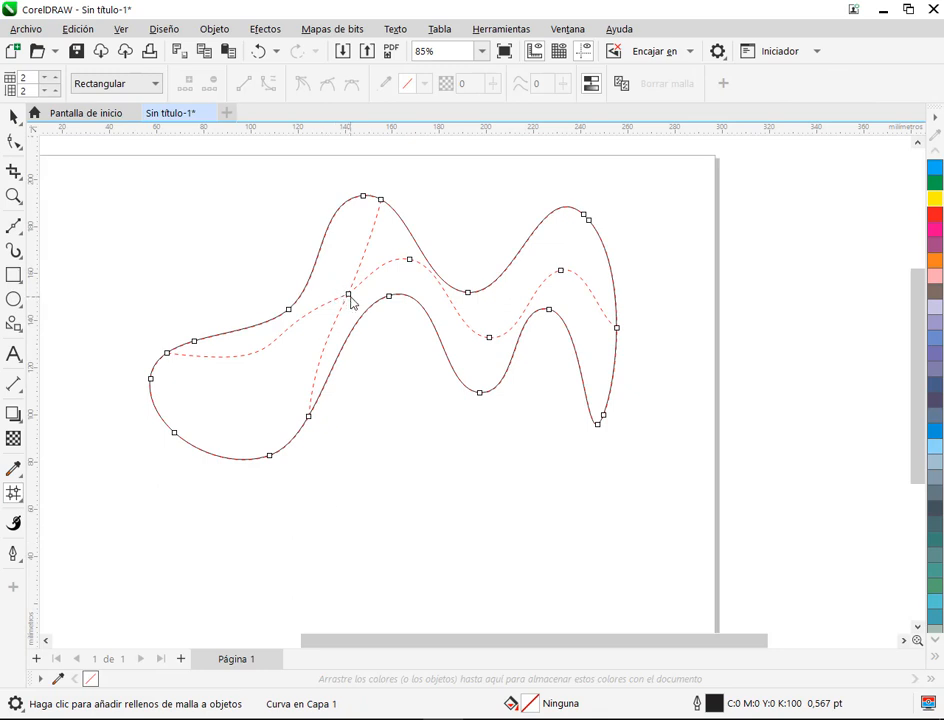
{"action": "left_click_drag", "start_coordinate": [348, 294], "coordinate": [339, 302]}
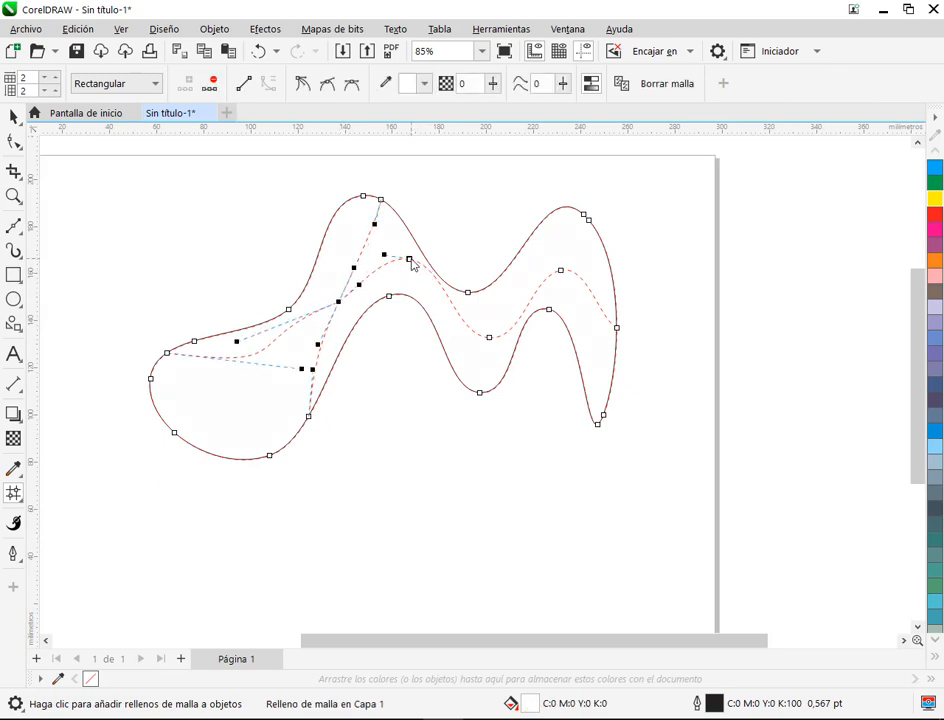
{"action": "left_click_drag", "start_coordinate": [410, 260], "coordinate": [405, 275]}
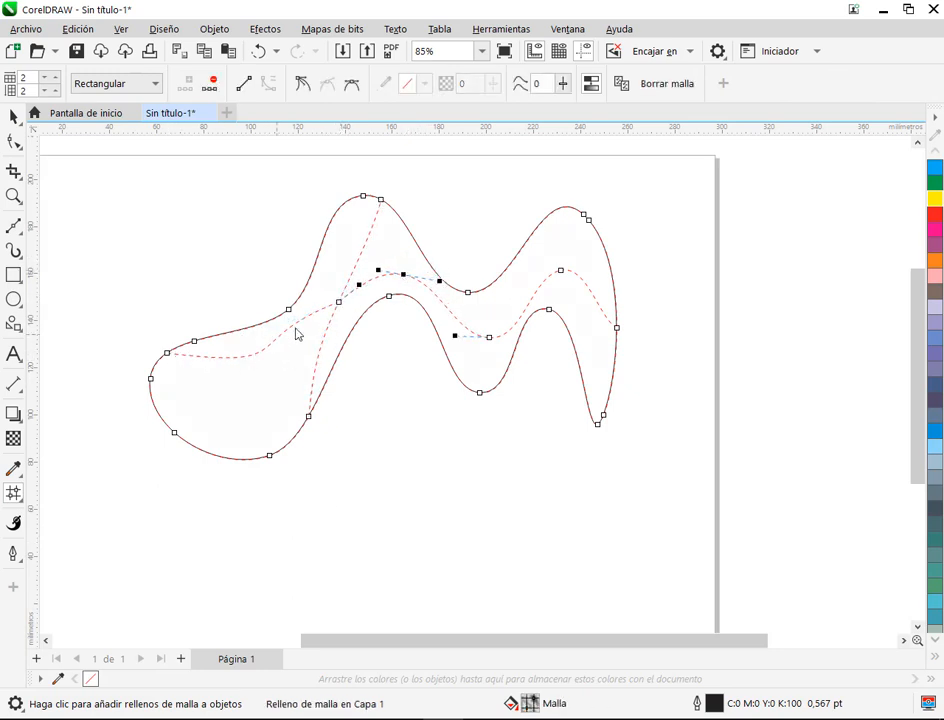
Step: Add mesh columns at the right hump, its rising slope, the upper valley and the left hump, plus a row from the left end
{"action": "double_click", "coordinate": [567, 211]}
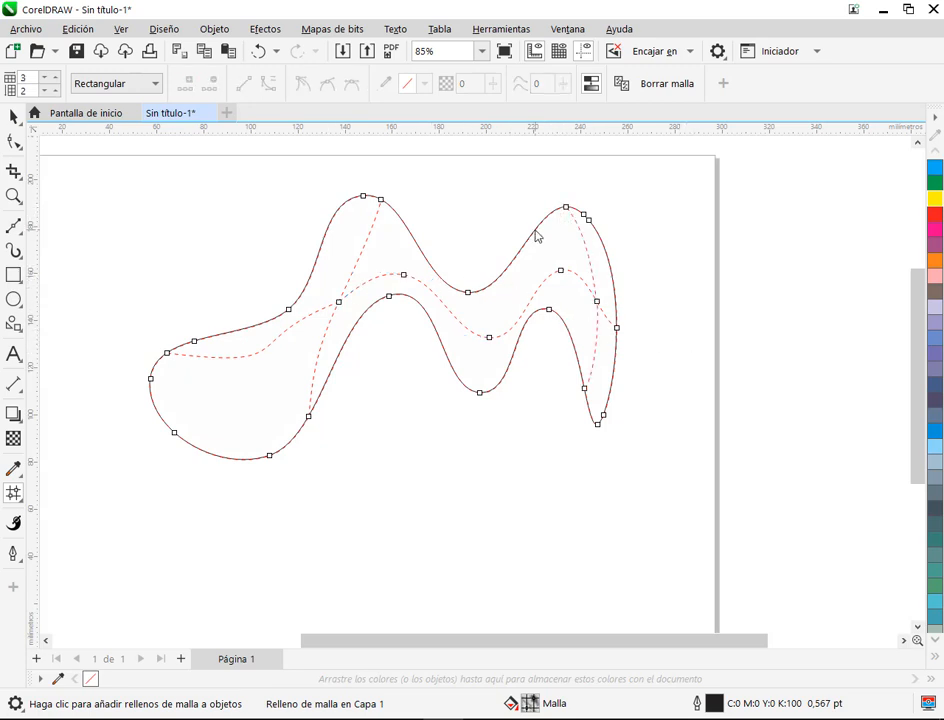
{"action": "double_click", "coordinate": [535, 231]}
{"action": "double_click", "coordinate": [484, 291]}
{"action": "double_click", "coordinate": [342, 206]}
{"action": "double_click", "coordinate": [155, 409]}
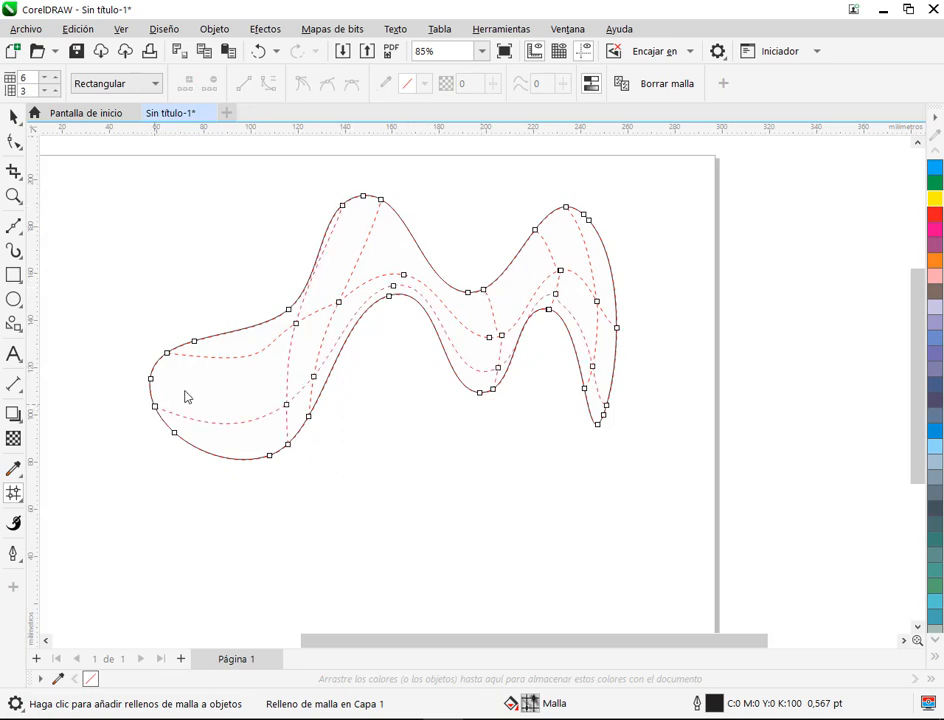
Step: Delete the stray inner mesh node at the central valley and reposition the two intersections of the column there
{"action": "left_click", "coordinate": [497, 370]}
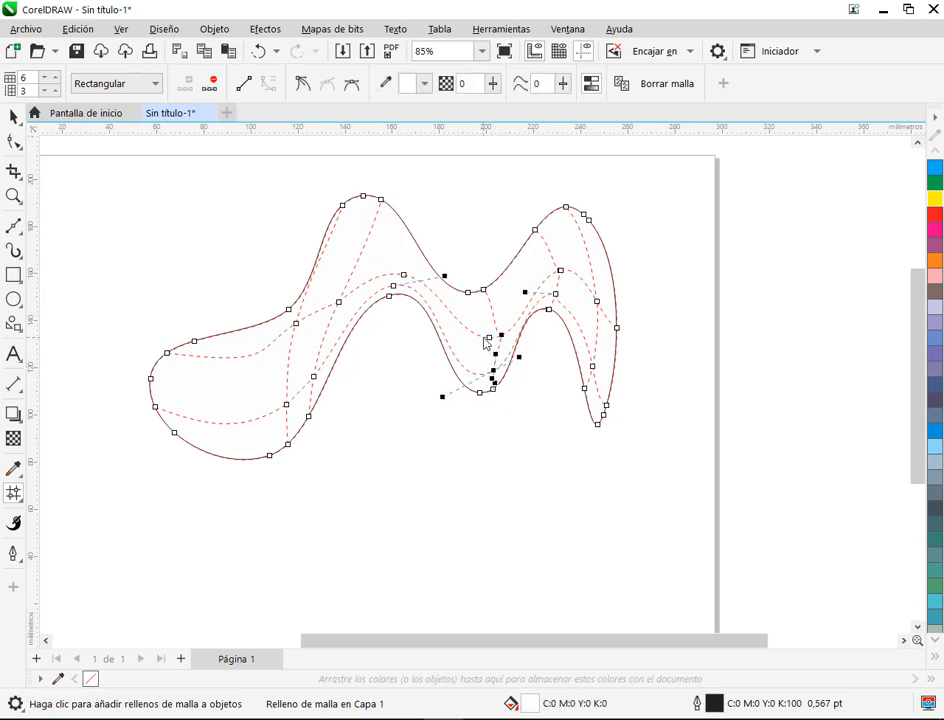
{"action": "left_click_drag", "start_coordinate": [489, 337], "coordinate": [477, 322]}
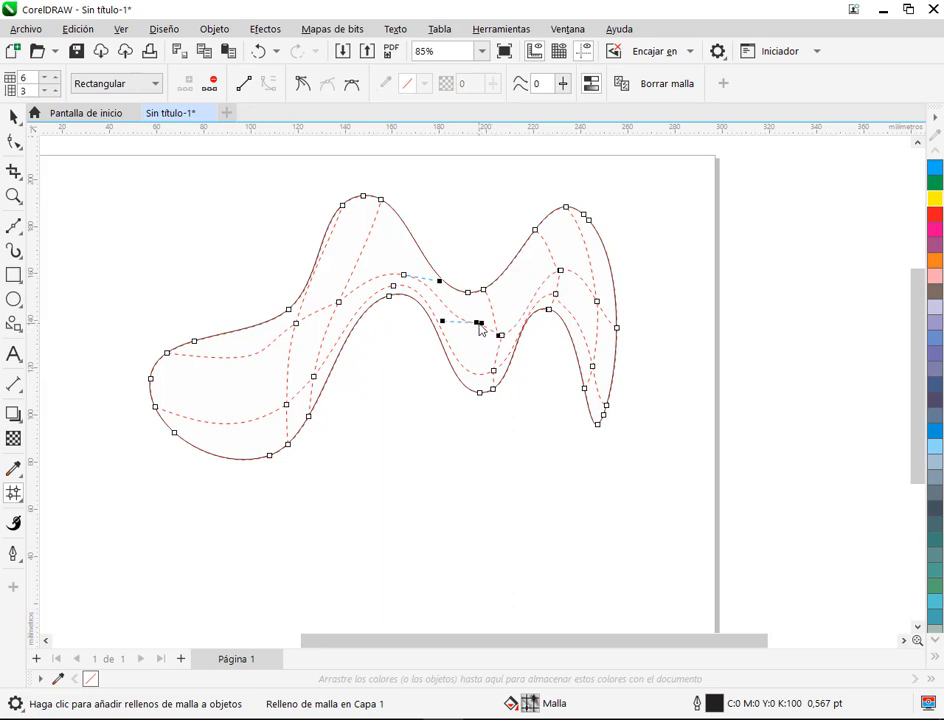
{"action": "left_click_drag", "start_coordinate": [479, 323], "coordinate": [475, 332]}
{"action": "key", "text": "Delete"}
{"action": "left_click", "coordinate": [485, 340]}
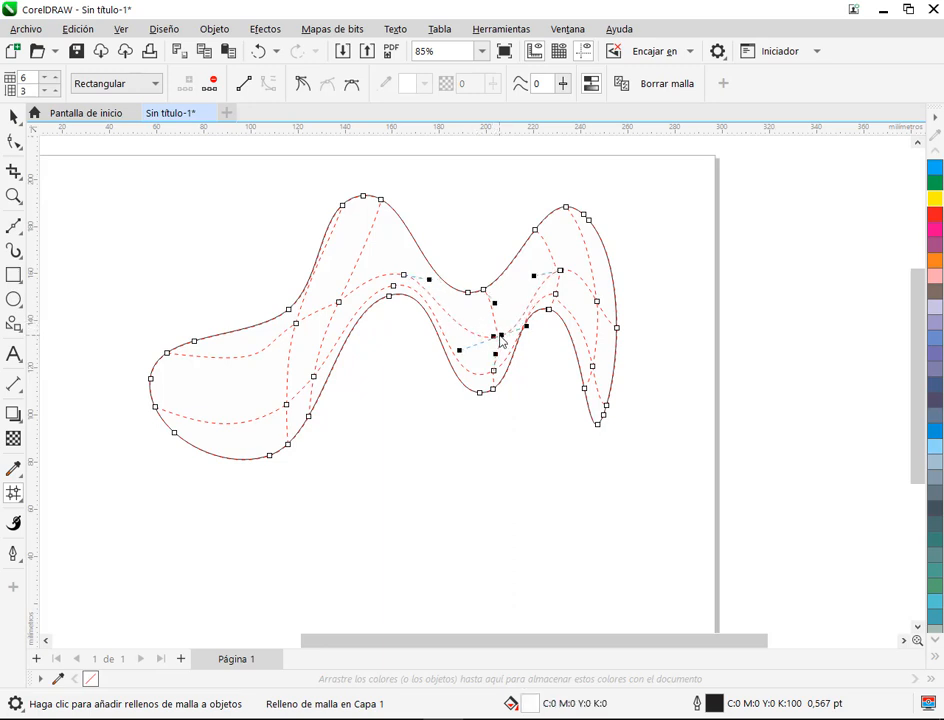
{"action": "left_click_drag", "start_coordinate": [493, 371], "coordinate": [494, 362]}
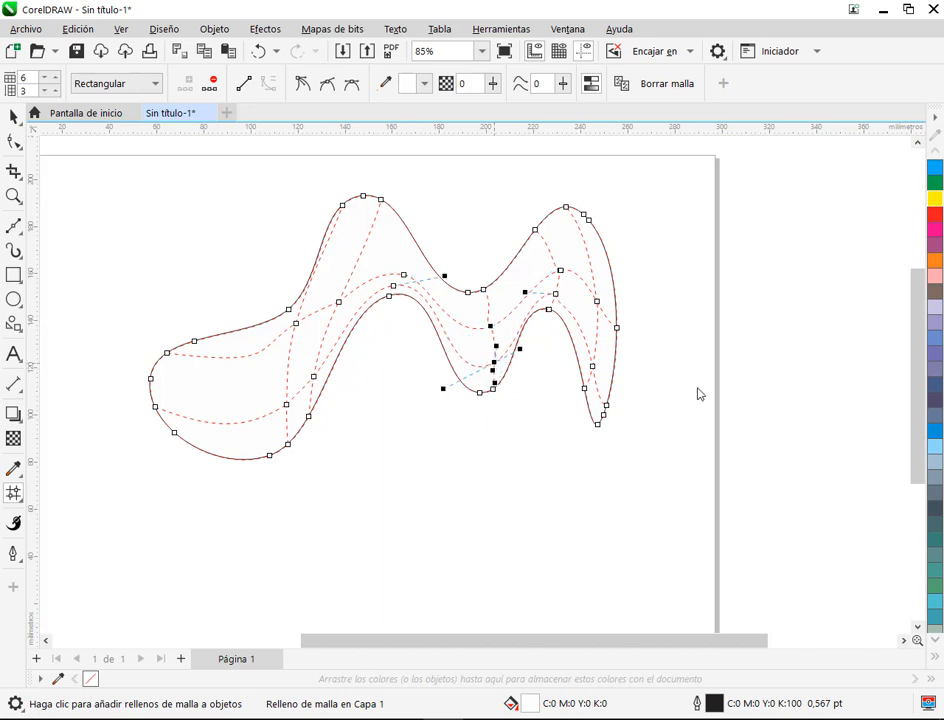
Step: Add two mesh columns across the left lobe and replace the left hump's column with one slightly farther right
{"action": "left_click", "coordinate": [206, 339]}
{"action": "double_click", "coordinate": [207, 341]}
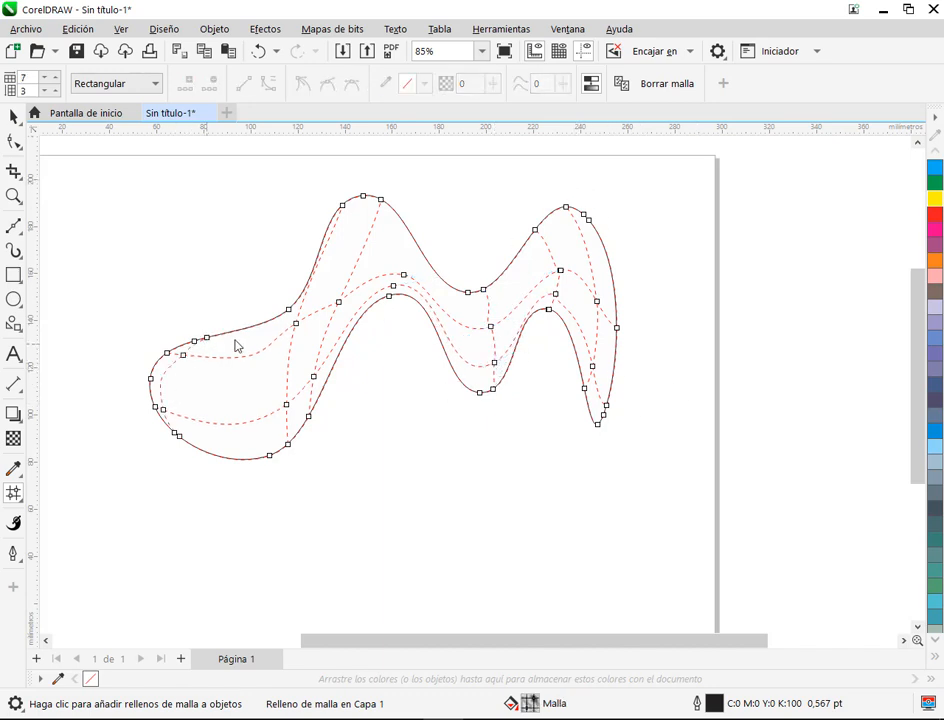
{"action": "double_click", "coordinate": [255, 328]}
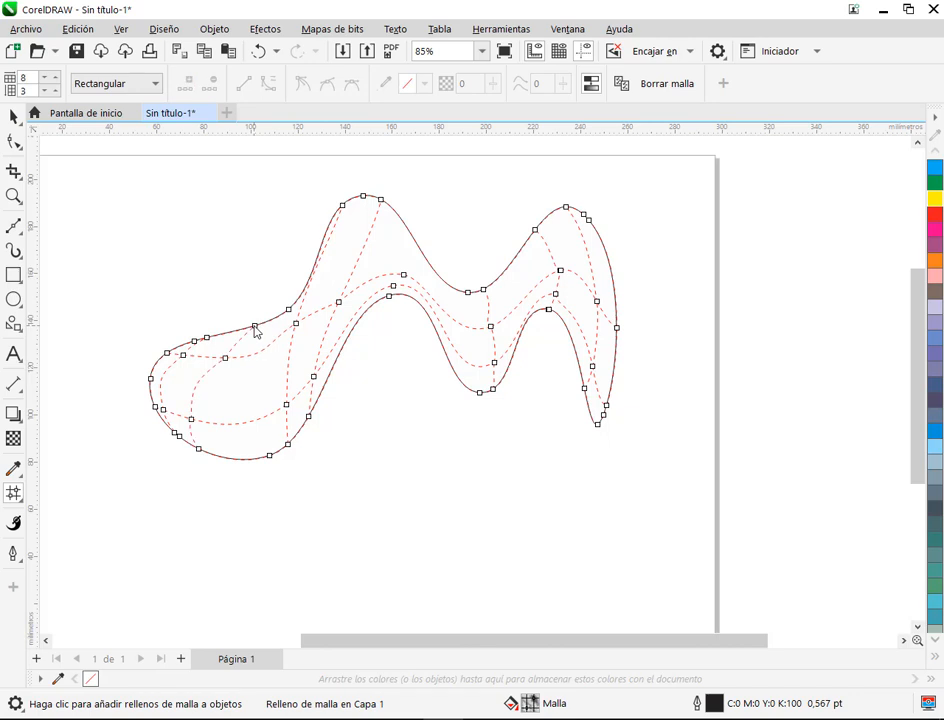
{"action": "left_click", "coordinate": [341, 206]}
{"action": "key", "text": "Delete"}
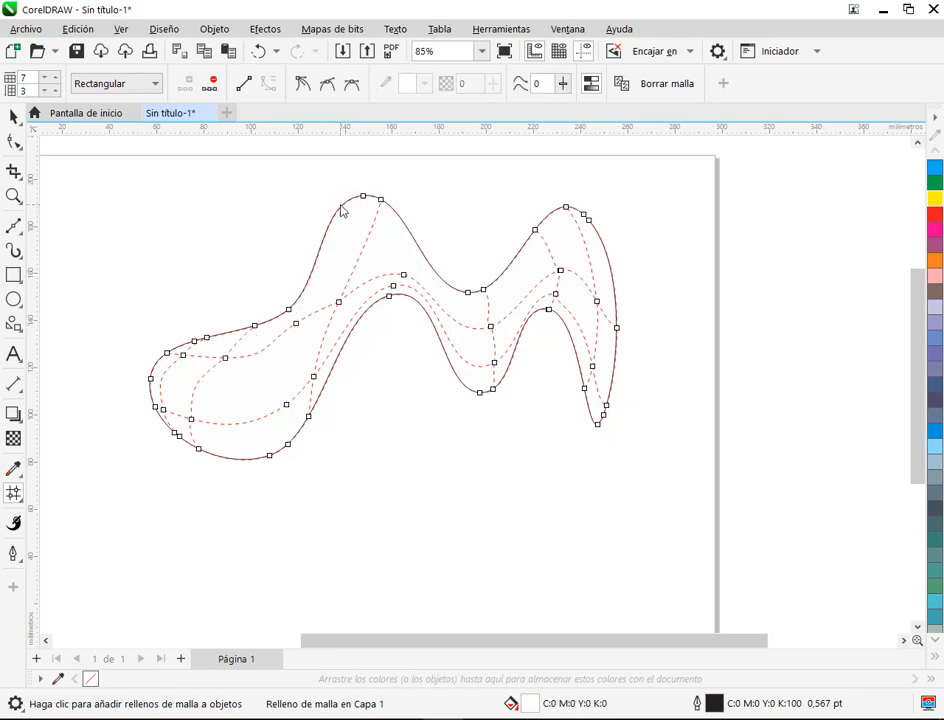
{"action": "double_click", "coordinate": [302, 319]}
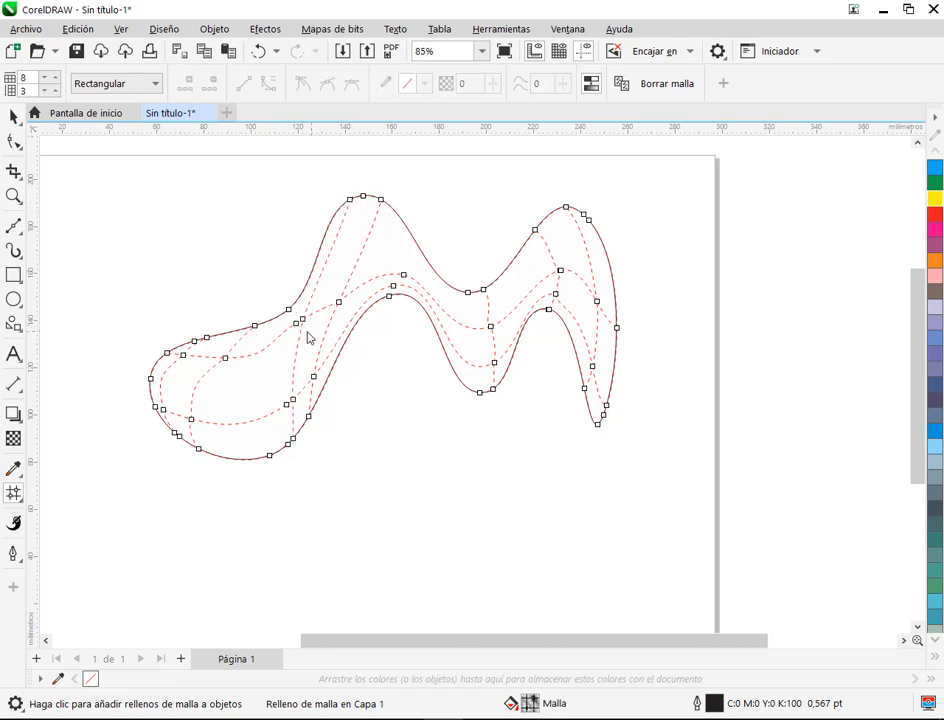
Step: Delete the surplus mesh nodes beside the replaced column, on the lobe's lower edge and on the upper edge before the left hump
{"action": "left_click", "coordinate": [292, 427]}
{"action": "double_click", "coordinate": [287, 406]}
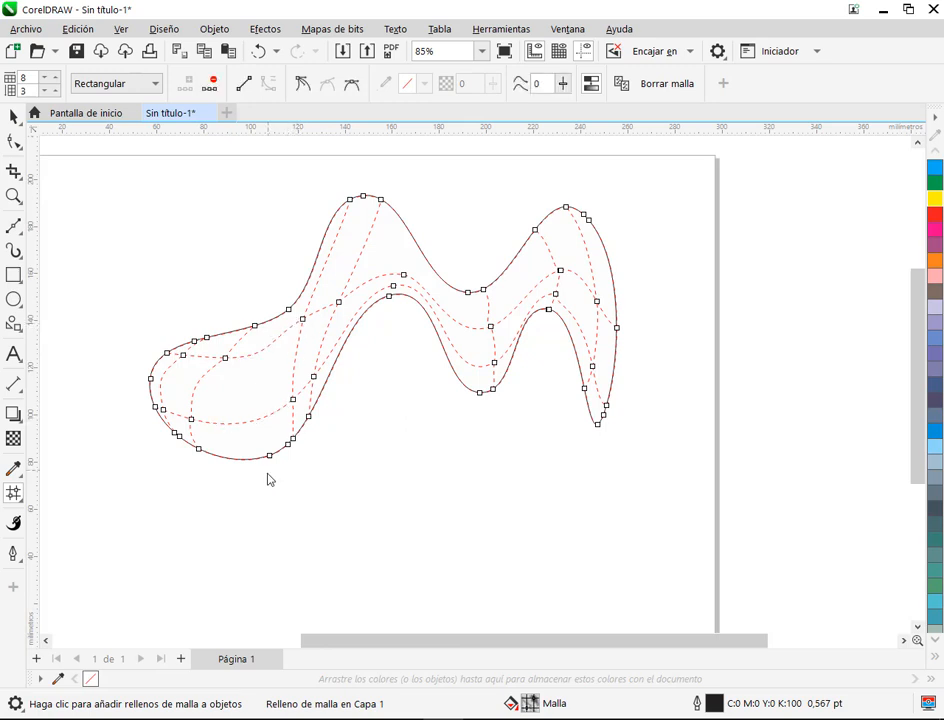
{"action": "double_click", "coordinate": [270, 457]}
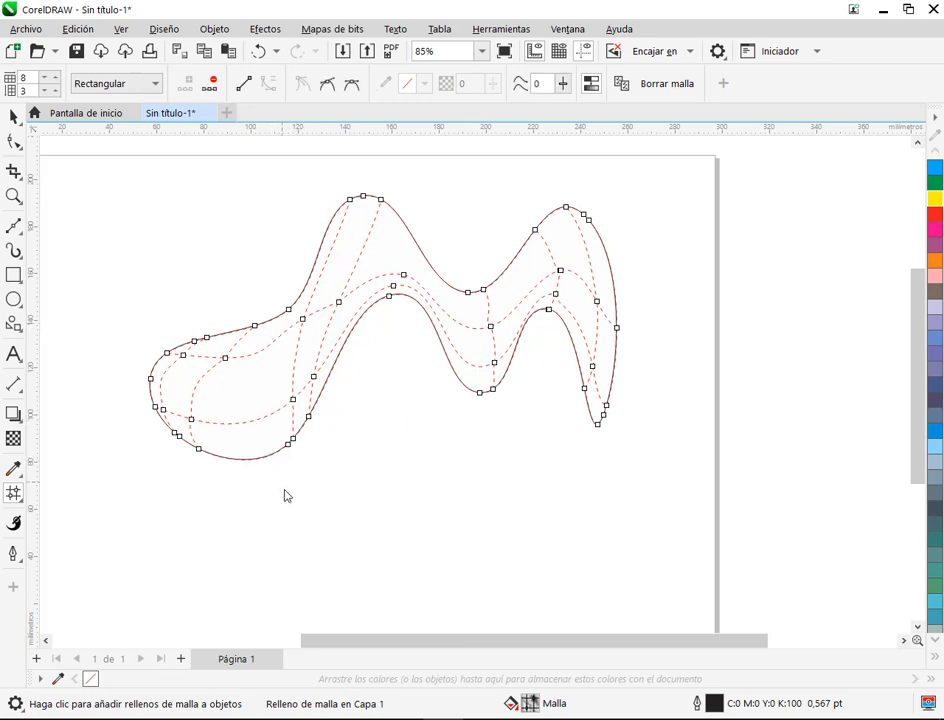
{"action": "double_click", "coordinate": [290, 309]}
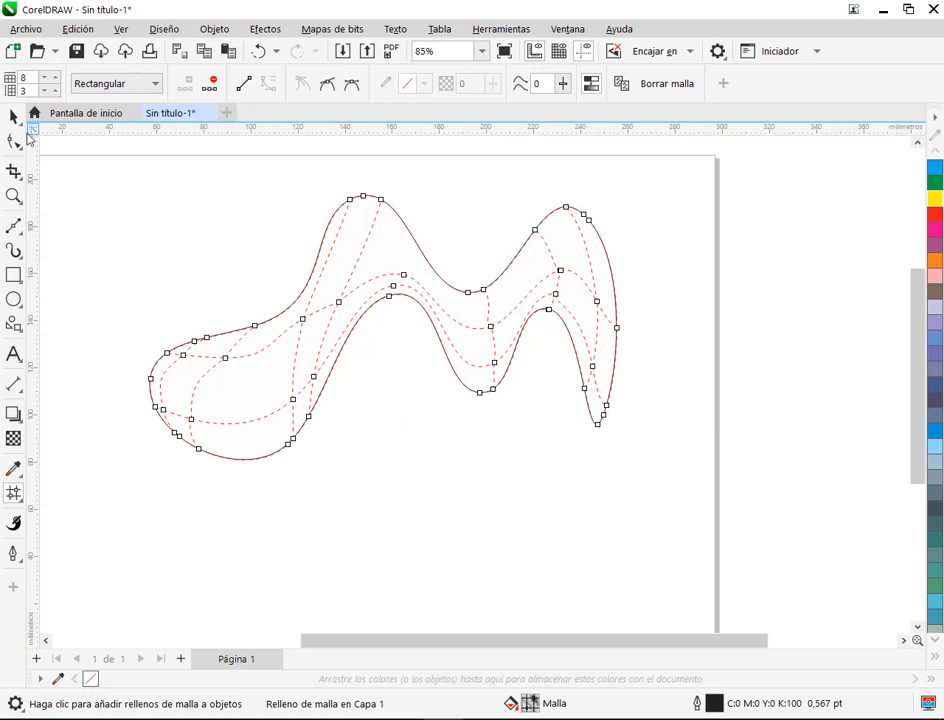
Step: View the shape without its mesh grid, then reopen the mesh and add a fourth row from the upper part of its right edge
{"action": "left_click", "coordinate": [13, 116]}
{"action": "left_click", "coordinate": [394, 338]}
{"action": "left_click", "coordinate": [428, 286]}
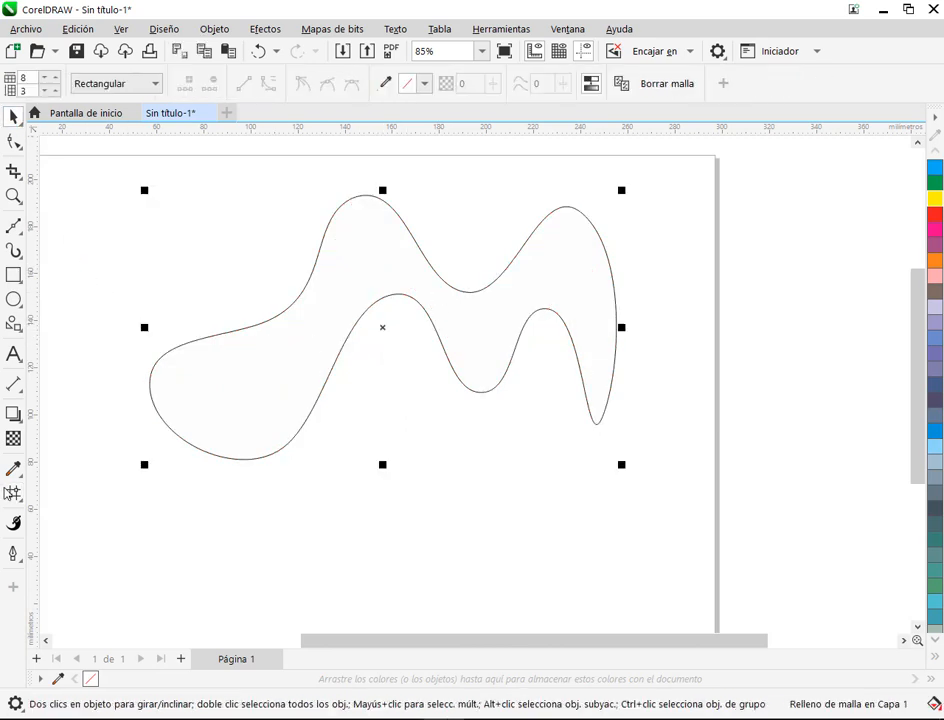
{"action": "key", "text": "m"}
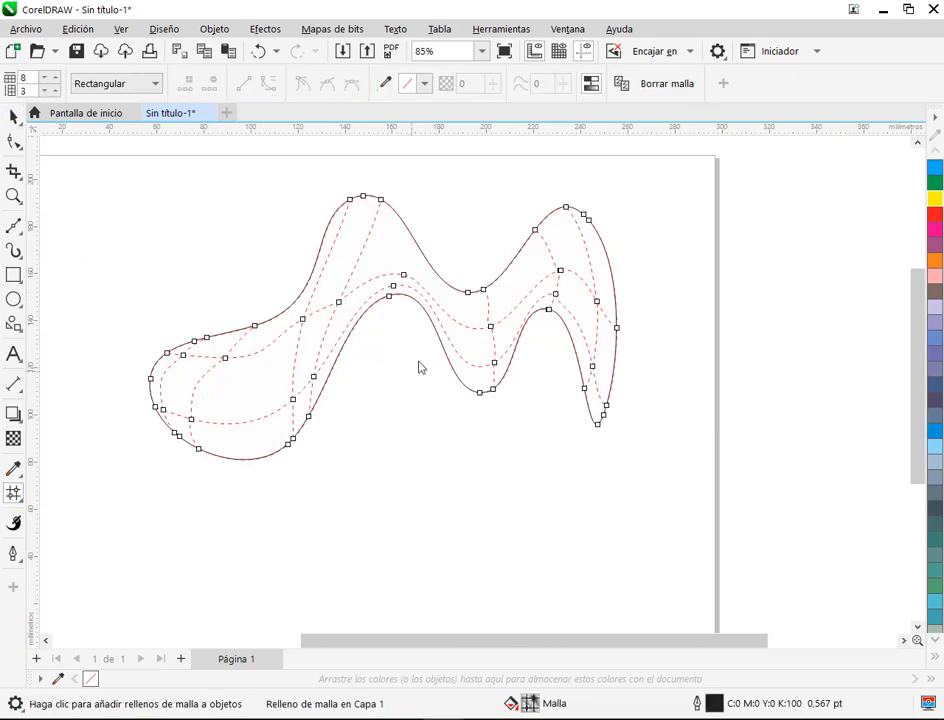
{"action": "left_click", "coordinate": [605, 252]}
{"action": "double_click", "coordinate": [606, 252]}
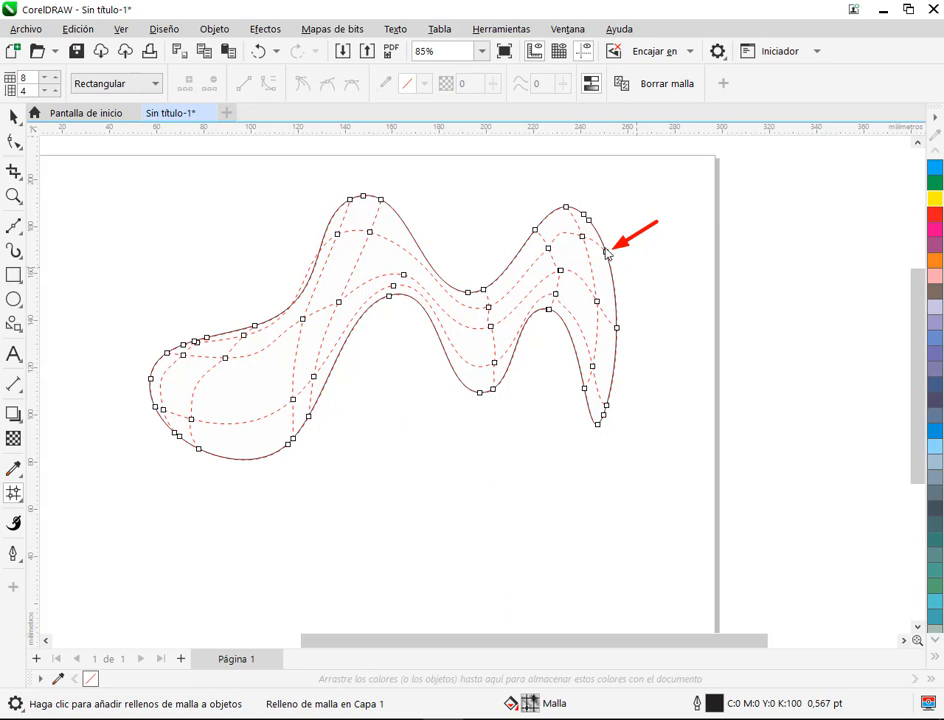
Step: Shift the two left-hump intersections of the uppermost mesh row to the right, inside the hump
{"action": "mouse_move", "coordinate": [605, 248]}
{"action": "left_mouse_down"}
{"action": "mouse_move", "coordinate": [548, 240]}
{"action": "mouse_move", "coordinate": [530, 274]}
{"action": "mouse_move", "coordinate": [485, 300]}
{"action": "mouse_move", "coordinate": [462, 297]}
{"action": "mouse_move", "coordinate": [374, 239]}
{"action": "mouse_move", "coordinate": [335, 237]}
{"action": "mouse_move", "coordinate": [319, 244]}
{"action": "mouse_move", "coordinate": [257, 330]}
{"action": "mouse_move", "coordinate": [184, 345]}
{"action": "left_mouse_up"}
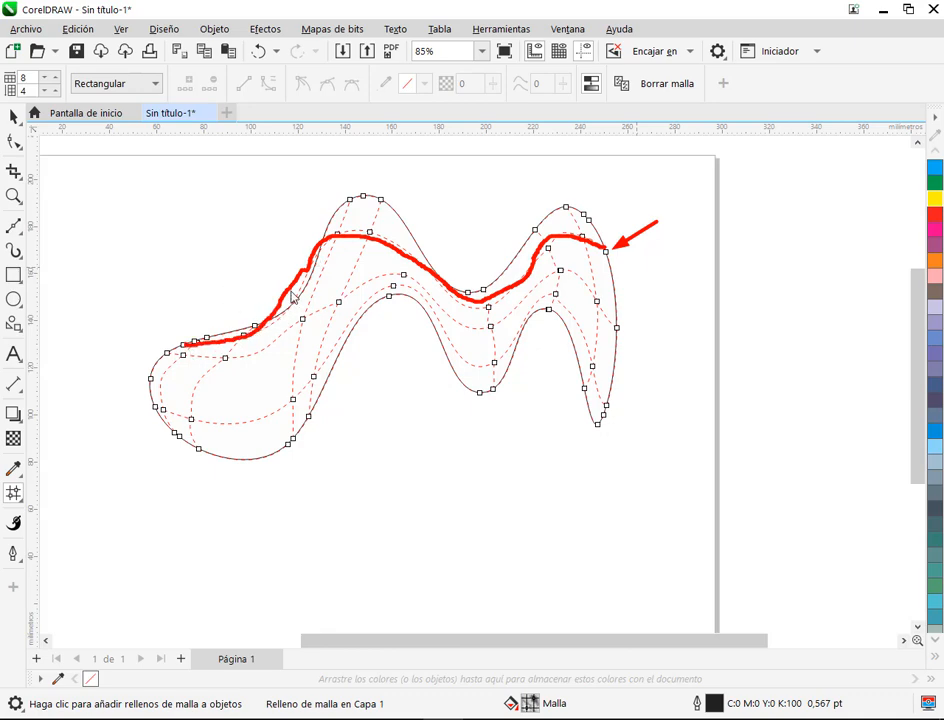
{"action": "key", "text": "Escape"}
{"action": "scroll", "coordinate": [319, 281], "scroll_direction": "up", "scroll_amount": 3}
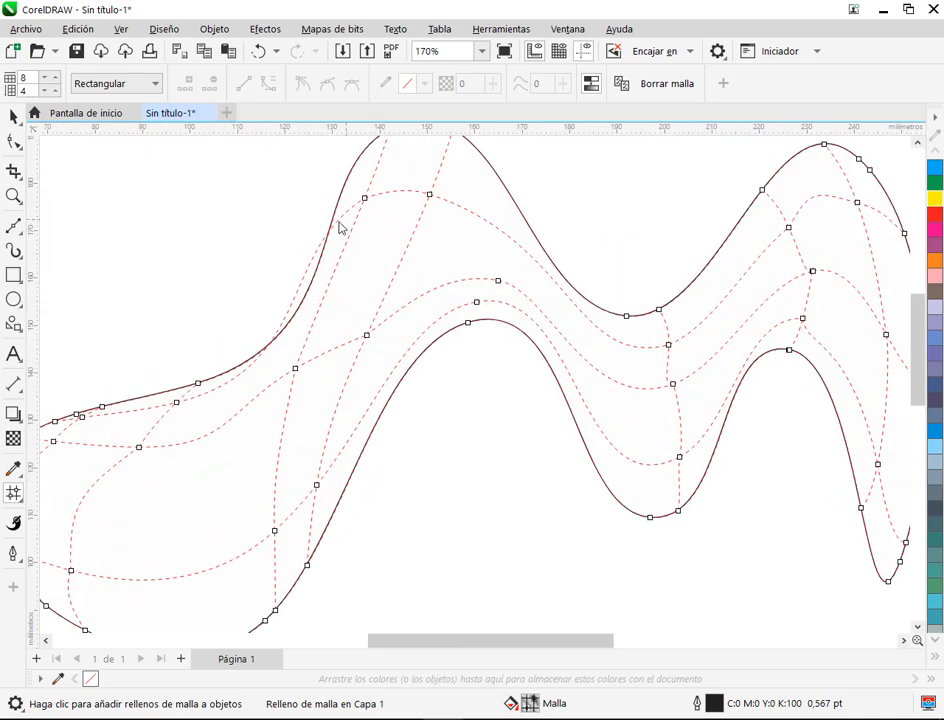
{"action": "left_click", "coordinate": [364, 198]}
{"action": "left_click_drag", "start_coordinate": [363, 202], "coordinate": [451, 205]}
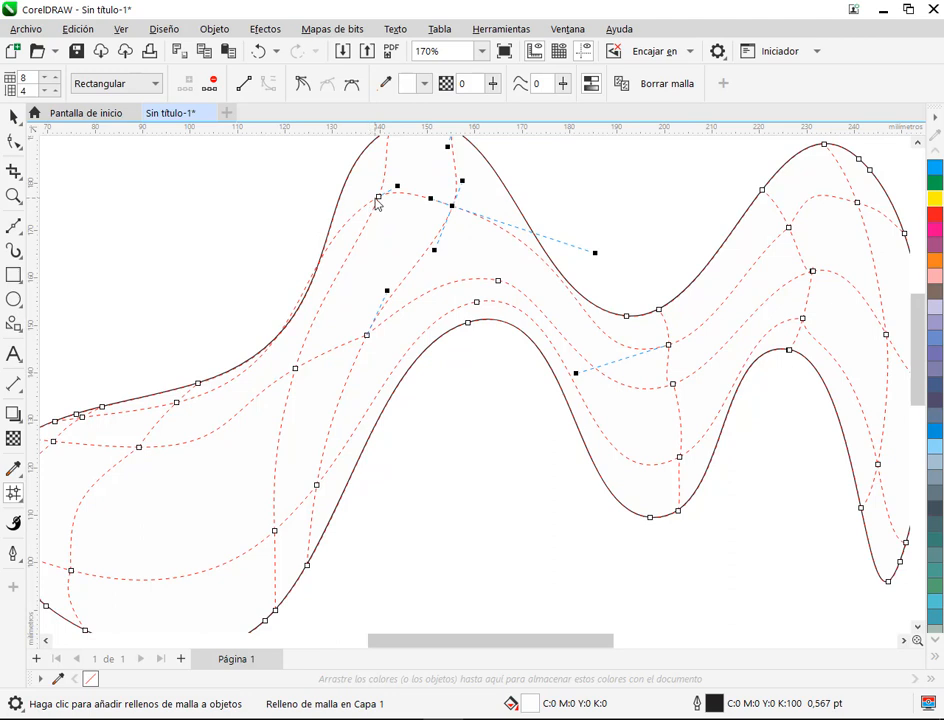
{"action": "left_click", "coordinate": [378, 202]}
{"action": "left_click_drag", "start_coordinate": [378, 202], "coordinate": [399, 203]}
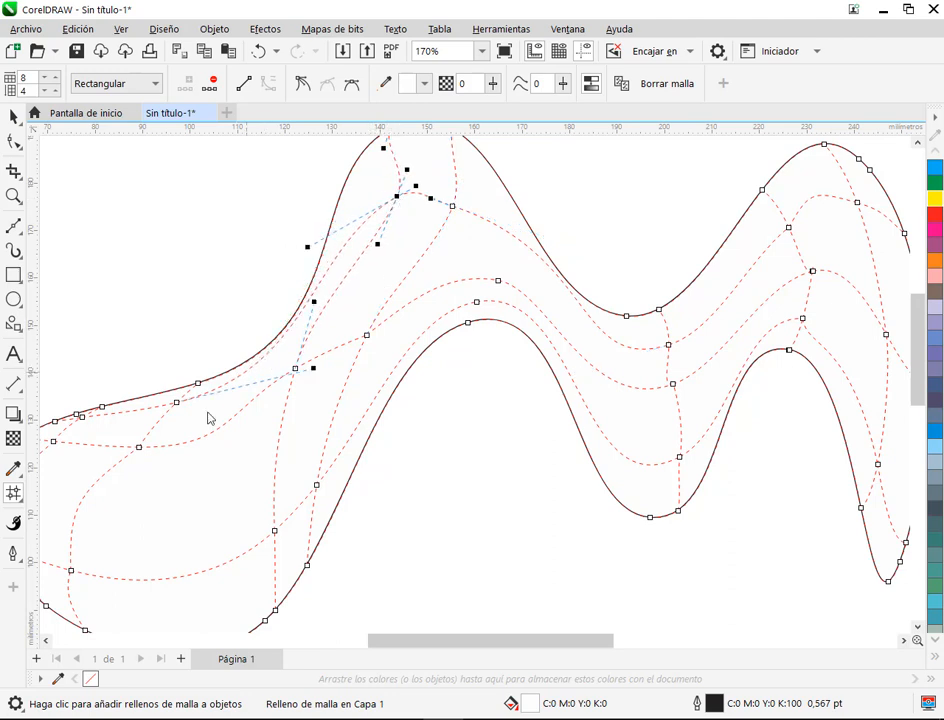
Step: Reshape the uppermost mesh row between the left lobe and the left hump with its curve handles so it stays inside the outline
{"action": "left_click", "coordinate": [176, 402]}
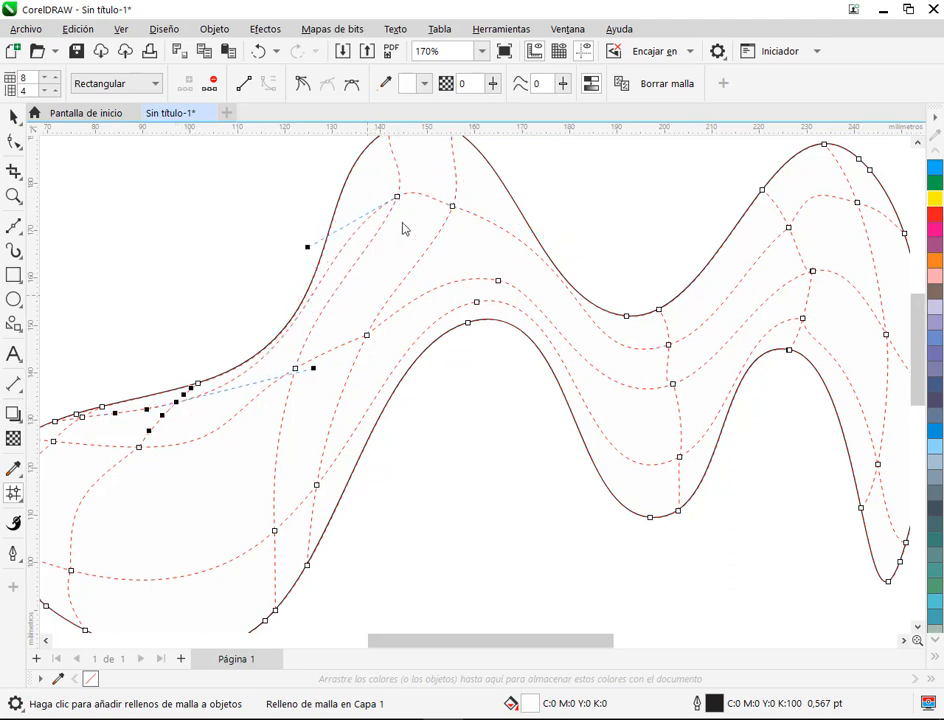
{"action": "left_click_drag", "start_coordinate": [308, 252], "coordinate": [366, 183]}
{"action": "left_click_drag", "start_coordinate": [354, 180], "coordinate": [341, 184]}
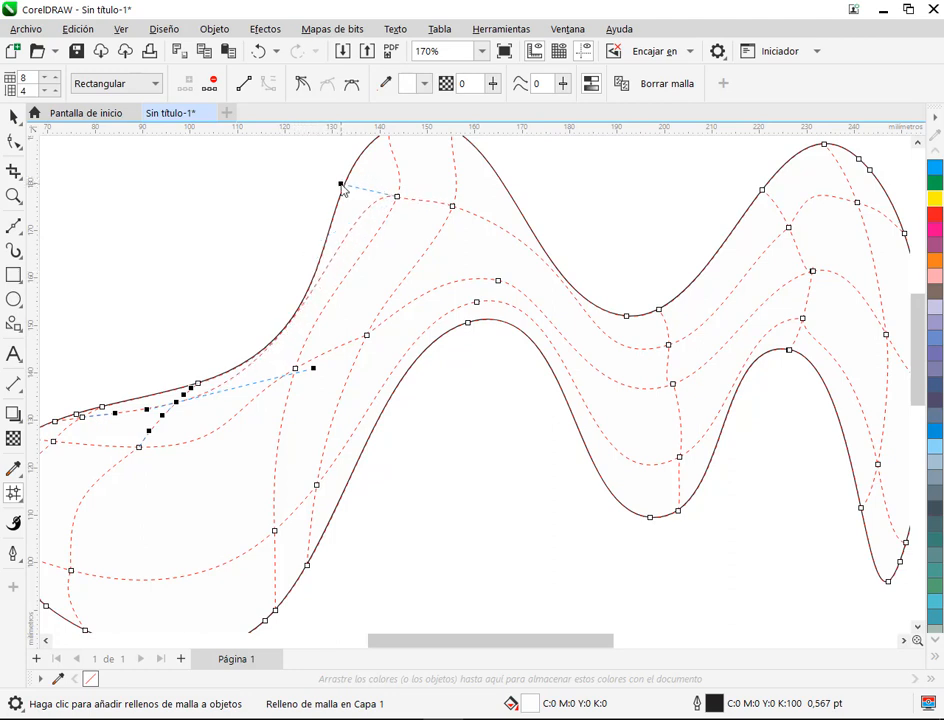
{"action": "left_click_drag", "start_coordinate": [314, 370], "coordinate": [336, 389]}
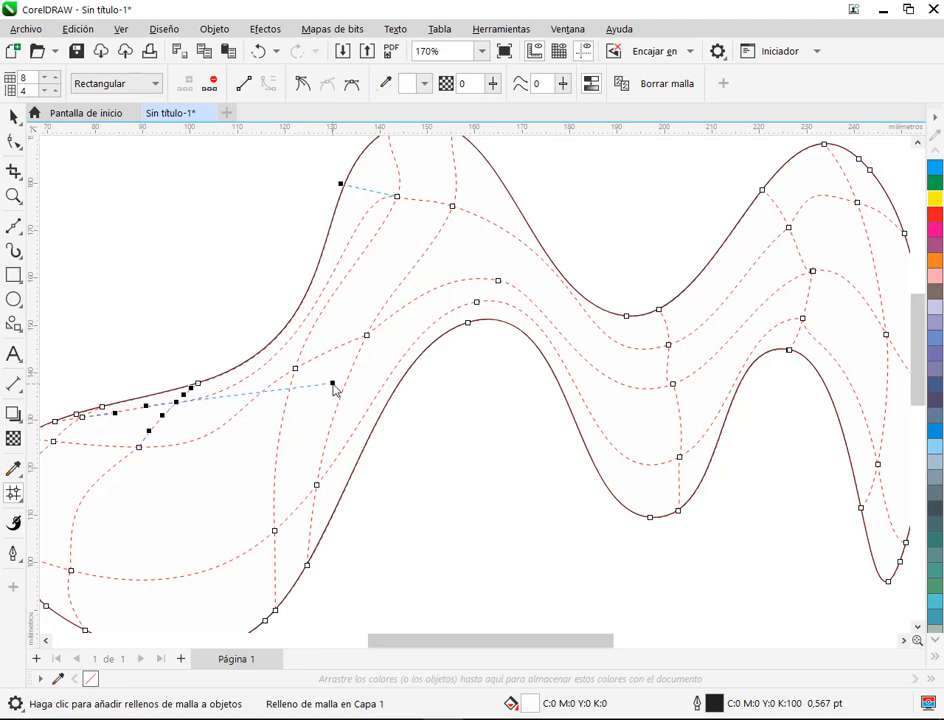
Step: Inspect the whole shape with its grid hidden, and reactivate Mesh Fill on it
{"action": "left_click", "coordinate": [62, 184]}
{"action": "key", "text": "space"}
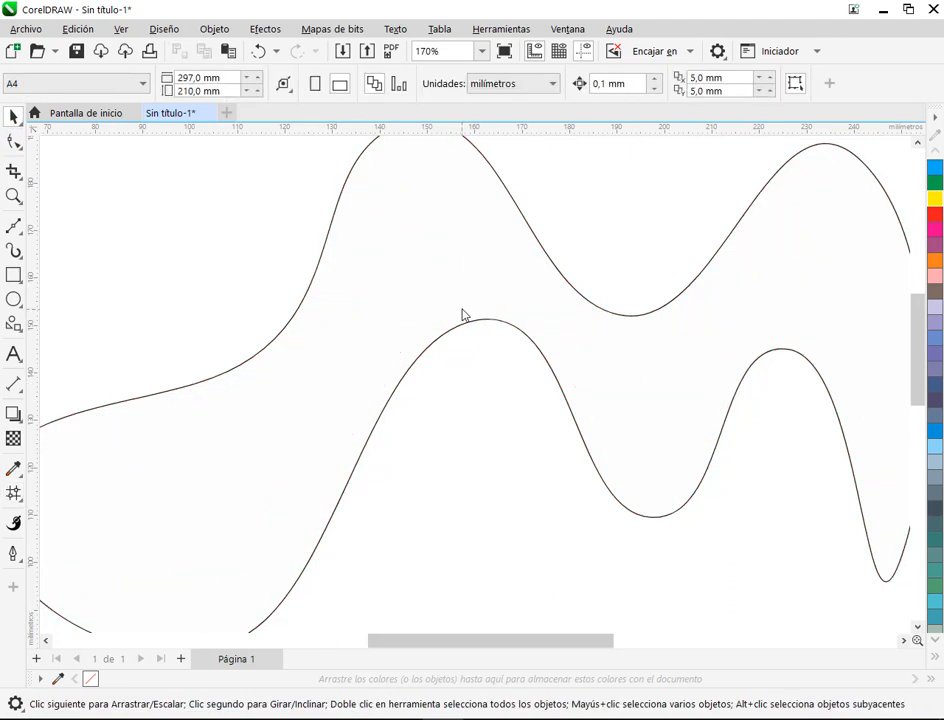
{"action": "scroll", "coordinate": [455, 312], "scroll_direction": "down", "scroll_amount": 3}
{"action": "left_click", "coordinate": [453, 310]}
{"action": "left_click", "coordinate": [14, 491]}
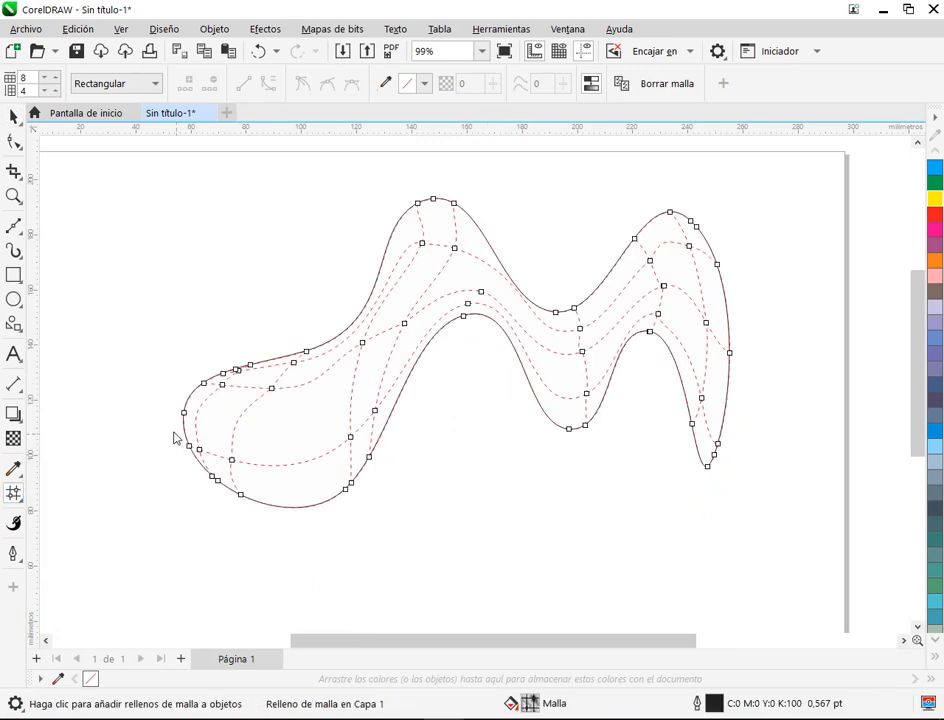
Step: Select all mesh nodes of the wavy shape and colour them cyan (C:100 M:0 Y:0 K:0)
{"action": "left_click_drag", "start_coordinate": [150, 160], "coordinate": [779, 446]}
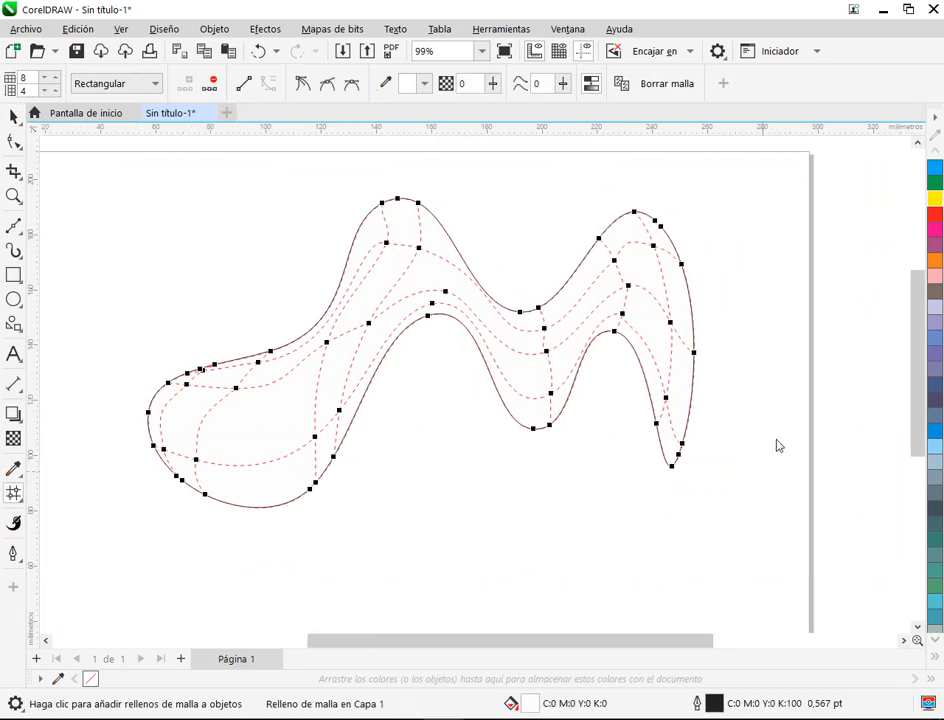
{"action": "left_click", "coordinate": [935, 182]}
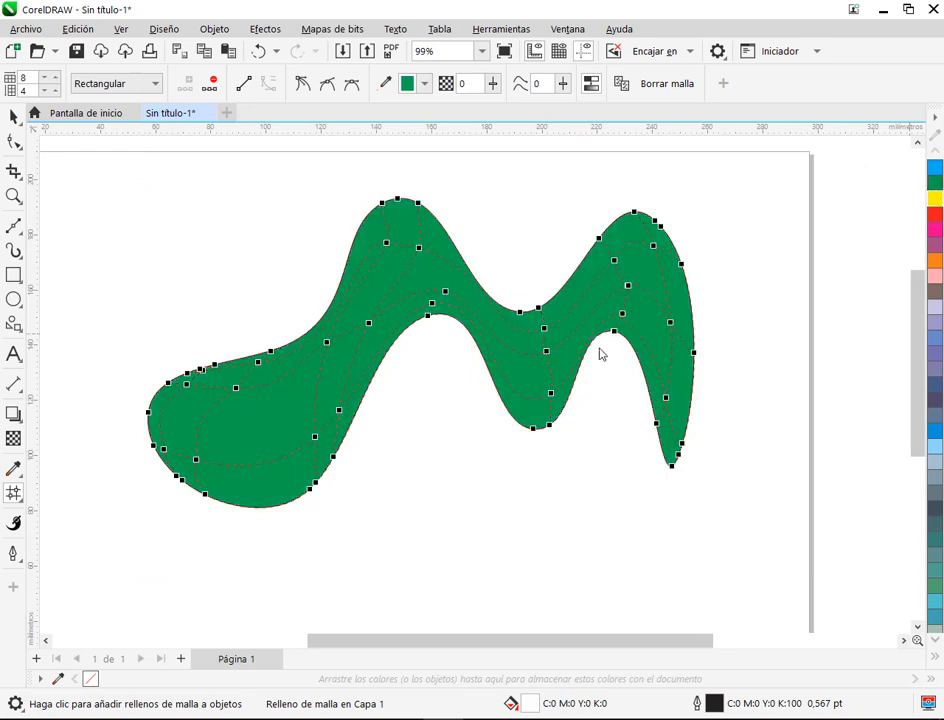
{"action": "left_click", "coordinate": [935, 180]}
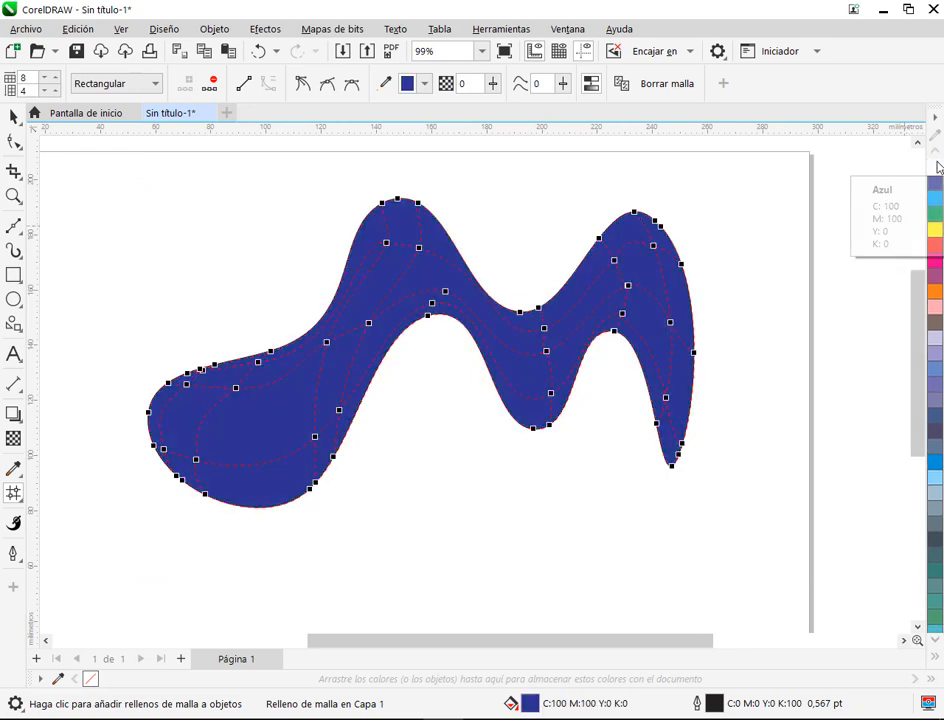
{"action": "left_click", "coordinate": [935, 198]}
{"action": "left_click", "coordinate": [725, 290]}
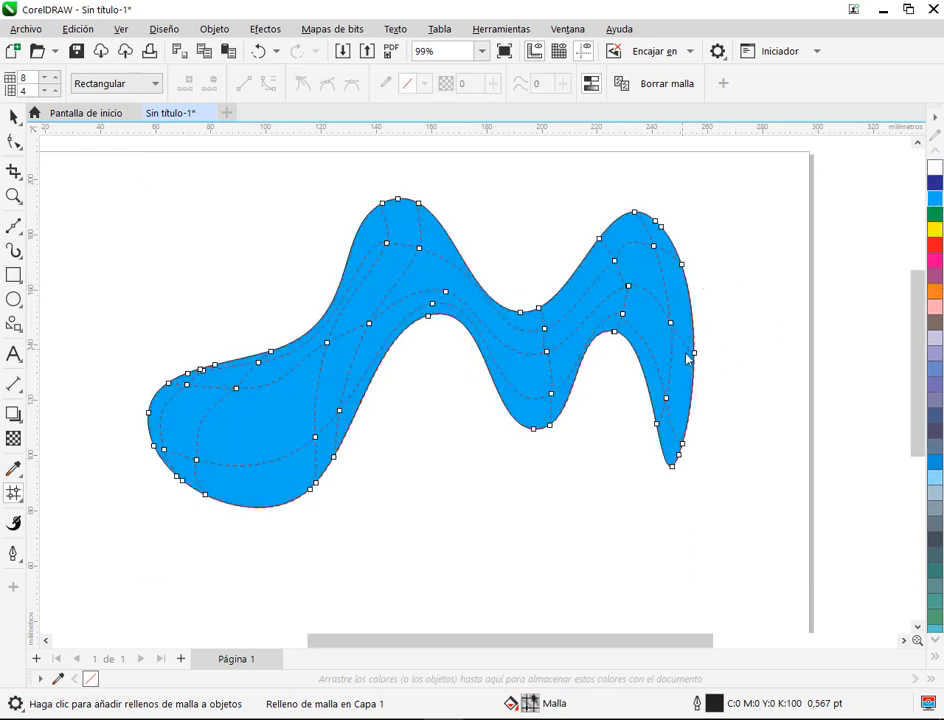
Step: Set the mesh selection mode to Mano alzada, lasso the nodes of the lowest inner row and colour them red (C:0 M:100 Y:100 K:0)
{"action": "left_click", "coordinate": [120, 84]}
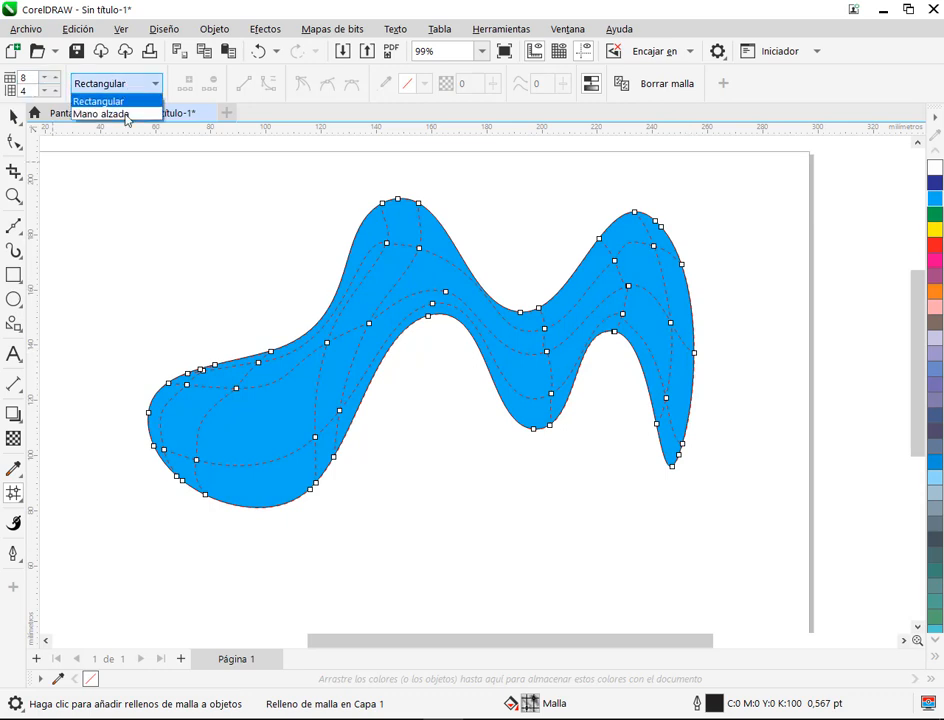
{"action": "left_click", "coordinate": [101, 114]}
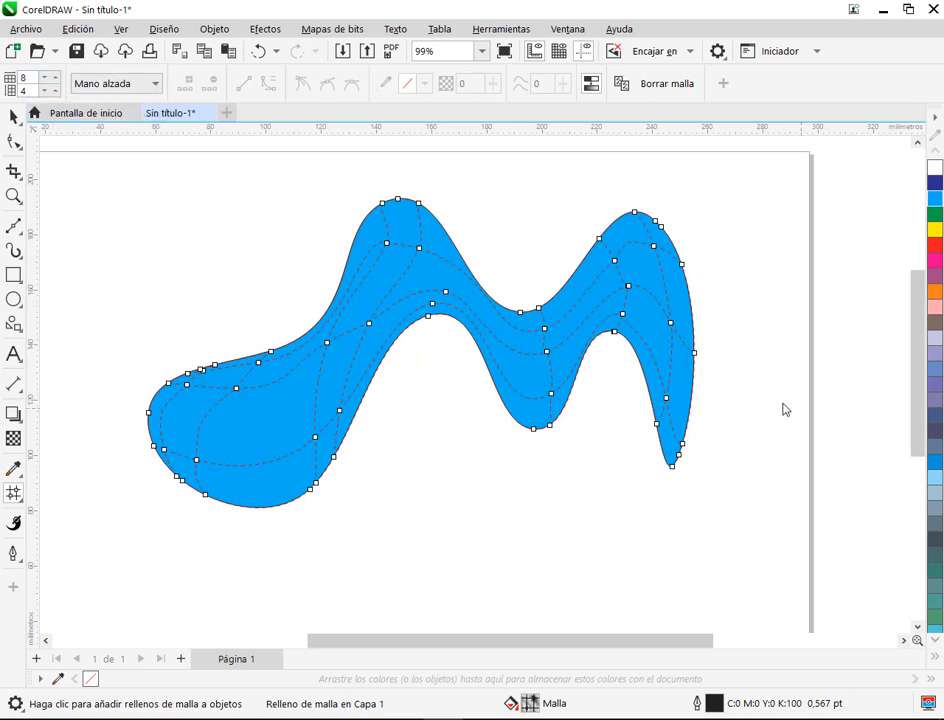
{"action": "mouse_move", "coordinate": [716, 422]}
{"action": "left_mouse_down"}
{"action": "mouse_move", "coordinate": [644, 318]}
{"action": "mouse_move", "coordinate": [617, 306]}
{"action": "mouse_move", "coordinate": [543, 364]}
{"action": "mouse_move", "coordinate": [501, 358]}
{"action": "mouse_move", "coordinate": [454, 300]}
{"action": "mouse_move", "coordinate": [399, 317]}
{"action": "left_mouse_up"}
{"action": "mouse_move", "coordinate": [368, 362]}
{"action": "left_mouse_down"}
{"action": "mouse_move", "coordinate": [334, 401]}
{"action": "mouse_move", "coordinate": [272, 436]}
{"action": "mouse_move", "coordinate": [91, 429]}
{"action": "mouse_move", "coordinate": [137, 482]}
{"action": "mouse_move", "coordinate": [236, 472]}
{"action": "mouse_move", "coordinate": [299, 452]}
{"action": "mouse_move", "coordinate": [401, 401]}
{"action": "mouse_move", "coordinate": [420, 377]}
{"action": "mouse_move", "coordinate": [459, 368]}
{"action": "mouse_move", "coordinate": [429, 330]}
{"action": "mouse_move", "coordinate": [429, 313]}
{"action": "mouse_move", "coordinate": [457, 330]}
{"action": "mouse_move", "coordinate": [501, 398]}
{"action": "mouse_move", "coordinate": [527, 408]}
{"action": "mouse_move", "coordinate": [558, 407]}
{"action": "mouse_move", "coordinate": [614, 355]}
{"action": "mouse_move", "coordinate": [636, 359]}
{"action": "mouse_move", "coordinate": [702, 446]}
{"action": "left_mouse_up"}
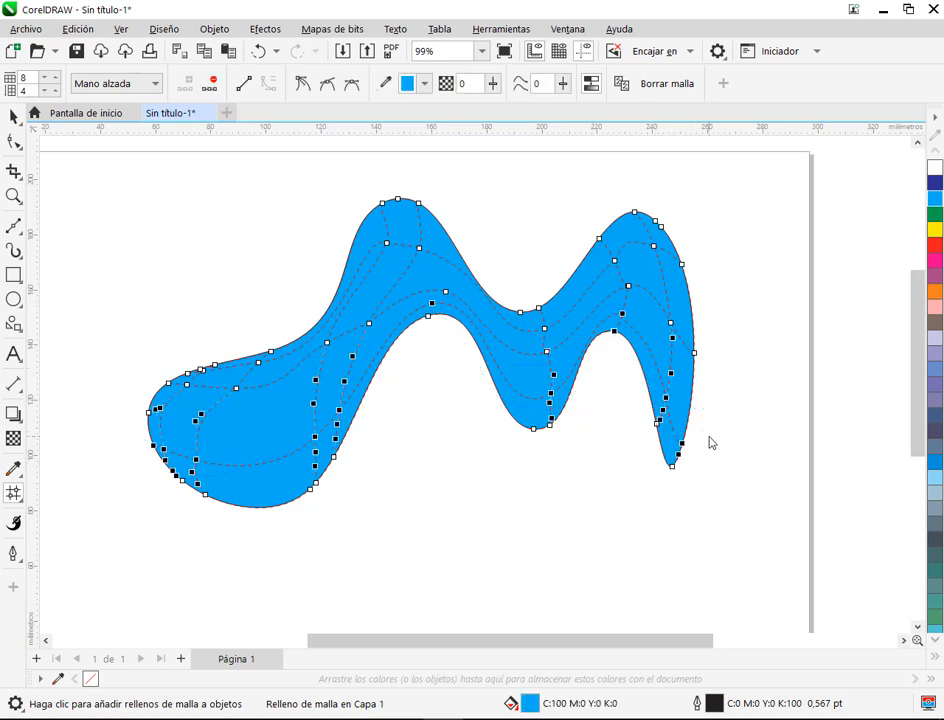
{"action": "left_click", "coordinate": [937, 247]}
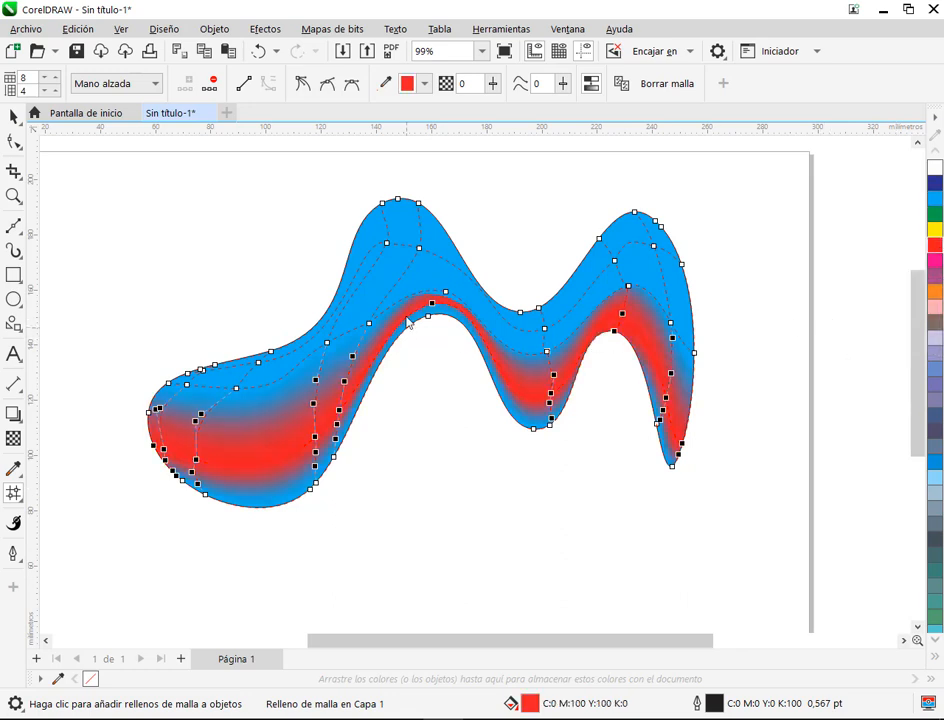
{"action": "left_click", "coordinate": [476, 230]}
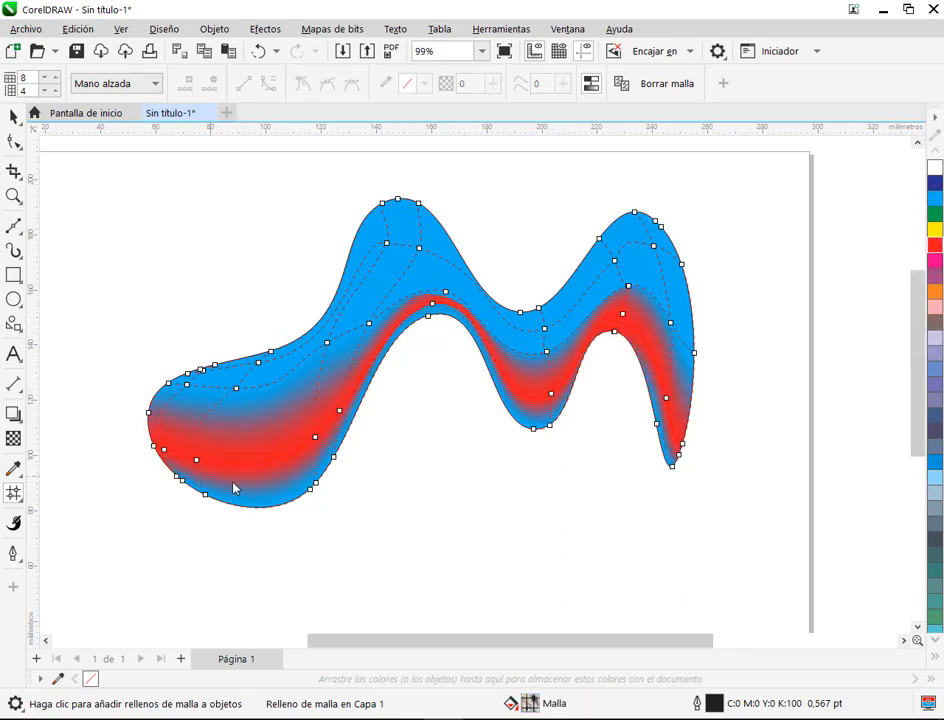
Step: Raise the two inner mesh nodes above the left arch, making the lower one symmetrical and adjusting its handles to reshape the red band
{"action": "scroll", "coordinate": [432, 325], "scroll_direction": "up", "scroll_amount": 4}
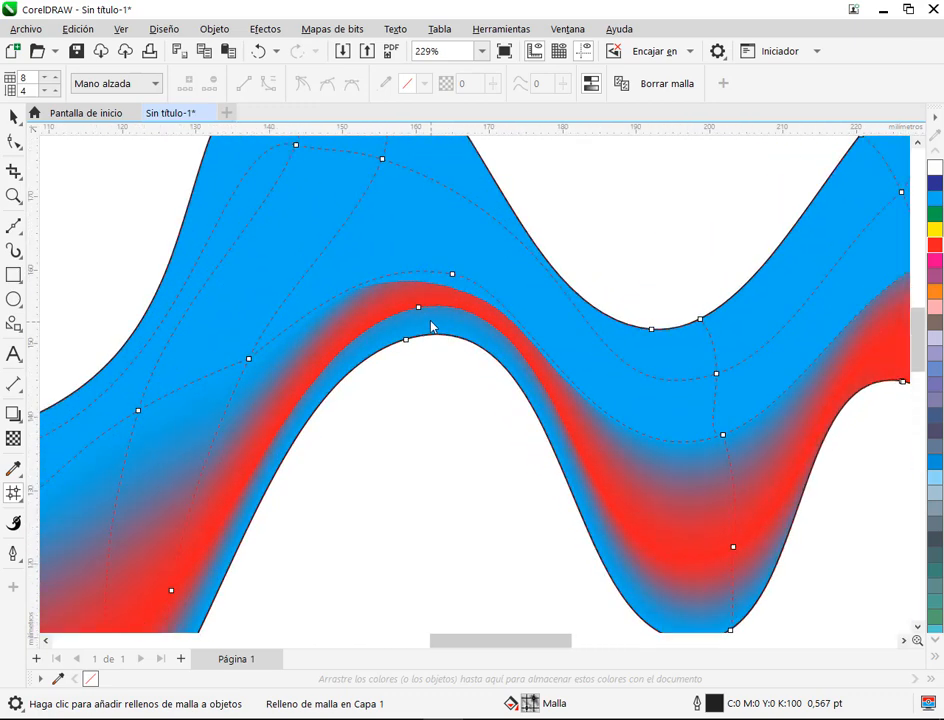
{"action": "scroll", "coordinate": [432, 325], "scroll_direction": "up", "scroll_amount": 2}
{"action": "left_click", "coordinate": [414, 303]}
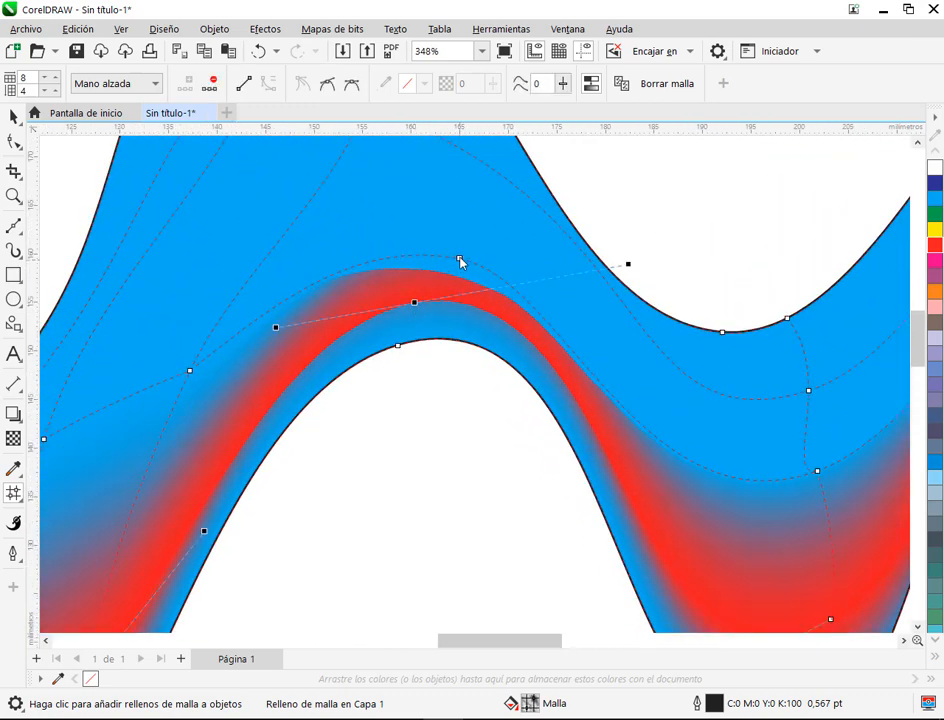
{"action": "left_click_drag", "start_coordinate": [460, 262], "coordinate": [453, 236]}
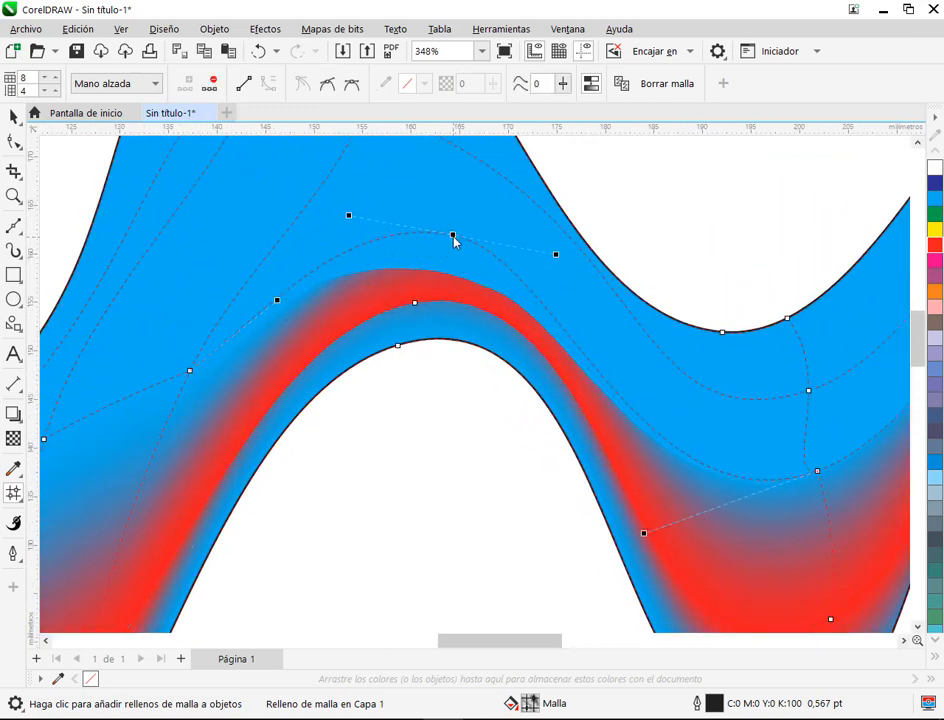
{"action": "left_click", "coordinate": [414, 303]}
{"action": "left_click_drag", "start_coordinate": [630, 267], "coordinate": [631, 300]}
{"action": "left_click", "coordinate": [355, 87]}
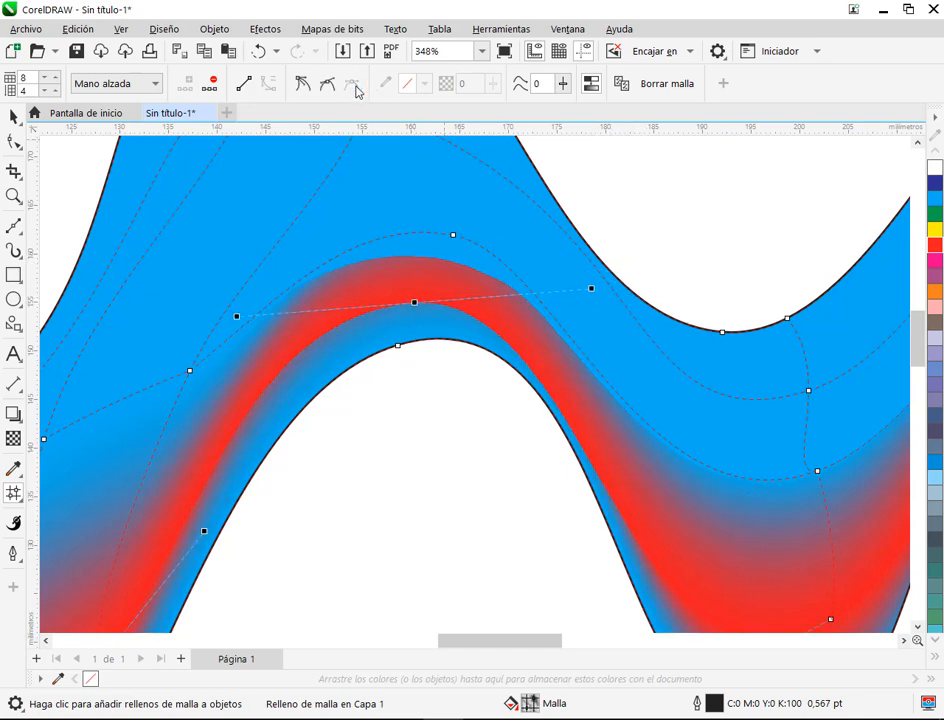
{"action": "left_click_drag", "start_coordinate": [413, 304], "coordinate": [421, 283]}
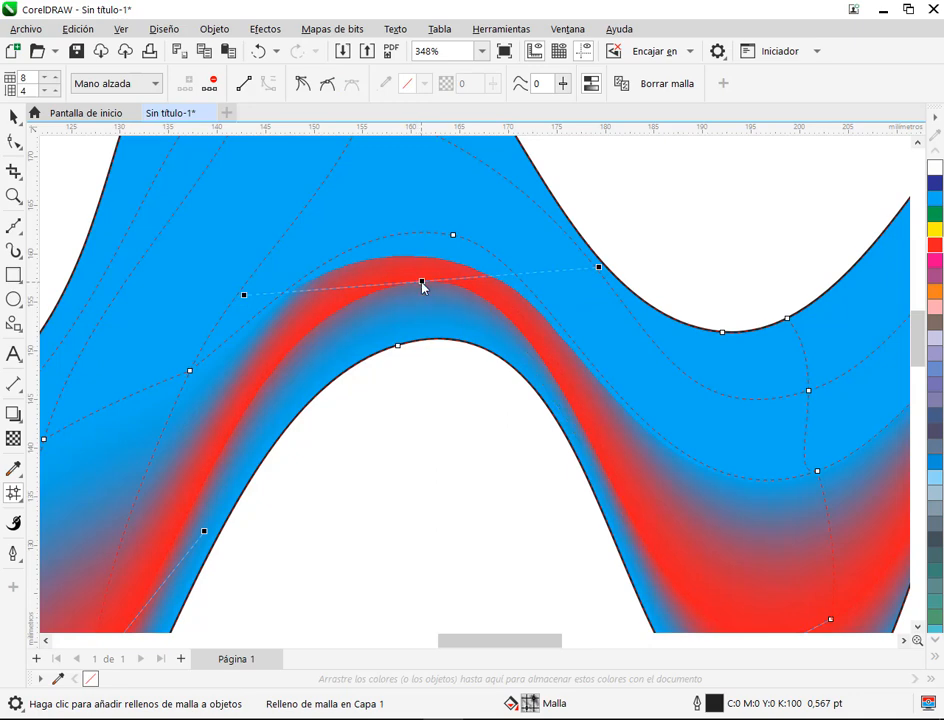
Step: Reposition the node above the left arch and the intersection to its left on the row over the red band to smooth the gradient
{"action": "scroll", "coordinate": [560, 320], "scroll_direction": "down", "scroll_amount": 2}
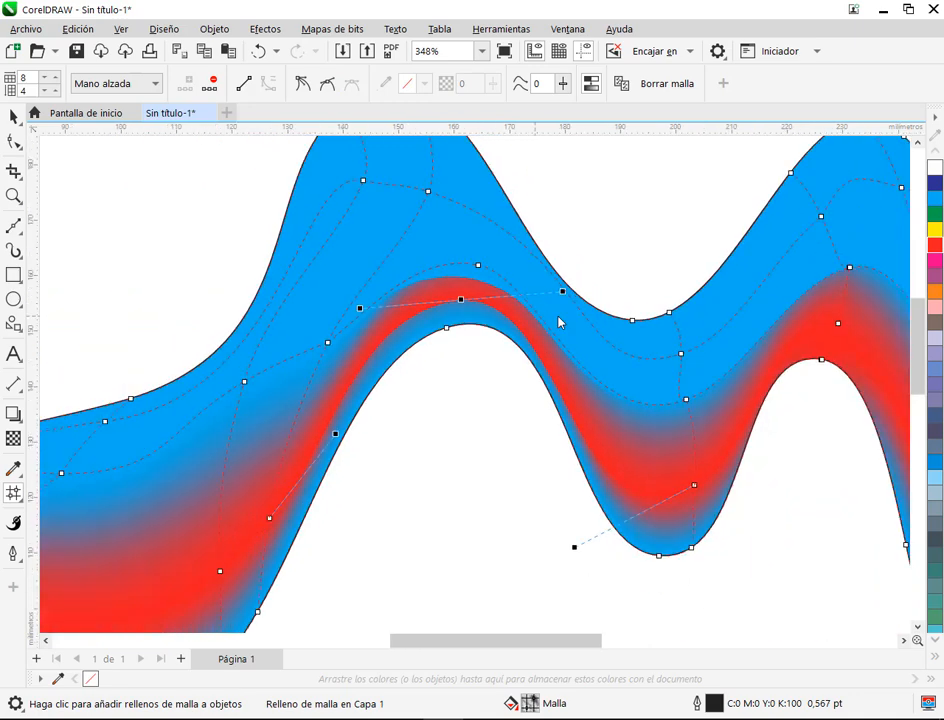
{"action": "left_click_drag", "start_coordinate": [646, 430], "coordinate": [533, 426]}
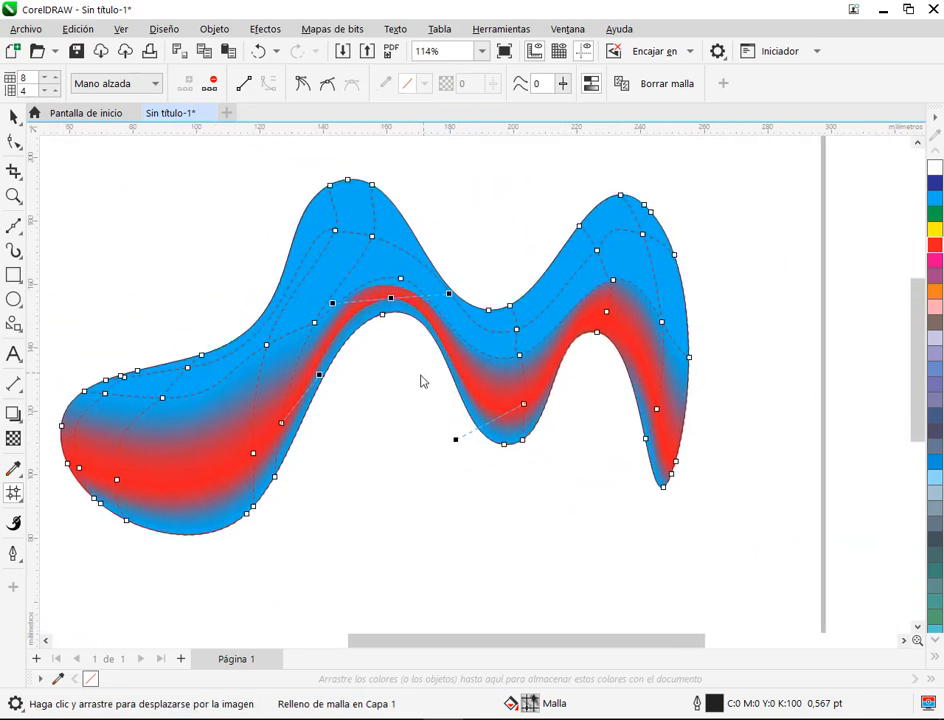
{"action": "left_click", "coordinate": [403, 408]}
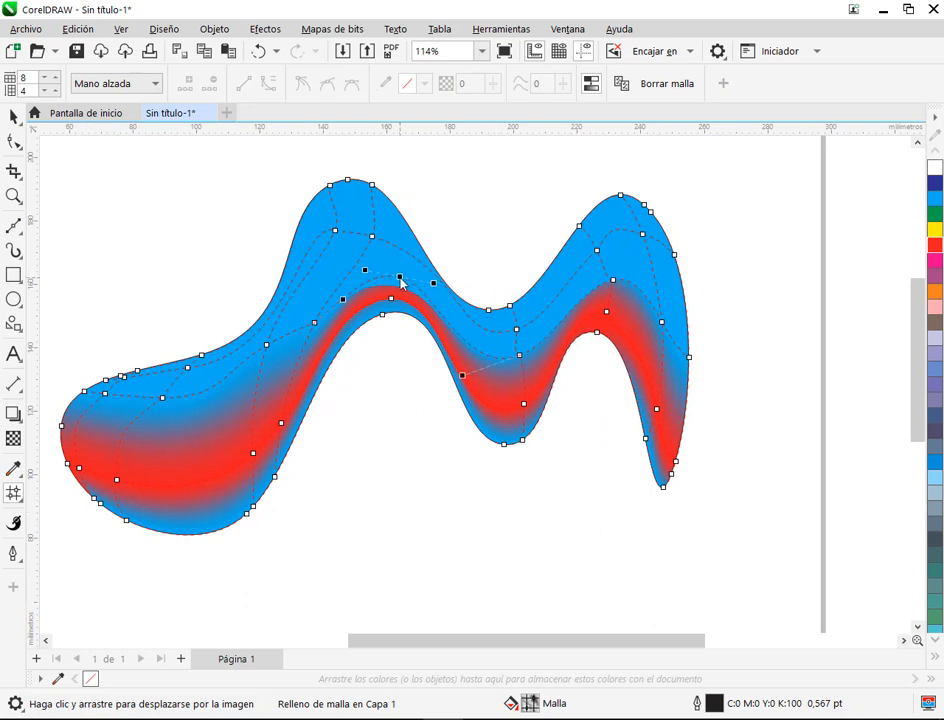
{"action": "left_click", "coordinate": [314, 324]}
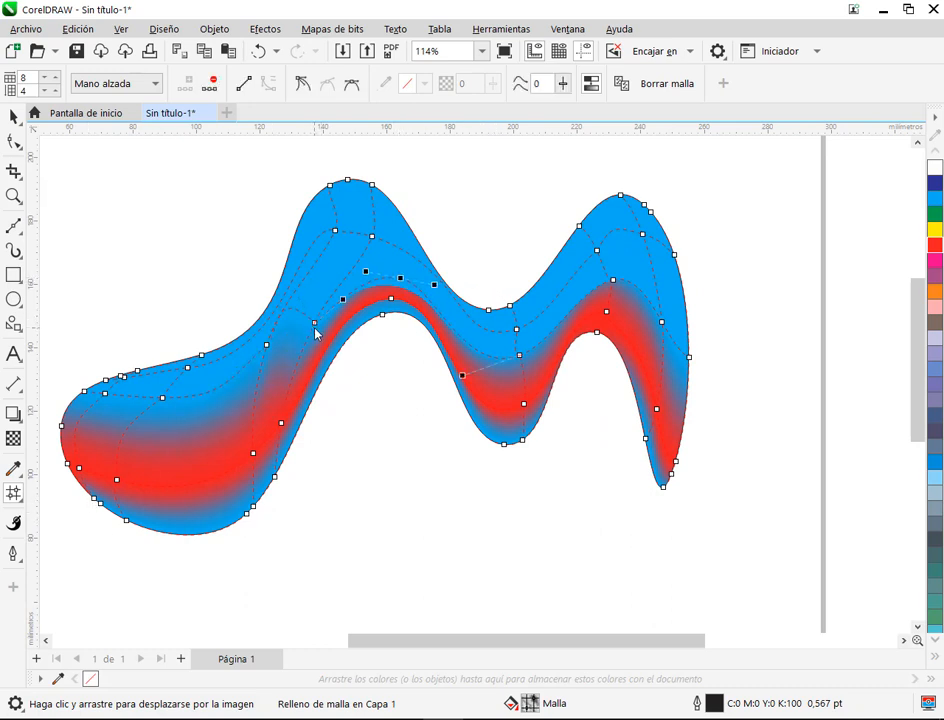
{"action": "left_click", "coordinate": [313, 320]}
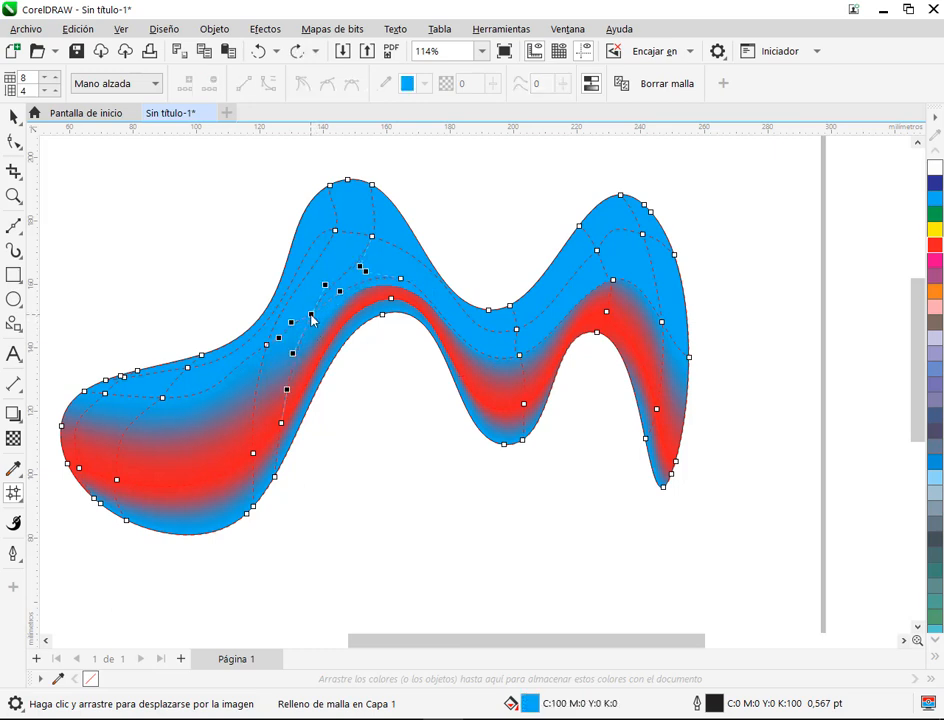
{"action": "left_click", "coordinate": [406, 270]}
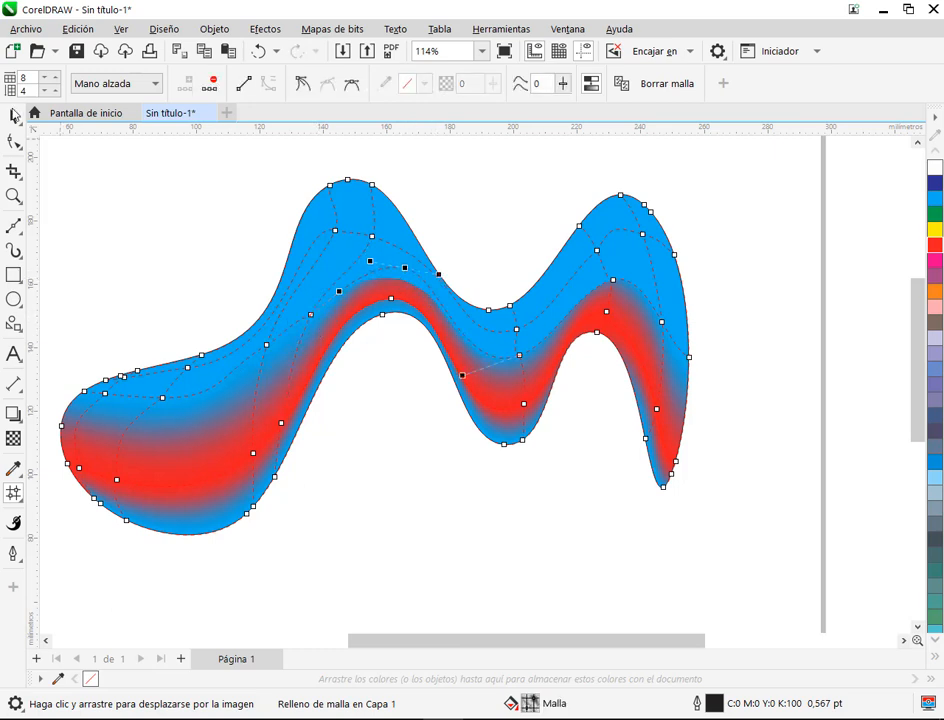
Step: Deselect the coloured shape and view its gradient on the full page without the mesh
{"action": "left_click", "coordinate": [14, 116]}
{"action": "left_click", "coordinate": [136, 205]}
{"action": "scroll", "coordinate": [546, 293], "scroll_direction": "down", "scroll_amount": 2}
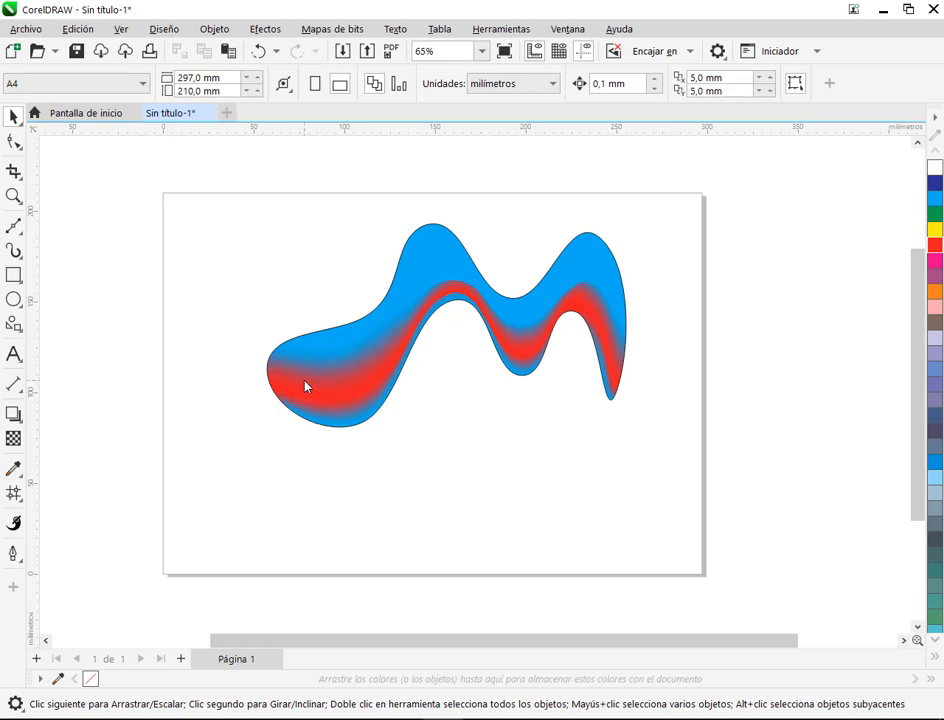
Step: Draw a rectangle about 54 × 78 mm to the left of the wavy shape and an upright ellipse to the left of the rectangle
{"action": "left_click", "coordinate": [13, 275]}
{"action": "left_click_drag", "start_coordinate": [99, 228], "coordinate": [197, 371]}
{"action": "left_click", "coordinate": [13, 299]}
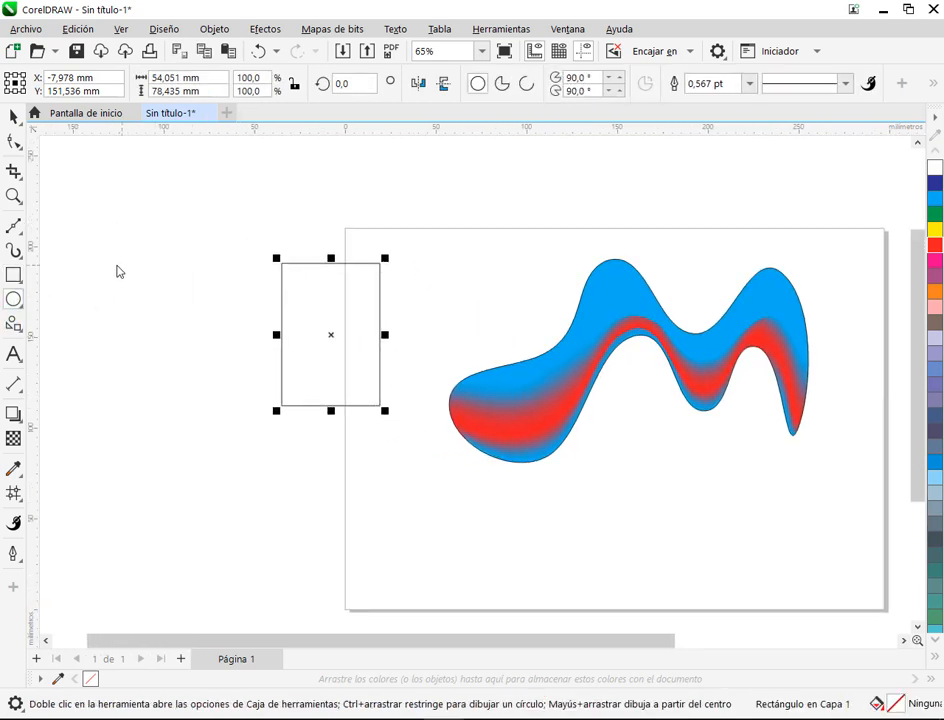
{"action": "left_click_drag", "start_coordinate": [117, 266], "coordinate": [232, 409]}
Step: Apply Mesh Fill to the ellipse, adding one column on each side of its centre and one row across its upper half
{"action": "left_click", "coordinate": [13, 493]}
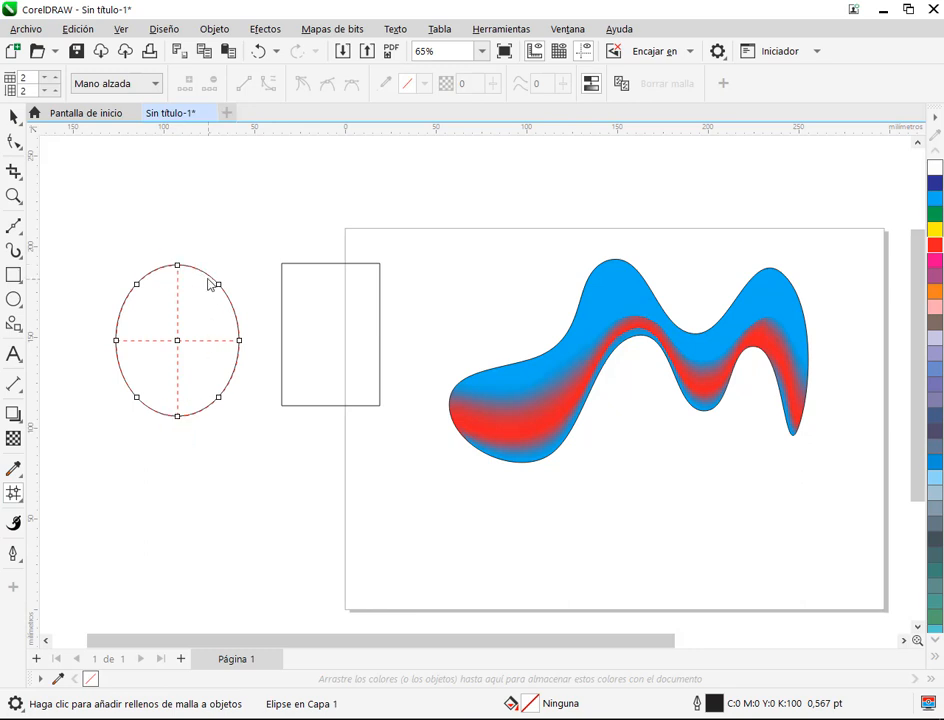
{"action": "double_click", "coordinate": [205, 319]}
{"action": "scroll", "coordinate": [187, 324], "scroll_direction": "up", "scroll_amount": 1}
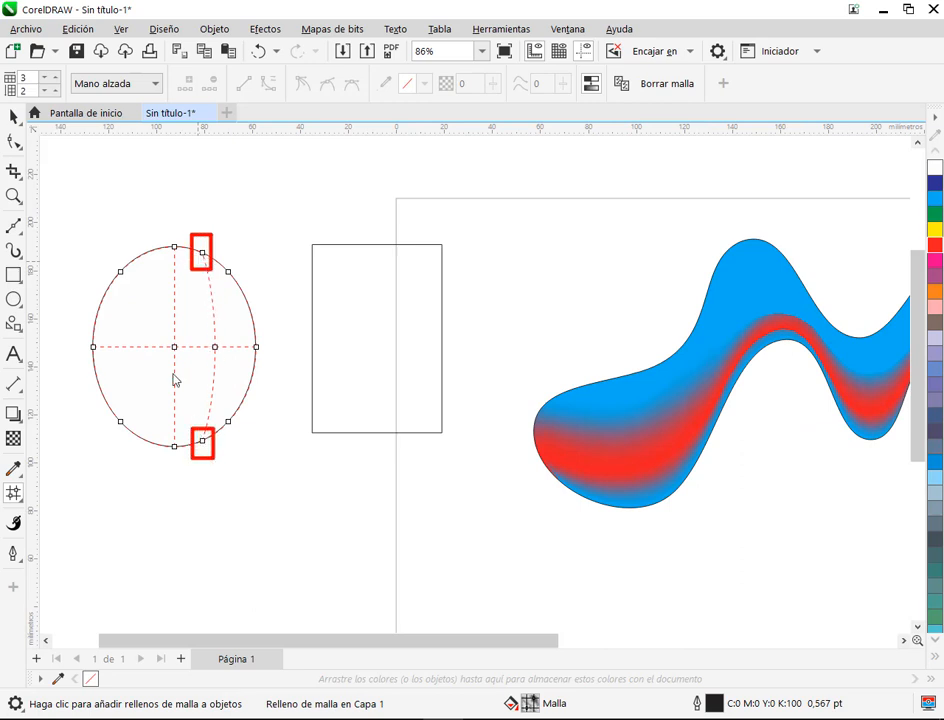
{"action": "double_click", "coordinate": [143, 257]}
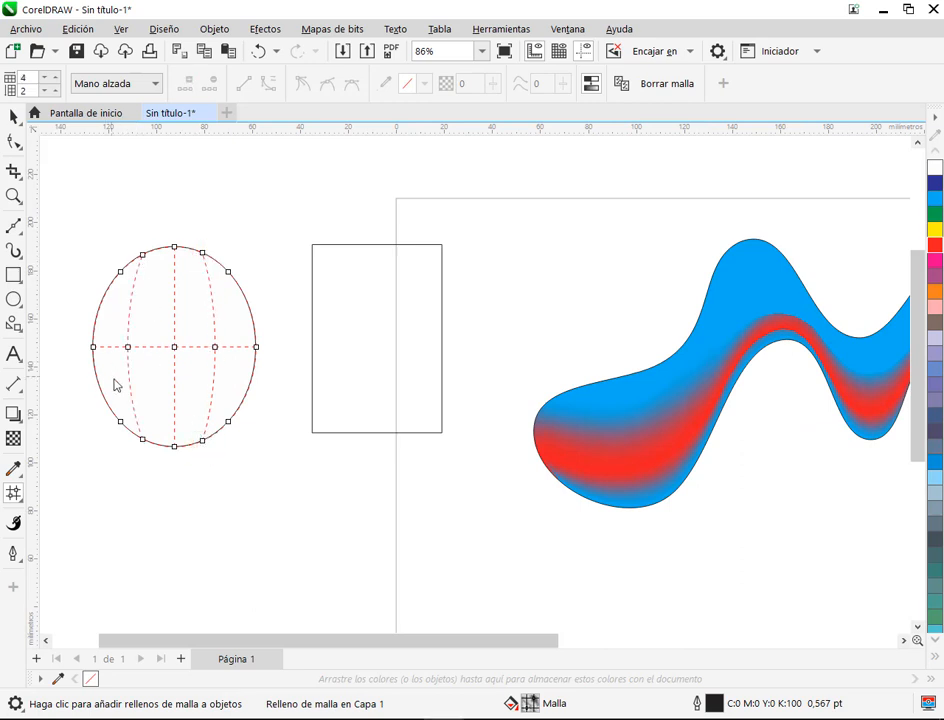
{"action": "left_click", "coordinate": [100, 305]}
{"action": "double_click", "coordinate": [100, 305]}
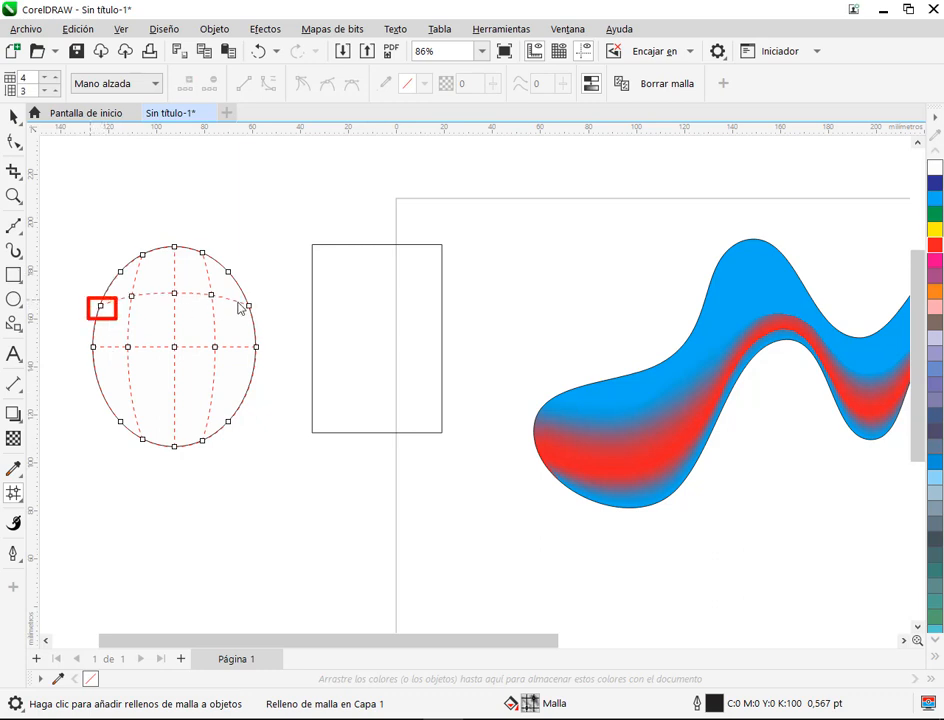
Step: Apply Mesh Fill to the rectangle, adding a column on each side of its centre, two rows in its upper half and one below
{"action": "left_click", "coordinate": [379, 260]}
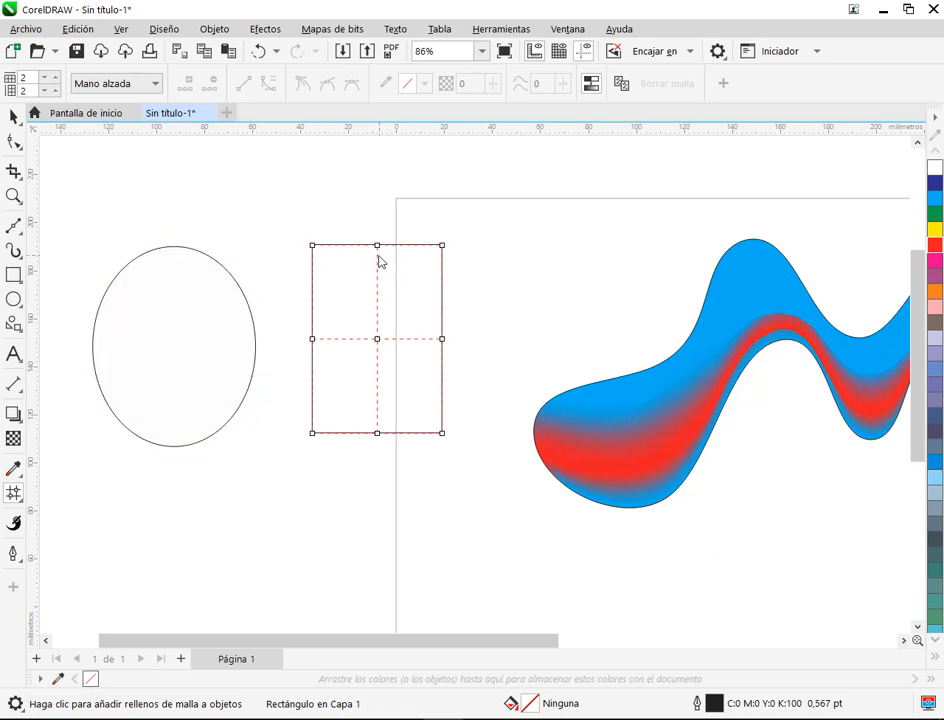
{"action": "double_click", "coordinate": [343, 247]}
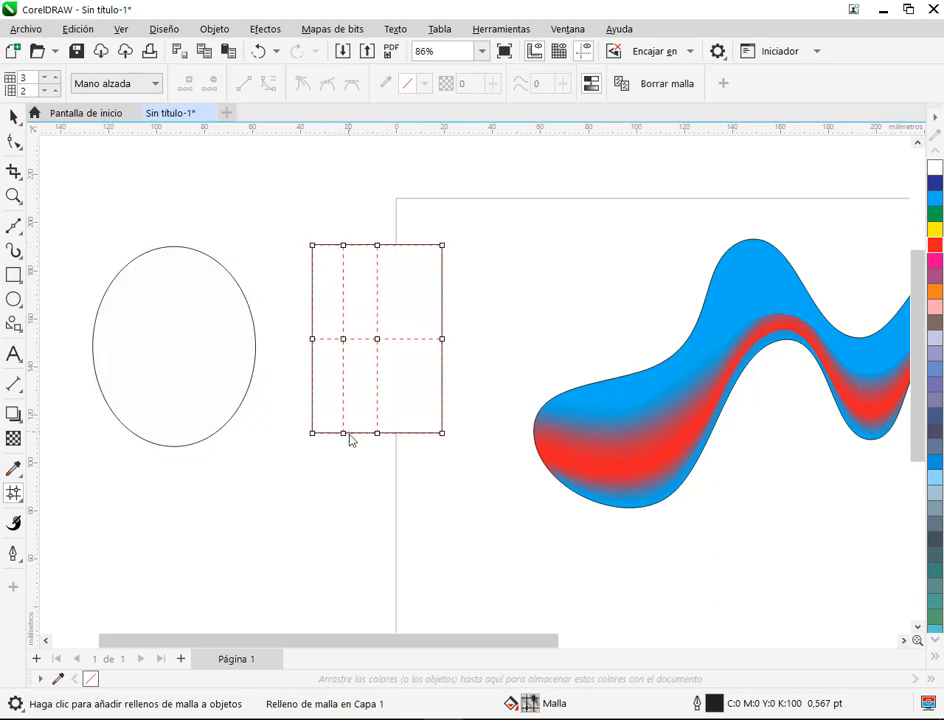
{"action": "double_click", "coordinate": [421, 246]}
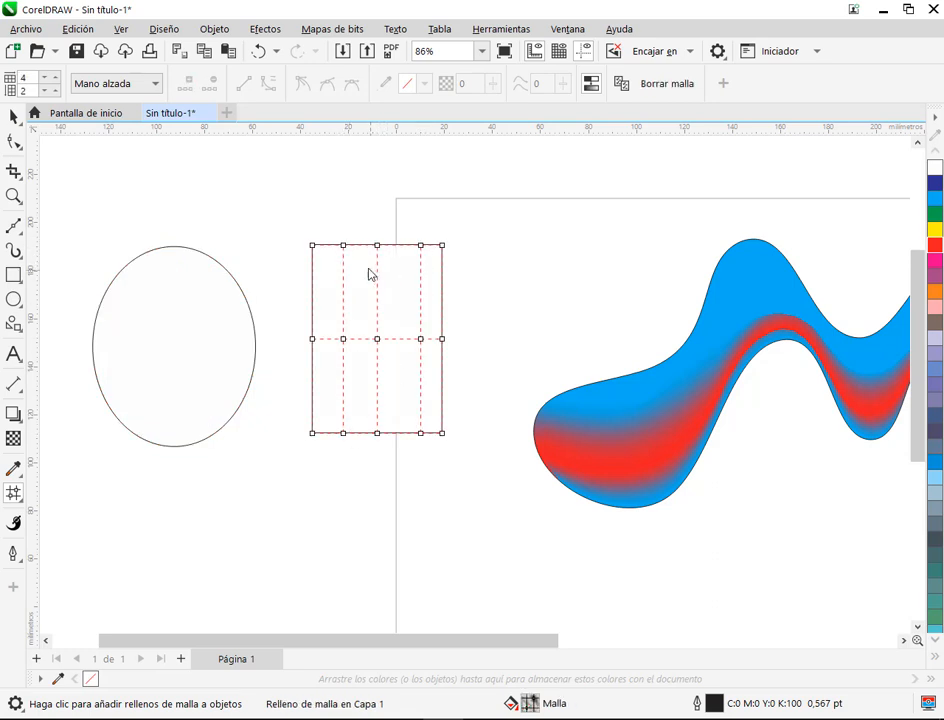
{"action": "double_click", "coordinate": [311, 266]}
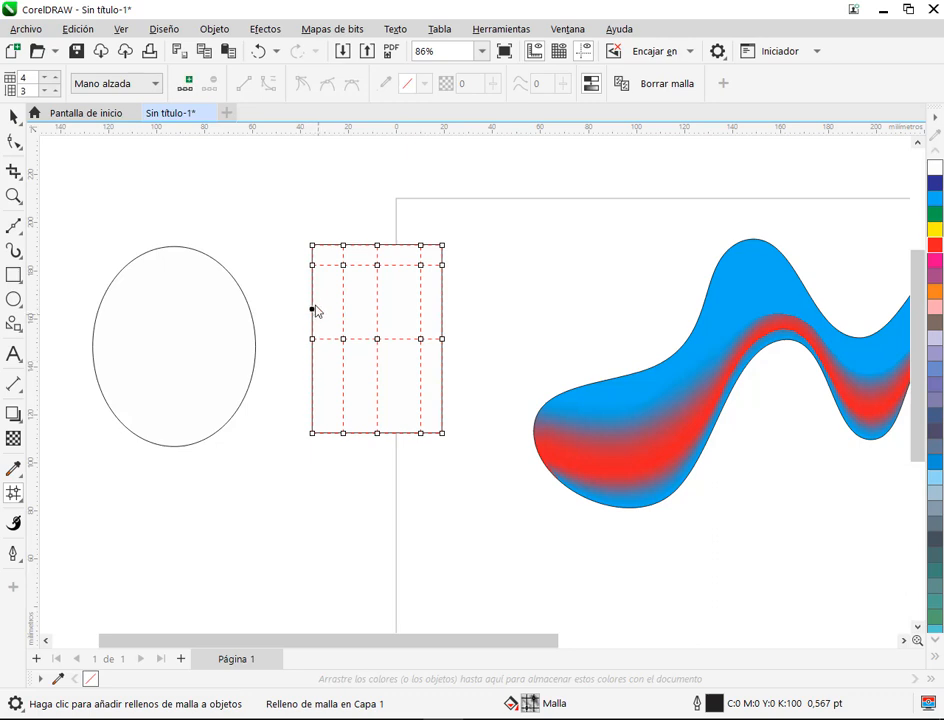
{"action": "double_click", "coordinate": [312, 306]}
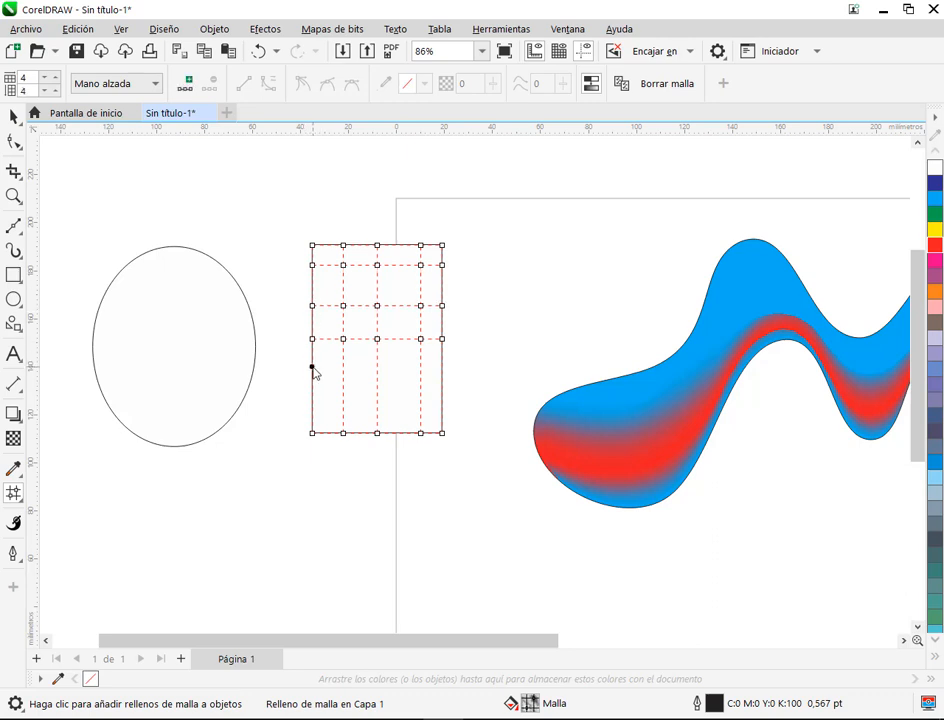
{"action": "double_click", "coordinate": [312, 368]}
Step: Show the mesh of the coloured wavy shape and examine the outline nodes at its two ends
{"action": "scroll", "coordinate": [459, 379], "scroll_direction": "down", "scroll_amount": 1}
{"action": "left_click_drag", "start_coordinate": [630, 419], "coordinate": [386, 402]}
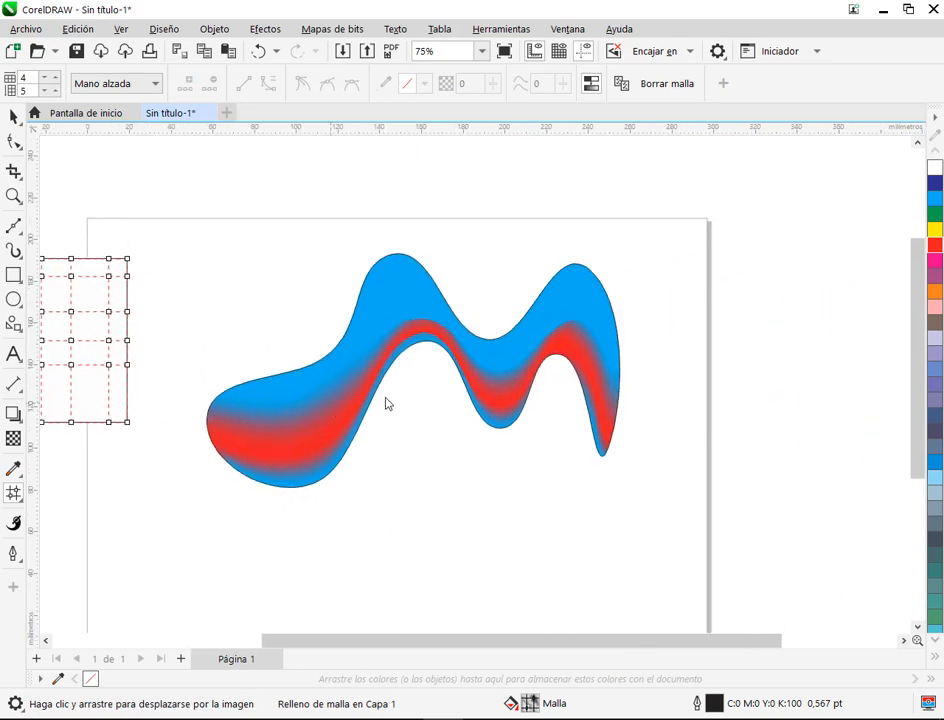
{"action": "left_click", "coordinate": [616, 345]}
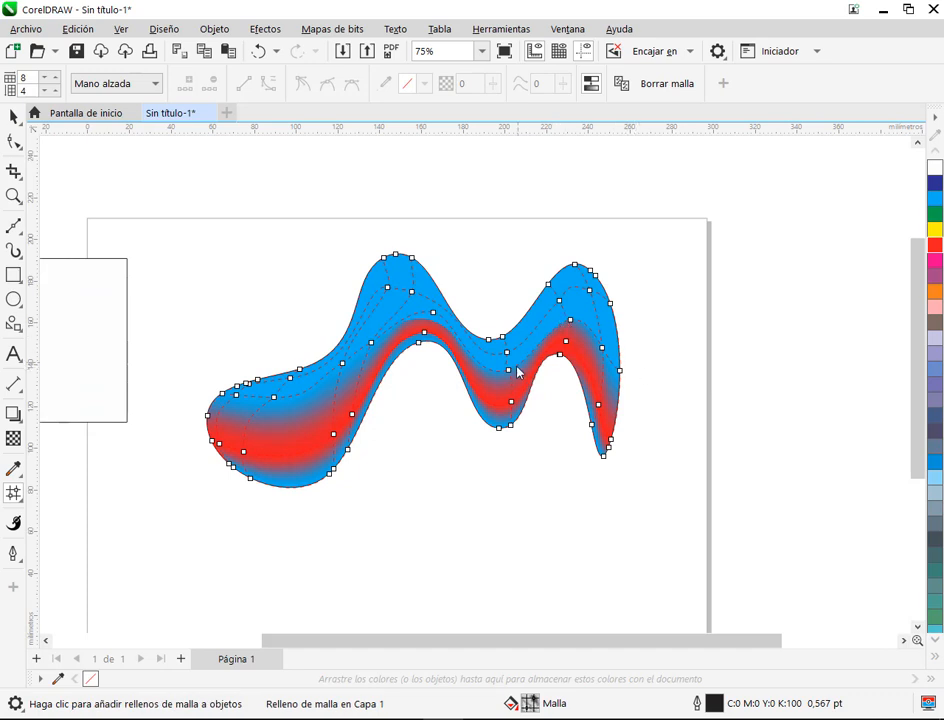
{"action": "left_click", "coordinate": [620, 372]}
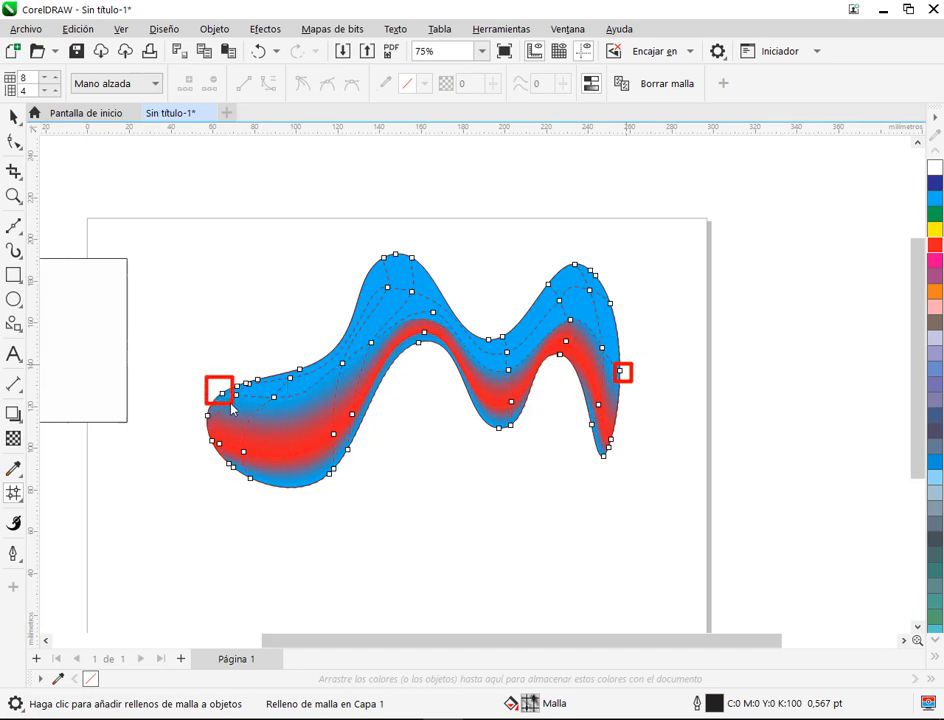
Step: Delete the ellipse, the rectangle and the wavy shape, and set the empty A4 page to portrait orientation
{"action": "scroll", "coordinate": [593, 273], "scroll_direction": "down", "scroll_amount": 3}
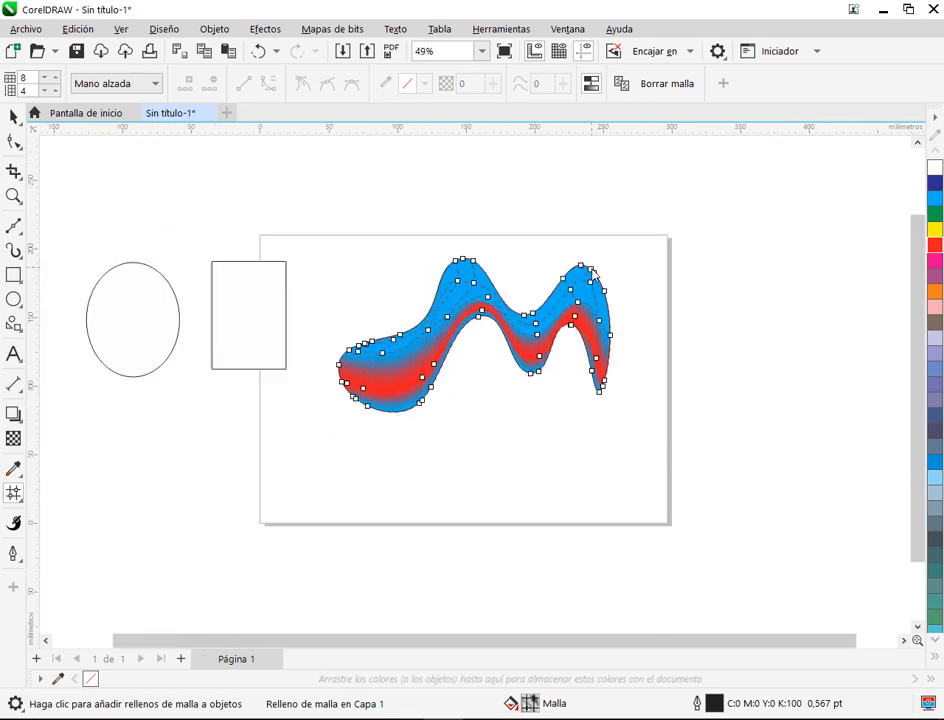
{"action": "left_click", "coordinate": [13, 117]}
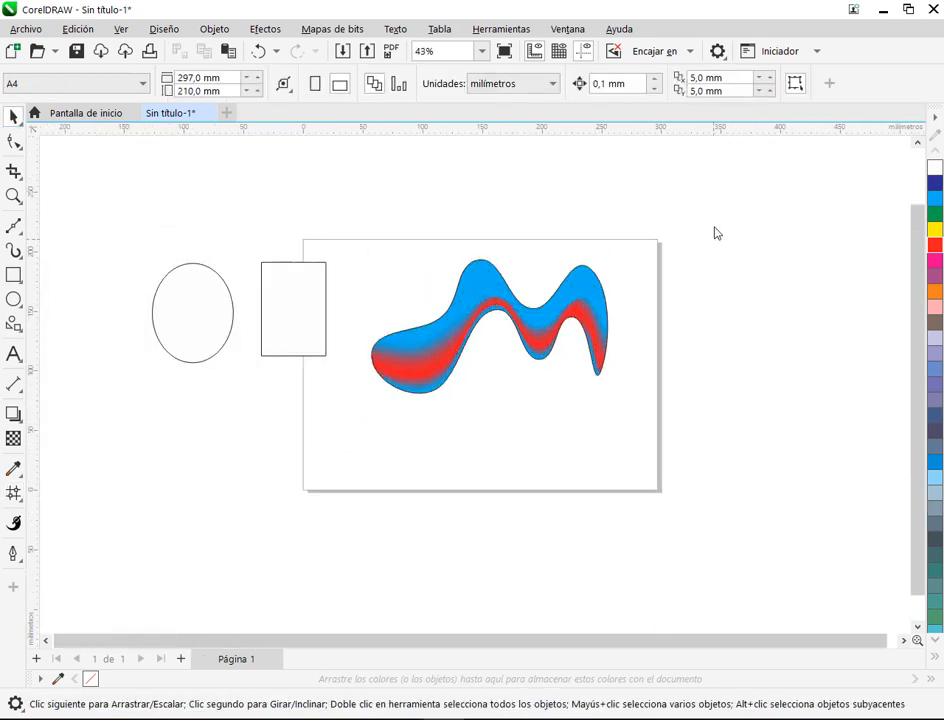
{"action": "left_click_drag", "start_coordinate": [713, 218], "coordinate": [340, 420]}
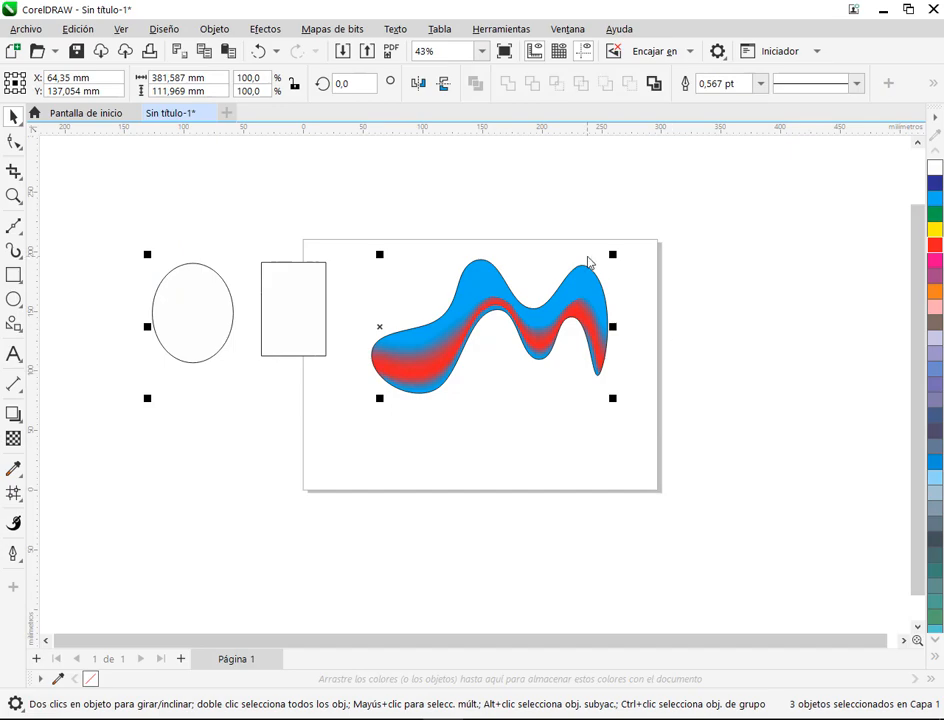
{"action": "key", "text": "Delete"}
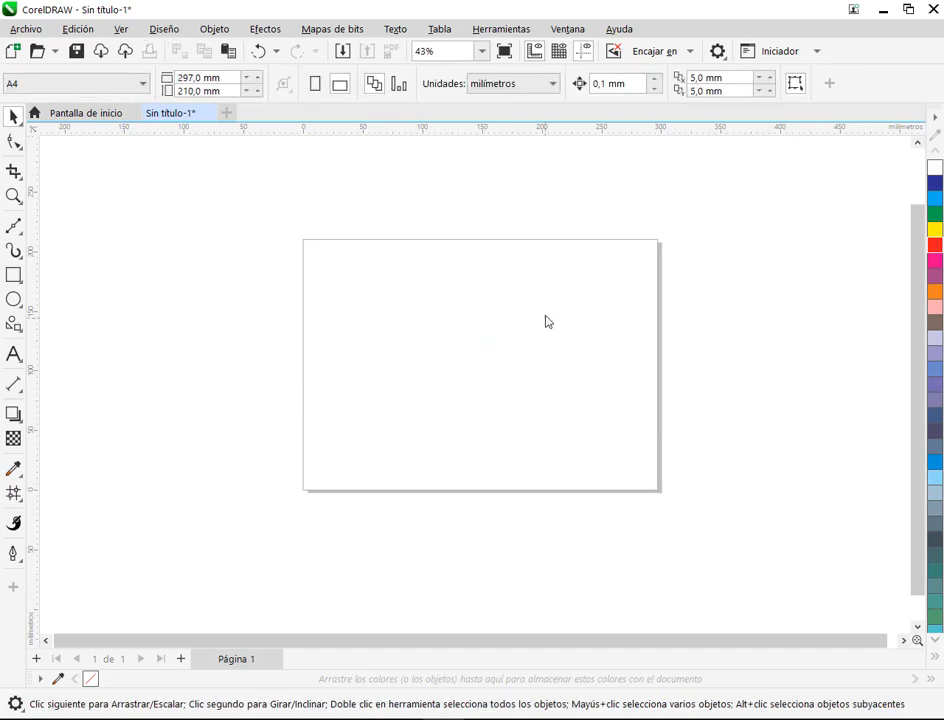
{"action": "left_click", "coordinate": [315, 84]}
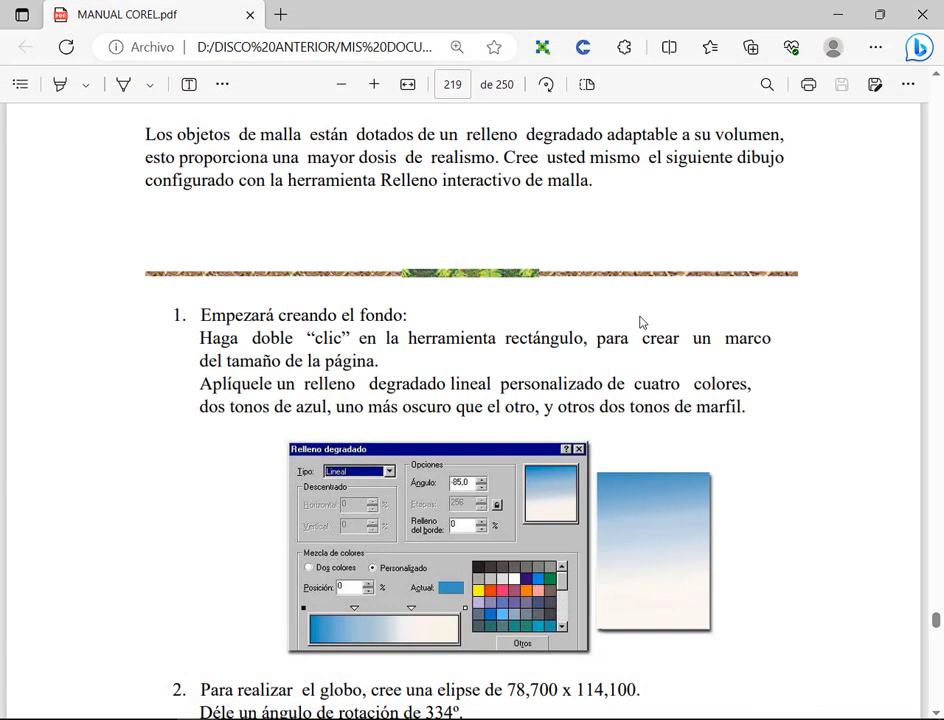
Step: Switch to MANUAL COREL.pdf and examine the balloon exercise instructions on page 219 and the finished illustration on page 221
{"action": "scroll", "coordinate": [686, 373], "scroll_direction": "down", "scroll_amount": 5}
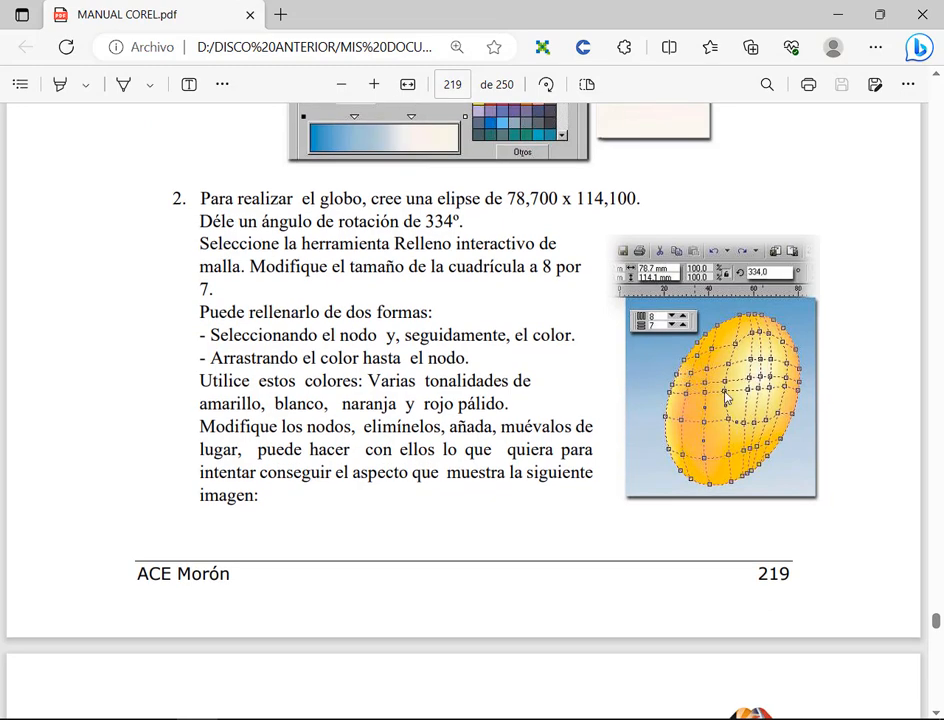
{"action": "scroll", "coordinate": [697, 348], "scroll_direction": "down", "scroll_amount": 10}
{"action": "scroll", "coordinate": [699, 347], "scroll_direction": "down", "scroll_amount": 5}
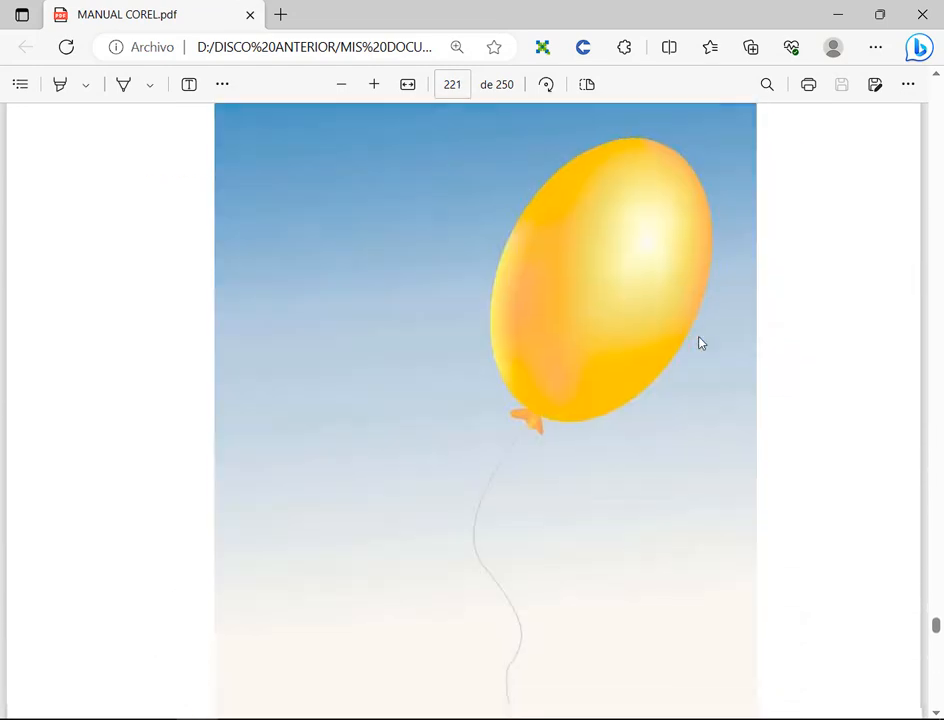
{"action": "left_click", "coordinate": [341, 86]}
{"action": "left_click", "coordinate": [341, 86]}
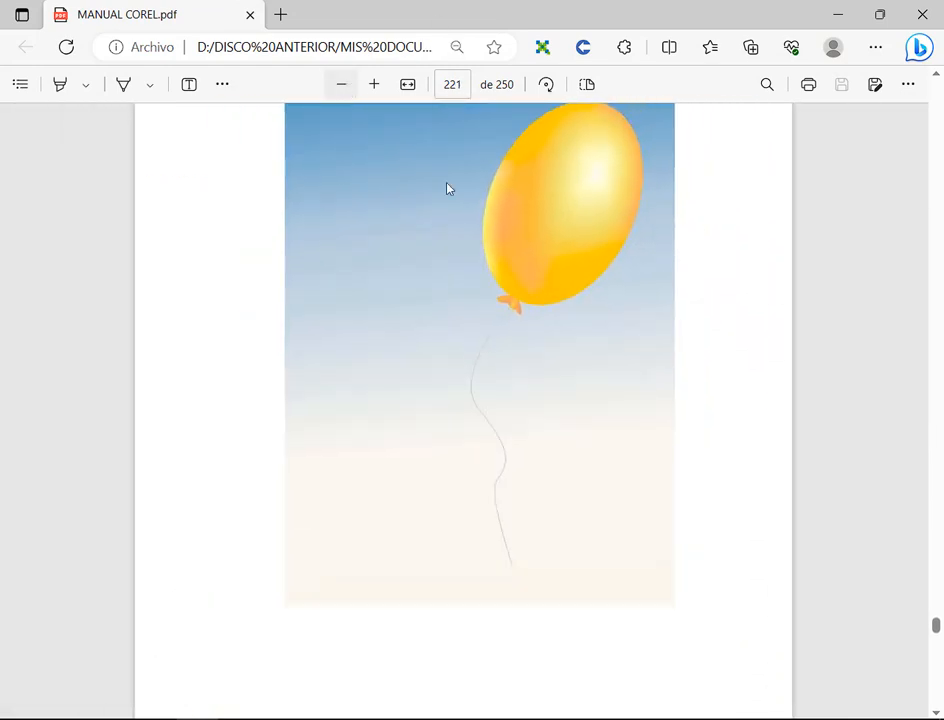
{"action": "scroll", "coordinate": [636, 293], "scroll_direction": "up", "scroll_amount": 2}
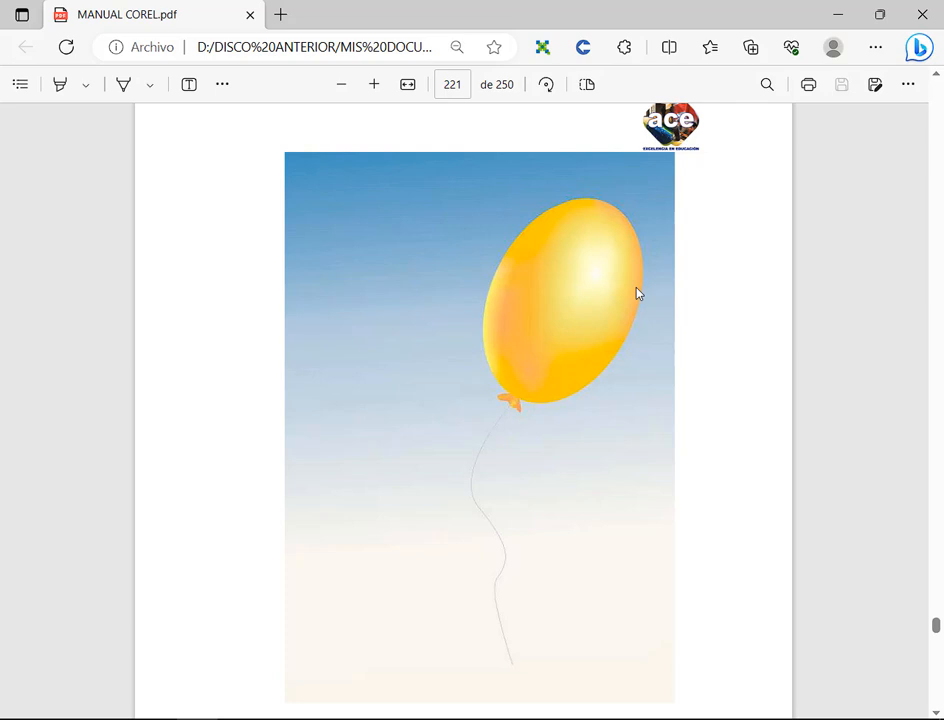
{"action": "scroll", "coordinate": [463, 400], "scroll_direction": "down", "scroll_amount": 1}
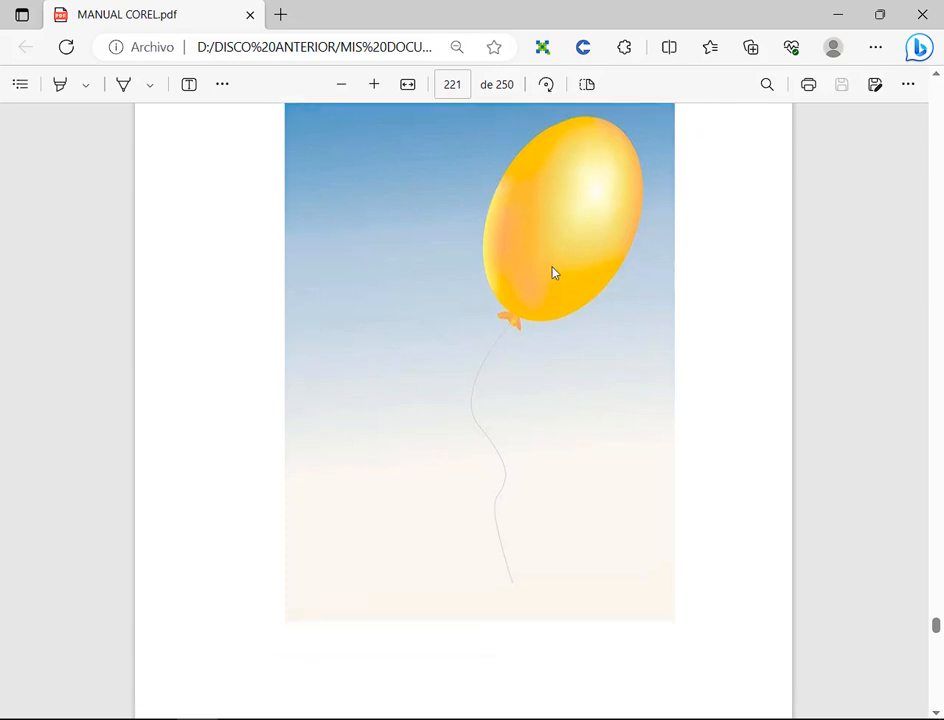
{"action": "scroll", "coordinate": [884, 326], "scroll_direction": "up", "scroll_amount": 1}
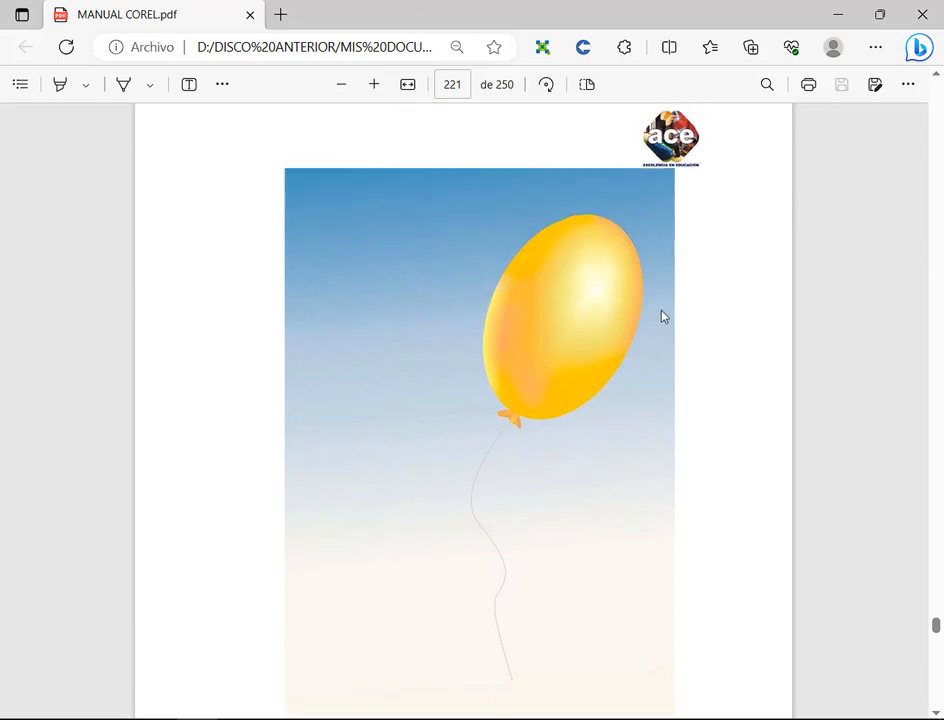
Step: Paste a screenshot of the manual's page 221 into CorelDRAW, place it beside the page and crop it to the balloon illustration
{"action": "left_click", "coordinate": [345, 86]}
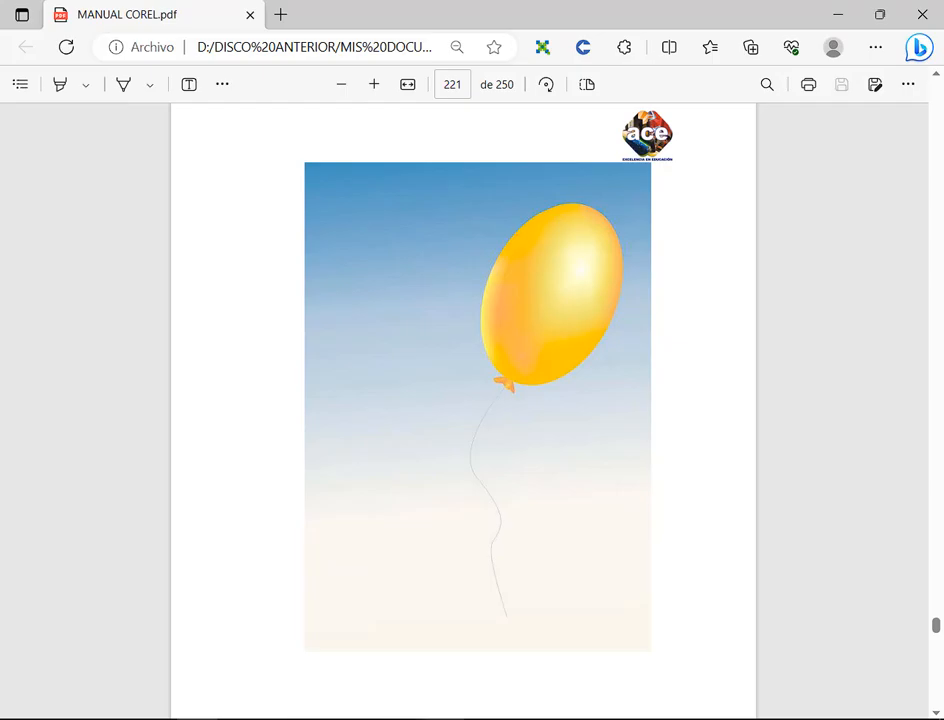
{"action": "key", "text": "alt+Tab"}
{"action": "key", "text": "ctrl+v"}
{"action": "left_click_drag", "start_coordinate": [379, 361], "coordinate": [211, 320]}
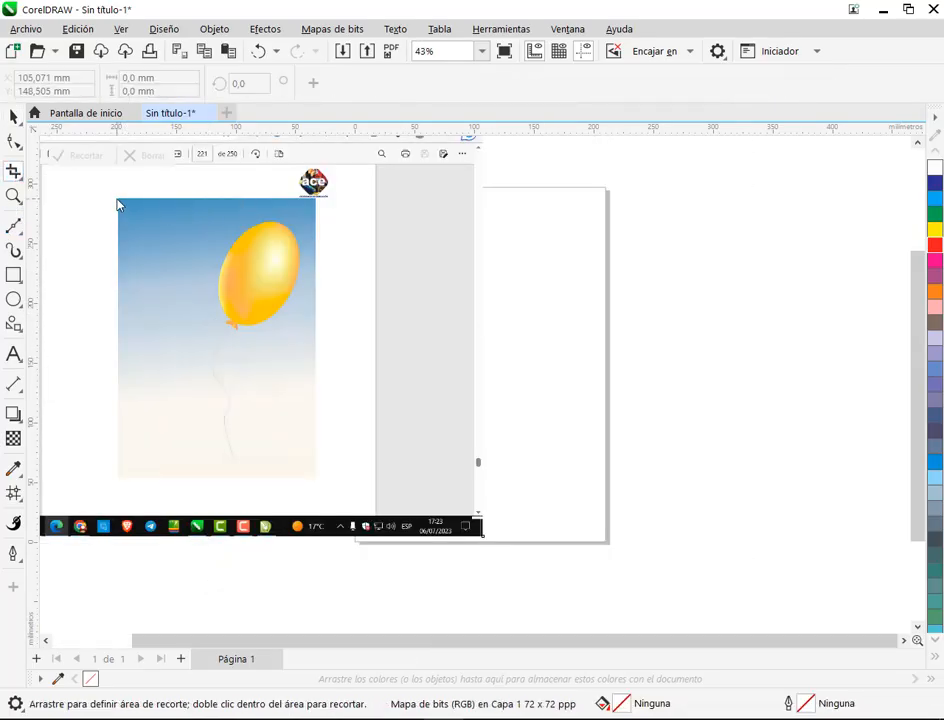
{"action": "left_click_drag", "start_coordinate": [117, 199], "coordinate": [320, 482]}
{"action": "double_click", "coordinate": [278, 371]}
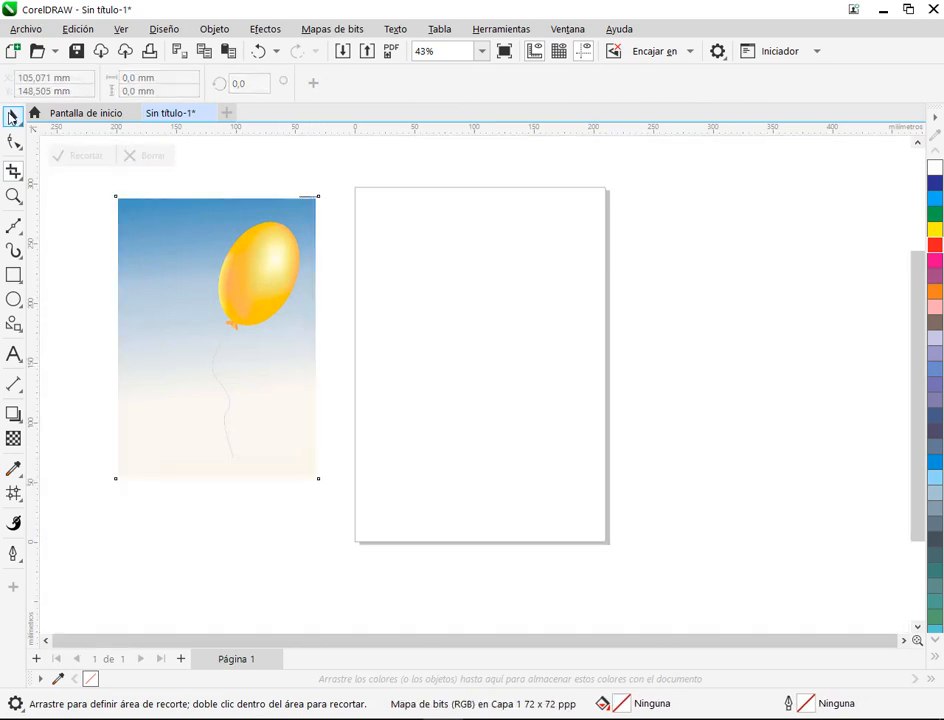
Step: Move the cropped balloon picture closer to the page's left edge and deselect it
{"action": "left_click", "coordinate": [12, 117]}
{"action": "left_click_drag", "start_coordinate": [170, 268], "coordinate": [191, 274]}
{"action": "left_click", "coordinate": [373, 261]}
Step: Pull the balloon picture's upper-right corner node inward with the Shape tool to hide the leftover logo text
{"action": "scroll", "coordinate": [341, 216], "scroll_direction": "up", "scroll_amount": 1}
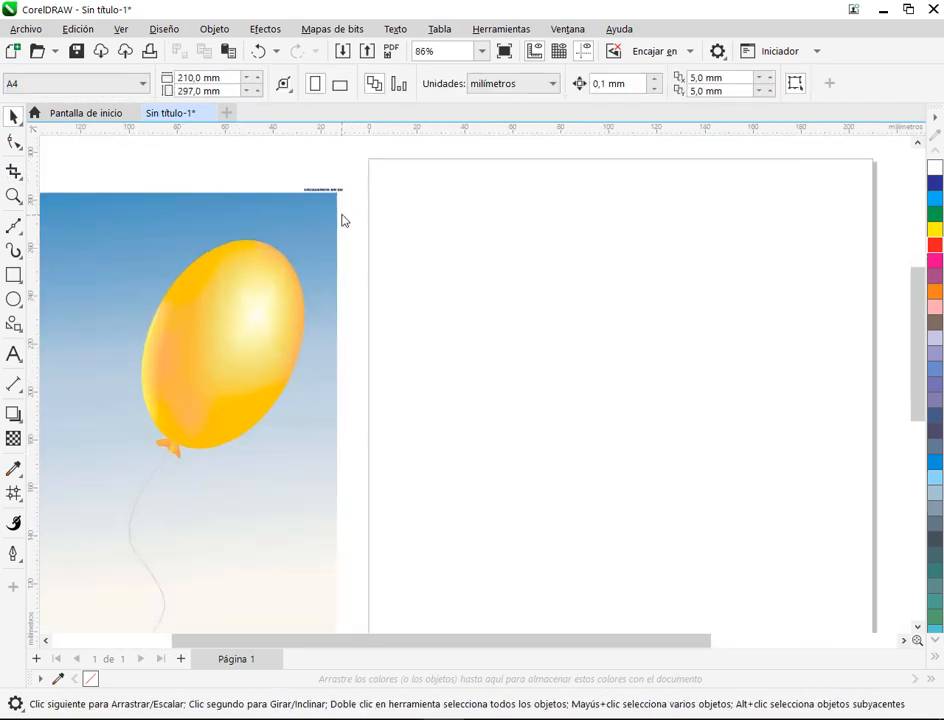
{"action": "scroll", "coordinate": [300, 212], "scroll_direction": "up", "scroll_amount": 2}
{"action": "left_click", "coordinate": [295, 211]}
{"action": "scroll", "coordinate": [287, 221], "scroll_direction": "down", "scroll_amount": 2}
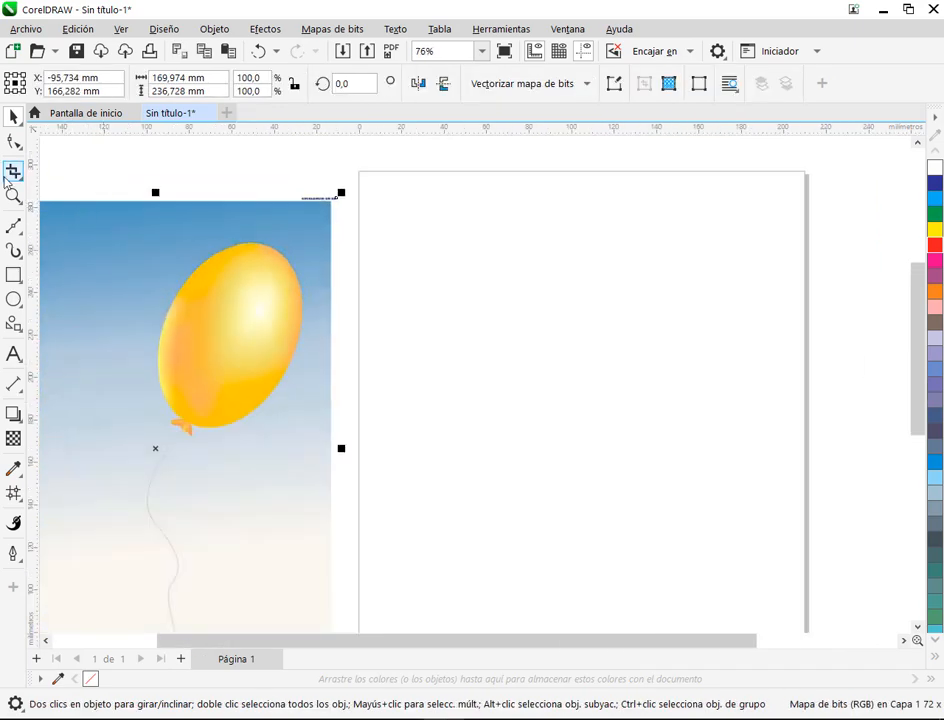
{"action": "right_click", "coordinate": [230, 323]}
{"action": "left_click", "coordinate": [263, 156]}
{"action": "scroll", "coordinate": [295, 183], "scroll_direction": "up", "scroll_amount": 2}
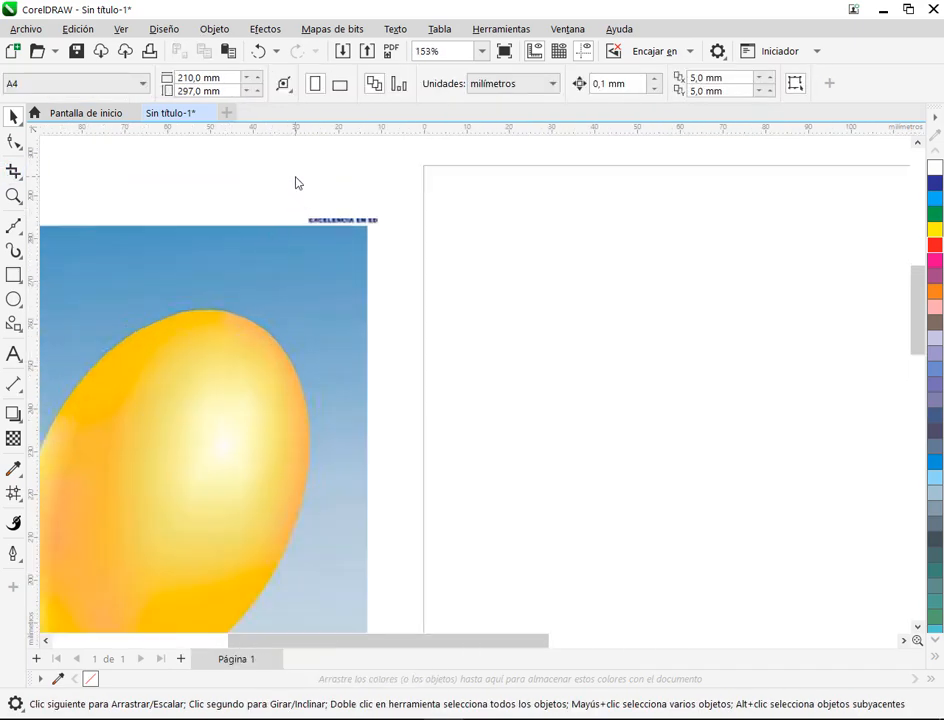
{"action": "left_click", "coordinate": [268, 257]}
{"action": "left_click", "coordinate": [13, 141]}
{"action": "scroll", "coordinate": [360, 202], "scroll_direction": "up", "scroll_amount": 2}
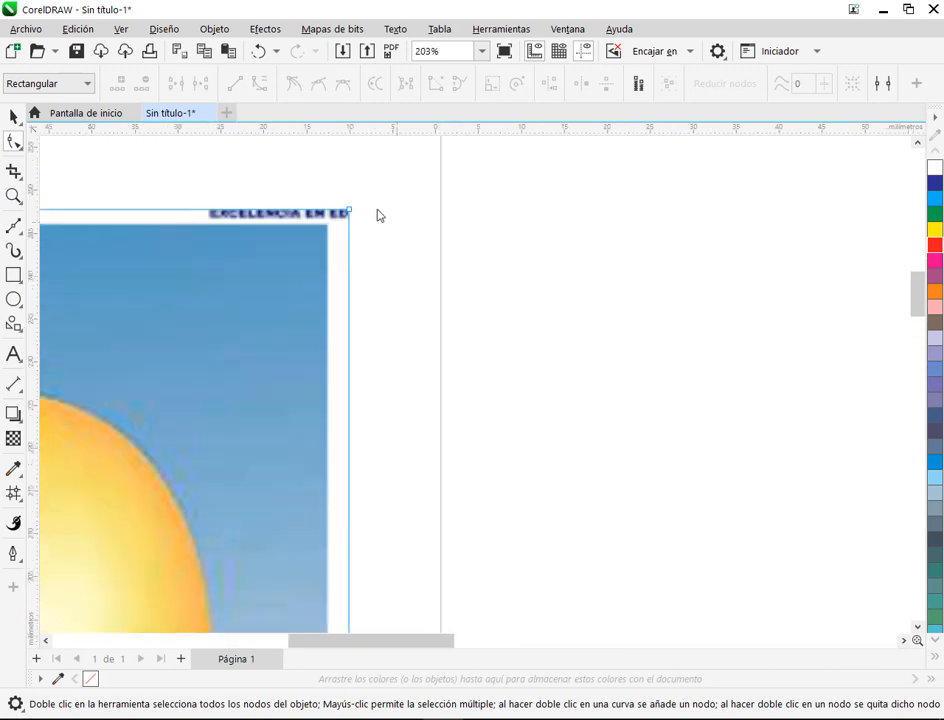
{"action": "left_click_drag", "start_coordinate": [350, 211], "coordinate": [330, 224]}
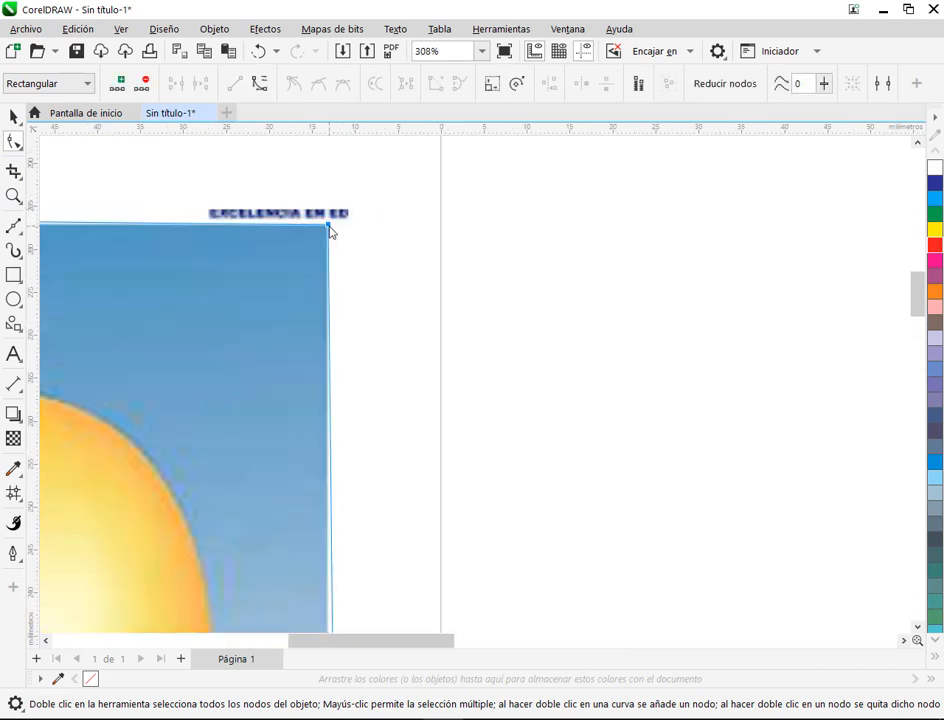
{"action": "scroll", "coordinate": [332, 262], "scroll_direction": "down", "scroll_amount": 4}
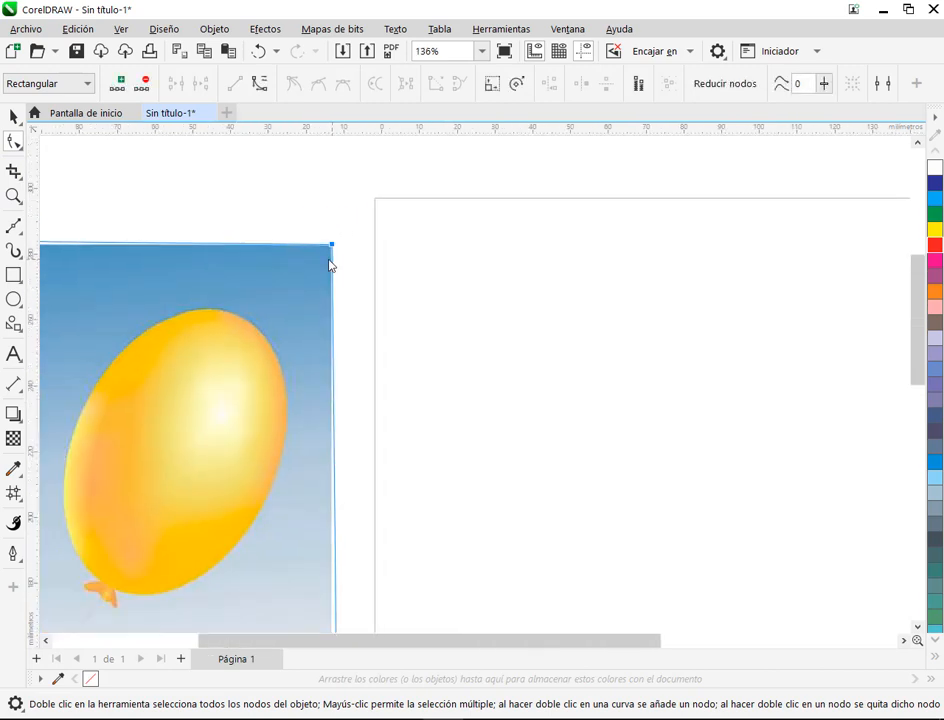
Step: Lock the balloon reference picture in place and deselect it
{"action": "left_click", "coordinate": [13, 117]}
{"action": "right_click", "coordinate": [226, 383]}
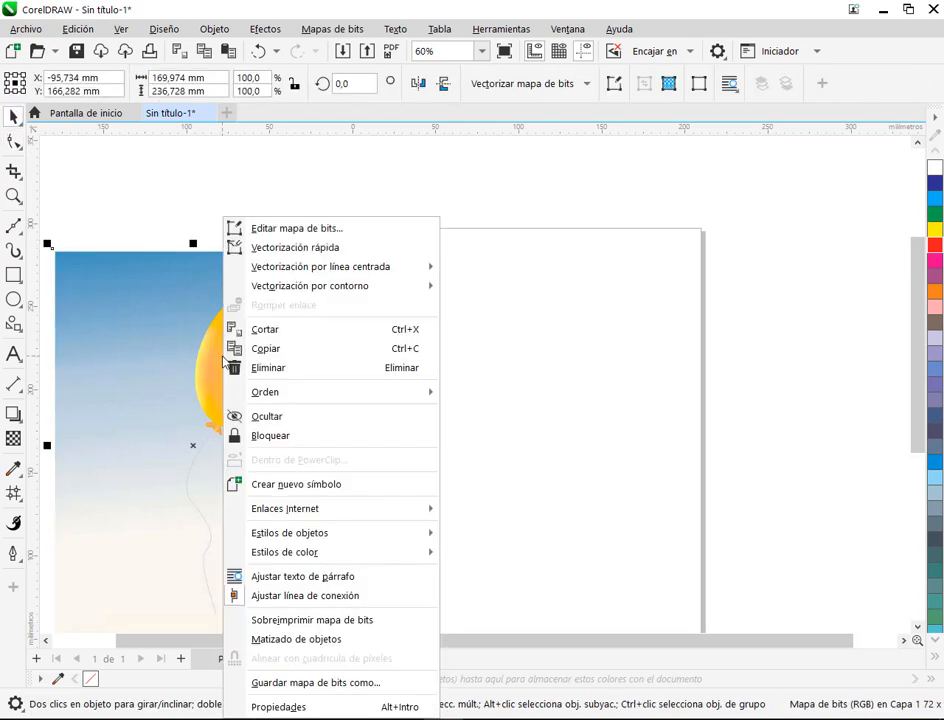
{"action": "left_click", "coordinate": [269, 436]}
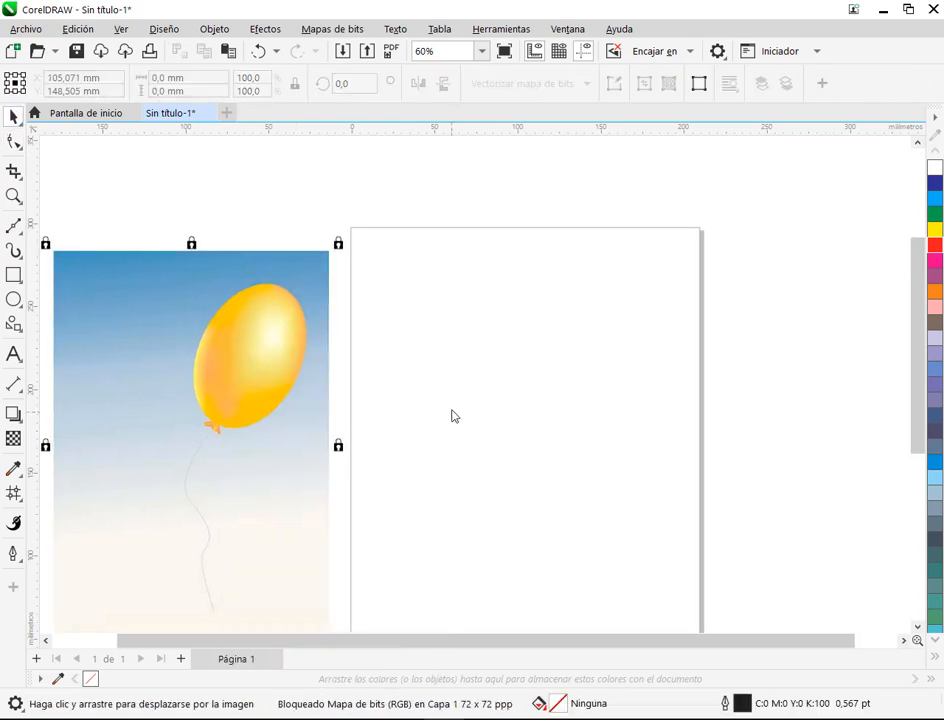
{"action": "scroll", "coordinate": [455, 412], "scroll_direction": "down", "scroll_amount": 2}
{"action": "left_click", "coordinate": [486, 309]}
Step: Create a page frame rectangle of 210 × 297 mm covering the whole portrait page
{"action": "scroll", "coordinate": [486, 309], "scroll_direction": "down", "scroll_amount": 1}
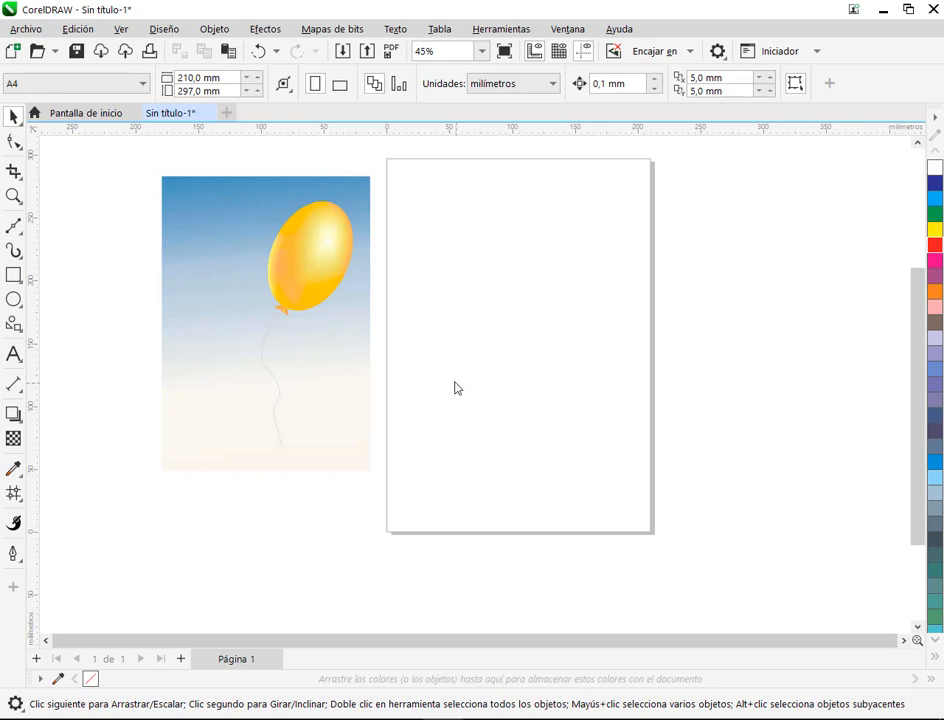
{"action": "left_click_drag", "start_coordinate": [452, 331], "coordinate": [444, 353]}
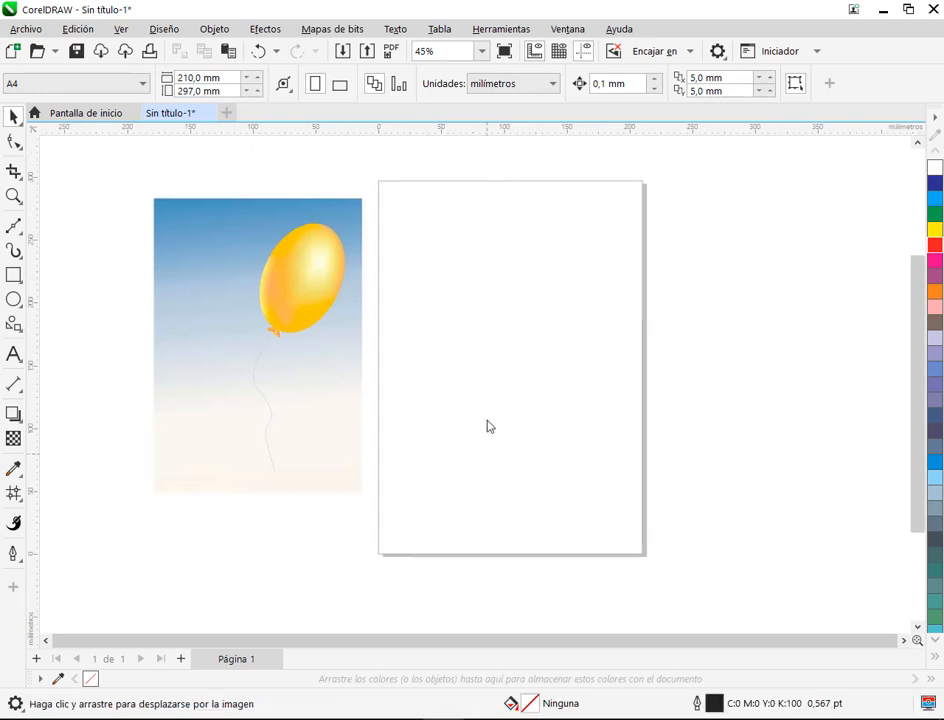
{"action": "double_click", "coordinate": [12, 279]}
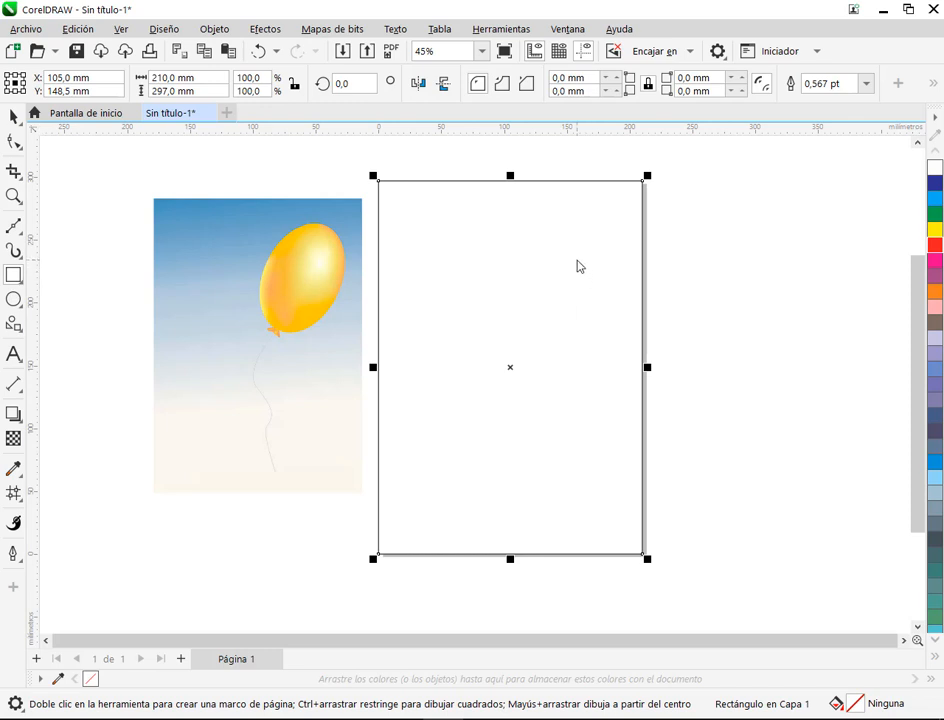
Step: Give the page rectangle a linear gradient fill running vertically from the middle of its top edge to the middle of its bottom edge
{"action": "left_click_drag", "start_coordinate": [636, 311], "coordinate": [602, 318]}
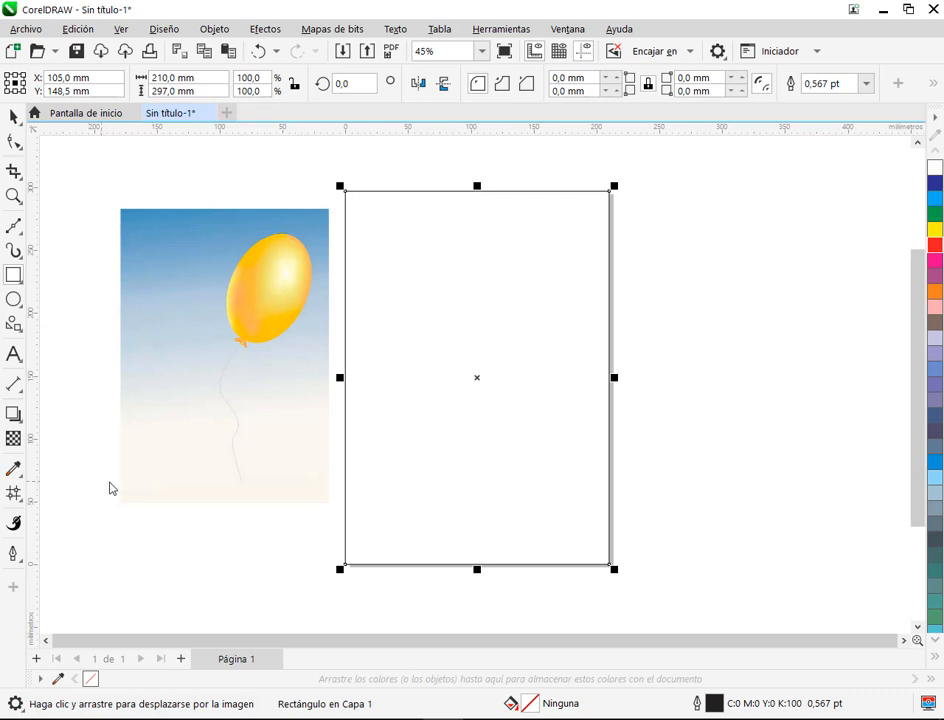
{"action": "left_click", "coordinate": [20, 499]}
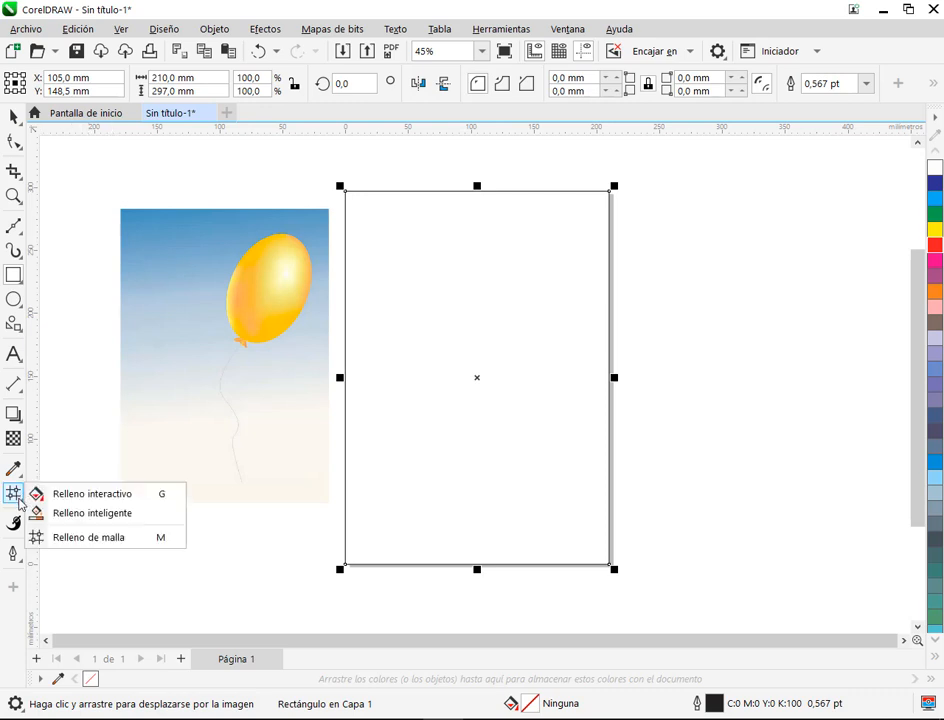
{"action": "left_click", "coordinate": [36, 494]}
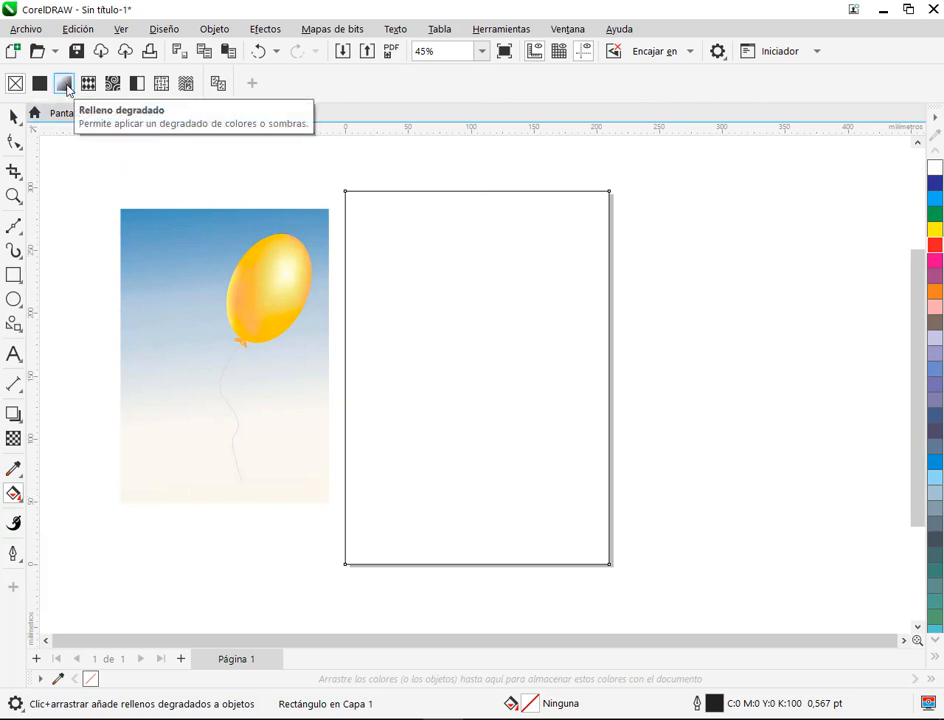
{"action": "left_click", "coordinate": [64, 84]}
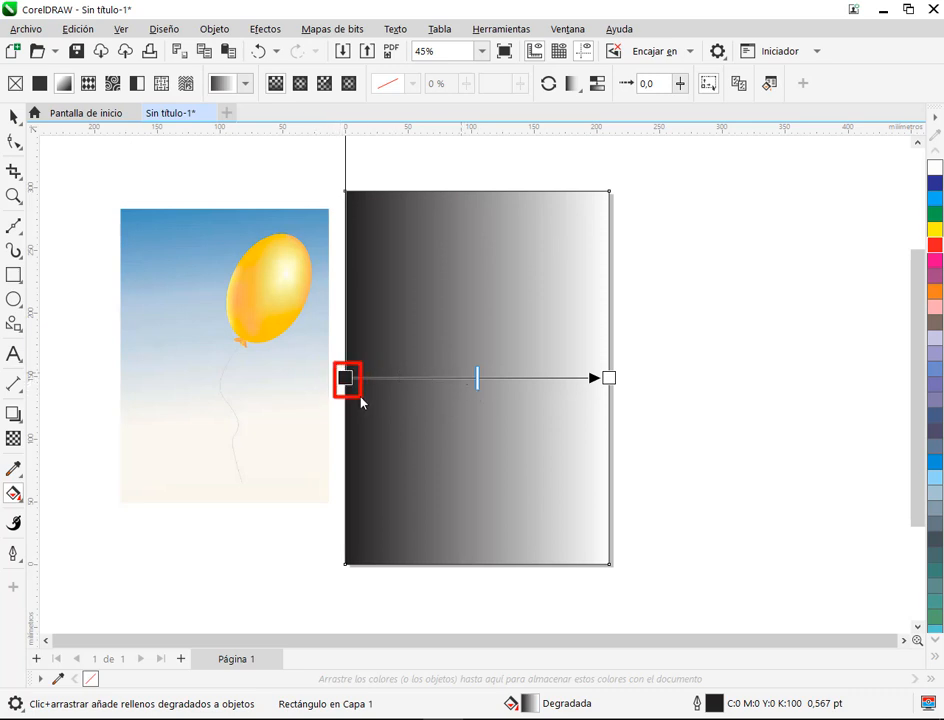
{"action": "left_click_drag", "start_coordinate": [349, 384], "coordinate": [477, 191]}
{"action": "left_click_drag", "start_coordinate": [609, 378], "coordinate": [477, 564]}
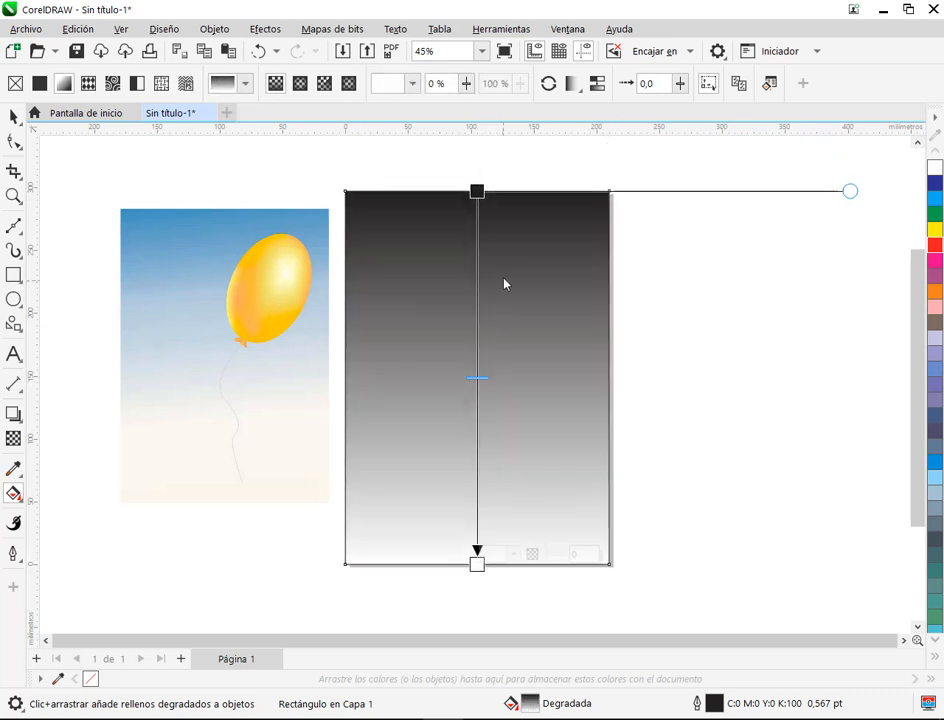
Step: Color the gradient's upper stop cyan, then mix in dark blue and medium grey for a muted sky blue
{"action": "left_click", "coordinate": [477, 191]}
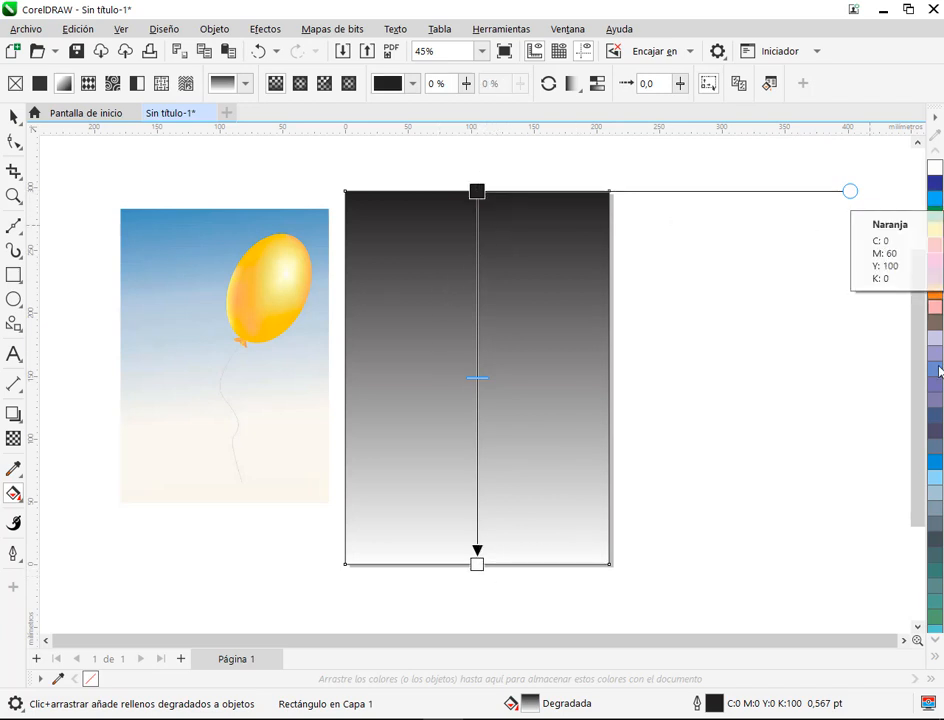
{"action": "left_click", "coordinate": [936, 200]}
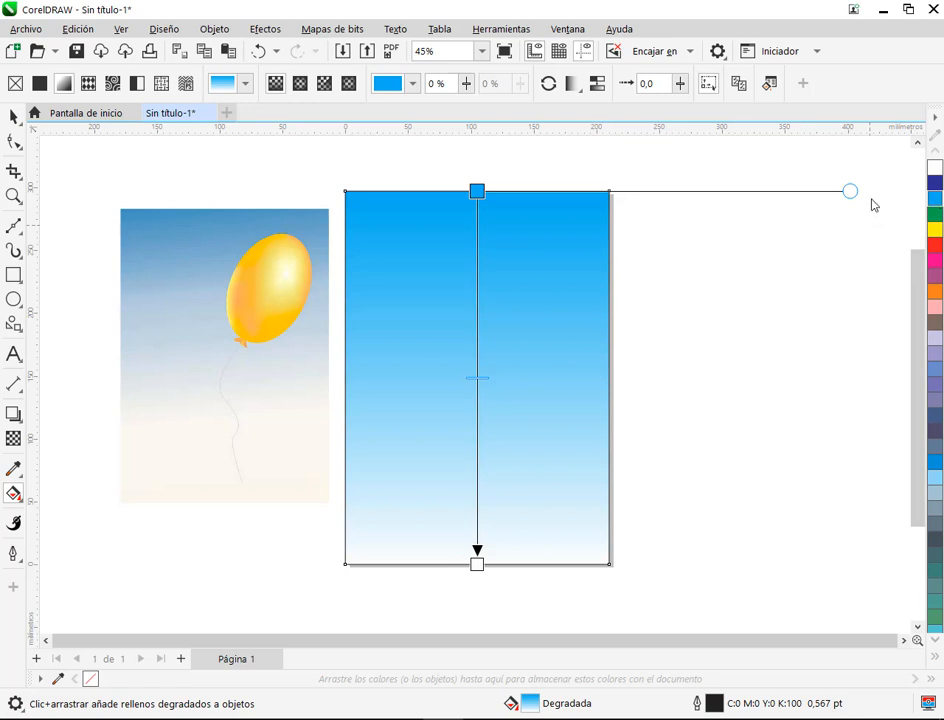
{"action": "left_click", "coordinate": [938, 190]}
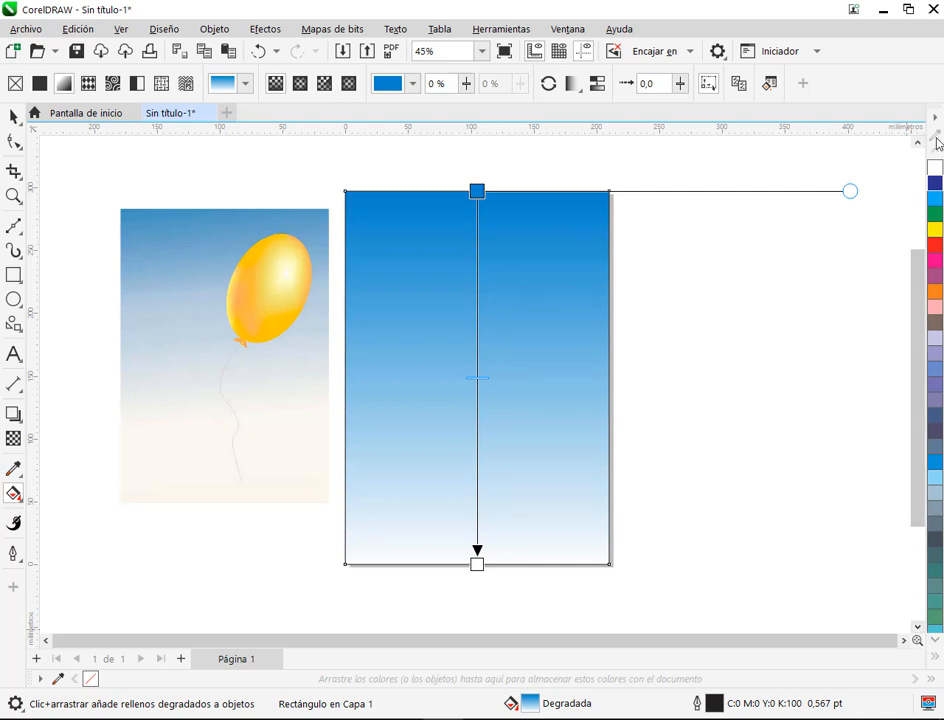
{"action": "left_click", "coordinate": [935, 657]}
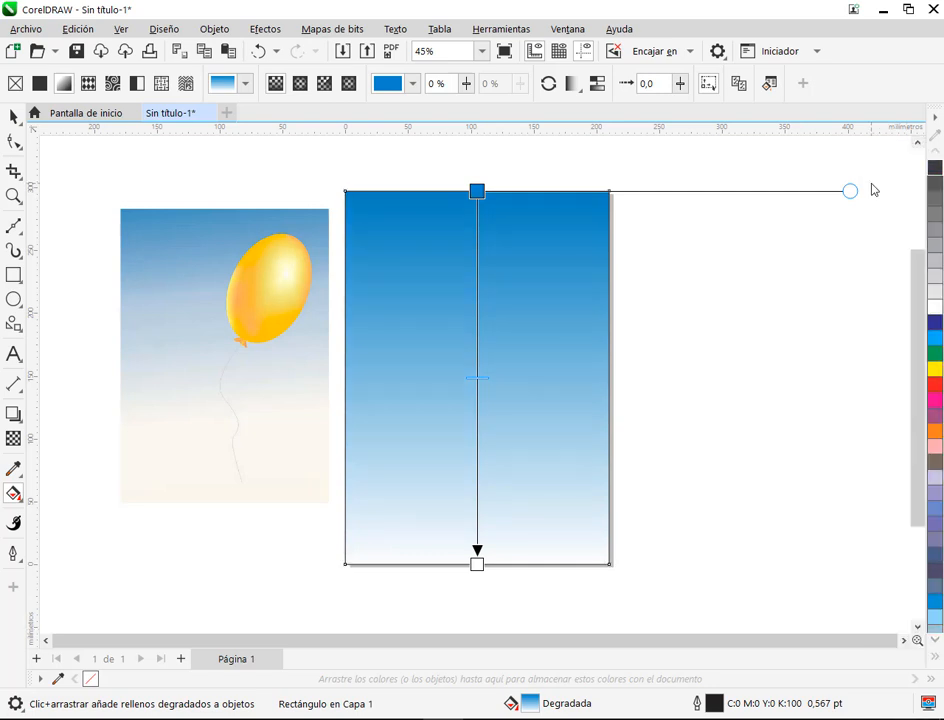
{"action": "left_click", "coordinate": [938, 248], "text": "ctrl"}
{"action": "left_click", "coordinate": [938, 248], "text": "ctrl"}
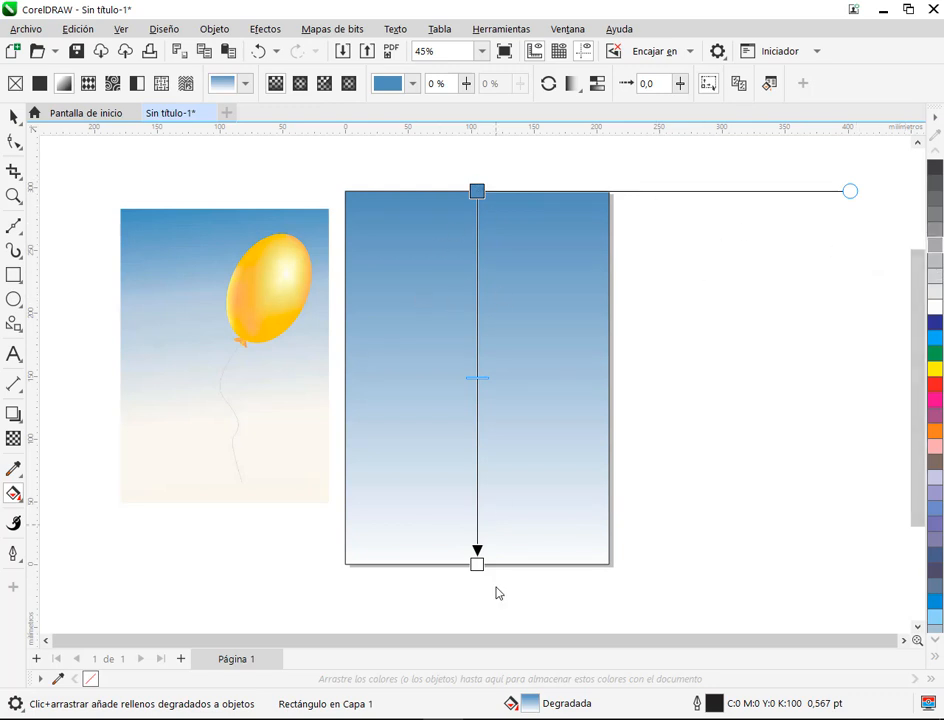
Step: Raise the gradient's lower stop to about the 50 mm mark and tint it with yellow and 30% black for a pale cream
{"action": "left_click_drag", "start_coordinate": [481, 570], "coordinate": [478, 504]}
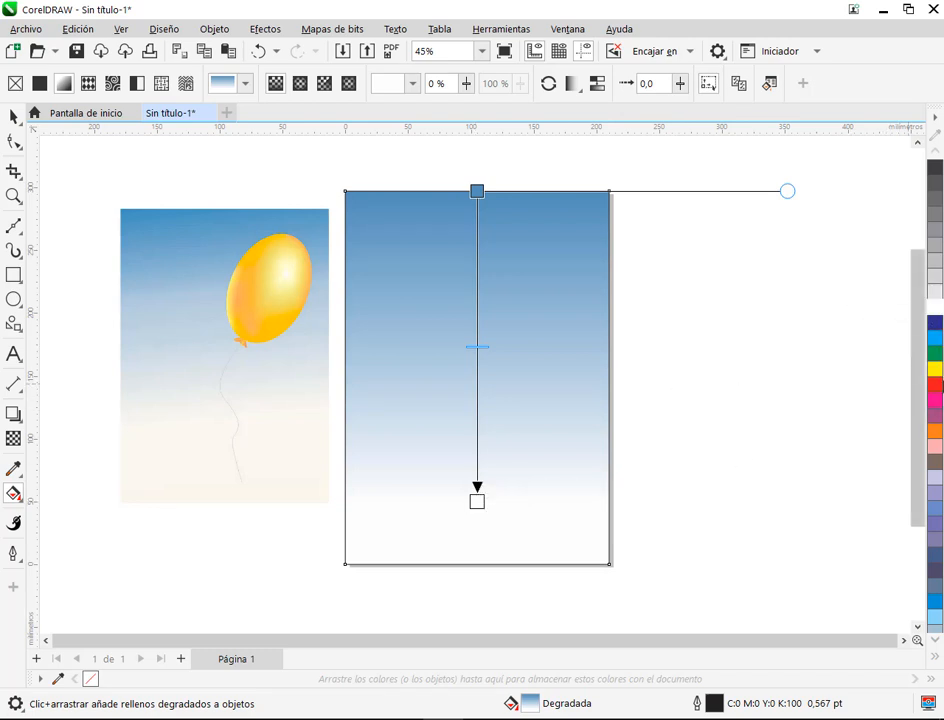
{"action": "left_click", "coordinate": [935, 370], "text": "ctrl"}
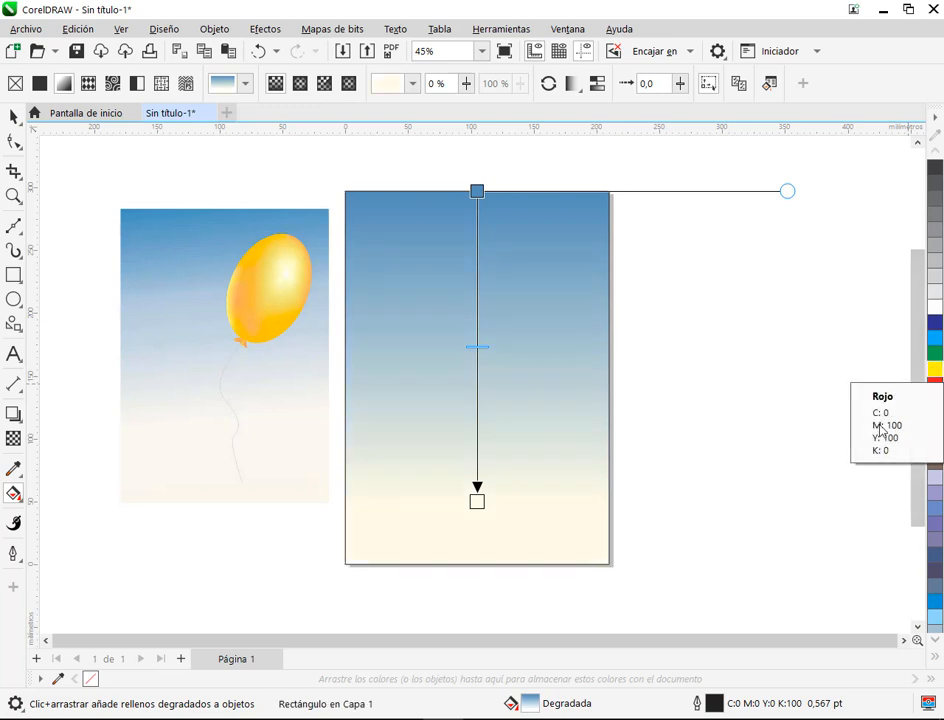
{"action": "left_click", "coordinate": [934, 268], "text": "ctrl"}
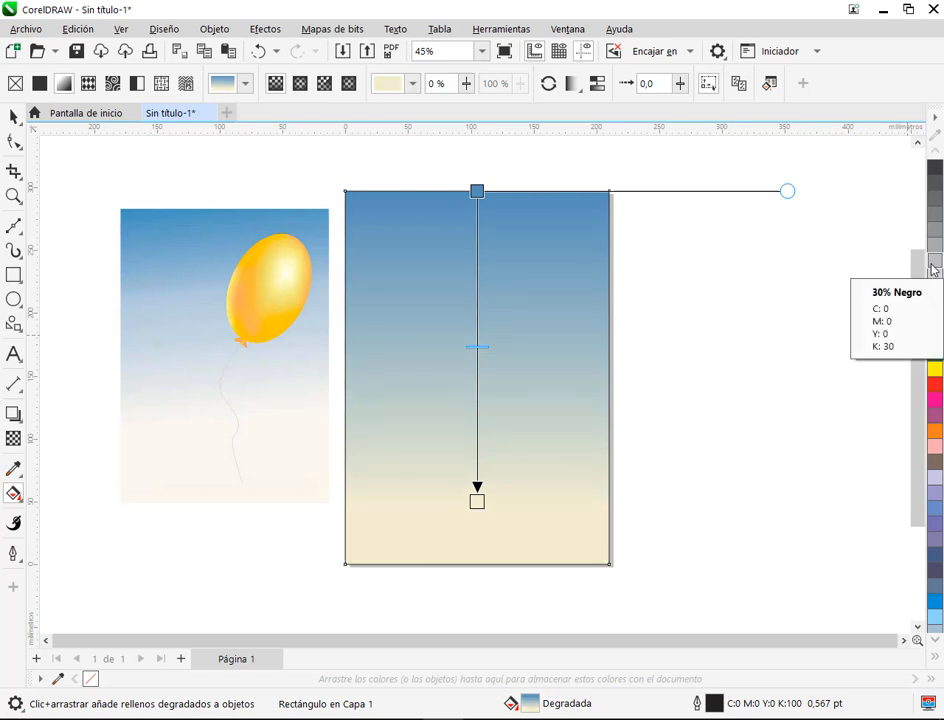
Step: Adjust the blue of the gradient's upper stop by mixing in cyan and some dark grey
{"action": "left_click", "coordinate": [477, 192]}
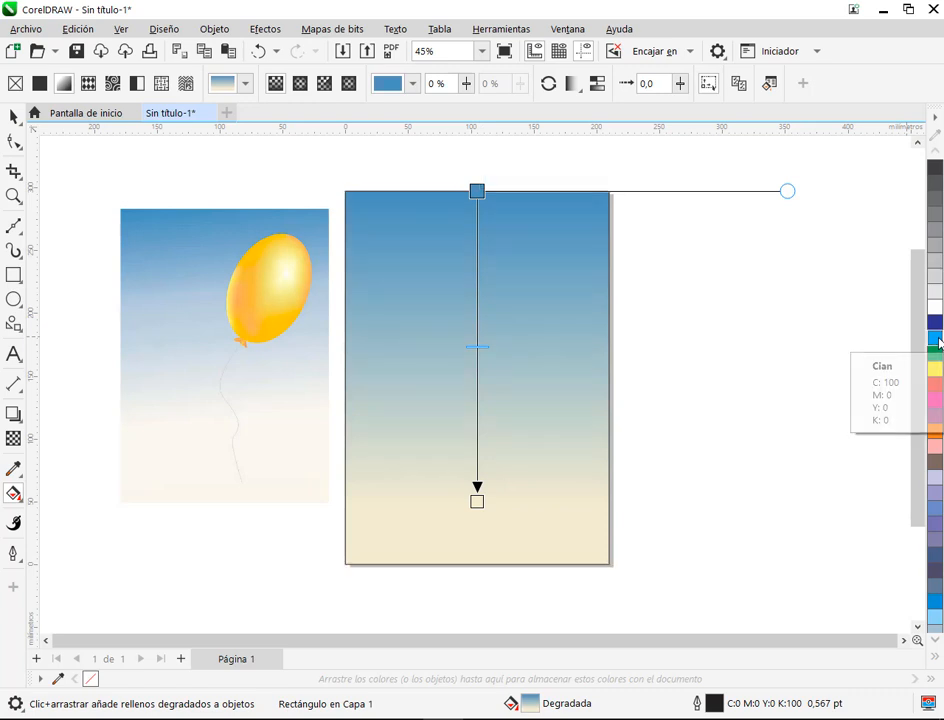
{"action": "left_click", "coordinate": [477, 195]}
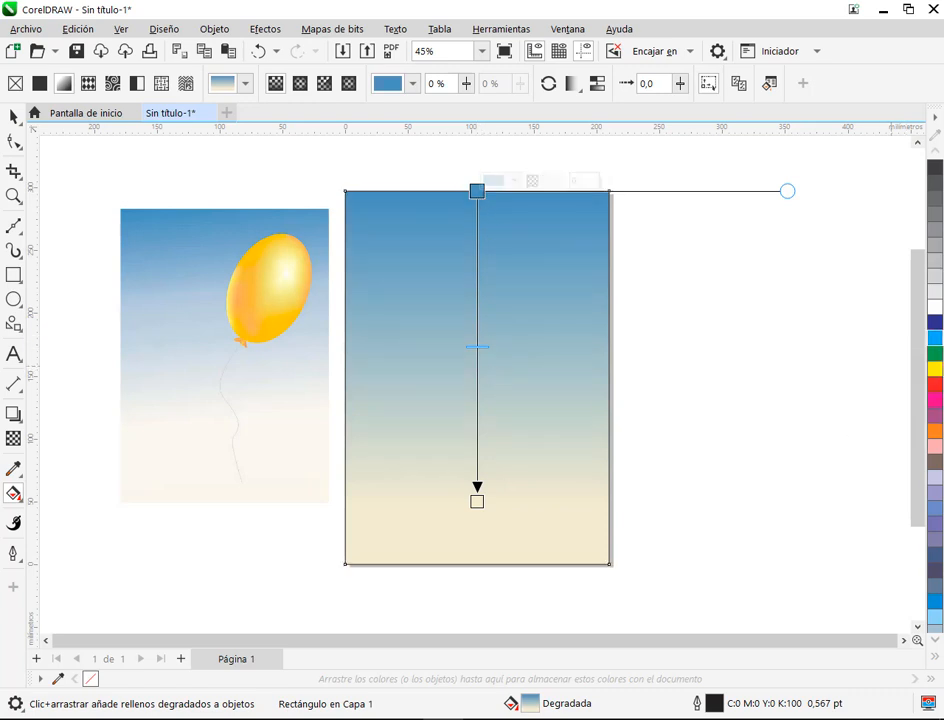
{"action": "left_click", "coordinate": [936, 340], "text": "ctrl"}
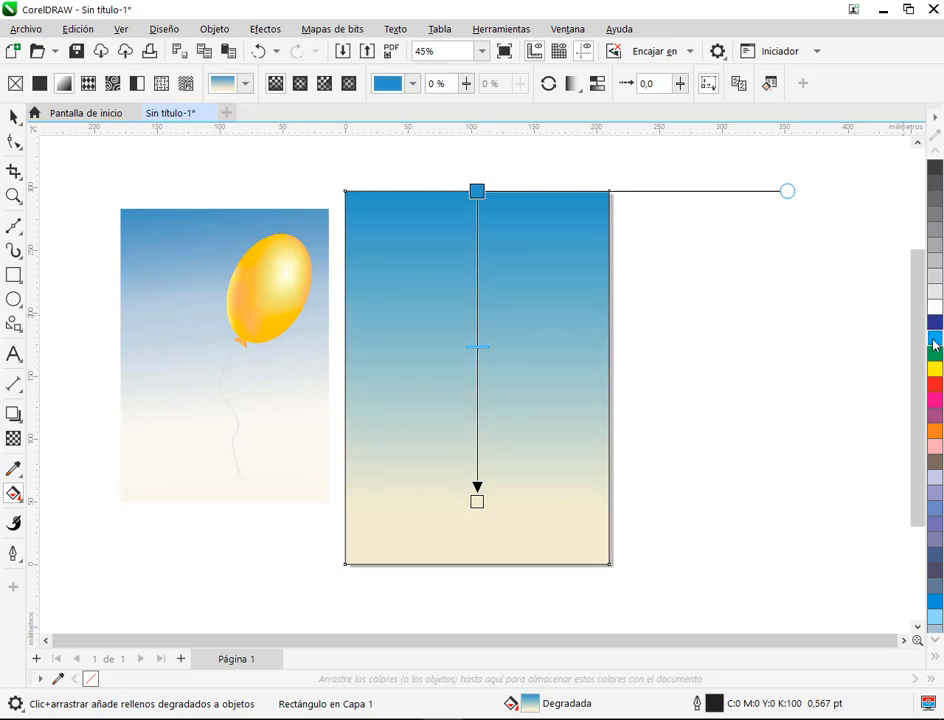
{"action": "left_click", "coordinate": [936, 199], "text": "ctrl"}
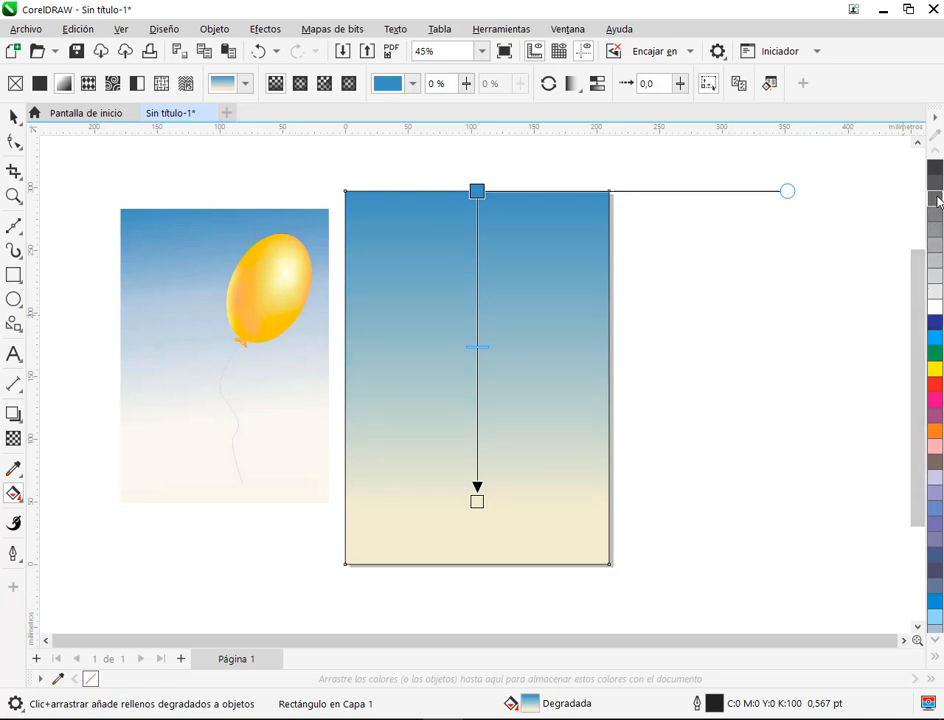
{"action": "left_click", "coordinate": [936, 337], "text": "ctrl"}
Step: Soften the cream of the gradient's lower stop by mixing in white and a touch of light grey
{"action": "left_click", "coordinate": [477, 501]}
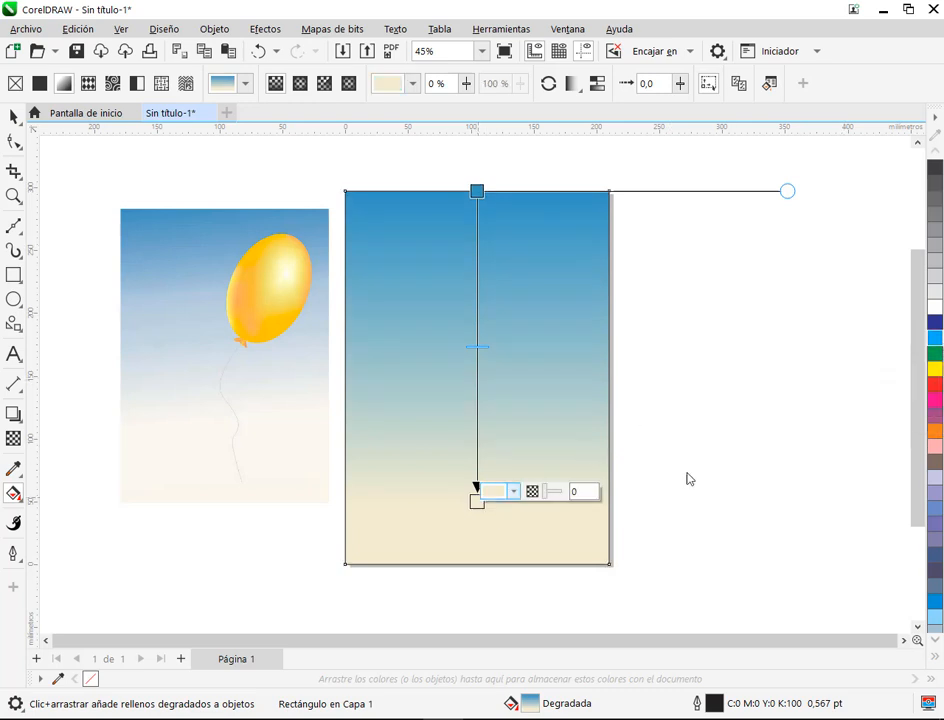
{"action": "left_click", "coordinate": [938, 307], "text": "ctrl"}
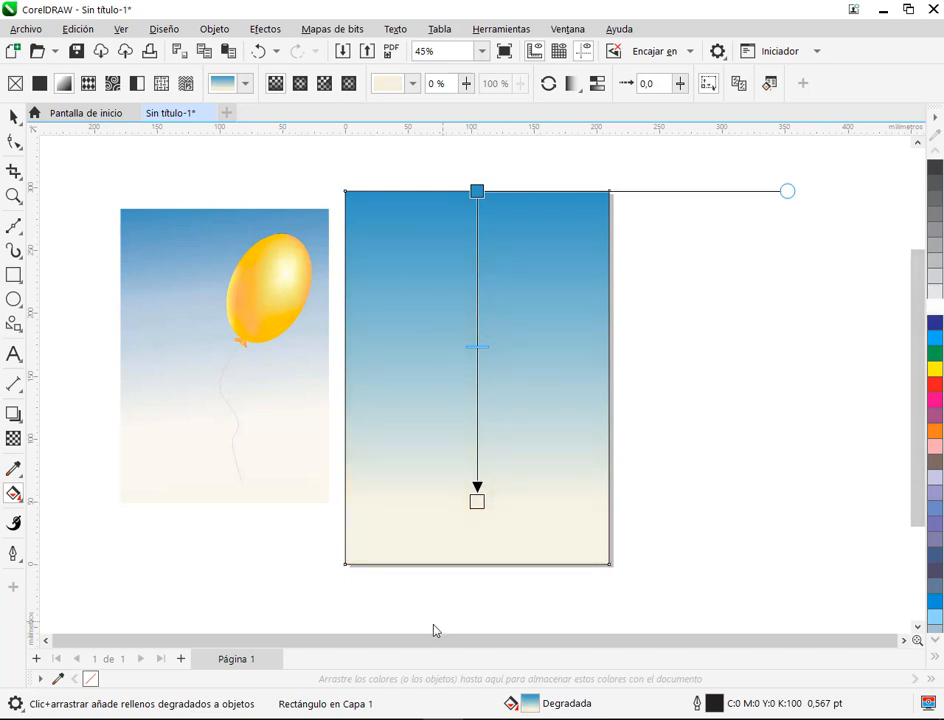
{"action": "left_click", "coordinate": [477, 501]}
{"action": "left_click", "coordinate": [936, 278], "text": "ctrl"}
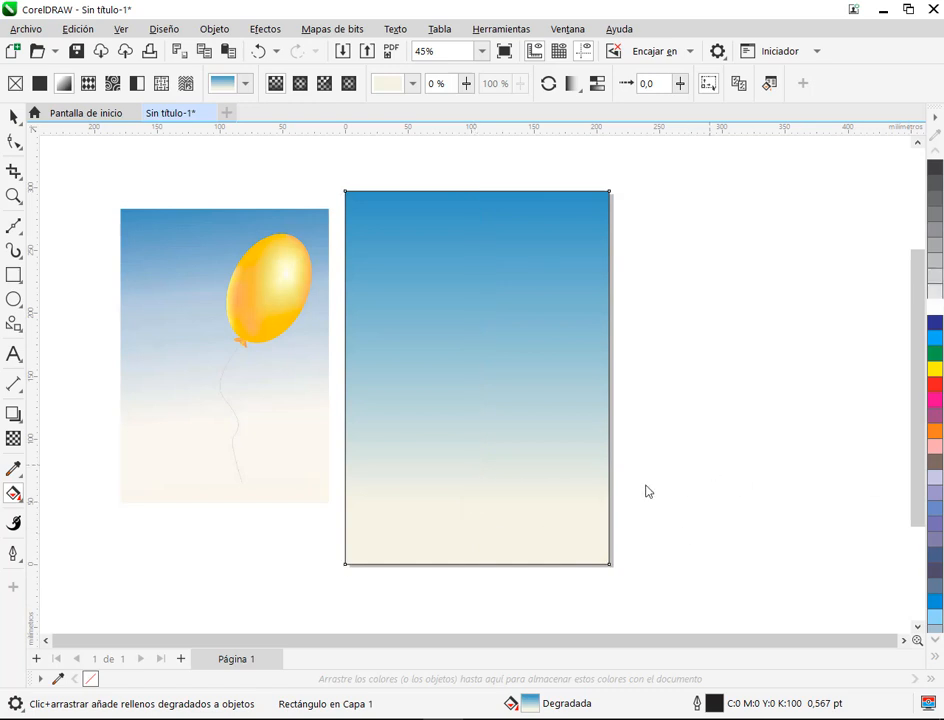
Step: Try white and a cyan tint on the gradient's lower stop, undoing each change
{"action": "left_click", "coordinate": [477, 500]}
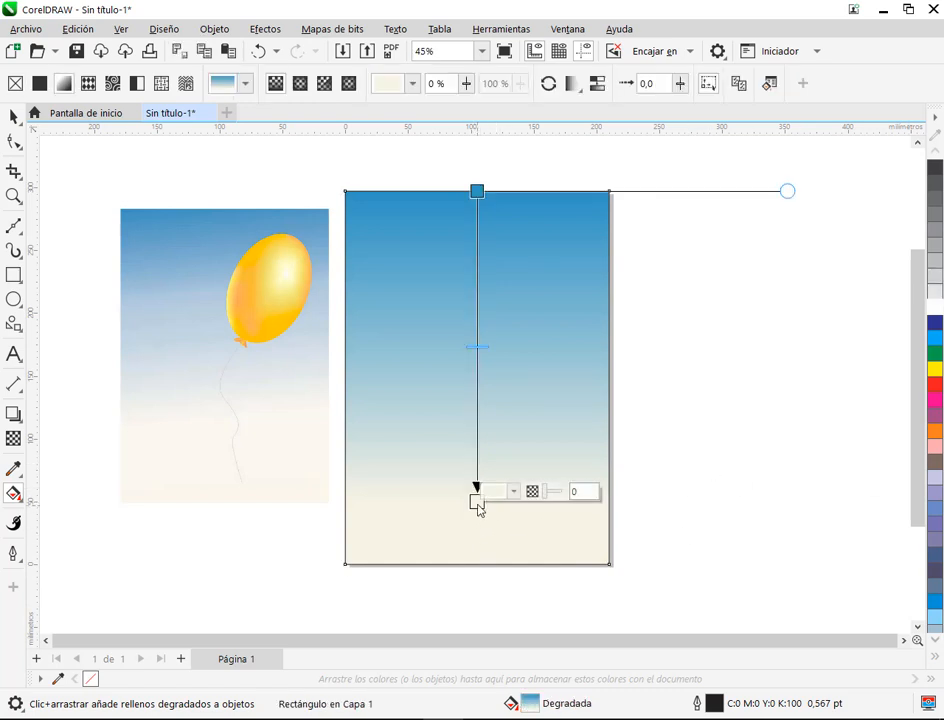
{"action": "left_click", "coordinate": [477, 191]}
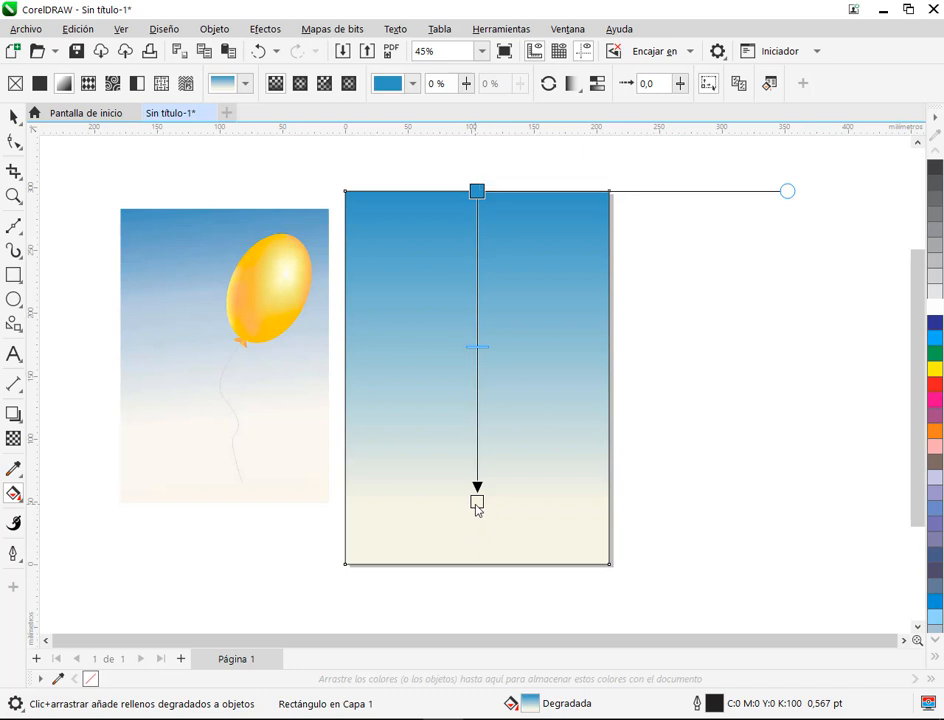
{"action": "left_click", "coordinate": [477, 502]}
{"action": "left_click", "coordinate": [935, 314]}
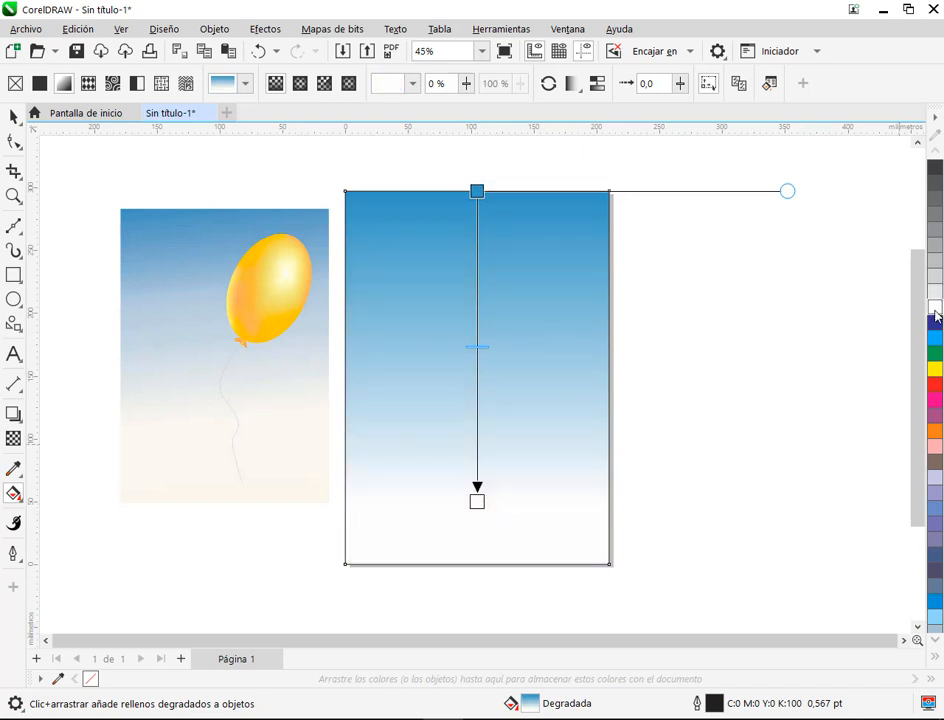
{"action": "key", "text": "ctrl+z"}
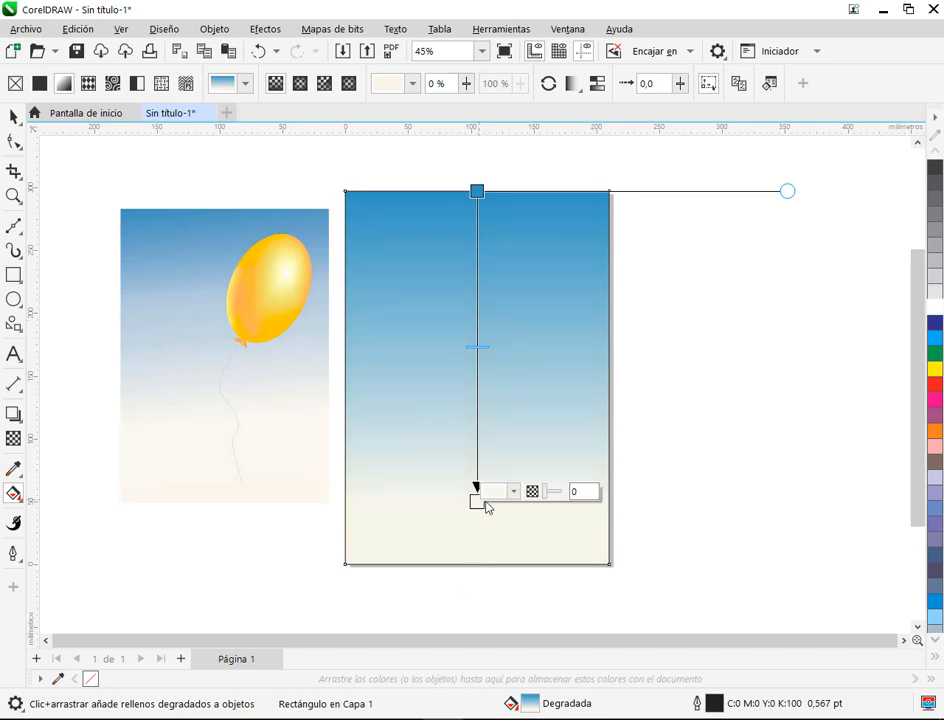
{"action": "left_click", "coordinate": [938, 340], "text": "ctrl"}
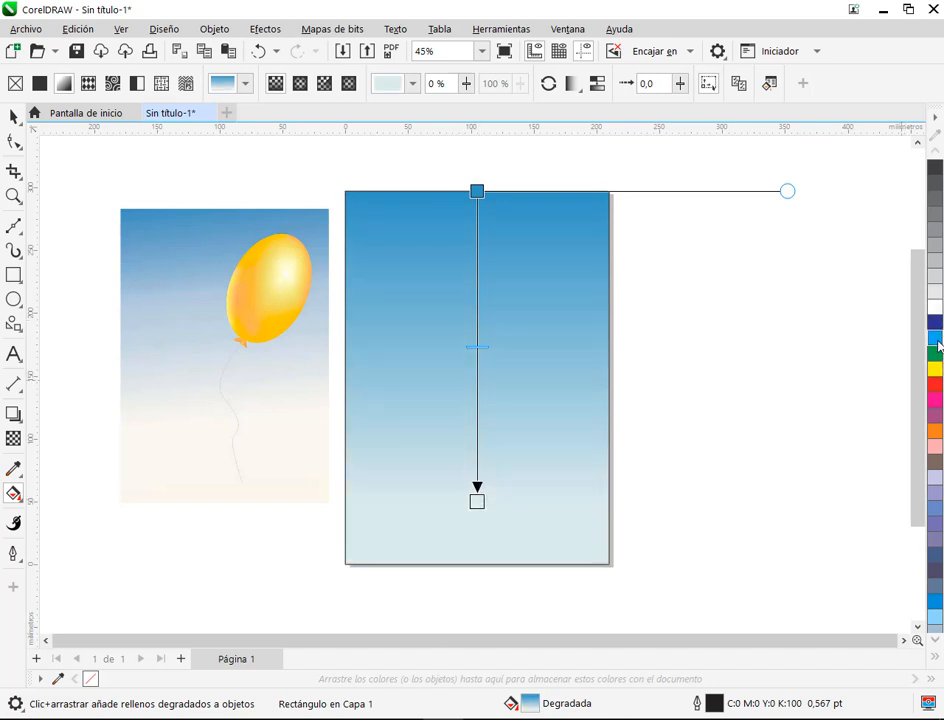
{"action": "key", "text": "ctrl+z"}
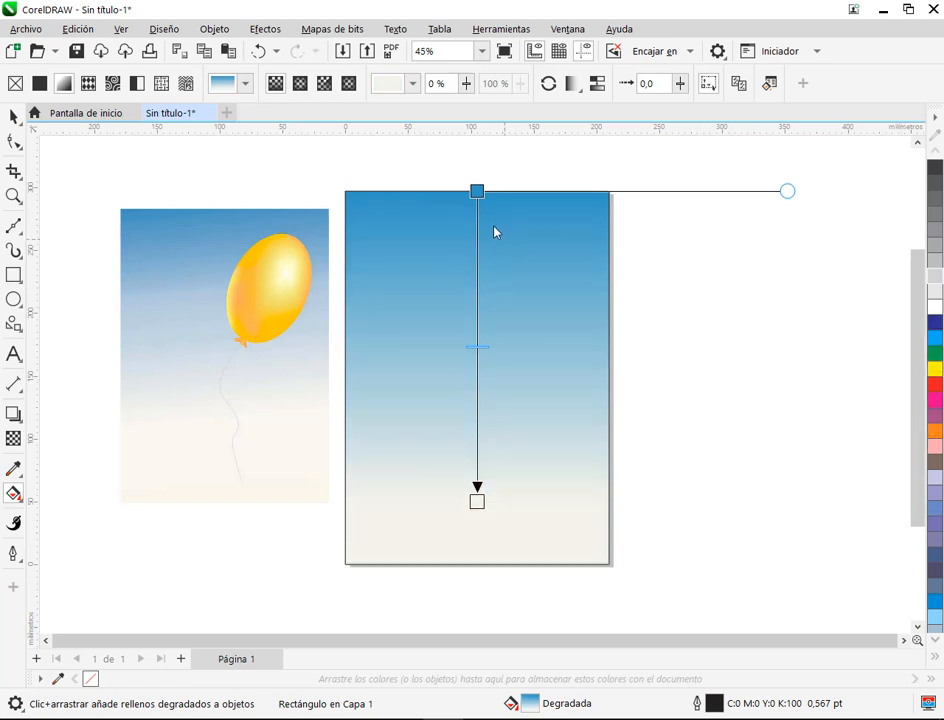
Step: Mute the blue of the gradient's upper stop with dark grey and leave the fill editing
{"action": "left_click", "coordinate": [478, 192]}
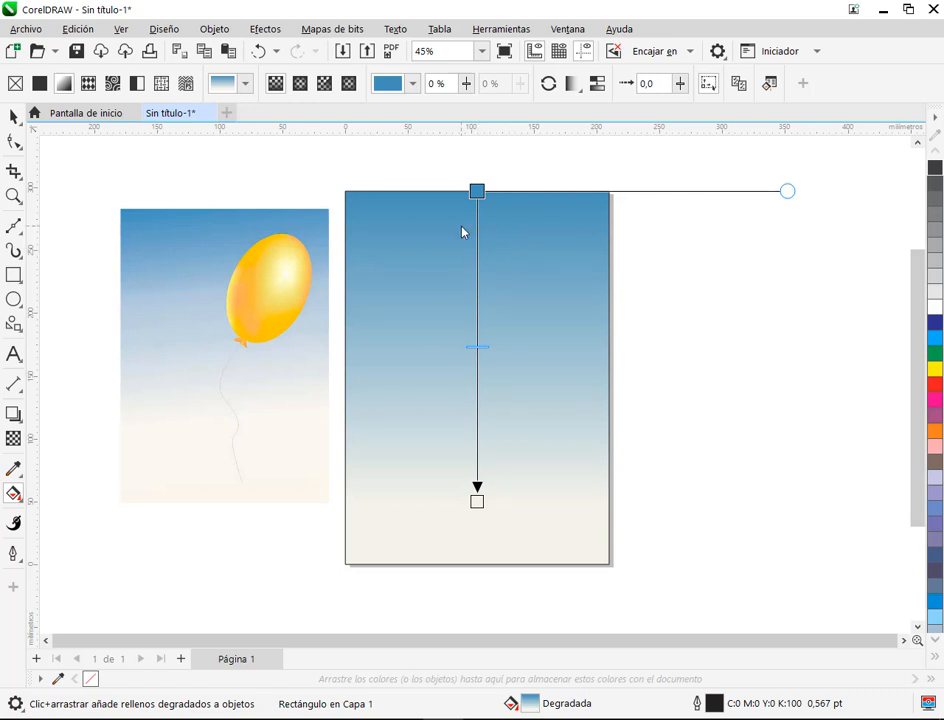
{"action": "left_click", "coordinate": [13, 116]}
{"action": "key", "text": "Escape"}
Step: Remove the outline of the gradient background rectangle and lock it in place
{"action": "left_click", "coordinate": [569, 327]}
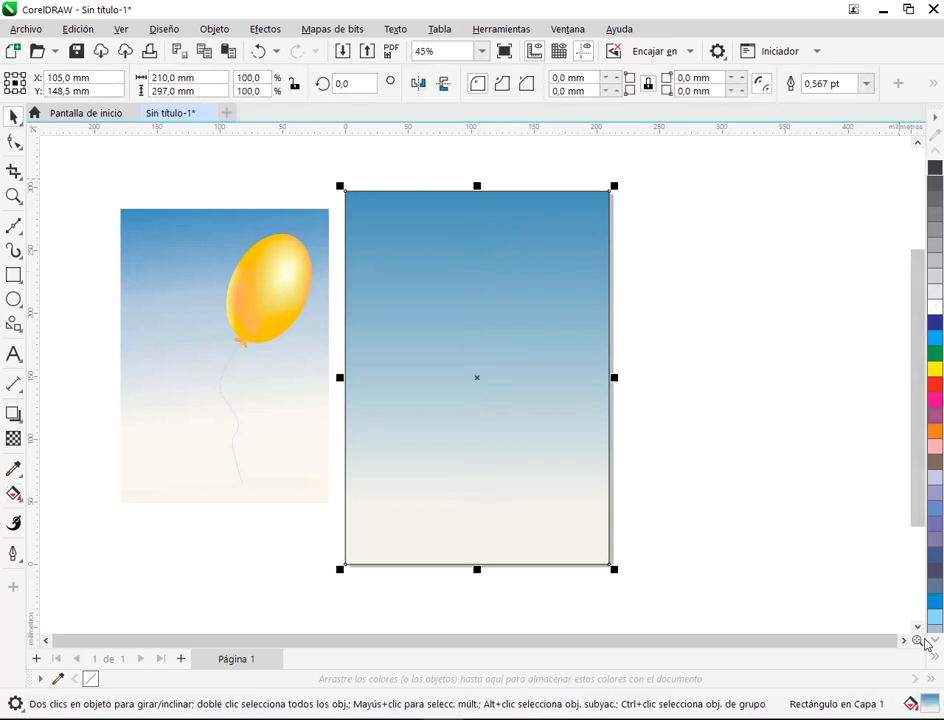
{"action": "left_click", "coordinate": [938, 660]}
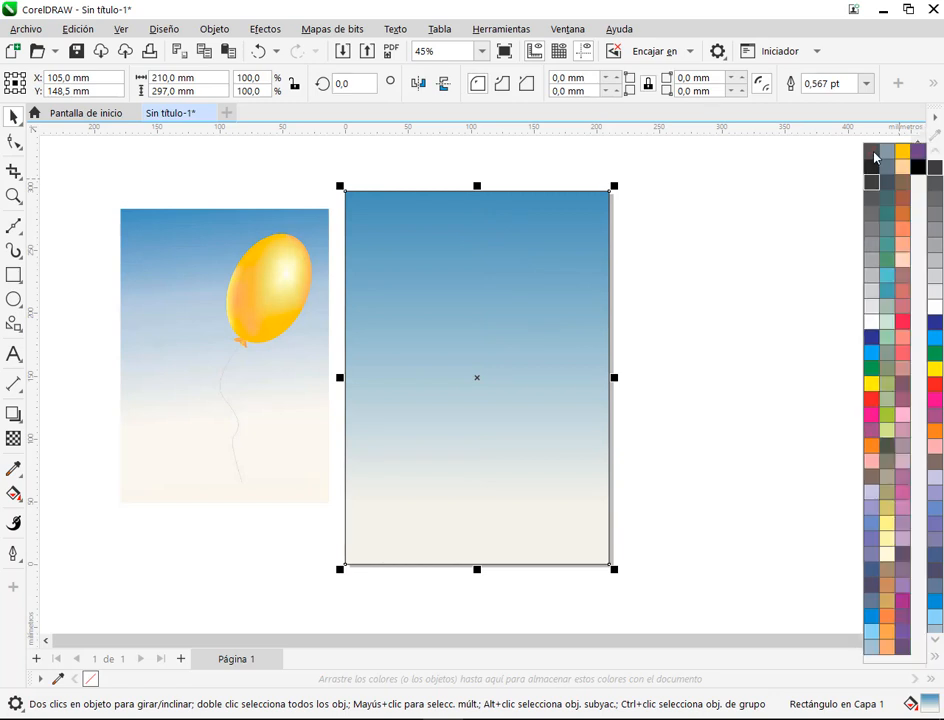
{"action": "right_click", "coordinate": [876, 154]}
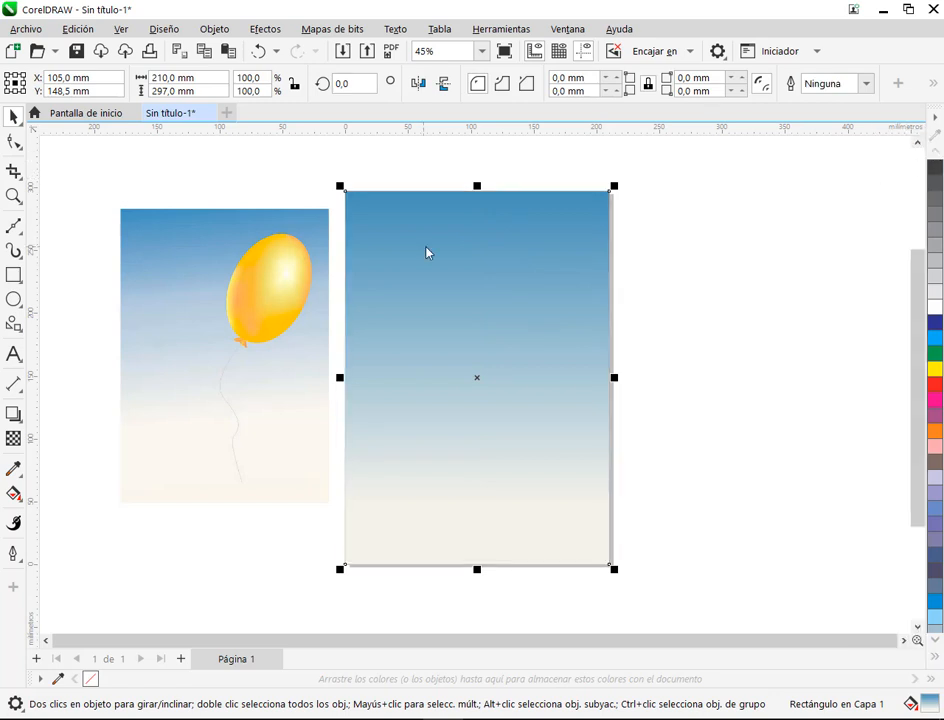
{"action": "key", "text": "Escape"}
{"action": "left_click", "coordinate": [596, 329]}
{"action": "right_click", "coordinate": [596, 329]}
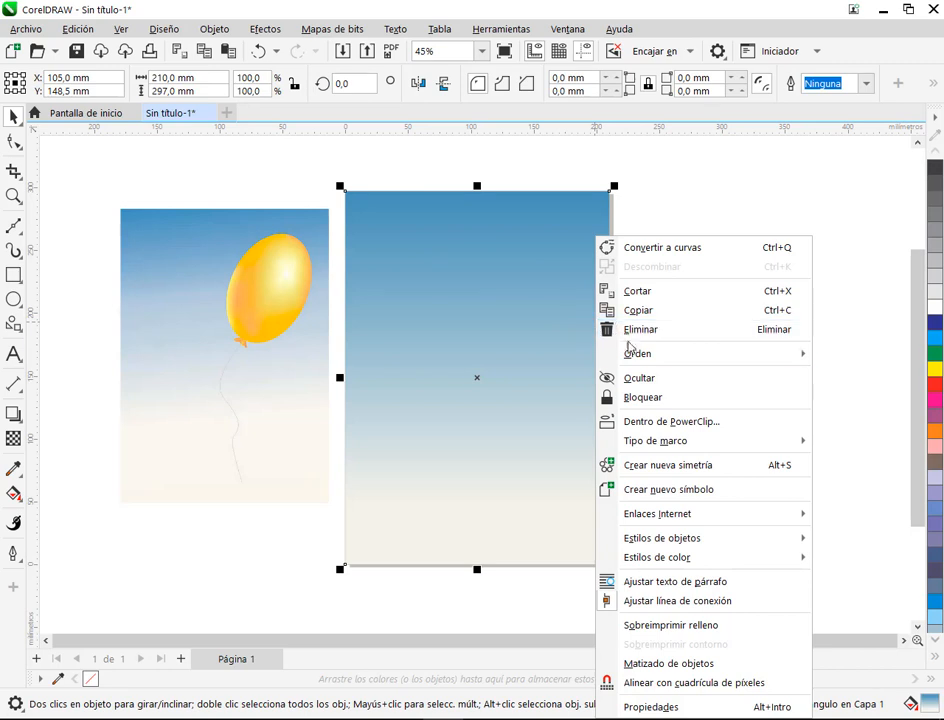
{"action": "left_click", "coordinate": [653, 397]}
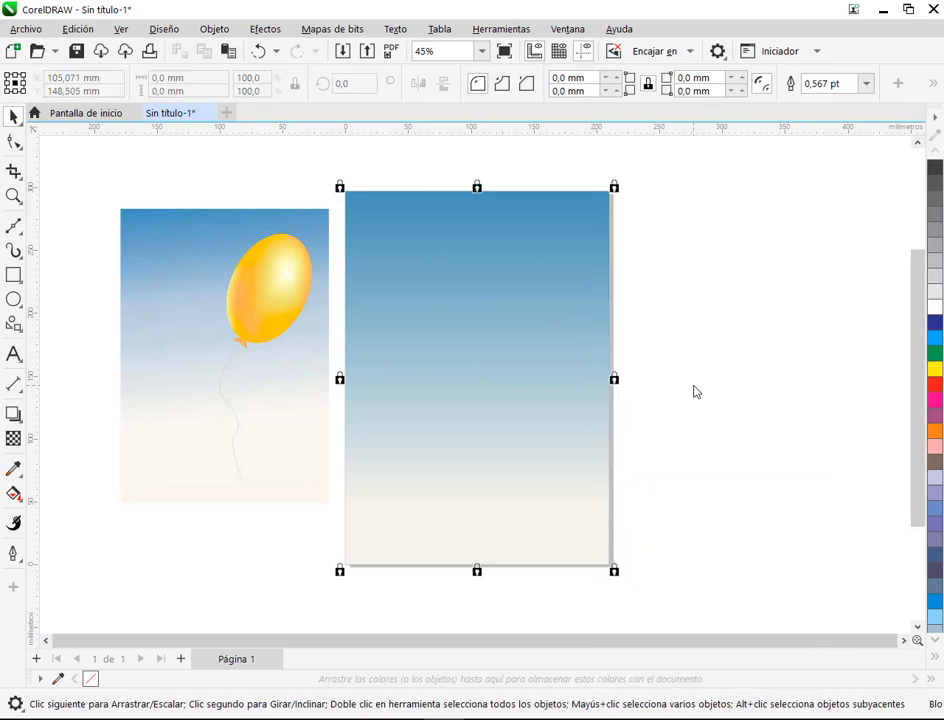
Step: Draw an upright ellipse about 78 × 107 mm on the upper part of the sky background as the balloon's body
{"action": "scroll", "coordinate": [388, 318], "scroll_direction": "up", "scroll_amount": 2}
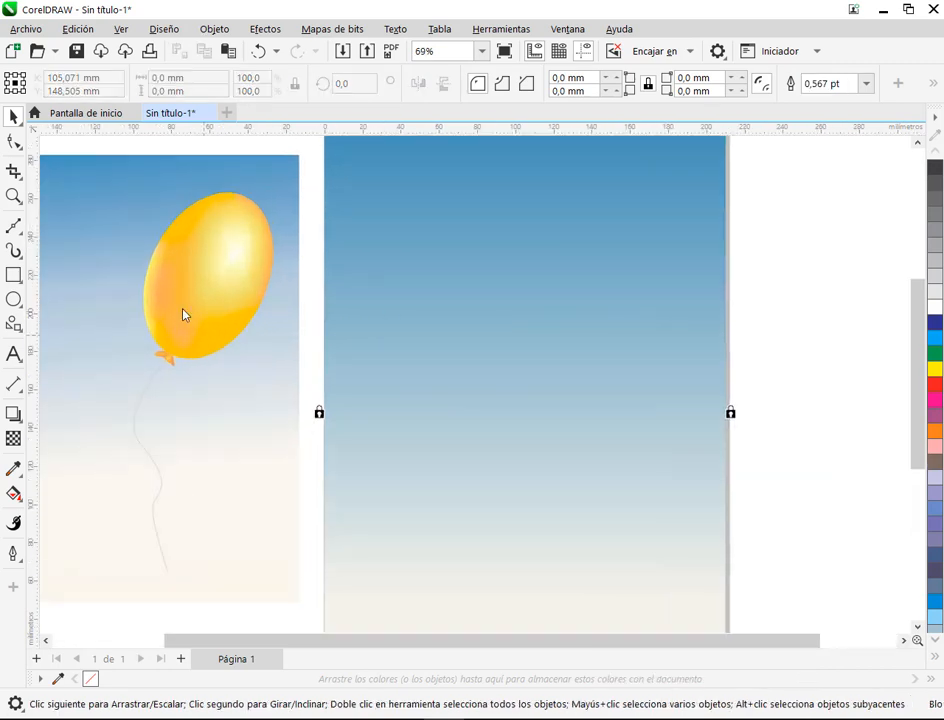
{"action": "key", "text": "Escape"}
{"action": "key", "text": "F7"}
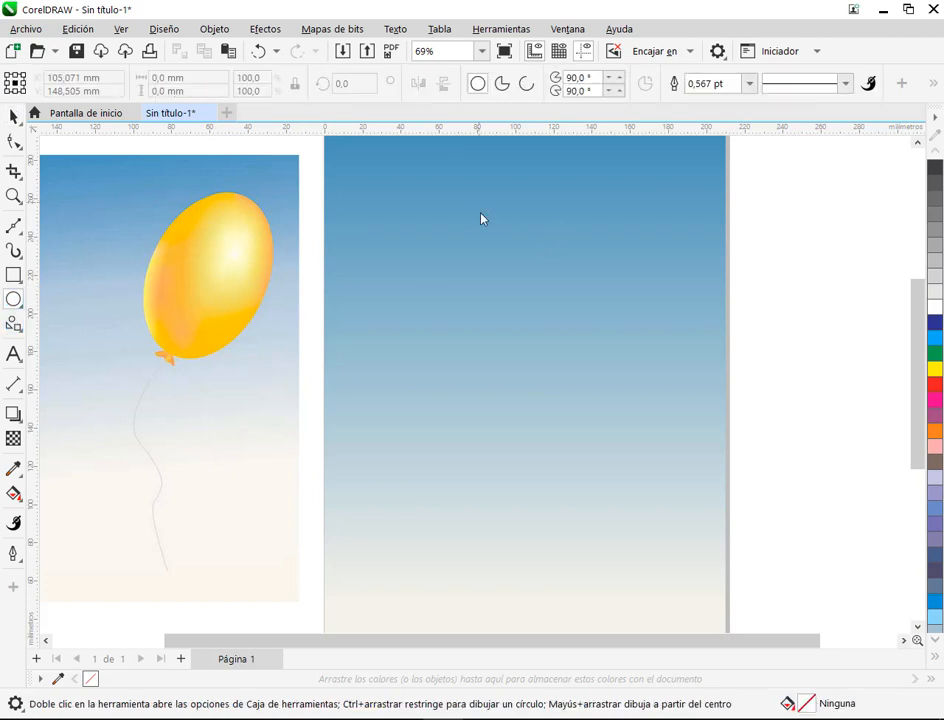
{"action": "left_click_drag", "start_coordinate": [480, 210], "coordinate": [628, 417]}
{"action": "key", "text": "space"}
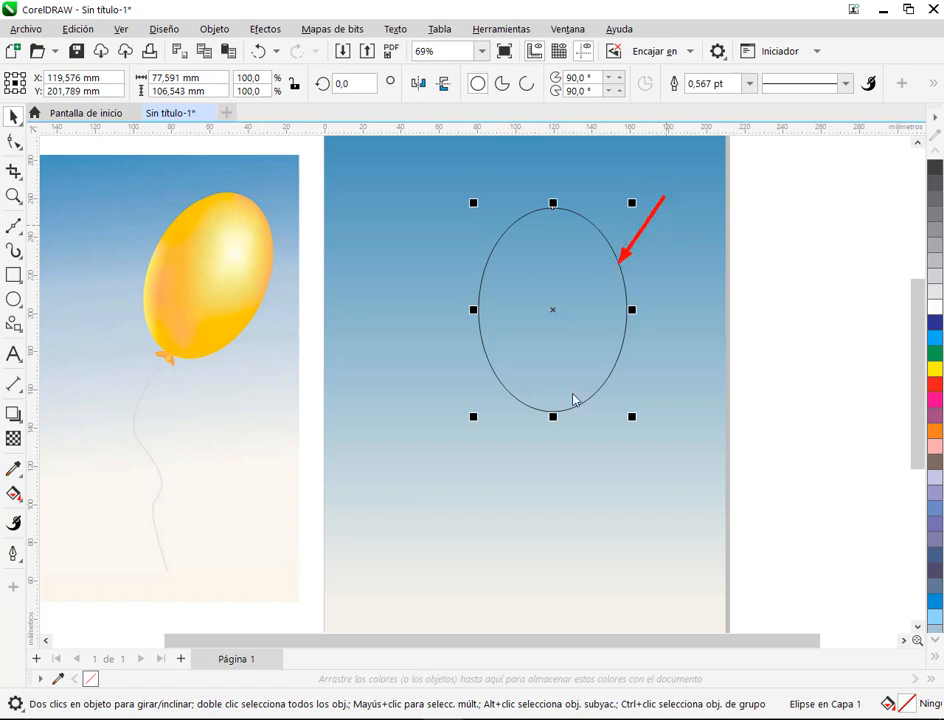
Step: Move the ellipse into the upper-left area of the sky background, centred at about X 67 mm, Y 211 mm
{"action": "left_click_drag", "start_coordinate": [563, 331], "coordinate": [468, 316]}
{"action": "scroll", "coordinate": [468, 276], "scroll_direction": "up", "scroll_amount": 1}
Step: Try tilting the ellipse clockwise by about 22° and undo the rotation
{"action": "left_click", "coordinate": [497, 238]}
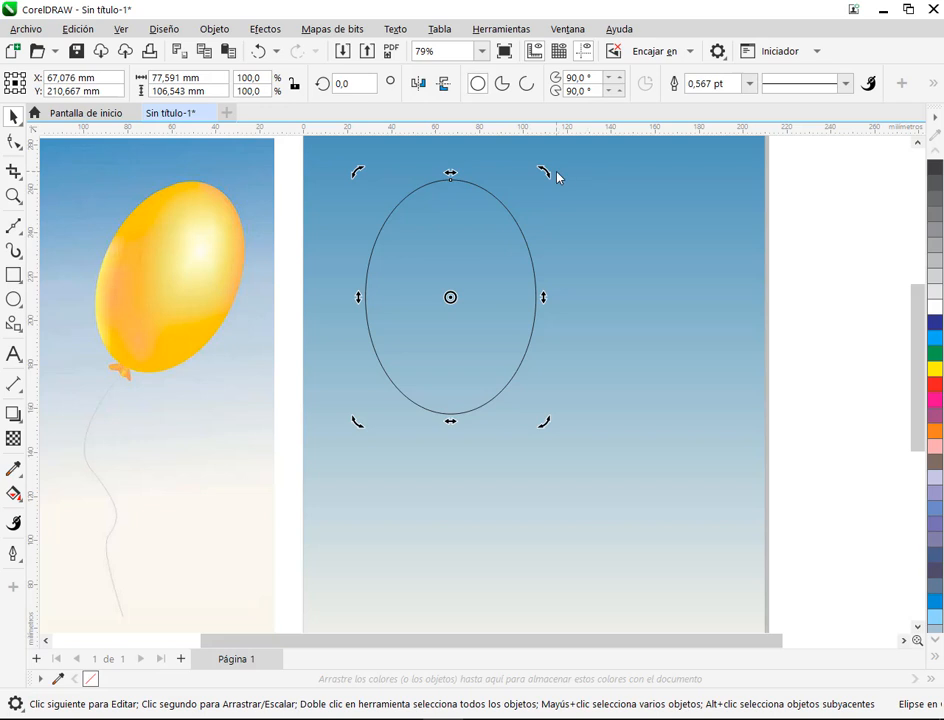
{"action": "left_click_drag", "start_coordinate": [550, 179], "coordinate": [596, 219]}
{"action": "mouse_move", "coordinate": [548, 189]}
{"action": "left_mouse_down"}
{"action": "mouse_move", "coordinate": [556, 185]}
{"action": "mouse_move", "coordinate": [546, 175]}
{"action": "left_mouse_up"}
{"action": "left_click", "coordinate": [580, 286]}
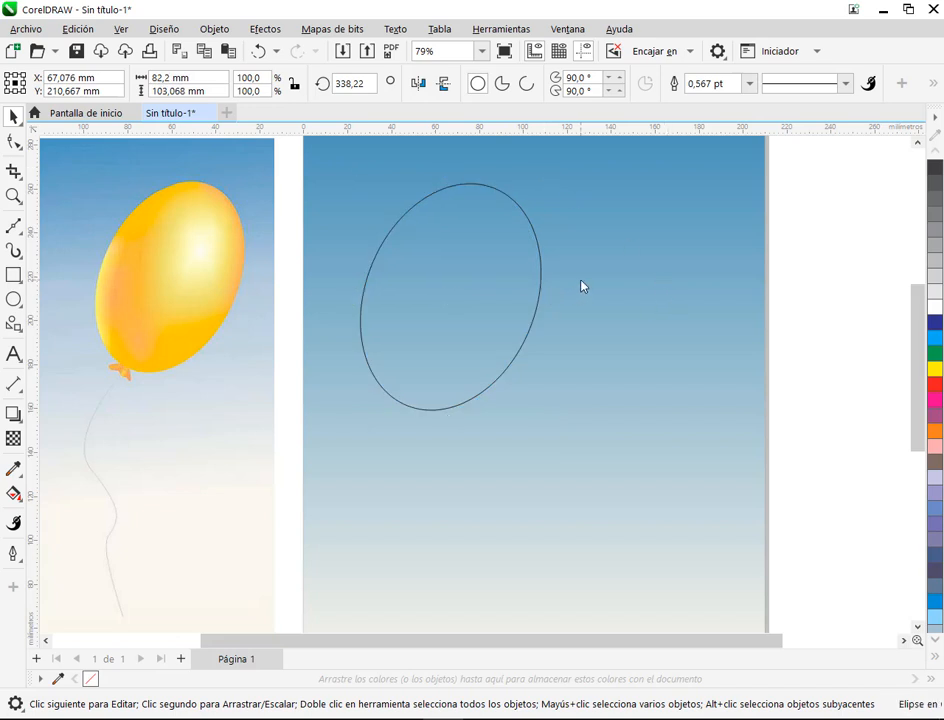
{"action": "left_click", "coordinate": [510, 280]}
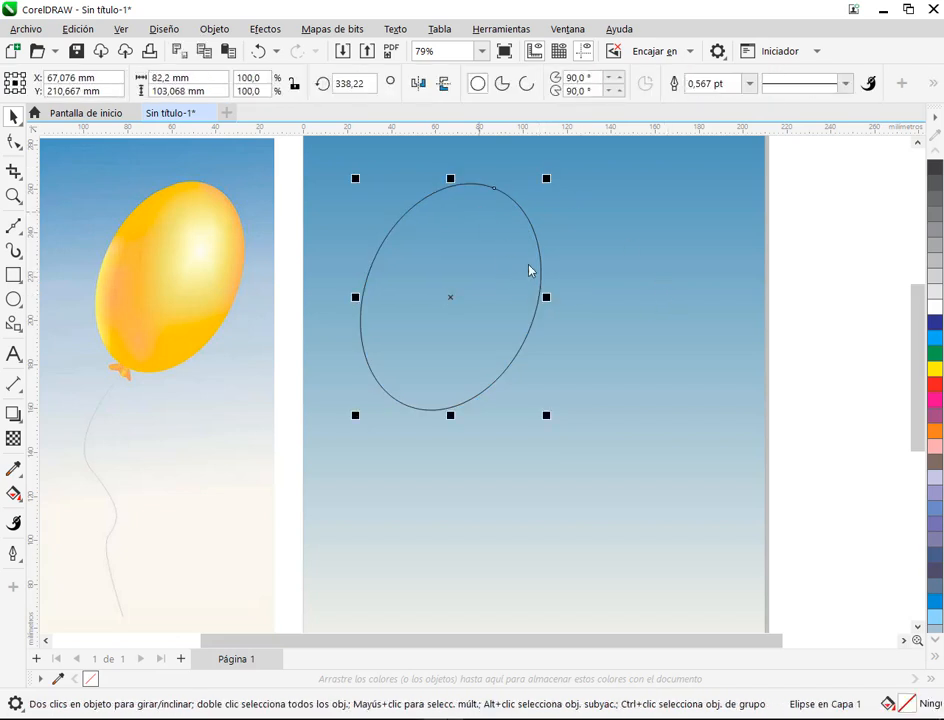
{"action": "key", "text": "ctrl+z"}
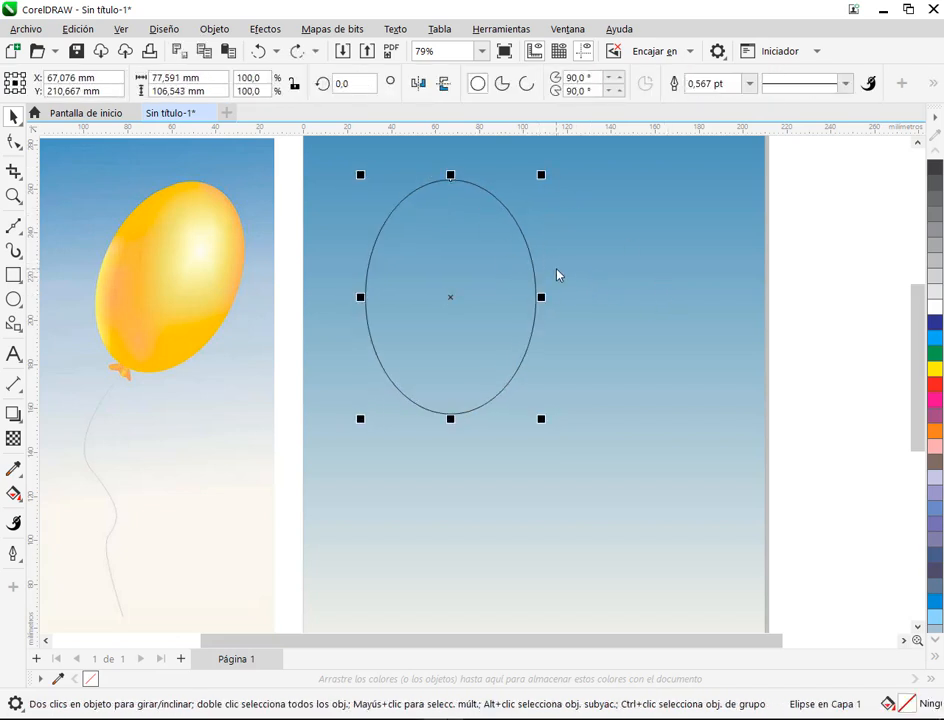
Step: Select the upright ellipse and start Mesh Fill on it with a 2 × 2 grid
{"action": "left_click", "coordinate": [610, 278]}
{"action": "left_click", "coordinate": [425, 258]}
{"action": "left_click_drag", "start_coordinate": [451, 180], "coordinate": [484, 192]}
{"action": "scroll", "coordinate": [484, 192], "scroll_direction": "up", "scroll_amount": 1}
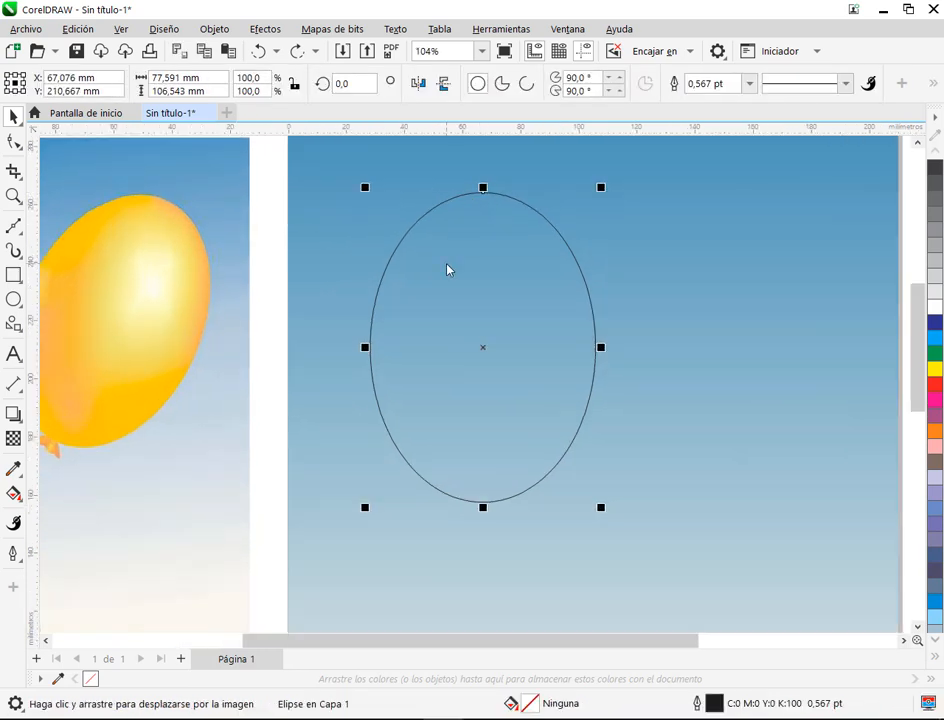
{"action": "left_click_drag", "start_coordinate": [448, 270], "coordinate": [527, 270]}
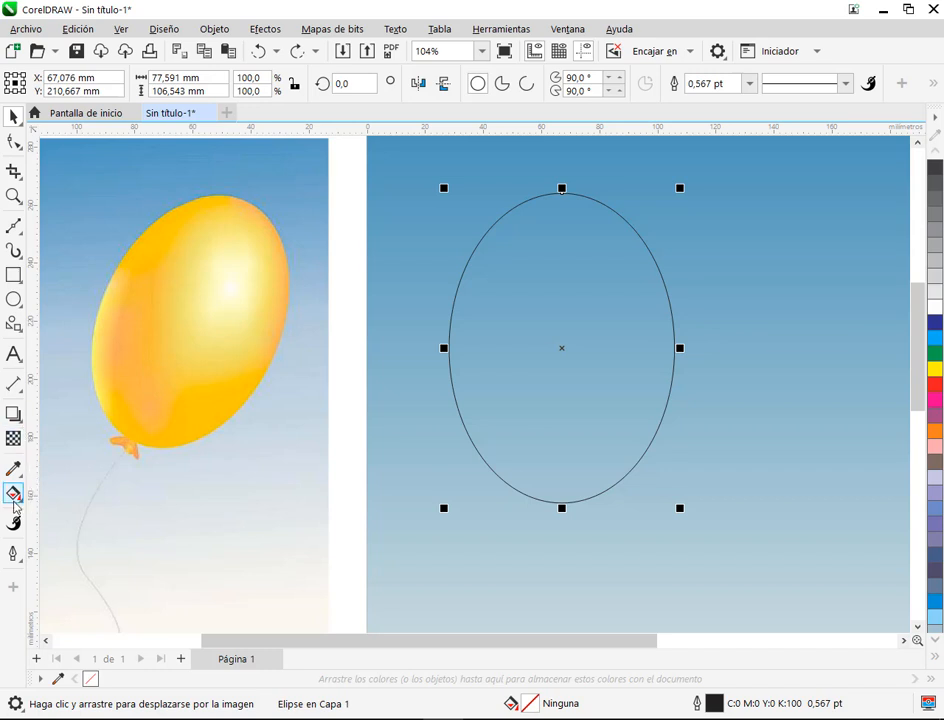
{"action": "left_click", "coordinate": [14, 493]}
{"action": "left_click", "coordinate": [90, 538]}
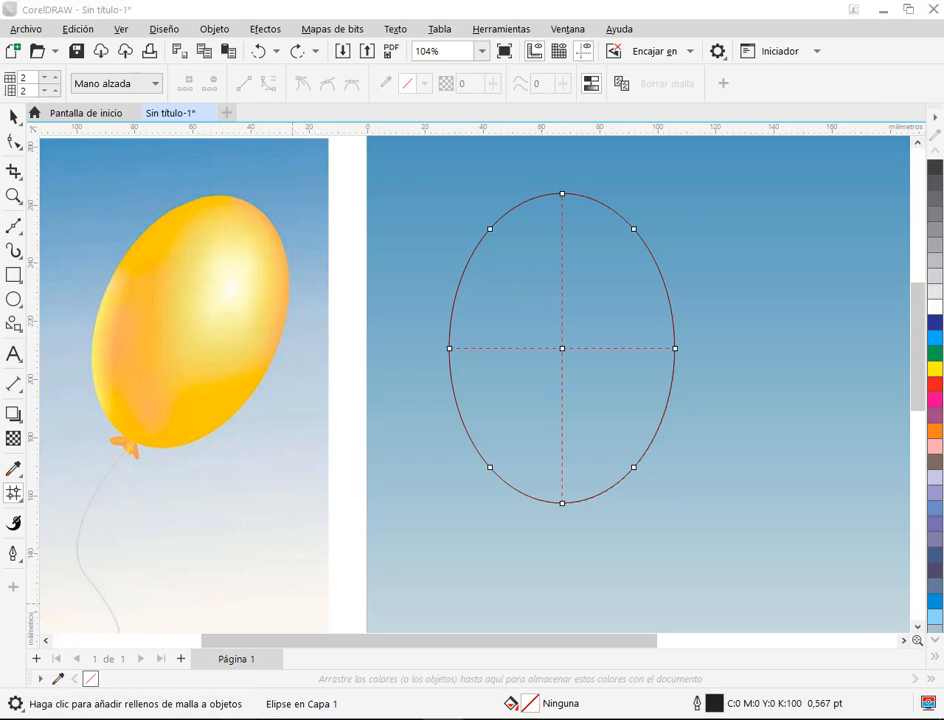
Step: Read the question in the Google Meet chat and briefly bring up the Windows on-screen keyboard (Teclado en pantalla)
{"action": "left_click", "coordinate": [150, 634]}
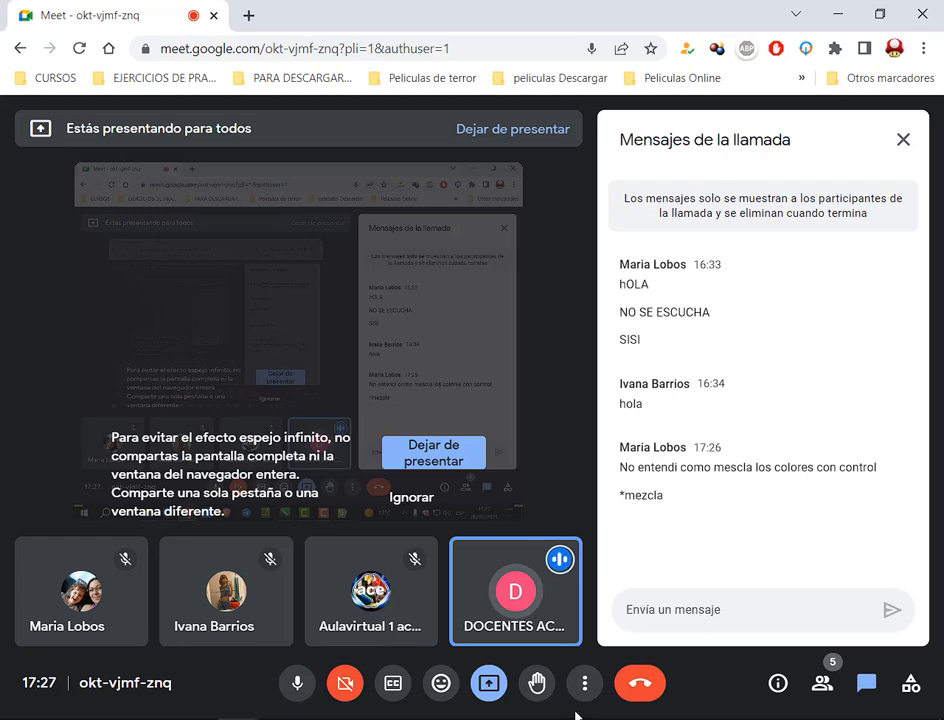
{"action": "key", "text": "super"}
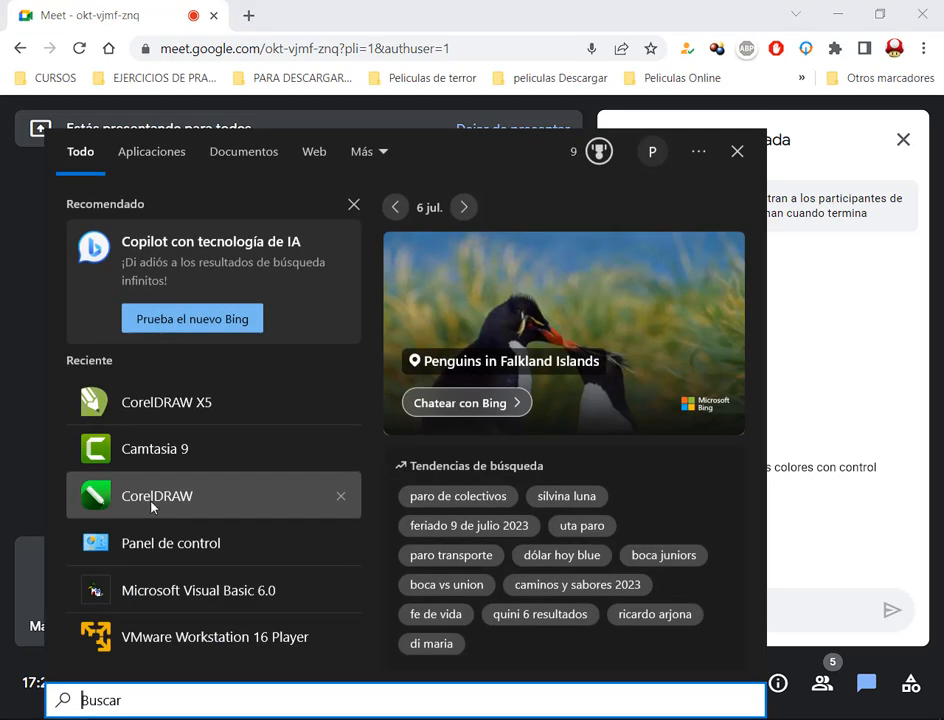
{"action": "type", "text": "te"}
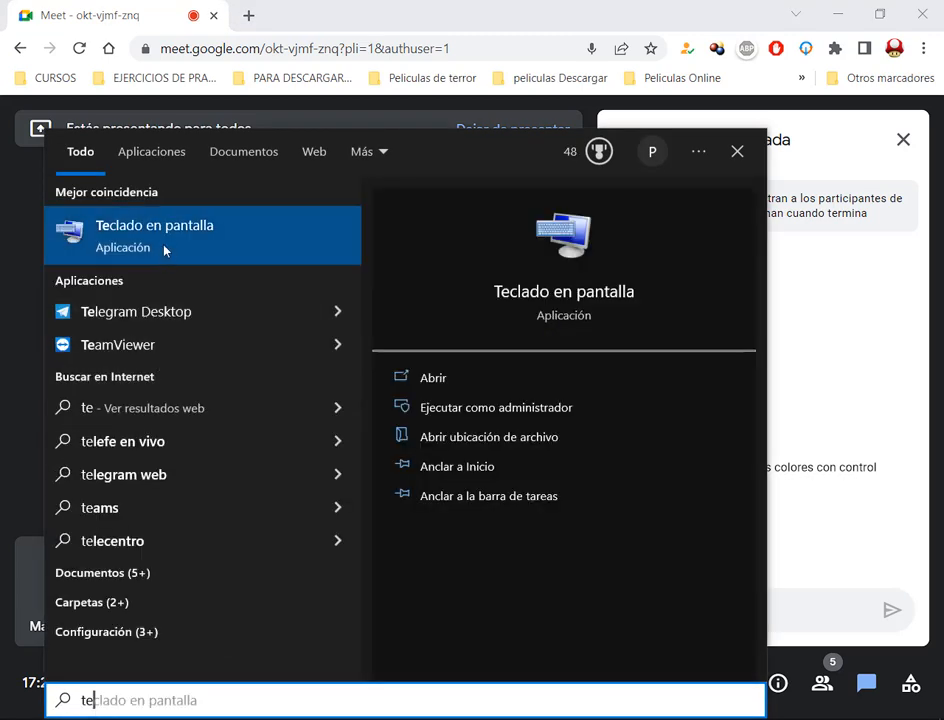
{"action": "left_click", "coordinate": [160, 240]}
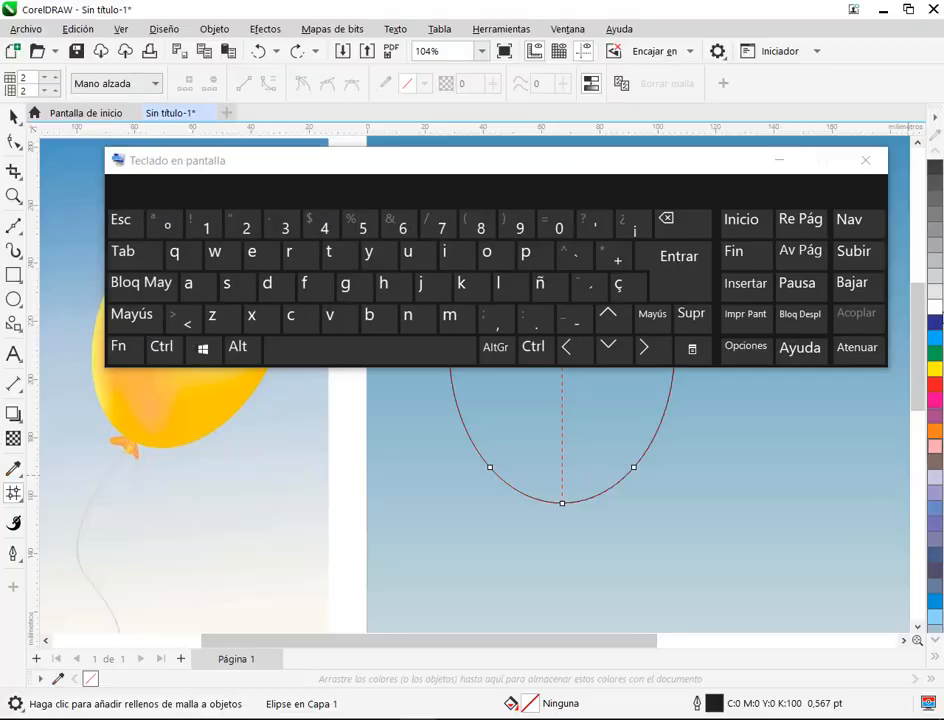
{"action": "left_click", "coordinate": [866, 160]}
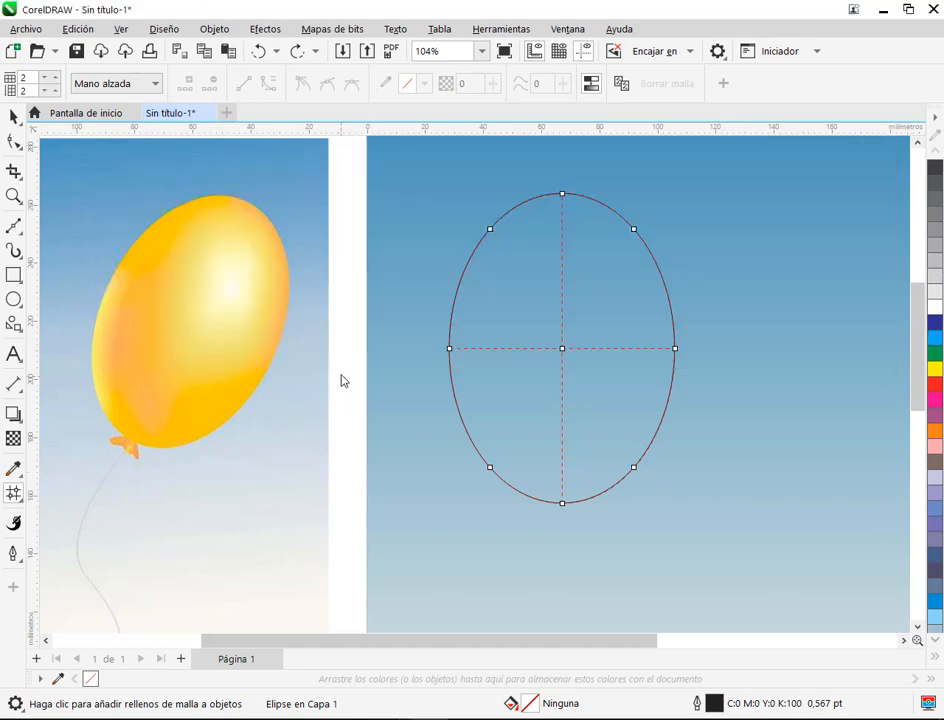
Step: Draw a practice rectangle about 112 × 66 mm in the empty area beside the balloon reference image and fill it with cyan
{"action": "scroll", "coordinate": [341, 380], "scroll_direction": "down", "scroll_amount": 1}
{"action": "left_click", "coordinate": [14, 275]}
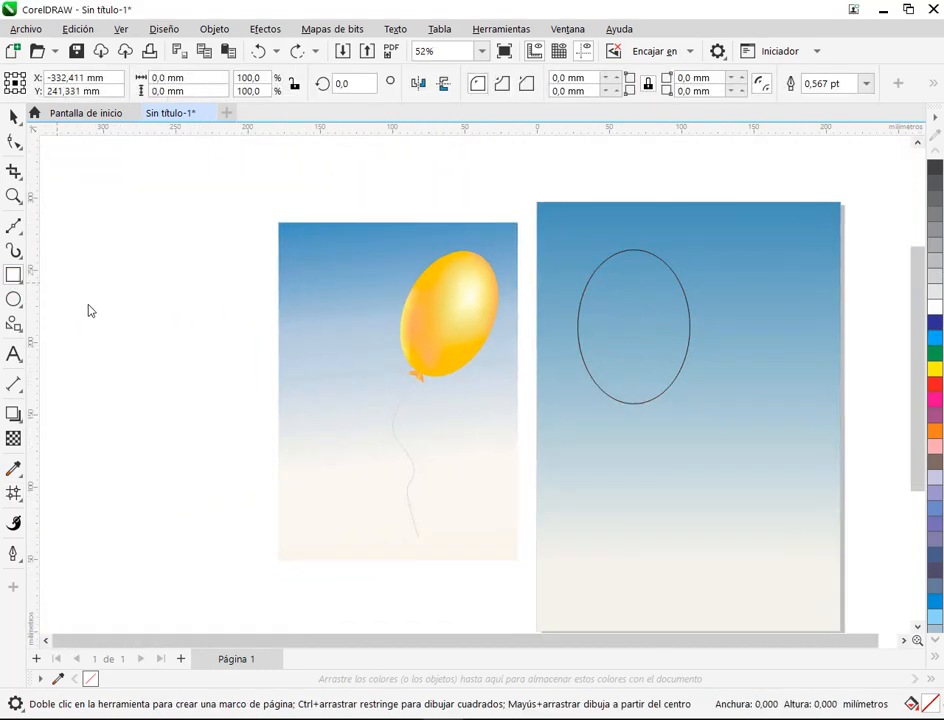
{"action": "left_click_drag", "start_coordinate": [57, 282], "coordinate": [220, 380]}
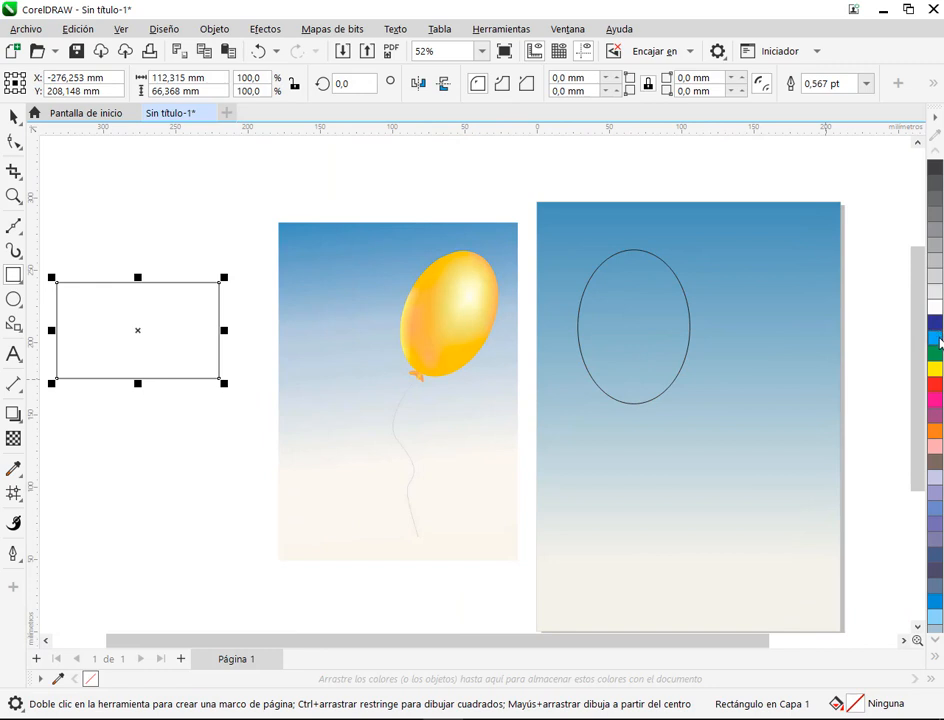
{"action": "left_click", "coordinate": [936, 339]}
{"action": "left_click", "coordinate": [14, 117]}
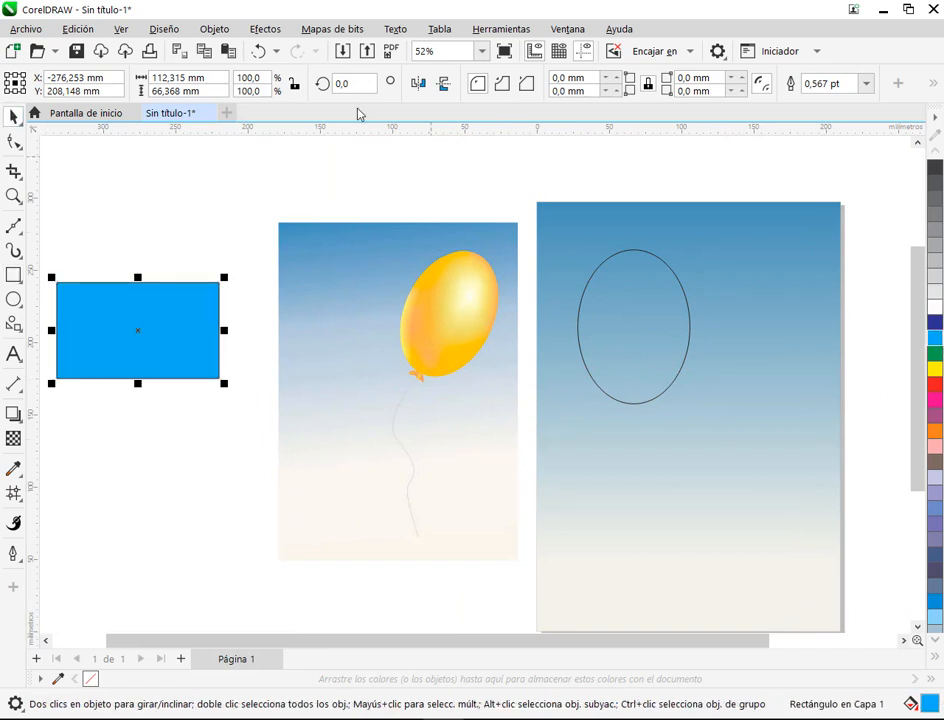
{"action": "left_click", "coordinate": [258, 50]}
{"action": "left_click_drag", "start_coordinate": [180, 354], "coordinate": [202, 339]}
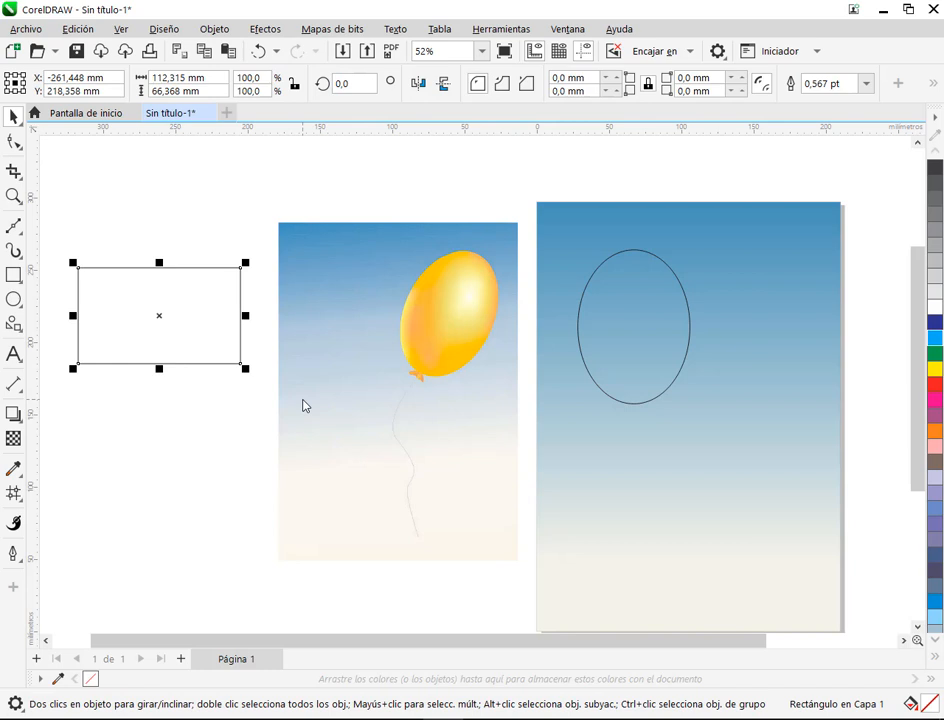
{"action": "left_click", "coordinate": [938, 338]}
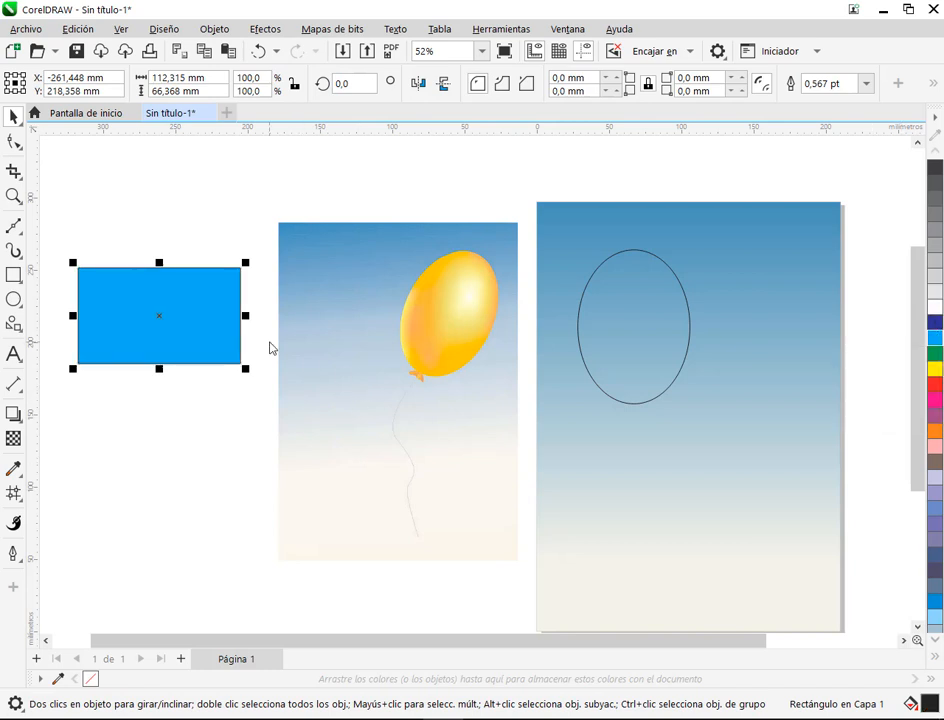
Step: Fill the practice rectangle with white and gradually mix in tints of cyan, green and red from the palette
{"action": "left_click", "coordinate": [199, 255]}
{"action": "left_click", "coordinate": [166, 301]}
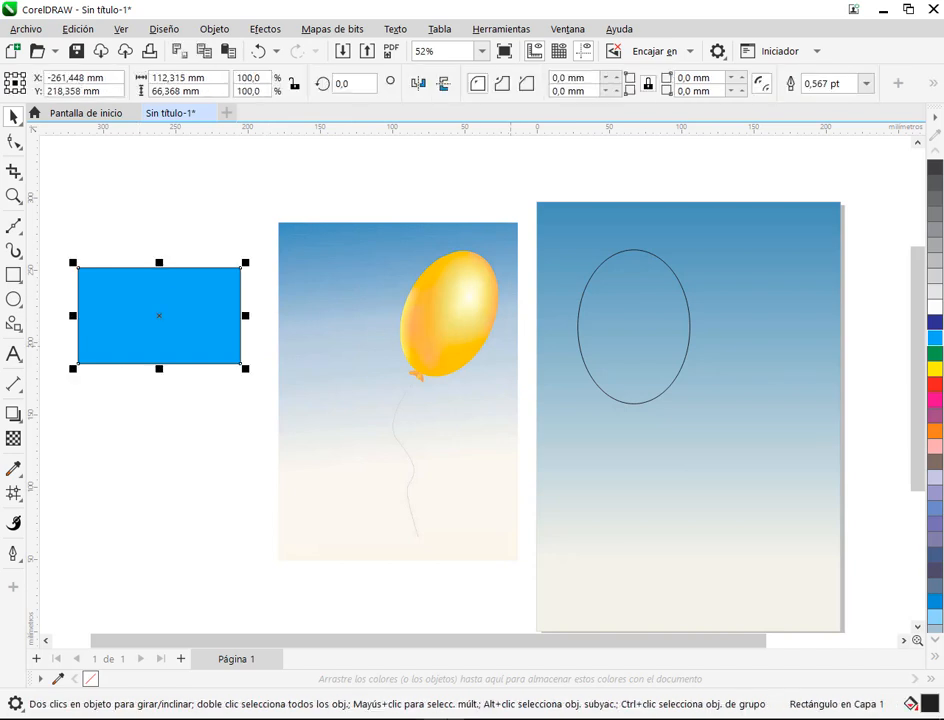
{"action": "left_click", "coordinate": [936, 308]}
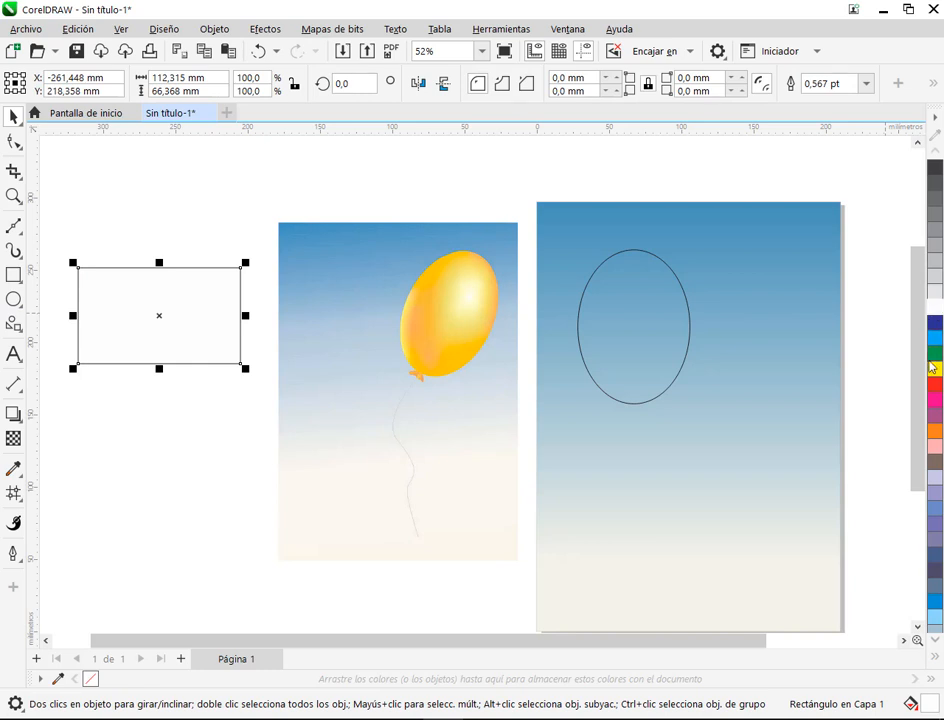
{"action": "left_click", "coordinate": [938, 342]}
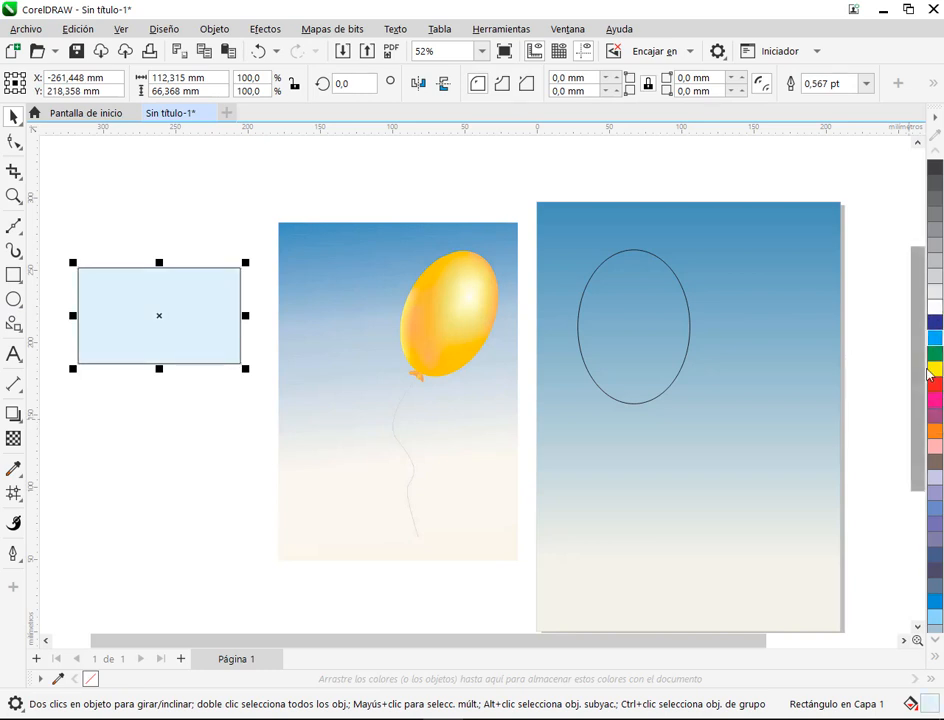
{"action": "left_click", "coordinate": [939, 338], "text": "ctrl"}
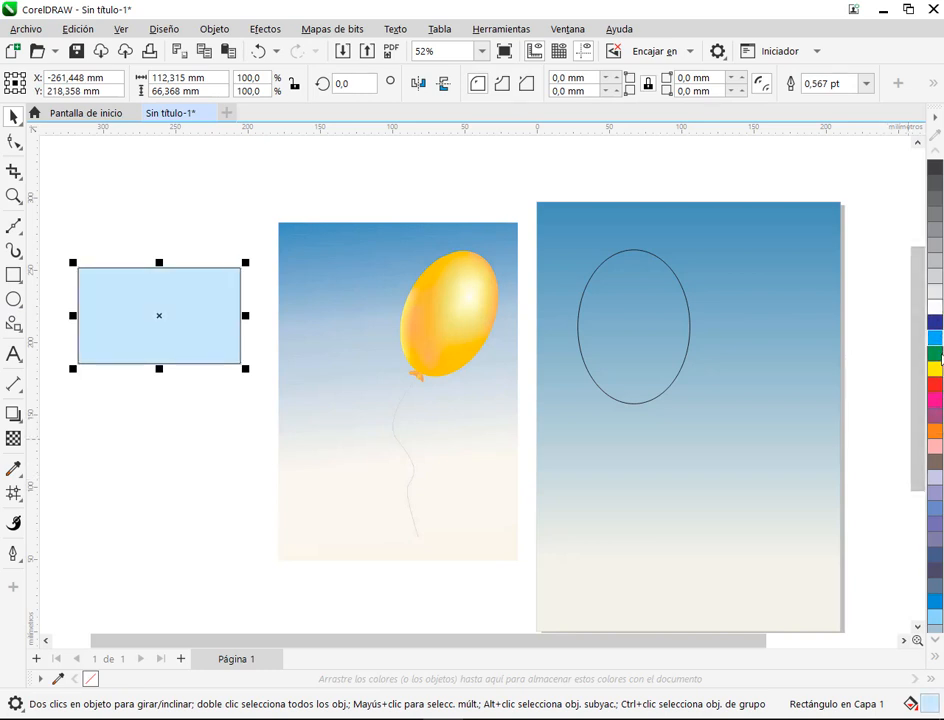
{"action": "left_click", "coordinate": [940, 356], "text": "ctrl"}
{"action": "left_click", "coordinate": [940, 356], "text": "ctrl"}
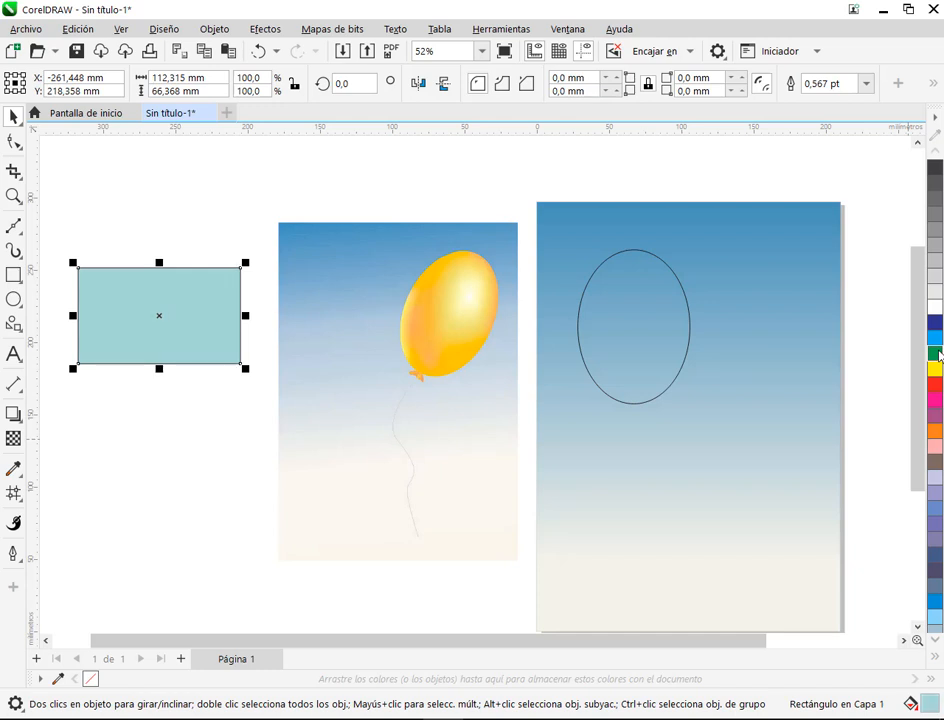
{"action": "left_click", "coordinate": [940, 356], "text": "ctrl"}
{"action": "left_click", "coordinate": [937, 388], "text": "ctrl"}
{"action": "left_click", "coordinate": [937, 388], "text": "ctrl"}
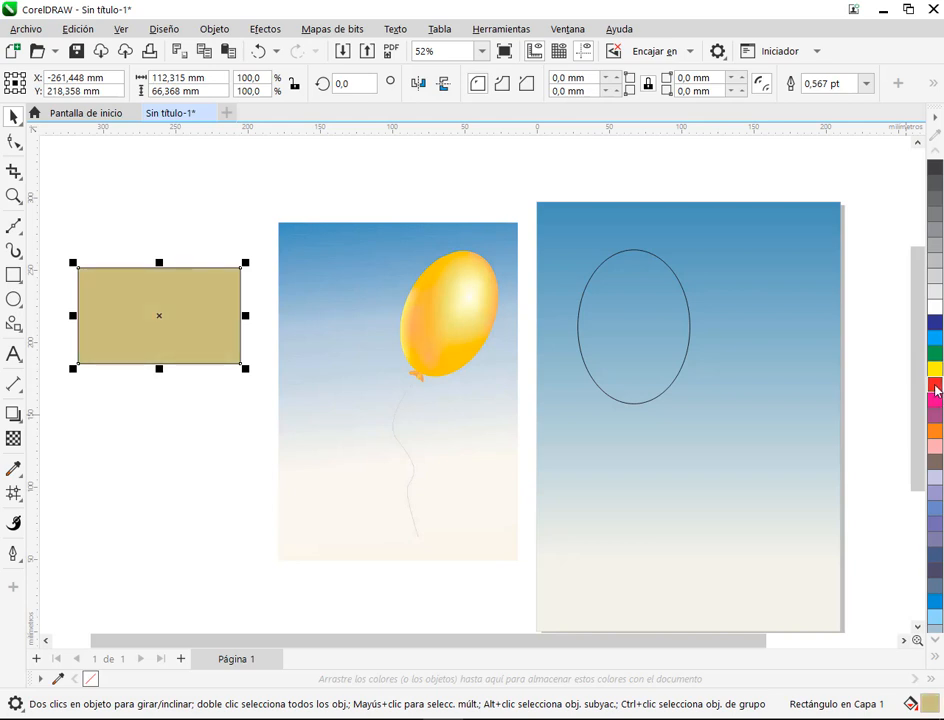
{"action": "left_click", "coordinate": [937, 390], "text": "ctrl"}
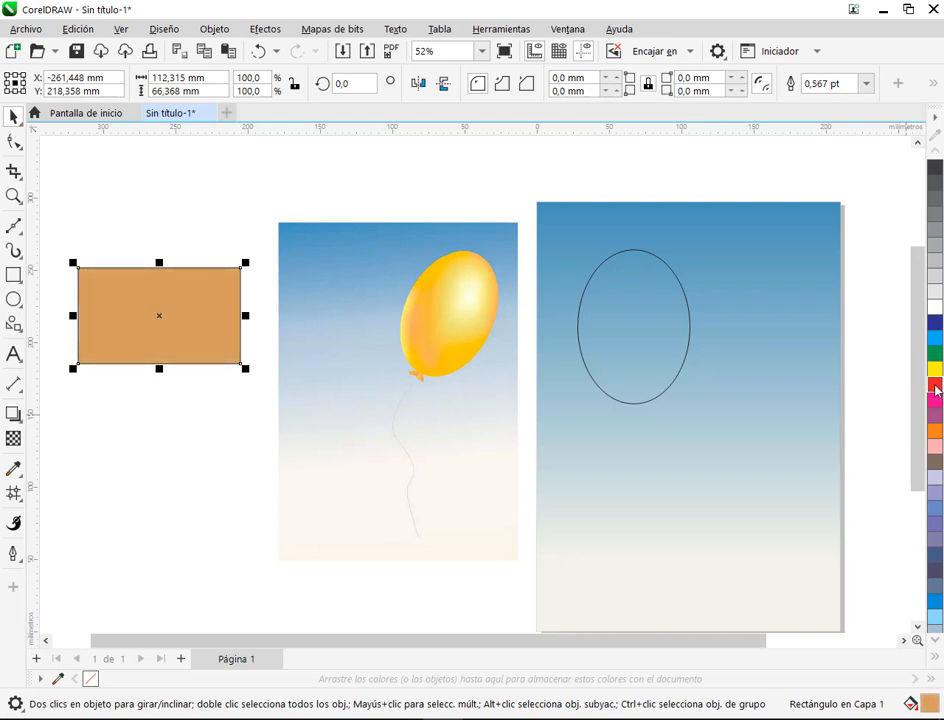
Step: Change the practice rectangle's fill through solid palette colours including cyan, green and yellow, and mix a cyan tint into the yellow
{"action": "left_click", "coordinate": [99, 227]}
{"action": "left_click", "coordinate": [168, 316]}
{"action": "left_click", "coordinate": [934, 341]}
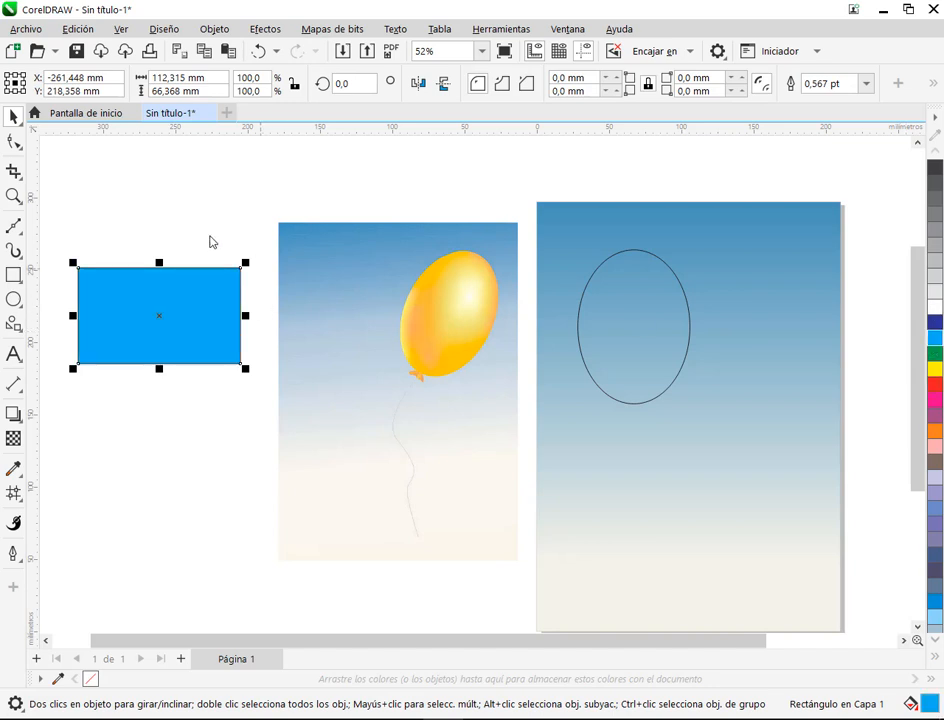
{"action": "left_click", "coordinate": [935, 307]}
{"action": "left_click", "coordinate": [935, 322]}
{"action": "left_click", "coordinate": [936, 354]}
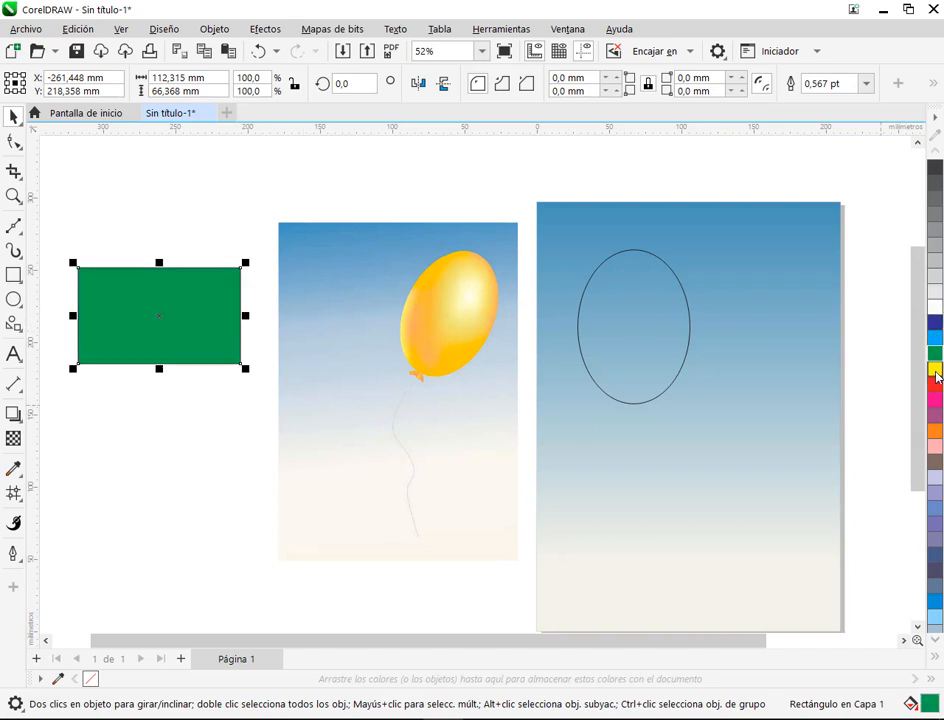
{"action": "left_click", "coordinate": [936, 369]}
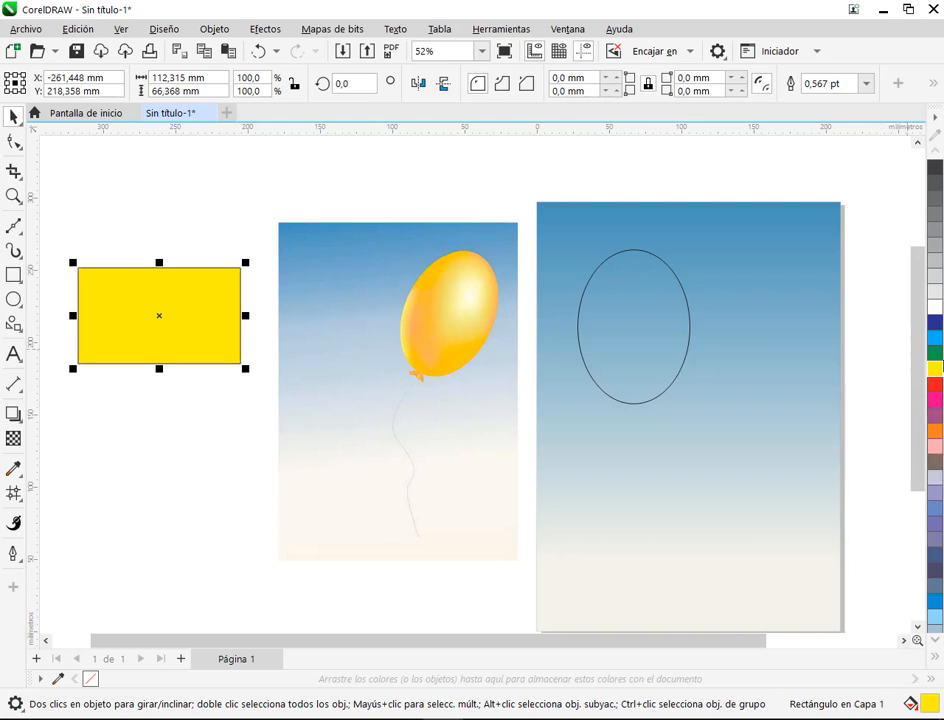
{"action": "left_click", "coordinate": [936, 342], "text": "ctrl"}
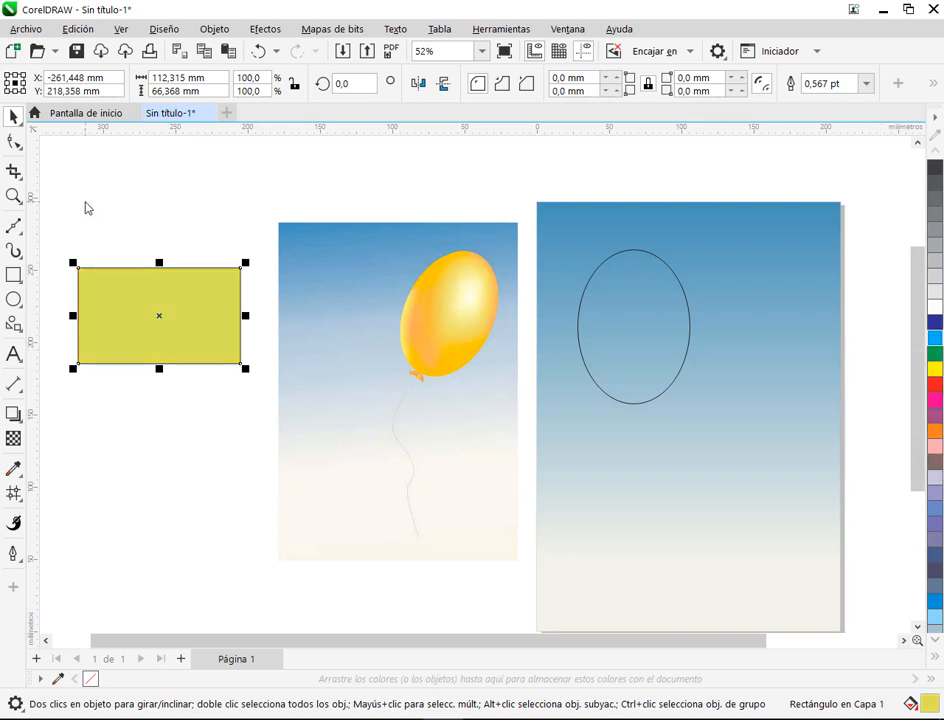
Step: Delete the practice rectangle beside the reference image
{"action": "left_click", "coordinate": [105, 213]}
{"action": "left_click", "coordinate": [198, 327]}
{"action": "key", "text": "Delete"}
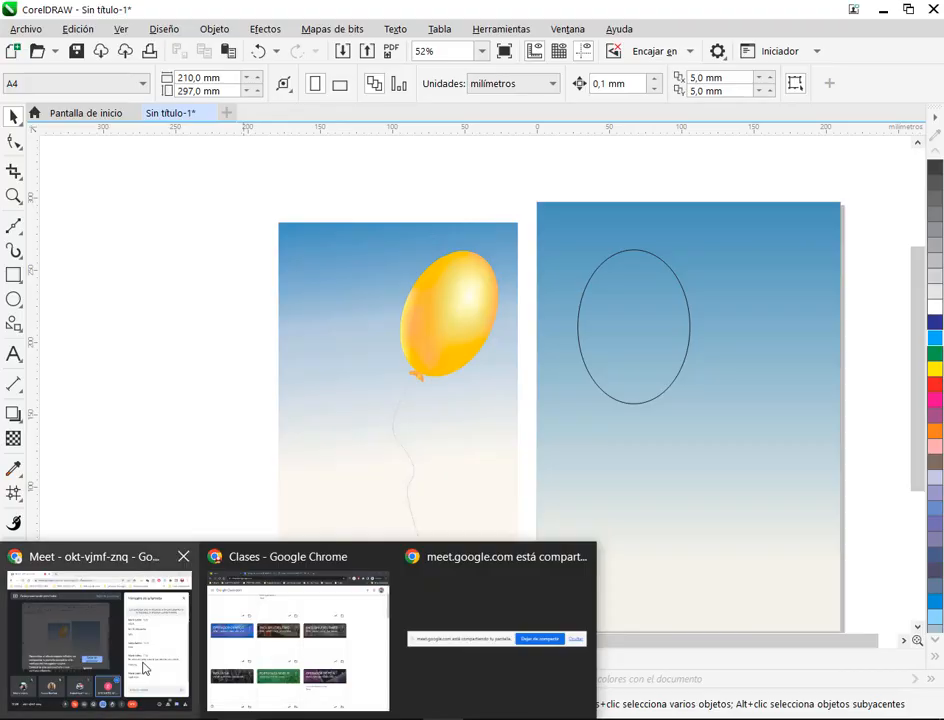
Step: Check the Google Meet chat for new messages and return to the CorelDRAW drawing
{"action": "left_click", "coordinate": [143, 668]}
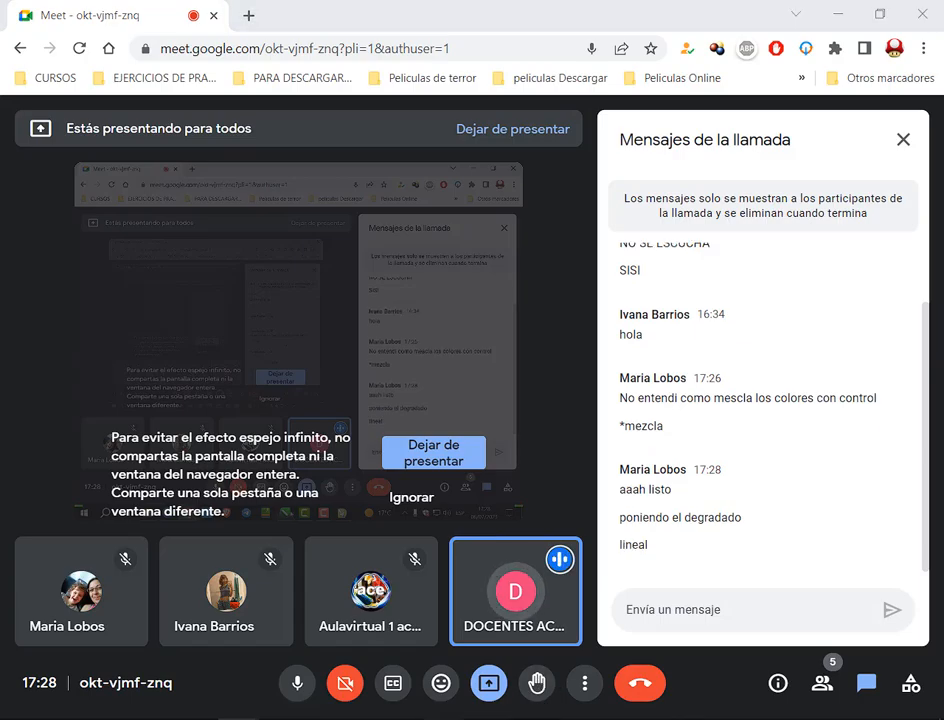
{"action": "left_click", "coordinate": [447, 718]}
Step: Draw a second practice rectangle about 132 × 54 mm in the empty area to the left of the reference image
{"action": "left_click", "coordinate": [13, 275]}
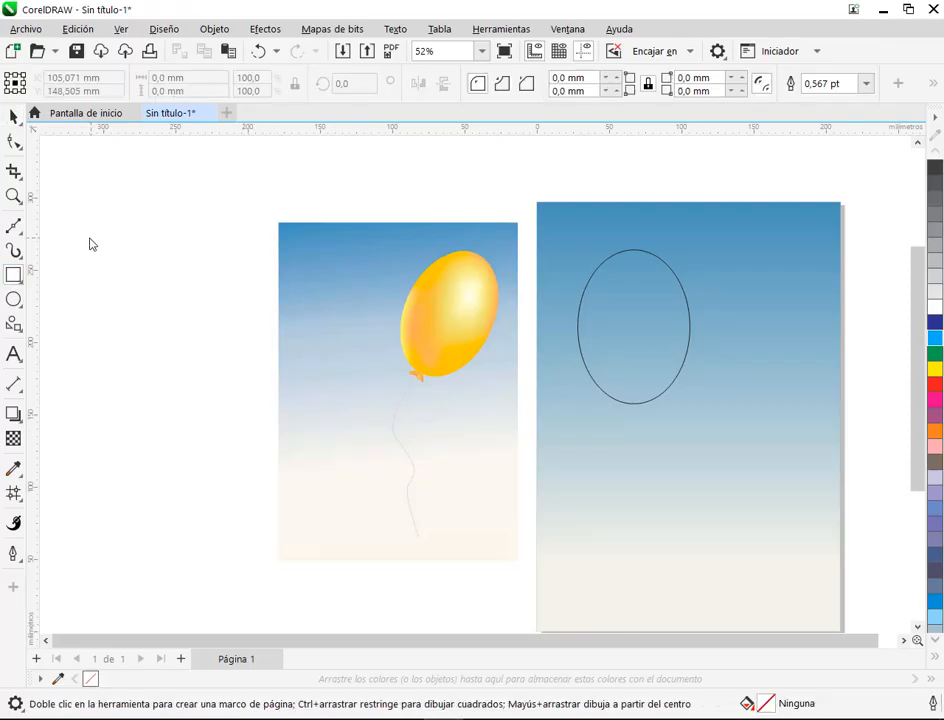
{"action": "mouse_move", "coordinate": [80, 253]}
{"action": "left_mouse_down"}
{"action": "mouse_move", "coordinate": [268, 316]}
{"action": "mouse_move", "coordinate": [271, 331]}
{"action": "left_mouse_up"}
{"action": "left_click", "coordinate": [14, 117]}
{"action": "mouse_move", "coordinate": [215, 279]}
{"action": "left_mouse_down"}
{"action": "mouse_move", "coordinate": [394, 302]}
{"action": "mouse_move", "coordinate": [342, 327]}
{"action": "left_mouse_up"}
{"action": "scroll", "coordinate": [356, 352], "scroll_direction": "up", "scroll_amount": 2}
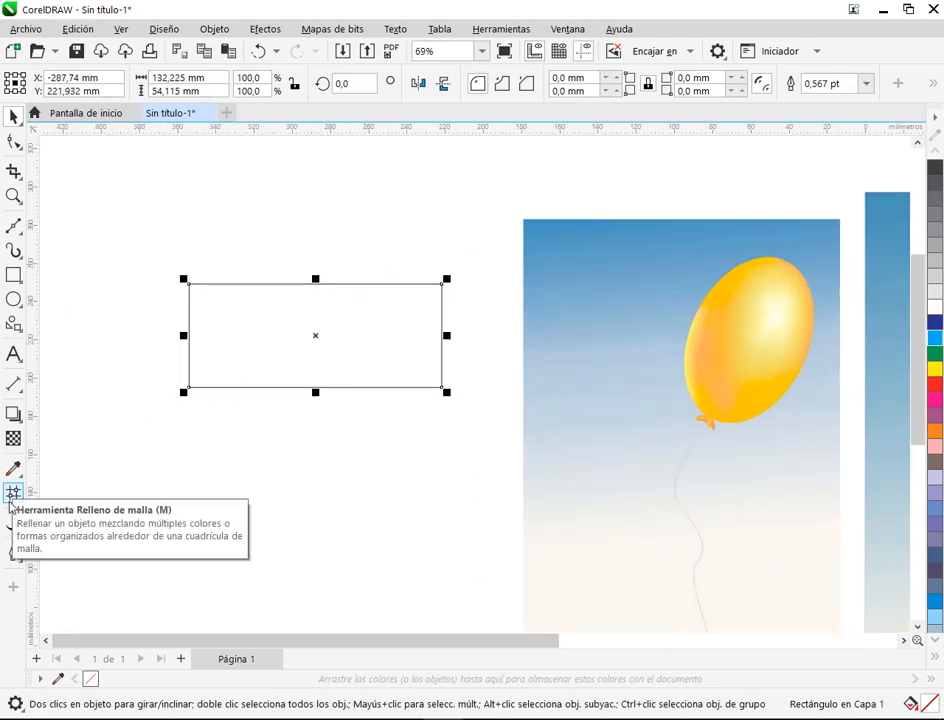
Step: Apply a linear gradient fill to the practice rectangle and mix cyan into its start colour
{"action": "left_click", "coordinate": [12, 500]}
{"action": "left_click", "coordinate": [52, 492]}
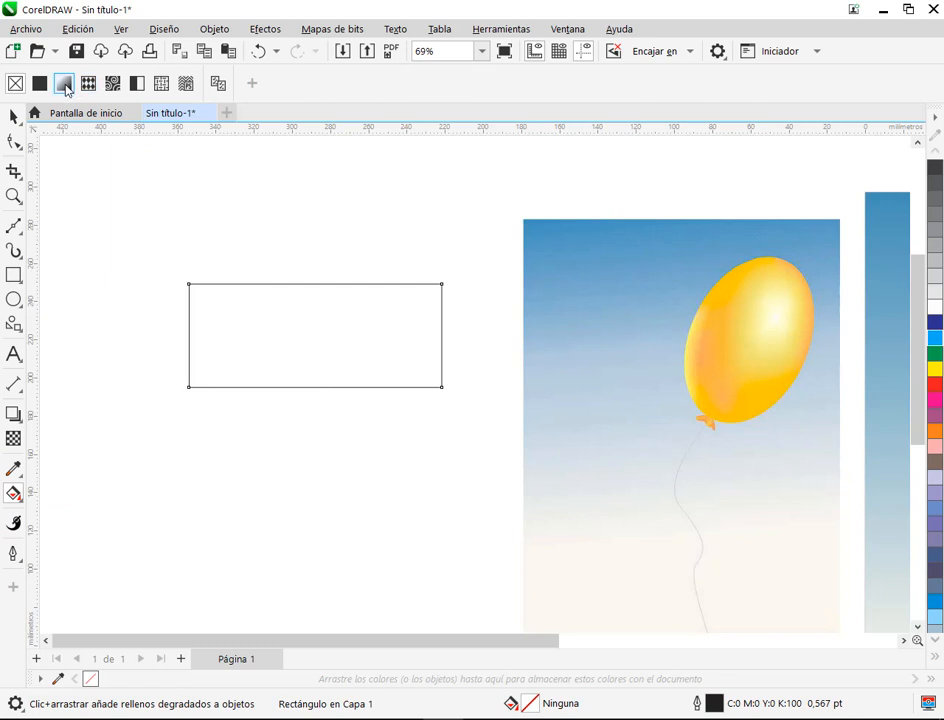
{"action": "left_click", "coordinate": [64, 86]}
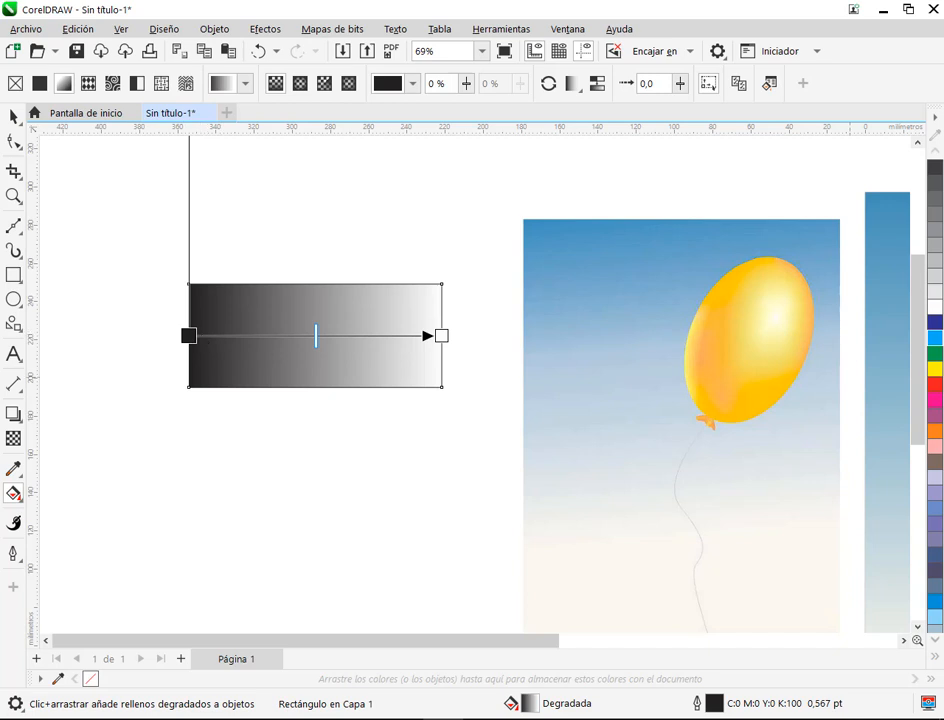
{"action": "left_click", "coordinate": [938, 342], "text": "ctrl"}
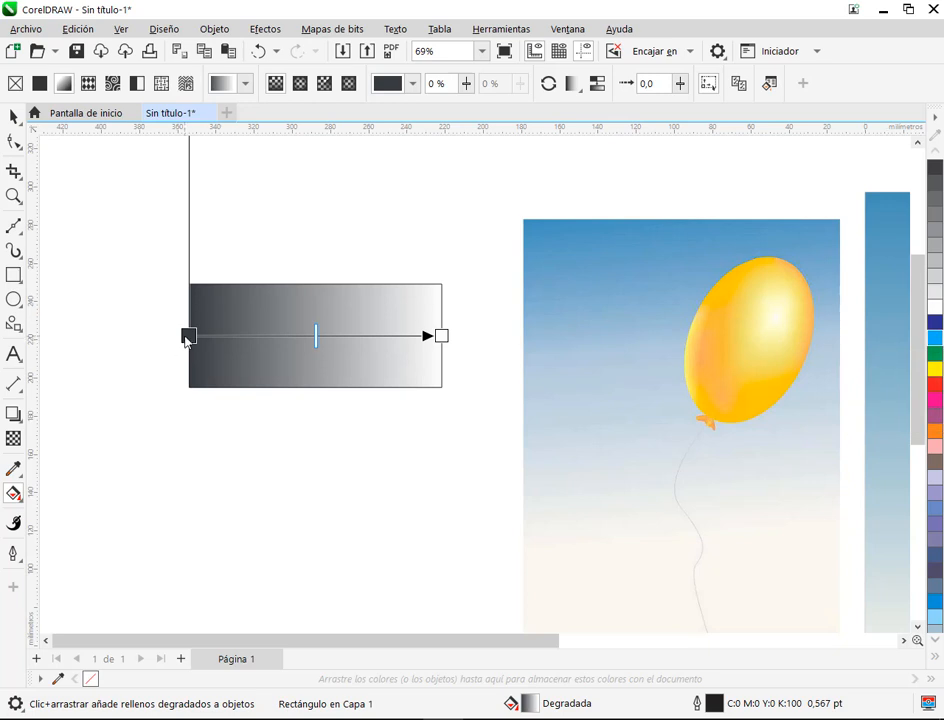
{"action": "left_click", "coordinate": [187, 337]}
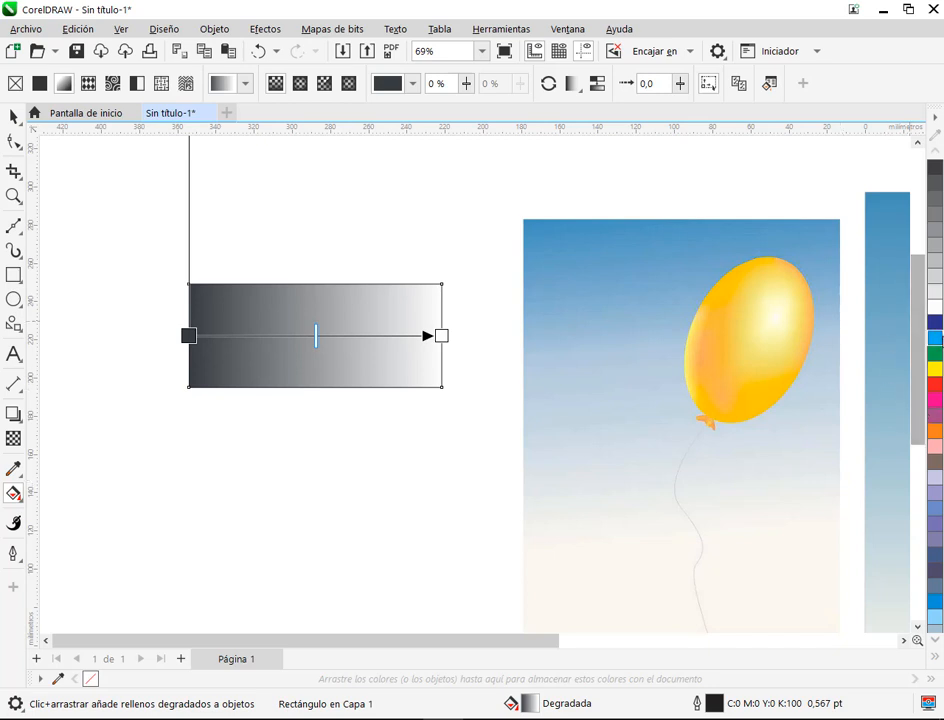
{"action": "left_click", "coordinate": [933, 344]}
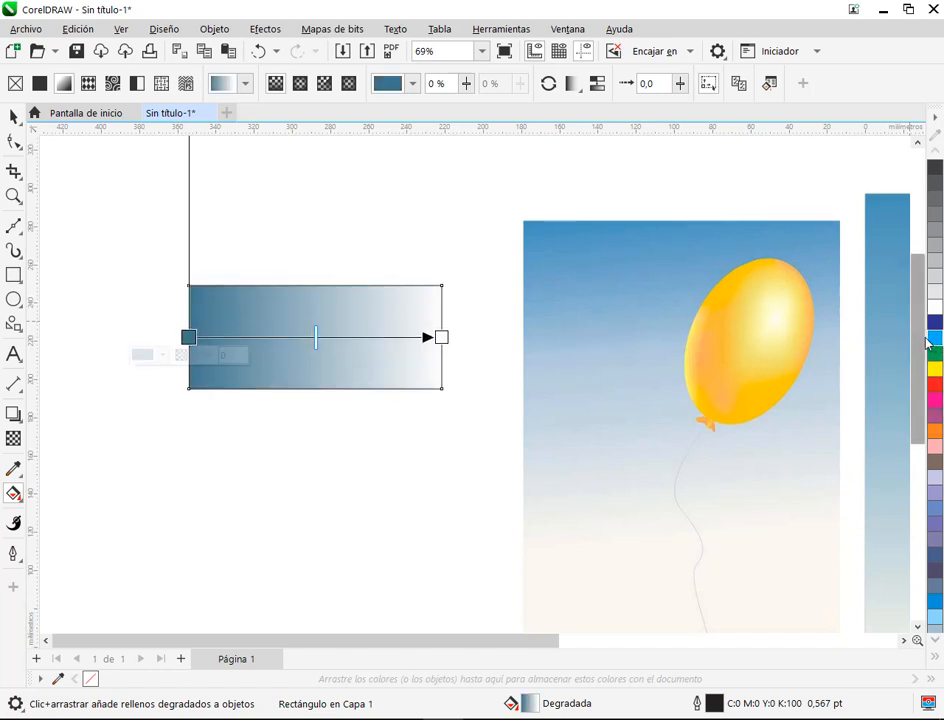
{"action": "left_click", "coordinate": [936, 343]}
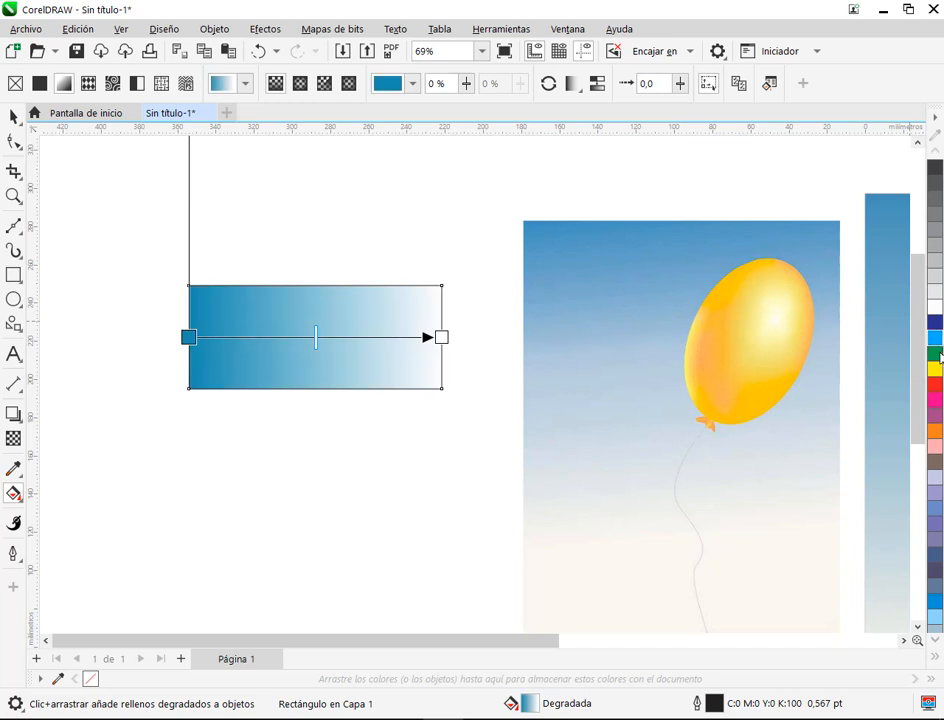
Step: Mix yellow and 60% black into the gradient's end colour, tint its start colour with cyan and light grey, and deselect the rectangle
{"action": "left_click", "coordinate": [441, 337]}
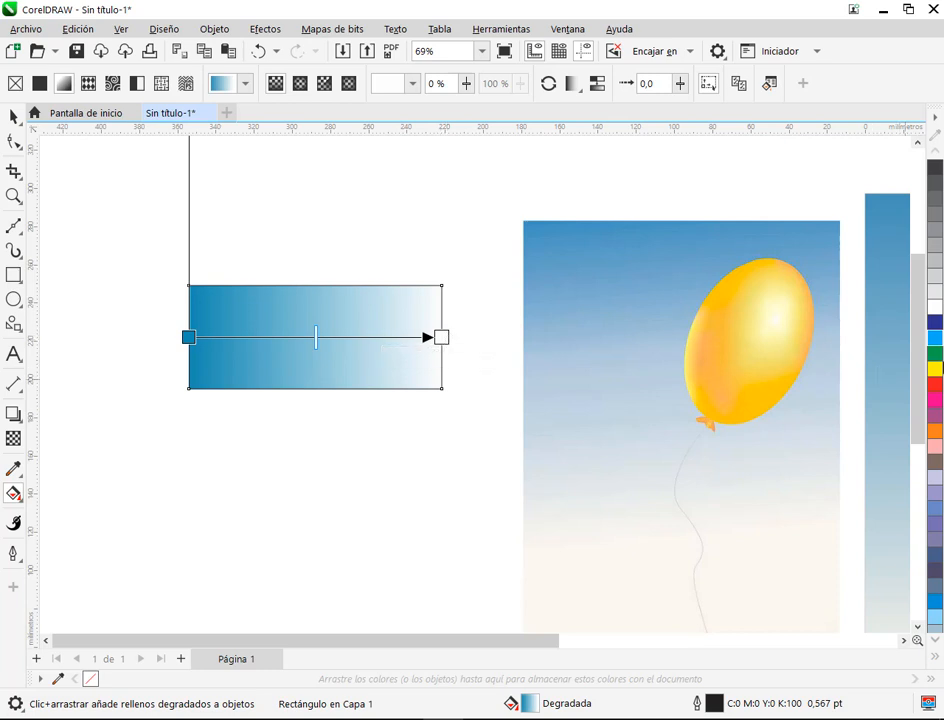
{"action": "left_click", "coordinate": [937, 370], "text": "ctrl"}
{"action": "left_click", "coordinate": [937, 218], "text": "ctrl"}
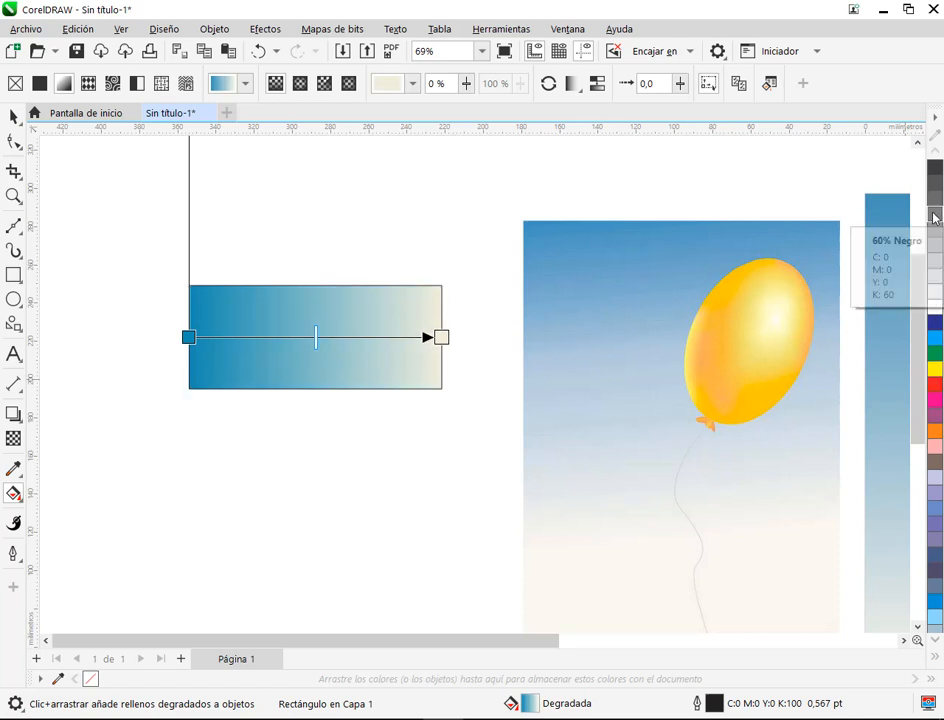
{"action": "left_click", "coordinate": [190, 338]}
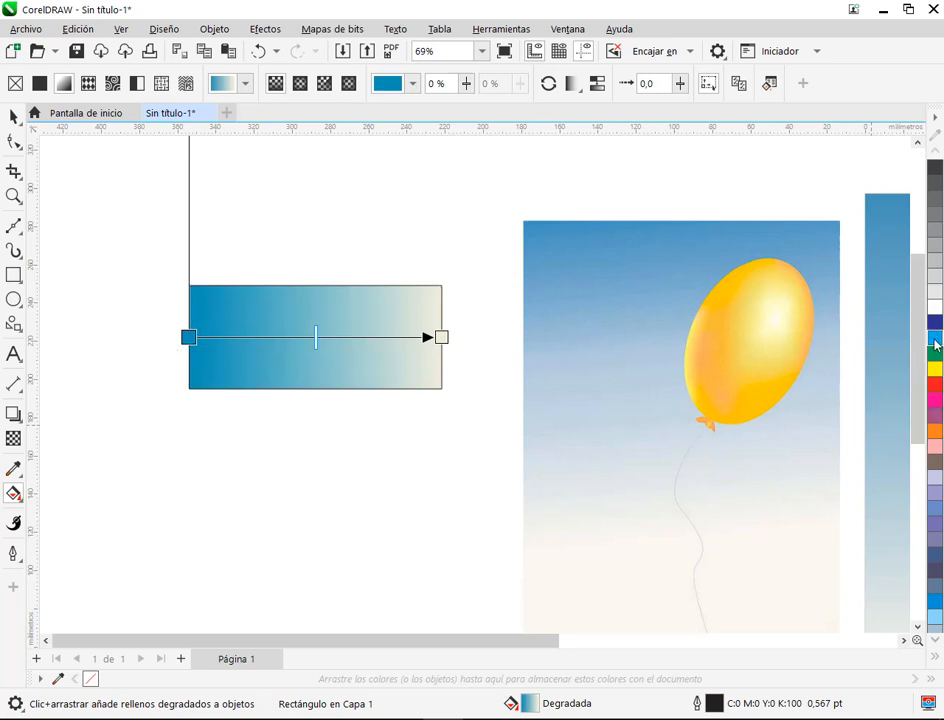
{"action": "left_click", "coordinate": [936, 265], "text": "ctrl"}
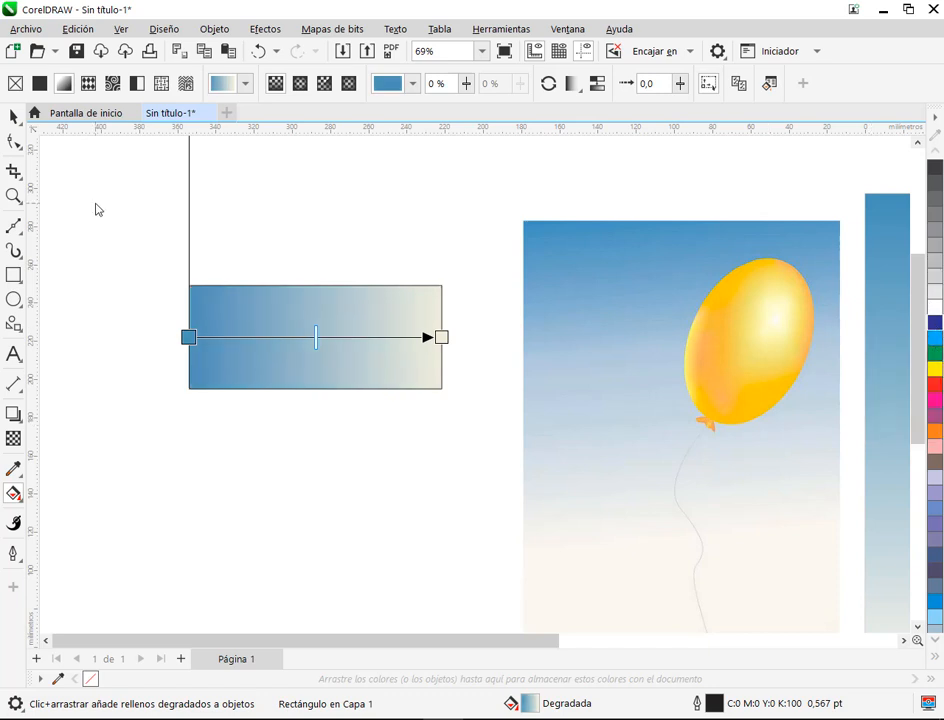
{"action": "left_click", "coordinate": [13, 116]}
{"action": "left_click", "coordinate": [444, 355]}
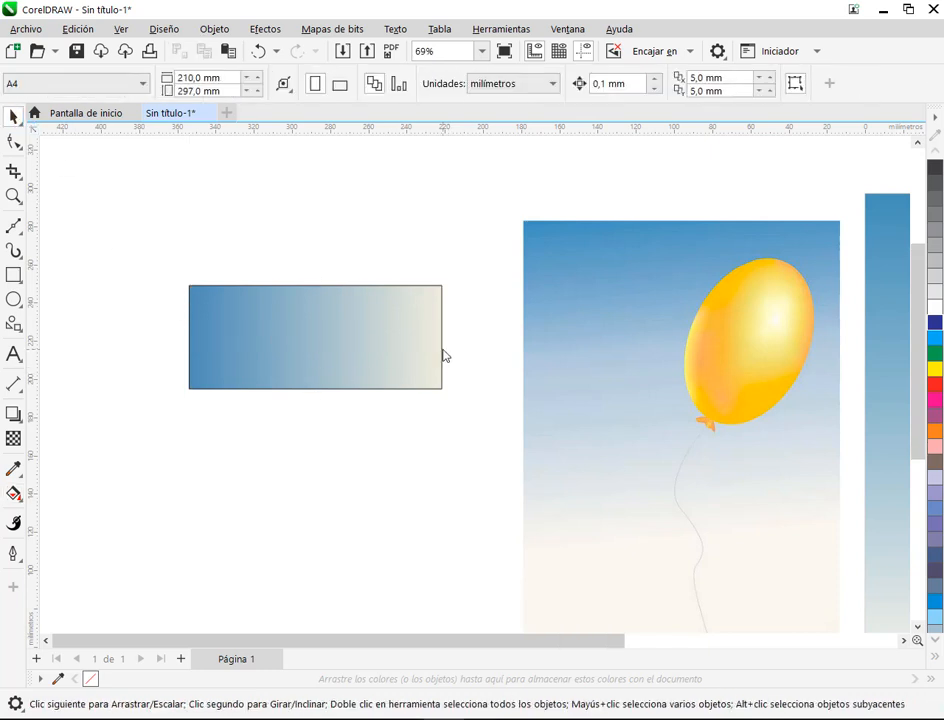
Step: Check the Google Meet chat for replies about colour mixing and return to the CorelDRAW drawing
{"action": "scroll", "coordinate": [444, 355], "scroll_direction": "down", "scroll_amount": 3}
{"action": "left_click_drag", "start_coordinate": [459, 367], "coordinate": [300, 360]}
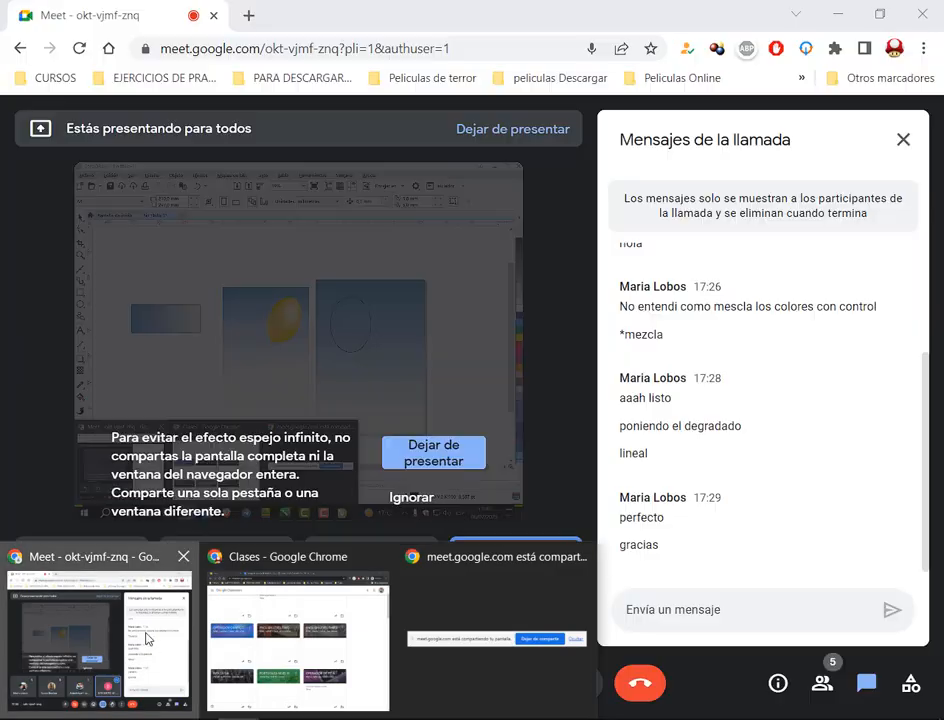
{"action": "left_click", "coordinate": [140, 600]}
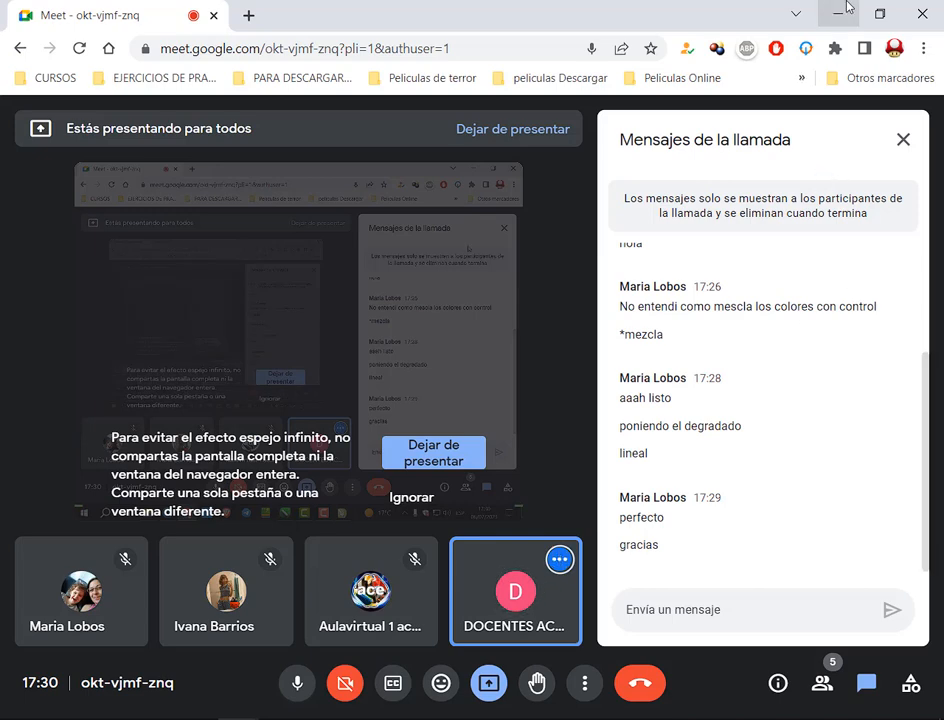
{"action": "left_click", "coordinate": [840, 12]}
Step: Delete the gradient practice rectangle and start a mesh fill on the balloon ellipse over the sky
{"action": "left_click", "coordinate": [200, 347]}
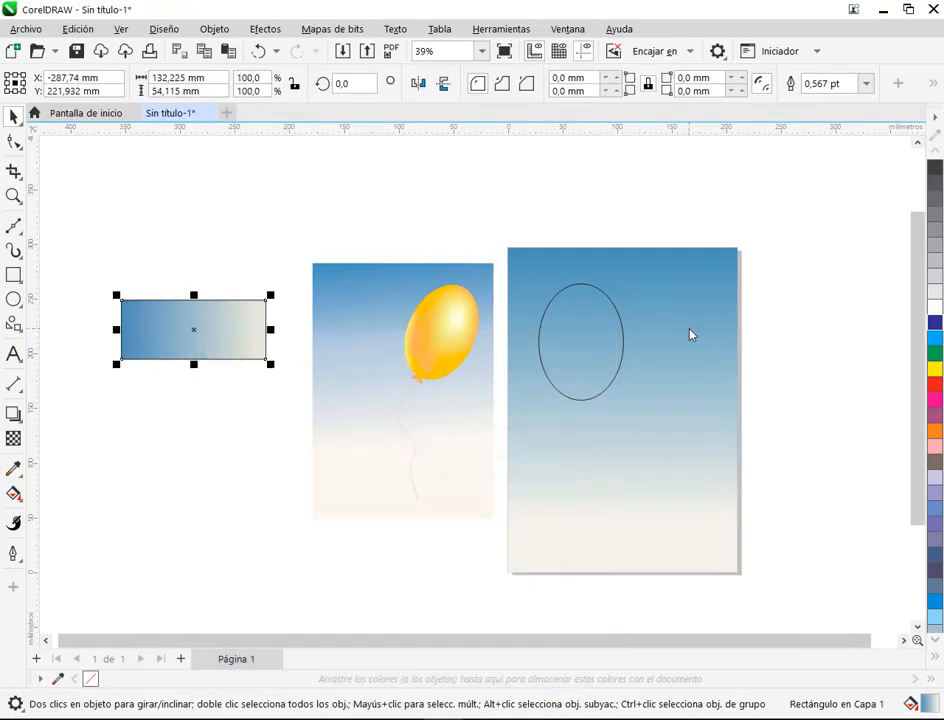
{"action": "key", "text": "Delete"}
{"action": "left_click", "coordinate": [597, 363]}
{"action": "scroll", "coordinate": [712, 352], "scroll_direction": "up", "scroll_amount": 4}
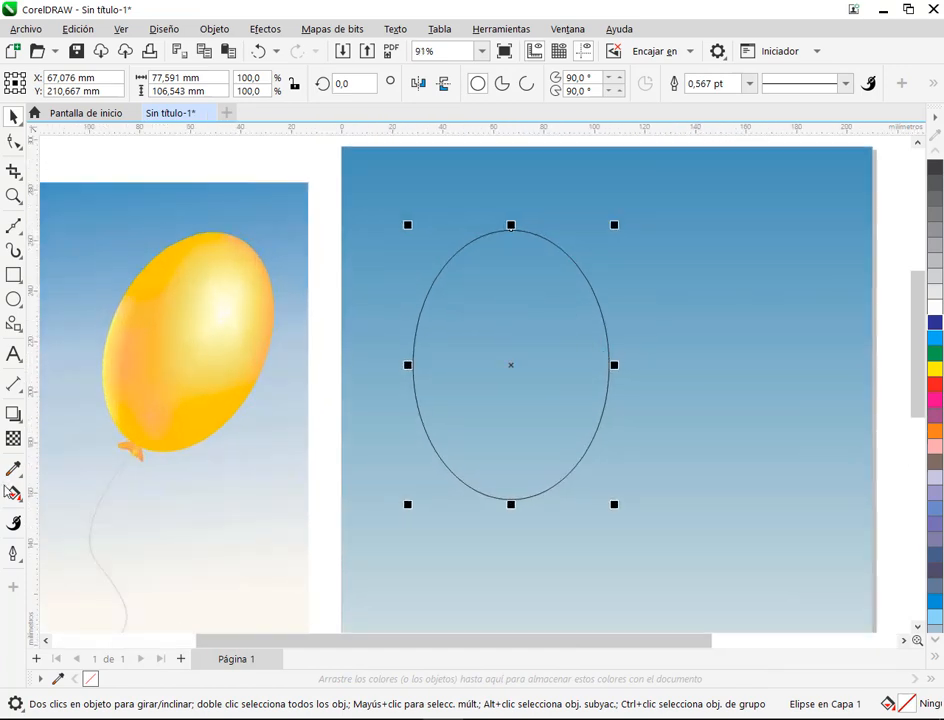
{"action": "left_click", "coordinate": [13, 494]}
{"action": "left_click", "coordinate": [116, 541]}
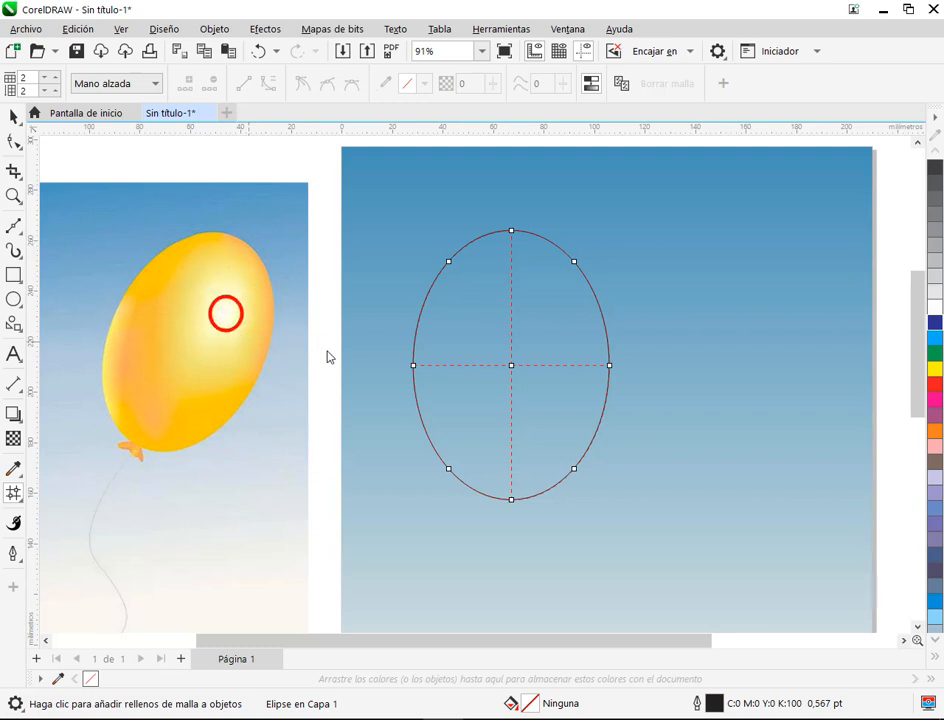
Step: Examine the reference balloon's central highlight and the colour tones along its two side edges
{"action": "left_click_drag", "start_coordinate": [239, 327], "coordinate": [254, 355]}
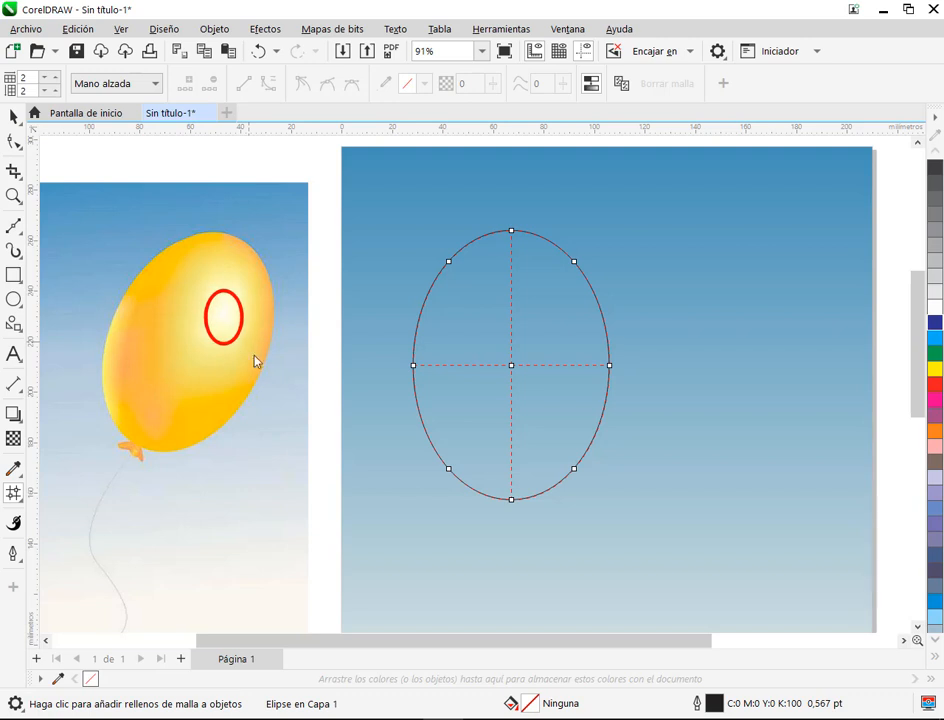
{"action": "key", "text": "Escape"}
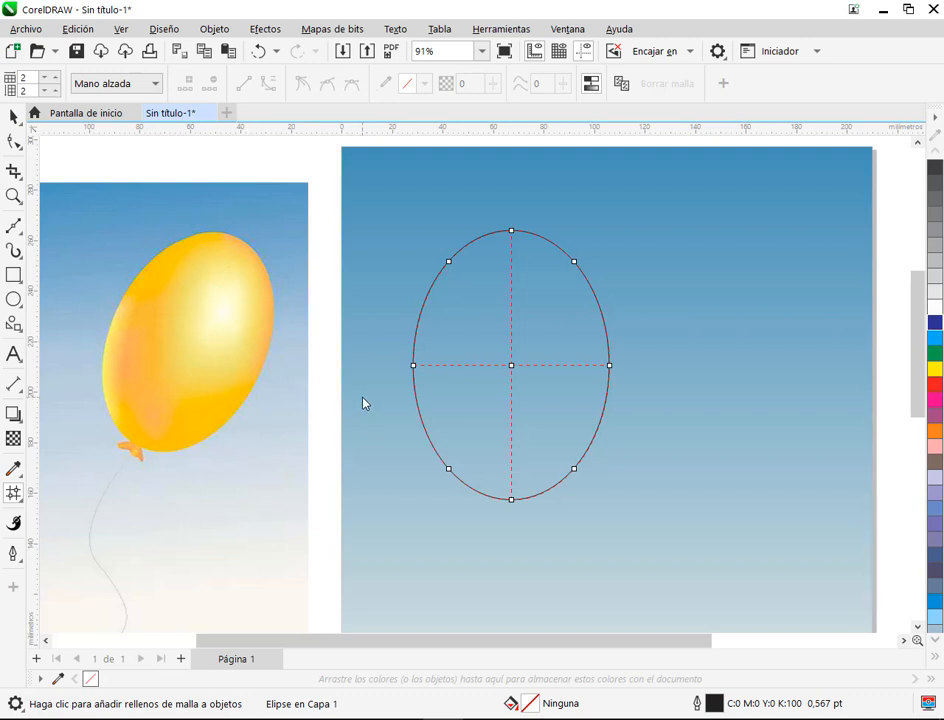
{"action": "left_click", "coordinate": [559, 325]}
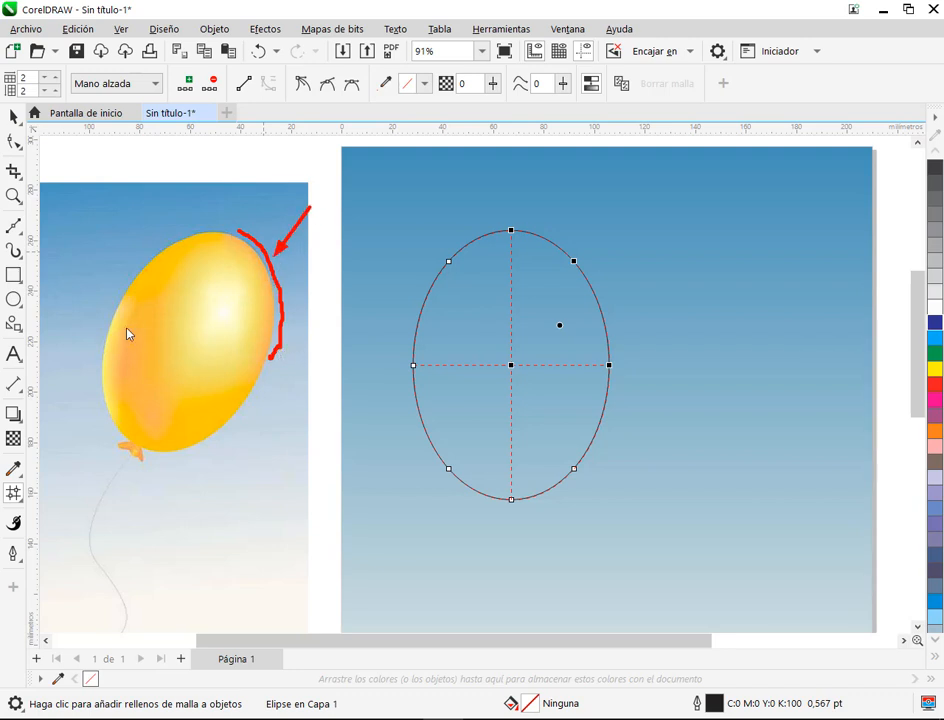
{"action": "left_click_drag", "start_coordinate": [140, 323], "coordinate": [127, 395]}
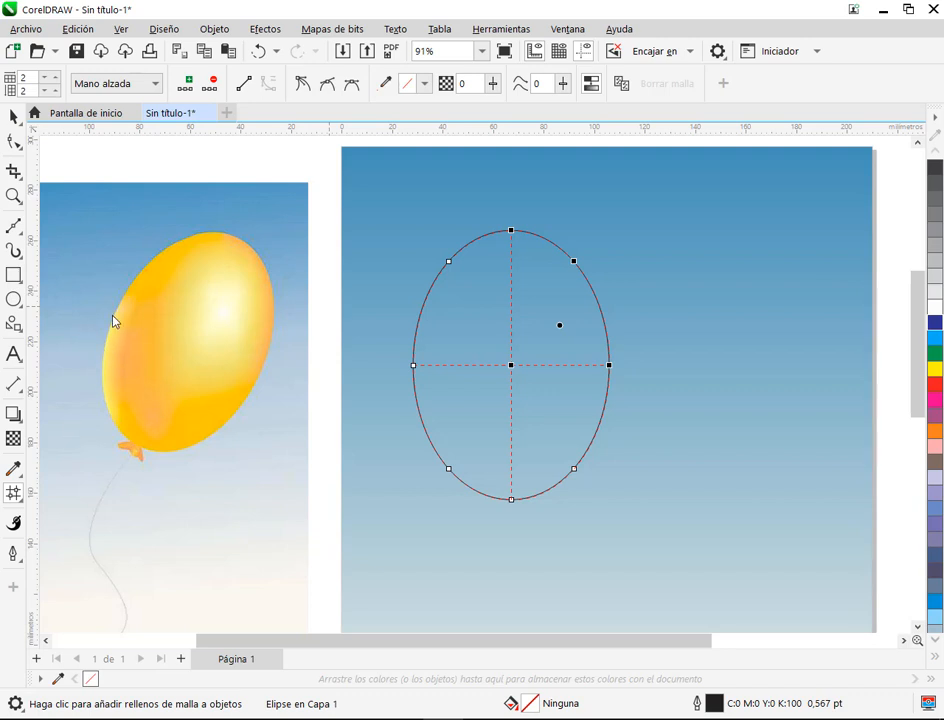
{"action": "mouse_move", "coordinate": [113, 318]}
{"action": "left_mouse_down"}
{"action": "mouse_move", "coordinate": [100, 369]}
{"action": "mouse_move", "coordinate": [117, 432]}
{"action": "left_mouse_up"}
{"action": "mouse_move", "coordinate": [219, 298]}
{"action": "left_mouse_down"}
{"action": "mouse_move", "coordinate": [212, 311]}
{"action": "mouse_move", "coordinate": [229, 313]}
{"action": "mouse_move", "coordinate": [219, 303]}
{"action": "left_mouse_up"}
{"action": "left_click", "coordinate": [598, 240]}
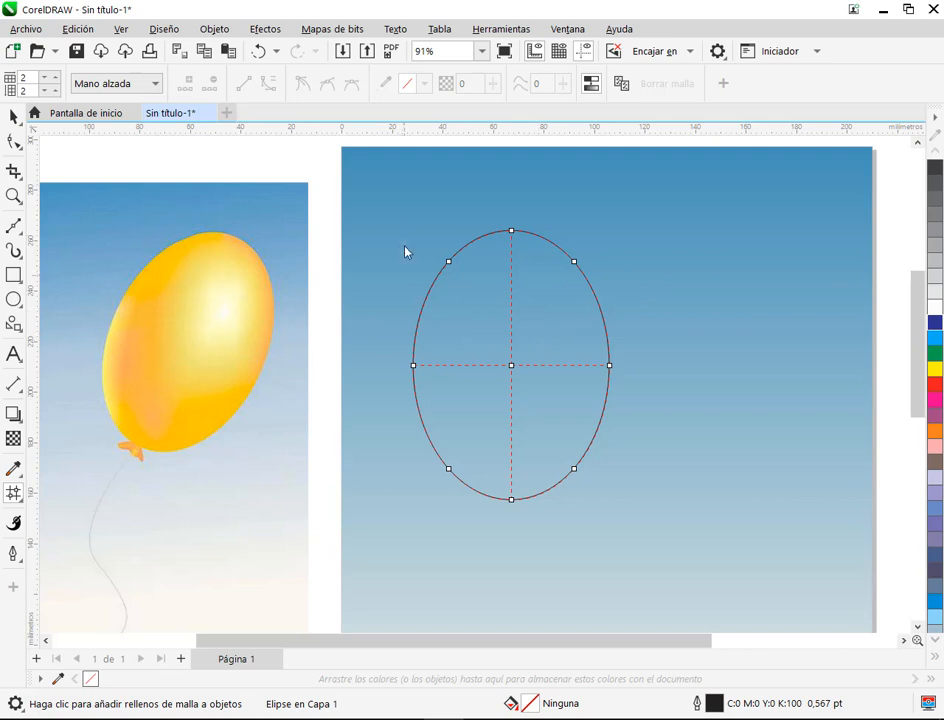
Step: Add two vertical mesh lines to the ellipse between its centre line and its right edge
{"action": "double_click", "coordinate": [545, 240]}
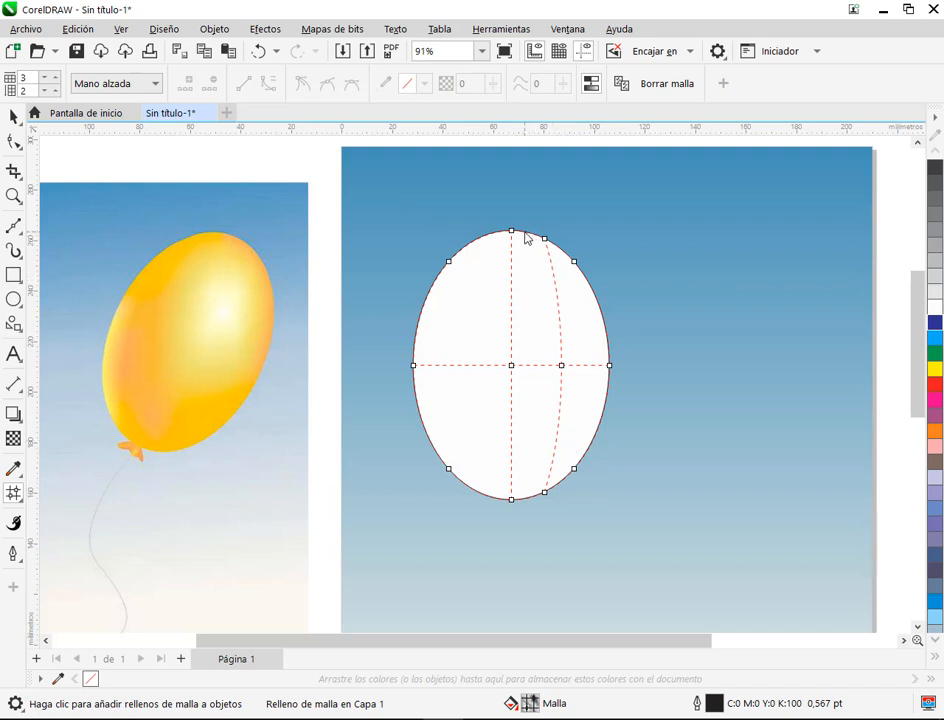
{"action": "scroll", "coordinate": [565, 268], "scroll_direction": "up", "scroll_amount": 1}
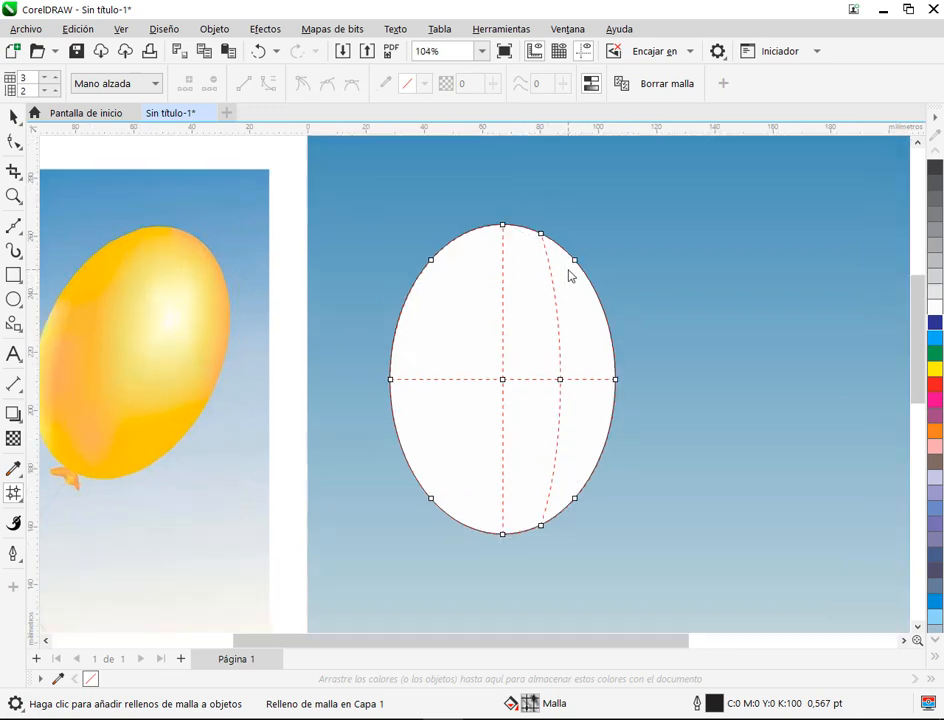
{"action": "double_click", "coordinate": [524, 233]}
Step: Try moving the ellipse's centre mesh node to the left and reshaping its curve, and undo both changes
{"action": "left_click", "coordinate": [502, 380]}
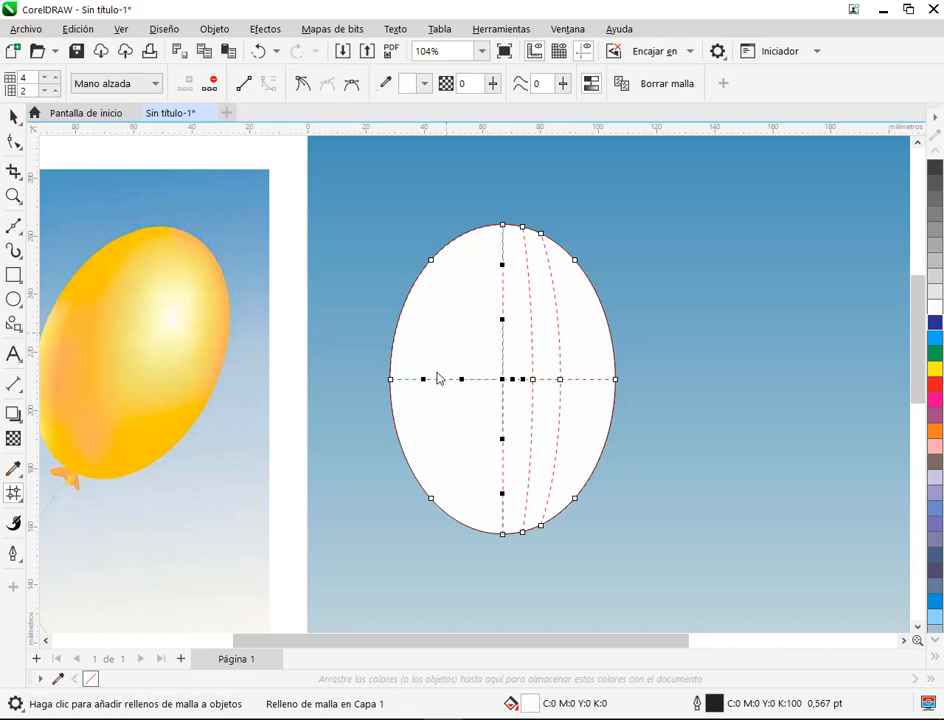
{"action": "left_click", "coordinate": [533, 381]}
{"action": "left_click_drag", "start_coordinate": [503, 381], "coordinate": [468, 379]}
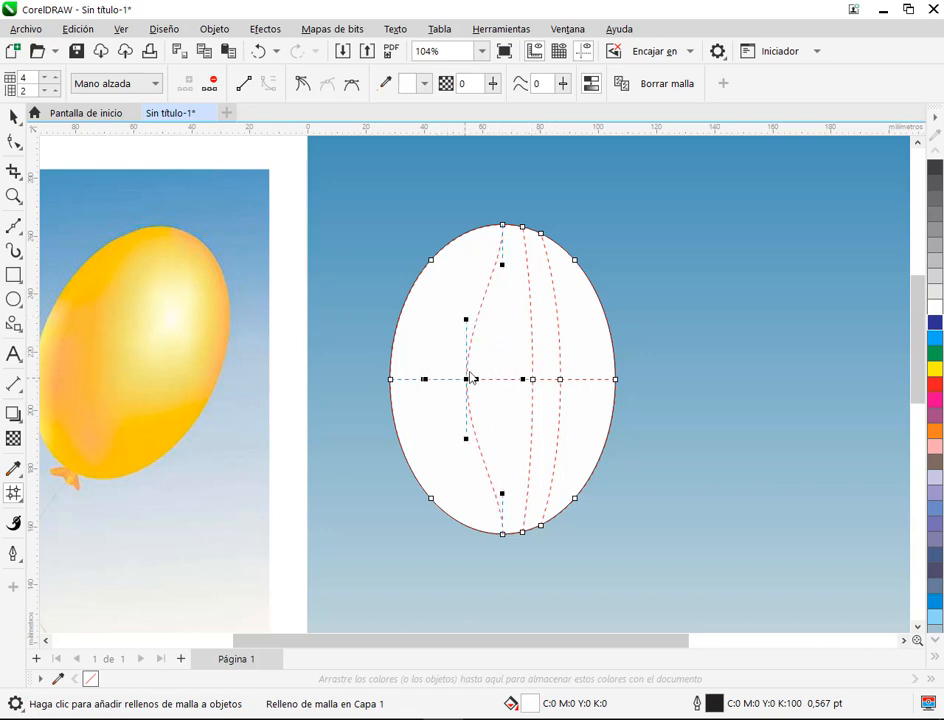
{"action": "left_click_drag", "start_coordinate": [470, 323], "coordinate": [495, 336]}
{"action": "key", "text": "ctrl+z"}
{"action": "key", "text": "ctrl+z"}
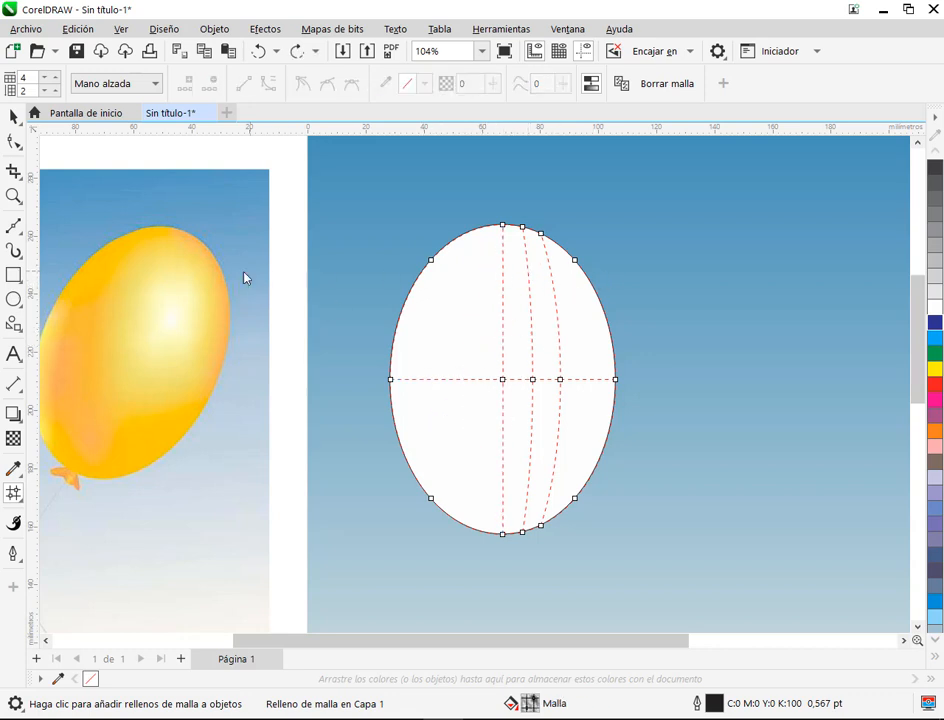
Step: Add a horizontal mesh line across the upper half of the ellipse, crossing the vertical lines at highlight height
{"action": "double_click", "coordinate": [531, 302]}
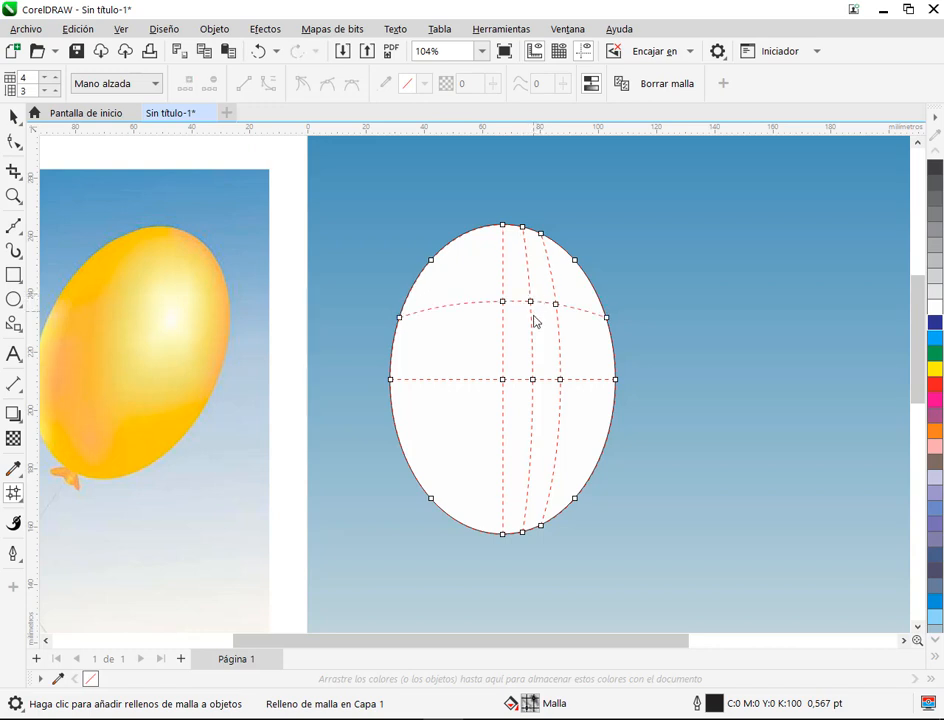
{"action": "left_click", "coordinate": [530, 301]}
Step: Set node selection to Rectangular, select all the ellipse's mesh nodes, and colour them yellow mixed with orange (M:11, Y:100), leaving them deselected
{"action": "left_click_drag", "start_coordinate": [630, 520], "coordinate": [620, 549]}
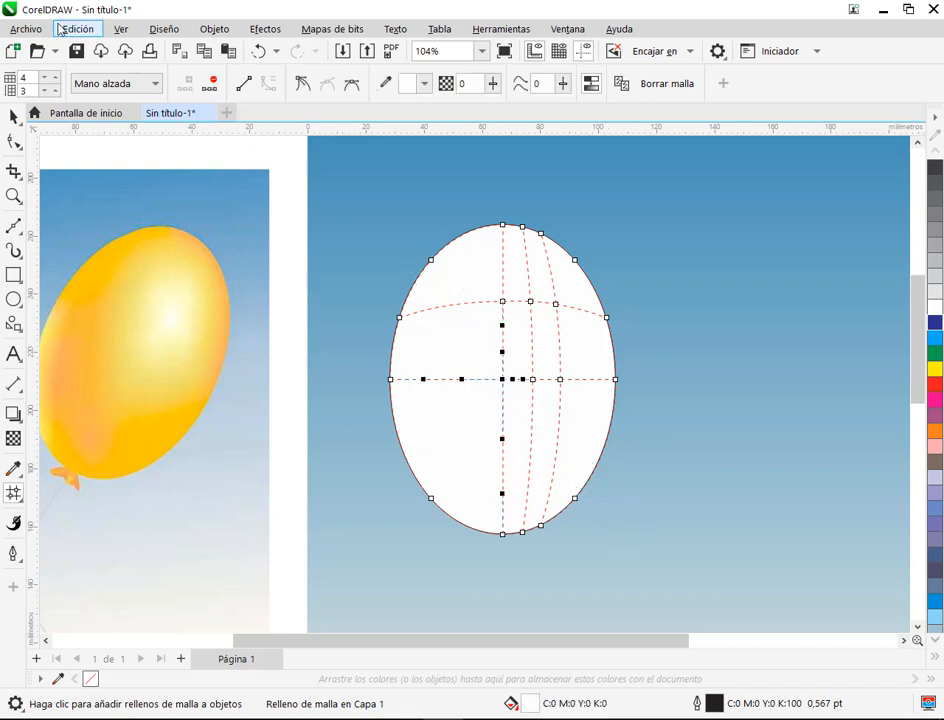
{"action": "left_click", "coordinate": [112, 86]}
{"action": "left_click", "coordinate": [100, 101]}
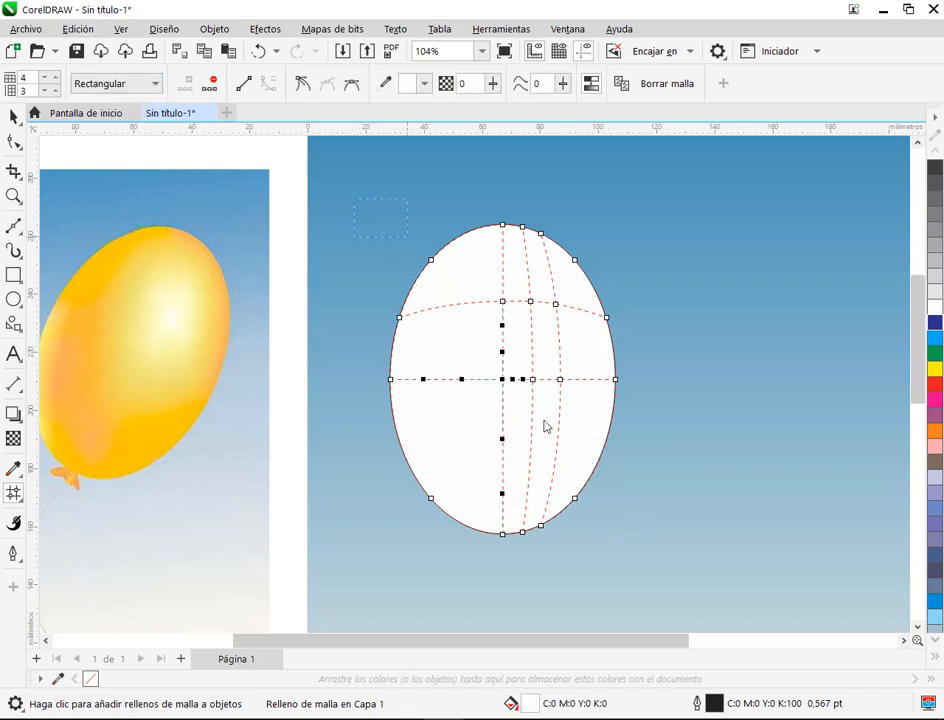
{"action": "left_click_drag", "start_coordinate": [355, 199], "coordinate": [695, 594]}
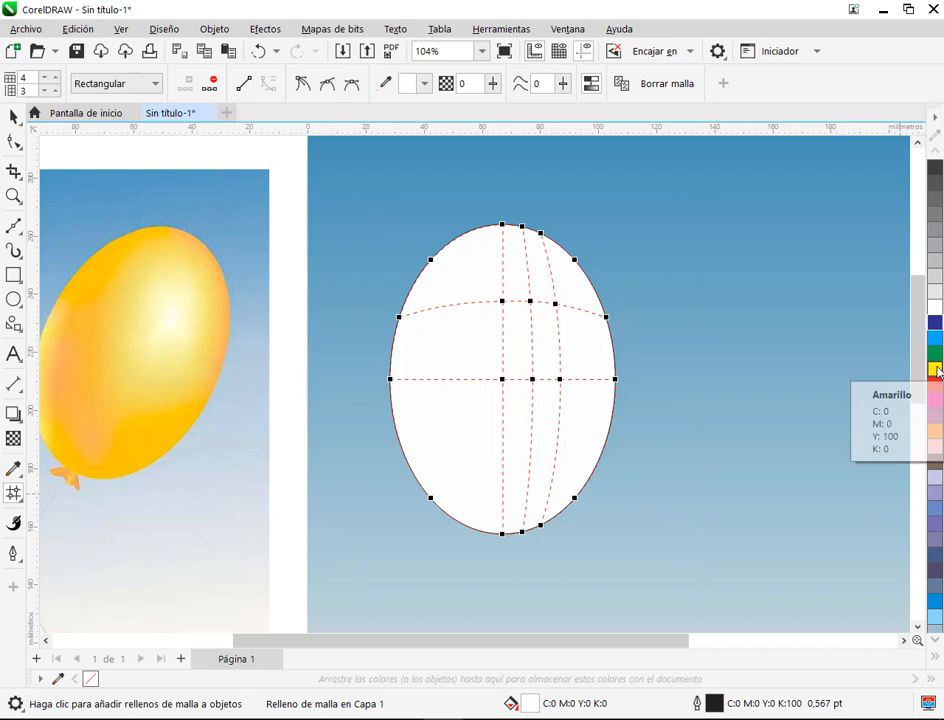
{"action": "left_click", "coordinate": [936, 370]}
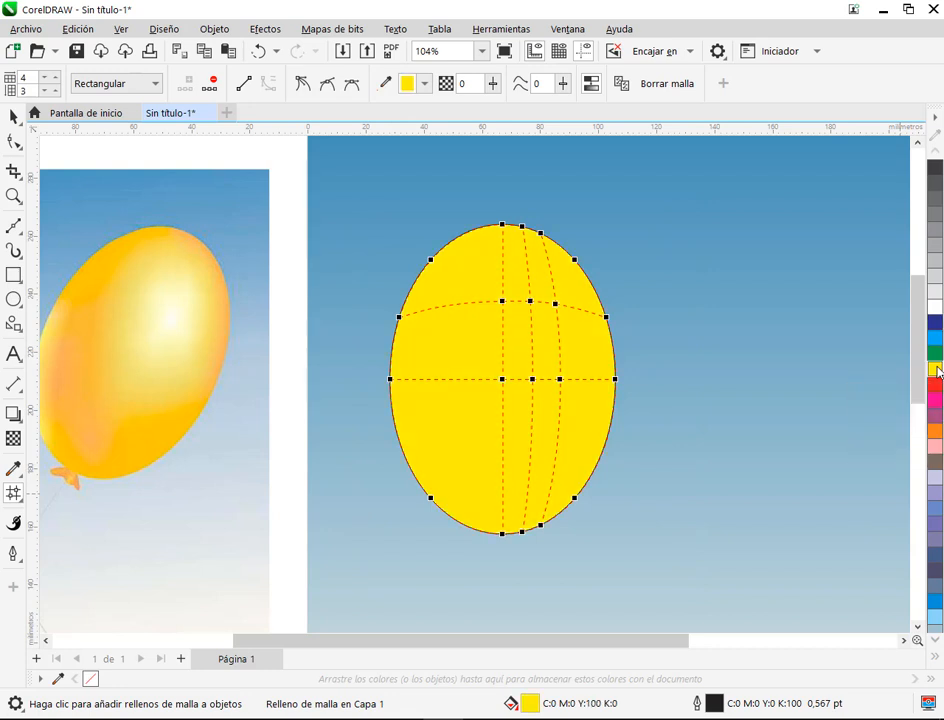
{"action": "left_click", "coordinate": [937, 436], "text": "ctrl"}
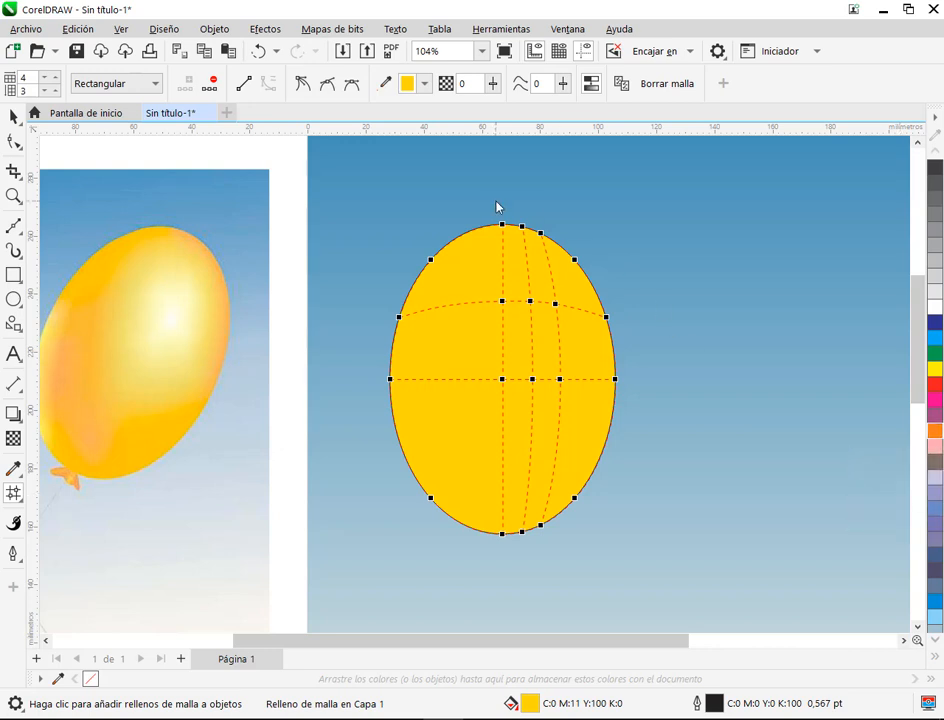
{"action": "left_click", "coordinate": [632, 259]}
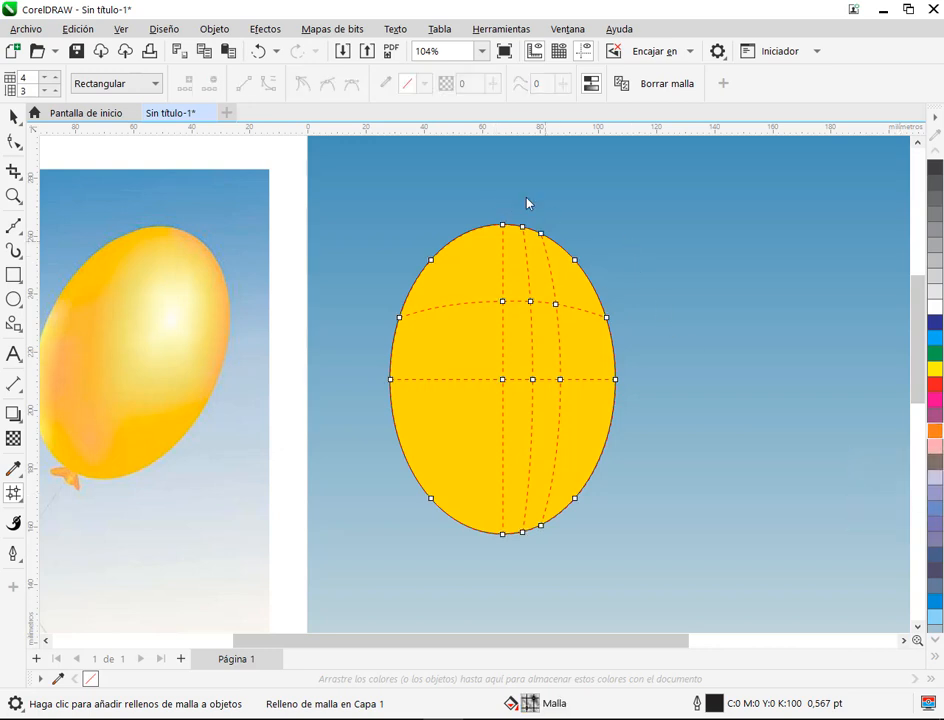
Step: Try colouring the ellipse's highlight node white, where the upper horizontal line crosses the vertical line right of centre, and undo it
{"action": "left_click", "coordinate": [531, 301]}
{"action": "left_click", "coordinate": [529, 301]}
{"action": "left_click", "coordinate": [530, 301]}
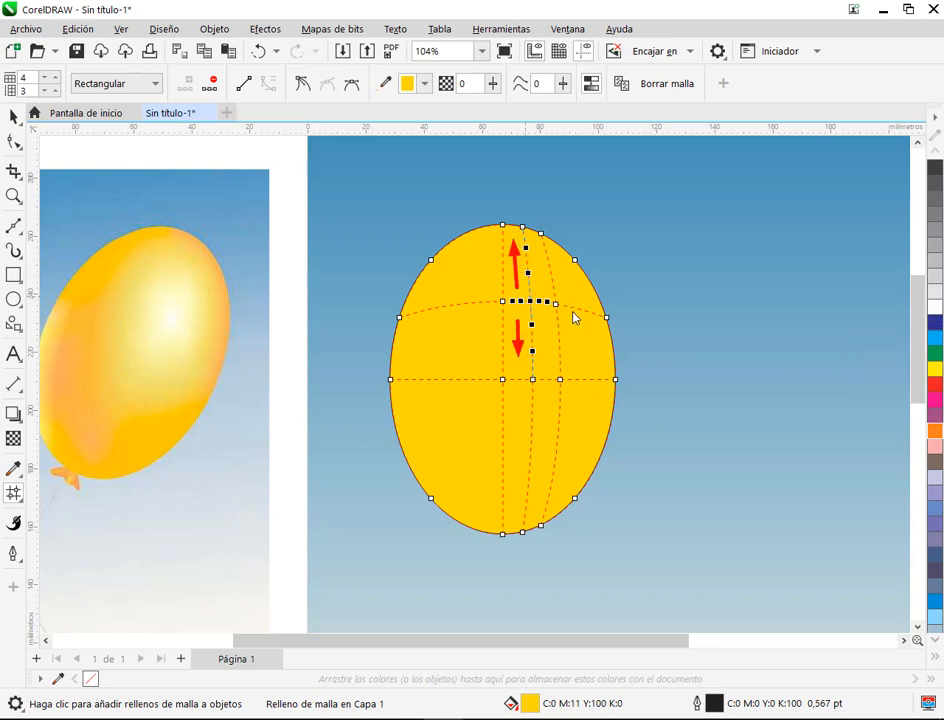
{"action": "scroll", "coordinate": [574, 318], "scroll_direction": "up", "scroll_amount": 6}
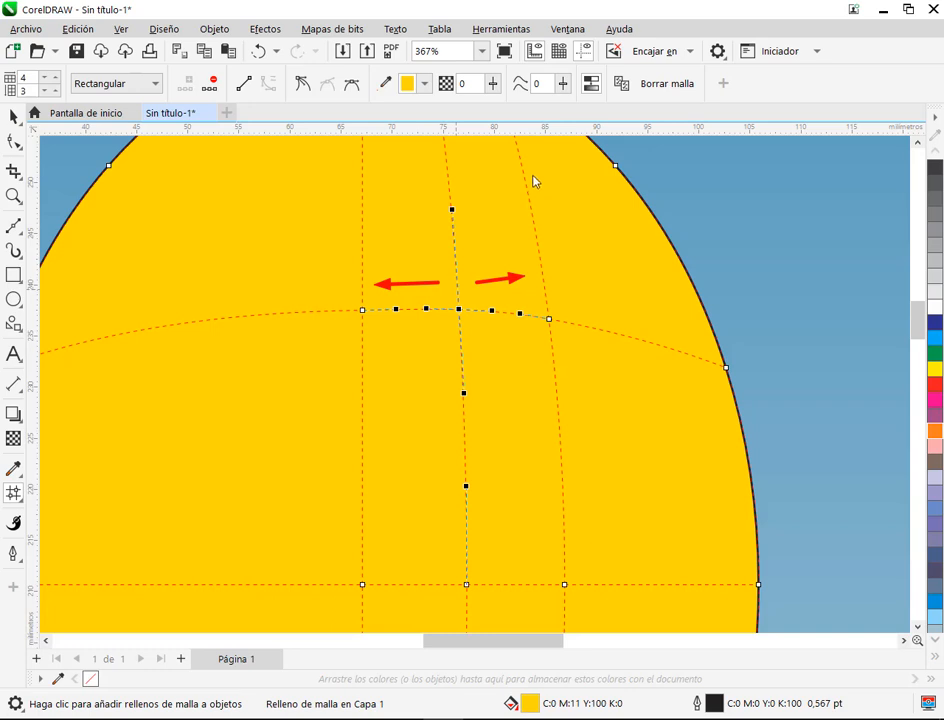
{"action": "mouse_move", "coordinate": [519, 173]}
{"action": "left_mouse_down"}
{"action": "mouse_move", "coordinate": [555, 325]}
{"action": "mouse_move", "coordinate": [560, 420]}
{"action": "left_mouse_up"}
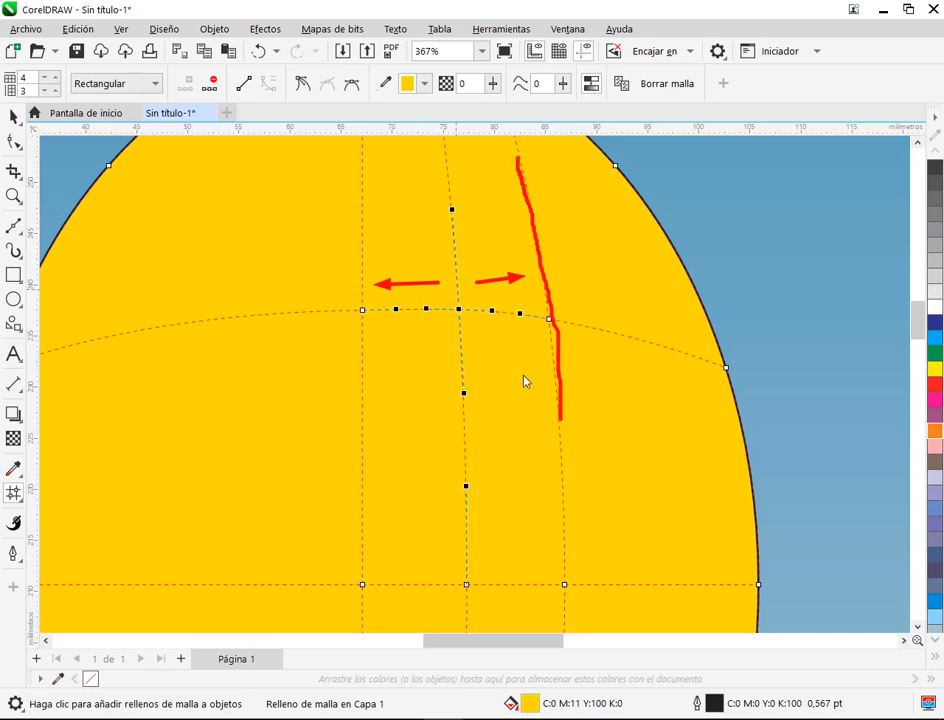
{"action": "left_click_drag", "start_coordinate": [362, 158], "coordinate": [358, 350]}
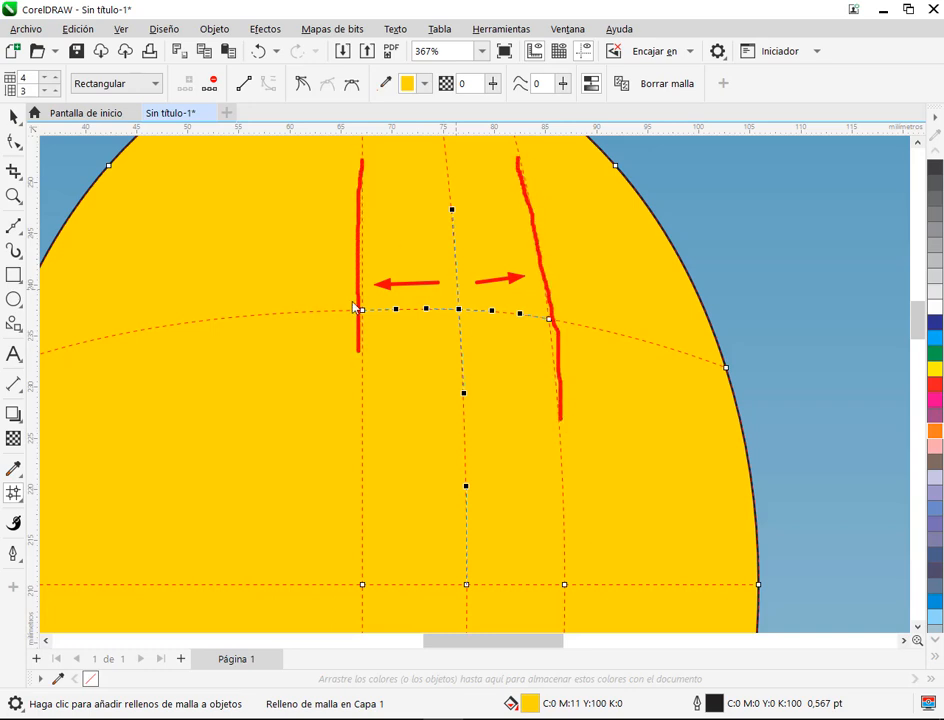
{"action": "key", "text": "Escape"}
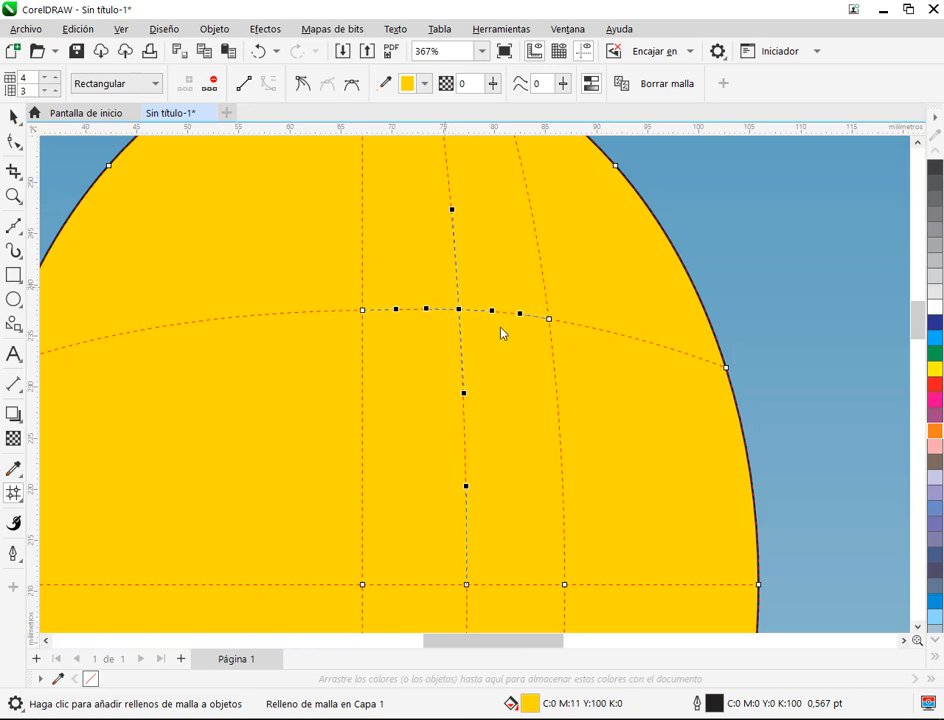
{"action": "left_click_drag", "start_coordinate": [483, 315], "coordinate": [511, 398]}
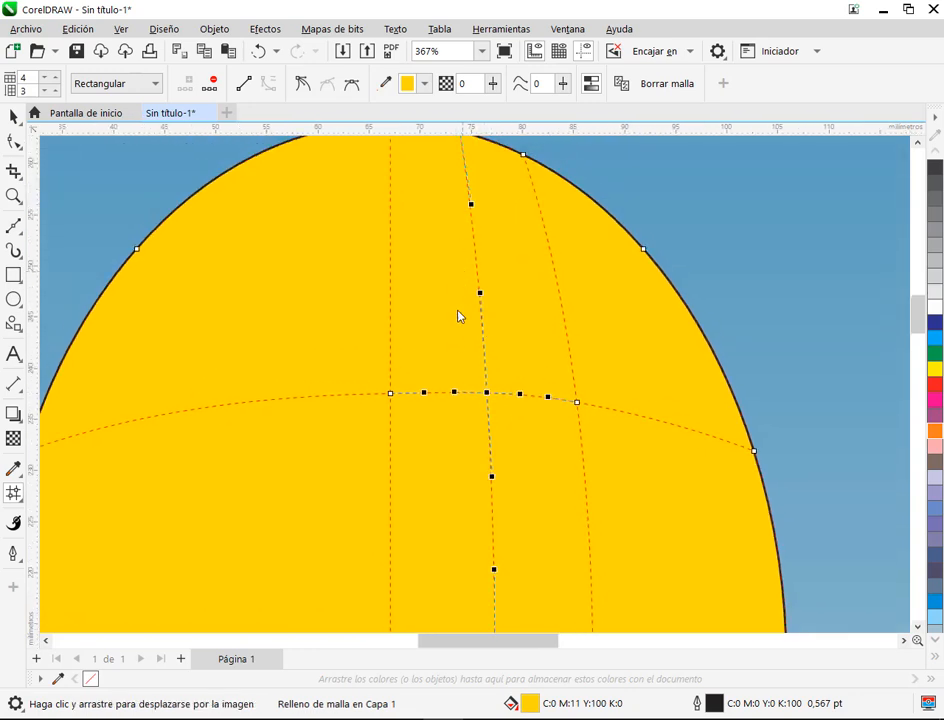
{"action": "left_click_drag", "start_coordinate": [453, 324], "coordinate": [447, 150]}
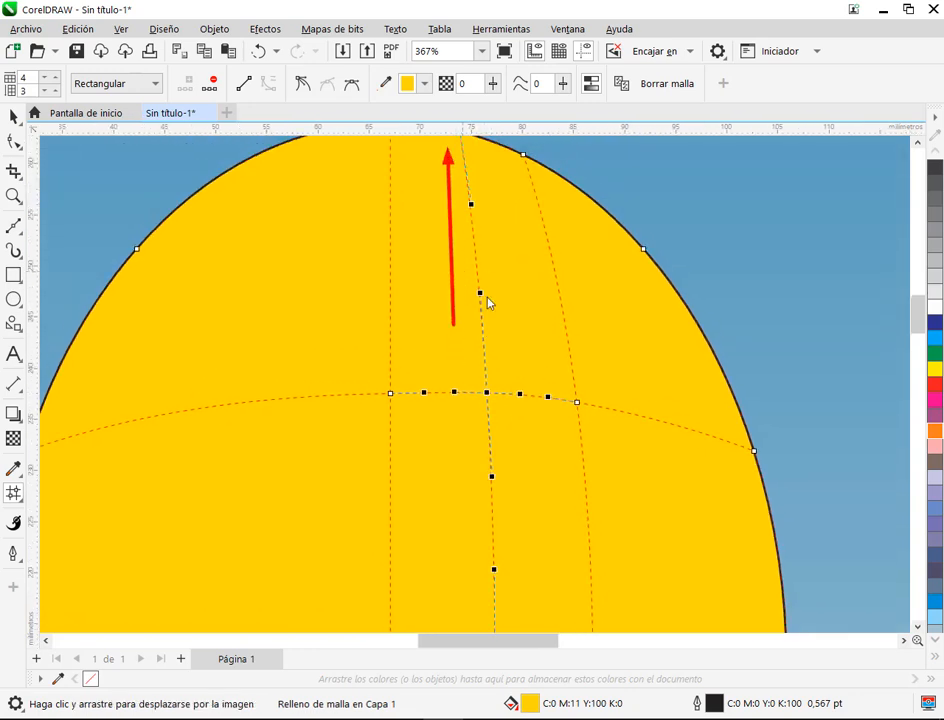
{"action": "left_click_drag", "start_coordinate": [459, 420], "coordinate": [462, 610]}
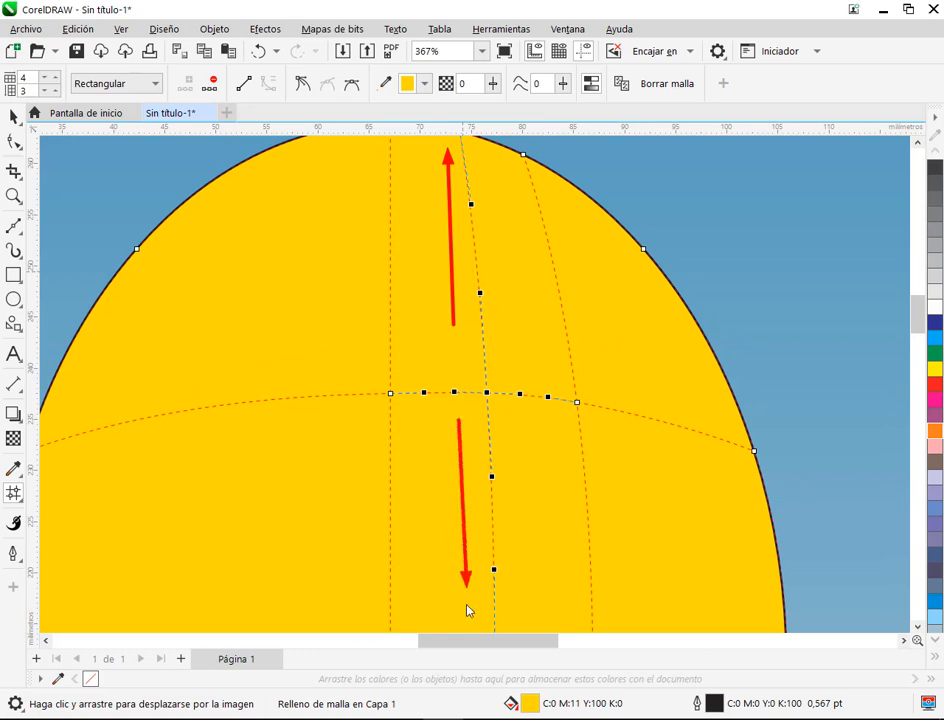
{"action": "scroll", "coordinate": [565, 510], "scroll_direction": "down", "scroll_amount": 2}
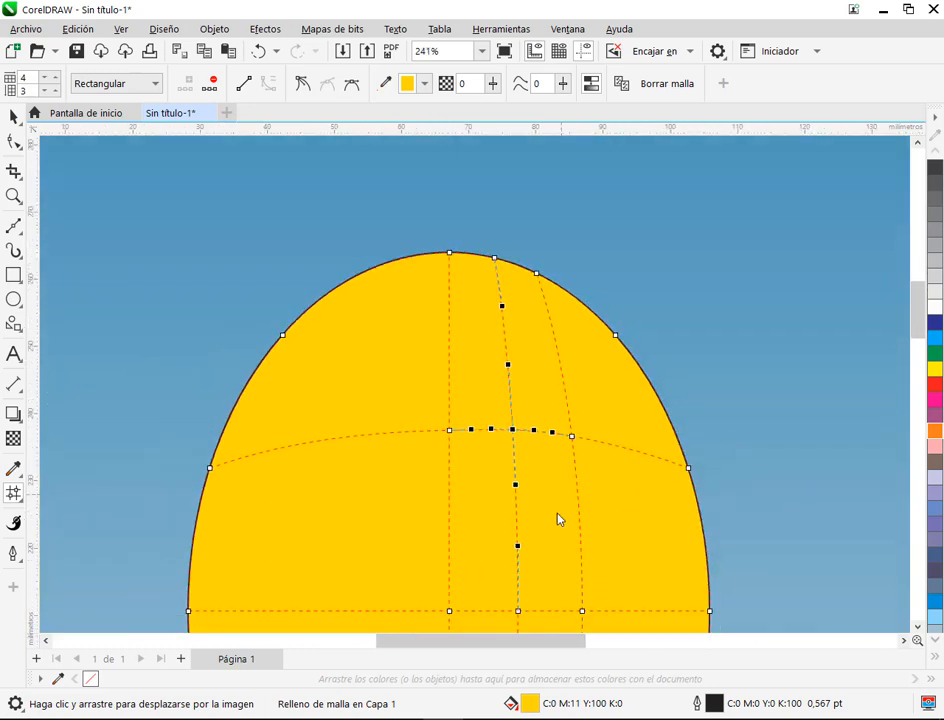
{"action": "left_click", "coordinate": [935, 311]}
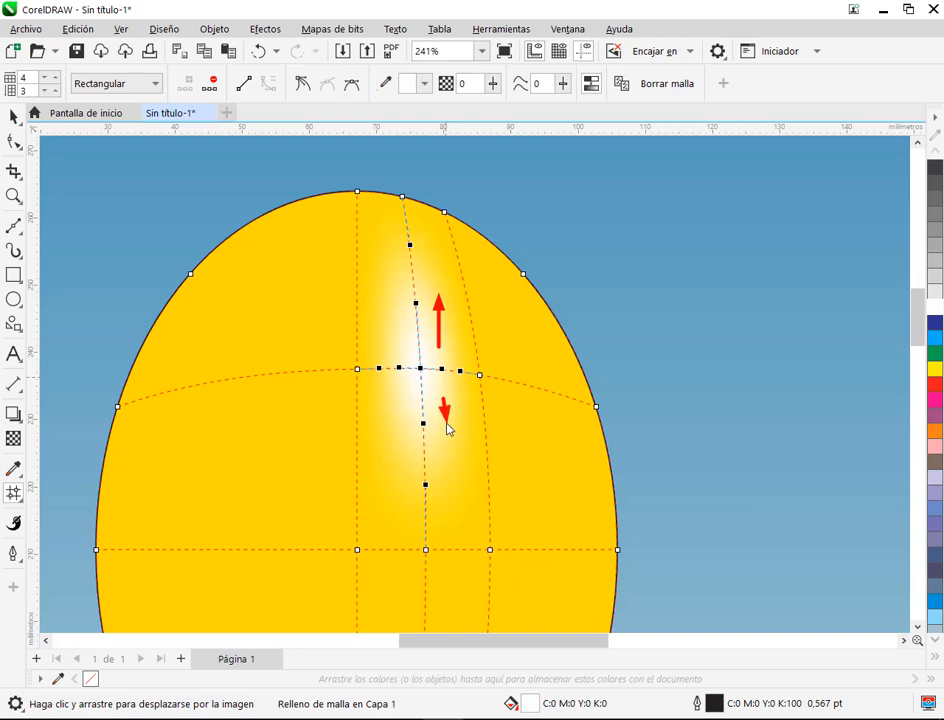
{"action": "key", "text": "ctrl+z"}
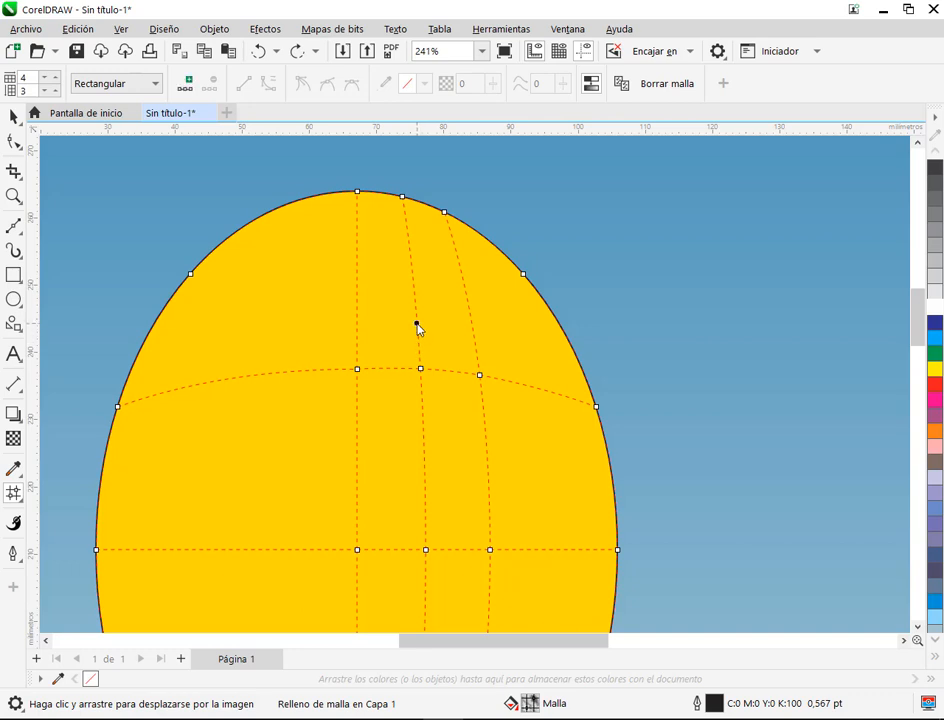
Step: Add two horizontal mesh lines across the ellipse, one just above and one just below the highlight node
{"action": "double_click", "coordinate": [417, 324]}
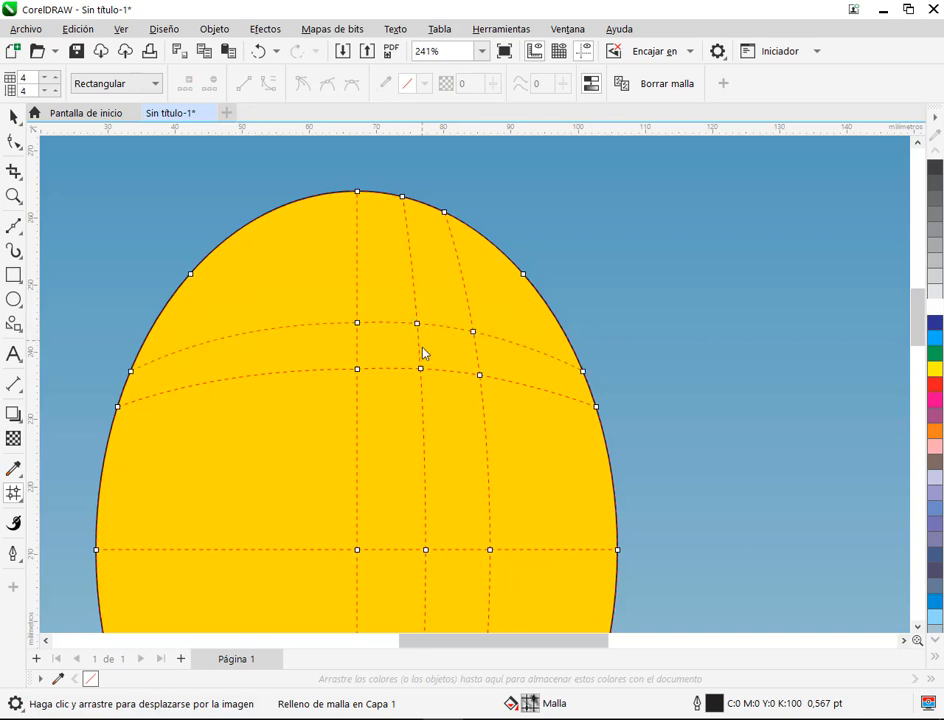
{"action": "double_click", "coordinate": [427, 420]}
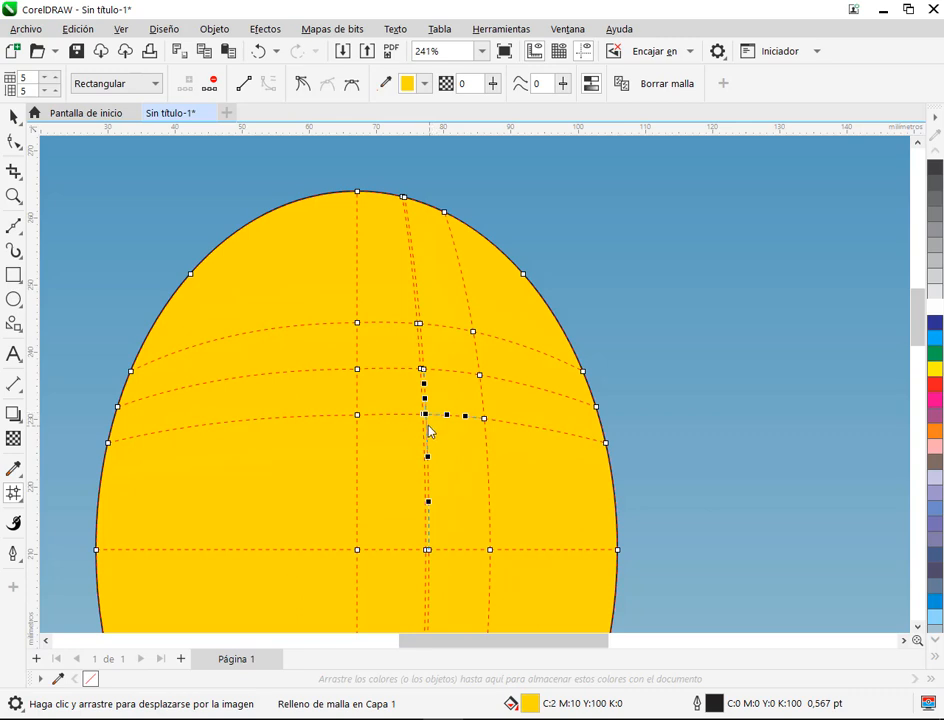
{"action": "key", "text": "ctrl+z"}
{"action": "left_click", "coordinate": [422, 421]}
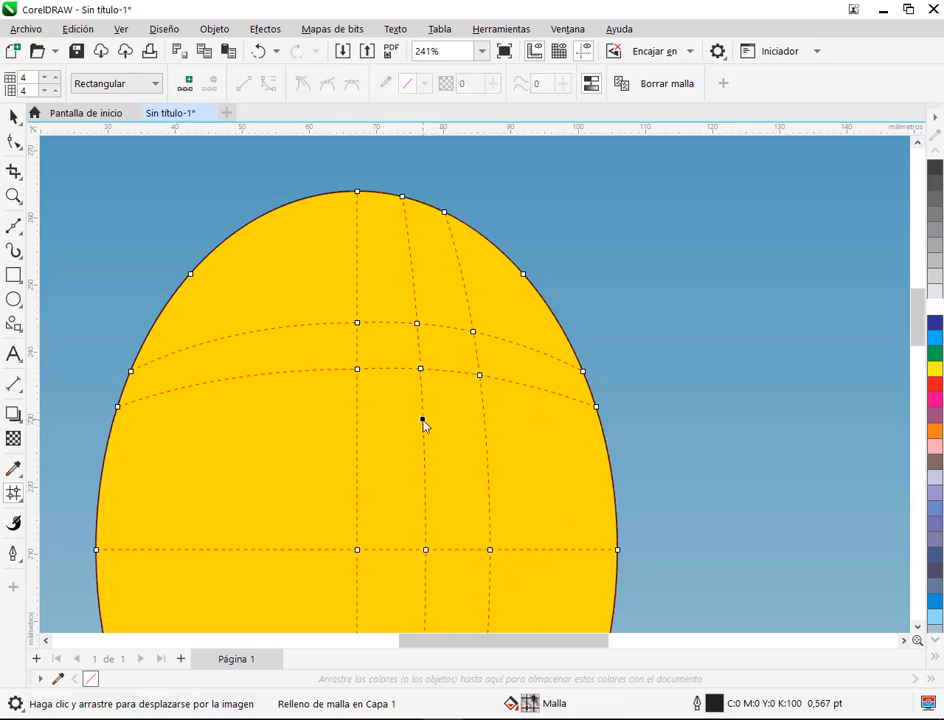
{"action": "double_click", "coordinate": [423, 421]}
Step: Try colouring the enclosed highlight node white, view the ellipse without its mesh, and undo the colour
{"action": "scroll", "coordinate": [470, 346], "scroll_direction": "up", "scroll_amount": 2}
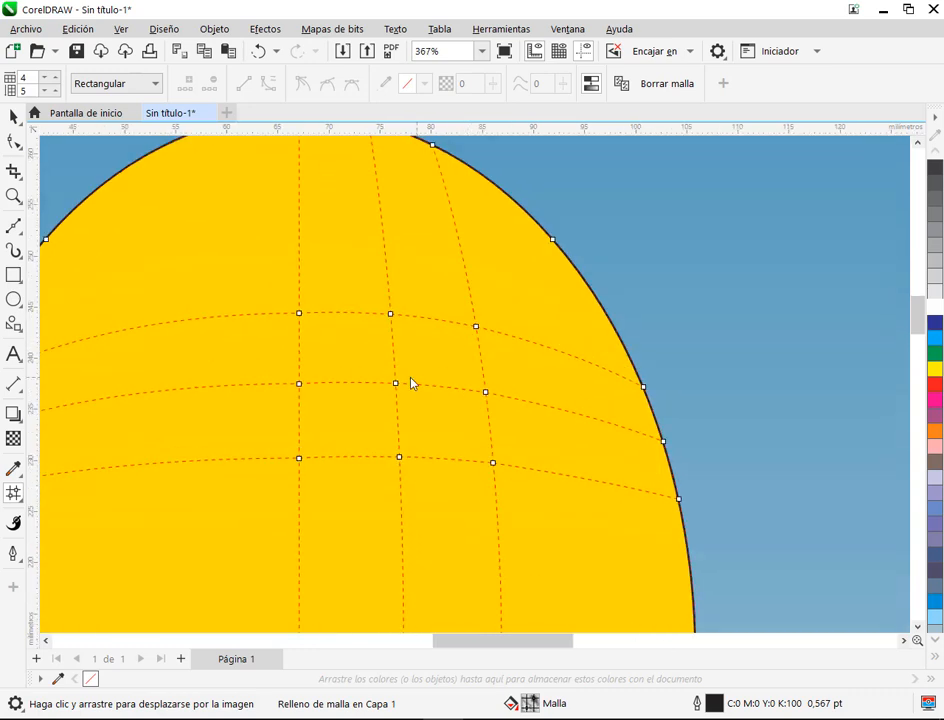
{"action": "left_click", "coordinate": [396, 384]}
{"action": "left_click", "coordinate": [935, 307]}
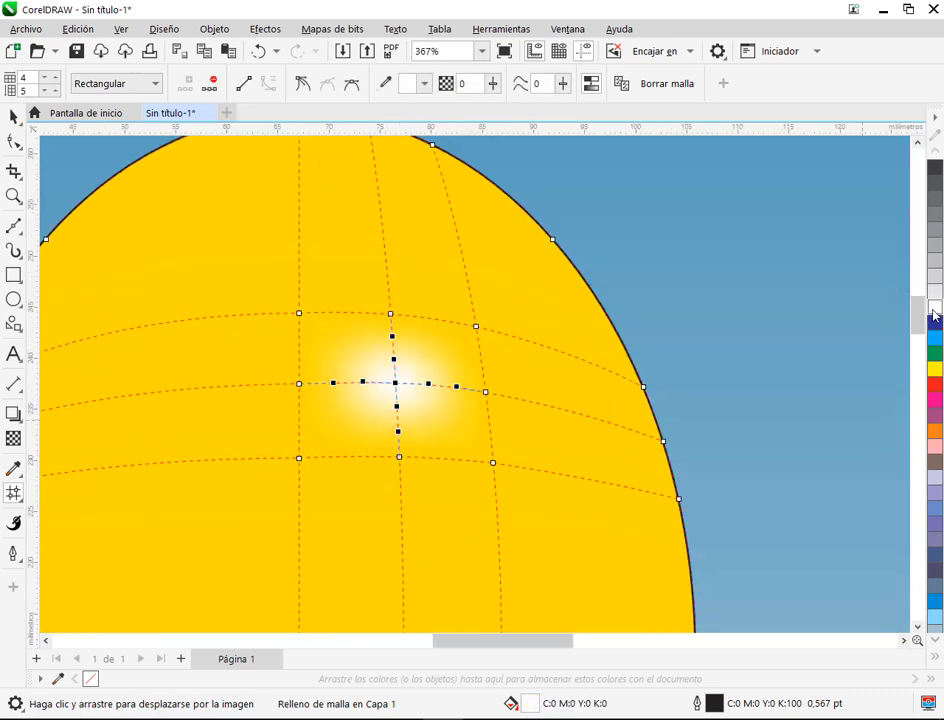
{"action": "left_click", "coordinate": [432, 448]}
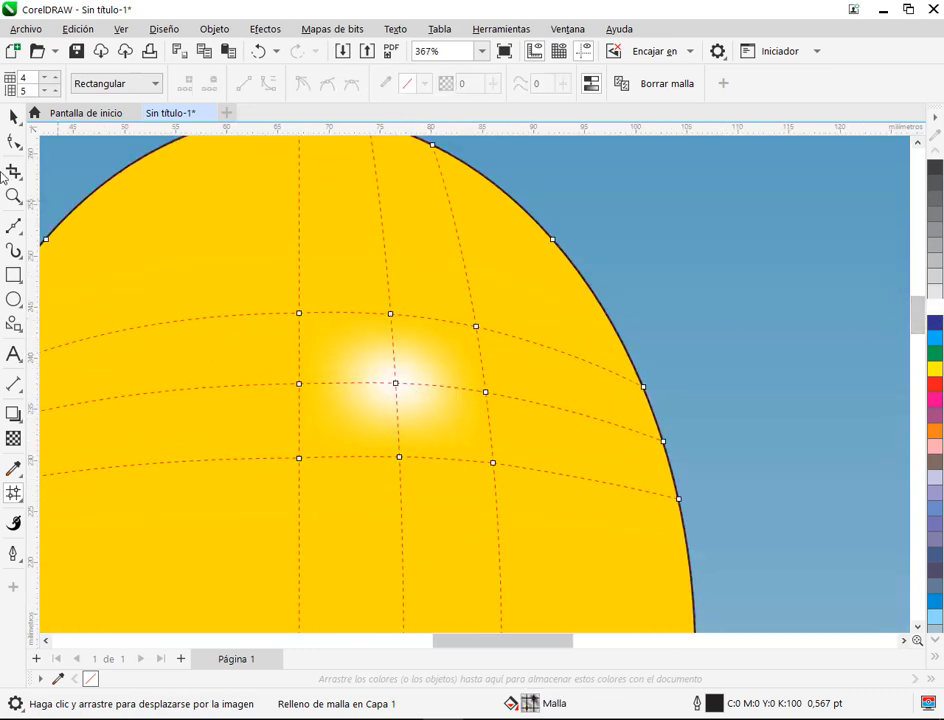
{"action": "left_click", "coordinate": [13, 116]}
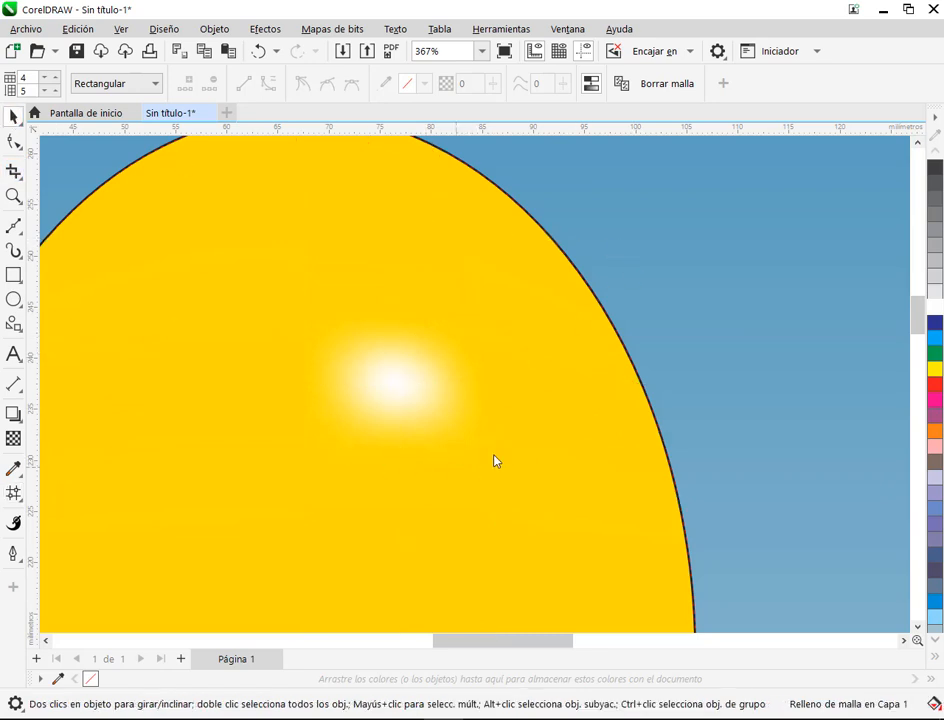
{"action": "scroll", "coordinate": [280, 337], "scroll_direction": "down", "scroll_amount": 4}
{"action": "mouse_move", "coordinate": [327, 394]}
{"action": "left_mouse_down"}
{"action": "mouse_move", "coordinate": [575, 345]}
{"action": "mouse_move", "coordinate": [513, 351]}
{"action": "left_mouse_up"}
{"action": "scroll", "coordinate": [512, 344], "scroll_direction": "up", "scroll_amount": 3}
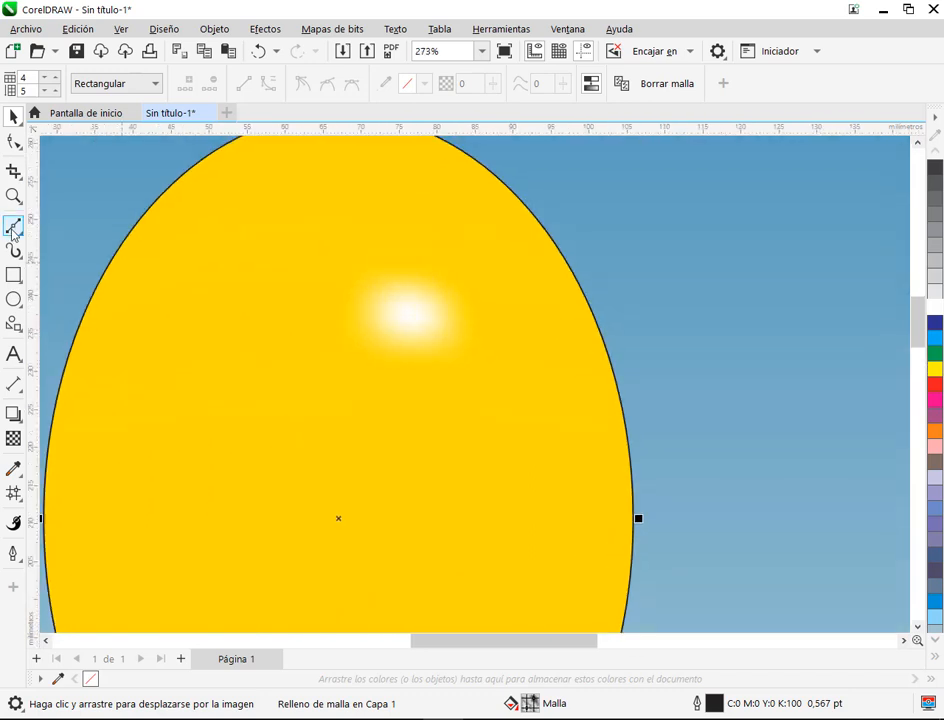
{"action": "key", "text": "m"}
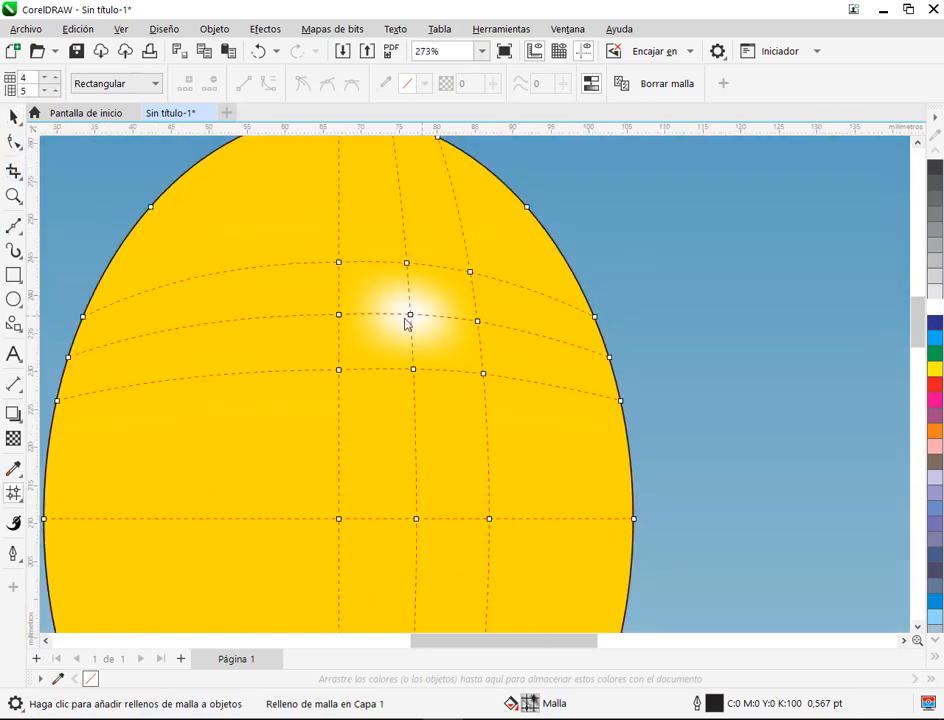
{"action": "key", "text": "ctrl+z"}
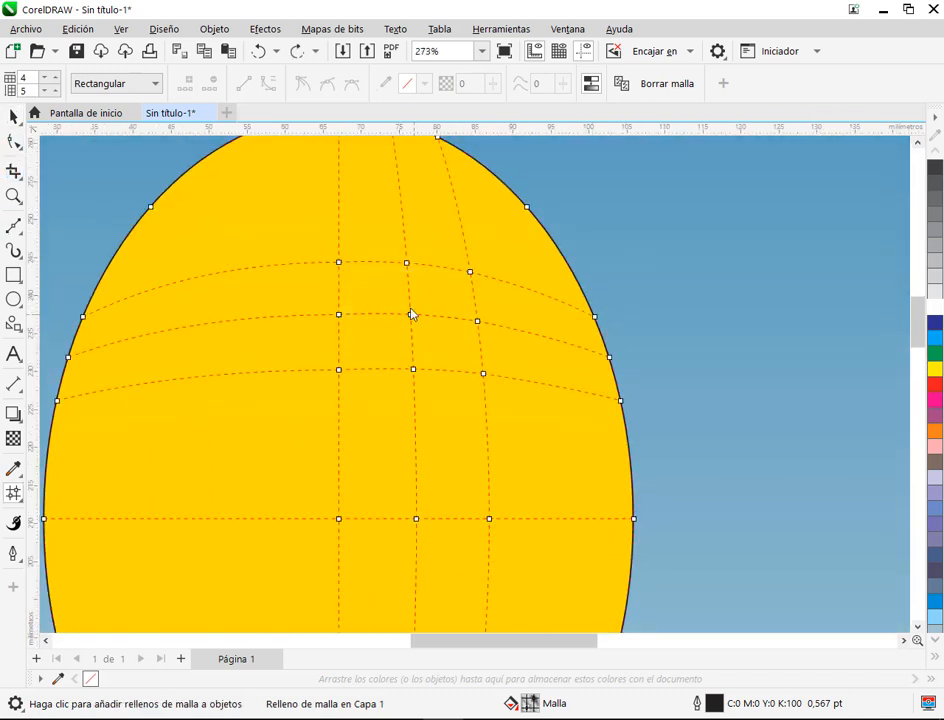
Step: Select the nine inner mesh nodes around the highlight by their patches and colour them yellow (Y:100)
{"action": "scroll", "coordinate": [412, 314], "scroll_direction": "up", "scroll_amount": 3}
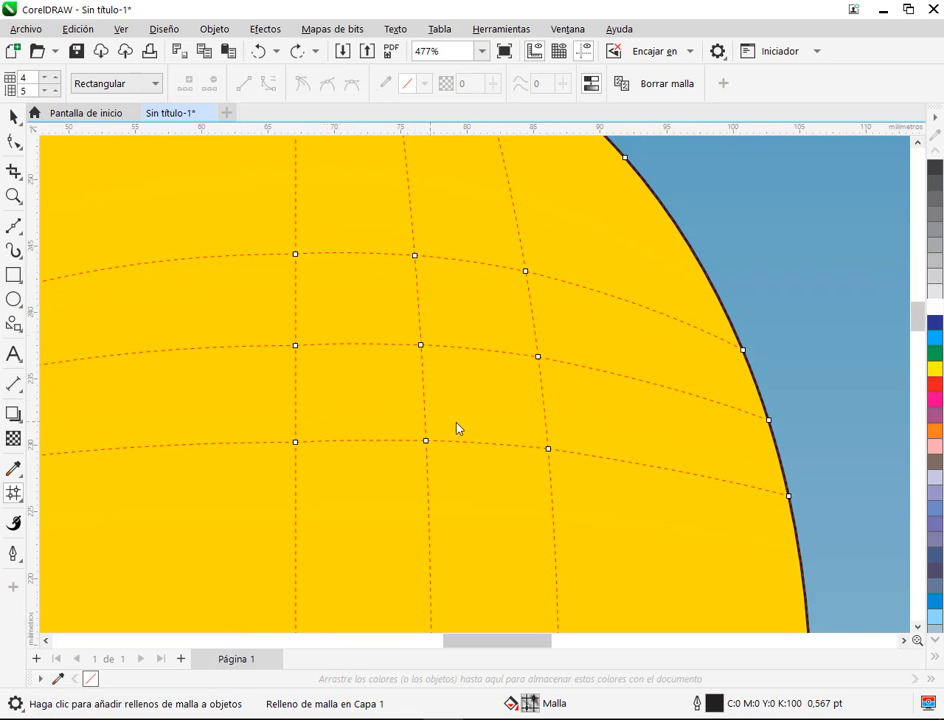
{"action": "scroll", "coordinate": [476, 349], "scroll_direction": "down", "scroll_amount": 2}
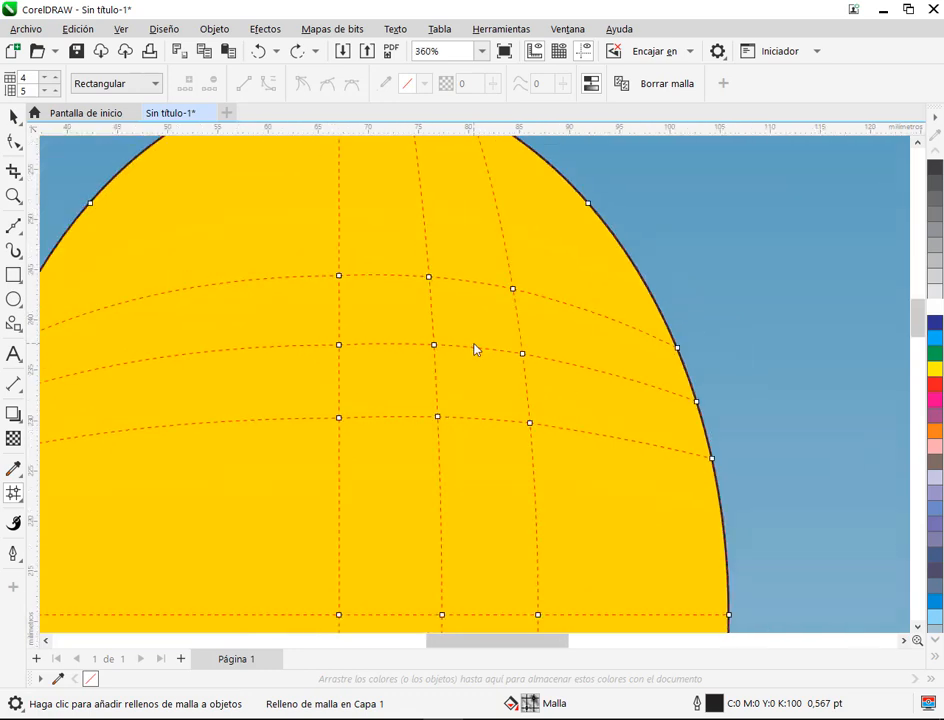
{"action": "left_click", "coordinate": [416, 323]}
{"action": "left_click", "coordinate": [471, 323], "text": "shift"}
{"action": "left_click", "coordinate": [475, 373], "text": "shift"}
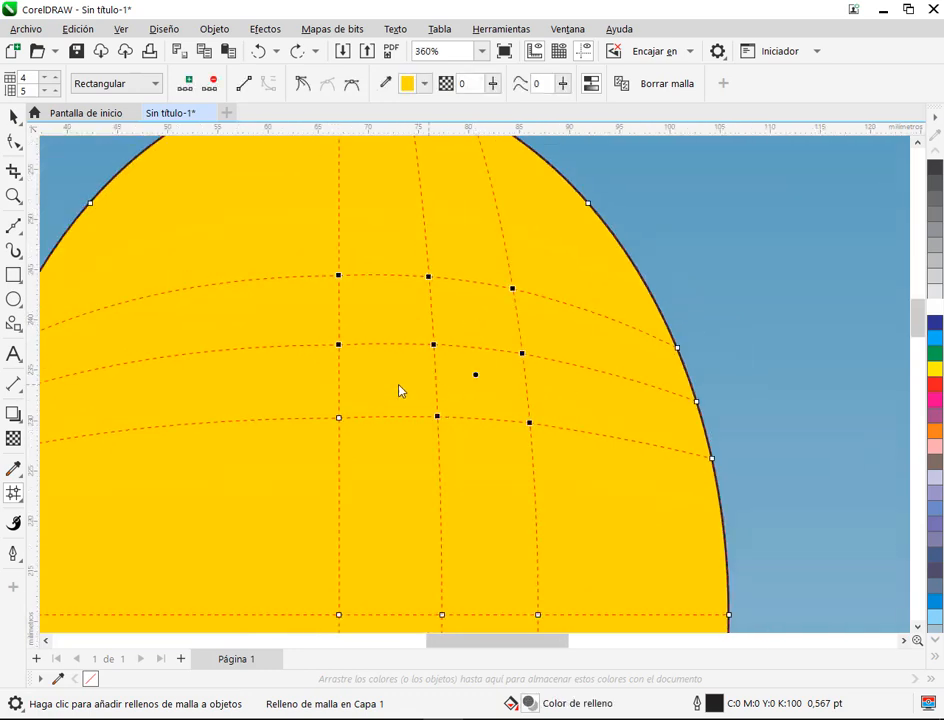
{"action": "left_click", "coordinate": [464, 323]}
{"action": "left_click", "coordinate": [403, 312]}
{"action": "left_click", "coordinate": [463, 325], "text": "shift"}
{"action": "left_click", "coordinate": [466, 388], "text": "shift"}
{"action": "left_click", "coordinate": [401, 389], "text": "shift"}
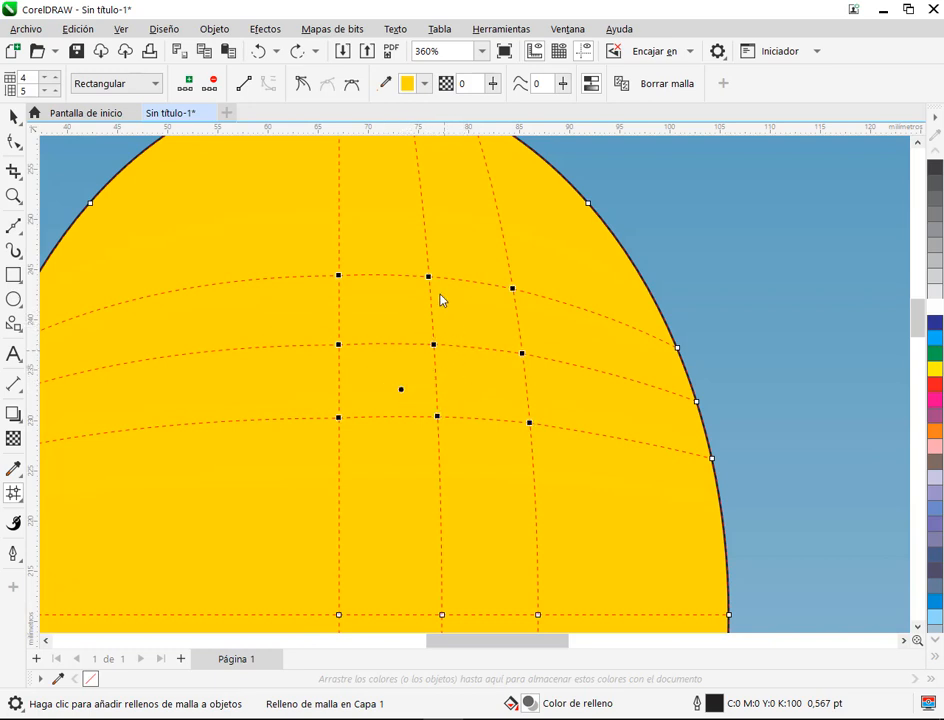
{"action": "left_click", "coordinate": [937, 371]}
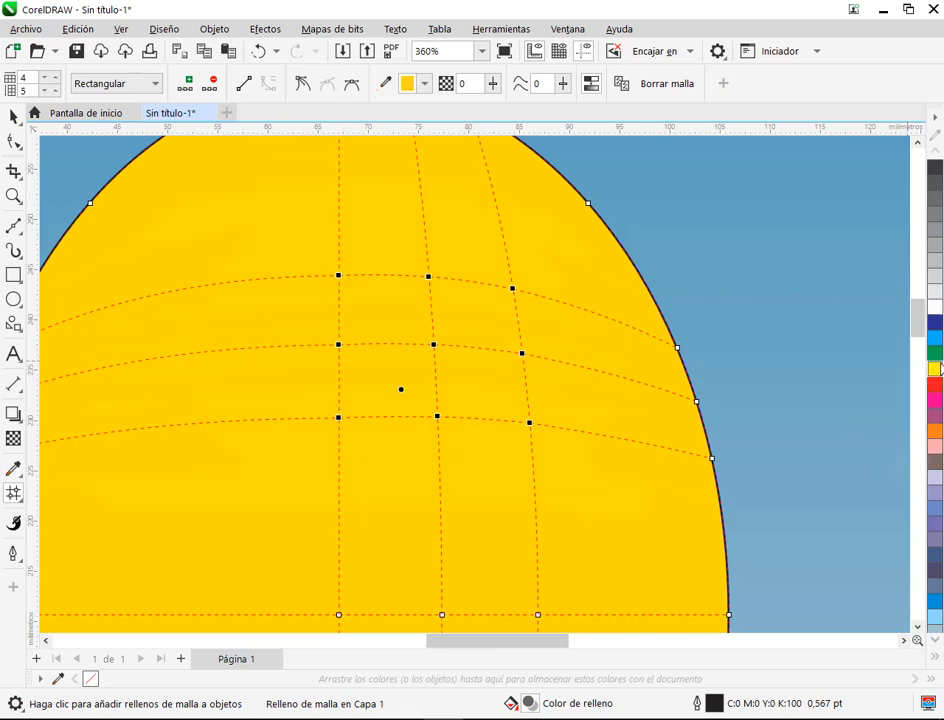
{"action": "left_click", "coordinate": [937, 371]}
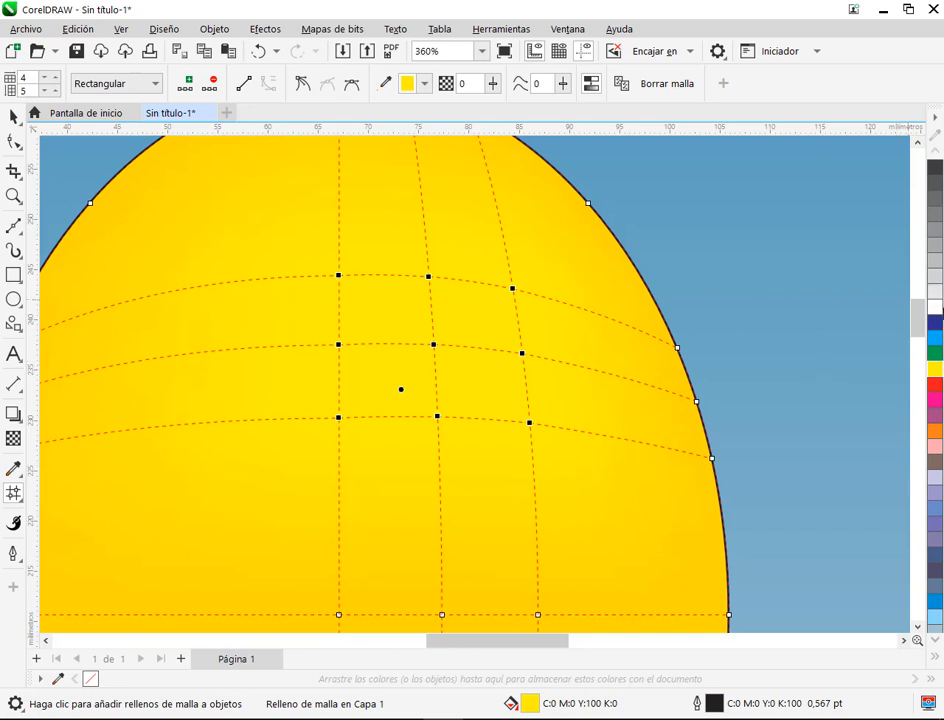
Step: Try colouring the nine selected nodes white, undo it, and view the ellipse's yellow shading without the mesh
{"action": "left_click", "coordinate": [935, 307]}
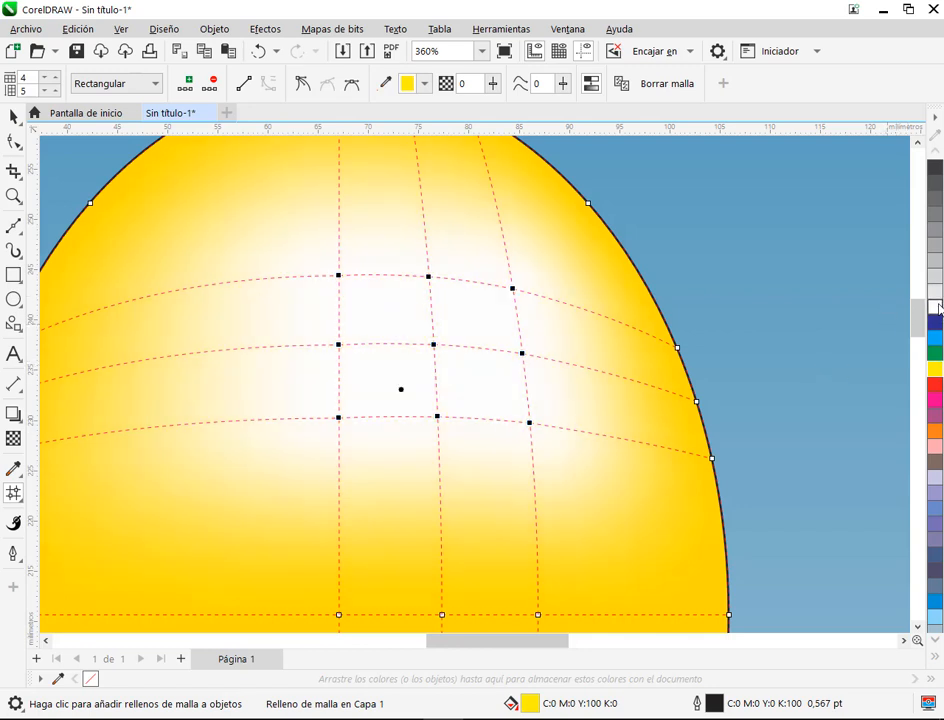
{"action": "key", "text": "ctrl+z"}
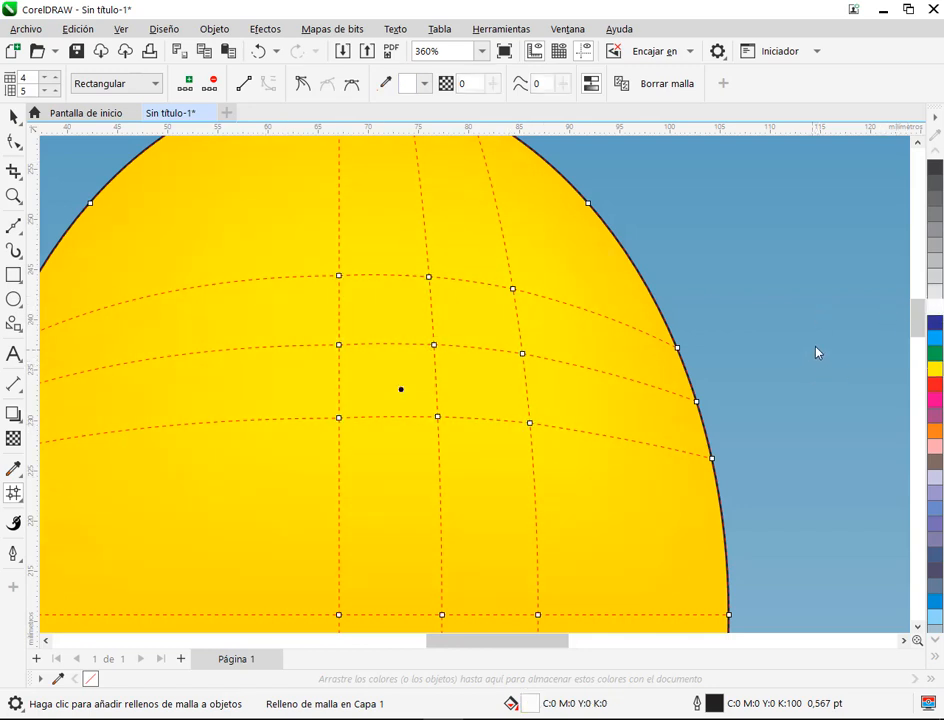
{"action": "left_click", "coordinate": [428, 320]}
{"action": "scroll", "coordinate": [711, 345], "scroll_direction": "down", "scroll_amount": 2}
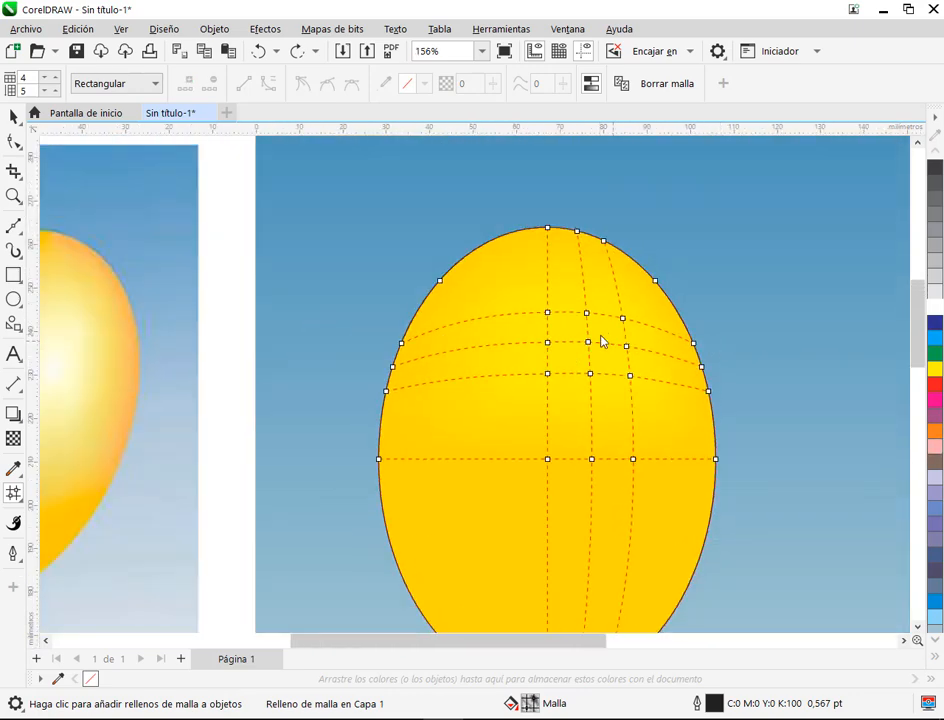
{"action": "left_click", "coordinate": [14, 117]}
{"action": "left_click", "coordinate": [293, 215]}
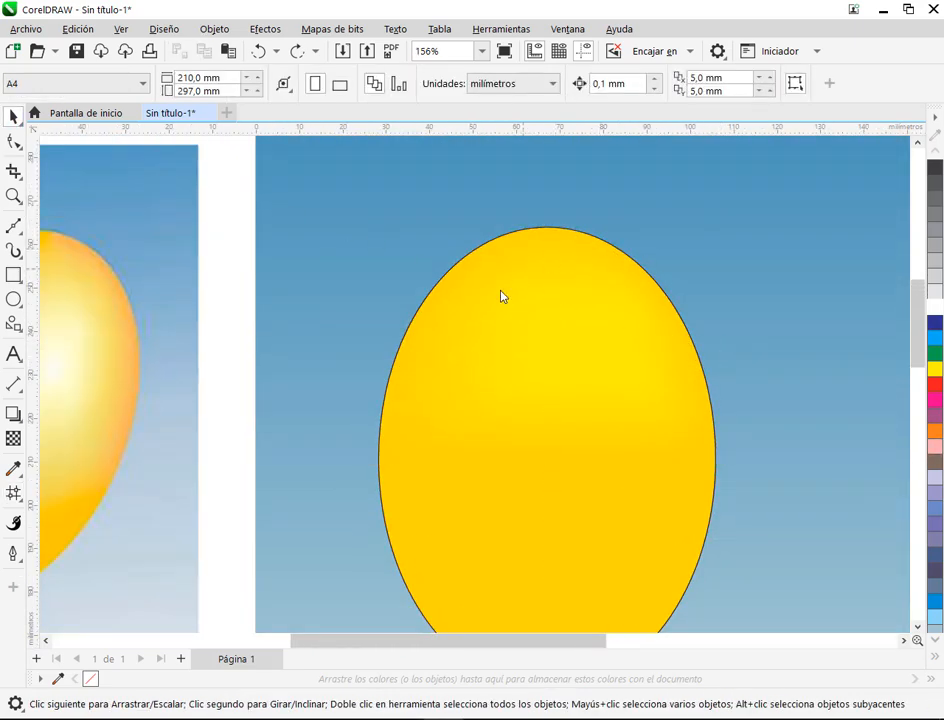
{"action": "scroll", "coordinate": [645, 466], "scroll_direction": "down", "scroll_amount": 1}
{"action": "left_click", "coordinate": [659, 411]}
{"action": "scroll", "coordinate": [659, 411], "scroll_direction": "up", "scroll_amount": 3}
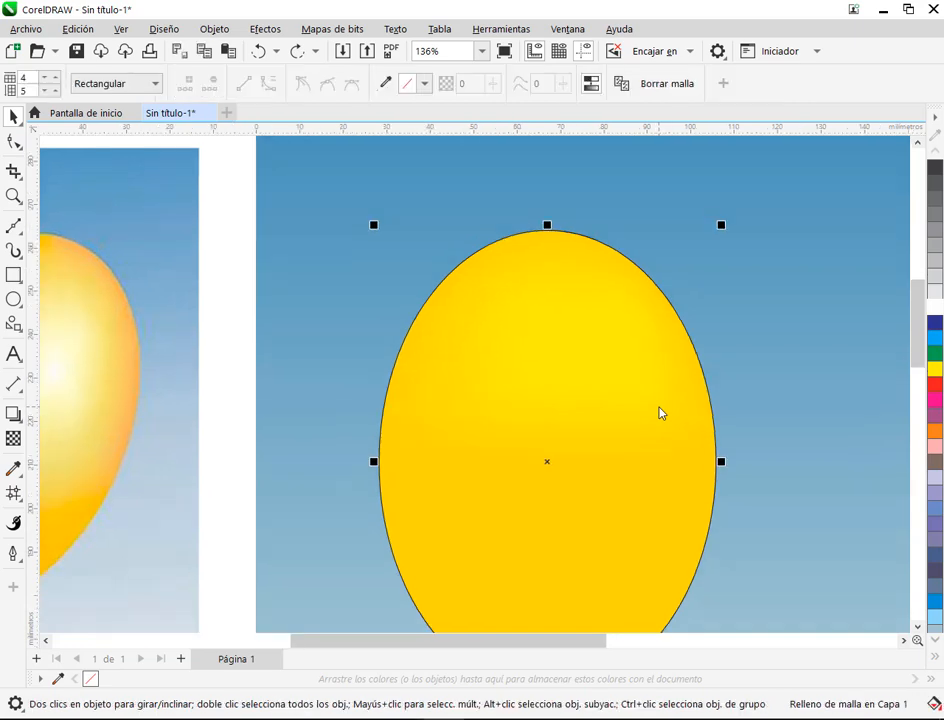
Step: Move the mesh node below the highlight node down about 3 mm, and try reshaping the curve handles on both sides of it
{"action": "left_click", "coordinate": [19, 142]}
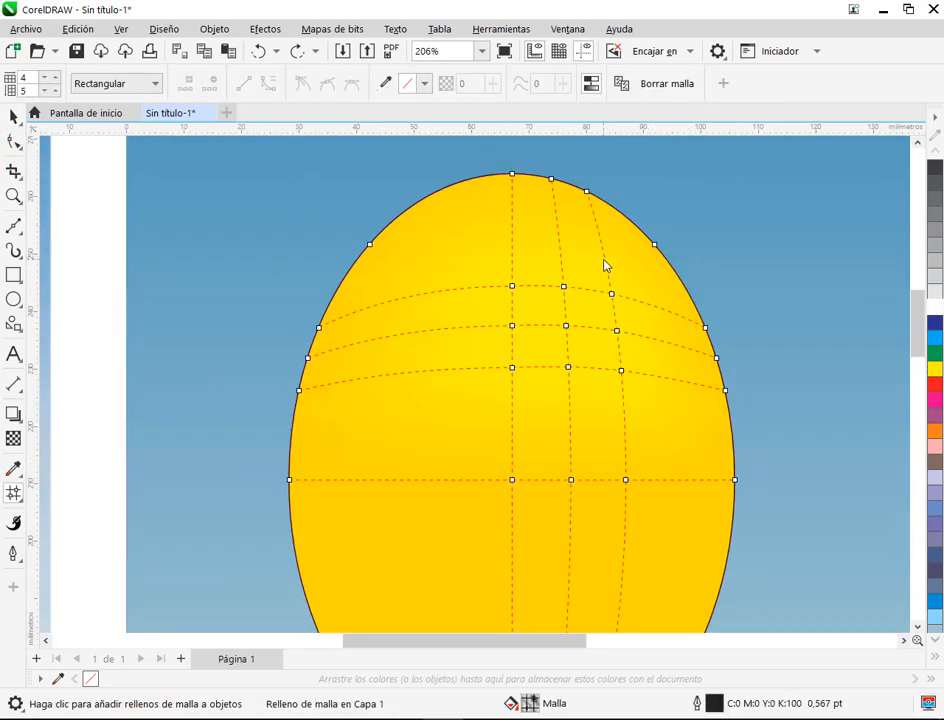
{"action": "scroll", "coordinate": [660, 322], "scroll_direction": "up", "scroll_amount": 3}
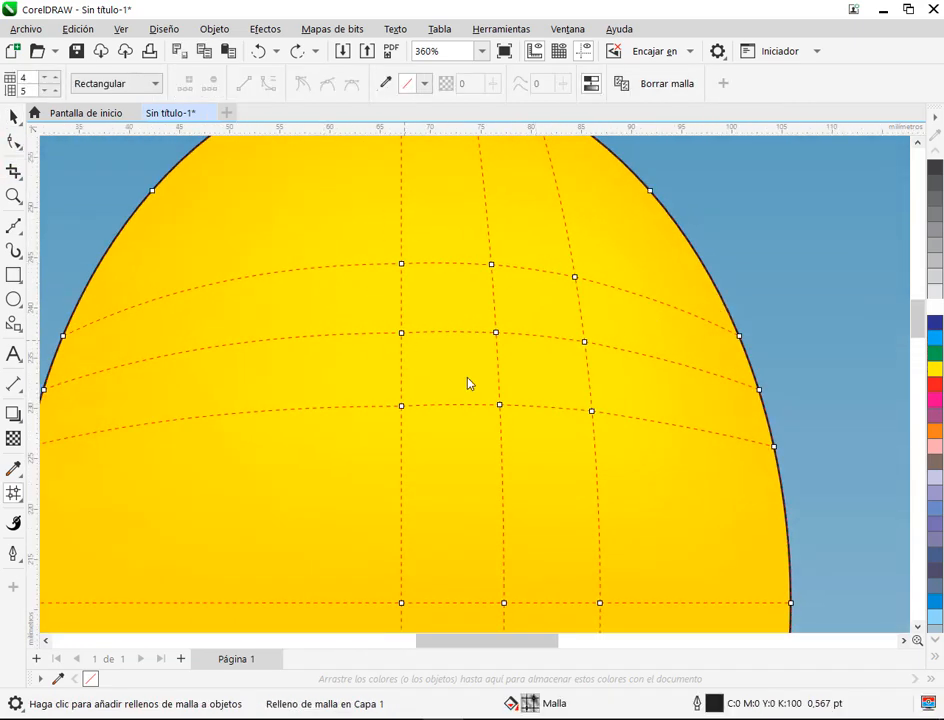
{"action": "left_click_drag", "start_coordinate": [500, 410], "coordinate": [500, 432]}
{"action": "left_click_drag", "start_coordinate": [437, 410], "coordinate": [426, 429]}
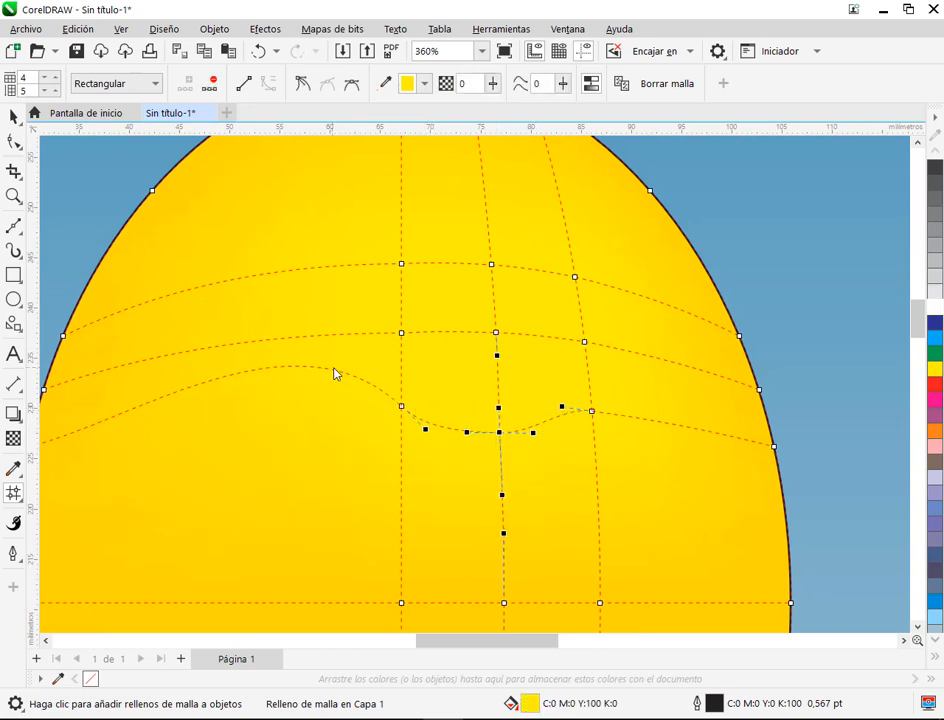
{"action": "left_click_drag", "start_coordinate": [563, 410], "coordinate": [566, 432]}
{"action": "left_click", "coordinate": [394, 440]}
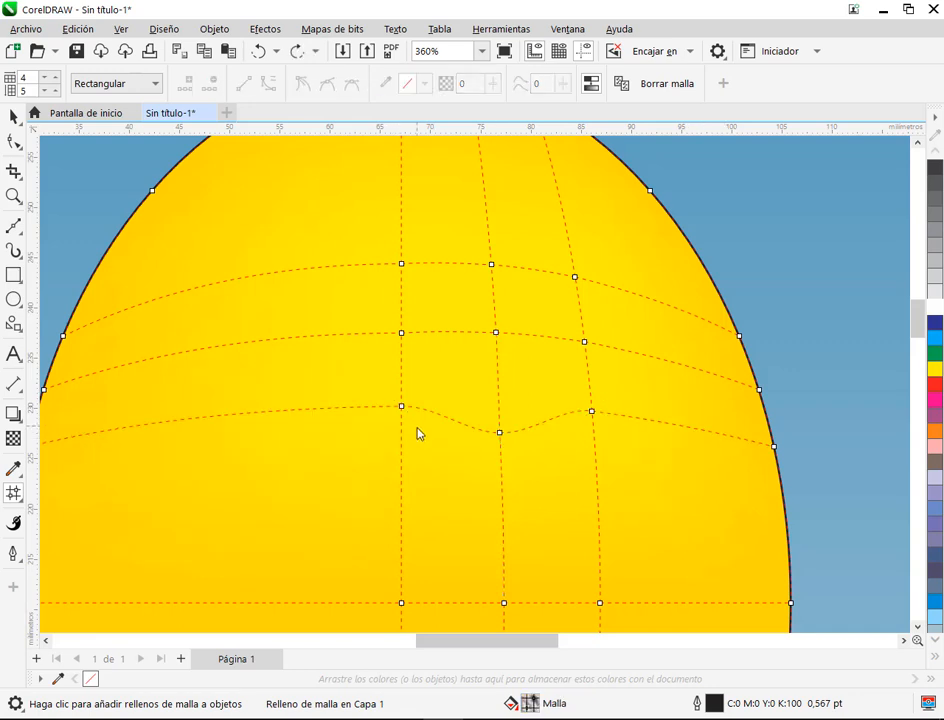
Step: Try making the mesh node beside the lowered one, on its left, symmetrical and stretching its horizontal curve handles
{"action": "left_click", "coordinate": [402, 409]}
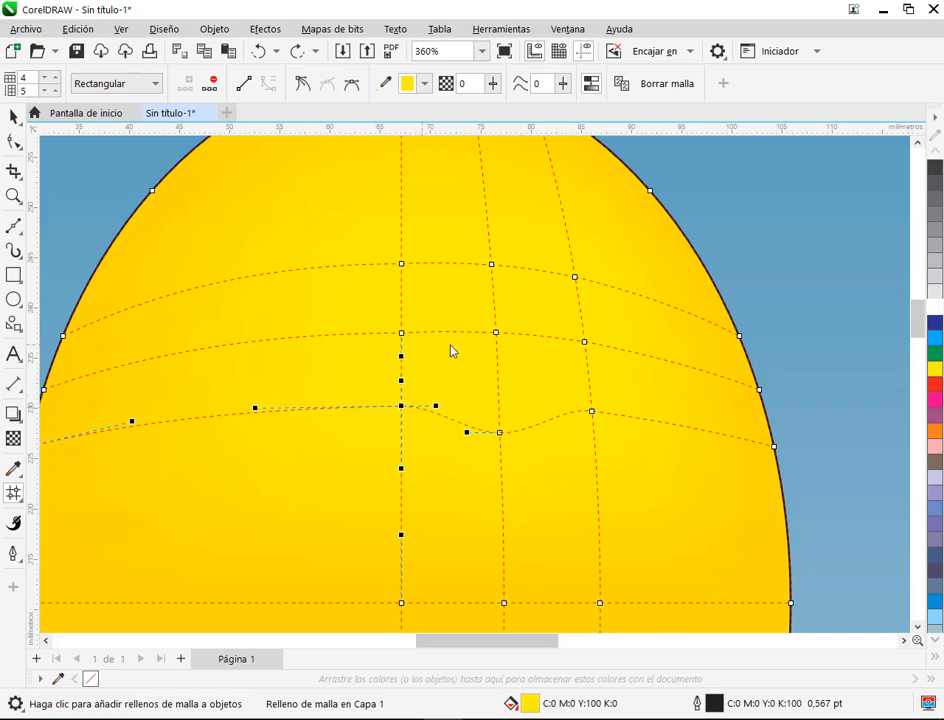
{"action": "scroll", "coordinate": [462, 424], "scroll_direction": "up", "scroll_amount": 1}
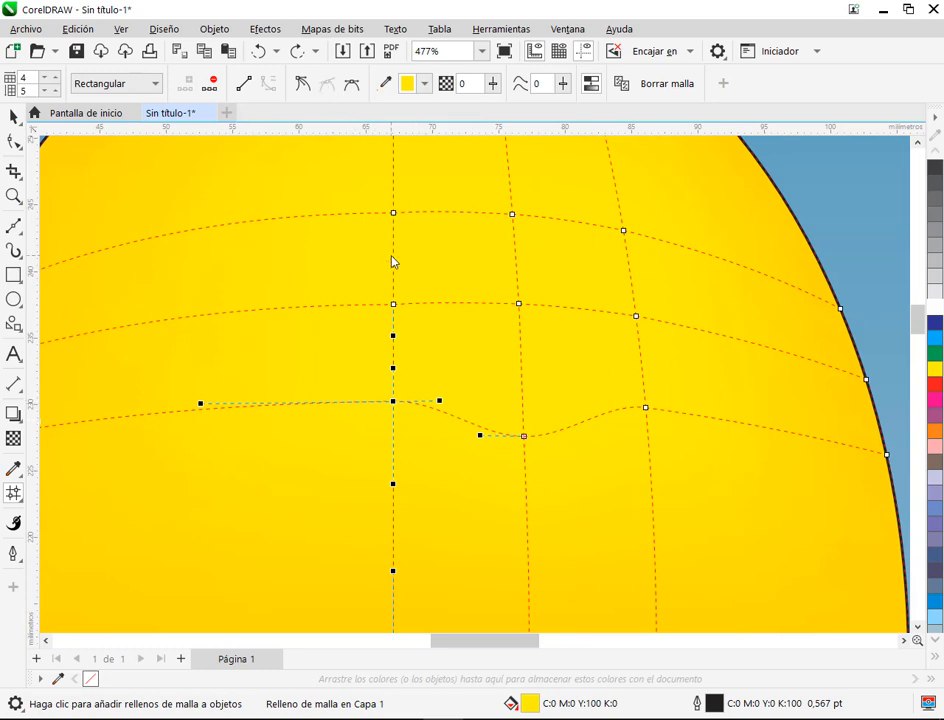
{"action": "mouse_move", "coordinate": [439, 404]}
{"action": "left_mouse_down"}
{"action": "mouse_move", "coordinate": [436, 423]}
{"action": "mouse_move", "coordinate": [440, 381]}
{"action": "mouse_move", "coordinate": [445, 405]}
{"action": "left_mouse_up"}
{"action": "left_click", "coordinate": [353, 86]}
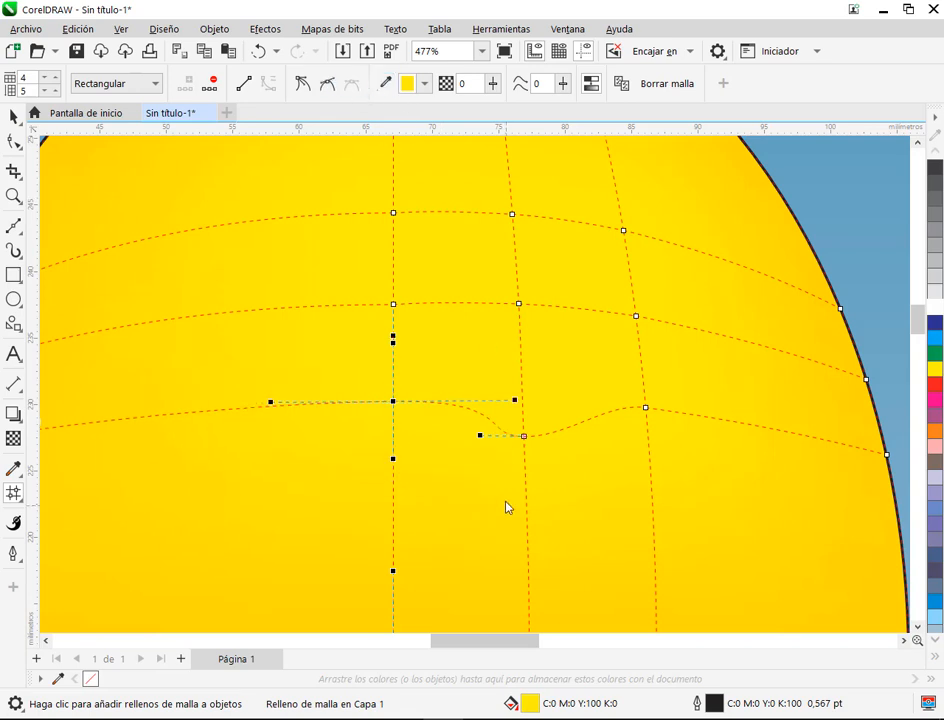
{"action": "mouse_move", "coordinate": [515, 405]}
{"action": "left_mouse_down"}
{"action": "mouse_move", "coordinate": [506, 419]}
{"action": "mouse_move", "coordinate": [503, 410]}
{"action": "left_mouse_up"}
Step: Try making that same mesh node smooth and adjusting the lengths of its two horizontal handles independently
{"action": "left_click", "coordinate": [329, 84]}
{"action": "left_click_drag", "start_coordinate": [475, 409], "coordinate": [430, 408]}
{"action": "left_click_drag", "start_coordinate": [286, 402], "coordinate": [260, 399]}
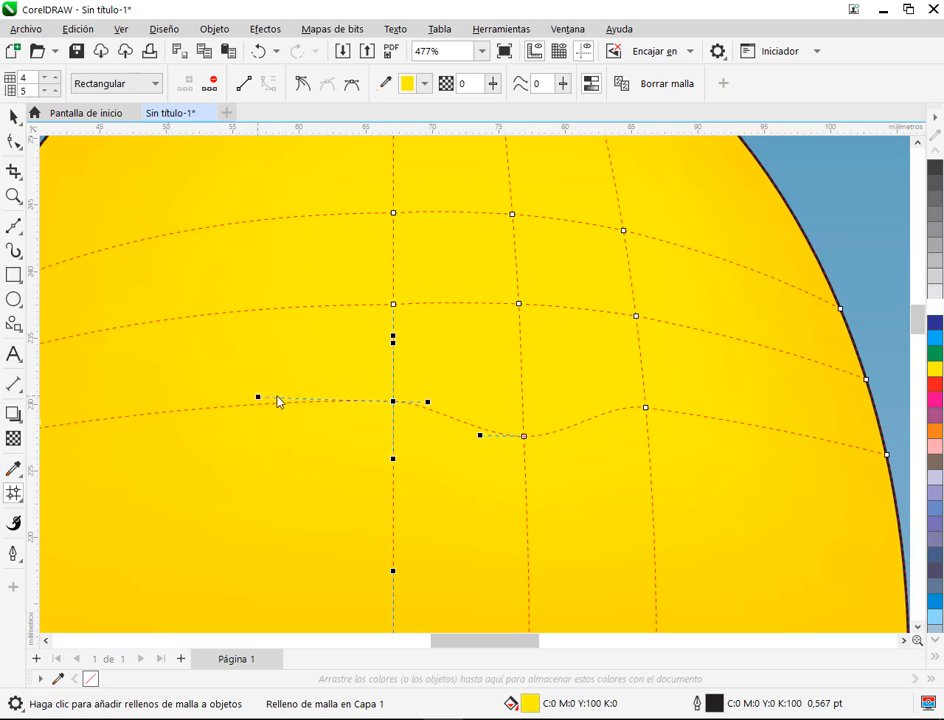
Step: Try the node as symmetrical again, undo a handle stretch, and test rotating its handles before levelling them
{"action": "left_click", "coordinate": [352, 86]}
{"action": "left_click_drag", "start_coordinate": [460, 406], "coordinate": [508, 407]}
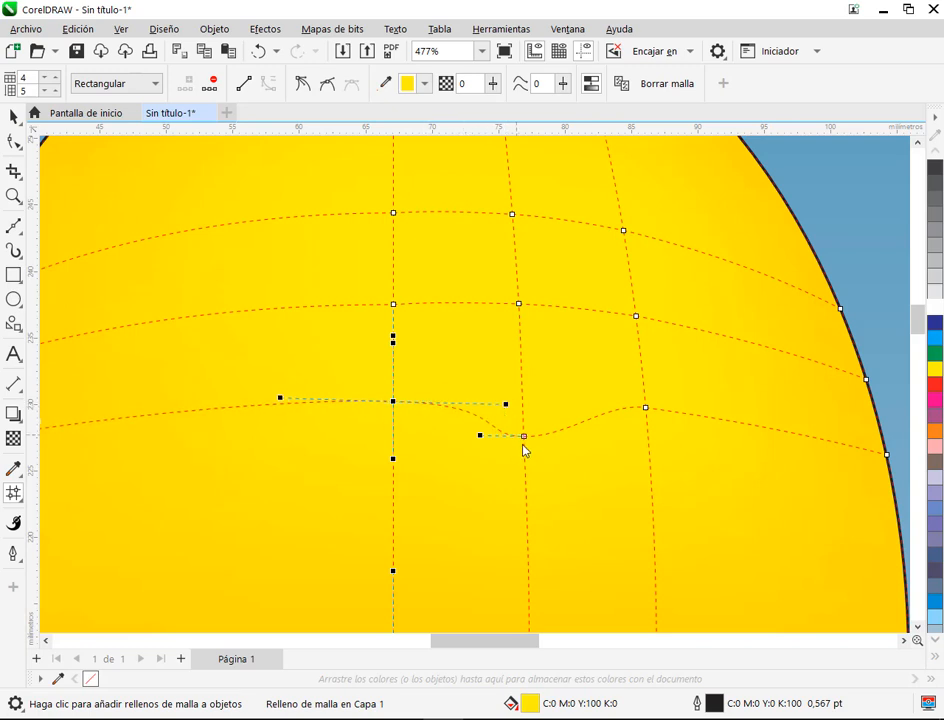
{"action": "left_click", "coordinate": [257, 51]}
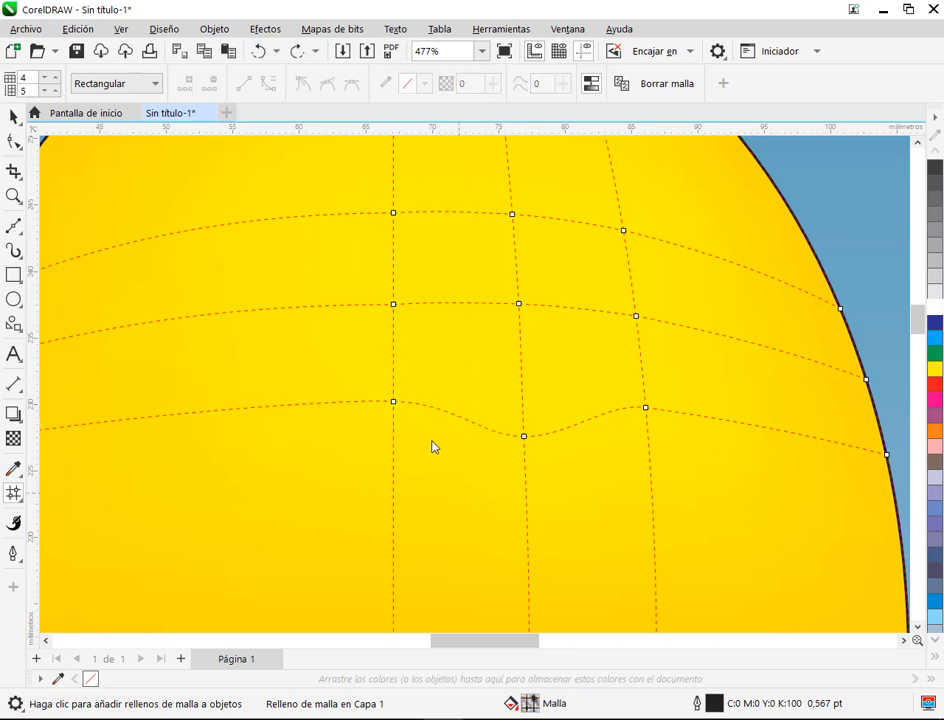
{"action": "left_click", "coordinate": [393, 403]}
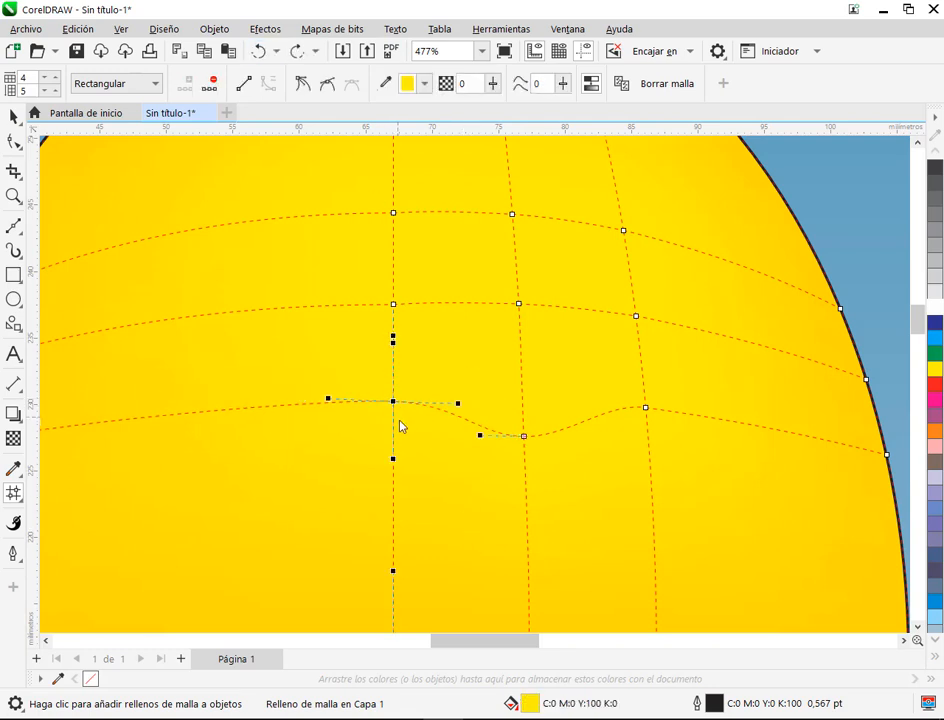
{"action": "left_click_drag", "start_coordinate": [458, 405], "coordinate": [430, 447]}
{"action": "left_click_drag", "start_coordinate": [357, 358], "coordinate": [322, 401]}
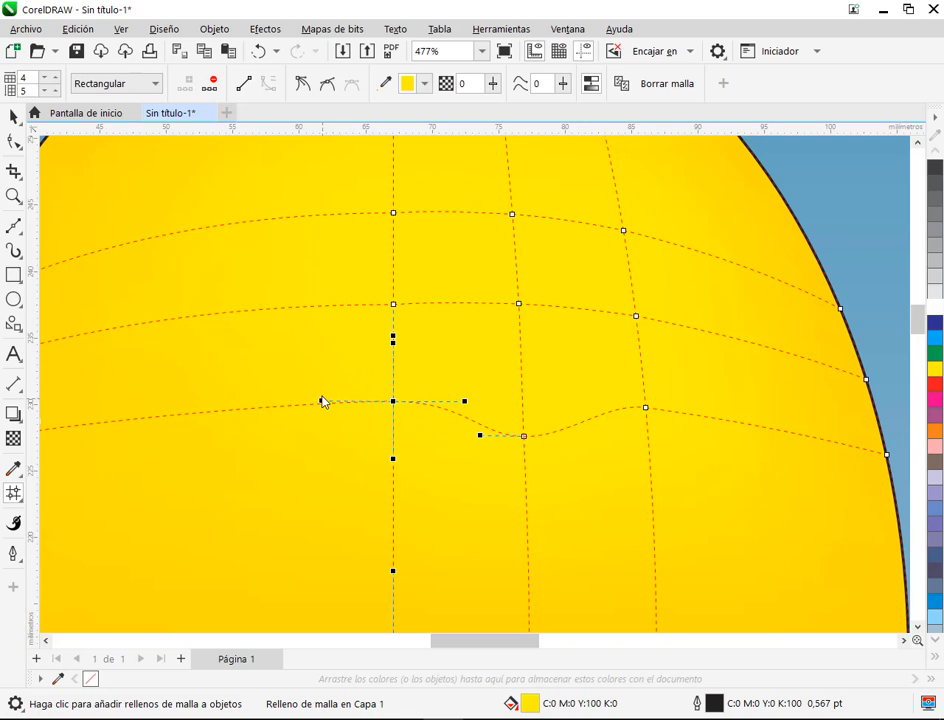
Step: Make the node a cusp, angle its right handle downward, and lower the node below the highlight slightly
{"action": "left_click", "coordinate": [302, 84]}
{"action": "left_click_drag", "start_coordinate": [466, 408], "coordinate": [439, 446]}
{"action": "left_click_drag", "start_coordinate": [525, 437], "coordinate": [525, 442]}
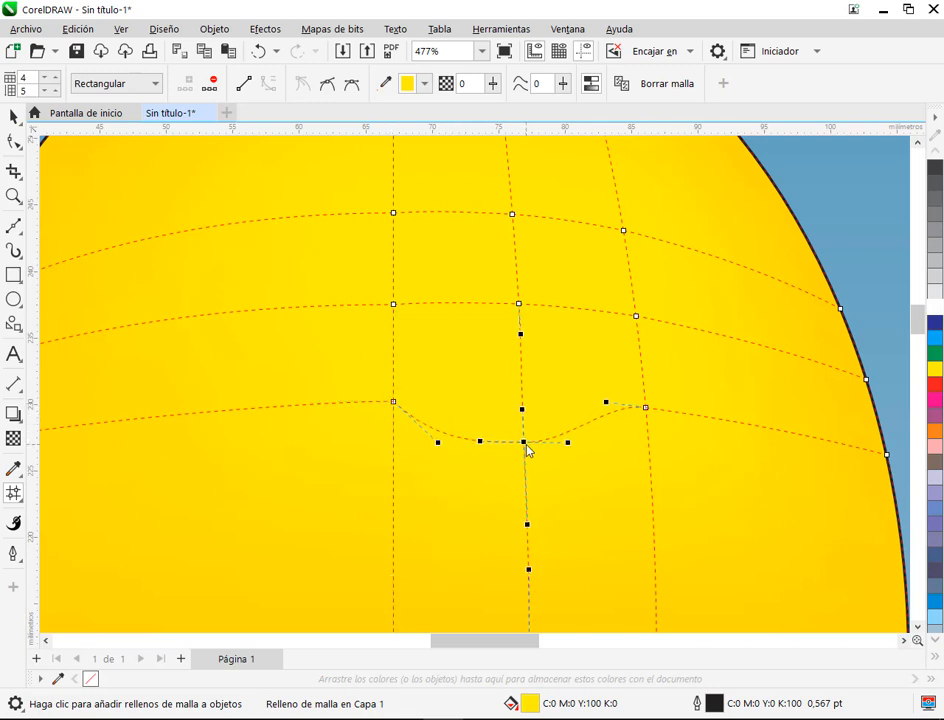
Step: Angle the left handle of the lower-right node downward and lower the bottom middle node about 1.5 mm to form a rounded arc
{"action": "left_click", "coordinate": [646, 409]}
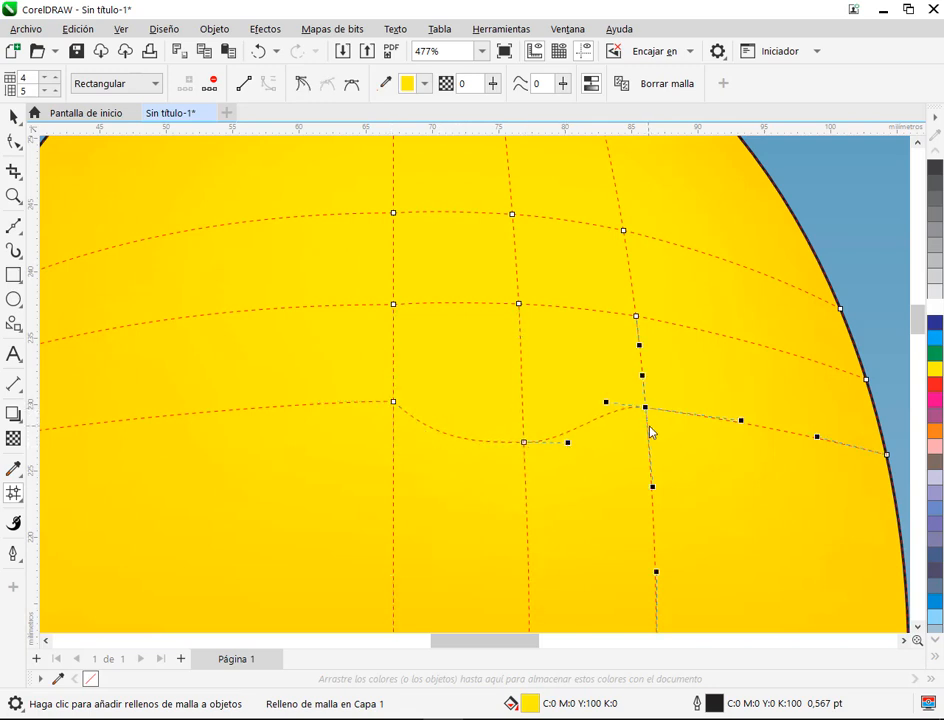
{"action": "left_click_drag", "start_coordinate": [607, 402], "coordinate": [628, 441]}
{"action": "left_click_drag", "start_coordinate": [524, 444], "coordinate": [526, 465]}
{"action": "left_click_drag", "start_coordinate": [615, 345], "coordinate": [600, 398]}
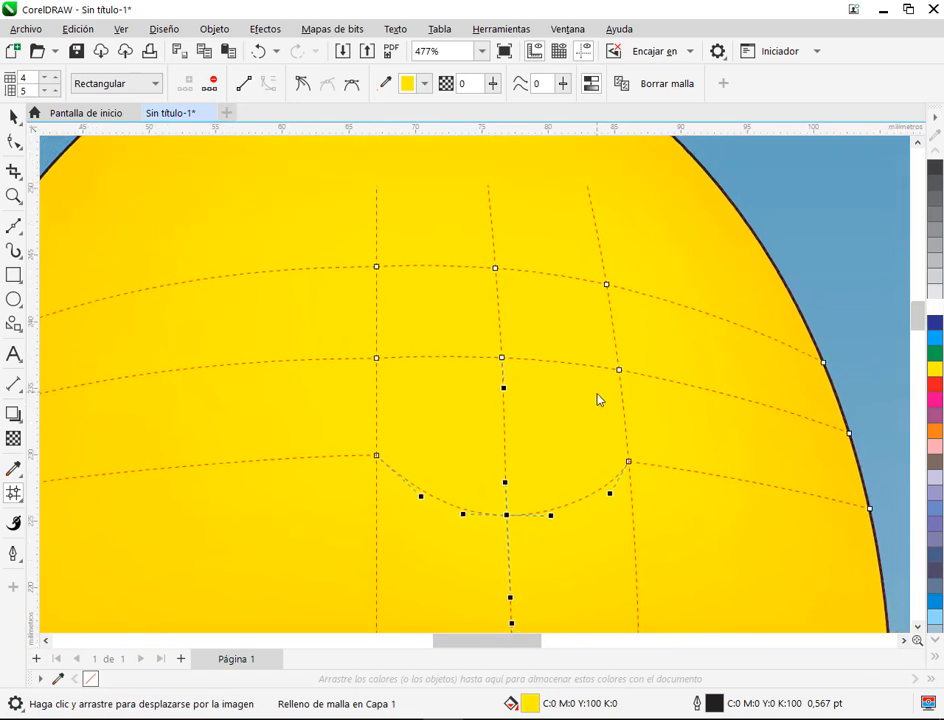
Step: Raise the mesh node above the highlight about 4 mm and angle the neighbouring nodes' inner handles upward as cusps to round the upper arc
{"action": "left_click_drag", "start_coordinate": [494, 272], "coordinate": [490, 226]}
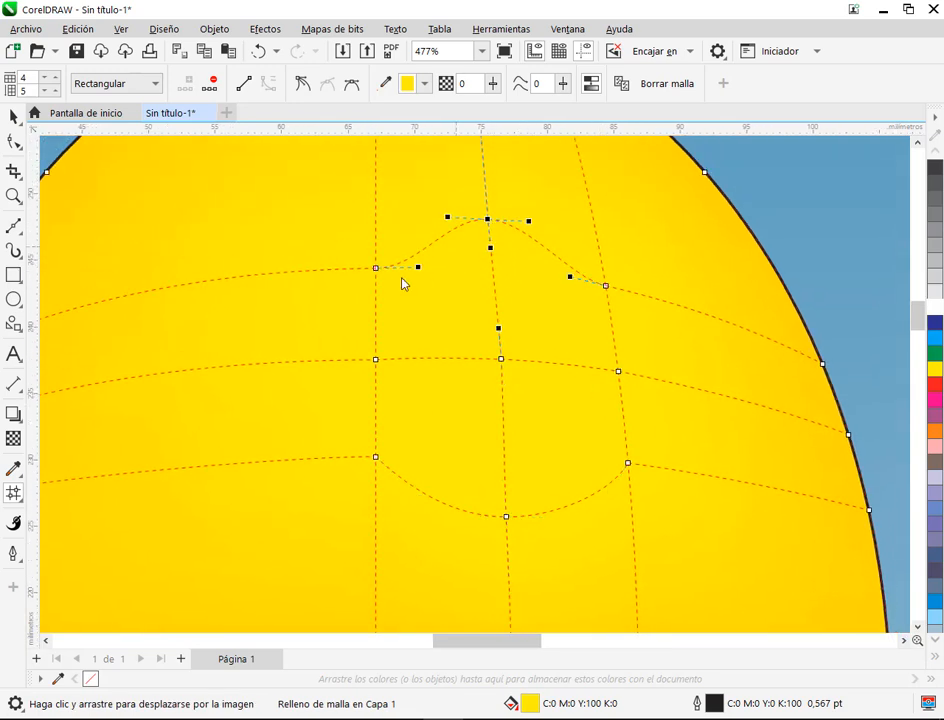
{"action": "left_click", "coordinate": [376, 269]}
{"action": "left_click_drag", "start_coordinate": [420, 264], "coordinate": [423, 230]}
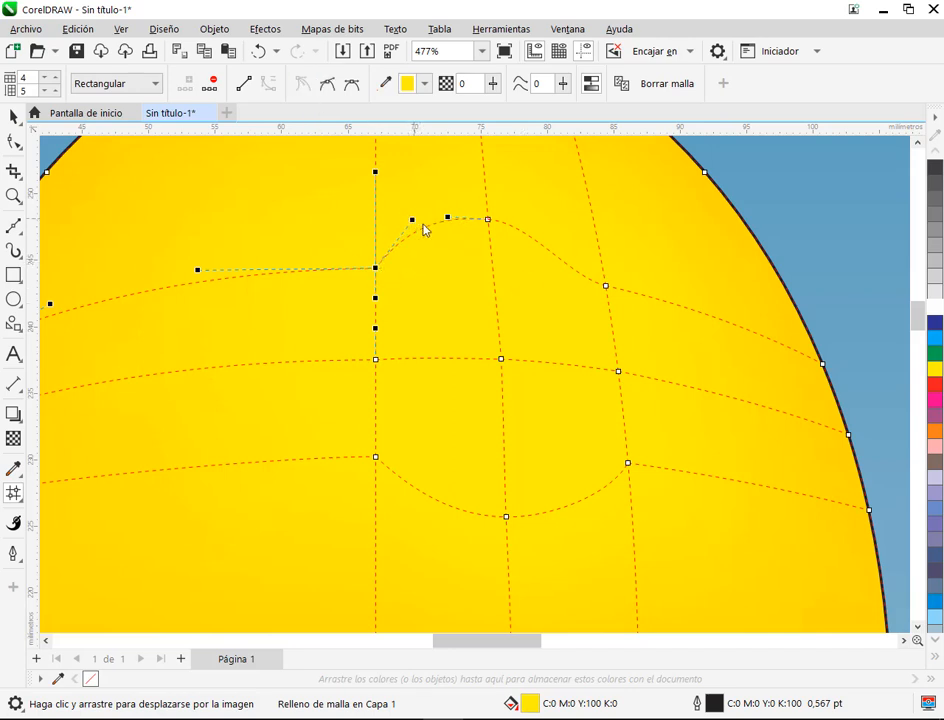
{"action": "left_click", "coordinate": [607, 288]}
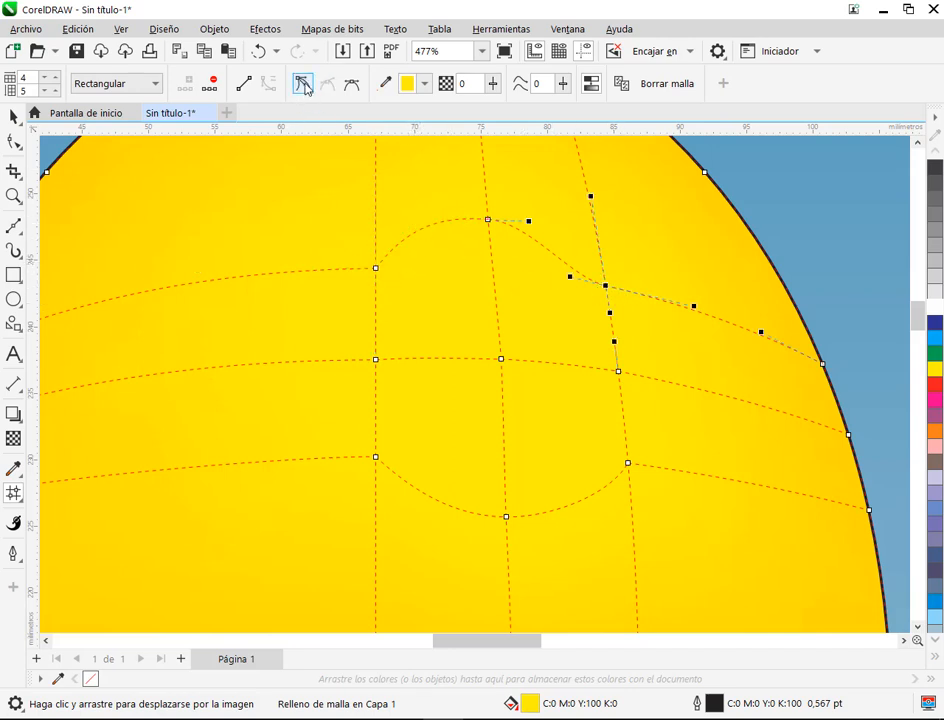
{"action": "left_click_drag", "start_coordinate": [573, 279], "coordinate": [574, 227]}
Step: Move the mesh node left of the highlight outward about 3 mm and bend the adjoining vertical handles outward to round that side
{"action": "left_click_drag", "start_coordinate": [375, 360], "coordinate": [335, 358]}
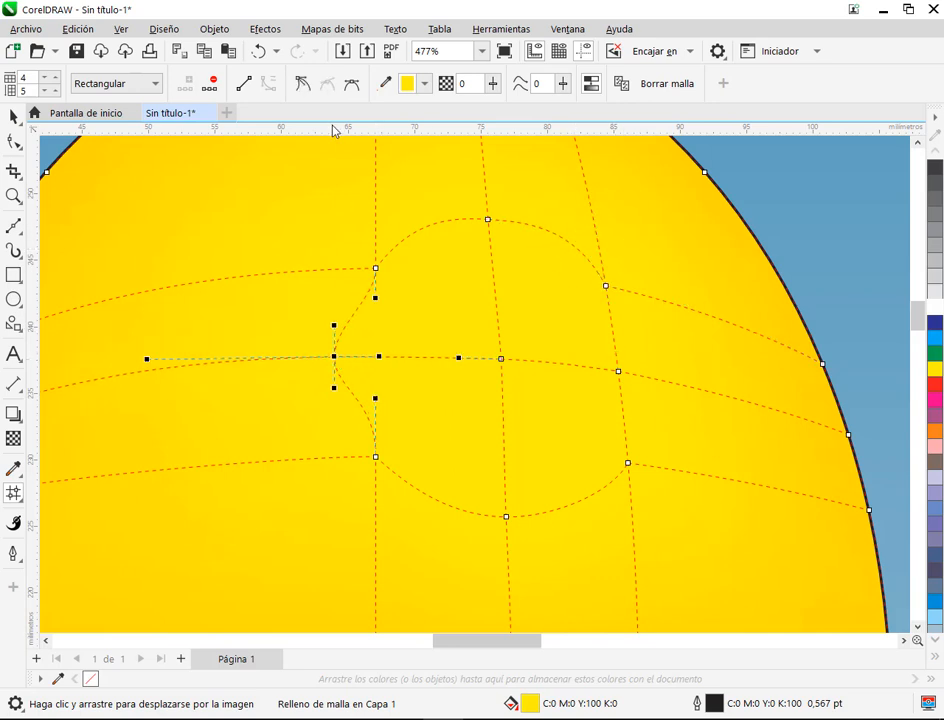
{"action": "left_click_drag", "start_coordinate": [376, 399], "coordinate": [330, 407]}
{"action": "left_click_drag", "start_coordinate": [376, 299], "coordinate": [350, 289]}
Step: Move the mesh node right of the highlight outward about 2.5 mm and bend the adjoining corner handles outward to close the circle
{"action": "left_click_drag", "start_coordinate": [618, 371], "coordinate": [651, 373]}
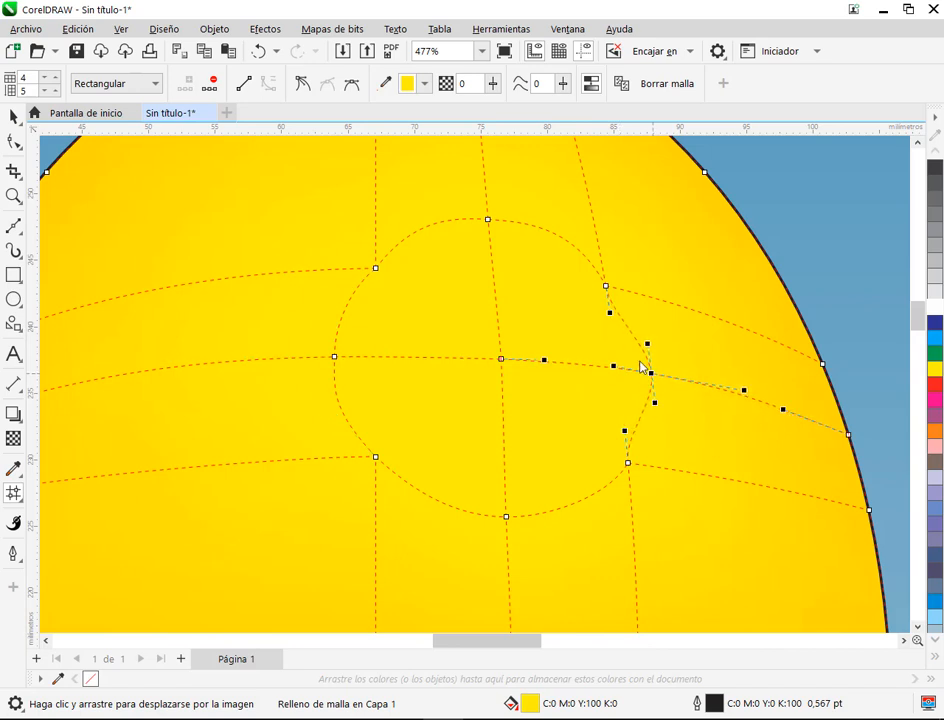
{"action": "left_click_drag", "start_coordinate": [613, 315], "coordinate": [635, 310]}
{"action": "left_click", "coordinate": [628, 463]}
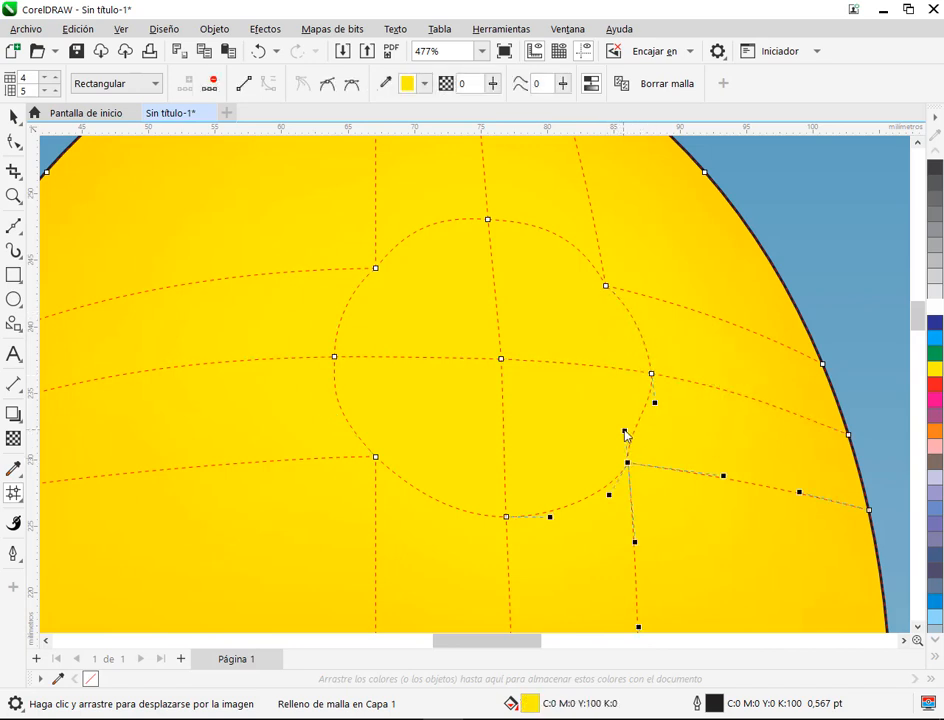
{"action": "left_click_drag", "start_coordinate": [625, 431], "coordinate": [651, 437]}
Step: Nudge the top, right and corner nodes of the mesh ring slightly to even out its circular outline
{"action": "left_click_drag", "start_coordinate": [606, 287], "coordinate": [611, 281]}
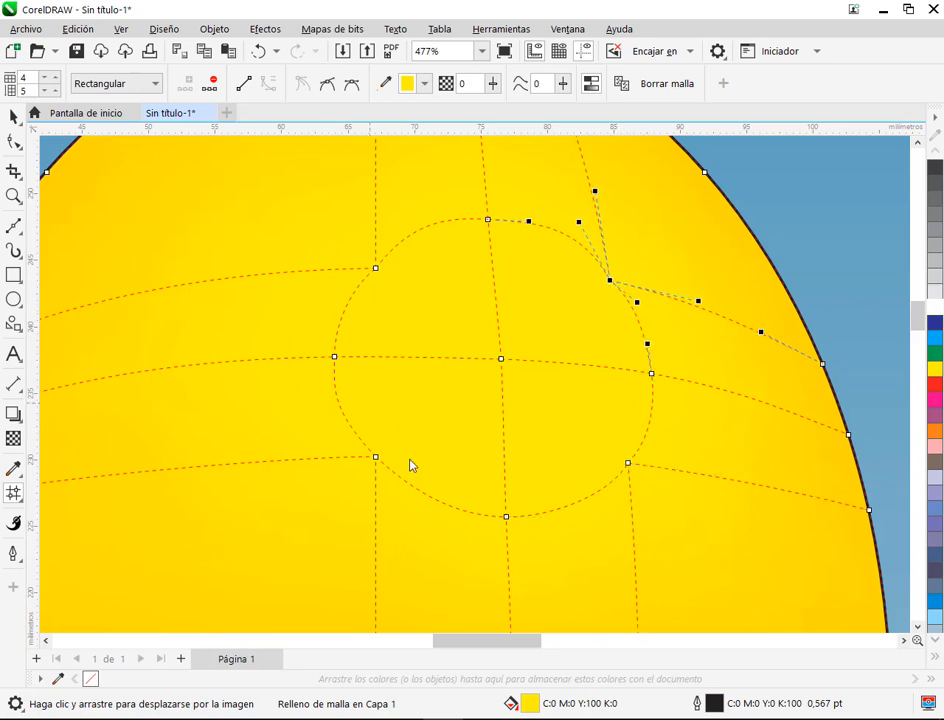
{"action": "left_click", "coordinate": [487, 219]}
{"action": "left_click_drag", "start_coordinate": [488, 223], "coordinate": [489, 215]}
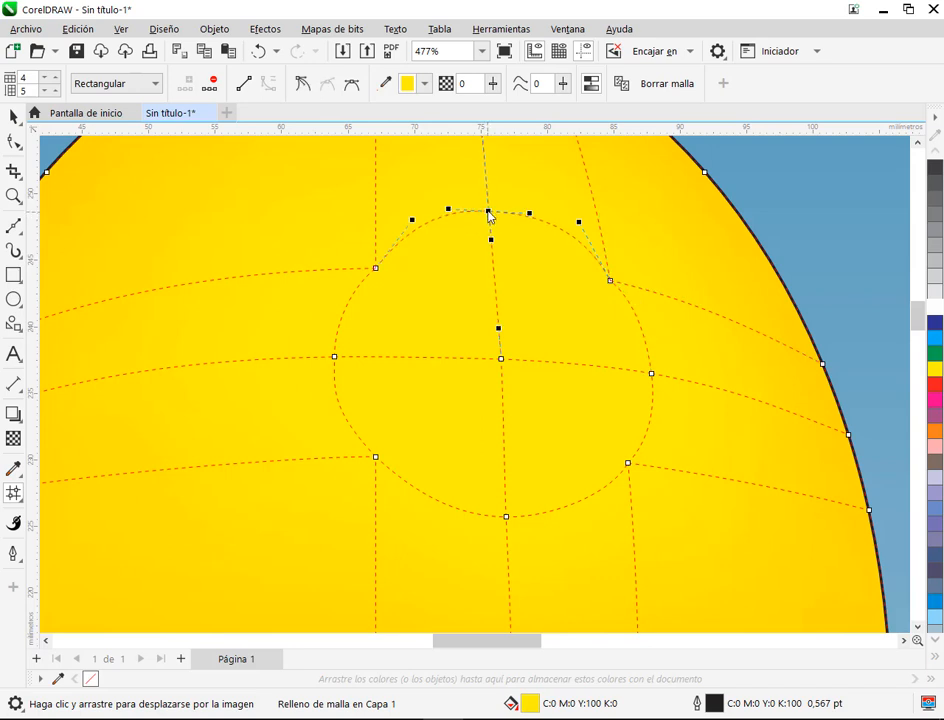
{"action": "left_click", "coordinate": [650, 374]}
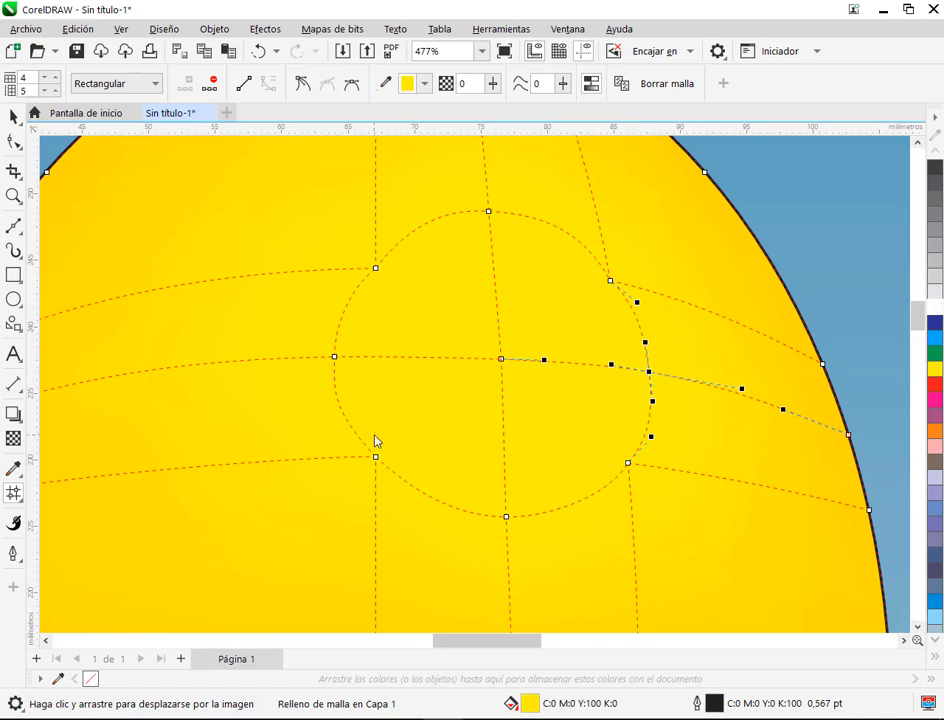
{"action": "left_click_drag", "start_coordinate": [374, 457], "coordinate": [374, 466]}
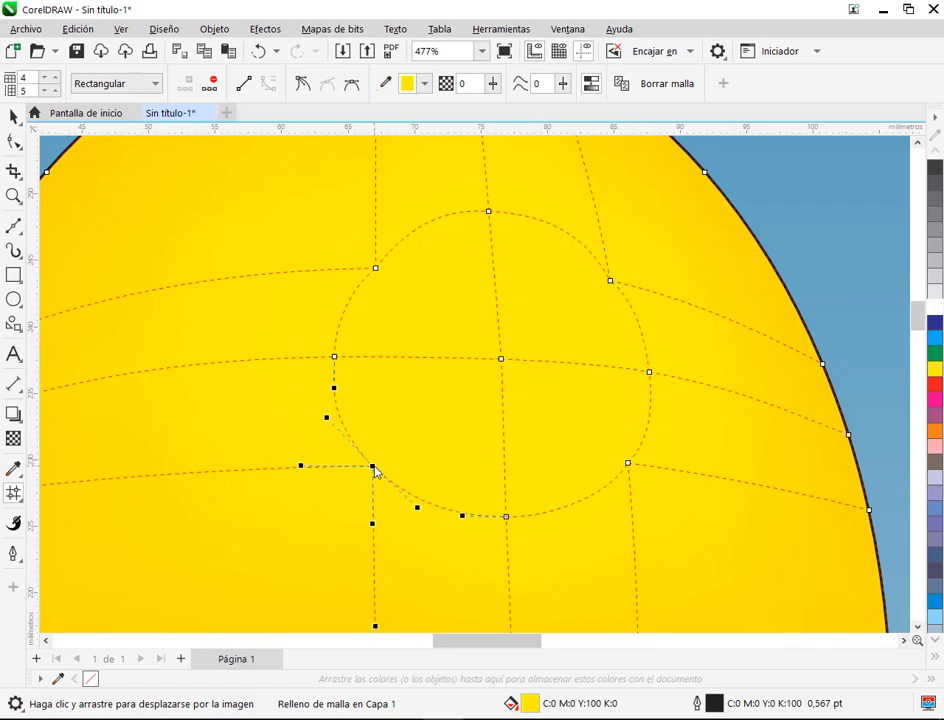
{"action": "left_click_drag", "start_coordinate": [379, 271], "coordinate": [372, 263]}
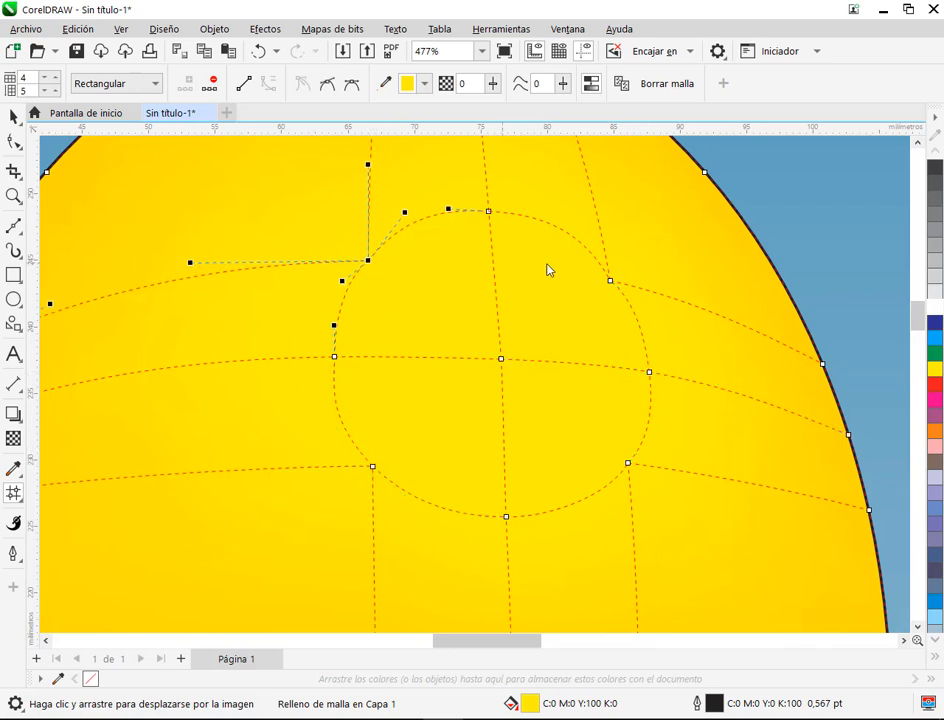
{"action": "left_click", "coordinate": [611, 282]}
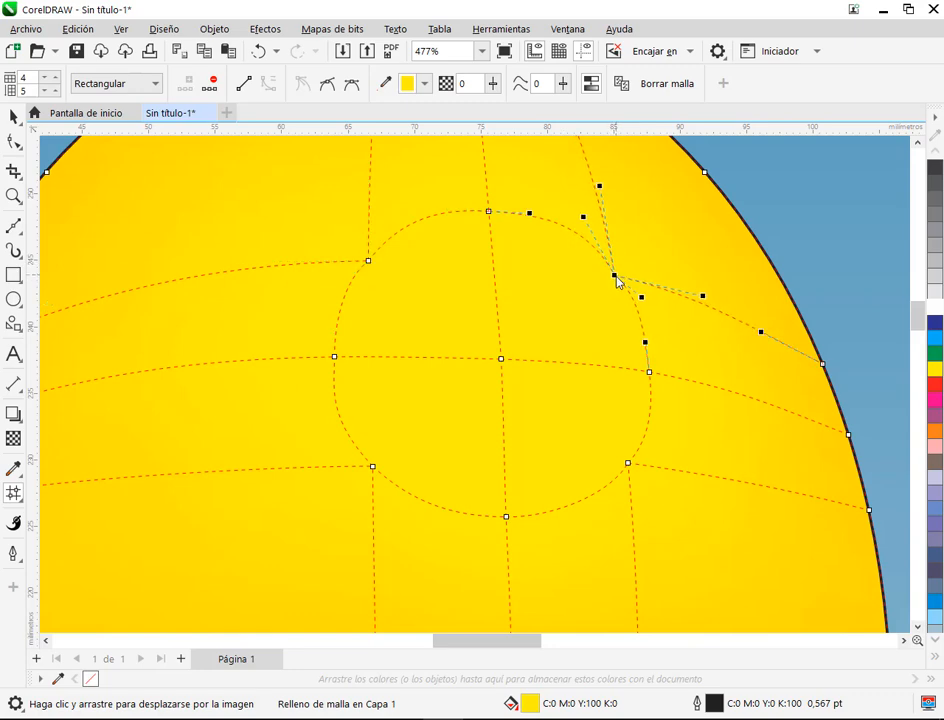
Step: Colour the mesh node at the centre of the circular ring white
{"action": "scroll", "coordinate": [561, 330], "scroll_direction": "down", "scroll_amount": 3}
{"action": "left_click", "coordinate": [819, 249]}
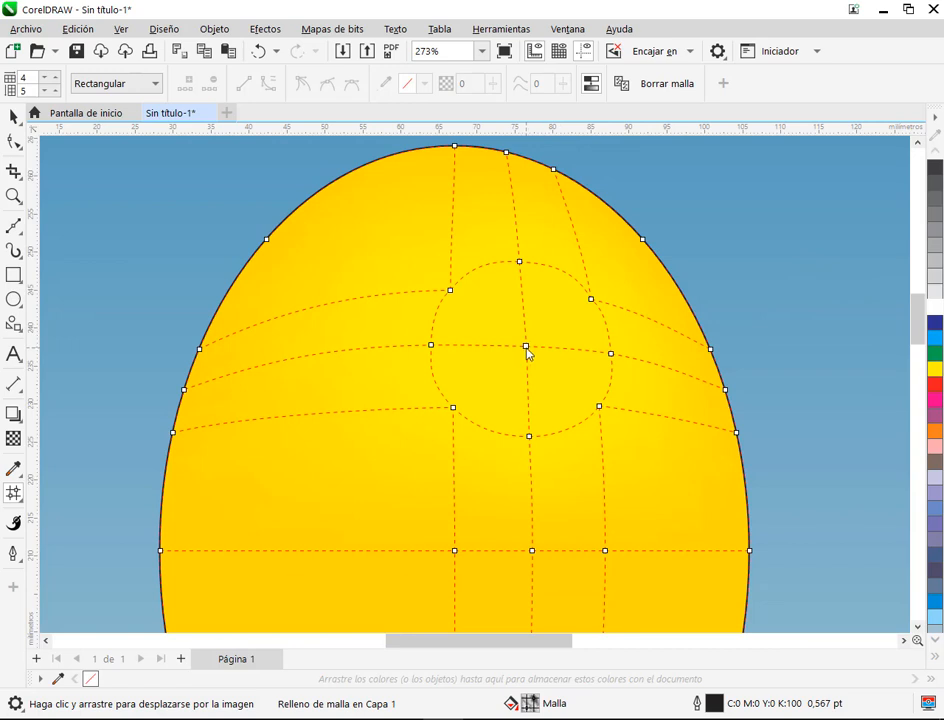
{"action": "left_click", "coordinate": [526, 347]}
{"action": "left_click", "coordinate": [936, 309]}
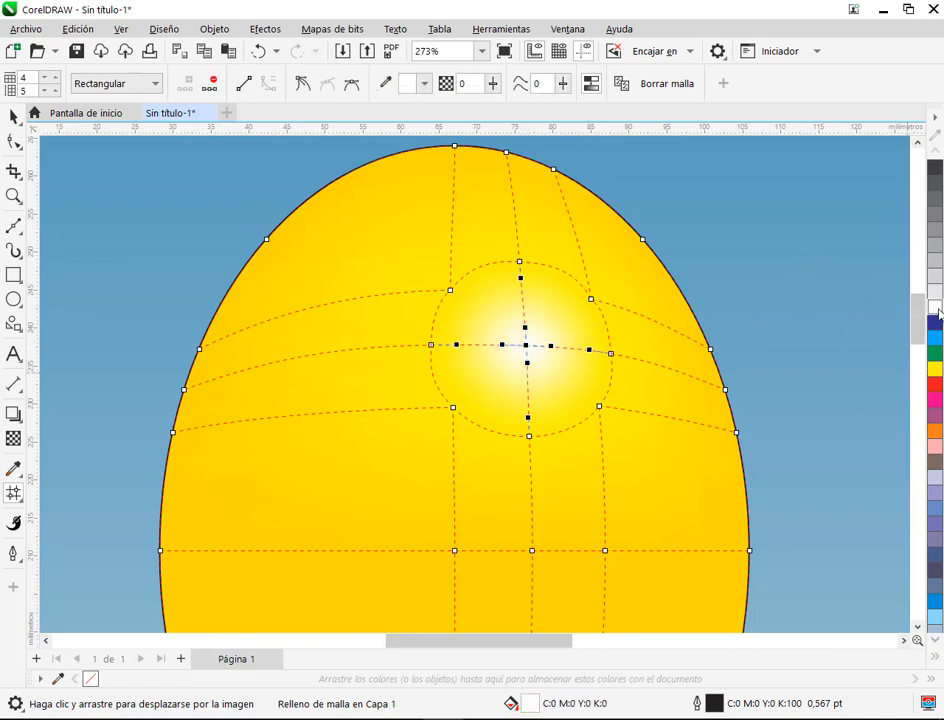
Step: View the ellipse's round highlight without its mesh and compare it with the reference balloon
{"action": "left_click", "coordinate": [534, 358]}
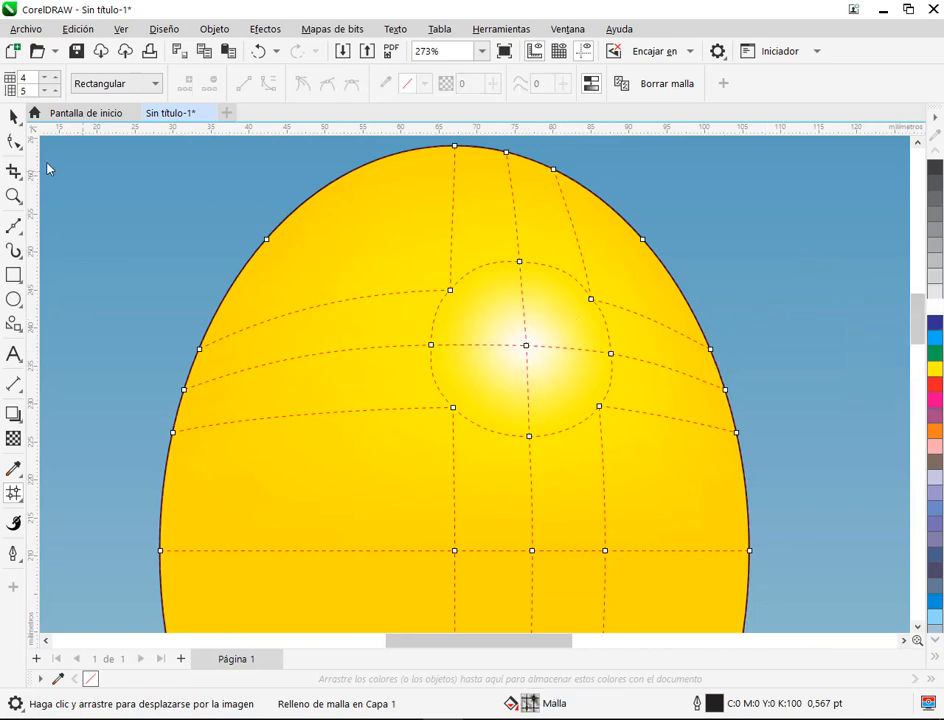
{"action": "left_click", "coordinate": [14, 117]}
{"action": "left_click", "coordinate": [214, 284]}
{"action": "scroll", "coordinate": [574, 299], "scroll_direction": "down", "scroll_amount": 2}
{"action": "scroll", "coordinate": [574, 305], "scroll_direction": "down", "scroll_amount": 1}
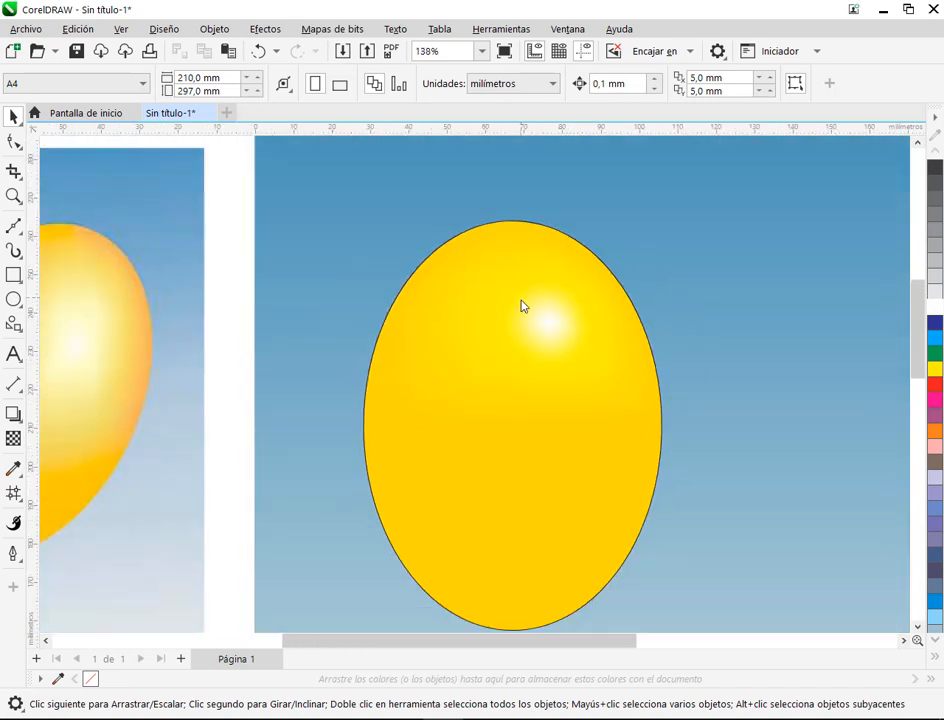
{"action": "scroll", "coordinate": [579, 385], "scroll_direction": "down", "scroll_amount": 1}
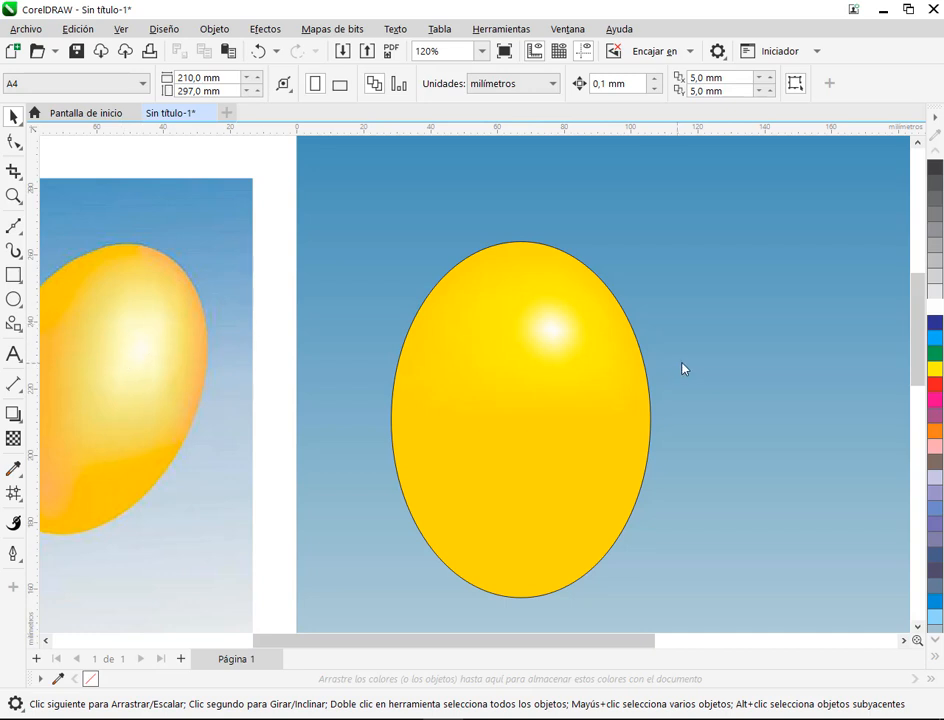
Step: Edit the yellow balloon's mesh fill and pull the three lower nodes of the ring around the white highlight outward
{"action": "scroll", "coordinate": [590, 335], "scroll_direction": "up", "scroll_amount": 4}
{"action": "left_click", "coordinate": [573, 333]}
{"action": "key", "text": "m"}
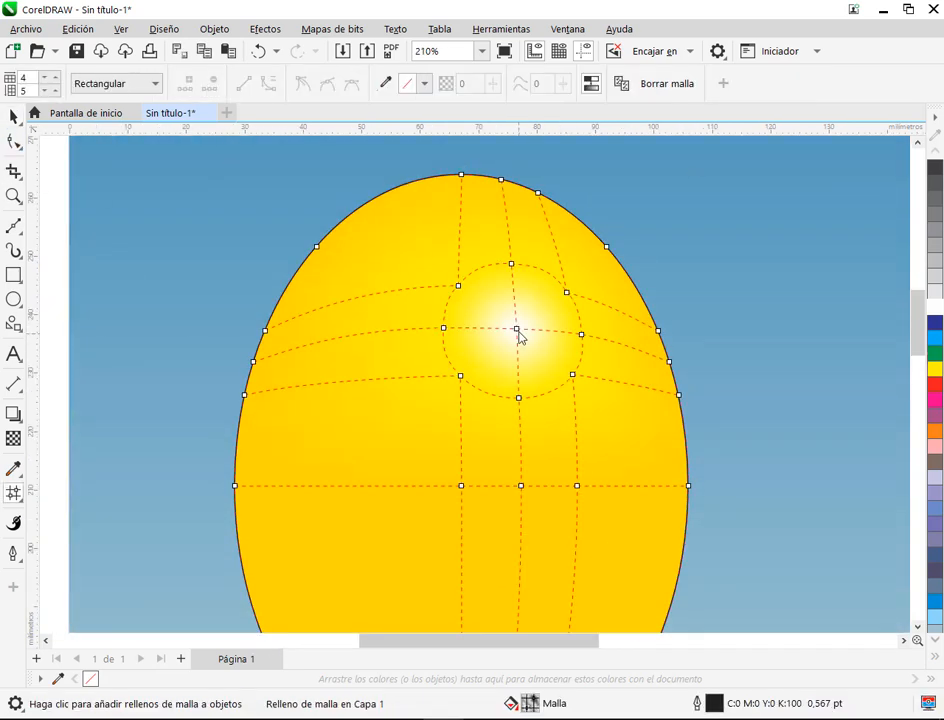
{"action": "left_click_drag", "start_coordinate": [461, 378], "coordinate": [447, 392]}
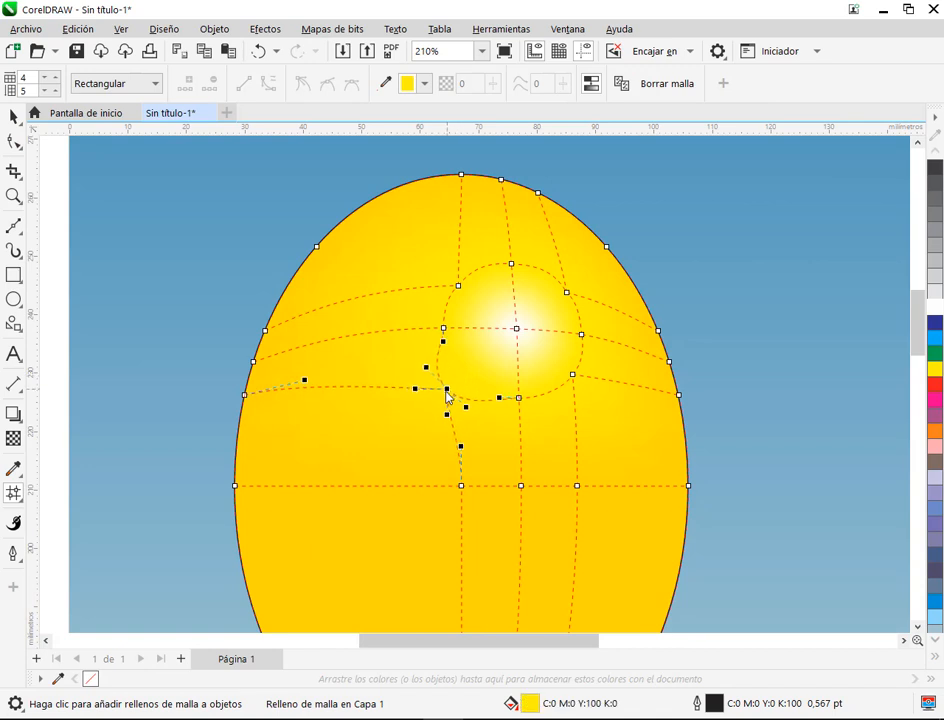
{"action": "left_click_drag", "start_coordinate": [521, 402], "coordinate": [527, 433]}
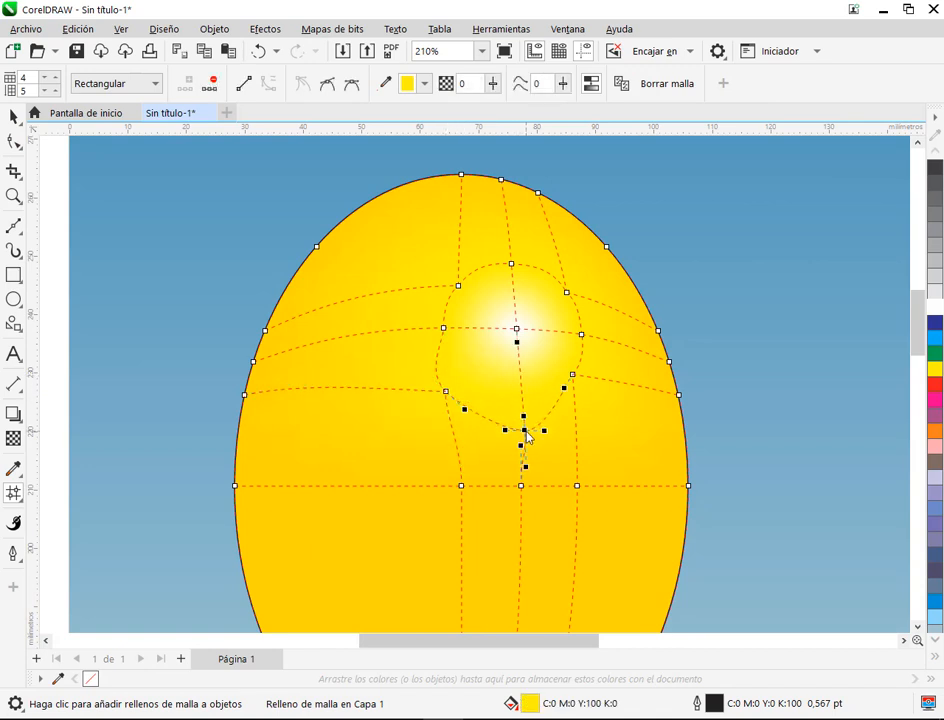
{"action": "left_click_drag", "start_coordinate": [573, 376], "coordinate": [585, 395]}
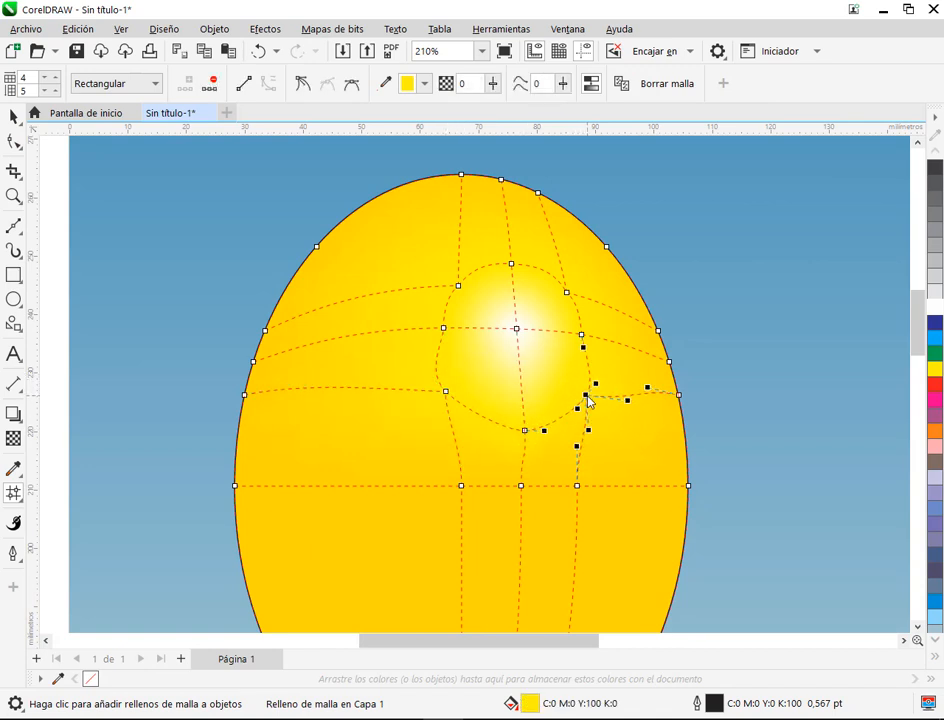
Step: Pull the top, upper-left and left nodes of the highlight ring outward to enlarge that side of the oval
{"action": "scroll", "coordinate": [605, 349], "scroll_direction": "up", "scroll_amount": 2}
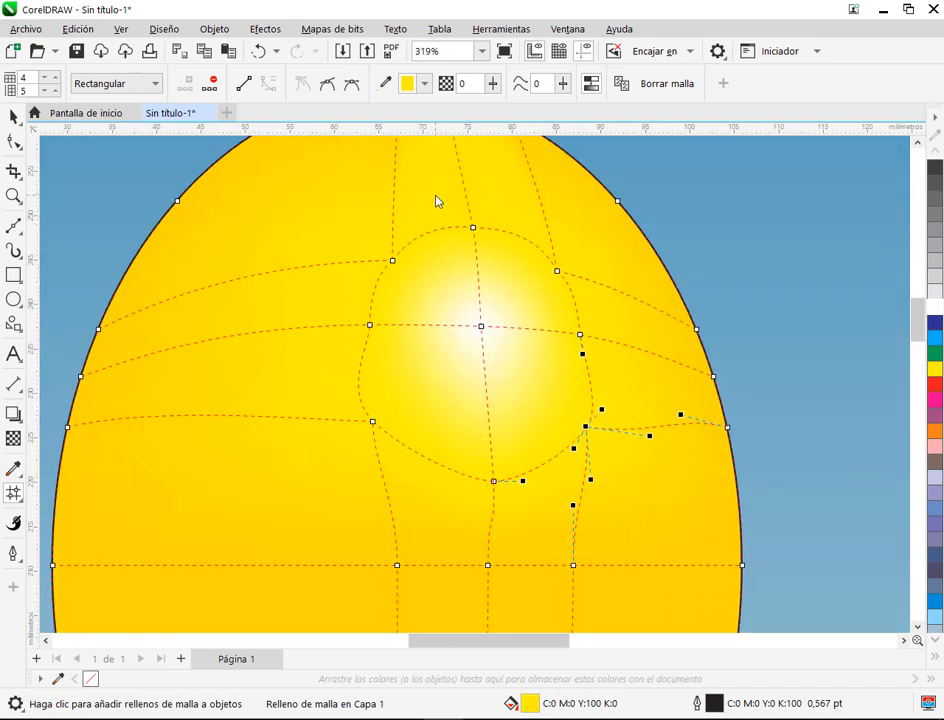
{"action": "key", "text": "ctrl+z"}
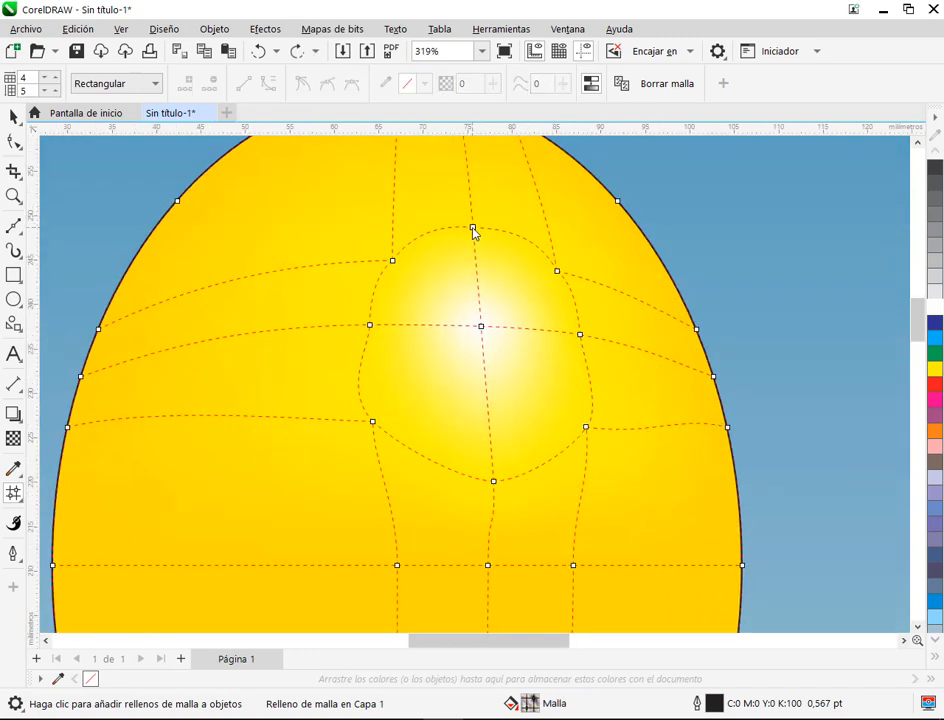
{"action": "left_click_drag", "start_coordinate": [474, 230], "coordinate": [468, 186]}
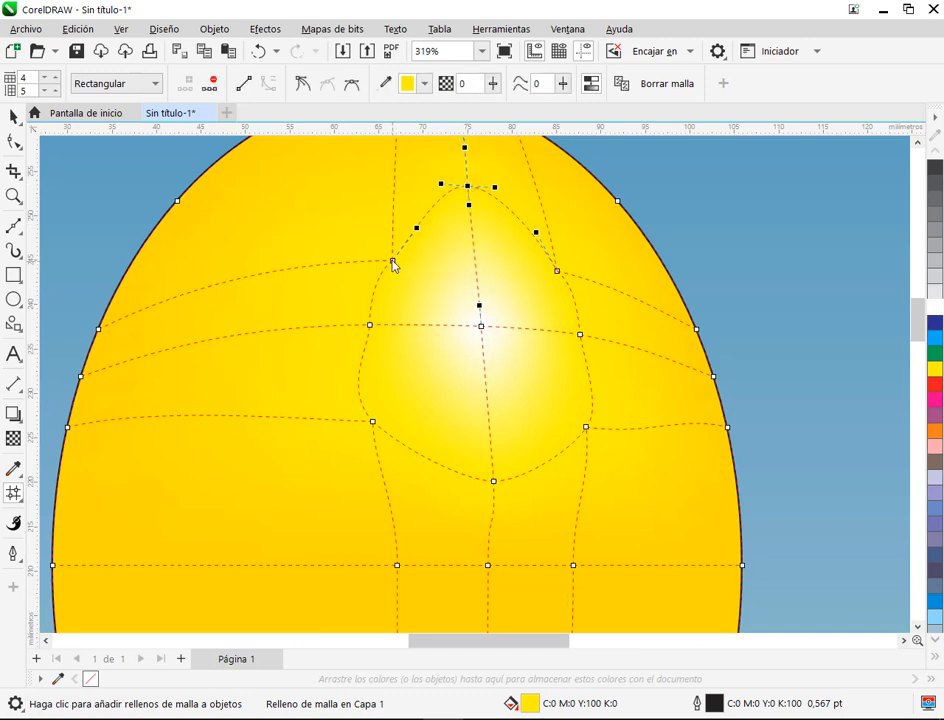
{"action": "left_click_drag", "start_coordinate": [393, 262], "coordinate": [373, 254]}
{"action": "left_click", "coordinate": [369, 325]}
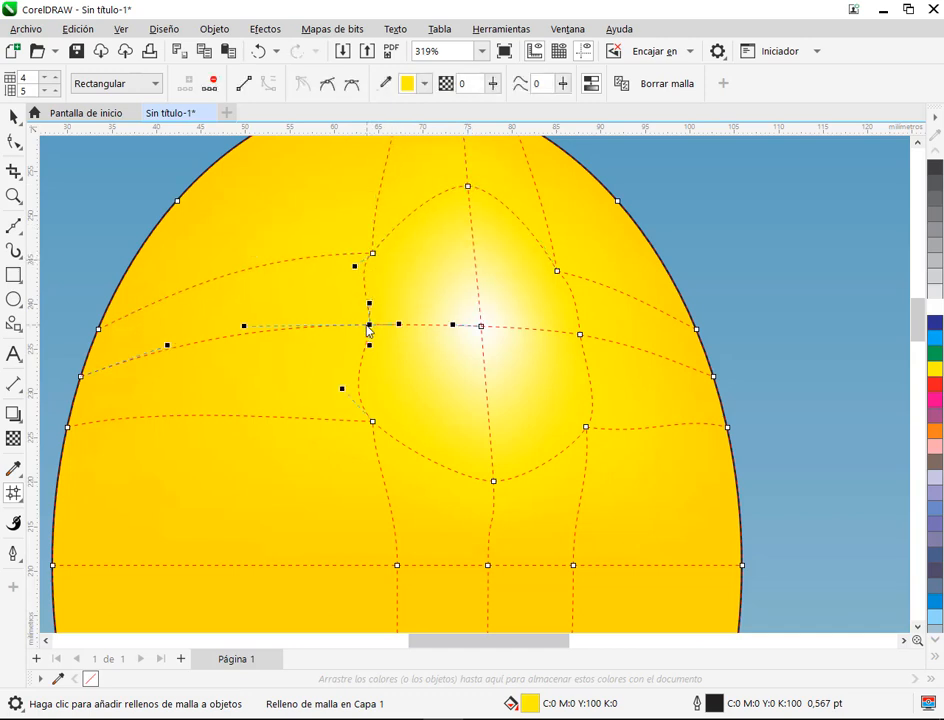
{"action": "left_click_drag", "start_coordinate": [369, 326], "coordinate": [349, 326]}
Step: Move the right and upper-right ring nodes outward and nudge the upper-left node up to round the oval
{"action": "left_click_drag", "start_coordinate": [579, 336], "coordinate": [588, 337]}
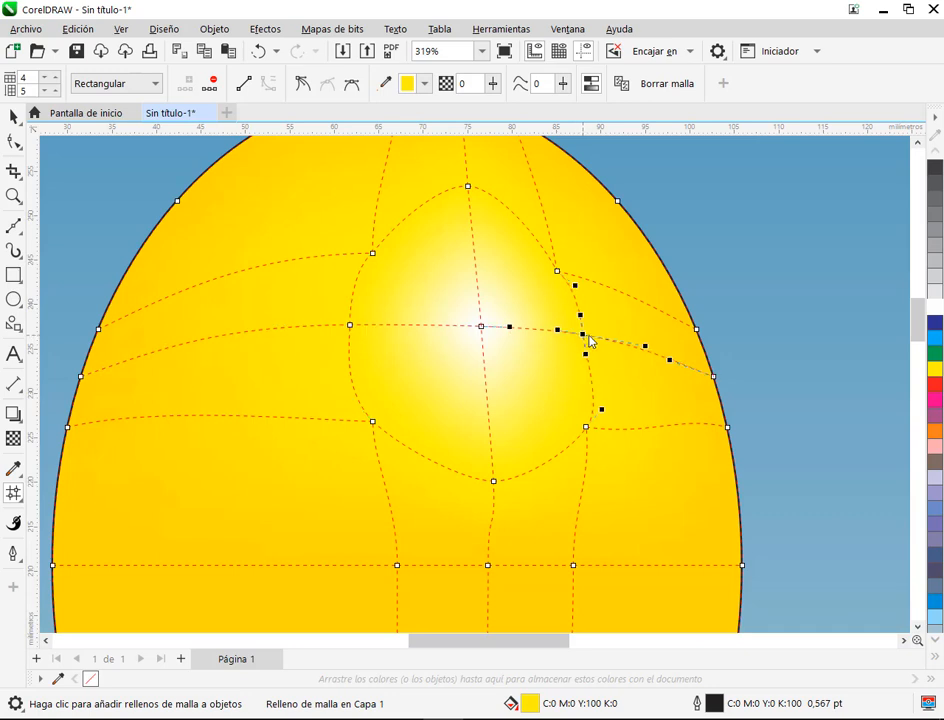
{"action": "left_click_drag", "start_coordinate": [559, 272], "coordinate": [571, 254]}
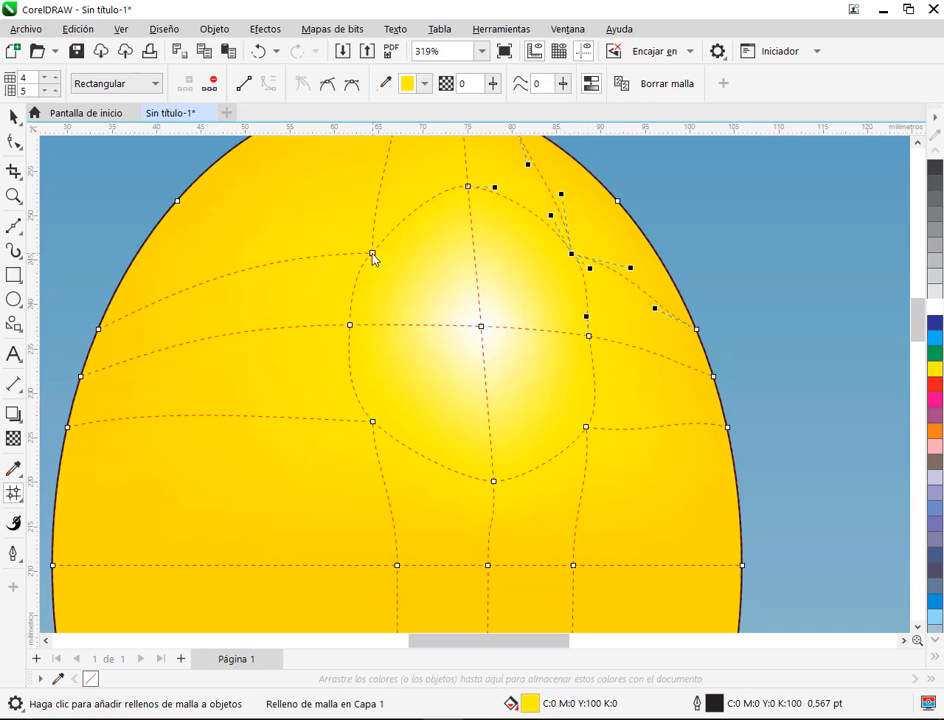
{"action": "left_click_drag", "start_coordinate": [373, 255], "coordinate": [372, 247]}
{"action": "left_click", "coordinate": [588, 338]}
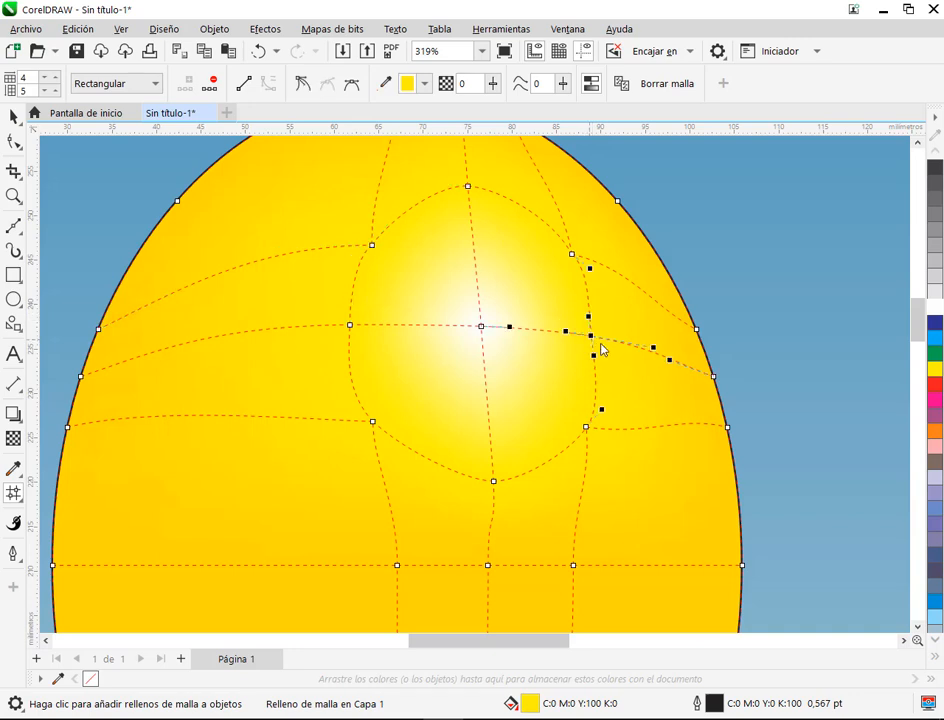
{"action": "left_click_drag", "start_coordinate": [591, 337], "coordinate": [598, 336]}
{"action": "left_click", "coordinate": [493, 481]}
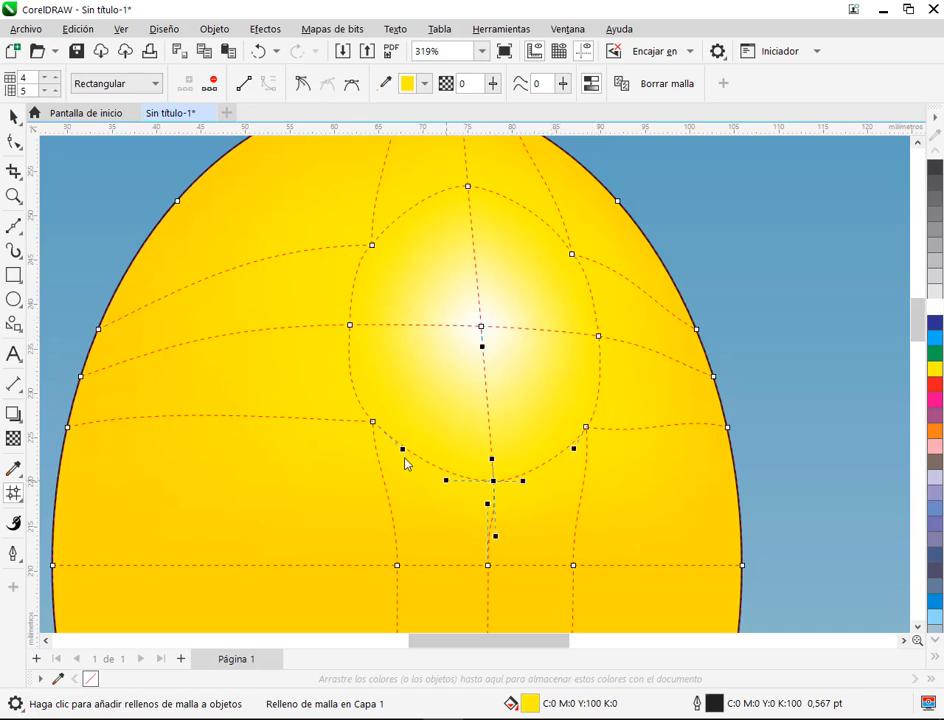
Step: Tint the white node at the highlight's centre lightly with the palette's Amarillo, then deselect it
{"action": "left_click", "coordinate": [481, 328]}
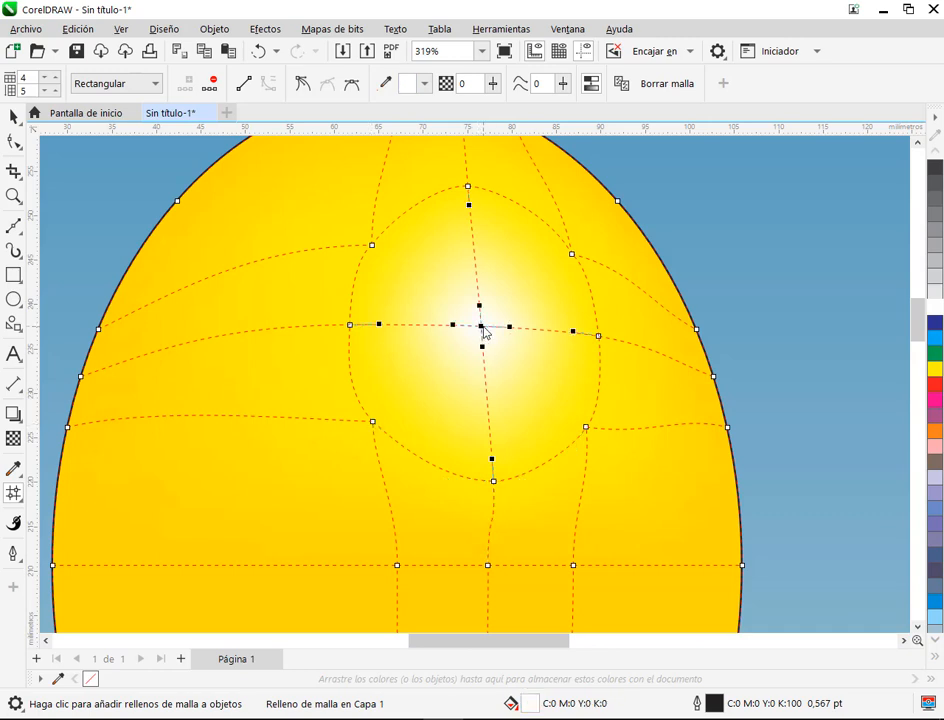
{"action": "left_click", "coordinate": [936, 376], "text": "ctrl"}
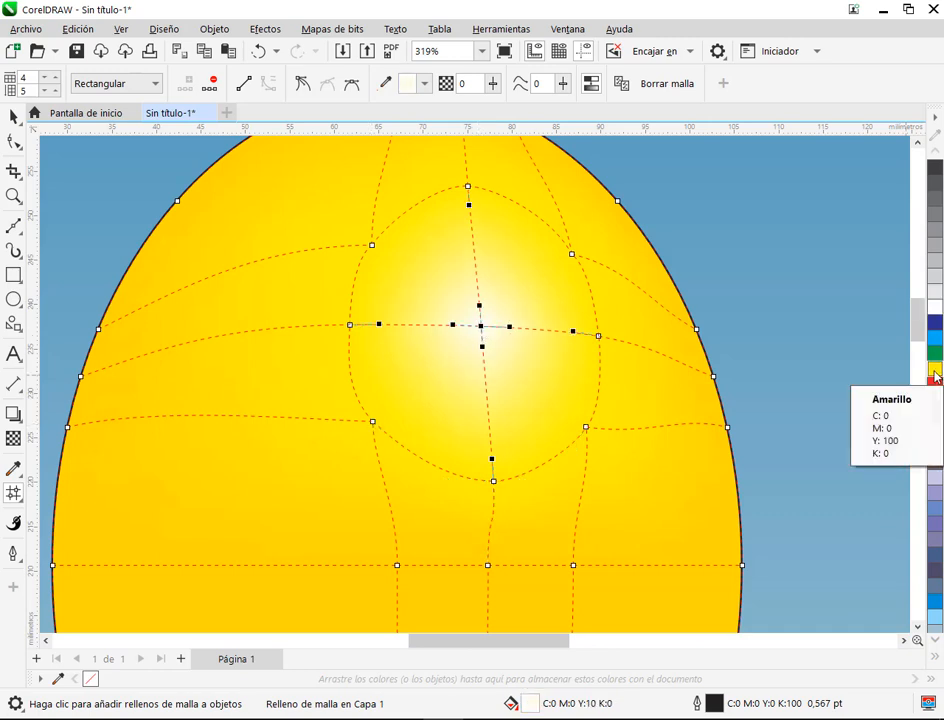
{"action": "left_click", "coordinate": [936, 376], "text": "ctrl"}
{"action": "left_click", "coordinate": [800, 365]}
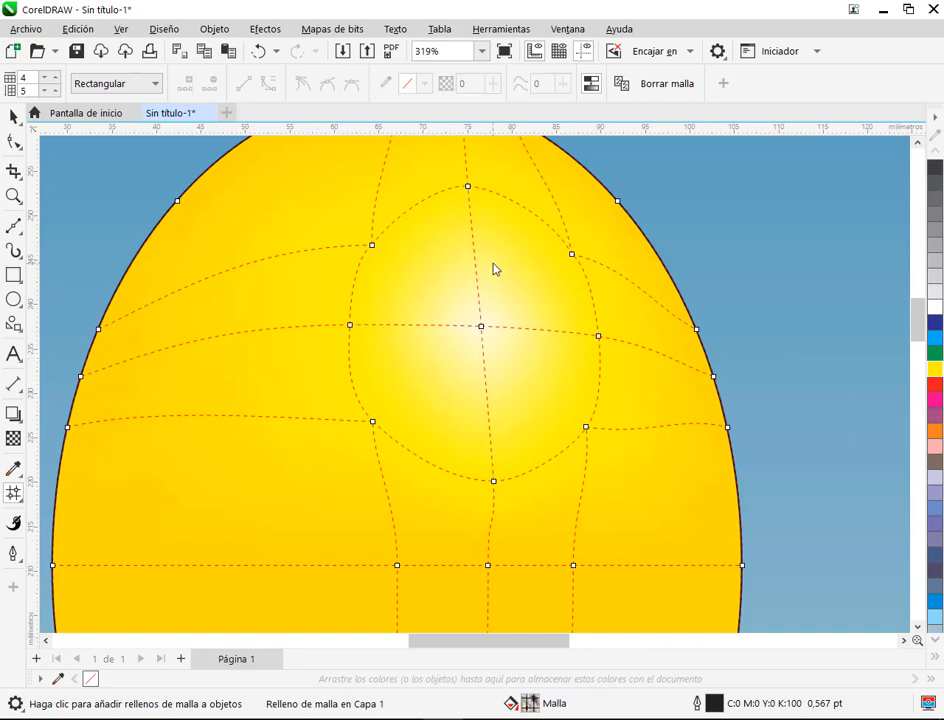
Step: Try adding a vertical mesh line on each side of the highlight's centre and moving their middle nodes outward
{"action": "scroll", "coordinate": [427, 256], "scroll_direction": "down", "scroll_amount": 2}
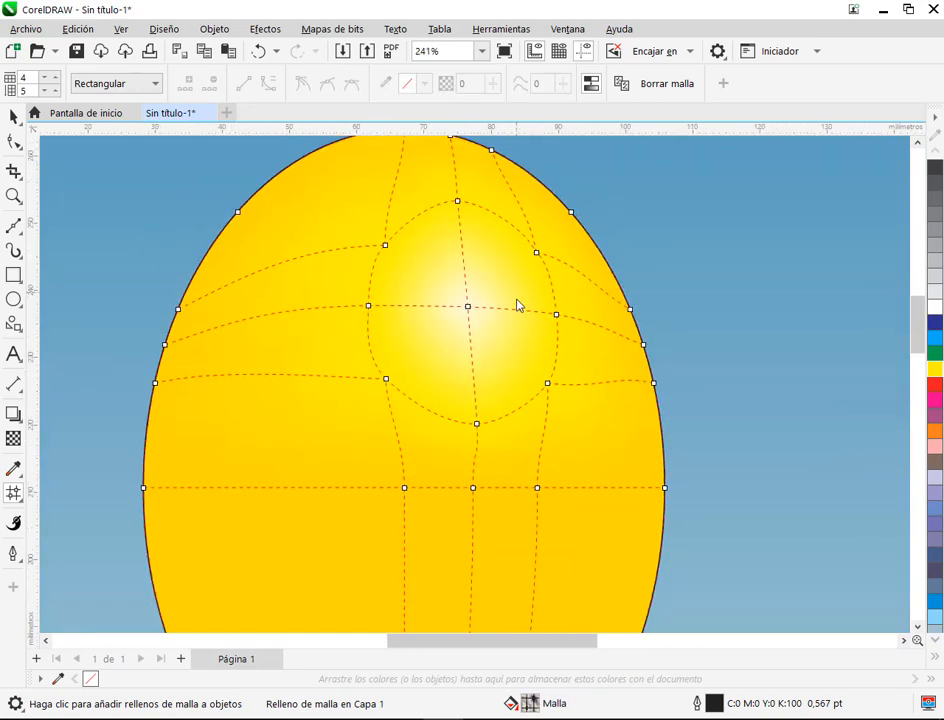
{"action": "left_click_drag", "start_coordinate": [514, 322], "coordinate": [484, 372]}
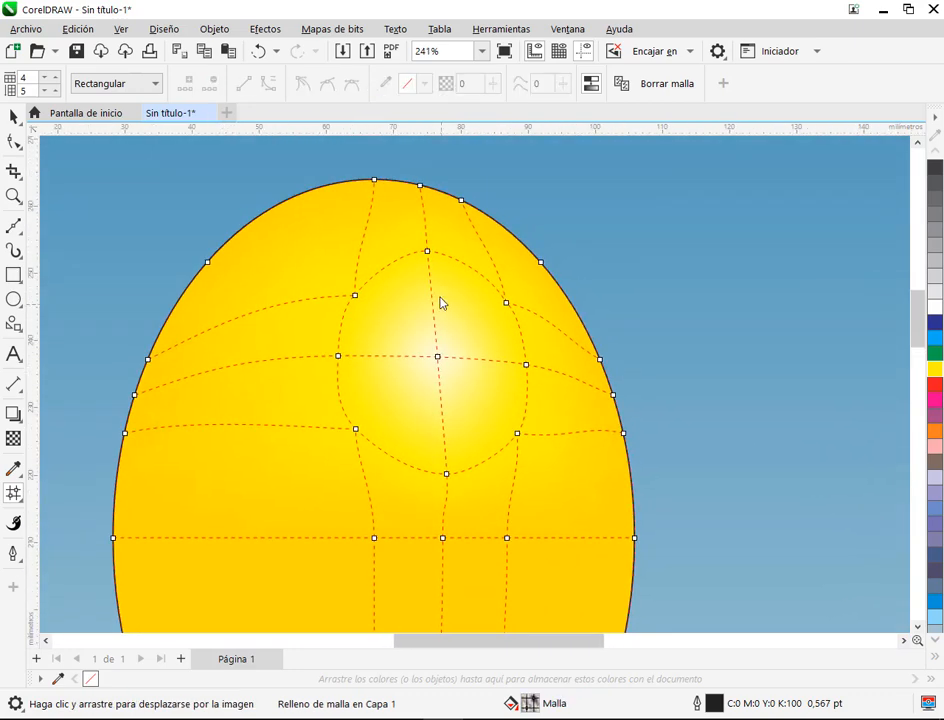
{"action": "double_click", "coordinate": [403, 183]}
{"action": "left_click_drag", "start_coordinate": [403, 356], "coordinate": [383, 361]}
{"action": "double_click", "coordinate": [446, 197]}
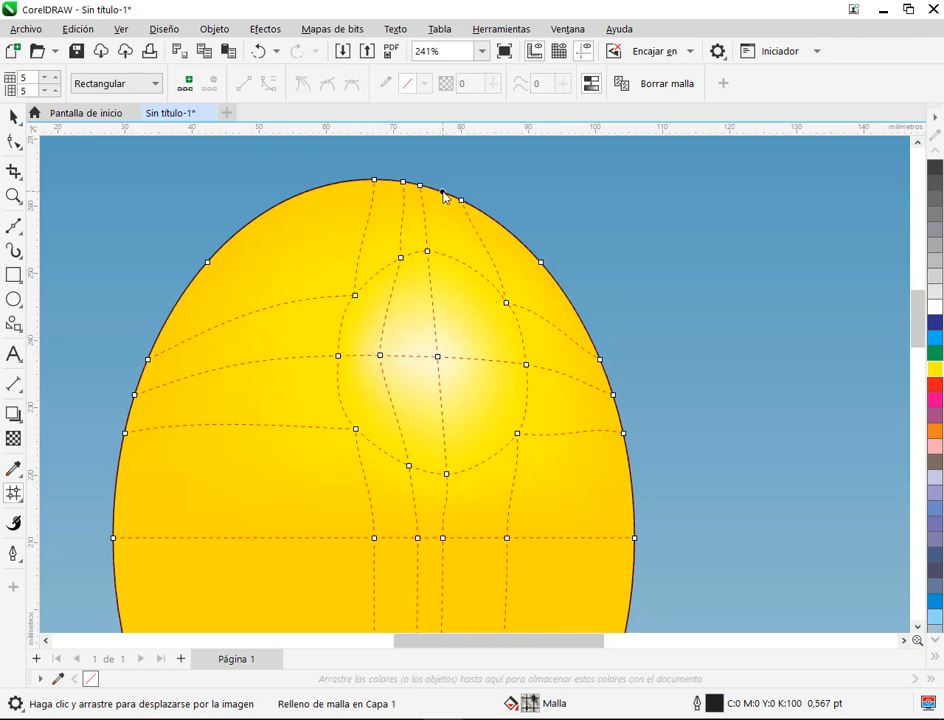
{"action": "mouse_move", "coordinate": [485, 369]}
{"action": "left_mouse_down"}
{"action": "mouse_move", "coordinate": [496, 368]}
{"action": "mouse_move", "coordinate": [475, 369]}
{"action": "left_mouse_up"}
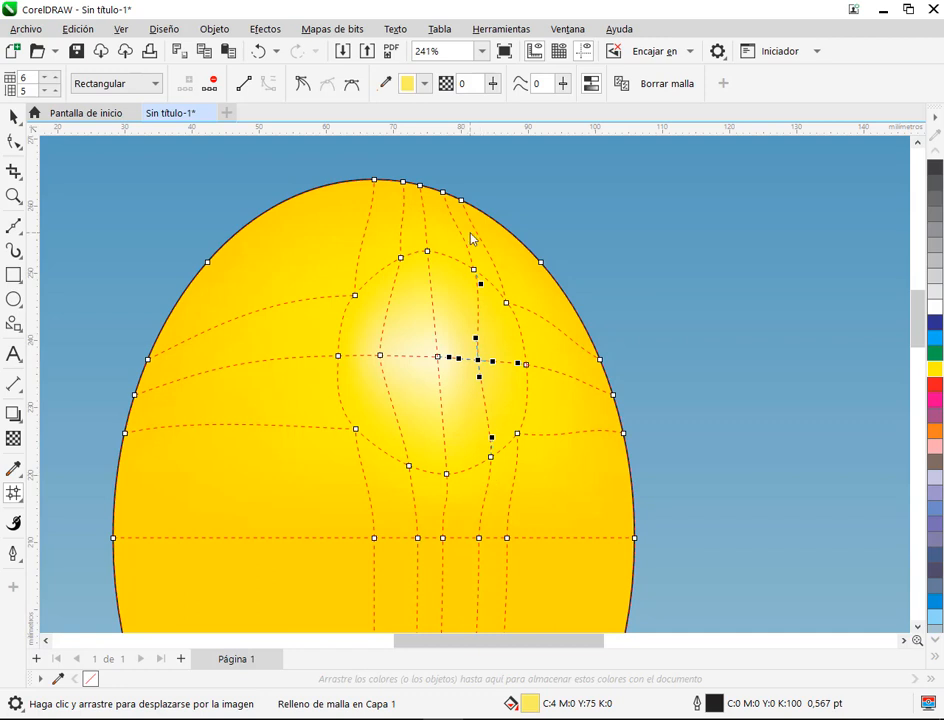
Step: Undo the node moves and the two vertical mesh lines added beside the highlight's centre
{"action": "key", "text": "ctrl+z"}
{"action": "key", "text": "ctrl+z"}
{"action": "key", "text": "ctrl+z"}
{"action": "key", "text": "ctrl+z"}
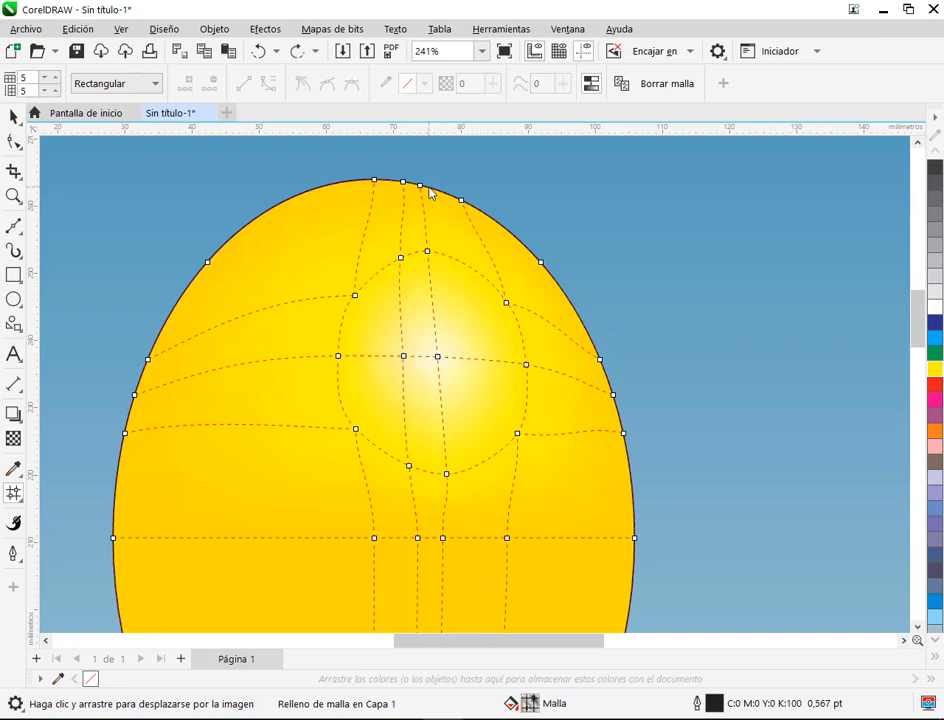
{"action": "key", "text": "ctrl+z"}
Step: Try adding two vertical mesh lines close to the centre line and spreading their middle nodes apart to widen the highlight
{"action": "double_click", "coordinate": [431, 189]}
{"action": "double_click", "coordinate": [410, 186]}
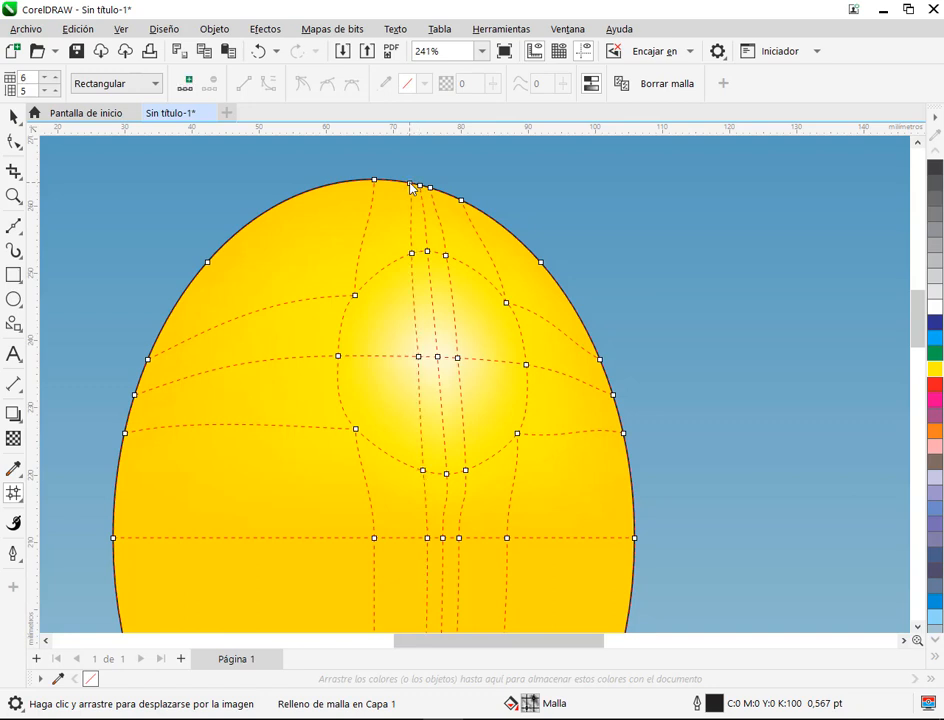
{"action": "scroll", "coordinate": [474, 365], "scroll_direction": "up", "scroll_amount": 1}
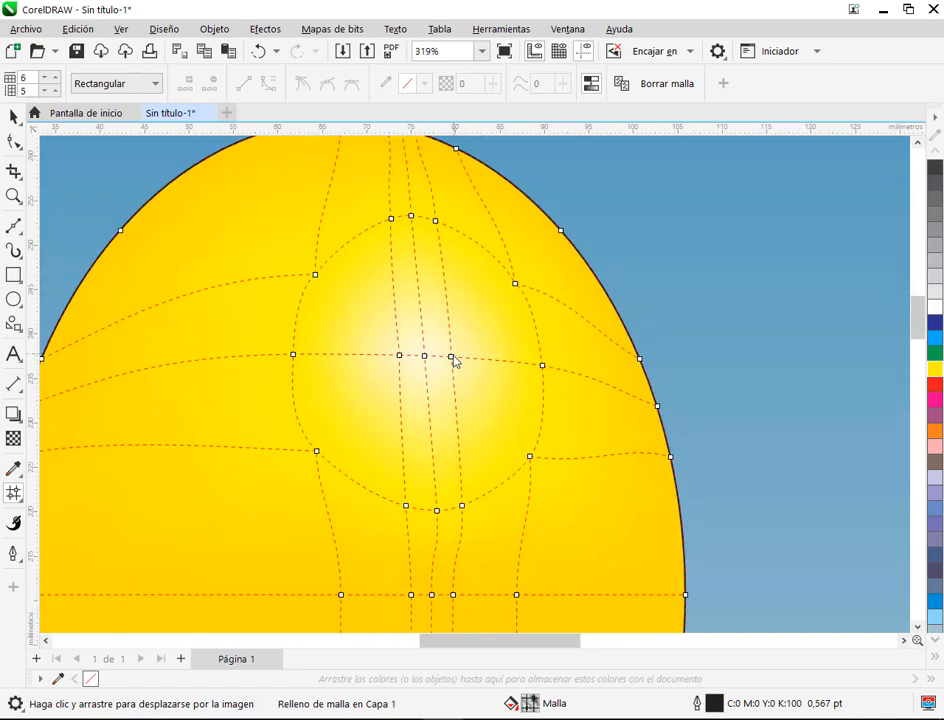
{"action": "left_click", "coordinate": [490, 357]}
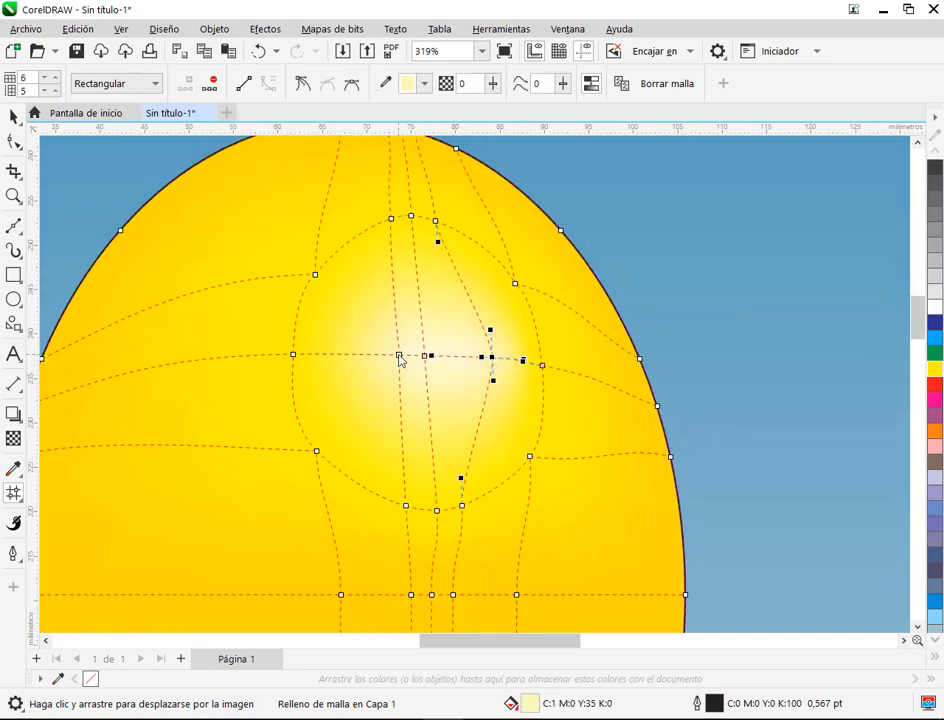
{"action": "left_click_drag", "start_coordinate": [491, 357], "coordinate": [360, 357]}
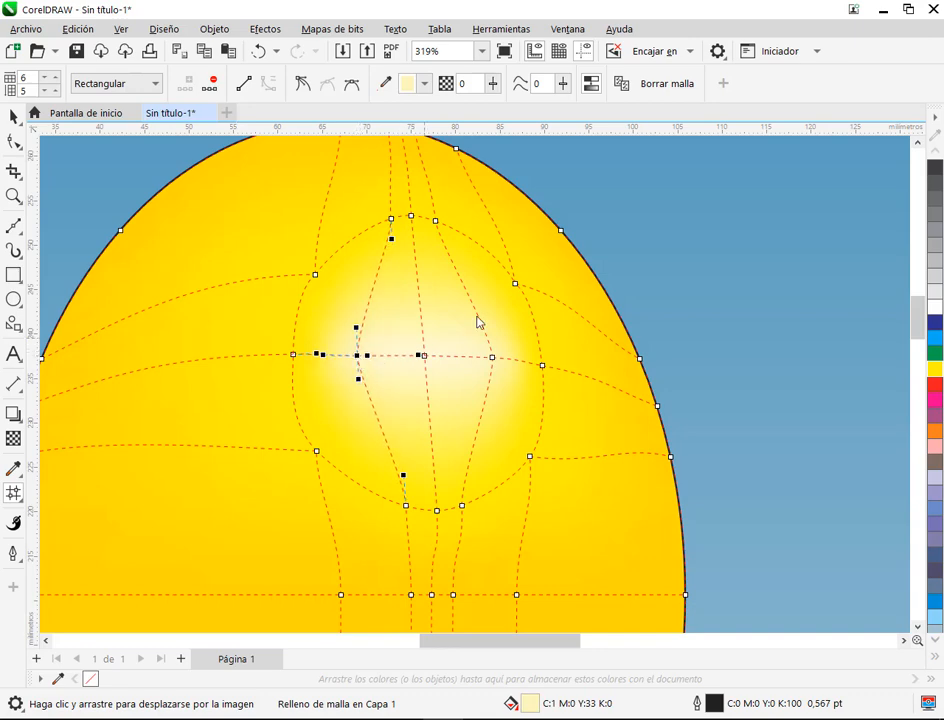
{"action": "left_click", "coordinate": [630, 338]}
Step: Check the highlight without the mesh, then undo the spread nodes and remove the two close vertical mesh lines
{"action": "scroll", "coordinate": [740, 345], "scroll_direction": "down", "scroll_amount": 3}
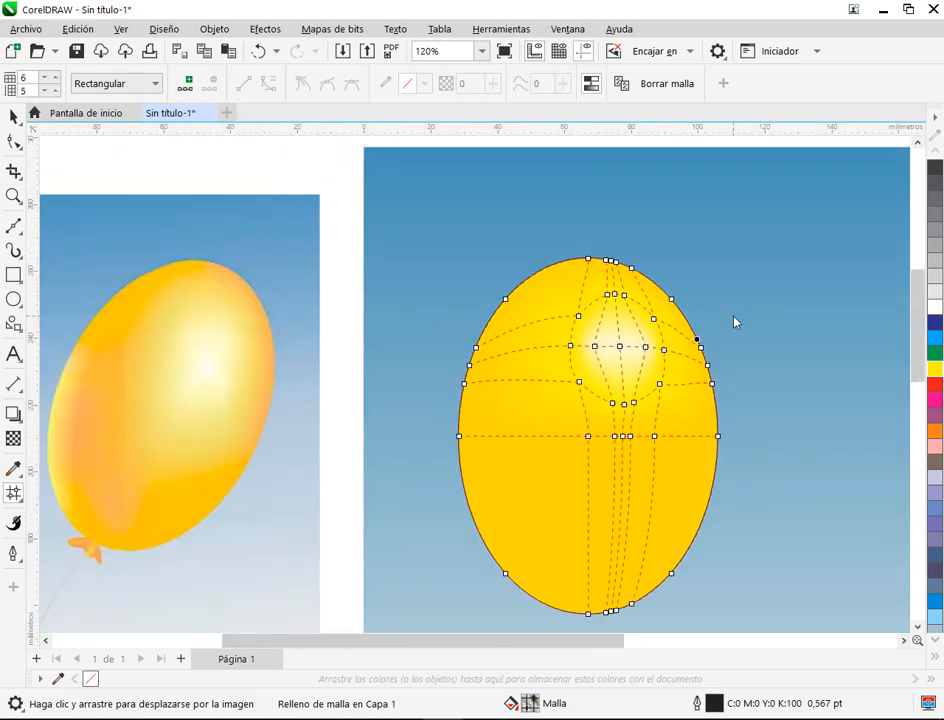
{"action": "left_click", "coordinate": [13, 116]}
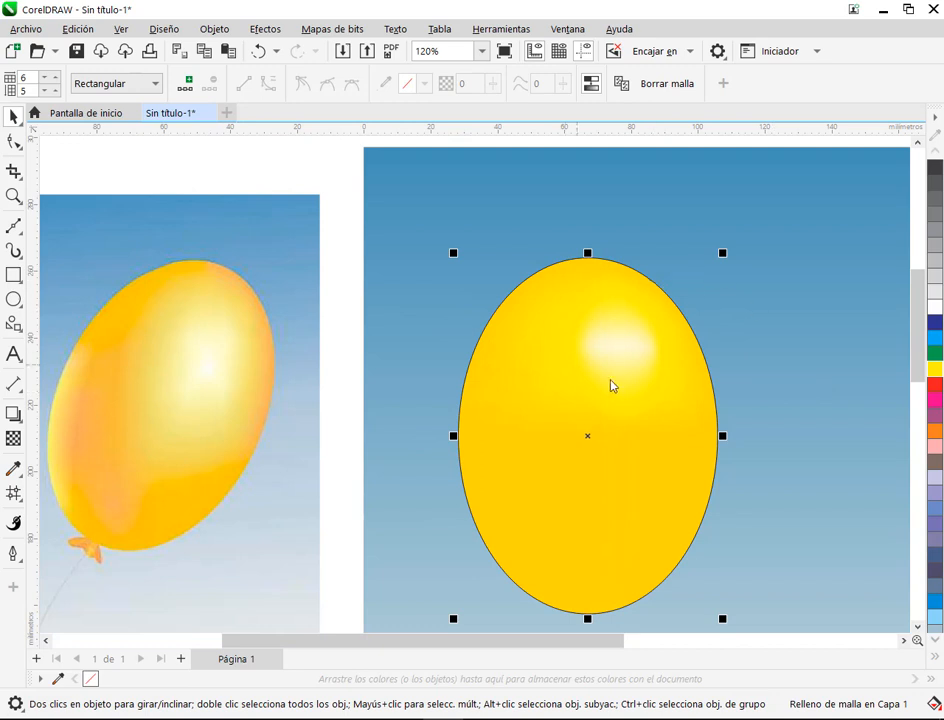
{"action": "key", "text": "ctrl+z"}
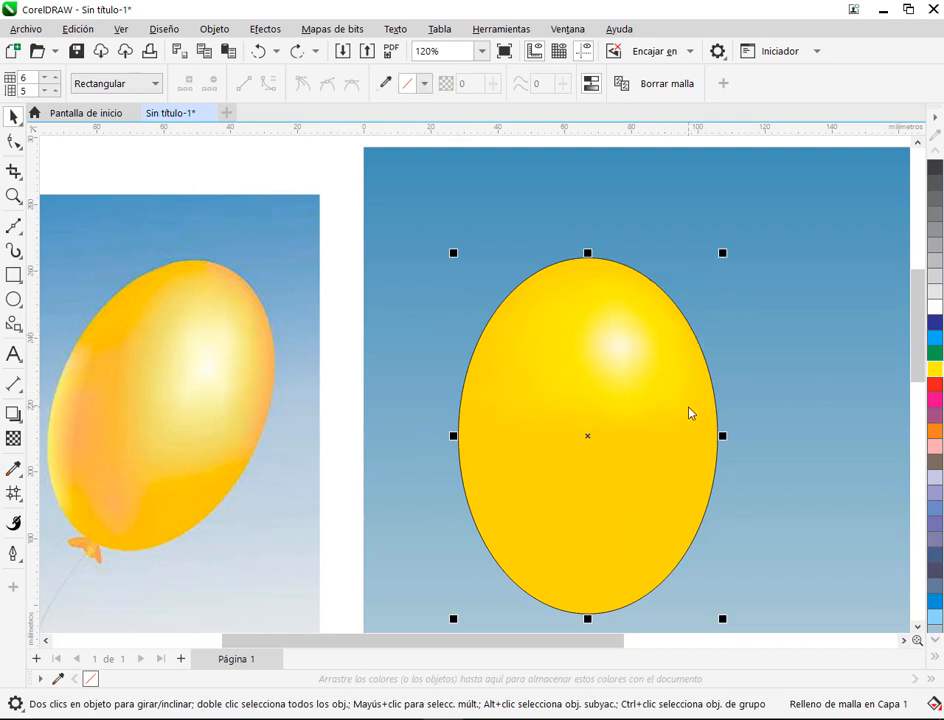
{"action": "left_click", "coordinate": [13, 143]}
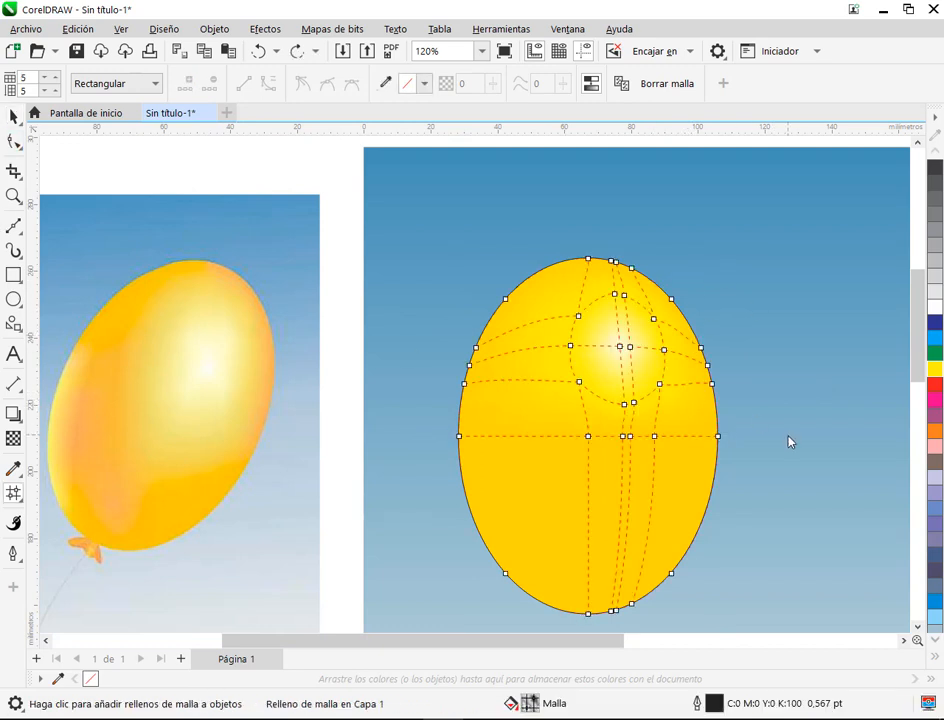
{"action": "key", "text": "Delete"}
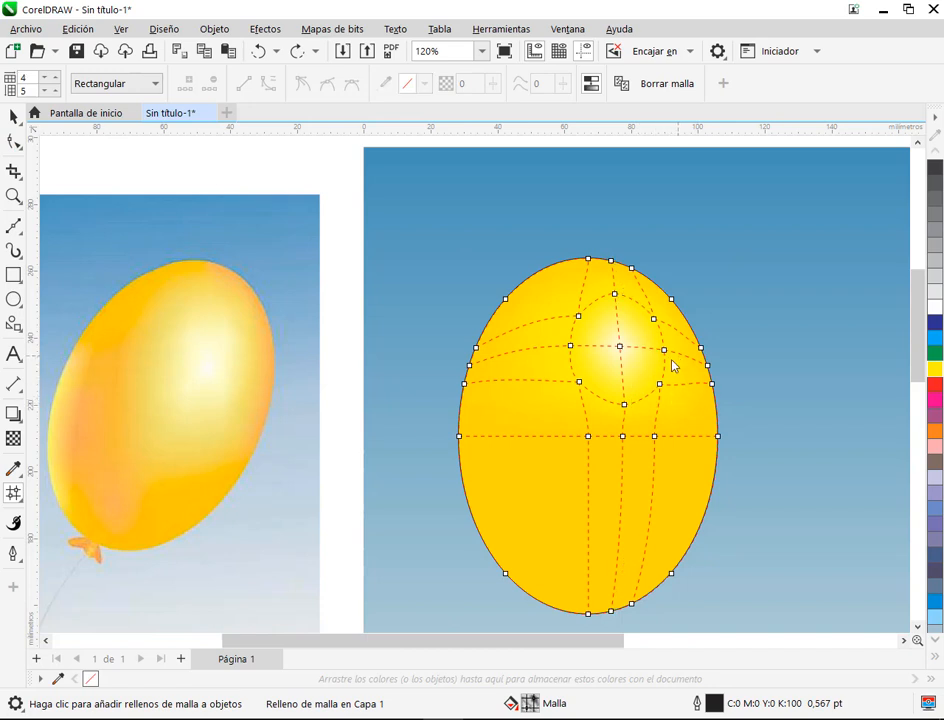
Step: Add two horizontal and two vertical mesh lines just inside the highlight ring, surrounding its centre node
{"action": "scroll", "coordinate": [679, 363], "scroll_direction": "up", "scroll_amount": 4}
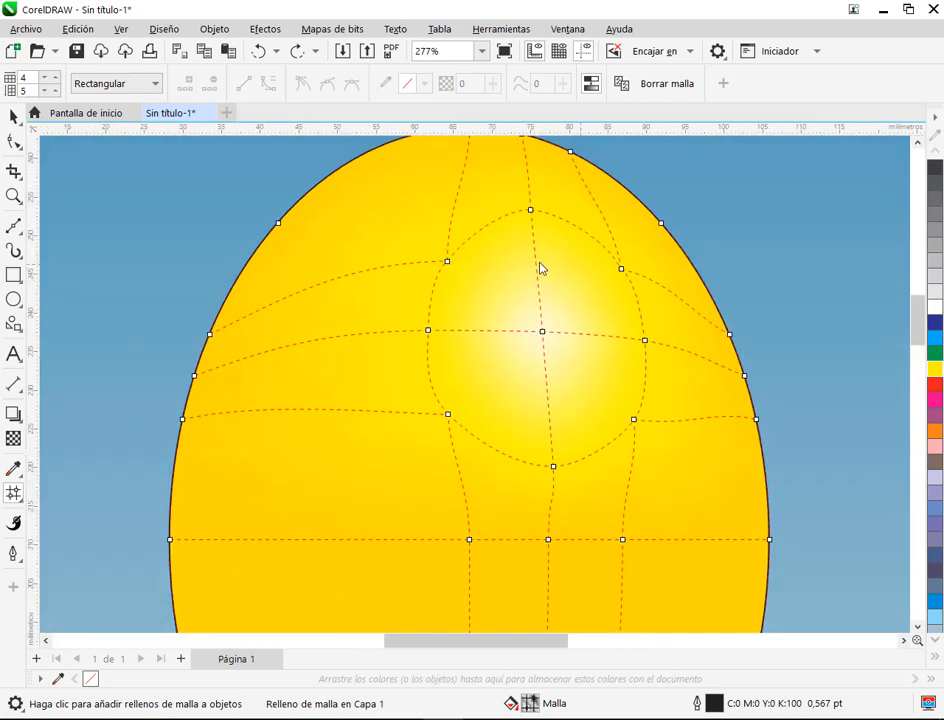
{"action": "double_click", "coordinate": [534, 246]}
{"action": "left_click_drag", "start_coordinate": [502, 338], "coordinate": [497, 260]}
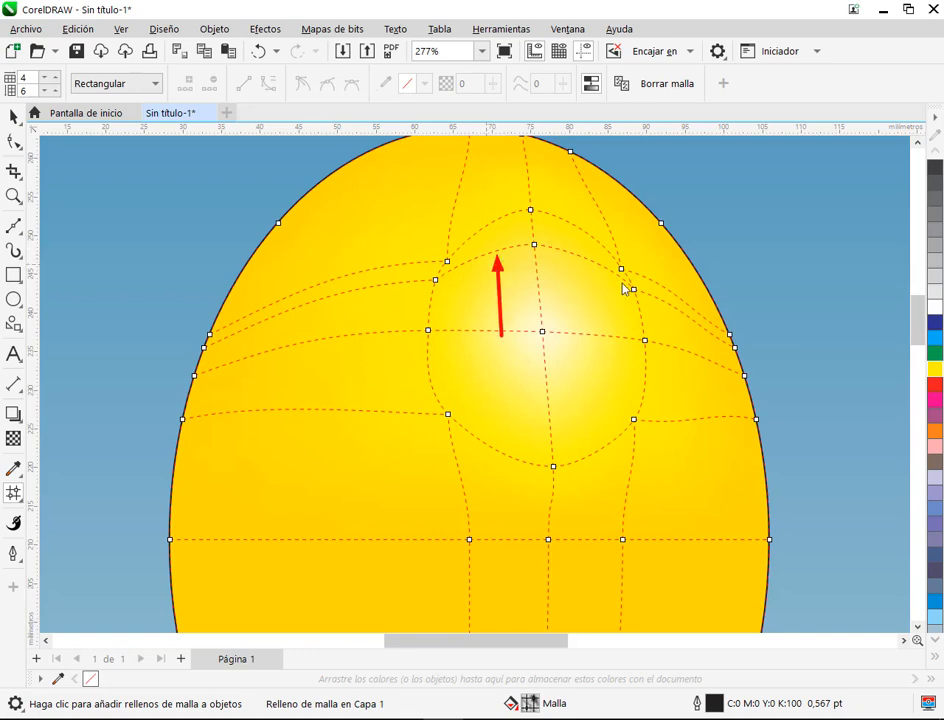
{"action": "double_click", "coordinate": [430, 383]}
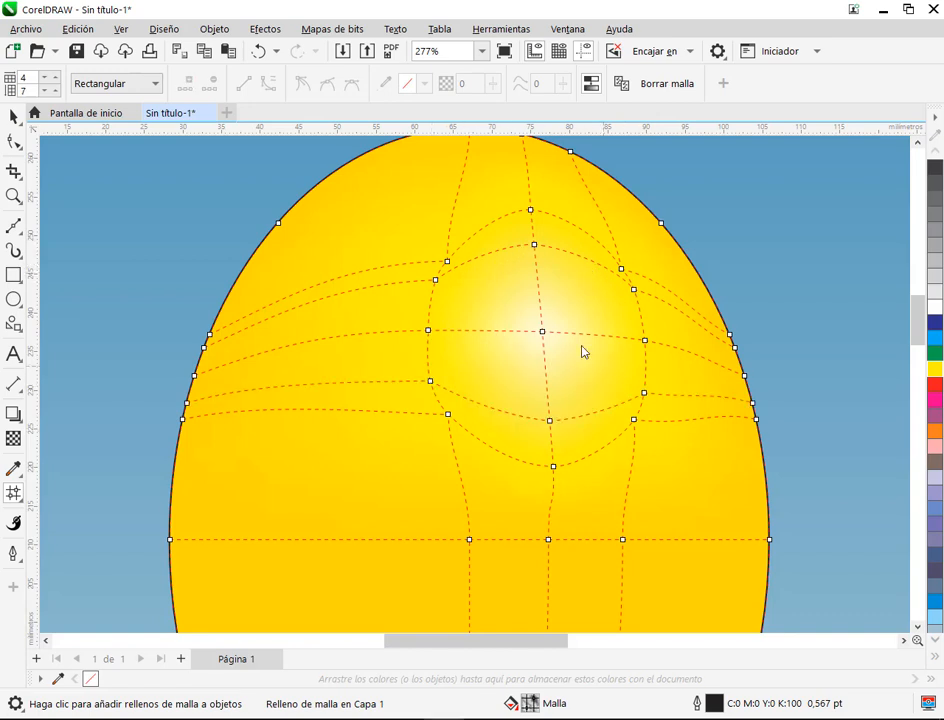
{"action": "double_click", "coordinate": [453, 270]}
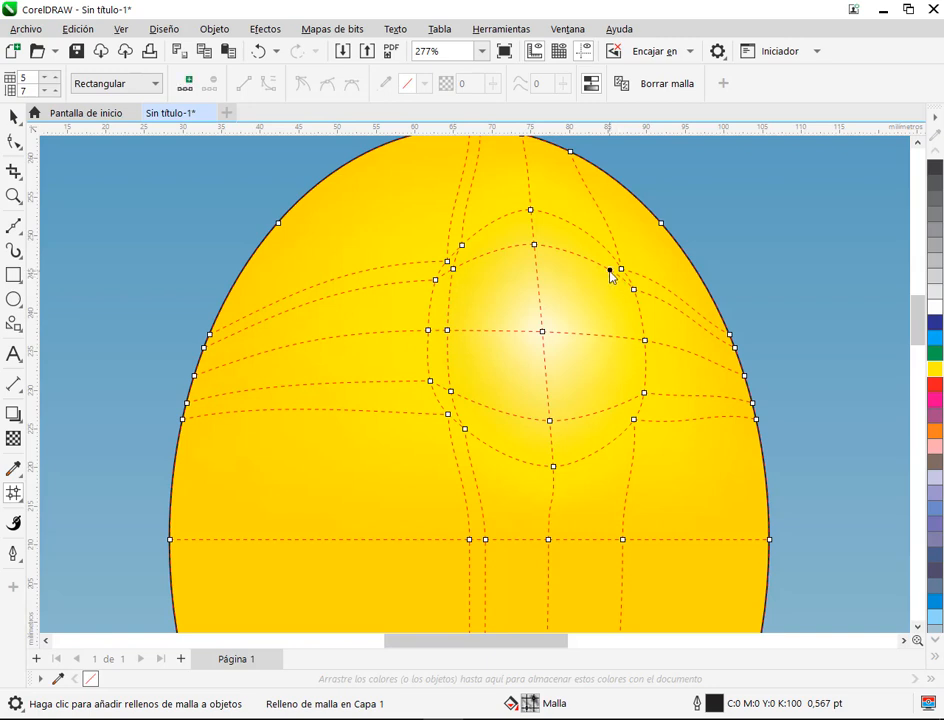
{"action": "double_click", "coordinate": [611, 270]}
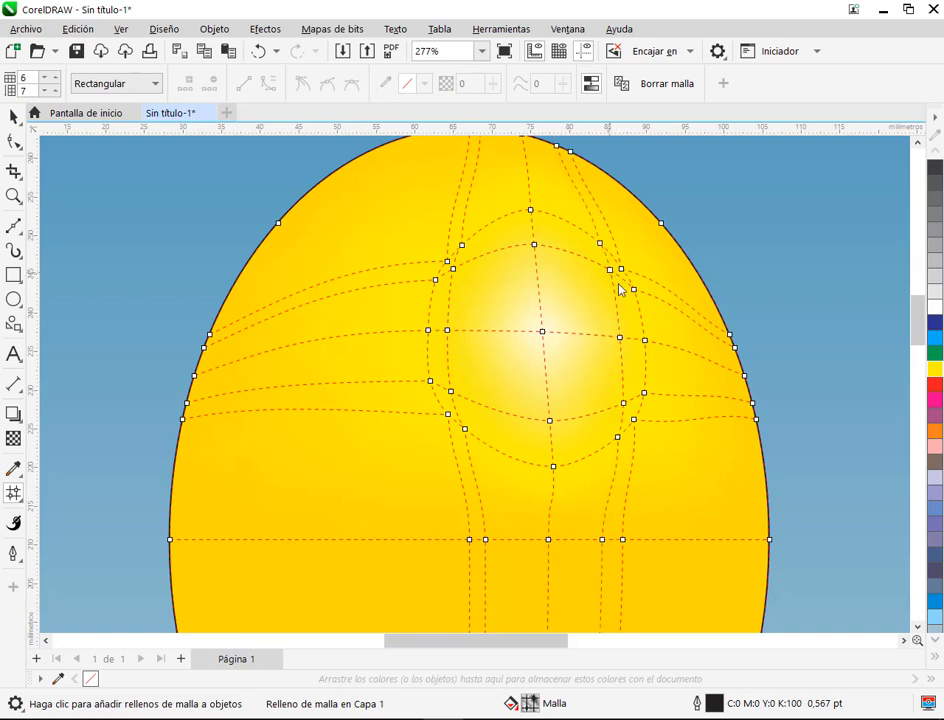
Step: Select the mesh patches inside the highlight ring and lighten their nodes with a tint of Blanco
{"action": "left_click", "coordinate": [527, 314]}
{"action": "scroll", "coordinate": [574, 318], "scroll_direction": "up", "scroll_amount": 1}
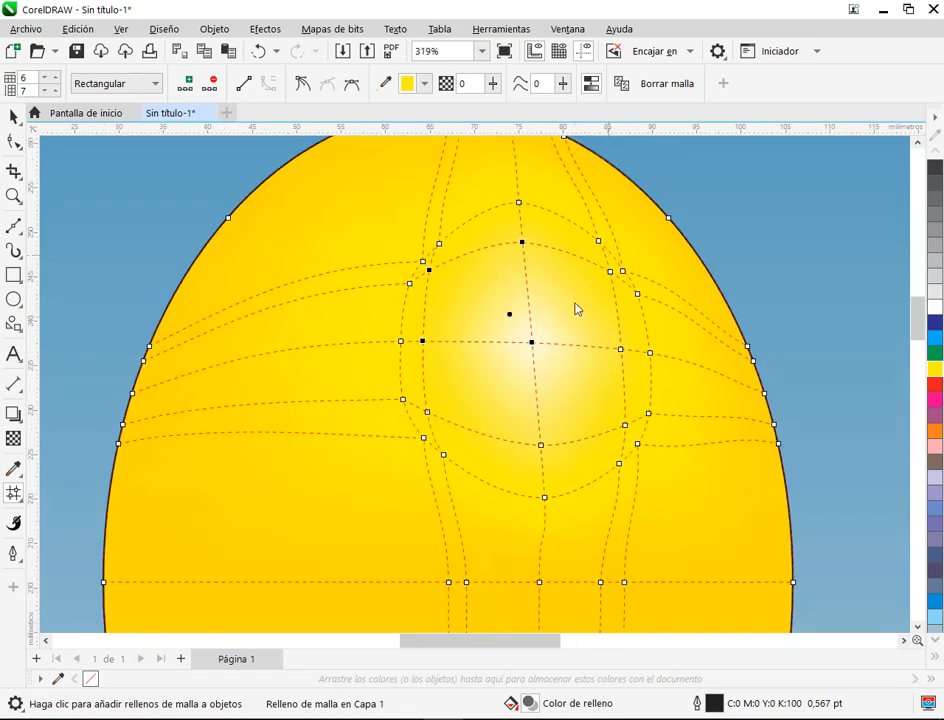
{"action": "left_click", "coordinate": [525, 375]}
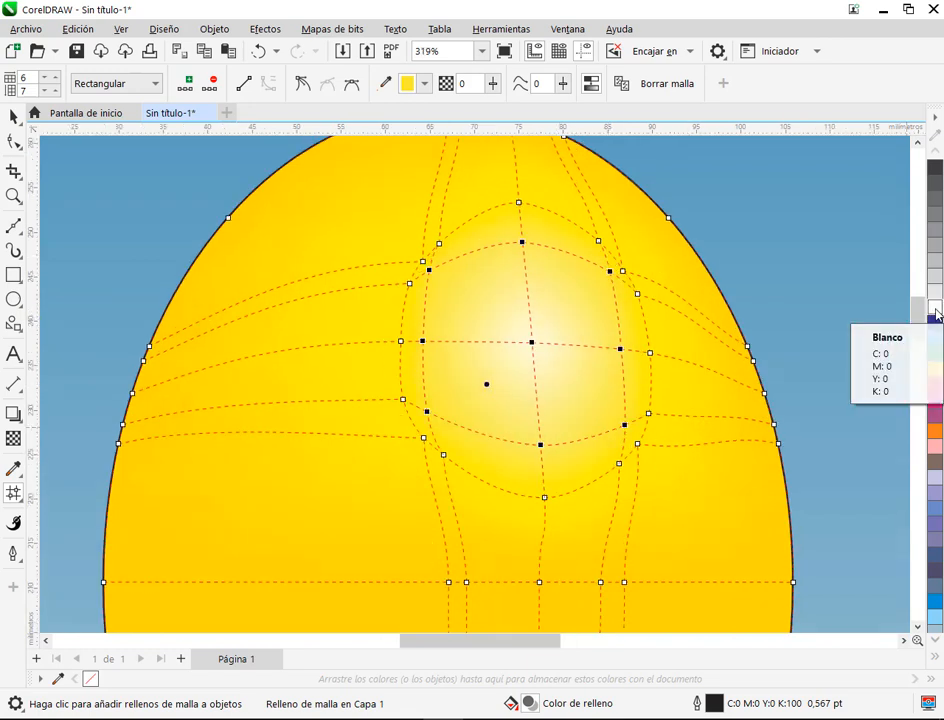
Step: Check the lightened highlight without its mesh grid, then reopen the balloon's mesh fill for editing
{"action": "left_click", "coordinate": [828, 365]}
{"action": "left_click", "coordinate": [13, 117]}
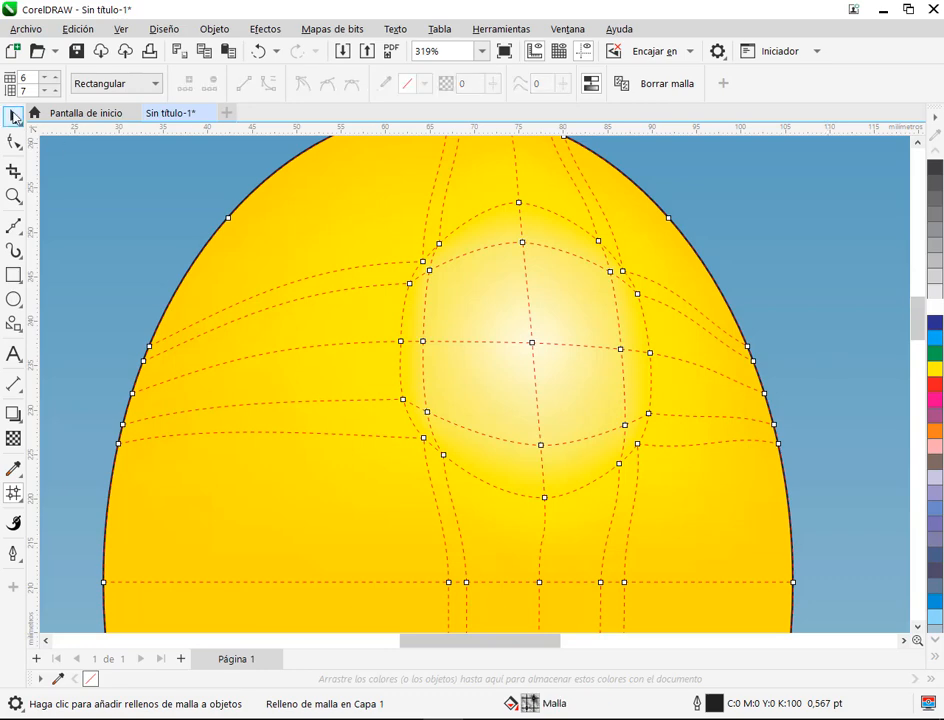
{"action": "scroll", "coordinate": [489, 335], "scroll_direction": "down", "scroll_amount": 2}
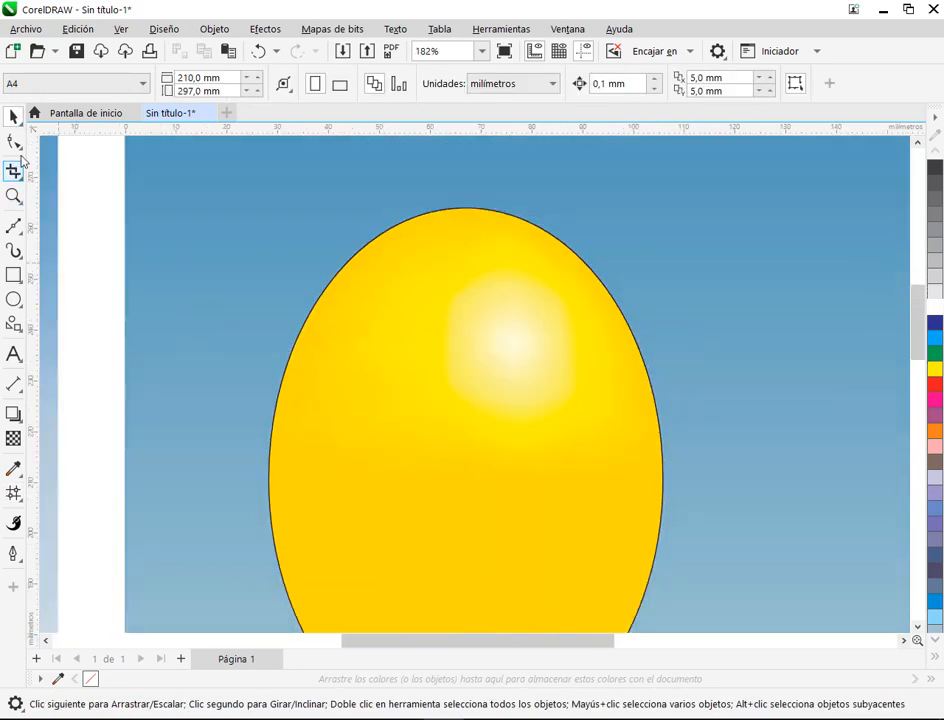
{"action": "left_click", "coordinate": [14, 142]}
{"action": "left_click", "coordinate": [555, 358]}
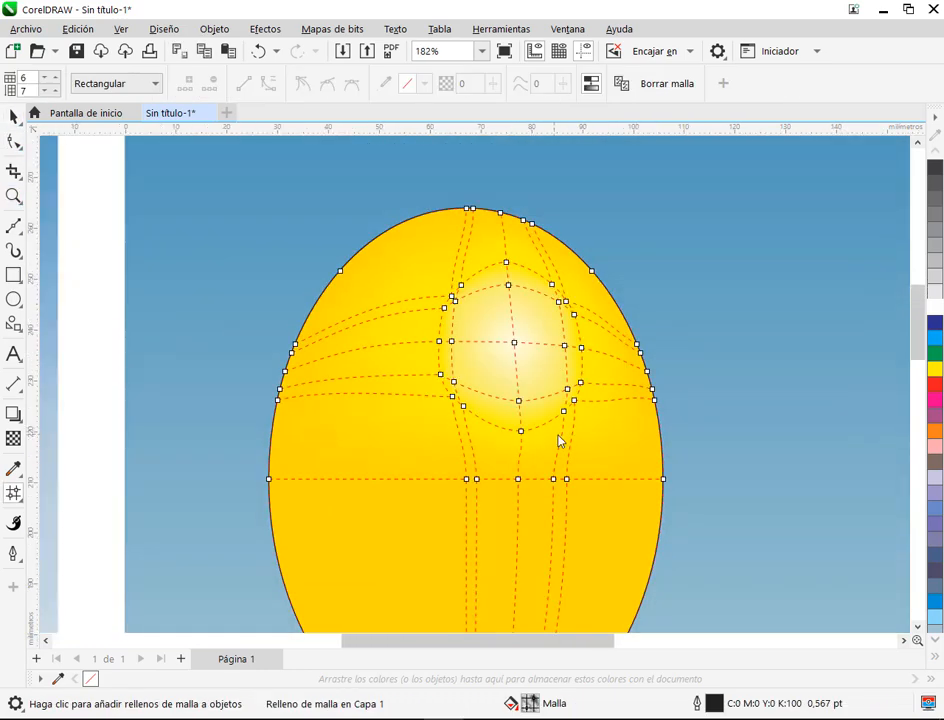
Step: Move the left, top and two right corner nodes of the highlight's inner ring slightly inward to make it rounder
{"action": "scroll", "coordinate": [561, 440], "scroll_direction": "up", "scroll_amount": 2}
{"action": "left_click_drag", "start_coordinate": [376, 342], "coordinate": [394, 333]}
{"action": "left_click_drag", "start_coordinate": [372, 275], "coordinate": [385, 270]}
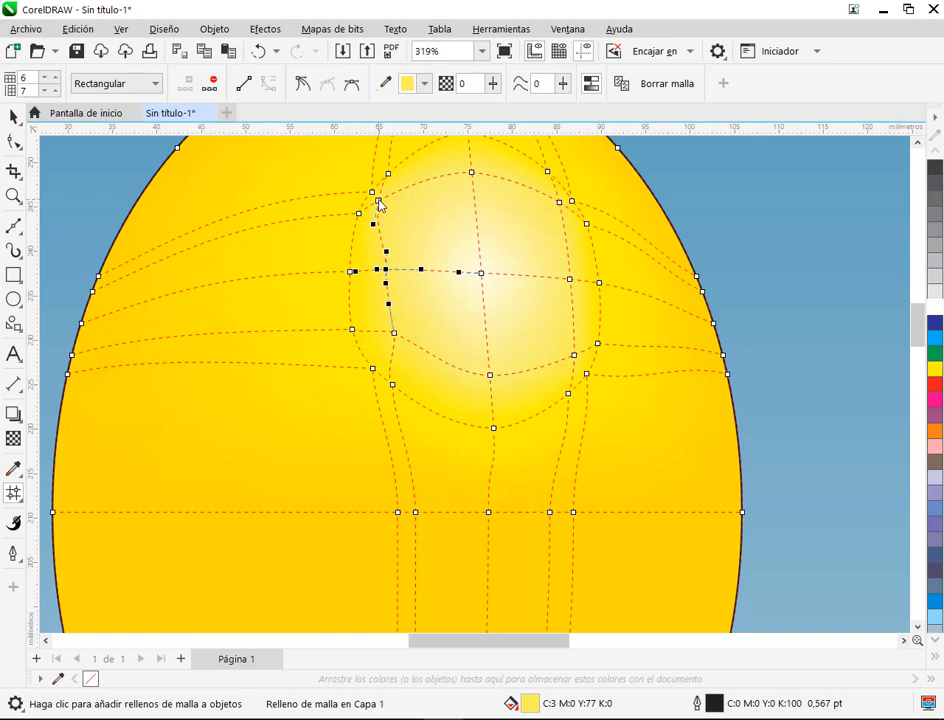
{"action": "left_click_drag", "start_coordinate": [379, 201], "coordinate": [398, 205]}
{"action": "left_click_drag", "start_coordinate": [473, 173], "coordinate": [472, 182]}
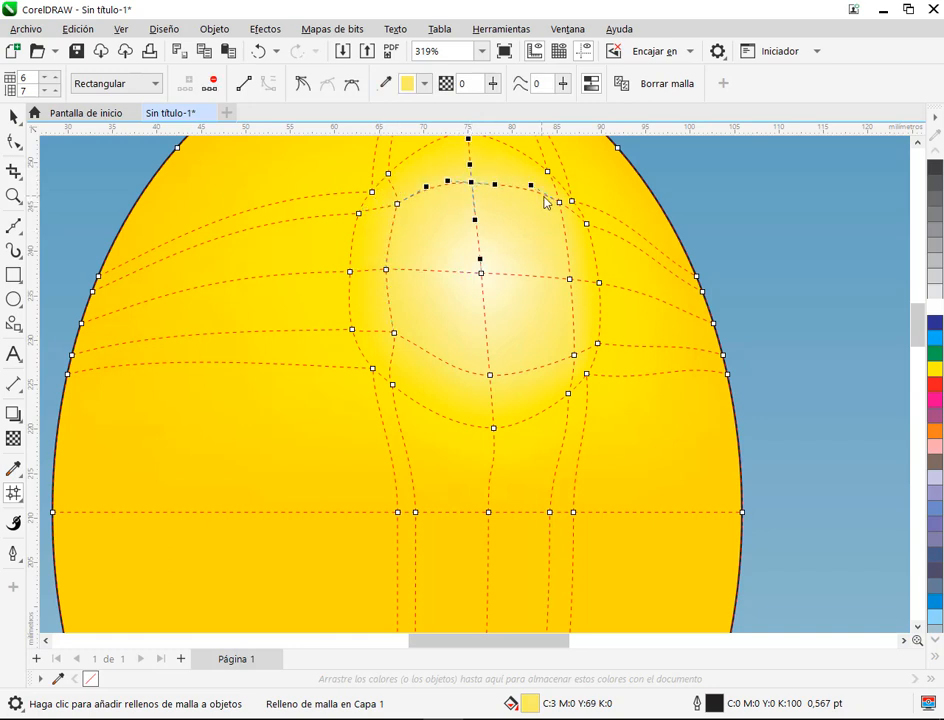
{"action": "left_click_drag", "start_coordinate": [560, 202], "coordinate": [548, 206]}
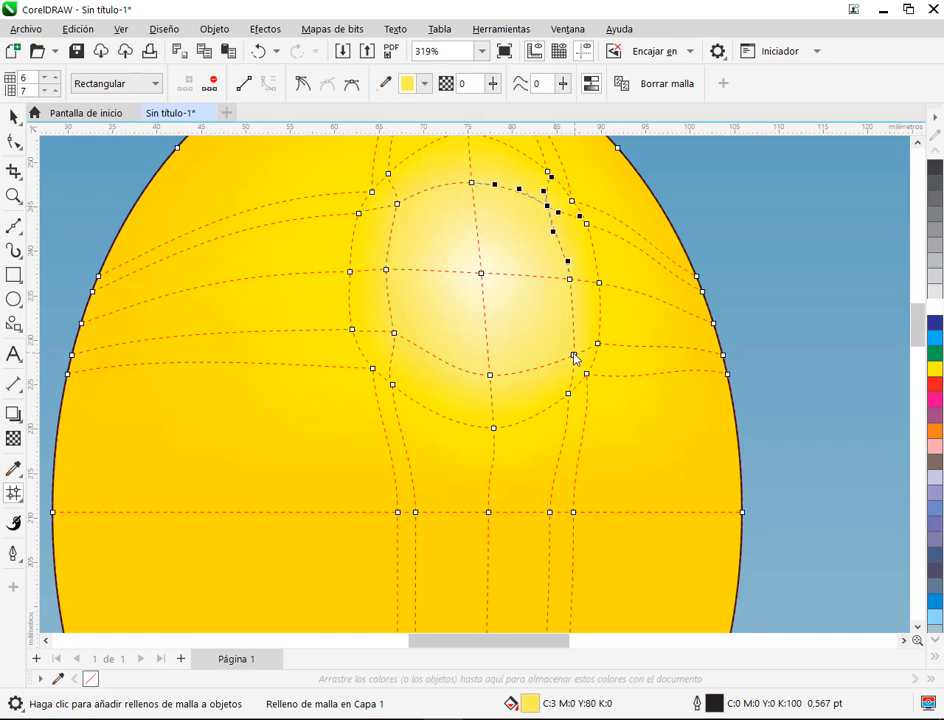
{"action": "left_click_drag", "start_coordinate": [574, 356], "coordinate": [560, 351]}
Step: Shift the inner ring's right middle node slightly outward and curve the segments on both sides of its lower-right node
{"action": "left_click", "coordinate": [571, 281]}
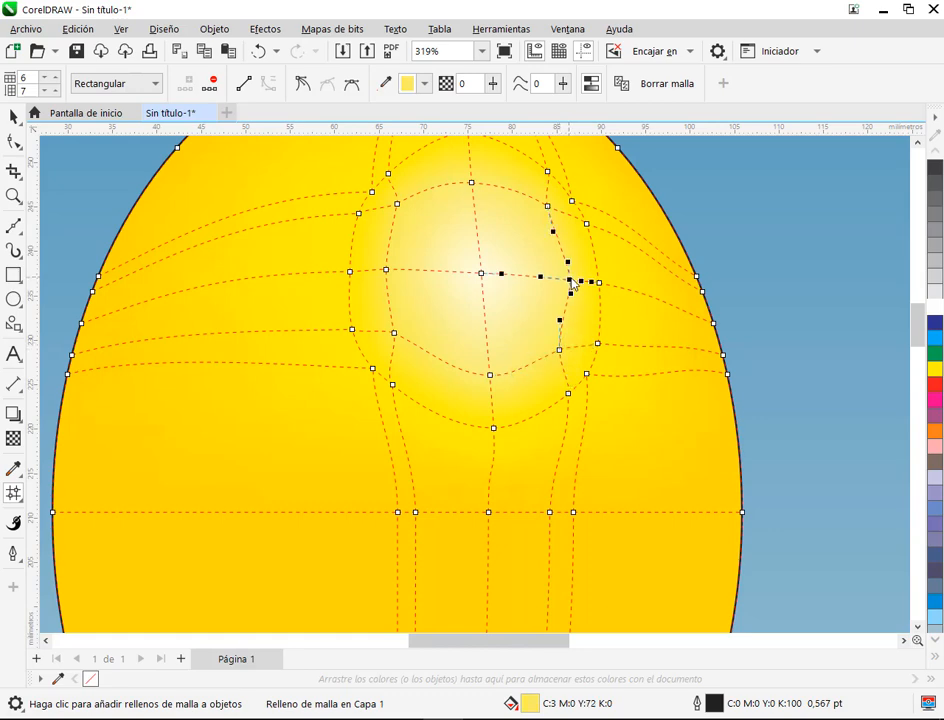
{"action": "mouse_move", "coordinate": [571, 280]}
{"action": "left_mouse_down"}
{"action": "mouse_move", "coordinate": [575, 322]}
{"action": "mouse_move", "coordinate": [539, 324]}
{"action": "mouse_move", "coordinate": [595, 329]}
{"action": "left_mouse_up"}
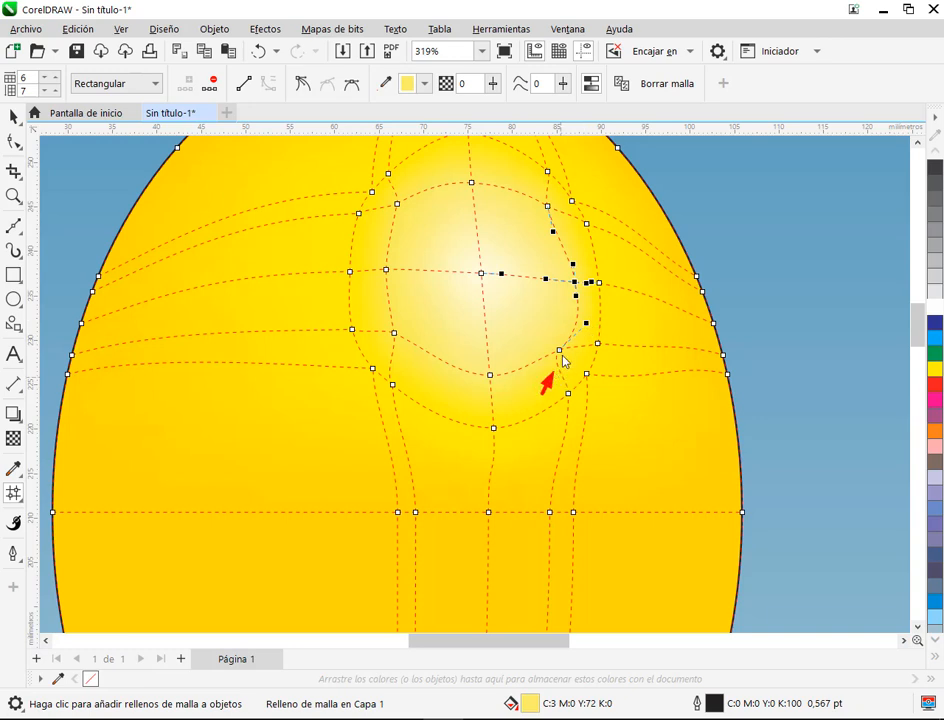
{"action": "left_click", "coordinate": [559, 351]}
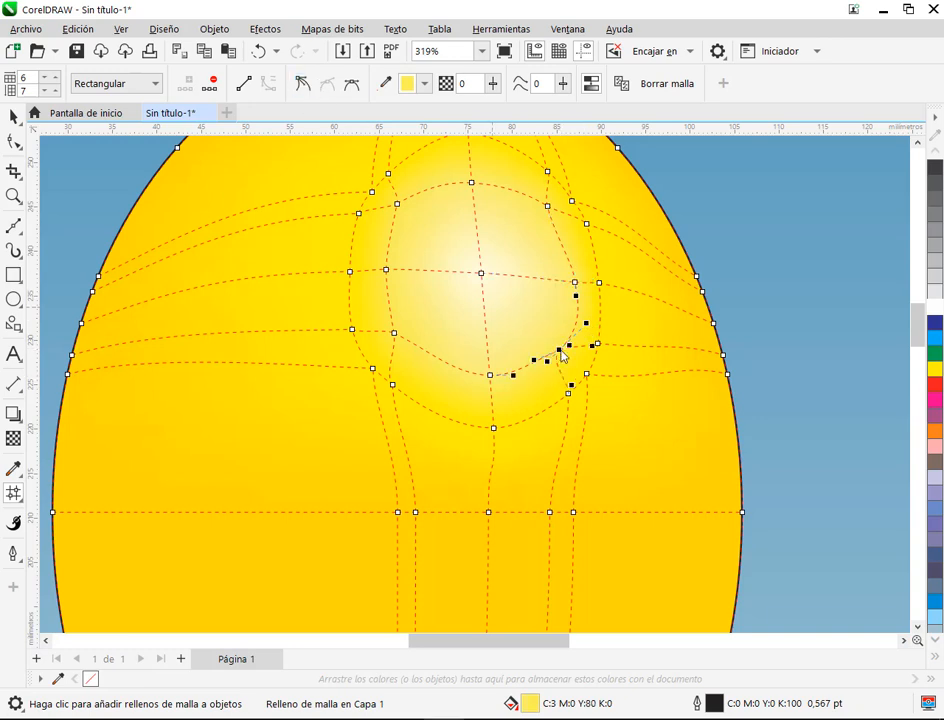
{"action": "mouse_move", "coordinate": [548, 363]}
{"action": "left_mouse_down"}
{"action": "mouse_move", "coordinate": [569, 367]}
{"action": "mouse_move", "coordinate": [538, 366]}
{"action": "left_mouse_up"}
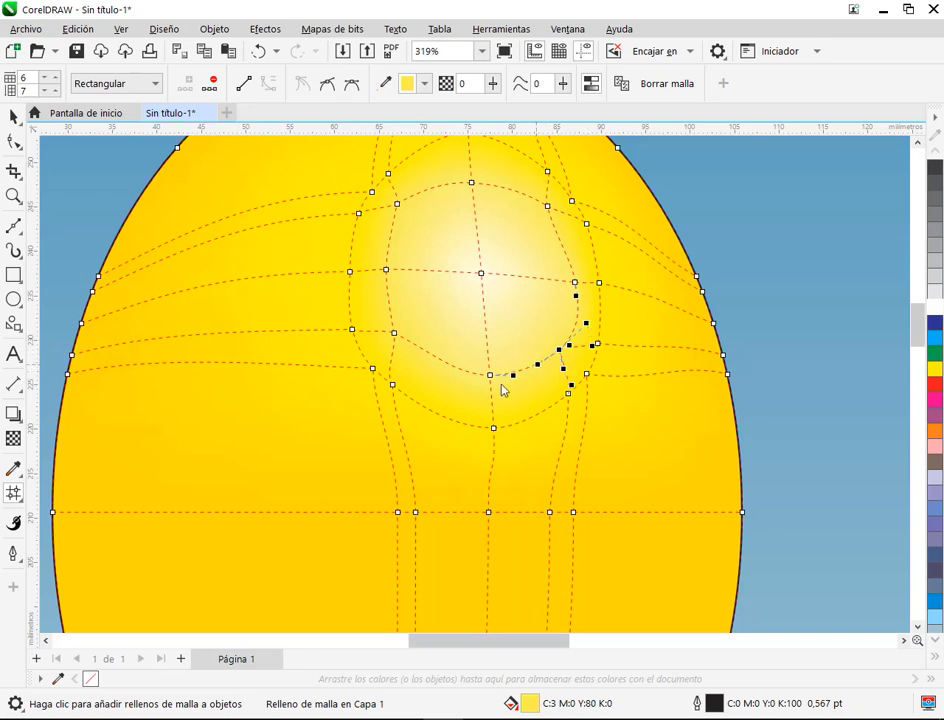
Step: Make the inner ring's bottom node symmetrical with longer handles, and turn its lower-left node into a cusp with a rounded lower curve
{"action": "left_click", "coordinate": [490, 376]}
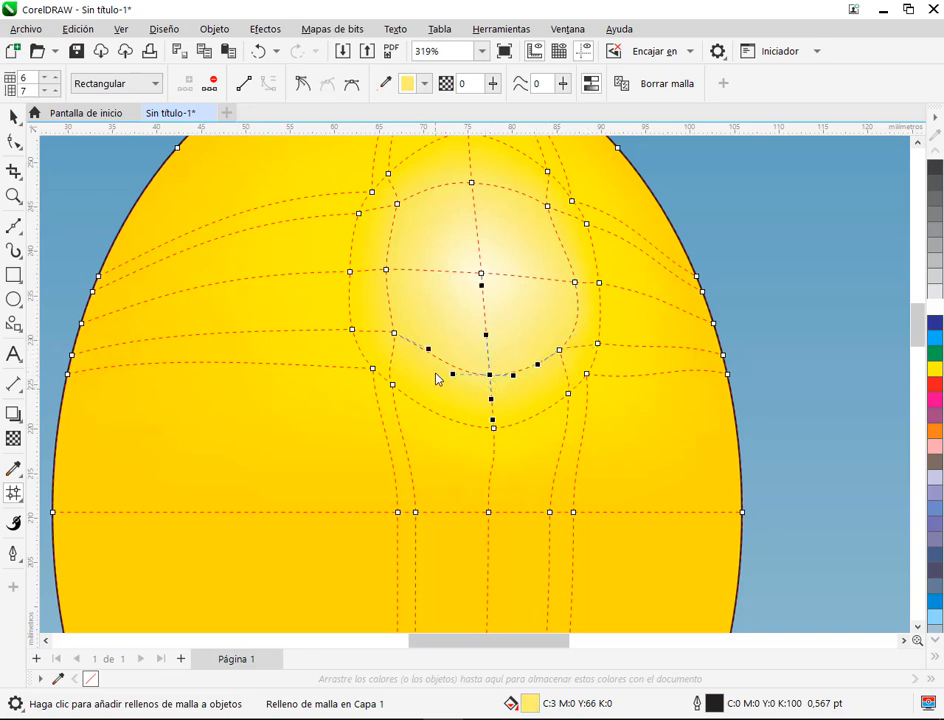
{"action": "left_click", "coordinate": [353, 83]}
{"action": "left_click_drag", "start_coordinate": [520, 379], "coordinate": [539, 379]}
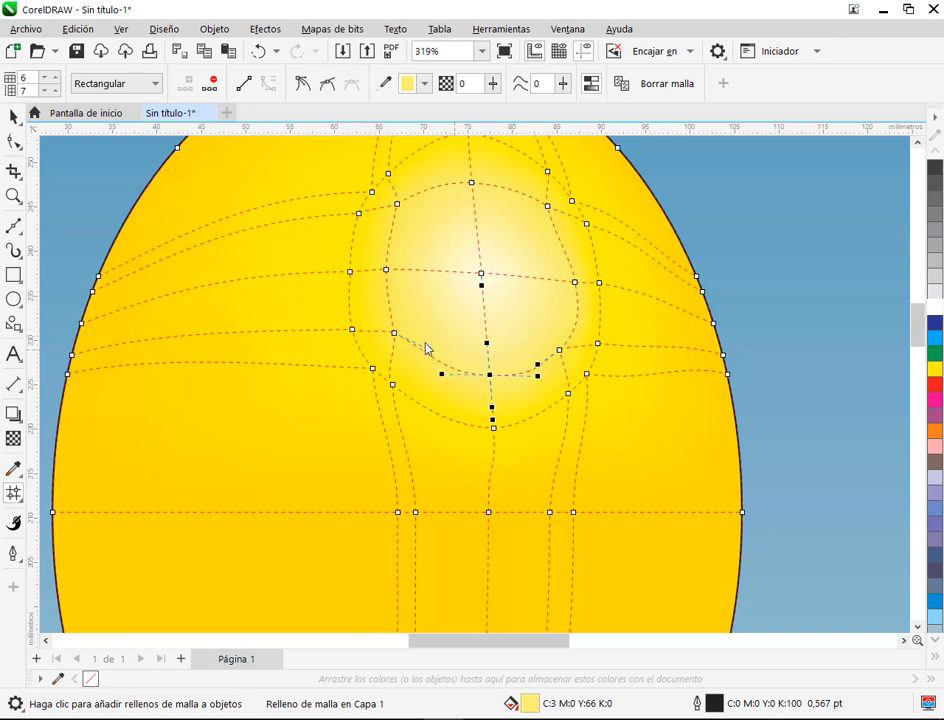
{"action": "left_click", "coordinate": [394, 333]}
{"action": "left_click", "coordinate": [303, 88]}
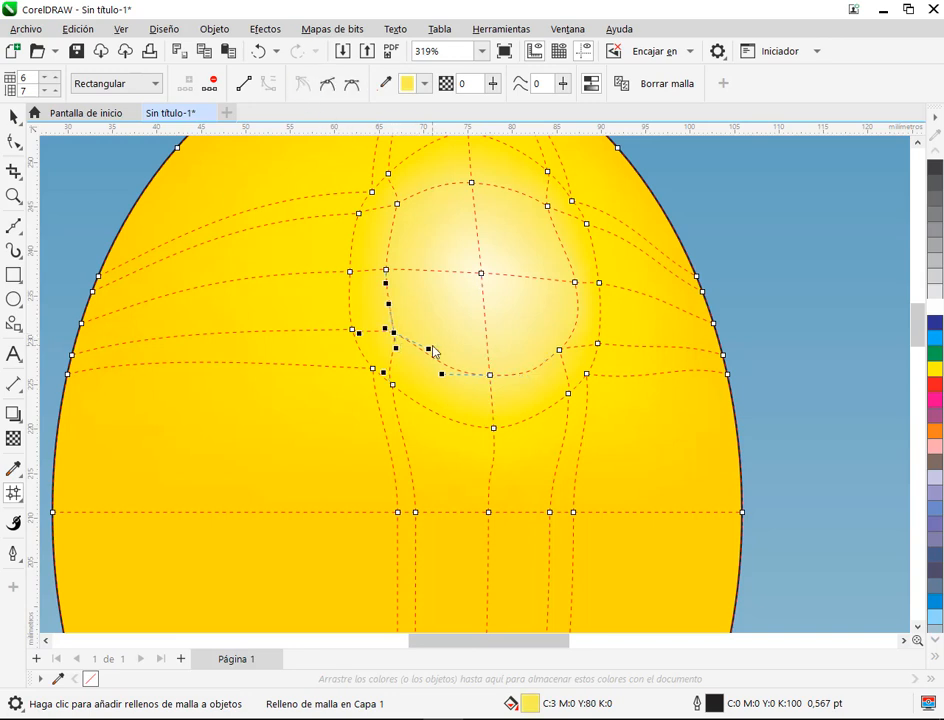
Step: Bend the inner ring's curve outward at its upper-right node and raise its top node slightly
{"action": "left_click", "coordinate": [548, 206]}
{"action": "mouse_move", "coordinate": [553, 232]}
{"action": "left_mouse_down"}
{"action": "mouse_move", "coordinate": [569, 232]}
{"action": "mouse_move", "coordinate": [556, 212]}
{"action": "mouse_move", "coordinate": [566, 226]}
{"action": "left_mouse_up"}
{"action": "left_click", "coordinate": [539, 195]}
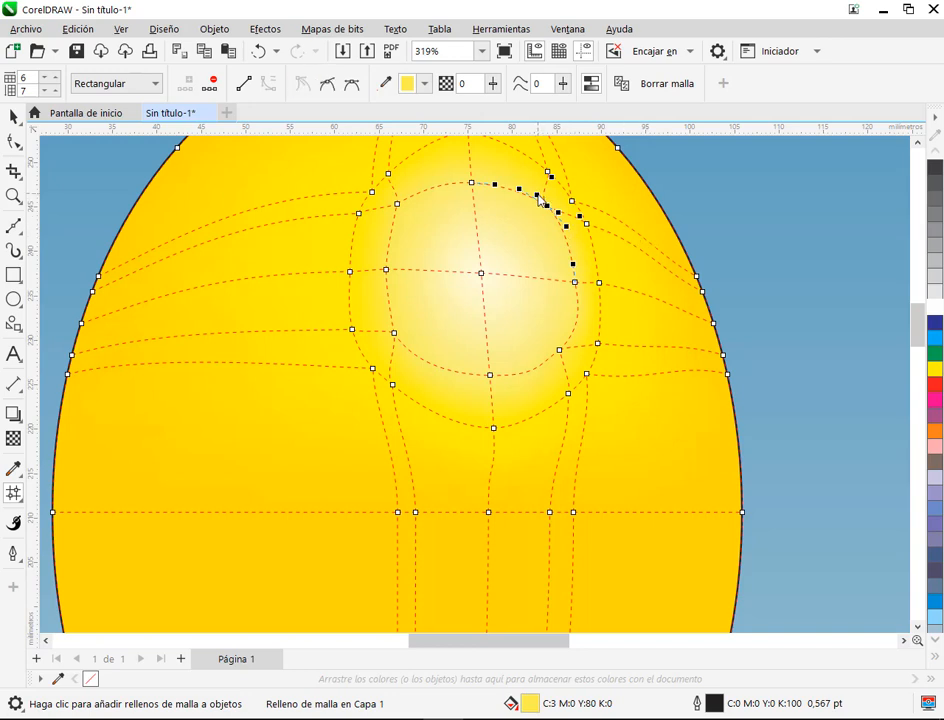
{"action": "left_click_drag", "start_coordinate": [472, 185], "coordinate": [464, 166]}
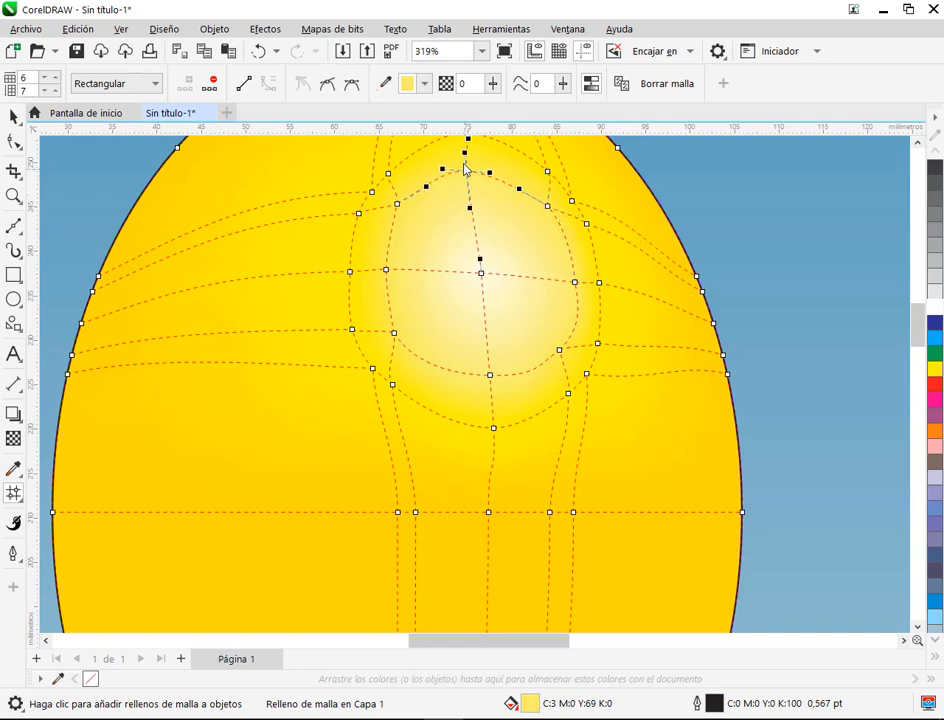
{"action": "left_click", "coordinate": [331, 369]}
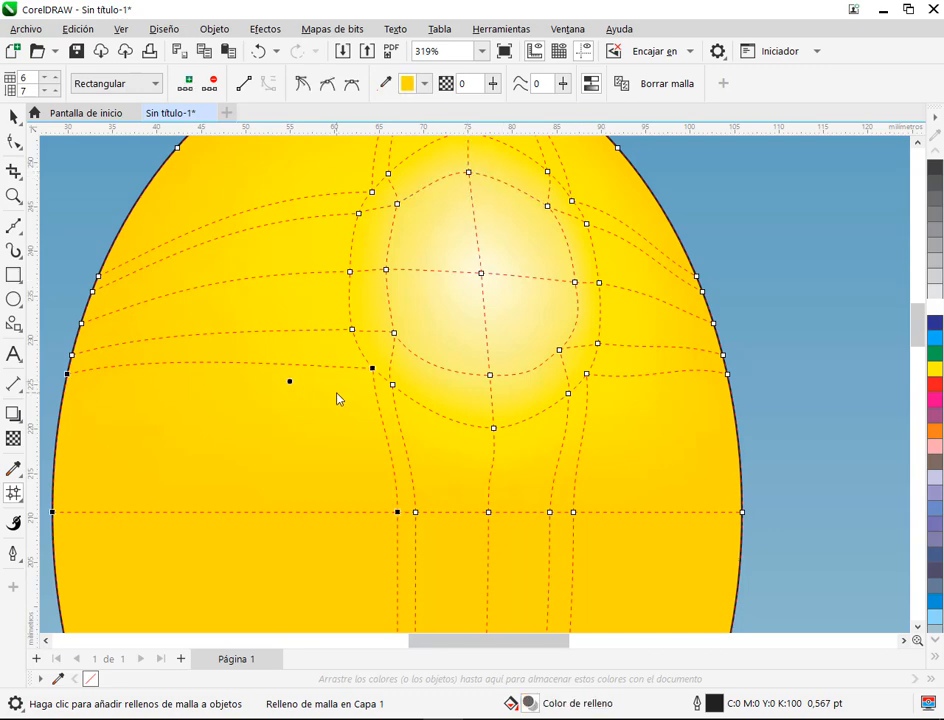
{"action": "scroll", "coordinate": [337, 399], "scroll_direction": "down", "scroll_amount": 4}
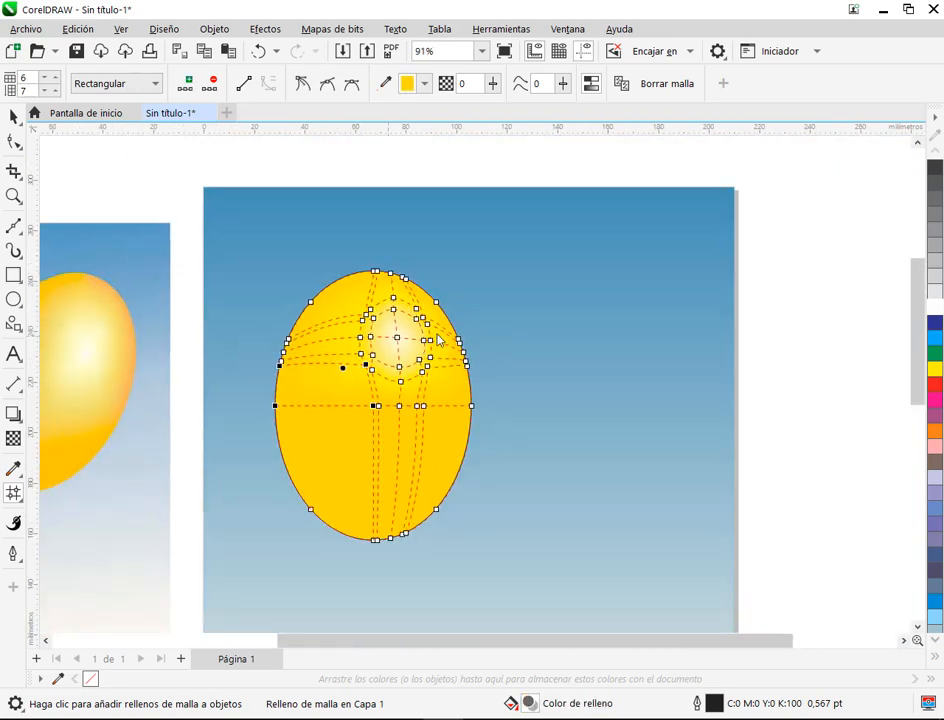
{"action": "scroll", "coordinate": [437, 340], "scroll_direction": "up", "scroll_amount": 3}
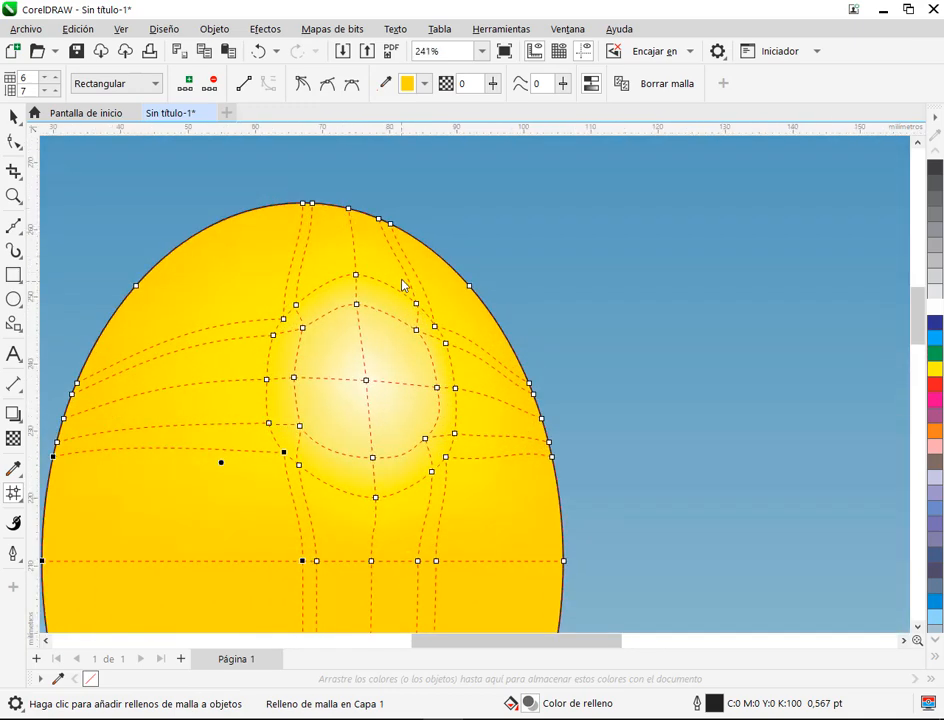
{"action": "left_click_drag", "start_coordinate": [233, 260], "coordinate": [463, 527]}
{"action": "key", "text": "ctrl+z"}
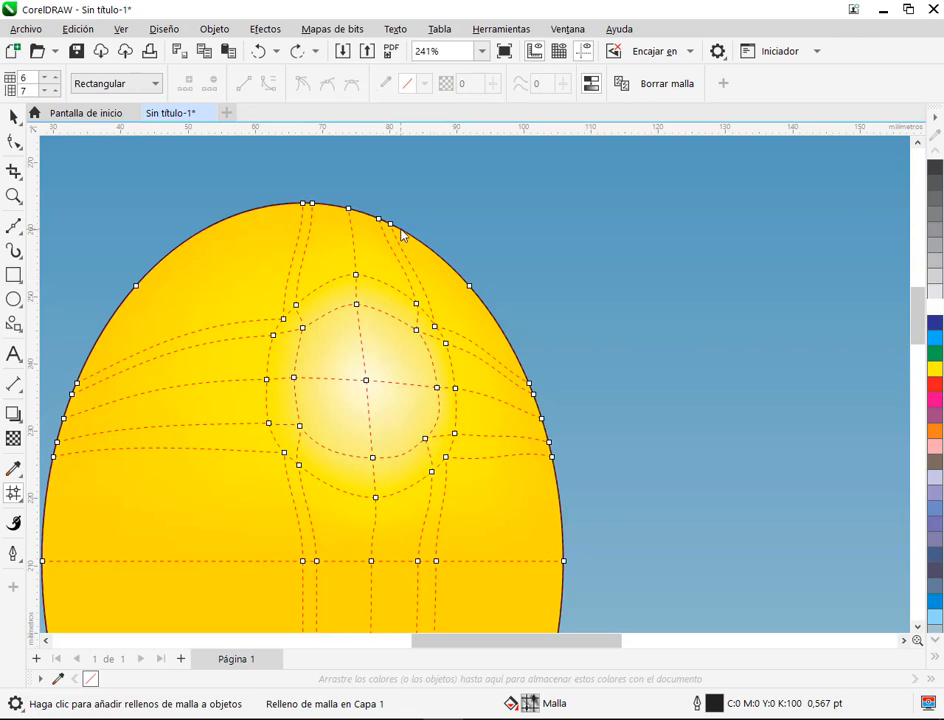
Step: Add a vertical mesh line from the upper-right outline that follows the balloon's right edge down to its base
{"action": "double_click", "coordinate": [455, 277]}
{"action": "scroll", "coordinate": [556, 535], "scroll_direction": "down", "scroll_amount": 1}
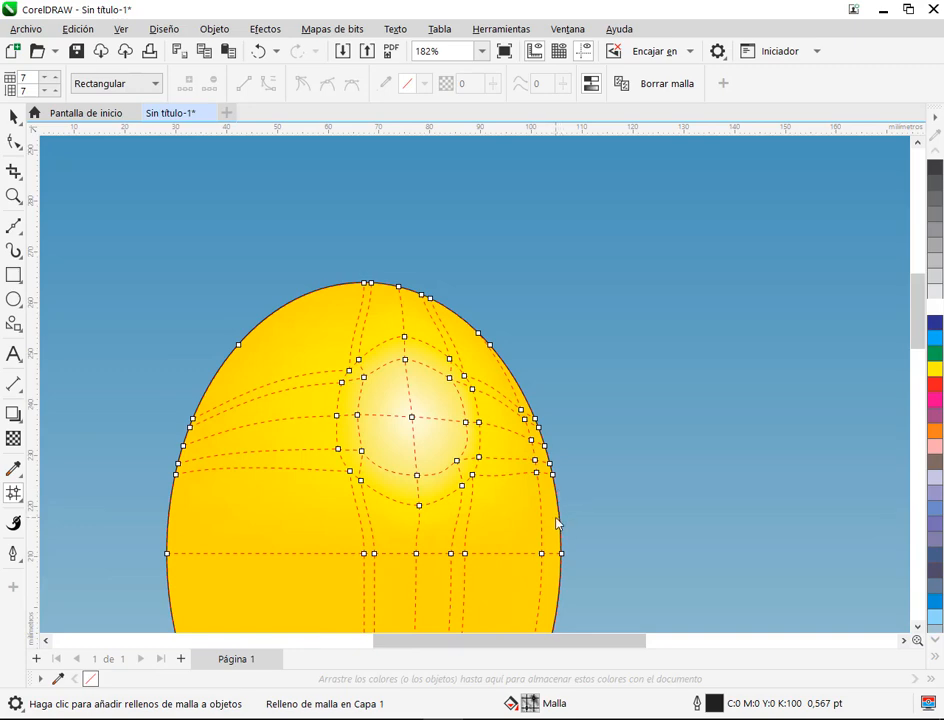
{"action": "left_click_drag", "start_coordinate": [553, 522], "coordinate": [531, 310]}
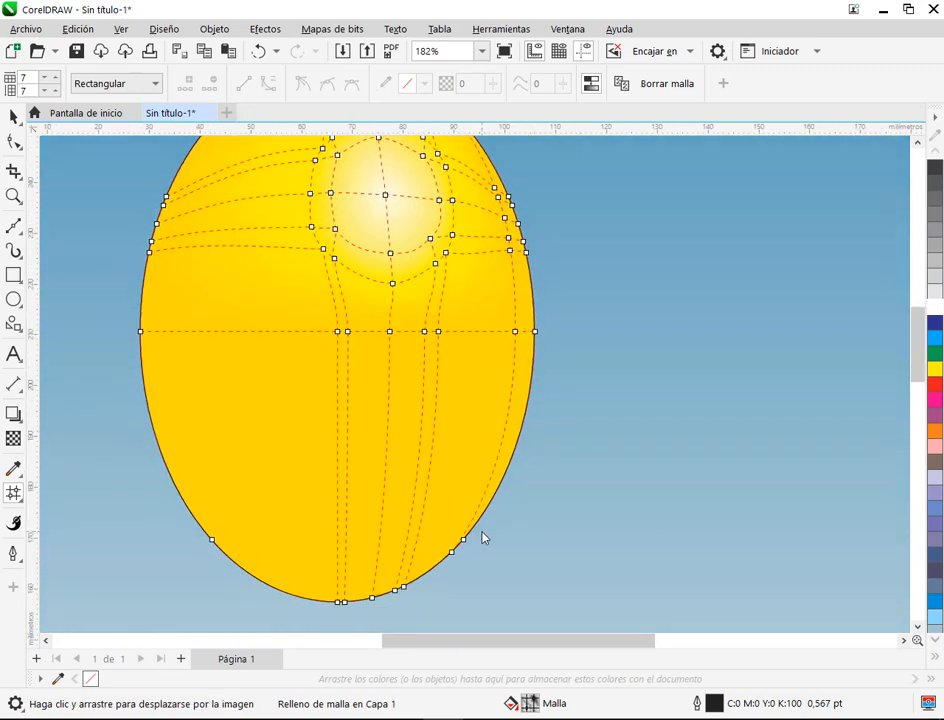
{"action": "left_click_drag", "start_coordinate": [588, 288], "coordinate": [611, 532]}
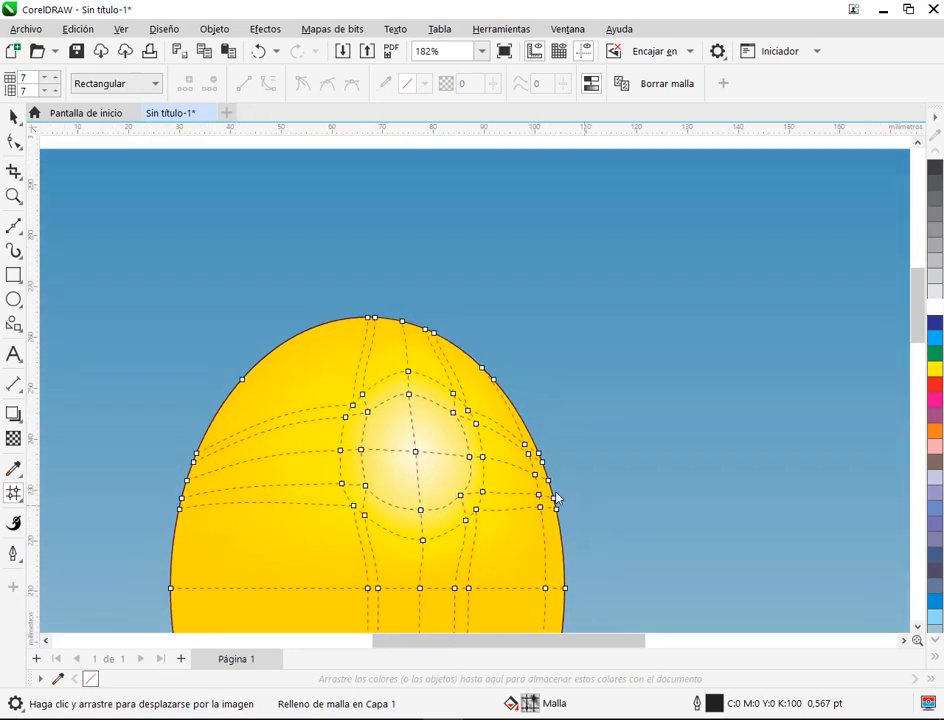
Step: Undo a mesh line added too high on the outline and add a second vertical line between the first one and the right edge
{"action": "double_click", "coordinate": [454, 347]}
{"action": "key", "text": "ctrl+z"}
{"action": "scroll", "coordinate": [478, 389], "scroll_direction": "up", "scroll_amount": 3}
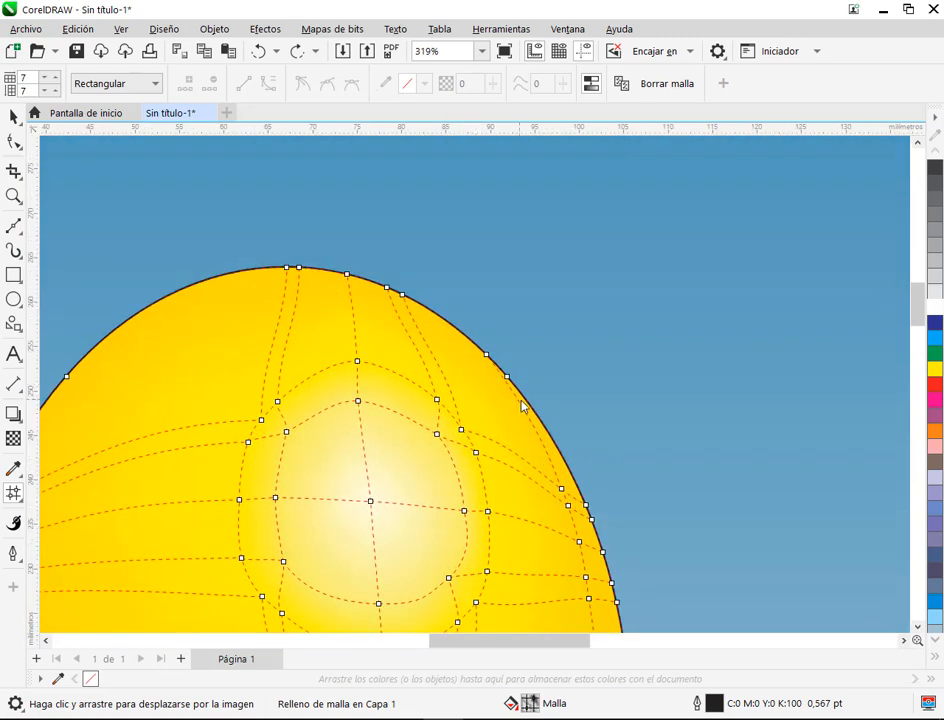
{"action": "scroll", "coordinate": [377, 333], "scroll_direction": "up", "scroll_amount": 1}
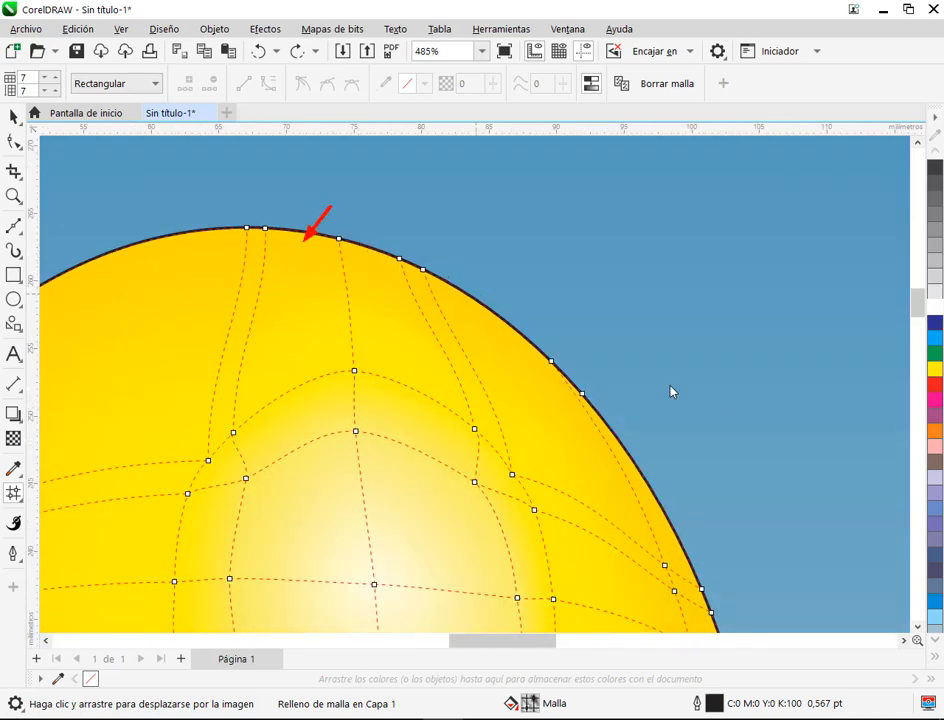
{"action": "double_click", "coordinate": [572, 400]}
{"action": "scroll", "coordinate": [570, 395], "scroll_direction": "up", "scroll_amount": 5}
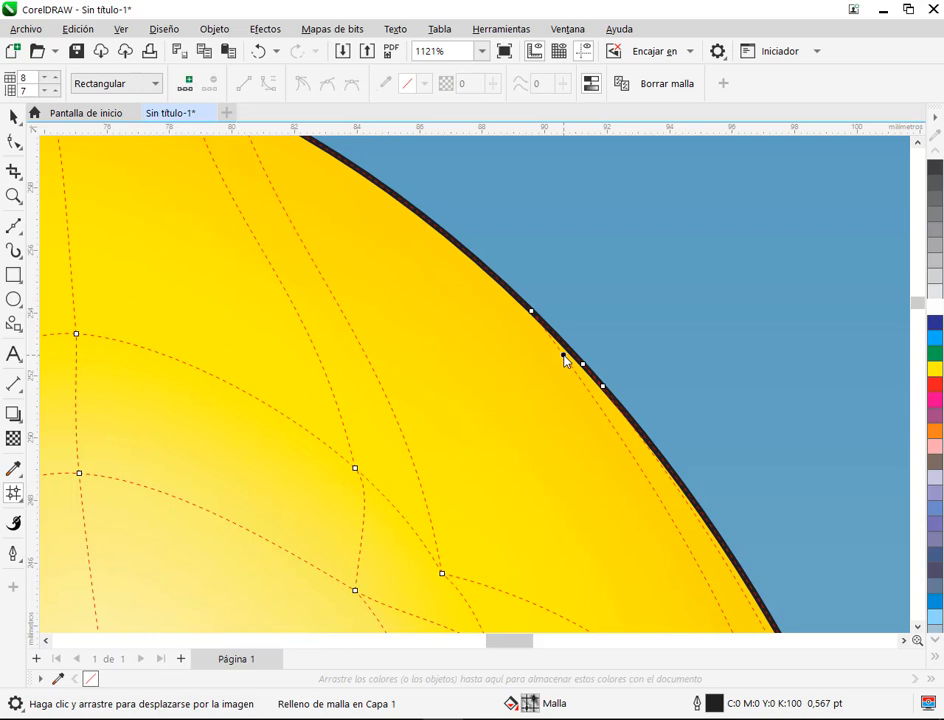
Step: Try adding a horizontal mesh line just below the balloon's top edge and pulling its node near the right outline inward
{"action": "double_click", "coordinate": [562, 362]}
{"action": "scroll", "coordinate": [590, 371], "scroll_direction": "down", "scroll_amount": 3}
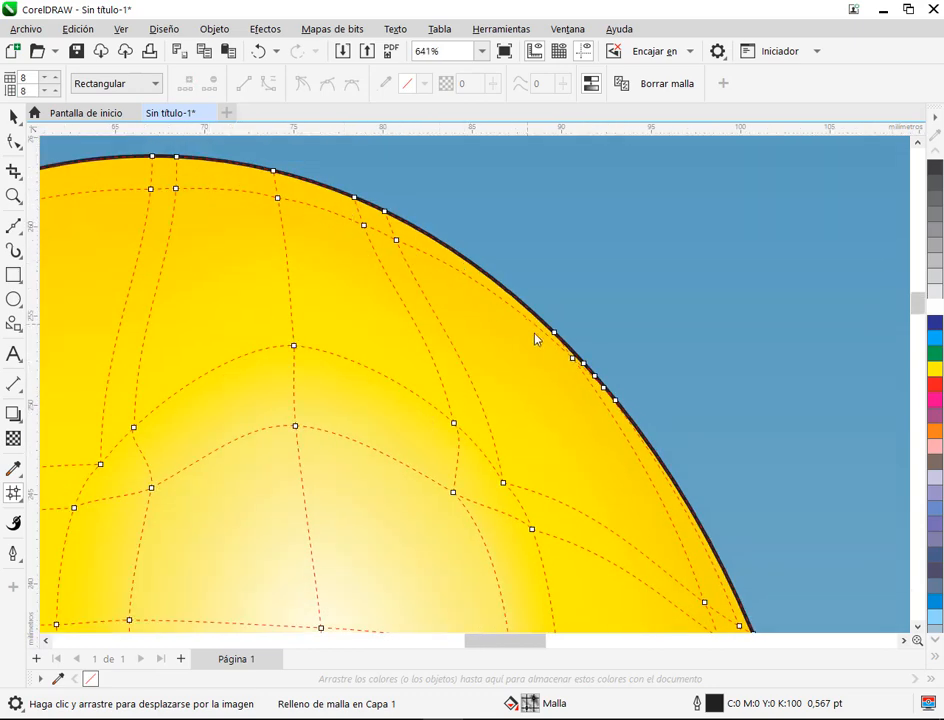
{"action": "left_click", "coordinate": [566, 365]}
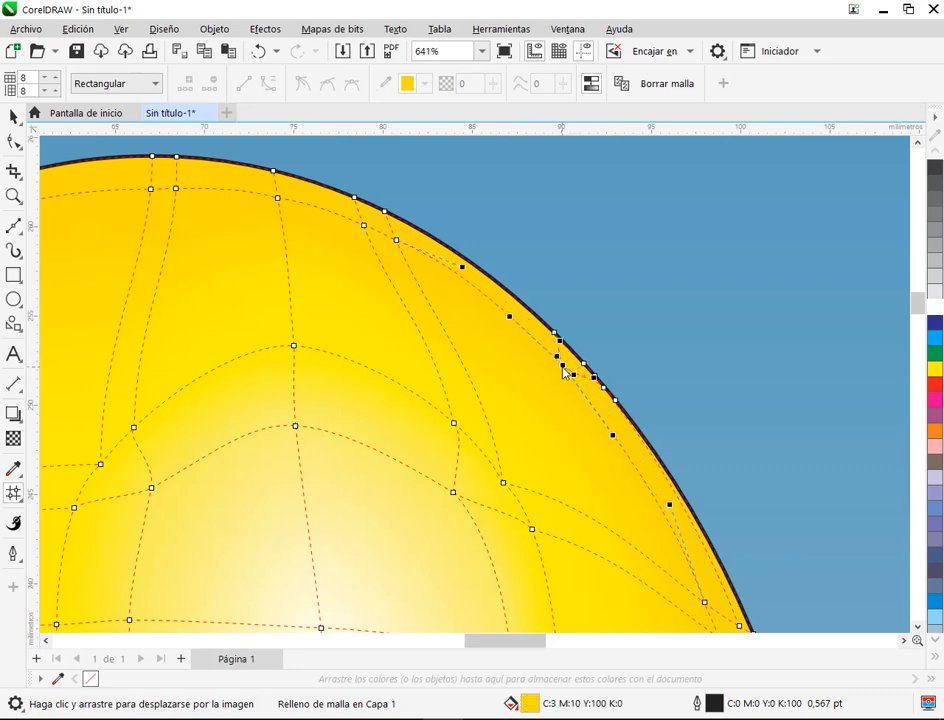
{"action": "left_click", "coordinate": [668, 380]}
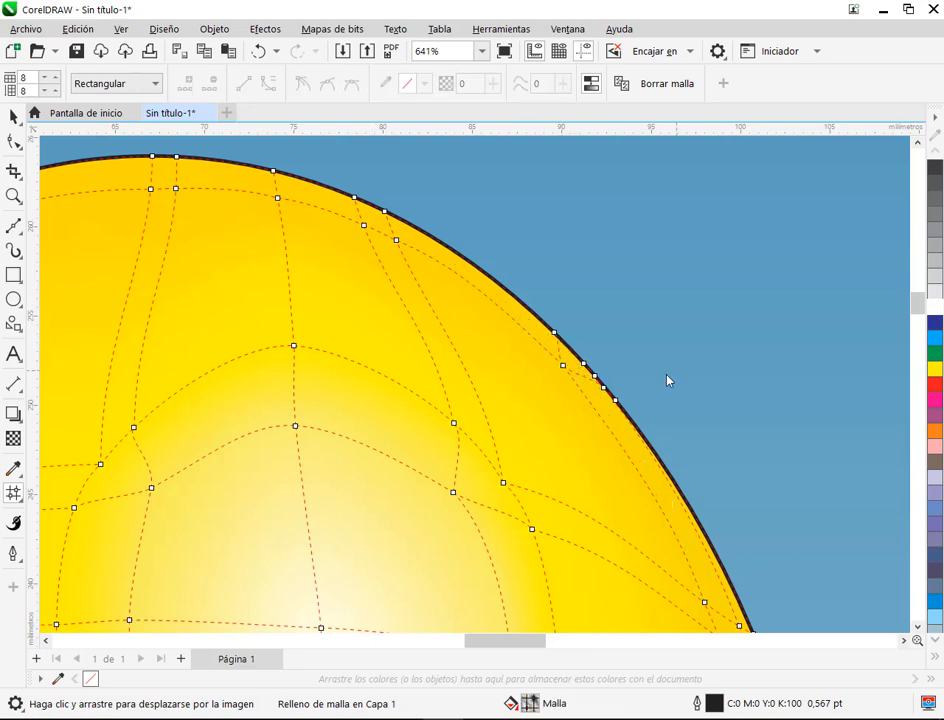
Step: Undo the node shift and remove the horizontal mesh line below the balloon's top edge
{"action": "scroll", "coordinate": [660, 390], "scroll_direction": "down", "scroll_amount": 2}
{"action": "scroll", "coordinate": [651, 395], "scroll_direction": "up", "scroll_amount": 3}
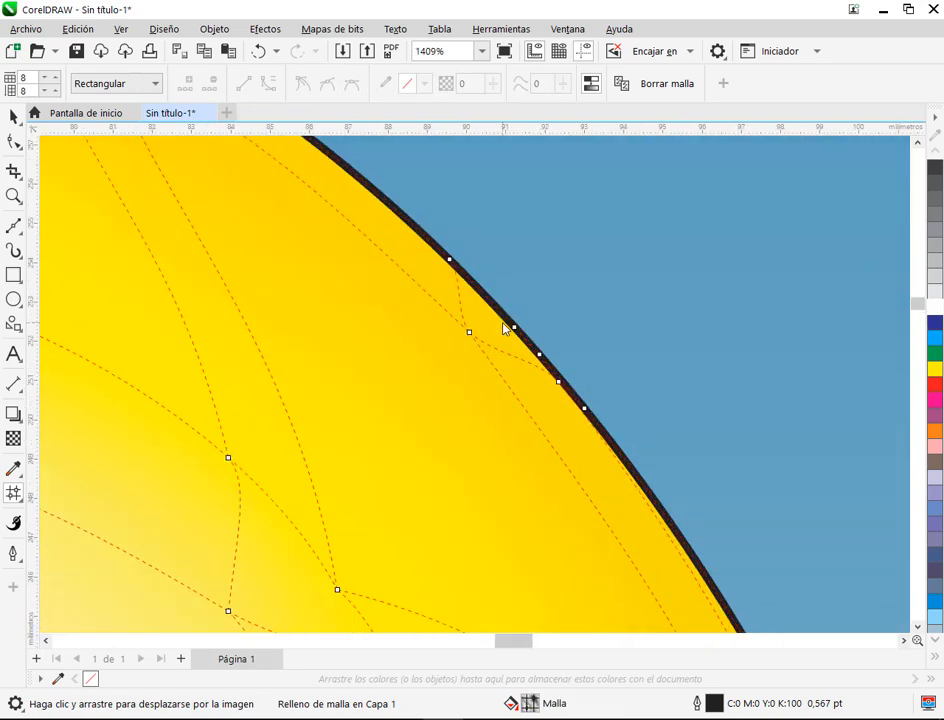
{"action": "key", "text": "ctrl+z"}
{"action": "key", "text": "ctrl+z"}
{"action": "scroll", "coordinate": [562, 364], "scroll_direction": "down", "scroll_amount": 1}
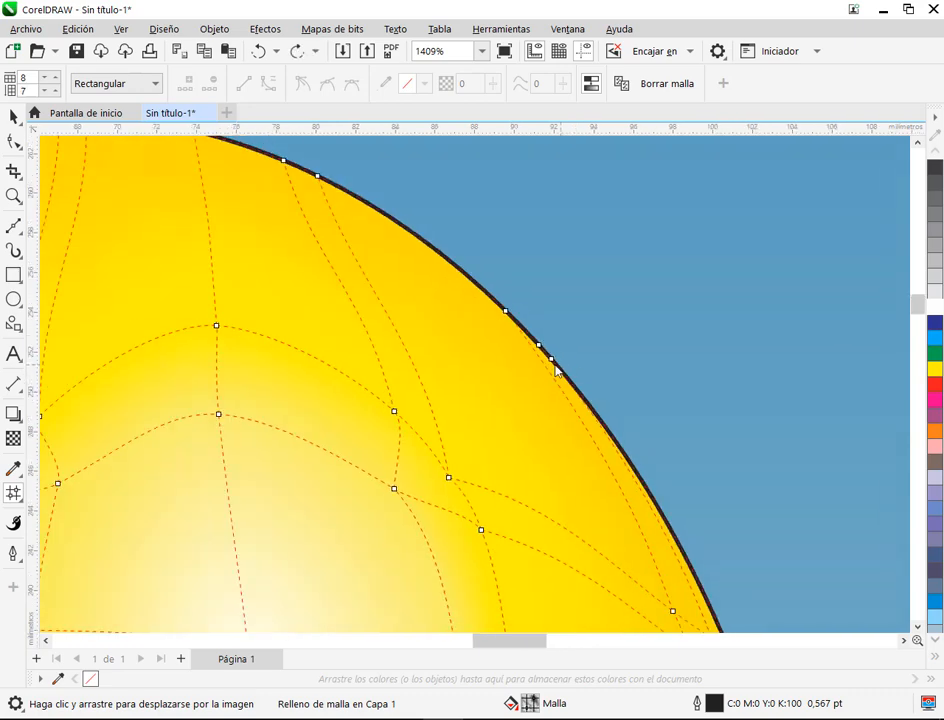
Step: Compare the reference balloon's tinted right rim with the two vertical mesh lines along the drawn balloon's right edge
{"action": "scroll", "coordinate": [556, 370], "scroll_direction": "down", "scroll_amount": 13}
{"action": "scroll", "coordinate": [266, 420], "scroll_direction": "up", "scroll_amount": 2}
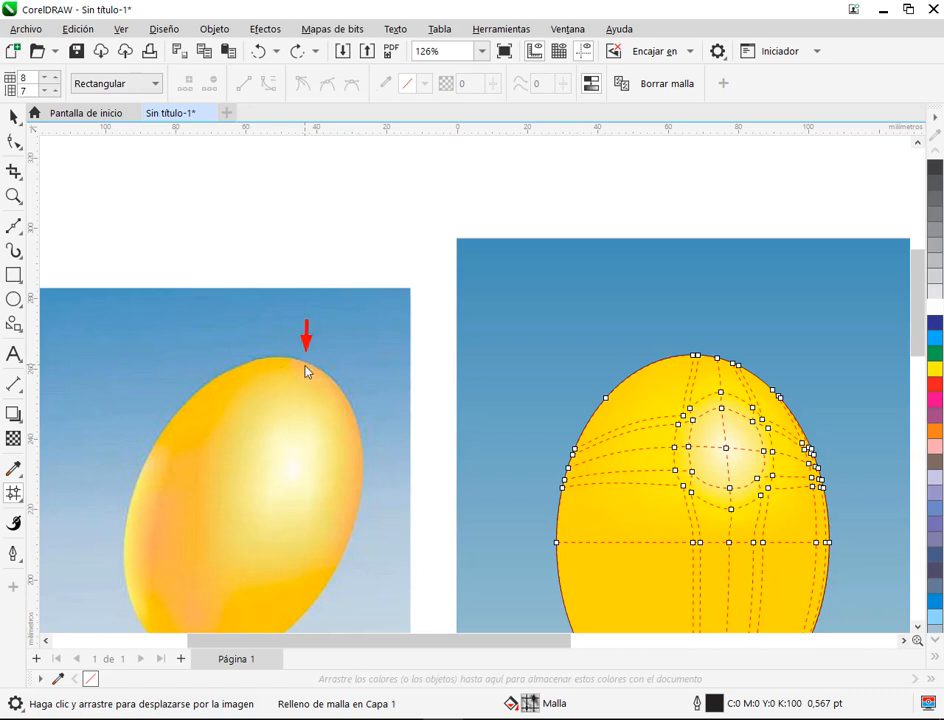
{"action": "mouse_move", "coordinate": [337, 400]}
{"action": "left_mouse_down"}
{"action": "mouse_move", "coordinate": [356, 445]}
{"action": "mouse_move", "coordinate": [363, 522]}
{"action": "left_mouse_up"}
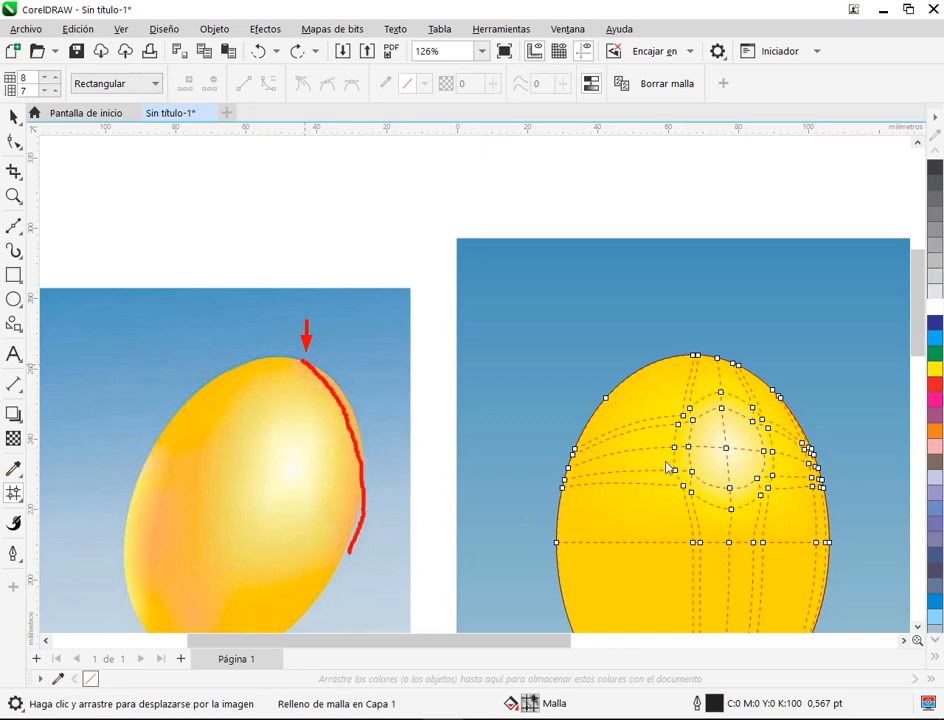
{"action": "scroll", "coordinate": [675, 483], "scroll_direction": "up", "scroll_amount": 3}
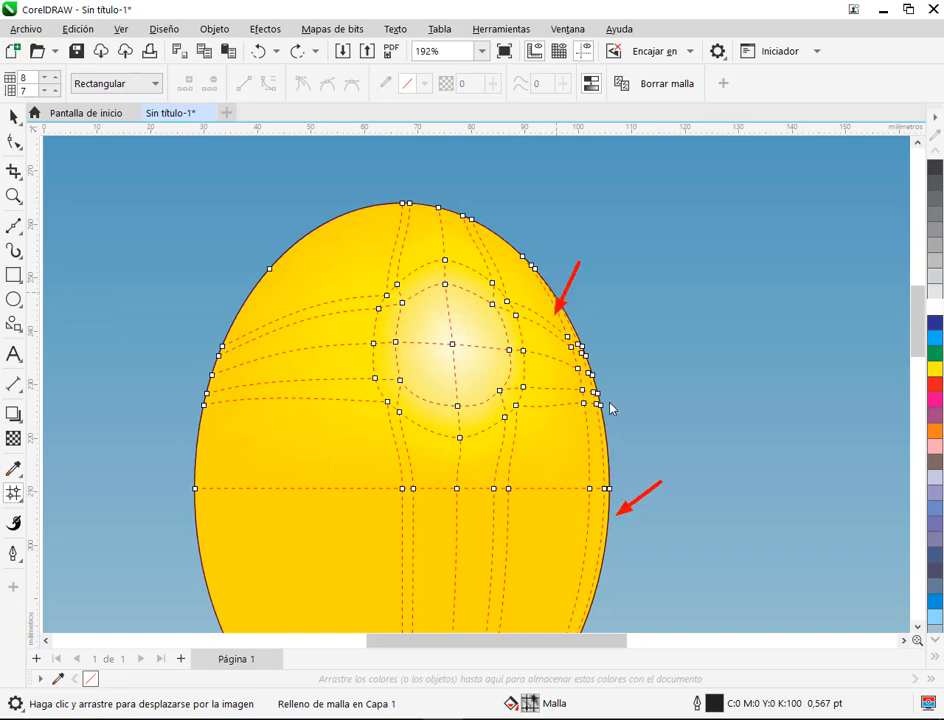
{"action": "scroll", "coordinate": [612, 400], "scroll_direction": "up", "scroll_amount": 3}
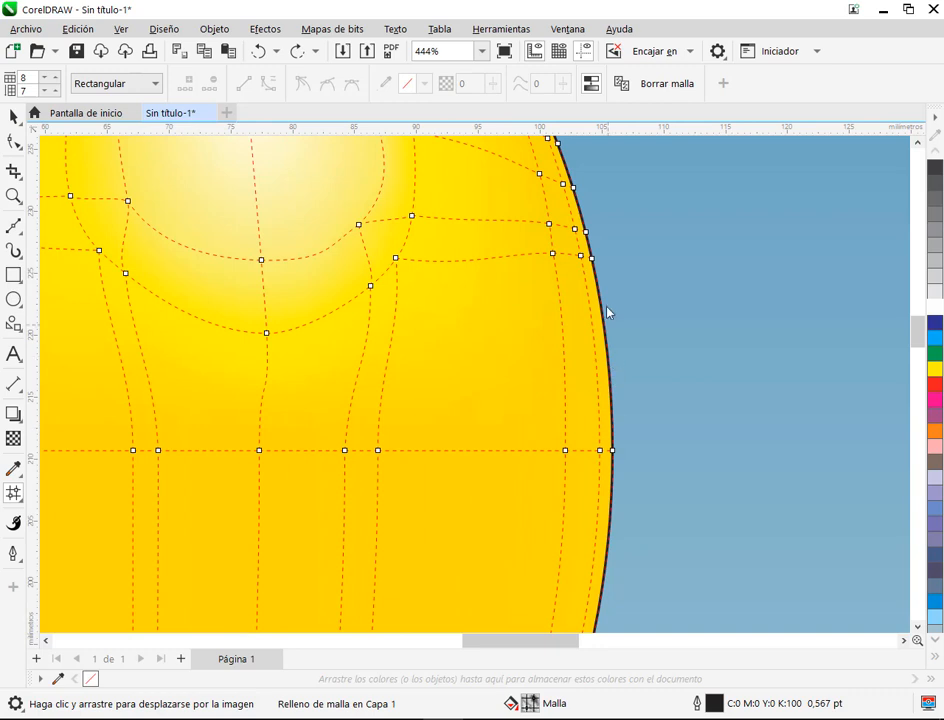
{"action": "left_click_drag", "start_coordinate": [600, 281], "coordinate": [588, 445]}
{"action": "left_click_drag", "start_coordinate": [526, 226], "coordinate": [616, 471]}
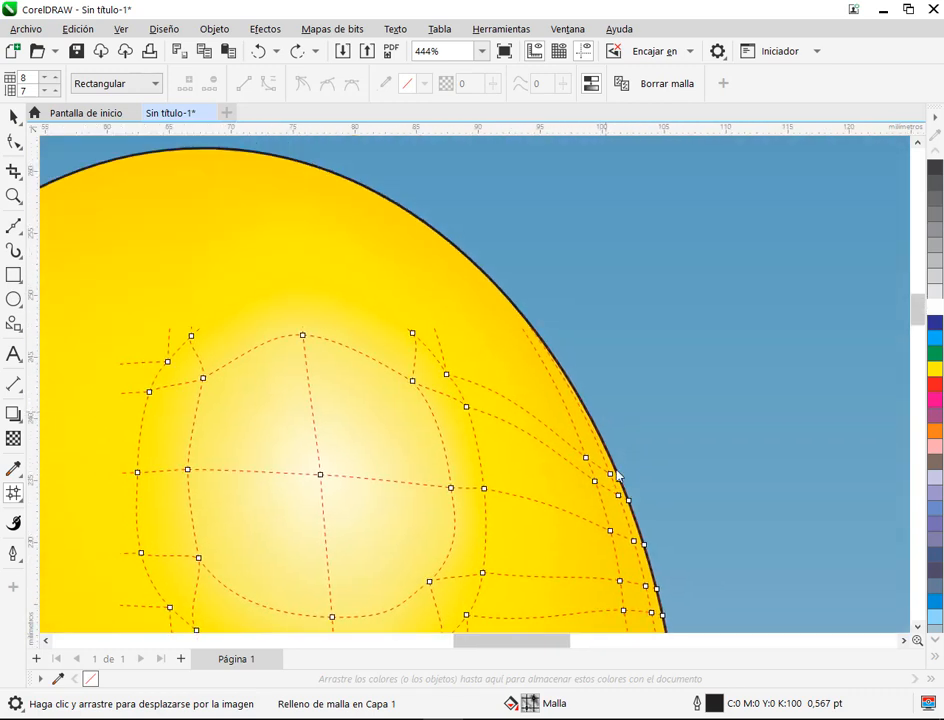
Step: Add a mesh line that runs across the balloon below its top edge, starting near the upper-right outline, and pull its right-hand node slightly inward
{"action": "left_click_drag", "start_coordinate": [569, 386], "coordinate": [585, 449]}
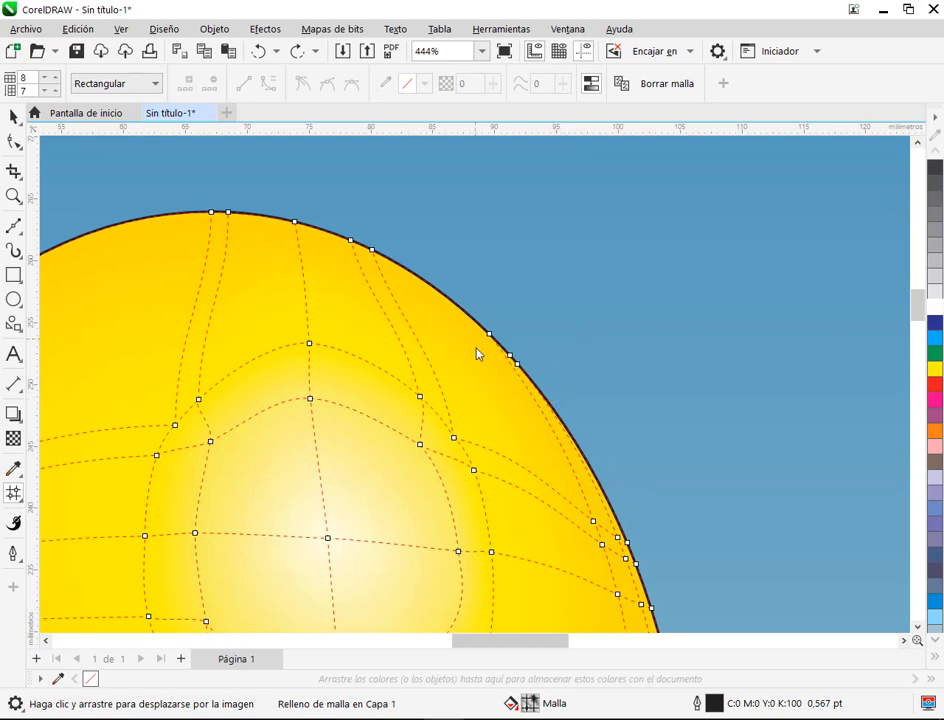
{"action": "scroll", "coordinate": [508, 377], "scroll_direction": "up", "scroll_amount": 3}
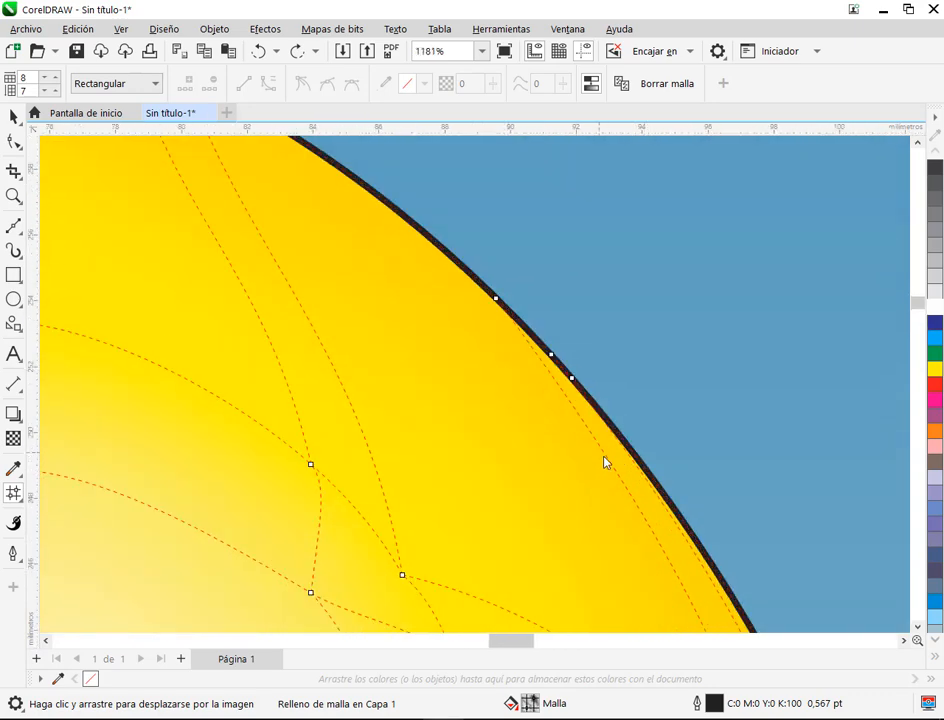
{"action": "double_click", "coordinate": [560, 389]}
{"action": "scroll", "coordinate": [477, 286], "scroll_direction": "down", "scroll_amount": 4}
{"action": "scroll", "coordinate": [518, 305], "scroll_direction": "up", "scroll_amount": 4}
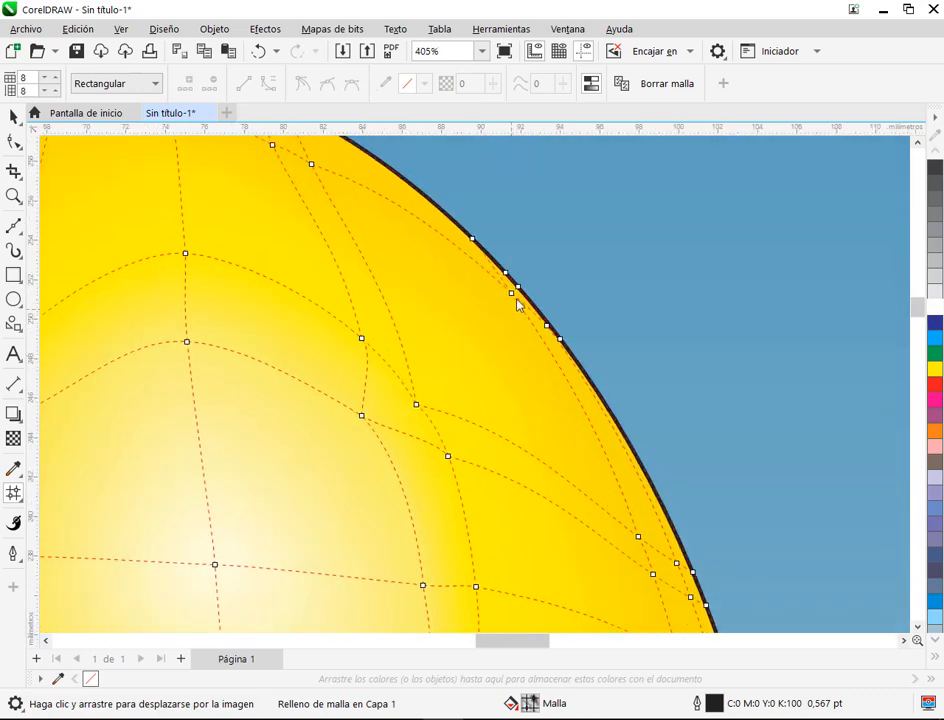
{"action": "left_click_drag", "start_coordinate": [509, 292], "coordinate": [499, 295]}
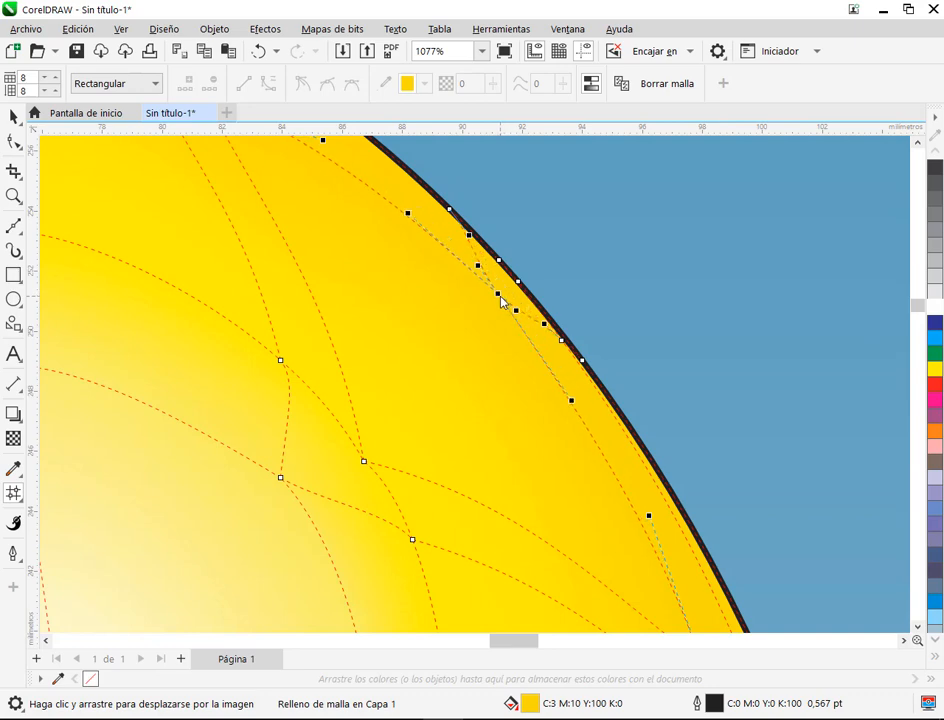
Step: Add another horizontal mesh line between the balloon's top outline and the newest horizontal line
{"action": "scroll", "coordinate": [632, 399], "scroll_direction": "down", "scroll_amount": 3}
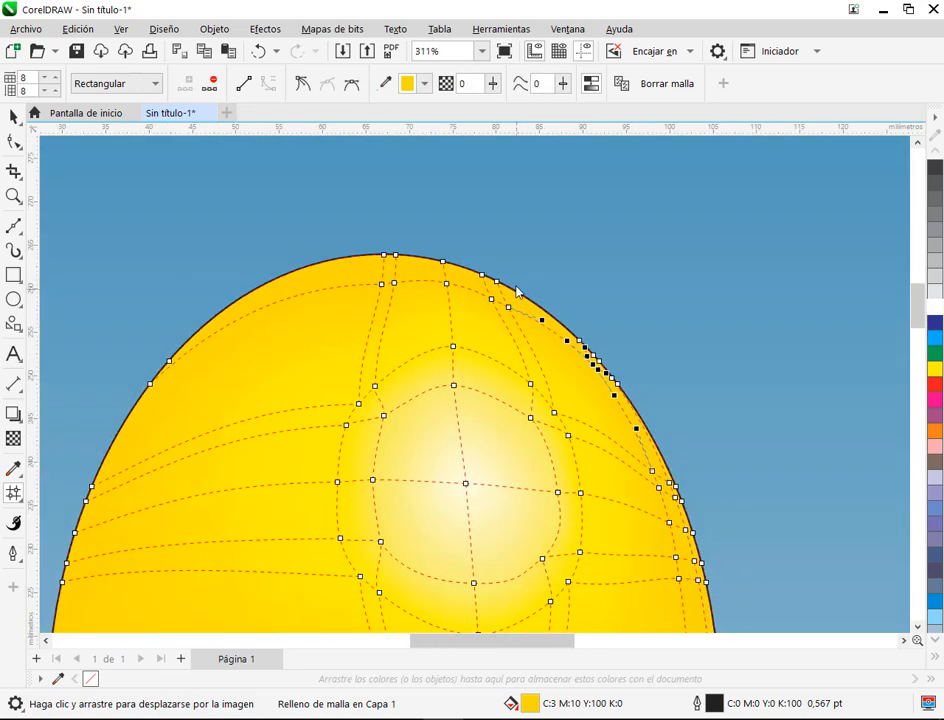
{"action": "scroll", "coordinate": [414, 256], "scroll_direction": "up", "scroll_amount": 1}
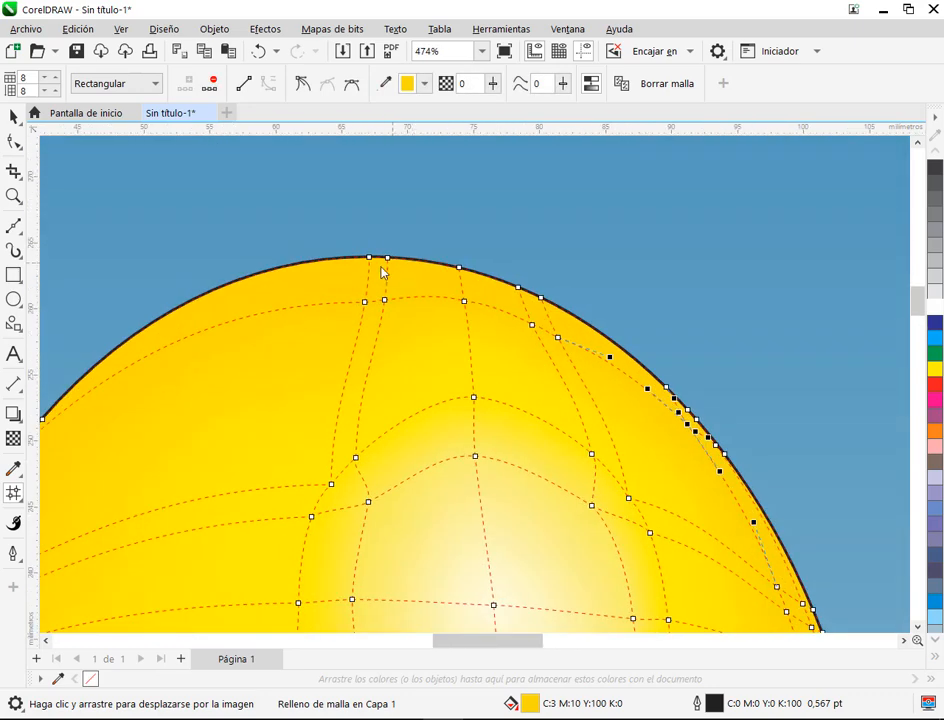
{"action": "scroll", "coordinate": [381, 271], "scroll_direction": "up", "scroll_amount": 1}
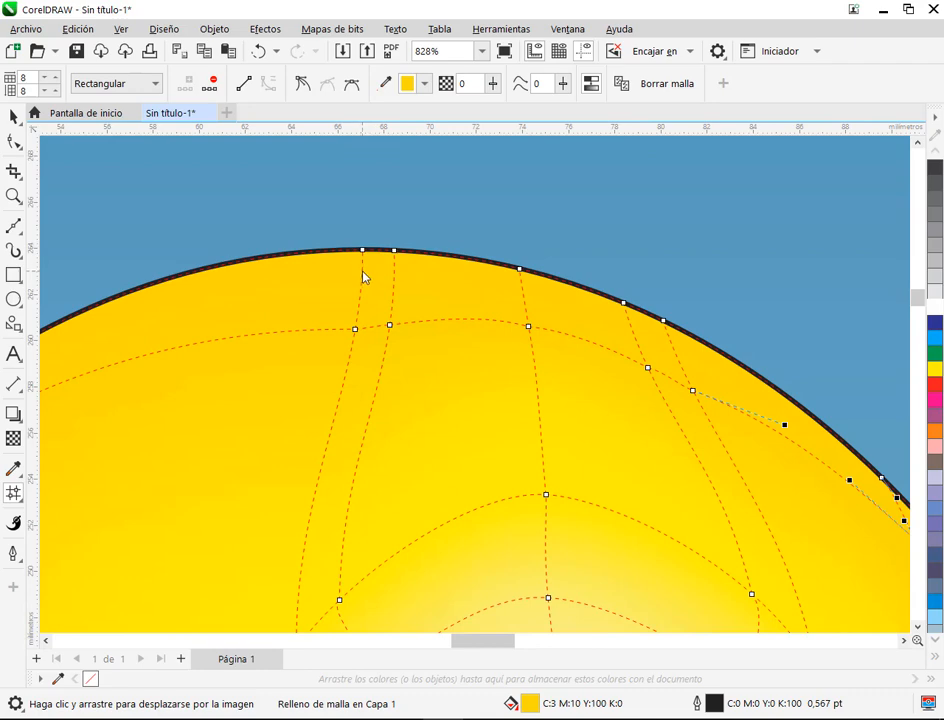
{"action": "double_click", "coordinate": [364, 277]}
{"action": "scroll", "coordinate": [362, 274], "scroll_direction": "down", "scroll_amount": 1}
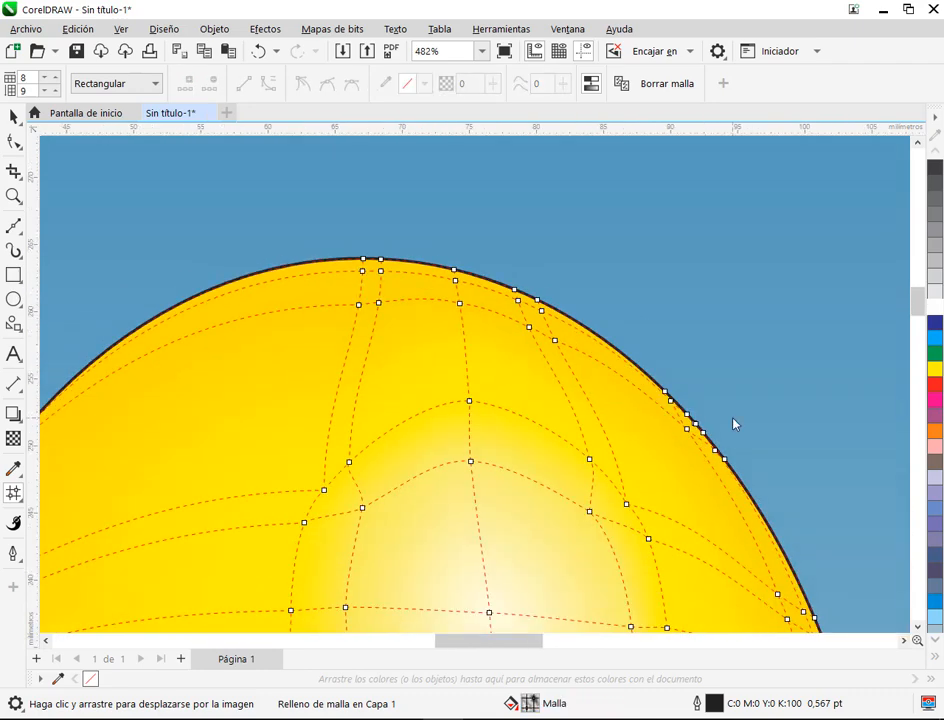
Step: Select the clustered outline nodes on the balloon's upper-right edge and set the mesh selection mode to Mano alzada
{"action": "left_click_drag", "start_coordinate": [733, 424], "coordinate": [617, 280]}
{"action": "scroll", "coordinate": [588, 278], "scroll_direction": "up", "scroll_amount": 3}
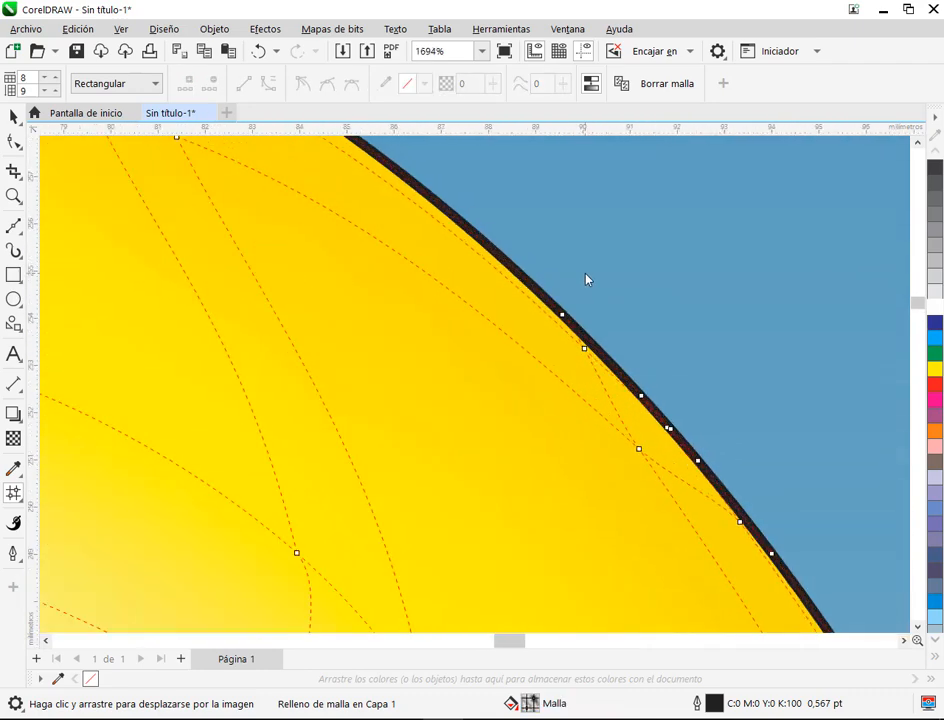
{"action": "left_click", "coordinate": [577, 336]}
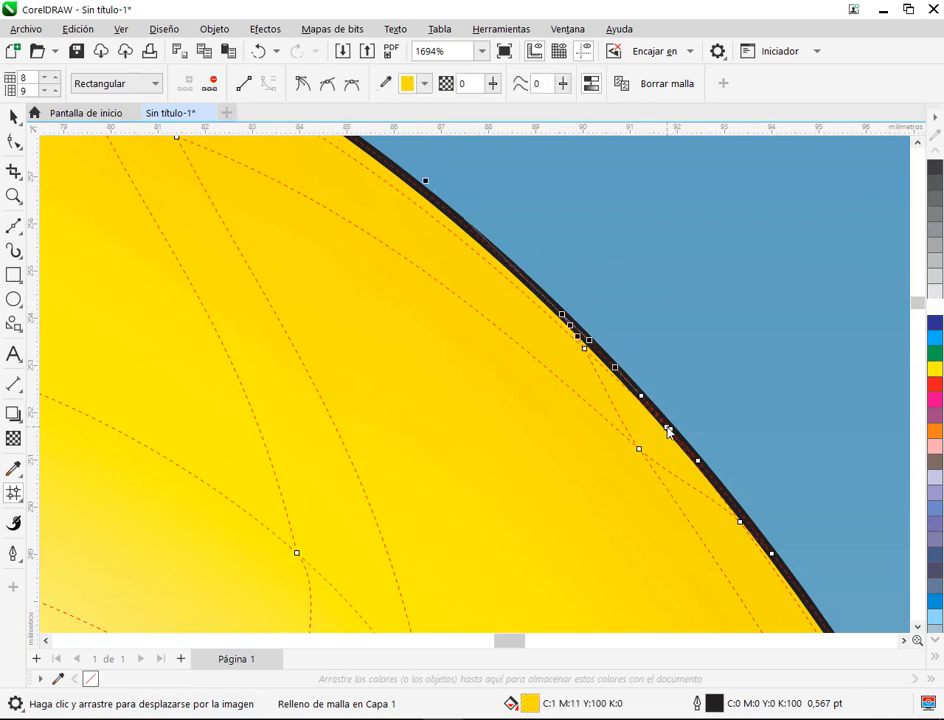
{"action": "left_click", "coordinate": [668, 430]}
{"action": "left_click", "coordinate": [699, 463]}
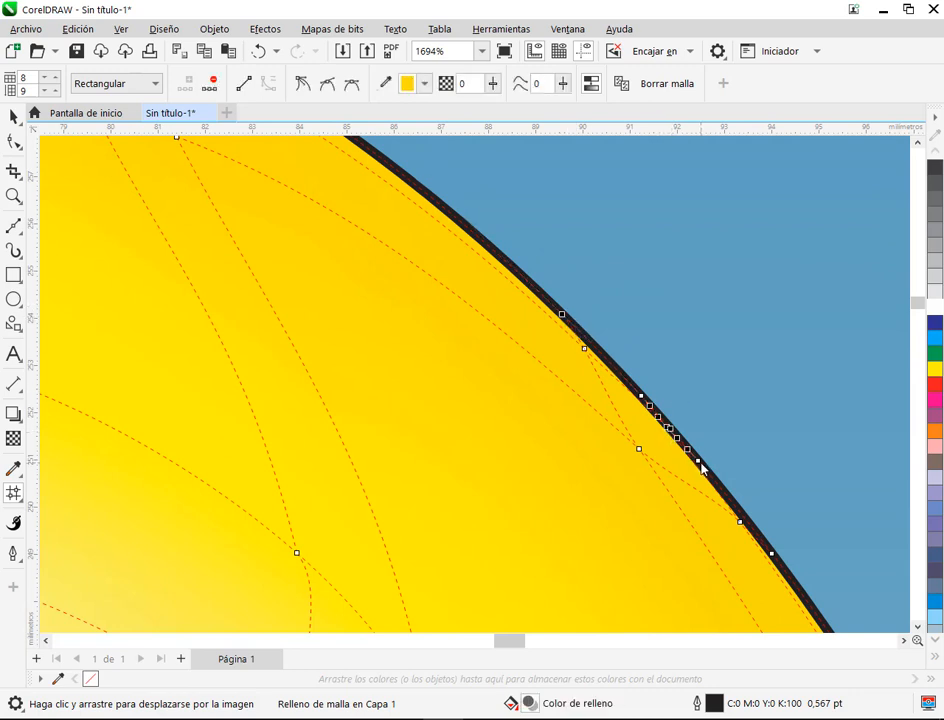
{"action": "left_click", "coordinate": [699, 463]}
{"action": "scroll", "coordinate": [618, 316], "scroll_direction": "down", "scroll_amount": 4}
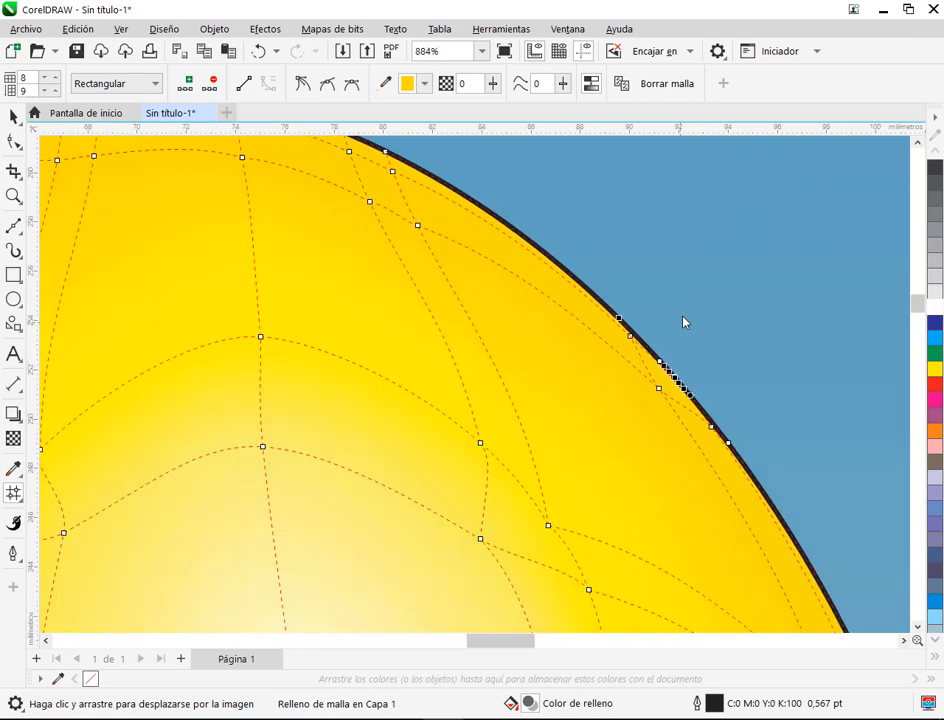
{"action": "left_click", "coordinate": [104, 84]}
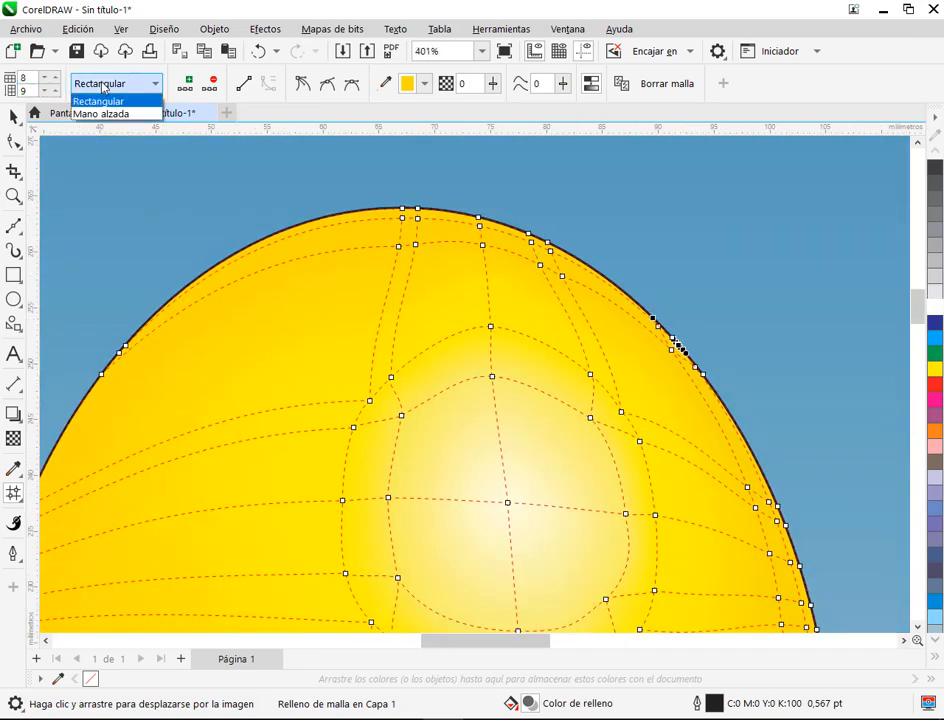
{"action": "left_click", "coordinate": [110, 114]}
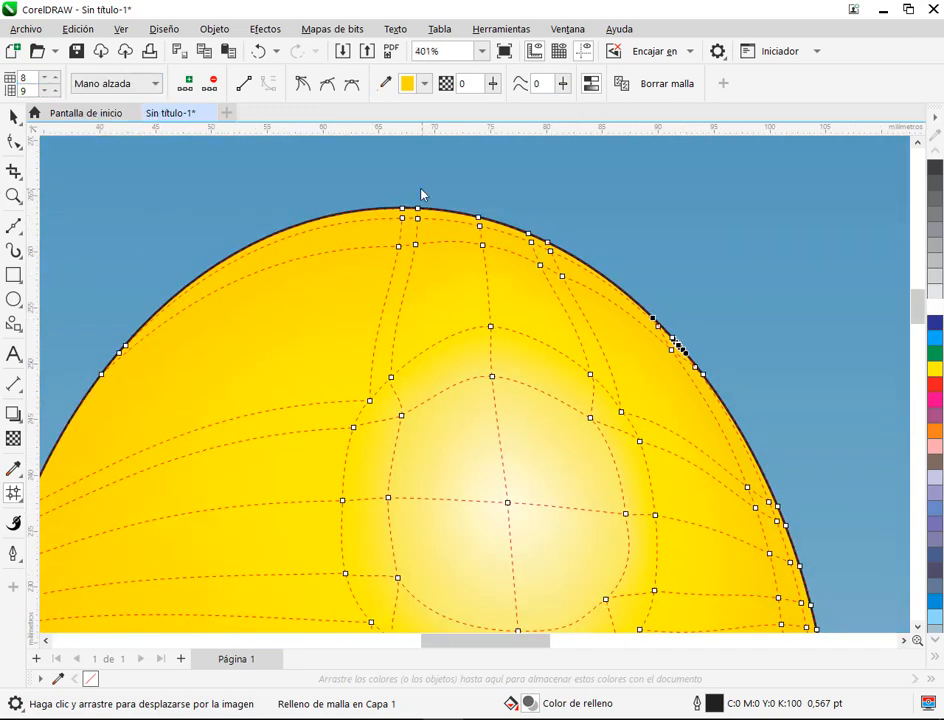
Step: Try coloring the five outline nodes along the balloon's top edge orange (C:0 M:60 Y:100 K:0) and undo the color
{"action": "scroll", "coordinate": [421, 194], "scroll_direction": "up", "scroll_amount": 1}
{"action": "mouse_move", "coordinate": [379, 248]}
{"action": "left_mouse_down"}
{"action": "mouse_move", "coordinate": [533, 256]}
{"action": "mouse_move", "coordinate": [693, 316]}
{"action": "mouse_move", "coordinate": [713, 304]}
{"action": "mouse_move", "coordinate": [482, 218]}
{"action": "mouse_move", "coordinate": [365, 207]}
{"action": "left_mouse_up"}
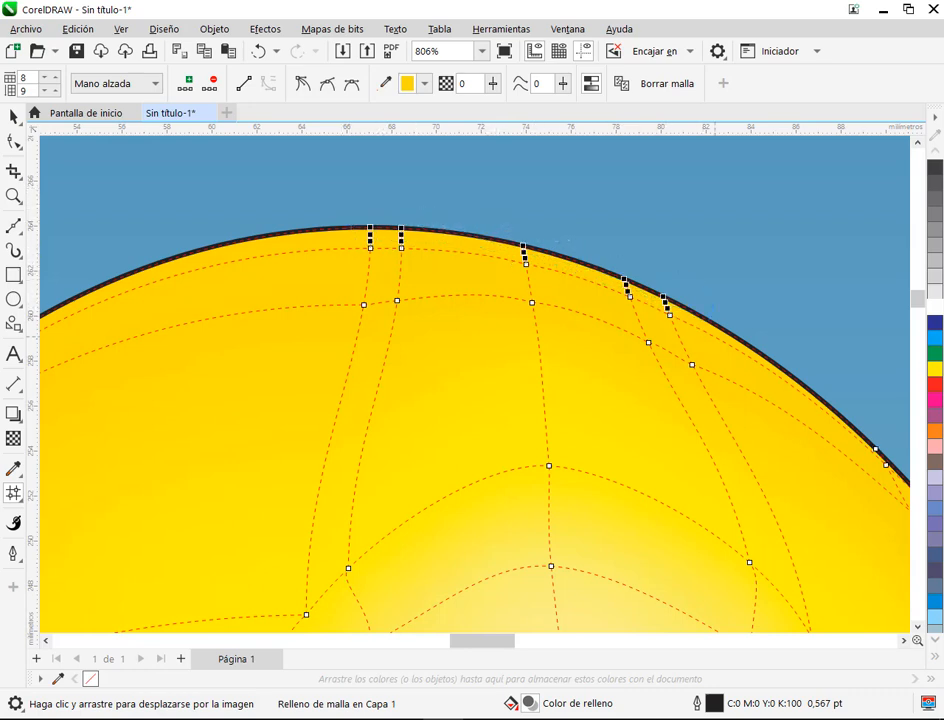
{"action": "left_click", "coordinate": [937, 432]}
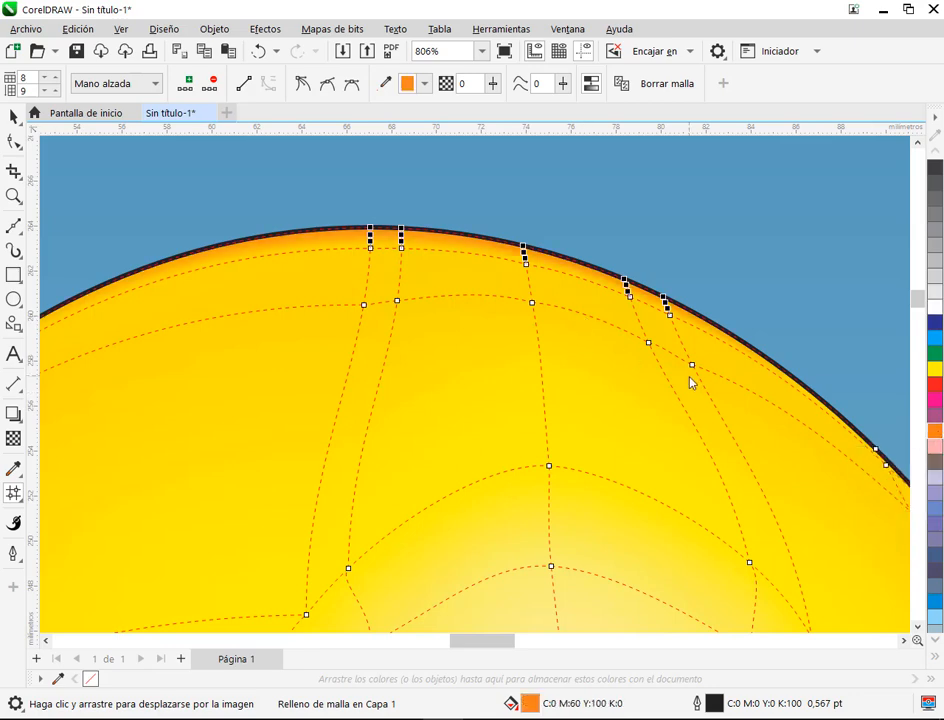
{"action": "key", "text": "ctrl+z"}
Step: Color only the three outline nodes on the right part of the balloon's top edge orange (C:0 M:60 Y:100 K:0)
{"action": "left_click_drag", "start_coordinate": [577, 378], "coordinate": [337, 323]}
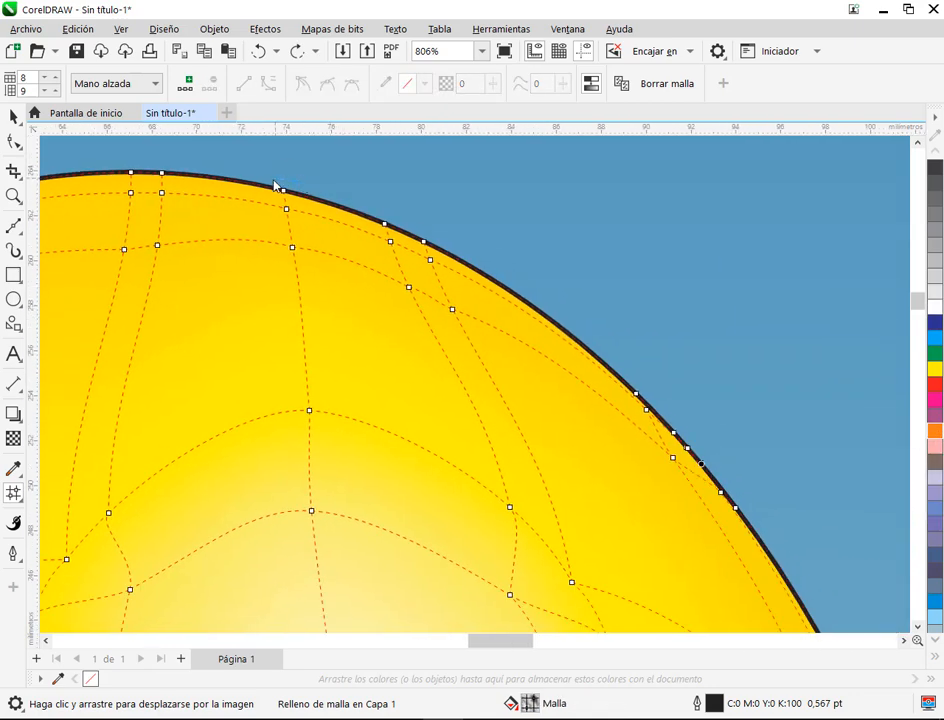
{"action": "mouse_move", "coordinate": [275, 185]}
{"action": "left_mouse_down"}
{"action": "mouse_move", "coordinate": [338, 216]}
{"action": "mouse_move", "coordinate": [460, 268]}
{"action": "mouse_move", "coordinate": [504, 268]}
{"action": "mouse_move", "coordinate": [384, 188]}
{"action": "mouse_move", "coordinate": [283, 186]}
{"action": "left_mouse_up"}
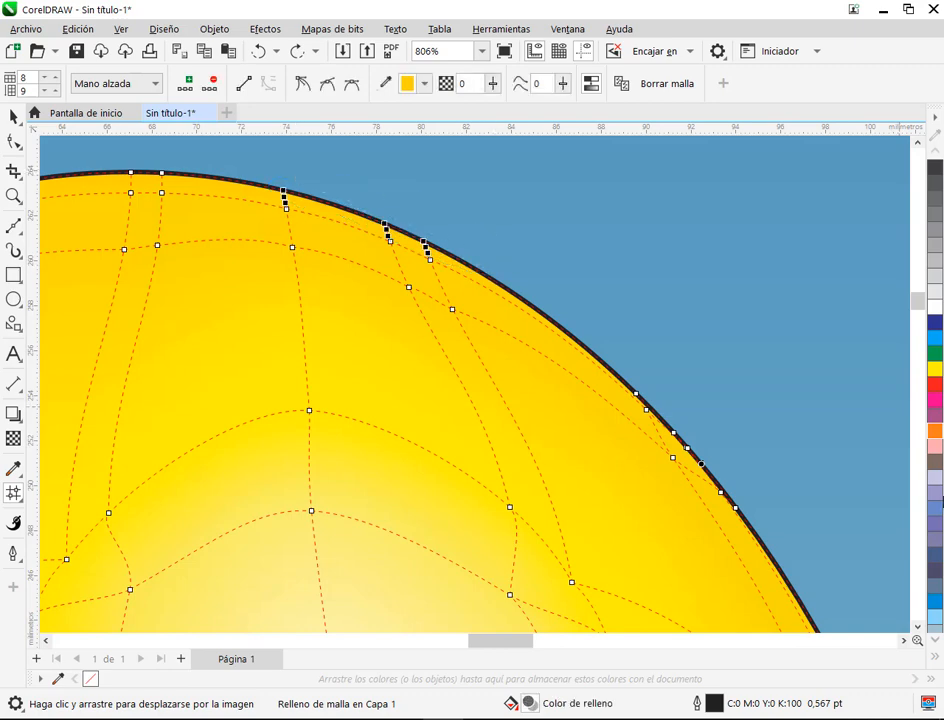
{"action": "left_click", "coordinate": [935, 424]}
Step: Color the clustered outline nodes on the balloon's upper-right edge orange and shift the uppermost inner node beside them slightly inward
{"action": "scroll", "coordinate": [736, 476], "scroll_direction": "up", "scroll_amount": 1}
{"action": "mouse_move", "coordinate": [730, 474]}
{"action": "left_mouse_down"}
{"action": "mouse_move", "coordinate": [677, 501]}
{"action": "mouse_move", "coordinate": [582, 392]}
{"action": "left_mouse_up"}
{"action": "mouse_move", "coordinate": [494, 286]}
{"action": "left_mouse_down"}
{"action": "mouse_move", "coordinate": [462, 299]}
{"action": "mouse_move", "coordinate": [508, 328]}
{"action": "mouse_move", "coordinate": [512, 358]}
{"action": "left_mouse_up"}
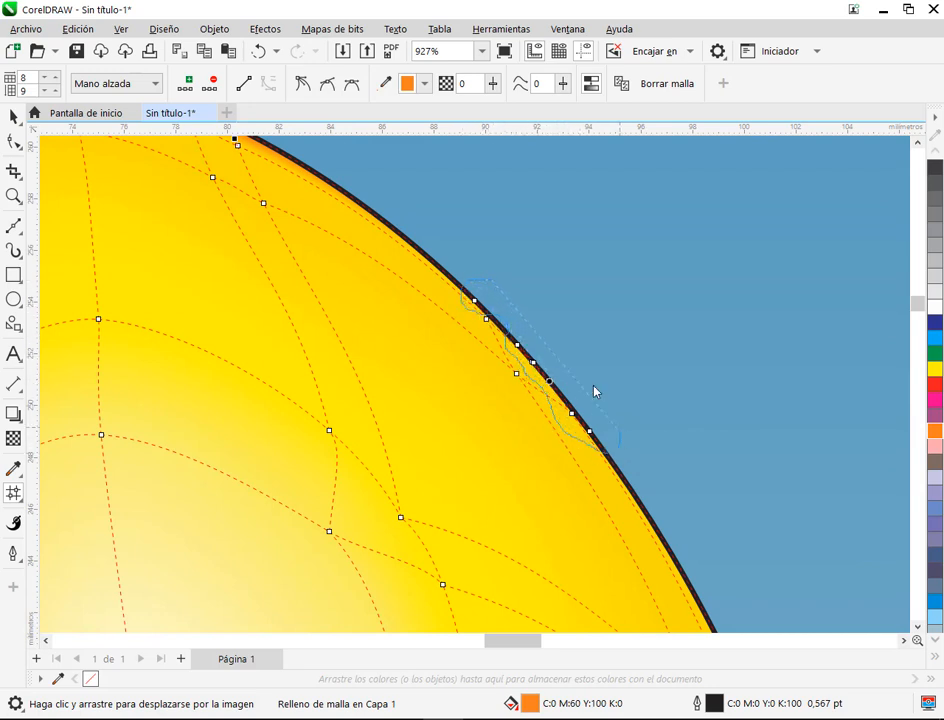
{"action": "left_click_drag", "start_coordinate": [594, 391], "coordinate": [594, 393]}
{"action": "left_click", "coordinate": [935, 431]}
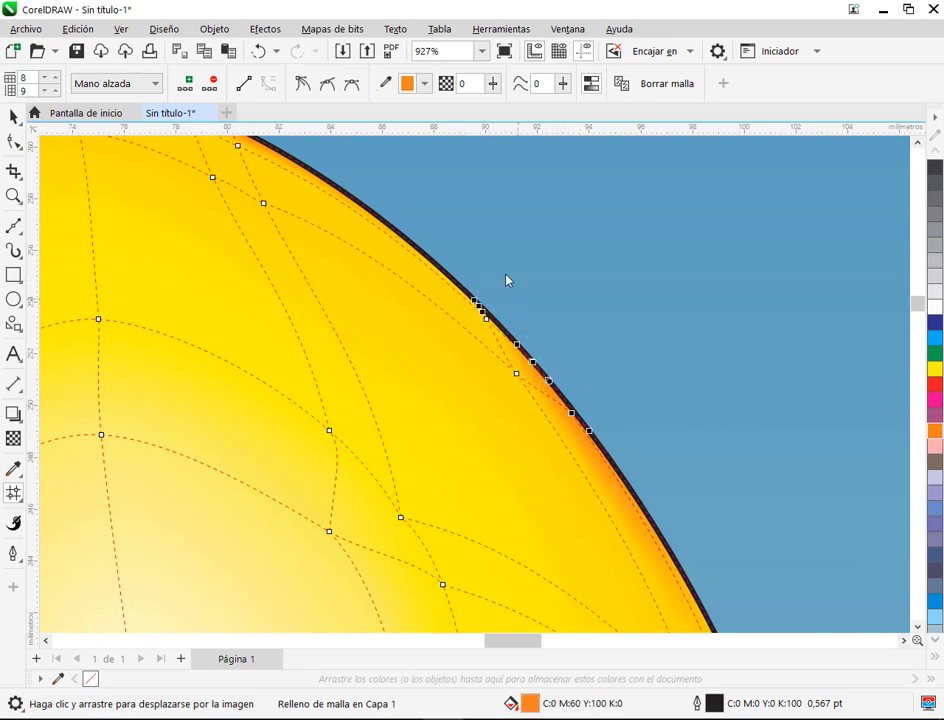
{"action": "left_click", "coordinate": [483, 316]}
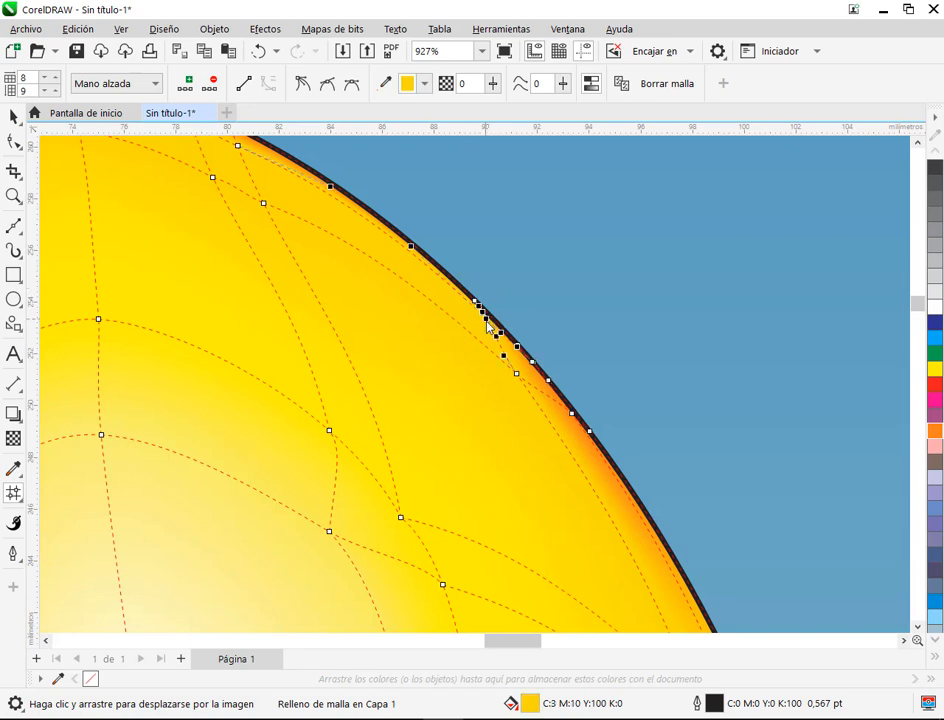
{"action": "left_click", "coordinate": [549, 259]}
{"action": "scroll", "coordinate": [520, 393], "scroll_direction": "down", "scroll_amount": 3}
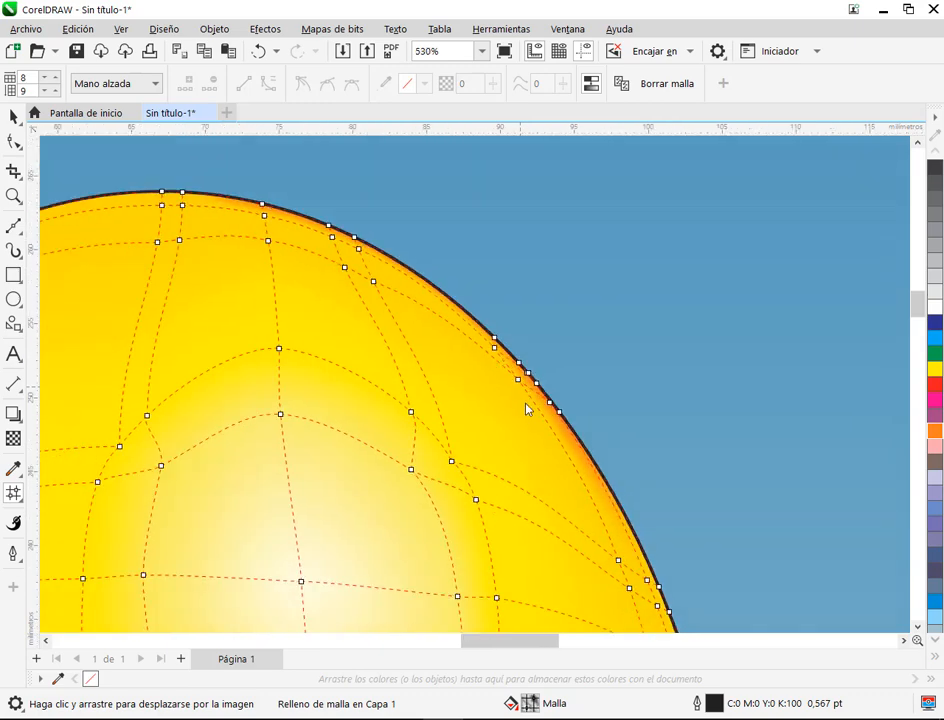
Step: Color the next three outline nodes down the balloon's right edge, level with the highlight, orange (C:0 M:60 Y:100 K:0)
{"action": "scroll", "coordinate": [502, 255], "scroll_direction": "up", "scroll_amount": 2}
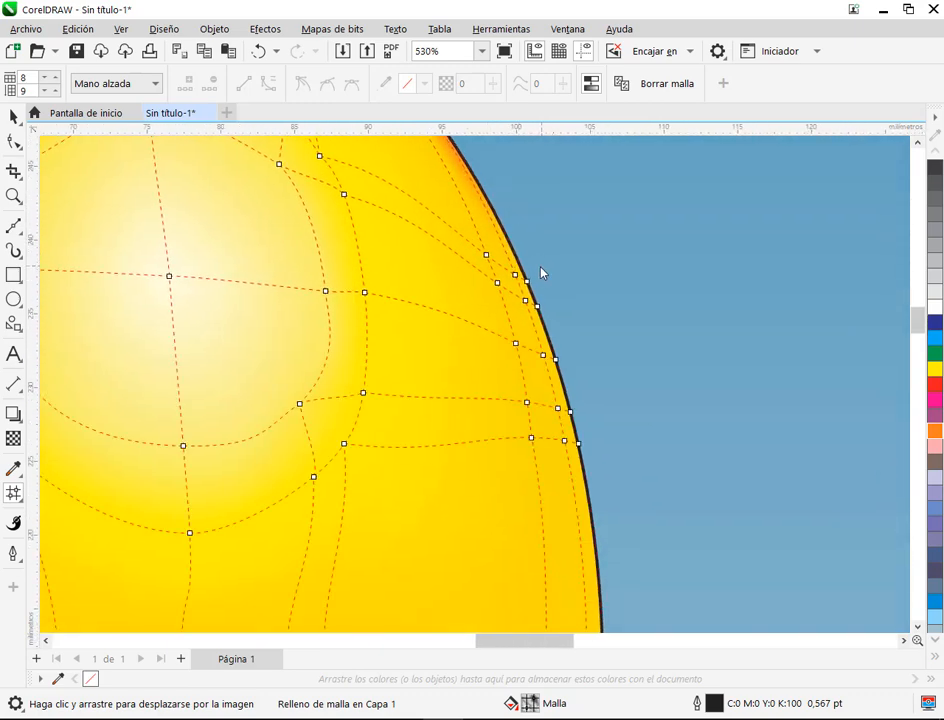
{"action": "scroll", "coordinate": [541, 268], "scroll_direction": "up", "scroll_amount": 3}
{"action": "mouse_move", "coordinate": [535, 269]}
{"action": "left_mouse_down"}
{"action": "mouse_move", "coordinate": [519, 274]}
{"action": "mouse_move", "coordinate": [552, 396]}
{"action": "mouse_move", "coordinate": [590, 352]}
{"action": "left_mouse_up"}
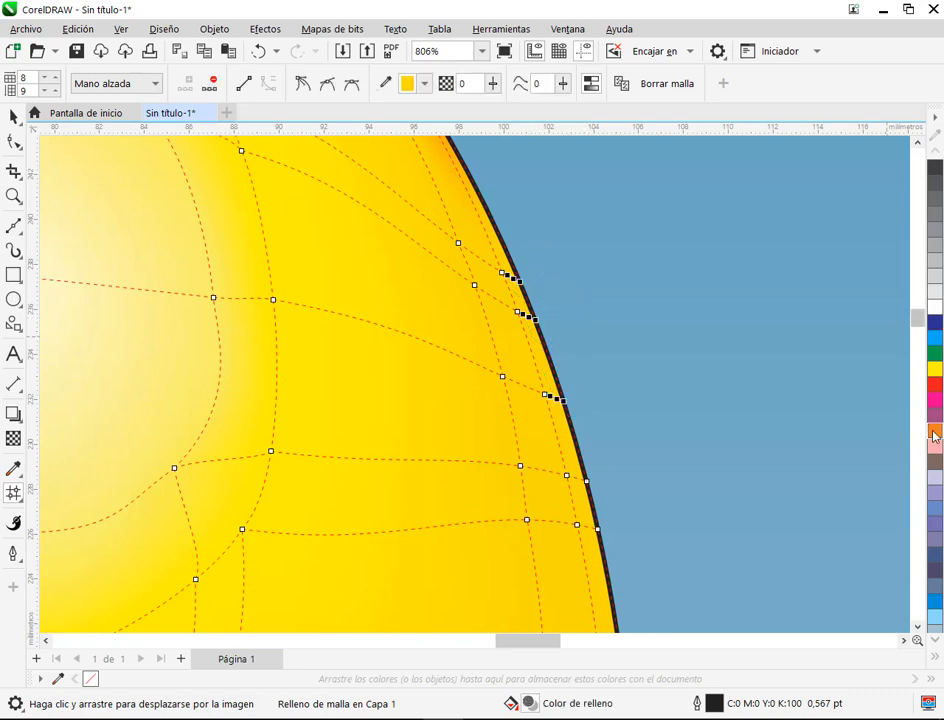
{"action": "left_click", "coordinate": [934, 433]}
Step: Color the following three right-edge outline nodes, down to the horizontal mesh line at mid-height, orange (C:0 M:60 Y:100 K:0)
{"action": "scroll", "coordinate": [600, 270], "scroll_direction": "down", "scroll_amount": 6}
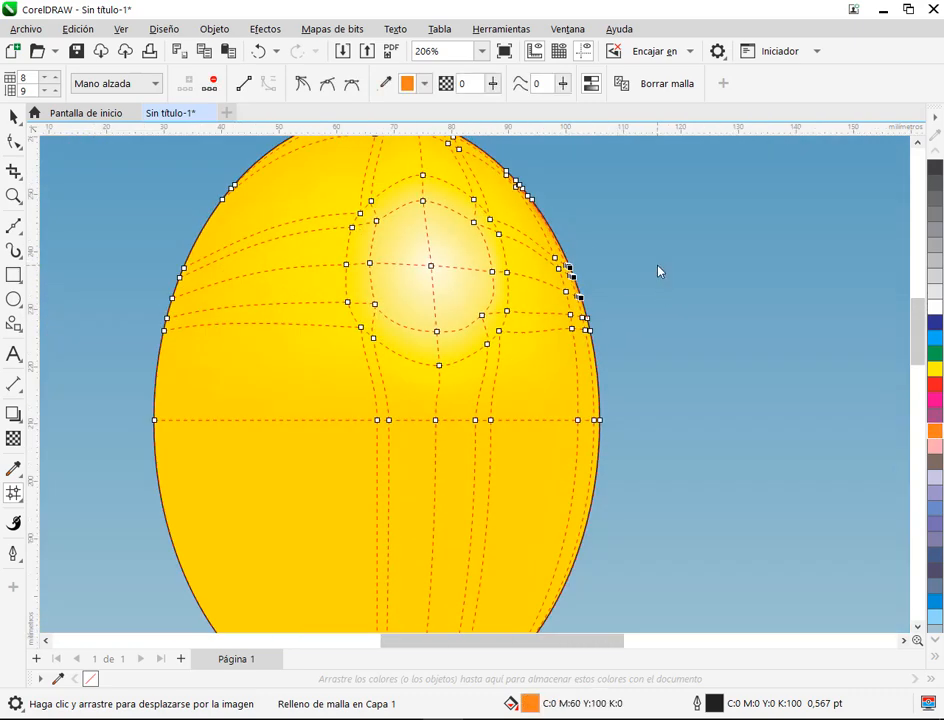
{"action": "scroll", "coordinate": [664, 272], "scroll_direction": "down", "scroll_amount": 1}
{"action": "scroll", "coordinate": [573, 411], "scroll_direction": "up", "scroll_amount": 4}
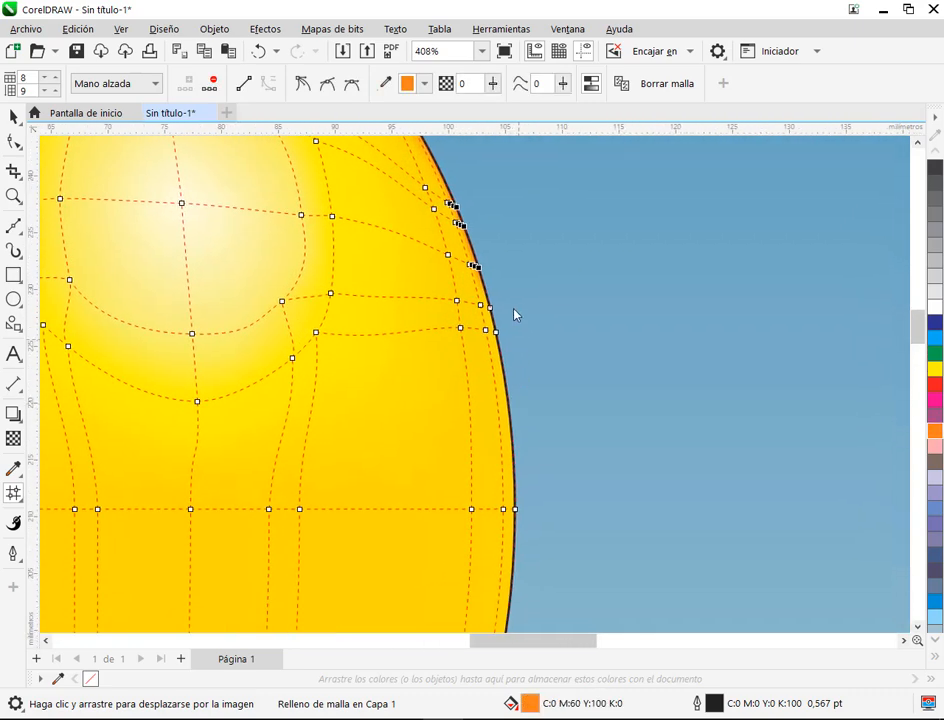
{"action": "left_click_drag", "start_coordinate": [494, 325], "coordinate": [517, 525]}
{"action": "left_click_drag", "start_coordinate": [518, 285], "coordinate": [524, 286]}
{"action": "left_click", "coordinate": [934, 431]}
{"action": "scroll", "coordinate": [556, 333], "scroll_direction": "down", "scroll_amount": 1}
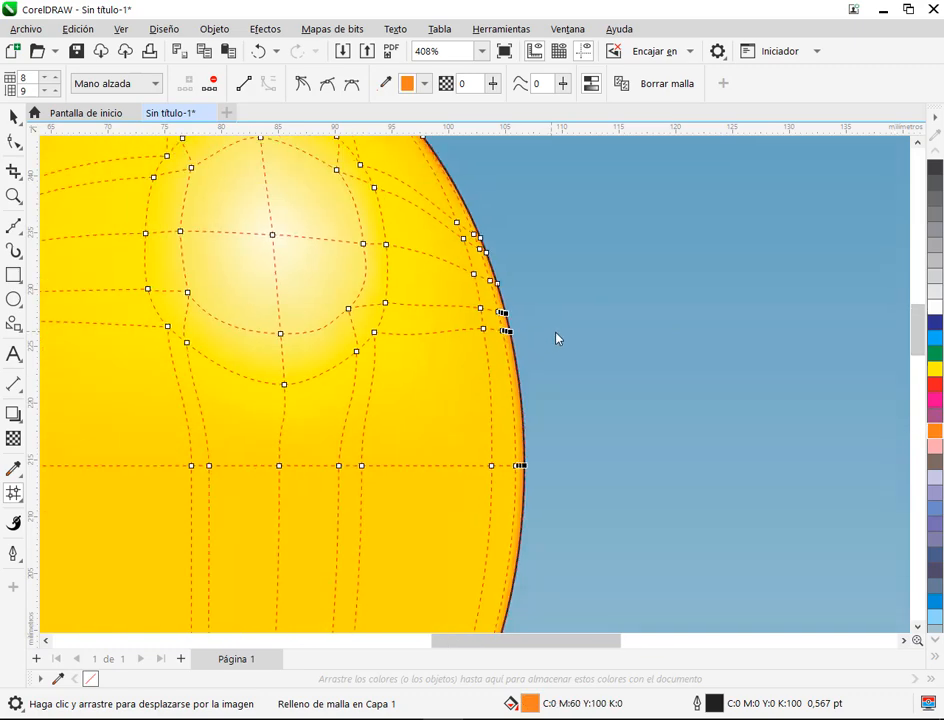
Step: Deselect the balloon to examine its orange right rim without mesh lines, and reselect it for mesh editing
{"action": "scroll", "coordinate": [556, 338], "scroll_direction": "down", "scroll_amount": 2}
{"action": "left_click", "coordinate": [12, 117]}
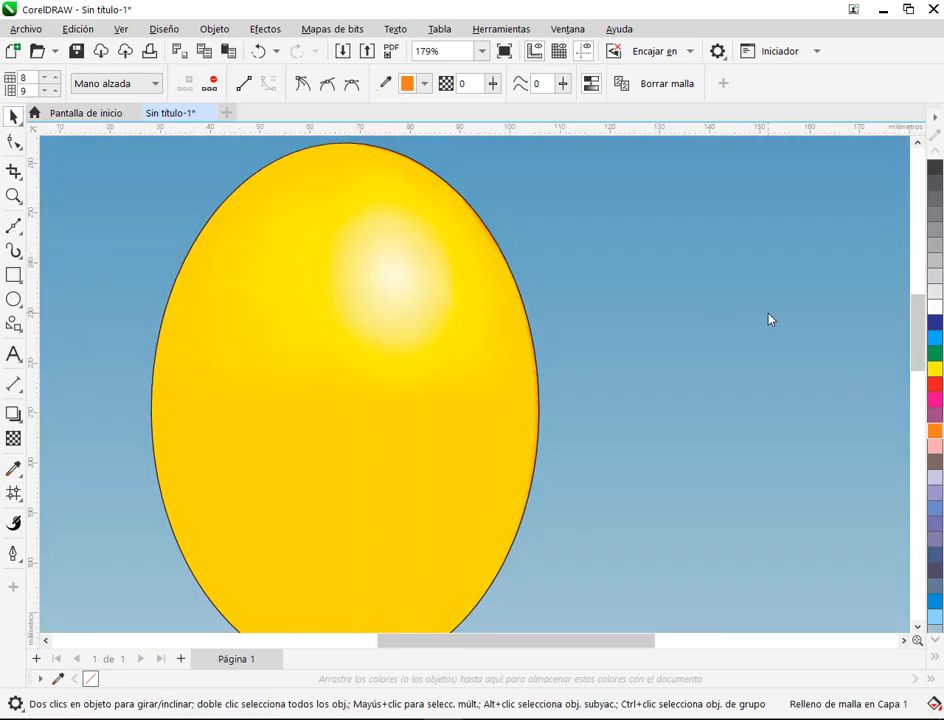
{"action": "left_click", "coordinate": [770, 320]}
{"action": "left_click", "coordinate": [13, 141]}
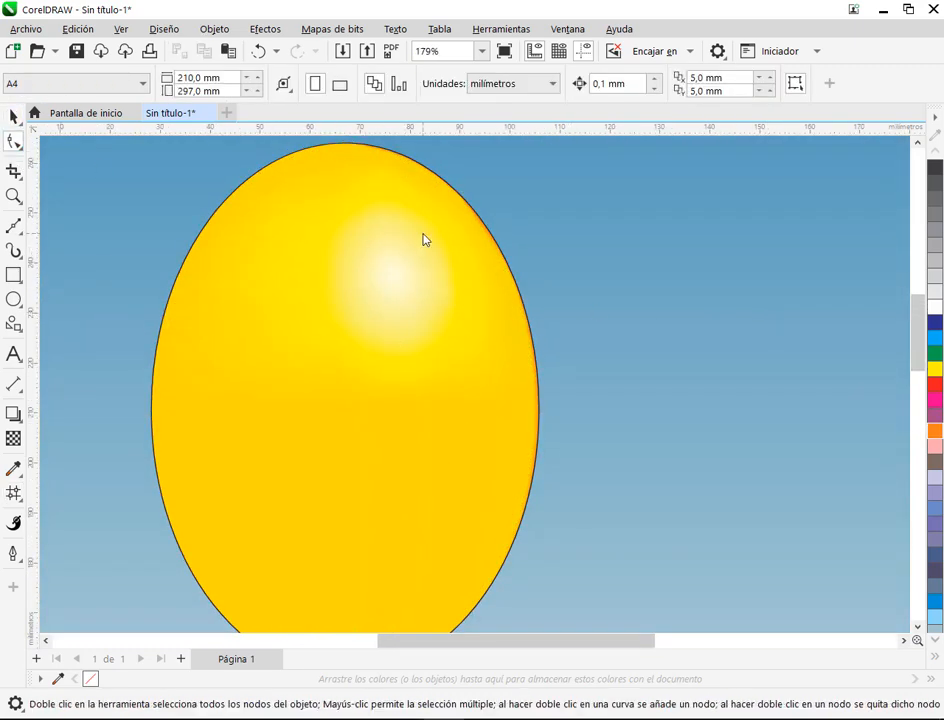
{"action": "left_click", "coordinate": [424, 234]}
Step: Pull the mesh nodes just inside the balloon's top outline inward to widen the orange rim there
{"action": "scroll", "coordinate": [425, 144], "scroll_direction": "up", "scroll_amount": 1}
{"action": "scroll", "coordinate": [425, 148], "scroll_direction": "up", "scroll_amount": 3}
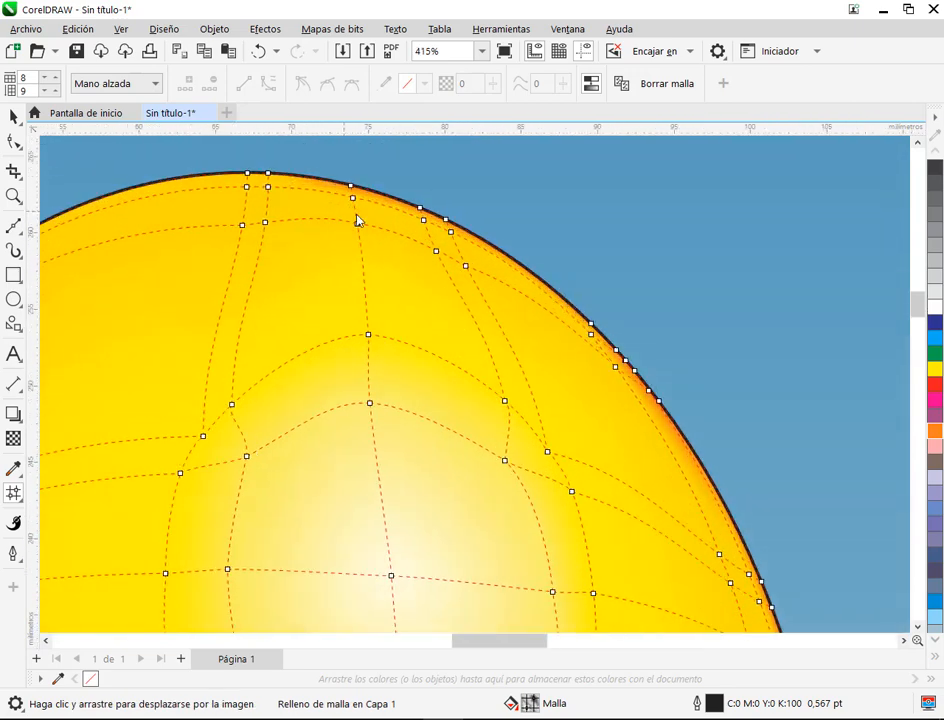
{"action": "scroll", "coordinate": [381, 206], "scroll_direction": "up", "scroll_amount": 2}
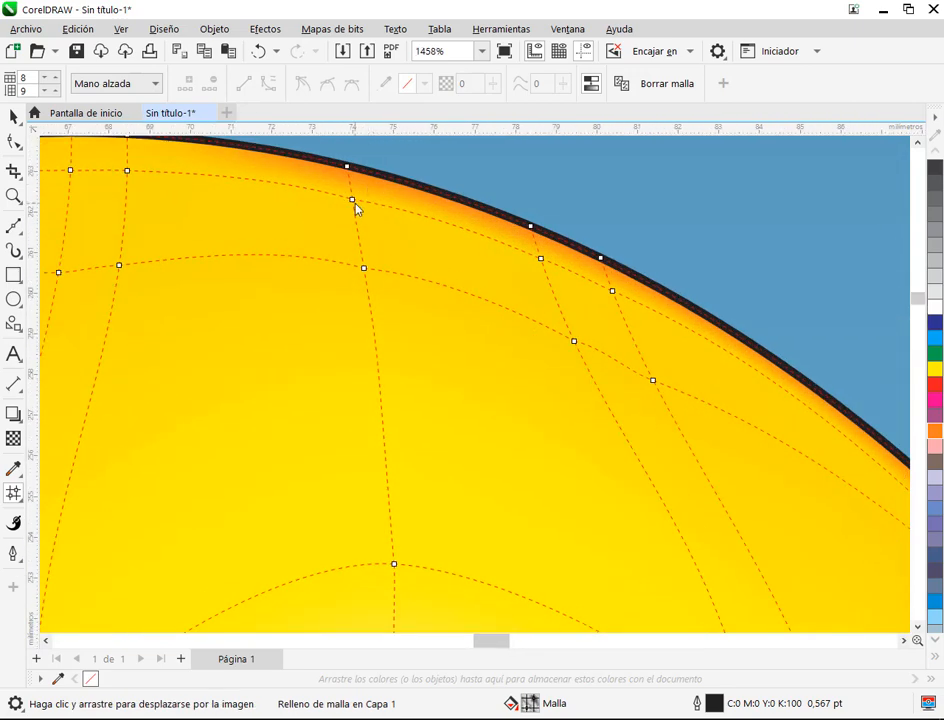
{"action": "left_click", "coordinate": [352, 200]}
{"action": "left_click", "coordinate": [127, 171]}
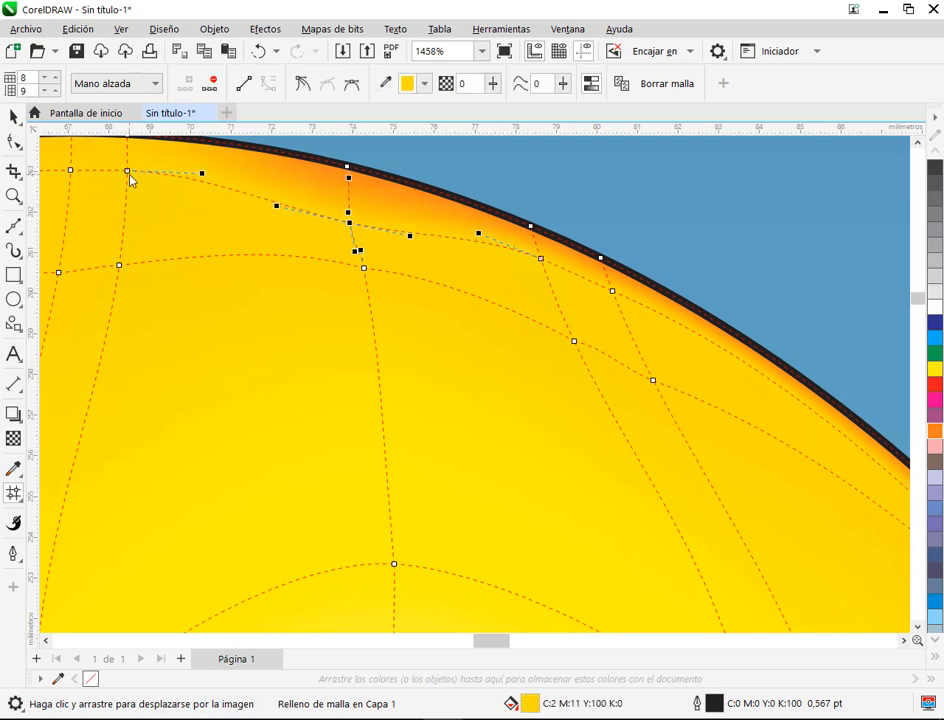
{"action": "left_click_drag", "start_coordinate": [127, 171], "coordinate": [63, 208]}
{"action": "left_click_drag", "start_coordinate": [541, 264], "coordinate": [635, 332]}
Step: Pull the mesh nodes just inside the balloon's upper-right outline inward to widen the orange rim there
{"action": "left_click_drag", "start_coordinate": [811, 435], "coordinate": [362, 214]}
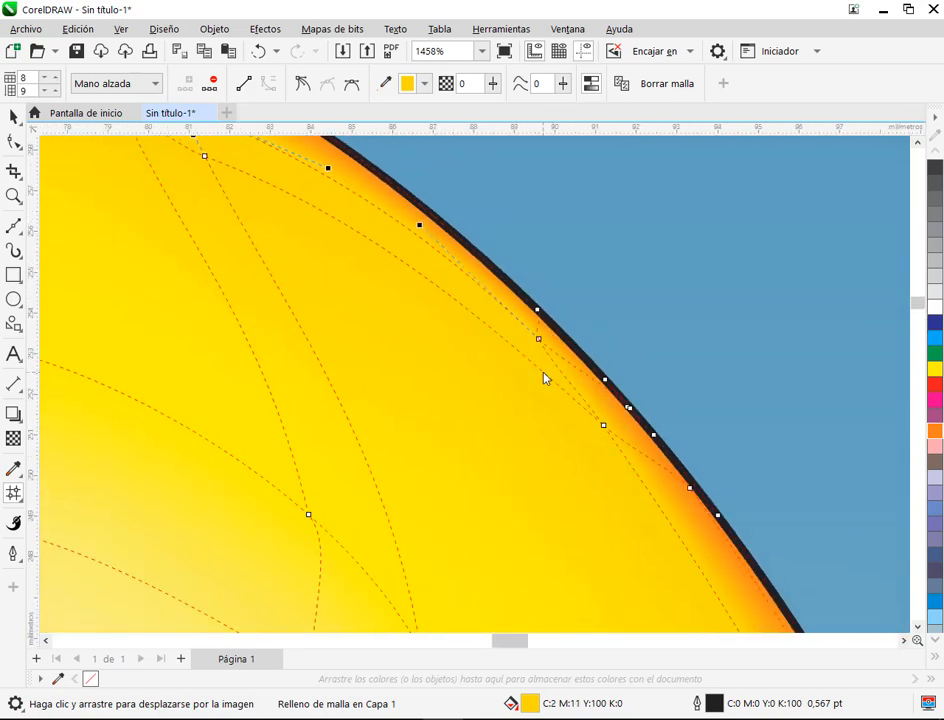
{"action": "left_click_drag", "start_coordinate": [606, 435], "coordinate": [505, 360]}
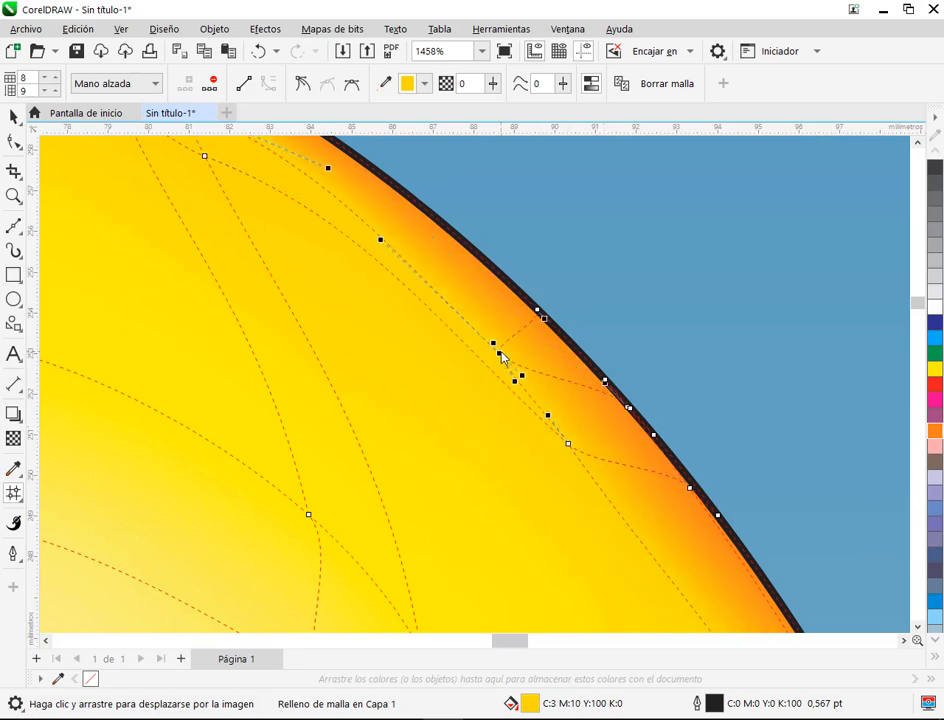
{"action": "scroll", "coordinate": [505, 360], "scroll_direction": "down", "scroll_amount": 3}
Step: Pull the inner mesh nodes beside the right outline, level with the highlight, inward to widen the orange rim
{"action": "left_click_drag", "start_coordinate": [660, 517], "coordinate": [535, 211]}
{"action": "scroll", "coordinate": [588, 273], "scroll_direction": "up", "scroll_amount": 2}
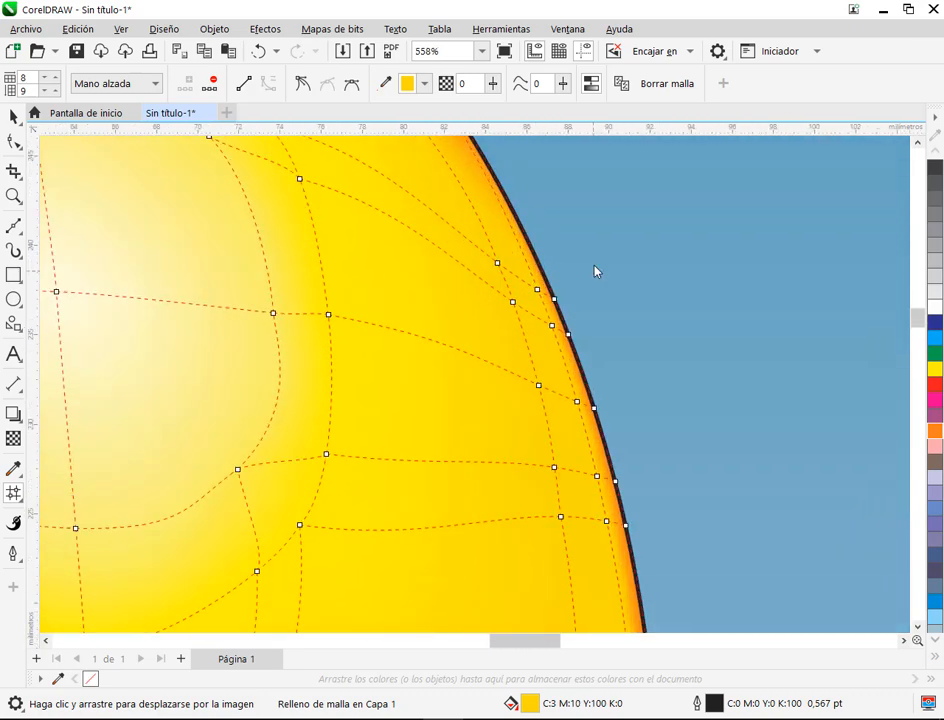
{"action": "left_click_drag", "start_coordinate": [530, 291], "coordinate": [533, 360]}
{"action": "scroll", "coordinate": [601, 462], "scroll_direction": "down", "scroll_amount": 1}
{"action": "left_click_drag", "start_coordinate": [602, 468], "coordinate": [517, 268]}
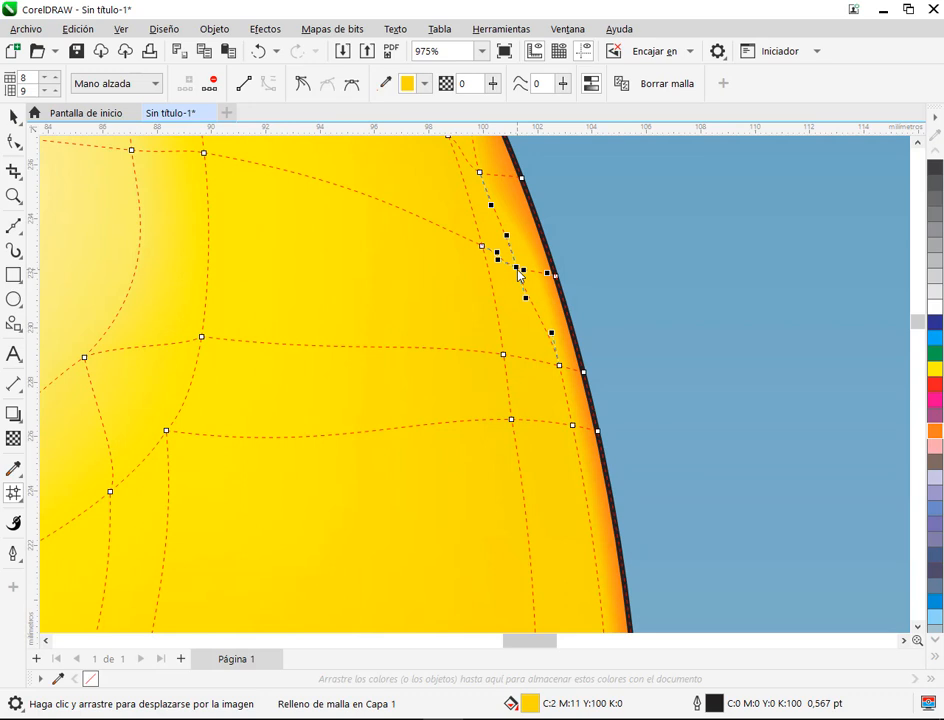
Step: Select the two inner nodes below the highlight's level along the right edge and move them together slightly inward
{"action": "left_click", "coordinate": [560, 366]}
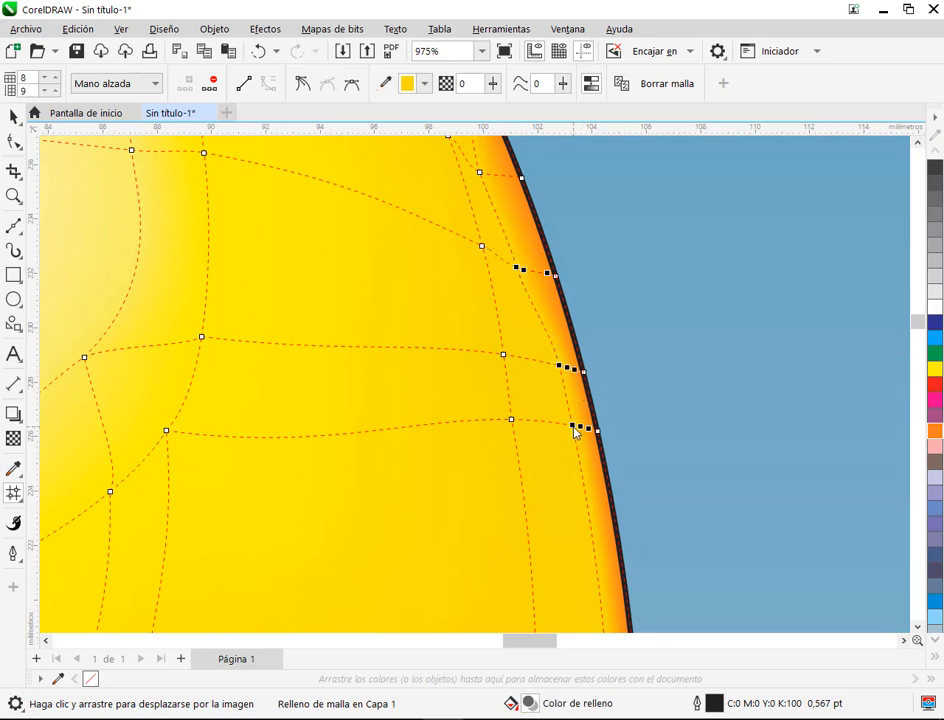
{"action": "key", "text": "ctrl+z"}
{"action": "key", "text": "ctrl+z"}
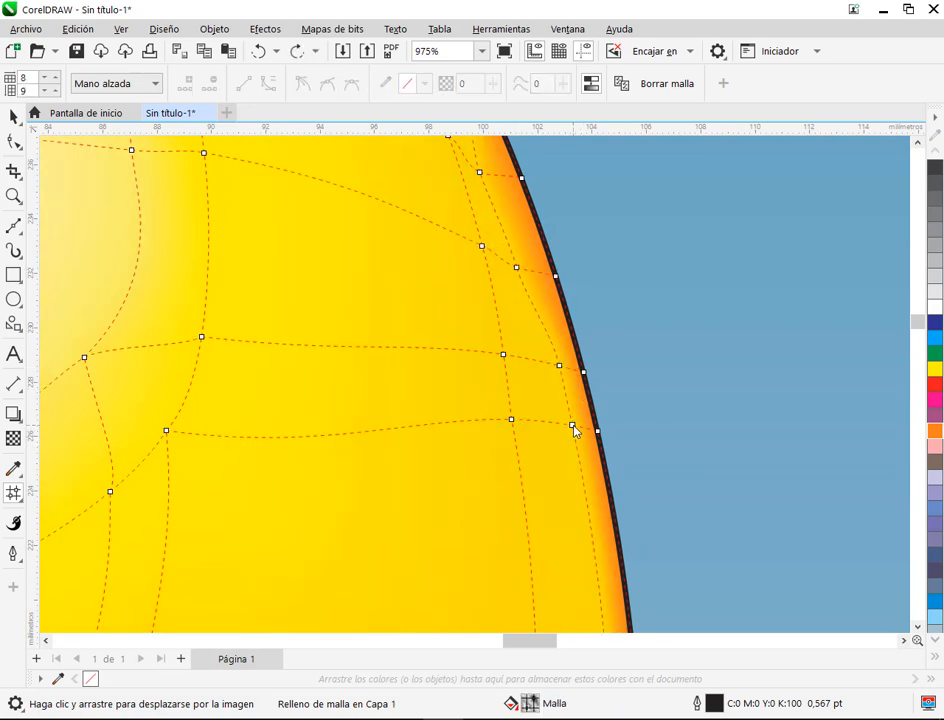
{"action": "left_click", "coordinate": [573, 427]}
{"action": "left_click", "coordinate": [559, 367], "text": "shift"}
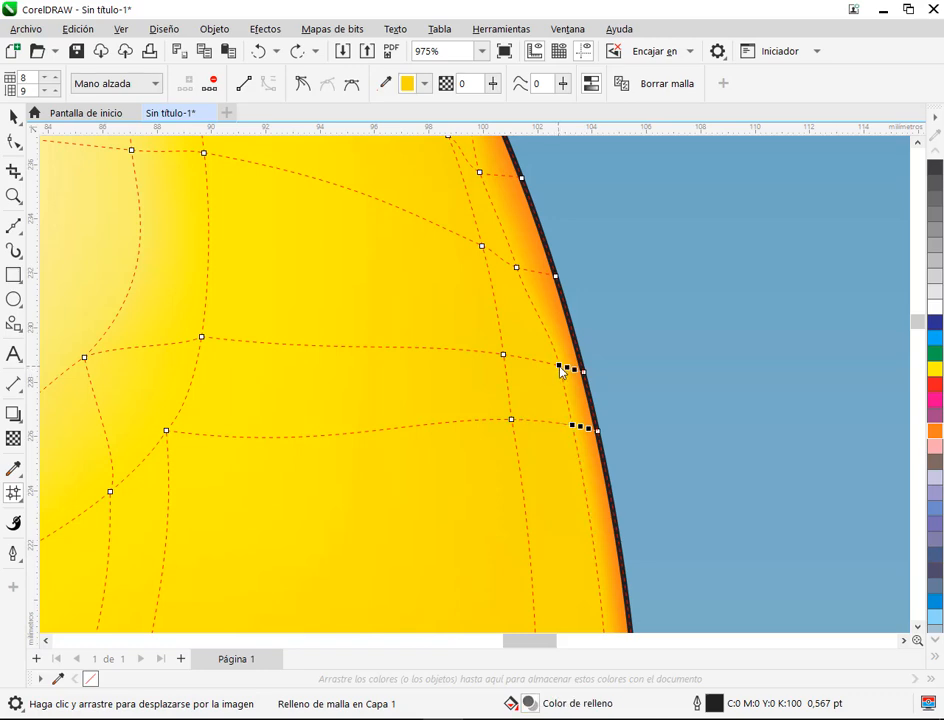
{"action": "left_click_drag", "start_coordinate": [559, 367], "coordinate": [541, 368]}
{"action": "scroll", "coordinate": [637, 376], "scroll_direction": "down", "scroll_amount": 2}
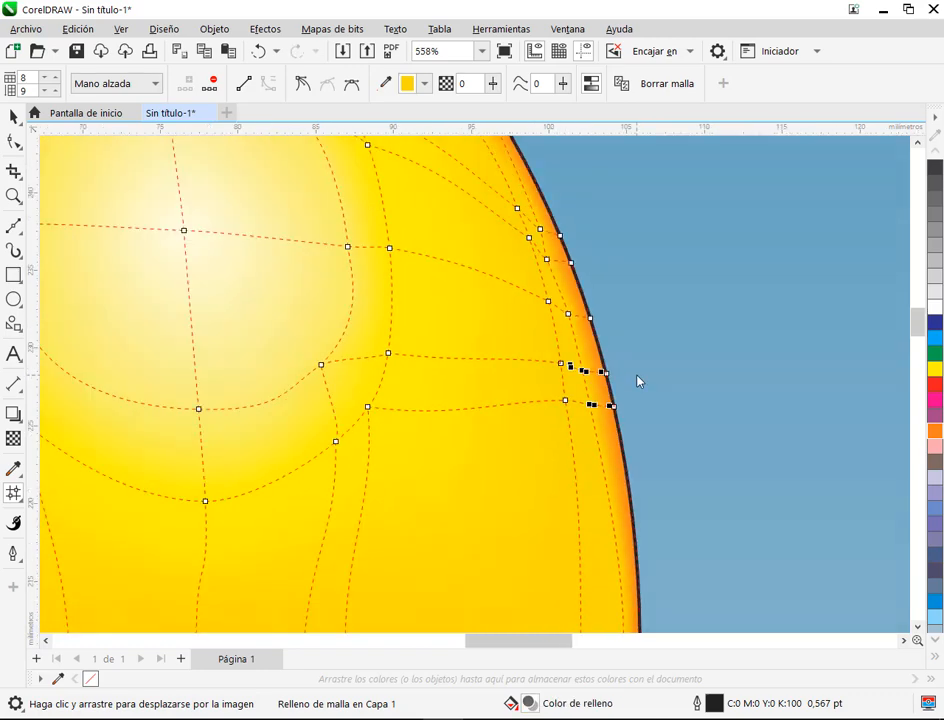
Step: Move the mesh node just inside the right outline, on the horizontal line at mid-height, slightly inward
{"action": "scroll", "coordinate": [650, 420], "scroll_direction": "down", "scroll_amount": 1}
{"action": "scroll", "coordinate": [560, 430], "scroll_direction": "up", "scroll_amount": 3}
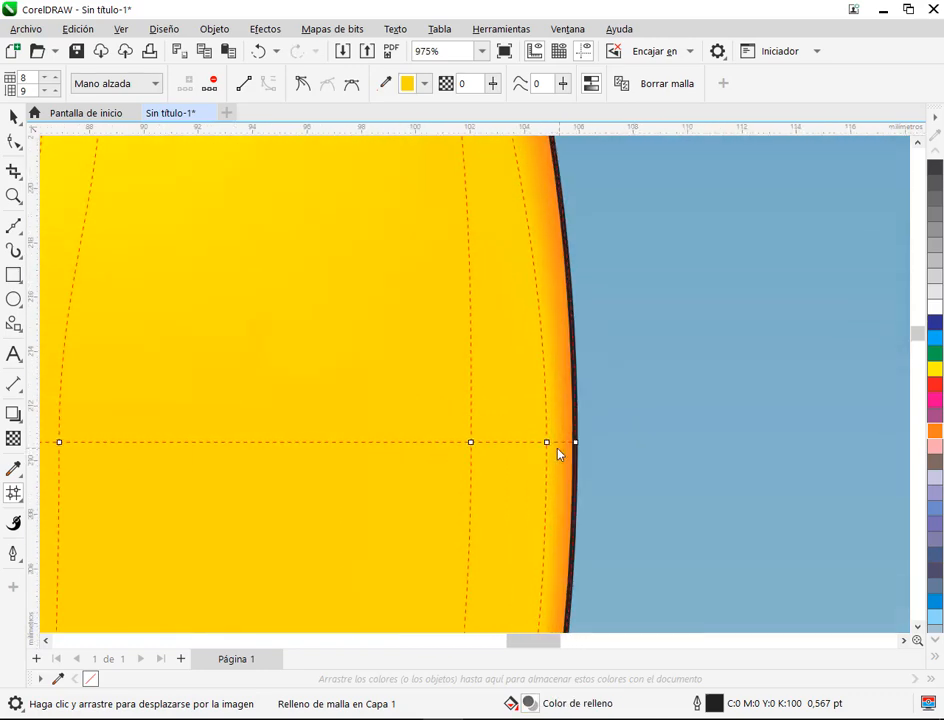
{"action": "left_click_drag", "start_coordinate": [548, 444], "coordinate": [540, 441]}
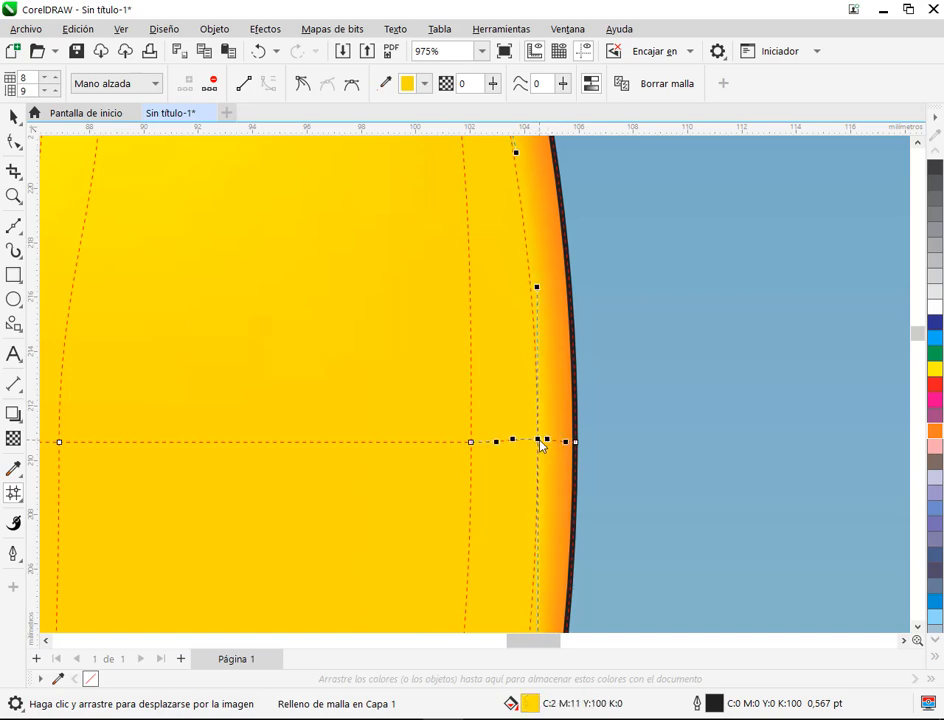
{"action": "key", "text": "Delete"}
{"action": "key", "text": "ctrl+z"}
{"action": "scroll", "coordinate": [640, 365], "scroll_direction": "down", "scroll_amount": 4}
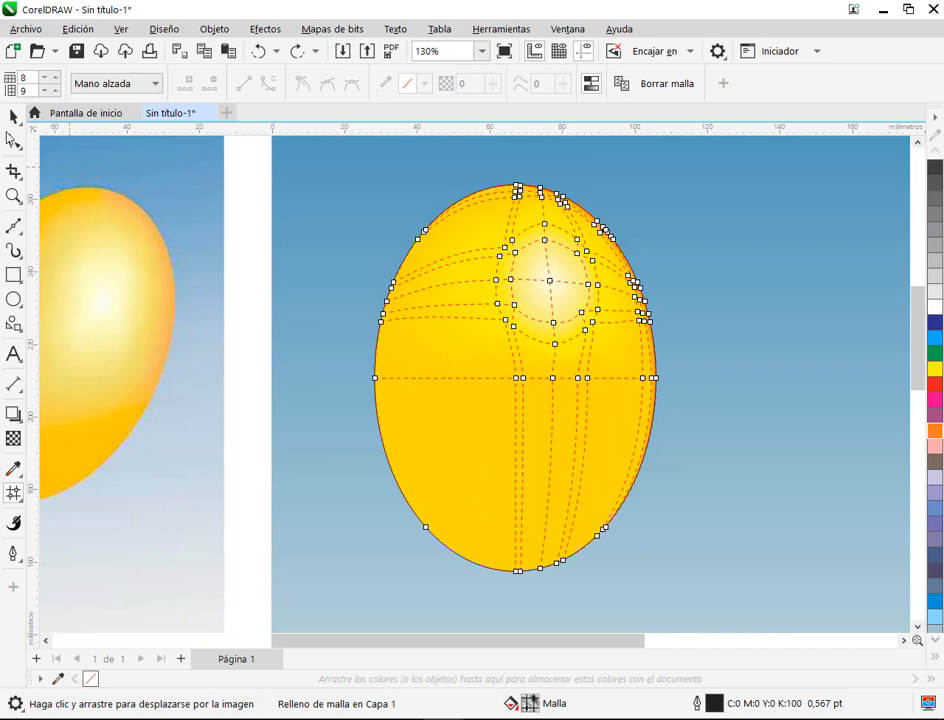
Step: Deselect the balloon to examine the widened orange rim without mesh lines, and reselect it for mesh editing
{"action": "left_click", "coordinate": [14, 117]}
{"action": "left_click", "coordinate": [390, 214]}
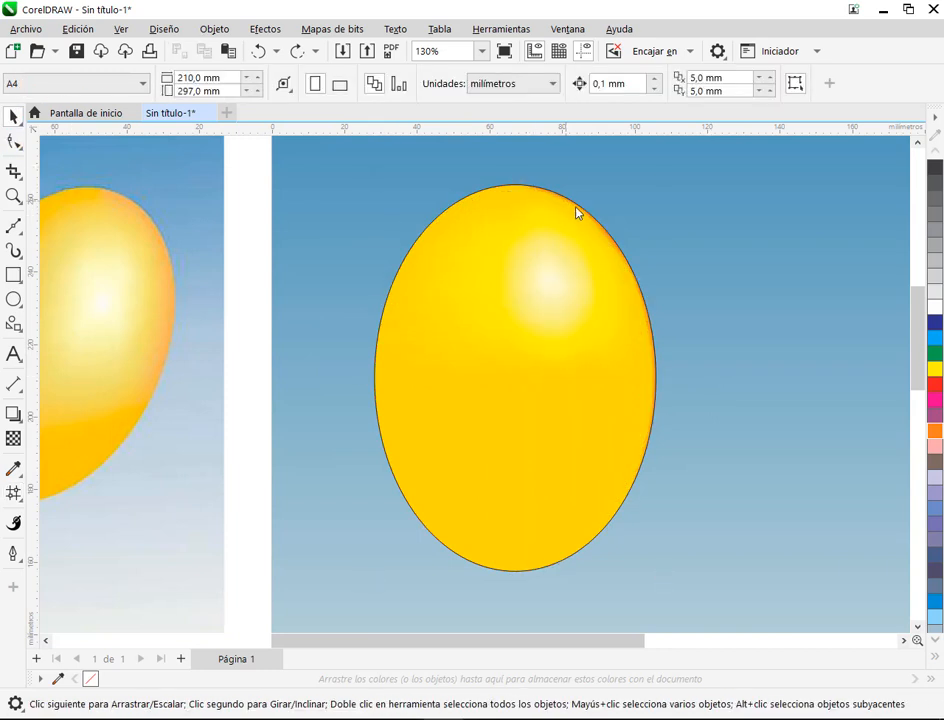
{"action": "left_click", "coordinate": [572, 345]}
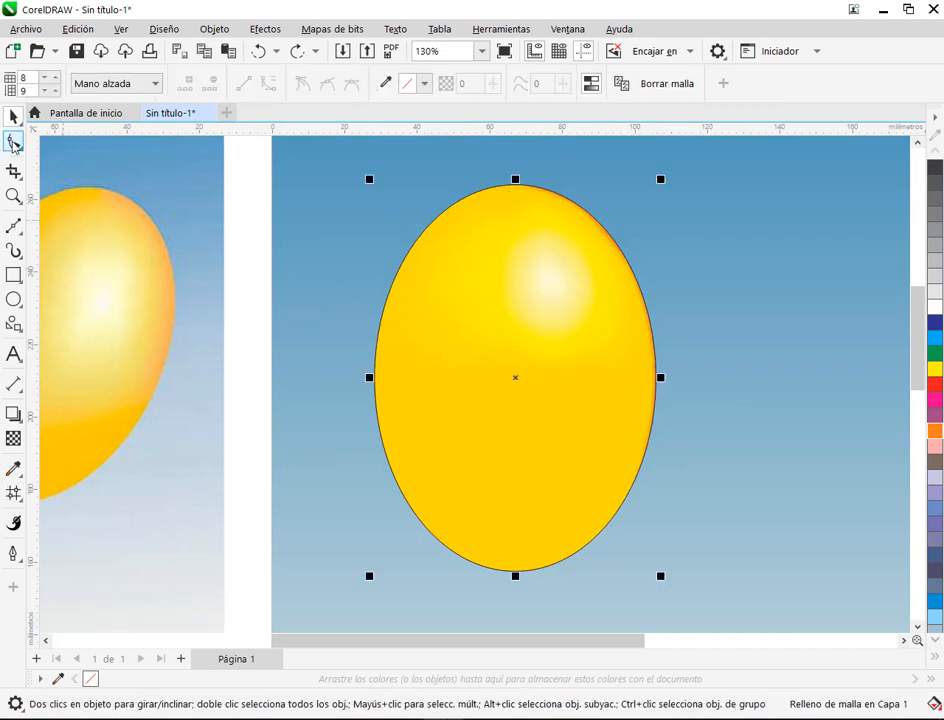
{"action": "left_click", "coordinate": [14, 143]}
{"action": "scroll", "coordinate": [620, 172], "scroll_direction": "up", "scroll_amount": 2}
{"action": "scroll", "coordinate": [474, 259], "scroll_direction": "up", "scroll_amount": 3}
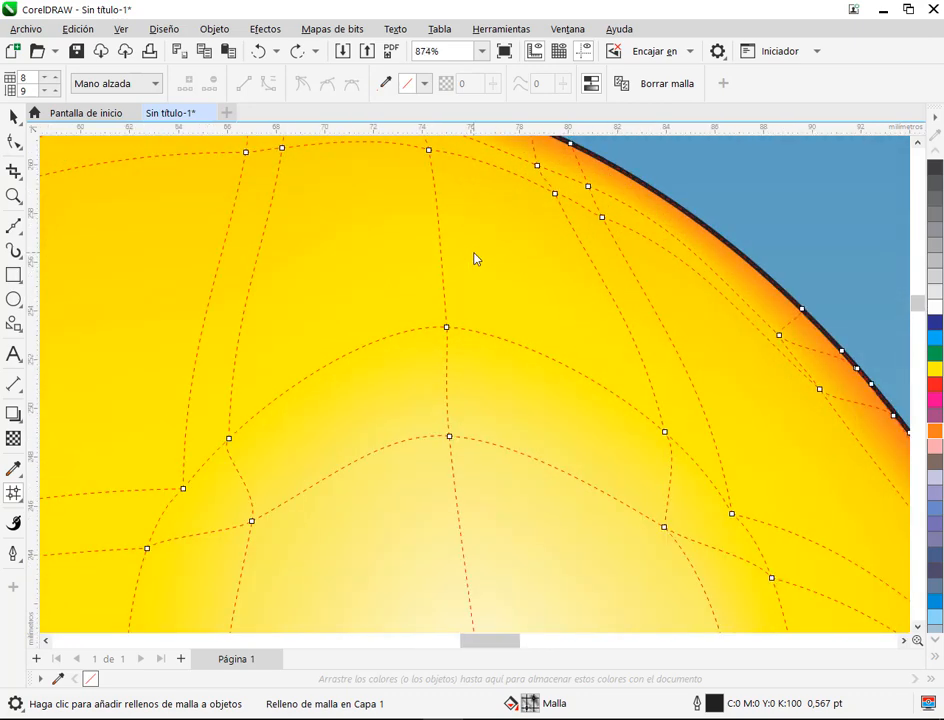
Step: Freehand-select the mesh nodes just inside the top outline and tint them slightly with orange (C:0 M:60 Y:100 K:0)
{"action": "scroll", "coordinate": [476, 259], "scroll_direction": "down", "scroll_amount": 1}
{"action": "left_click_drag", "start_coordinate": [384, 246], "coordinate": [416, 325]}
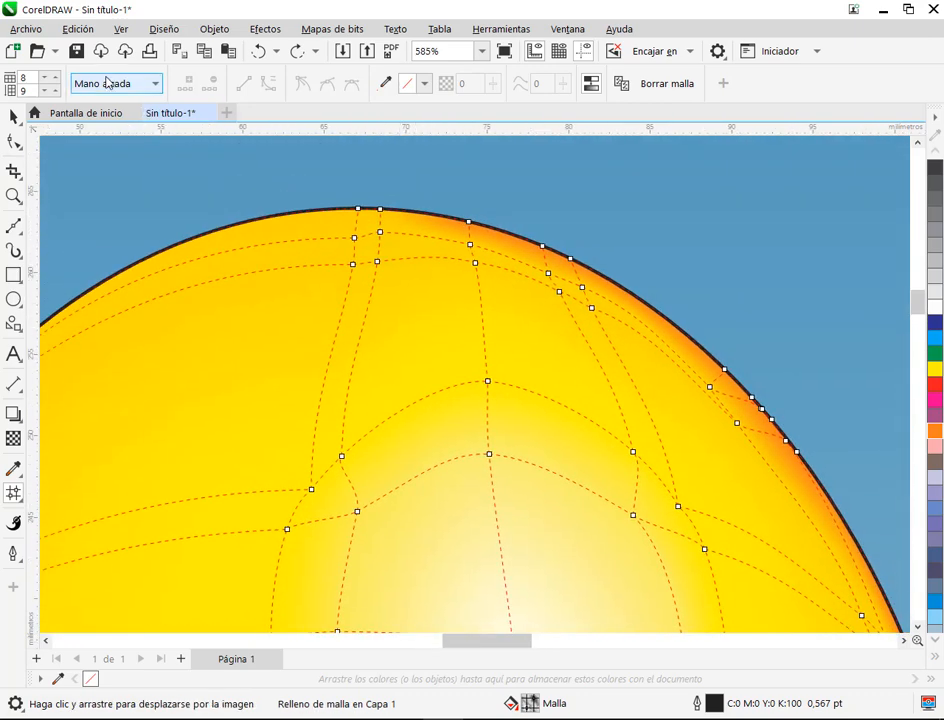
{"action": "mouse_move", "coordinate": [378, 231]}
{"action": "left_mouse_down"}
{"action": "mouse_move", "coordinate": [345, 234]}
{"action": "mouse_move", "coordinate": [375, 253]}
{"action": "mouse_move", "coordinate": [485, 249]}
{"action": "mouse_move", "coordinate": [601, 303]}
{"action": "mouse_move", "coordinate": [604, 287]}
{"action": "mouse_move", "coordinate": [572, 270]}
{"action": "mouse_move", "coordinate": [470, 236]}
{"action": "mouse_move", "coordinate": [388, 231]}
{"action": "left_mouse_up"}
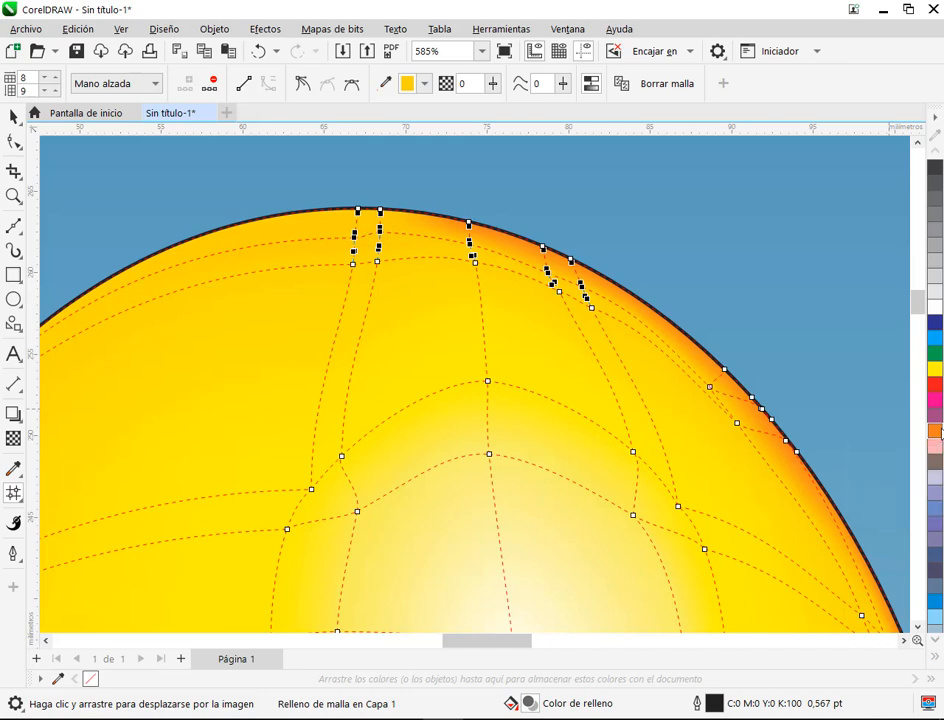
Step: Deselect the balloon and examine the orange transitions along its top and upper-right rim
{"action": "left_click", "coordinate": [15, 117]}
{"action": "left_click", "coordinate": [145, 193]}
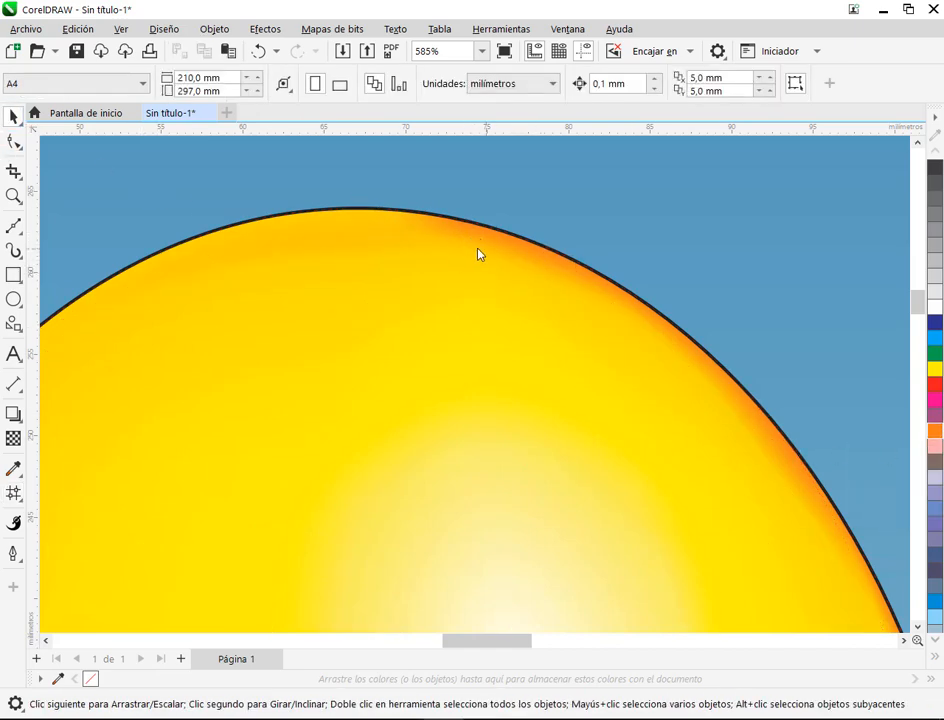
{"action": "left_click_drag", "start_coordinate": [406, 216], "coordinate": [585, 299]}
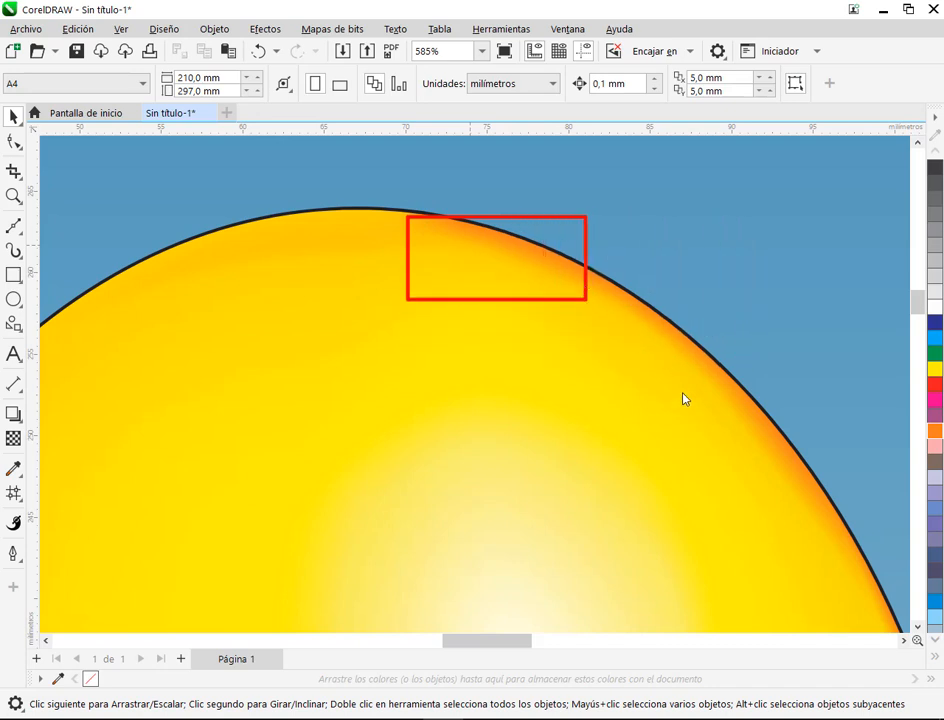
{"action": "left_click_drag", "start_coordinate": [686, 364], "coordinate": [760, 446]}
{"action": "left_click_drag", "start_coordinate": [716, 409], "coordinate": [722, 405]}
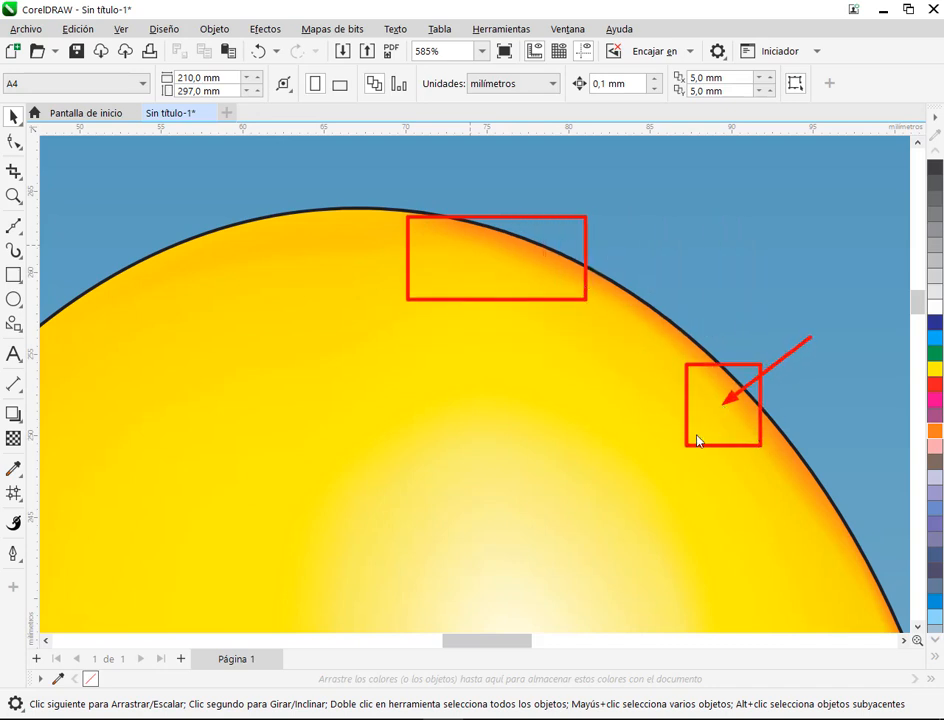
Step: Select the two top-centre outline nodes of the mesh and tint them slightly with orange (C:0 M:60 Y:100 K:0)
{"action": "key", "text": "Escape"}
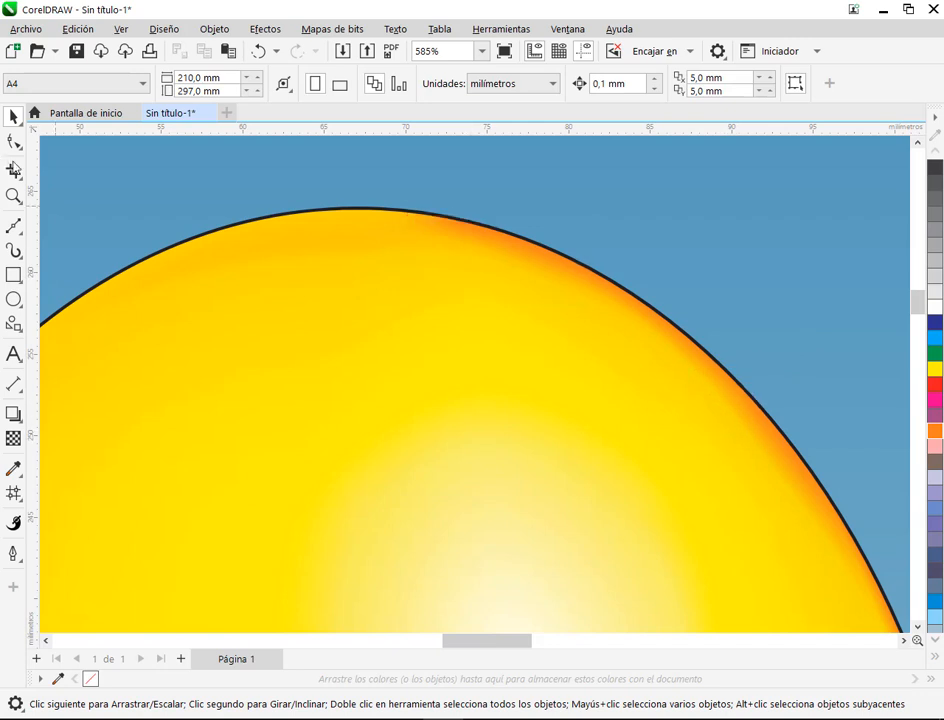
{"action": "left_click", "coordinate": [13, 493]}
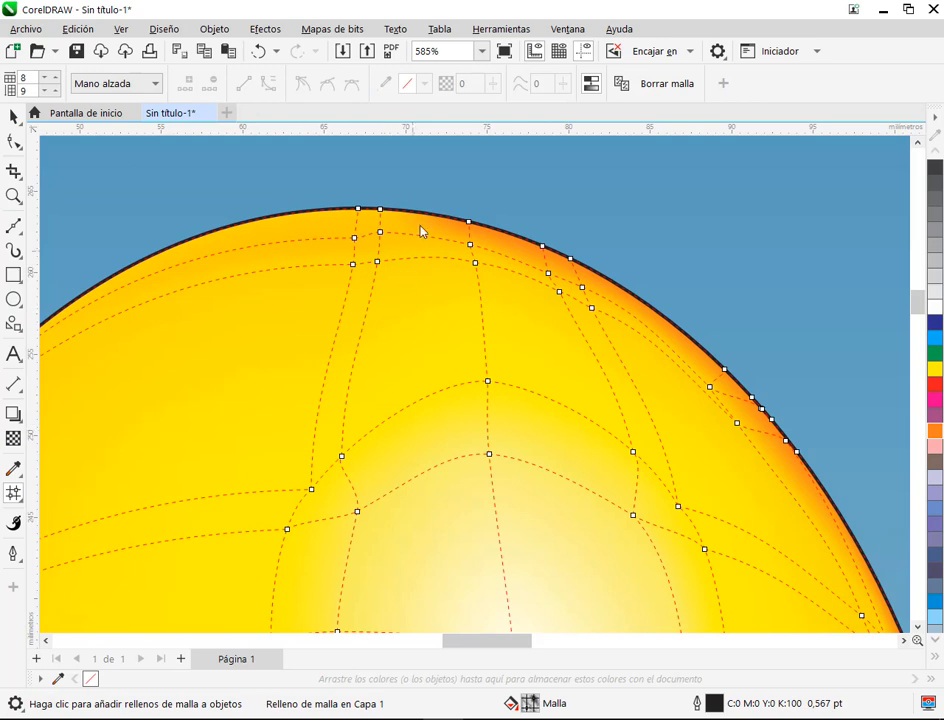
{"action": "mouse_move", "coordinate": [351, 229]}
{"action": "left_mouse_down"}
{"action": "mouse_move", "coordinate": [386, 231]}
{"action": "mouse_move", "coordinate": [390, 186]}
{"action": "left_mouse_up"}
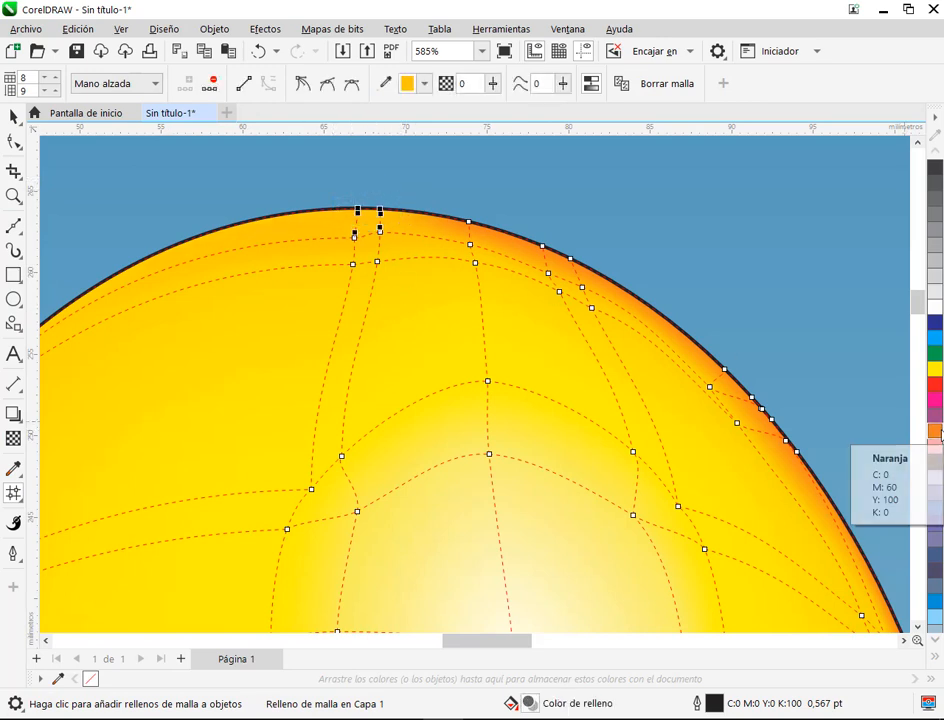
Step: Freehand-select the inner nodes along the upper-right rim, leaving out the outline nodes, and tint them slightly with orange
{"action": "left_click_drag", "start_coordinate": [589, 370], "coordinate": [431, 333]}
{"action": "left_click", "coordinate": [460, 188]}
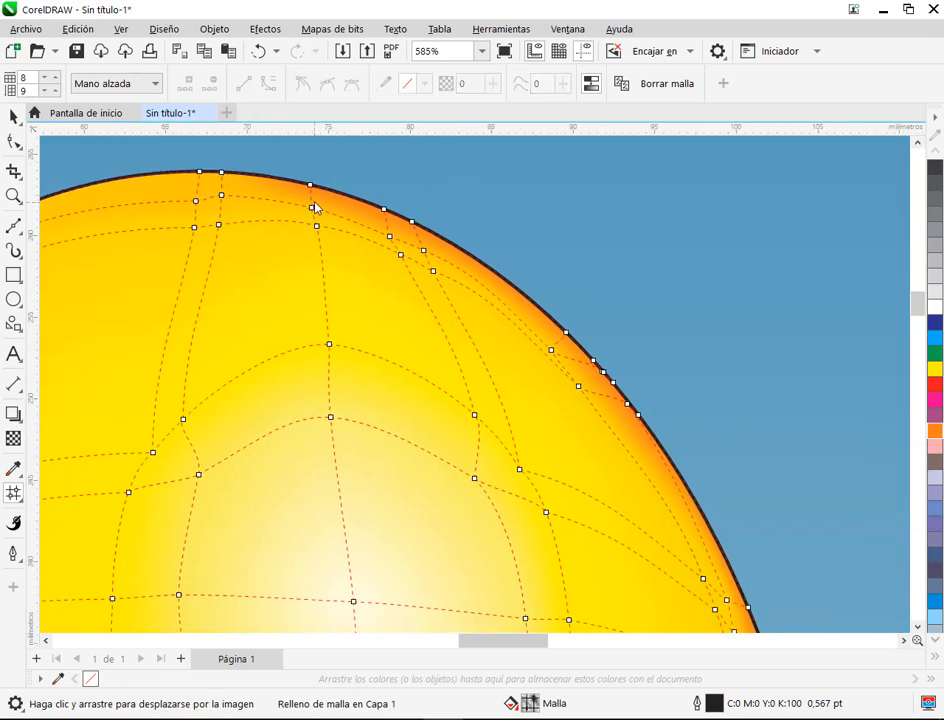
{"action": "mouse_move", "coordinate": [297, 210]}
{"action": "left_mouse_down"}
{"action": "mouse_move", "coordinate": [440, 331]}
{"action": "mouse_move", "coordinate": [563, 400]}
{"action": "mouse_move", "coordinate": [587, 390]}
{"action": "left_mouse_up"}
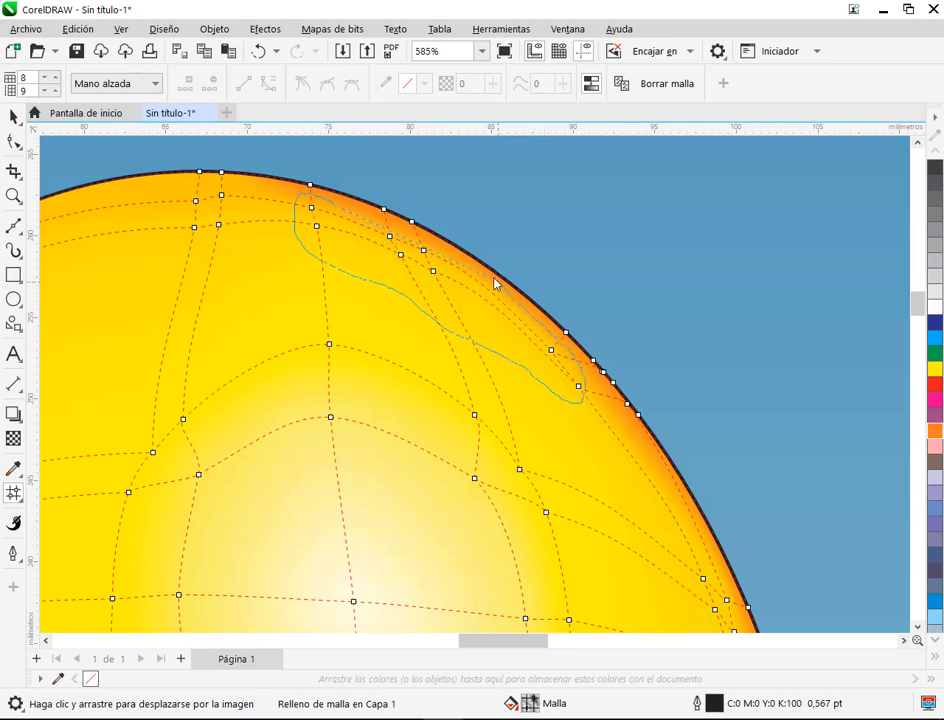
{"action": "left_click_drag", "start_coordinate": [438, 255], "coordinate": [322, 203]}
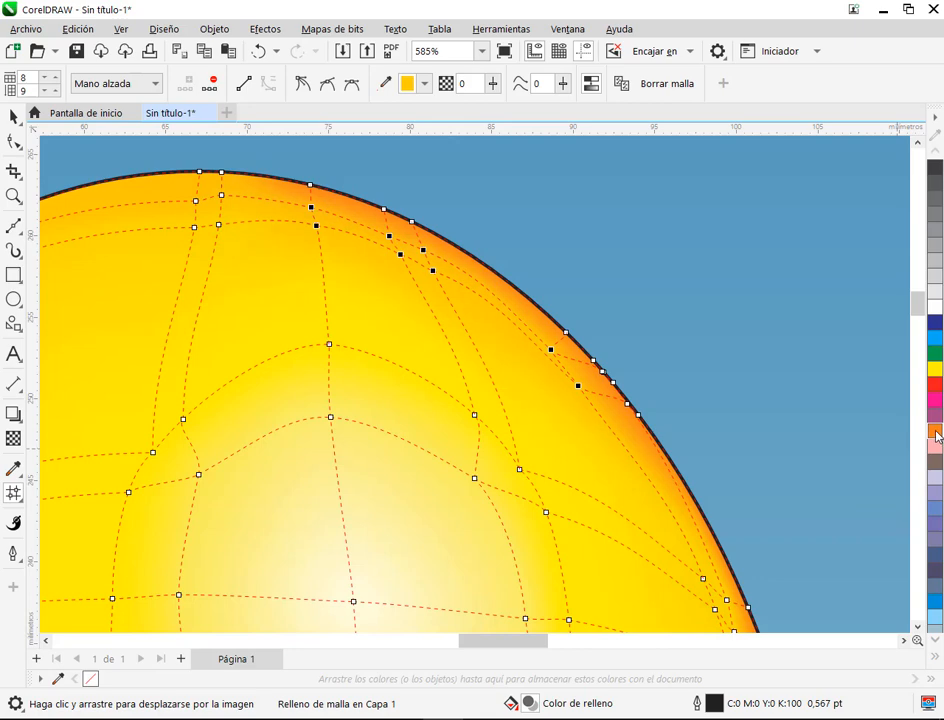
Step: Deselect the balloon and compare its overall shading and orange rim with the reference balloon
{"action": "left_click", "coordinate": [14, 117]}
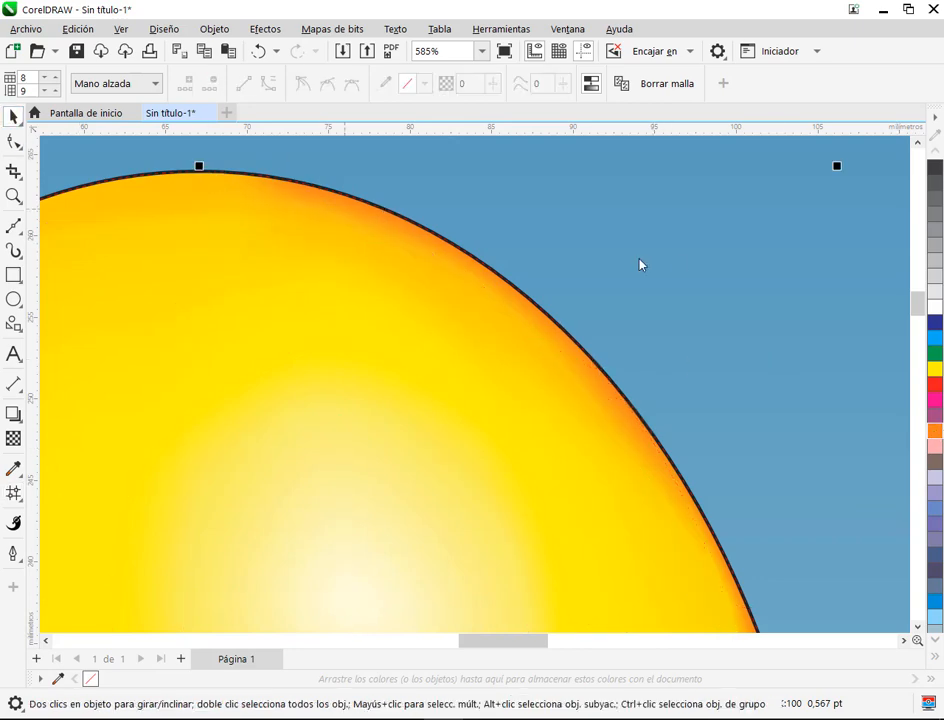
{"action": "scroll", "coordinate": [736, 264], "scroll_direction": "down", "scroll_amount": 5}
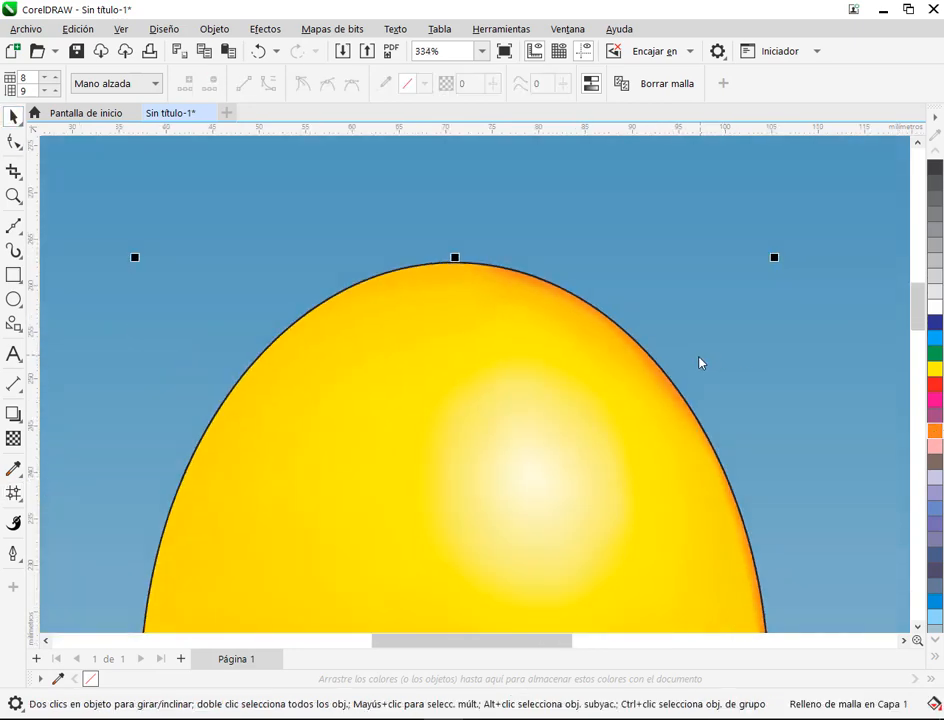
{"action": "key", "text": "Escape"}
{"action": "left_click_drag", "start_coordinate": [649, 484], "coordinate": [459, 357]}
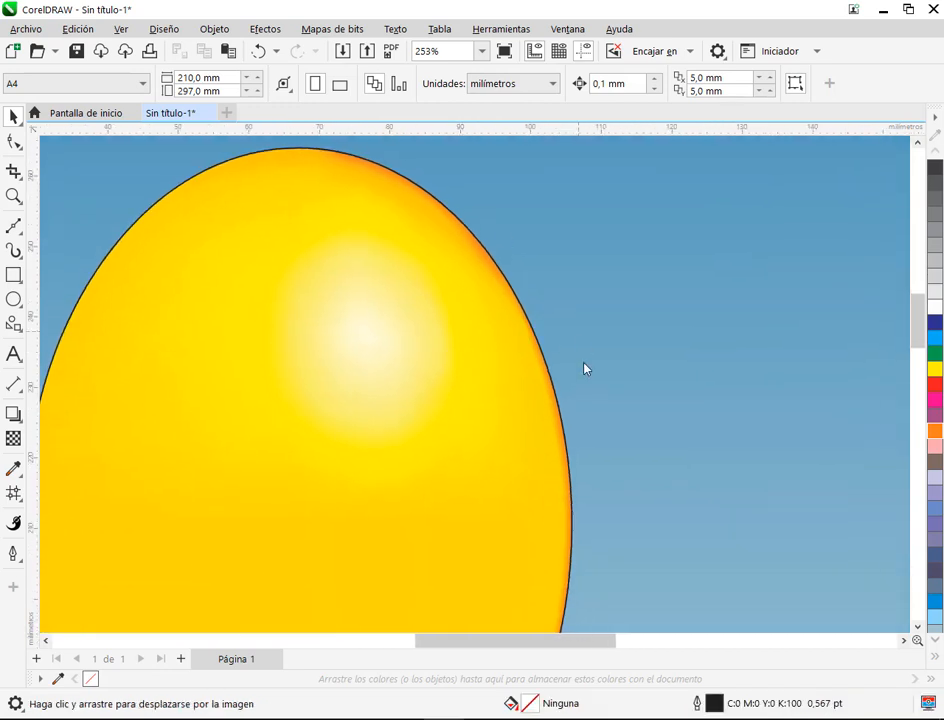
{"action": "left_click_drag", "start_coordinate": [580, 451], "coordinate": [542, 230]}
{"action": "scroll", "coordinate": [533, 361], "scroll_direction": "down", "scroll_amount": 2}
{"action": "left_click_drag", "start_coordinate": [527, 354], "coordinate": [628, 394]}
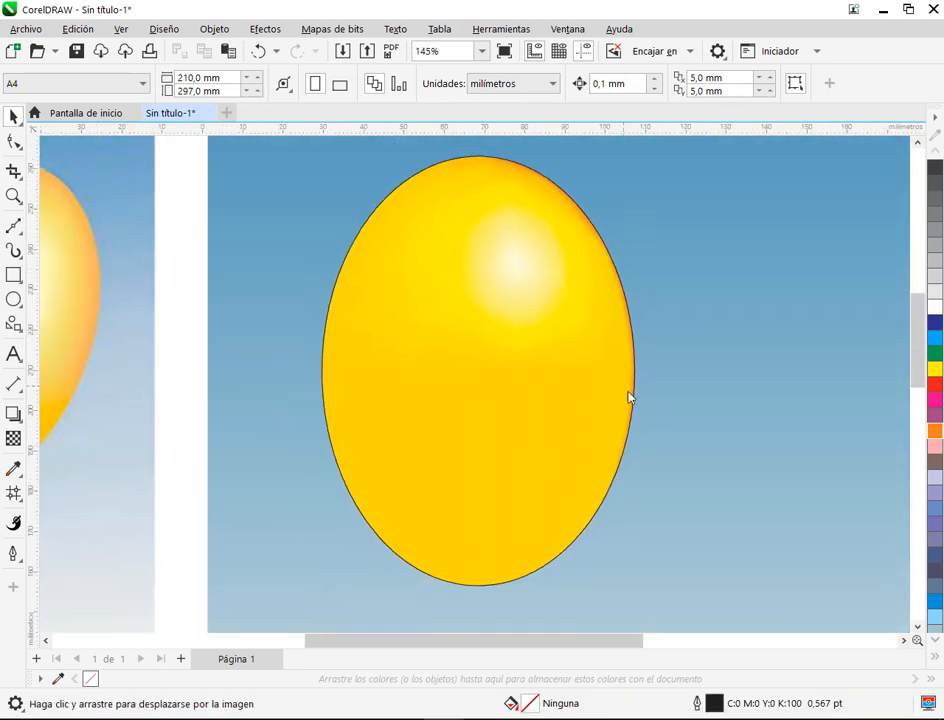
{"action": "left_click_drag", "start_coordinate": [533, 419], "coordinate": [616, 424]}
{"action": "scroll", "coordinate": [558, 454], "scroll_direction": "down", "scroll_amount": 1}
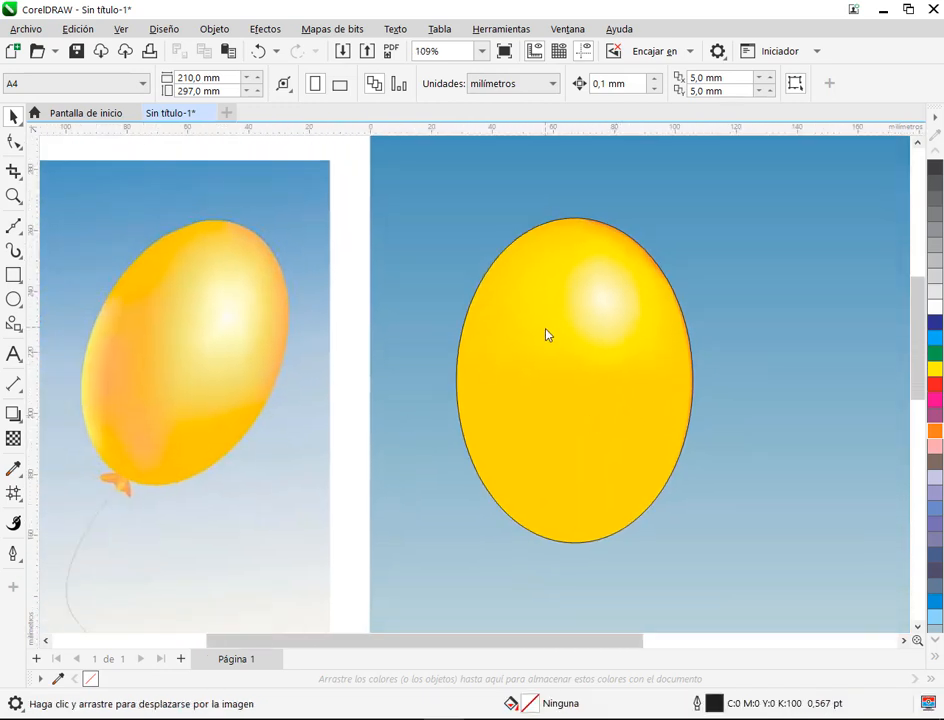
{"action": "left_click_drag", "start_coordinate": [558, 478], "coordinate": [501, 440]}
{"action": "scroll", "coordinate": [550, 442], "scroll_direction": "up", "scroll_amount": 1}
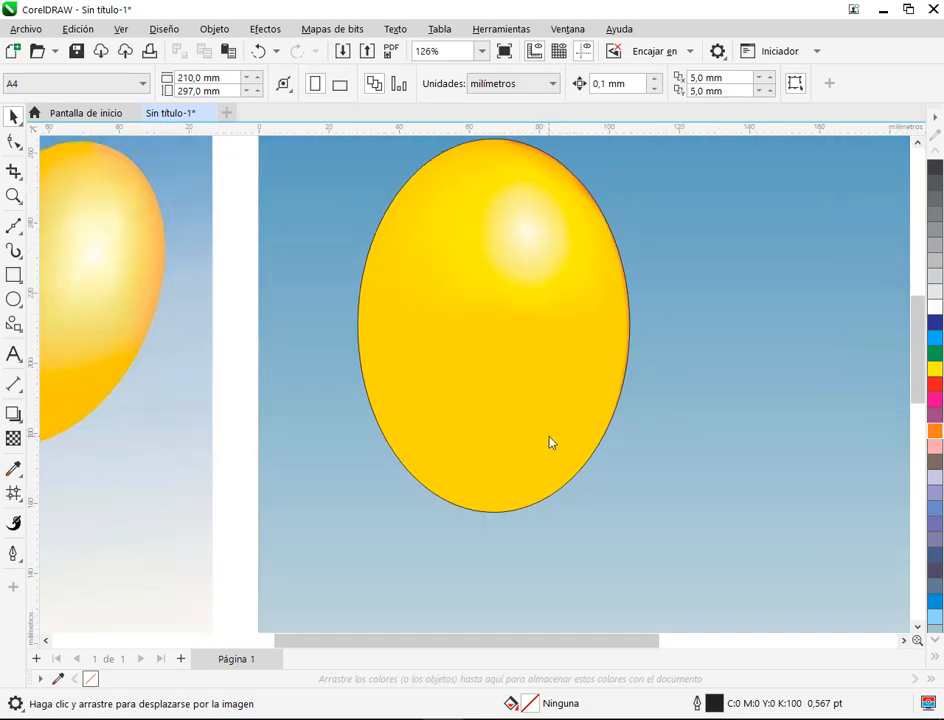
Step: Reselect the balloon for mesh editing and compare its mesh layout with the reference balloon
{"action": "key", "text": "m"}
{"action": "left_click", "coordinate": [14, 492]}
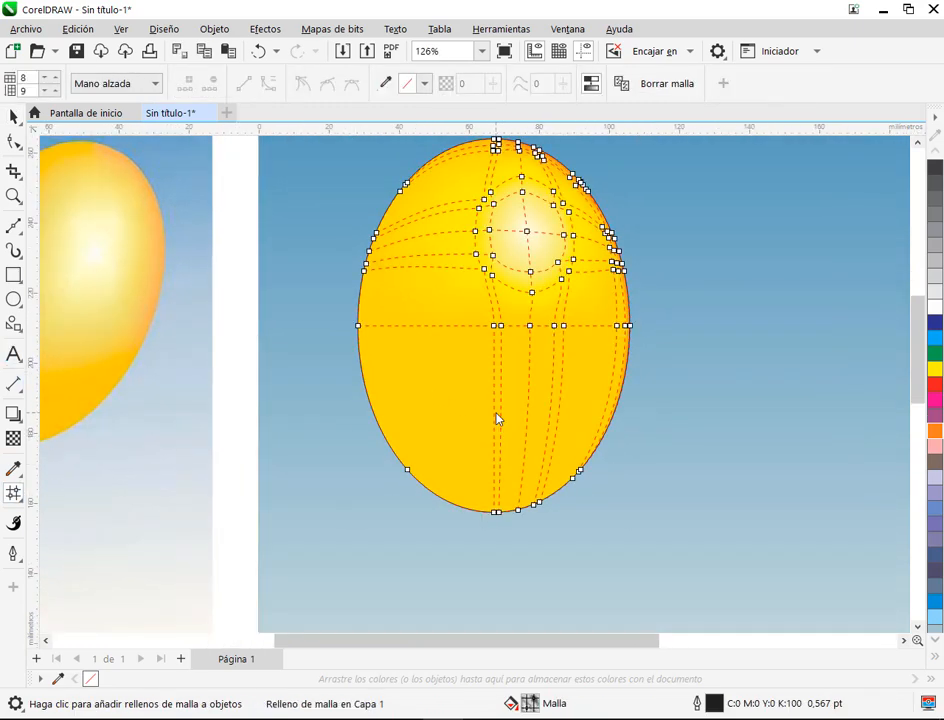
{"action": "left_click_drag", "start_coordinate": [447, 389], "coordinate": [575, 406]}
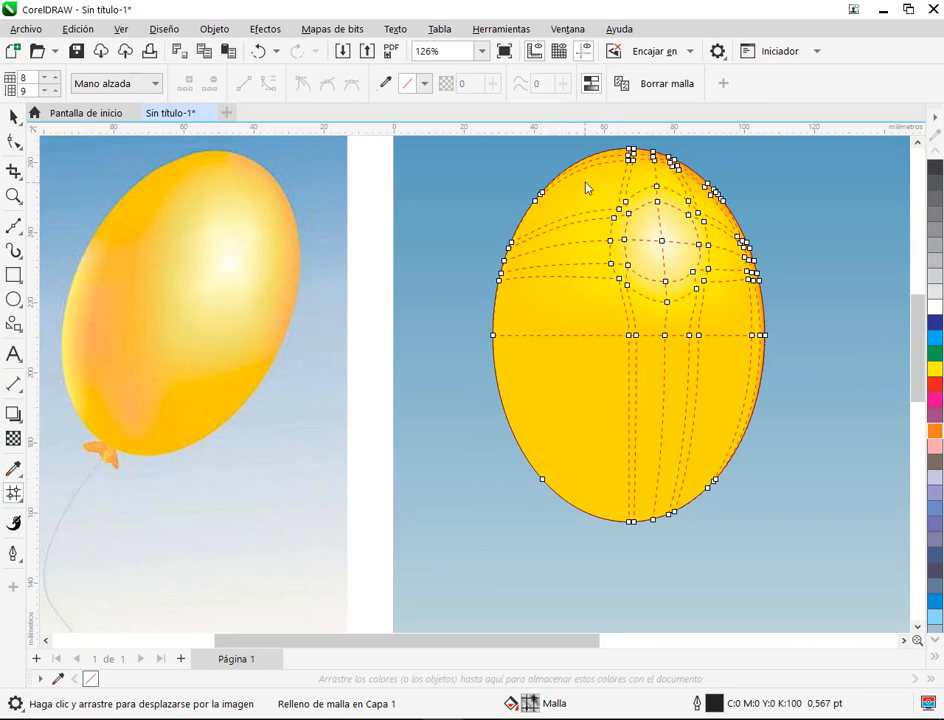
{"action": "scroll", "coordinate": [555, 479], "scroll_direction": "down", "scroll_amount": 2}
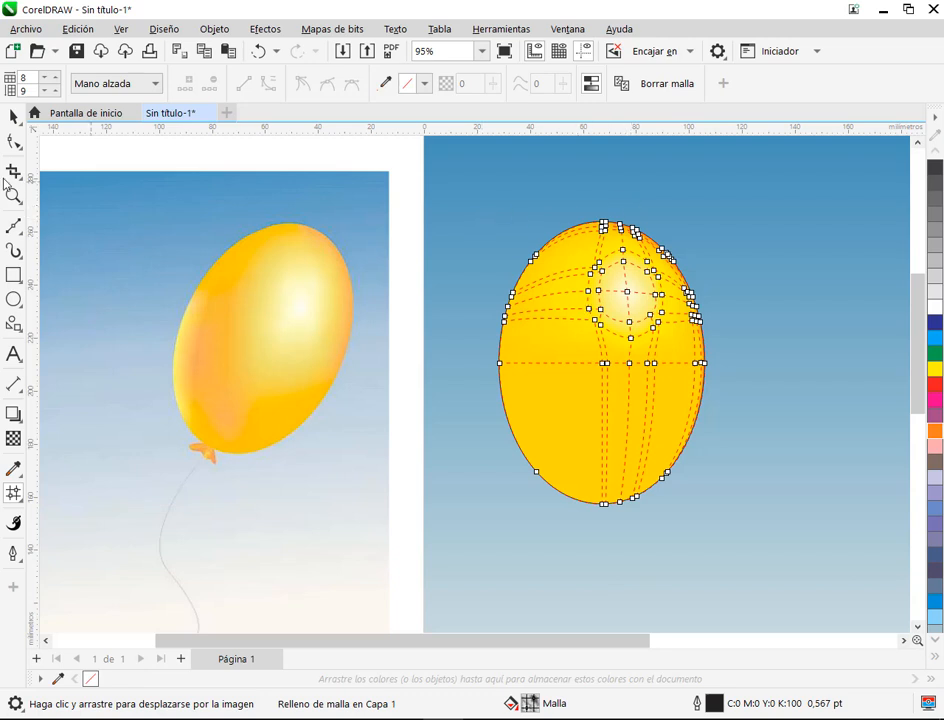
{"action": "left_click", "coordinate": [776, 301]}
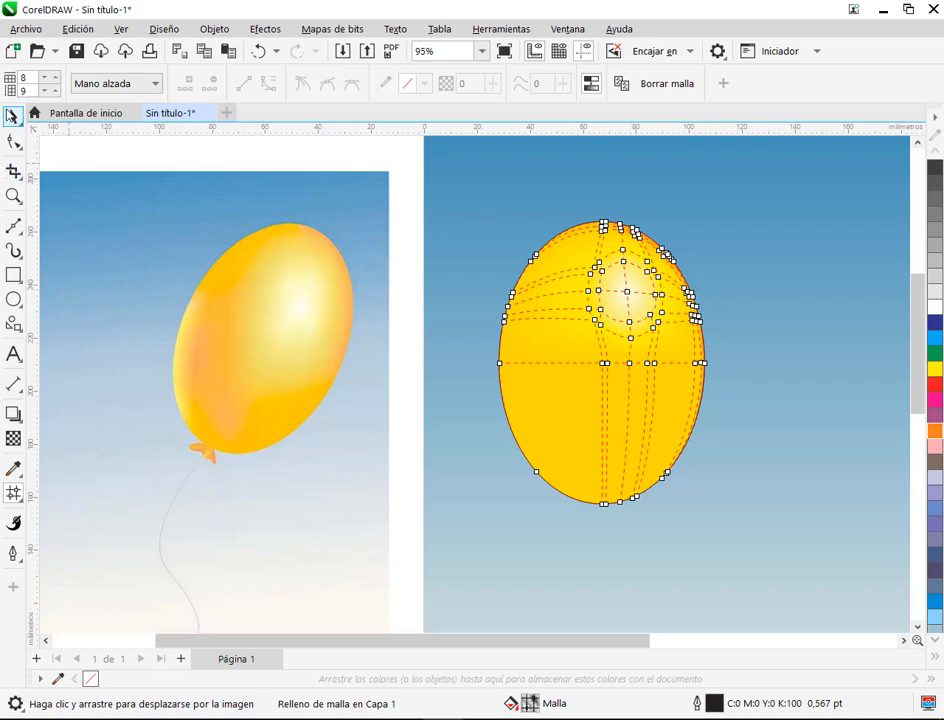
Step: Try clearing the balloon's mesh fill and applying a fresh 2 by 2 mesh to its bare outline
{"action": "left_click", "coordinate": [13, 117]}
{"action": "left_click", "coordinate": [795, 276]}
{"action": "left_click_drag", "start_coordinate": [673, 452], "coordinate": [473, 456]}
{"action": "left_click", "coordinate": [392, 415]}
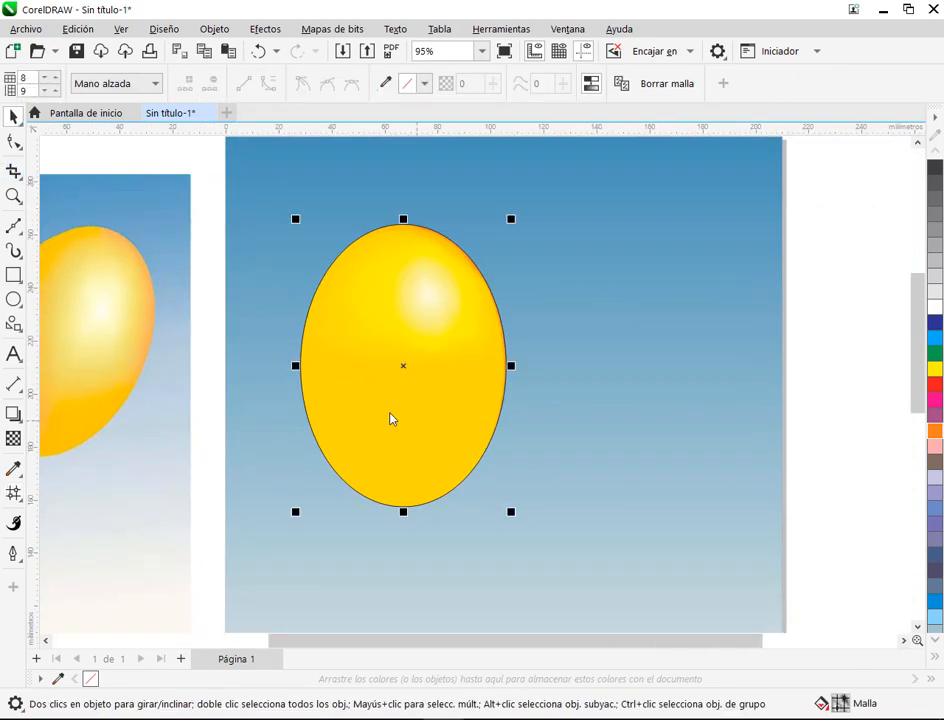
{"action": "left_click_drag", "start_coordinate": [470, 405], "coordinate": [598, 387]}
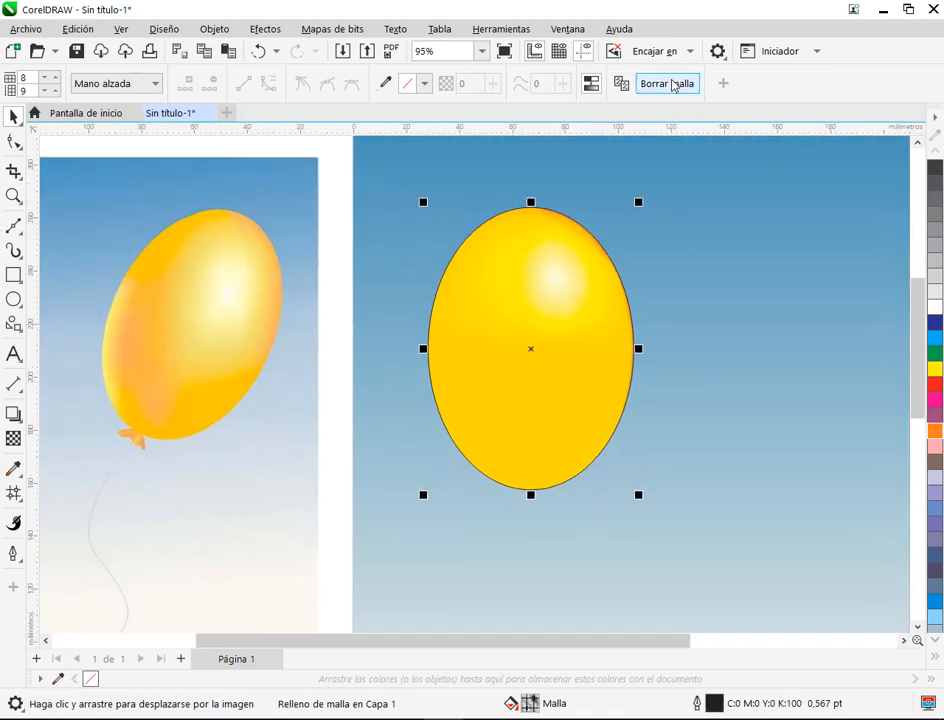
{"action": "left_click", "coordinate": [670, 85]}
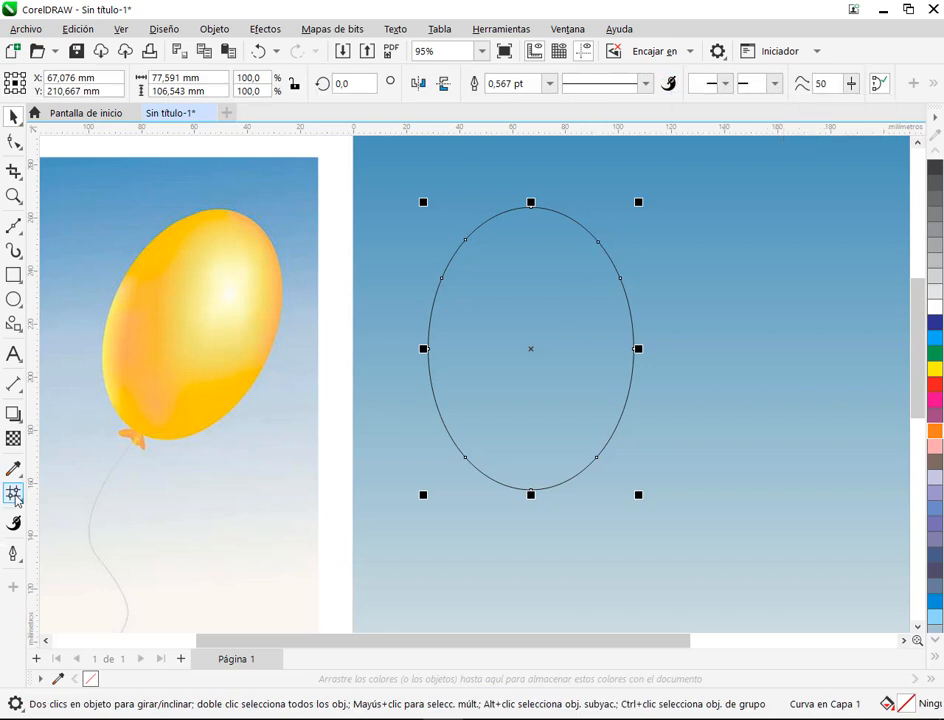
{"action": "left_click", "coordinate": [634, 343]}
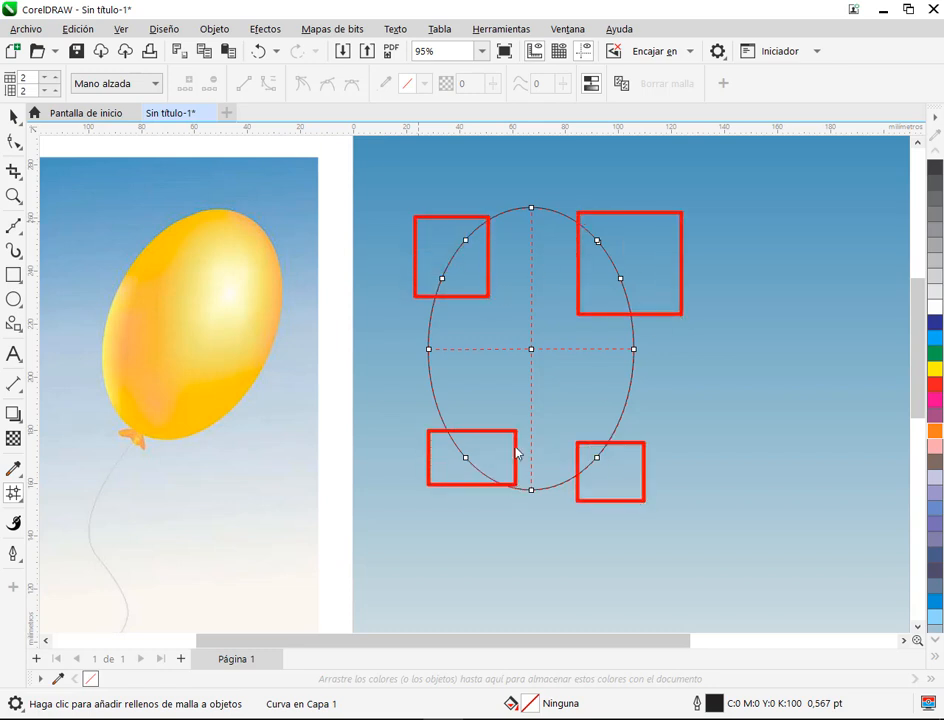
Step: Draw an ellipse about 77 by 106 mm beside the outline, compare both shapes' 2 by 2 meshes, and undo back to the shaded balloon
{"action": "left_click", "coordinate": [14, 300]}
{"action": "left_click_drag", "start_coordinate": [682, 209], "coordinate": [885, 492]}
{"action": "left_click_drag", "start_coordinate": [798, 487], "coordinate": [542, 519]}
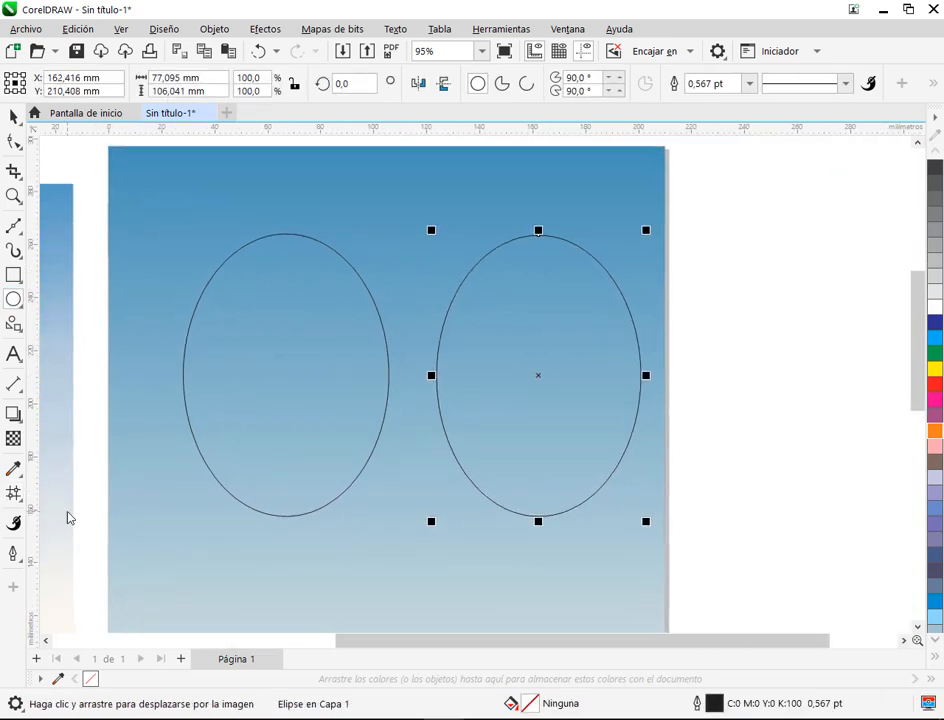
{"action": "left_click", "coordinate": [14, 493]}
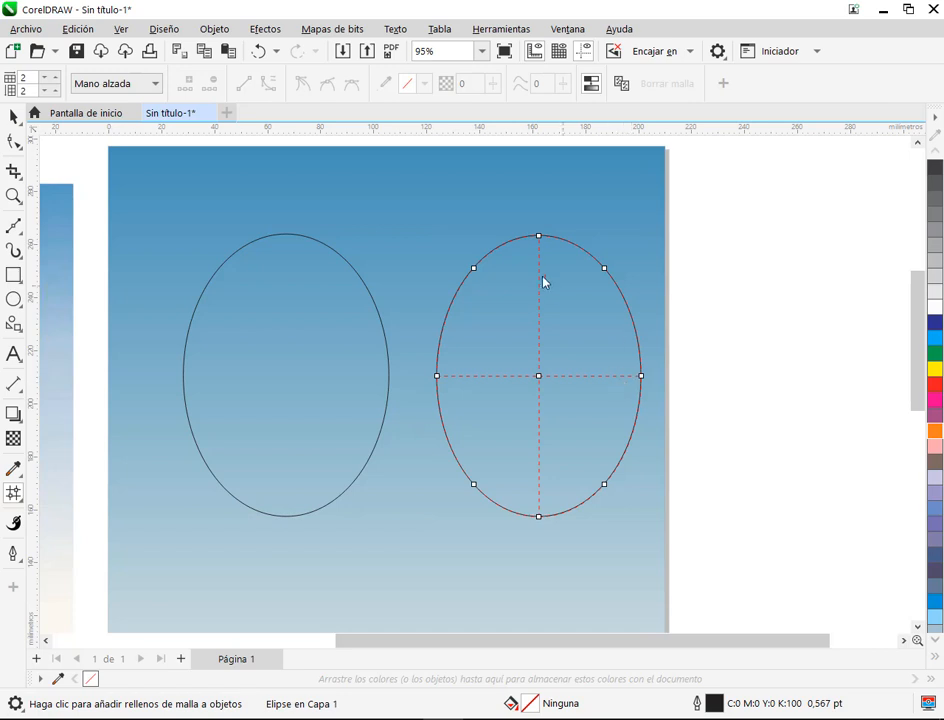
{"action": "left_click", "coordinate": [285, 378]}
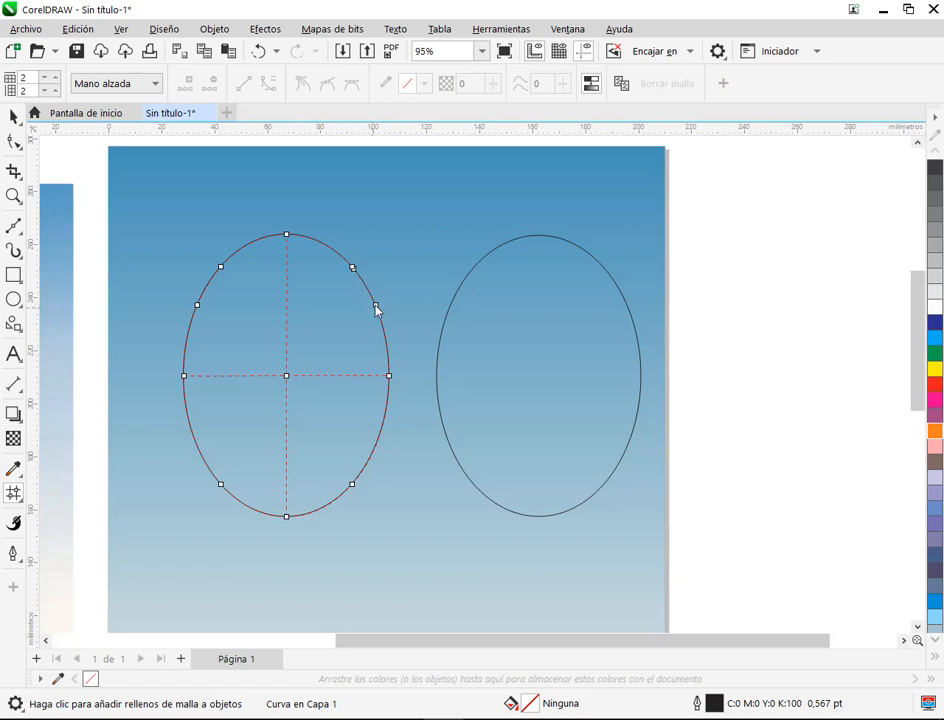
{"action": "left_click", "coordinate": [13, 117]}
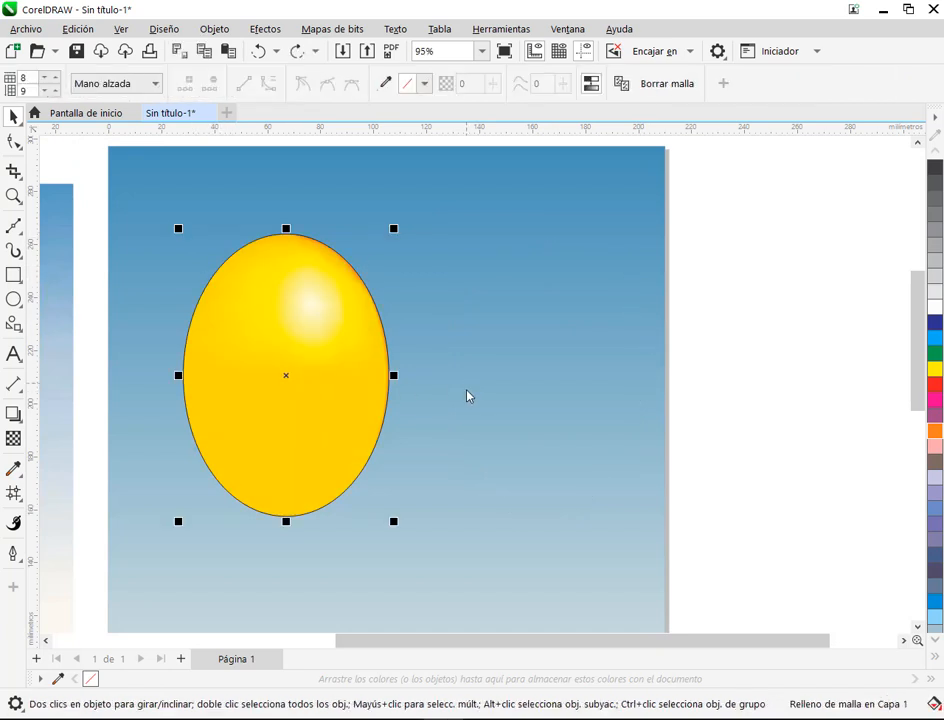
{"action": "left_click_drag", "start_coordinate": [444, 376], "coordinate": [690, 359]}
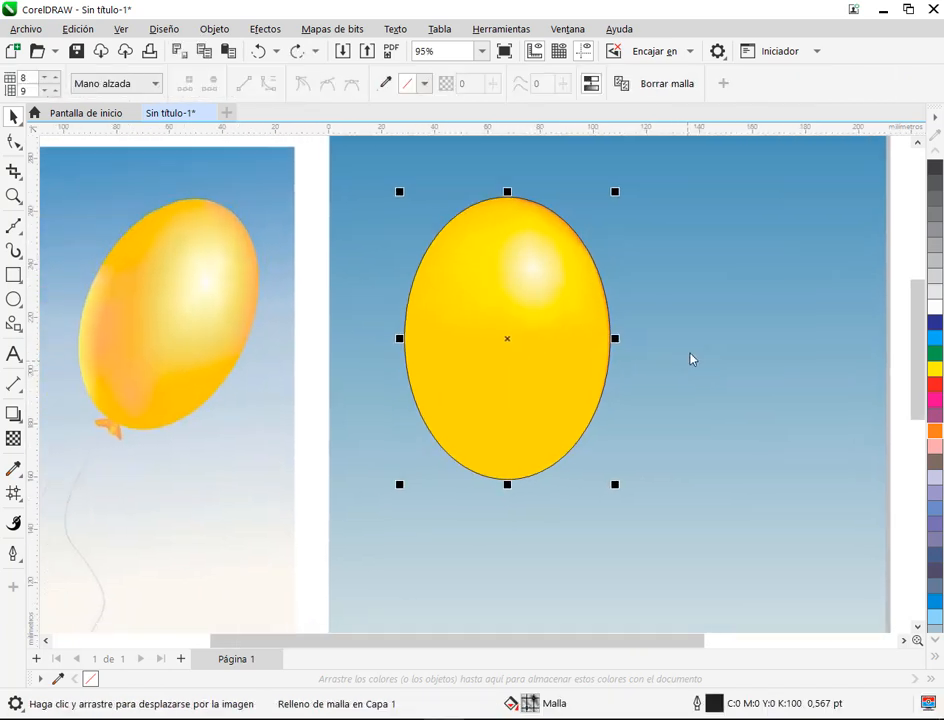
Step: Add three vertical mesh lines across the balloon's left half, placing each along the horizontal centre line
{"action": "left_click", "coordinate": [13, 493]}
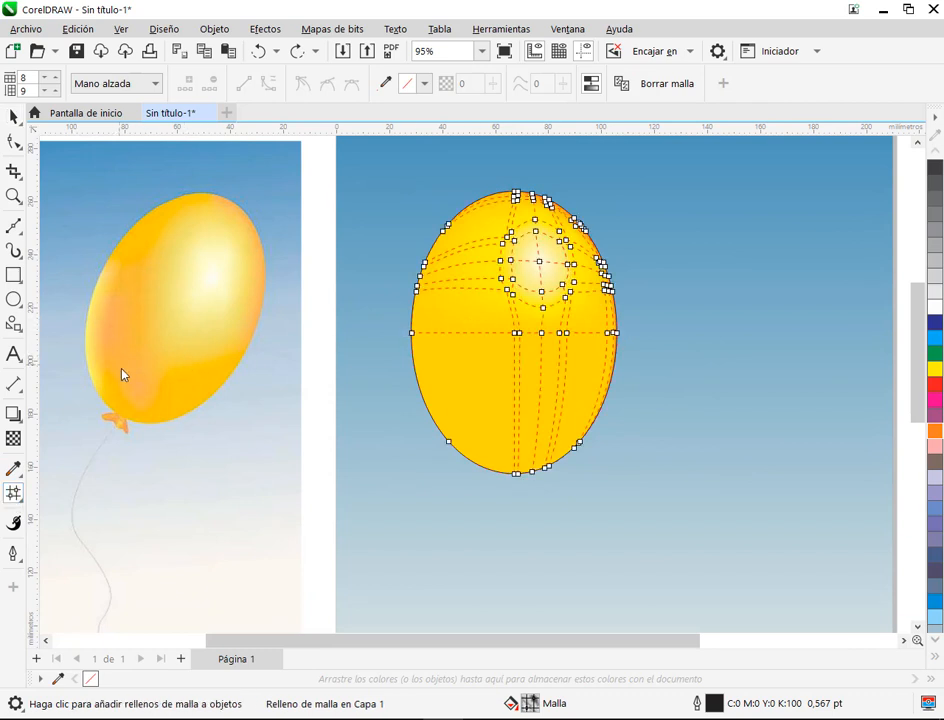
{"action": "double_click", "coordinate": [457, 335]}
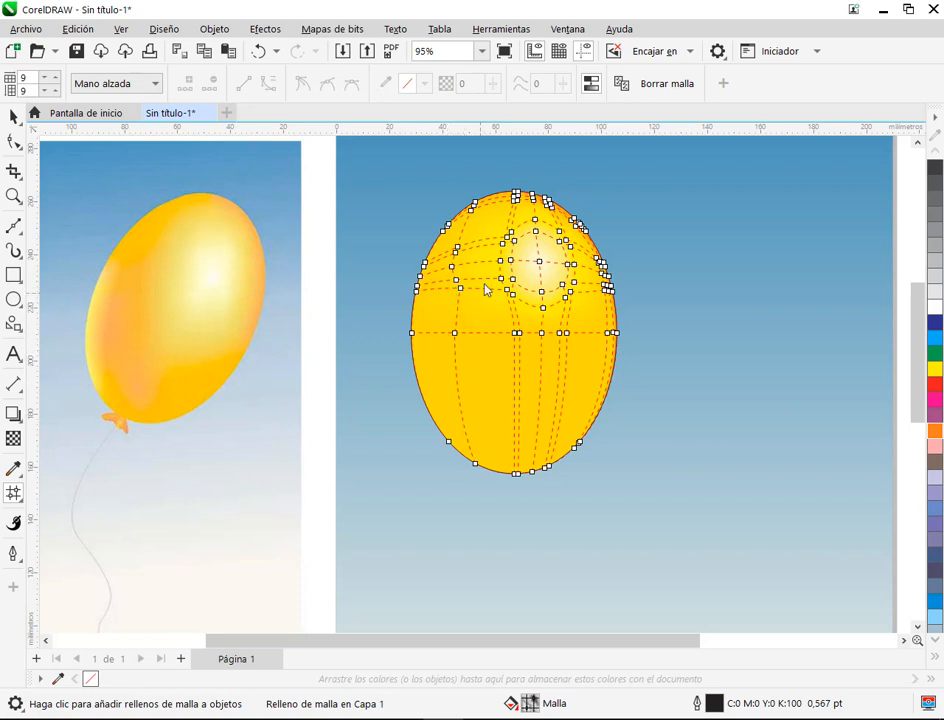
{"action": "scroll", "coordinate": [486, 268], "scroll_direction": "up", "scroll_amount": 2}
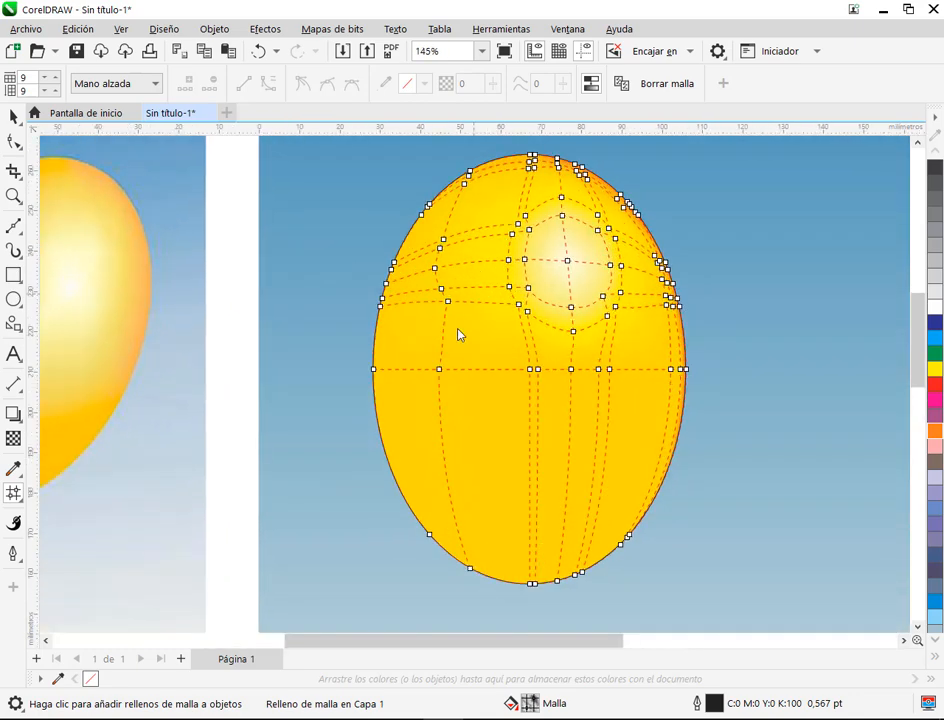
{"action": "double_click", "coordinate": [408, 372]}
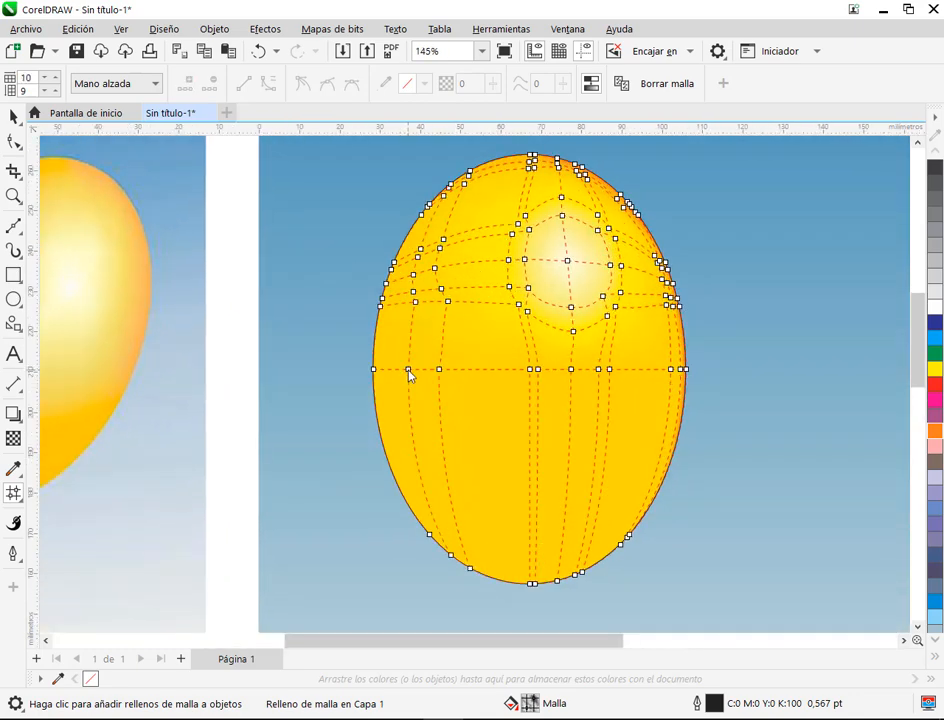
{"action": "double_click", "coordinate": [482, 370]}
{"action": "scroll", "coordinate": [459, 404], "scroll_direction": "down", "scroll_amount": 2}
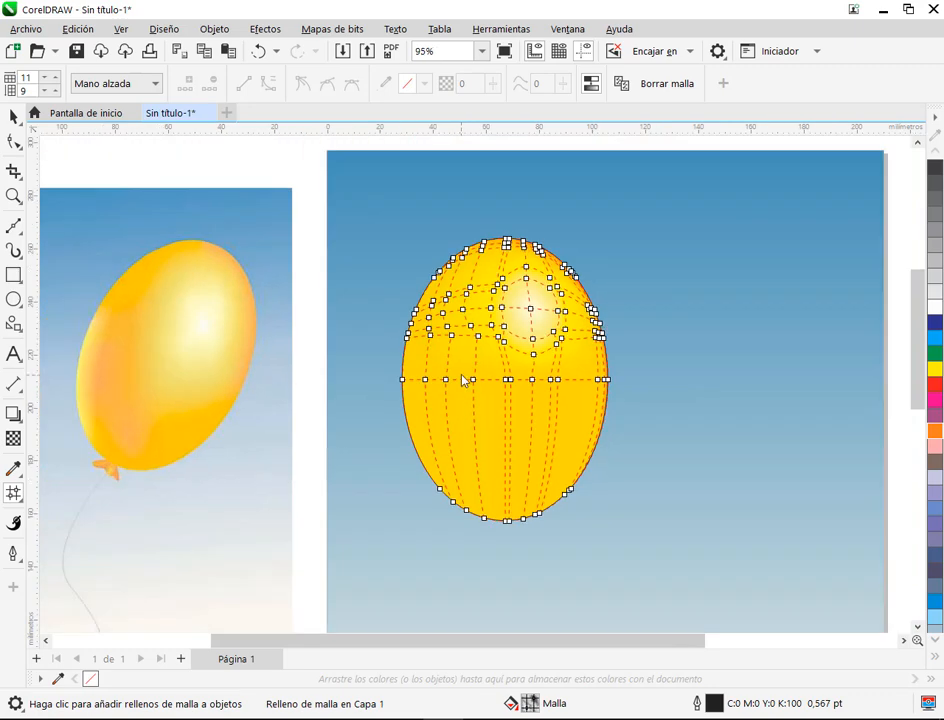
Step: Try filling two nodes of the middle added line with solid orange (C:0 M:60 Y:100 K:0), undo it, and restore the third mesh line
{"action": "scroll", "coordinate": [467, 433], "scroll_direction": "up", "scroll_amount": 2}
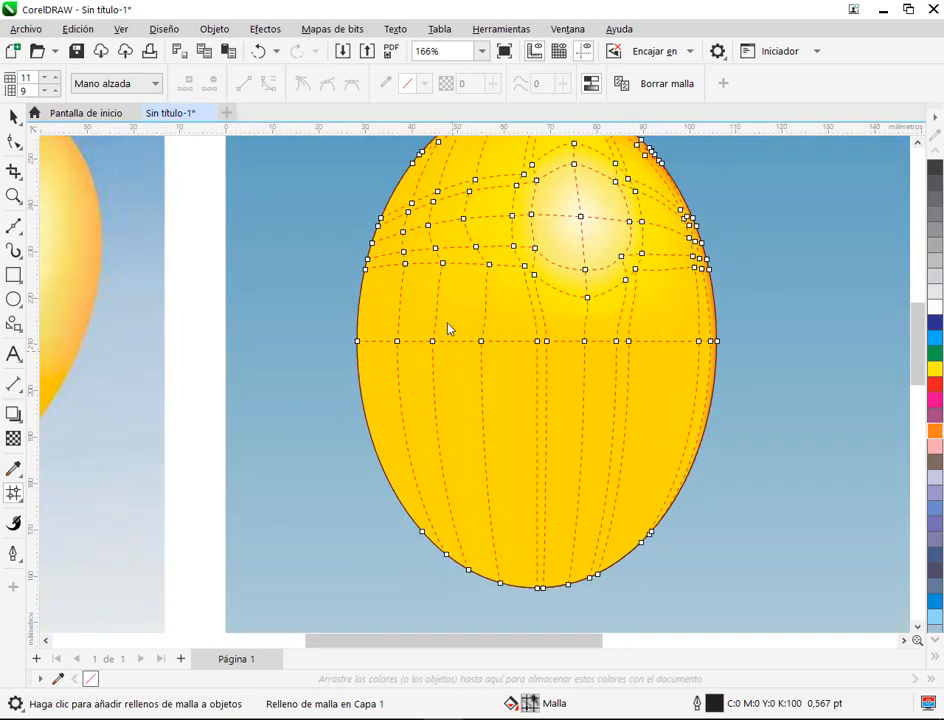
{"action": "left_click", "coordinate": [443, 264]}
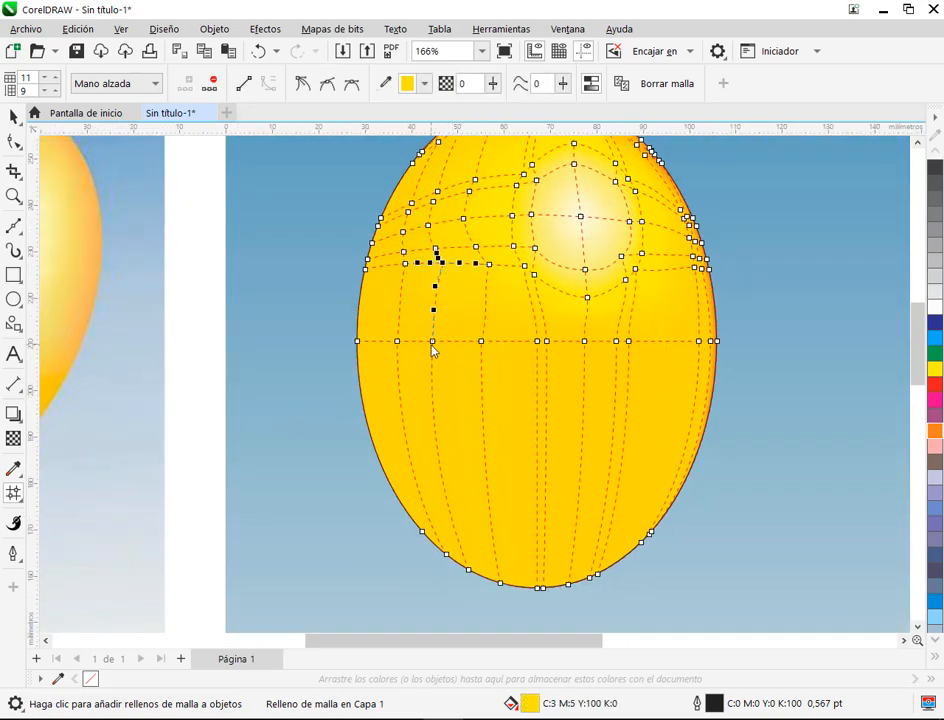
{"action": "left_click", "coordinate": [432, 342]}
{"action": "scroll", "coordinate": [544, 468], "scroll_direction": "down", "scroll_amount": 2}
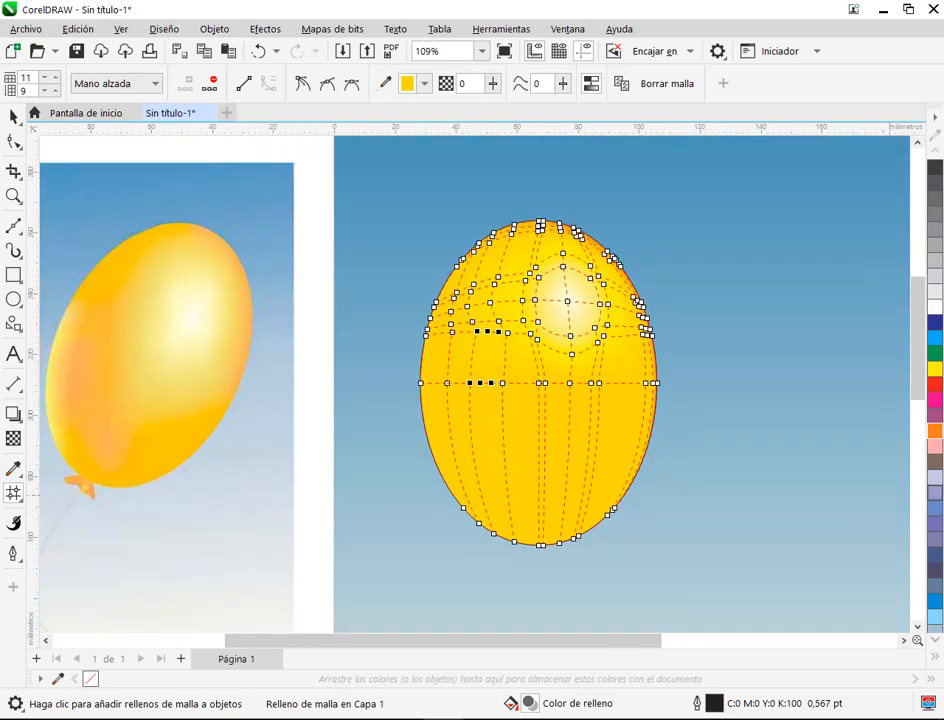
{"action": "left_click", "coordinate": [936, 431]}
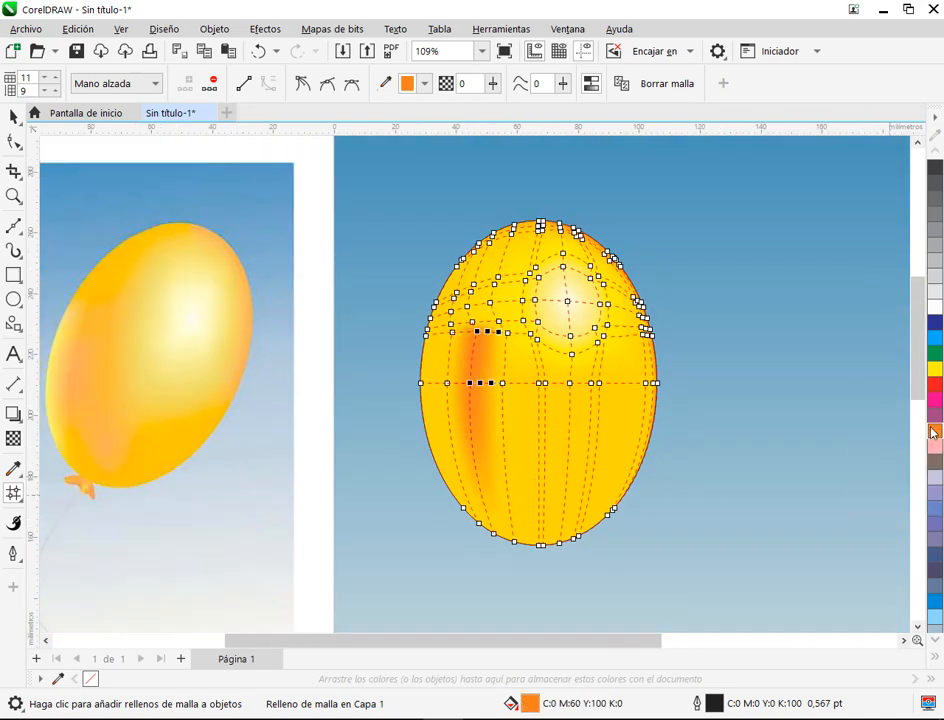
{"action": "key", "text": "ctrl+z"}
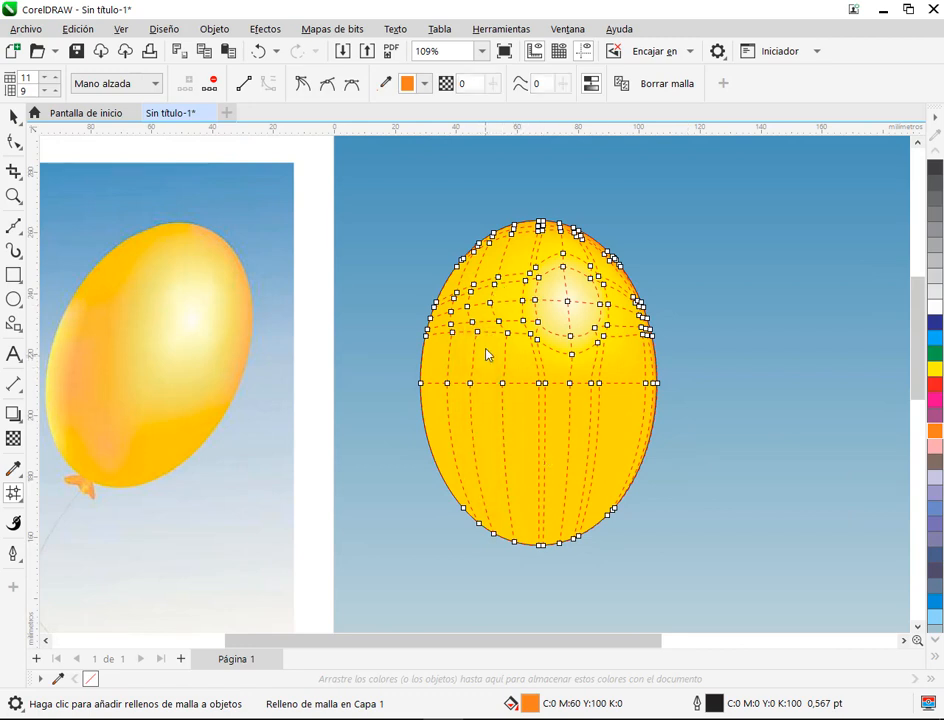
{"action": "key", "text": "ctrl+z"}
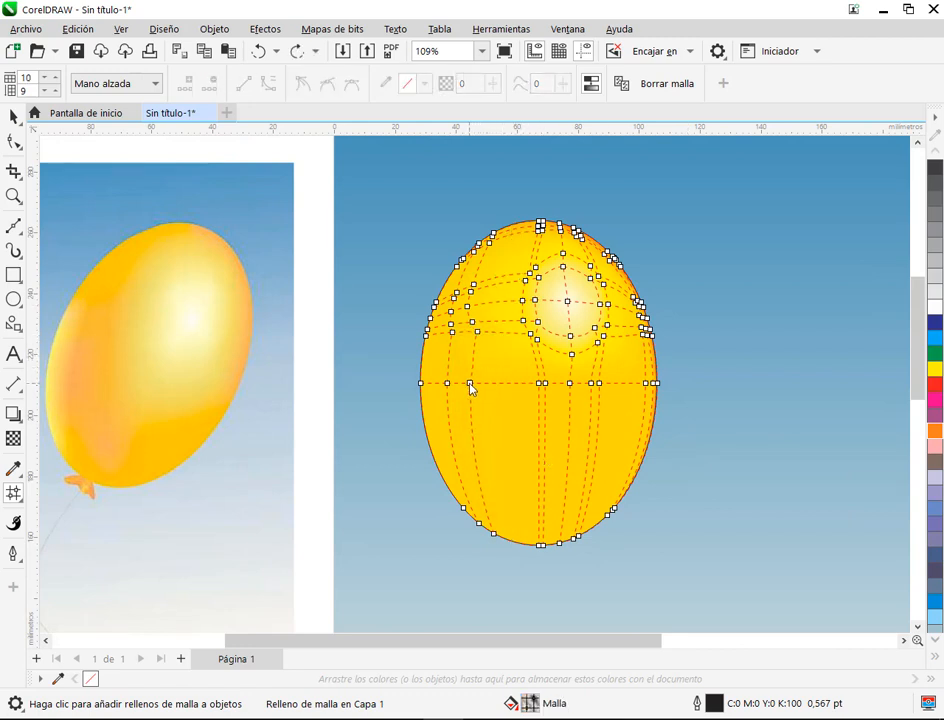
{"action": "left_click", "coordinate": [471, 383]}
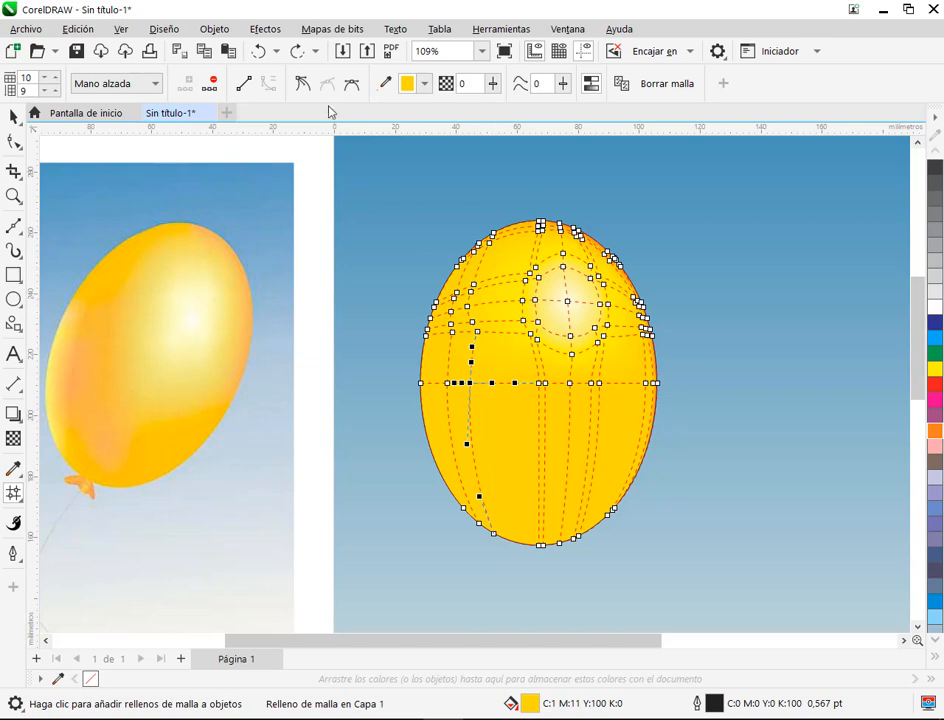
{"action": "left_click", "coordinate": [301, 51]}
Step: Tint two nodes of the middle added mesh line, at and just above the horizontal centre line, slightly with orange and check the shading
{"action": "scroll", "coordinate": [483, 412], "scroll_direction": "up", "scroll_amount": 2}
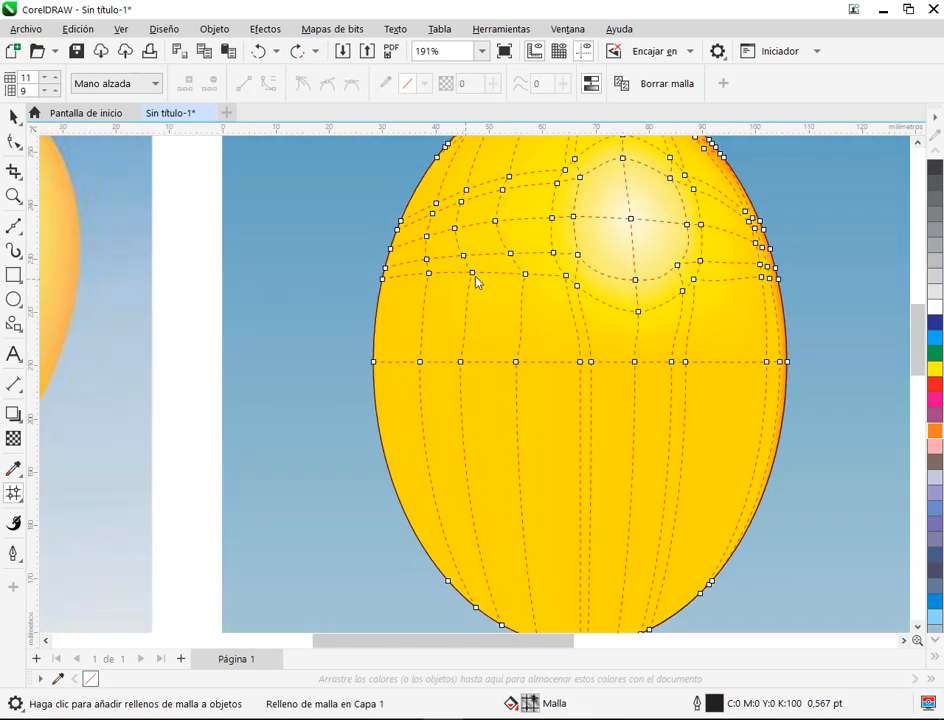
{"action": "left_click", "coordinate": [472, 272]}
{"action": "left_click", "coordinate": [460, 361], "text": "shift"}
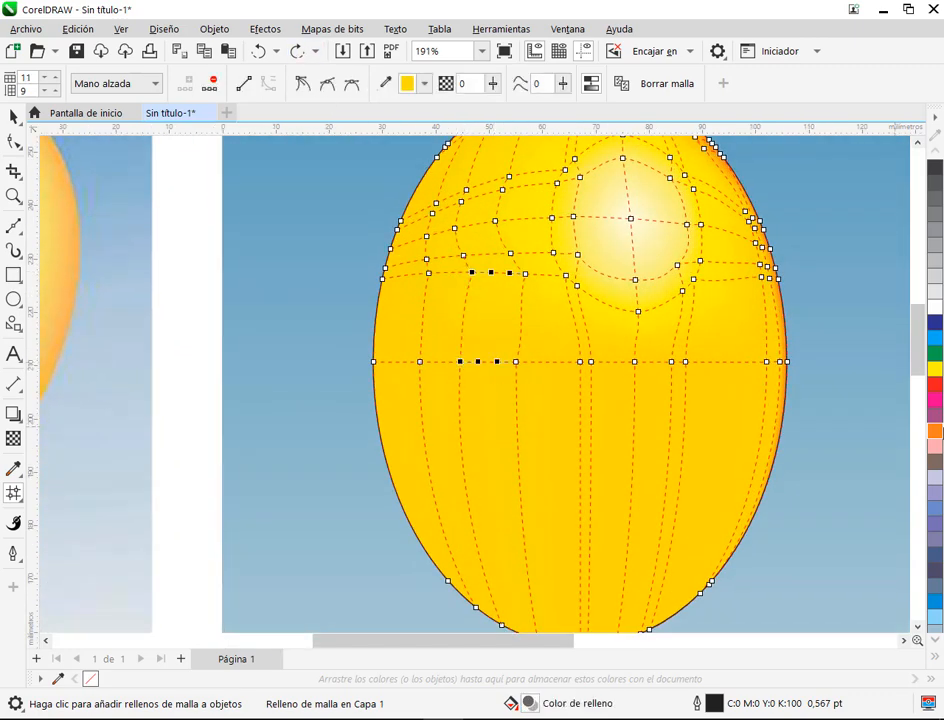
{"action": "left_click", "coordinate": [938, 431]}
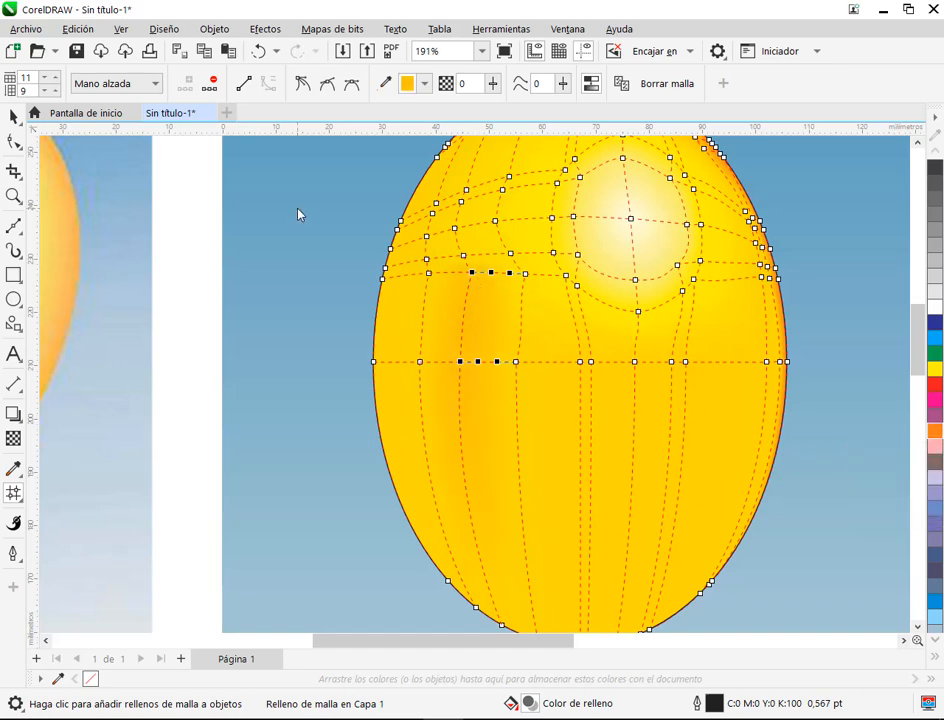
{"action": "key", "text": "space"}
{"action": "left_click", "coordinate": [364, 350]}
{"action": "scroll", "coordinate": [445, 340], "scroll_direction": "down", "scroll_amount": 3}
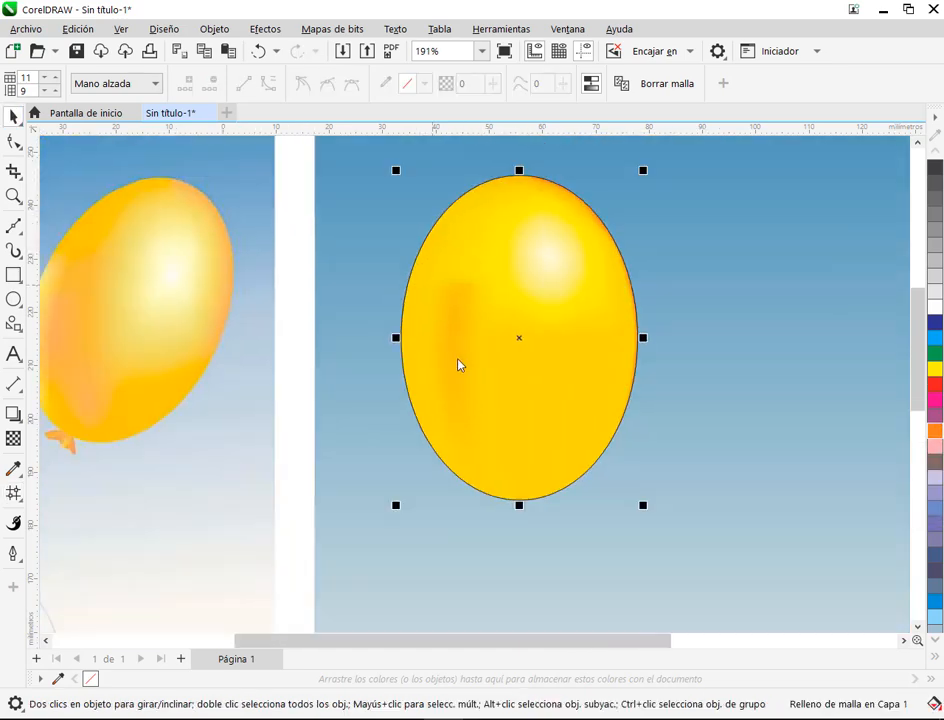
{"action": "scroll", "coordinate": [489, 259], "scroll_direction": "up", "scroll_amount": 4}
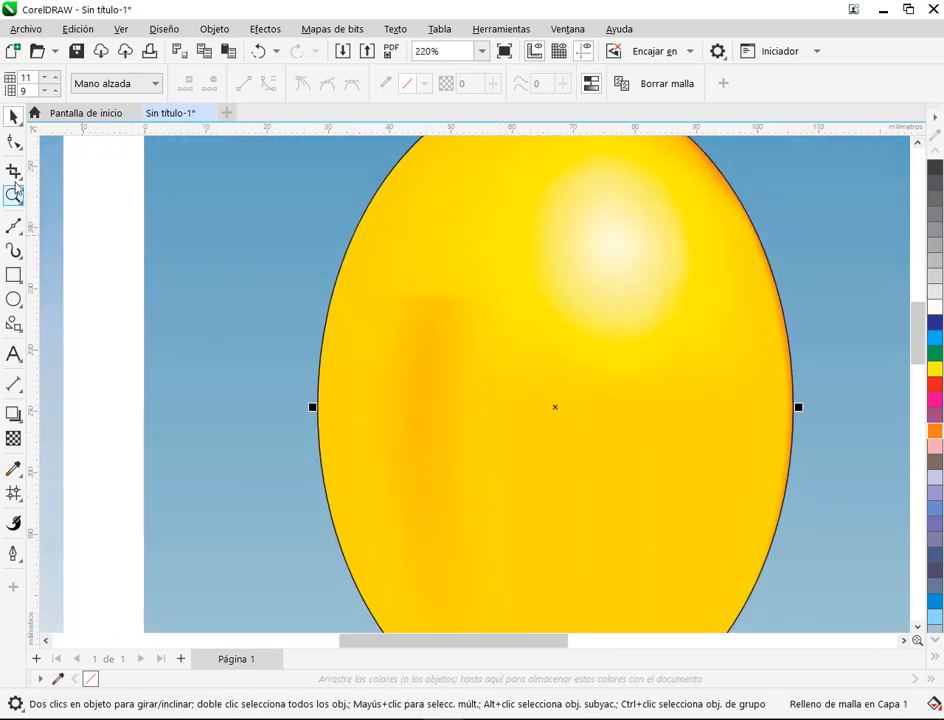
Step: Lower the upper tinted node and its left neighbour so the mesh row dips on the balloon's left side
{"action": "key", "text": "space"}
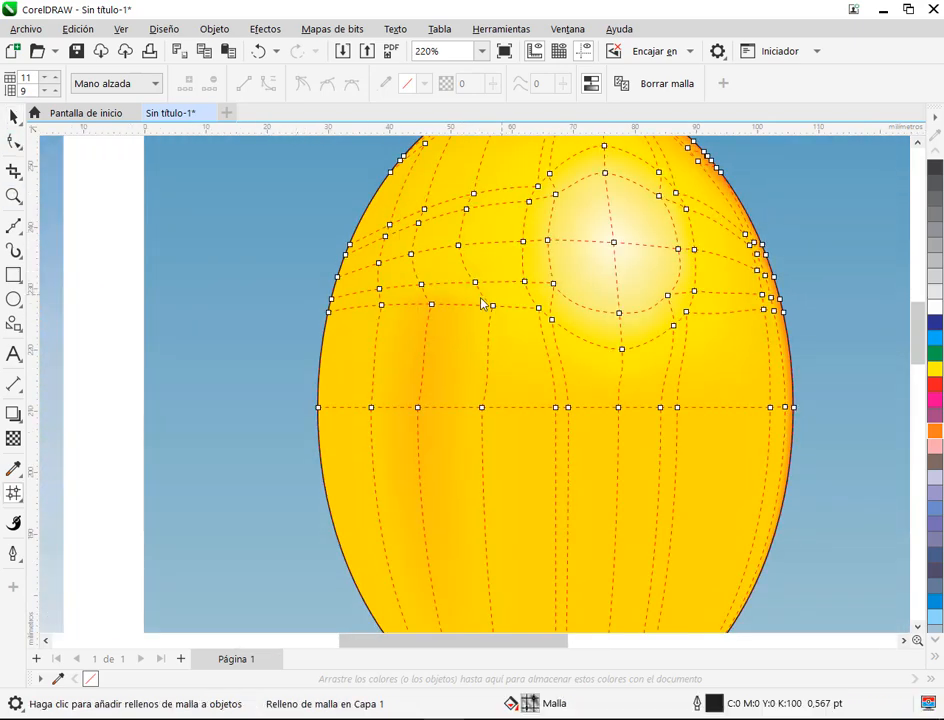
{"action": "left_click", "coordinate": [421, 285]}
{"action": "scroll", "coordinate": [439, 345], "scroll_direction": "up", "scroll_amount": 2}
{"action": "left_click_drag", "start_coordinate": [361, 292], "coordinate": [361, 328]}
{"action": "mouse_move", "coordinate": [430, 293]}
{"action": "left_mouse_down"}
{"action": "mouse_move", "coordinate": [423, 352]}
{"action": "mouse_move", "coordinate": [433, 350]}
{"action": "mouse_move", "coordinate": [423, 332]}
{"action": "left_mouse_up"}
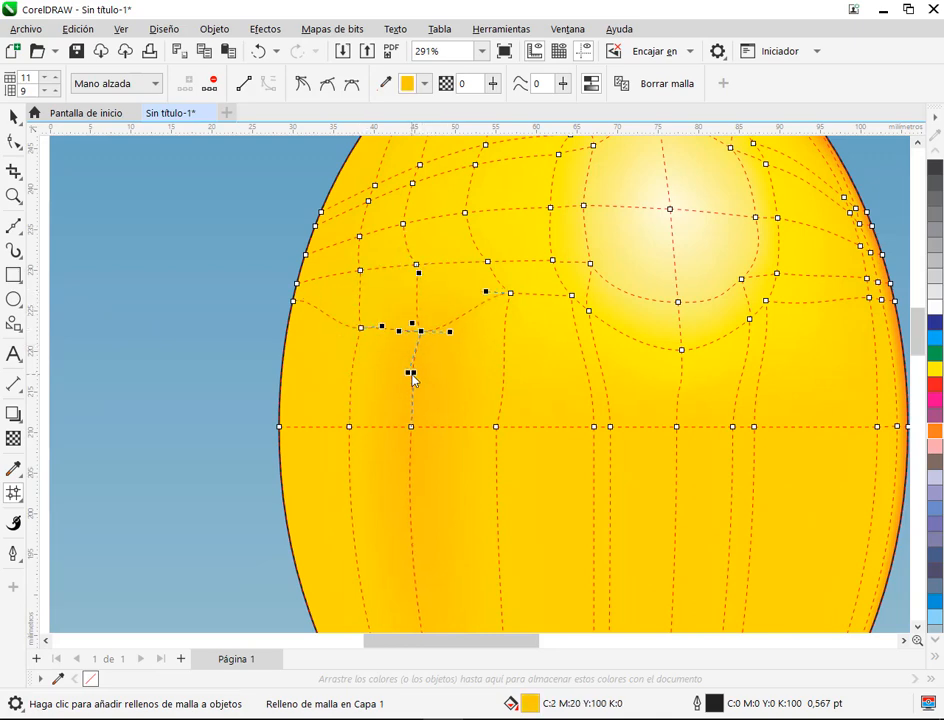
Step: Adjust the curve handles of the lowered tinted node to smooth its mesh lines, and check the soft orange band against the reference
{"action": "left_click_drag", "start_coordinate": [414, 402], "coordinate": [411, 404]}
{"action": "left_click_drag", "start_coordinate": [413, 323], "coordinate": [427, 289]}
{"action": "left_click_drag", "start_coordinate": [449, 339], "coordinate": [463, 329]}
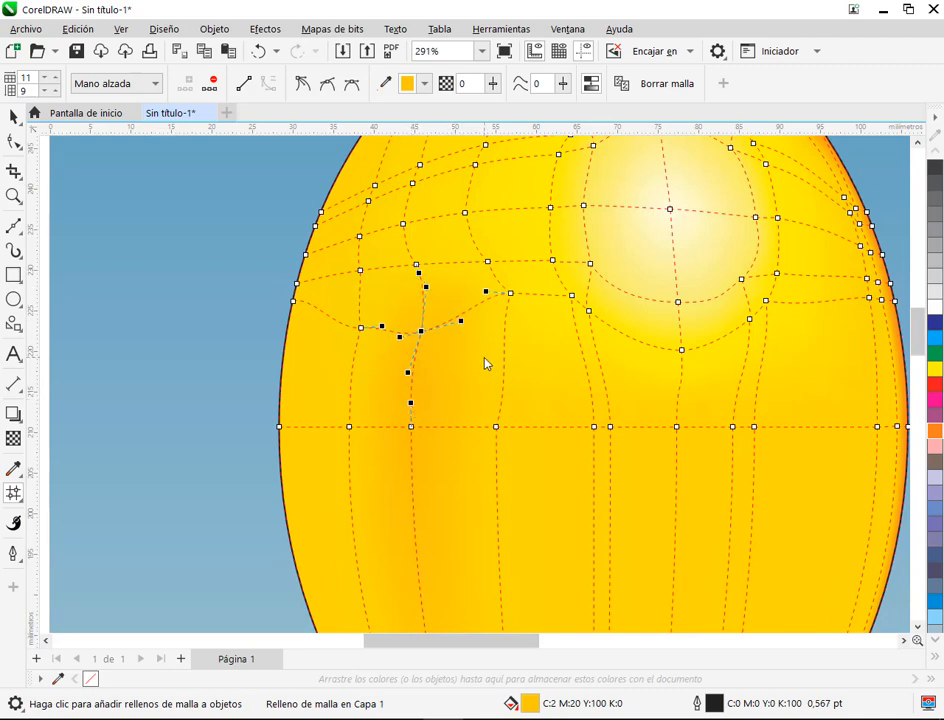
{"action": "left_click", "coordinate": [484, 357]}
{"action": "left_click", "coordinate": [13, 117]}
{"action": "scroll", "coordinate": [486, 316], "scroll_direction": "down", "scroll_amount": 1}
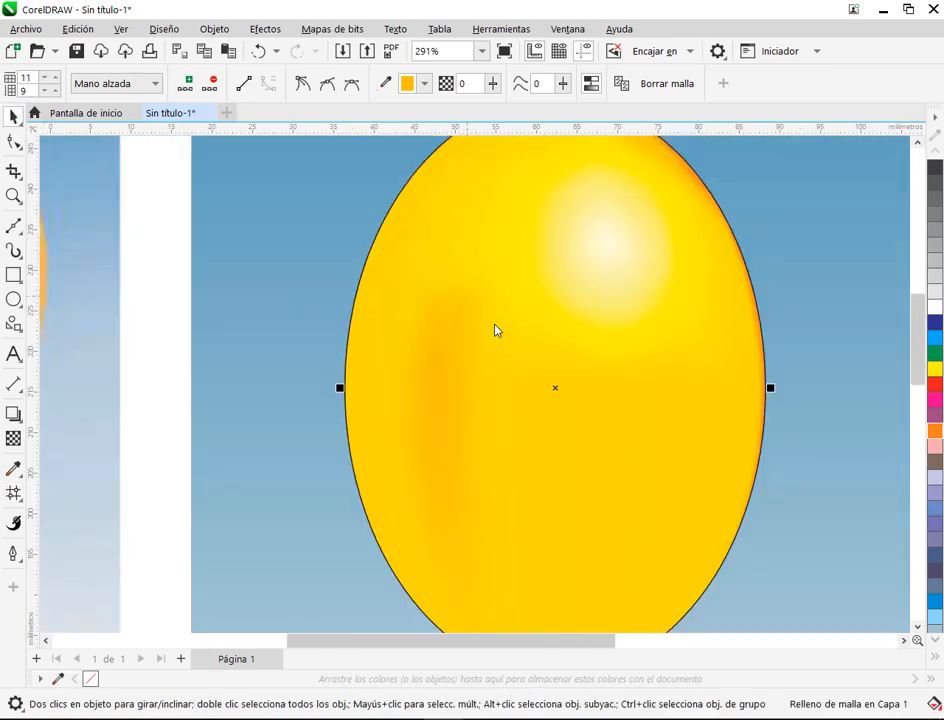
{"action": "scroll", "coordinate": [497, 330], "scroll_direction": "down", "scroll_amount": 3}
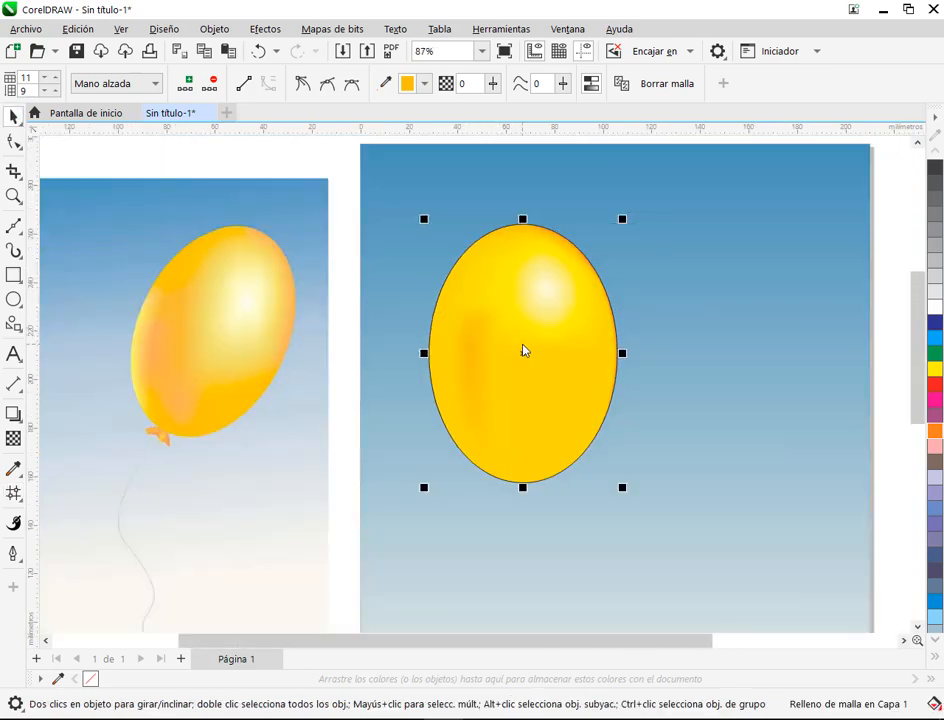
{"action": "scroll", "coordinate": [522, 349], "scroll_direction": "up", "scroll_amount": 2}
Step: Reopen the balloon's mesh for editing and switch the node selection mode to Rectangular
{"action": "left_click", "coordinate": [14, 143]}
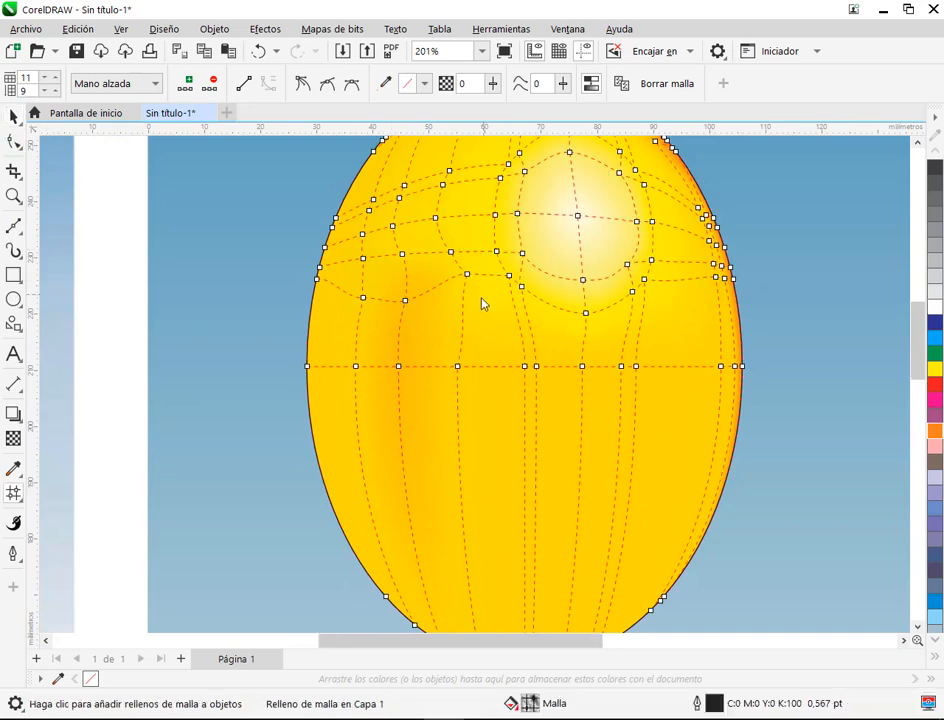
{"action": "scroll", "coordinate": [482, 301], "scroll_direction": "down", "scroll_amount": 1}
{"action": "left_click_drag", "start_coordinate": [399, 359], "coordinate": [428, 428]}
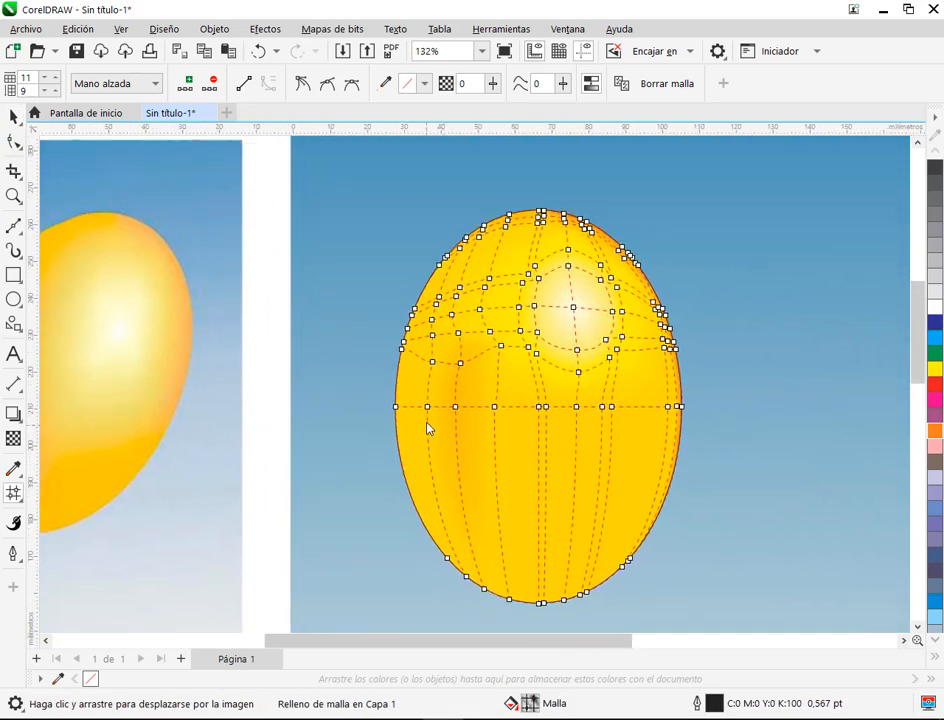
{"action": "scroll", "coordinate": [518, 385], "scroll_direction": "up", "scroll_amount": 2}
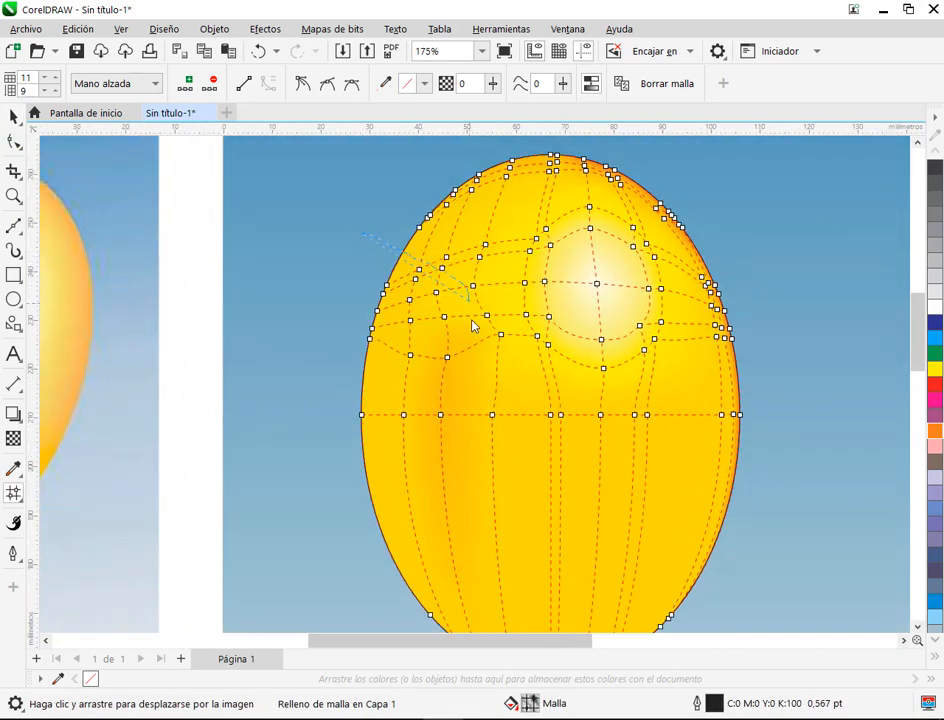
{"action": "left_click_drag", "start_coordinate": [473, 325], "coordinate": [489, 354]}
{"action": "left_click", "coordinate": [115, 83]}
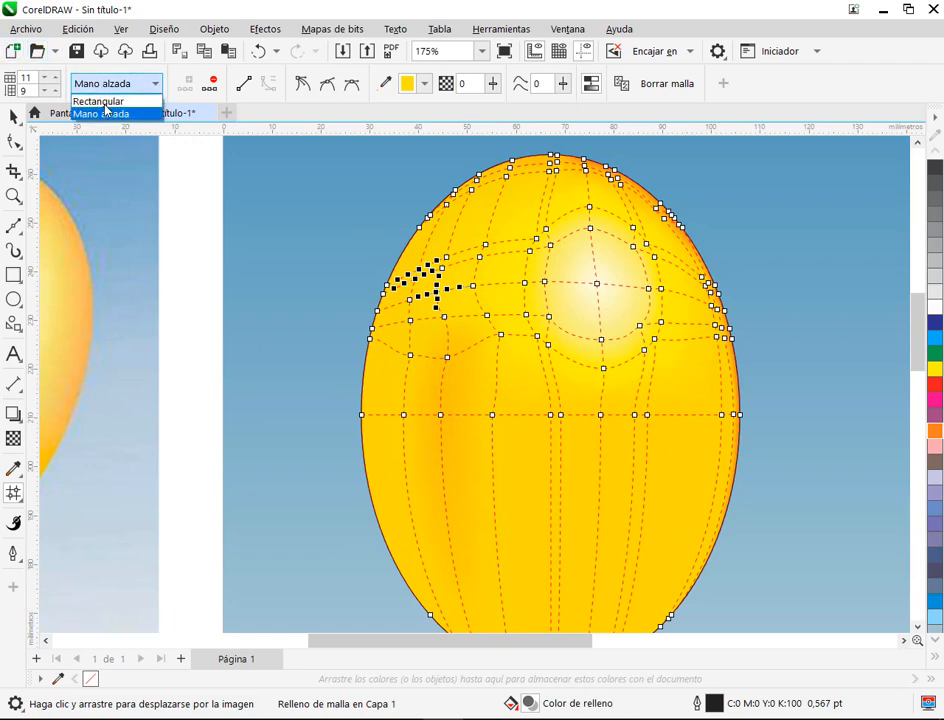
{"action": "left_click", "coordinate": [106, 102]}
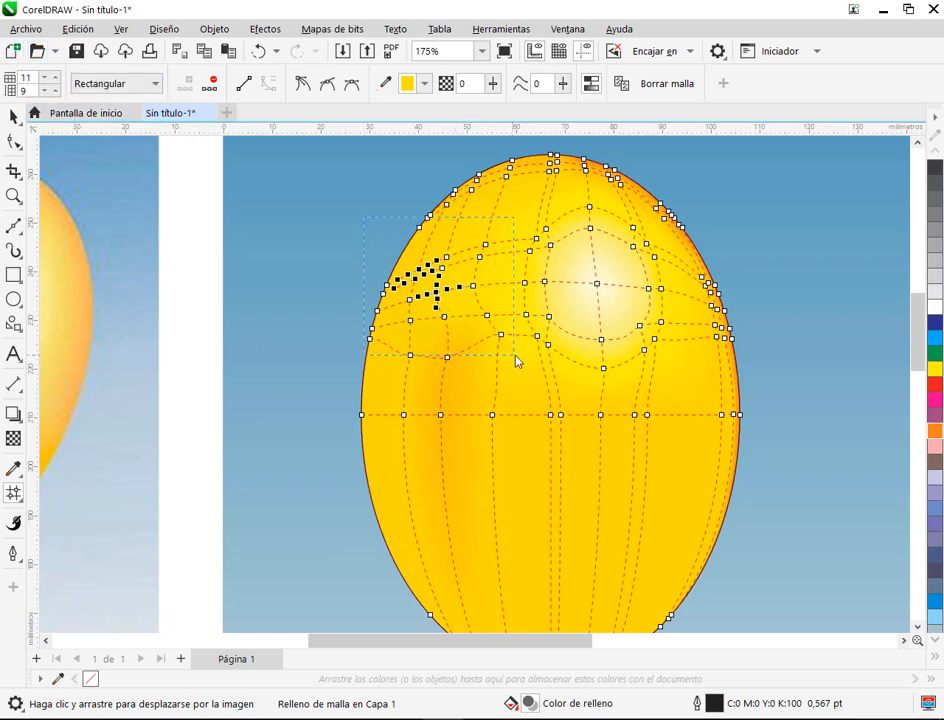
Step: Tint all the mesh nodes in the balloon's upper-left area slightly with orange and check the shading without the mesh
{"action": "left_click_drag", "start_coordinate": [515, 356], "coordinate": [436, 414]}
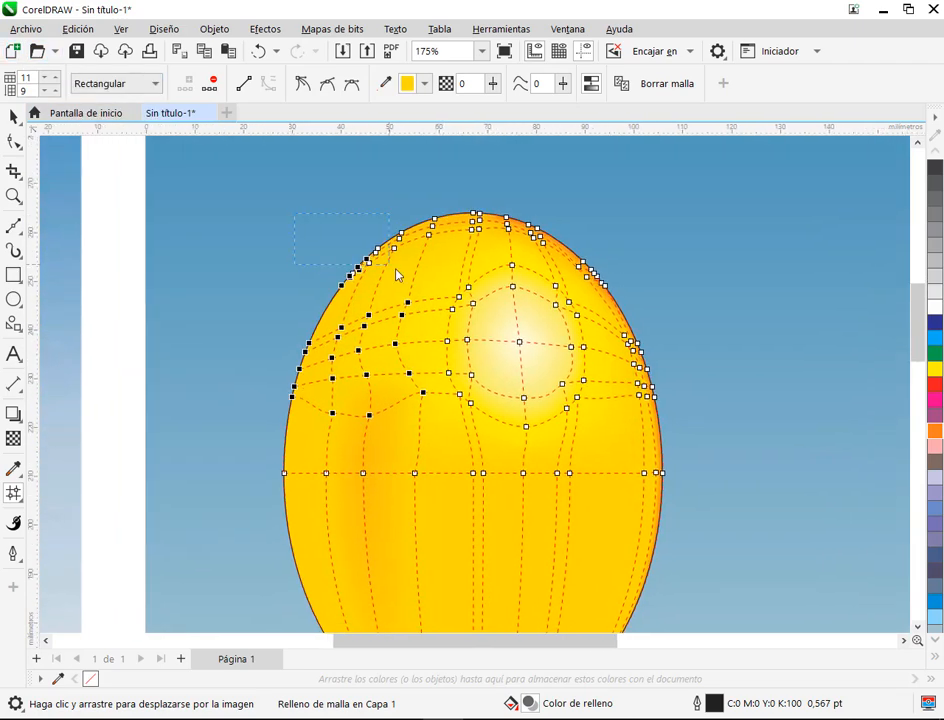
{"action": "left_click_drag", "start_coordinate": [397, 274], "coordinate": [445, 270]}
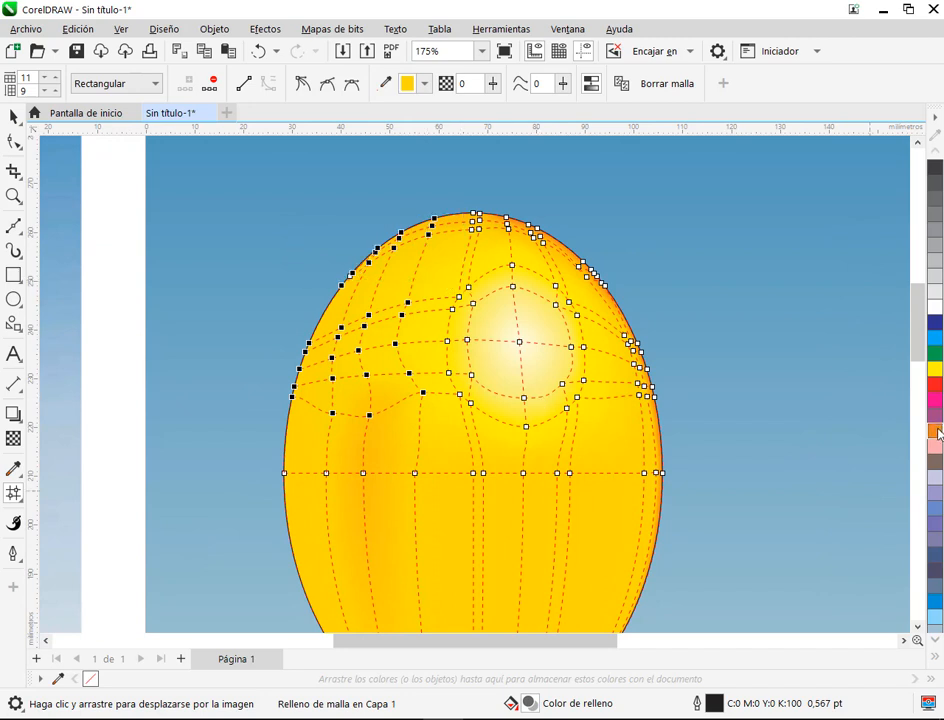
{"action": "left_click", "coordinate": [702, 360]}
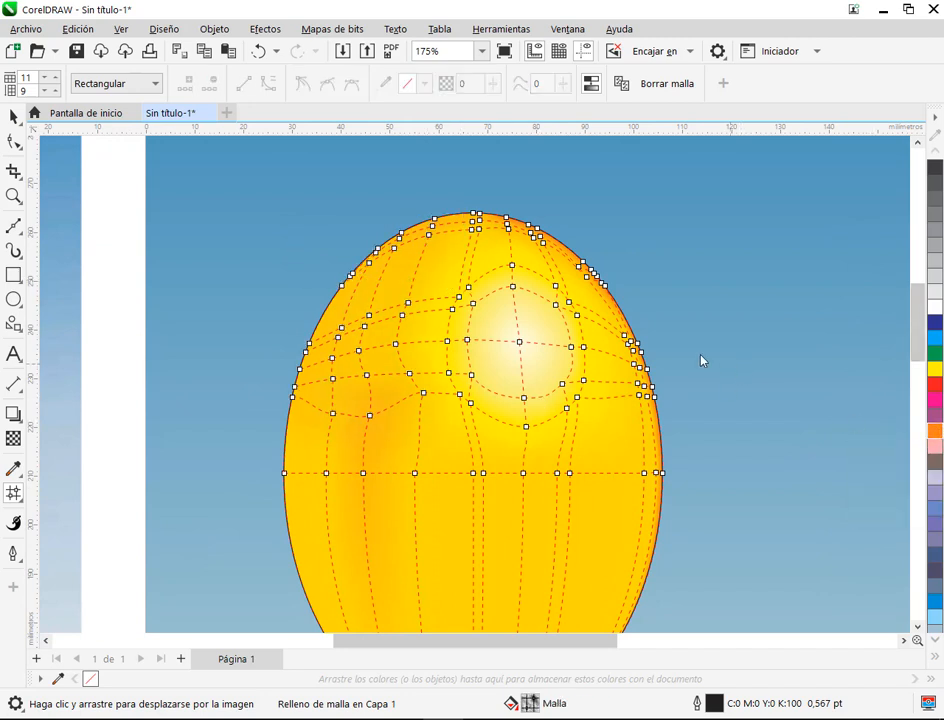
{"action": "left_click", "coordinate": [12, 118]}
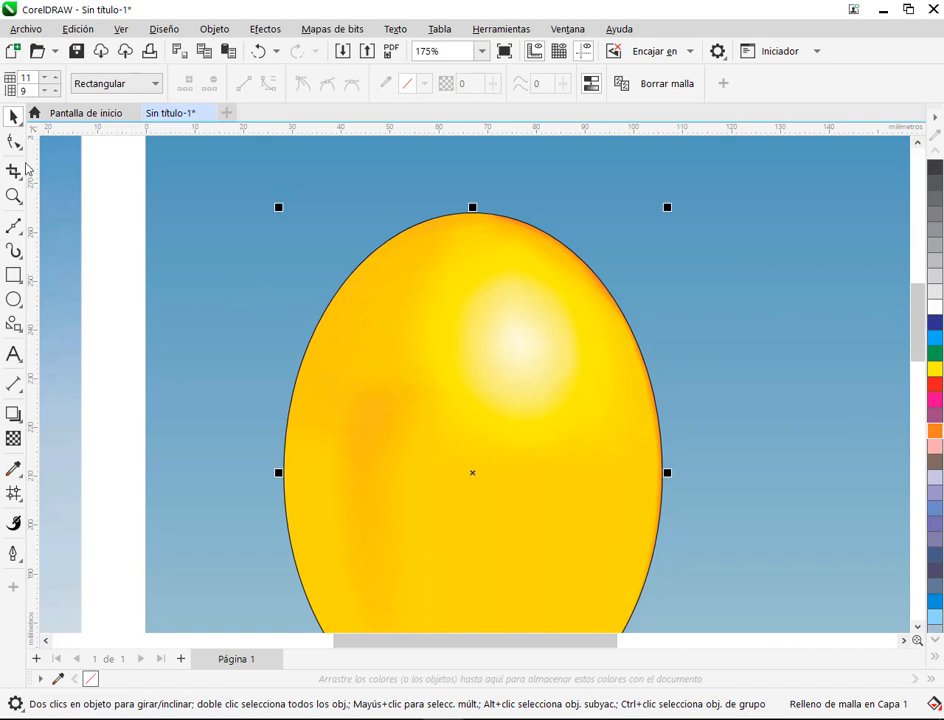
Step: Deepen the orange tint of the upper-left mesh nodes above the dipped rows and compare the balloon with the reference
{"action": "key", "text": "m"}
{"action": "left_click_drag", "start_coordinate": [231, 196], "coordinate": [438, 385]}
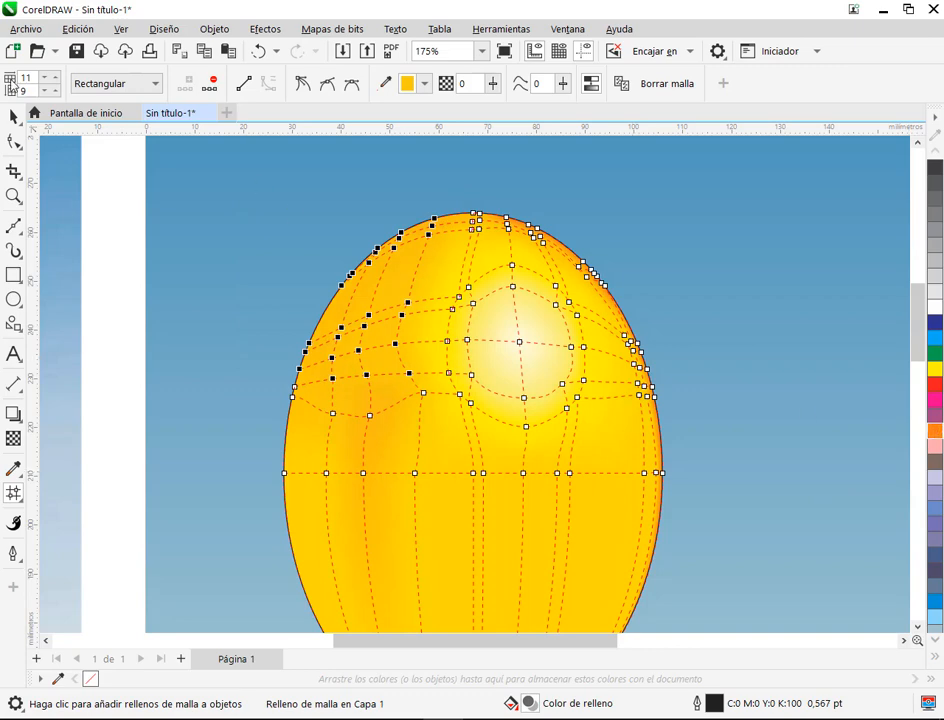
{"action": "left_click", "coordinate": [13, 117]}
{"action": "scroll", "coordinate": [453, 435], "scroll_direction": "down", "scroll_amount": 2}
{"action": "scroll", "coordinate": [452, 435], "scroll_direction": "down", "scroll_amount": 1}
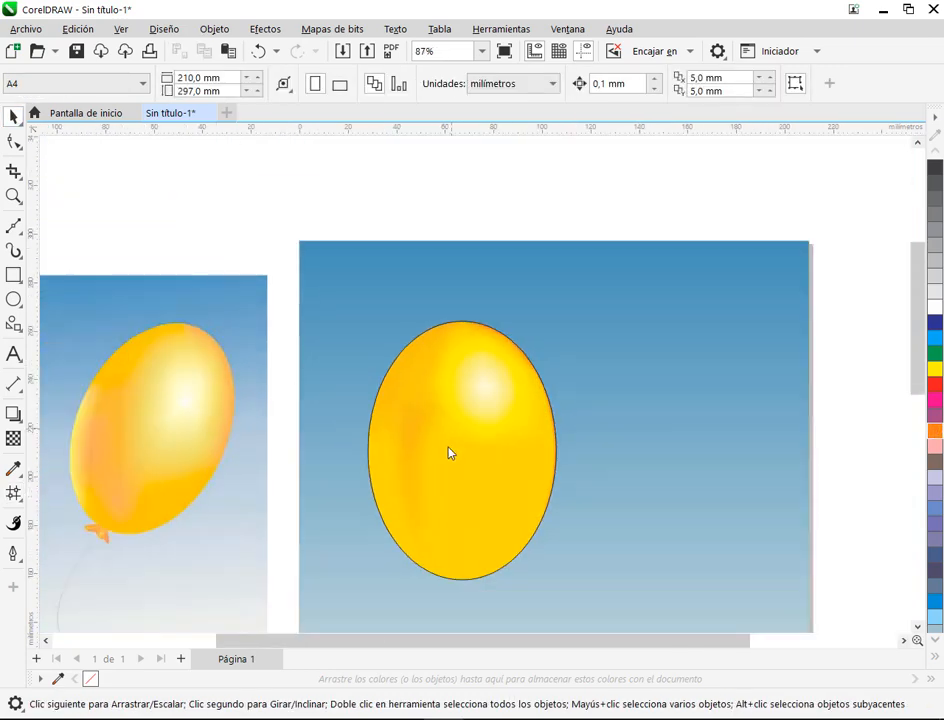
{"action": "scroll", "coordinate": [406, 394], "scroll_direction": "up", "scroll_amount": 1}
{"action": "left_click_drag", "start_coordinate": [417, 456], "coordinate": [578, 356]}
Step: Add a horizontal mesh line across the balloon's lower half, crossing the soft orange band
{"action": "left_click", "coordinate": [596, 354]}
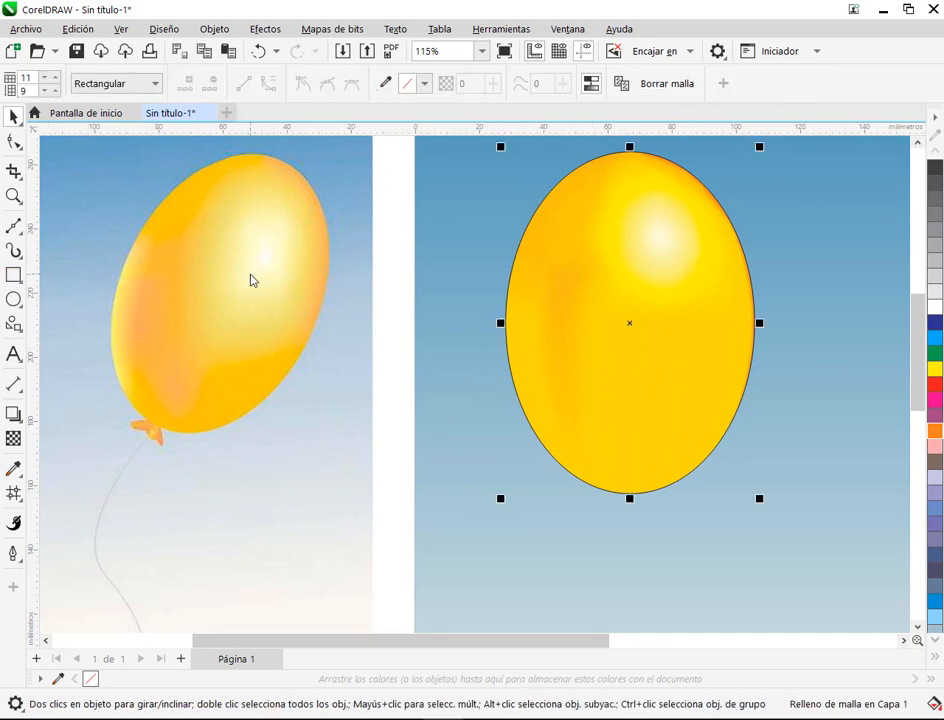
{"action": "key", "text": "m"}
{"action": "left_click_drag", "start_coordinate": [690, 460], "coordinate": [532, 398]}
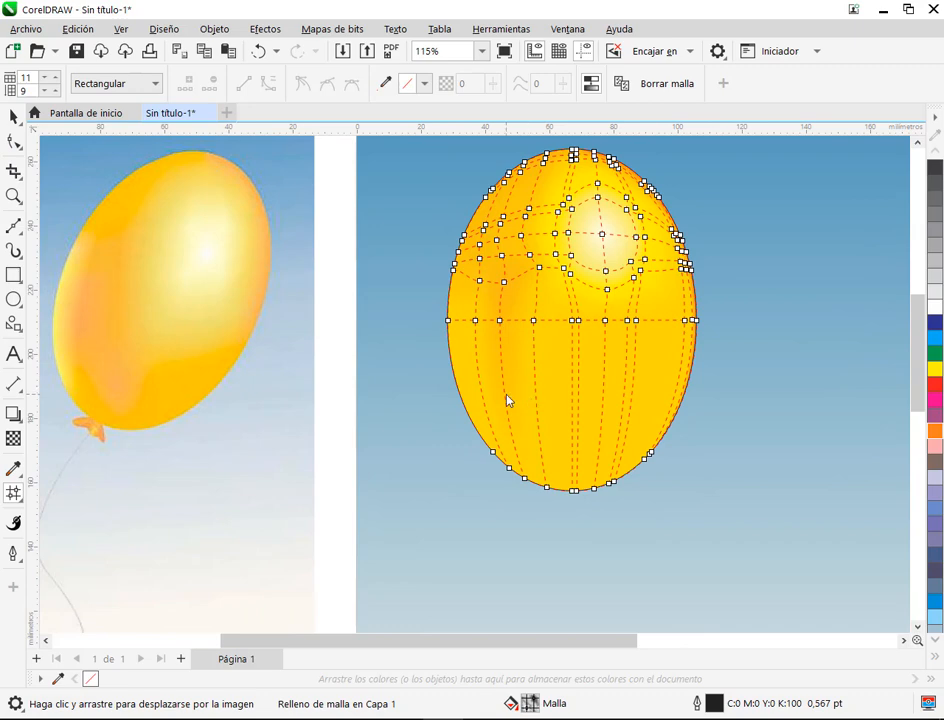
{"action": "double_click", "coordinate": [507, 398]}
{"action": "scroll", "coordinate": [548, 362], "scroll_direction": "up", "scroll_amount": 3}
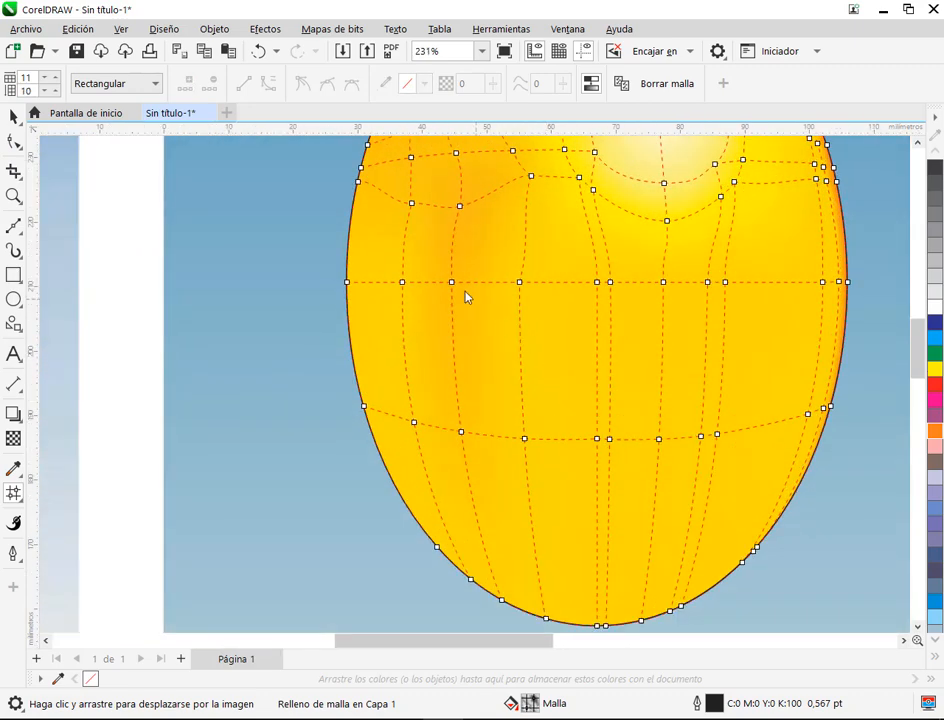
Step: Tint the orange band's nodes on the horizontal centre line and the new lower line with more orange, and check against the reference
{"action": "left_click", "coordinate": [451, 282]}
{"action": "left_click", "coordinate": [460, 433], "text": "shift"}
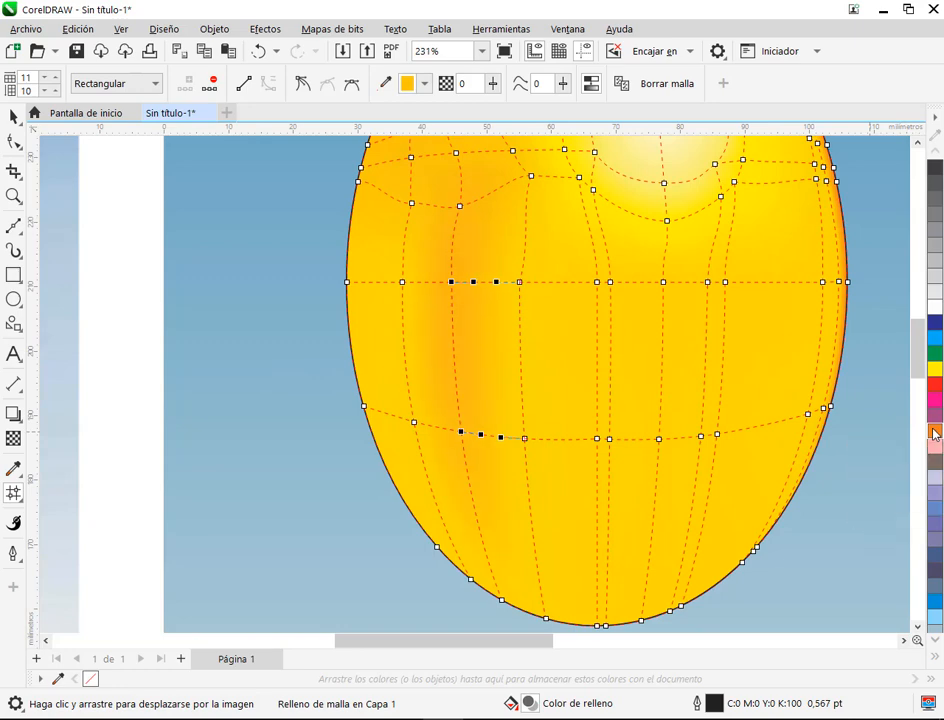
{"action": "left_click", "coordinate": [14, 117]}
{"action": "left_click", "coordinate": [243, 290]}
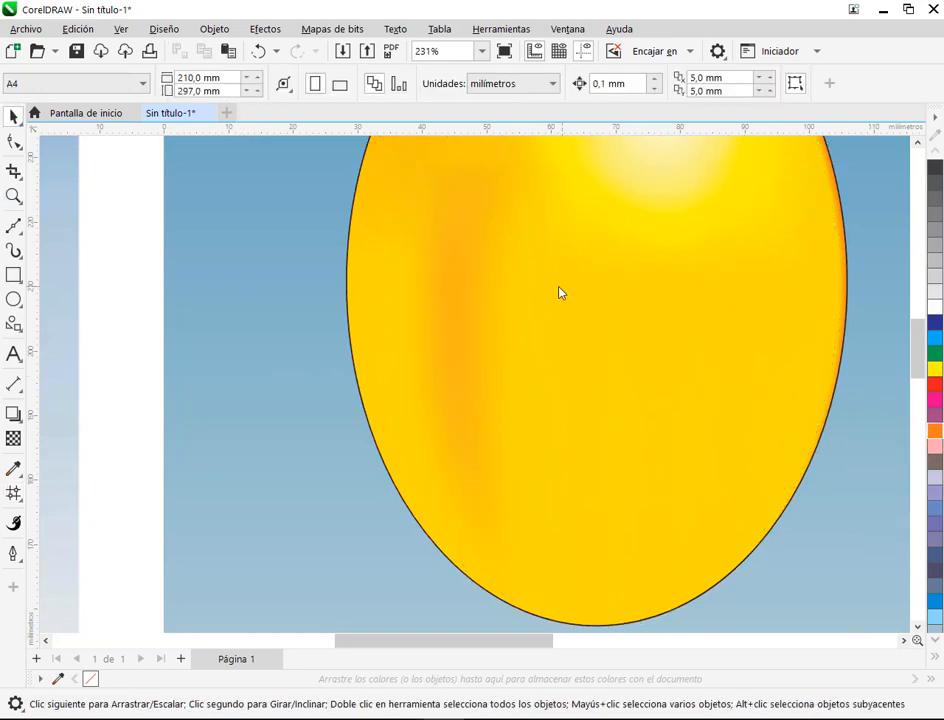
{"action": "scroll", "coordinate": [555, 287], "scroll_direction": "down", "scroll_amount": 2}
{"action": "left_click_drag", "start_coordinate": [532, 268], "coordinate": [605, 315]}
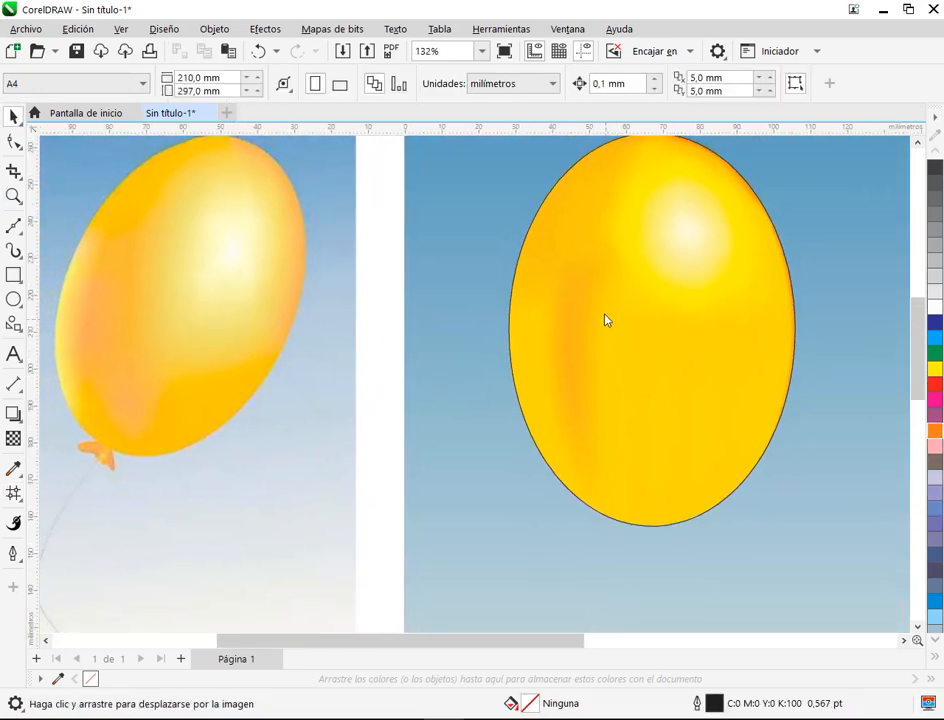
Step: Tint the mesh nodes along the lower line and bottom edge, from just right of the orange band to the right edge, slightly with orange
{"action": "left_click", "coordinate": [612, 418]}
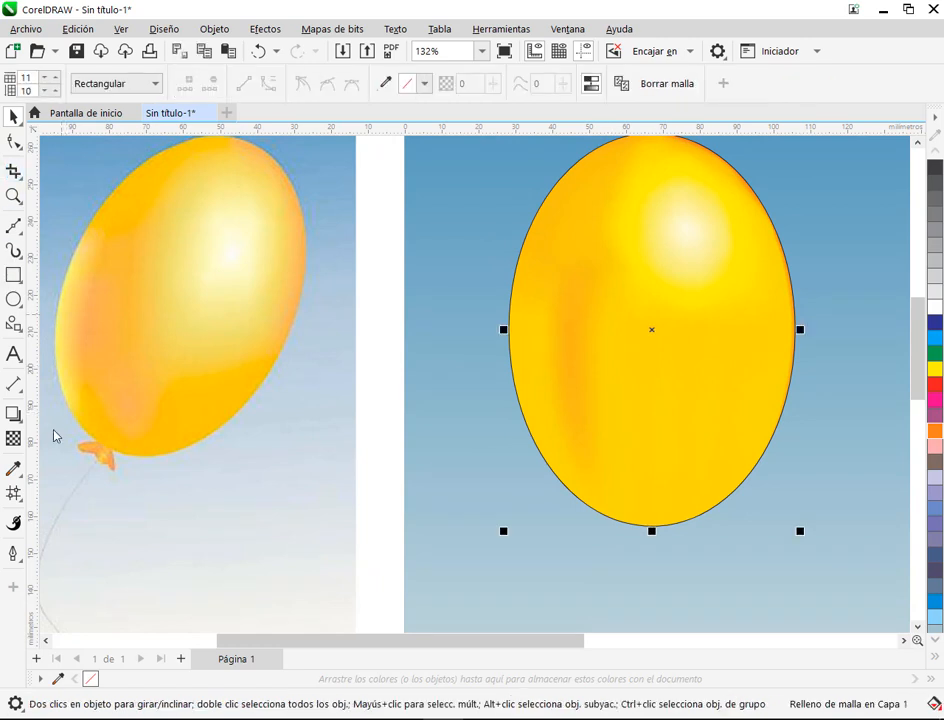
{"action": "left_click", "coordinate": [15, 492]}
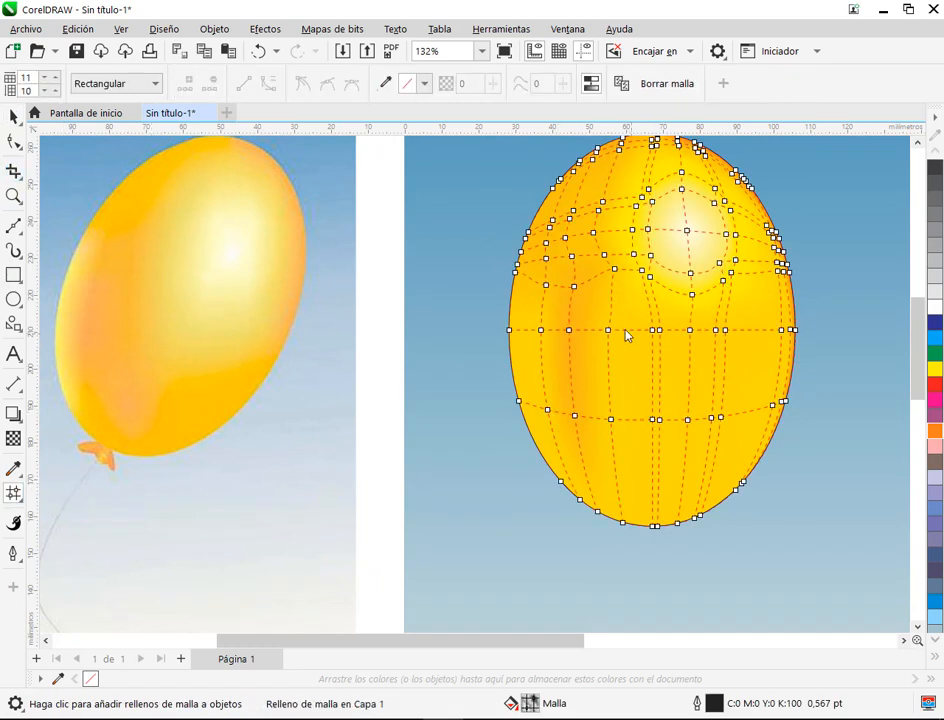
{"action": "left_click_drag", "start_coordinate": [696, 400], "coordinate": [743, 466]}
{"action": "left_click_drag", "start_coordinate": [595, 354], "coordinate": [760, 508]}
{"action": "left_click_drag", "start_coordinate": [818, 560], "coordinate": [818, 560]}
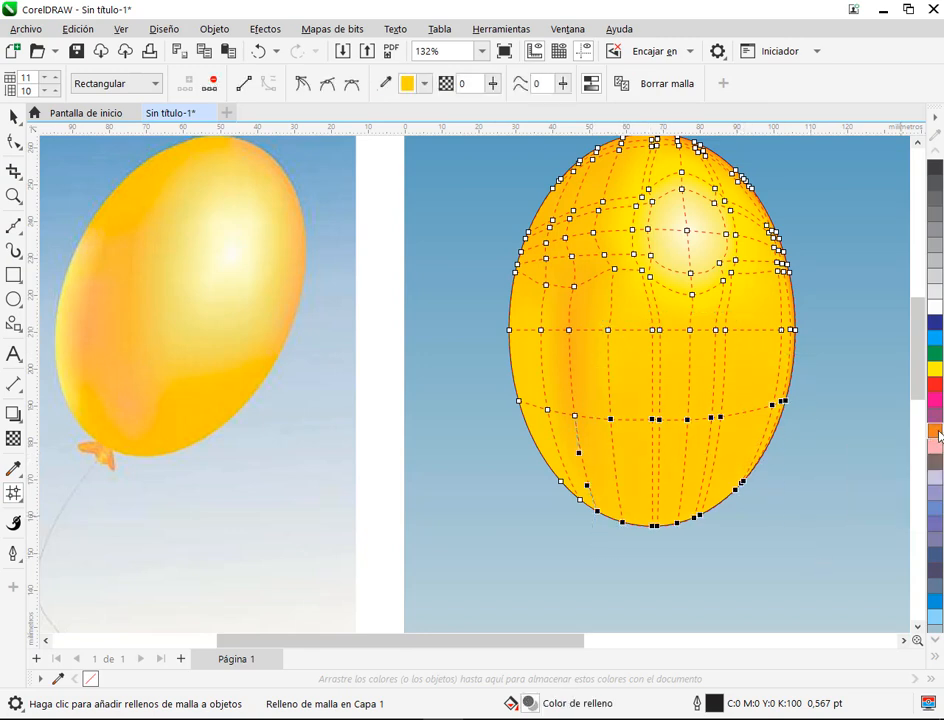
{"action": "left_click", "coordinate": [845, 481]}
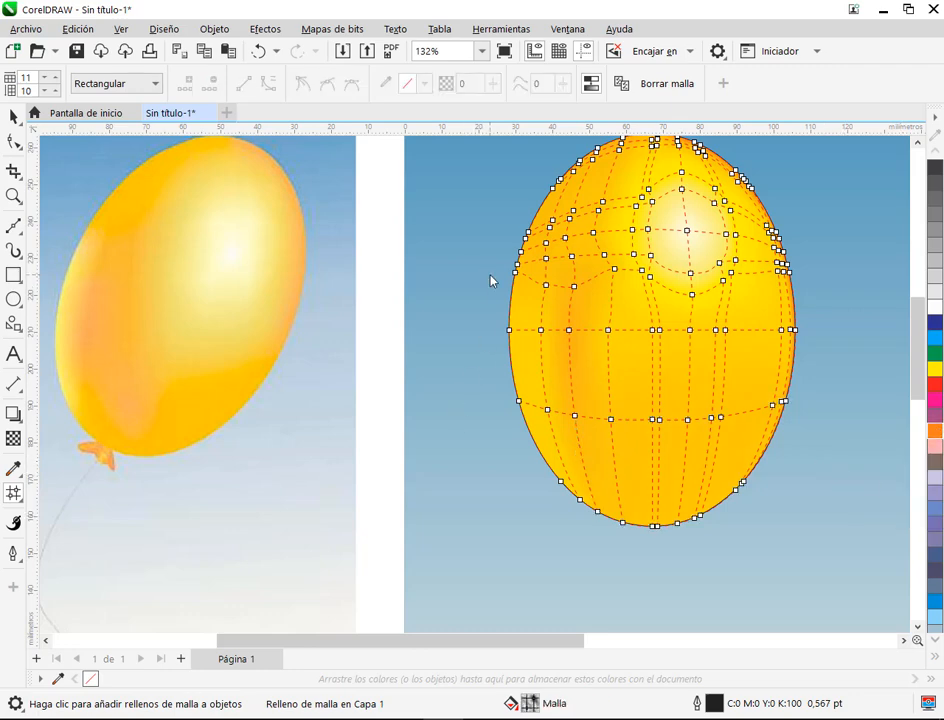
Step: Add a vertical mesh line close to the balloon's left edge, starting from the horizontal centre line
{"action": "scroll", "coordinate": [518, 338], "scroll_direction": "up", "scroll_amount": 2}
{"action": "double_click", "coordinate": [520, 330]}
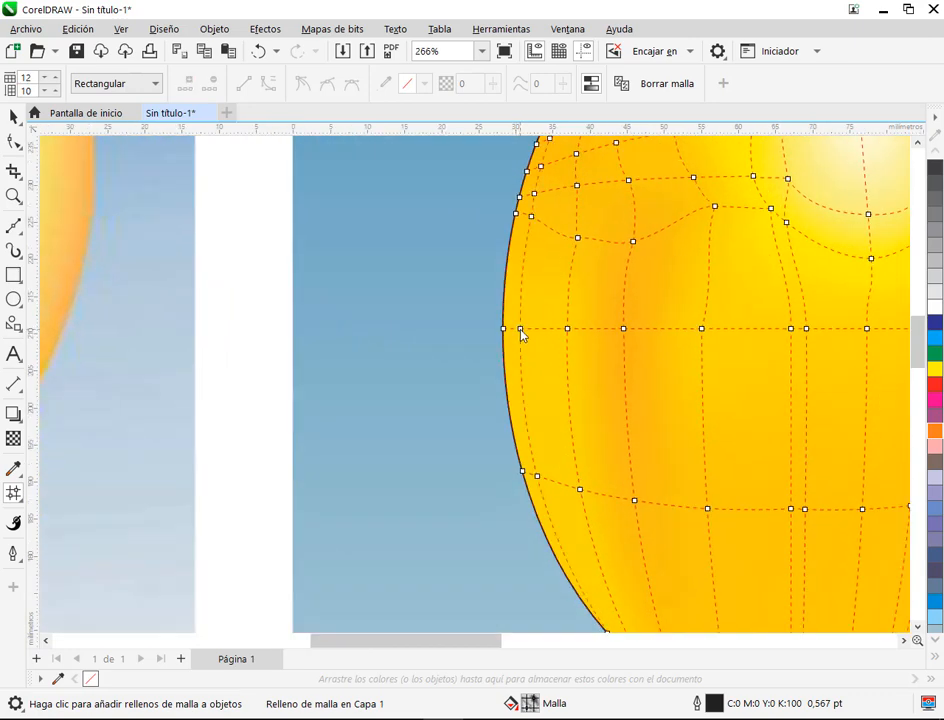
{"action": "scroll", "coordinate": [527, 335], "scroll_direction": "down", "scroll_amount": 2}
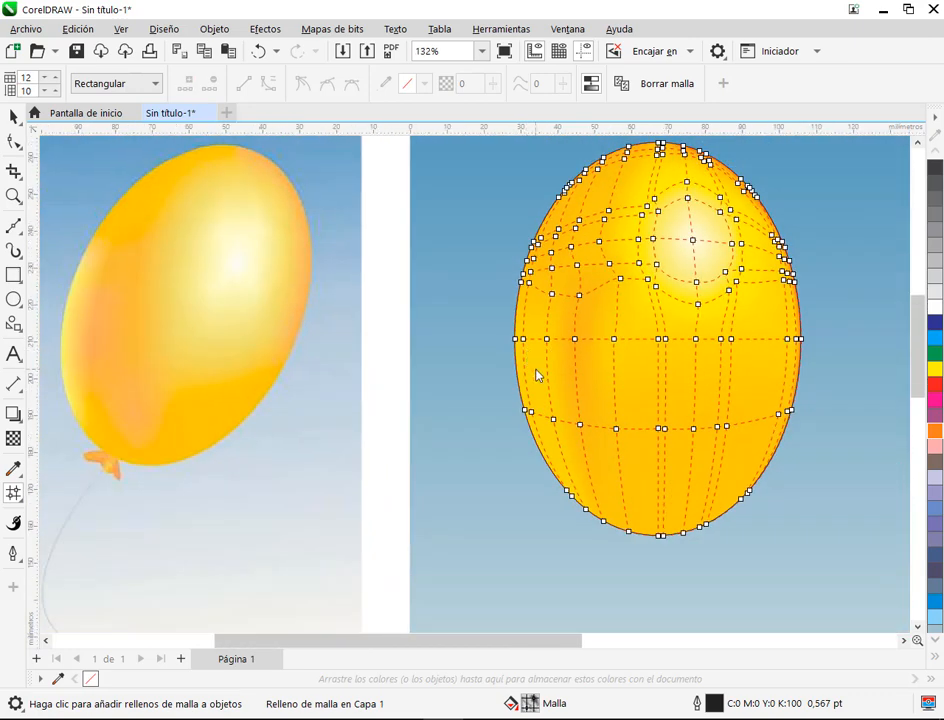
{"action": "scroll", "coordinate": [565, 407], "scroll_direction": "up", "scroll_amount": 2}
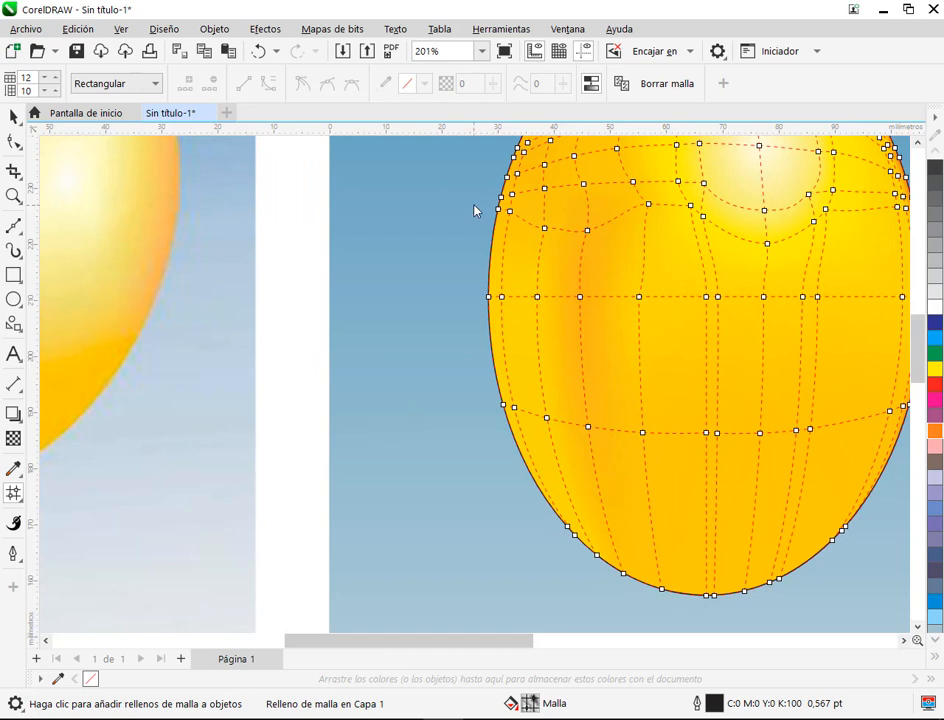
Step: Fill the four outline nodes along the lower-left edge with white, and tint them with yellow to C:0 M:0 Y:42 K:0
{"action": "left_click", "coordinate": [506, 213]}
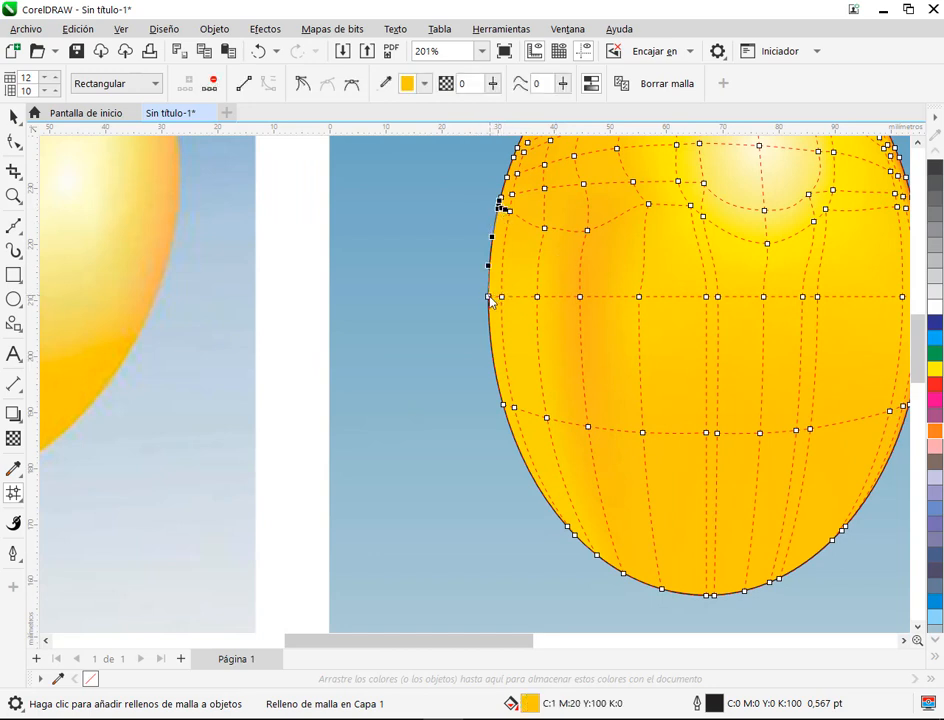
{"action": "left_click", "coordinate": [491, 298], "text": "shift"}
{"action": "left_click", "coordinate": [506, 406], "text": "shift"}
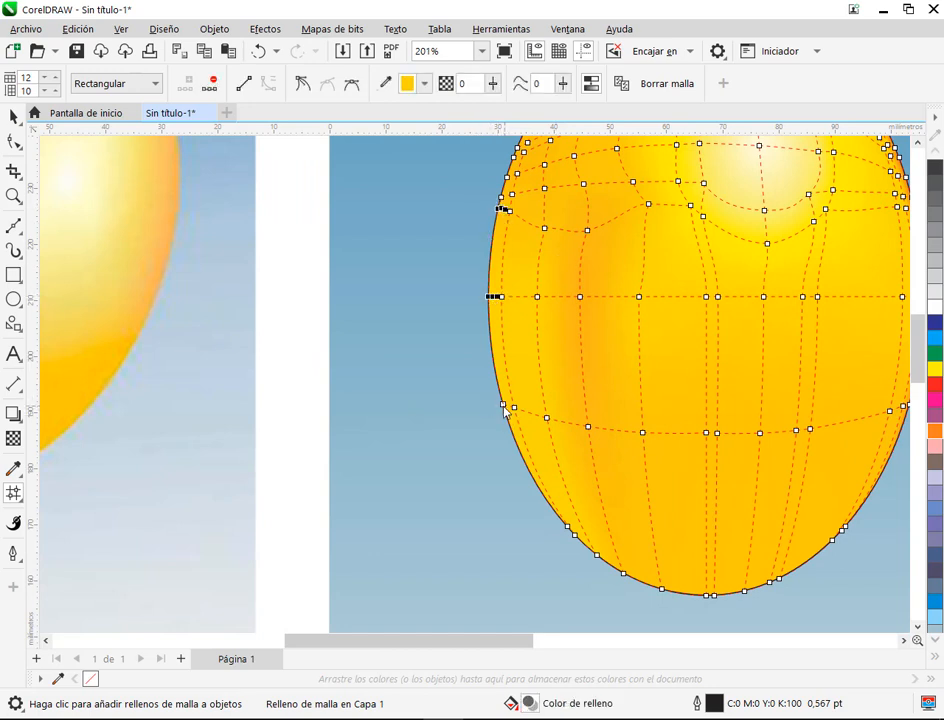
{"action": "left_click", "coordinate": [569, 529], "text": "shift"}
{"action": "left_click", "coordinate": [936, 309]}
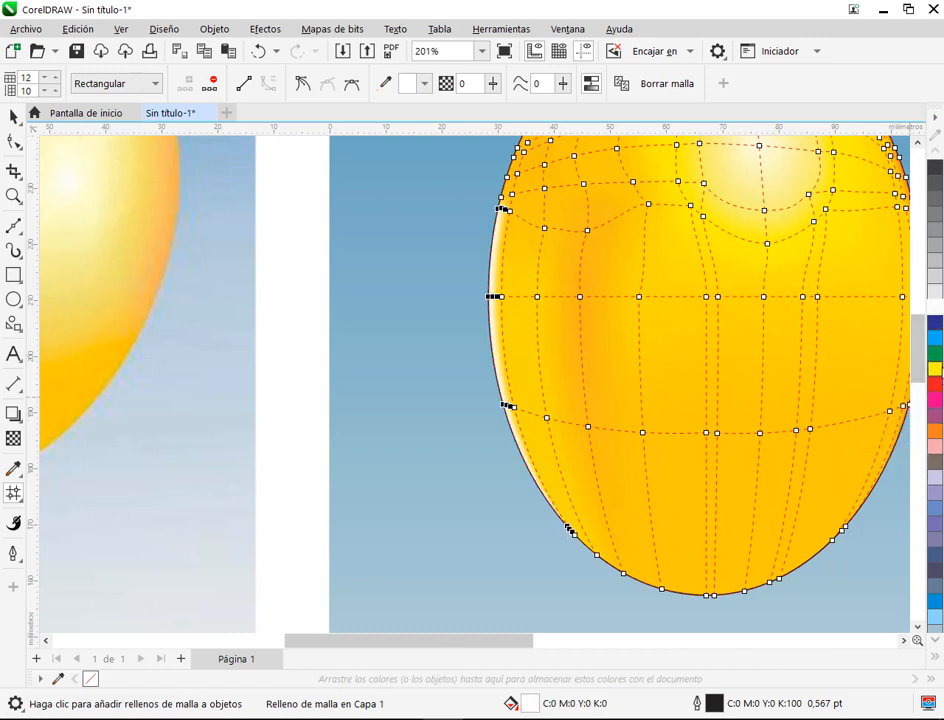
{"action": "left_click", "coordinate": [940, 371], "text": "ctrl"}
{"action": "left_click", "coordinate": [940, 371], "text": "ctrl"}
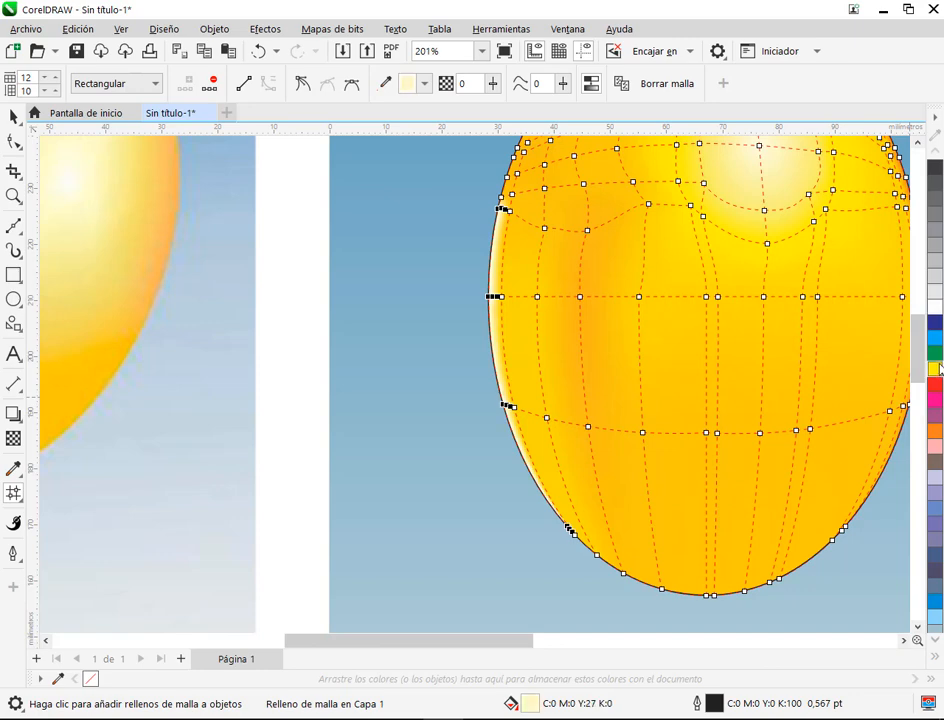
{"action": "scroll", "coordinate": [518, 425], "scroll_direction": "up", "scroll_amount": 2}
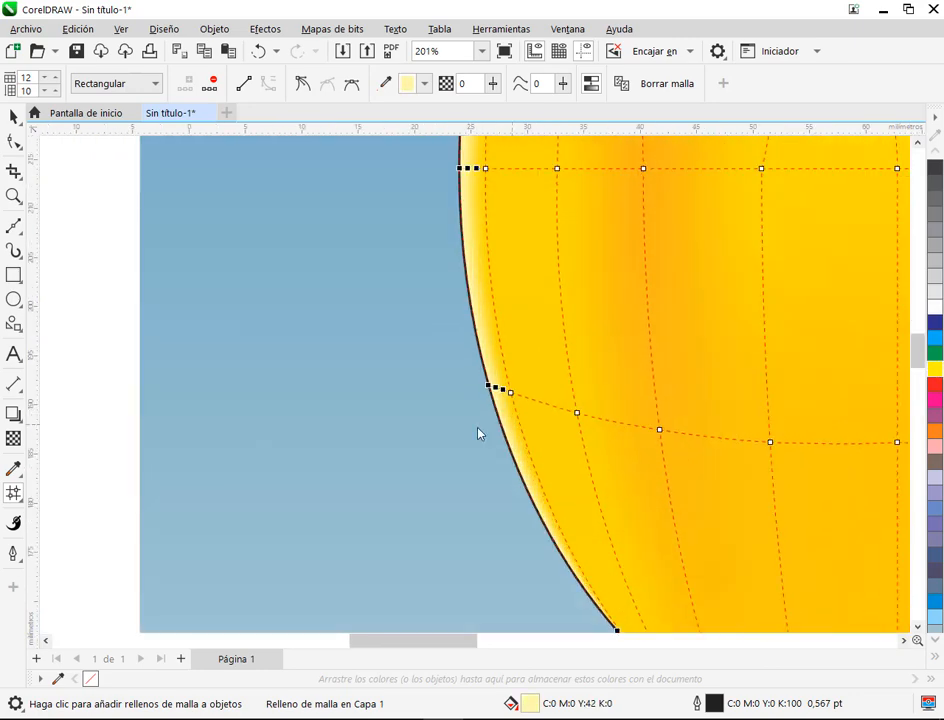
Step: Move three nodes of the new vertical mesh line inward from the left edge to widen the pale highlight
{"action": "left_click", "coordinate": [478, 434]}
{"action": "scroll", "coordinate": [521, 400], "scroll_direction": "up", "scroll_amount": 2}
{"action": "left_click_drag", "start_coordinate": [501, 389], "coordinate": [538, 389]}
{"action": "scroll", "coordinate": [565, 394], "scroll_direction": "down", "scroll_amount": 3}
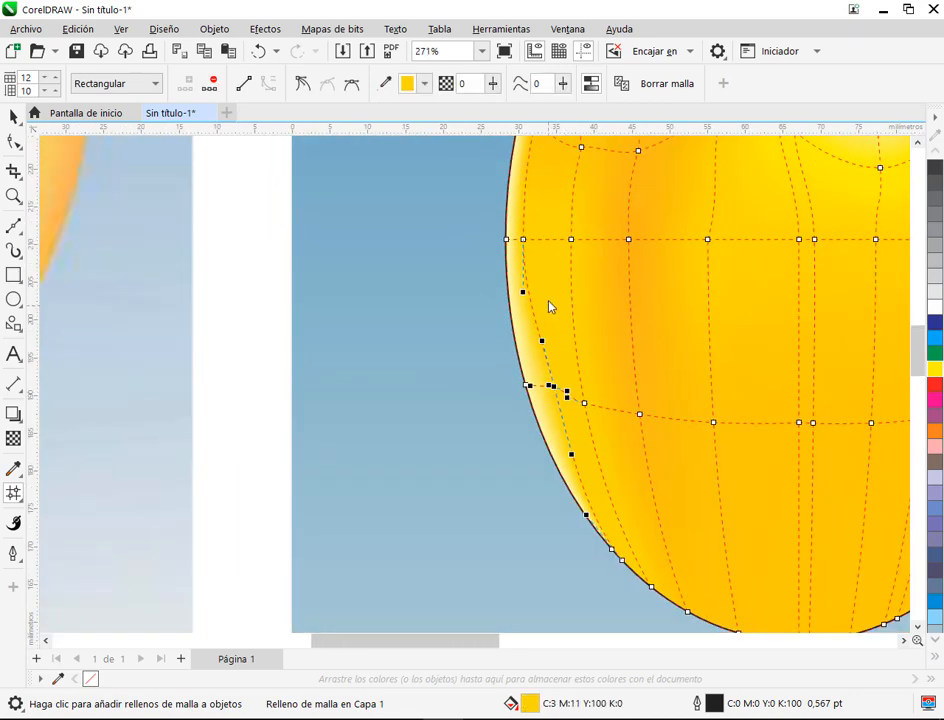
{"action": "scroll", "coordinate": [510, 312], "scroll_direction": "up", "scroll_amount": 2}
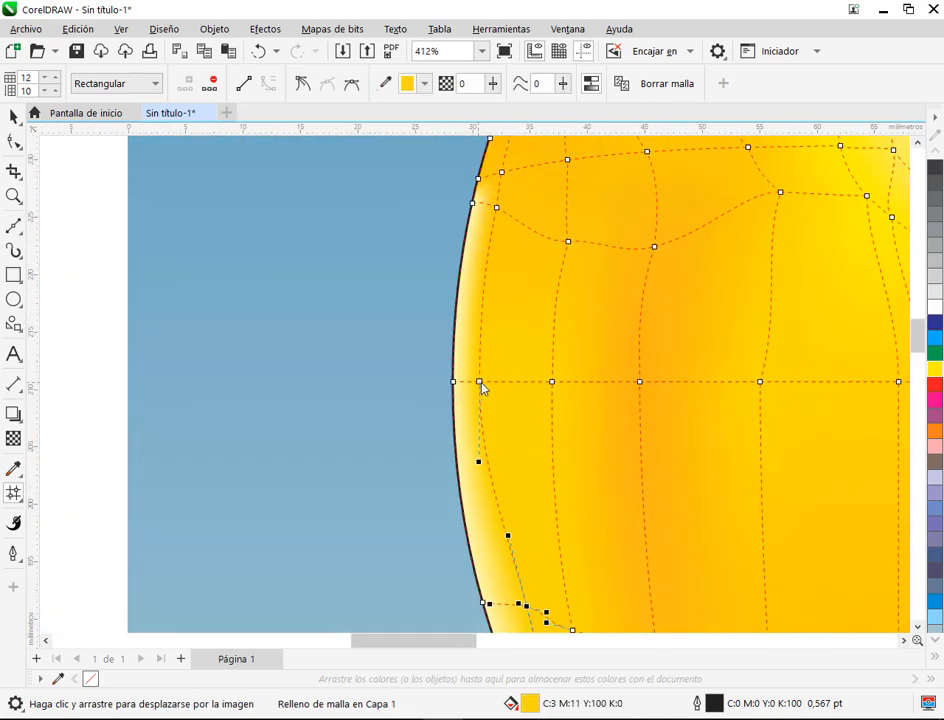
{"action": "left_click_drag", "start_coordinate": [481, 383], "coordinate": [514, 382]}
{"action": "left_click_drag", "start_coordinate": [498, 208], "coordinate": [522, 207]}
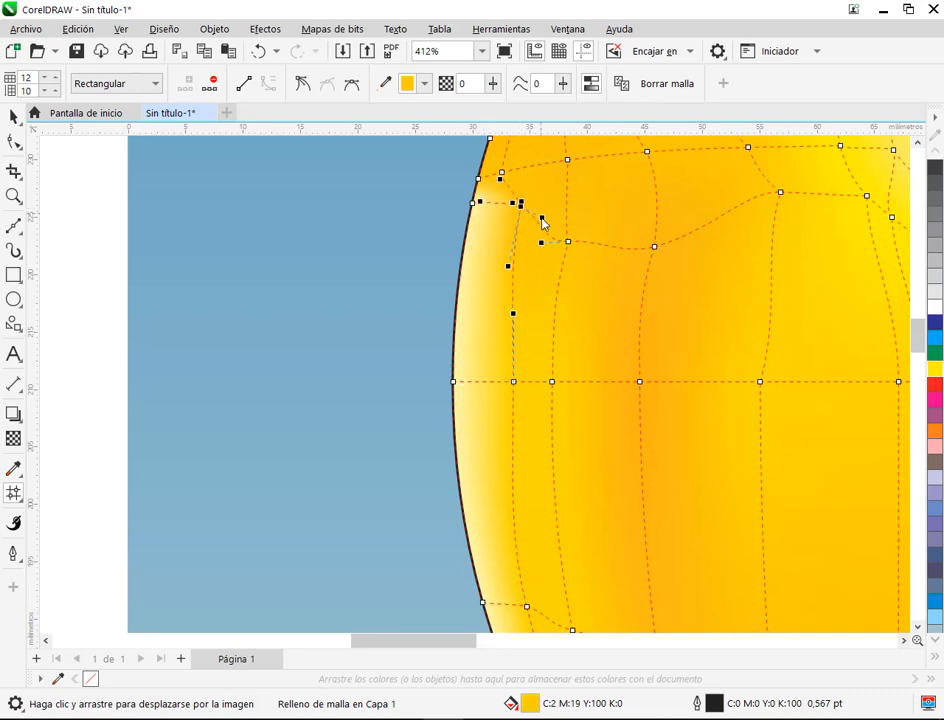
Step: Try to lower the outline node at the upper end of the pale edge highlight, and undo the move
{"action": "scroll", "coordinate": [488, 390], "scroll_direction": "down", "scroll_amount": 1}
{"action": "scroll", "coordinate": [463, 362], "scroll_direction": "up", "scroll_amount": 2}
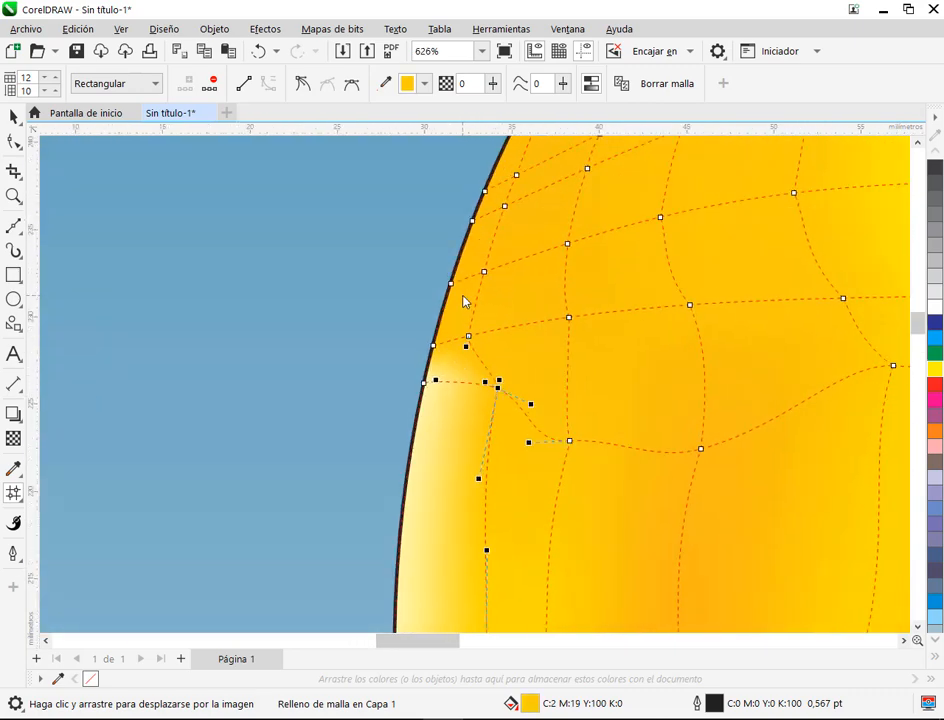
{"action": "left_click_drag", "start_coordinate": [424, 384], "coordinate": [420, 430]}
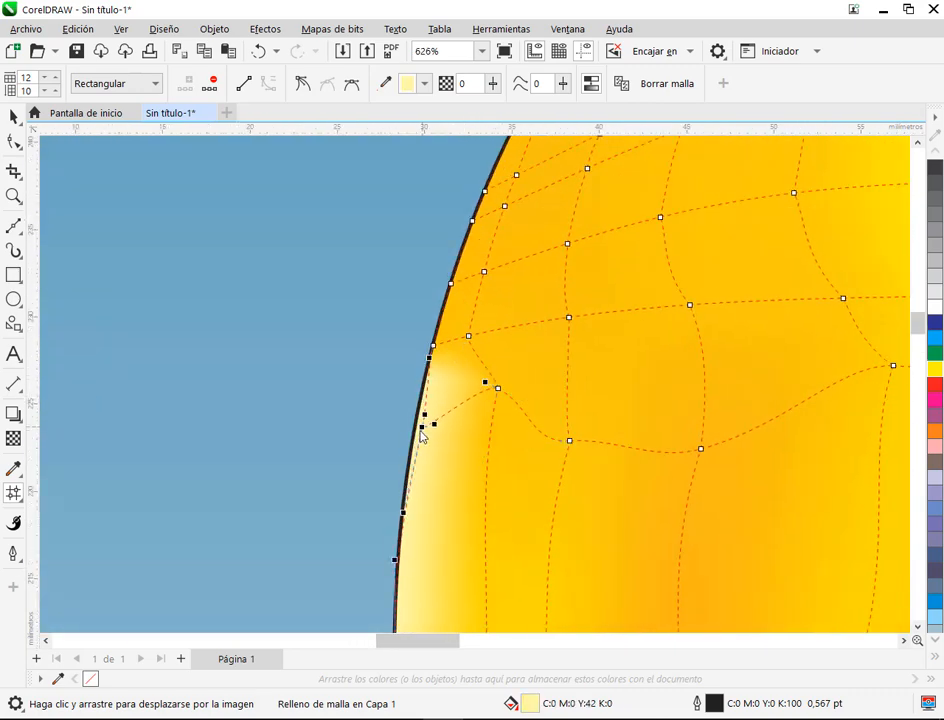
{"action": "key", "text": "ctrl+z"}
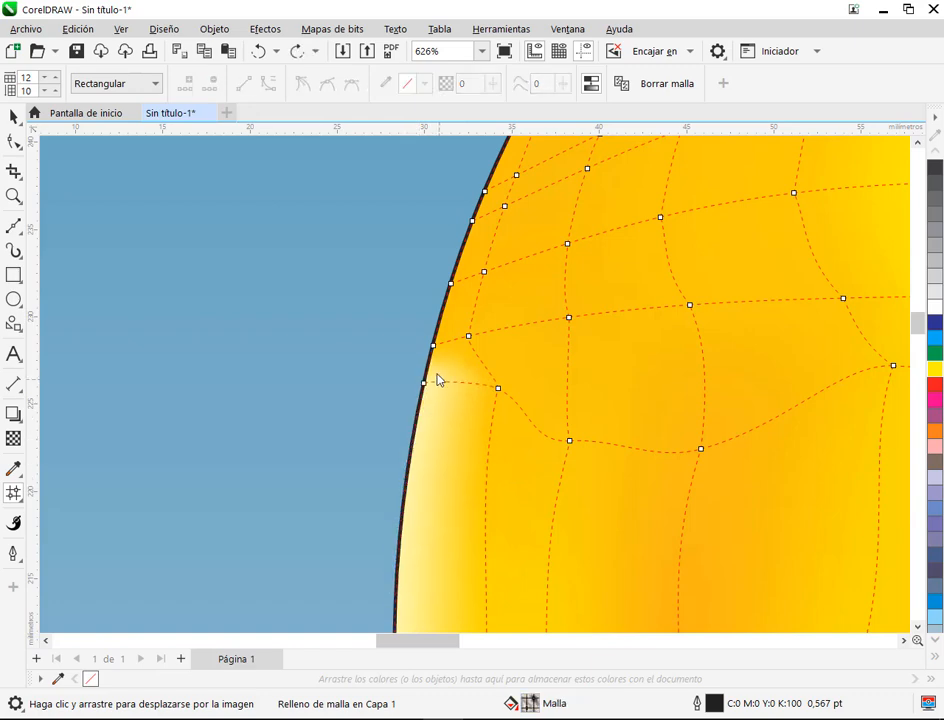
Step: Move the two mesh nodes nearest the lower-left edge, on the lower horizontal line, inward to widen the pale highlight
{"action": "left_click_drag", "start_coordinate": [425, 384], "coordinate": [371, 385]}
{"action": "key", "text": "ctrl+z"}
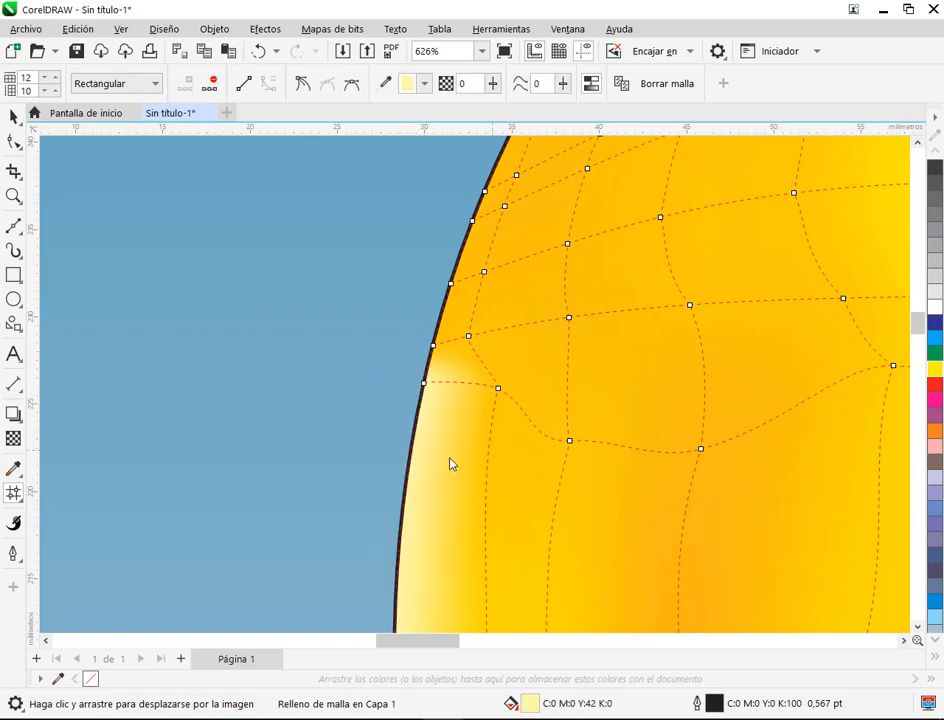
{"action": "scroll", "coordinate": [433, 434], "scroll_direction": "down", "scroll_amount": 4}
{"action": "scroll", "coordinate": [433, 434], "scroll_direction": "down", "scroll_amount": 4}
{"action": "left_click_drag", "start_coordinate": [525, 605], "coordinate": [514, 373]}
{"action": "scroll", "coordinate": [492, 436], "scroll_direction": "up", "scroll_amount": 6}
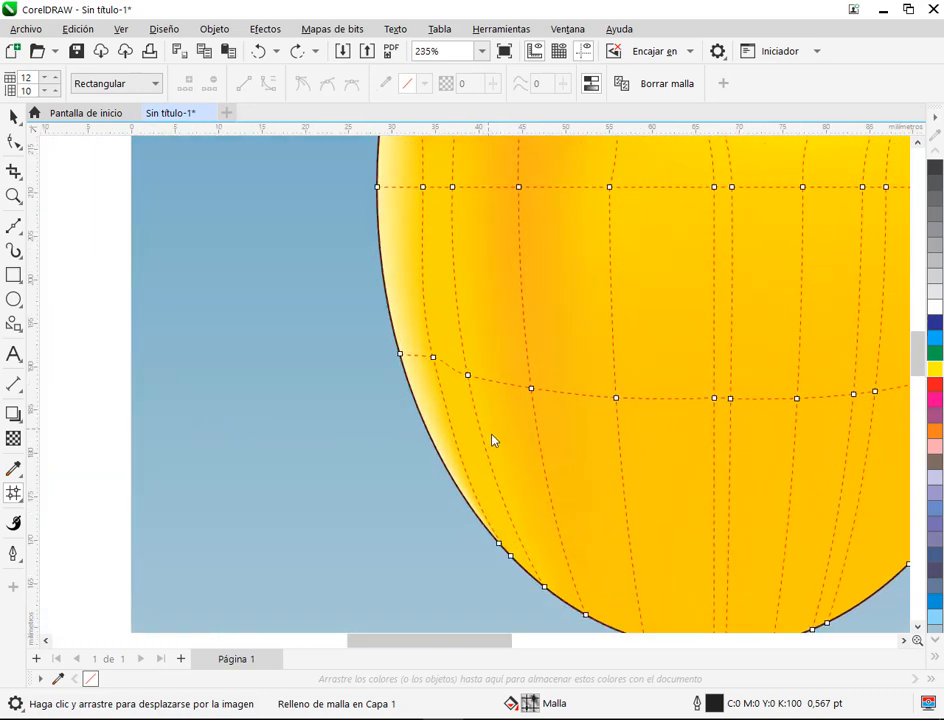
{"action": "left_click_drag", "start_coordinate": [458, 322], "coordinate": [477, 313]}
{"action": "left_click_drag", "start_coordinate": [407, 294], "coordinate": [428, 292]}
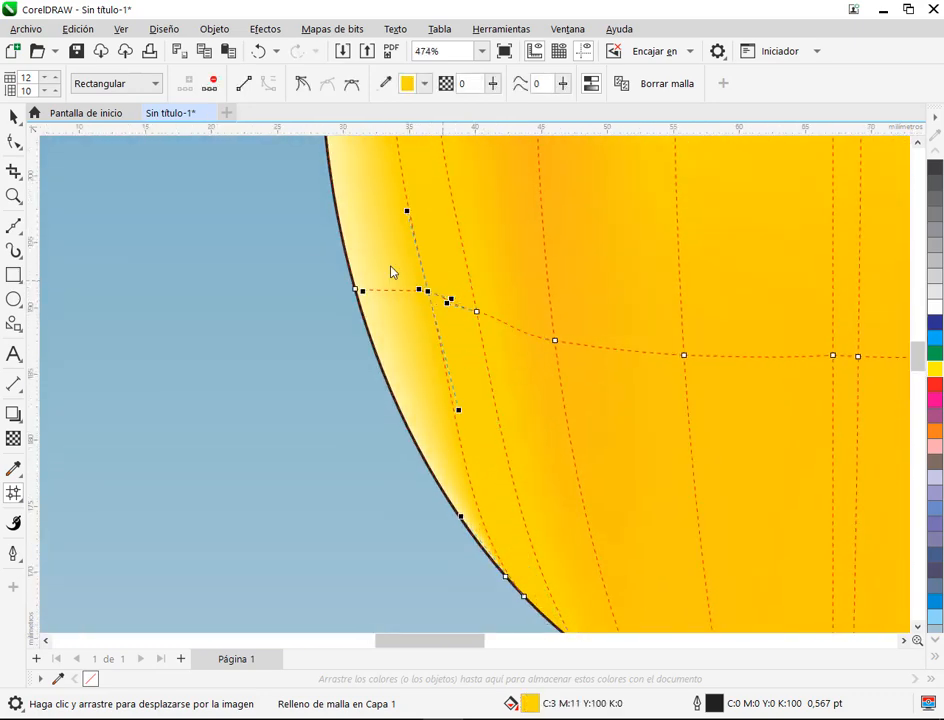
{"action": "scroll", "coordinate": [350, 381], "scroll_direction": "down", "scroll_amount": 10}
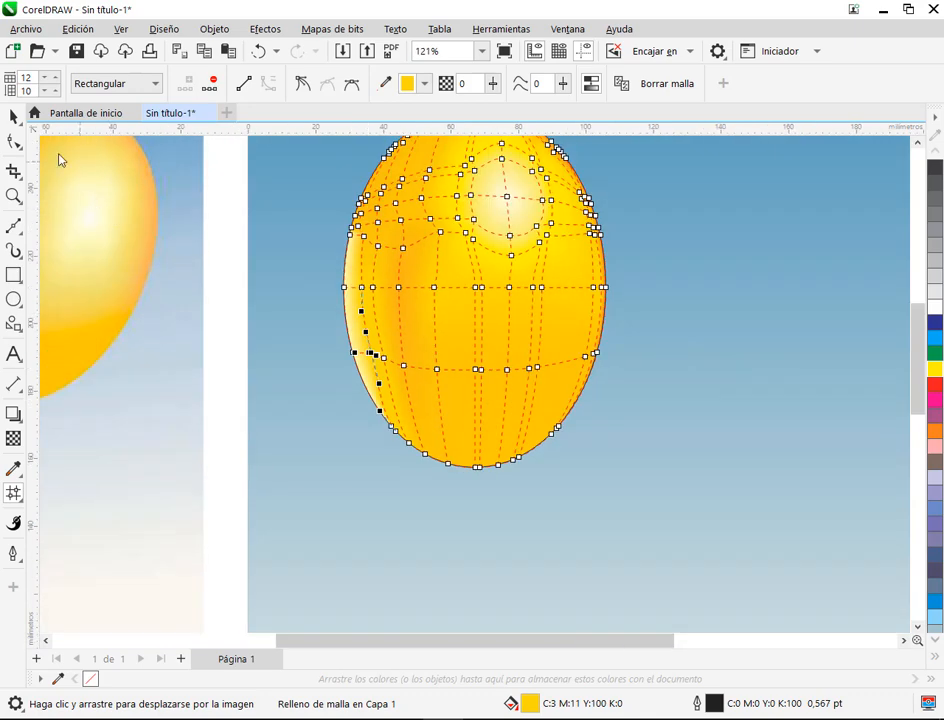
{"action": "left_click", "coordinate": [14, 118]}
{"action": "left_click", "coordinate": [303, 471]}
{"action": "left_click_drag", "start_coordinate": [306, 473], "coordinate": [426, 489]}
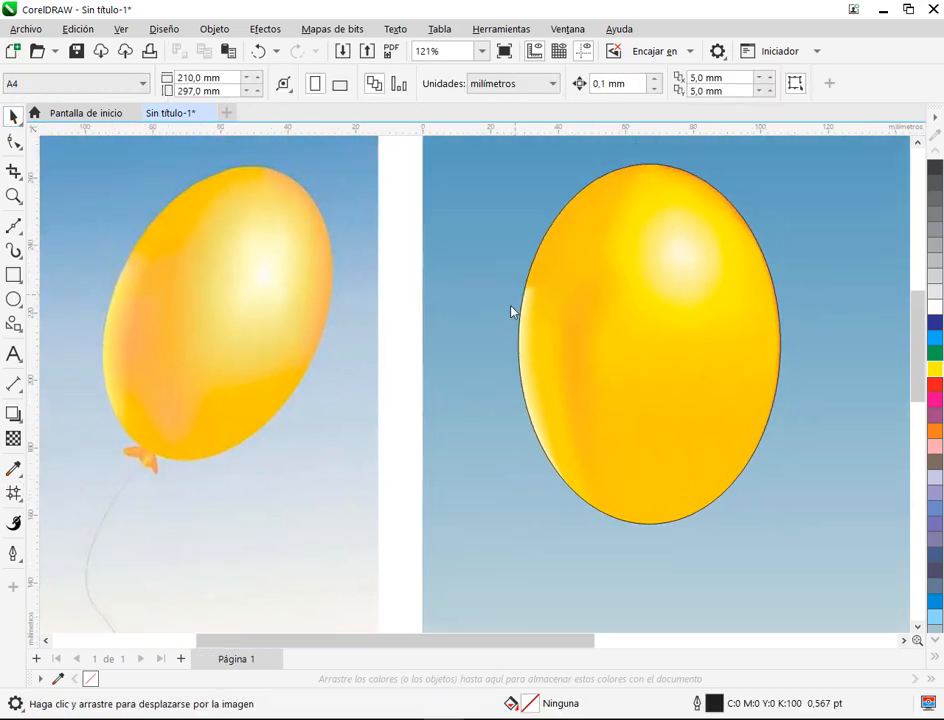
Step: Tint the outline node at the upper end of the pale left-edge highlight with orange to C:0 M:20 Y:62 K:0
{"action": "left_click", "coordinate": [535, 271]}
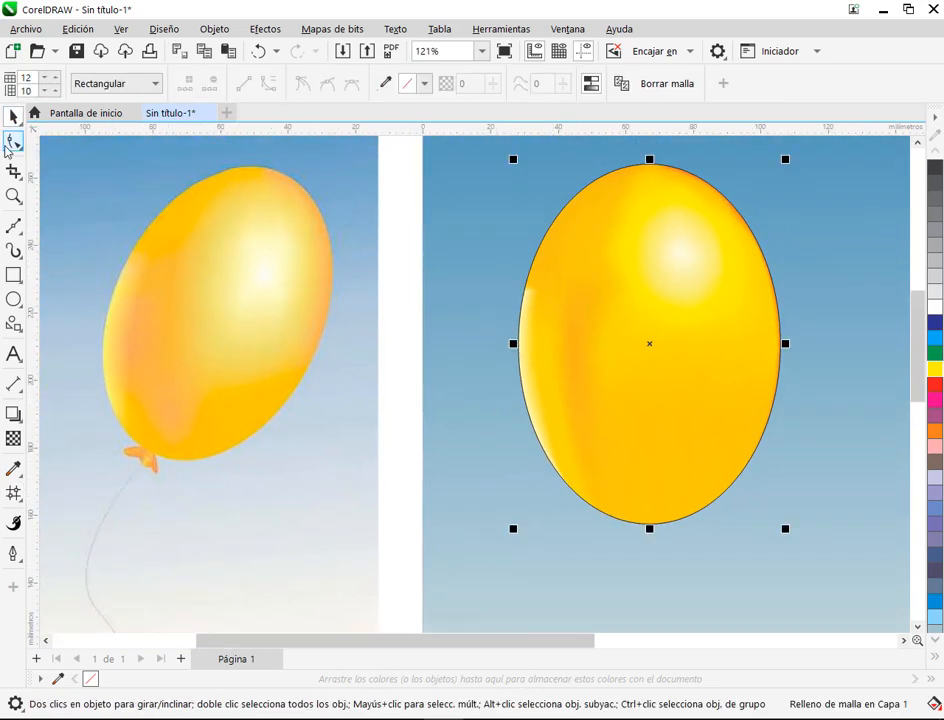
{"action": "left_click", "coordinate": [14, 147]}
{"action": "scroll", "coordinate": [572, 283], "scroll_direction": "up", "scroll_amount": 3}
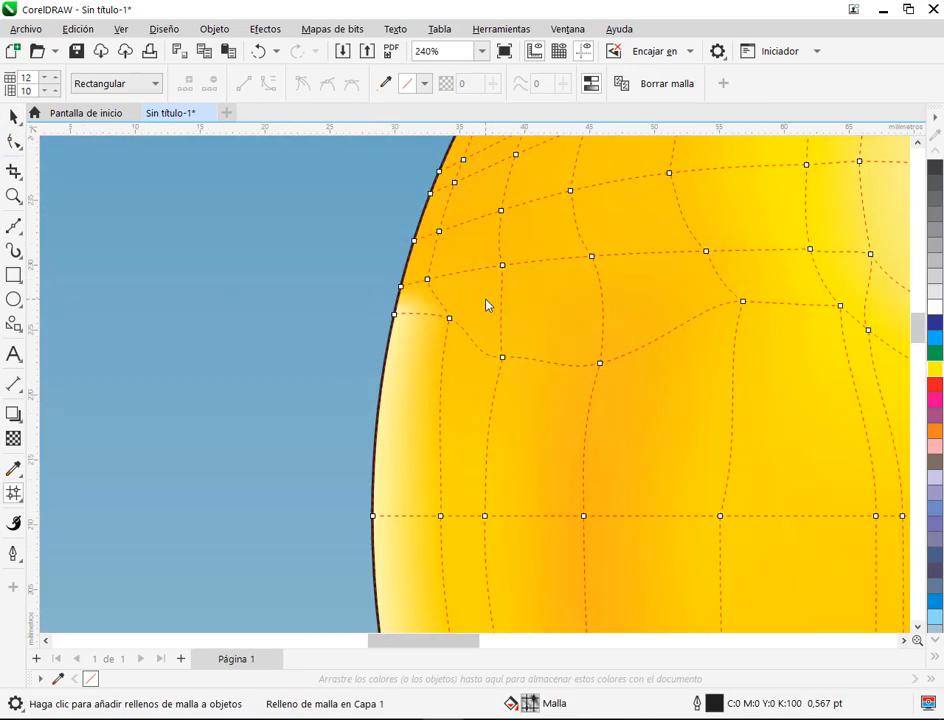
{"action": "left_click", "coordinate": [381, 317]}
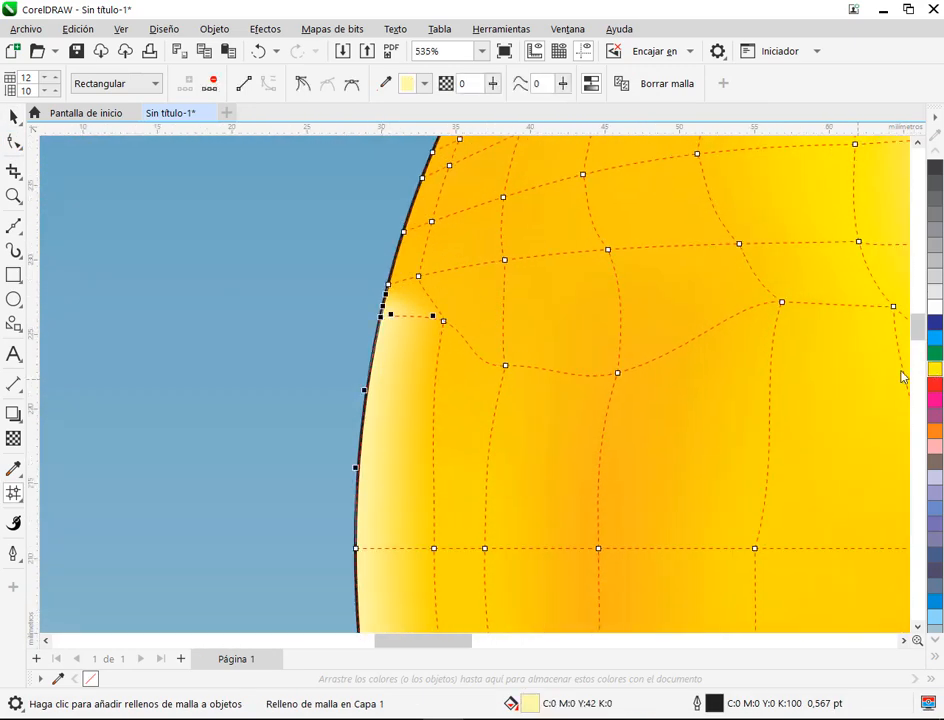
{"action": "left_click", "coordinate": [930, 433], "text": "ctrl"}
{"action": "left_click", "coordinate": [930, 433], "text": "ctrl"}
{"action": "left_click", "coordinate": [930, 433], "text": "ctrl"}
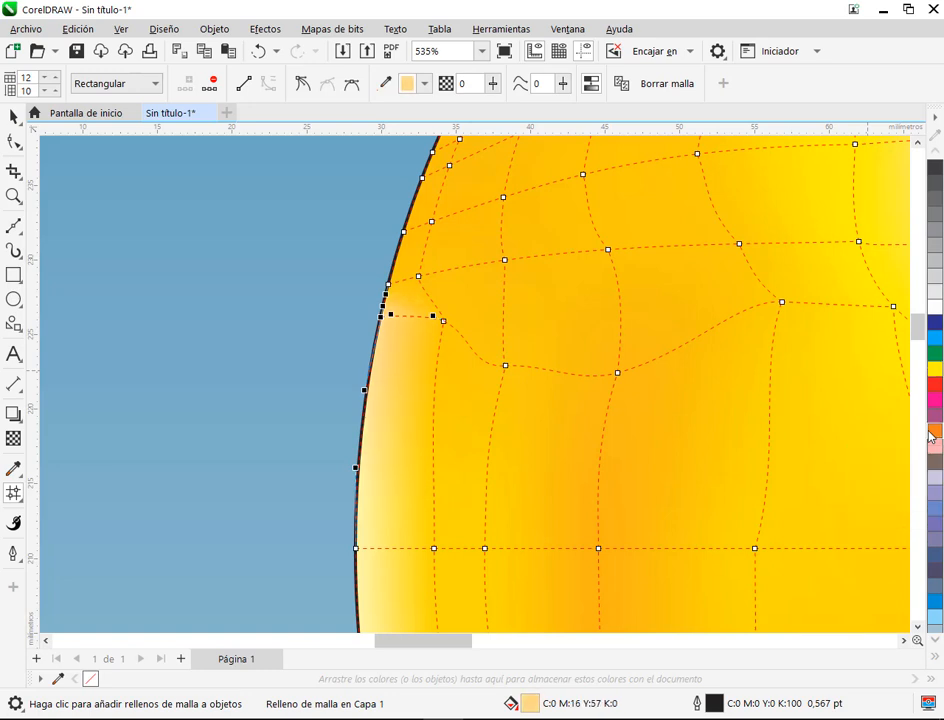
{"action": "left_click", "coordinate": [930, 433], "text": "ctrl"}
{"action": "left_click", "coordinate": [14, 117]}
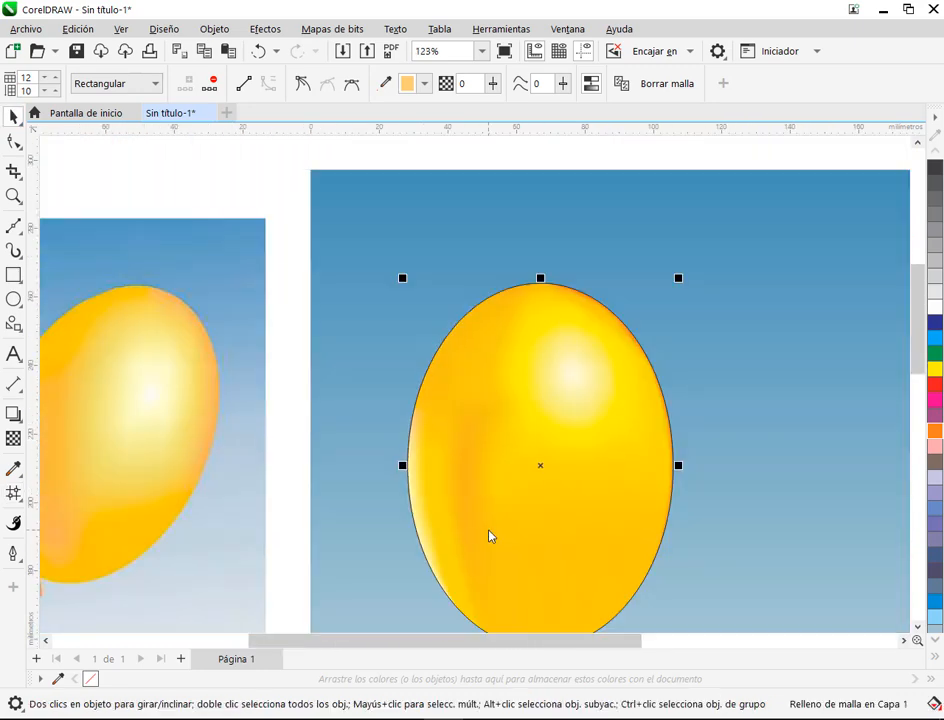
{"action": "left_click_drag", "start_coordinate": [489, 535], "coordinate": [558, 259]}
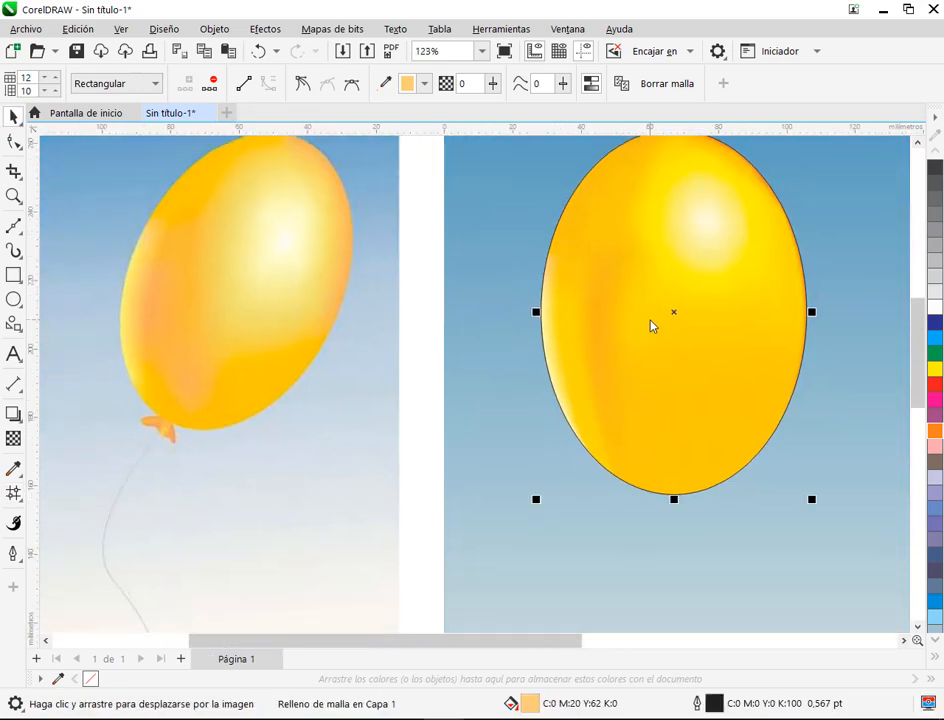
{"action": "left_click_drag", "start_coordinate": [653, 327], "coordinate": [628, 380]}
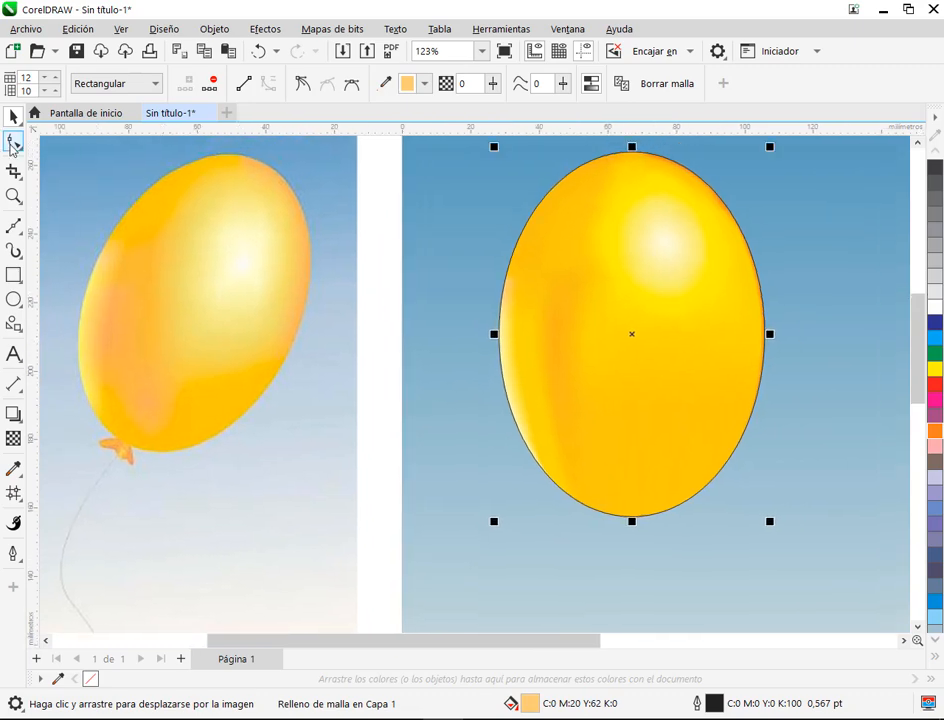
Step: Select the outer ring of mesh nodes around the round highlight and tint them with orange to C:0 M:11 Y:100 K:0
{"action": "left_click", "coordinate": [14, 145]}
{"action": "left_click_drag", "start_coordinate": [673, 266], "coordinate": [634, 284]}
{"action": "scroll", "coordinate": [649, 238], "scroll_direction": "up", "scroll_amount": 4}
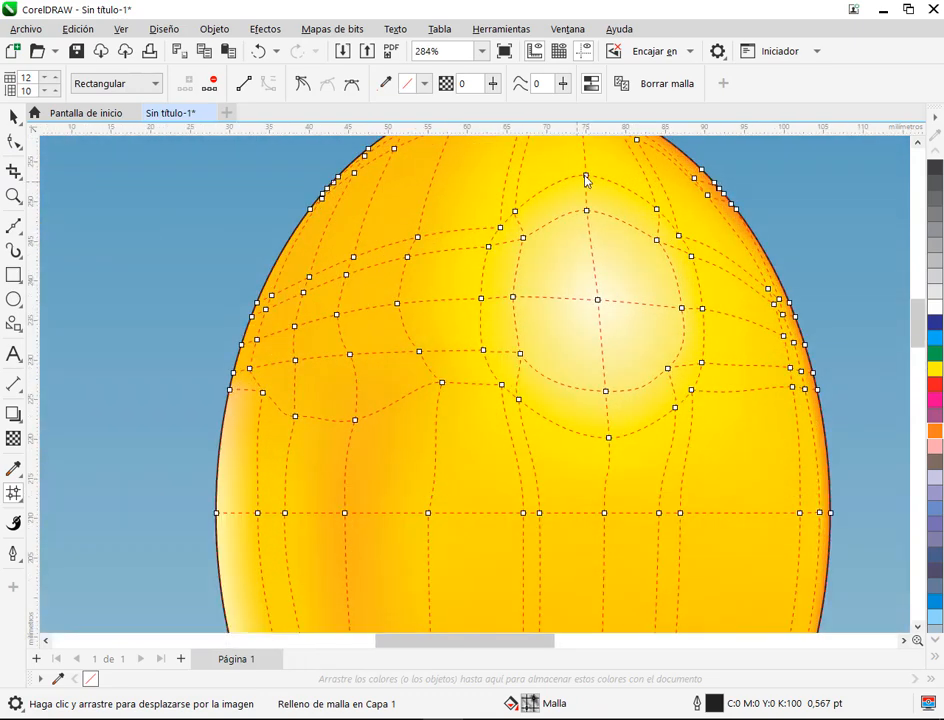
{"action": "left_click", "coordinate": [586, 176]}
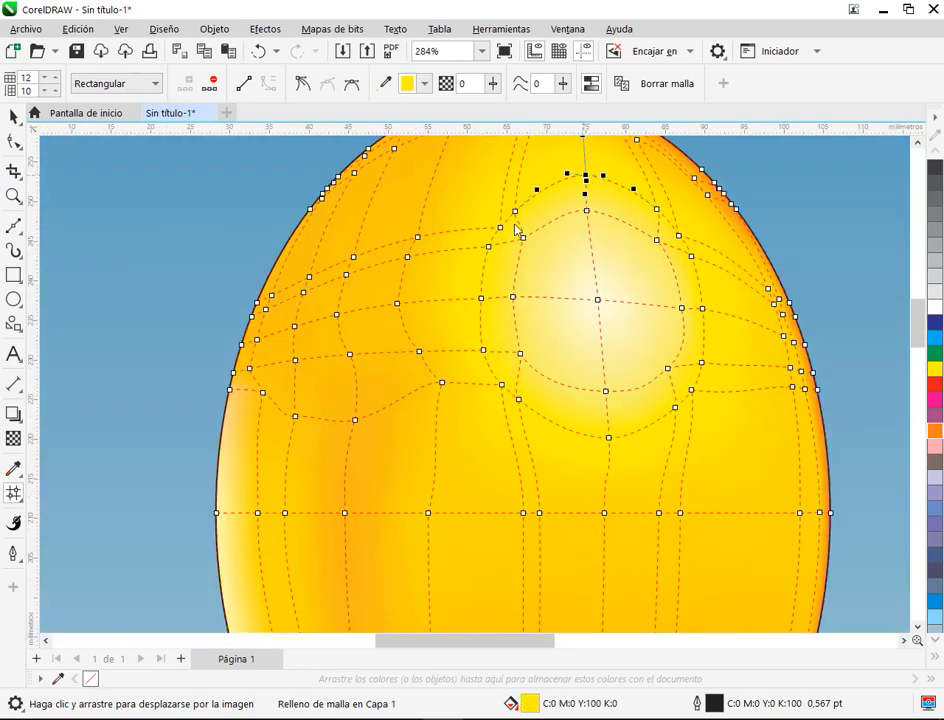
{"action": "left_click", "coordinate": [516, 213]}
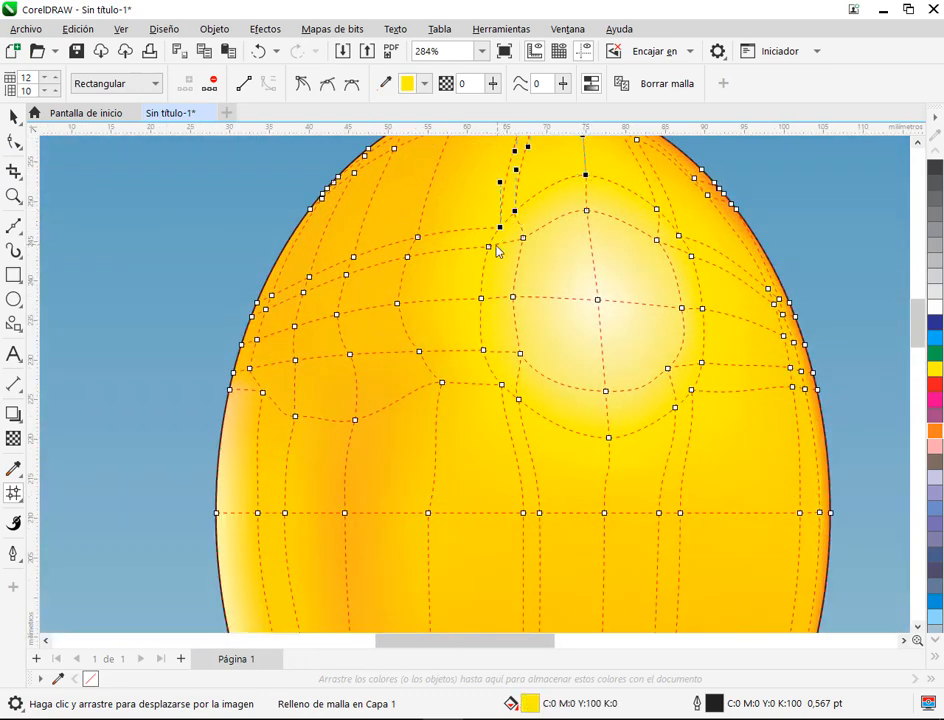
{"action": "left_click", "coordinate": [489, 248]}
{"action": "left_click", "coordinate": [484, 352]}
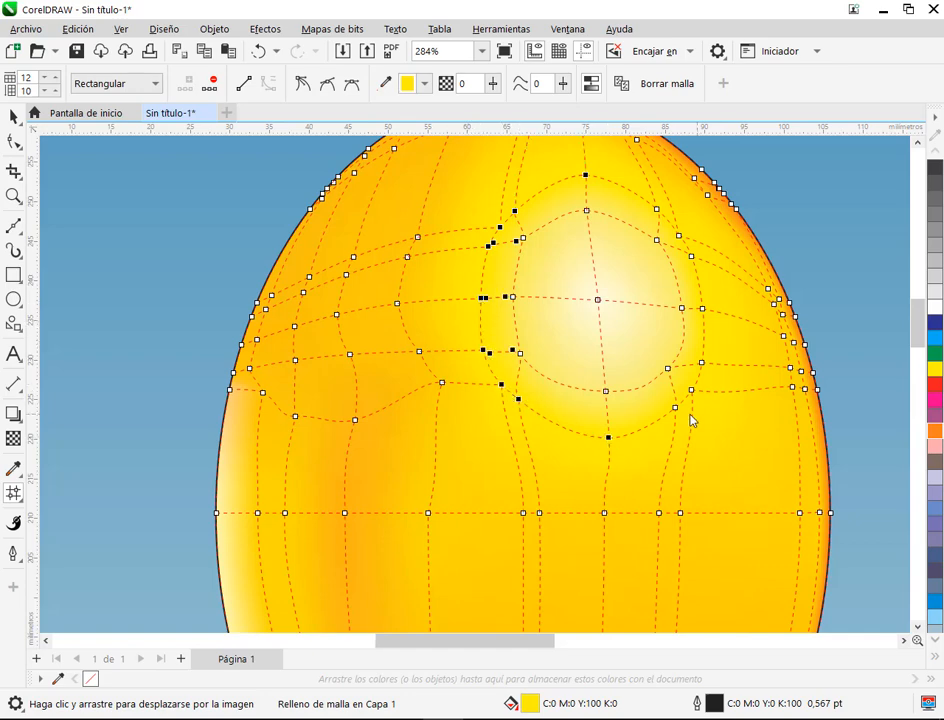
{"action": "left_click", "coordinate": [703, 364], "text": "shift"}
{"action": "left_click", "coordinate": [703, 310], "text": "shift"}
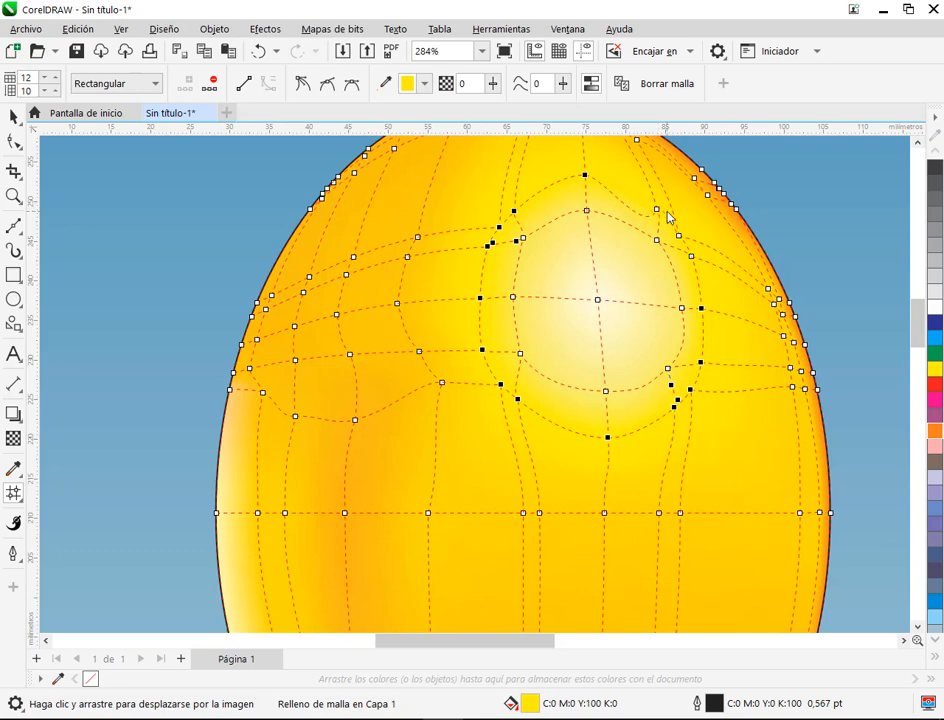
{"action": "left_click_drag", "start_coordinate": [709, 224], "coordinate": [674, 268]}
{"action": "left_click", "coordinate": [657, 210], "text": "shift"}
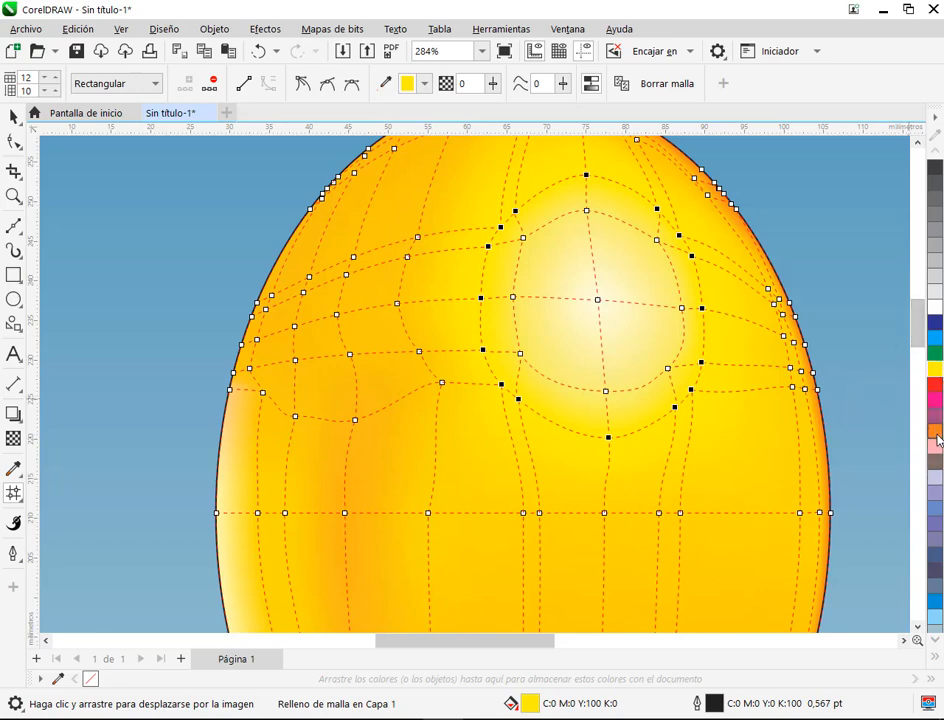
{"action": "left_click", "coordinate": [935, 430]}
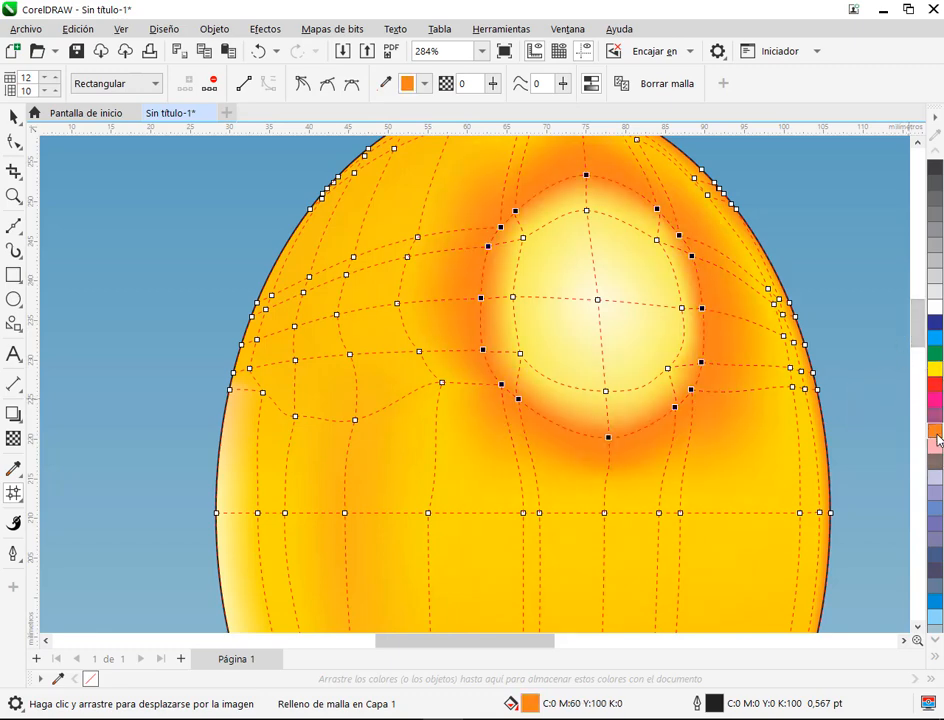
{"action": "left_click", "coordinate": [935, 370]}
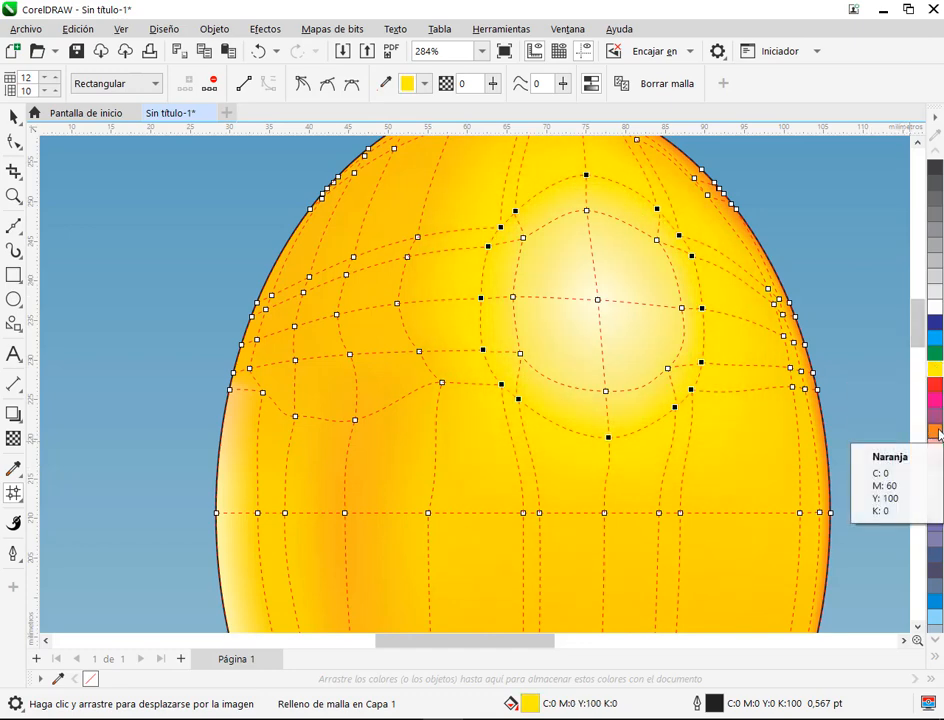
{"action": "left_click", "coordinate": [937, 431], "text": "ctrl"}
{"action": "left_click", "coordinate": [938, 433], "text": "ctrl"}
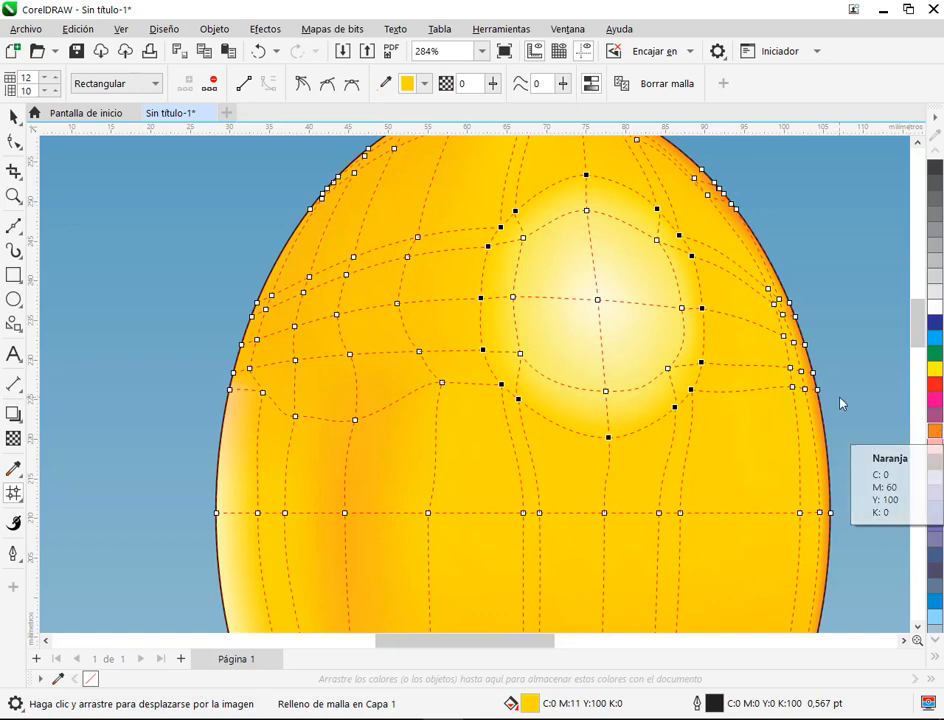
Step: Examine the balloon without its mesh, comparing the shading around the round highlight with the reference balloon
{"action": "scroll", "coordinate": [841, 402], "scroll_direction": "down", "scroll_amount": 2}
{"action": "left_click_drag", "start_coordinate": [792, 419], "coordinate": [698, 386]}
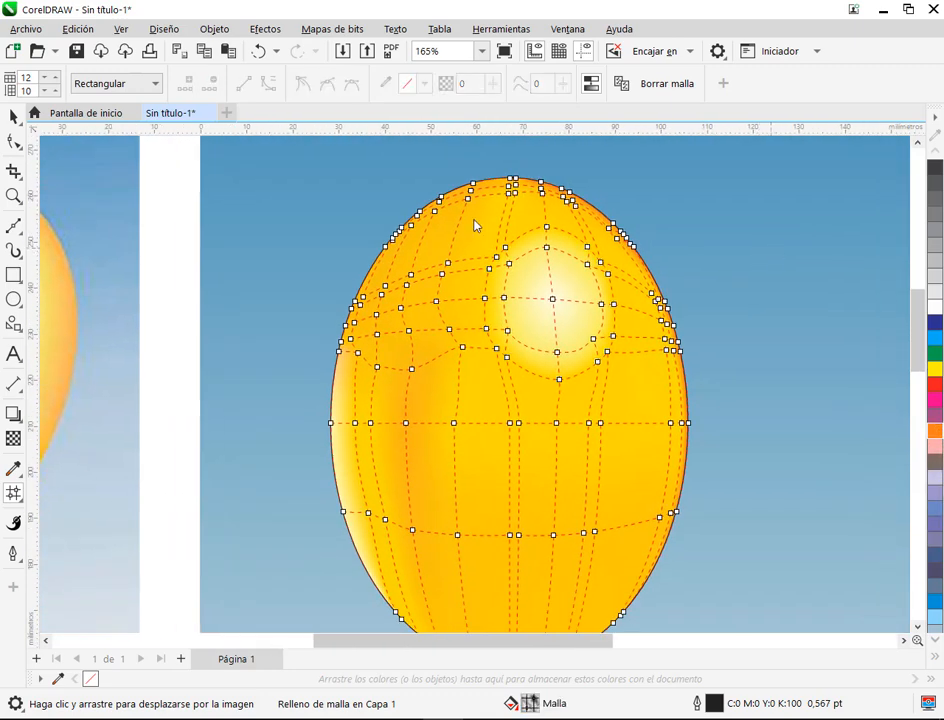
{"action": "key", "text": "space"}
{"action": "scroll", "coordinate": [650, 265], "scroll_direction": "down", "scroll_amount": 2}
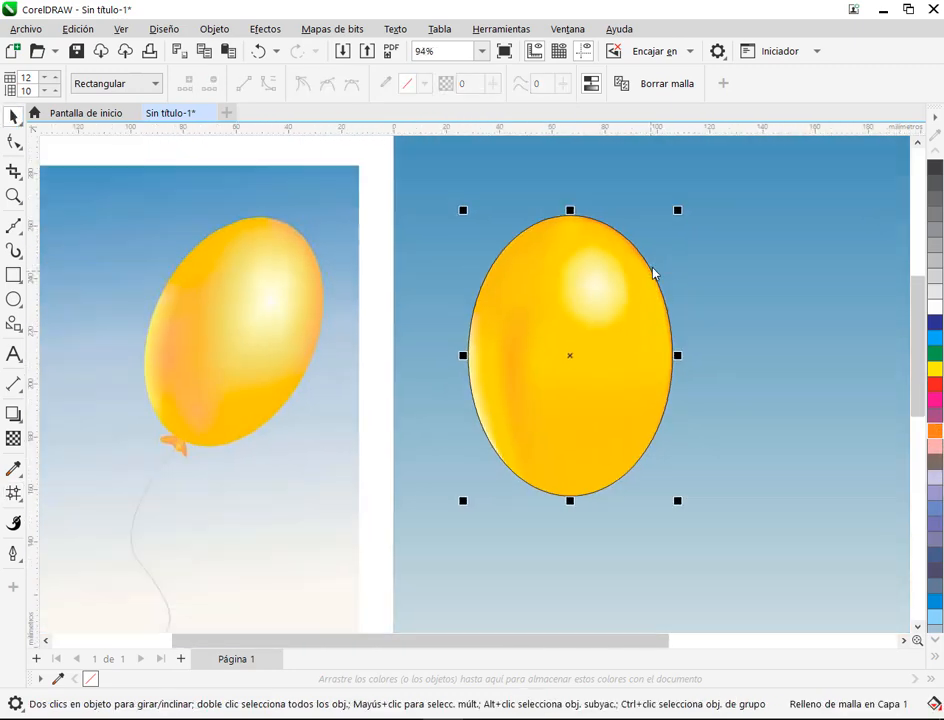
{"action": "scroll", "coordinate": [725, 297], "scroll_direction": "up", "scroll_amount": 2}
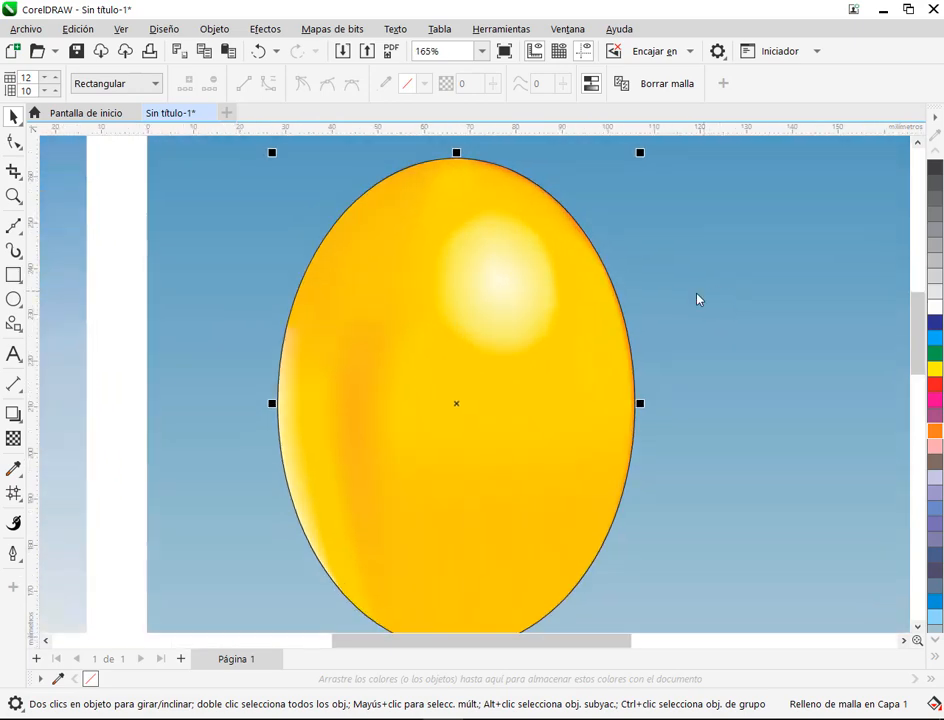
{"action": "scroll", "coordinate": [697, 299], "scroll_direction": "down", "scroll_amount": 2}
{"action": "scroll", "coordinate": [645, 300], "scroll_direction": "up", "scroll_amount": 2}
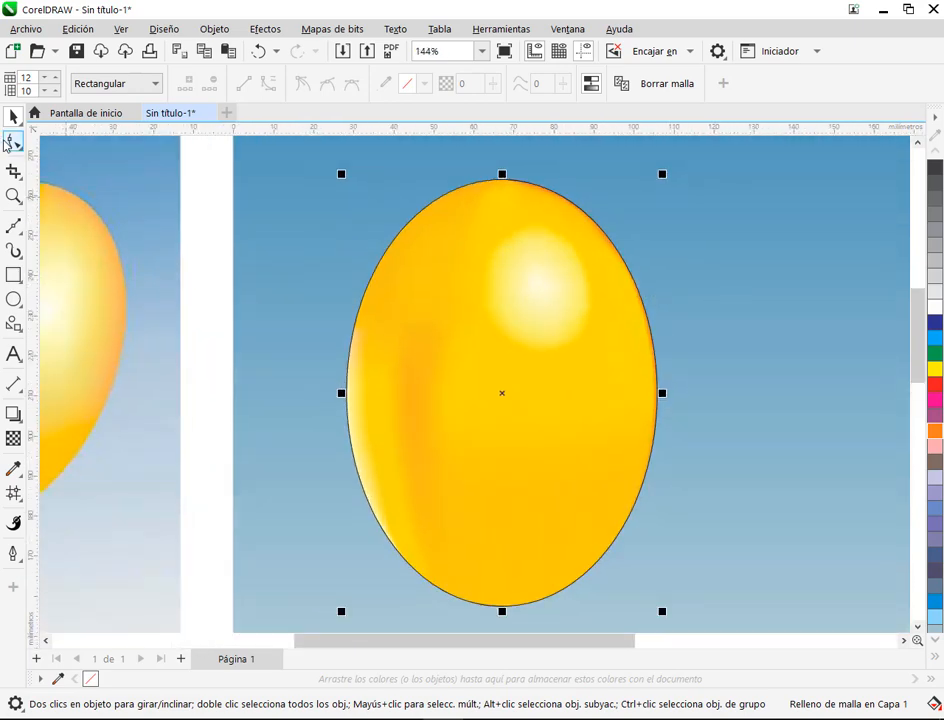
Step: Select the outer ring of nodes around the round highlight in Mano alzada mode and recolour them orange-yellow, C:0 M:17 Y:100 K:0
{"action": "key", "text": "space"}
{"action": "scroll", "coordinate": [585, 245], "scroll_direction": "up", "scroll_amount": 2}
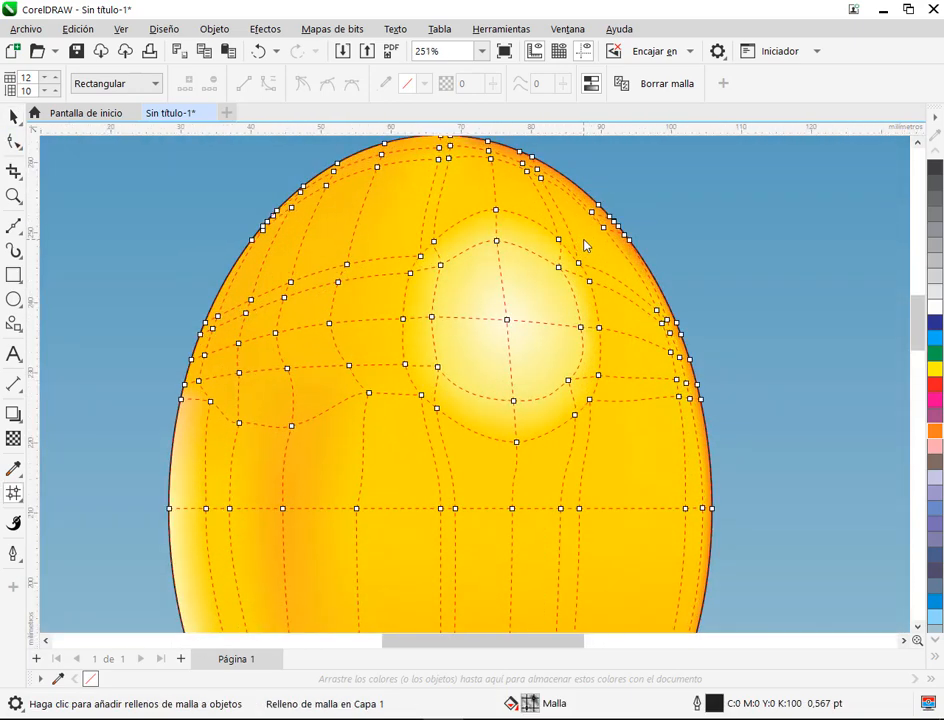
{"action": "left_click", "coordinate": [118, 84]}
{"action": "left_click", "coordinate": [115, 114]}
{"action": "mouse_move", "coordinate": [408, 230]}
{"action": "left_mouse_down"}
{"action": "mouse_move", "coordinate": [396, 275]}
{"action": "mouse_move", "coordinate": [411, 283]}
{"action": "mouse_move", "coordinate": [463, 235]}
{"action": "mouse_move", "coordinate": [542, 240]}
{"action": "mouse_move", "coordinate": [578, 273]}
{"action": "mouse_move", "coordinate": [590, 343]}
{"action": "mouse_move", "coordinate": [613, 340]}
{"action": "mouse_move", "coordinate": [595, 253]}
{"action": "mouse_move", "coordinate": [566, 214]}
{"action": "mouse_move", "coordinate": [487, 195]}
{"action": "mouse_move", "coordinate": [413, 219]}
{"action": "mouse_move", "coordinate": [390, 260]}
{"action": "mouse_move", "coordinate": [420, 317]}
{"action": "mouse_move", "coordinate": [438, 393]}
{"action": "mouse_move", "coordinate": [463, 410]}
{"action": "mouse_move", "coordinate": [512, 423]}
{"action": "left_mouse_up"}
{"action": "left_click_drag", "start_coordinate": [571, 399], "coordinate": [603, 365]}
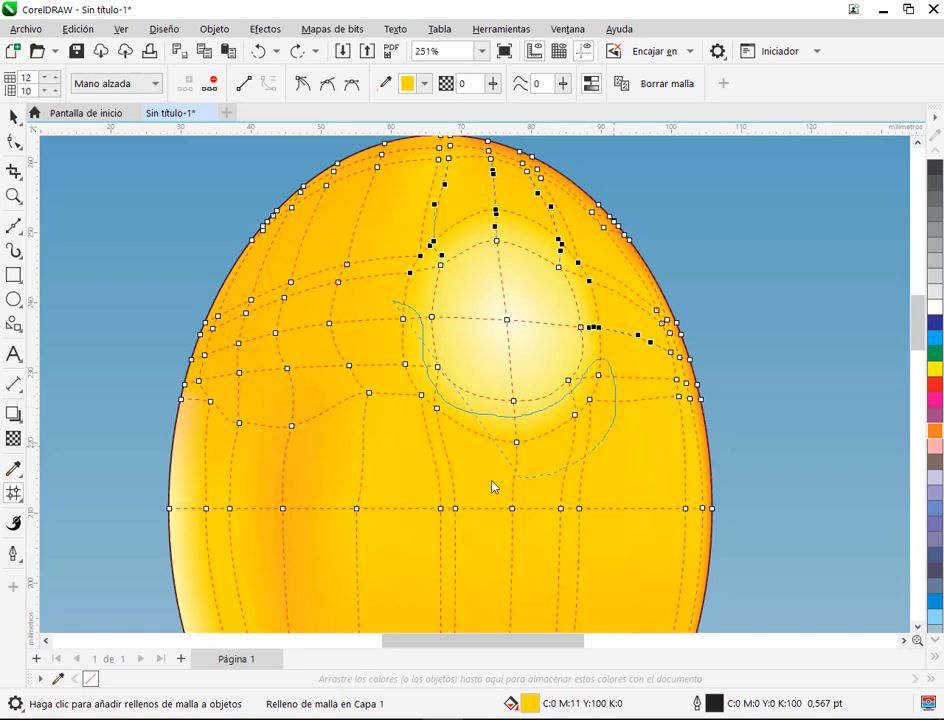
{"action": "mouse_move", "coordinate": [404, 418]}
{"action": "left_mouse_down"}
{"action": "mouse_move", "coordinate": [377, 314]}
{"action": "mouse_move", "coordinate": [393, 300]}
{"action": "left_mouse_up"}
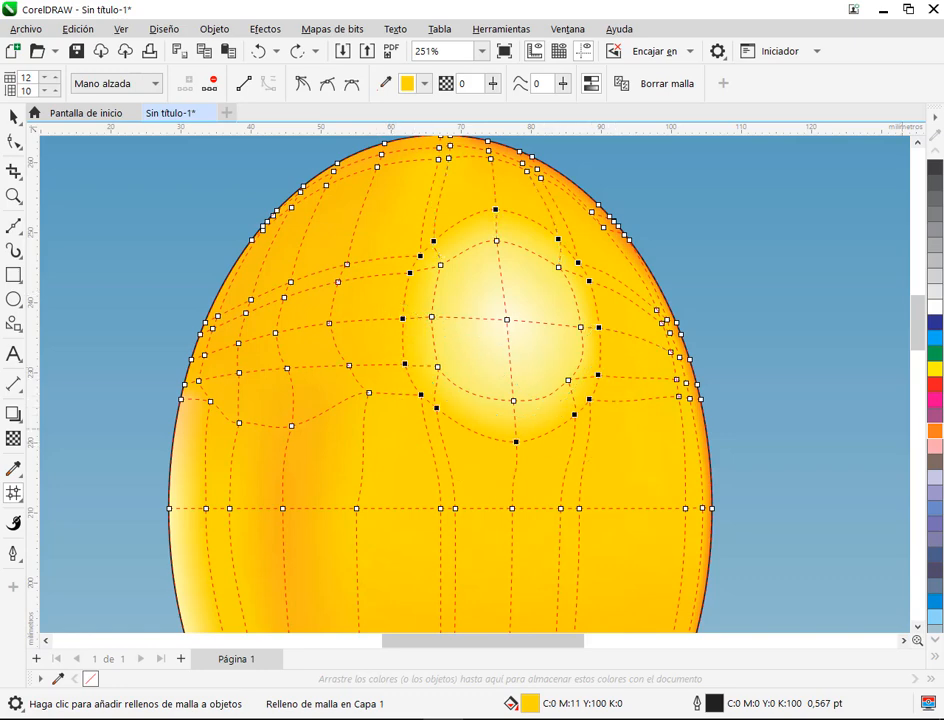
{"action": "left_click", "coordinate": [934, 373]}
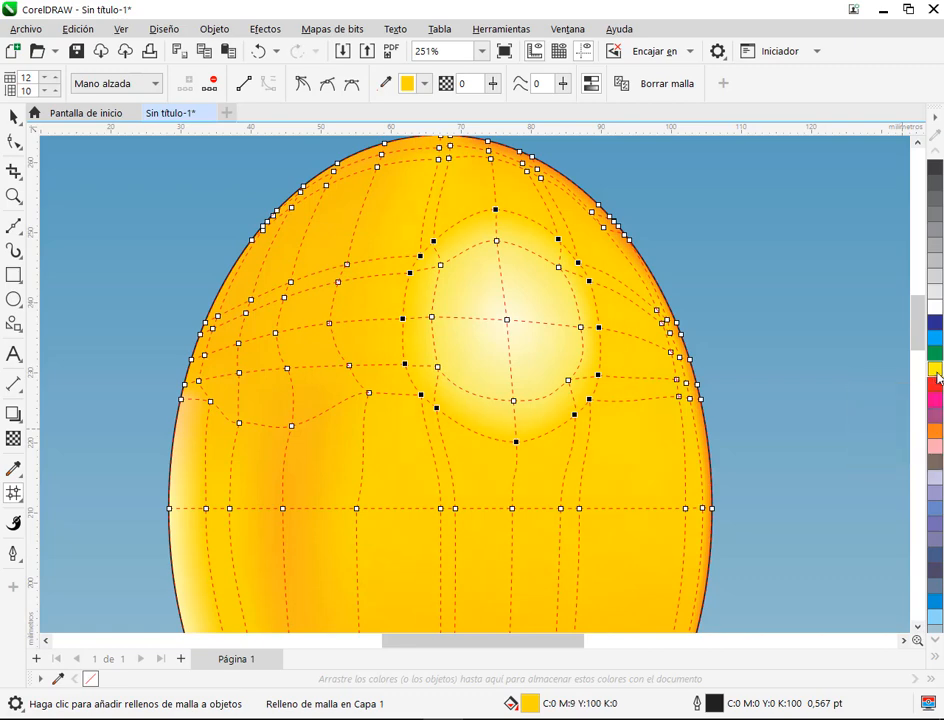
{"action": "left_click", "coordinate": [936, 309]}
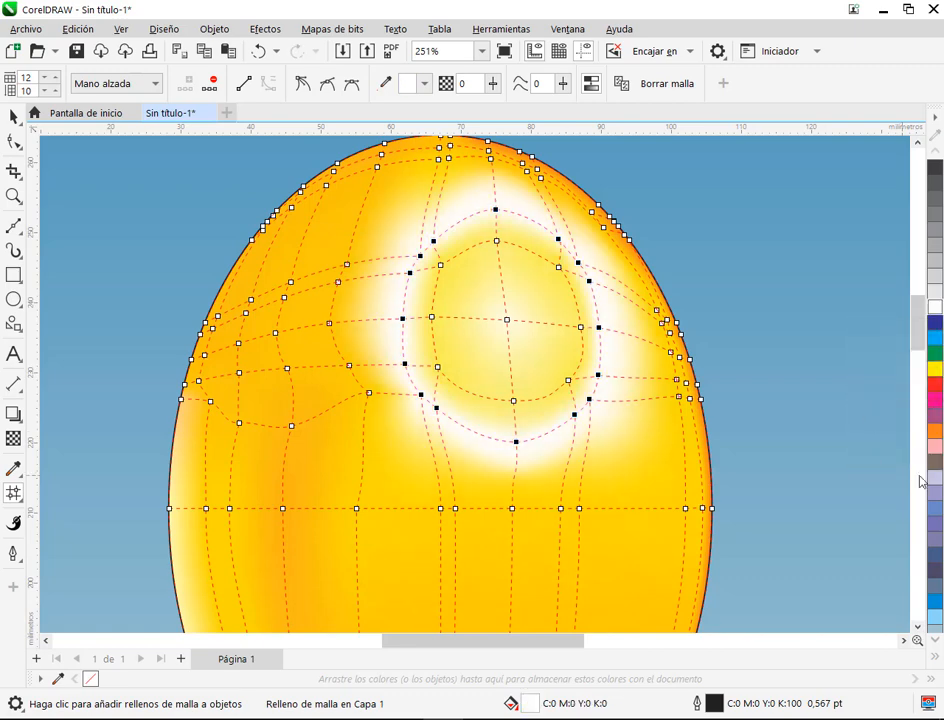
{"action": "left_click", "coordinate": [934, 436]}
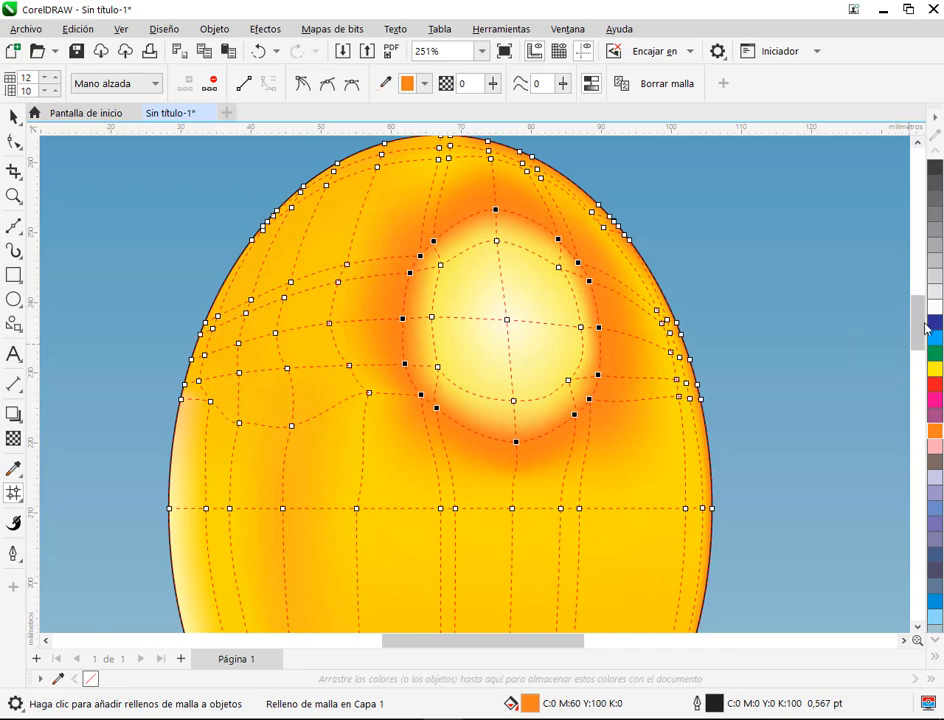
{"action": "left_click", "coordinate": [937, 370]}
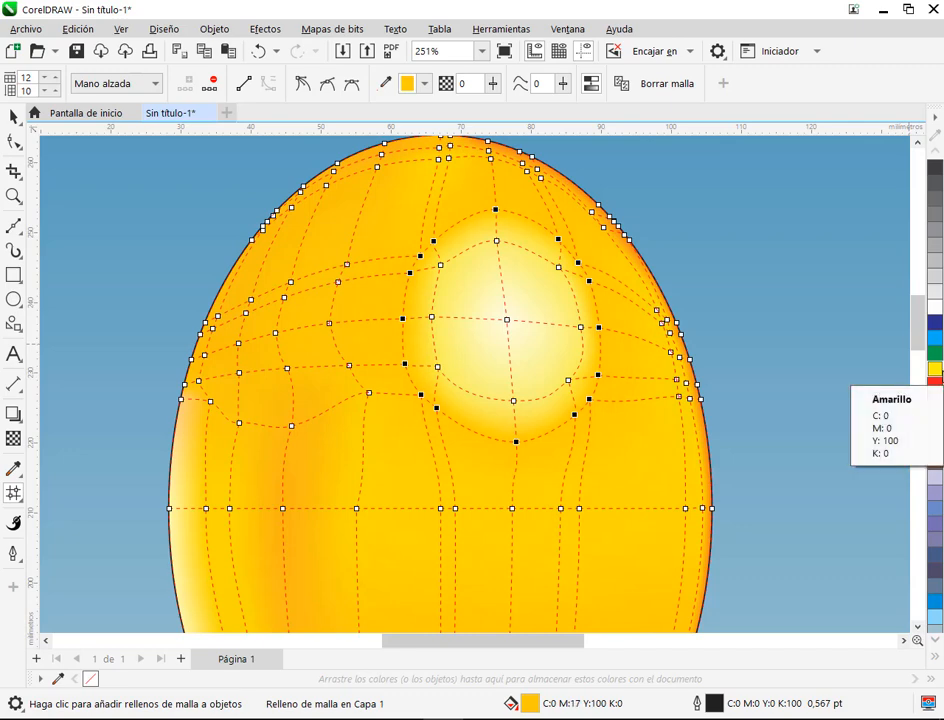
{"action": "left_click_drag", "start_coordinate": [669, 430], "coordinate": [661, 441]}
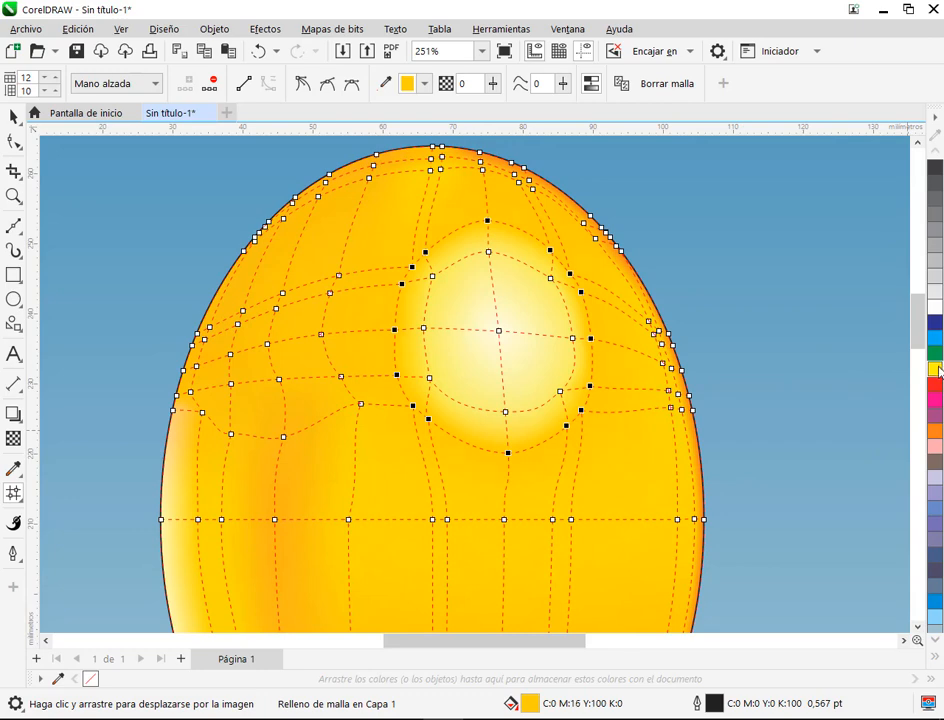
Step: Select the inner ring of mesh nodes around the round highlight's centre and tint them with orange
{"action": "left_click", "coordinate": [462, 247]}
{"action": "mouse_move", "coordinate": [436, 279]}
{"action": "left_mouse_down"}
{"action": "mouse_move", "coordinate": [432, 272]}
{"action": "mouse_move", "coordinate": [541, 308]}
{"action": "mouse_move", "coordinate": [548, 256]}
{"action": "mouse_move", "coordinate": [498, 243]}
{"action": "mouse_move", "coordinate": [441, 256]}
{"action": "left_mouse_up"}
{"action": "mouse_move", "coordinate": [416, 317]}
{"action": "left_mouse_down"}
{"action": "mouse_move", "coordinate": [428, 395]}
{"action": "mouse_move", "coordinate": [463, 420]}
{"action": "mouse_move", "coordinate": [509, 427]}
{"action": "mouse_move", "coordinate": [569, 394]}
{"action": "mouse_move", "coordinate": [582, 334]}
{"action": "mouse_move", "coordinate": [567, 321]}
{"action": "mouse_move", "coordinate": [552, 341]}
{"action": "mouse_move", "coordinate": [488, 366]}
{"action": "mouse_move", "coordinate": [424, 318]}
{"action": "left_mouse_up"}
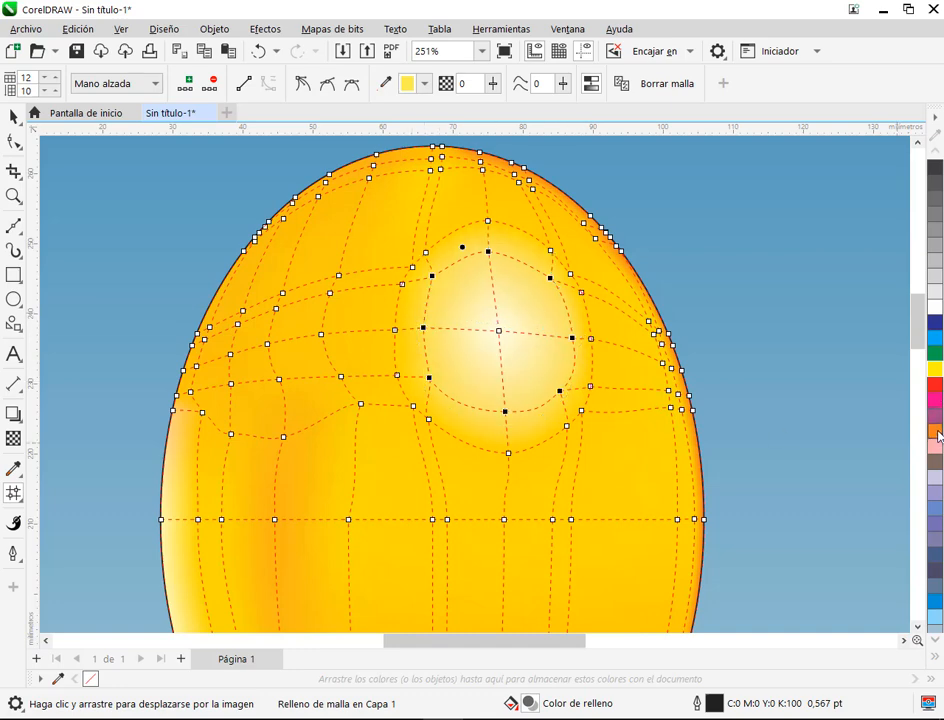
{"action": "left_click", "coordinate": [771, 420]}
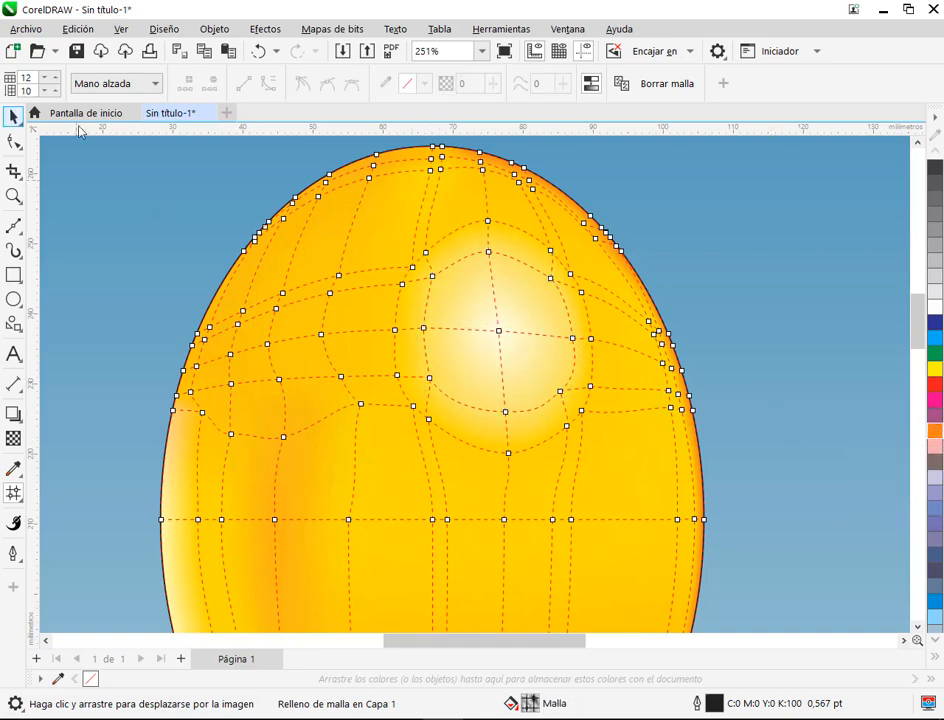
{"action": "left_click", "coordinate": [14, 116]}
{"action": "scroll", "coordinate": [764, 303], "scroll_direction": "down", "scroll_amount": 2}
{"action": "scroll", "coordinate": [764, 303], "scroll_direction": "down", "scroll_amount": 1}
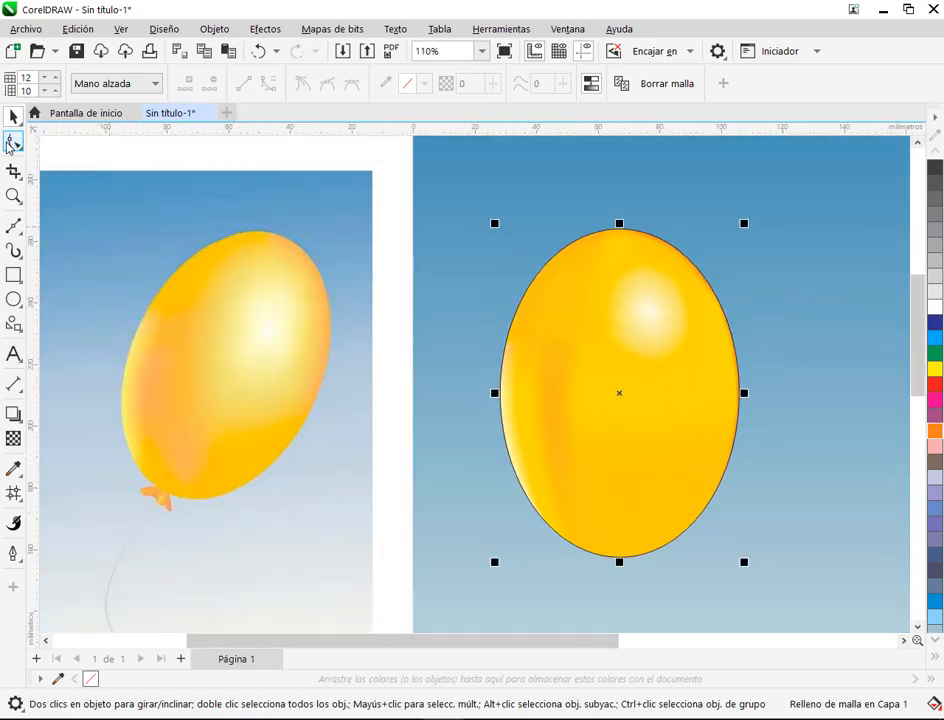
Step: Select the lower nodes of the highlight's outer ring together with the mesh row beneath them and move them down about 6 mm
{"action": "key", "text": "m"}
{"action": "scroll", "coordinate": [764, 375], "scroll_direction": "up", "scroll_amount": 3}
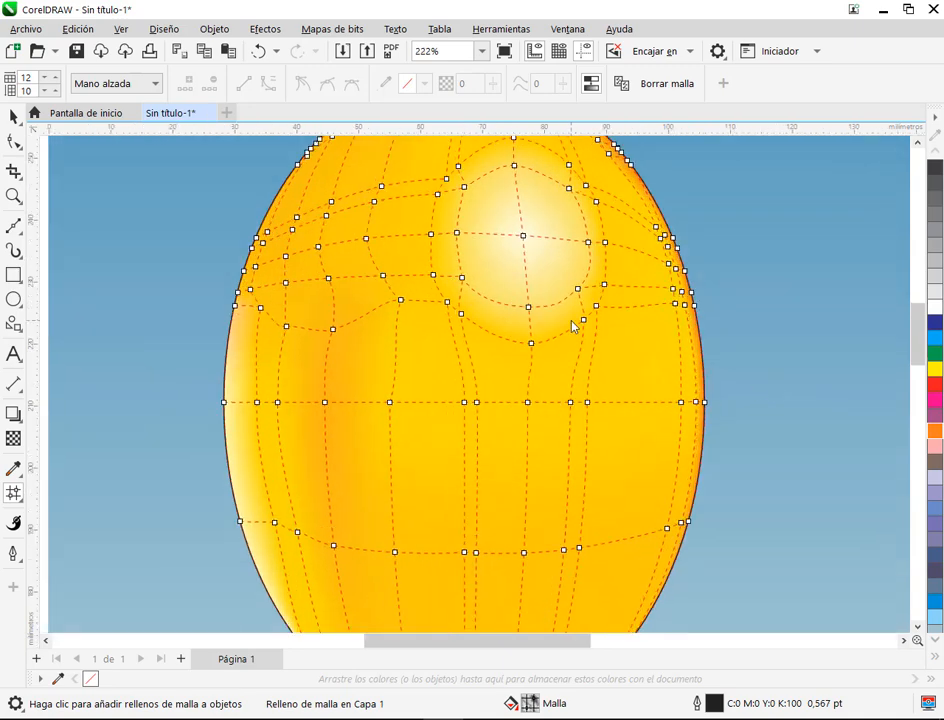
{"action": "mouse_move", "coordinate": [375, 275]}
{"action": "left_mouse_down"}
{"action": "mouse_move", "coordinate": [446, 337]}
{"action": "mouse_move", "coordinate": [505, 341]}
{"action": "mouse_move", "coordinate": [533, 327]}
{"action": "mouse_move", "coordinate": [554, 294]}
{"action": "mouse_move", "coordinate": [568, 293]}
{"action": "mouse_move", "coordinate": [585, 342]}
{"action": "left_mouse_up"}
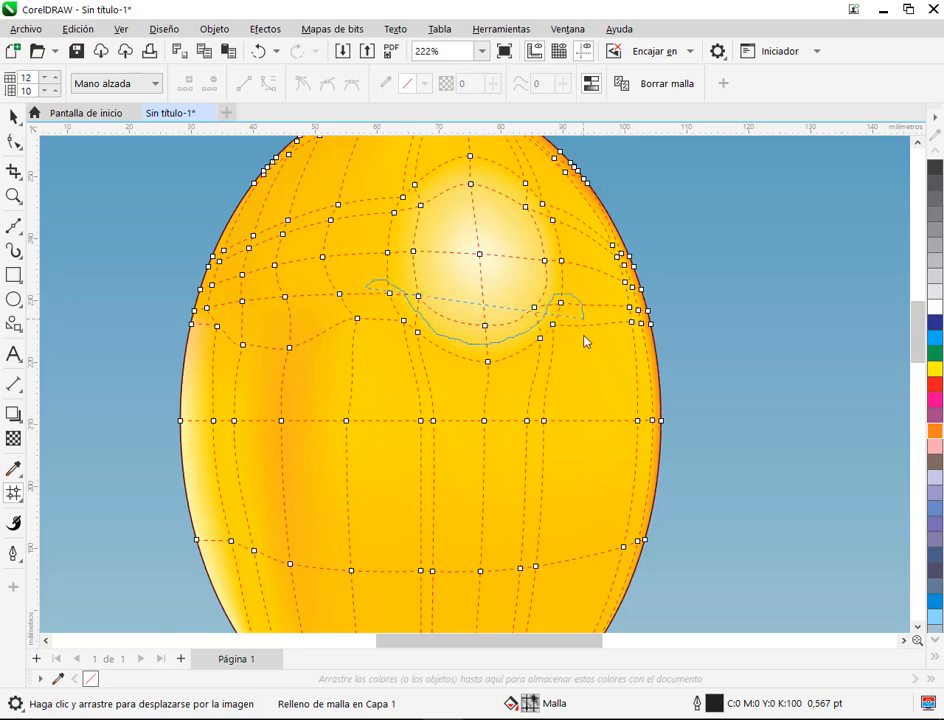
{"action": "left_click_drag", "start_coordinate": [374, 288], "coordinate": [370, 286]}
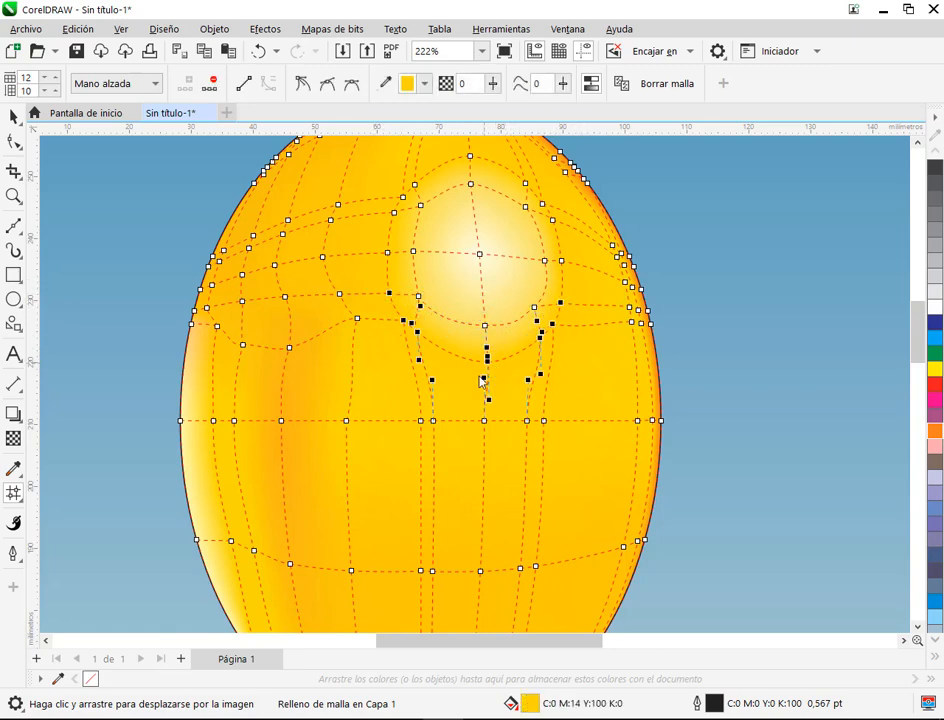
{"action": "key", "text": "ctrl+z"}
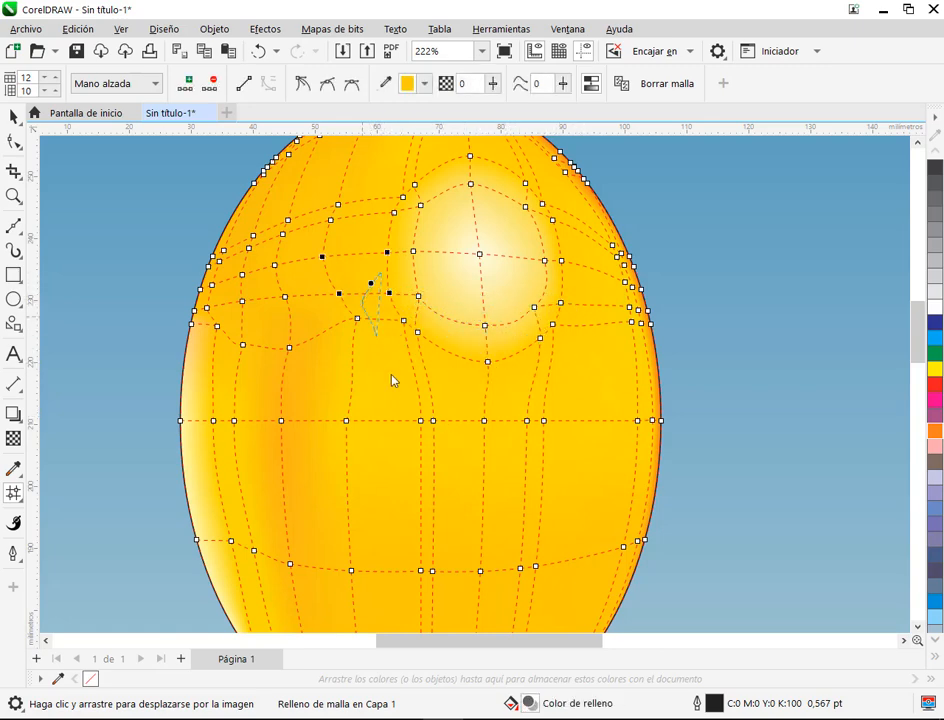
{"action": "mouse_move", "coordinate": [558, 295]}
{"action": "left_mouse_down"}
{"action": "mouse_move", "coordinate": [521, 338]}
{"action": "mouse_move", "coordinate": [463, 340]}
{"action": "mouse_move", "coordinate": [376, 276]}
{"action": "left_mouse_up"}
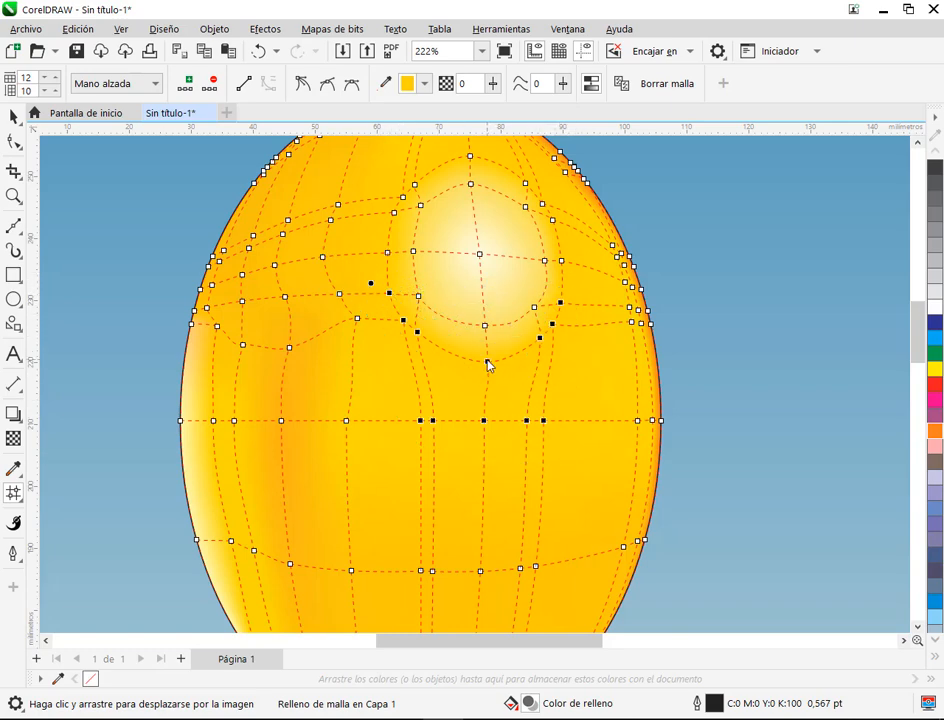
{"action": "left_click_drag", "start_coordinate": [487, 364], "coordinate": [489, 402]}
{"action": "left_click", "coordinate": [603, 300]}
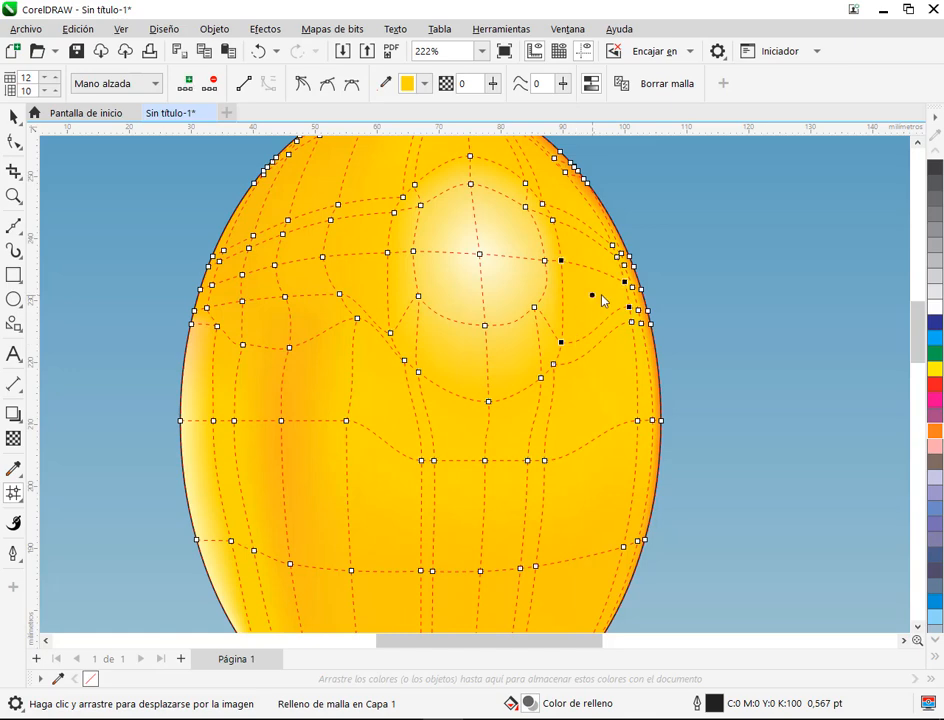
Step: Move the bottom and lower-right nodes of the highlight's inner ring downward to lengthen the highlight
{"action": "scroll", "coordinate": [603, 300], "scroll_direction": "up", "scroll_amount": 2}
{"action": "left_click_drag", "start_coordinate": [432, 353], "coordinate": [437, 404]}
{"action": "left_click_drag", "start_coordinate": [505, 326], "coordinate": [521, 380]}
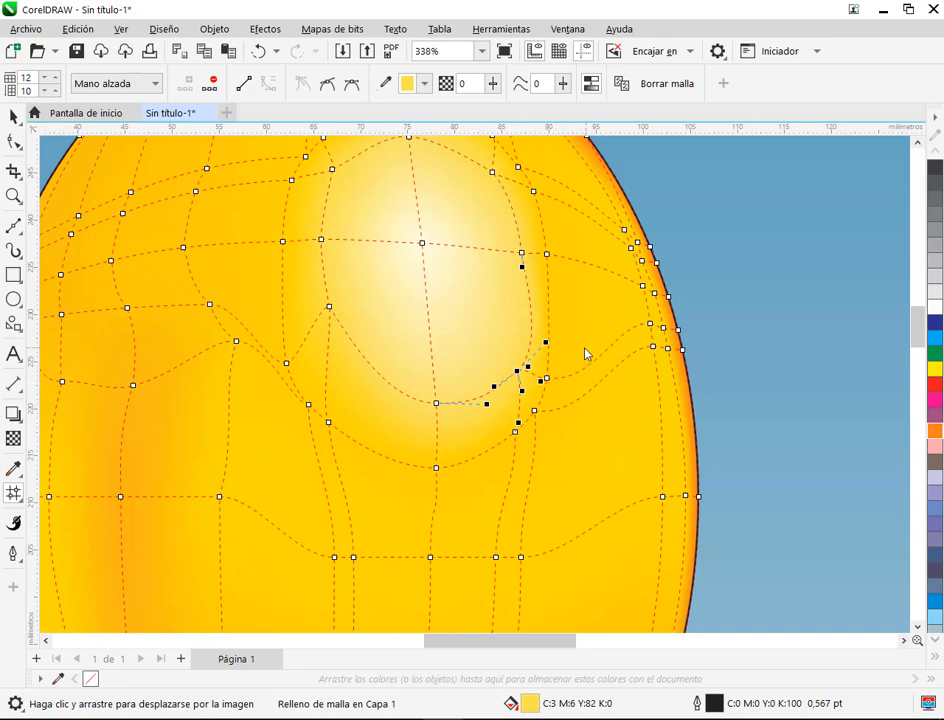
Step: Shift the lower-right outer-ring nodes and the two mesh nodes below them outward to the right
{"action": "mouse_move", "coordinate": [586, 354]}
{"action": "left_mouse_down"}
{"action": "mouse_move", "coordinate": [523, 392]}
{"action": "mouse_move", "coordinate": [550, 474]}
{"action": "mouse_move", "coordinate": [555, 379]}
{"action": "mouse_move", "coordinate": [574, 388]}
{"action": "left_mouse_up"}
{"action": "mouse_move", "coordinate": [570, 539]}
{"action": "left_mouse_down"}
{"action": "mouse_move", "coordinate": [516, 466]}
{"action": "mouse_move", "coordinate": [438, 435]}
{"action": "mouse_move", "coordinate": [472, 398]}
{"action": "left_mouse_up"}
{"action": "left_click", "coordinate": [445, 392]}
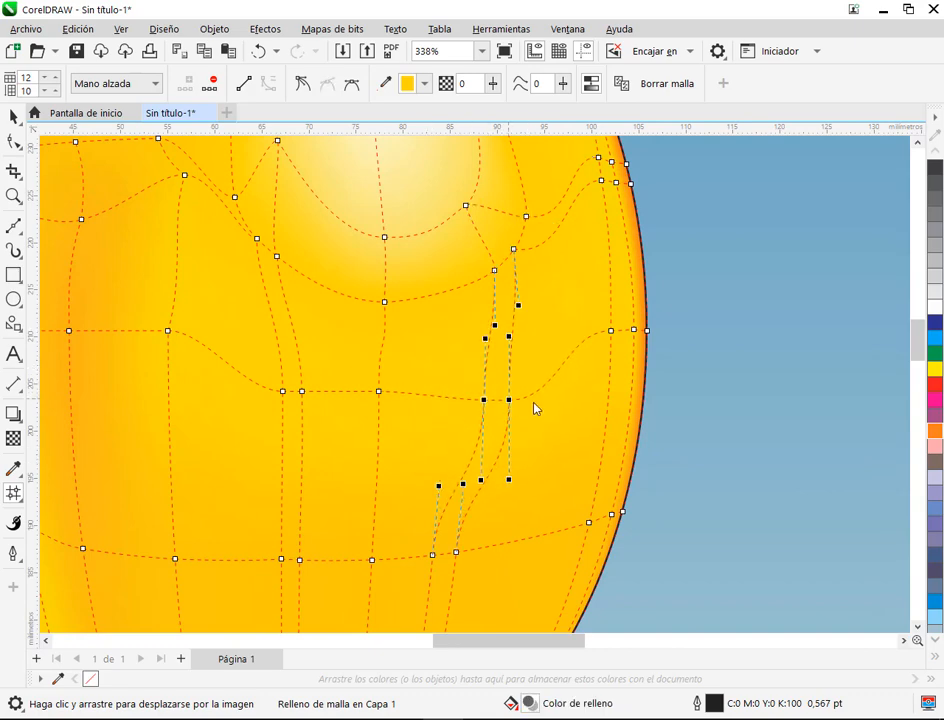
{"action": "left_click_drag", "start_coordinate": [537, 409], "coordinate": [643, 579]}
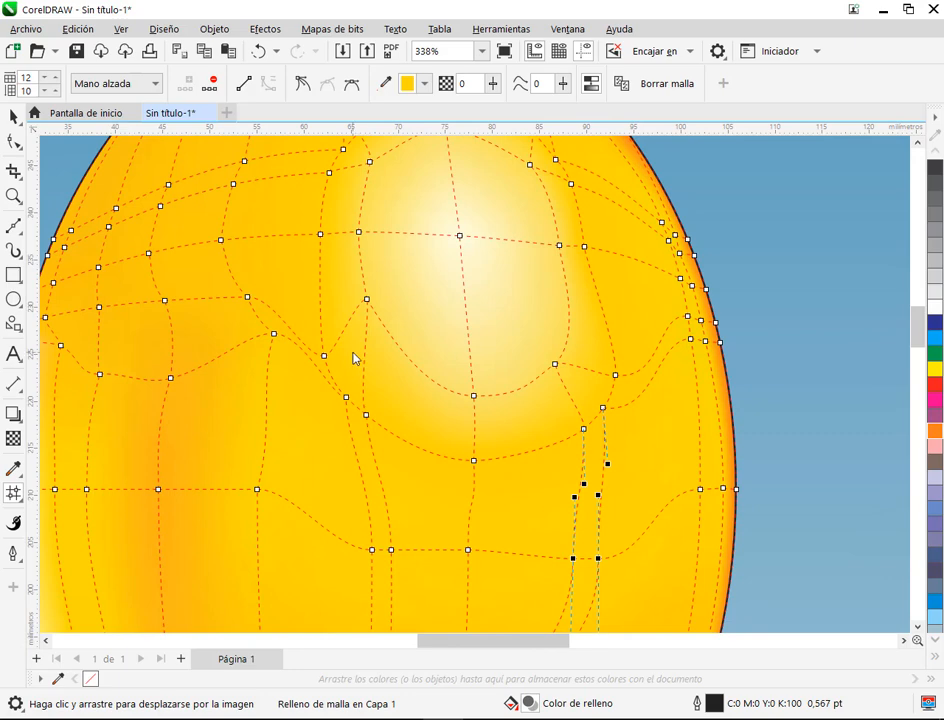
Step: Move the lower-left, bottom and lower-right nodes of the outer ring downward to round off the area beneath the highlight
{"action": "left_click_drag", "start_coordinate": [275, 338], "coordinate": [262, 372]}
{"action": "left_click_drag", "start_coordinate": [346, 399], "coordinate": [381, 458]}
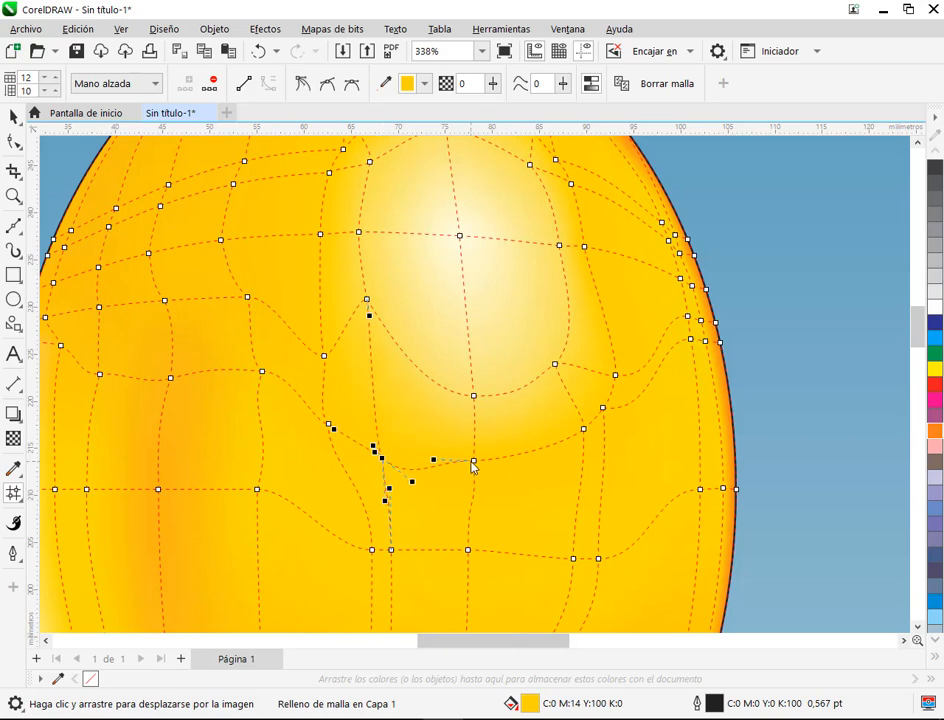
{"action": "left_click_drag", "start_coordinate": [472, 463], "coordinate": [471, 481]}
{"action": "left_click", "coordinate": [588, 436]}
Step: Shift the outer ring's right and upper-right nodes outward and raise the node at its upper right edge
{"action": "left_click_drag", "start_coordinate": [588, 448], "coordinate": [630, 370]}
{"action": "mouse_move", "coordinate": [555, 192]}
{"action": "left_mouse_down"}
{"action": "mouse_move", "coordinate": [566, 321]}
{"action": "mouse_move", "coordinate": [580, 328]}
{"action": "mouse_move", "coordinate": [590, 227]}
{"action": "mouse_move", "coordinate": [563, 185]}
{"action": "mouse_move", "coordinate": [558, 203]}
{"action": "mouse_move", "coordinate": [590, 312]}
{"action": "left_mouse_up"}
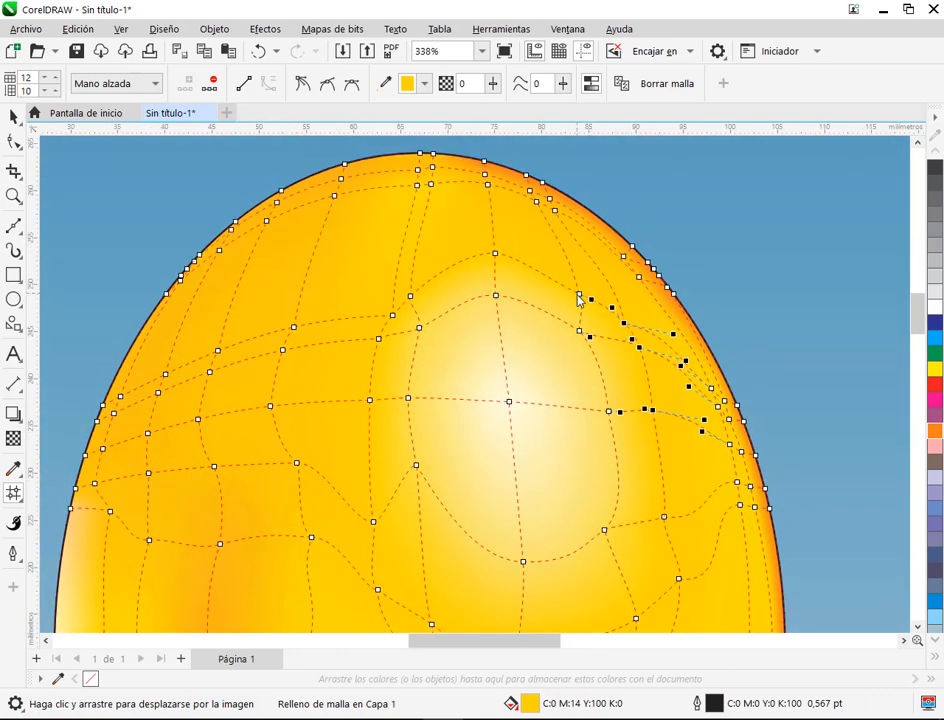
{"action": "left_click_drag", "start_coordinate": [578, 295], "coordinate": [578, 277]}
{"action": "scroll", "coordinate": [611, 425], "scroll_direction": "down", "scroll_amount": 2}
{"action": "left_click_drag", "start_coordinate": [613, 434], "coordinate": [470, 262]}
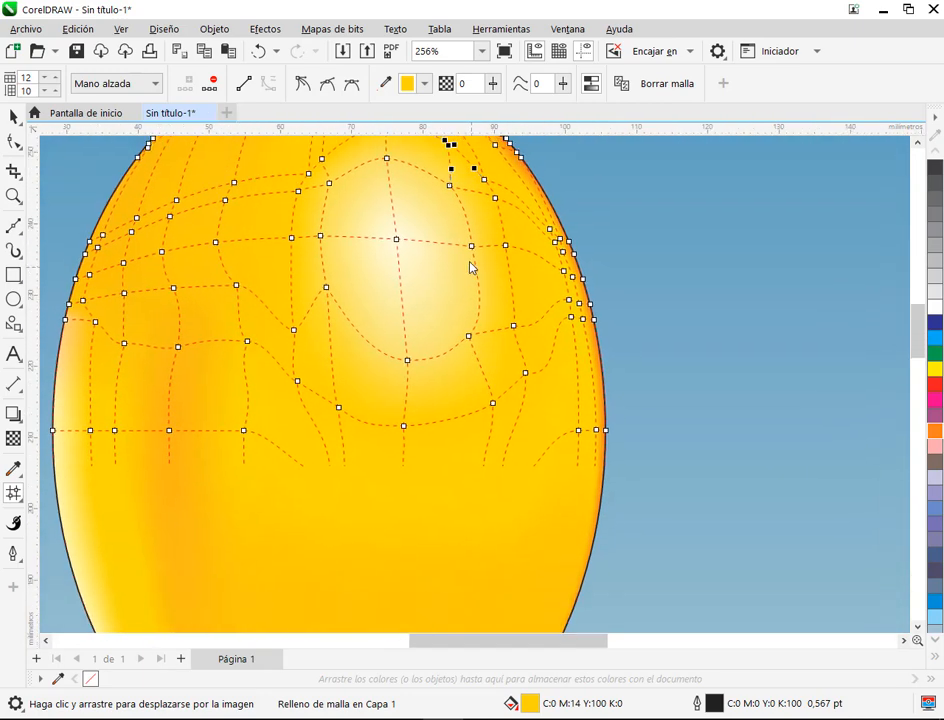
{"action": "left_click", "coordinate": [788, 352]}
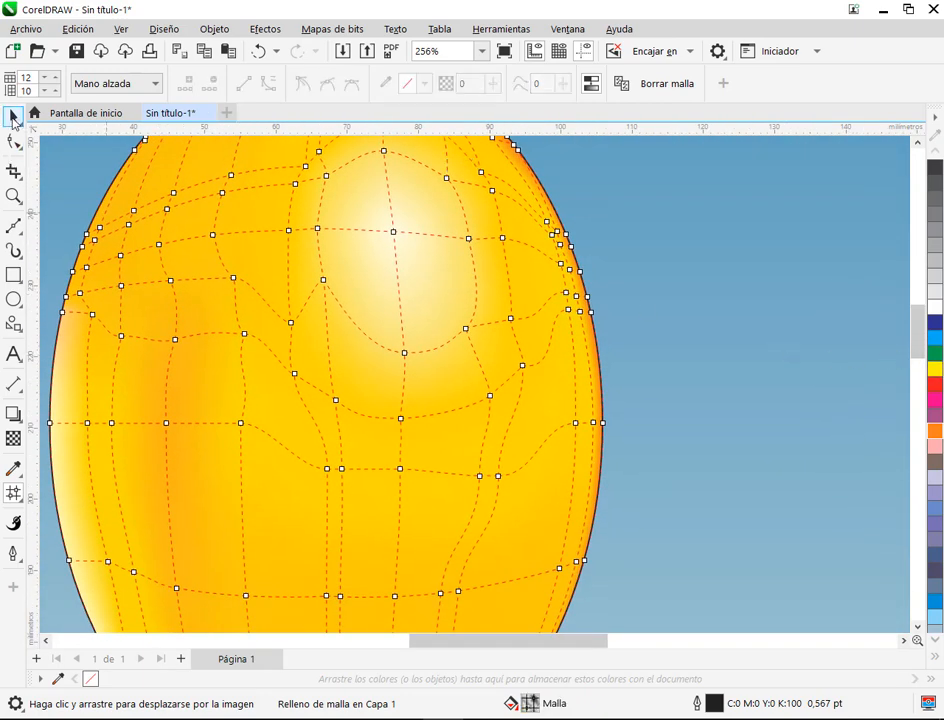
{"action": "left_click", "coordinate": [13, 116]}
{"action": "scroll", "coordinate": [708, 327], "scroll_direction": "down", "scroll_amount": 4}
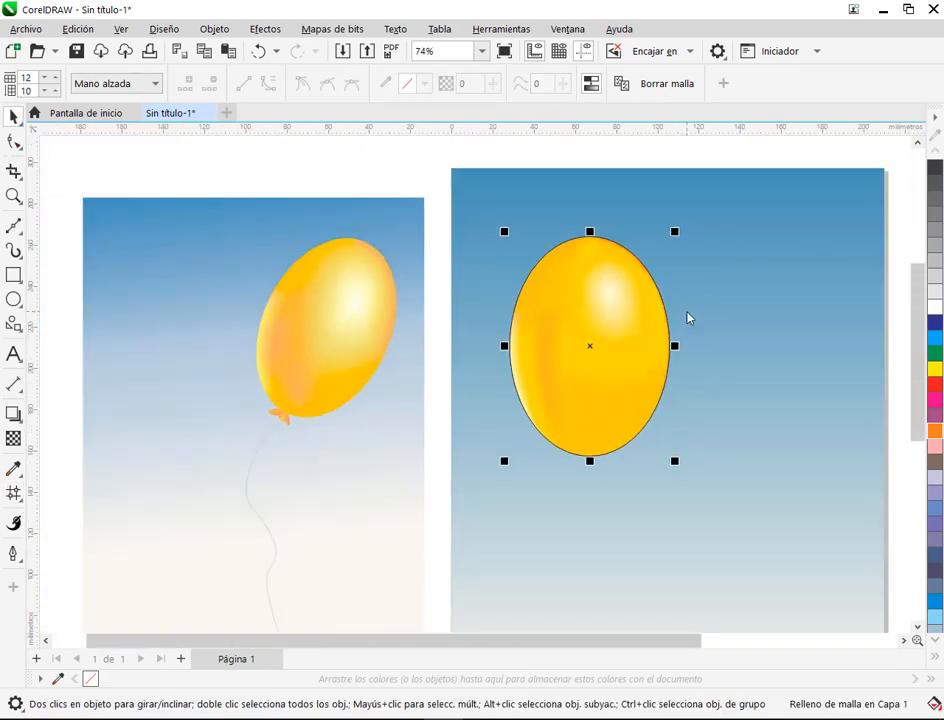
{"action": "scroll", "coordinate": [672, 393], "scroll_direction": "up", "scroll_amount": 1}
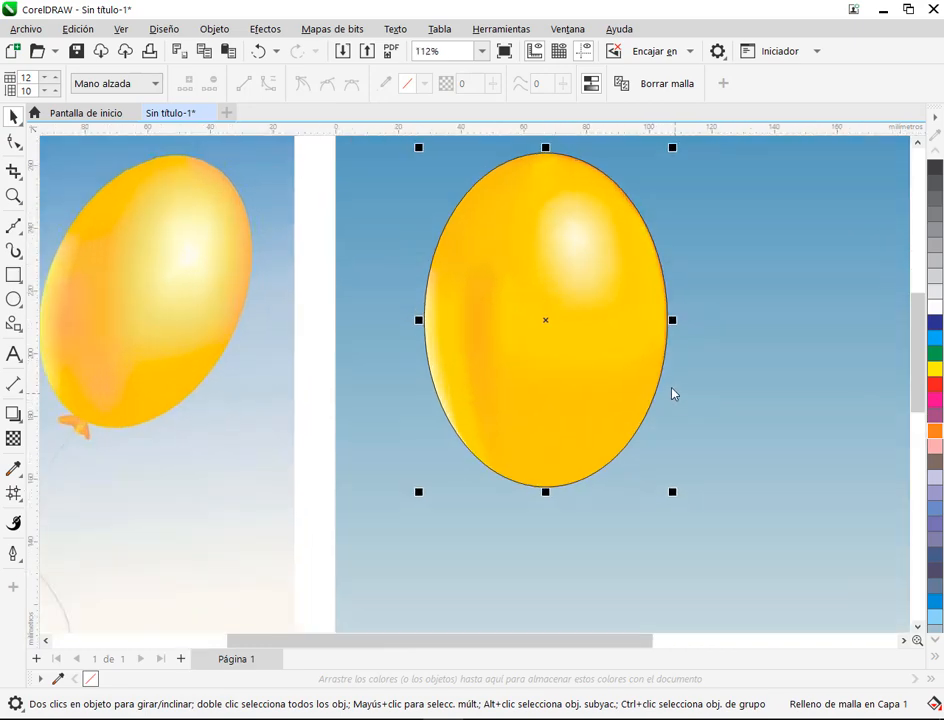
Step: Select the two mesh nodes just right of the upper orange band and tint them with orange
{"action": "key", "text": "m"}
{"action": "scroll", "coordinate": [494, 300], "scroll_direction": "up", "scroll_amount": 2}
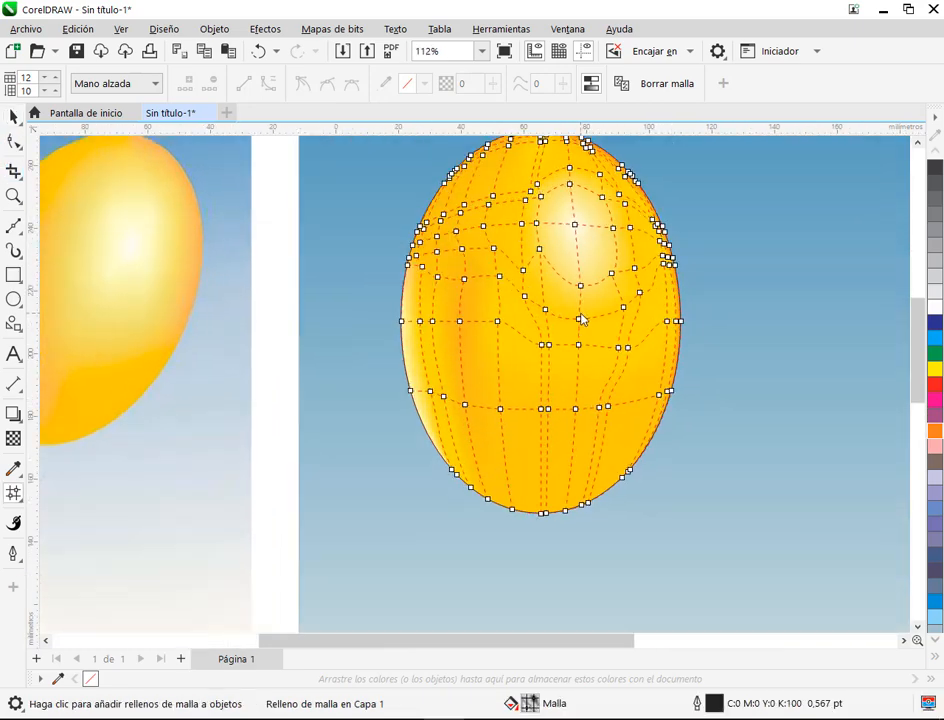
{"action": "left_click", "coordinate": [421, 243]}
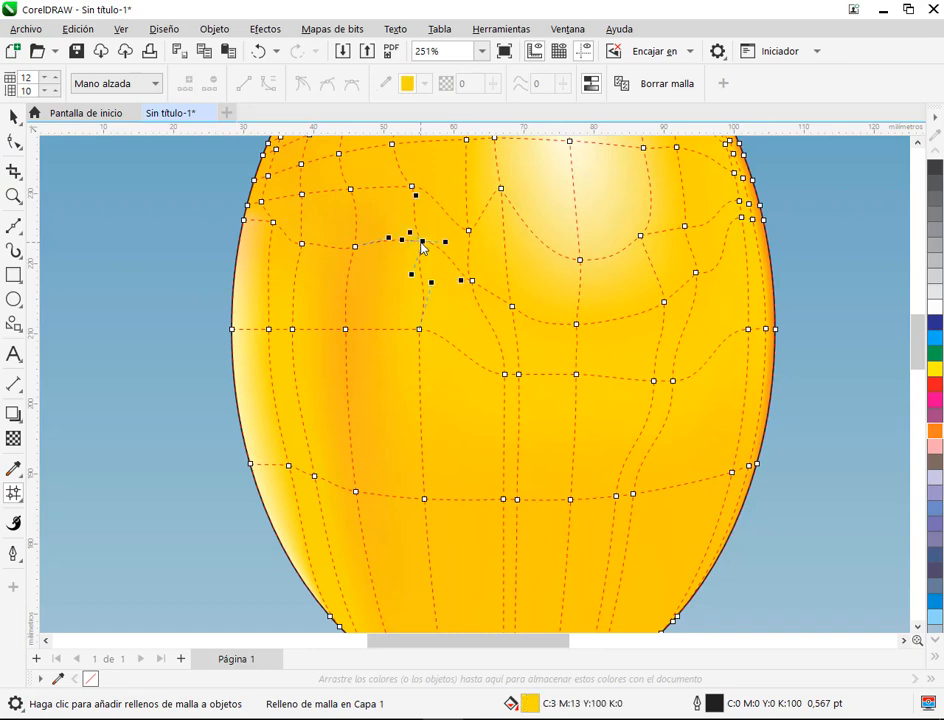
{"action": "left_click", "coordinate": [419, 329], "text": "shift"}
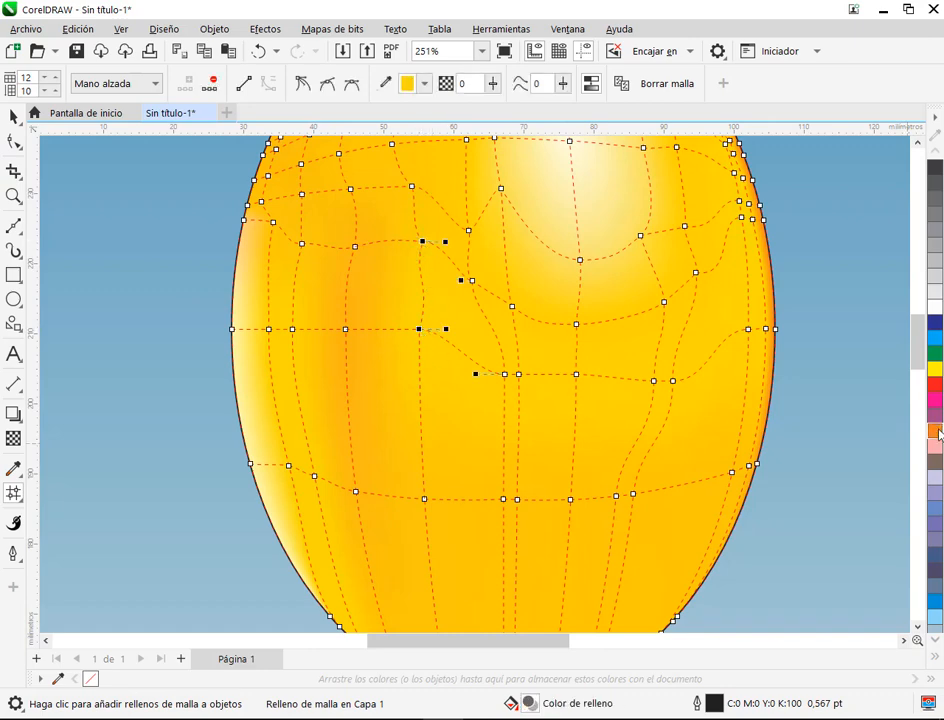
{"action": "left_click", "coordinate": [536, 354]}
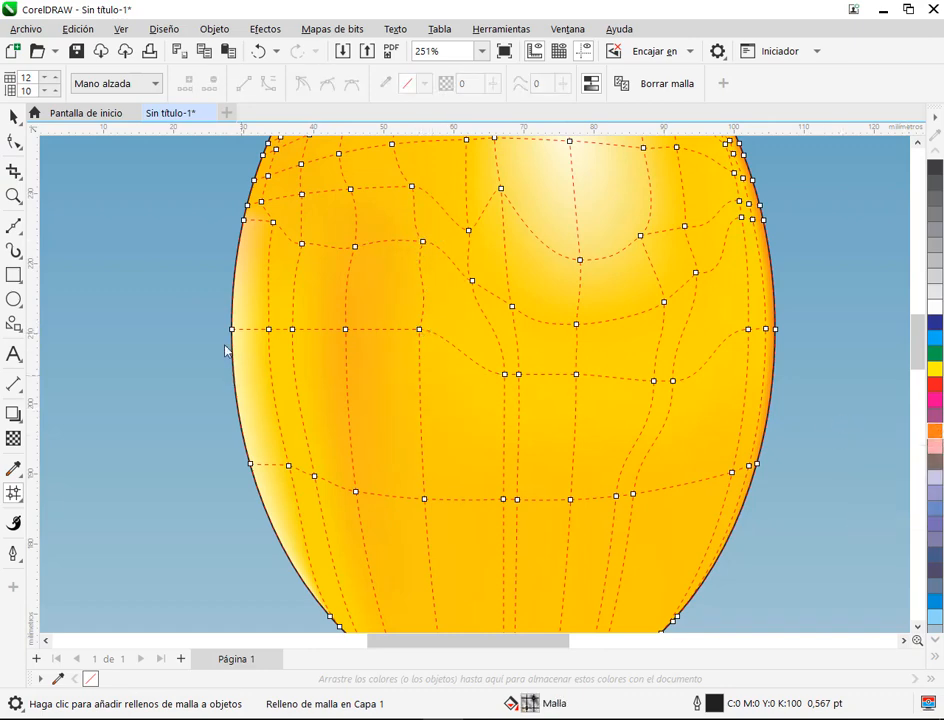
Step: Examine the balloon with and without its mesh, comparing its highlight and orange band with the reference balloon
{"action": "left_click", "coordinate": [13, 117]}
{"action": "left_click", "coordinate": [99, 313]}
{"action": "scroll", "coordinate": [677, 383], "scroll_direction": "down", "scroll_amount": 1}
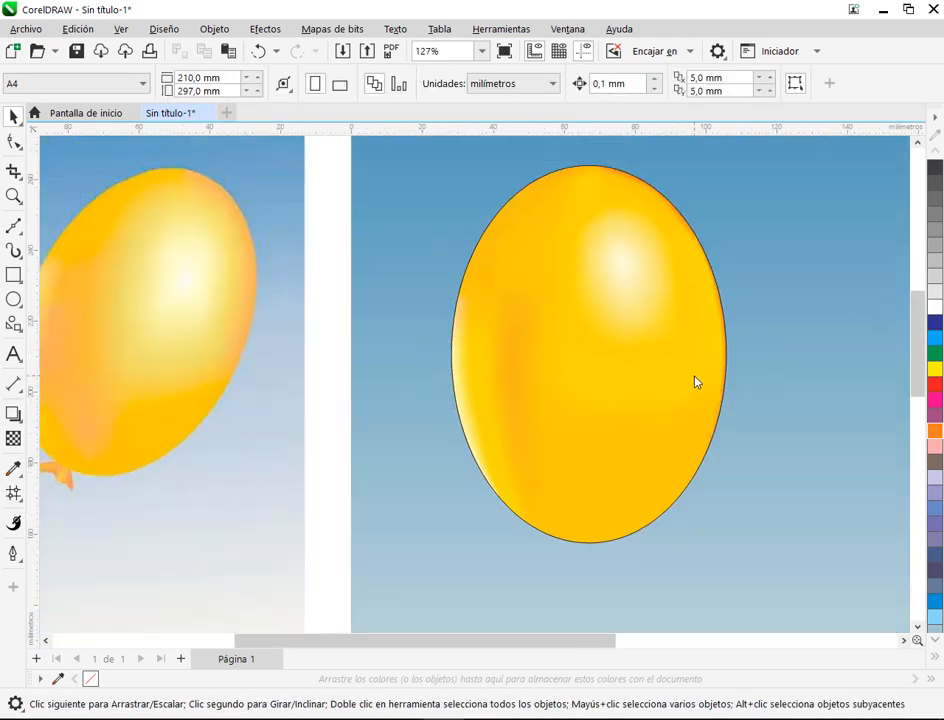
{"action": "left_click_drag", "start_coordinate": [643, 375], "coordinate": [626, 376]}
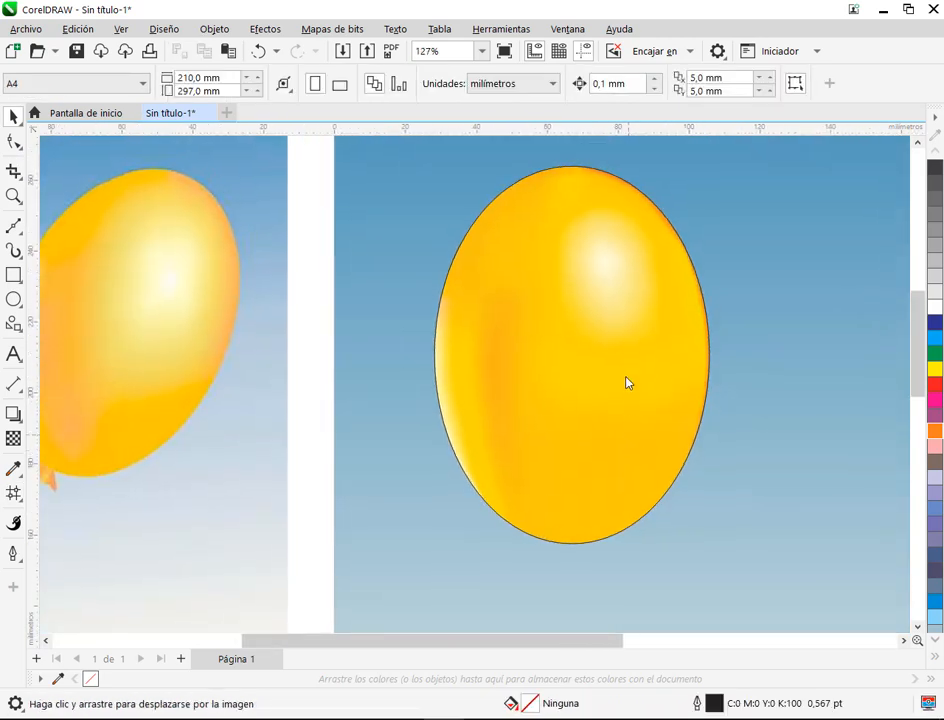
{"action": "left_click", "coordinate": [593, 437]}
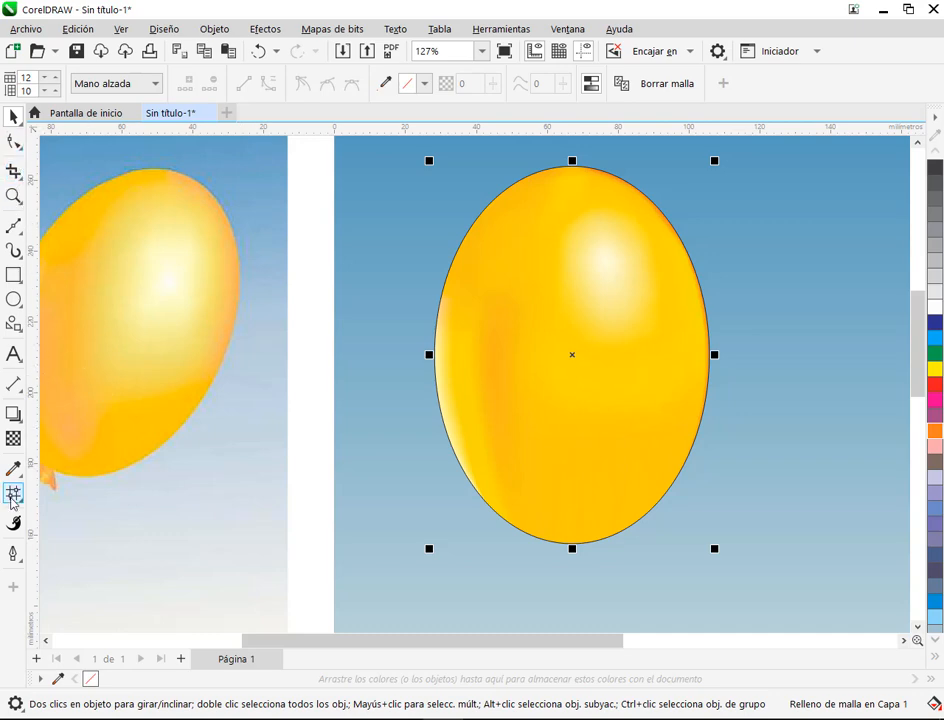
{"action": "left_click", "coordinate": [13, 495]}
{"action": "scroll", "coordinate": [495, 400], "scroll_direction": "up", "scroll_amount": 2}
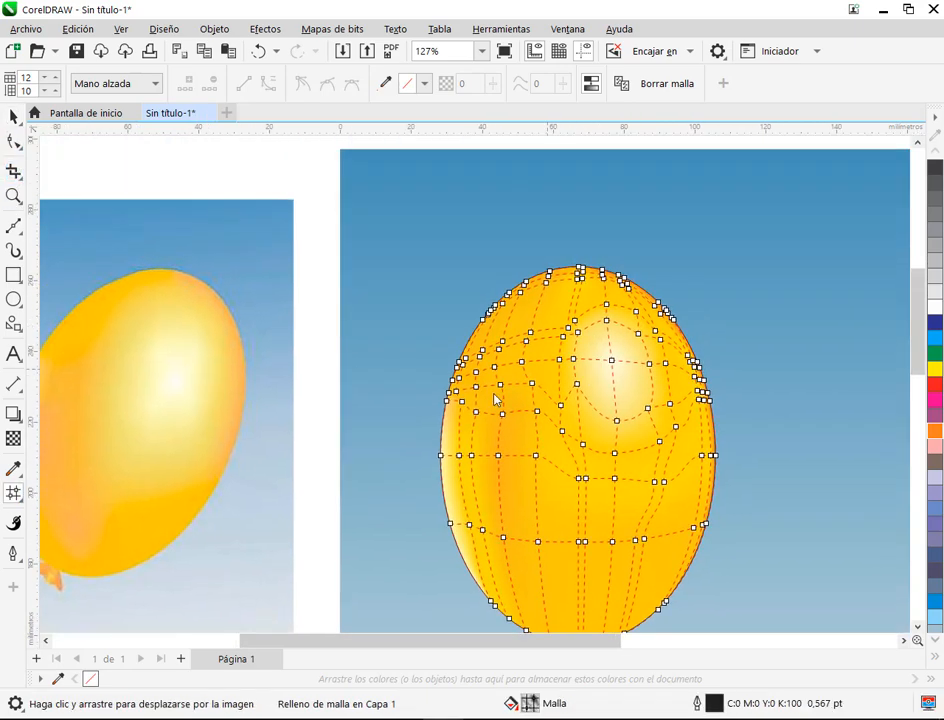
{"action": "left_click", "coordinate": [434, 259]}
{"action": "left_click", "coordinate": [15, 118]}
{"action": "scroll", "coordinate": [641, 392], "scroll_direction": "down", "scroll_amount": 1}
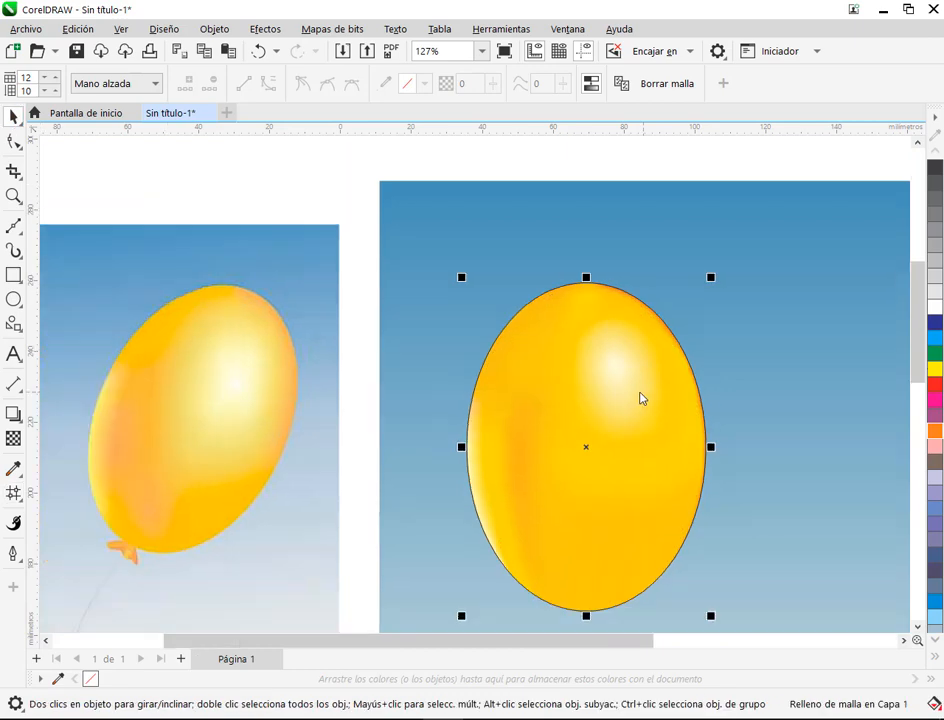
{"action": "left_click", "coordinate": [775, 439]}
{"action": "left_click_drag", "start_coordinate": [720, 480], "coordinate": [692, 377]}
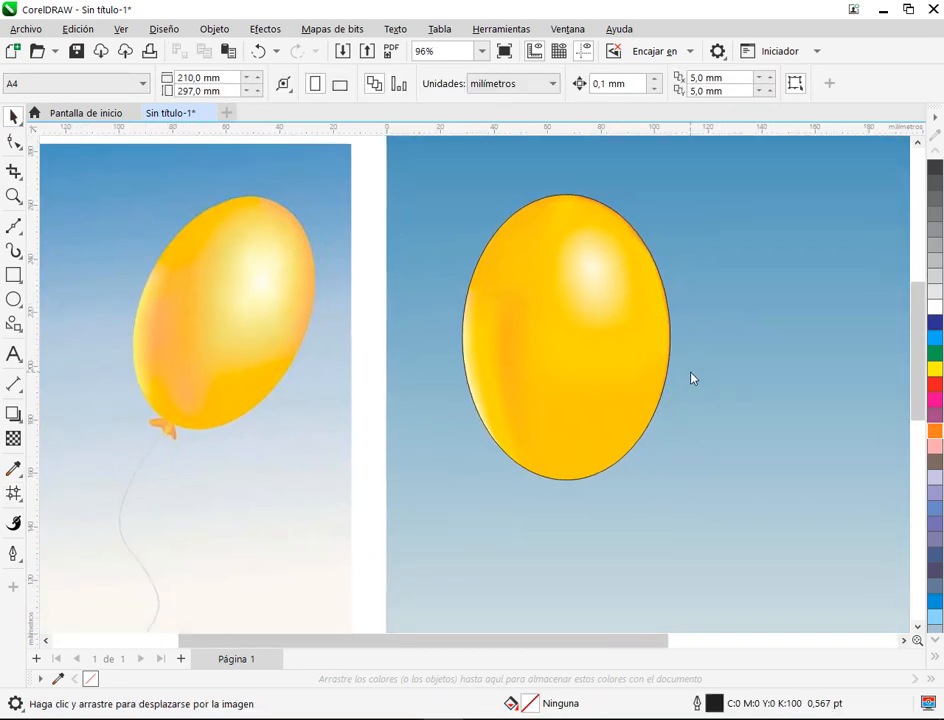
Step: Select the four mesh nodes between the pale left-edge highlight and the orange band and tint them with orange
{"action": "left_click", "coordinate": [578, 403]}
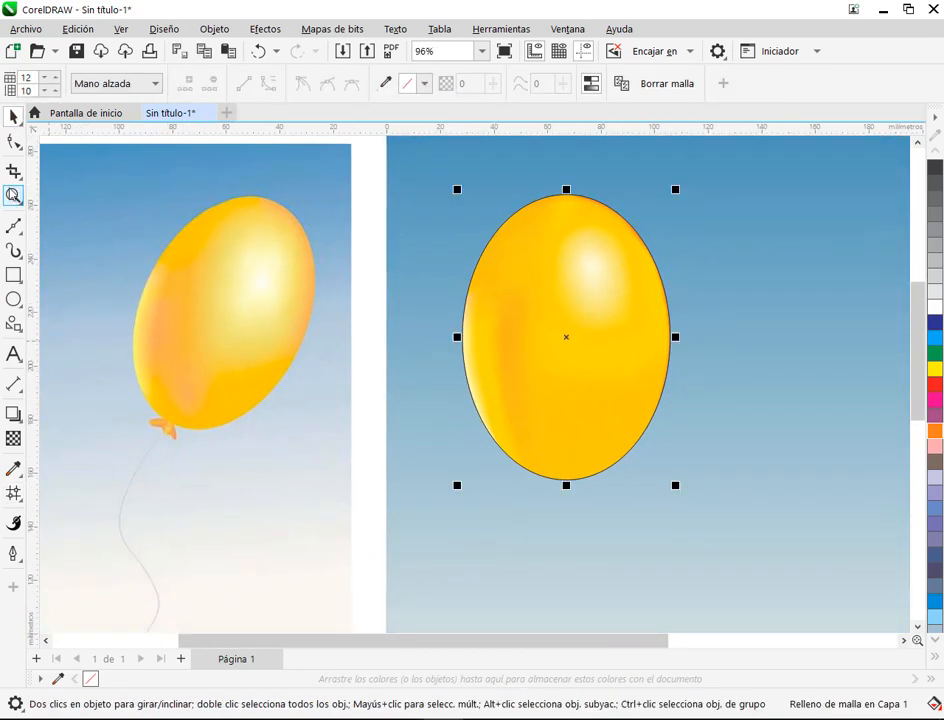
{"action": "left_click", "coordinate": [12, 494]}
{"action": "scroll", "coordinate": [515, 365], "scroll_direction": "up", "scroll_amount": 2}
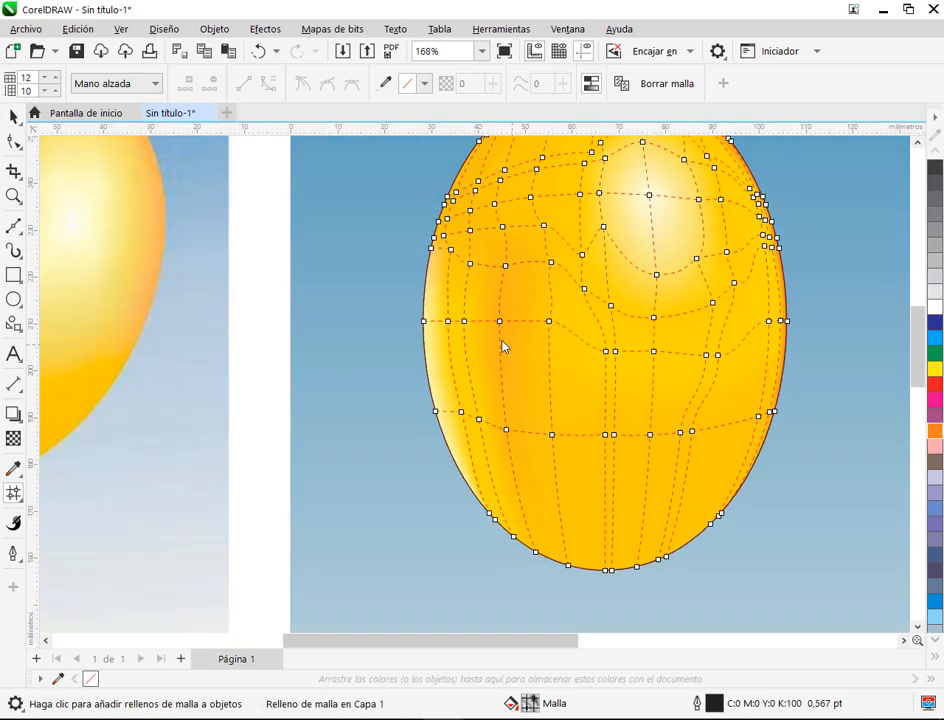
{"action": "mouse_move", "coordinate": [470, 311]}
{"action": "left_mouse_down"}
{"action": "mouse_move", "coordinate": [435, 321]}
{"action": "mouse_move", "coordinate": [434, 362]}
{"action": "mouse_move", "coordinate": [478, 472]}
{"action": "left_mouse_up"}
{"action": "left_click_drag", "start_coordinate": [503, 427], "coordinate": [480, 291]}
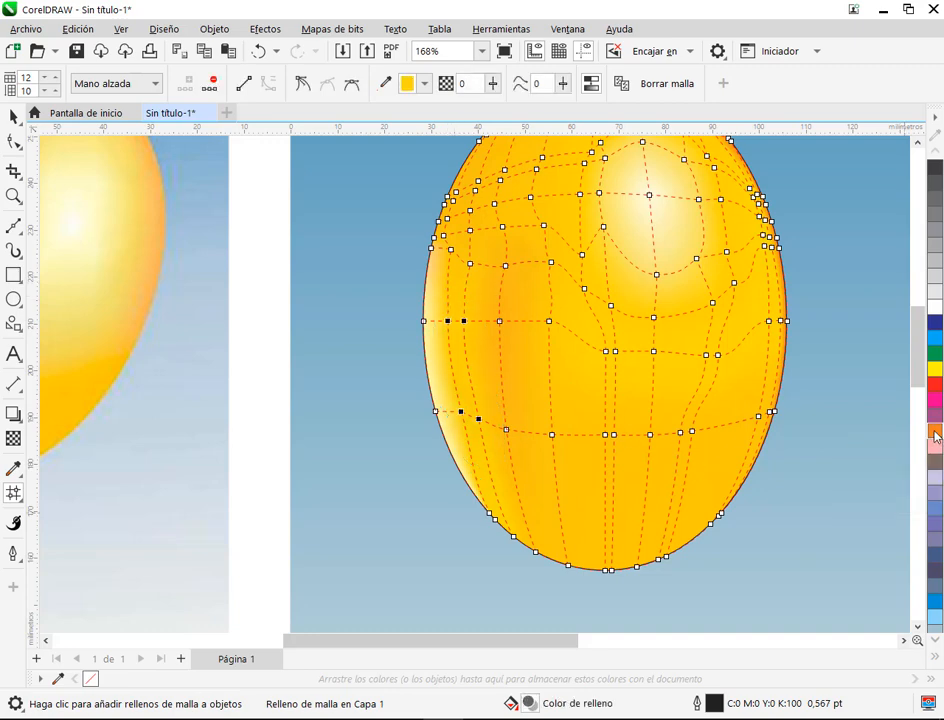
{"action": "left_click", "coordinate": [843, 468]}
{"action": "left_click", "coordinate": [13, 118]}
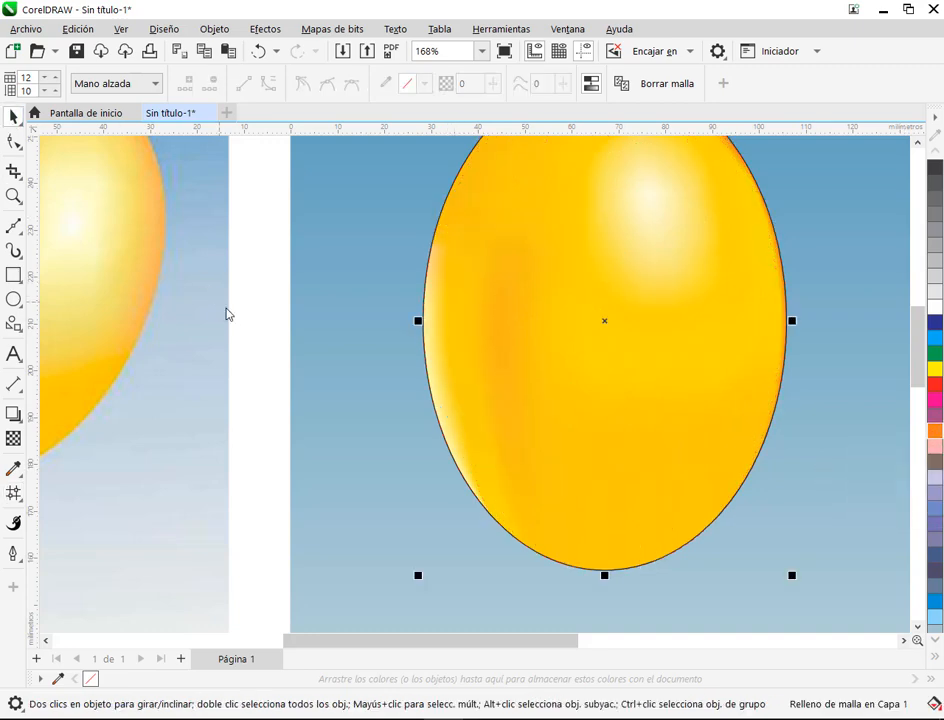
{"action": "left_click", "coordinate": [230, 312]}
{"action": "scroll", "coordinate": [596, 368], "scroll_direction": "down", "scroll_amount": 1}
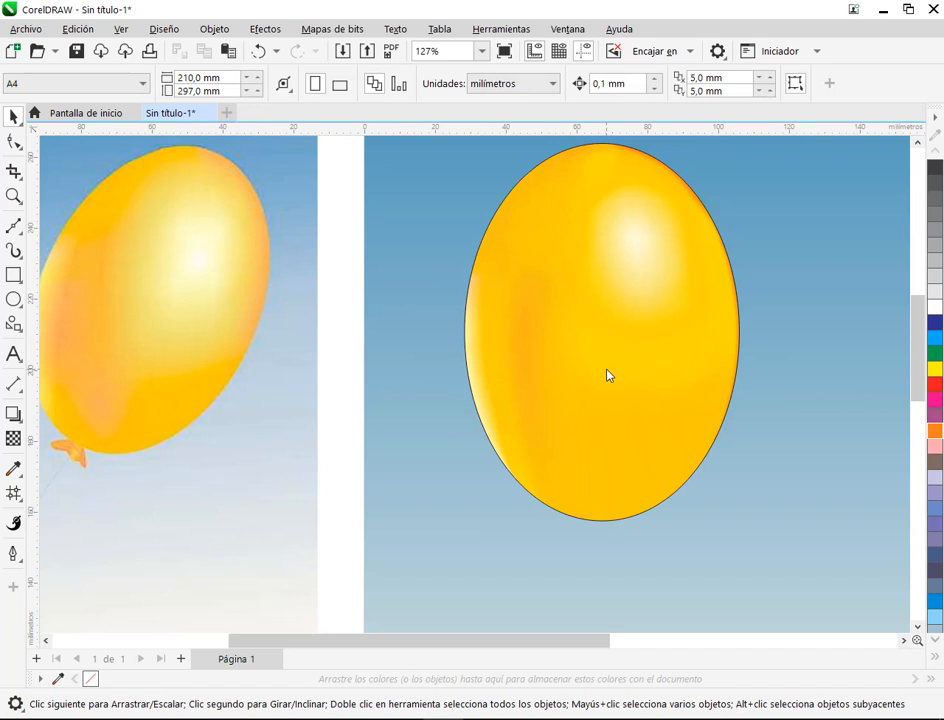
{"action": "left_click_drag", "start_coordinate": [566, 392], "coordinate": [624, 383]}
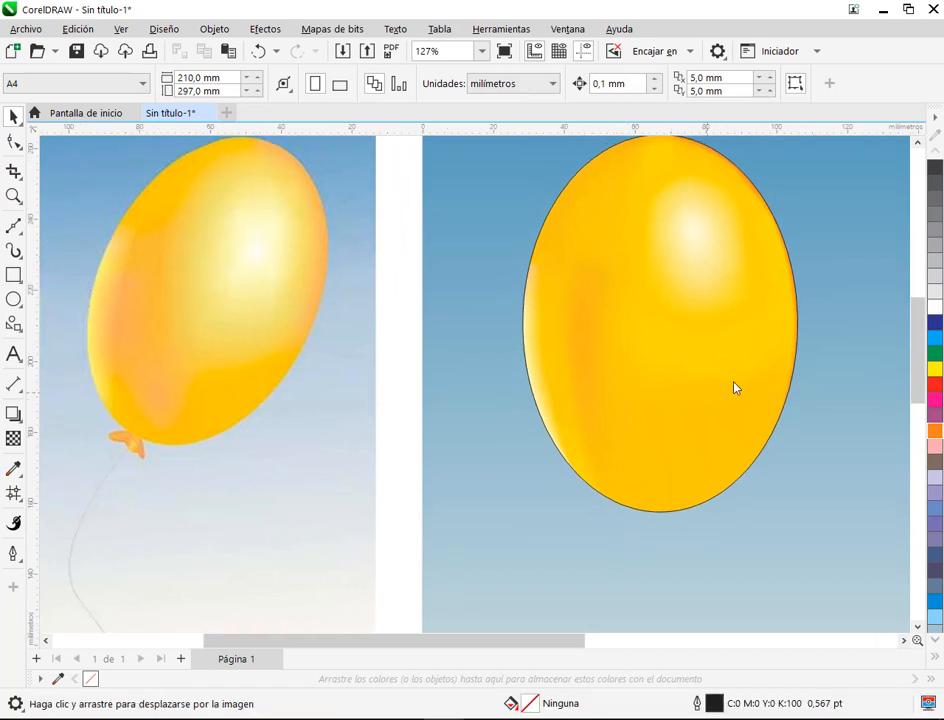
{"action": "left_click_drag", "start_coordinate": [755, 389], "coordinate": [636, 386]}
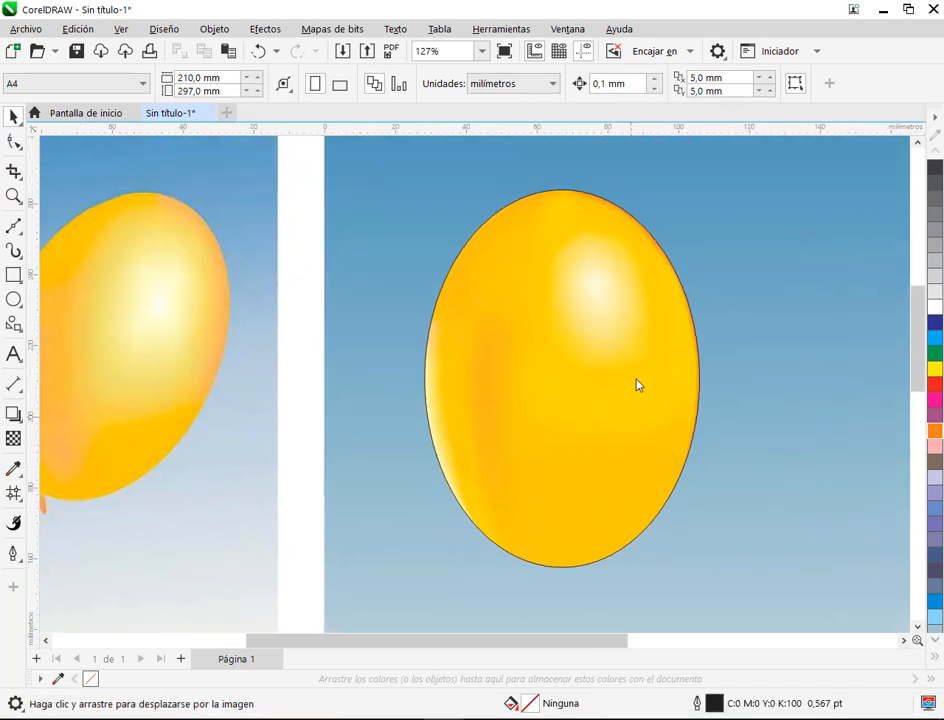
Step: Select the five mesh nodes in the row just below the round highlight and tint them with yellow
{"action": "scroll", "coordinate": [636, 386], "scroll_direction": "down", "scroll_amount": 3}
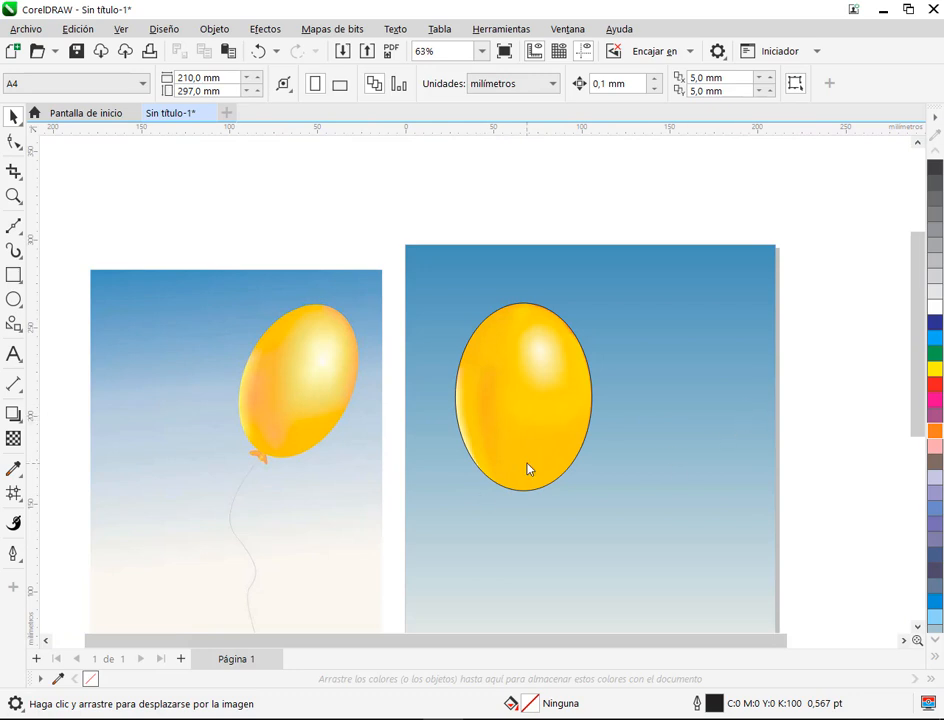
{"action": "scroll", "coordinate": [529, 469], "scroll_direction": "up", "scroll_amount": 2}
{"action": "left_click", "coordinate": [512, 449]}
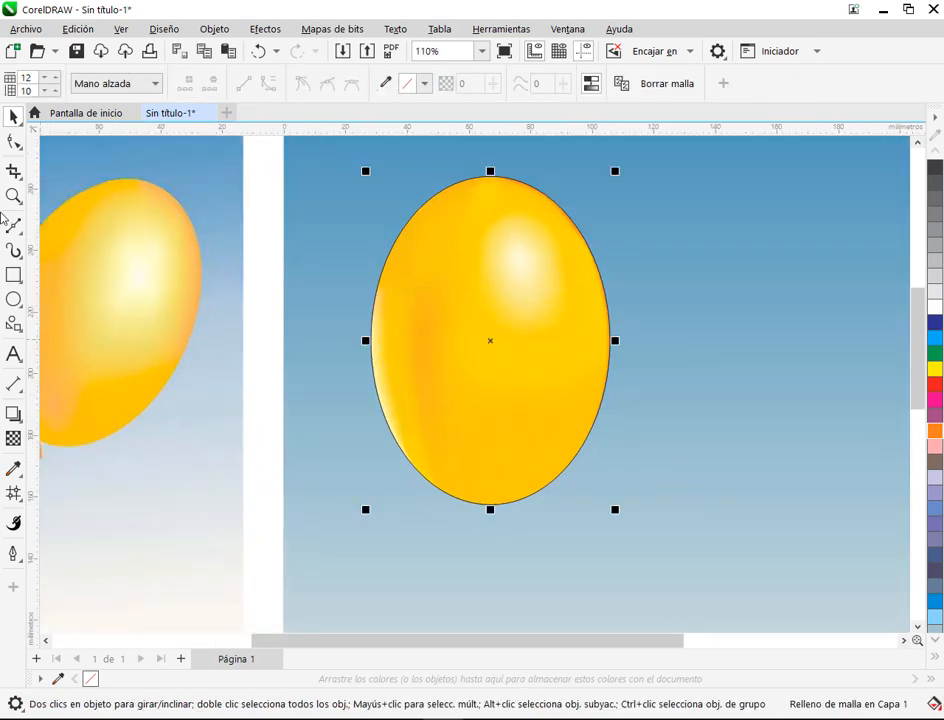
{"action": "key", "text": "m"}
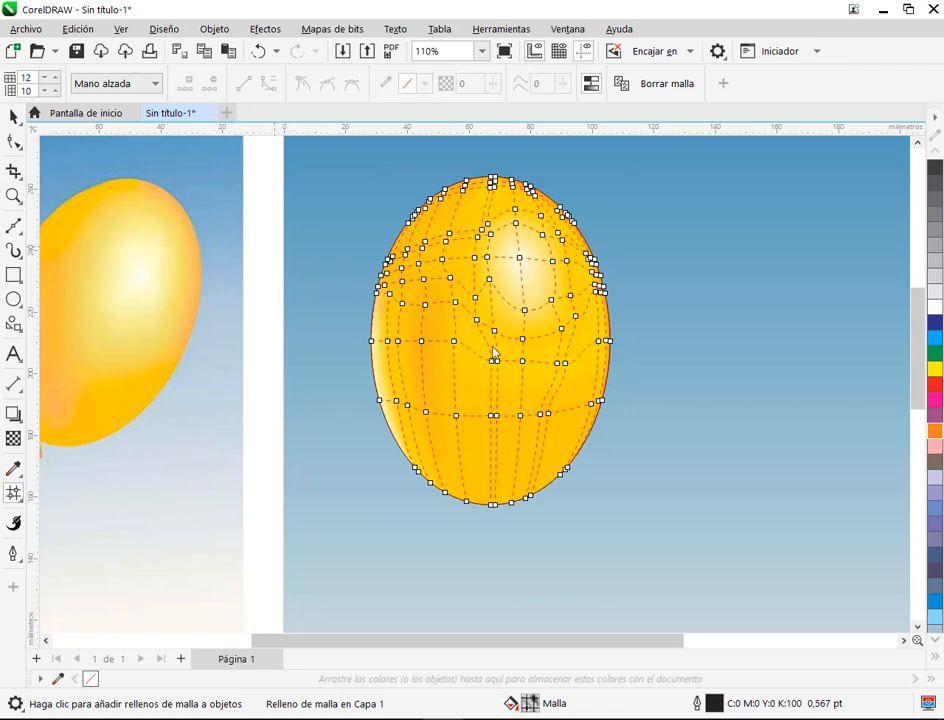
{"action": "scroll", "coordinate": [592, 362], "scroll_direction": "up", "scroll_amount": 2}
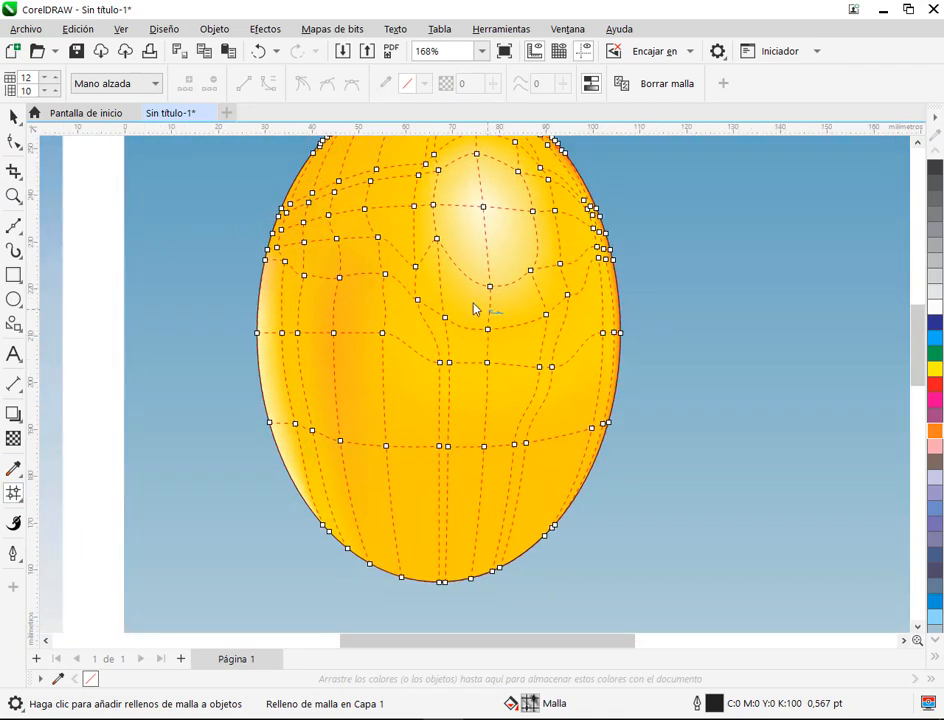
{"action": "mouse_move", "coordinate": [475, 308]}
{"action": "left_mouse_down"}
{"action": "mouse_move", "coordinate": [430, 322]}
{"action": "mouse_move", "coordinate": [552, 345]}
{"action": "mouse_move", "coordinate": [569, 288]}
{"action": "mouse_move", "coordinate": [433, 292]}
{"action": "mouse_move", "coordinate": [476, 314]}
{"action": "left_mouse_up"}
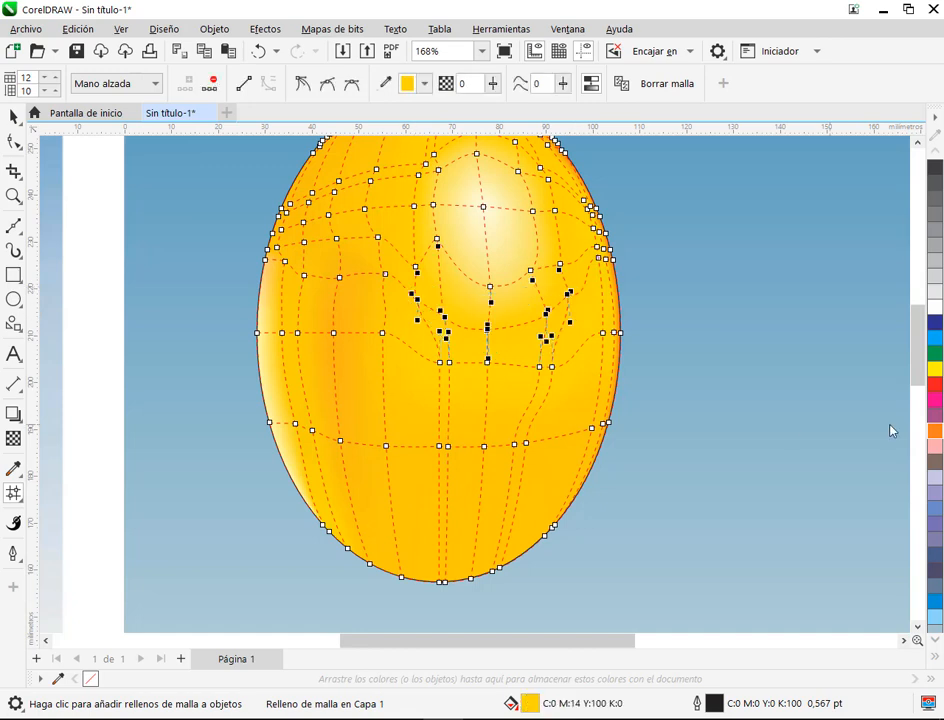
{"action": "left_click", "coordinate": [933, 369], "text": "ctrl"}
{"action": "left_click", "coordinate": [13, 117]}
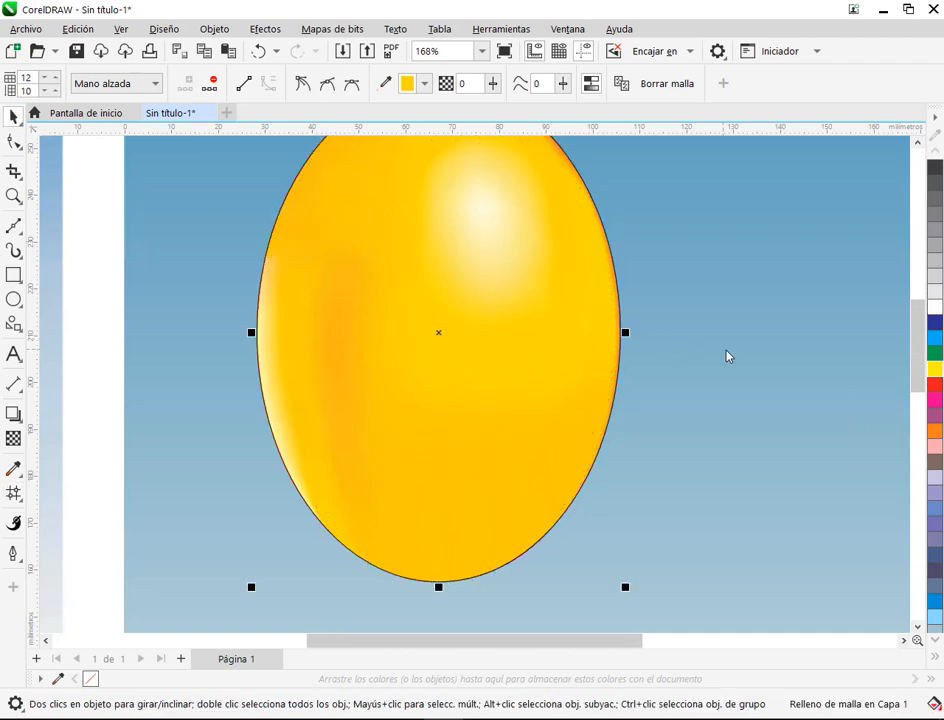
{"action": "scroll", "coordinate": [727, 356], "scroll_direction": "down", "scroll_amount": 3}
{"action": "left_click", "coordinate": [727, 433]}
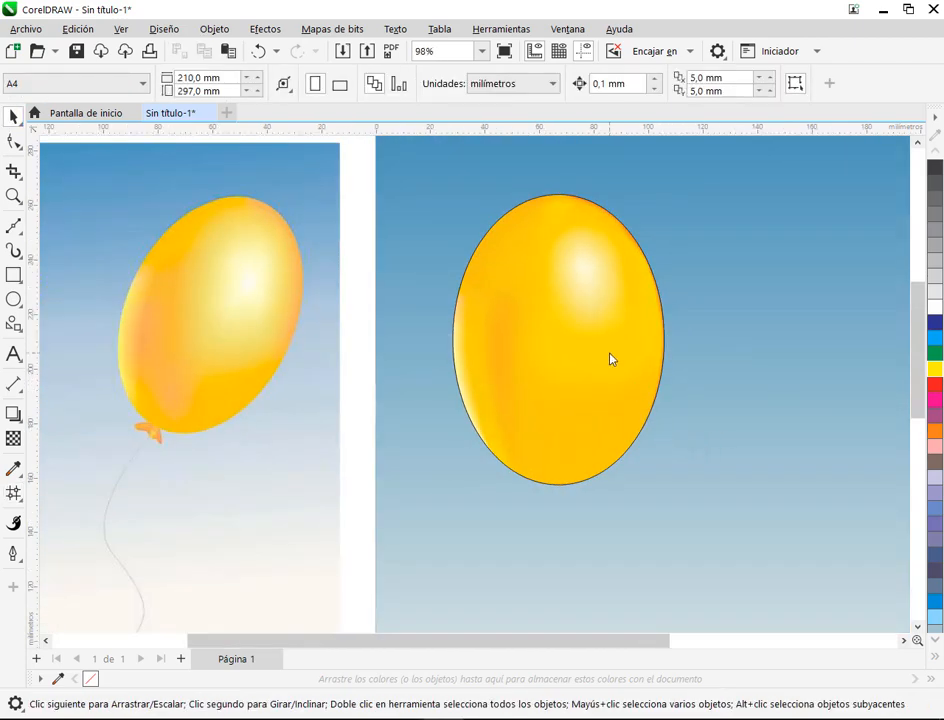
Step: Select the six mesh nodes clustered at the top centre of the balloon and tint them with orange
{"action": "left_click_drag", "start_coordinate": [586, 274], "coordinate": [554, 367]}
{"action": "left_click", "coordinate": [554, 331]}
{"action": "scroll", "coordinate": [554, 321], "scroll_direction": "up", "scroll_amount": 4}
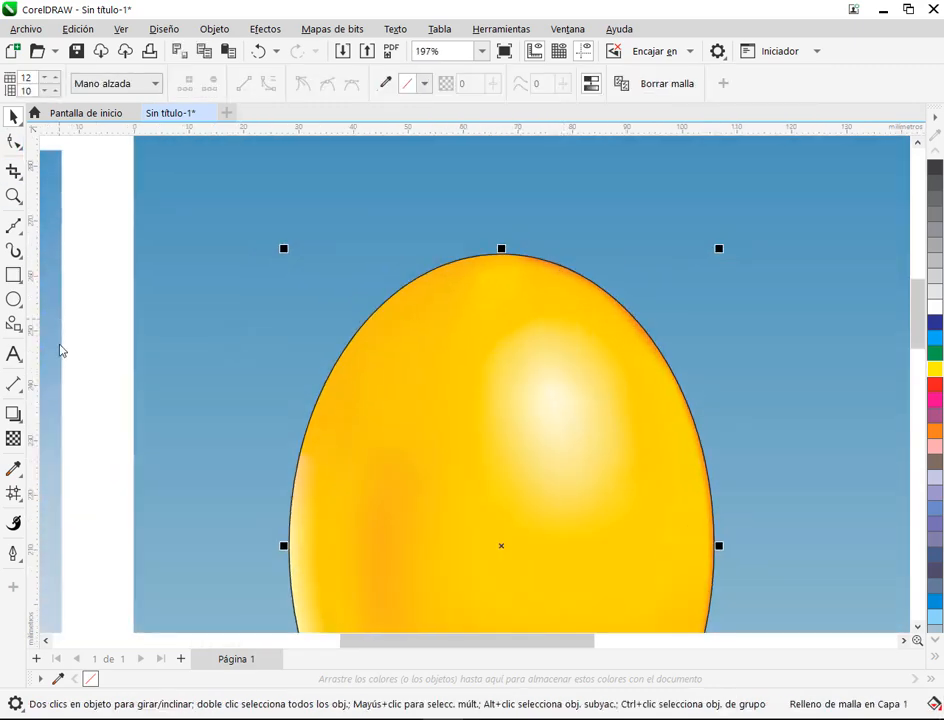
{"action": "left_click", "coordinate": [13, 493]}
{"action": "scroll", "coordinate": [476, 299], "scroll_direction": "up", "scroll_amount": 2}
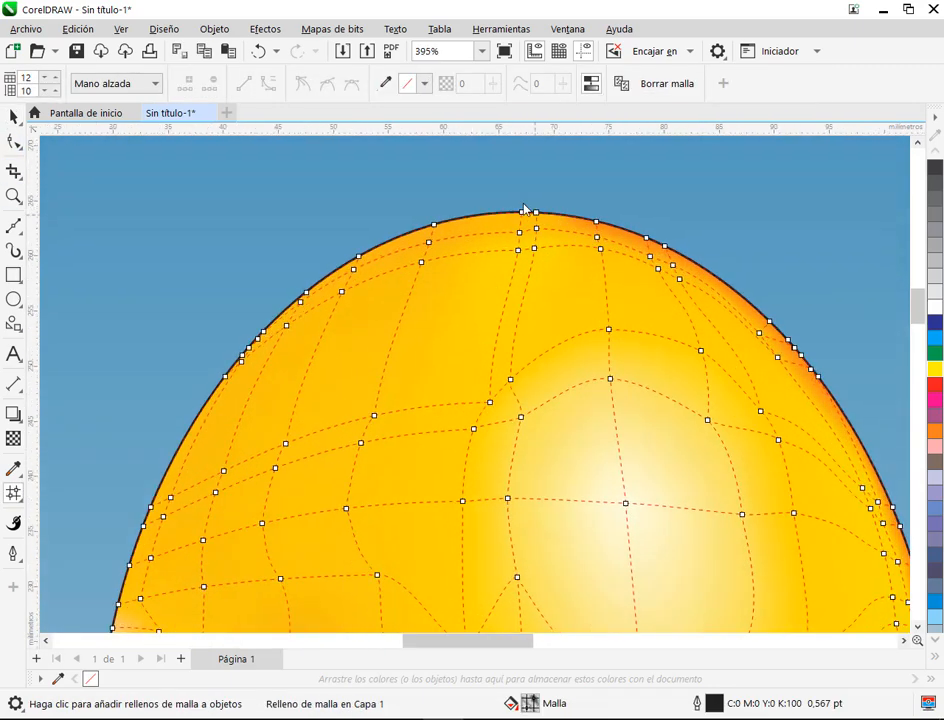
{"action": "left_click_drag", "start_coordinate": [506, 190], "coordinate": [506, 192]}
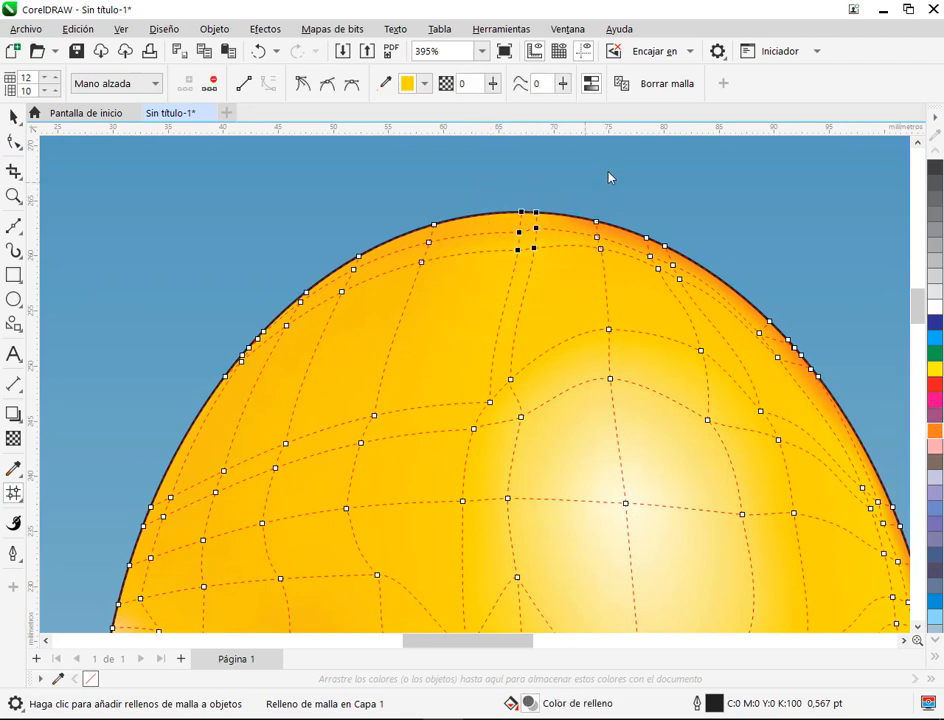
{"action": "left_click", "coordinate": [552, 336]}
{"action": "left_click", "coordinate": [14, 117]}
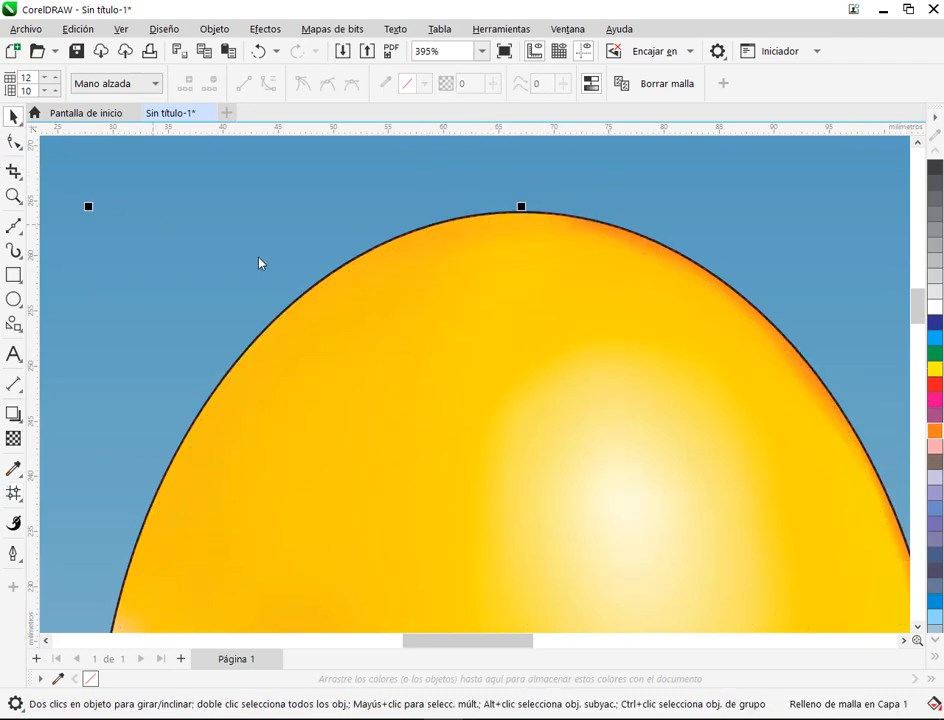
{"action": "scroll", "coordinate": [662, 311], "scroll_direction": "down", "scroll_amount": 2}
{"action": "left_click", "coordinate": [733, 257]}
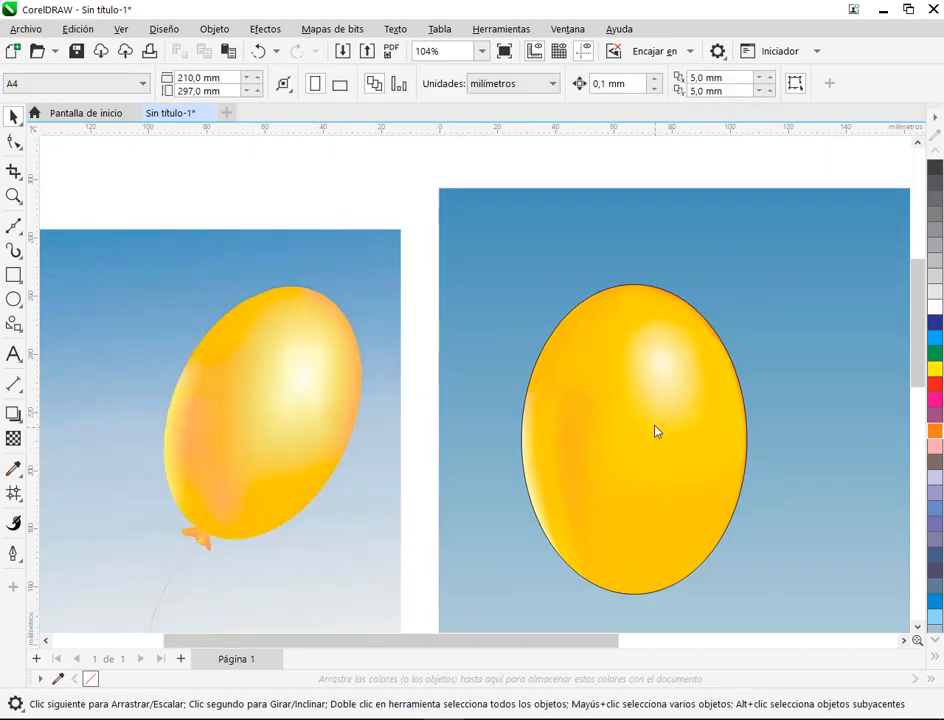
Step: Select the four lower mesh nodes between the pale left-edge highlight and the orange band and add an orange tint
{"action": "left_click_drag", "start_coordinate": [645, 505], "coordinate": [538, 394]}
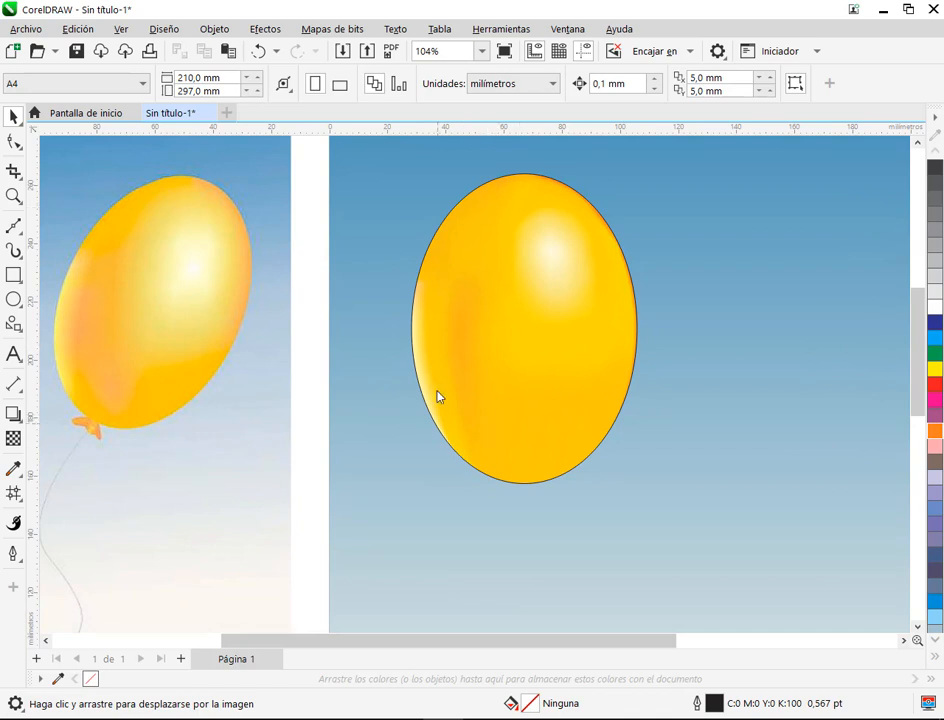
{"action": "left_click", "coordinate": [492, 384]}
{"action": "scroll", "coordinate": [492, 384], "scroll_direction": "up", "scroll_amount": 3}
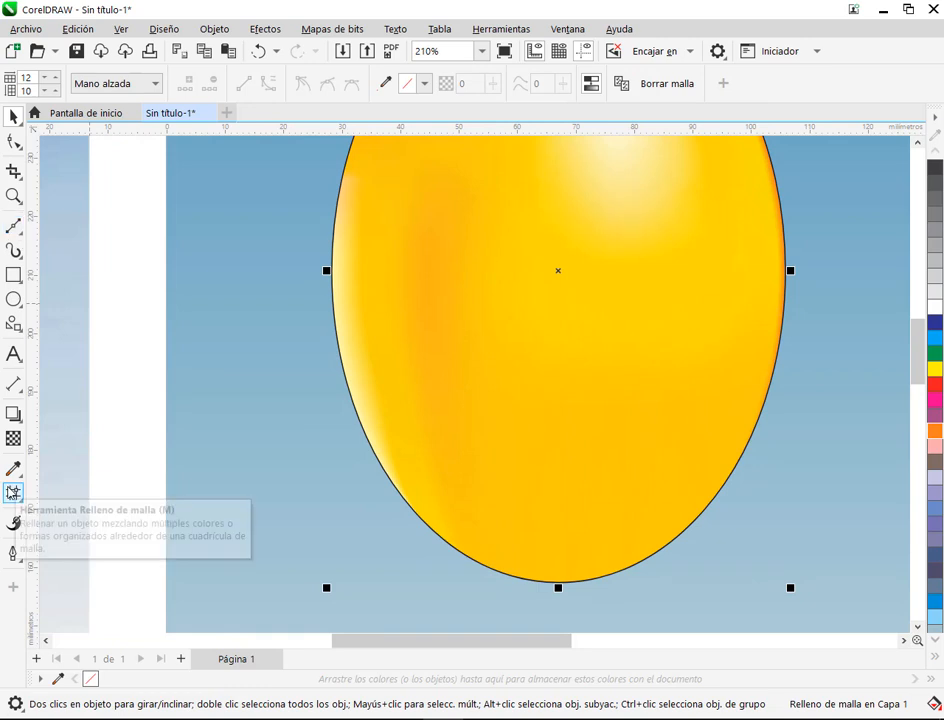
{"action": "left_click", "coordinate": [14, 492]}
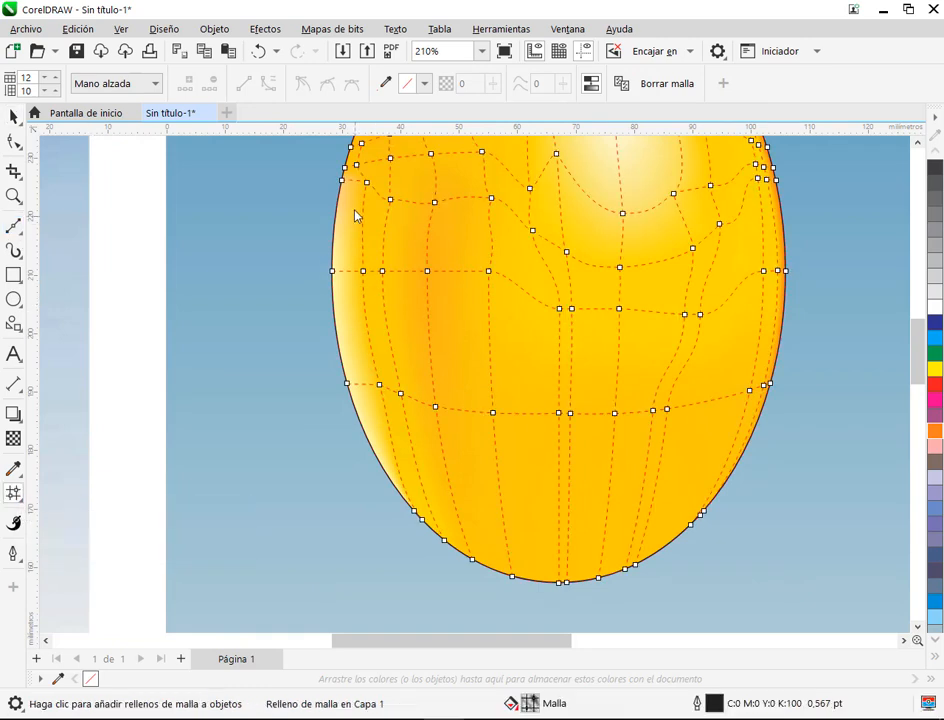
{"action": "left_click", "coordinate": [364, 270]}
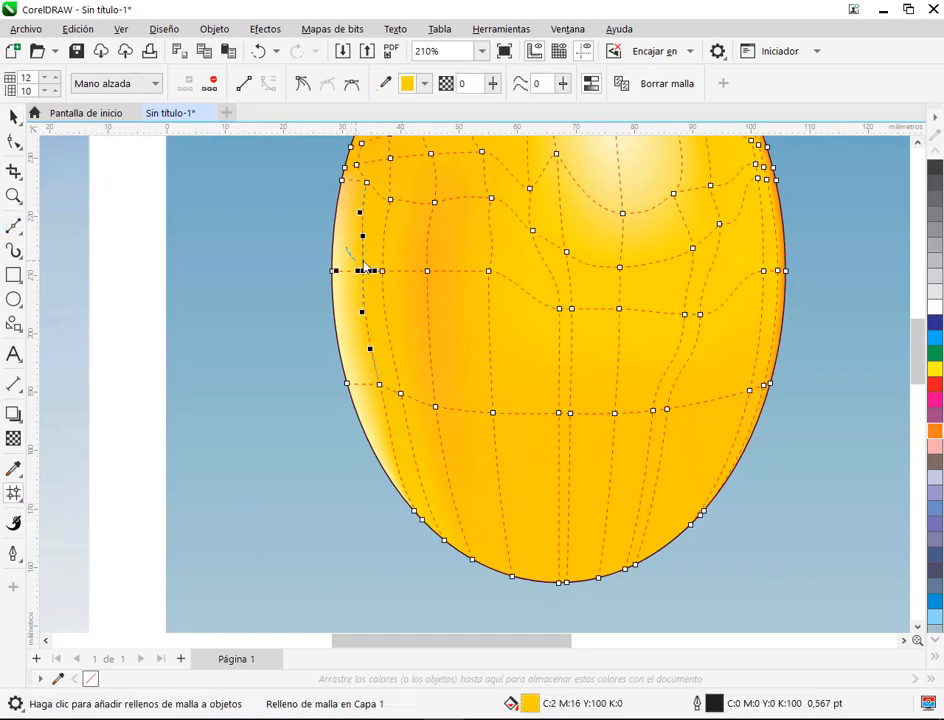
{"action": "mouse_move", "coordinate": [364, 266]}
{"action": "left_mouse_down"}
{"action": "mouse_move", "coordinate": [418, 353]}
{"action": "mouse_move", "coordinate": [385, 421]}
{"action": "mouse_move", "coordinate": [353, 283]}
{"action": "mouse_move", "coordinate": [357, 238]}
{"action": "left_mouse_up"}
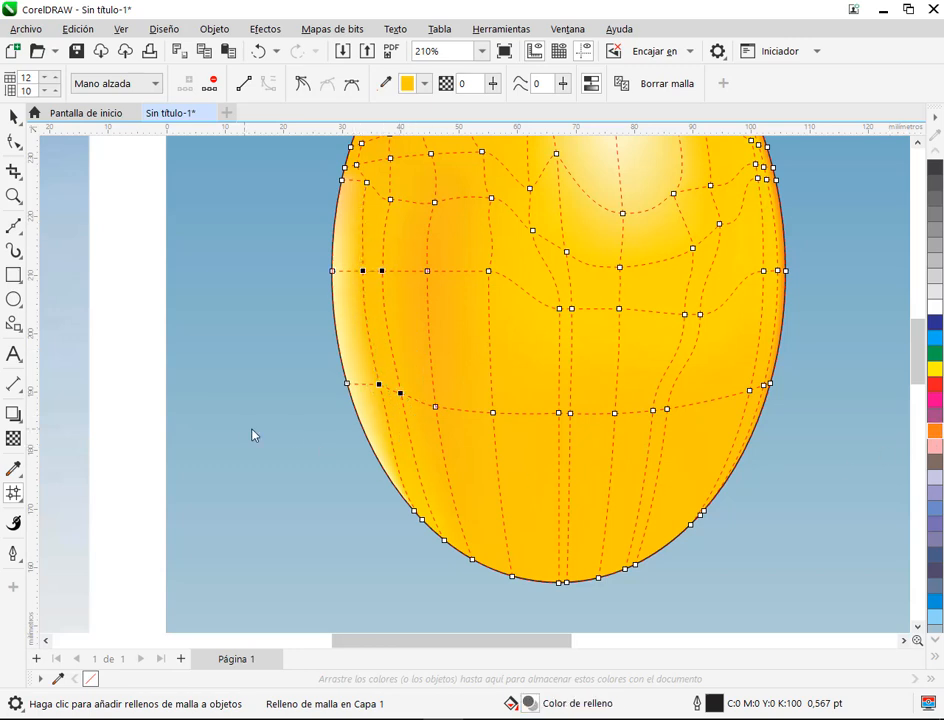
{"action": "left_click", "coordinate": [13, 117]}
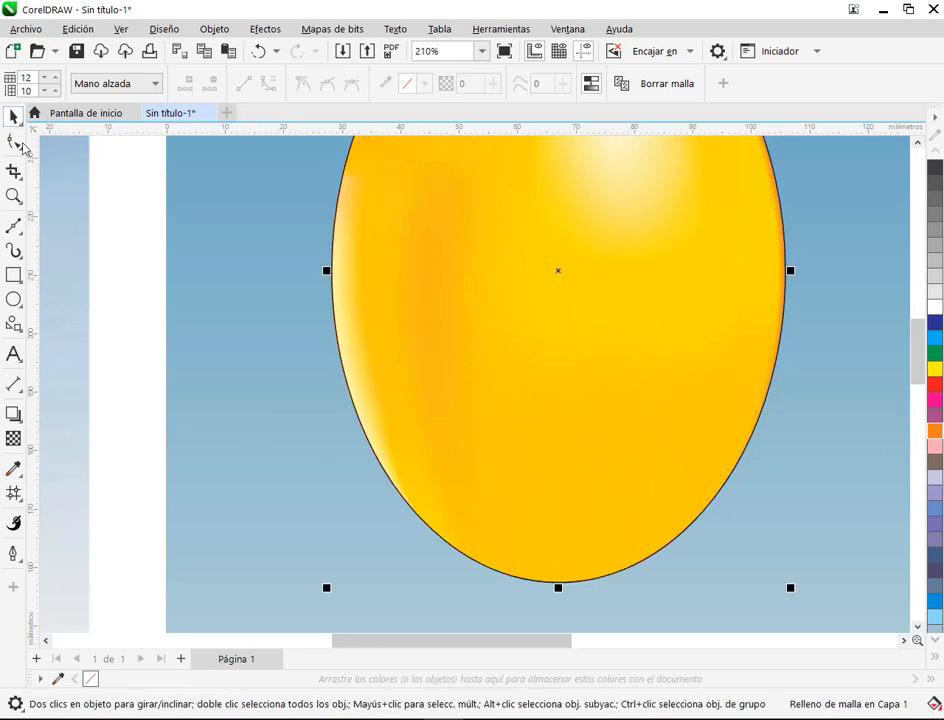
{"action": "left_click", "coordinate": [190, 353]}
Step: Reselect the same four nodes beside the pale left edge and deepen their orange tint
{"action": "left_click", "coordinate": [406, 322]}
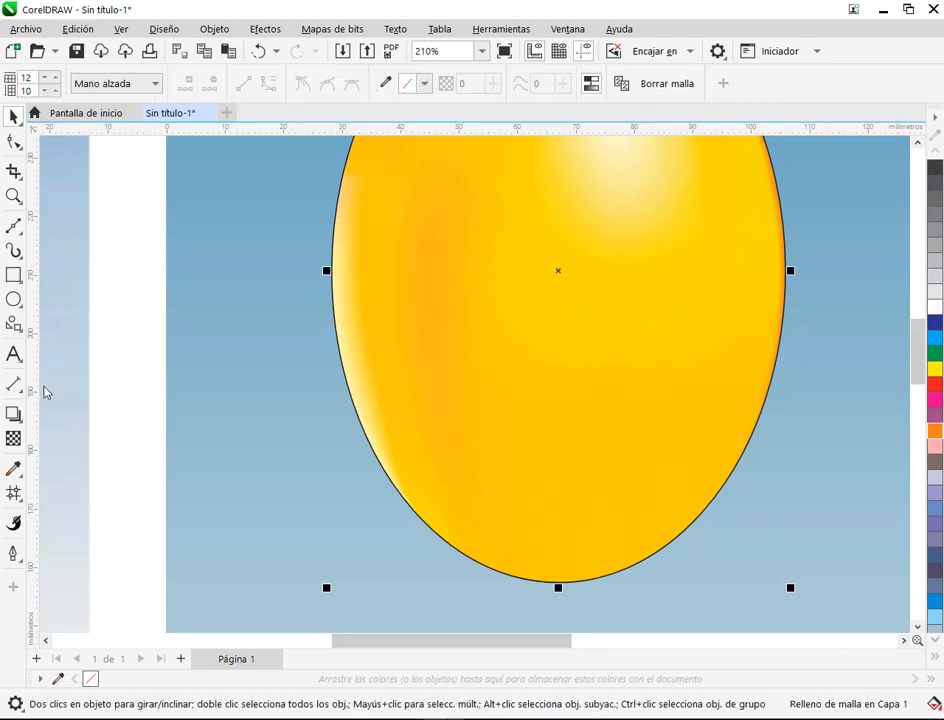
{"action": "left_click", "coordinate": [13, 493]}
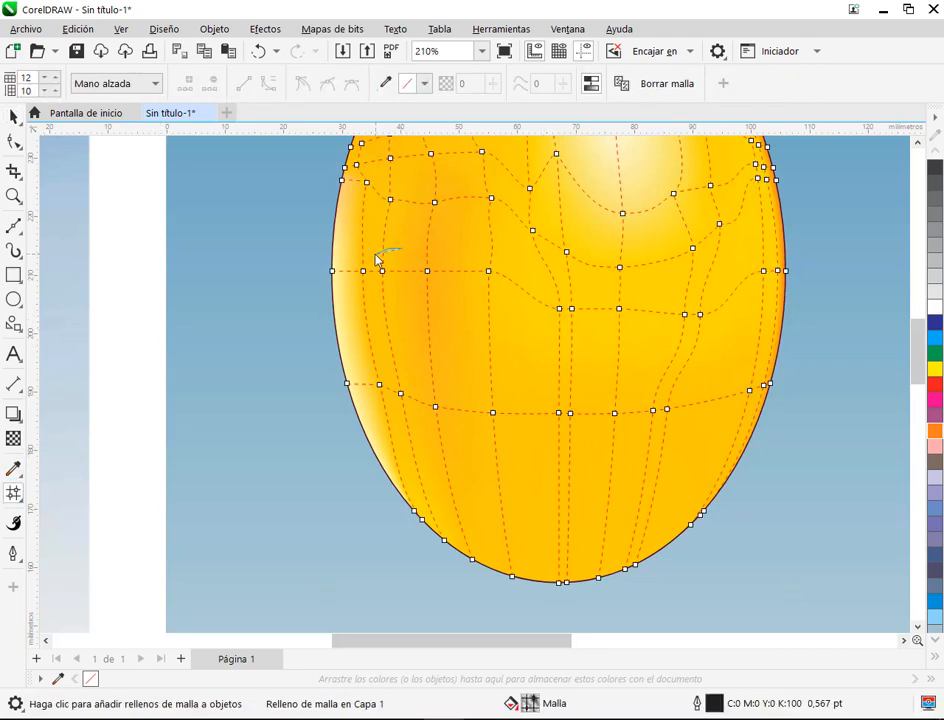
{"action": "mouse_move", "coordinate": [376, 259]}
{"action": "left_mouse_down"}
{"action": "mouse_move", "coordinate": [365, 354]}
{"action": "mouse_move", "coordinate": [417, 449]}
{"action": "mouse_move", "coordinate": [453, 263]}
{"action": "left_mouse_up"}
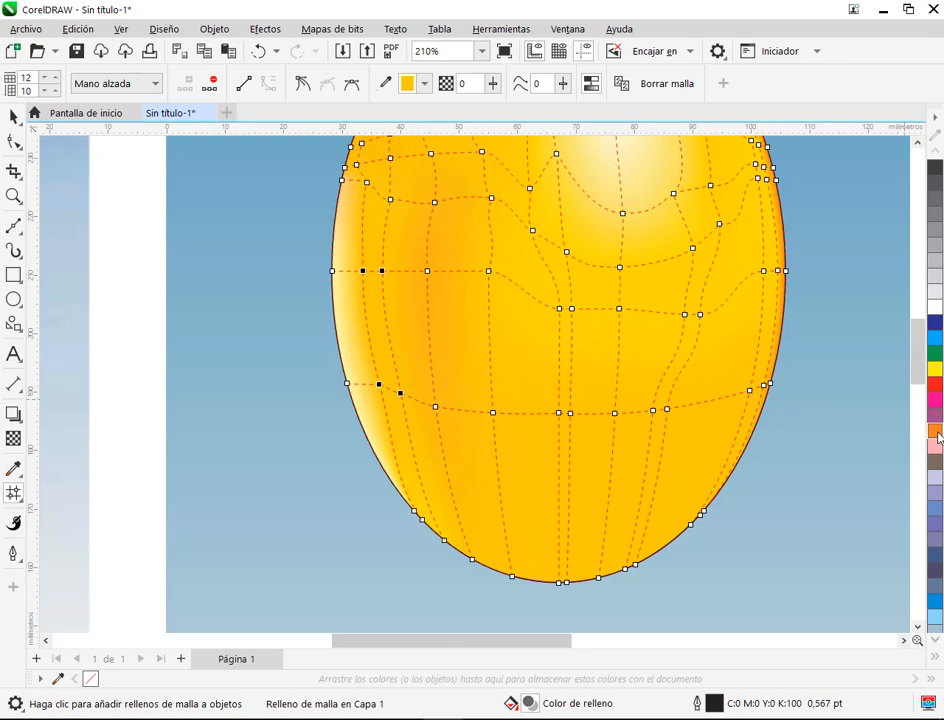
{"action": "left_click", "coordinate": [13, 117]}
{"action": "key", "text": "Escape"}
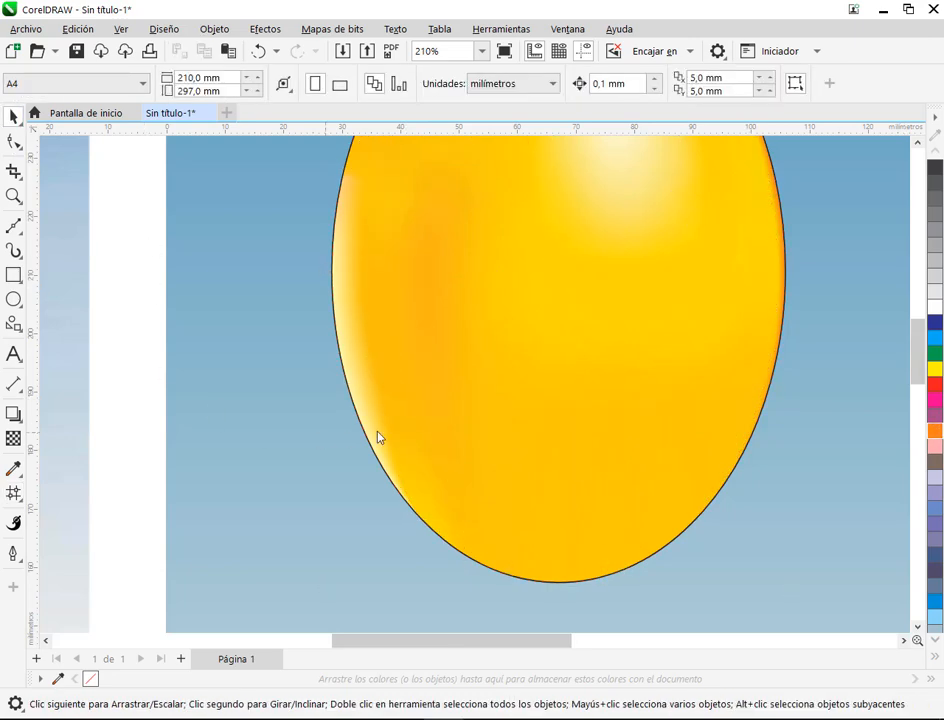
{"action": "scroll", "coordinate": [481, 376], "scroll_direction": "down", "scroll_amount": 2}
{"action": "scroll", "coordinate": [582, 375], "scroll_direction": "down", "scroll_amount": 1}
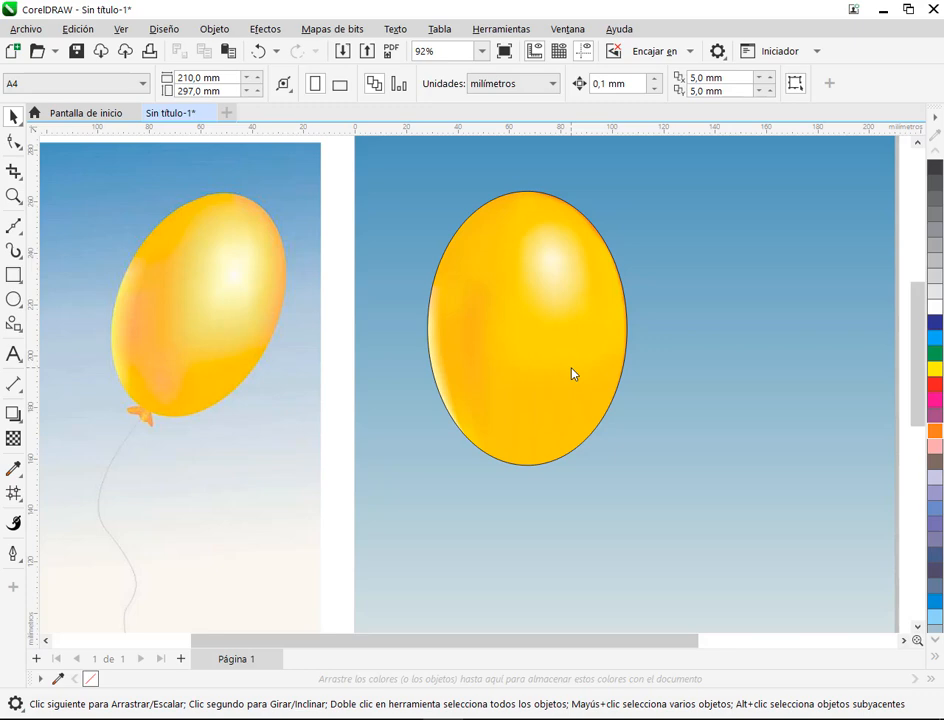
Step: Select the three mesh nodes running down the middle of the orange band and strengthen their orange tint
{"action": "scroll", "coordinate": [572, 374], "scroll_direction": "up", "scroll_amount": 2}
{"action": "left_click", "coordinate": [449, 265]}
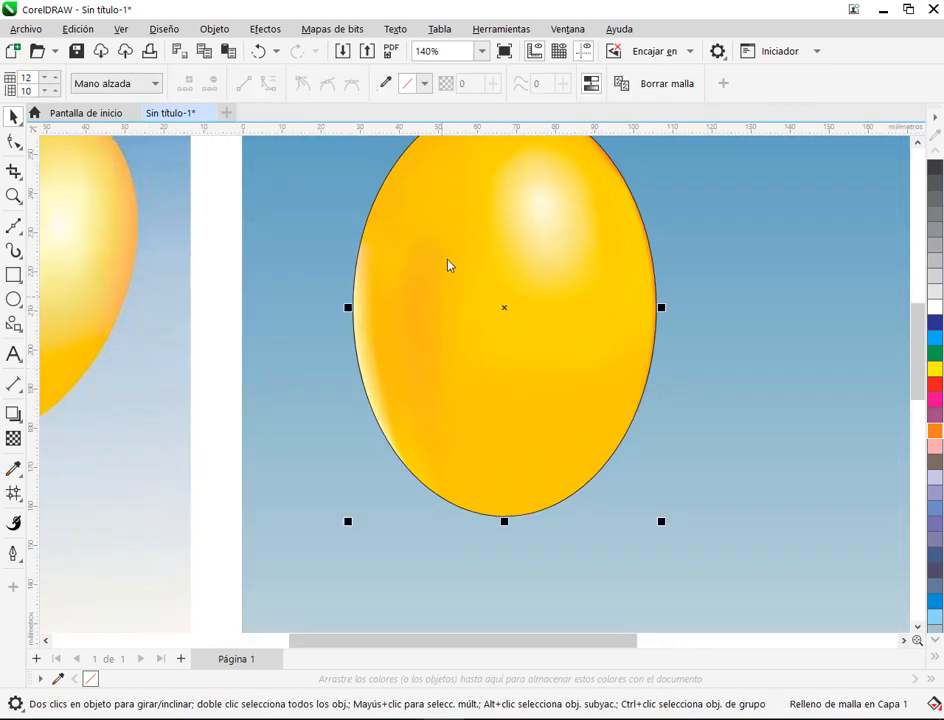
{"action": "left_click", "coordinate": [13, 493]}
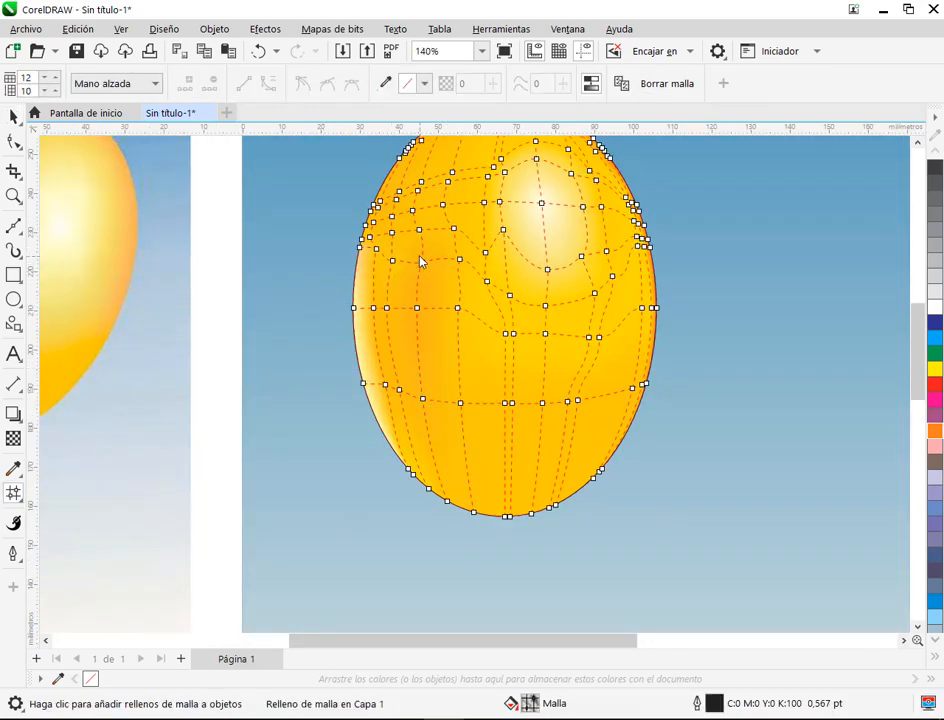
{"action": "mouse_move", "coordinate": [420, 262]}
{"action": "left_mouse_down"}
{"action": "mouse_move", "coordinate": [402, 371]}
{"action": "mouse_move", "coordinate": [434, 419]}
{"action": "mouse_move", "coordinate": [436, 260]}
{"action": "mouse_move", "coordinate": [466, 305]}
{"action": "left_mouse_up"}
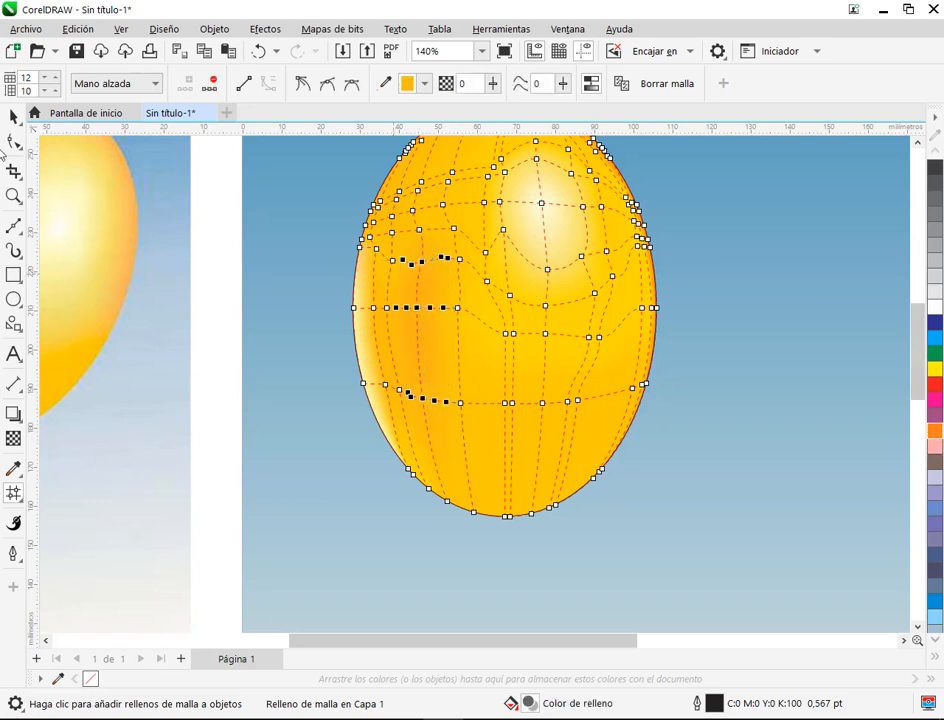
{"action": "left_click", "coordinate": [13, 117]}
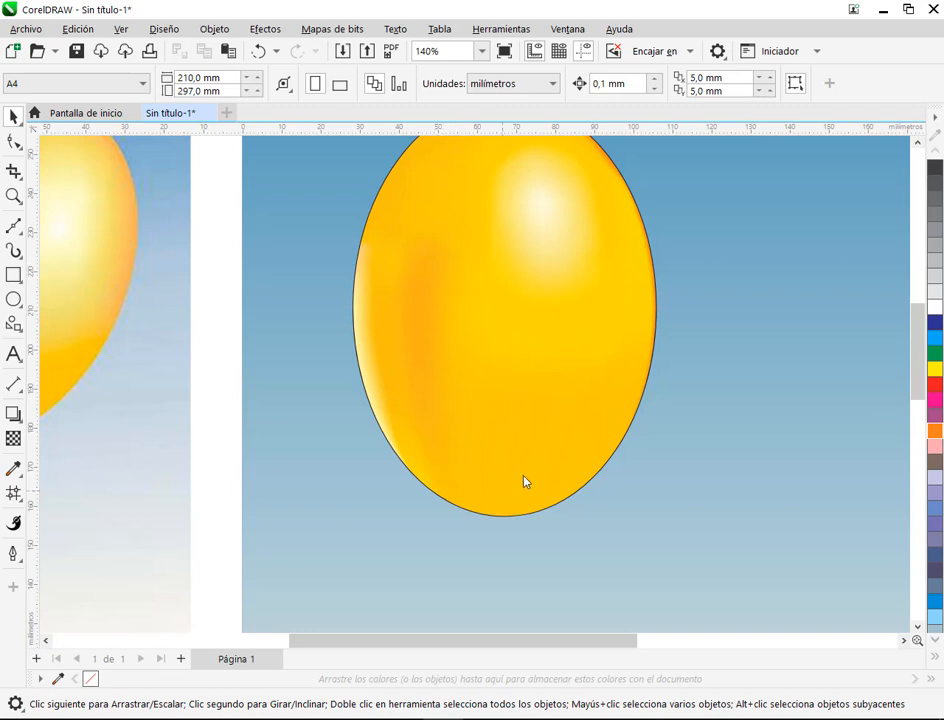
{"action": "scroll", "coordinate": [524, 482], "scroll_direction": "down", "scroll_amount": 2}
Step: In the second mesh row below the highlight, lower the central node and shift its right neighbour down and inward
{"action": "left_click", "coordinate": [600, 395]}
{"action": "scroll", "coordinate": [603, 394], "scroll_direction": "up", "scroll_amount": 4}
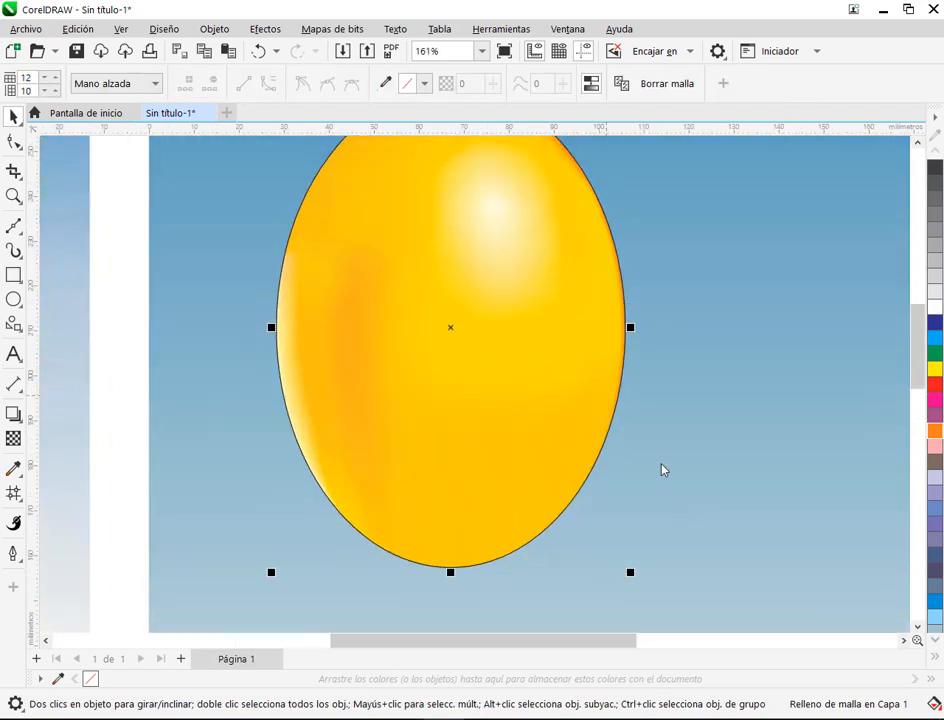
{"action": "left_click", "coordinate": [13, 493]}
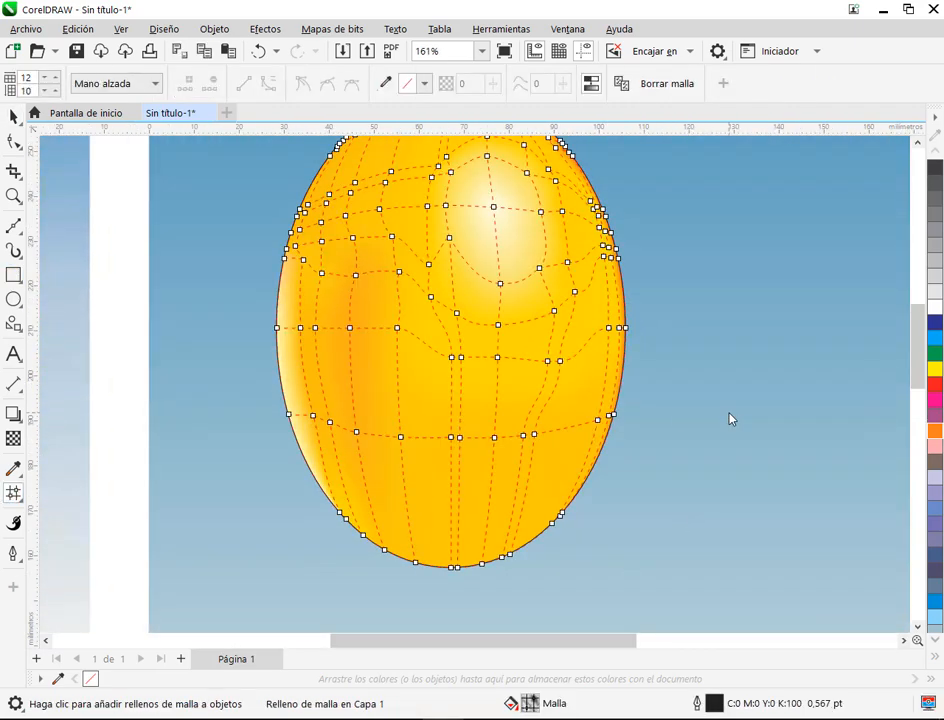
{"action": "scroll", "coordinate": [590, 437], "scroll_direction": "up", "scroll_amount": 1}
{"action": "scroll", "coordinate": [590, 437], "scroll_direction": "up", "scroll_amount": 1}
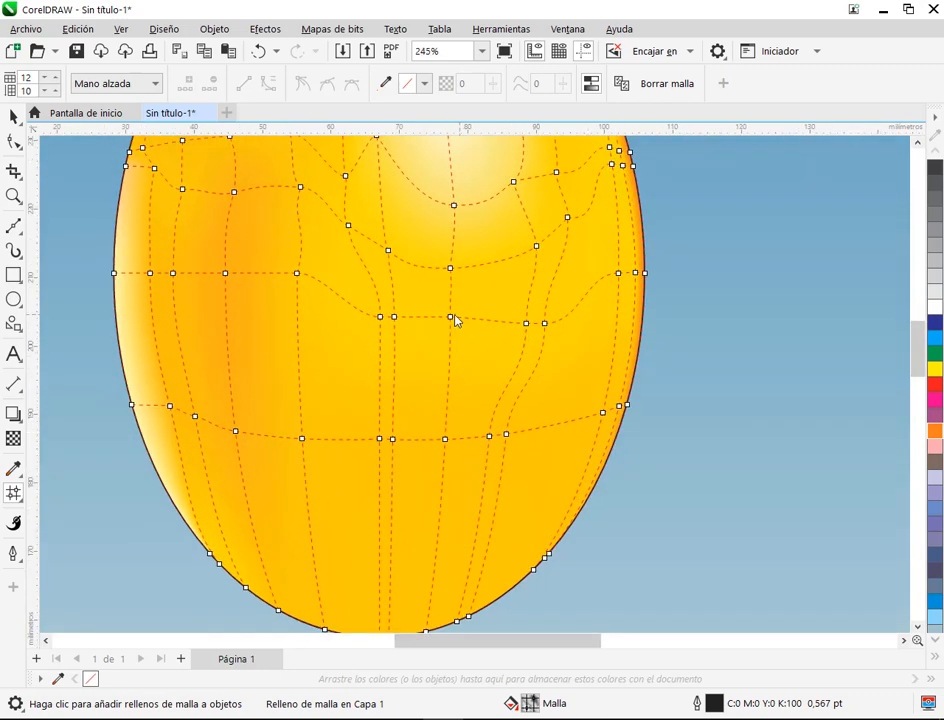
{"action": "left_click_drag", "start_coordinate": [452, 317], "coordinate": [449, 355]}
{"action": "left_click_drag", "start_coordinate": [527, 324], "coordinate": [514, 343]}
{"action": "scroll", "coordinate": [380, 316], "scroll_direction": "up", "scroll_amount": 3}
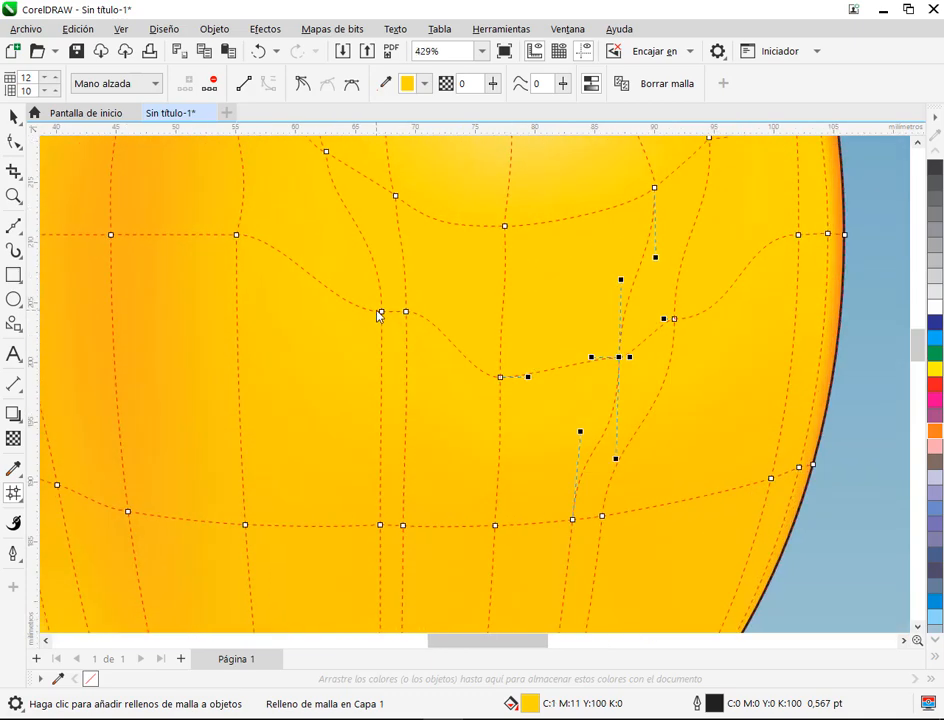
Step: Spread the row's two nodes left of centre along a downward arc and adjust their handles to smooth the curve
{"action": "left_click_drag", "start_coordinate": [380, 313], "coordinate": [448, 366]}
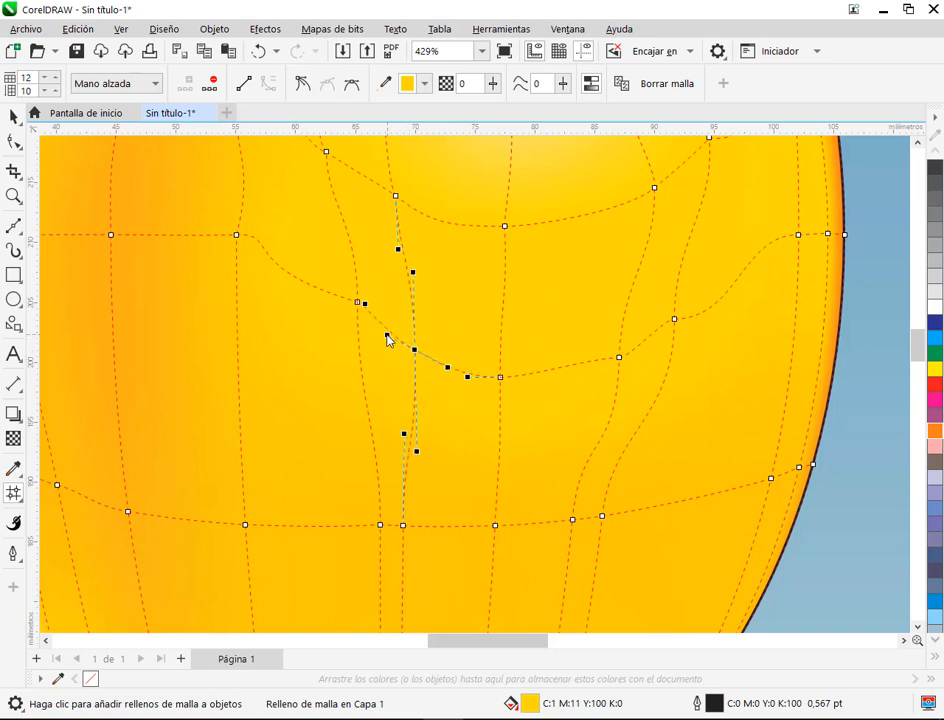
{"action": "left_click", "coordinate": [357, 301]}
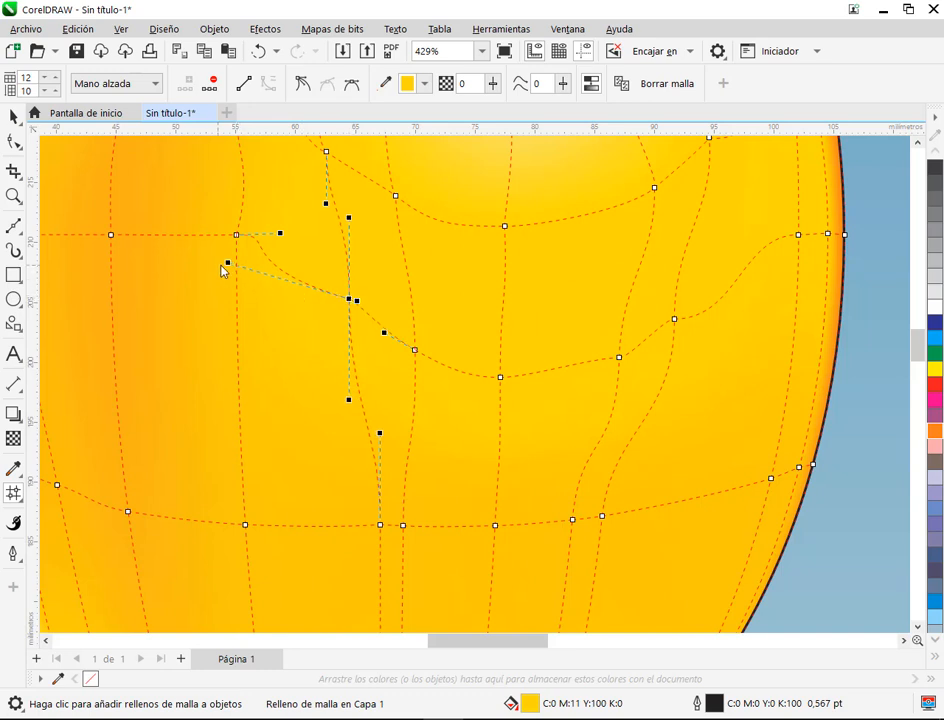
{"action": "left_click_drag", "start_coordinate": [228, 263], "coordinate": [290, 263]}
Step: In the second mesh row below the highlight, raise the node right of centre slightly and smooth the handles of it and its right neighbour
{"action": "left_click", "coordinate": [620, 357]}
{"action": "left_click_drag", "start_coordinate": [596, 354], "coordinate": [586, 365]}
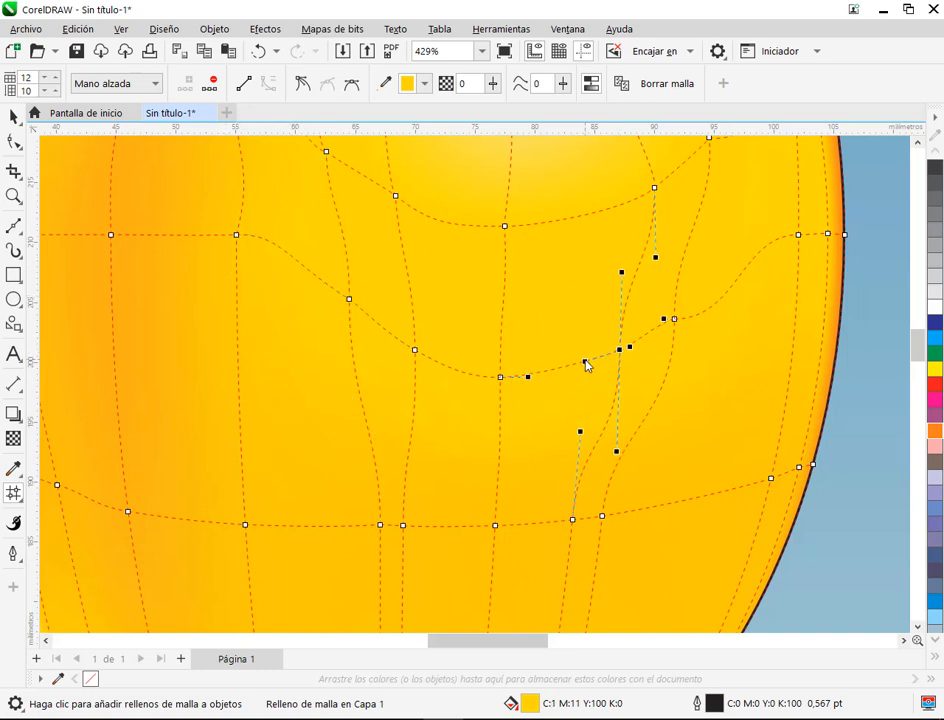
{"action": "left_click", "coordinate": [674, 319]}
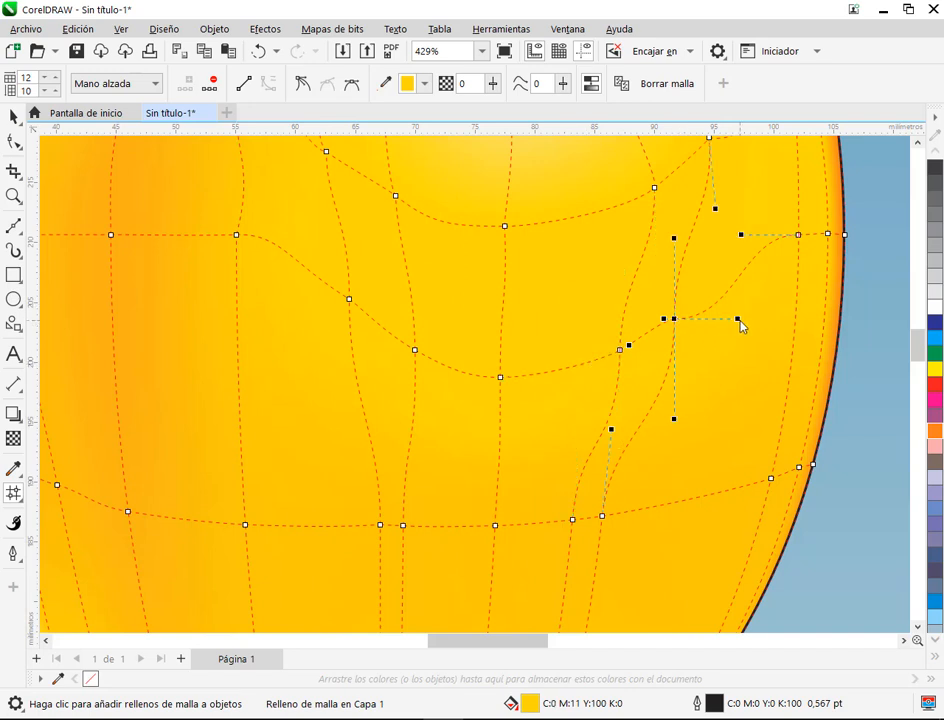
{"action": "left_click_drag", "start_coordinate": [739, 320], "coordinate": [722, 280]}
Step: Bend the row's curve down from its node near the right edge, lowering the adjacent inner node and aligning its handle
{"action": "left_click", "coordinate": [798, 235]}
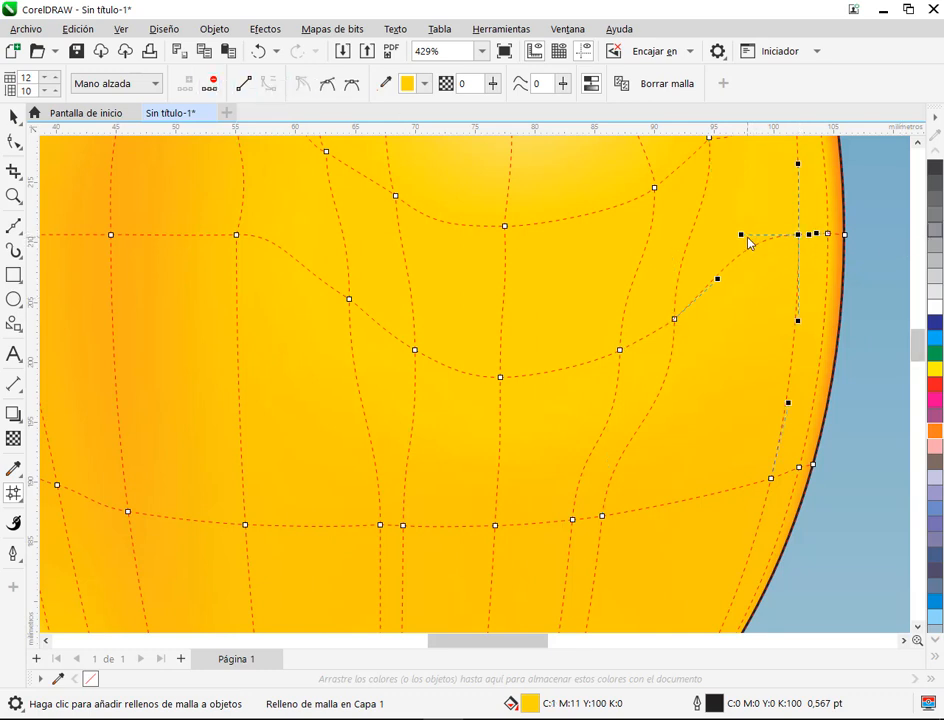
{"action": "left_click_drag", "start_coordinate": [741, 236], "coordinate": [766, 282]}
{"action": "left_click_drag", "start_coordinate": [676, 322], "coordinate": [677, 335]}
{"action": "left_click_drag", "start_coordinate": [721, 296], "coordinate": [730, 313]}
Step: Lasso the central and right-hand nodes of the next mesh row down, leaving out those at the edge, and lower them together
{"action": "scroll", "coordinate": [573, 402], "scroll_direction": "down", "scroll_amount": 4}
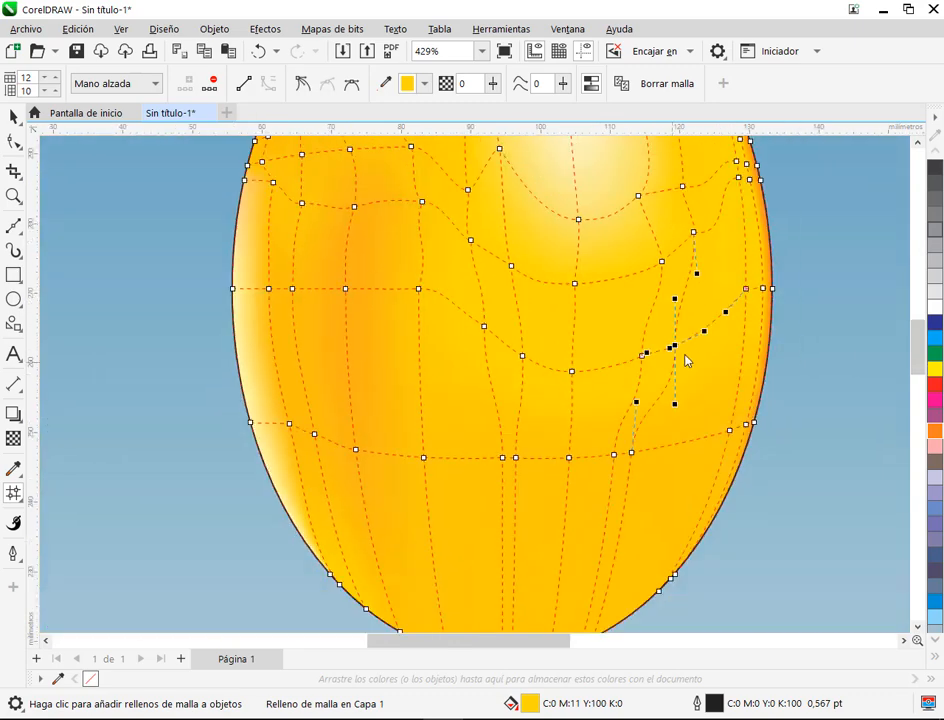
{"action": "scroll", "coordinate": [595, 425], "scroll_direction": "up", "scroll_amount": 2}
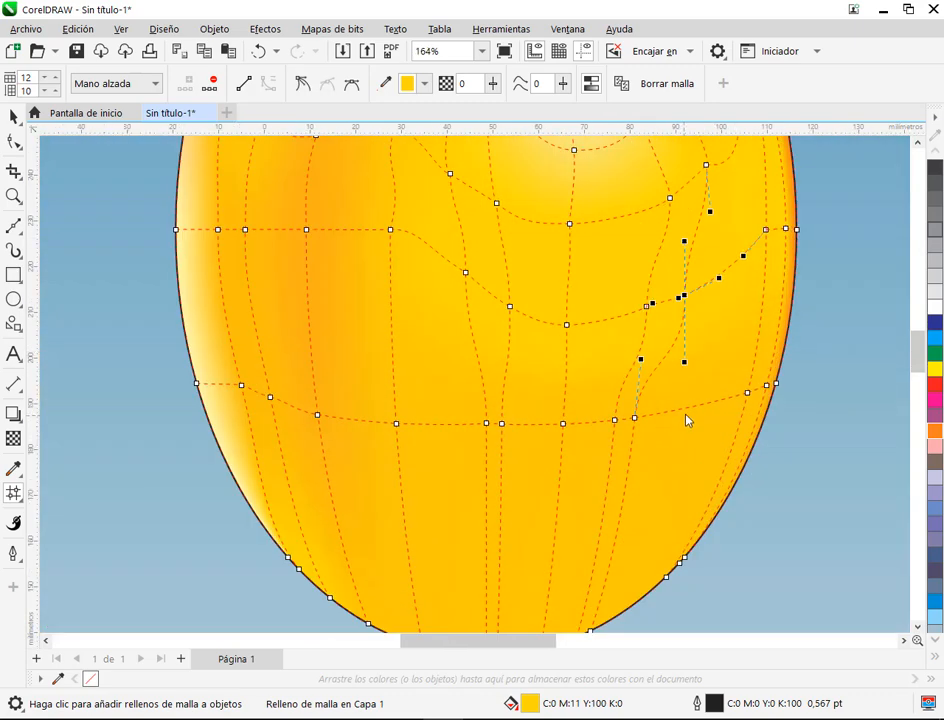
{"action": "mouse_move", "coordinate": [430, 400]}
{"action": "left_mouse_down"}
{"action": "mouse_move", "coordinate": [485, 476]}
{"action": "mouse_move", "coordinate": [686, 464]}
{"action": "mouse_move", "coordinate": [776, 421]}
{"action": "left_mouse_up"}
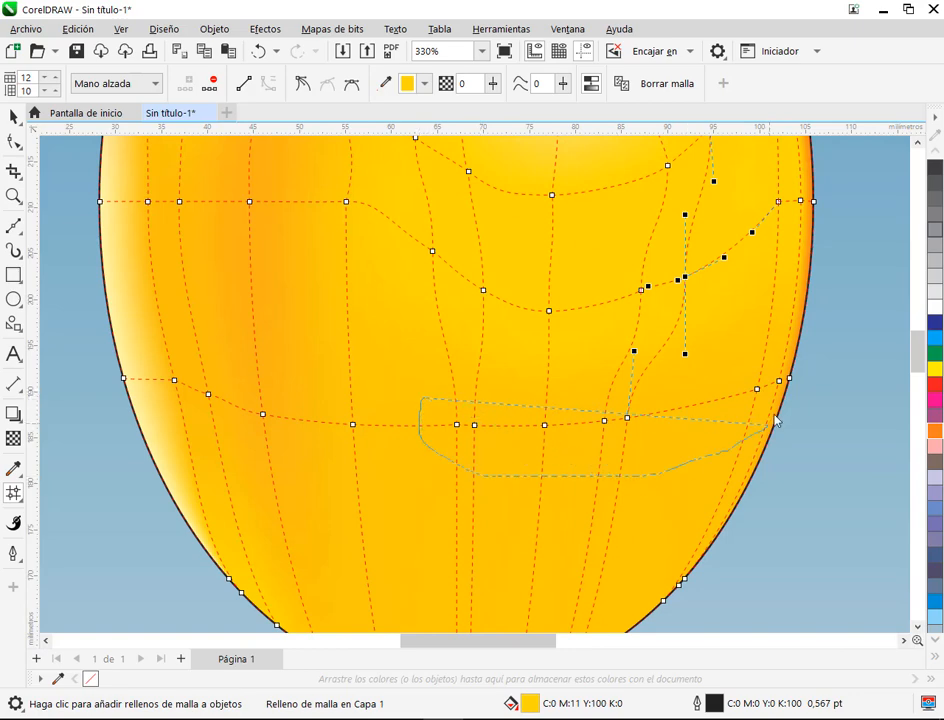
{"action": "left_click_drag", "start_coordinate": [428, 397], "coordinate": [424, 399]}
{"action": "left_click_drag", "start_coordinate": [544, 425], "coordinate": [538, 463]}
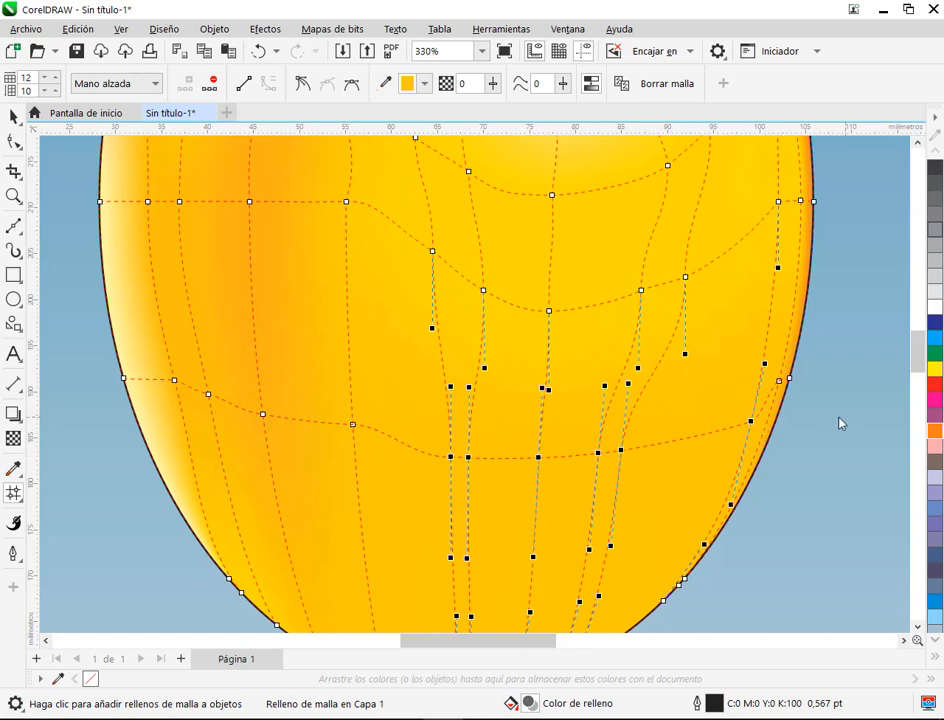
Step: Respace the lowered row by moving its outer right node inward, the next one outward, and its leftmost lowered node up and left
{"action": "left_click", "coordinate": [750, 421]}
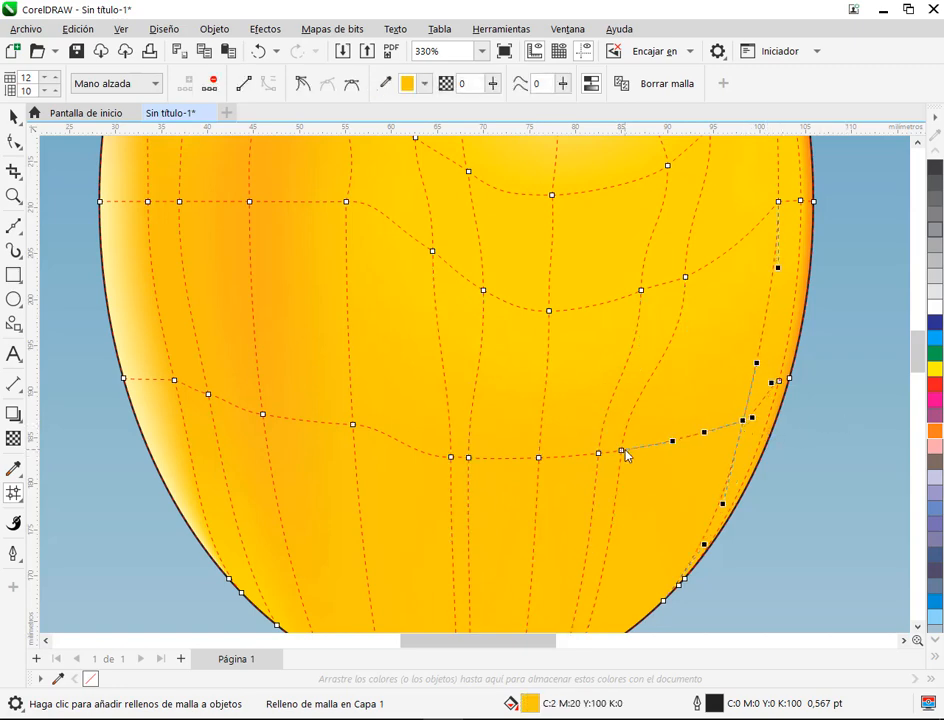
{"action": "key", "text": "ctrl+z"}
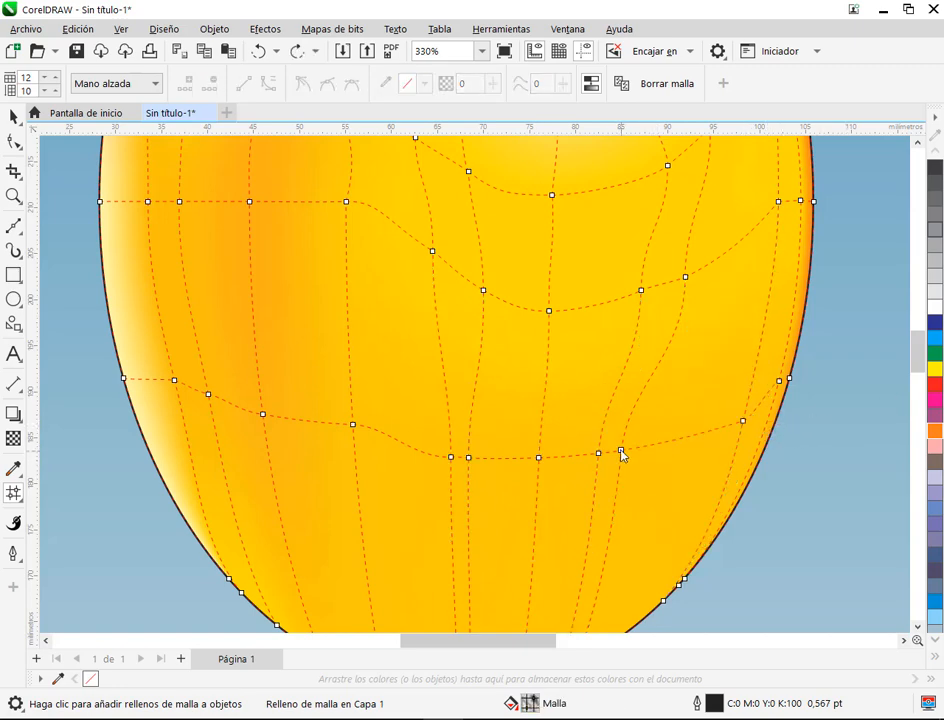
{"action": "left_click_drag", "start_coordinate": [622, 454], "coordinate": [657, 452]}
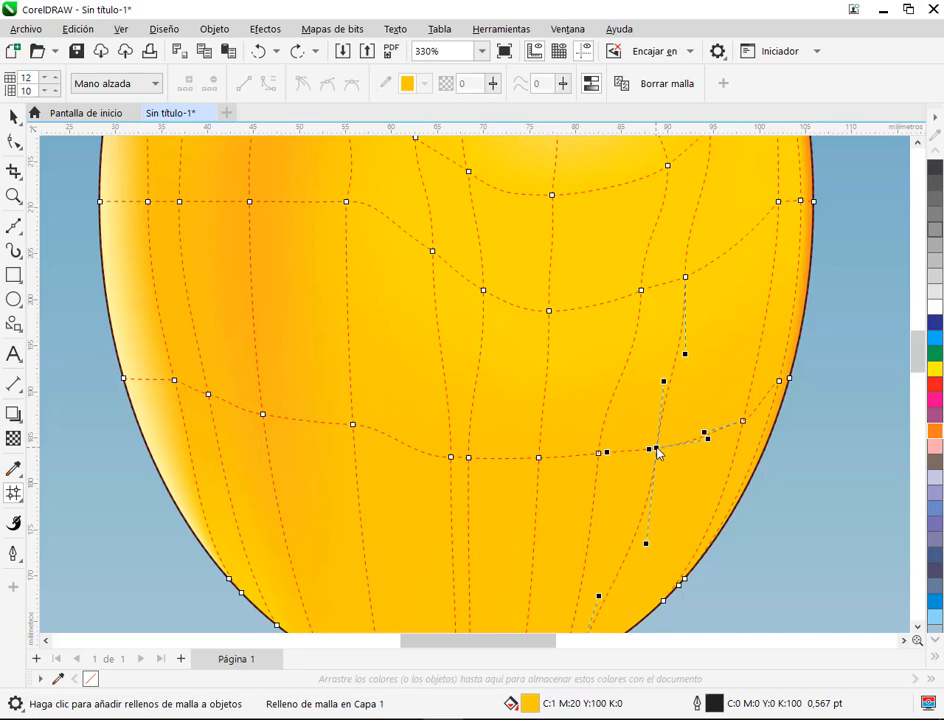
{"action": "left_click", "coordinate": [452, 458]}
{"action": "scroll", "coordinate": [438, 400], "scroll_direction": "down", "scroll_amount": 2}
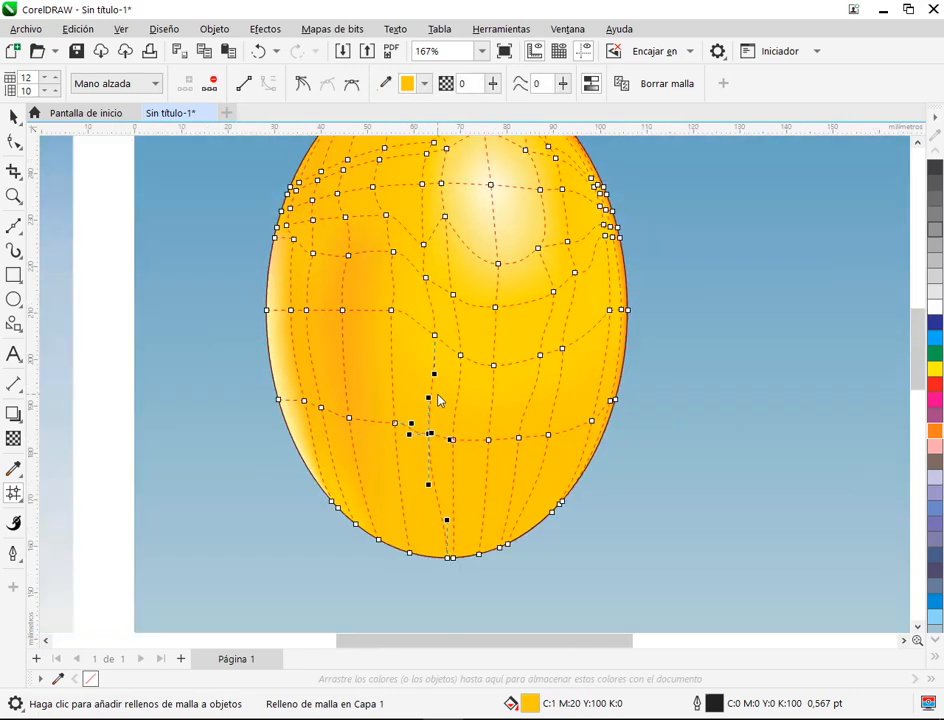
{"action": "scroll", "coordinate": [438, 400], "scroll_direction": "down", "scroll_amount": 2}
{"action": "left_click", "coordinate": [13, 119]}
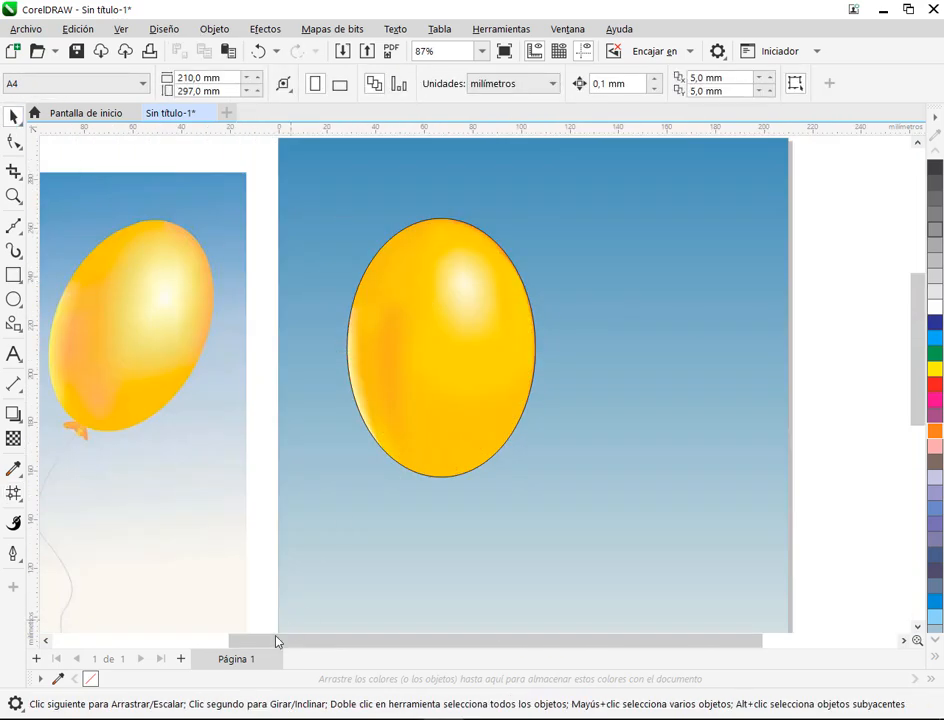
{"action": "left_click", "coordinate": [130, 600]}
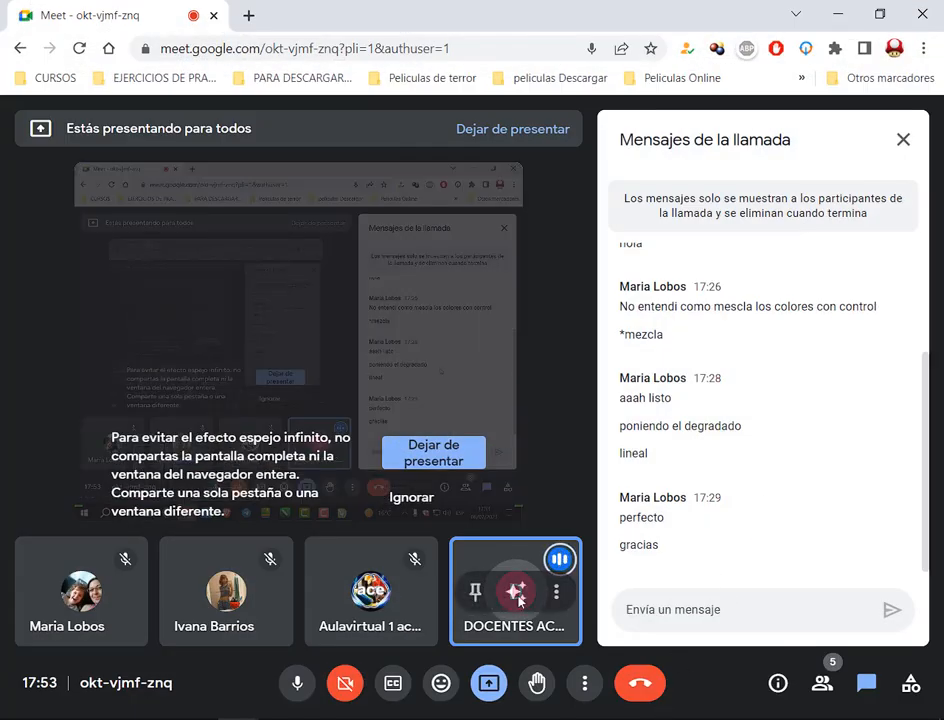
{"action": "key", "text": "alt+Tab"}
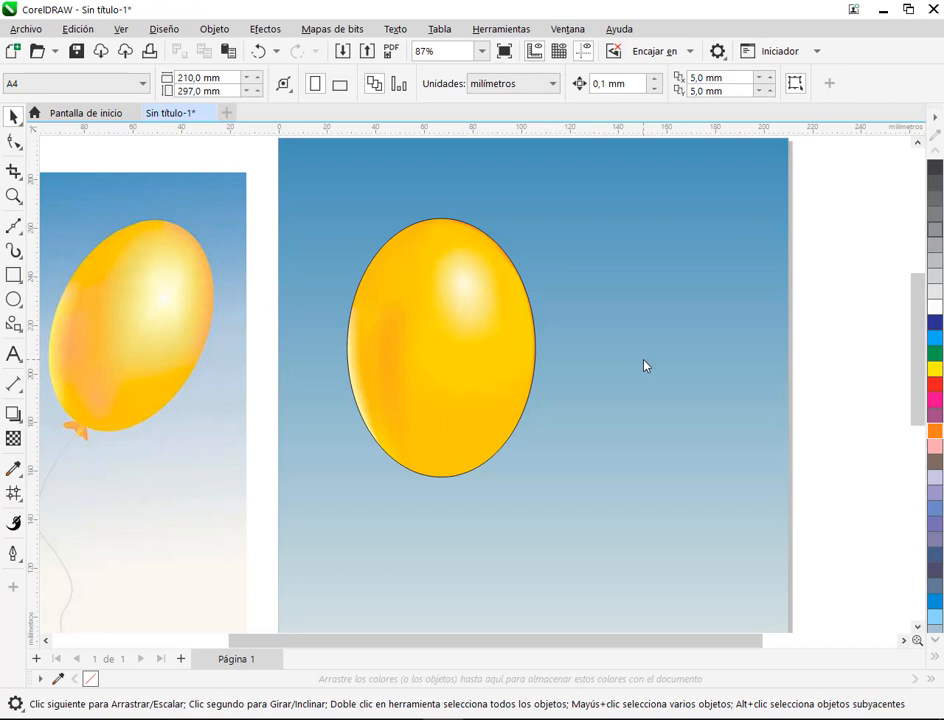
Step: Remove the outline from the mesh-filled balloon
{"action": "left_click", "coordinate": [467, 381]}
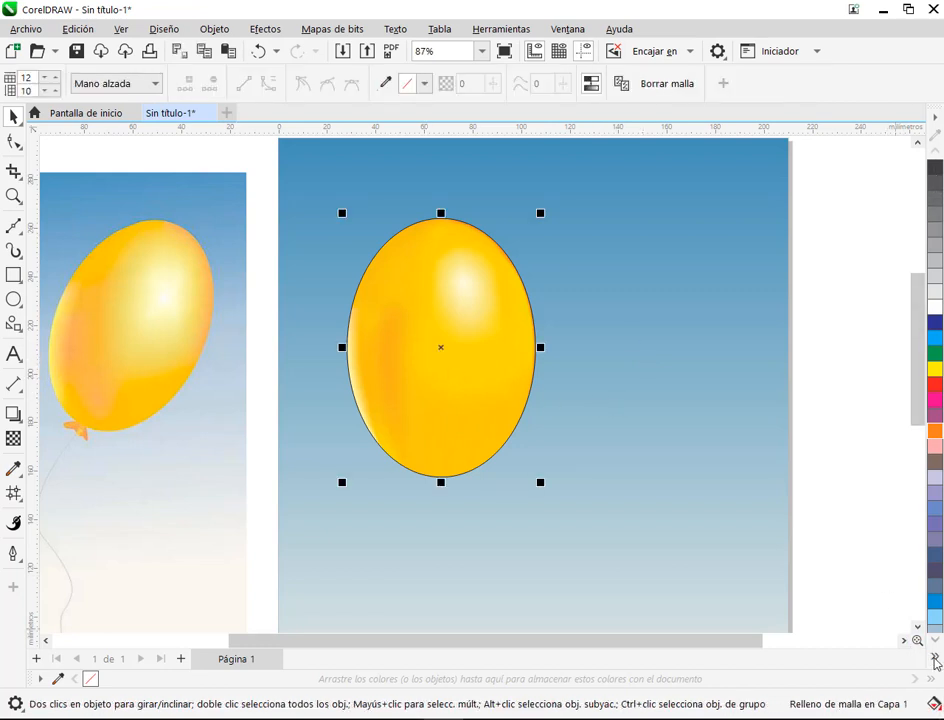
{"action": "left_click", "coordinate": [935, 652]}
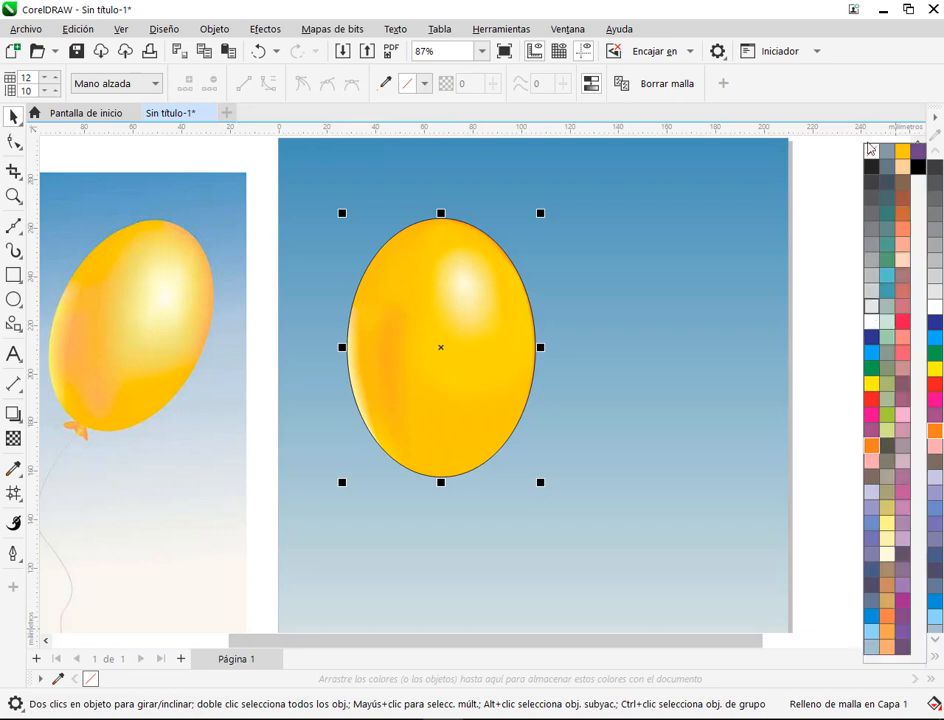
{"action": "left_click", "coordinate": [620, 312]}
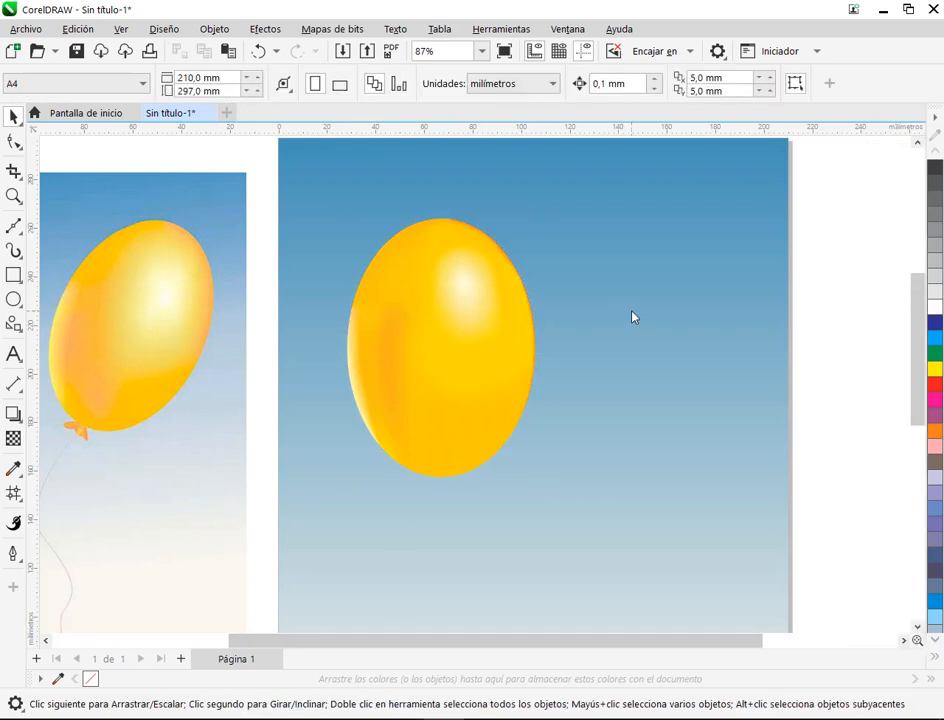
{"action": "left_click_drag", "start_coordinate": [442, 379], "coordinate": [491, 343]}
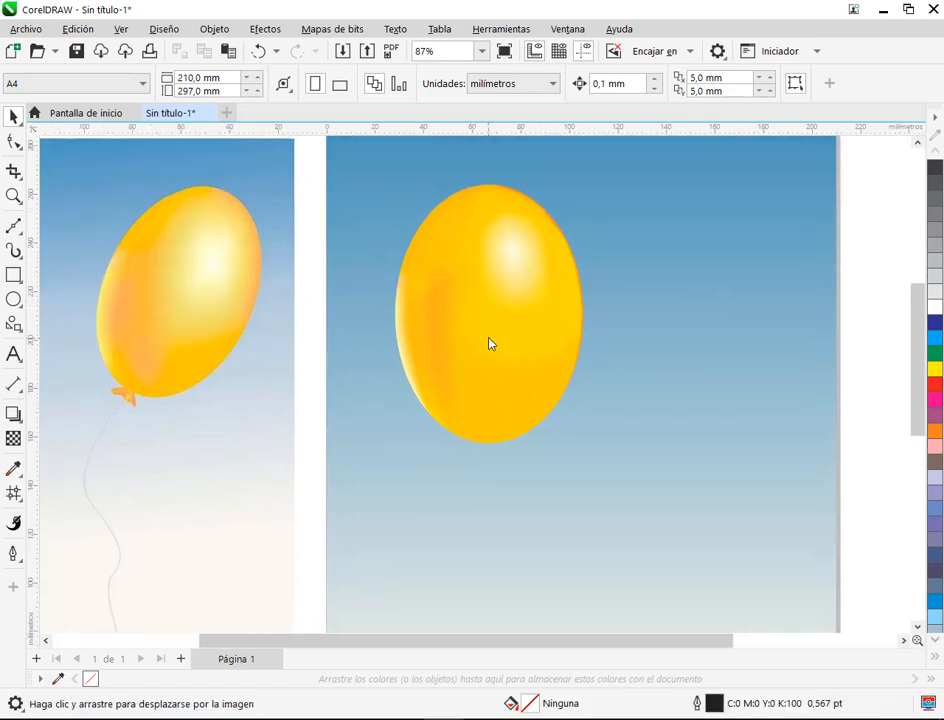
{"action": "left_click", "coordinate": [528, 347]}
{"action": "left_click", "coordinate": [528, 347]}
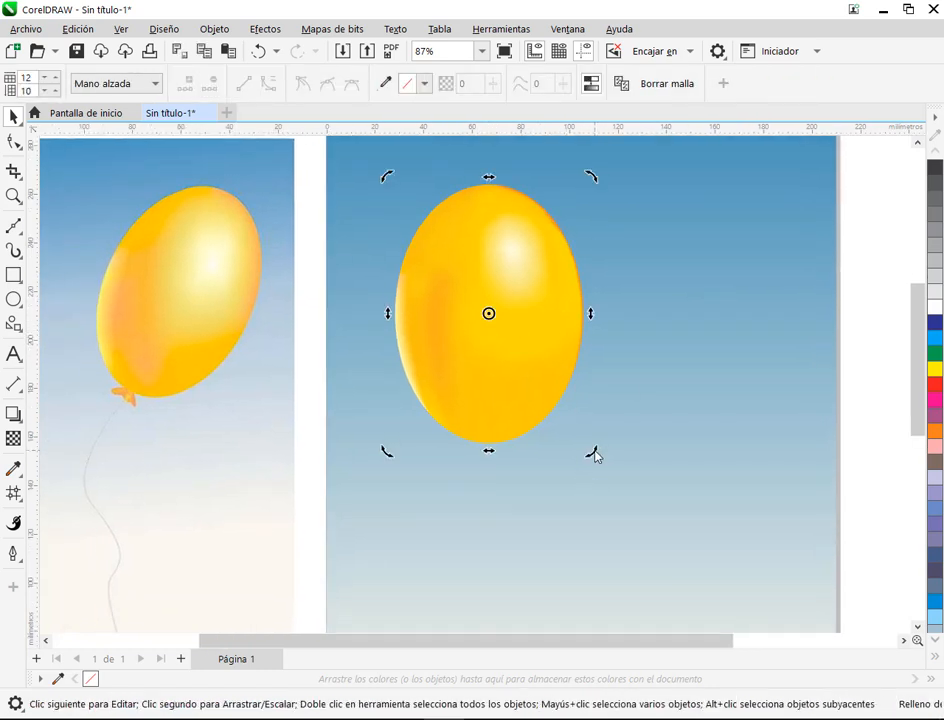
{"action": "left_click", "coordinate": [669, 383]}
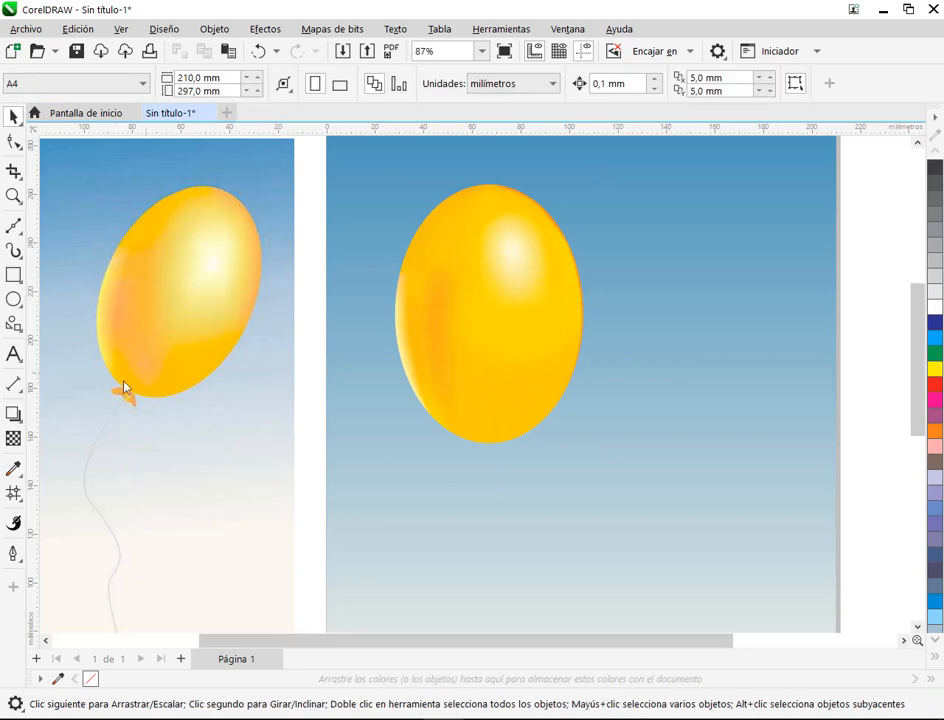
Step: Draw a closed seven-node, straight-sided Bézier outline of the balloon's knot, to the right of the knot in the reference picture
{"action": "scroll", "coordinate": [130, 410], "scroll_direction": "up", "scroll_amount": 5}
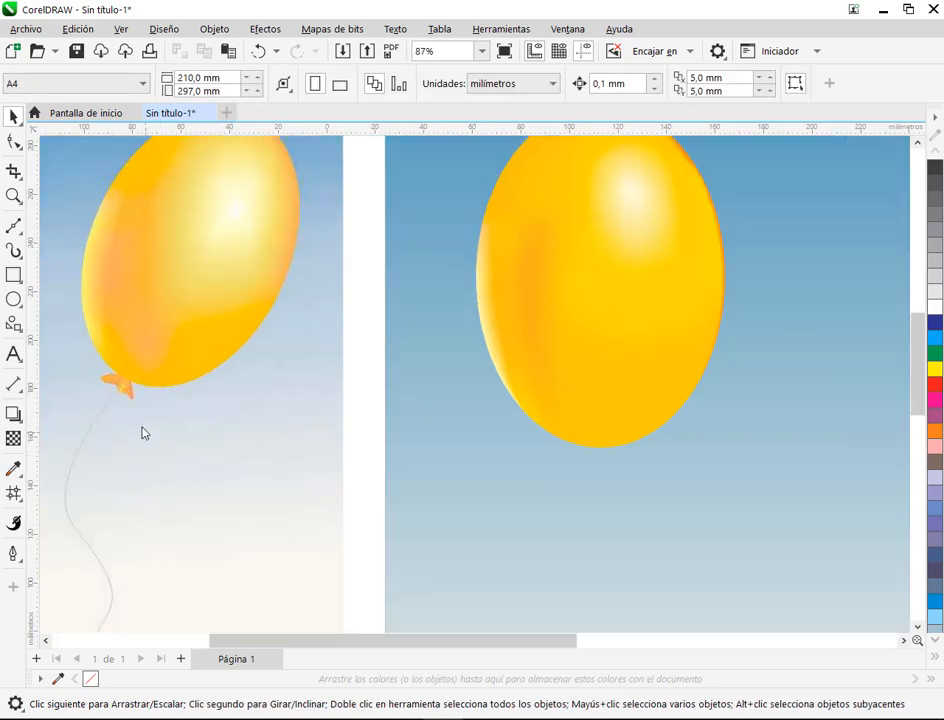
{"action": "scroll", "coordinate": [339, 330], "scroll_direction": "up", "scroll_amount": 1}
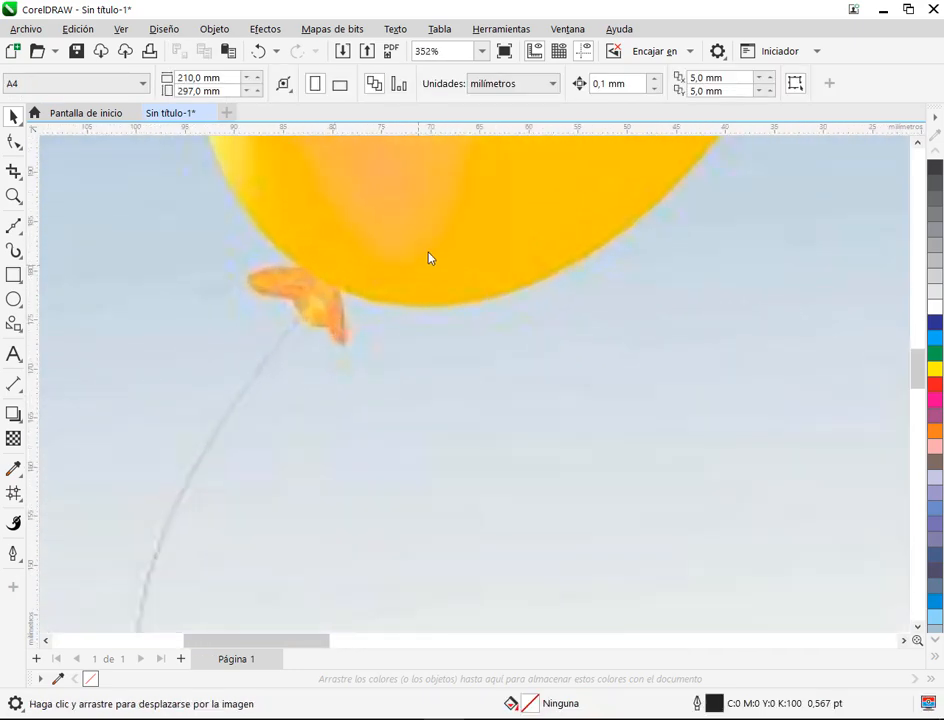
{"action": "left_click", "coordinate": [14, 226]}
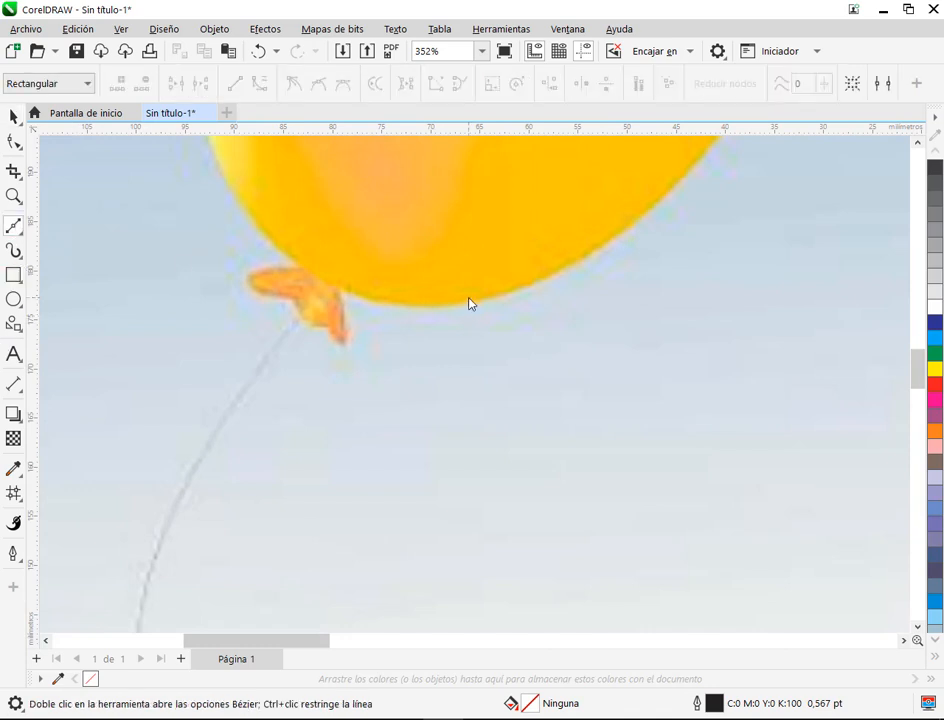
{"action": "left_click", "coordinate": [608, 331]}
{"action": "left_click", "coordinate": [560, 297]}
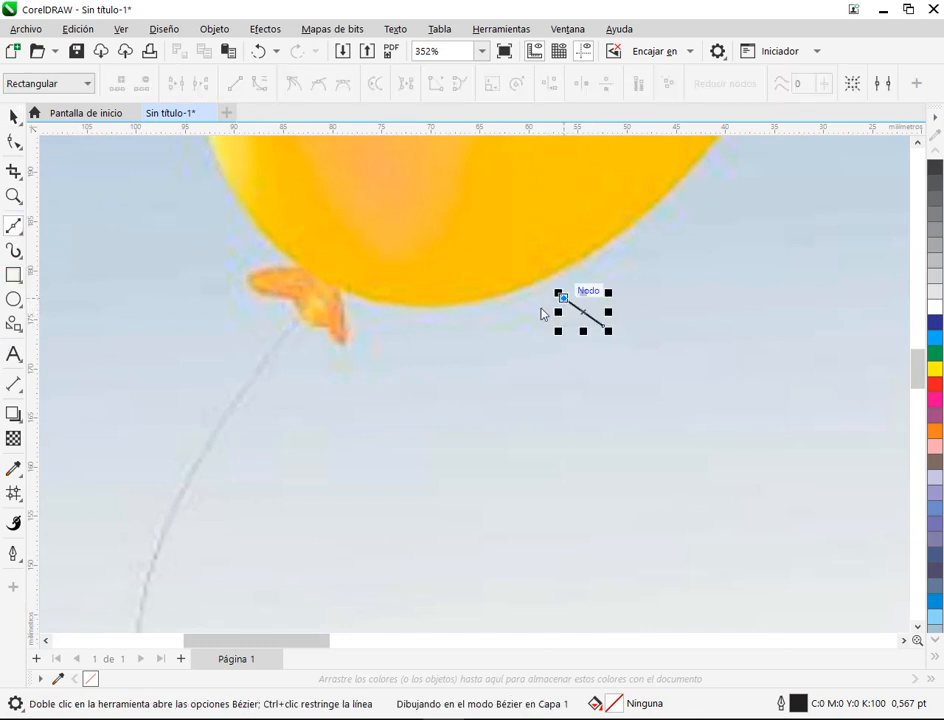
{"action": "left_click", "coordinate": [500, 333]}
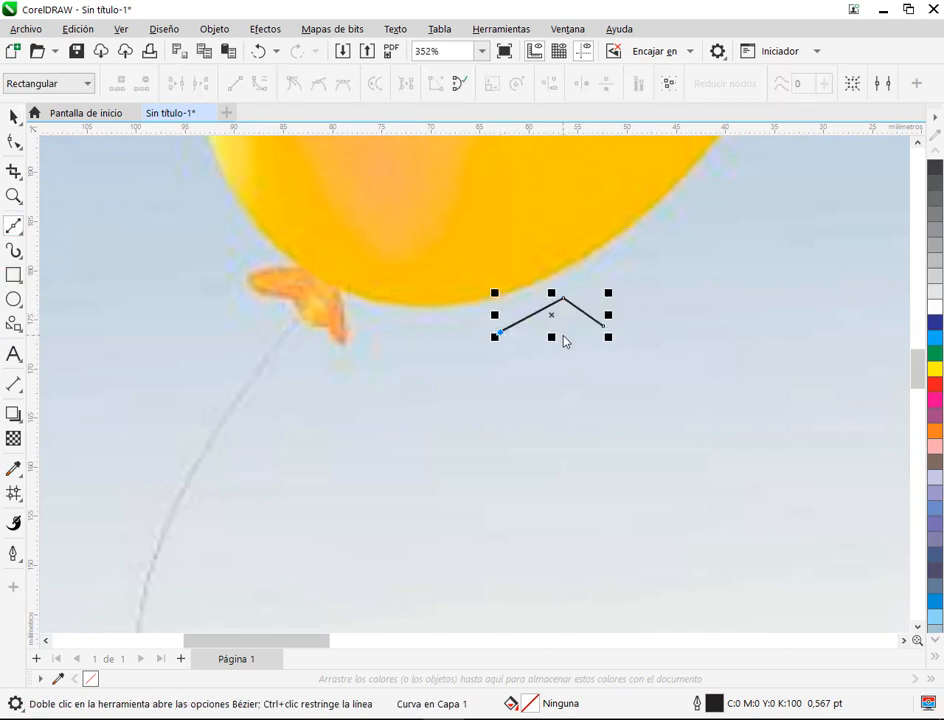
{"action": "left_click", "coordinate": [563, 335]}
{"action": "left_click", "coordinate": [597, 361]}
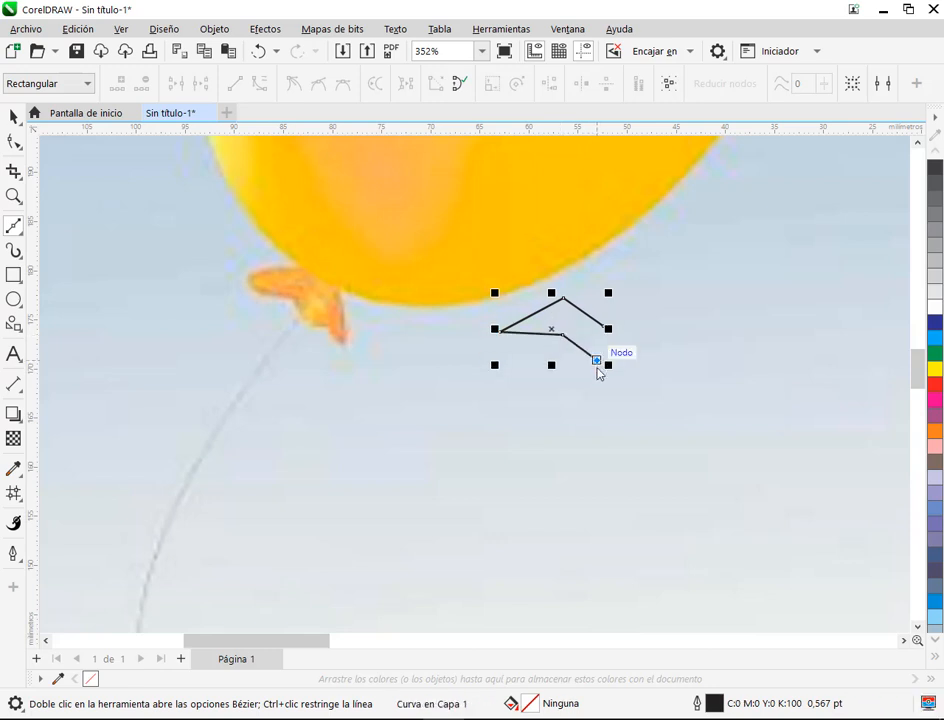
{"action": "key", "text": "ctrl+z"}
{"action": "left_click", "coordinate": [568, 368]}
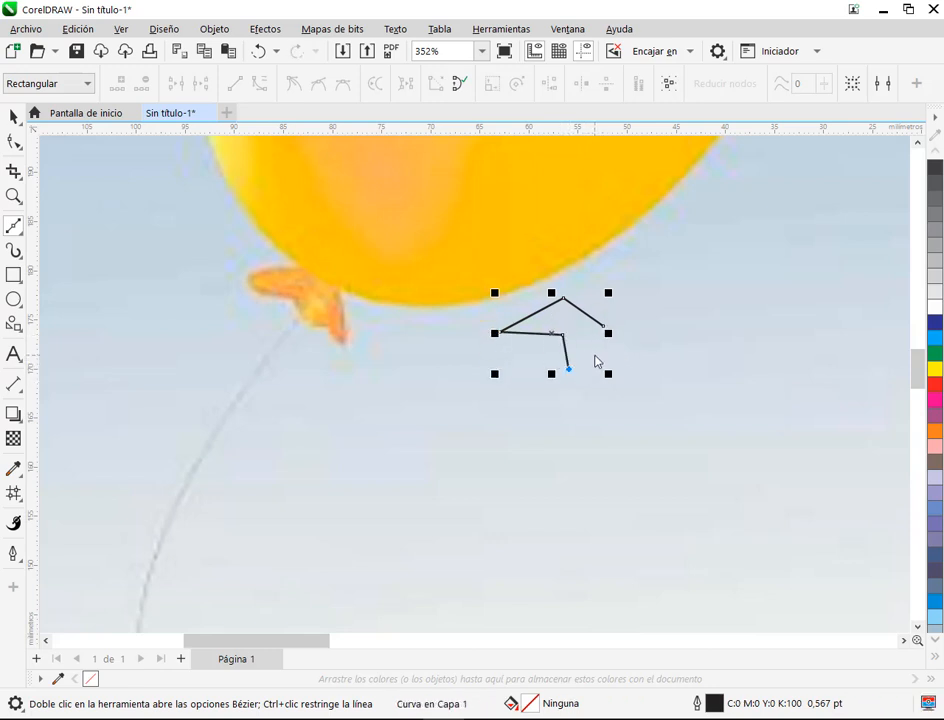
{"action": "left_click", "coordinate": [595, 357]}
{"action": "left_click", "coordinate": [616, 402]}
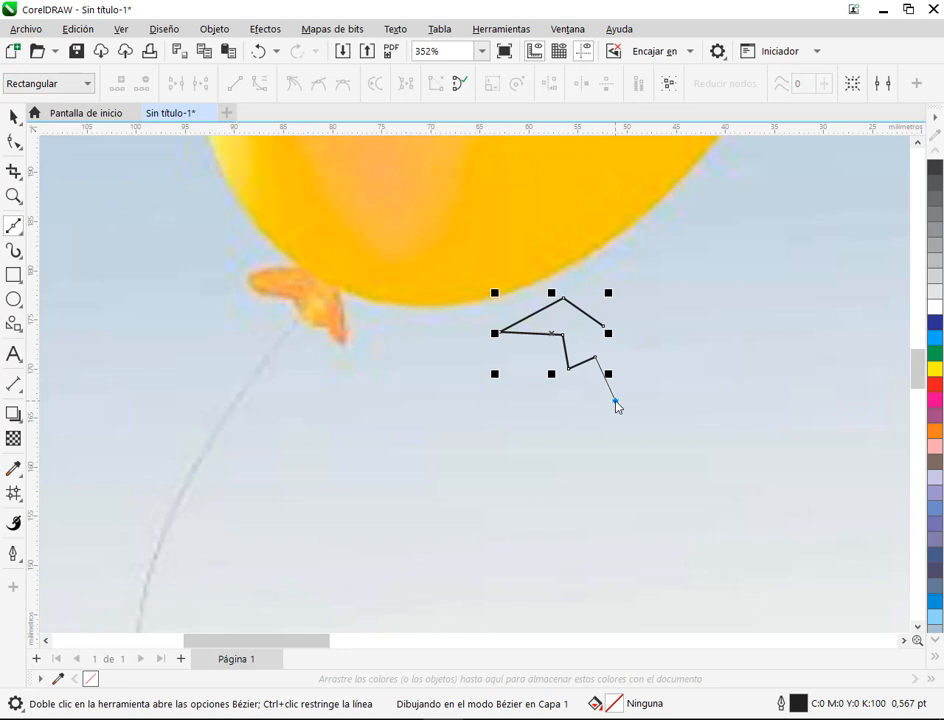
{"action": "left_click", "coordinate": [602, 326]}
Step: Shift the knot outline's right shoulder node outward and convert all its segments to curves
{"action": "left_click", "coordinate": [14, 141]}
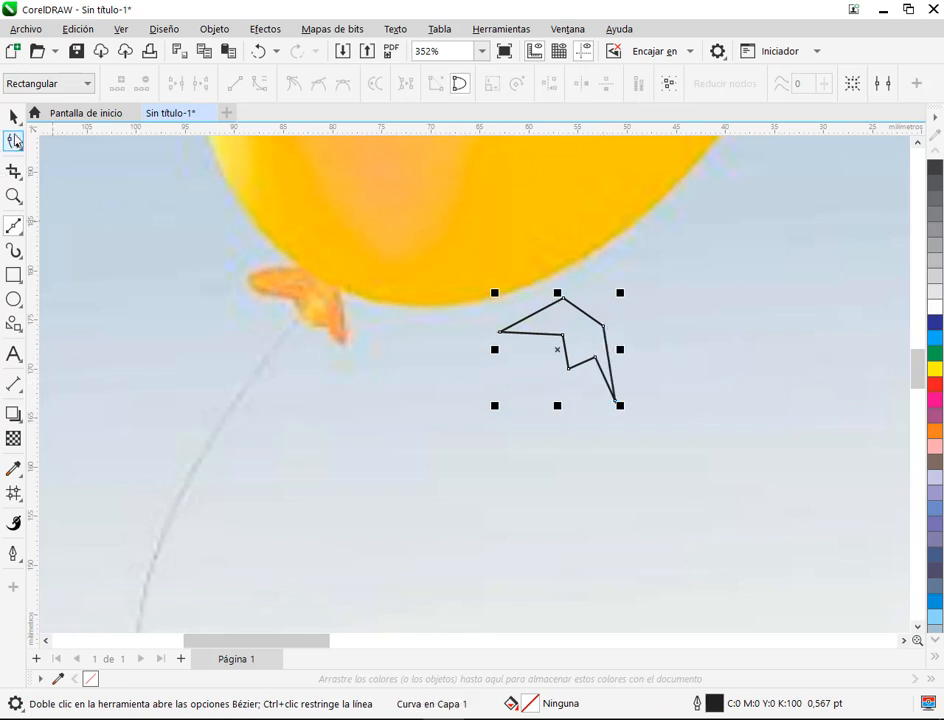
{"action": "left_click_drag", "start_coordinate": [603, 326], "coordinate": [614, 336]}
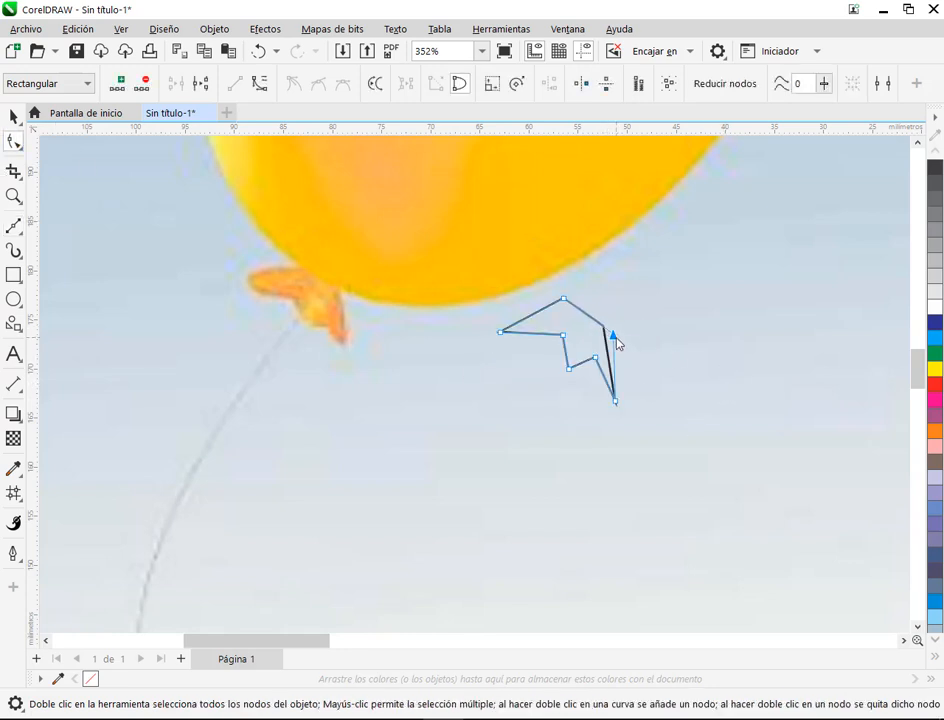
{"action": "left_click_drag", "start_coordinate": [451, 261], "coordinate": [796, 495]}
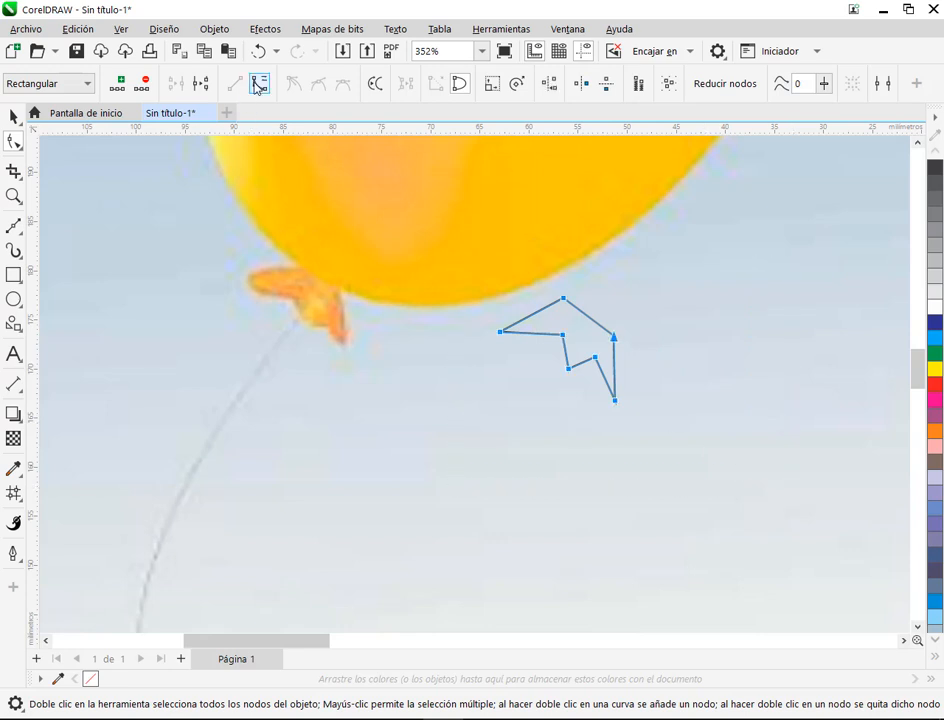
Step: Round the knot outline's left tip and lower middle corner by making both nodes symmetrical
{"action": "scroll", "coordinate": [603, 367], "scroll_direction": "up", "scroll_amount": 1}
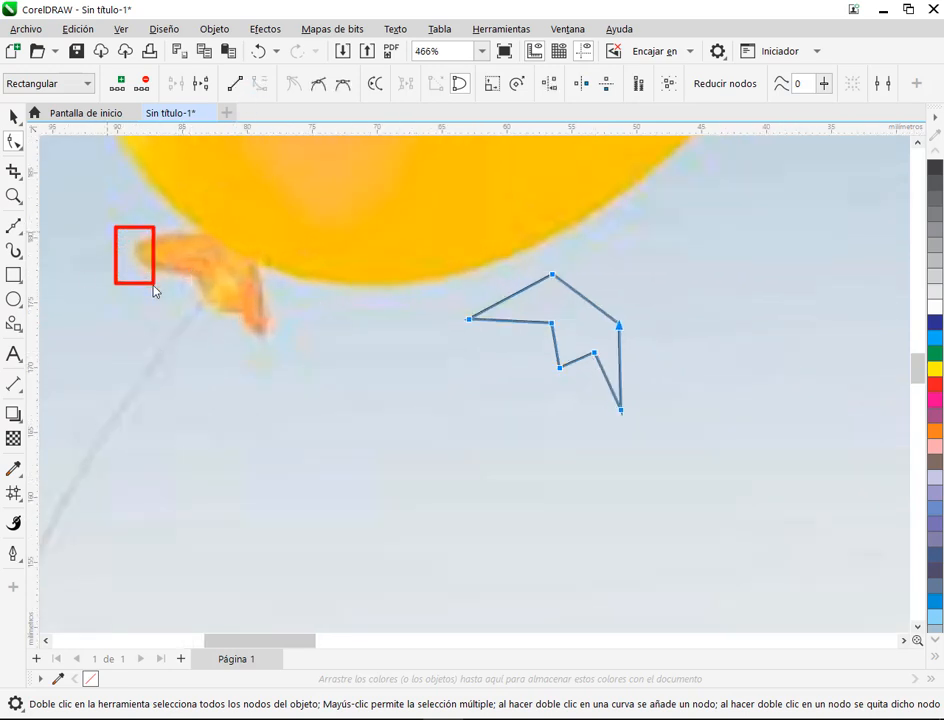
{"action": "left_click_drag", "start_coordinate": [460, 288], "coordinate": [482, 347]}
{"action": "left_click_drag", "start_coordinate": [540, 357], "coordinate": [580, 397]}
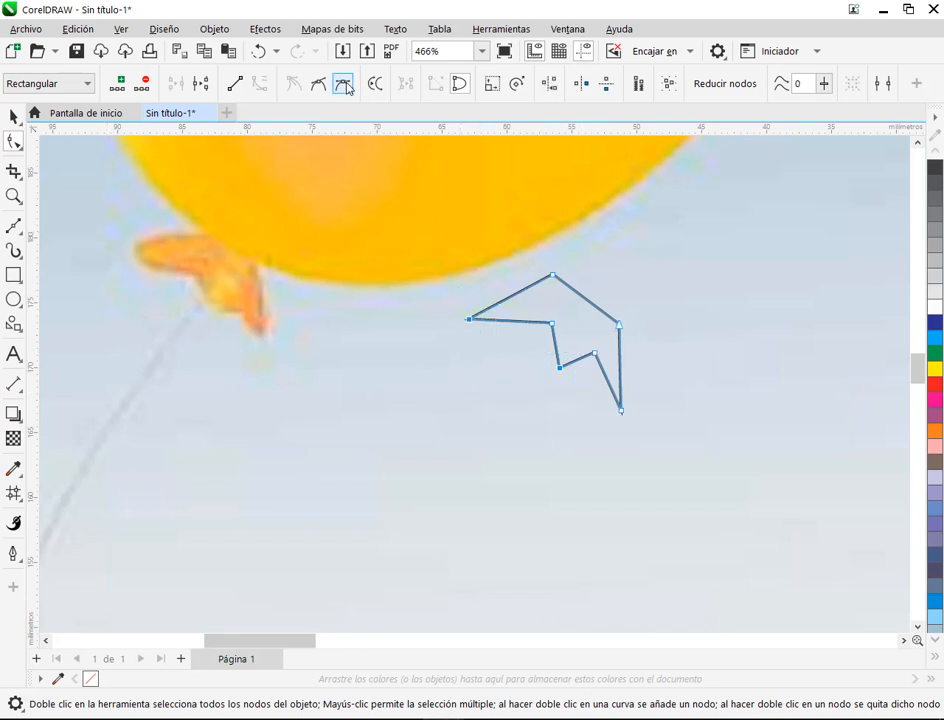
{"action": "left_click", "coordinate": [343, 86]}
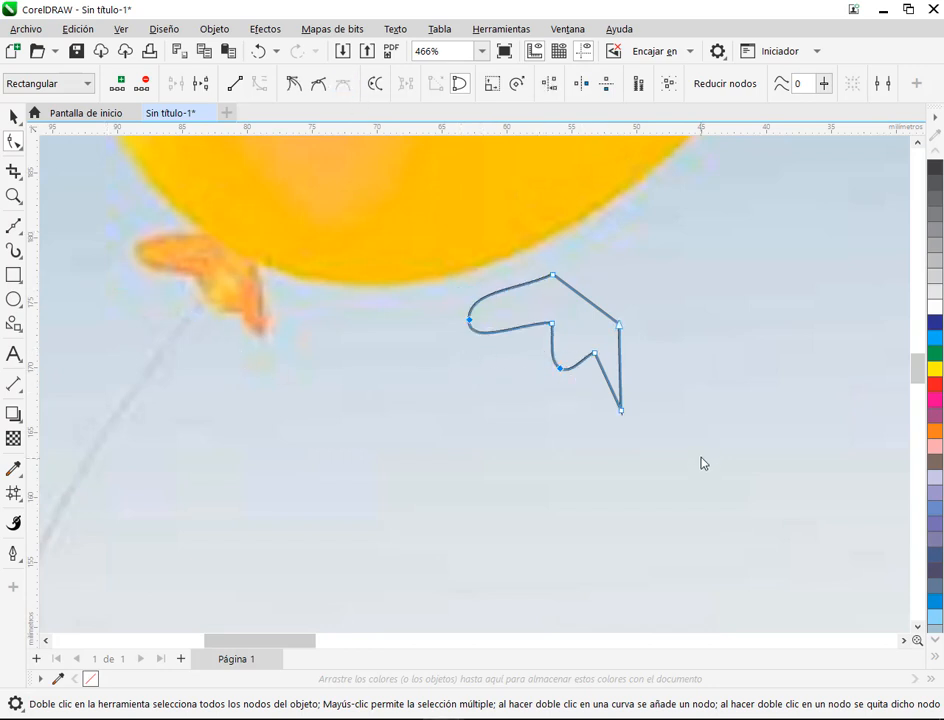
Step: Flatten the knot's lower middle curve by raising its rounded node and lowering the notch node to its right
{"action": "left_click", "coordinate": [551, 322]}
{"action": "left_click_drag", "start_coordinate": [549, 317], "coordinate": [553, 324]}
{"action": "left_click_drag", "start_coordinate": [596, 354], "coordinate": [562, 362]}
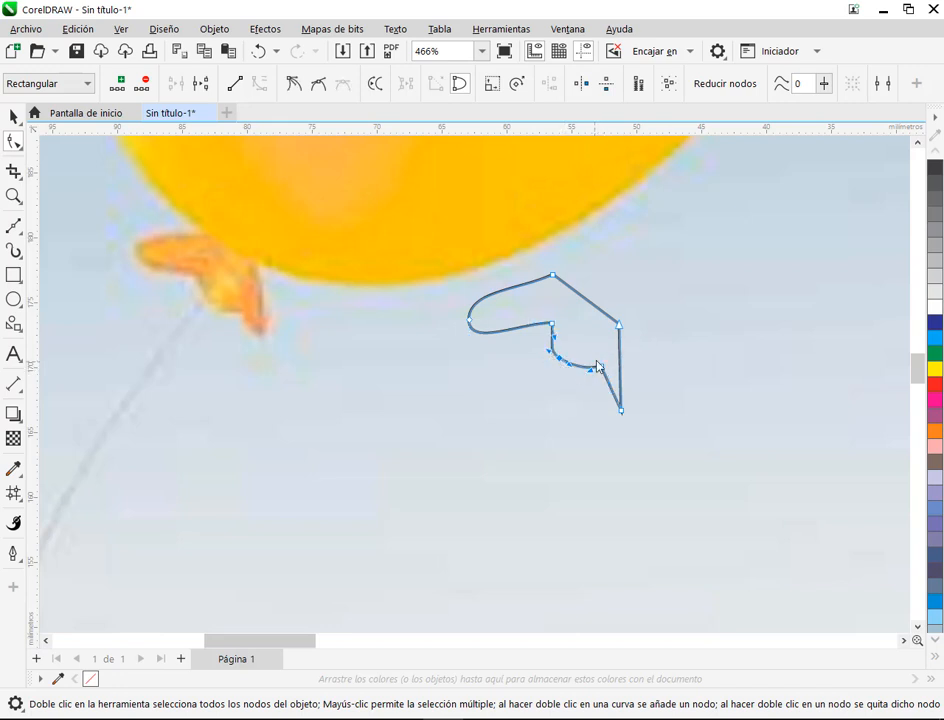
Step: Reshape the knot outline's lower middle curve by bending it beside the inner left corner and repositioning its rounded node
{"action": "scroll", "coordinate": [565, 365], "scroll_direction": "up", "scroll_amount": 5}
{"action": "left_click_drag", "start_coordinate": [571, 359], "coordinate": [581, 378]}
{"action": "left_click_drag", "start_coordinate": [522, 277], "coordinate": [498, 262]}
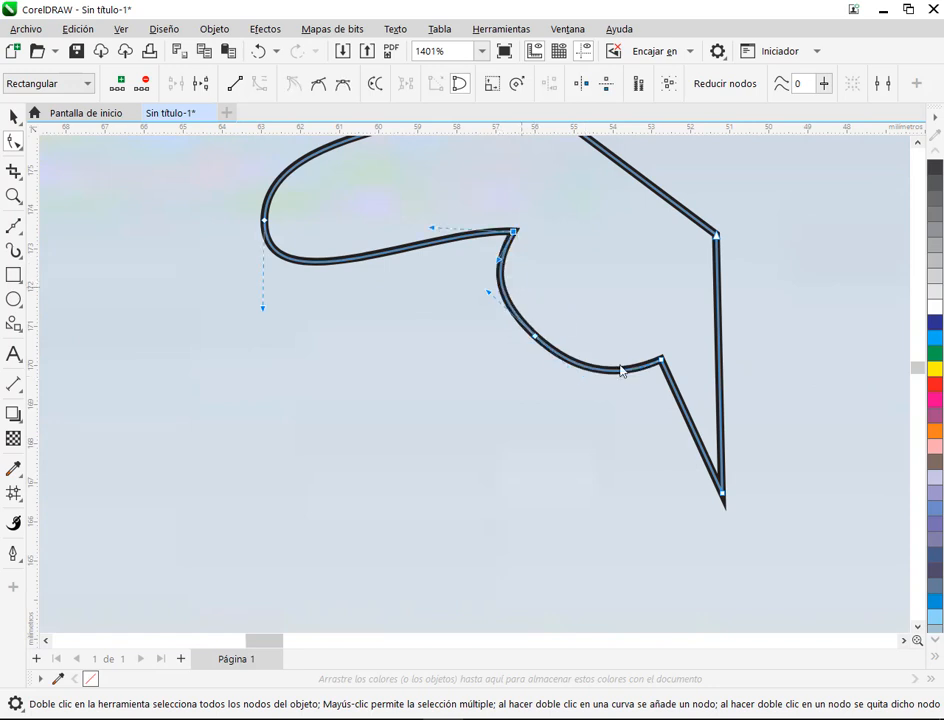
{"action": "left_click", "coordinate": [662, 360]}
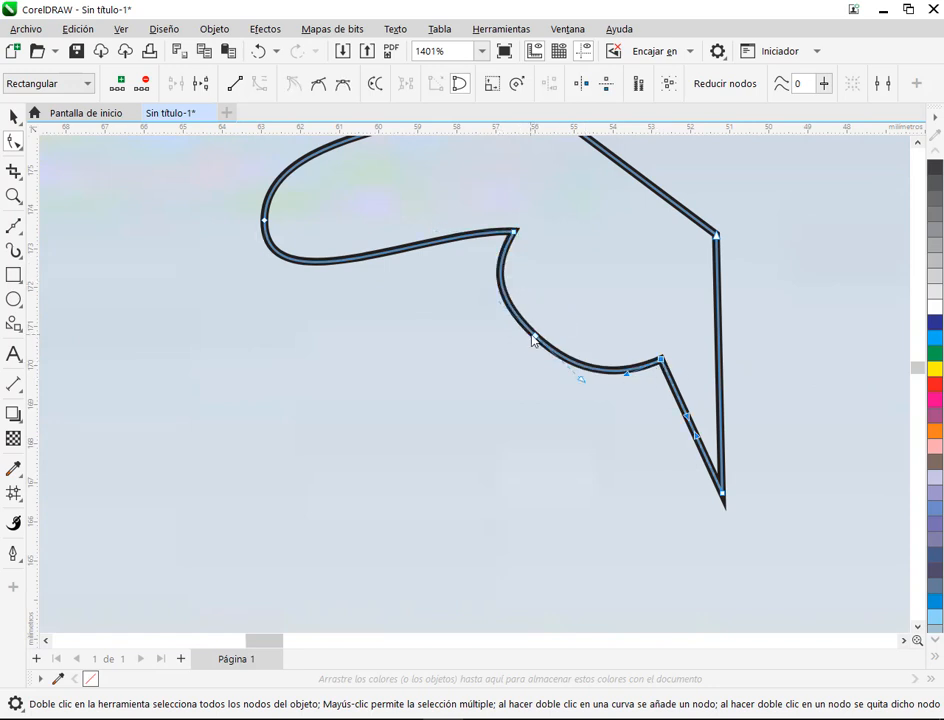
{"action": "left_click_drag", "start_coordinate": [535, 336], "coordinate": [592, 368]}
Step: Adjust the curve handles of the knot outline's left lobe to give it fuller upper and lower edges
{"action": "scroll", "coordinate": [538, 347], "scroll_direction": "down", "scroll_amount": 3}
{"action": "scroll", "coordinate": [546, 356], "scroll_direction": "down", "scroll_amount": 2}
{"action": "mouse_move", "coordinate": [489, 316]}
{"action": "left_mouse_down"}
{"action": "mouse_move", "coordinate": [490, 308]}
{"action": "mouse_move", "coordinate": [491, 328]}
{"action": "left_mouse_up"}
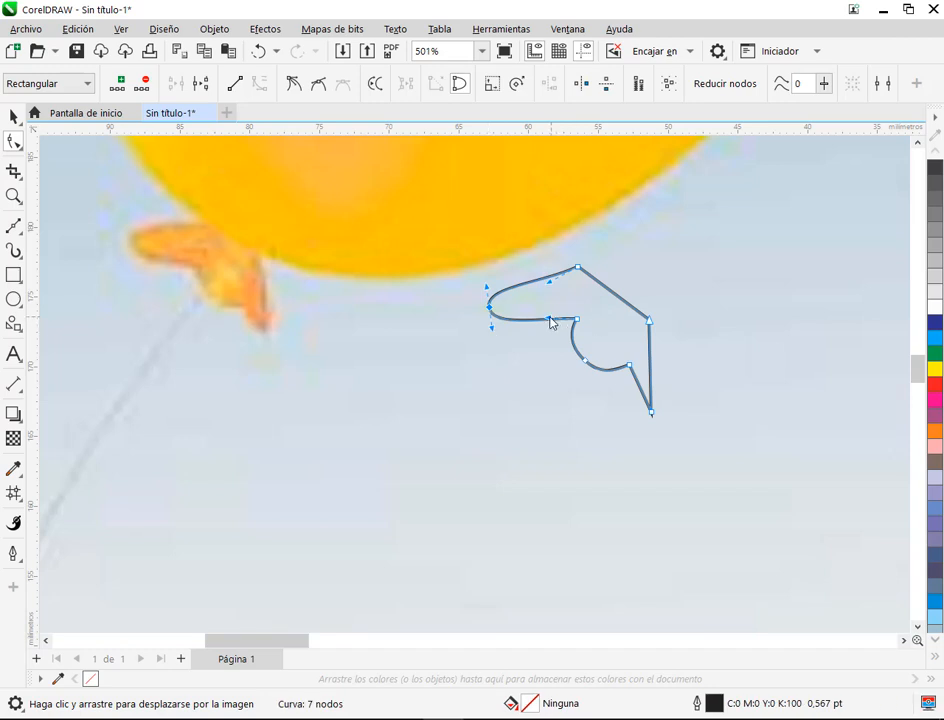
{"action": "left_click_drag", "start_coordinate": [550, 322], "coordinate": [552, 276]}
{"action": "left_click", "coordinate": [577, 268]}
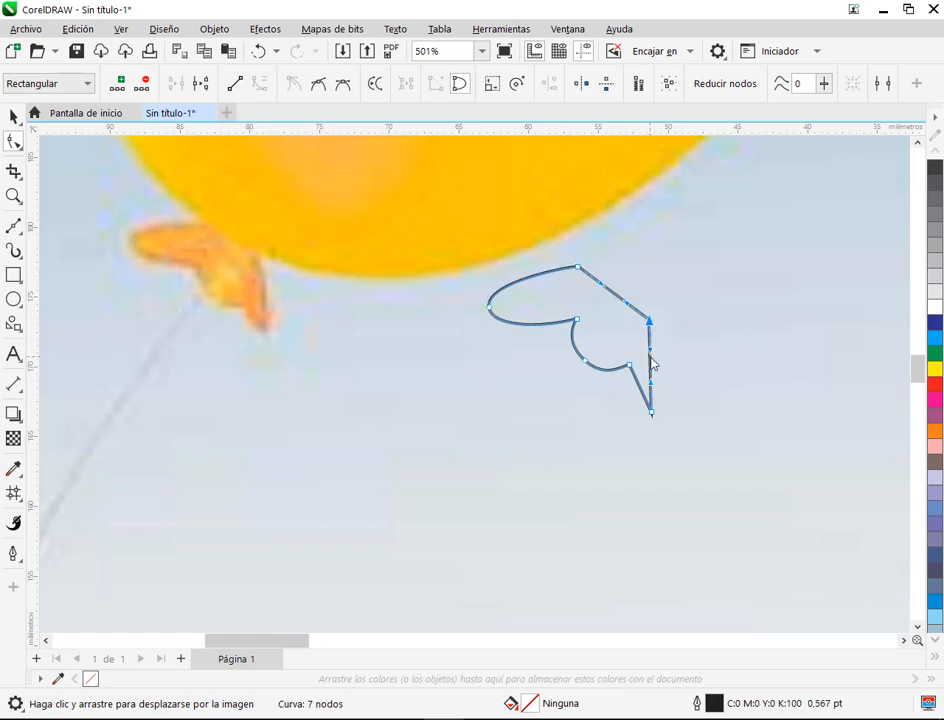
Step: Bow both sides of the knot outline's right lobe and round its lower tip with a smooth node and shortened handles
{"action": "left_click_drag", "start_coordinate": [653, 364], "coordinate": [634, 400]}
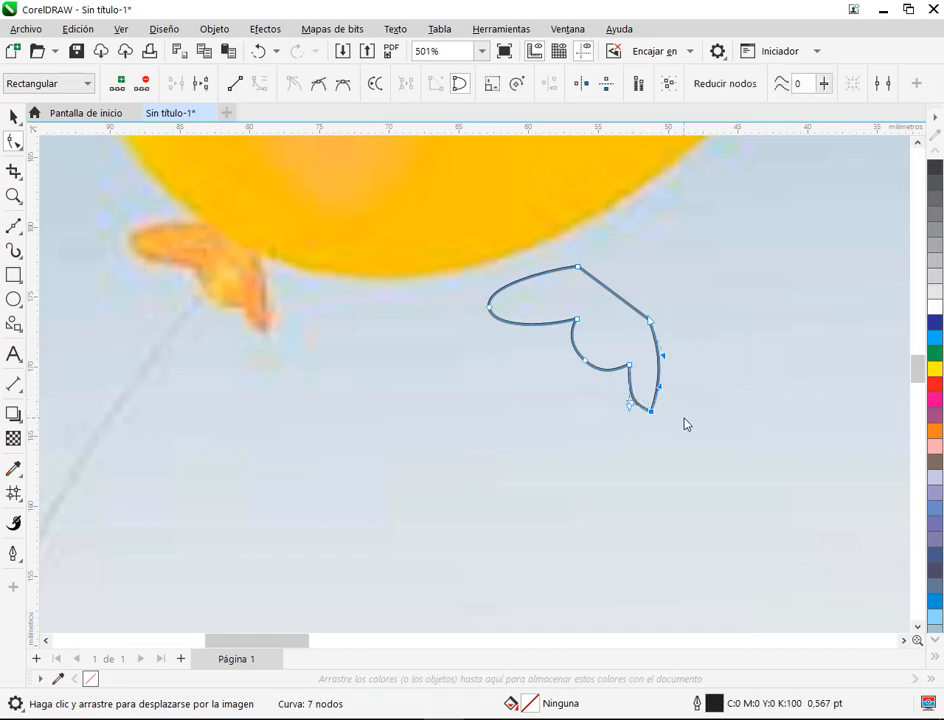
{"action": "scroll", "coordinate": [650, 430], "scroll_direction": "up", "scroll_amount": 4}
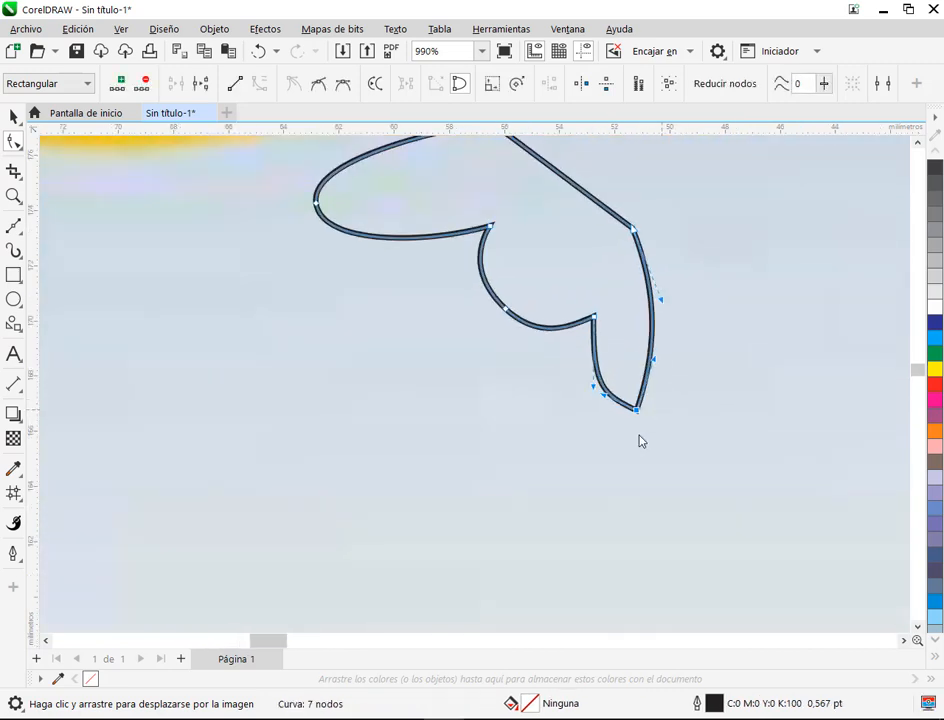
{"action": "left_click", "coordinate": [318, 83]}
{"action": "scroll", "coordinate": [670, 365], "scroll_direction": "down", "scroll_amount": 4}
{"action": "scroll", "coordinate": [650, 394], "scroll_direction": "down", "scroll_amount": 1}
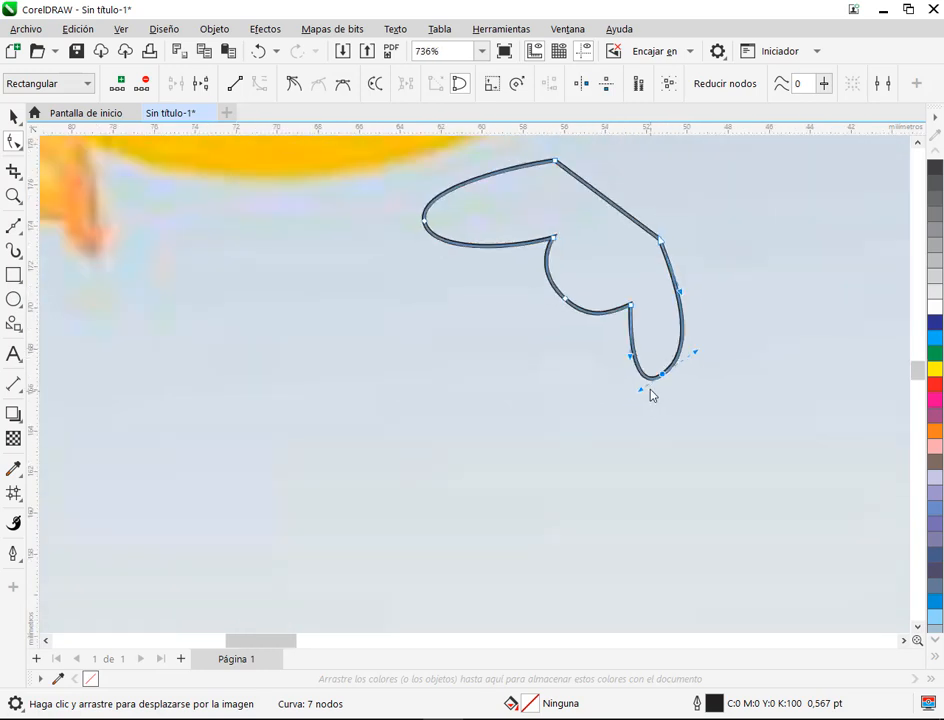
{"action": "left_click_drag", "start_coordinate": [640, 390], "coordinate": [645, 382]}
{"action": "left_click_drag", "start_coordinate": [700, 358], "coordinate": [674, 366]}
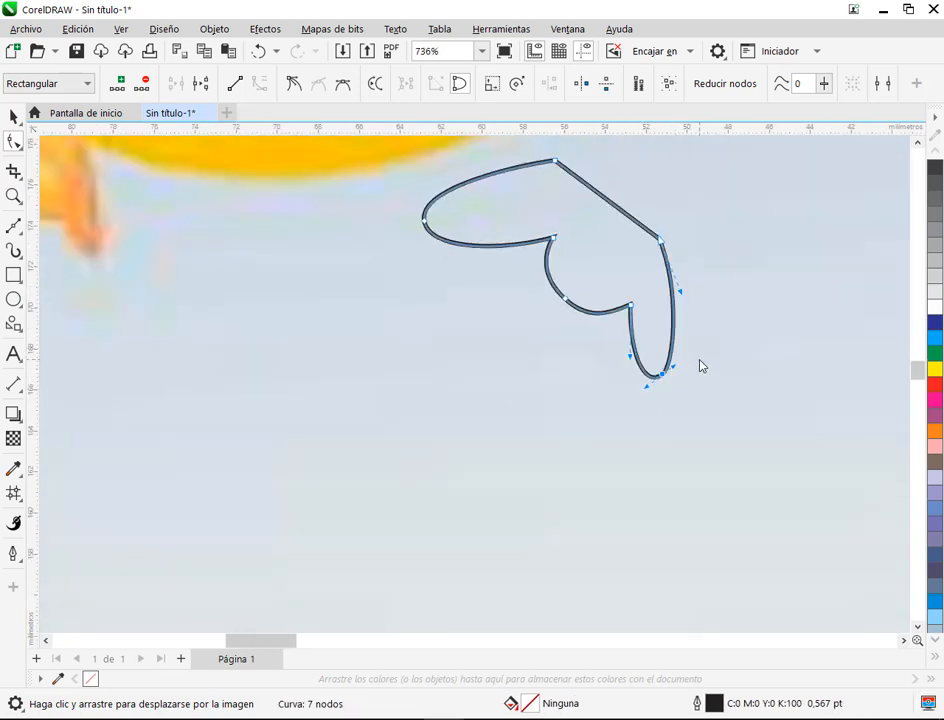
Step: Move the rounded node of the knot's lower middle curve slightly inward to make the bulge shallower
{"action": "scroll", "coordinate": [700, 359], "scroll_direction": "down", "scroll_amount": 3}
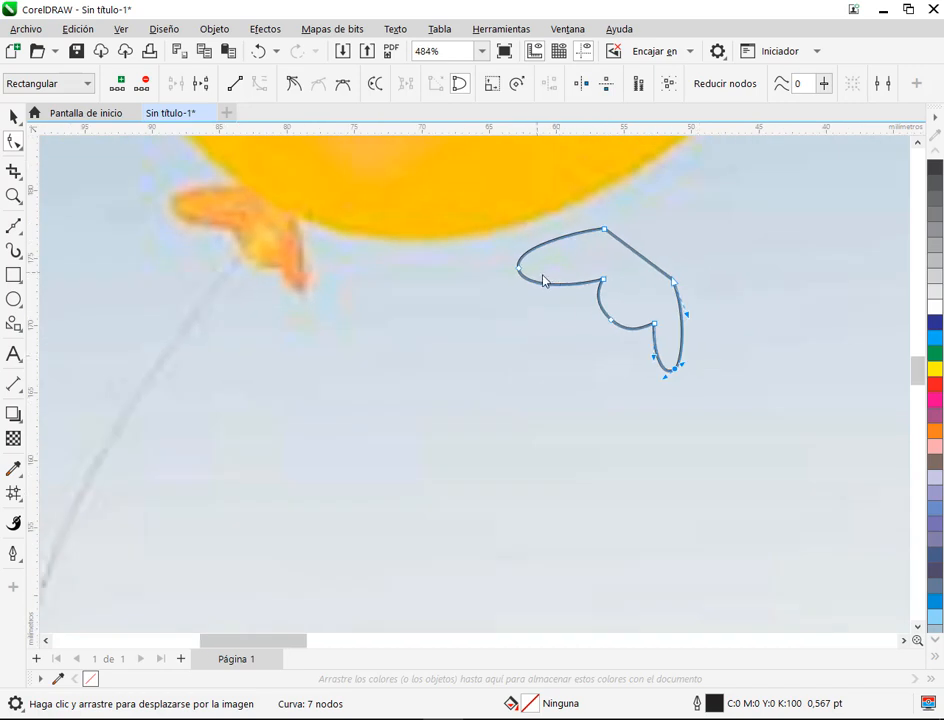
{"action": "scroll", "coordinate": [652, 290], "scroll_direction": "up", "scroll_amount": 2}
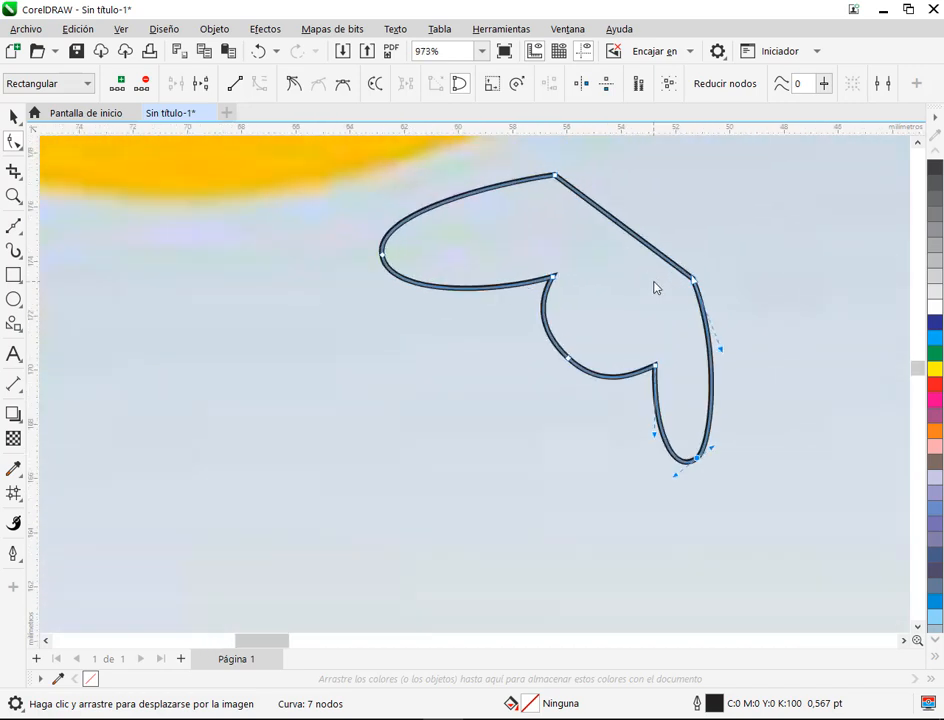
{"action": "left_click", "coordinate": [567, 359]}
{"action": "left_click_drag", "start_coordinate": [599, 387], "coordinate": [579, 347]}
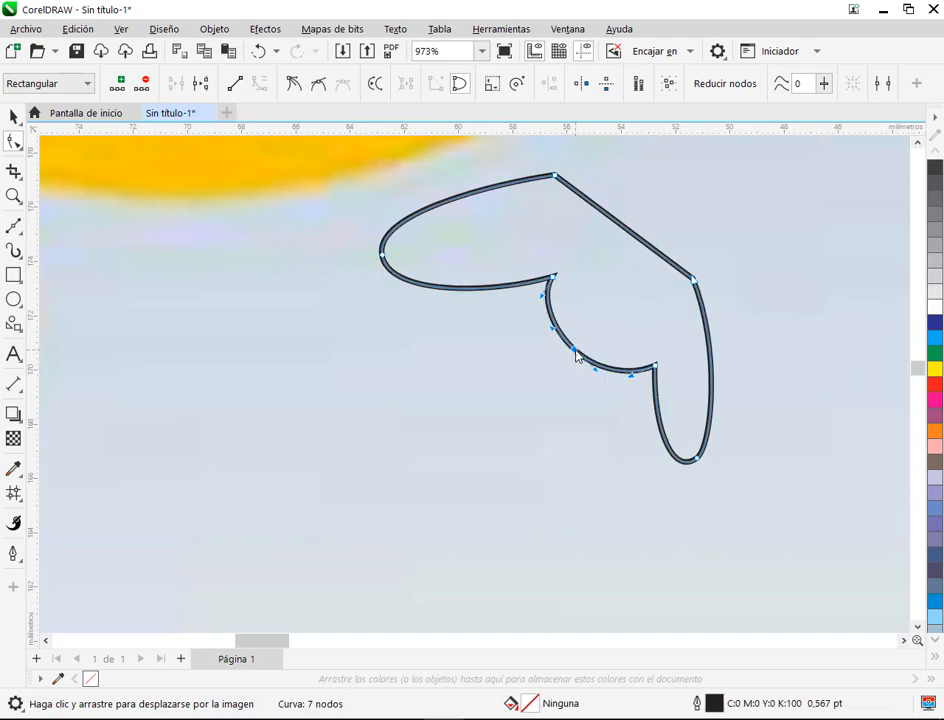
{"action": "scroll", "coordinate": [647, 374], "scroll_direction": "down", "scroll_amount": 2}
{"action": "left_click", "coordinate": [708, 361]}
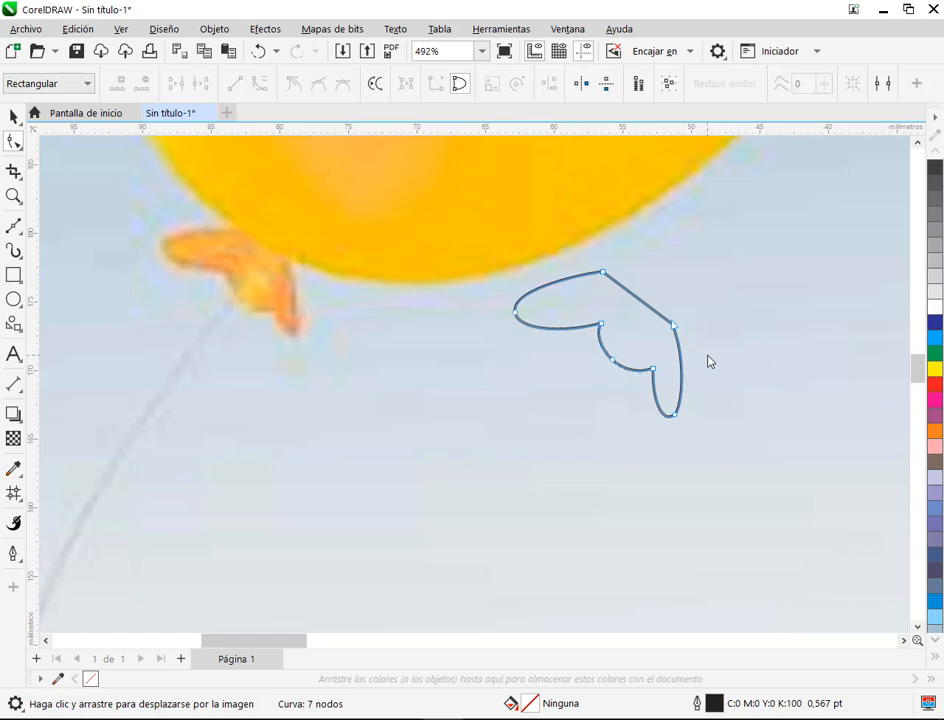
Step: Narrow and shorten the knot's right lobe by shifting the notch node outward and raising the tip node
{"action": "left_click", "coordinate": [652, 370]}
{"action": "scroll", "coordinate": [658, 380], "scroll_direction": "up", "scroll_amount": 3}
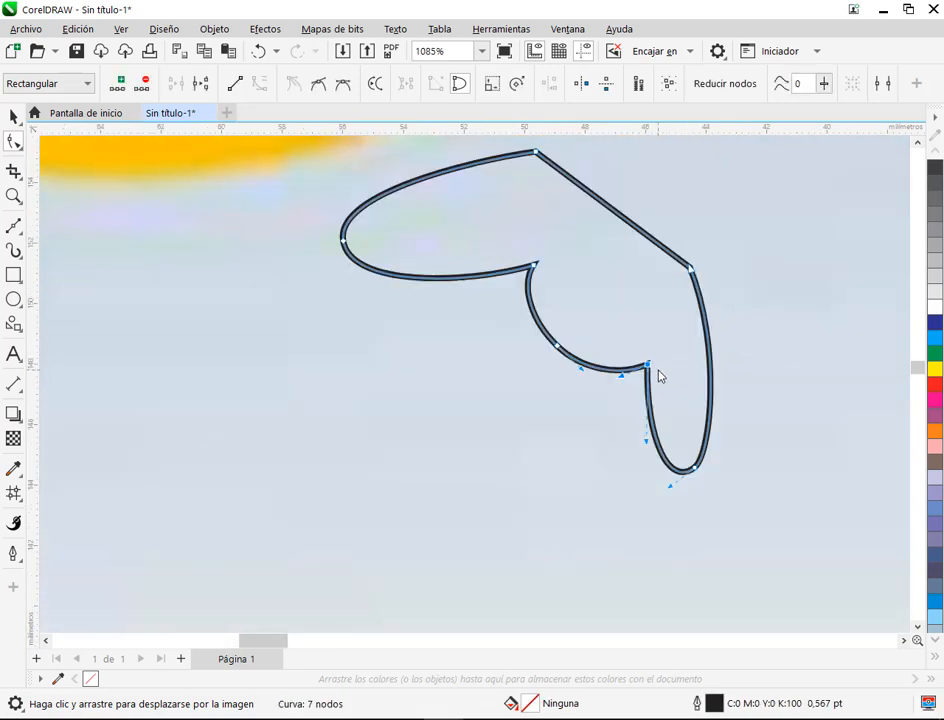
{"action": "mouse_move", "coordinate": [650, 370]}
{"action": "left_mouse_down"}
{"action": "mouse_move", "coordinate": [661, 380]}
{"action": "mouse_move", "coordinate": [660, 371]}
{"action": "left_mouse_up"}
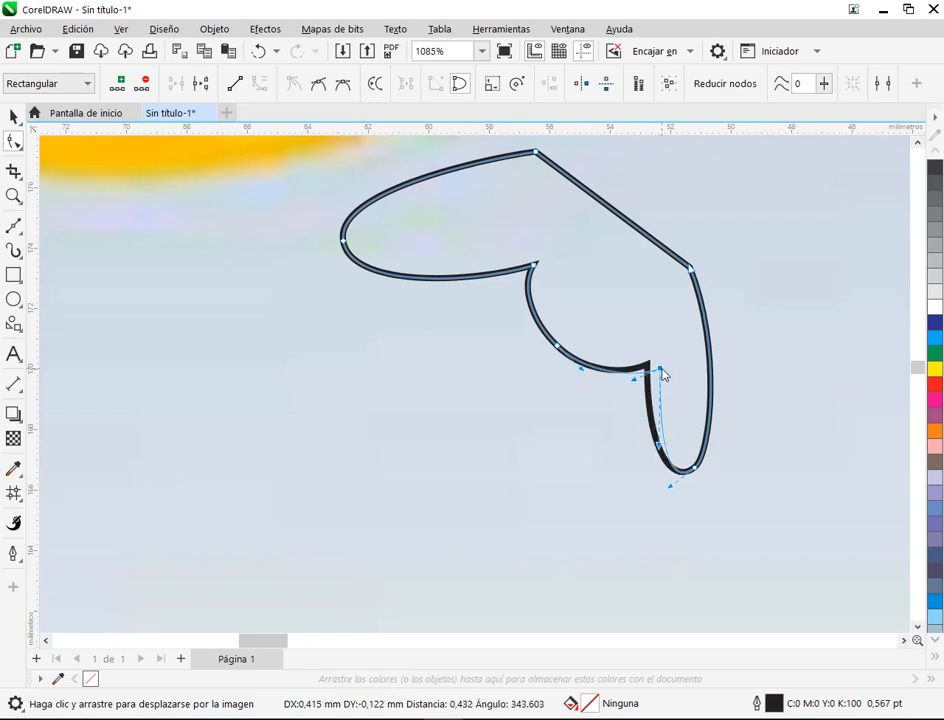
{"action": "left_click_drag", "start_coordinate": [700, 476], "coordinate": [701, 450]}
{"action": "scroll", "coordinate": [716, 457], "scroll_direction": "down", "scroll_amount": 2}
{"action": "scroll", "coordinate": [718, 450], "scroll_direction": "up", "scroll_amount": 3}
{"action": "scroll", "coordinate": [716, 442], "scroll_direction": "down", "scroll_amount": 4}
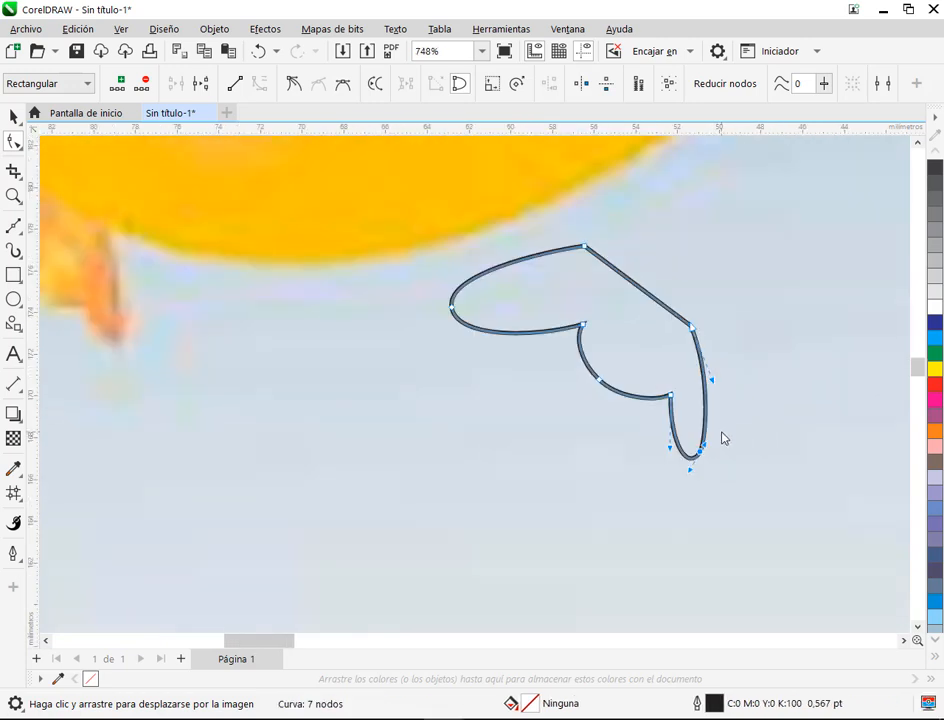
Step: Shorten the knot's left lobe, straighten its lower edge, and shift the outline's top corner node slightly to the right
{"action": "left_click", "coordinate": [629, 362]}
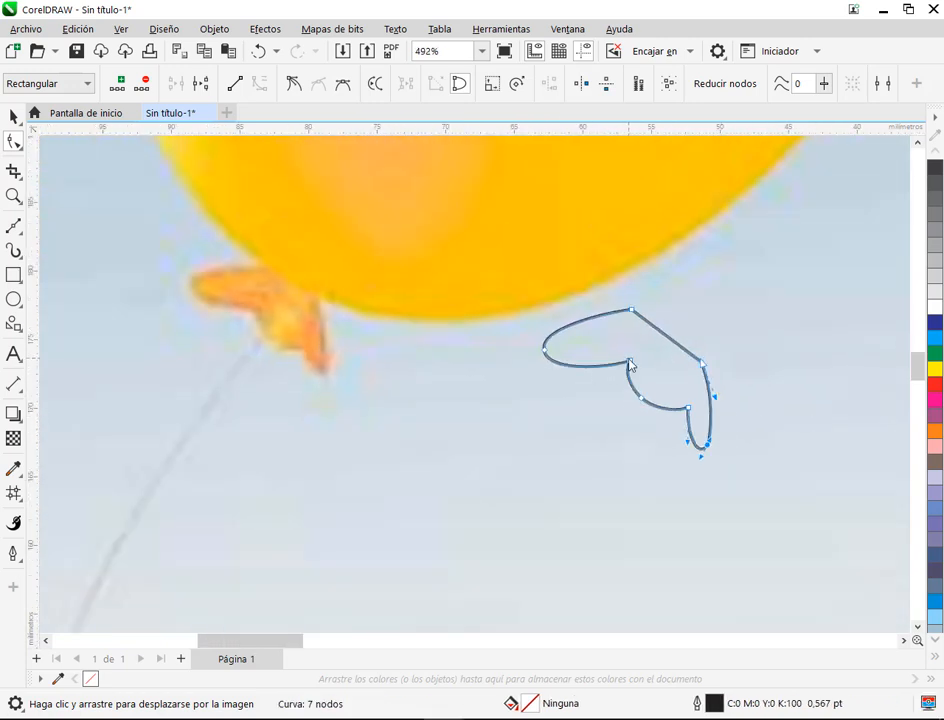
{"action": "scroll", "coordinate": [545, 360], "scroll_direction": "up", "scroll_amount": 3}
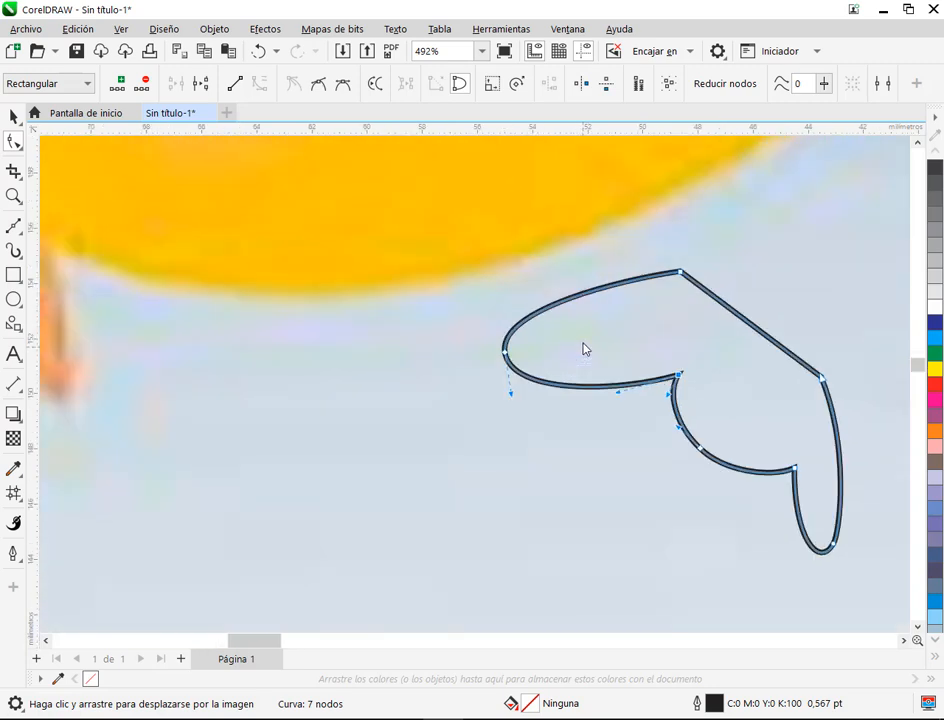
{"action": "left_click_drag", "start_coordinate": [493, 358], "coordinate": [510, 354]}
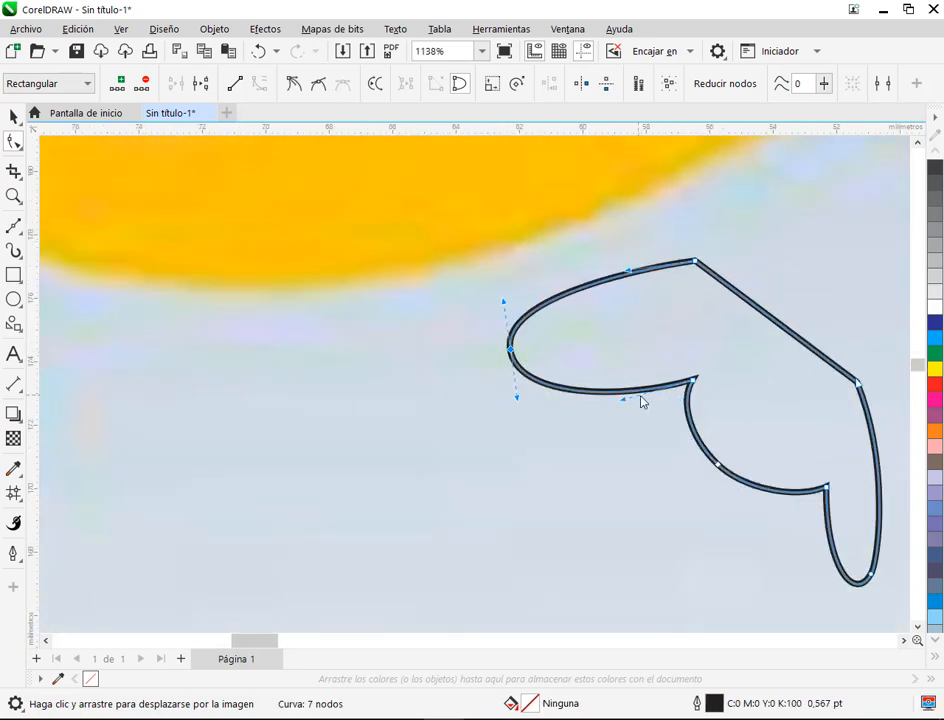
{"action": "left_click_drag", "start_coordinate": [625, 400], "coordinate": [616, 386]}
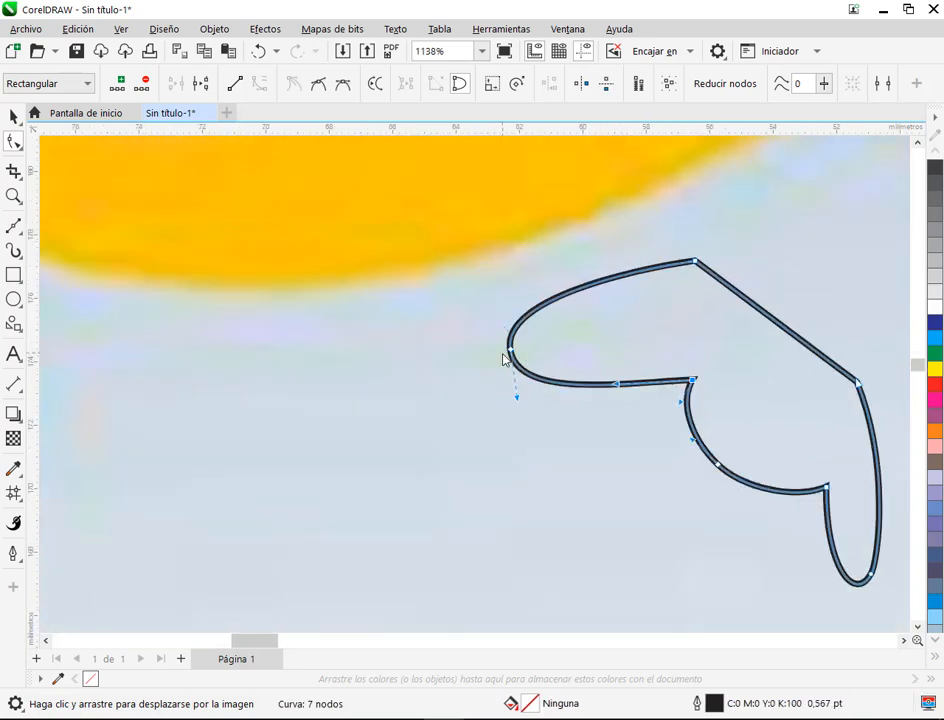
{"action": "left_click", "coordinate": [510, 352]}
{"action": "left_click_drag", "start_coordinate": [518, 399], "coordinate": [519, 388]}
{"action": "scroll", "coordinate": [628, 411], "scroll_direction": "down", "scroll_amount": 2}
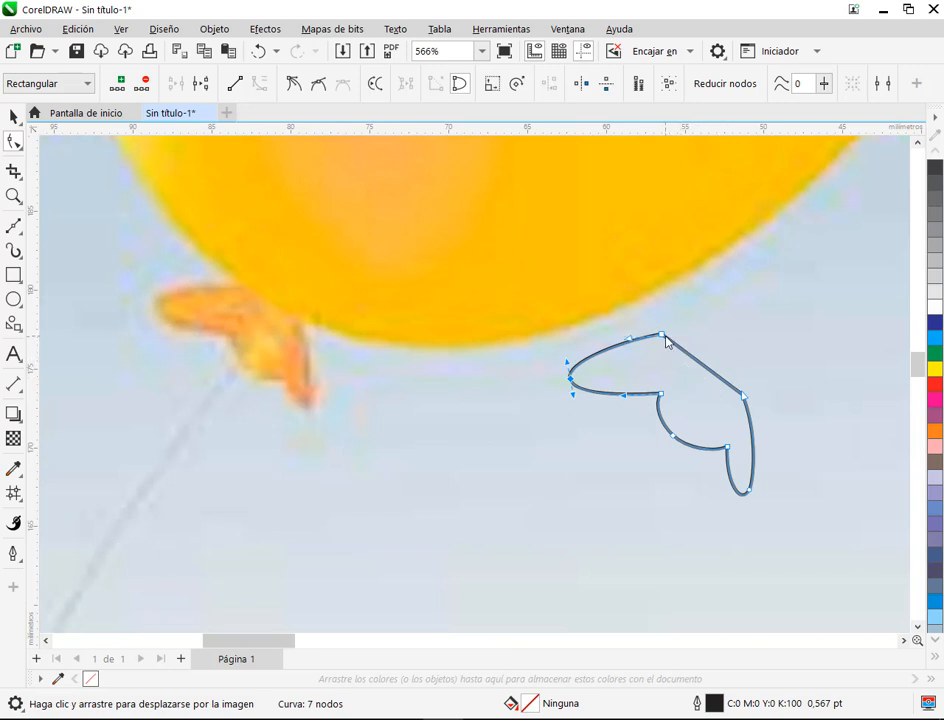
{"action": "left_click_drag", "start_coordinate": [668, 342], "coordinate": [678, 340]}
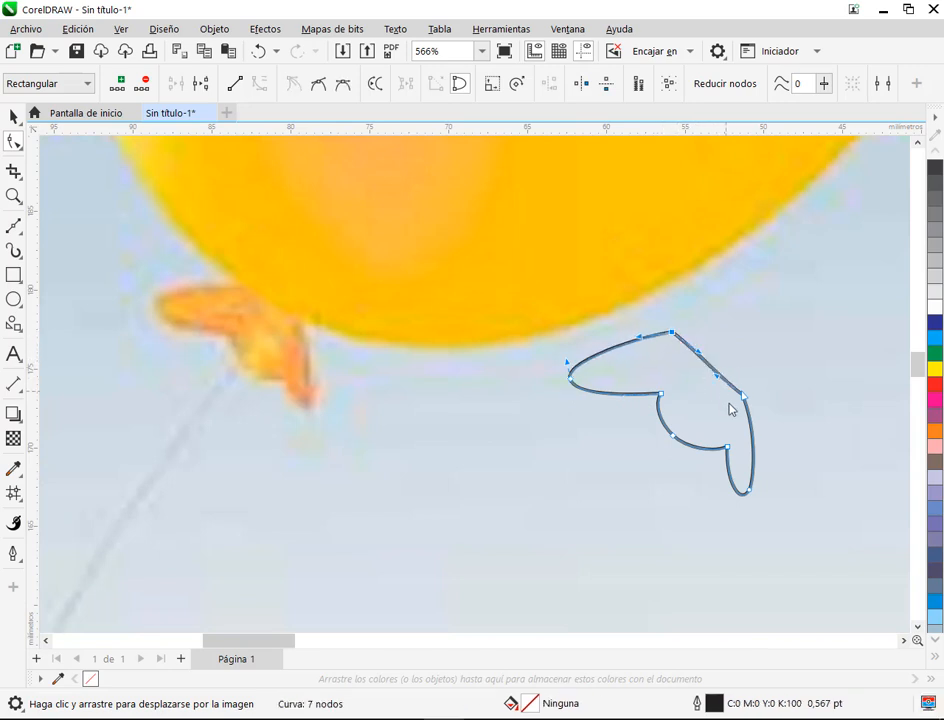
{"action": "left_click", "coordinate": [744, 397]}
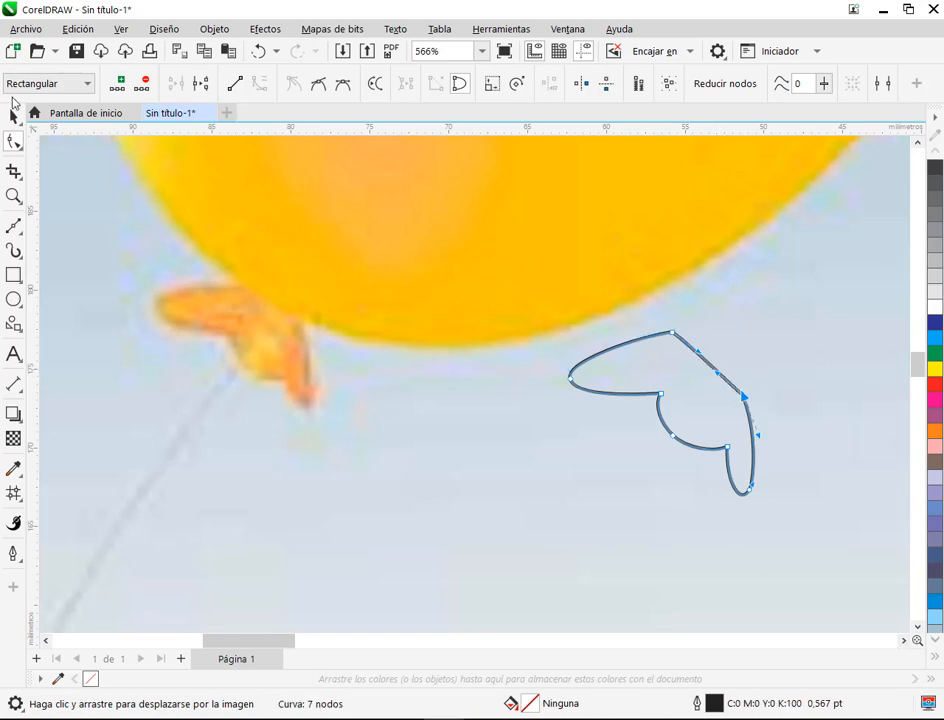
Step: Move the finished knot outline onto the page, just below and left of the drawn balloon
{"action": "left_click", "coordinate": [14, 117]}
{"action": "scroll", "coordinate": [667, 424], "scroll_direction": "down", "scroll_amount": 5}
{"action": "left_click_drag", "start_coordinate": [595, 426], "coordinate": [165, 382]}
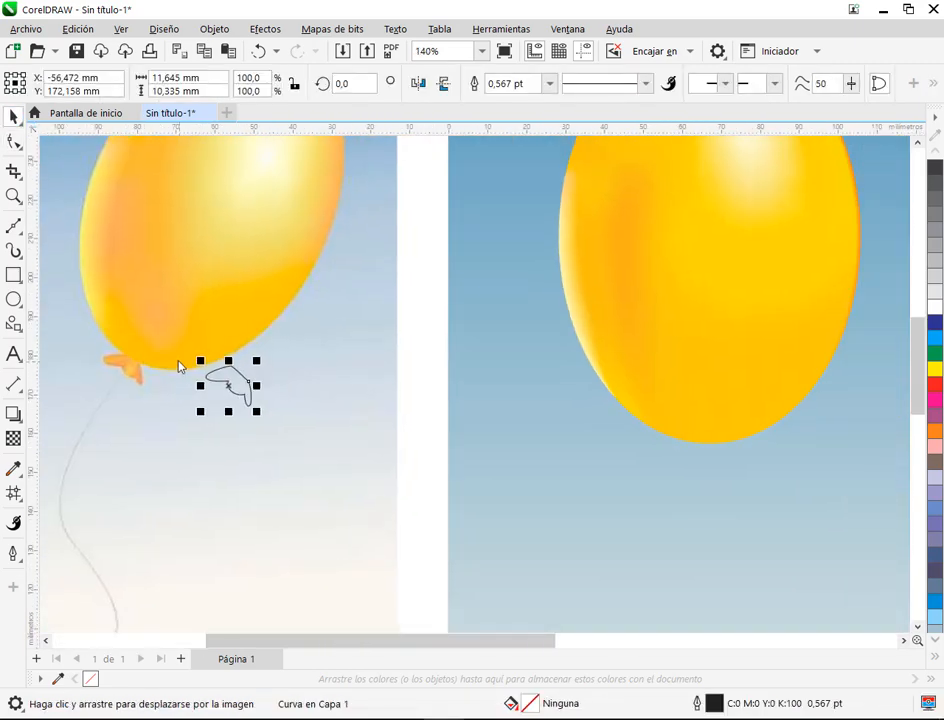
{"action": "left_click_drag", "start_coordinate": [248, 390], "coordinate": [592, 458]}
Step: Rotate the drawn balloon clockwise to match the tilt of the reference balloon
{"action": "scroll", "coordinate": [728, 347], "scroll_direction": "down", "scroll_amount": 1}
{"action": "left_click", "coordinate": [763, 369]}
{"action": "left_click", "coordinate": [763, 369]}
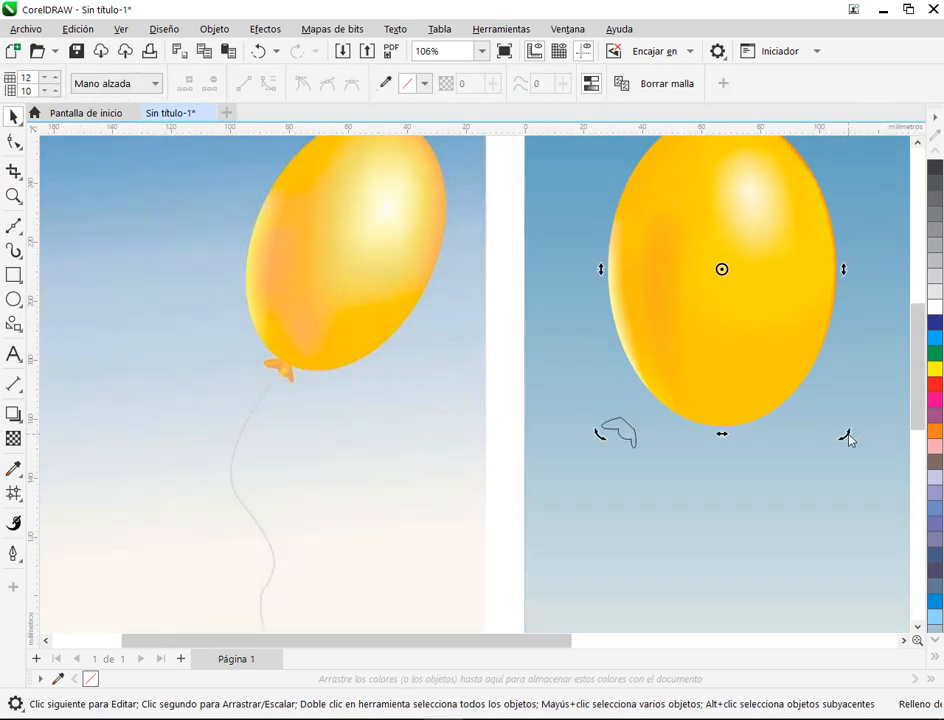
{"action": "left_click_drag", "start_coordinate": [848, 440], "coordinate": [786, 463]}
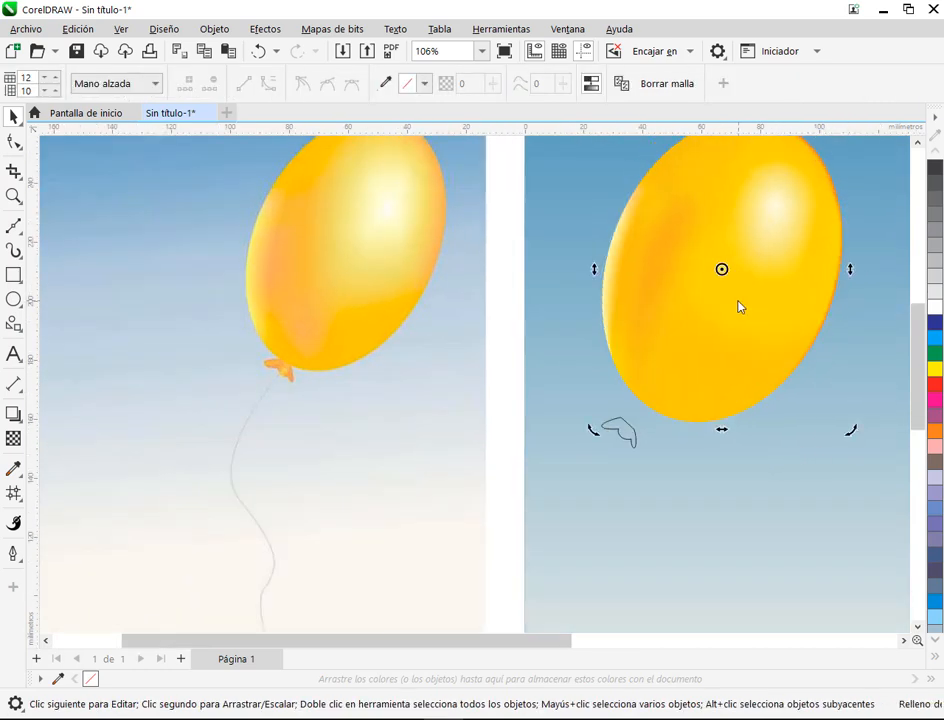
Step: Position the knot outline just beneath the rotated balloon's lower left edge, clear of the yellow fill
{"action": "left_click_drag", "start_coordinate": [634, 436], "coordinate": [666, 422]}
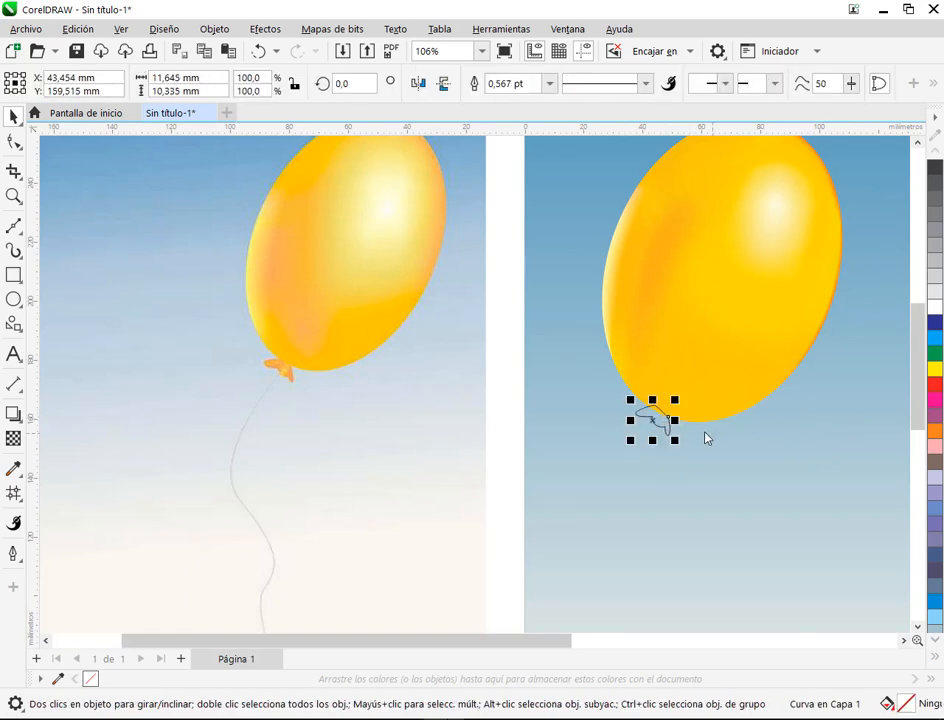
{"action": "scroll", "coordinate": [700, 430], "scroll_direction": "up", "scroll_amount": 5}
{"action": "left_click_drag", "start_coordinate": [562, 422], "coordinate": [555, 483]}
{"action": "right_click", "coordinate": [594, 420]}
{"action": "left_click", "coordinate": [548, 393]}
{"action": "left_click", "coordinate": [556, 400]}
{"action": "scroll", "coordinate": [709, 498], "scroll_direction": "up", "scroll_amount": 2}
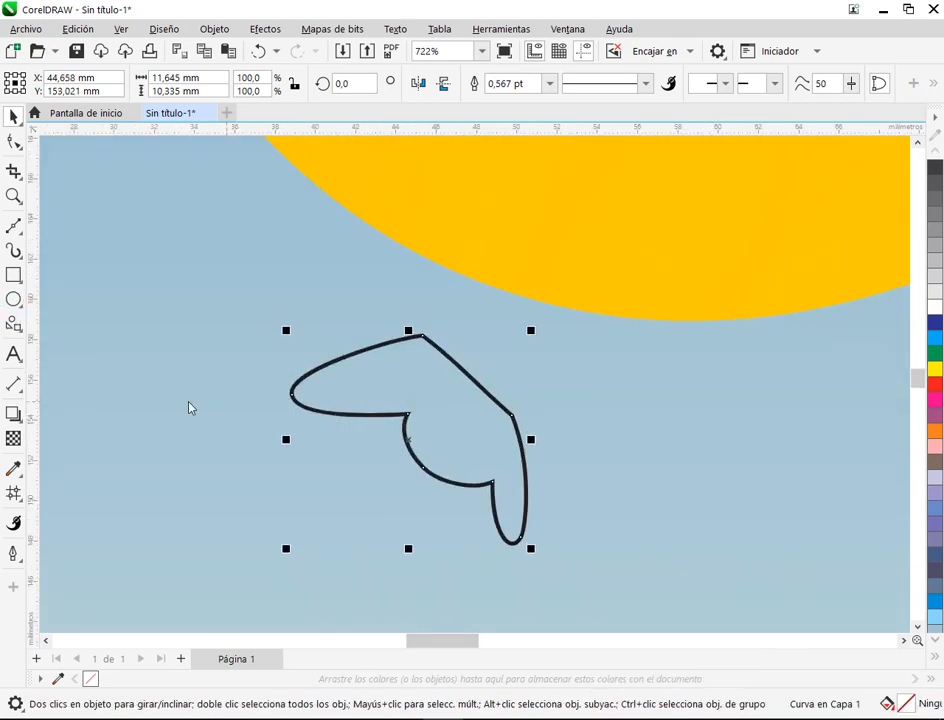
Step: Apply a mesh fill to the knot and add two mesh columns from the upper edge of its left lobe
{"action": "left_click", "coordinate": [14, 494]}
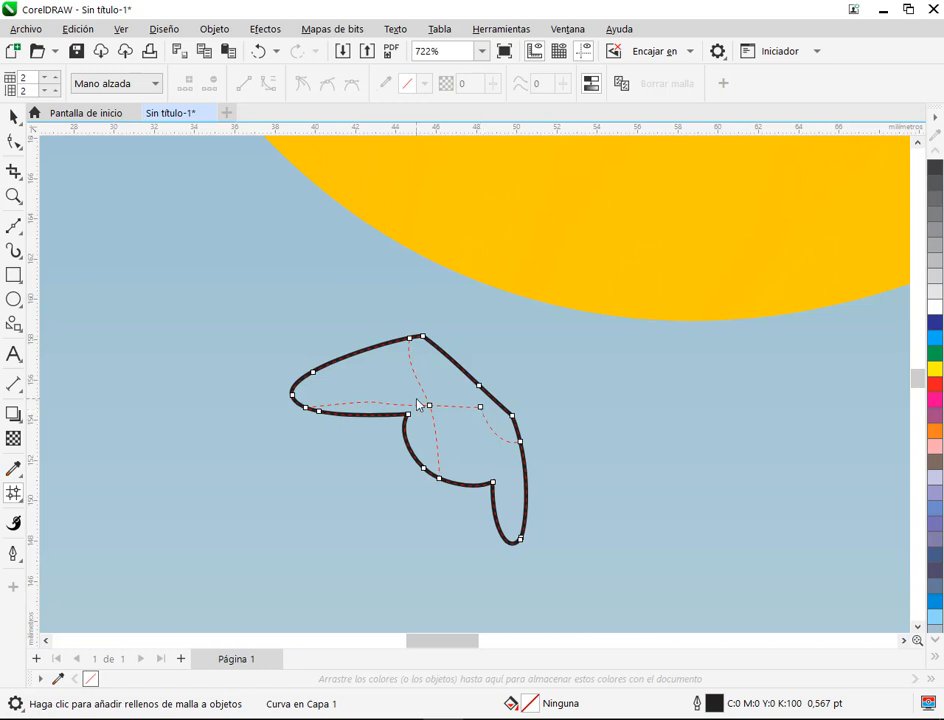
{"action": "double_click", "coordinate": [386, 344]}
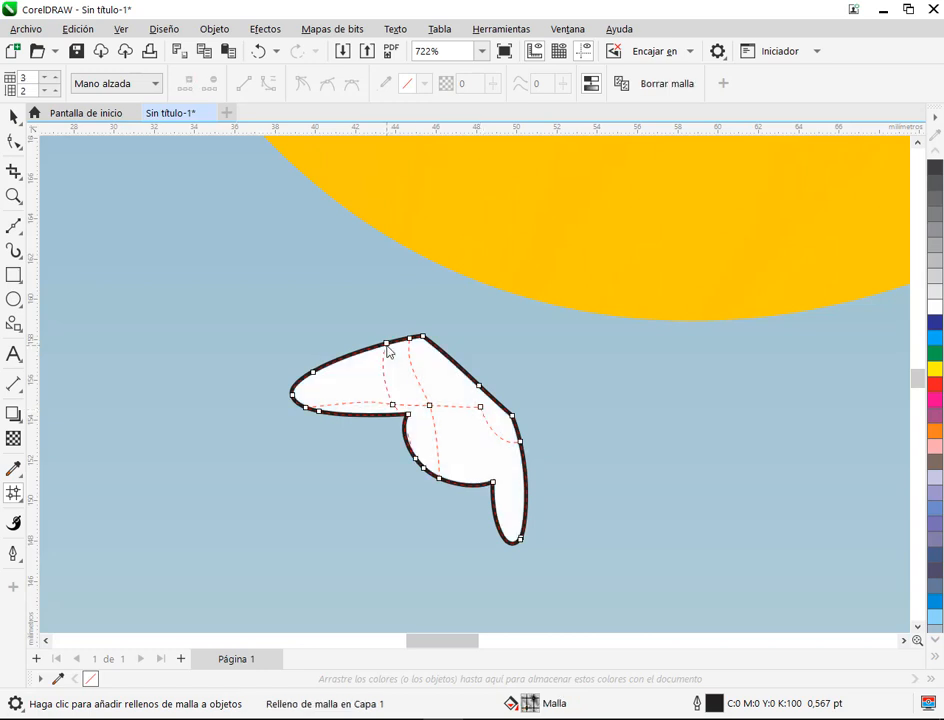
{"action": "scroll", "coordinate": [390, 350], "scroll_direction": "up", "scroll_amount": 2}
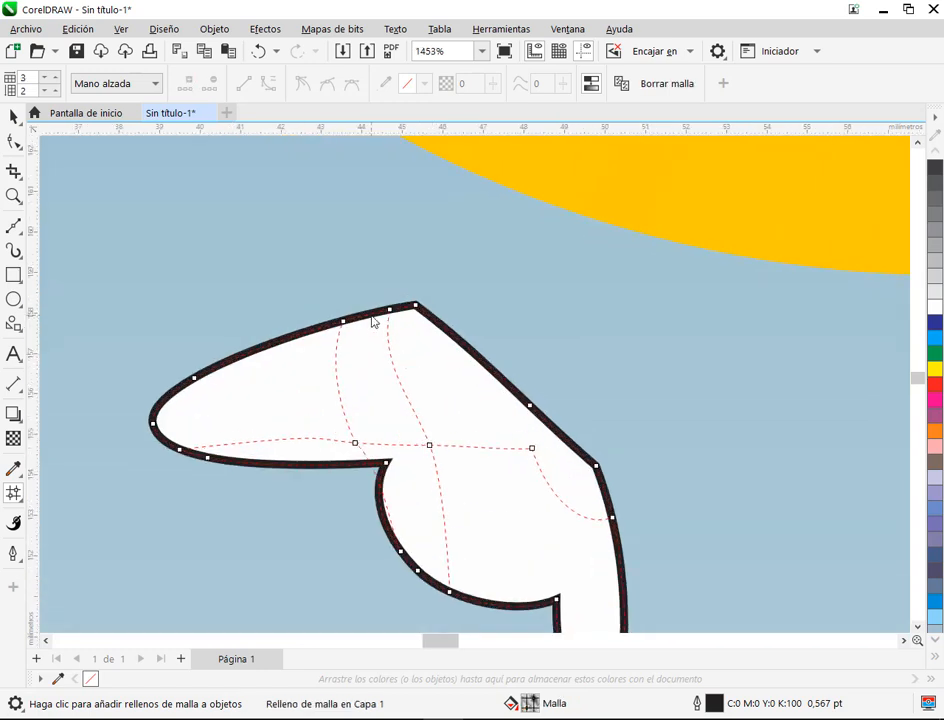
{"action": "double_click", "coordinate": [372, 321]}
{"action": "scroll", "coordinate": [450, 412], "scroll_direction": "down", "scroll_amount": 1}
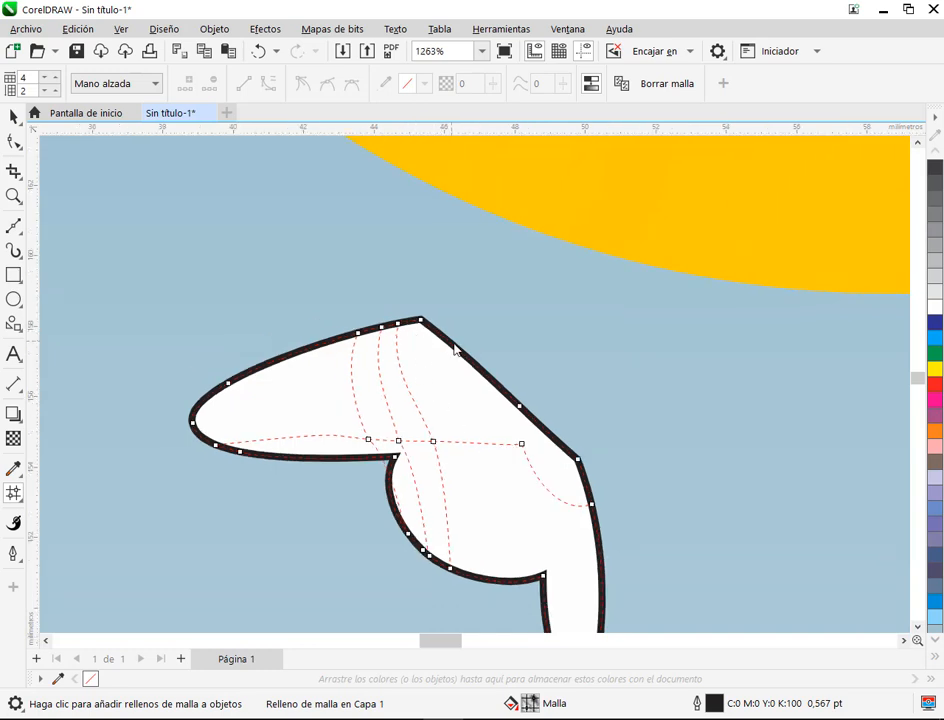
{"action": "scroll", "coordinate": [455, 348], "scroll_direction": "down", "scroll_amount": 1}
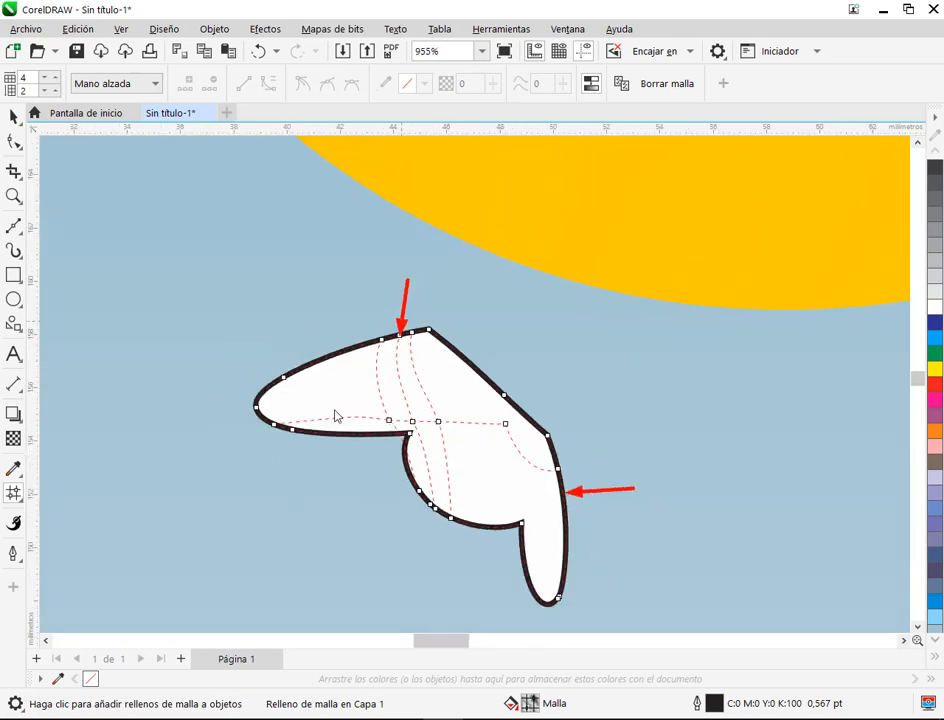
Step: Add mesh columns from the knot's sloping upper edge and through its right lobe, plus a row across the right lobe, for a 6 by 3 grid
{"action": "double_click", "coordinate": [444, 348]}
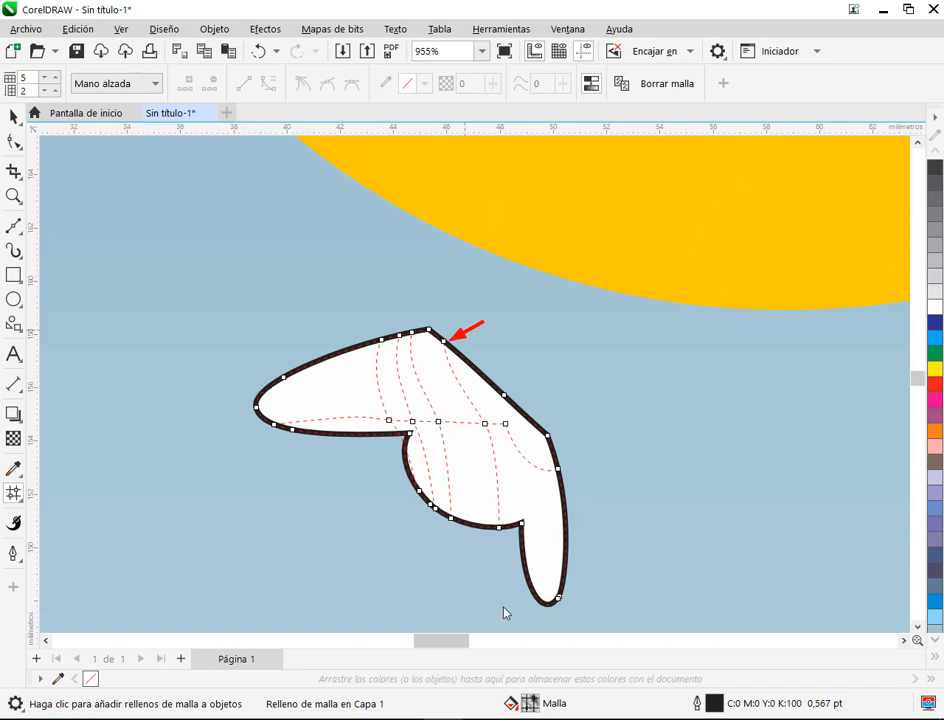
{"action": "double_click", "coordinate": [566, 532]}
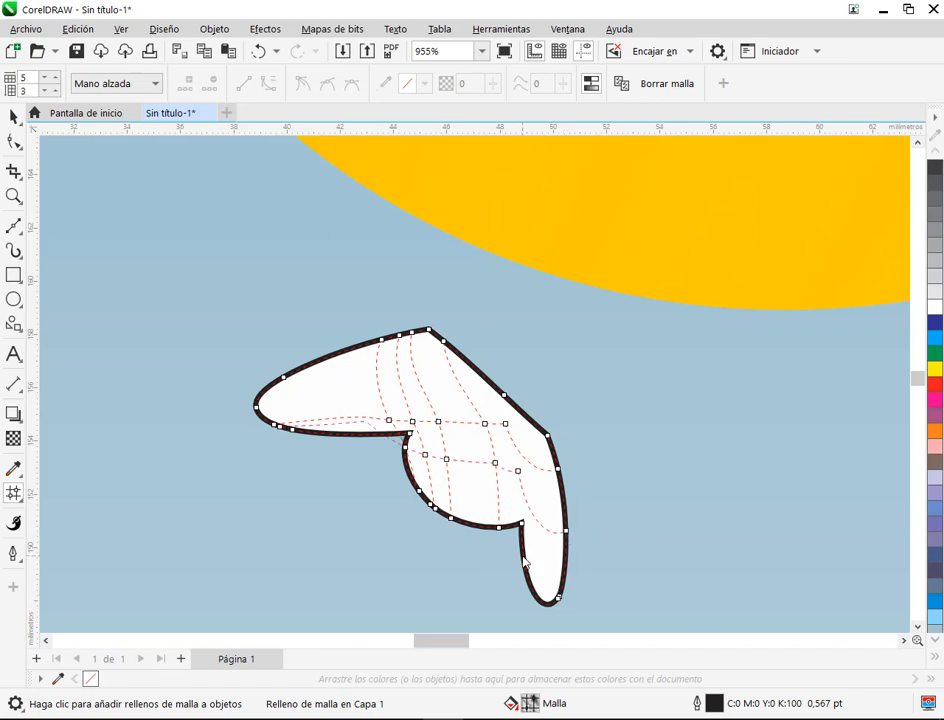
{"action": "left_click", "coordinate": [294, 437]}
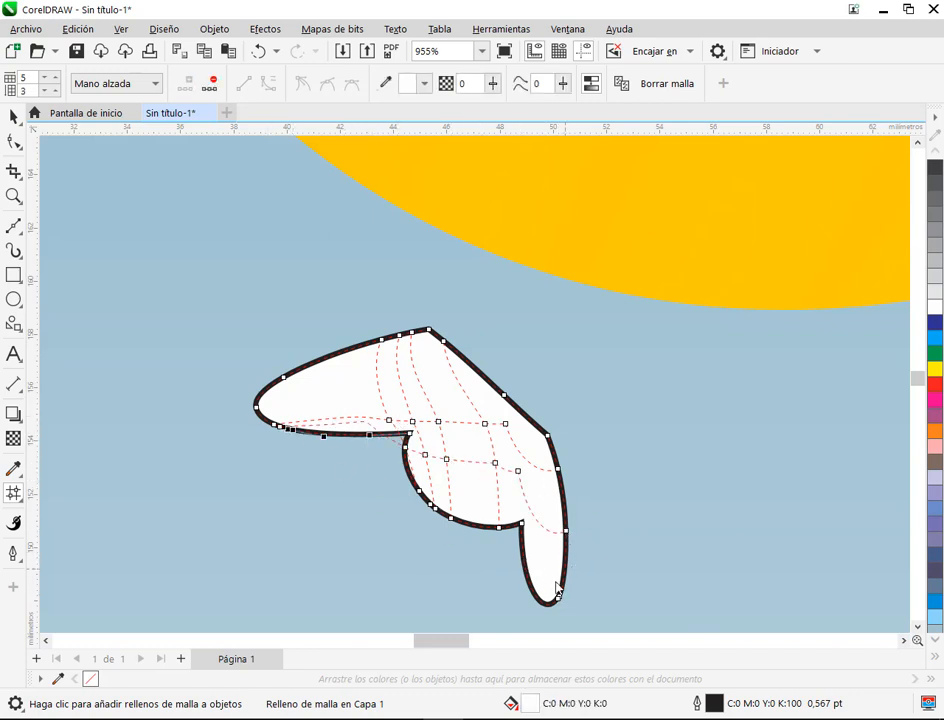
{"action": "double_click", "coordinate": [538, 460]}
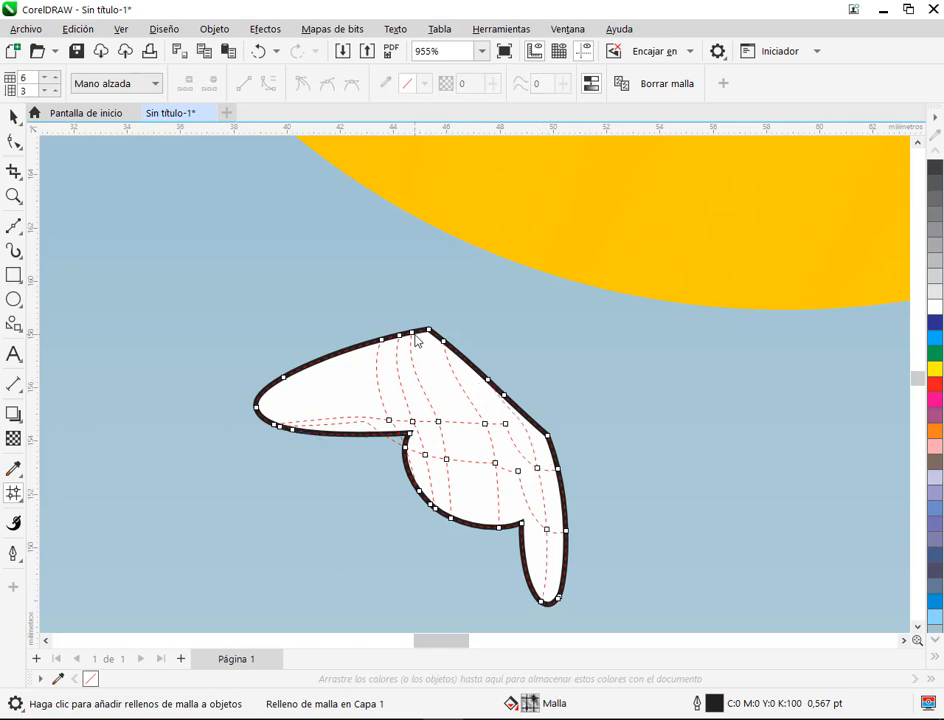
{"action": "left_click", "coordinate": [13, 117]}
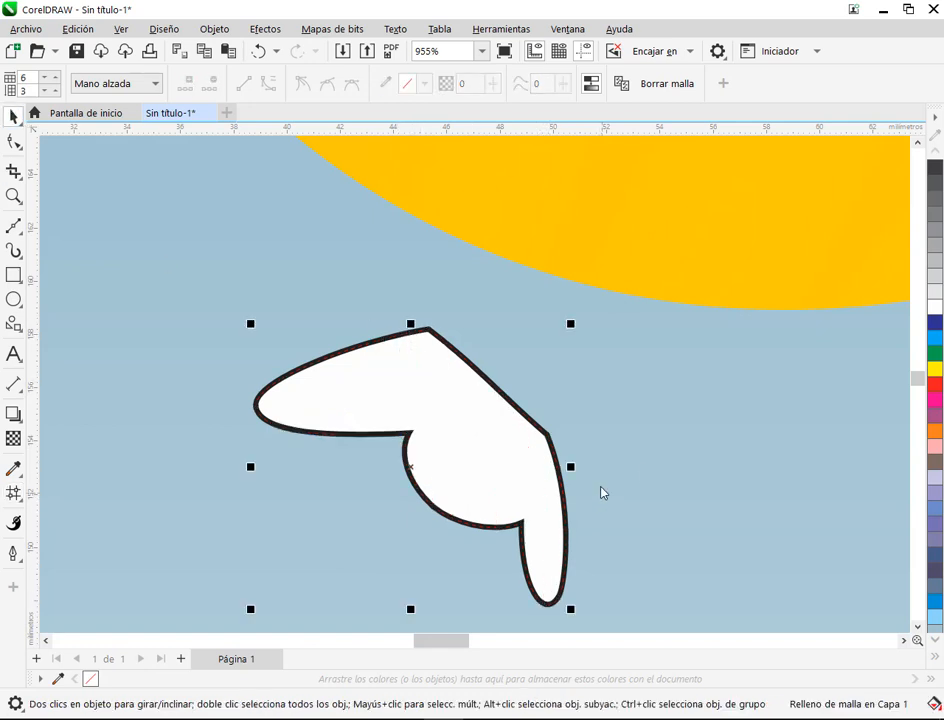
{"action": "left_click", "coordinate": [13, 493]}
{"action": "scroll", "coordinate": [460, 430], "scroll_direction": "down", "scroll_amount": 2}
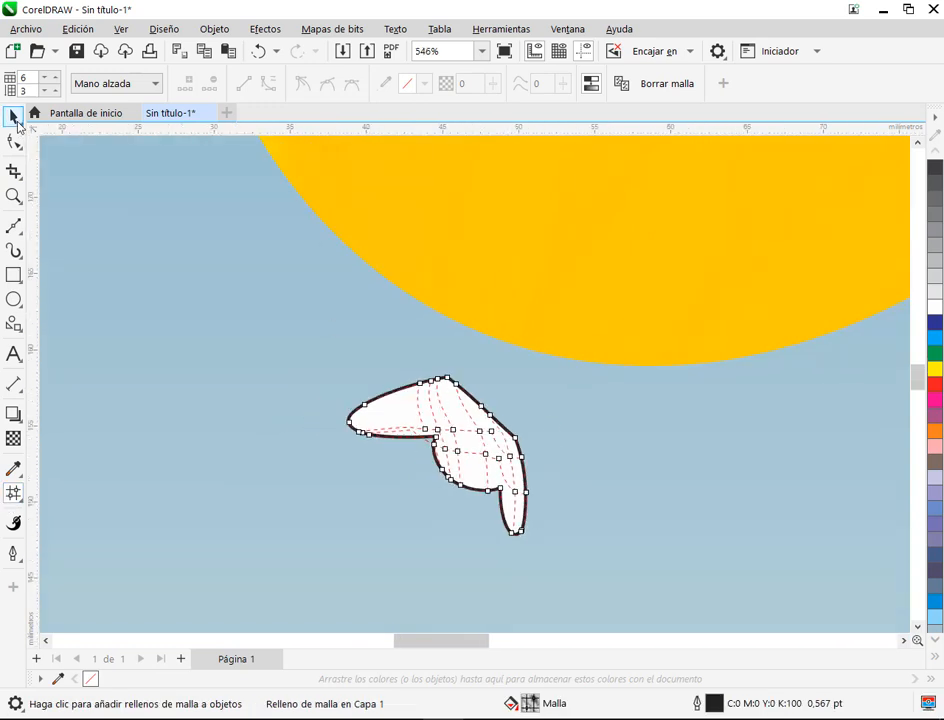
{"action": "left_click", "coordinate": [12, 116]}
Step: Draw a rectangle about 16.6 by 7.1 mm and place it just beneath the knot of the reference balloon
{"action": "left_click_drag", "start_coordinate": [407, 500], "coordinate": [648, 486]}
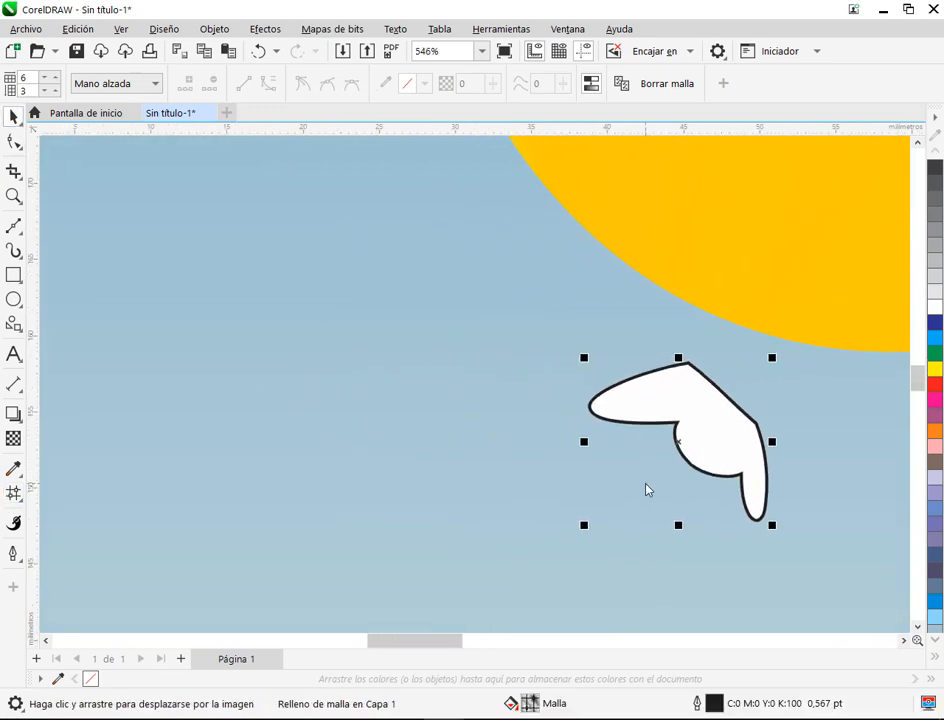
{"action": "left_click", "coordinate": [14, 275]}
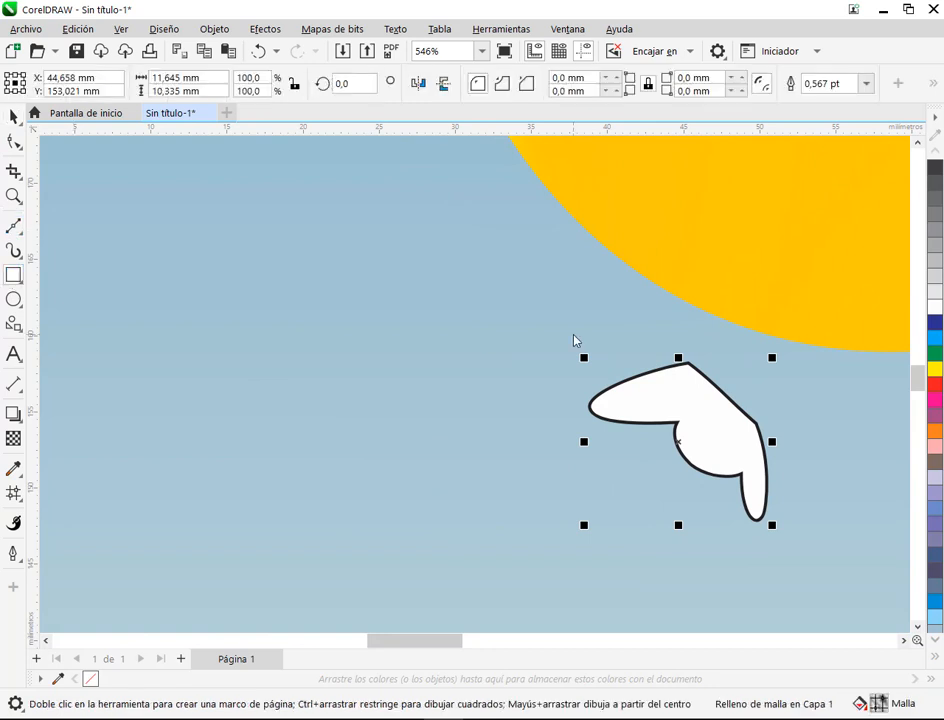
{"action": "left_click_drag", "start_coordinate": [232, 345], "coordinate": [936, 451]}
{"action": "scroll", "coordinate": [393, 441], "scroll_direction": "down", "scroll_amount": 5}
{"action": "scroll", "coordinate": [165, 188], "scroll_direction": "down", "scroll_amount": 1}
{"action": "left_click", "coordinate": [14, 117]}
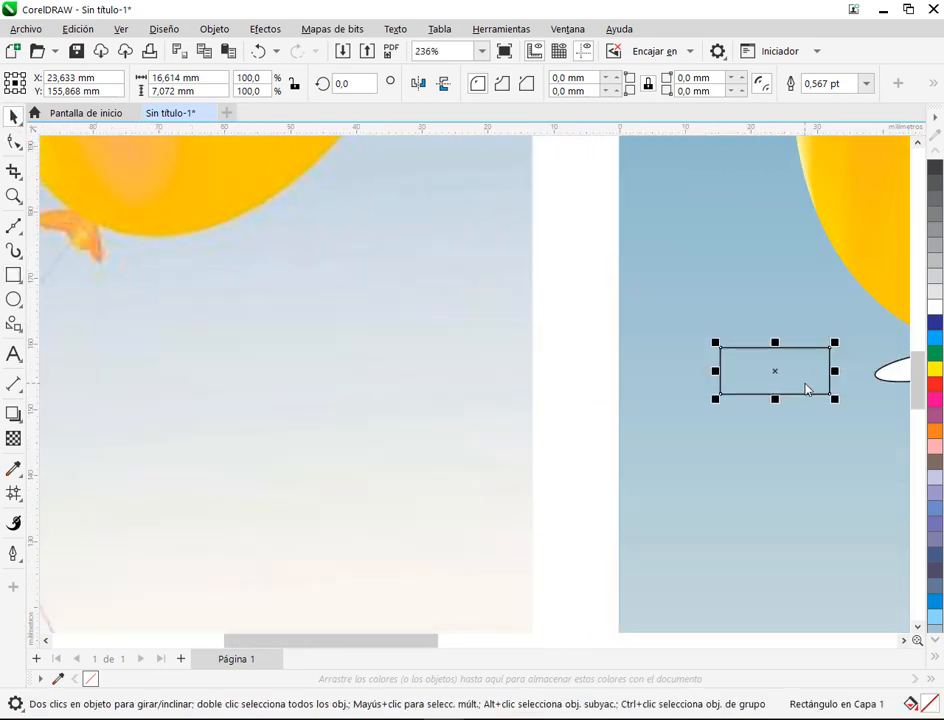
{"action": "left_click_drag", "start_coordinate": [805, 388], "coordinate": [182, 302]}
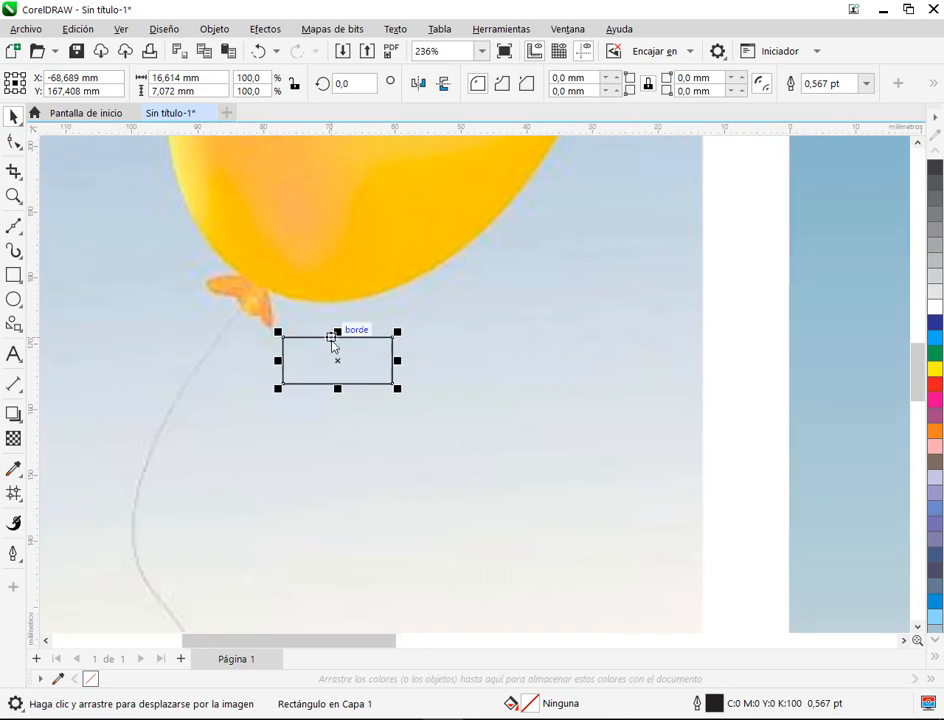
{"action": "scroll", "coordinate": [305, 305], "scroll_direction": "up", "scroll_amount": 5}
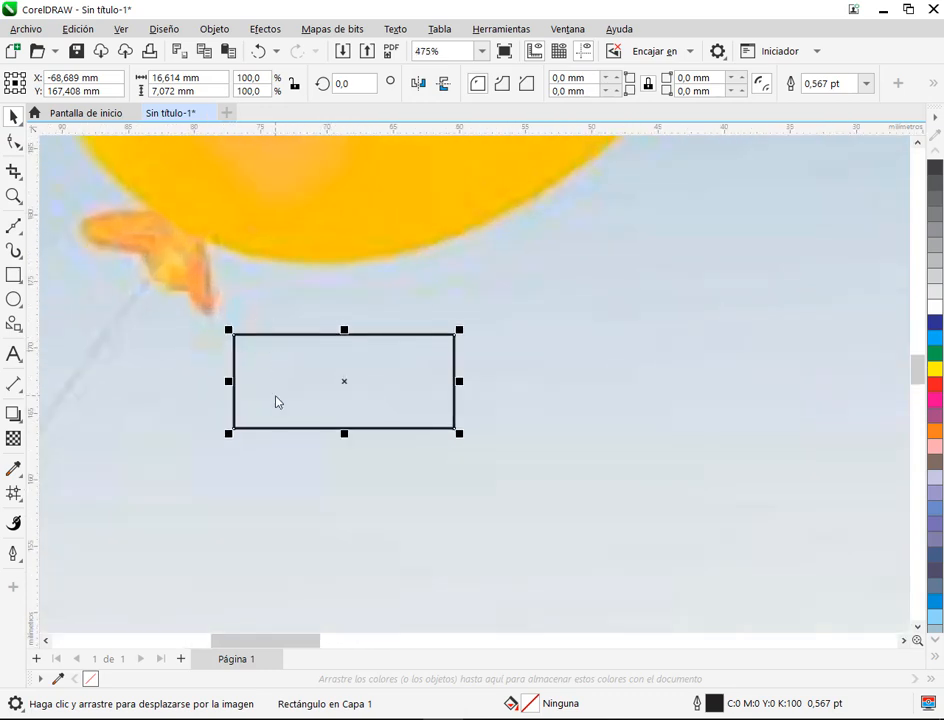
Step: Convert the rectangle to curves and add two nodes to each of its upper and lower edges
{"action": "left_click", "coordinate": [14, 142]}
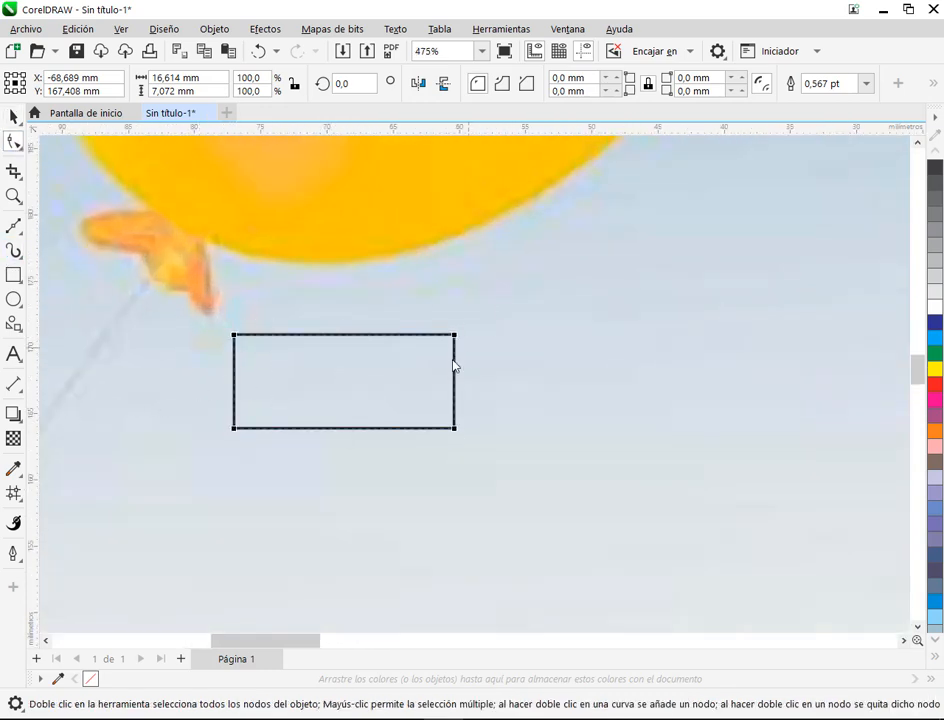
{"action": "right_click", "coordinate": [358, 341]}
{"action": "left_click", "coordinate": [400, 247]}
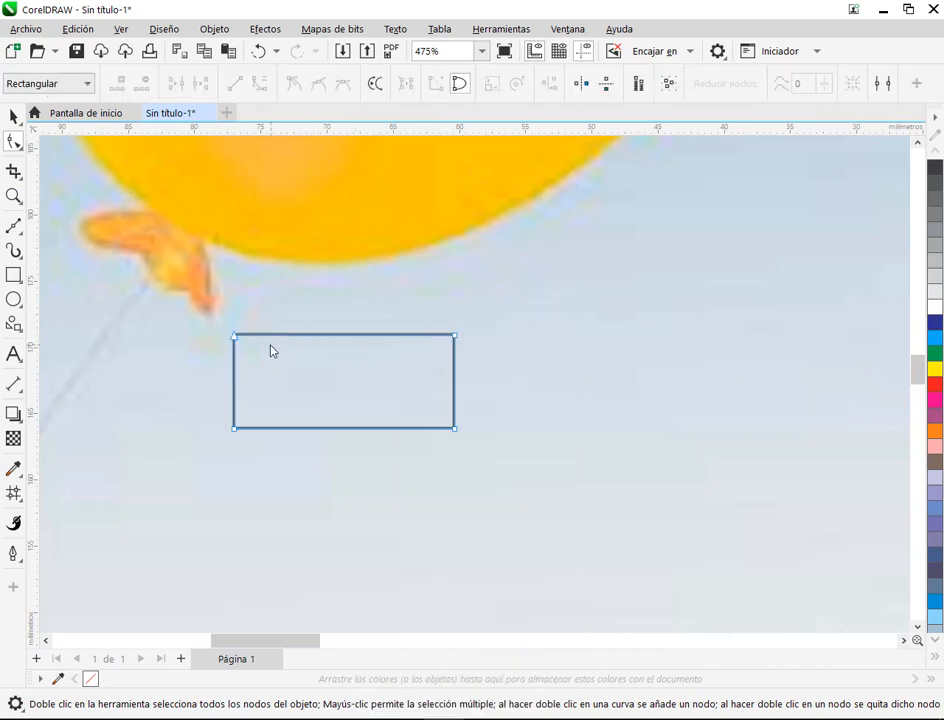
{"action": "left_click", "coordinate": [235, 429]}
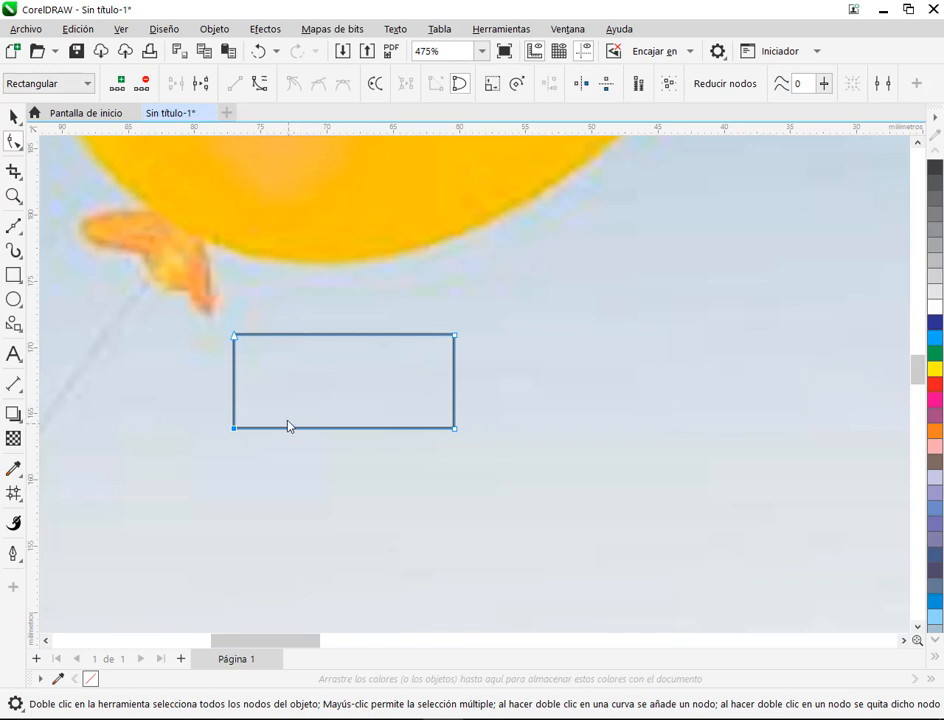
{"action": "scroll", "coordinate": [335, 388], "scroll_direction": "up", "scroll_amount": 1}
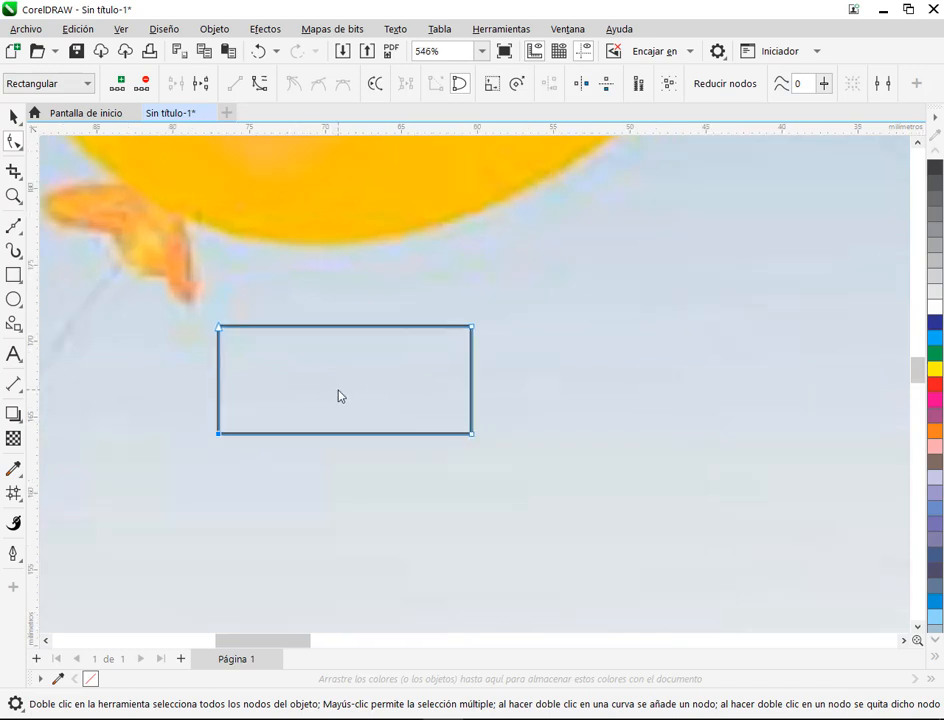
{"action": "left_click", "coordinate": [288, 328]}
{"action": "left_click", "coordinate": [290, 435]}
{"action": "left_click", "coordinate": [371, 327]}
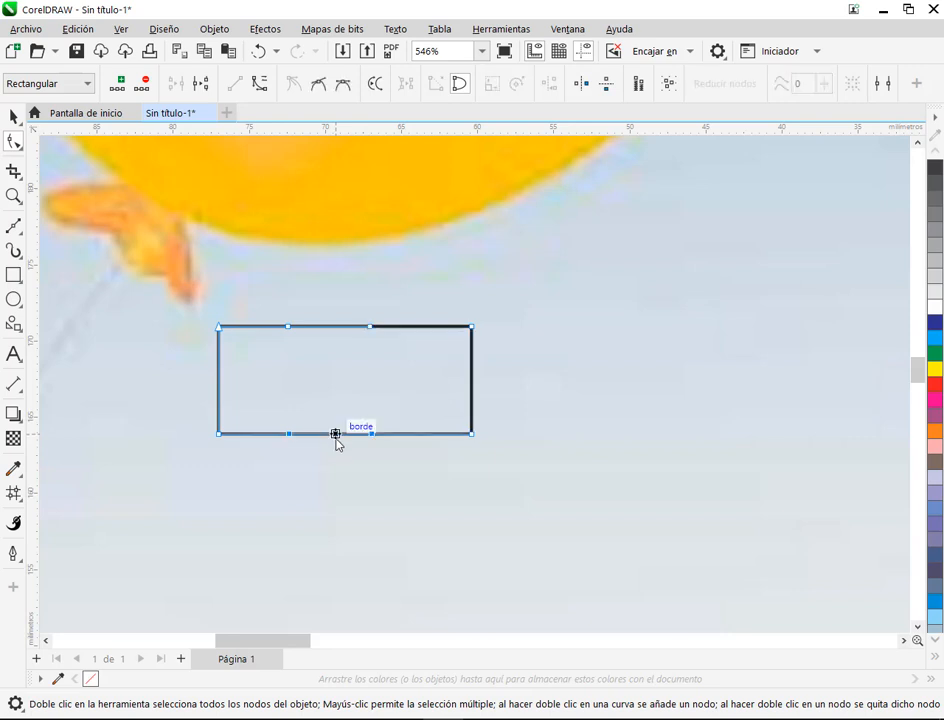
{"action": "mouse_move", "coordinate": [337, 442]}
{"action": "left_mouse_down"}
{"action": "mouse_move", "coordinate": [337, 453]}
{"action": "mouse_move", "coordinate": [337, 436]}
{"action": "left_mouse_up"}
Step: Turn all segments into curves, bow the middle of the lower edge downward and spread its two inner nodes apart
{"action": "left_click_drag", "start_coordinate": [210, 310], "coordinate": [535, 478]}
{"action": "left_click", "coordinate": [348, 487]}
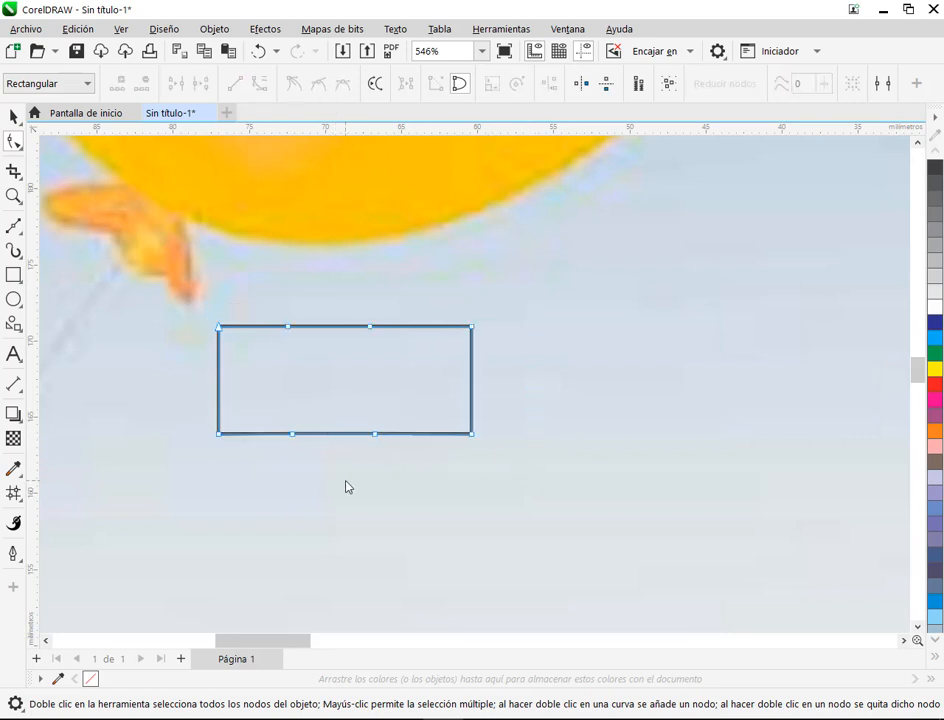
{"action": "mouse_move", "coordinate": [345, 438]}
{"action": "left_mouse_down"}
{"action": "mouse_move", "coordinate": [343, 463]}
{"action": "mouse_move", "coordinate": [352, 459]}
{"action": "mouse_move", "coordinate": [344, 449]}
{"action": "mouse_move", "coordinate": [398, 436]}
{"action": "left_mouse_up"}
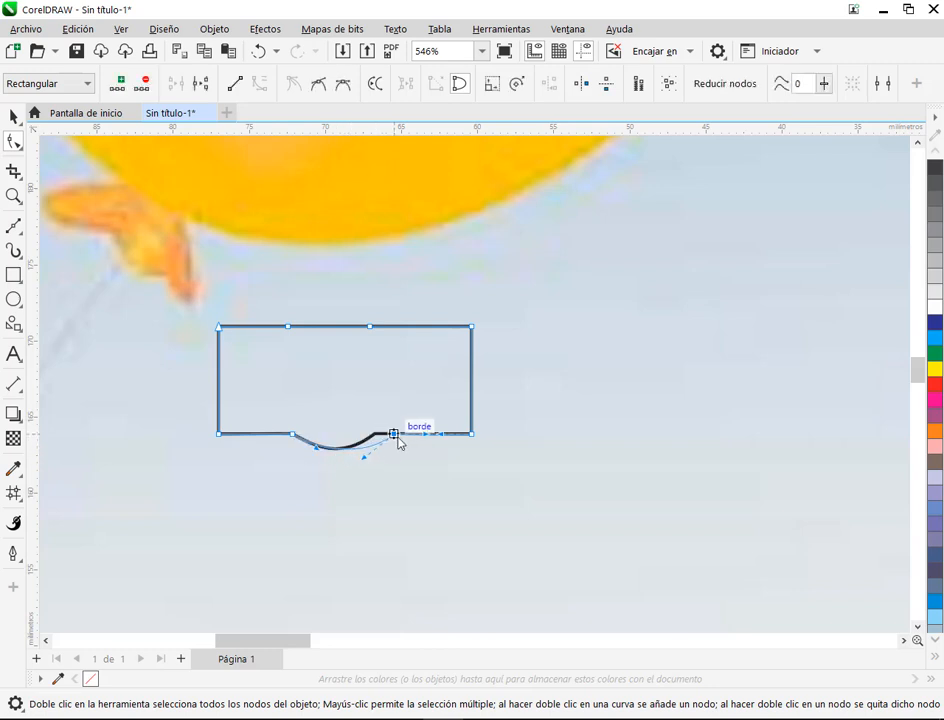
{"action": "left_click", "coordinate": [293, 435]}
{"action": "left_click_drag", "start_coordinate": [292, 436], "coordinate": [311, 464]}
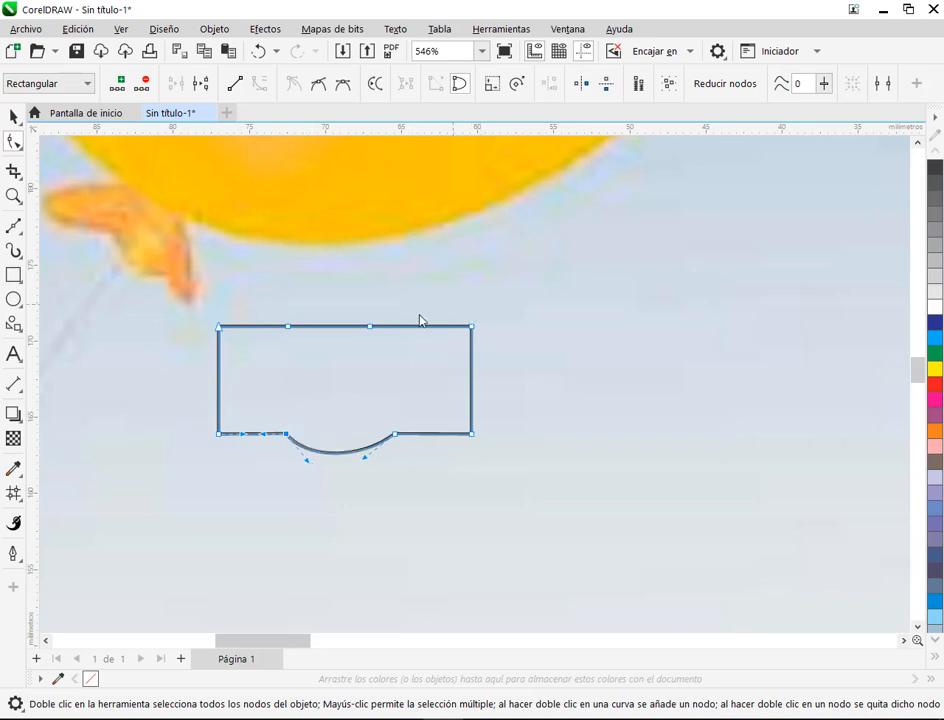
Step: Reposition the two inner nodes on the shape's straight upper edge slightly to the right
{"action": "left_click_drag", "start_coordinate": [370, 328], "coordinate": [395, 327]}
{"action": "left_click_drag", "start_coordinate": [288, 328], "coordinate": [301, 331]}
{"action": "left_click_drag", "start_coordinate": [397, 330], "coordinate": [384, 330]}
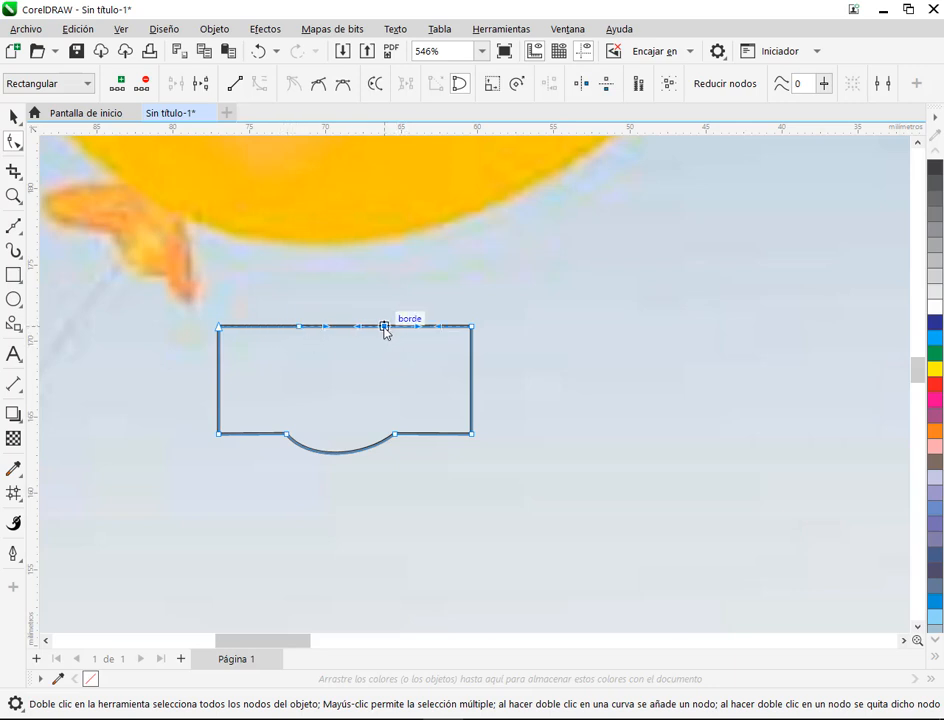
{"action": "left_click", "coordinate": [590, 403]}
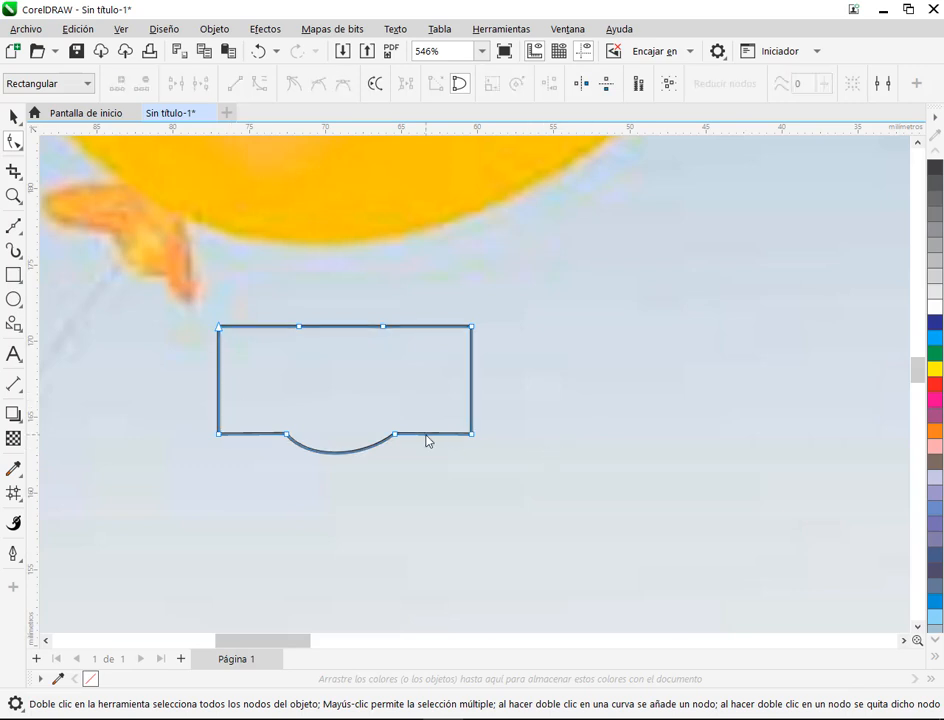
Step: Shape the right end into a drooping lobe by lowering and smoothing its lower corner, moving its upper corner inward and shifting the adjacent notch node right
{"action": "left_click_drag", "start_coordinate": [472, 434], "coordinate": [480, 466]}
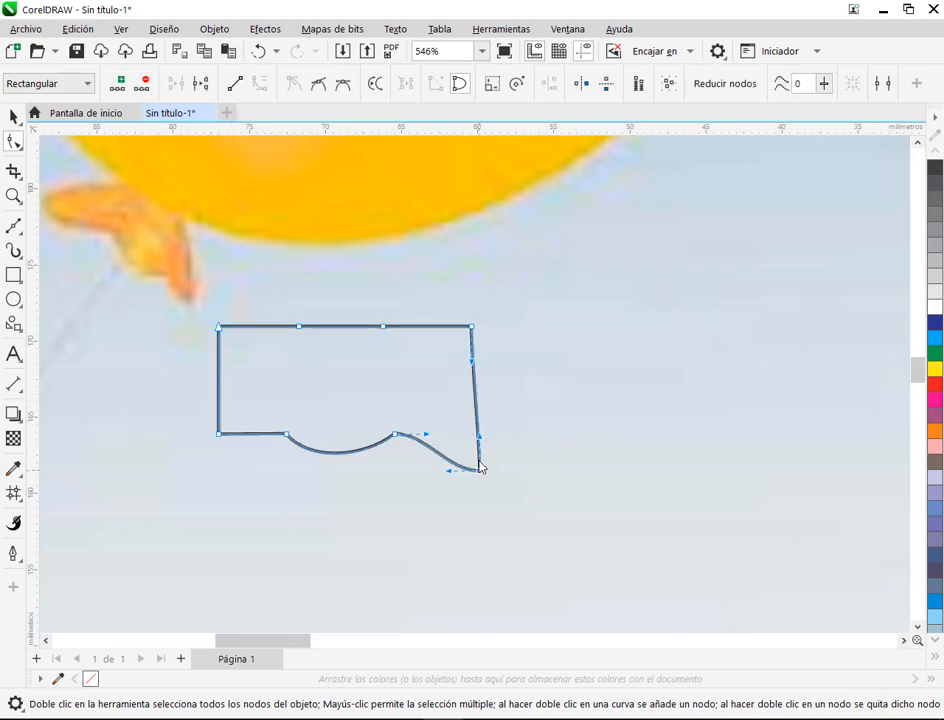
{"action": "left_click", "coordinate": [318, 83]}
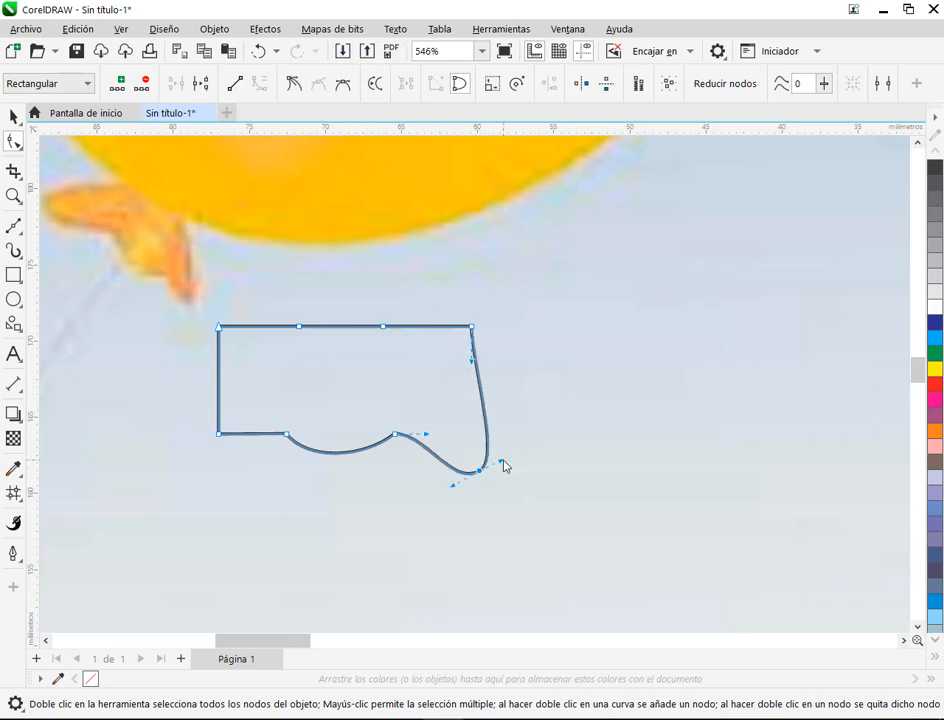
{"action": "left_click_drag", "start_coordinate": [498, 465], "coordinate": [484, 364]}
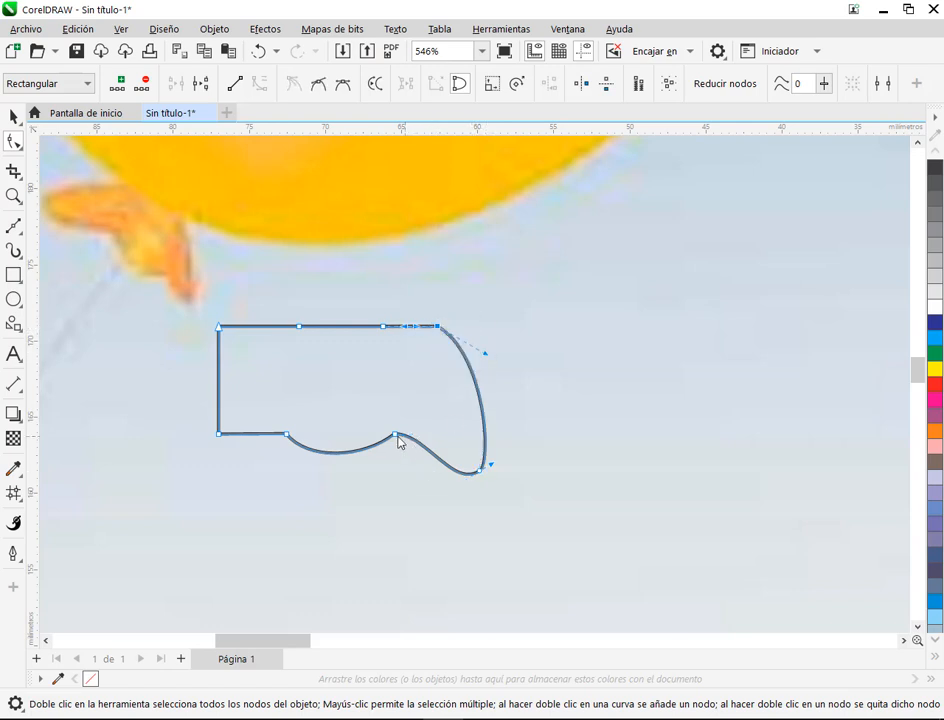
{"action": "left_click_drag", "start_coordinate": [397, 441], "coordinate": [421, 448]}
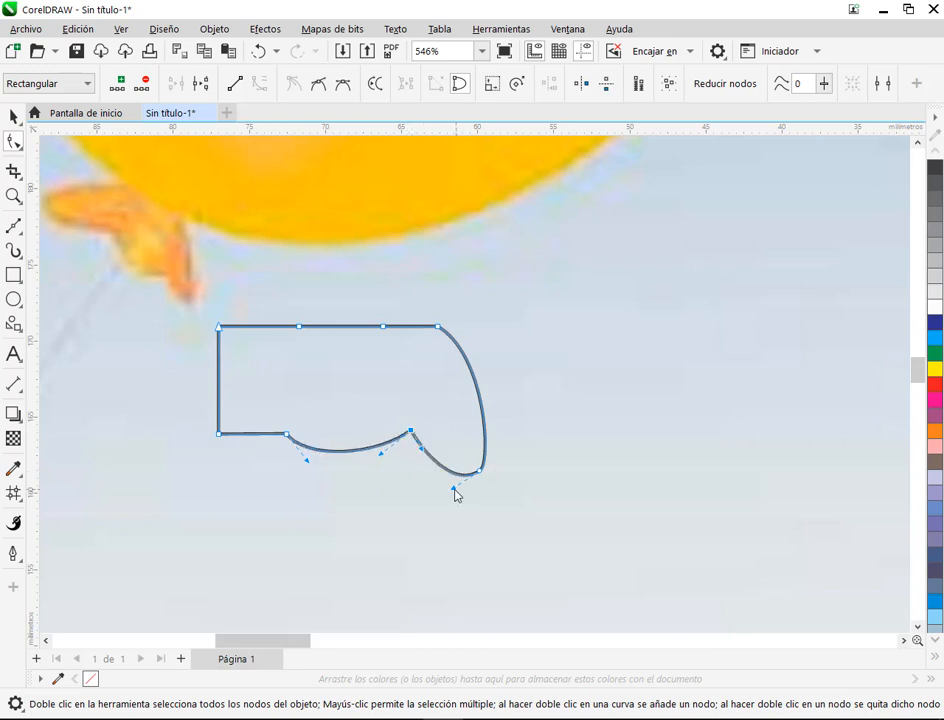
{"action": "left_click_drag", "start_coordinate": [453, 489], "coordinate": [485, 466]}
{"action": "left_click", "coordinate": [412, 432]}
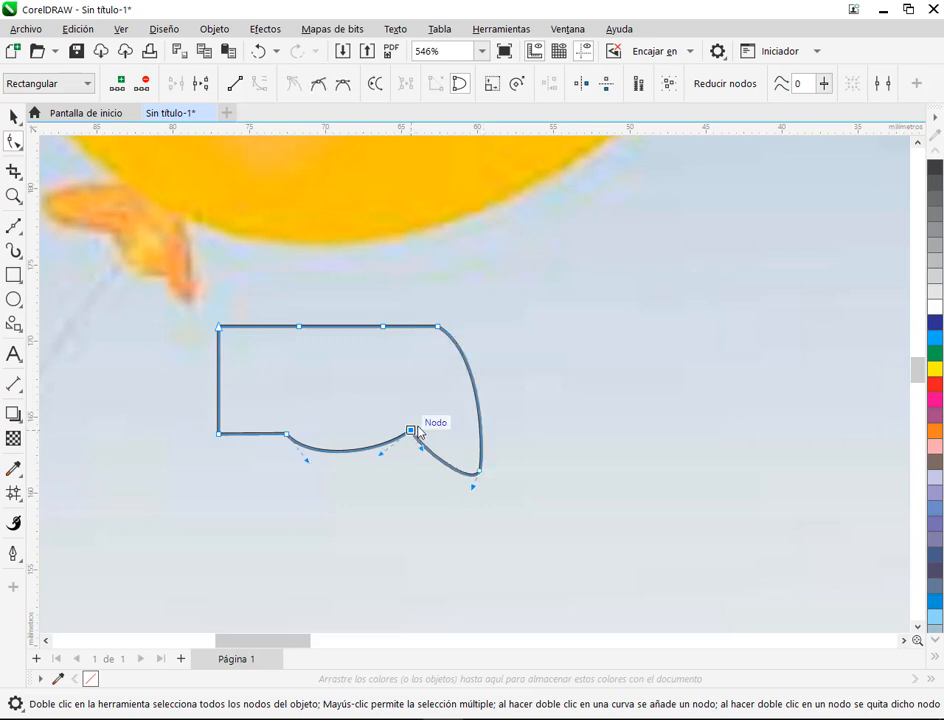
{"action": "left_click_drag", "start_coordinate": [413, 431], "coordinate": [424, 429]}
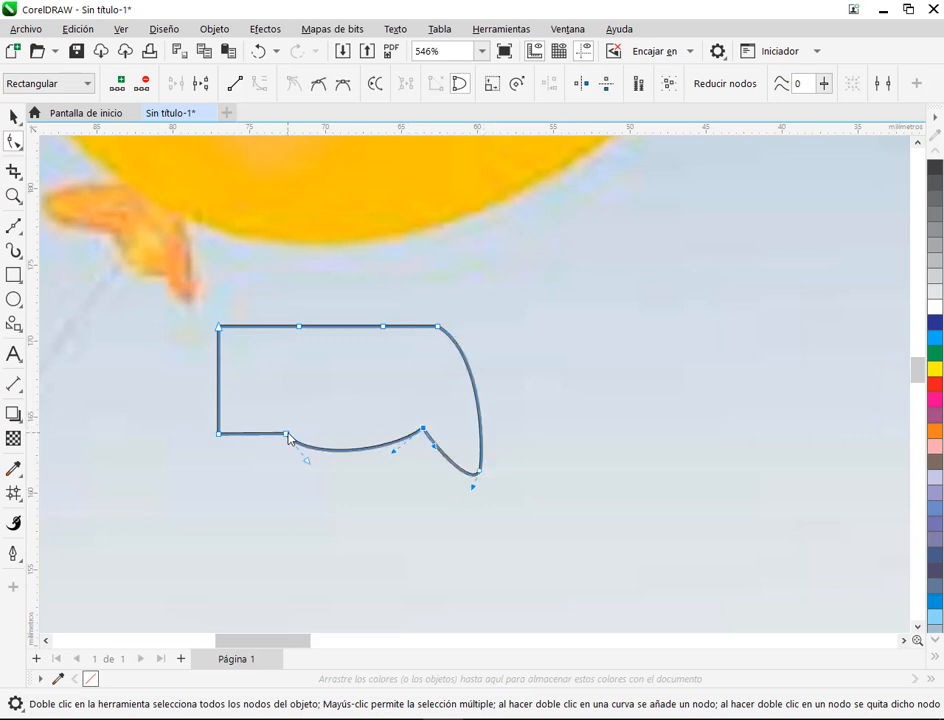
Step: Shape the left end into a rounded lobe by moving its lower corner outward, its upper corner inward, smoothing the tip and repositioning the adjacent inner nodes
{"action": "left_click_drag", "start_coordinate": [287, 434], "coordinate": [313, 421]}
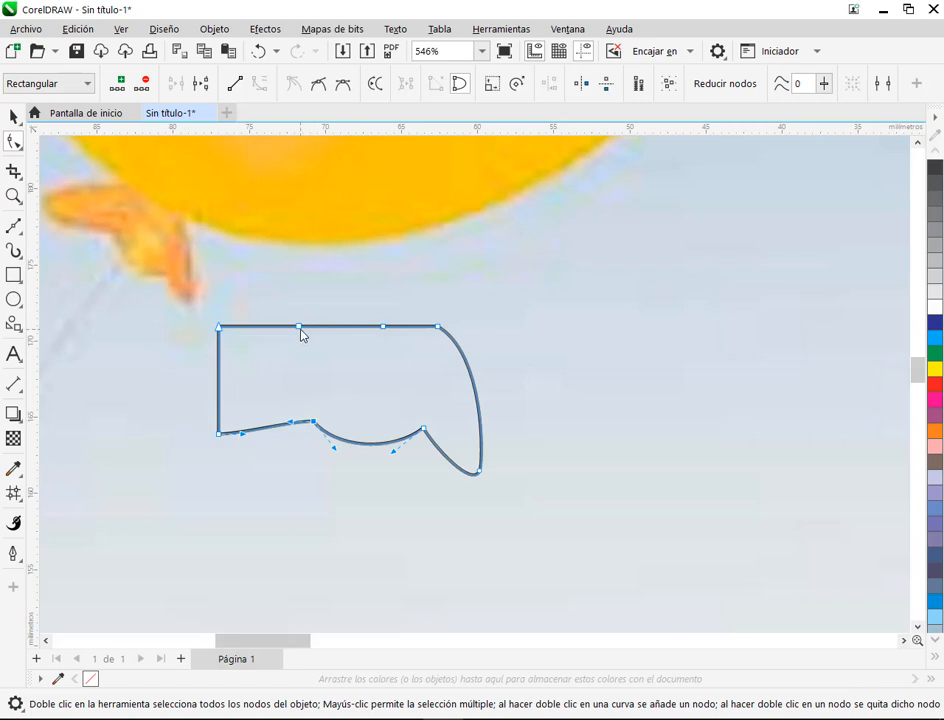
{"action": "left_click_drag", "start_coordinate": [301, 330], "coordinate": [314, 330]}
{"action": "left_click_drag", "start_coordinate": [219, 434], "coordinate": [191, 447]}
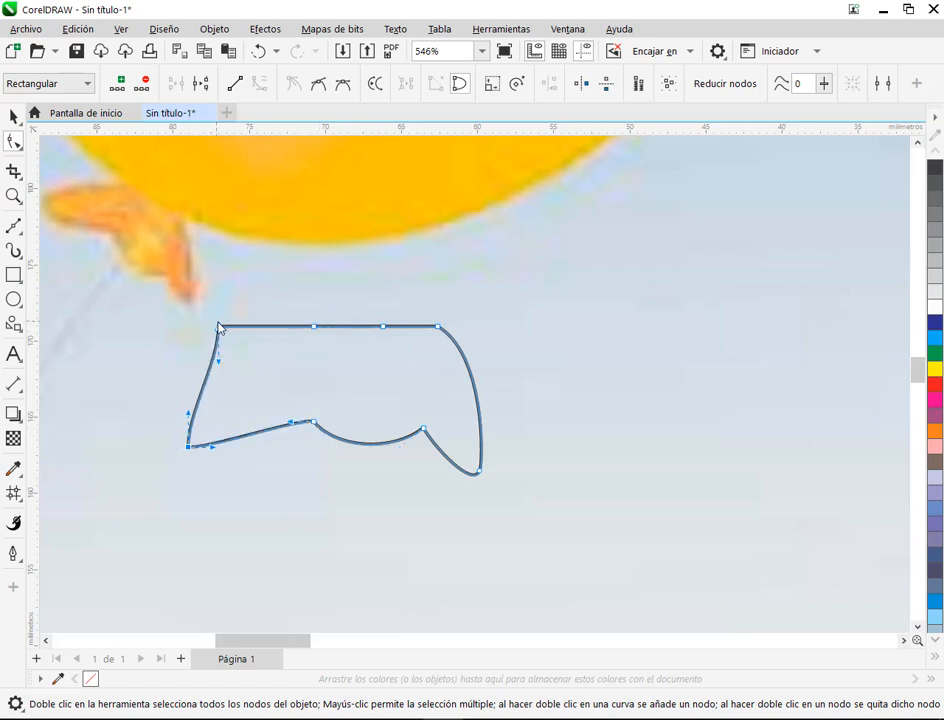
{"action": "left_click_drag", "start_coordinate": [220, 328], "coordinate": [177, 413]}
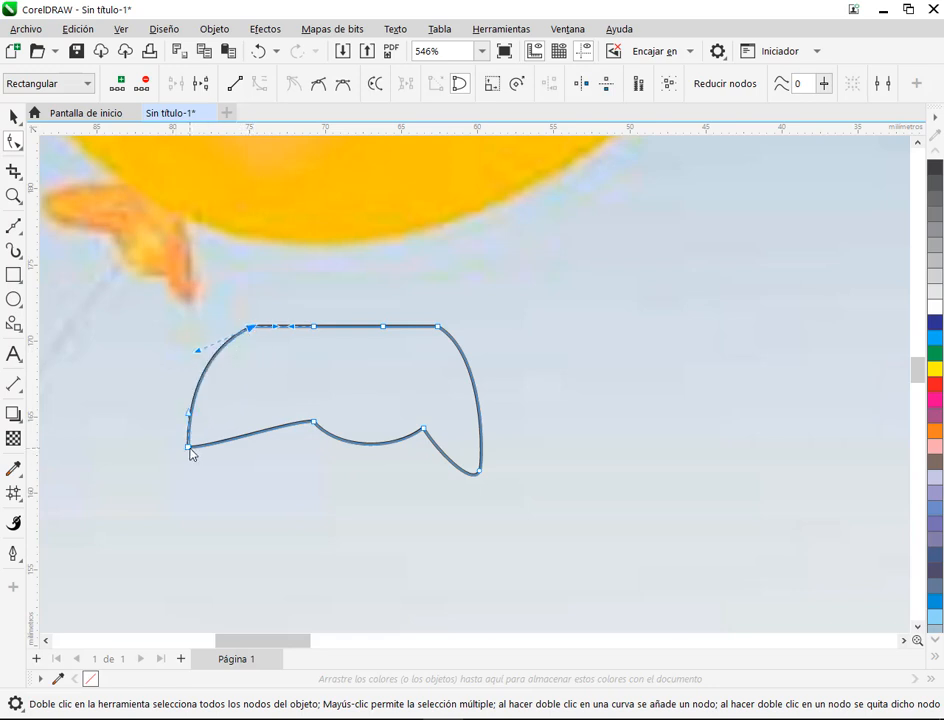
{"action": "left_click", "coordinate": [189, 447]}
{"action": "left_click", "coordinate": [317, 84]}
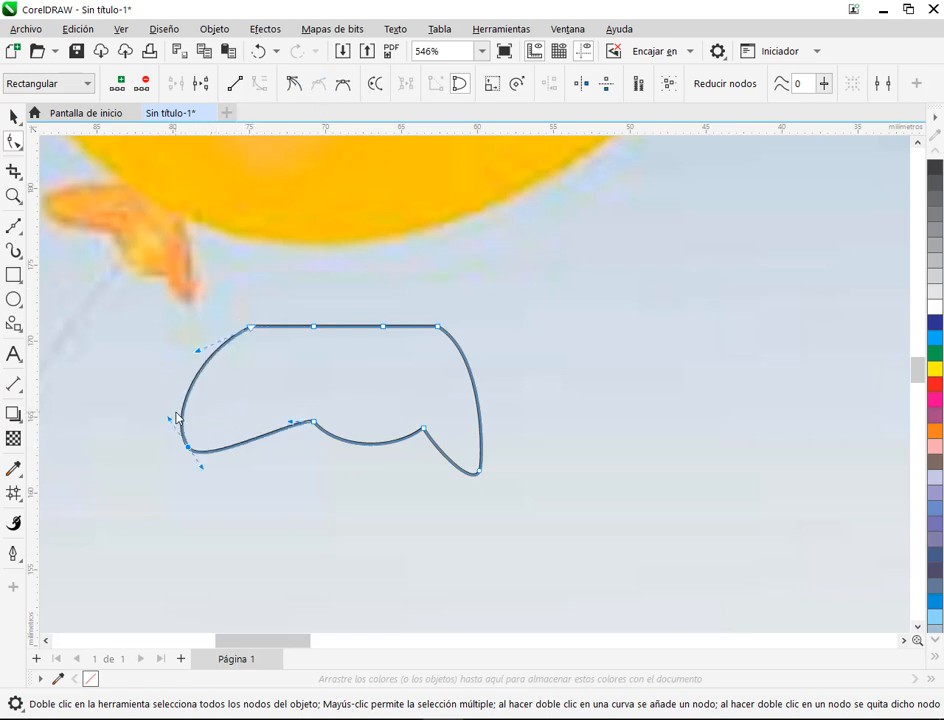
{"action": "left_click_drag", "start_coordinate": [169, 422], "coordinate": [174, 436]}
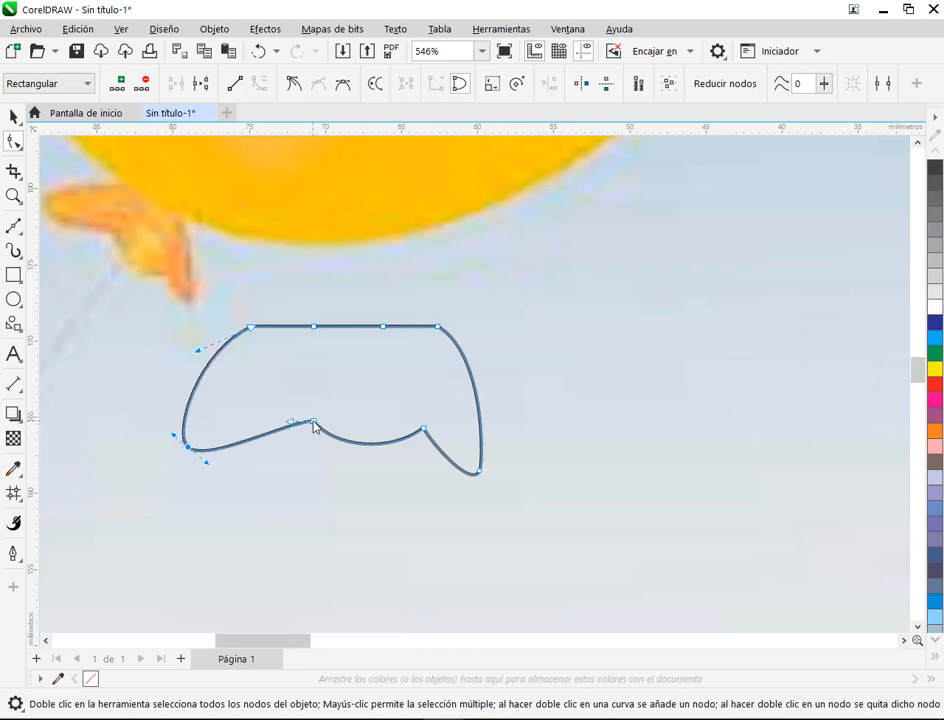
Step: Raise the two notch nodes on the lower edge, lift the right lobe's tip and extend the left lobe's tip outward
{"action": "left_click_drag", "start_coordinate": [314, 422], "coordinate": [295, 400]}
{"action": "mouse_move", "coordinate": [423, 429]}
{"action": "left_mouse_down"}
{"action": "mouse_move", "coordinate": [421, 410]}
{"action": "mouse_move", "coordinate": [418, 421]}
{"action": "left_mouse_up"}
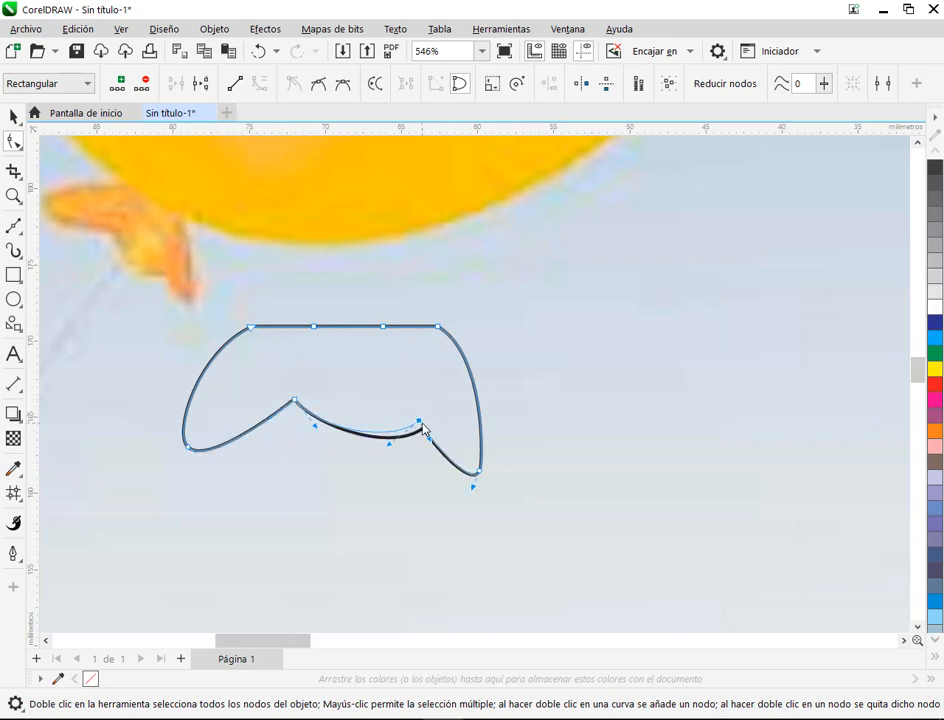
{"action": "left_click_drag", "start_coordinate": [295, 400], "coordinate": [284, 400]}
{"action": "left_click_drag", "start_coordinate": [419, 422], "coordinate": [417, 409]}
{"action": "left_click_drag", "start_coordinate": [479, 475], "coordinate": [476, 437]}
{"action": "left_click_drag", "start_coordinate": [188, 452], "coordinate": [175, 457]}
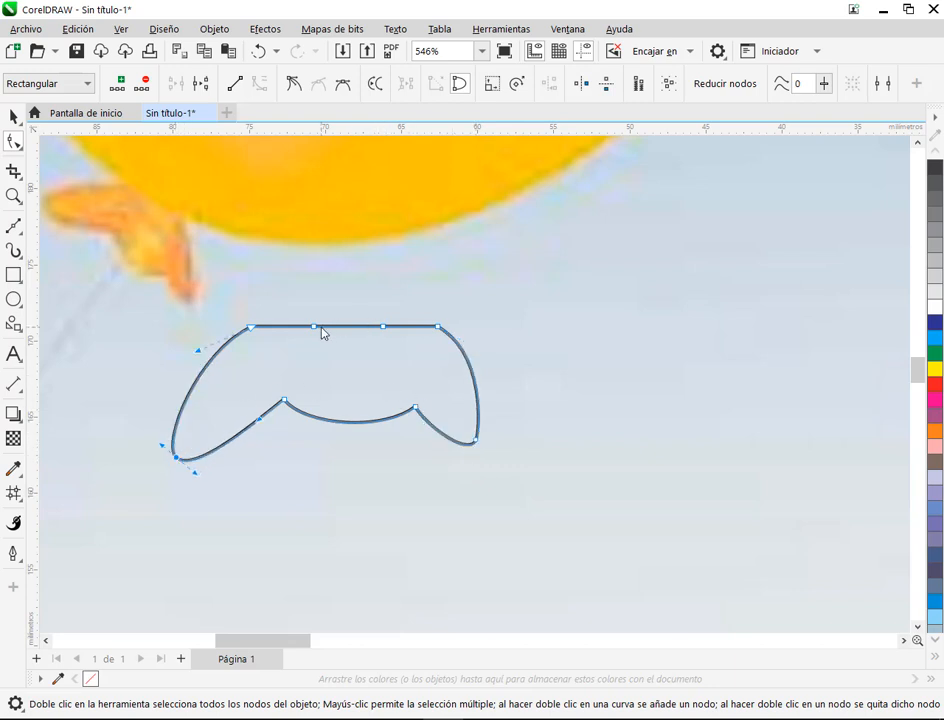
Step: Move the upper edge's two inner nodes outward near the corners and uncross the overlapping curve handles beside each corner
{"action": "left_click", "coordinate": [316, 328]}
{"action": "scroll", "coordinate": [413, 335], "scroll_direction": "up", "scroll_amount": 4}
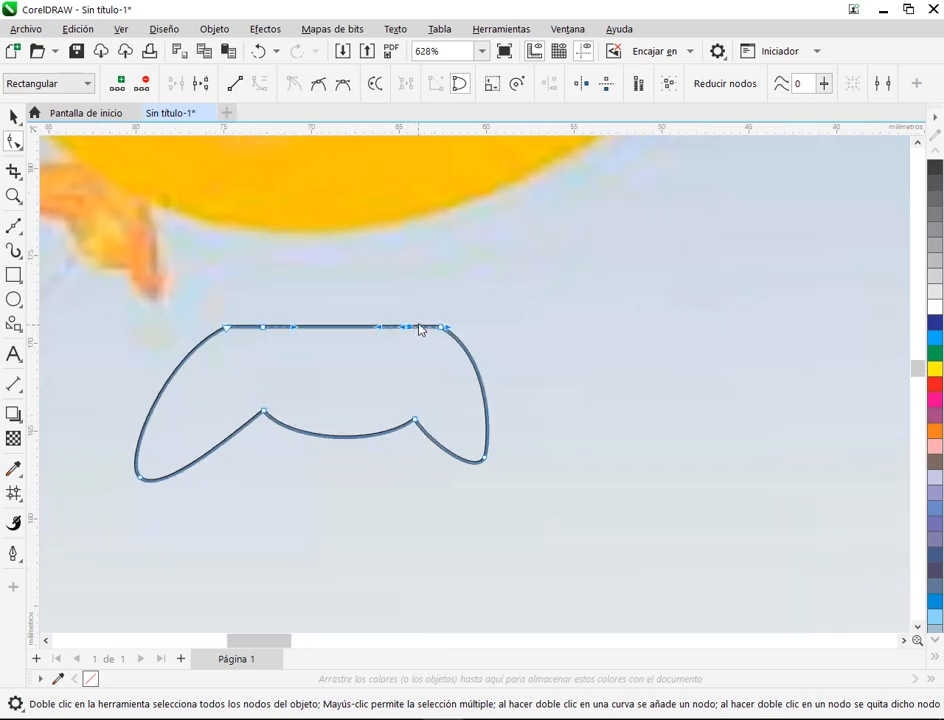
{"action": "left_click_drag", "start_coordinate": [353, 334], "coordinate": [444, 333]}
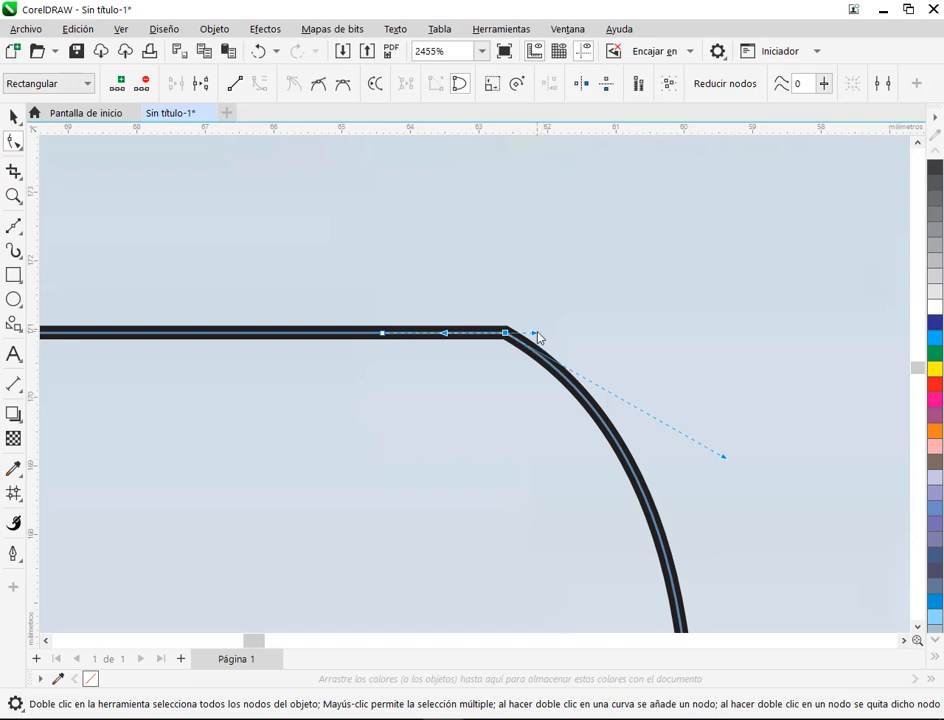
{"action": "left_click_drag", "start_coordinate": [535, 334], "coordinate": [414, 335]}
{"action": "scroll", "coordinate": [417, 337], "scroll_direction": "down", "scroll_amount": 1}
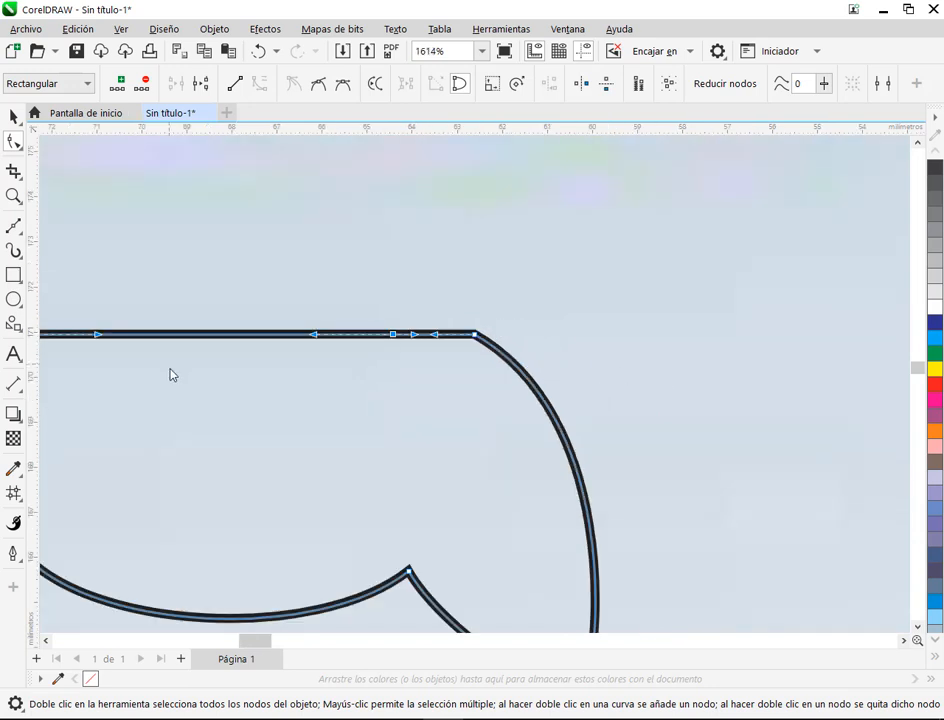
{"action": "left_click_drag", "start_coordinate": [100, 359], "coordinate": [464, 369]}
{"action": "scroll", "coordinate": [447, 348], "scroll_direction": "up", "scroll_amount": 1}
{"action": "left_click", "coordinate": [348, 342]}
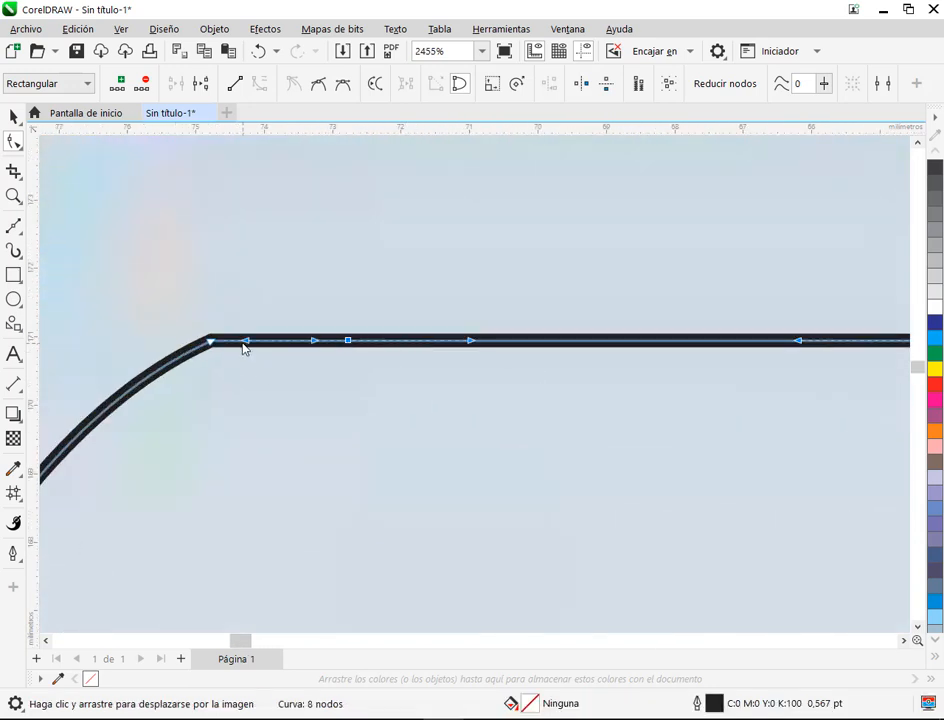
{"action": "mouse_move", "coordinate": [242, 343]}
{"action": "left_mouse_down"}
{"action": "mouse_move", "coordinate": [324, 343]}
{"action": "mouse_move", "coordinate": [255, 342]}
{"action": "left_mouse_up"}
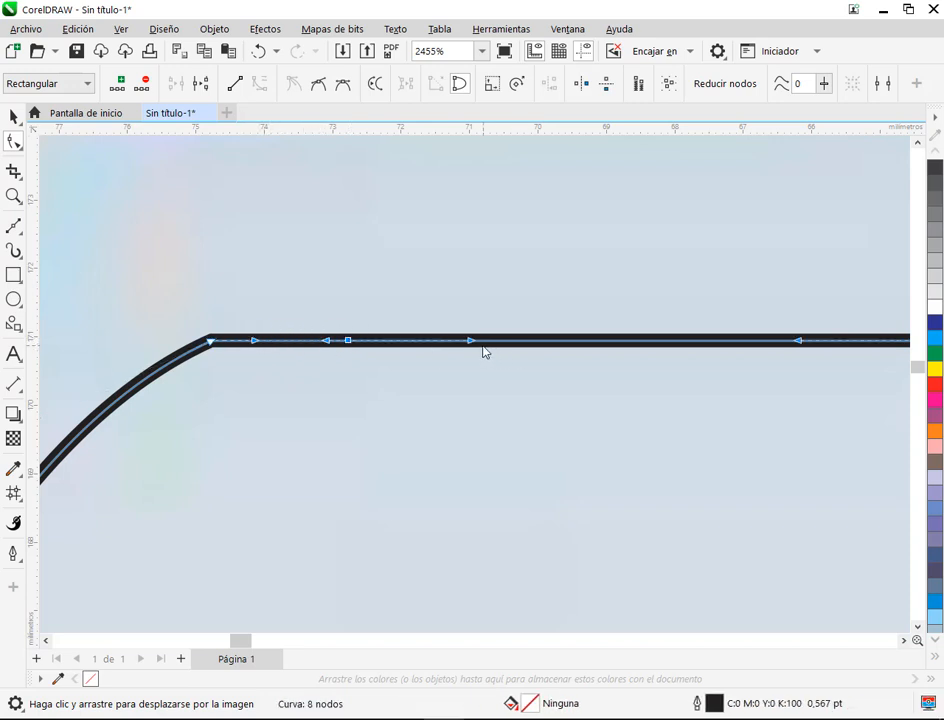
Step: Shorten the inward curve handle of the left inner node on the knot's straight upper edge
{"action": "left_click_drag", "start_coordinate": [472, 344], "coordinate": [404, 343]}
{"action": "scroll", "coordinate": [405, 344], "scroll_direction": "down", "scroll_amount": 3}
{"action": "left_click_drag", "start_coordinate": [590, 449], "coordinate": [501, 439]}
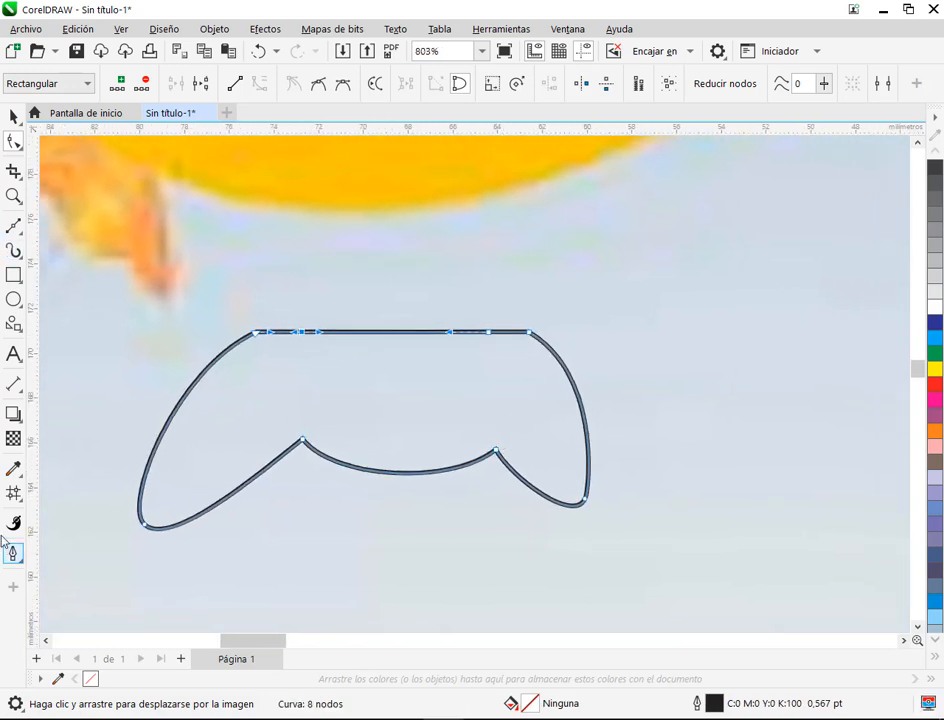
Step: Apply a mesh fill to the new knot shape and subdivide it into 7 columns by 4 rows
{"action": "left_click", "coordinate": [13, 493]}
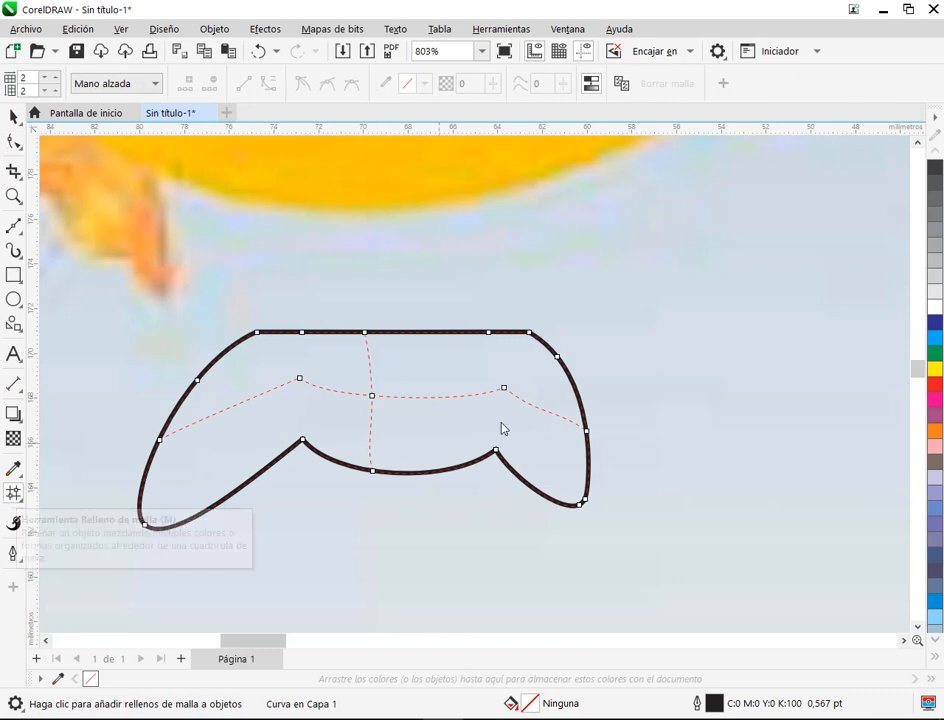
{"action": "left_click", "coordinate": [229, 352]}
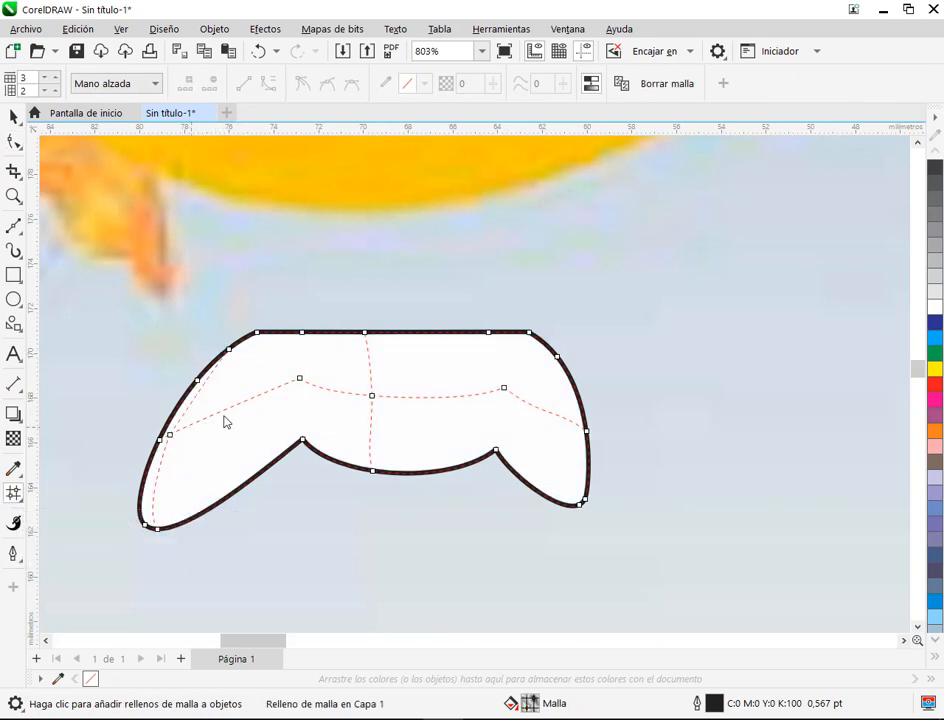
{"action": "double_click", "coordinate": [434, 333]}
{"action": "double_click", "coordinate": [323, 336]}
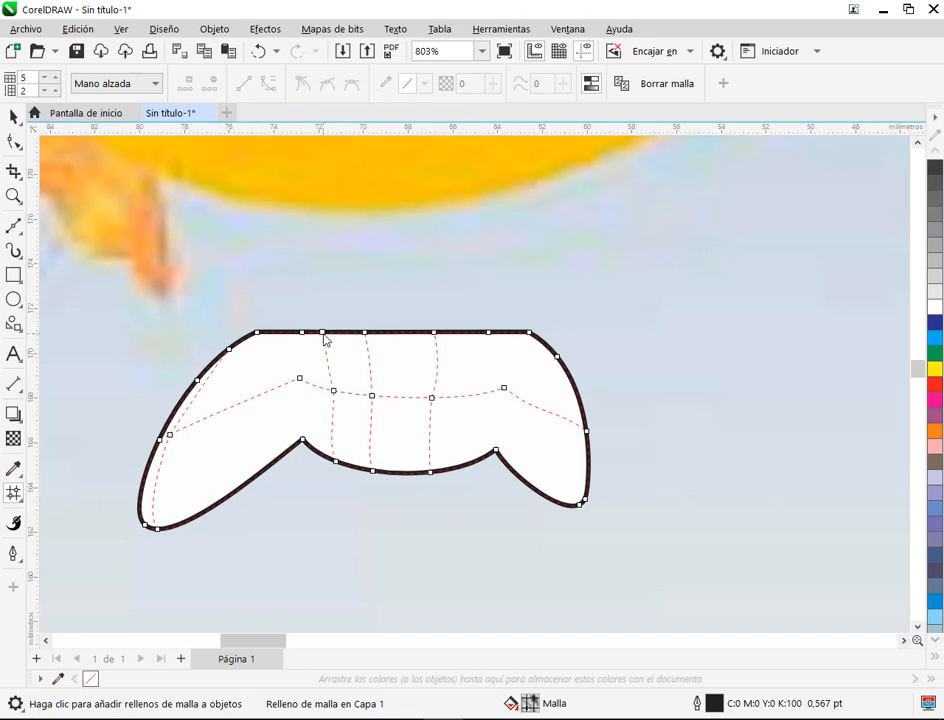
{"action": "double_click", "coordinate": [232, 496]}
{"action": "double_click", "coordinate": [521, 362]}
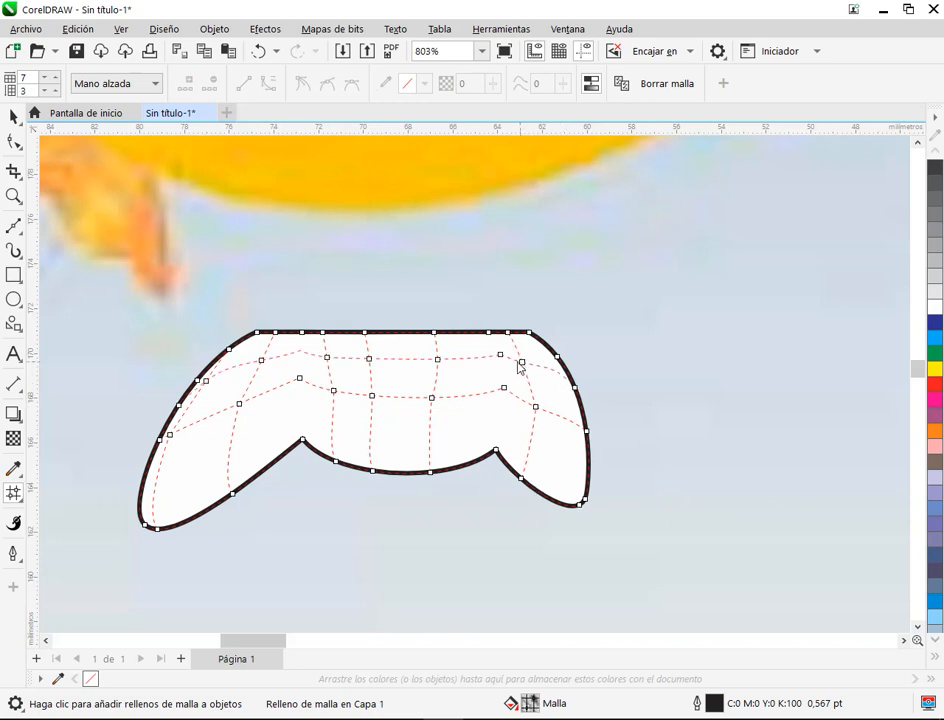
{"action": "double_click", "coordinate": [430, 438]}
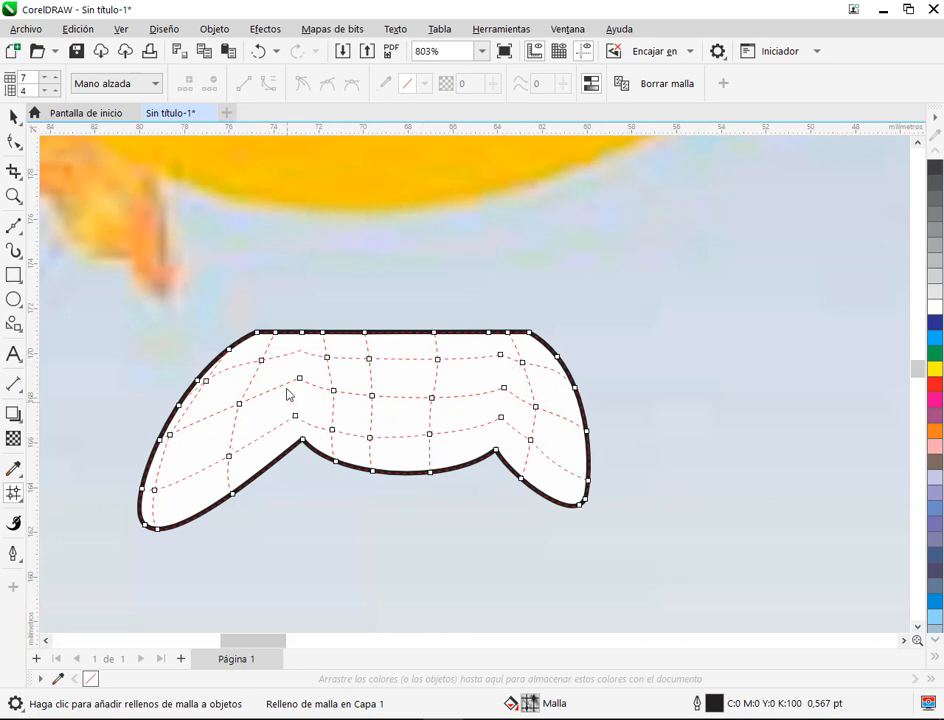
Step: Move the meshed knot shape from the reference image to just below the drawn balloon, beside the earlier small knot
{"action": "scroll", "coordinate": [567, 433], "scroll_direction": "down", "scroll_amount": 4}
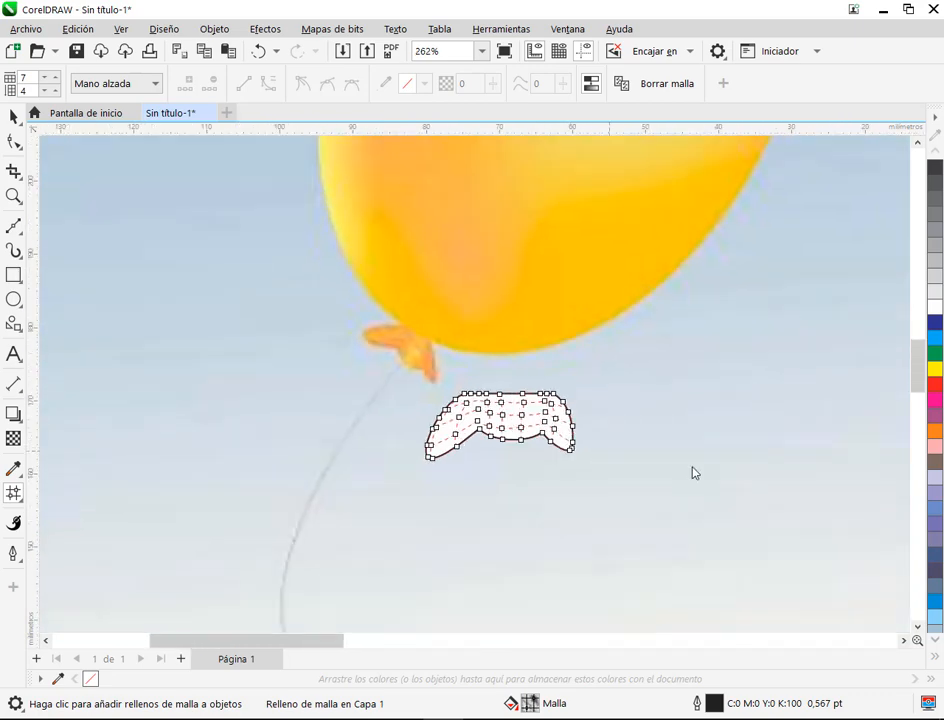
{"action": "left_click_drag", "start_coordinate": [694, 469], "coordinate": [477, 448]}
{"action": "left_click", "coordinate": [16, 119]}
{"action": "left_click_drag", "start_coordinate": [221, 390], "coordinate": [42, 364]}
{"action": "left_click_drag", "start_coordinate": [187, 413], "coordinate": [314, 301]}
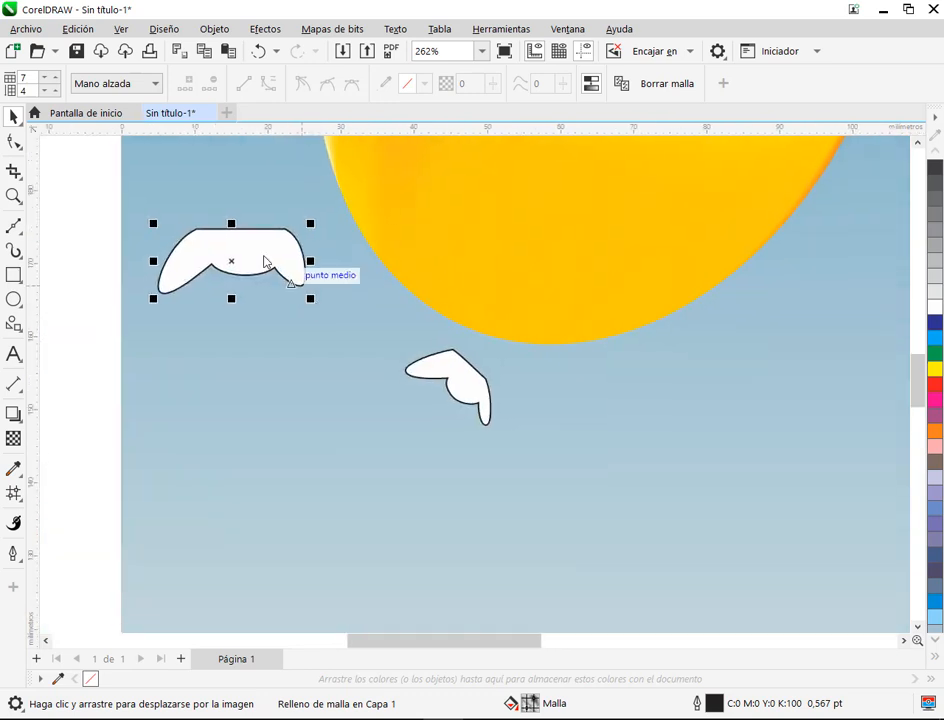
{"action": "left_click_drag", "start_coordinate": [266, 260], "coordinate": [390, 438]}
{"action": "scroll", "coordinate": [478, 424], "scroll_direction": "up", "scroll_amount": 2}
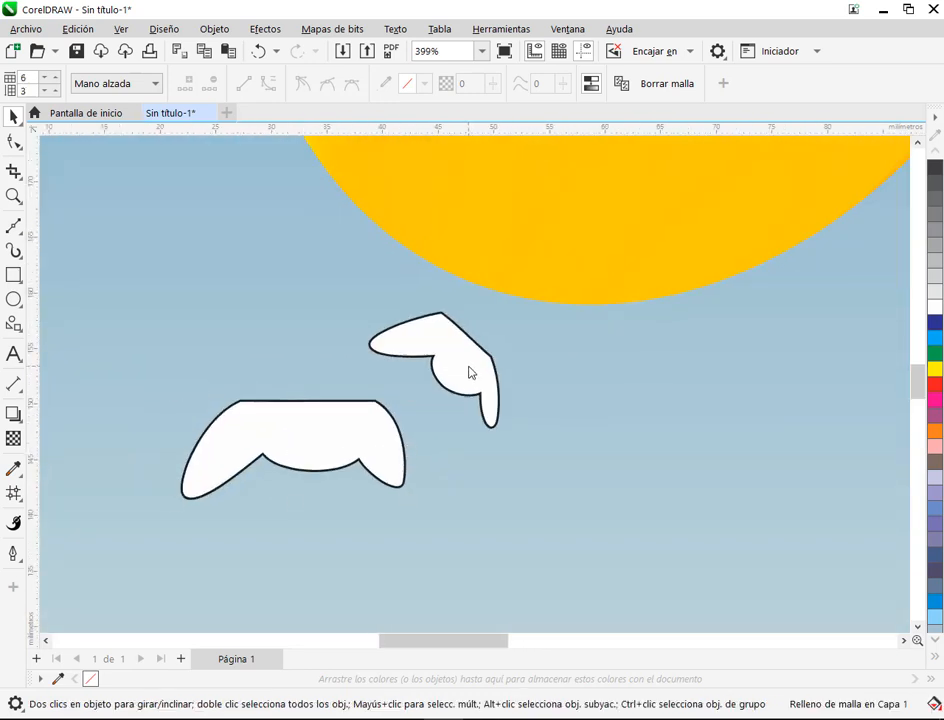
Step: Rotate the earlier small knot until its straight edge is roughly horizontal, and move it to the right of the new knot
{"action": "left_click", "coordinate": [470, 376]}
{"action": "left_click", "coordinate": [493, 382]}
{"action": "left_click_drag", "start_coordinate": [503, 446], "coordinate": [554, 381]}
{"action": "left_click_drag", "start_coordinate": [485, 371], "coordinate": [533, 390]}
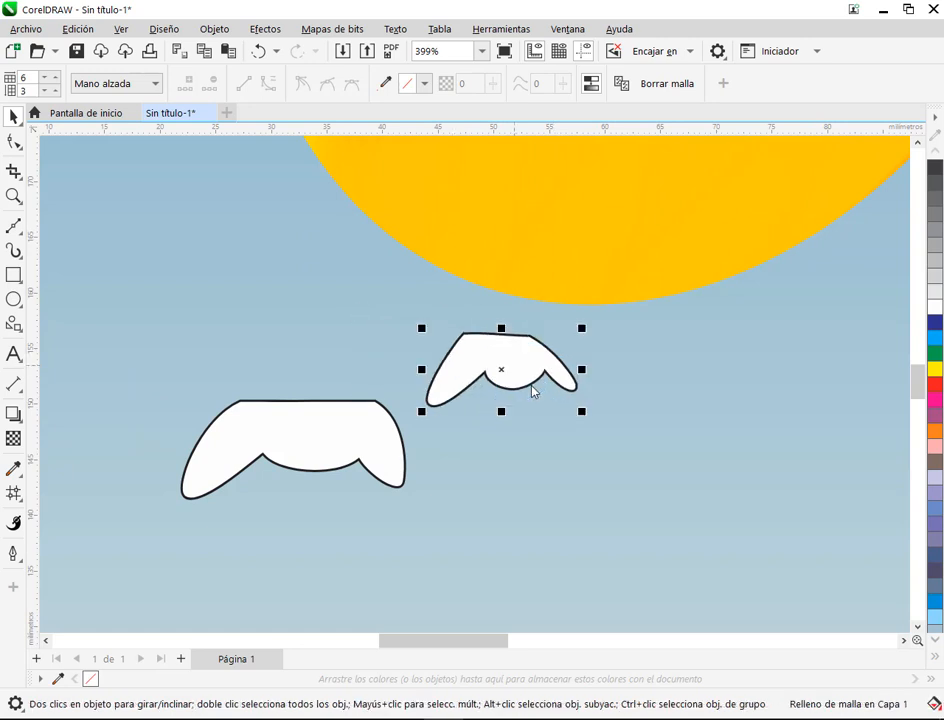
Step: Compare the mesh grid of the new large knot with that of the earlier small knot
{"action": "left_click", "coordinate": [265, 479]}
{"action": "left_click", "coordinate": [282, 445]}
{"action": "left_click", "coordinate": [14, 493]}
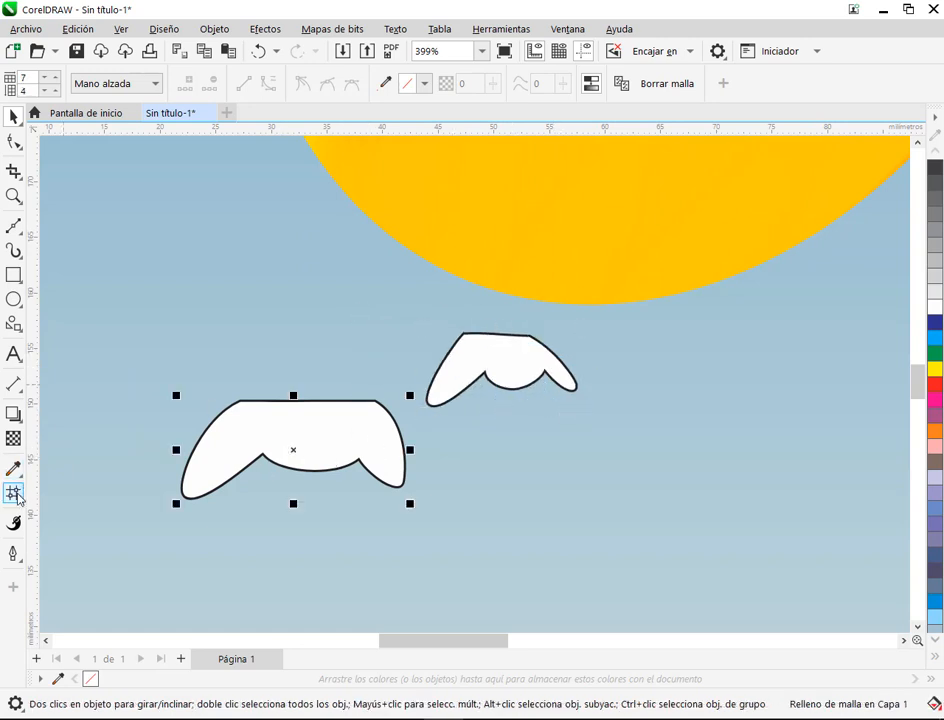
{"action": "scroll", "coordinate": [290, 450], "scroll_direction": "up", "scroll_amount": 2}
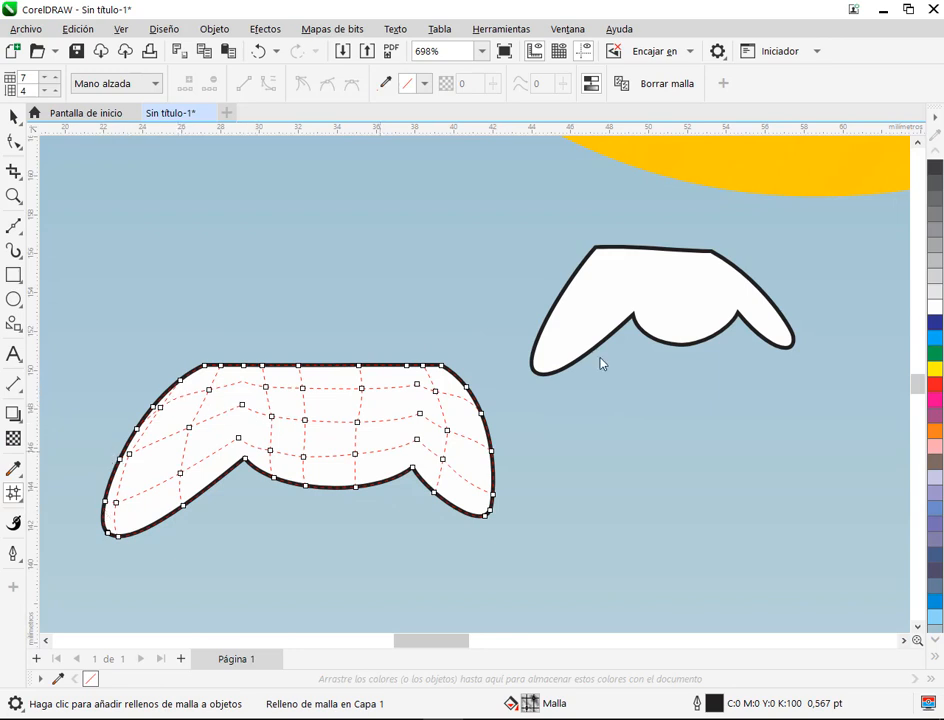
{"action": "left_click", "coordinate": [672, 295]}
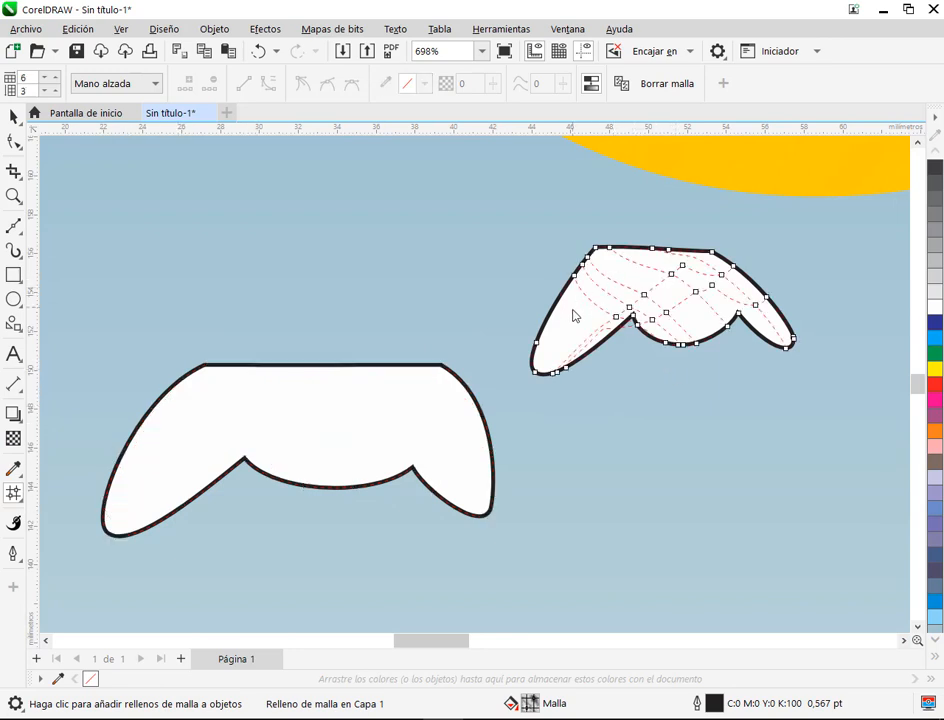
{"action": "left_click", "coordinate": [327, 449]}
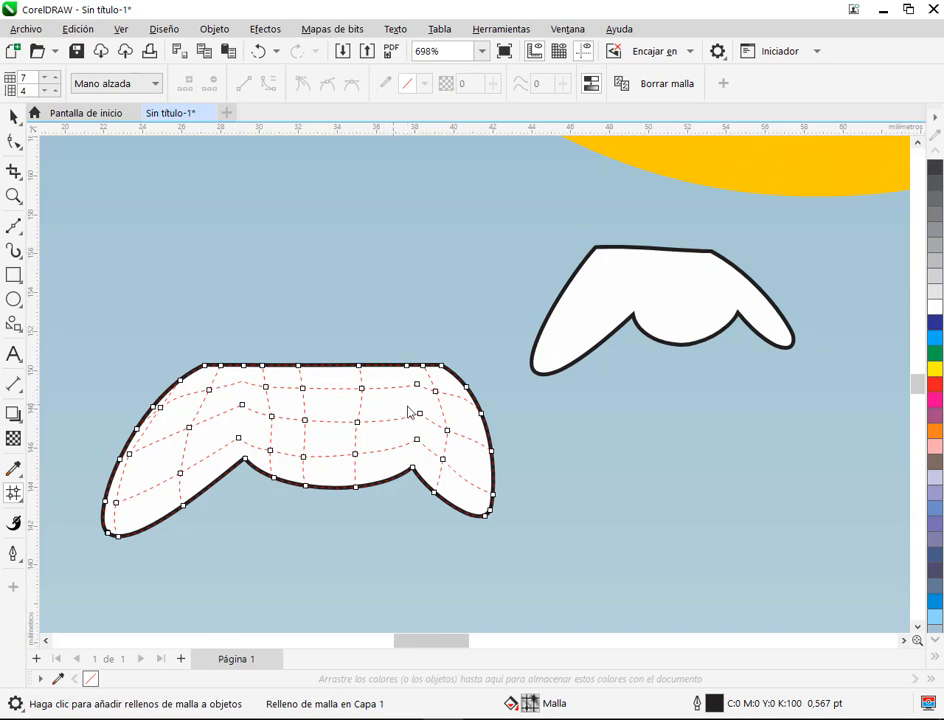
{"action": "scroll", "coordinate": [370, 412], "scroll_direction": "down", "scroll_amount": 2}
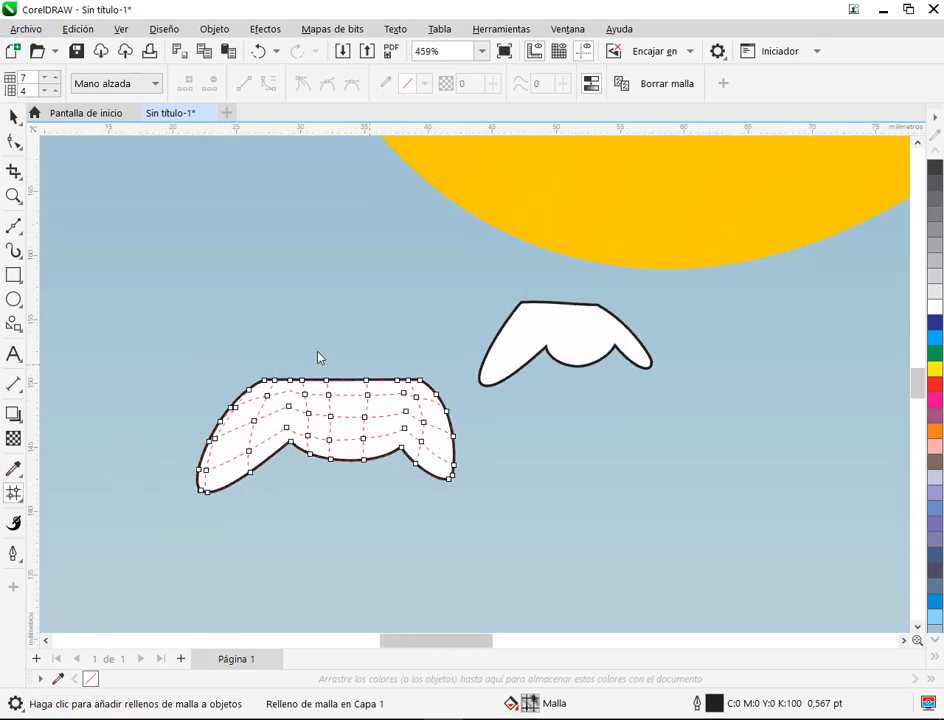
{"action": "scroll", "coordinate": [360, 436], "scroll_direction": "up", "scroll_amount": 3}
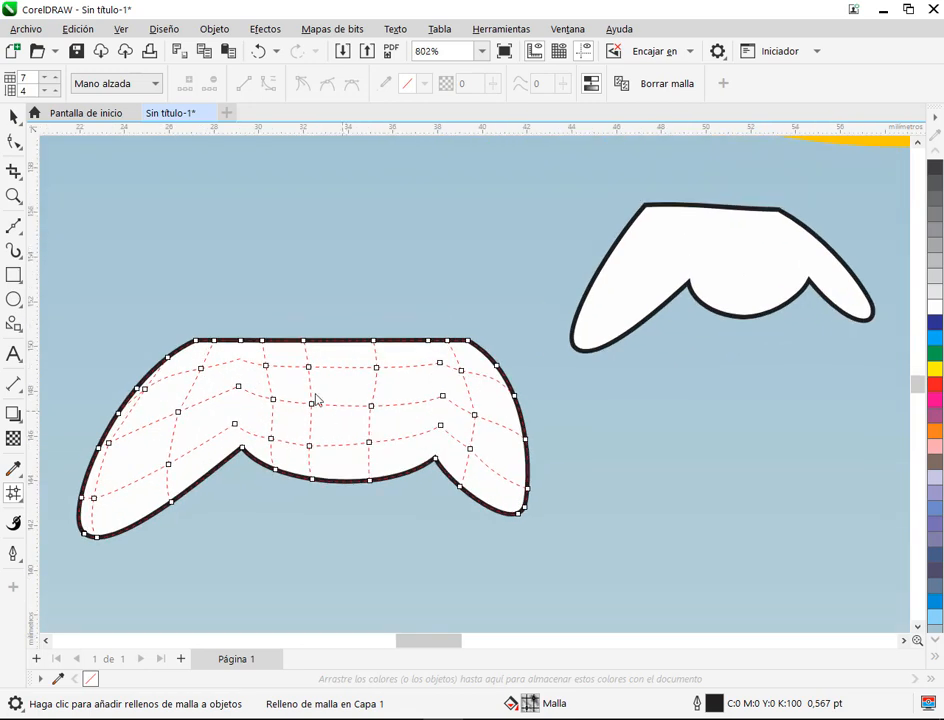
Step: Add two more mesh rows to the small knot, making its grid 6 by 5
{"action": "left_click", "coordinate": [655, 278]}
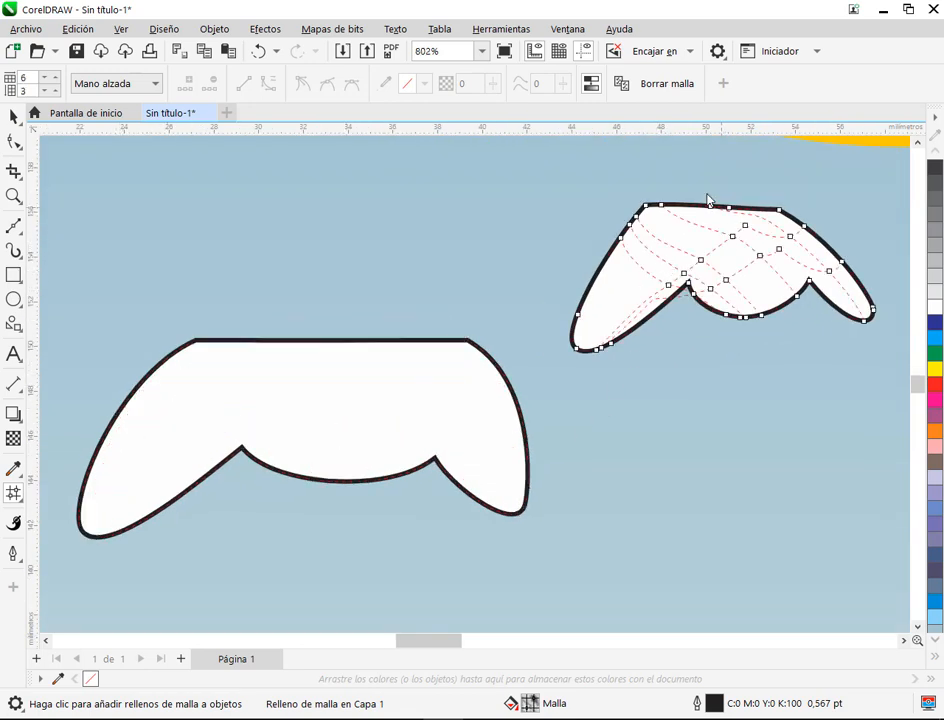
{"action": "double_click", "coordinate": [652, 240]}
{"action": "double_click", "coordinate": [763, 259]}
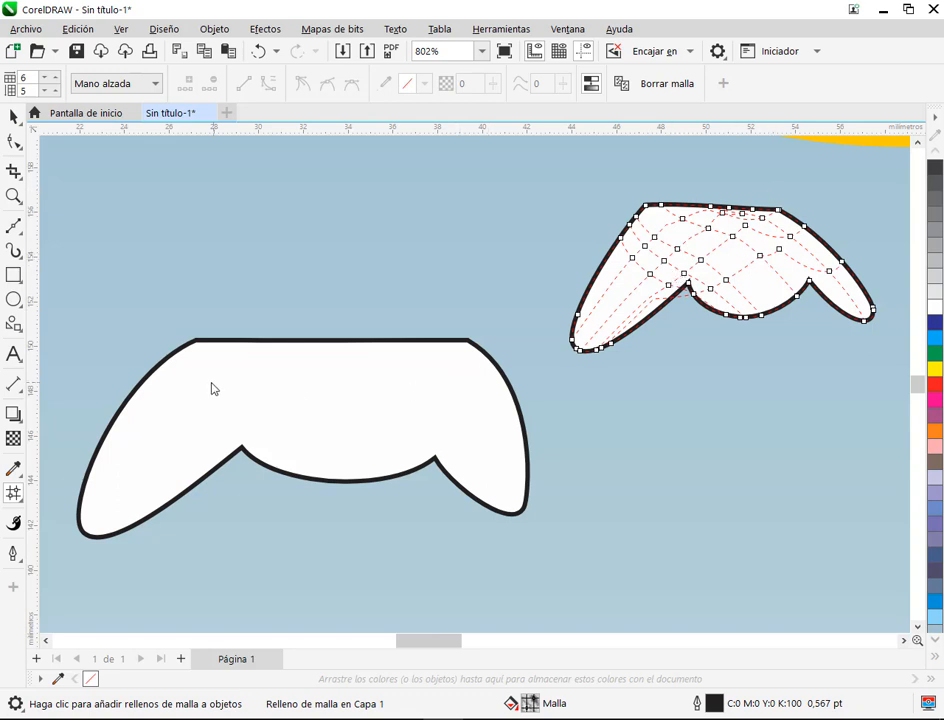
Step: Examine both knots' mesh grids again, then compare the drawn balloon and knots with the reference balloon
{"action": "left_click", "coordinate": [181, 376]}
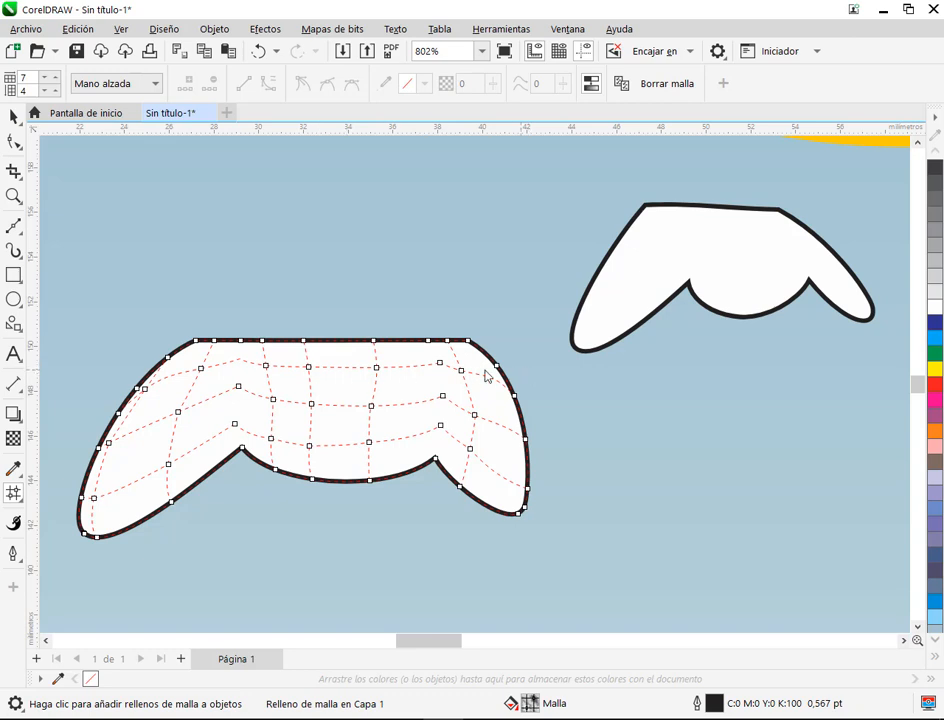
{"action": "left_click", "coordinate": [688, 262]}
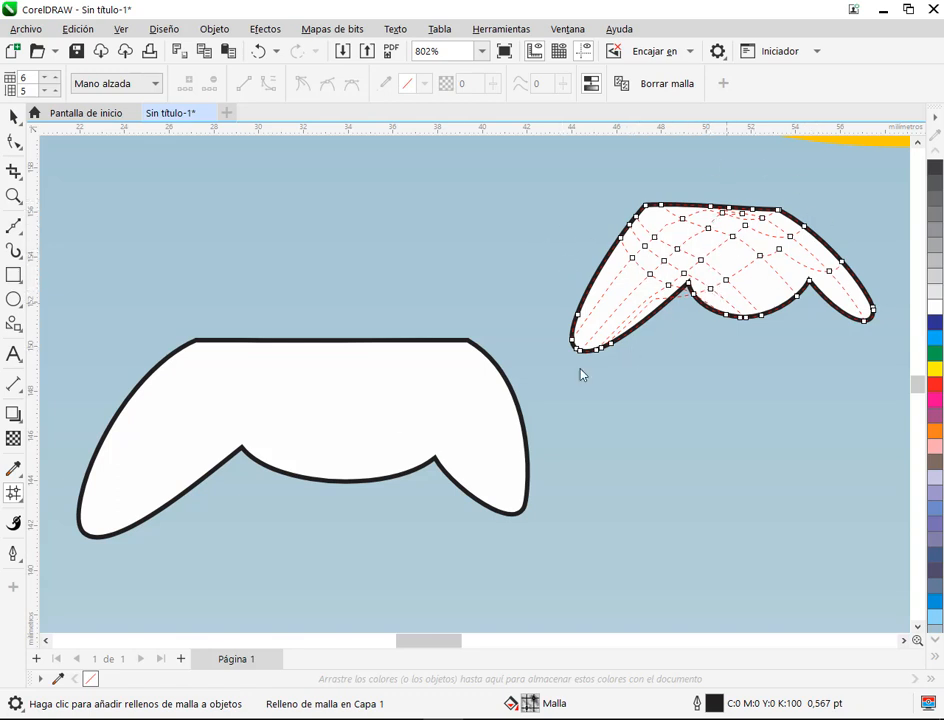
{"action": "left_click", "coordinate": [231, 431]}
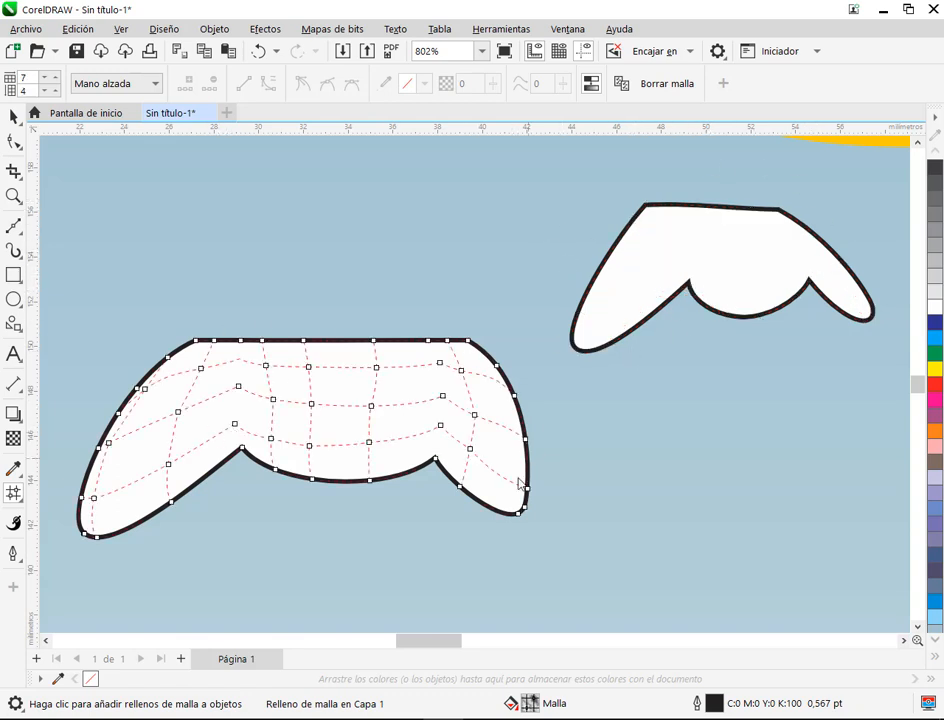
{"action": "left_click", "coordinate": [14, 116]}
{"action": "left_click", "coordinate": [570, 484]}
{"action": "scroll", "coordinate": [592, 524], "scroll_direction": "down", "scroll_amount": 2}
{"action": "scroll", "coordinate": [592, 524], "scroll_direction": "down", "scroll_amount": 5}
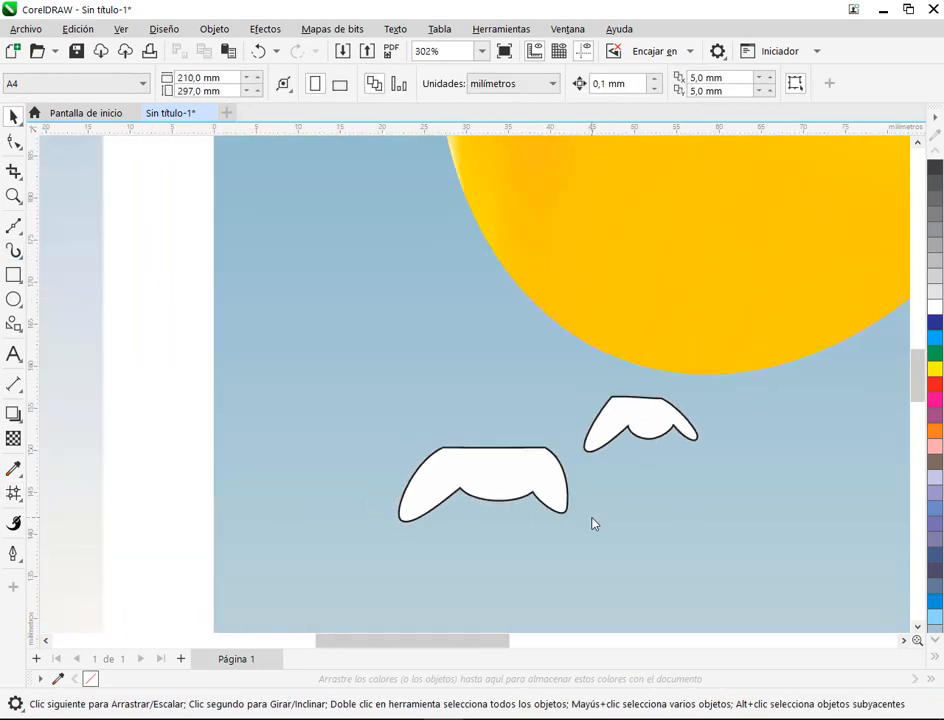
{"action": "left_click_drag", "start_coordinate": [588, 558], "coordinate": [548, 483]}
{"action": "scroll", "coordinate": [548, 483], "scroll_direction": "down", "scroll_amount": 2}
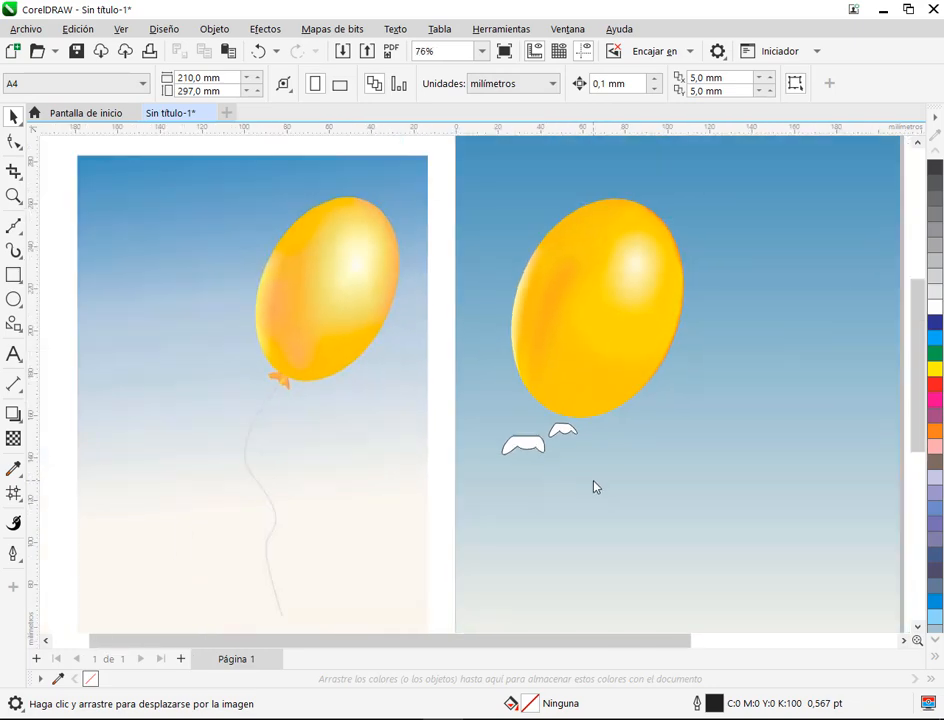
Step: Open the save dialog for the drawing and dismiss it without saving
{"action": "key", "text": "ctrl+s"}
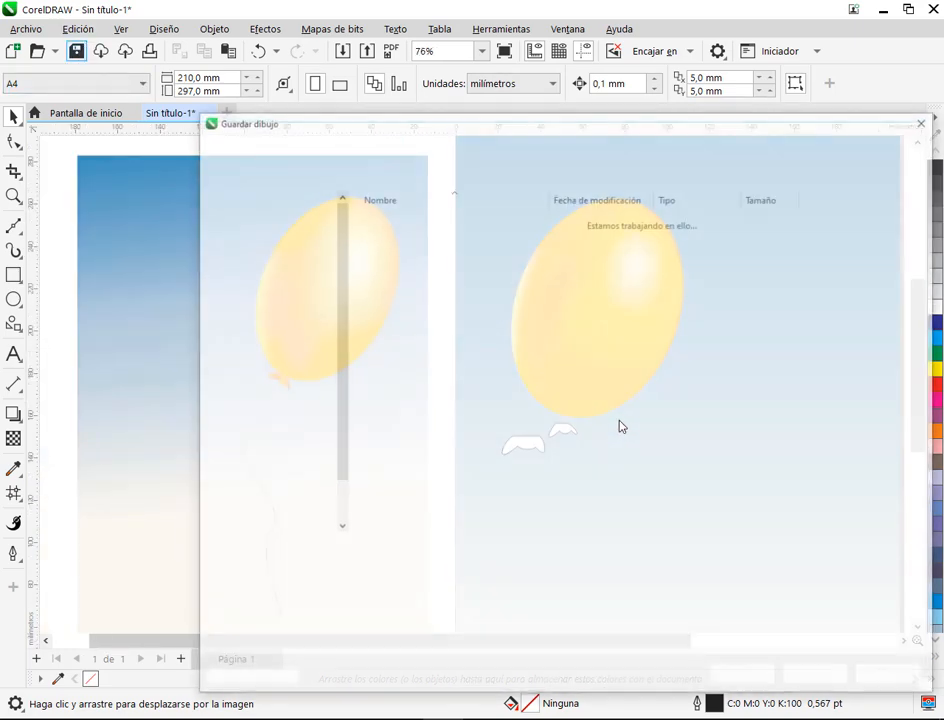
{"action": "left_click", "coordinate": [890, 677]}
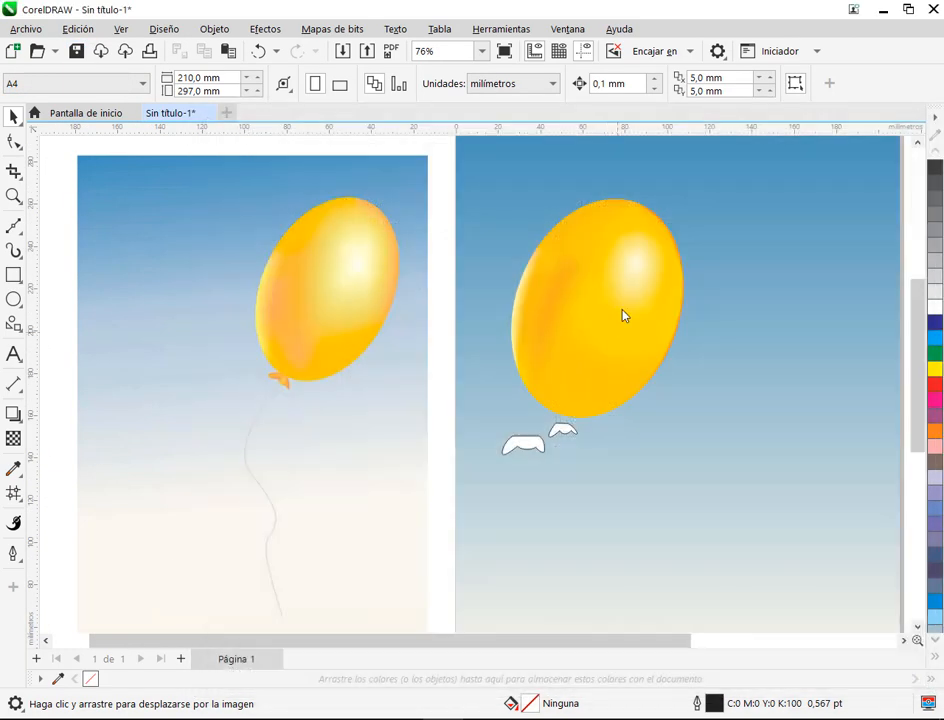